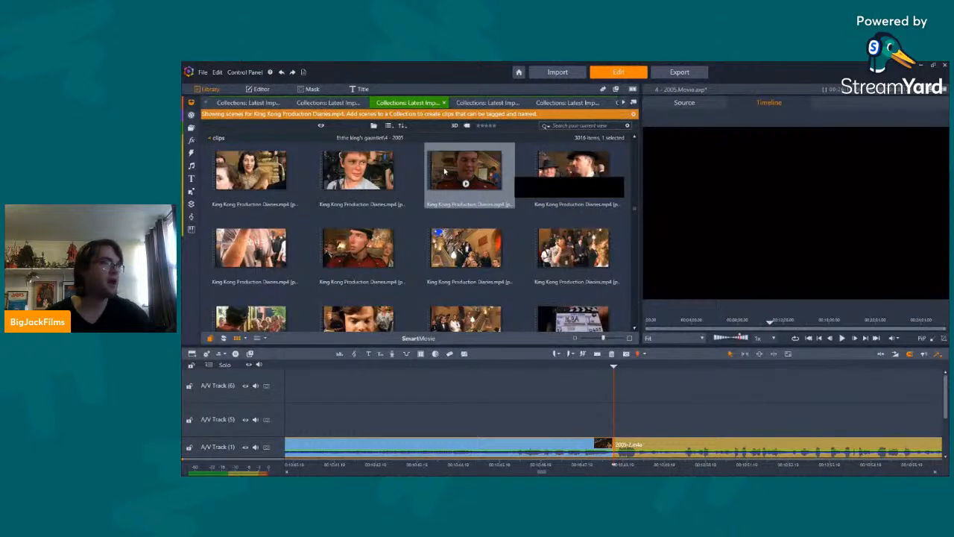
Step: Insert the scene of the red-uniformed usher from King Kong Production Diaries.mp4 into A/V Track (1) at the cut before 2005-2.m4a
click(621, 448)
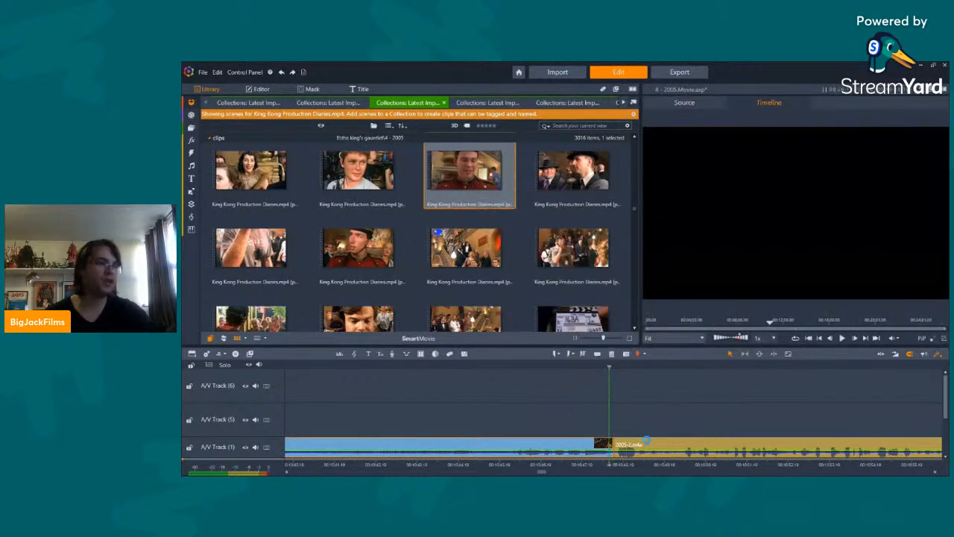
drag(621, 448, 622, 448)
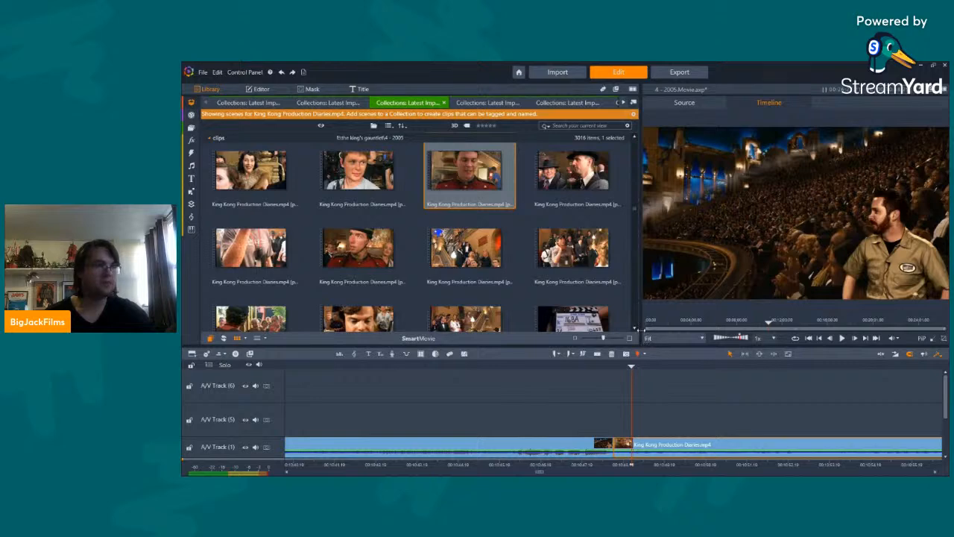
key(space)
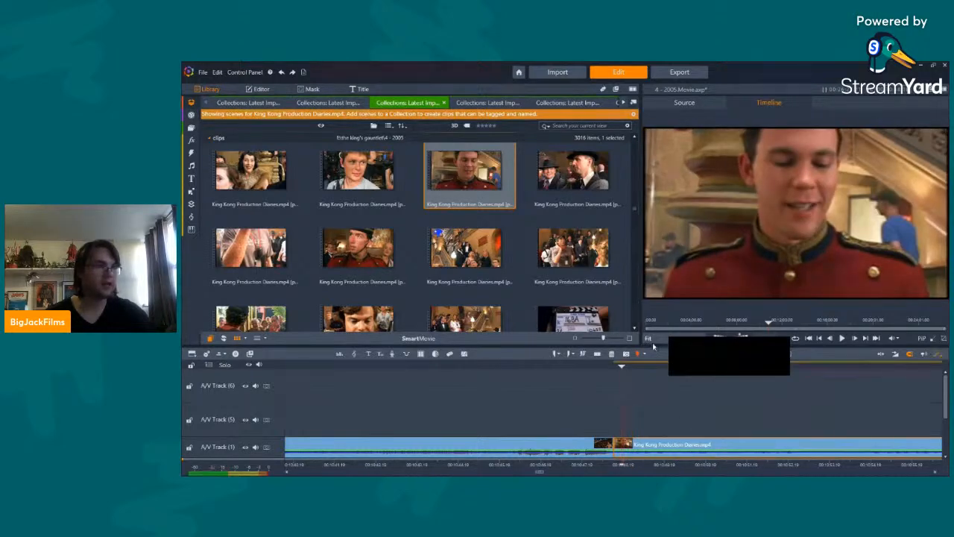
Step: Enlarge the preview by narrowing the library, keeping the timeline tall enough to show A/V Track (1)
drag(643, 344, 391, 383)
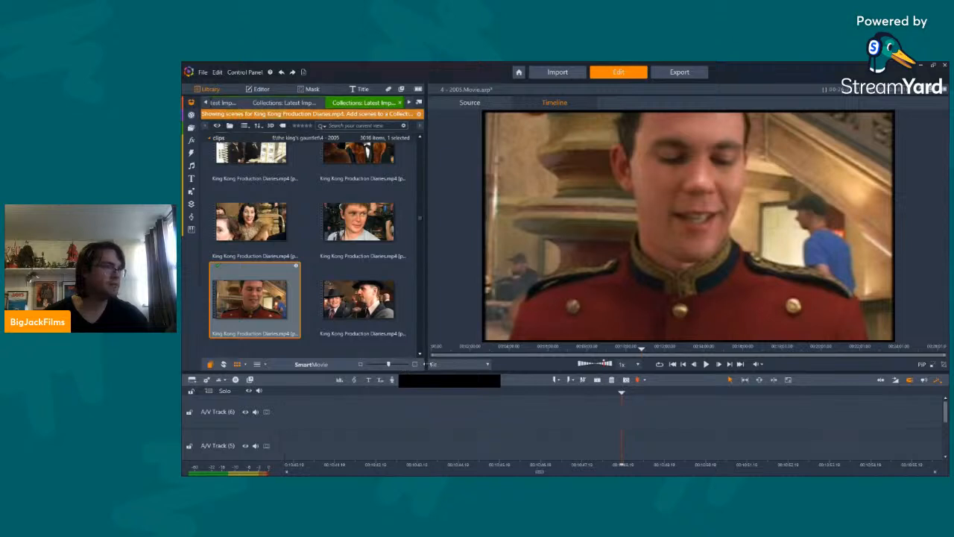
drag(425, 365, 416, 314)
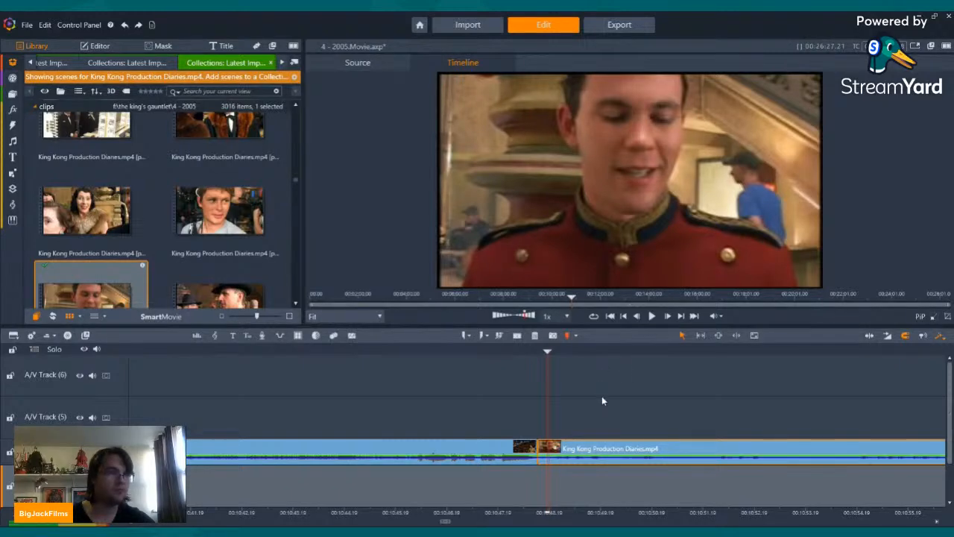
Step: Play the timeline from just before the cut into the usher clip and return to the clip's start
key(Left)
key(Left)
key(Left)
key(Left)
key(Left)
key(Left)
key(Left)
key(Left)
key(Left)
key(Left)
key(Left)
key(Left)
key(Left)
key(Left)
key(Left)
key(Left)
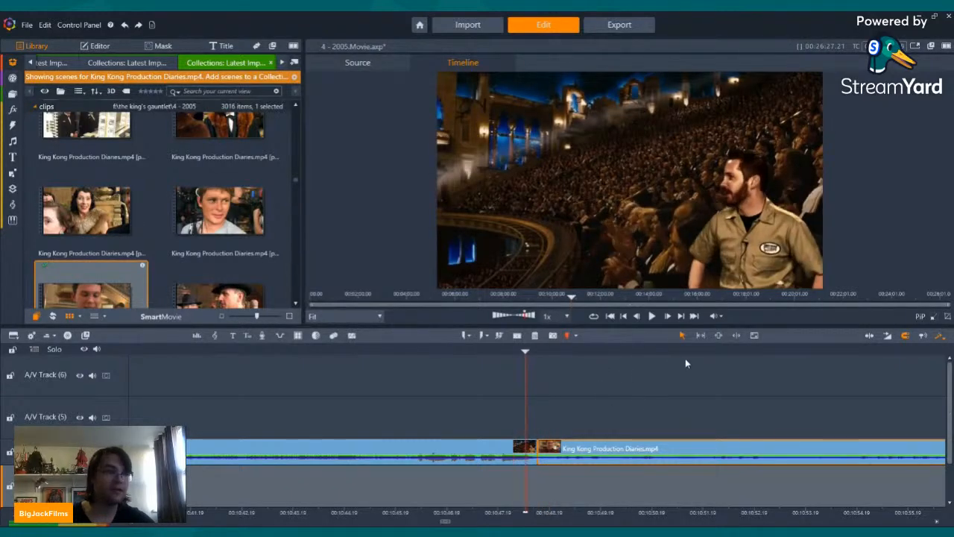
click(653, 316)
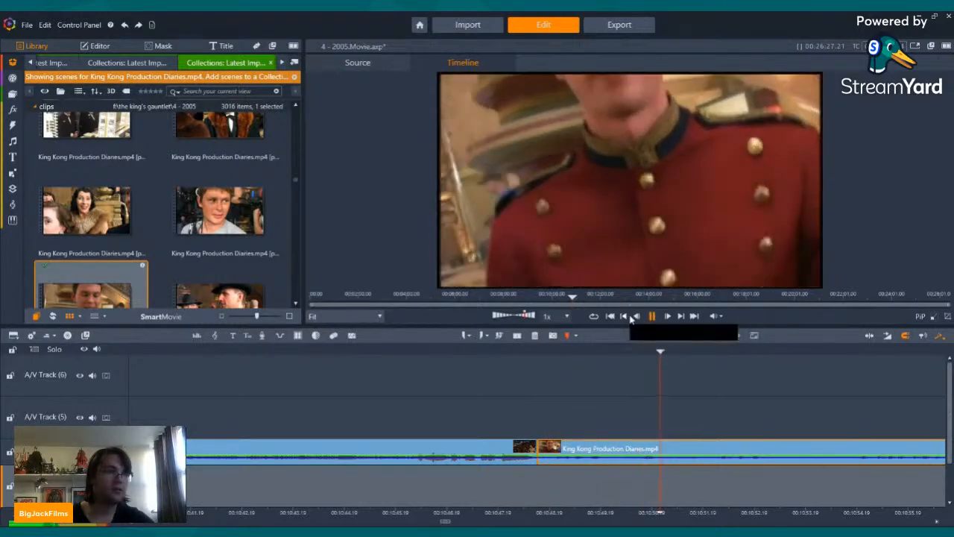
click(625, 316)
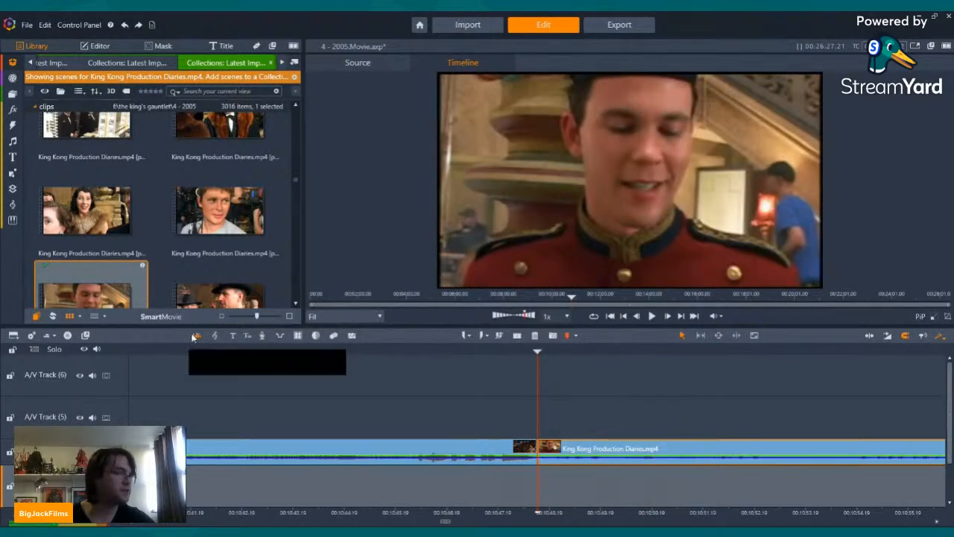
Step: Show the audio mixer, raise the usher clip's volume to 9 and play the result across the cut
click(197, 335)
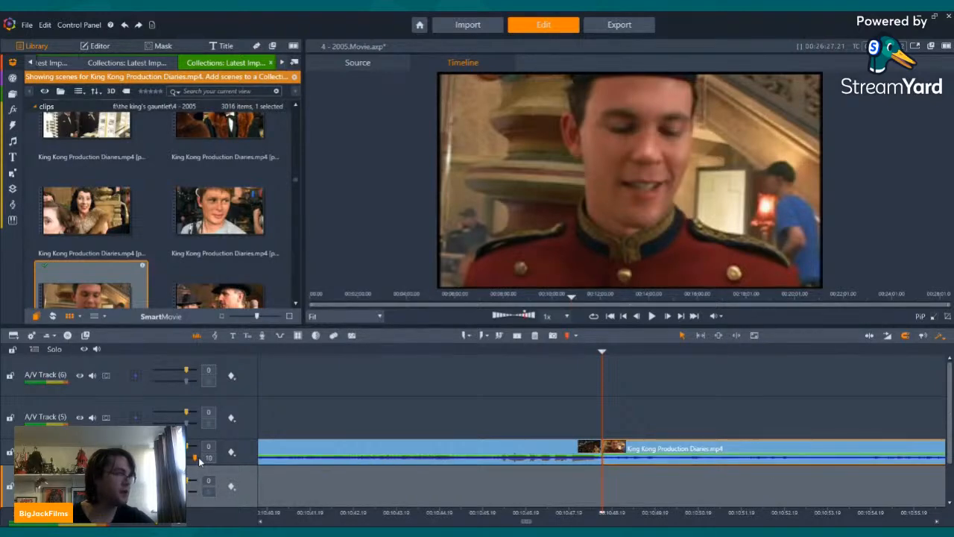
scroll(220, 212, up, 4)
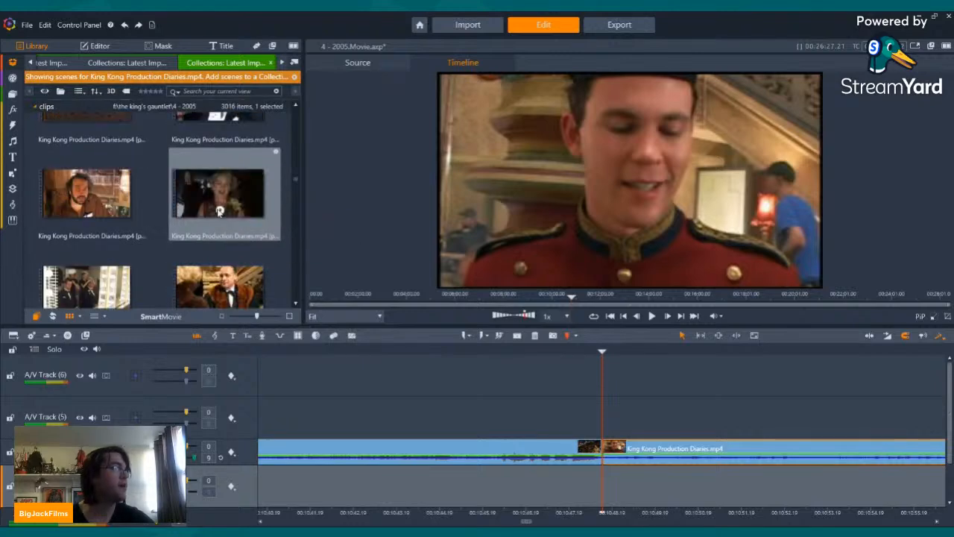
key(Left)
key(Left)
key(Left)
key(Left)
key(Left)
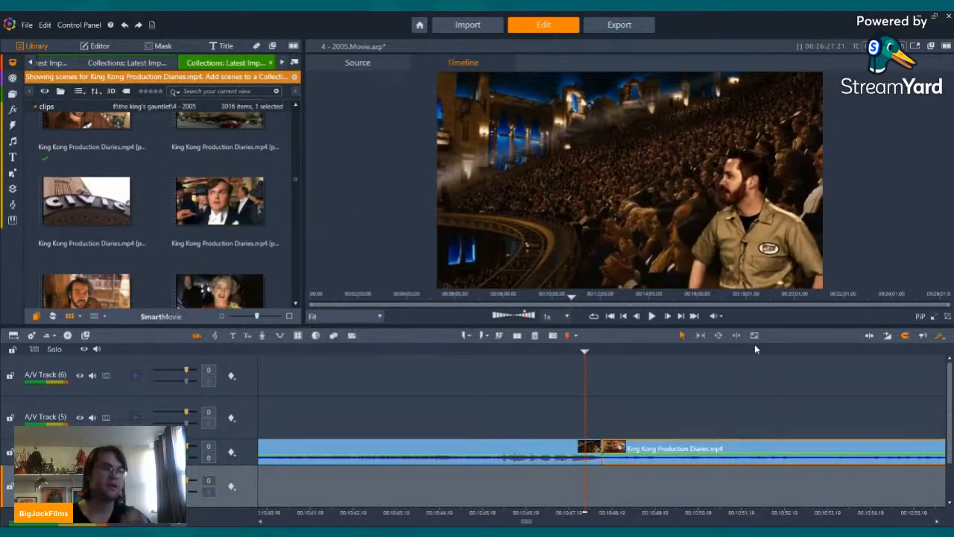
click(652, 317)
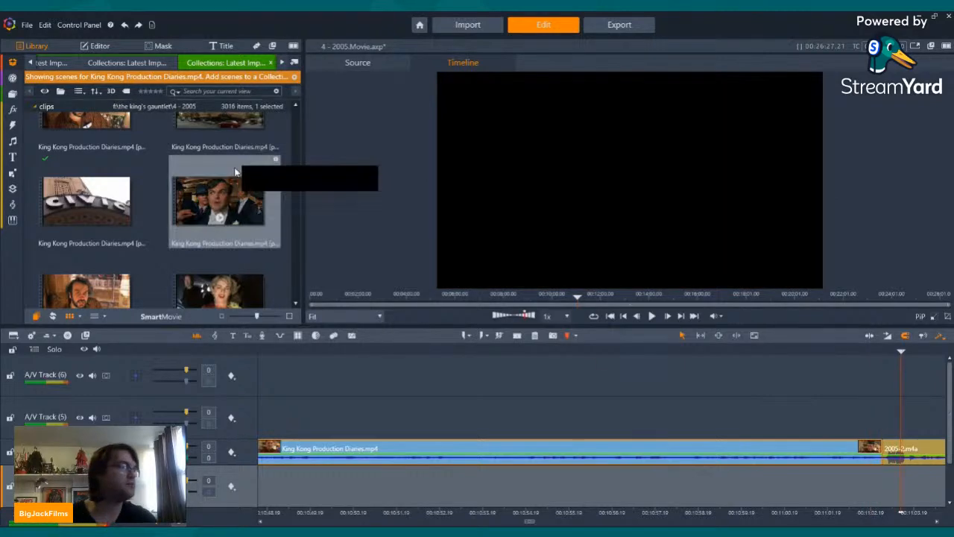
Step: Insert the scene of the dark-haired man in a white bow tie ahead of the usher clip on A/V Track (1), with its volume raised to 9
click(219, 215)
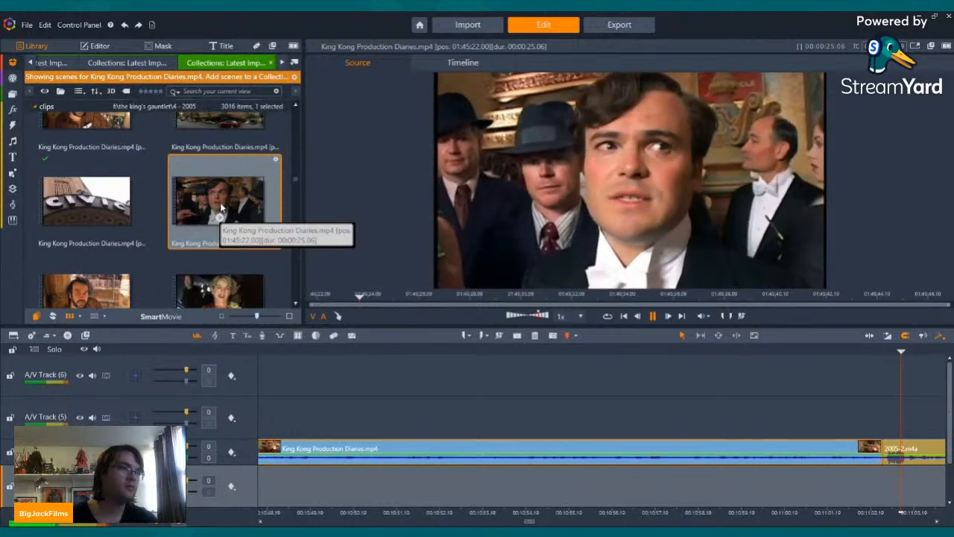
drag(689, 245, 374, 376)
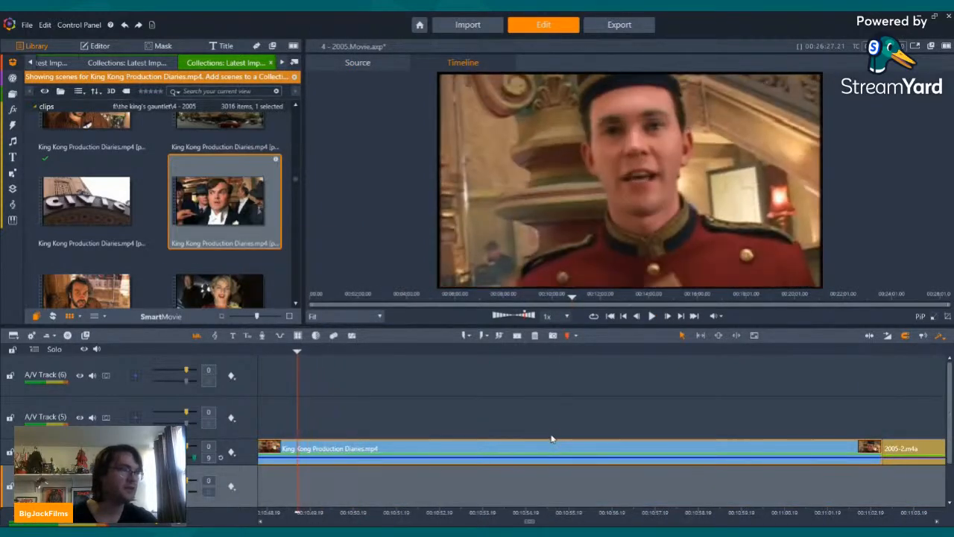
key(Left)
key(Left)
key(Left)
key(Left)
key(Left)
key(Left)
key(Left)
key(Left)
key(Left)
key(Left)
key(Left)
key(Left)
key(Left)
key(Left)
key(Left)
key(Left)
key(Left)
key(Left)
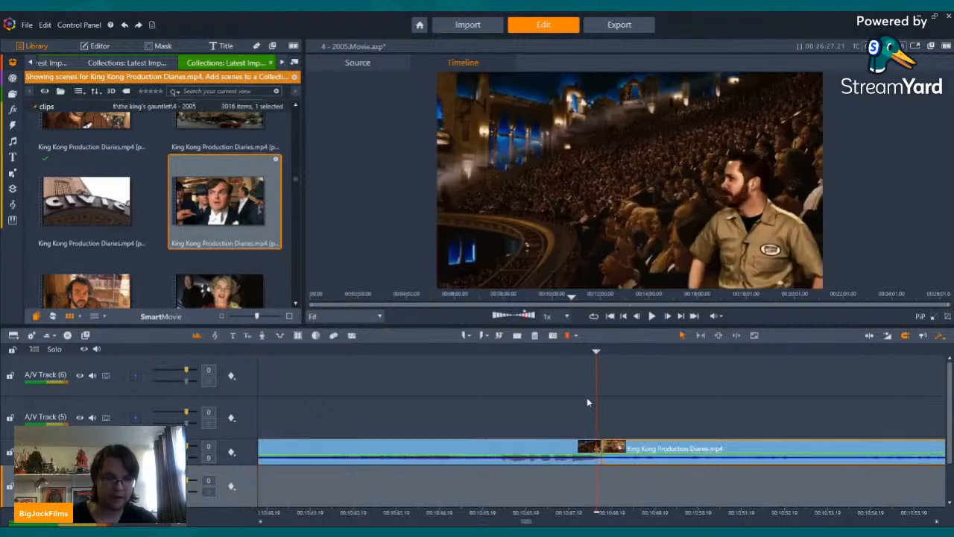
drag(225, 201, 195, 477)
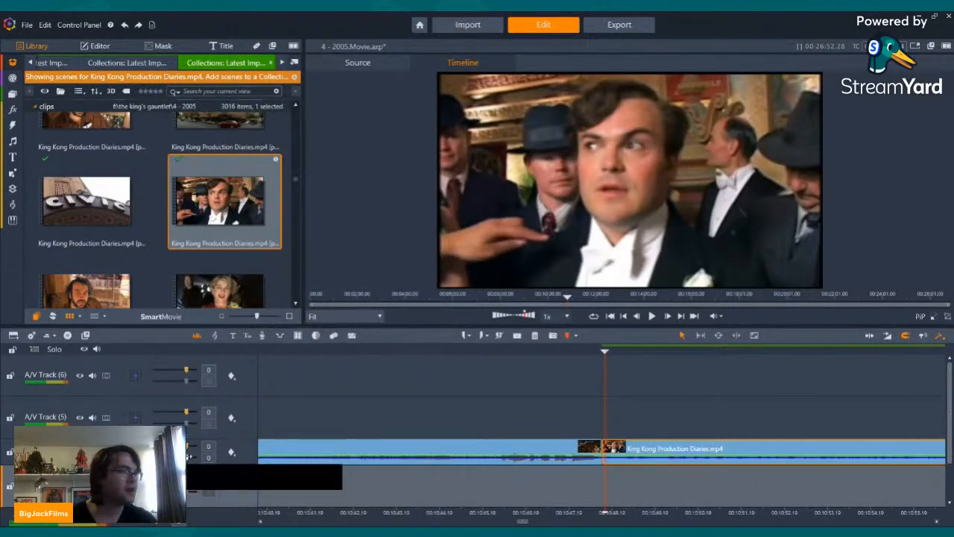
drag(190, 457, 194, 458)
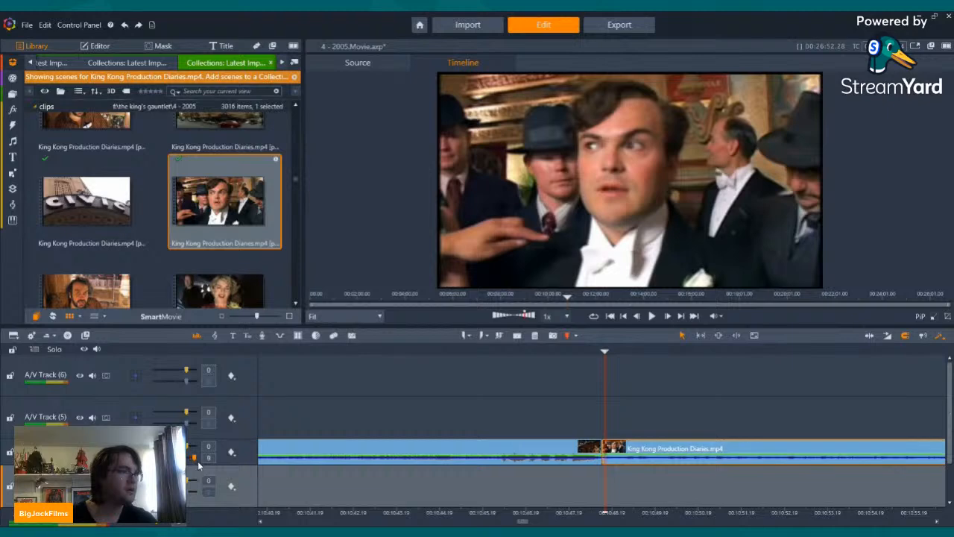
Step: Split the bow-tie man's clip about 1.7 seconds after its start and delete the opening section
click(653, 315)
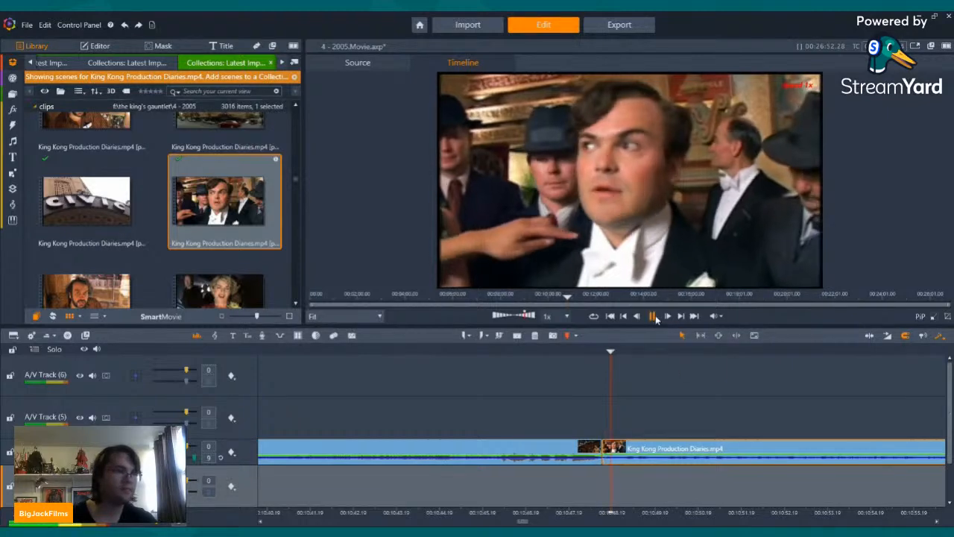
click(653, 315)
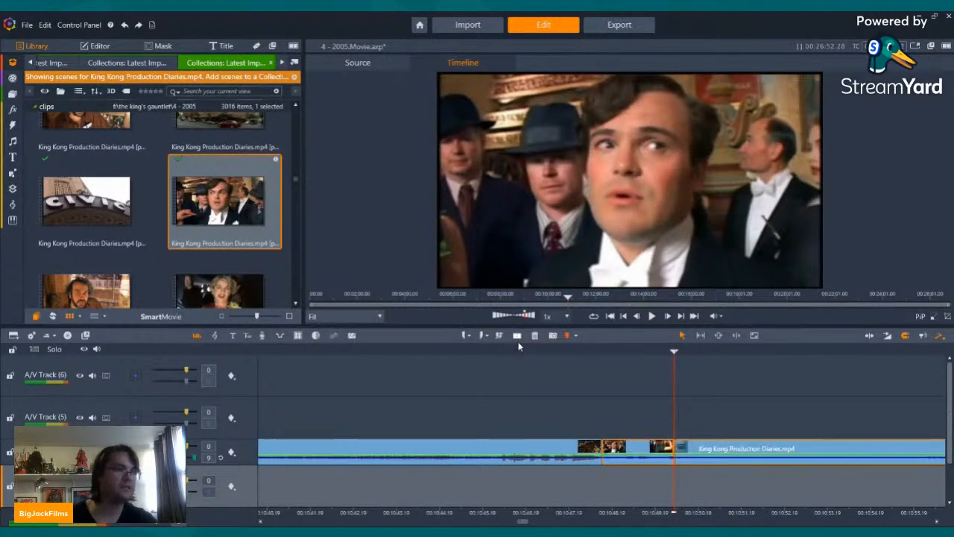
click(602, 389)
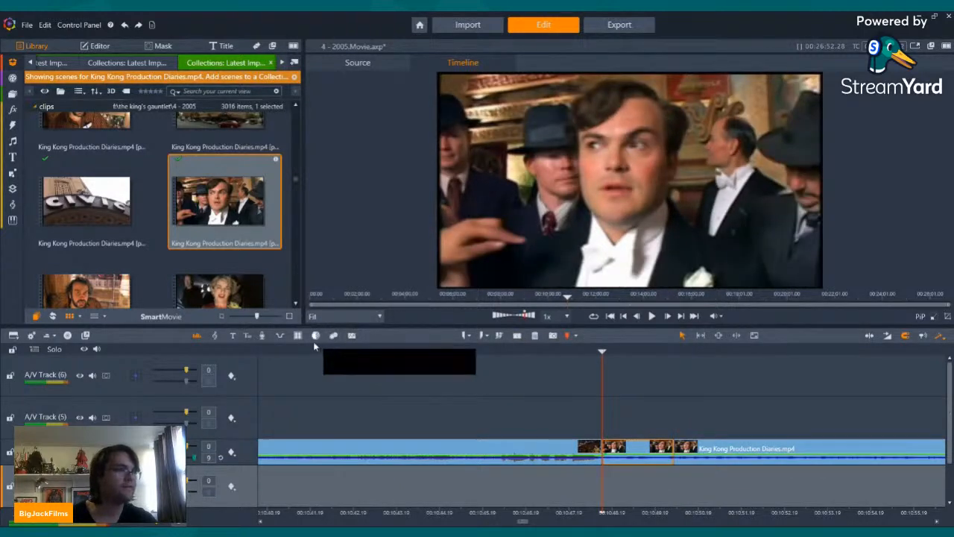
click(535, 335)
Step: Play the timeline from the theatre audience shot through the trimmed bow-tie man's clip
key(Left)
key(Left)
key(Left)
key(Left)
key(Left)
key(Left)
key(Left)
key(Left)
key(Left)
key(Left)
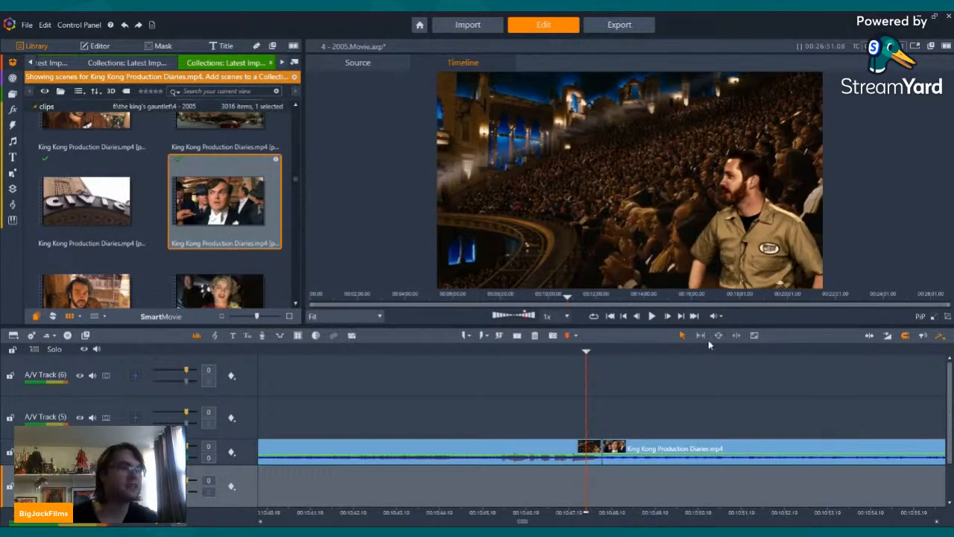
click(653, 317)
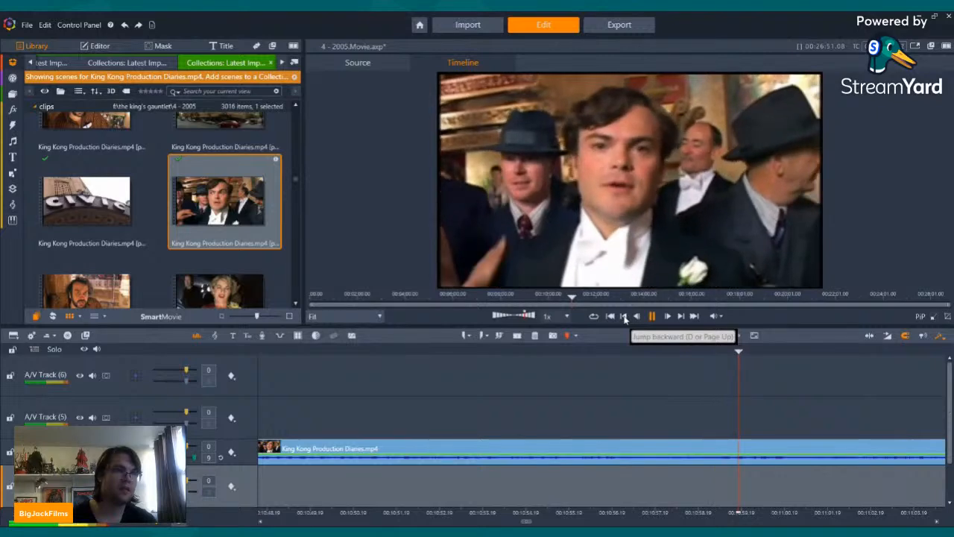
Step: Cut the bow-tie man's clip about 5 seconds after its start and remove the remainder so the usher clip follows directly
click(638, 317)
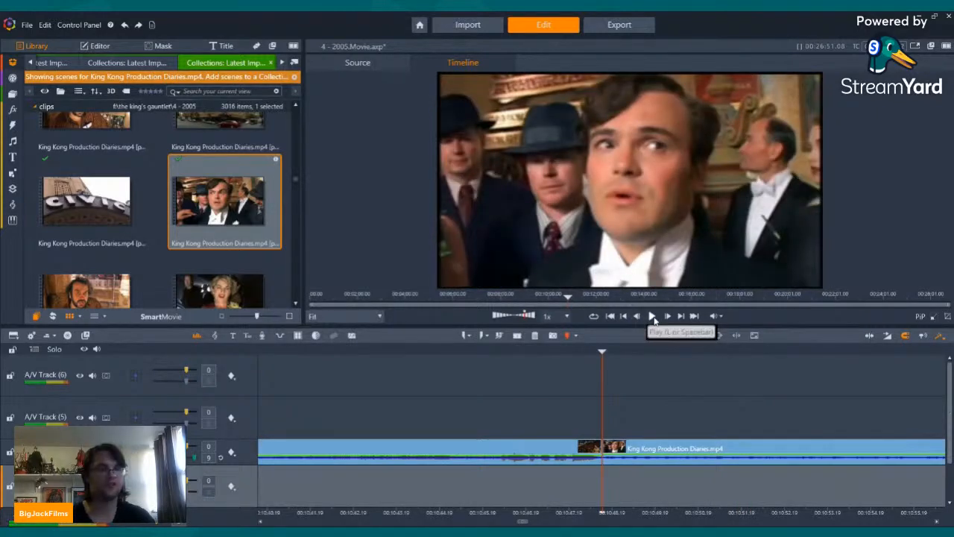
click(652, 316)
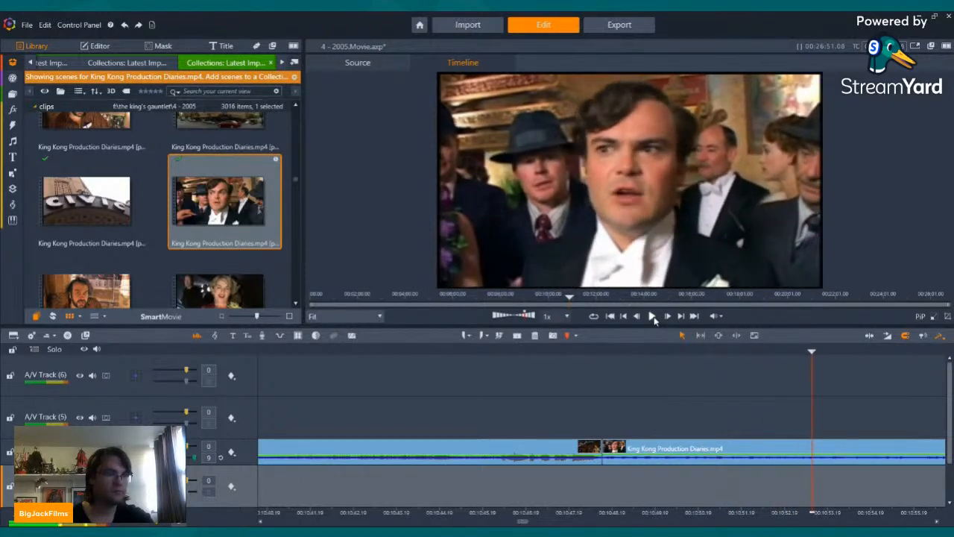
click(653, 316)
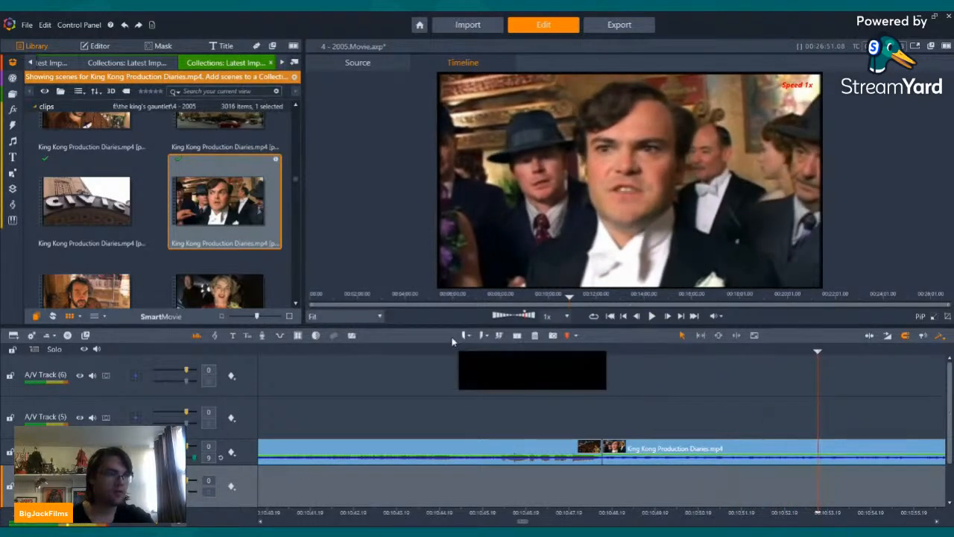
click(500, 335)
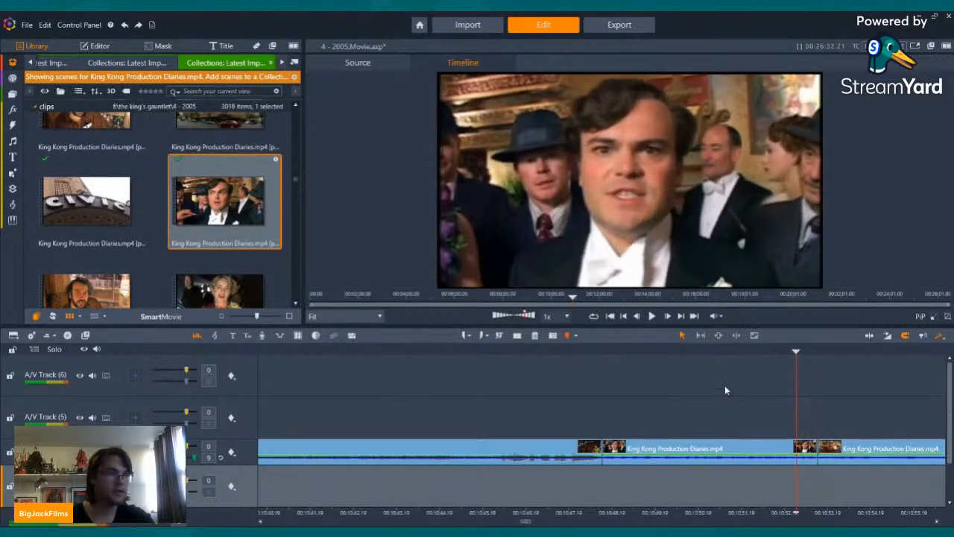
Step: Review the cut from the bow-tie man to the usher and scrub through the usher clip's footage
click(653, 317)
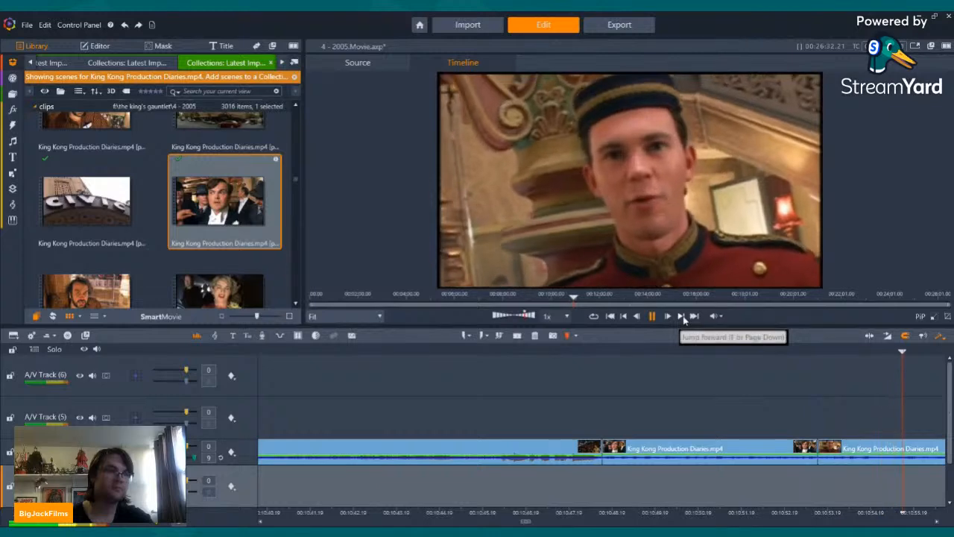
click(682, 316)
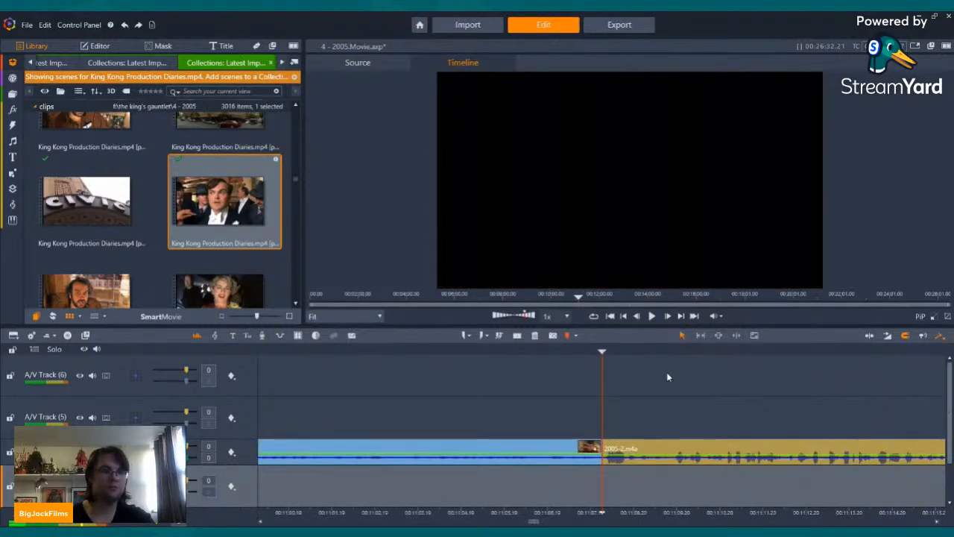
key(Left)
key(Left)
key(Left)
key(Left)
key(Left)
key(Left)
key(Left)
key(Left)
key(Left)
key(Left)
key(Left)
key(Left)
key(Left)
key(Left)
key(Left)
key(Left)
key(Left)
key(Left)
key(Left)
key(Left)
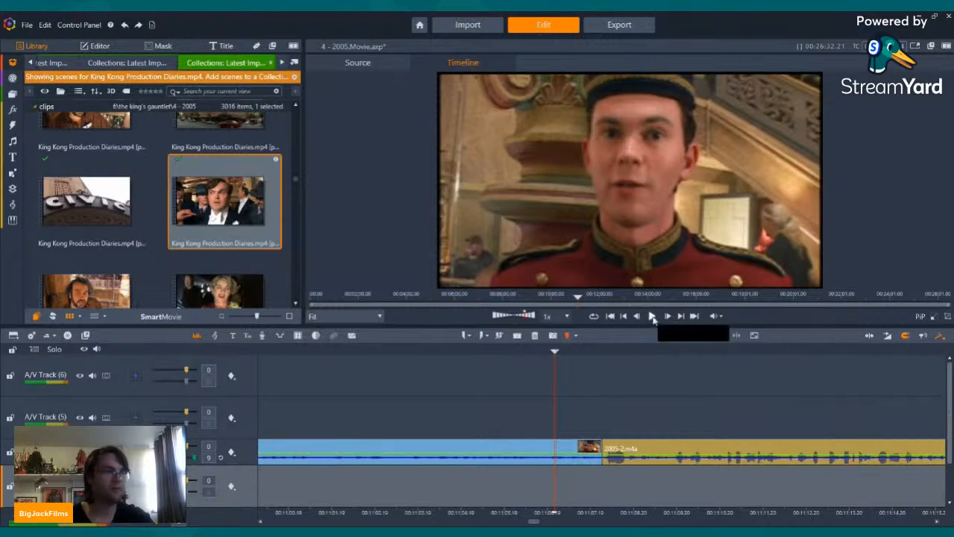
drag(323, 355, 726, 396)
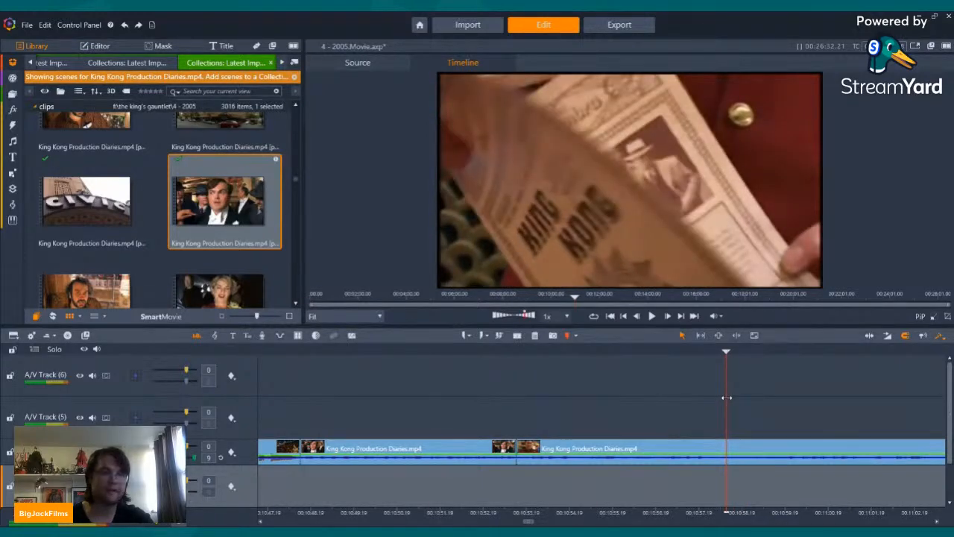
drag(726, 398, 807, 390)
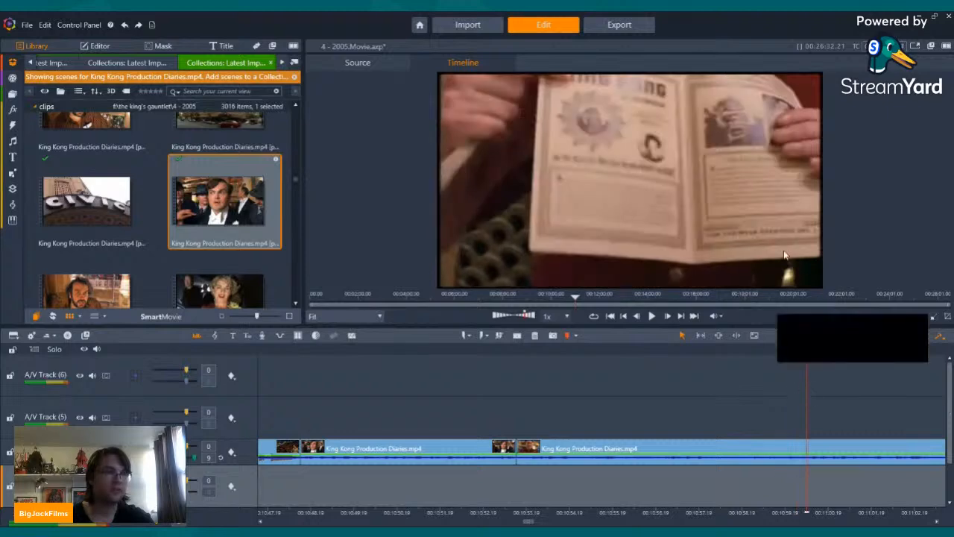
Step: Play the opening of the next 2005-2.m4a narration section and return the playhead to its start
click(680, 317)
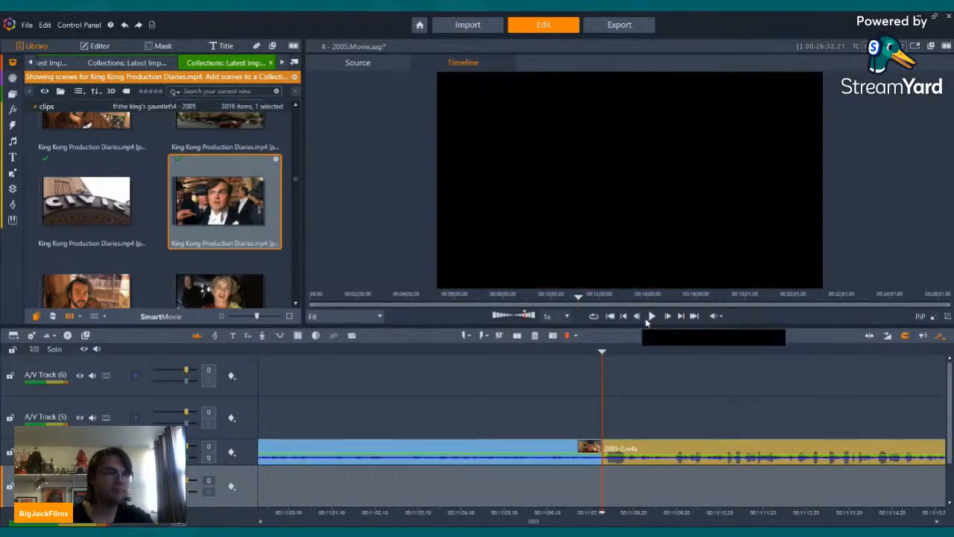
click(649, 317)
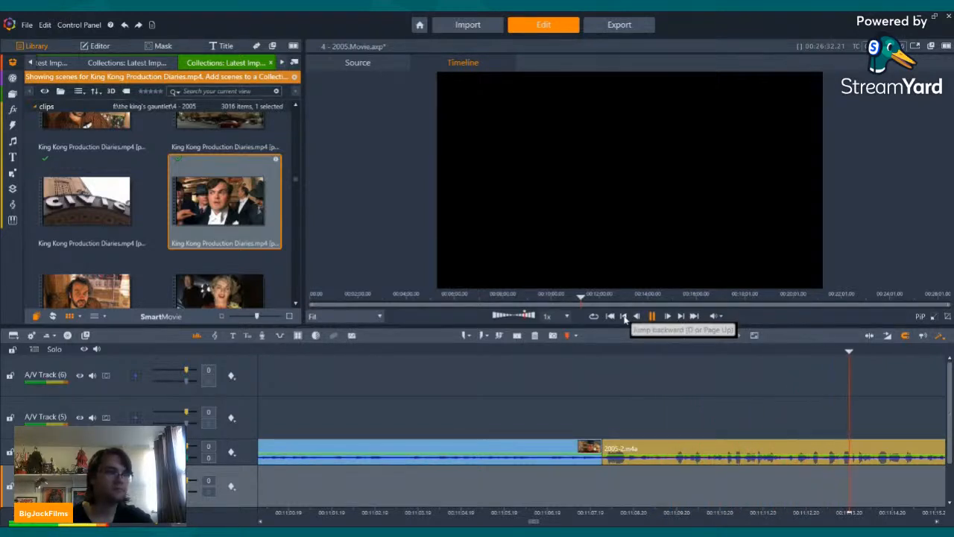
click(623, 316)
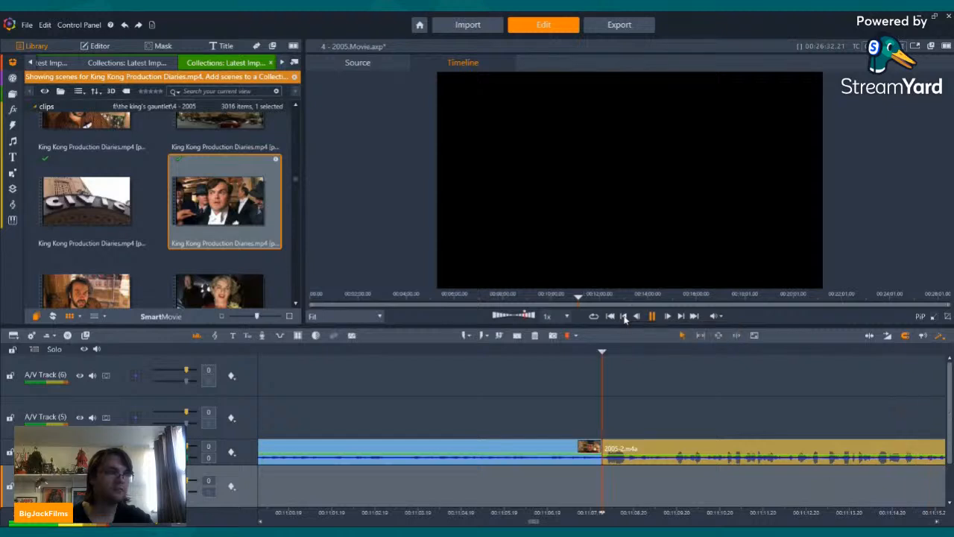
Step: Switch the library to the collection showing scenes from King Kong (2005).mp4
scroll(285, 221, down, 5)
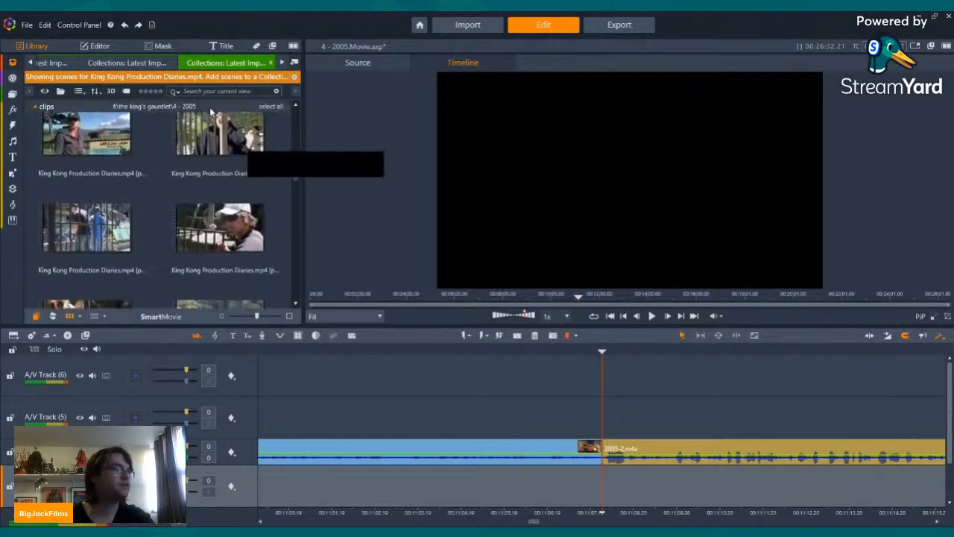
click(128, 62)
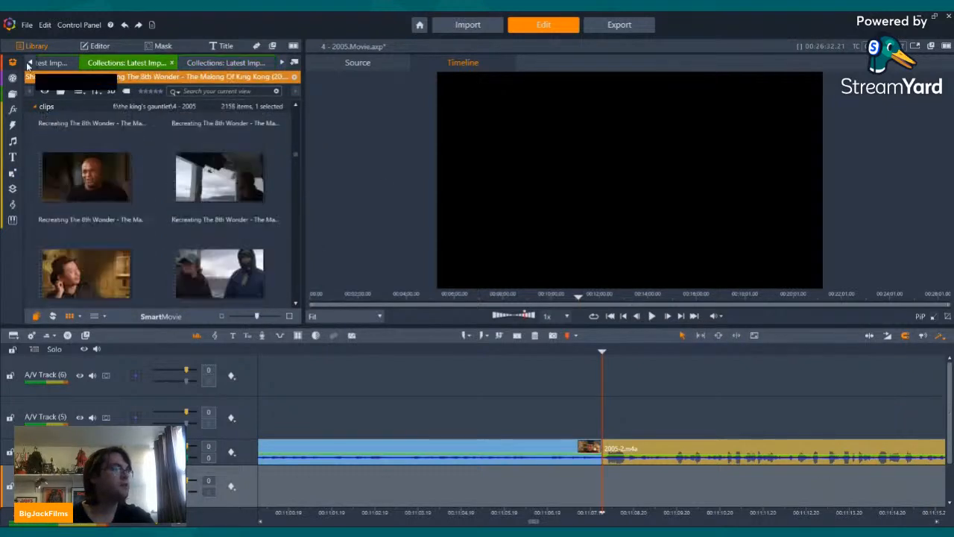
mouse_move(33, 71)
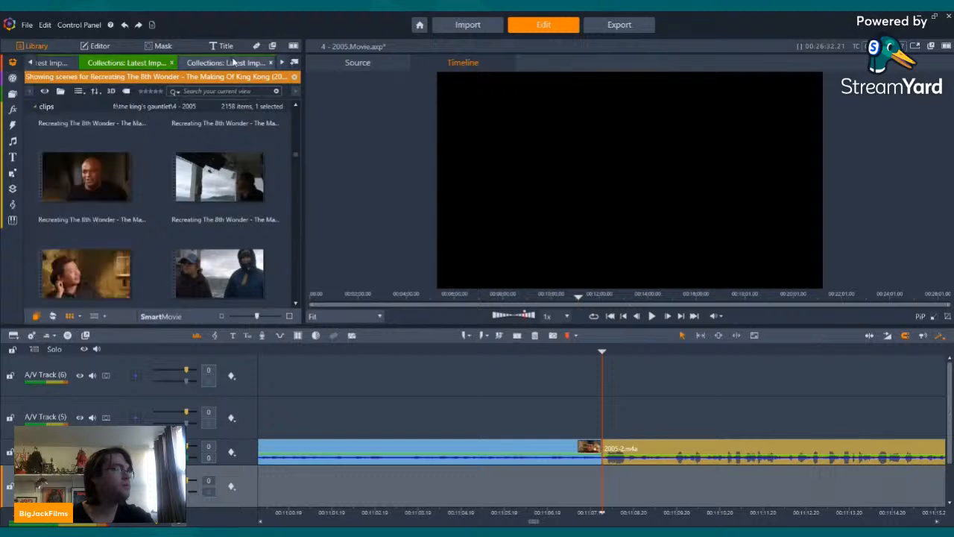
click(32, 64)
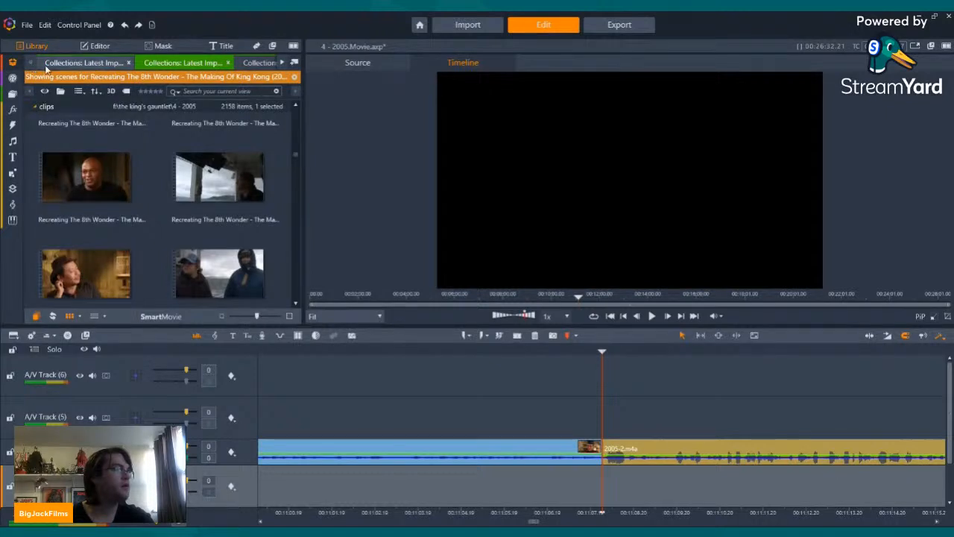
click(54, 64)
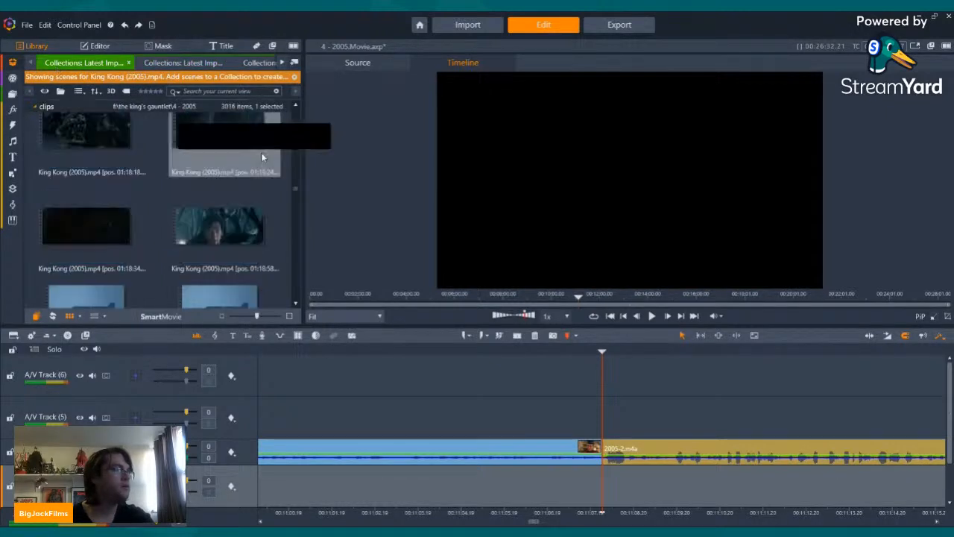
Step: Browse the King Kong (2005).mp4 scenes backward from about 01:18 to 01:02 for footage matching the narration
scroll(232, 209, up, 5)
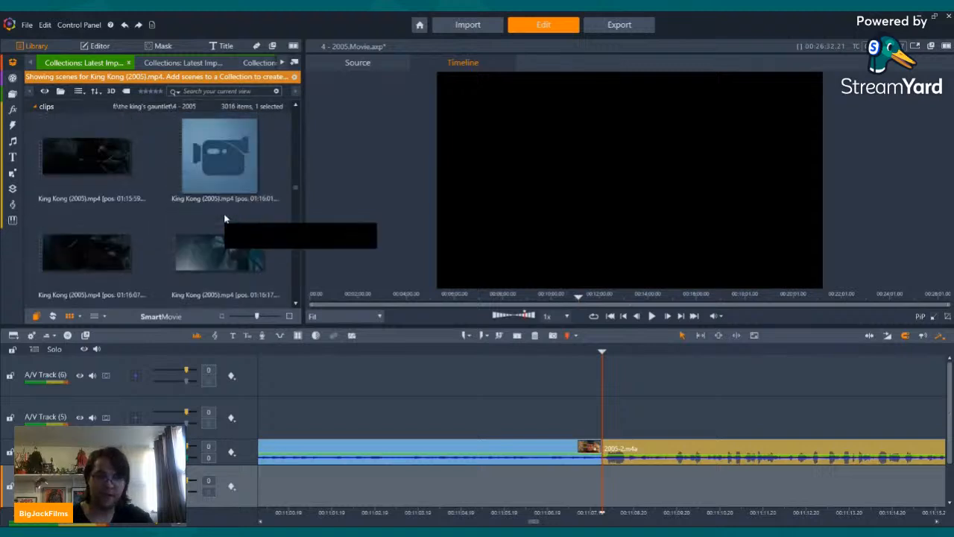
scroll(223, 218, up, 5)
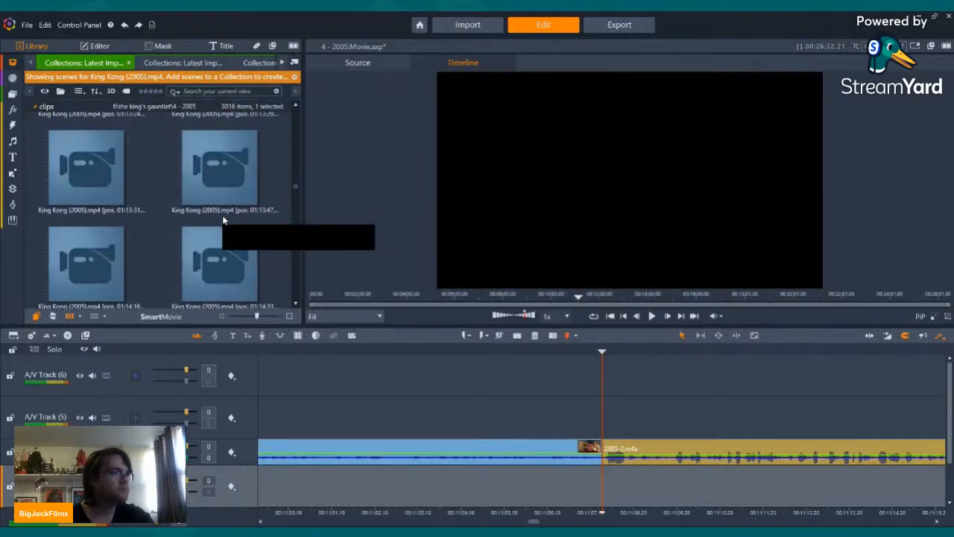
scroll(222, 218, up, 3)
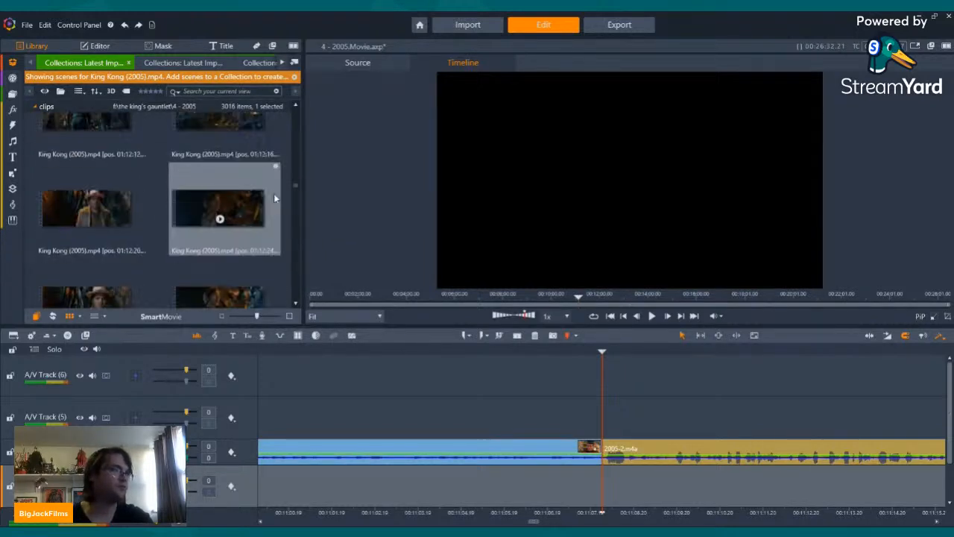
scroll(277, 196, up, 3)
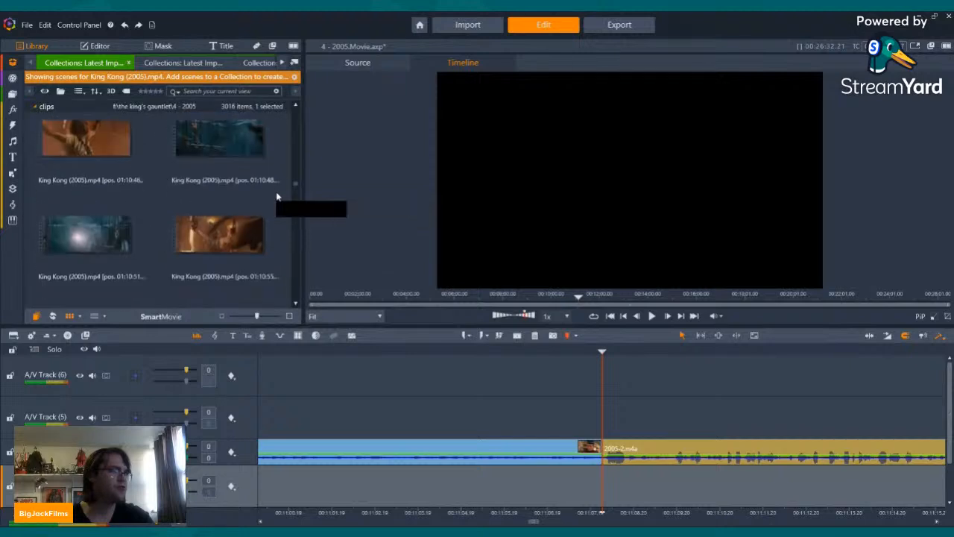
scroll(281, 196, up, 2)
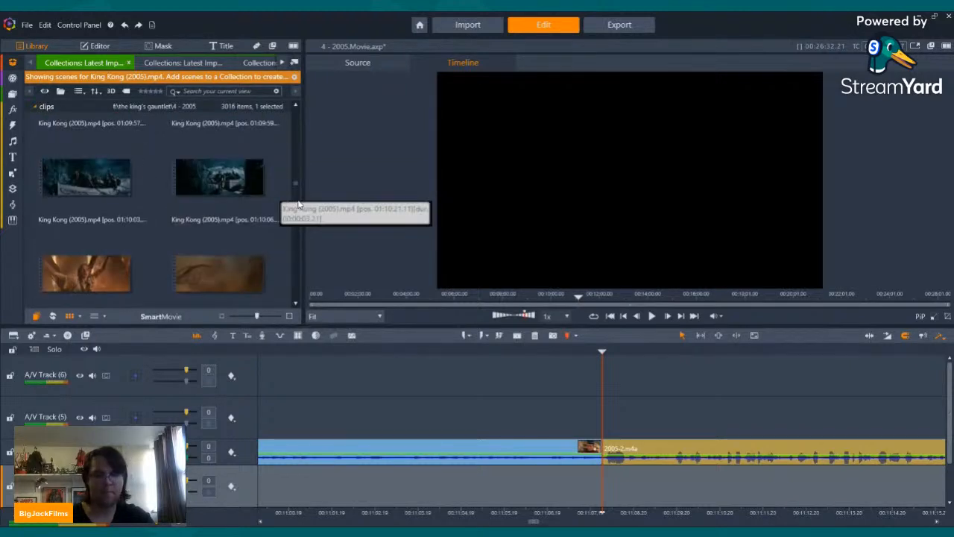
scroll(199, 195, up, 1)
scroll(199, 195, up, 5)
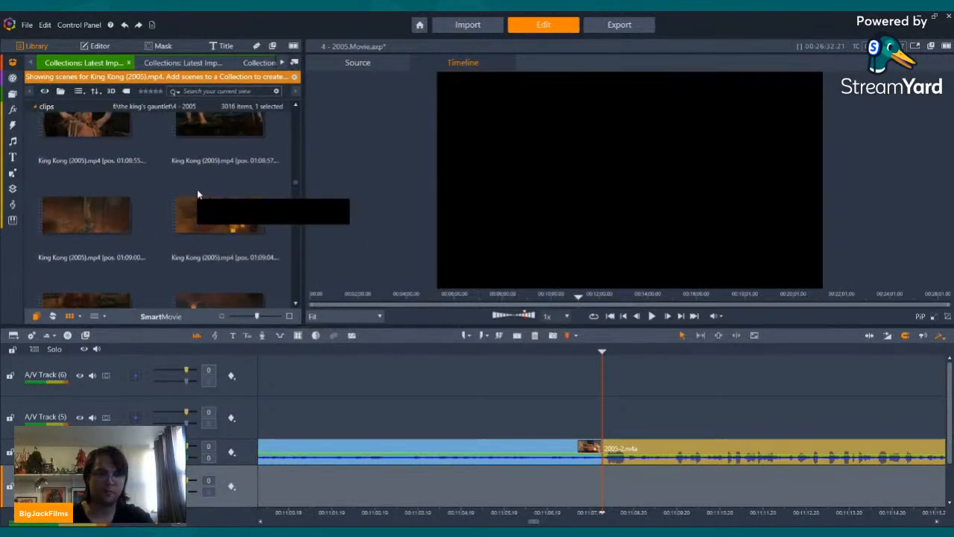
scroll(198, 194, up, 5)
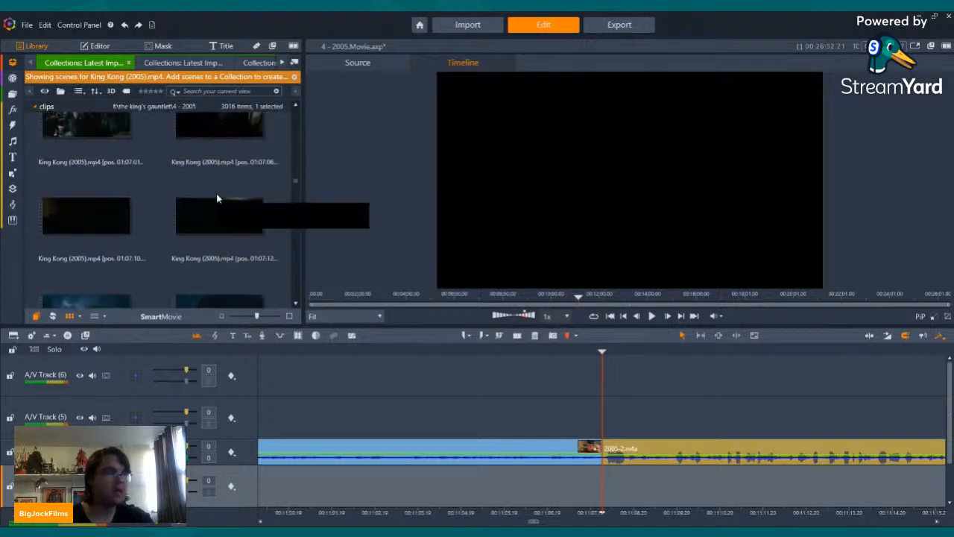
scroll(212, 199, up, 5)
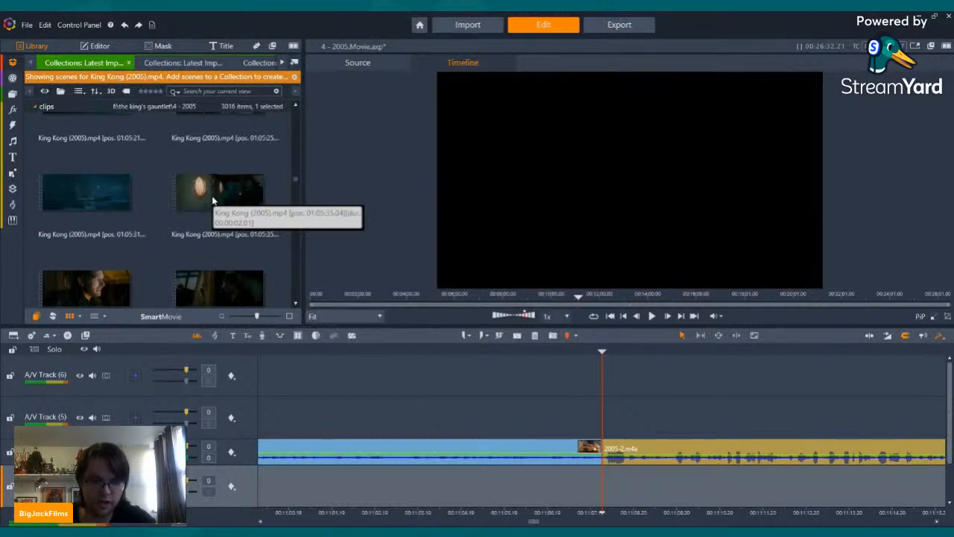
scroll(216, 202, up, 5)
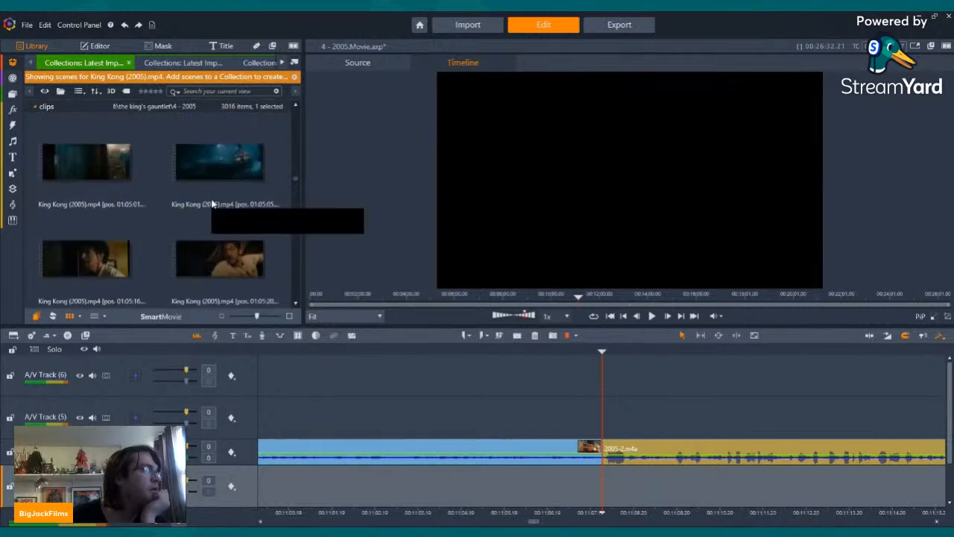
scroll(210, 208, up, 5)
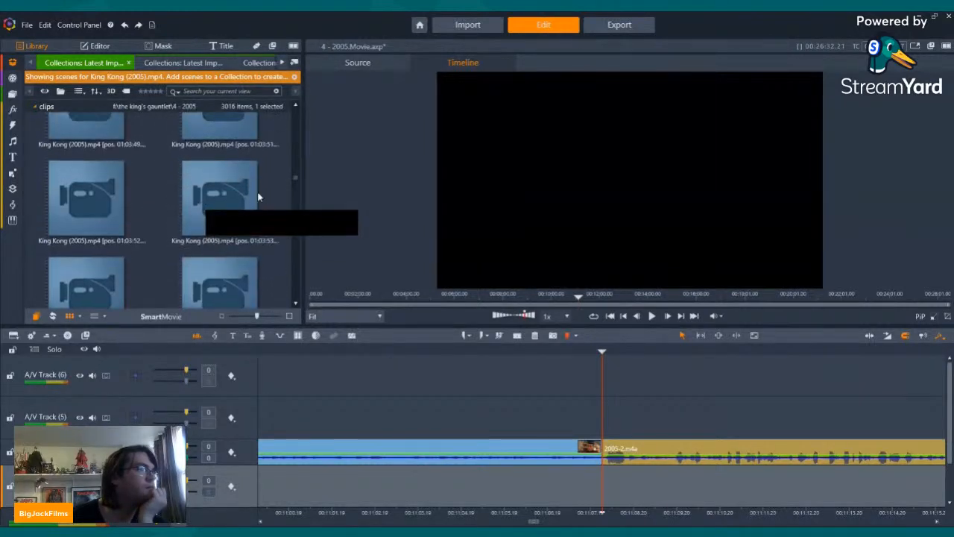
scroll(215, 218, up, 5)
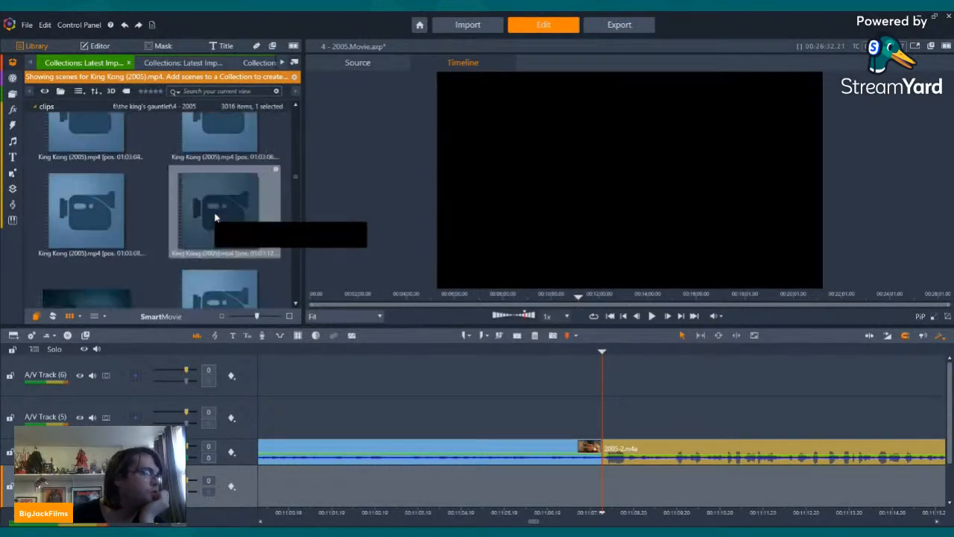
scroll(215, 218, up, 2)
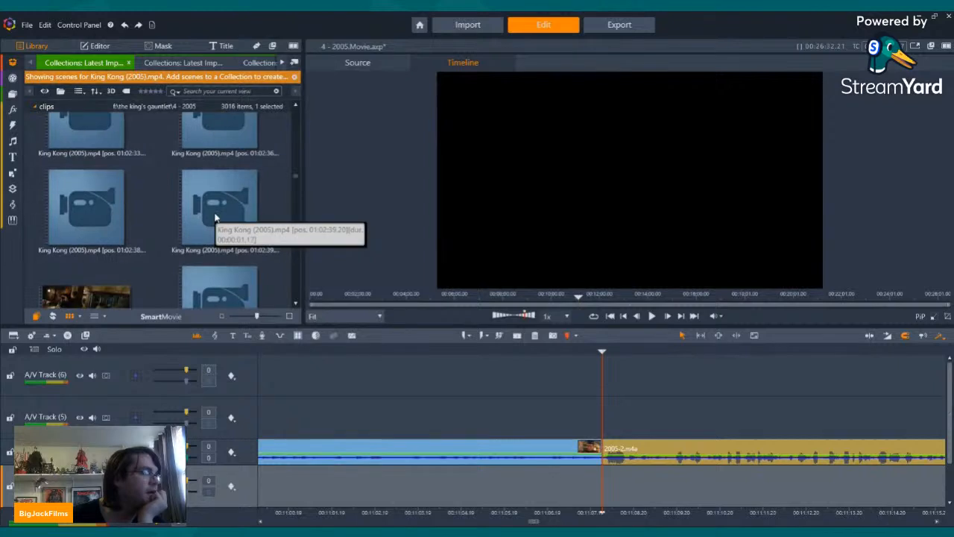
scroll(215, 217, up, 4)
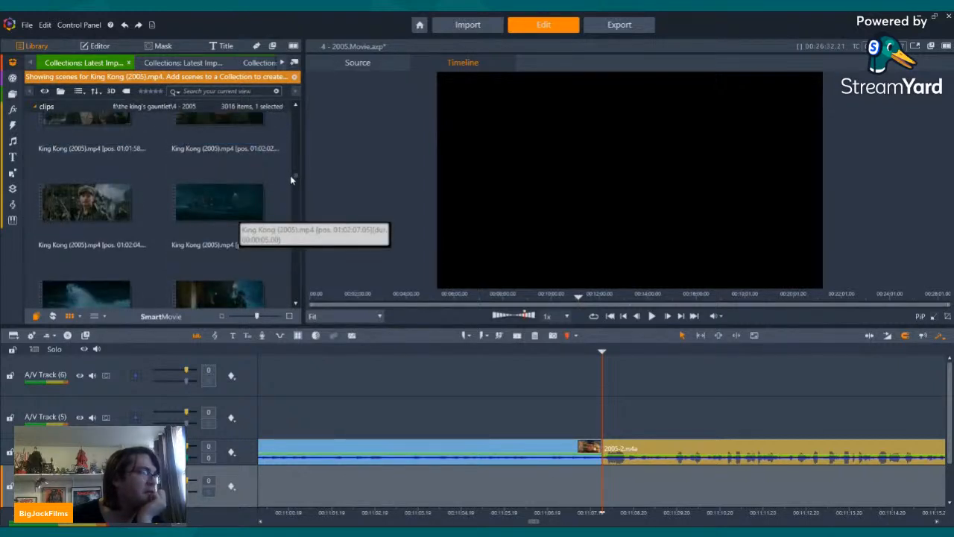
Step: Look through the King Kong (2005).mp4 scenes around 00:26, working back to about 00:24
drag(295, 179, 300, 142)
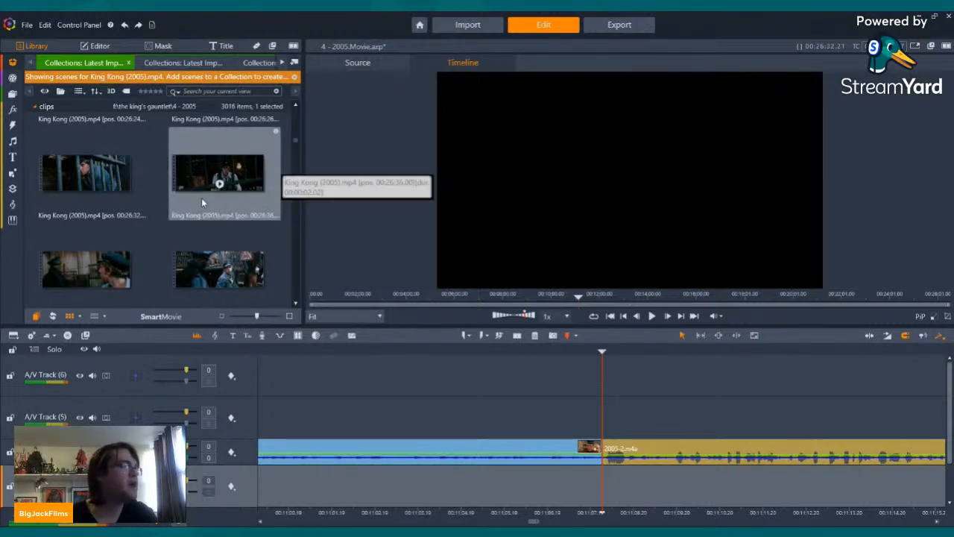
scroll(200, 197, up, 2)
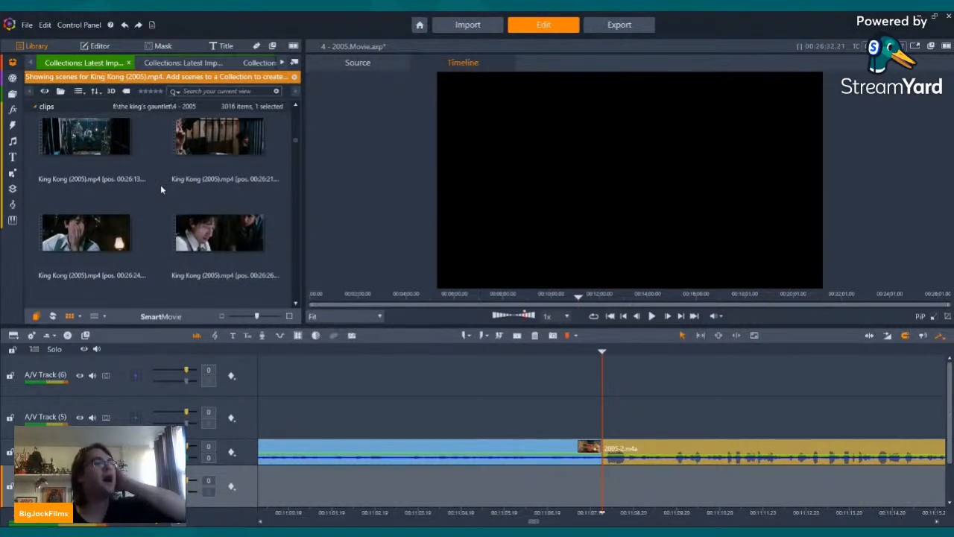
scroll(160, 184, up, 5)
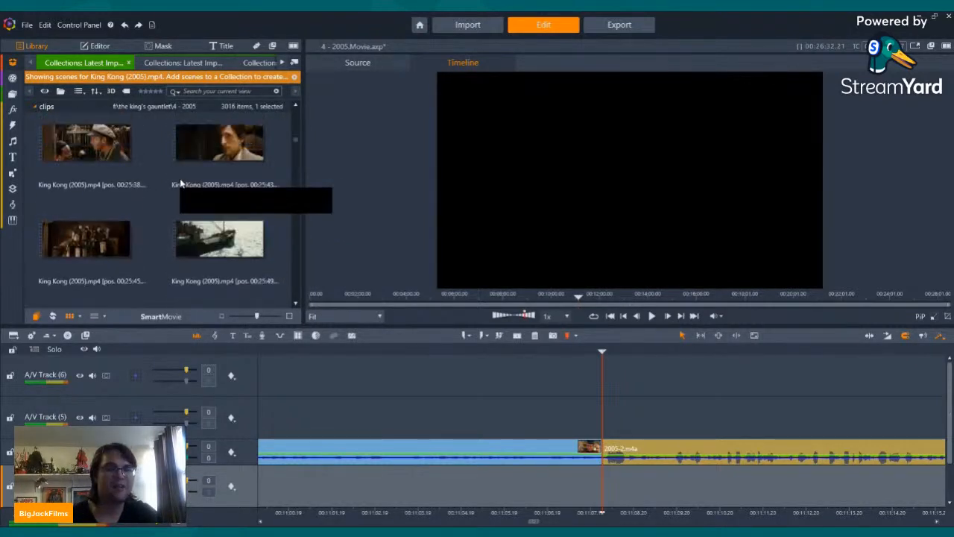
scroll(179, 178, up, 5)
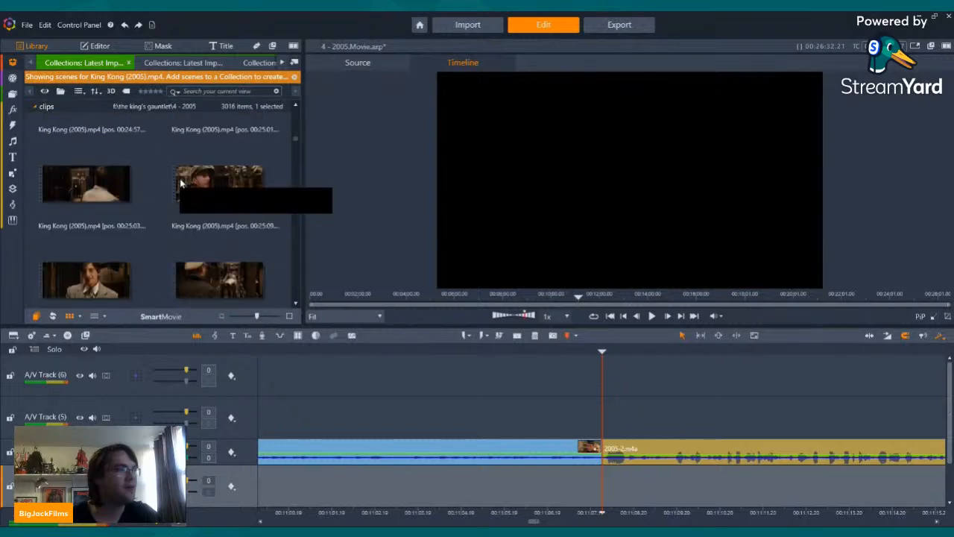
scroll(179, 178, up, 5)
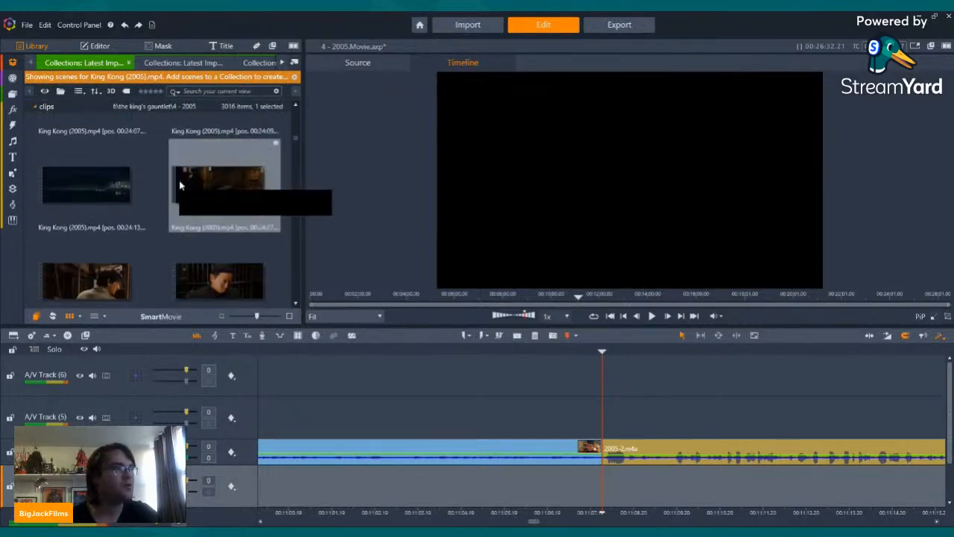
Step: Browse the King Kong (2005).mp4 scenes forward from about 00:24 to 00:34 for footage matching the narration
scroll(180, 185, down, 8)
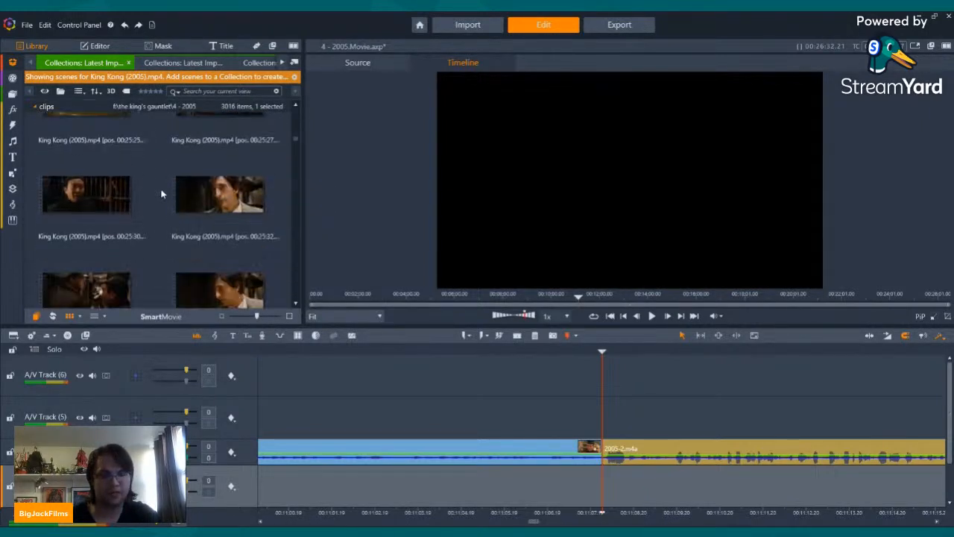
scroll(161, 195, down, 8)
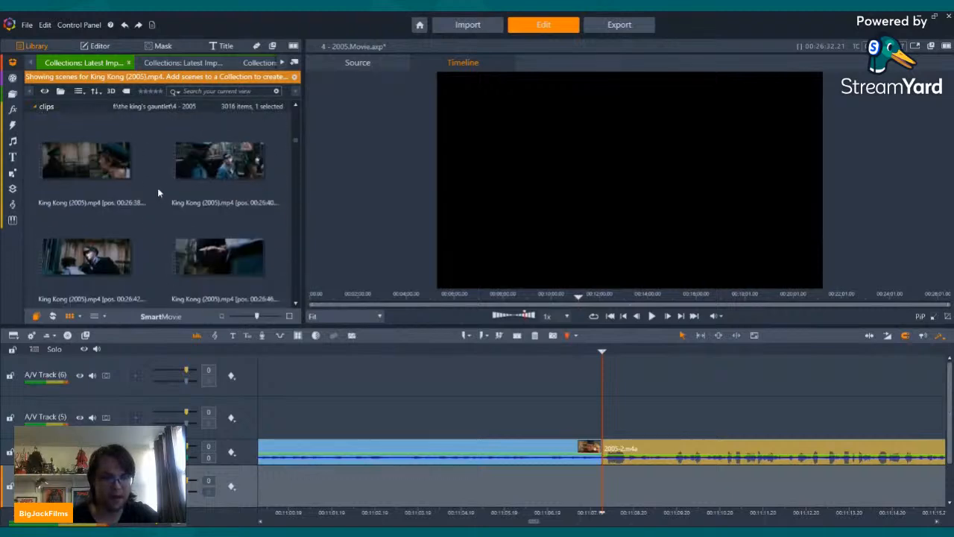
scroll(158, 193, down, 6)
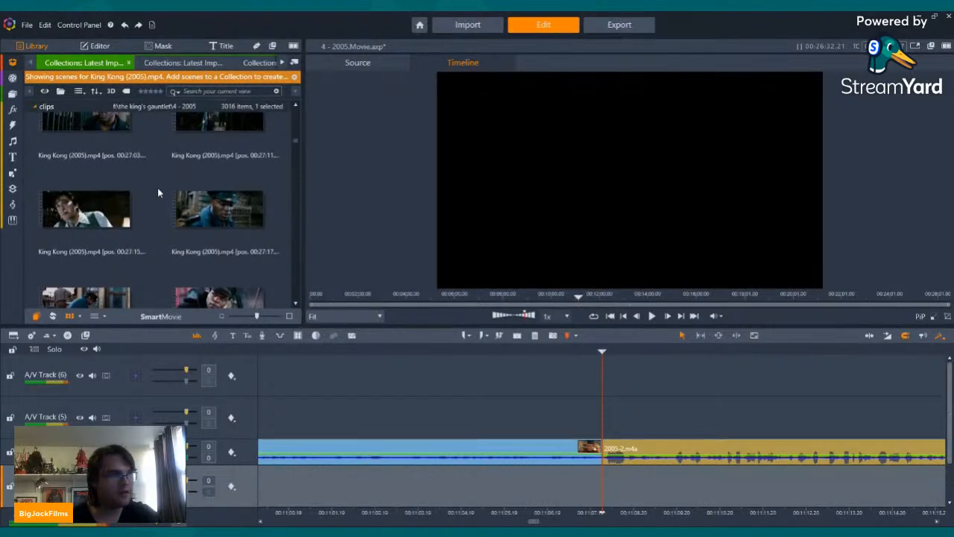
scroll(158, 193, down, 8)
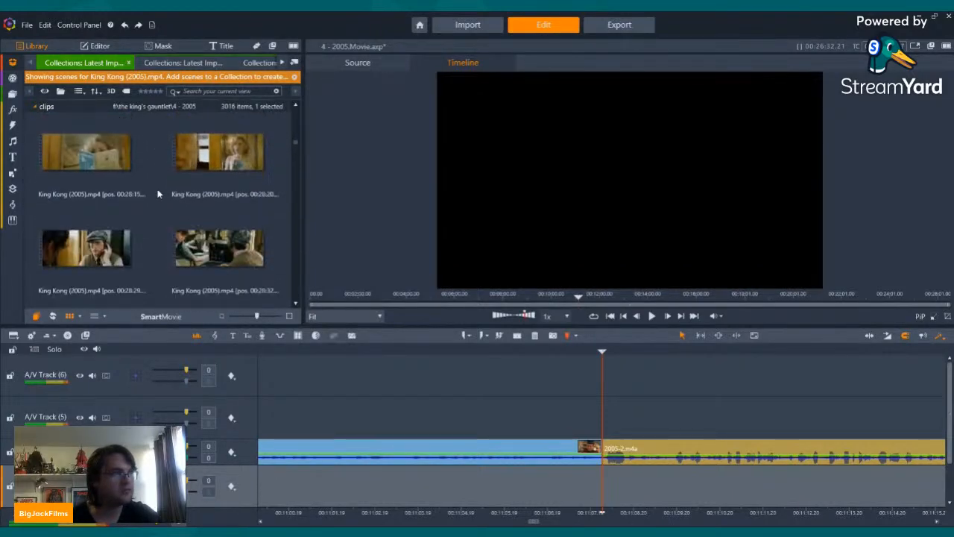
scroll(156, 195, down, 8)
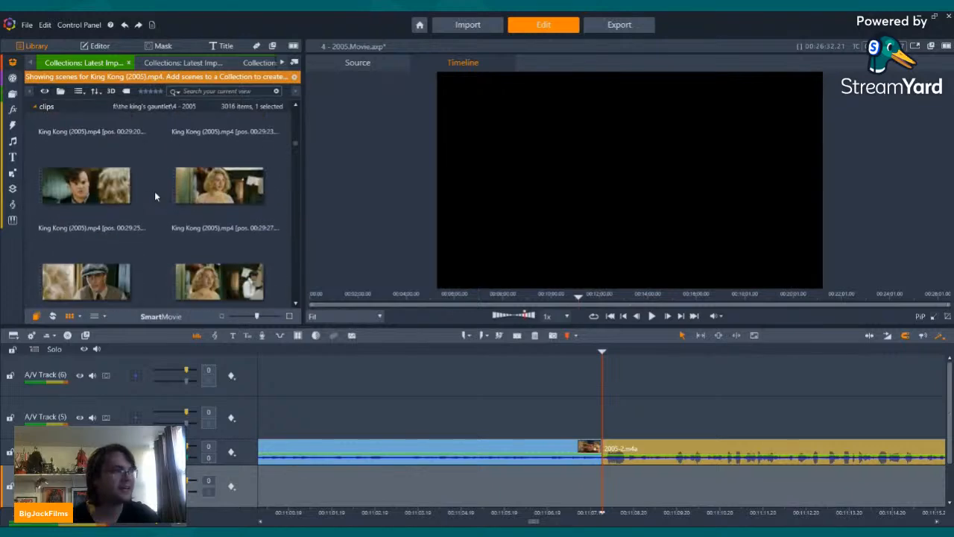
scroll(155, 196, down, 8)
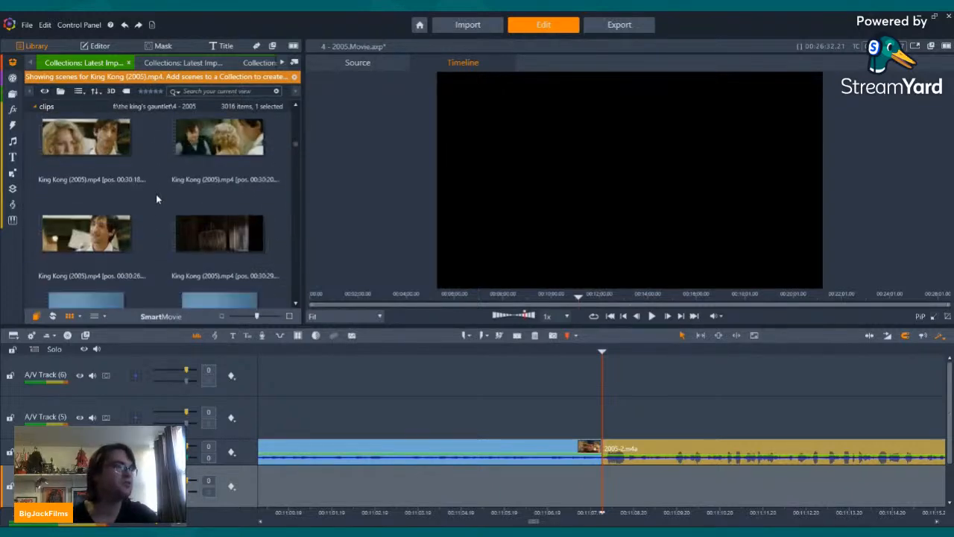
scroll(156, 198, down, 8)
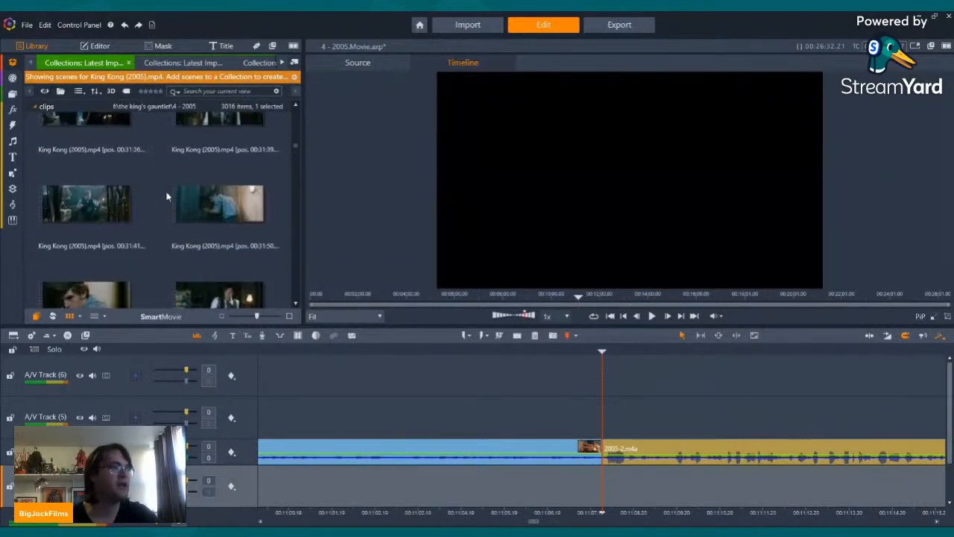
scroll(166, 195, down, 8)
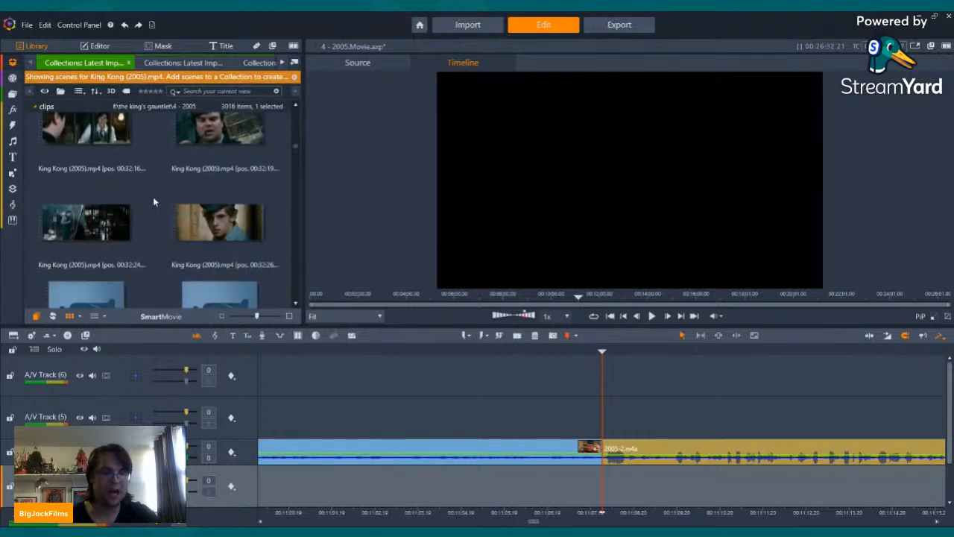
scroll(153, 200, down, 8)
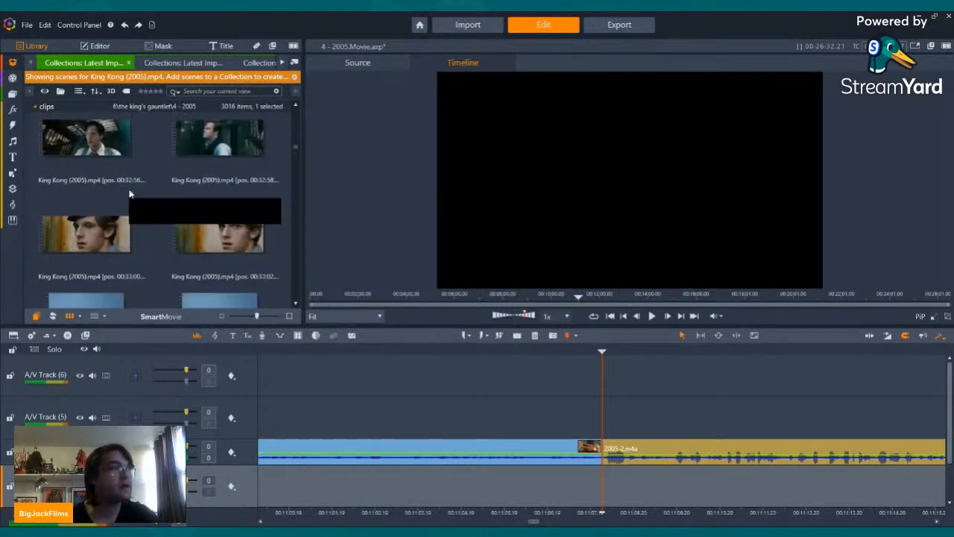
scroll(149, 192, down, 8)
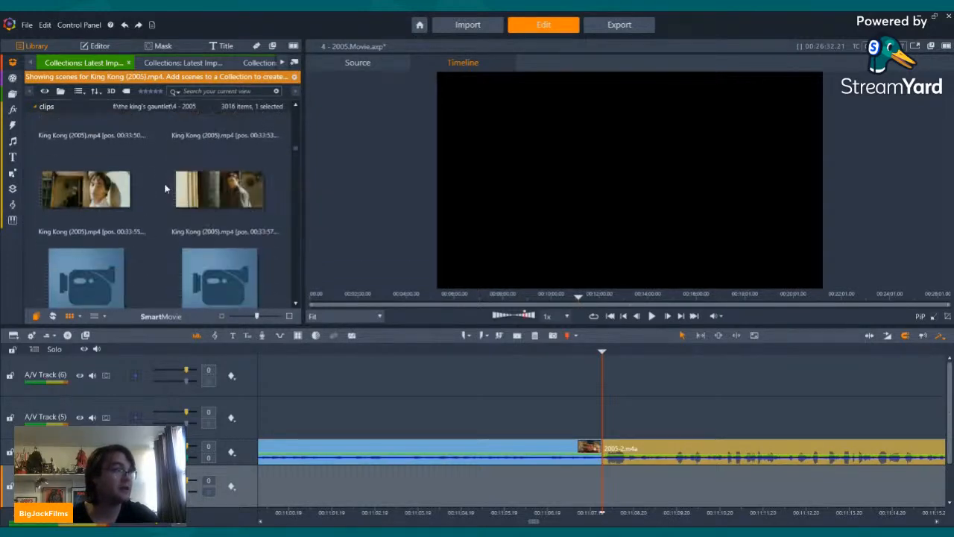
scroll(164, 188, down, 8)
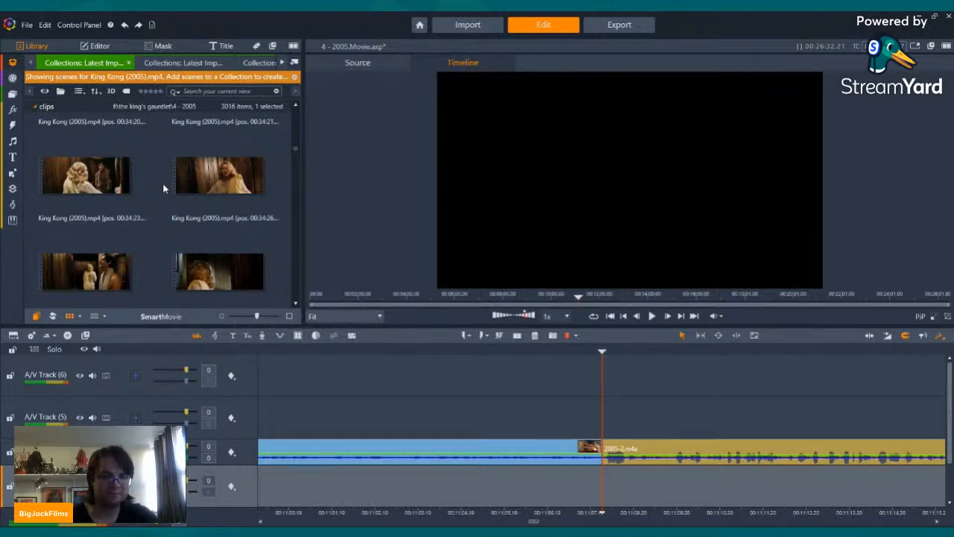
Step: Look through the King Kong (2005).mp4 scenes from about 00:34 to 00:39 for suitable footage
scroll(162, 187, down, 3)
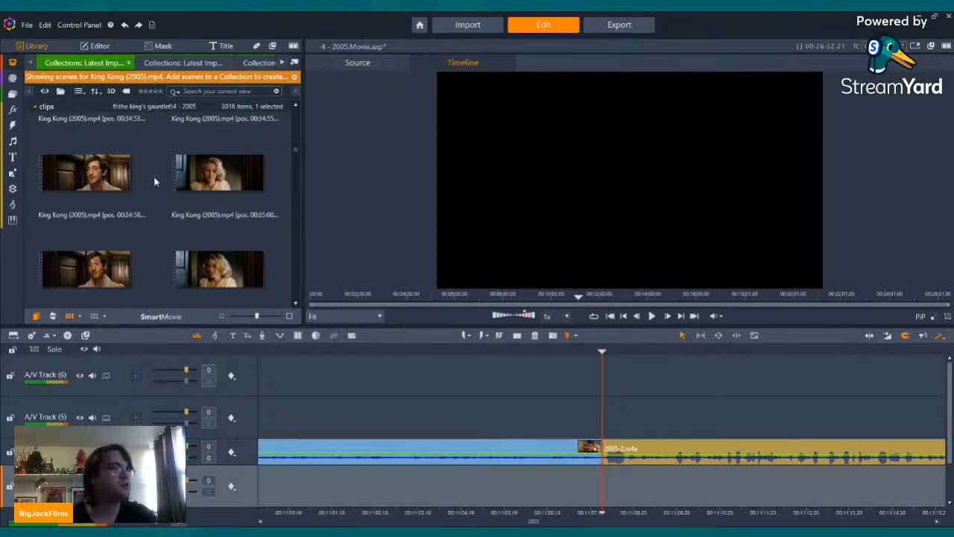
scroll(153, 176, down, 5)
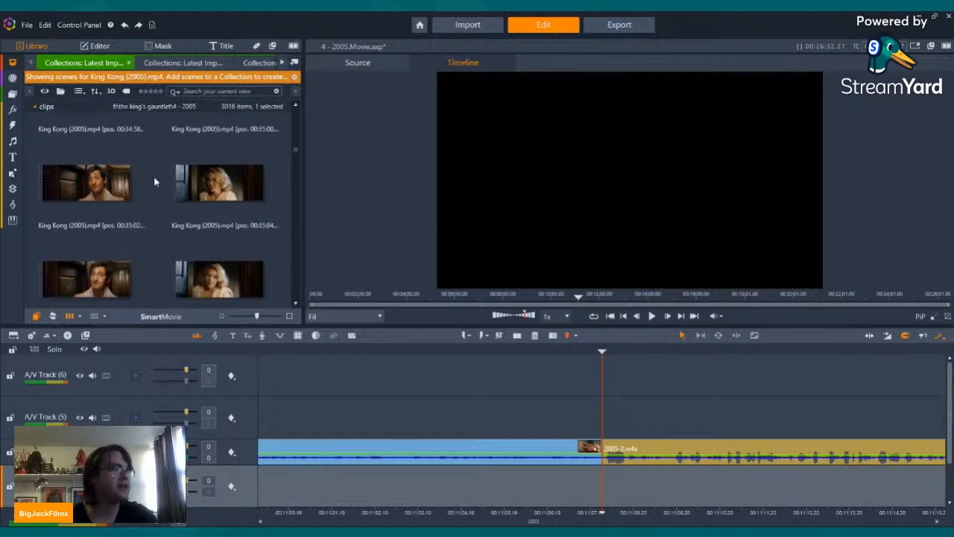
scroll(154, 176, down, 8)
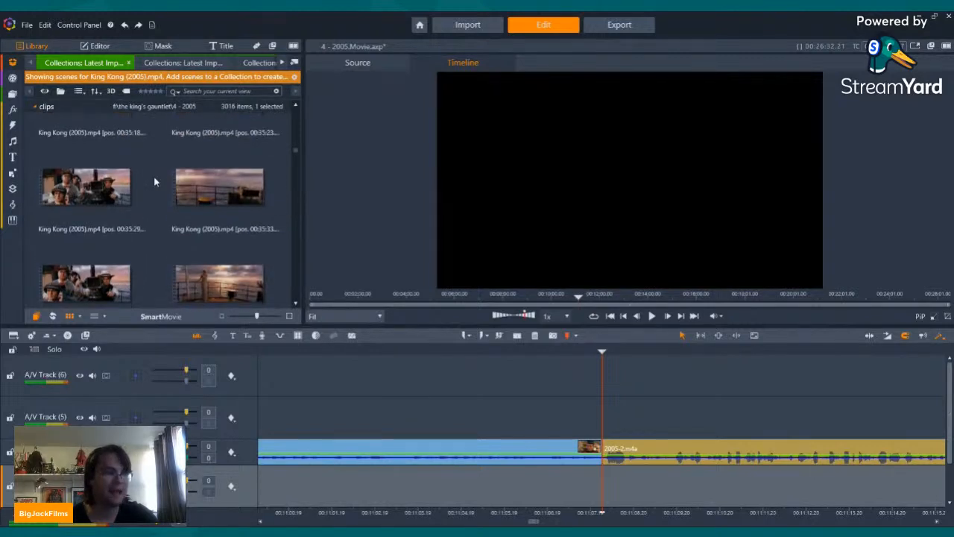
scroll(154, 176, down, 8)
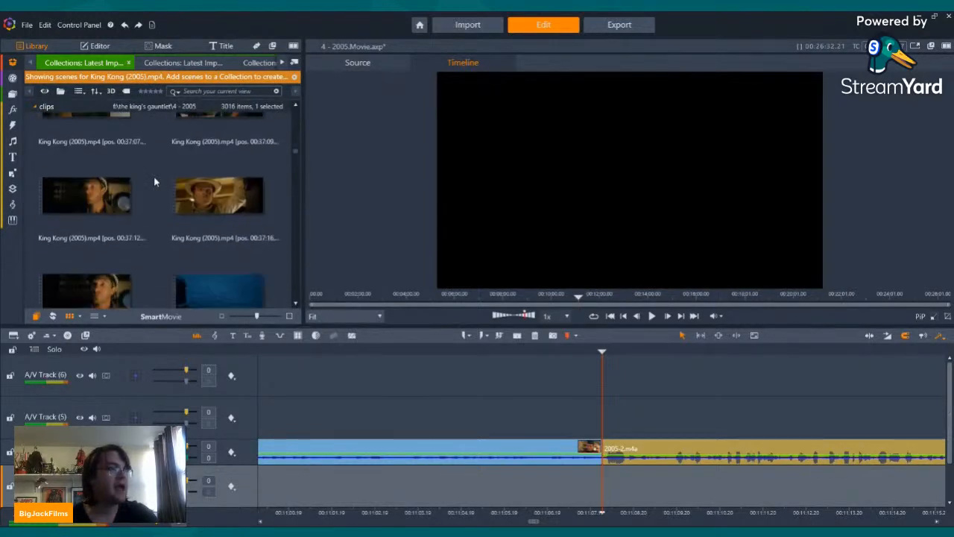
scroll(154, 181, down, 3)
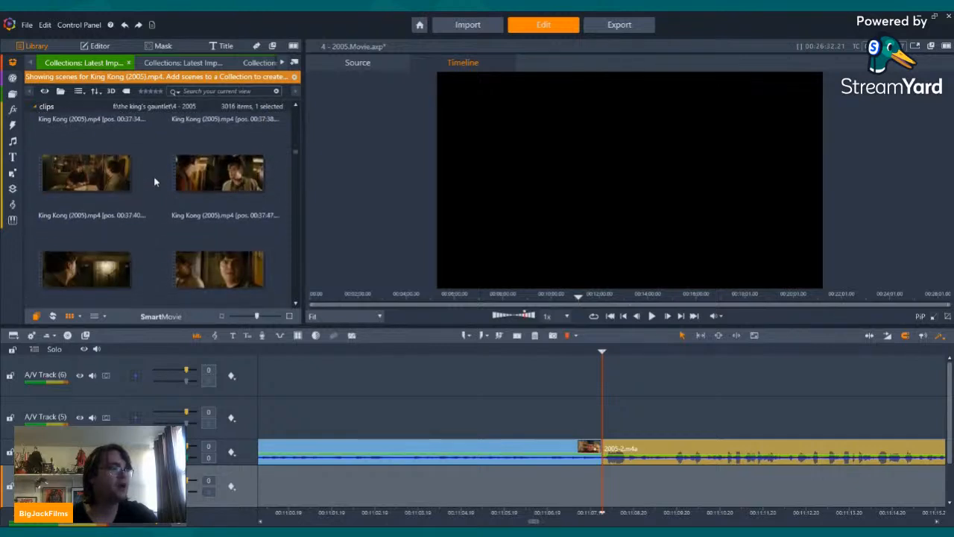
scroll(155, 181, down, 2)
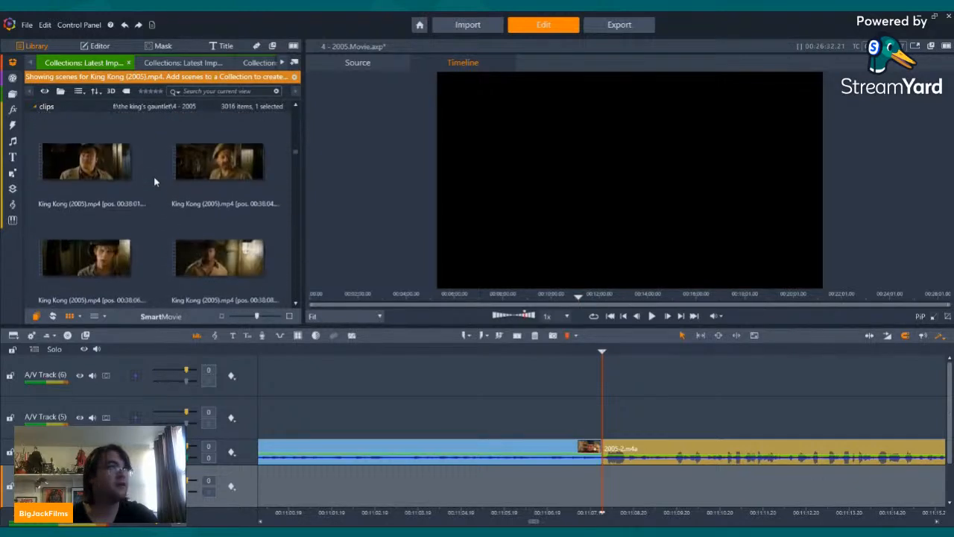
scroll(155, 181, down, 4)
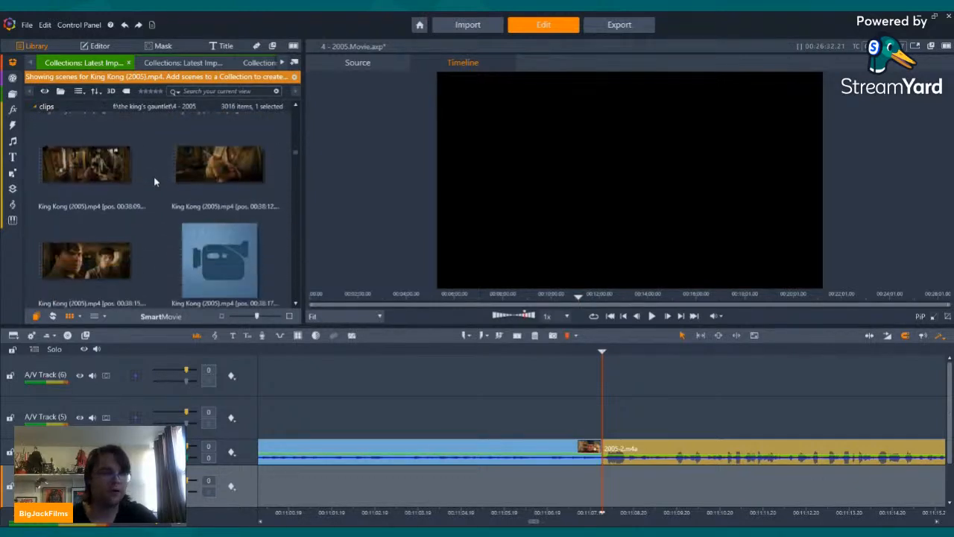
scroll(155, 182, down, 10)
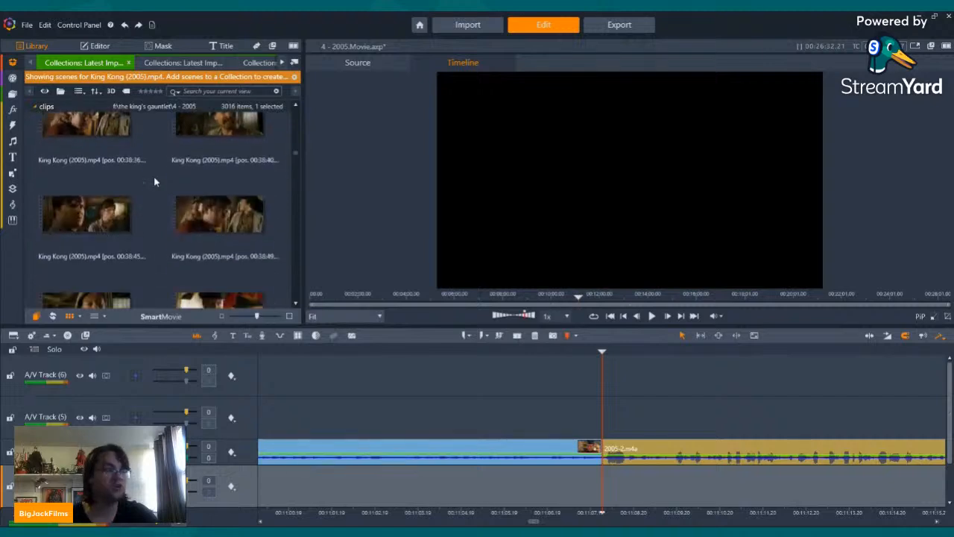
scroll(155, 182, down, 8)
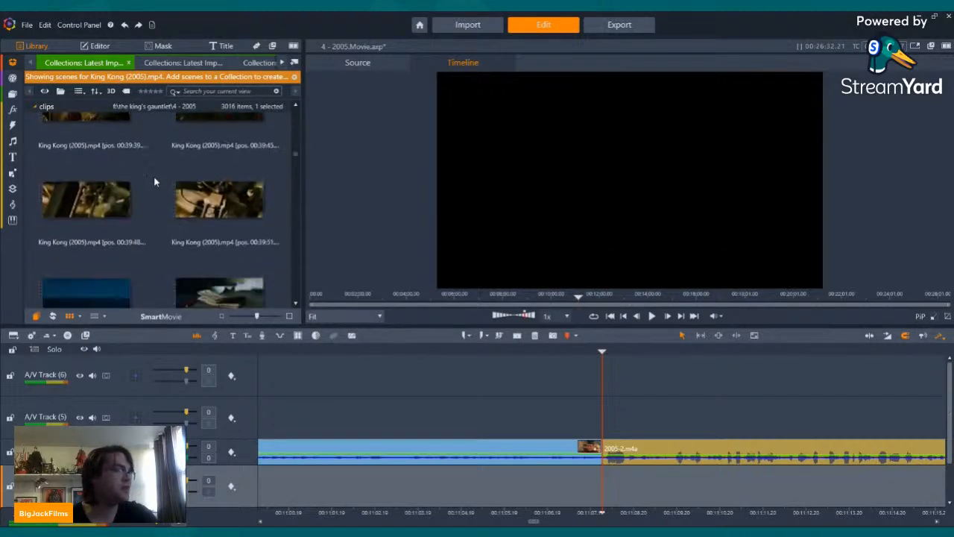
Step: Examine the King Kong (2005).mp4 scenes from about 00:39 to 00:44 for shots that fit the narration
scroll(155, 182, up, 3)
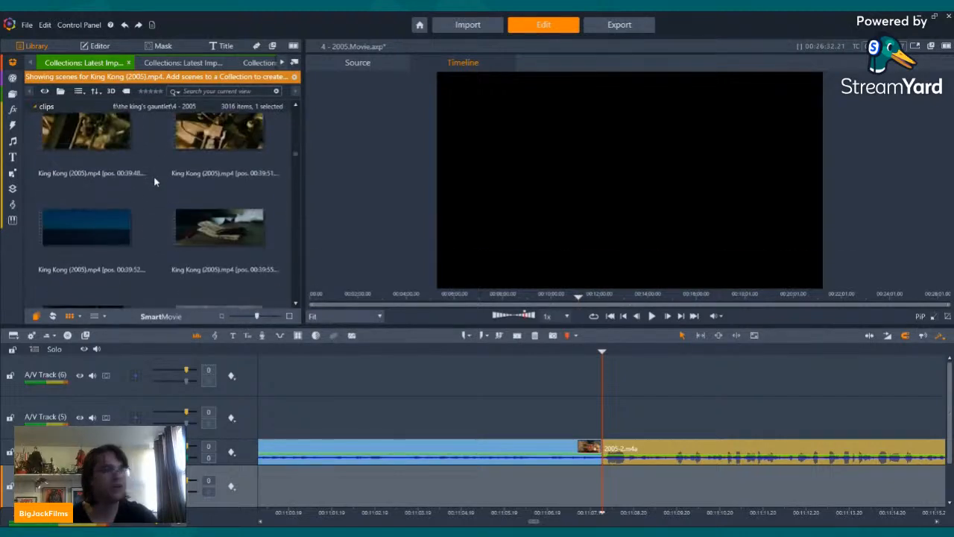
scroll(154, 182, down, 6)
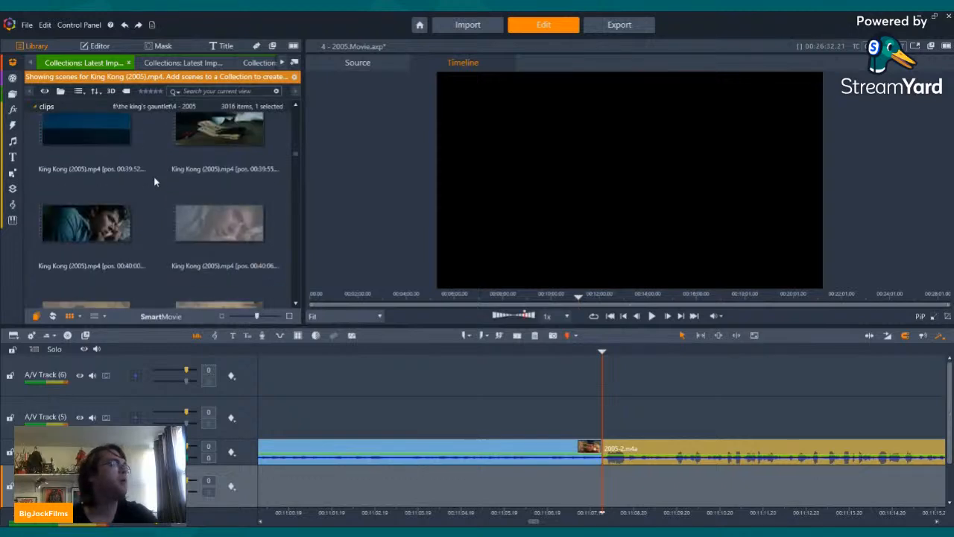
scroll(154, 182, down, 2)
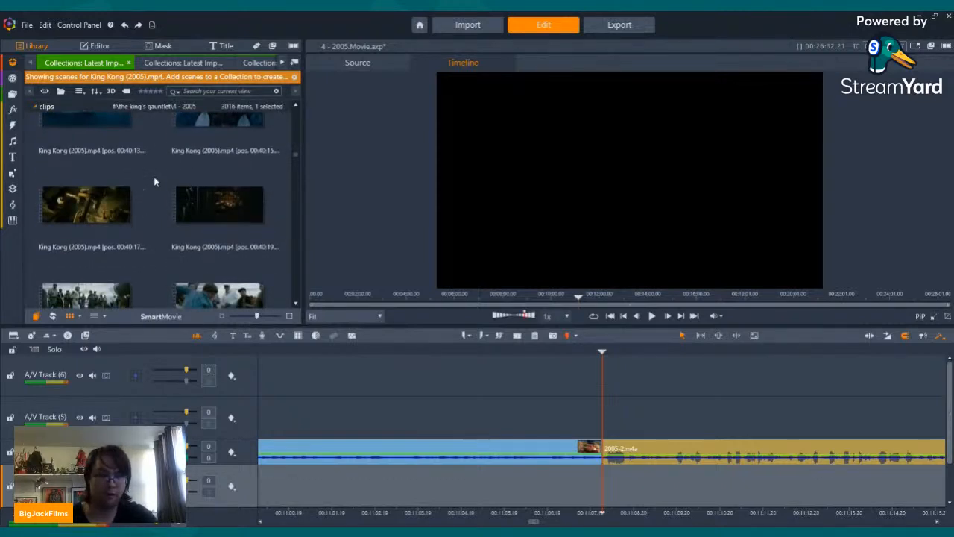
scroll(154, 181, down, 2)
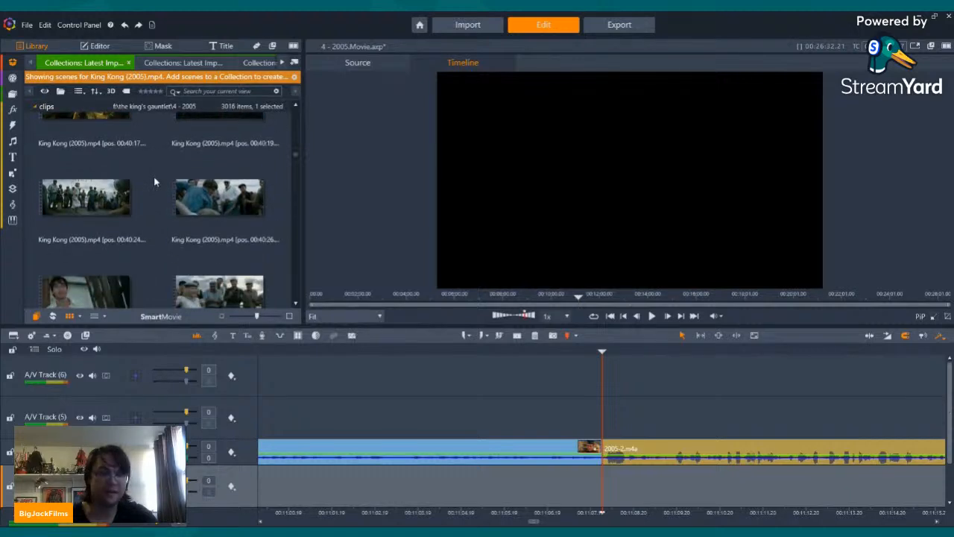
scroll(154, 181, down, 12)
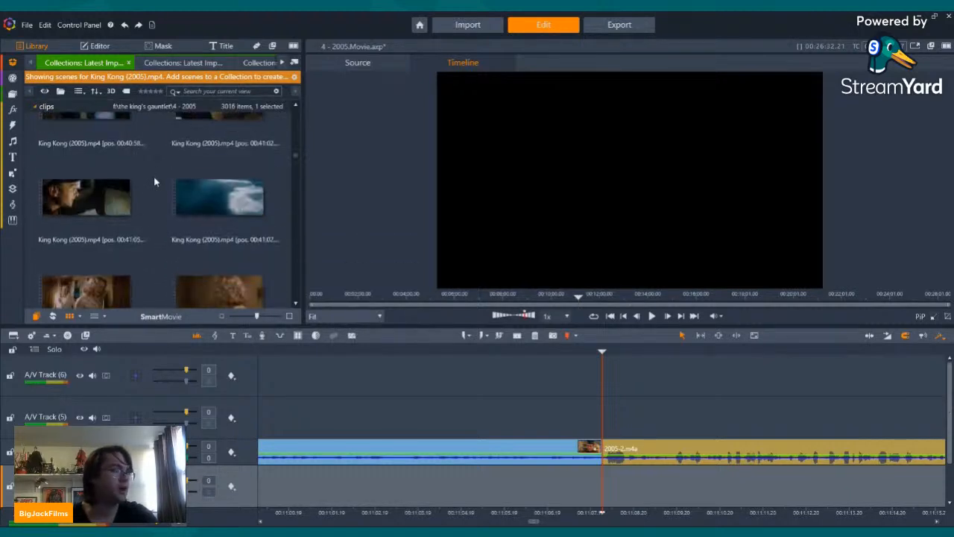
scroll(154, 181, down, 10)
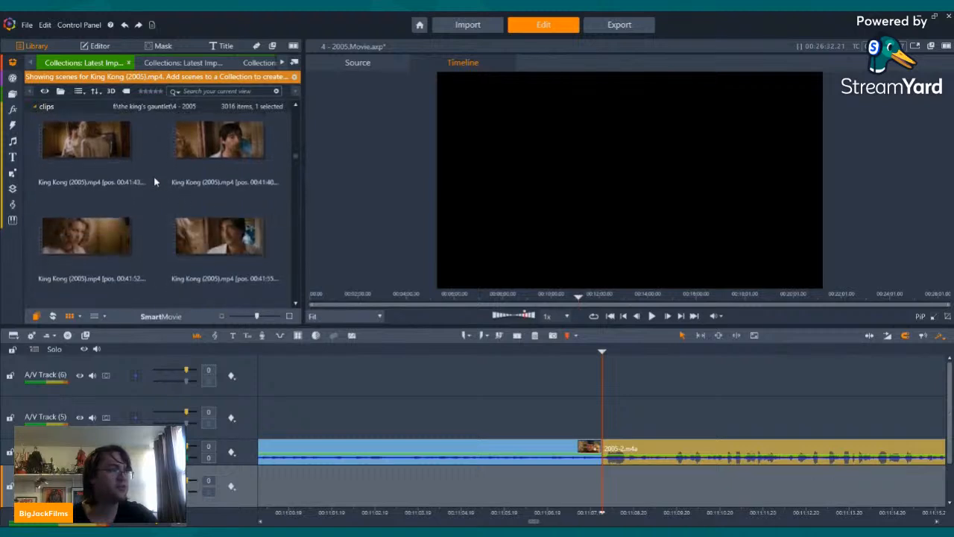
scroll(154, 176, down, 10)
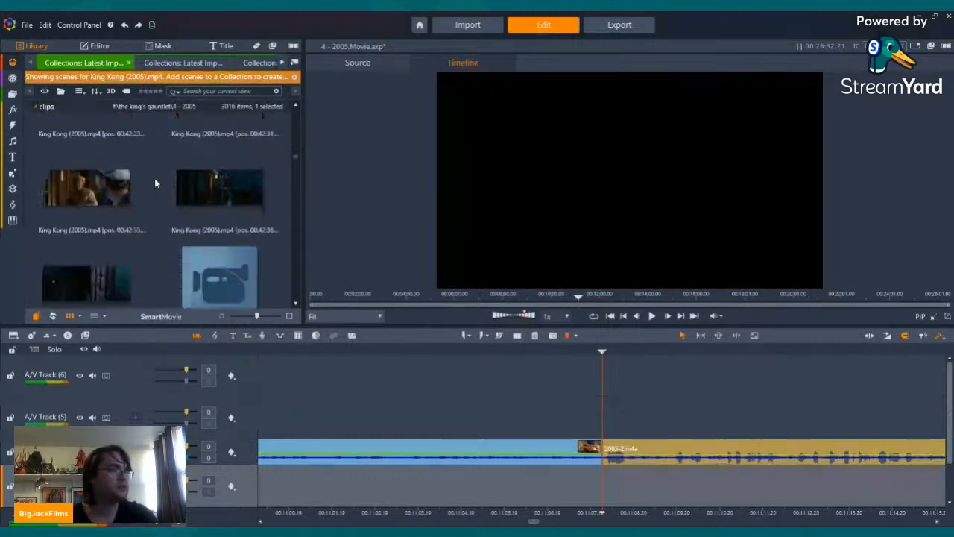
scroll(155, 183, down, 10)
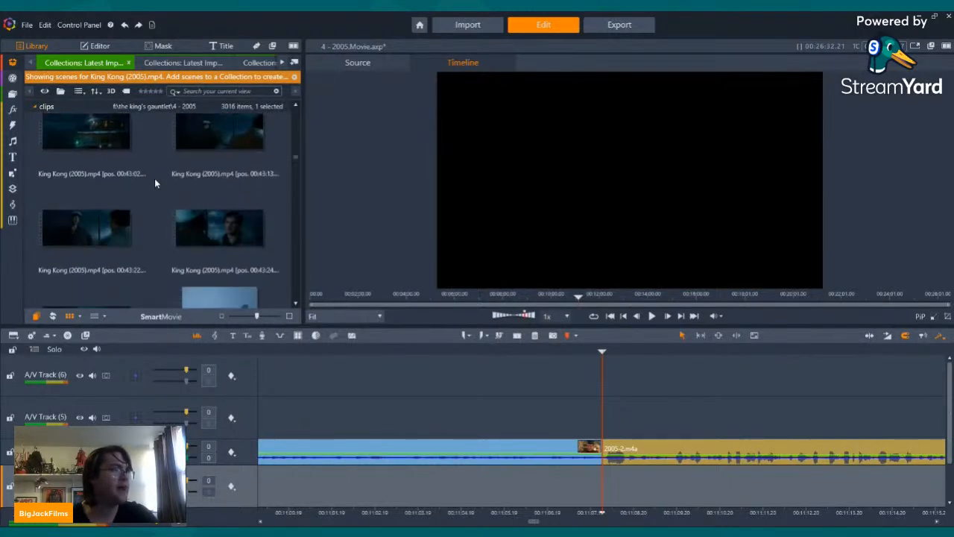
scroll(155, 184, down, 1)
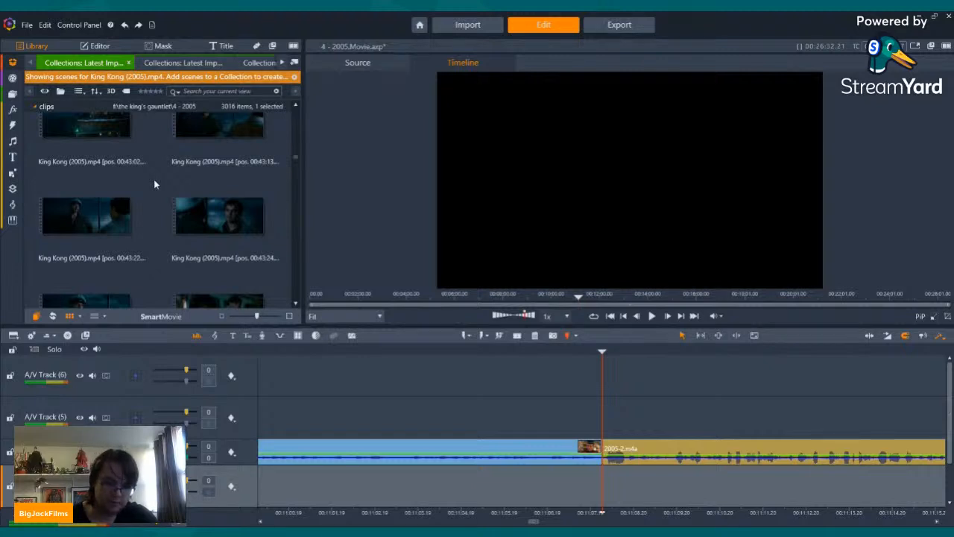
scroll(153, 179, down, 4)
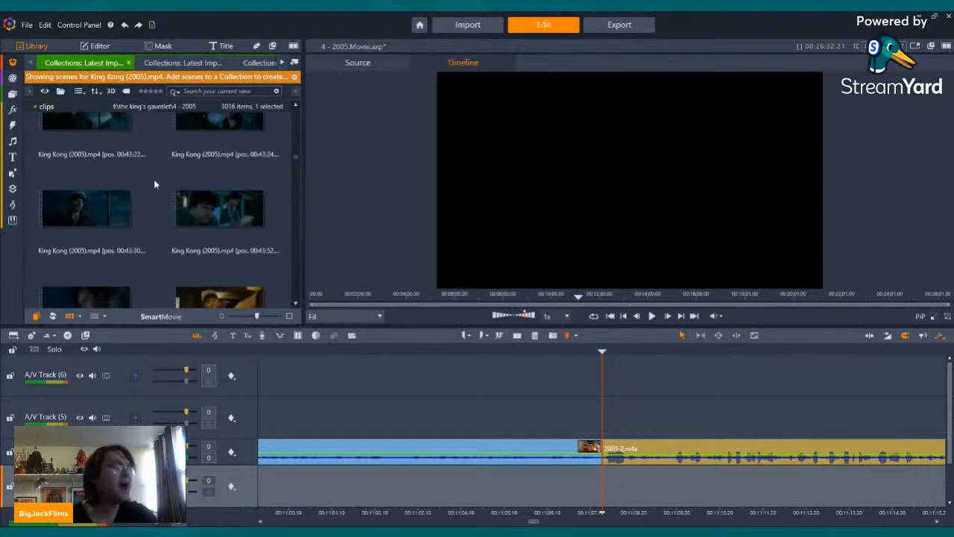
scroll(154, 179, down, 5)
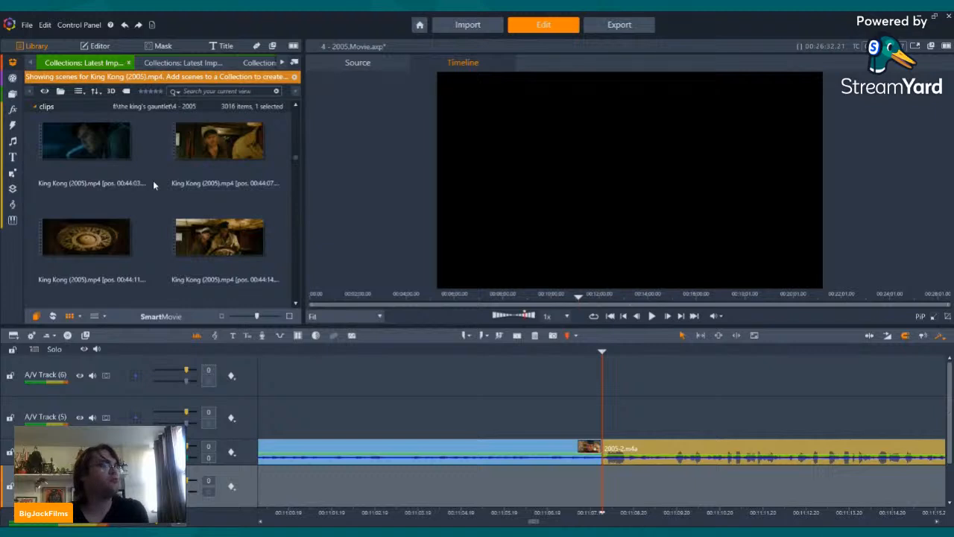
Step: Browse the King Kong (2005).mp4 scenes between about 00:42 and 00:49 for footage that fits the narration
scroll(152, 186, up, 3)
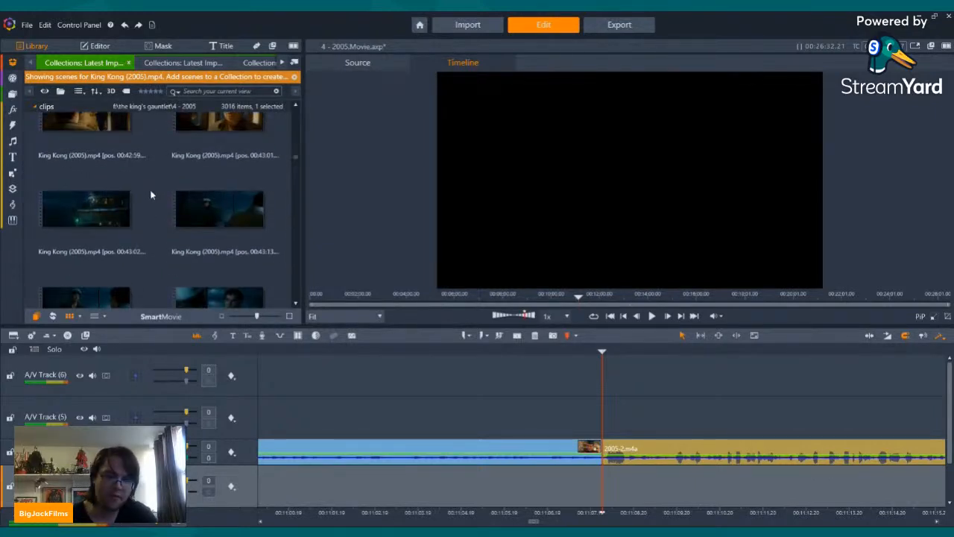
scroll(151, 195, up, 3)
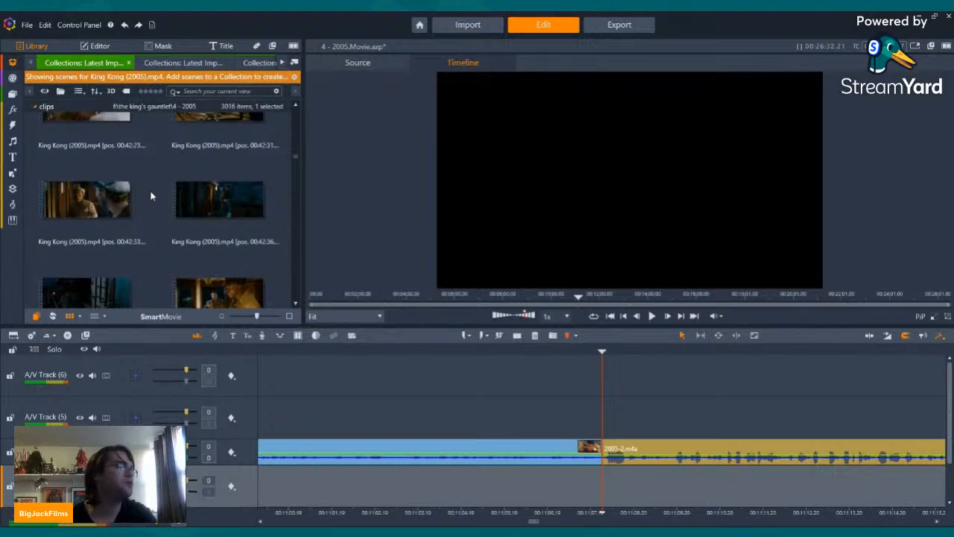
scroll(150, 190, down, 3)
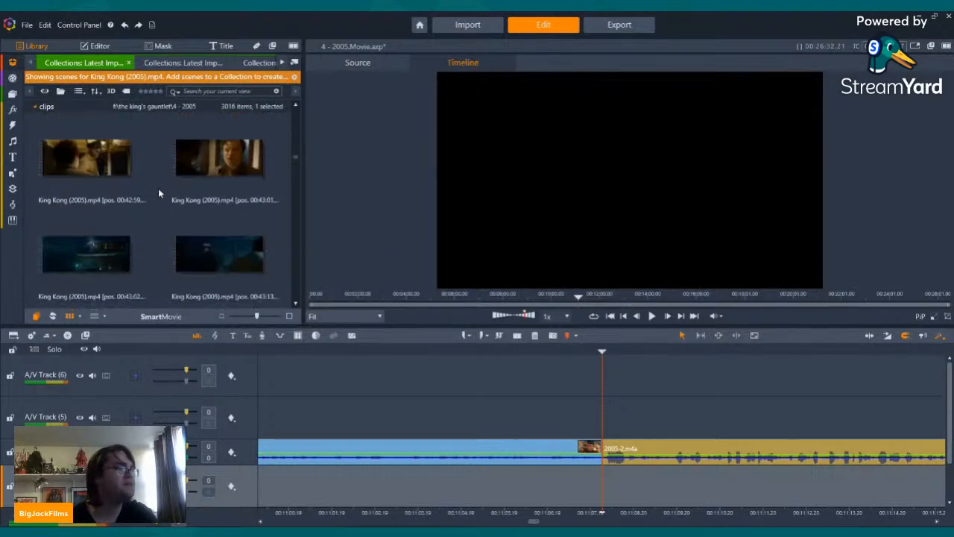
scroll(158, 194, down, 8)
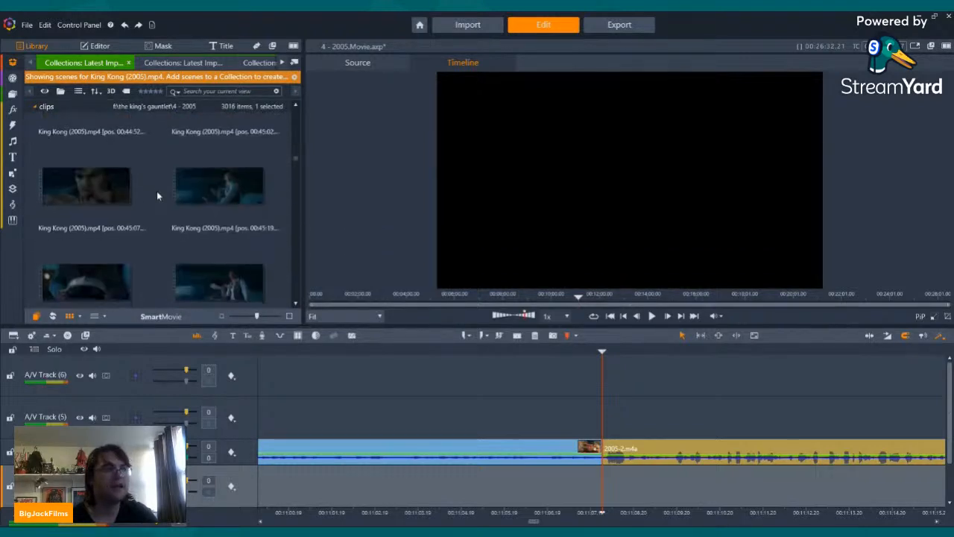
scroll(157, 196, down, 10)
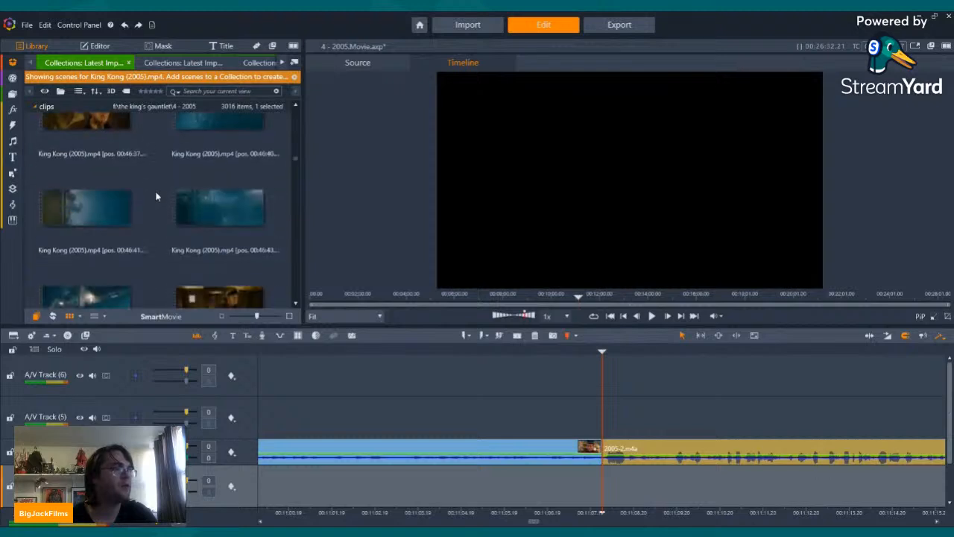
scroll(156, 196, down, 8)
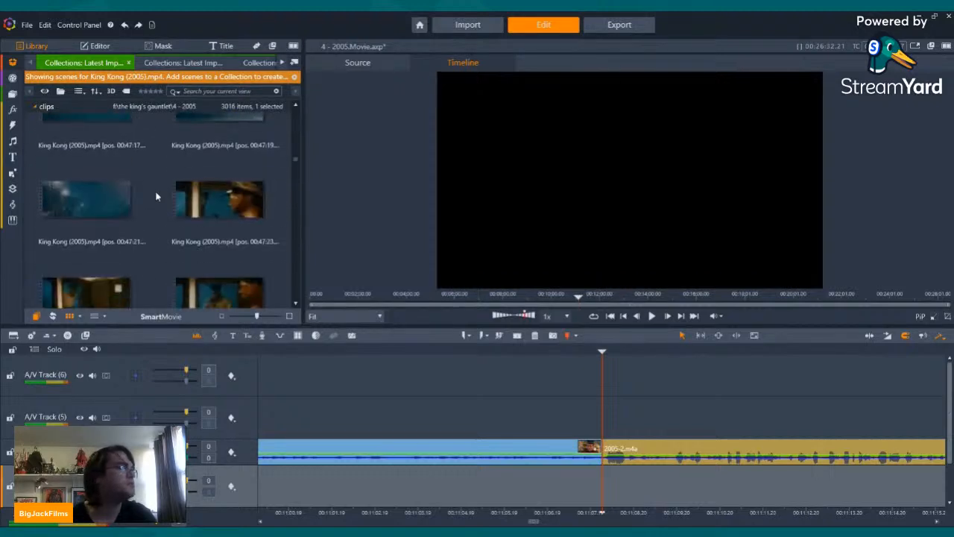
scroll(157, 196, down, 8)
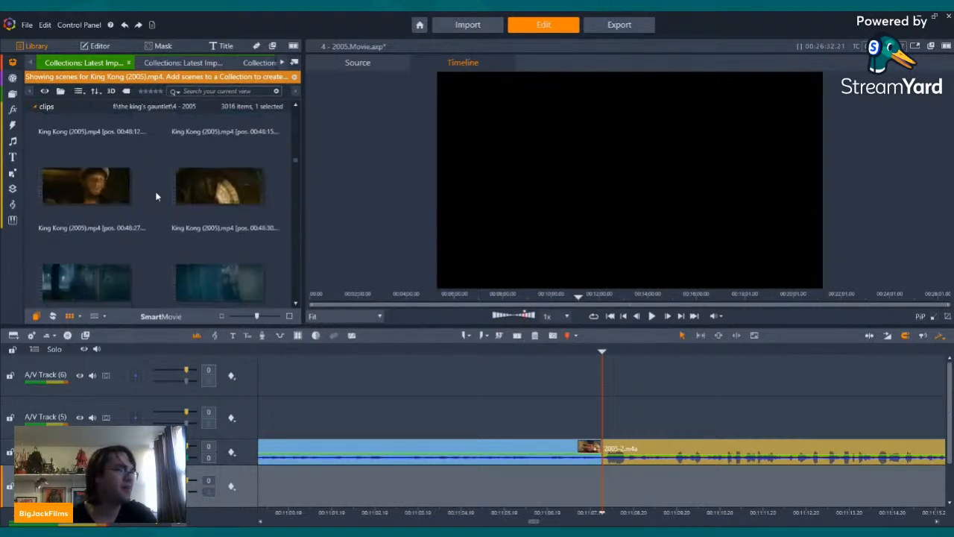
scroll(156, 196, down, 8)
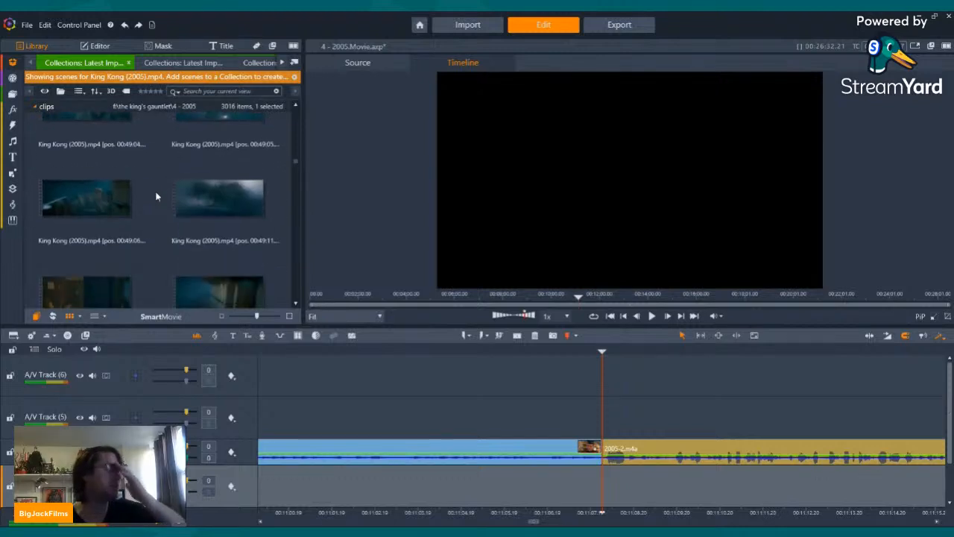
scroll(156, 196, down, 1)
Step: Look back through the King Kong (2005).mp4 scenes from about 00:49 to 00:45 for a usable shot
scroll(157, 196, up, 5)
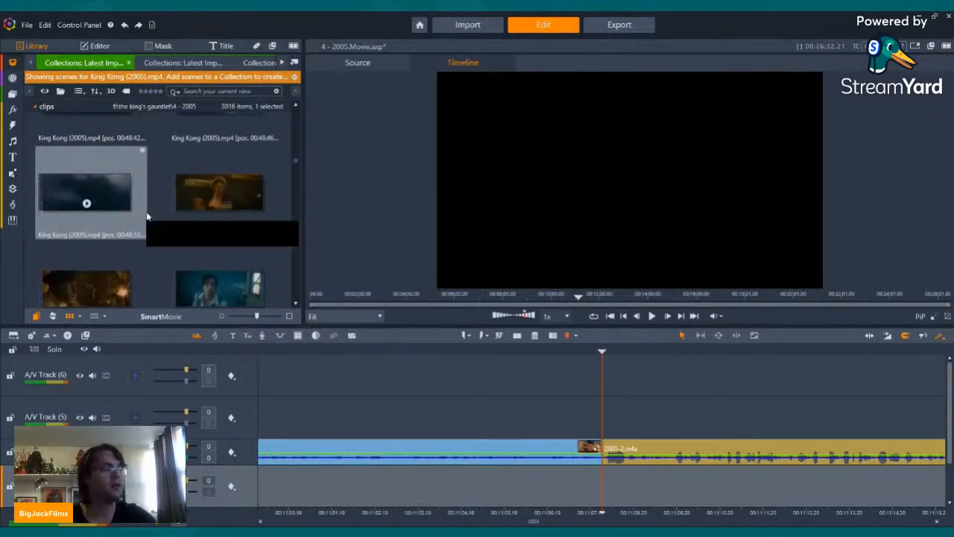
scroll(150, 196, up, 5)
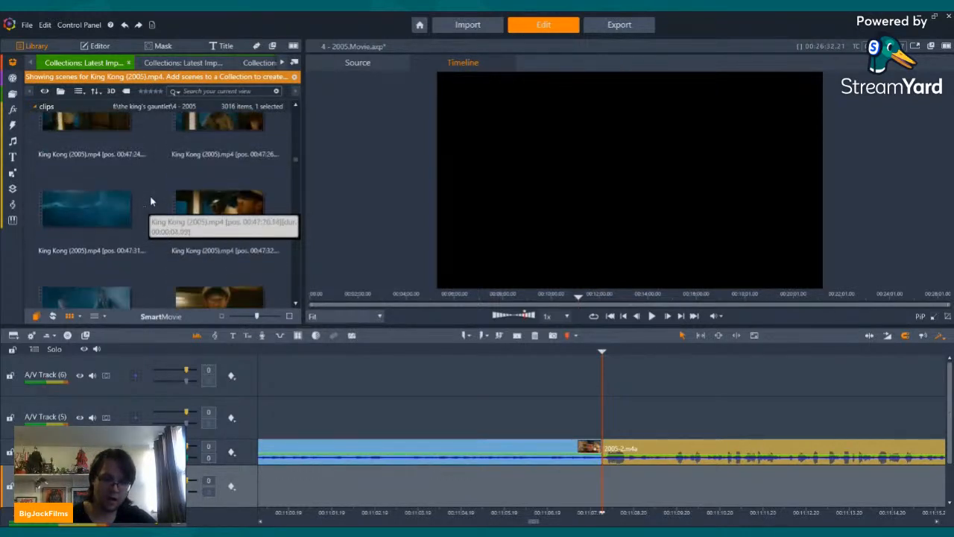
scroll(150, 201, up, 3)
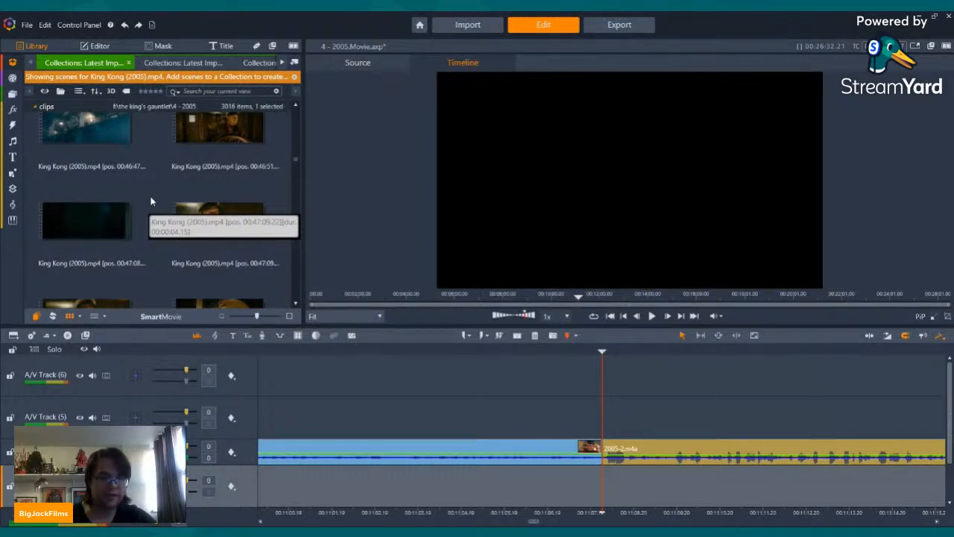
scroll(151, 202, up, 10)
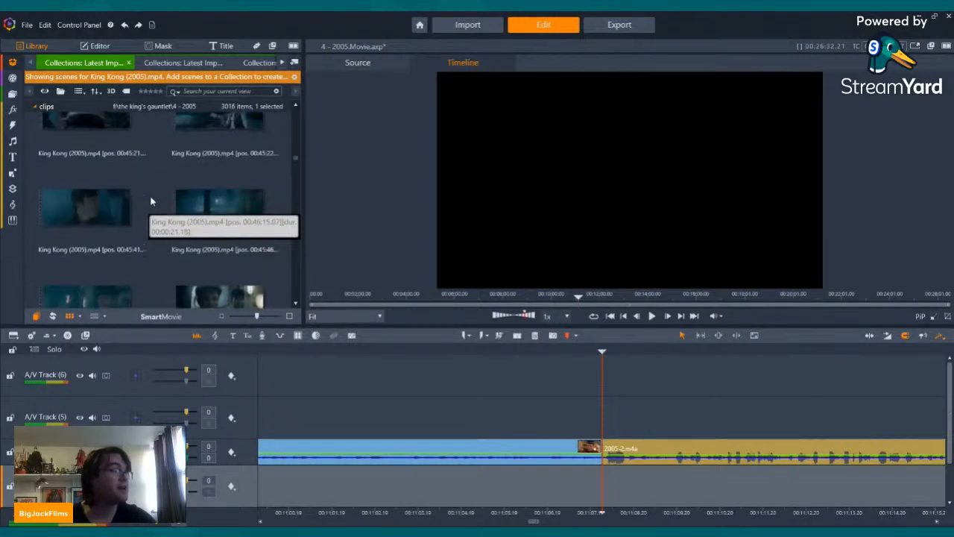
scroll(151, 202, up, 5)
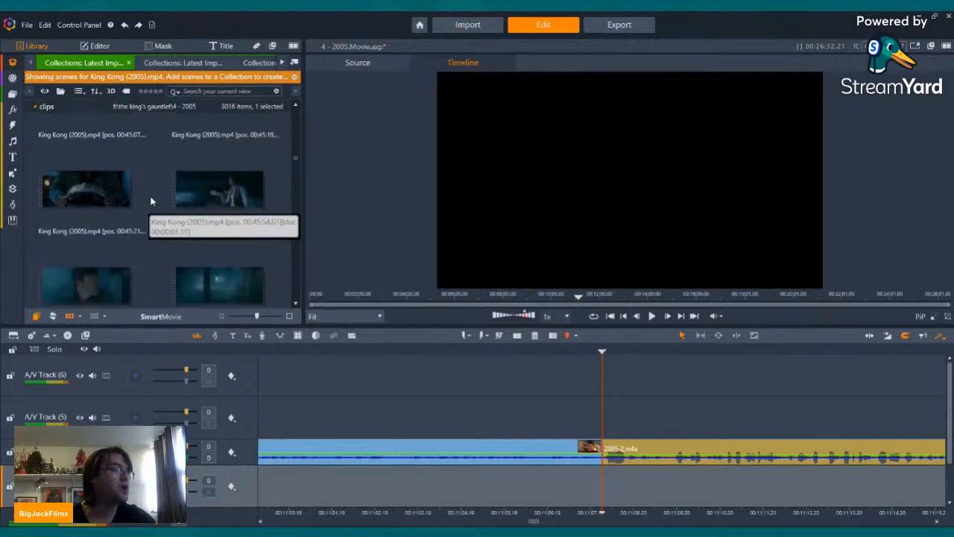
scroll(163, 239, down, 3)
scroll(150, 222, up, 3)
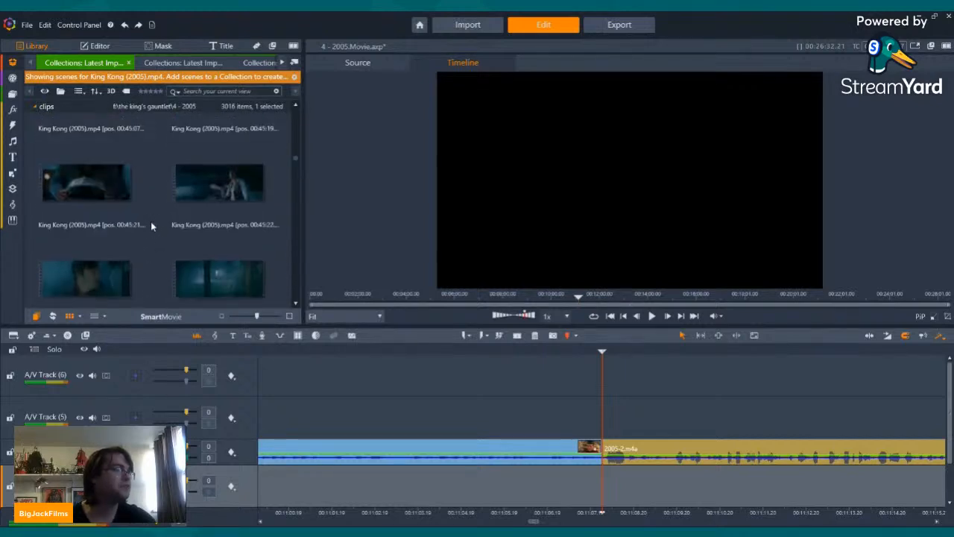
Step: Preview the King Kong (2005).mp4 scenes at 00:45:21 and 00:45:22, going through the second to the shot of the paper in the water
click(224, 193)
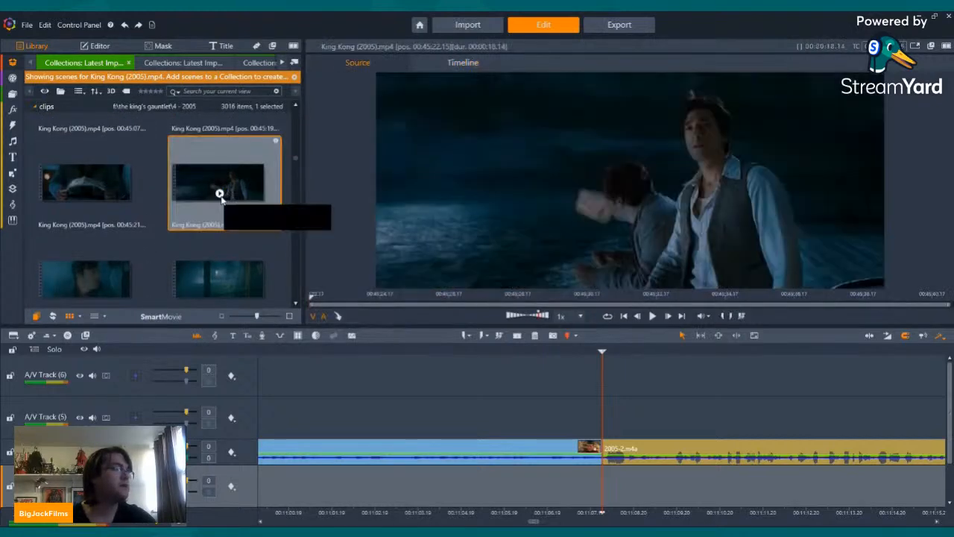
scroll(216, 213, up, 3)
scroll(214, 215, down, 5)
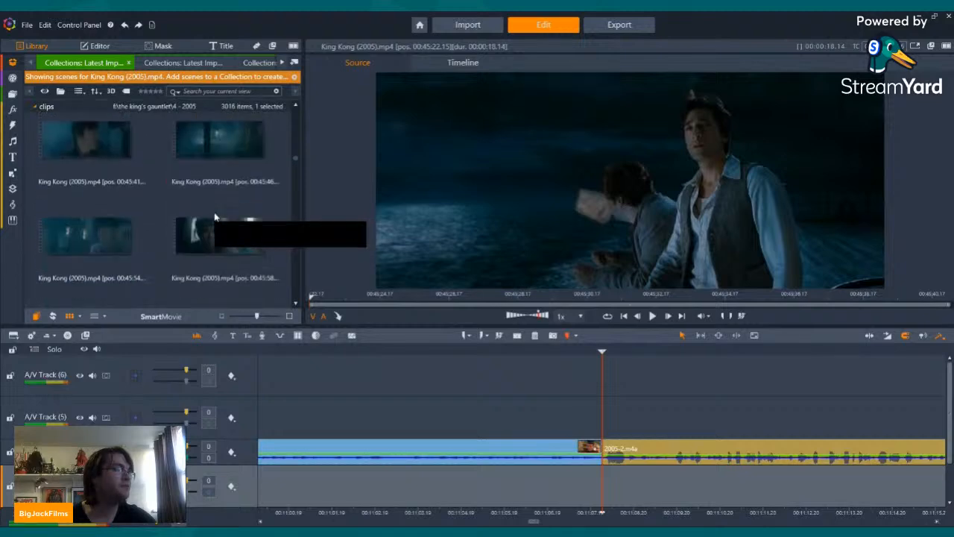
scroll(214, 217, up, 2)
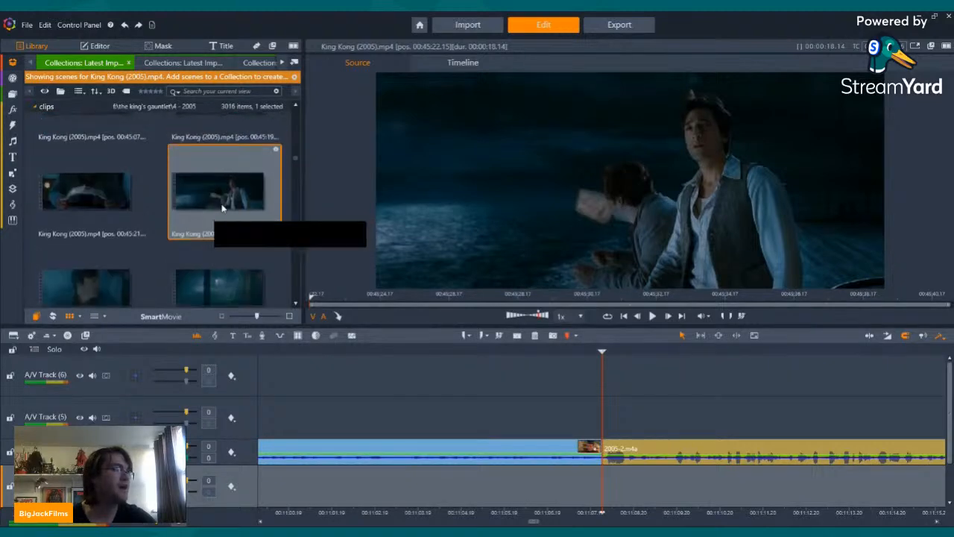
click(100, 198)
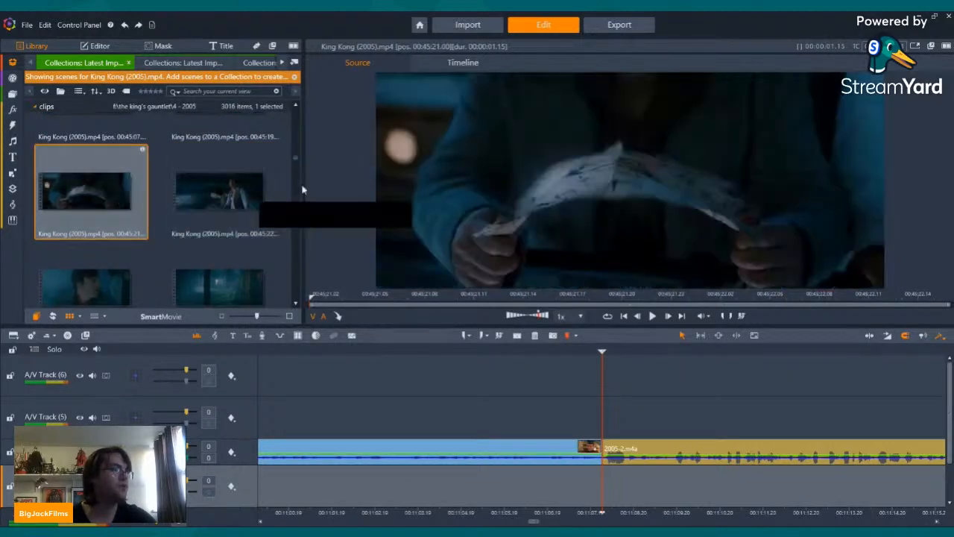
click(221, 195)
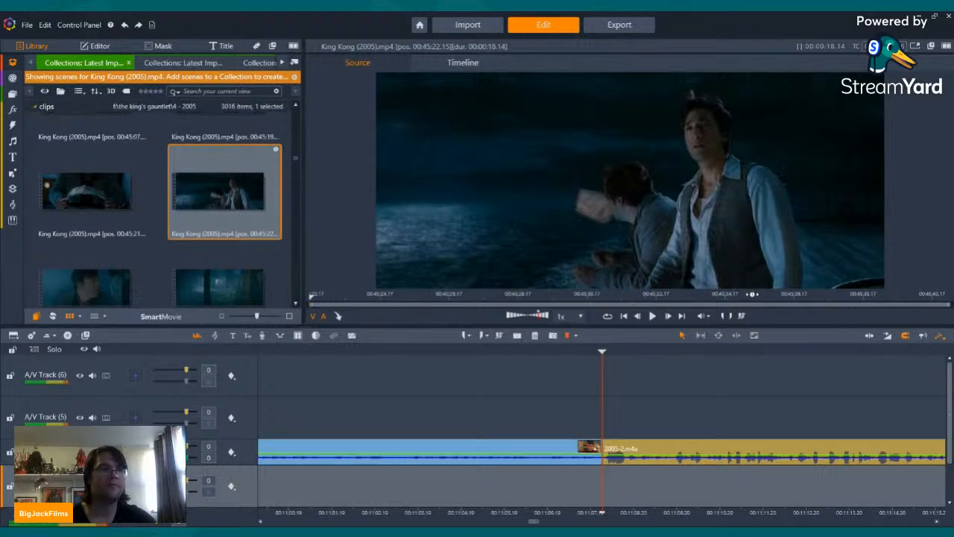
click(753, 295)
drag(723, 297, 591, 296)
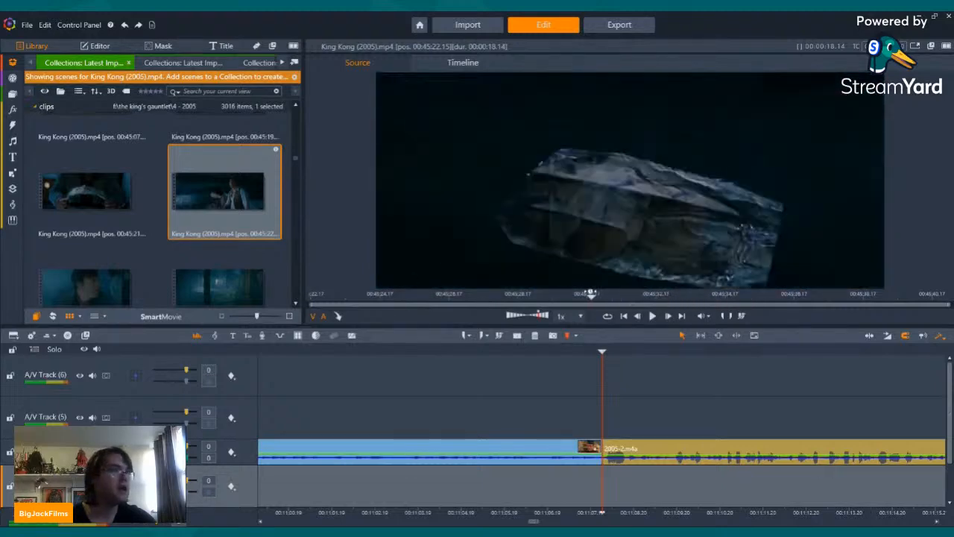
Step: Place the 00:45:22 King Kong scene on A/V Track (5) at the start of the 2005-2.m4a narration and lower the track's volume to -19
drag(202, 172, 626, 414)
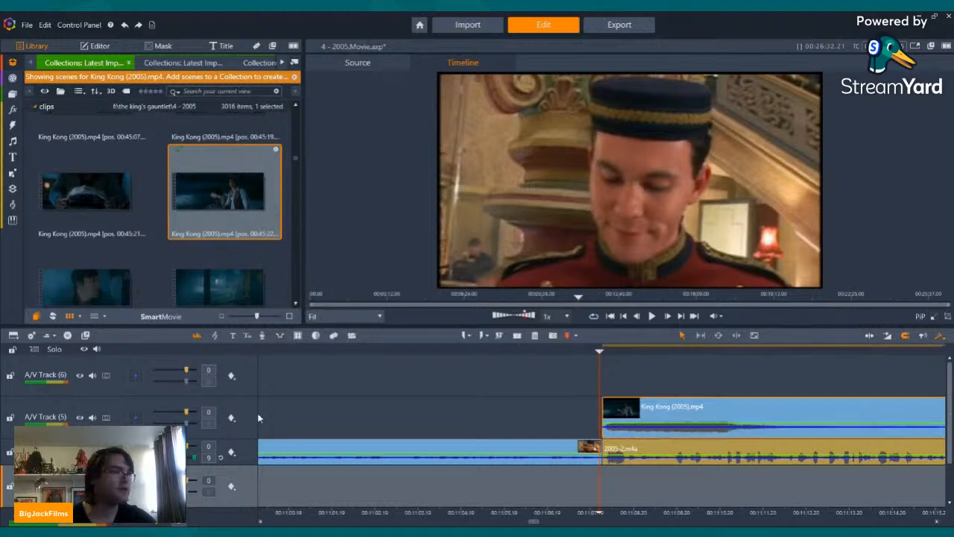
key(space)
key(space)
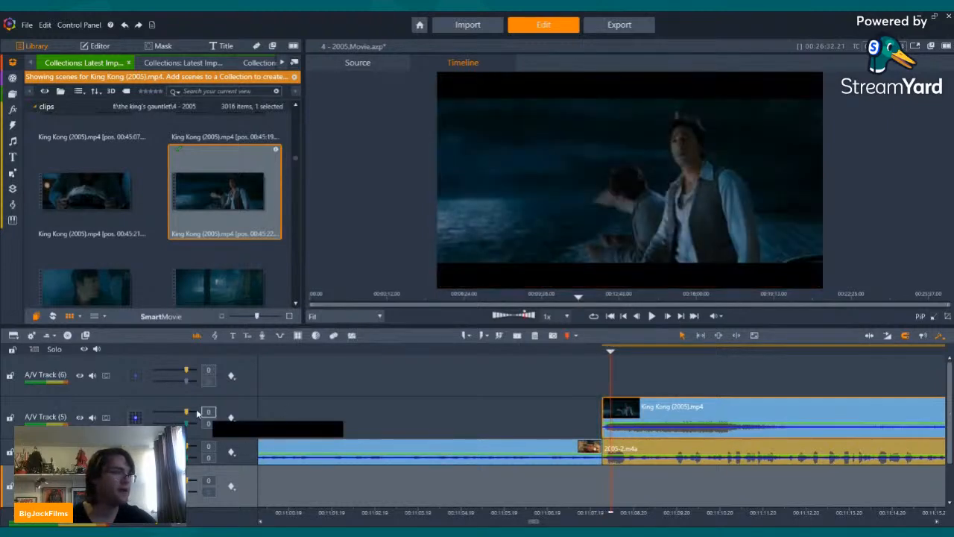
drag(186, 422, 179, 423)
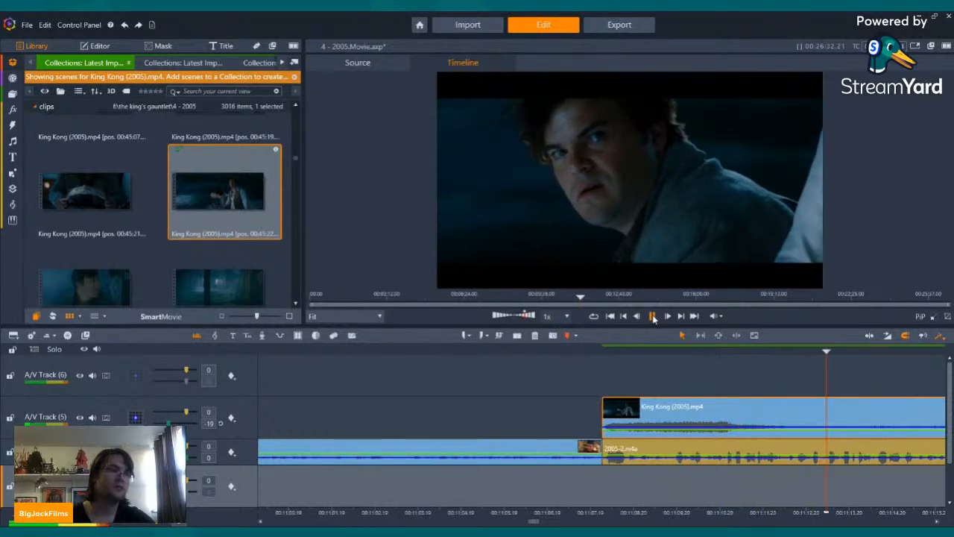
Step: Split the King Kong clip where the shot of the paper in the water starts and delete the part before the cut
click(653, 316)
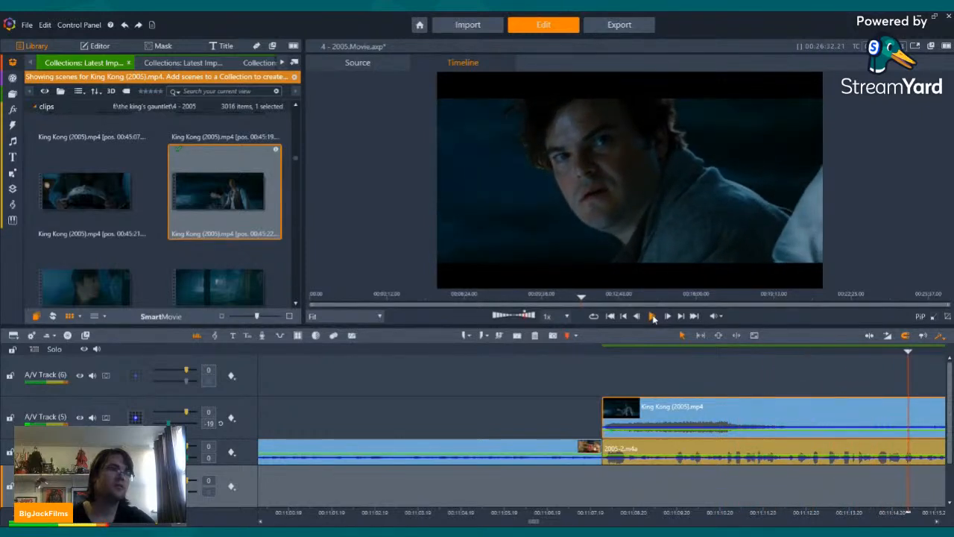
click(653, 316)
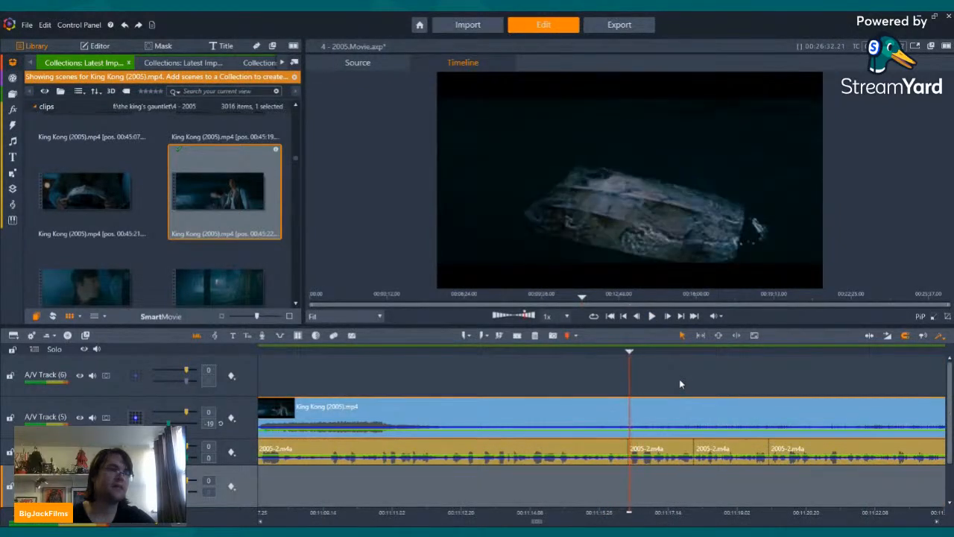
key(Left)
key(Left)
key(Left)
key(Left)
key(Left)
key(Left)
key(Left)
key(Left)
key(Right)
key(Right)
key(Right)
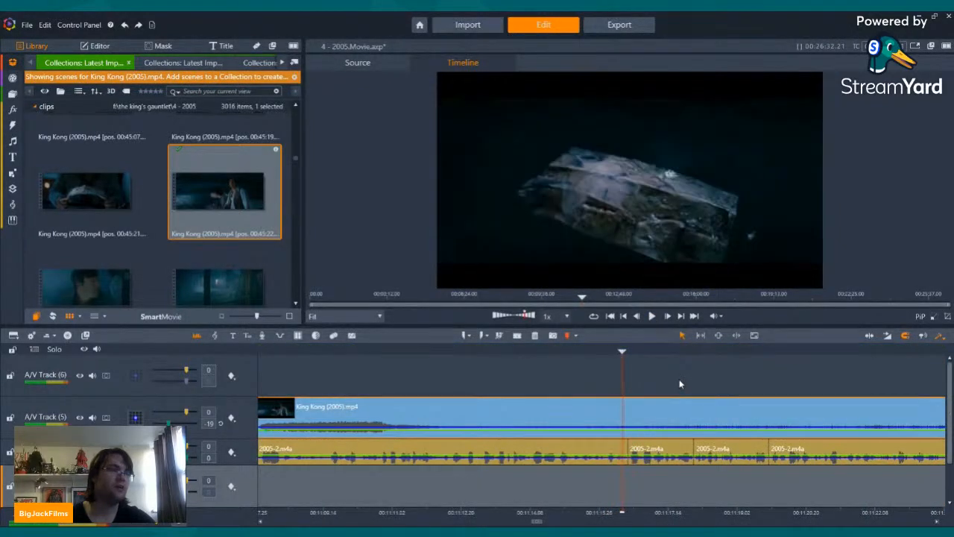
click(516, 338)
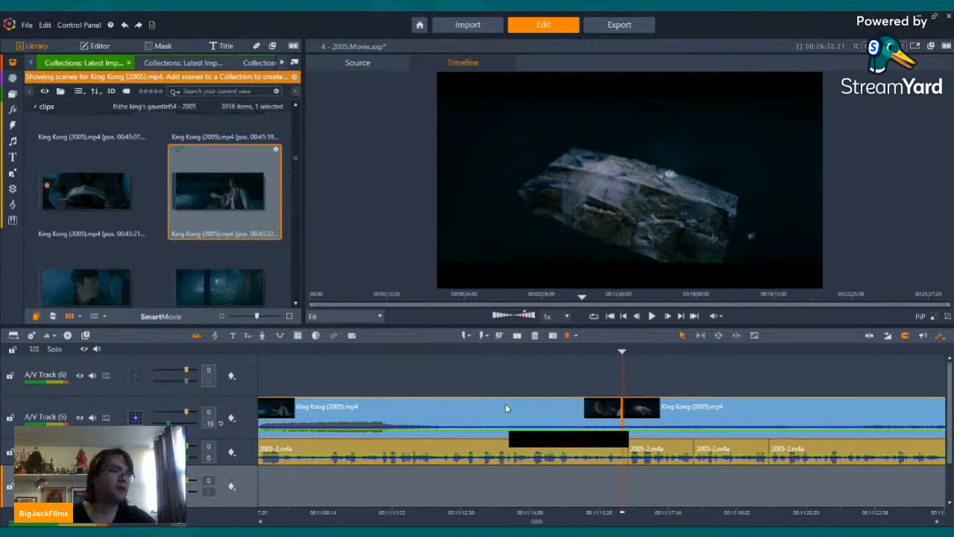
right_click(506, 403)
click(535, 383)
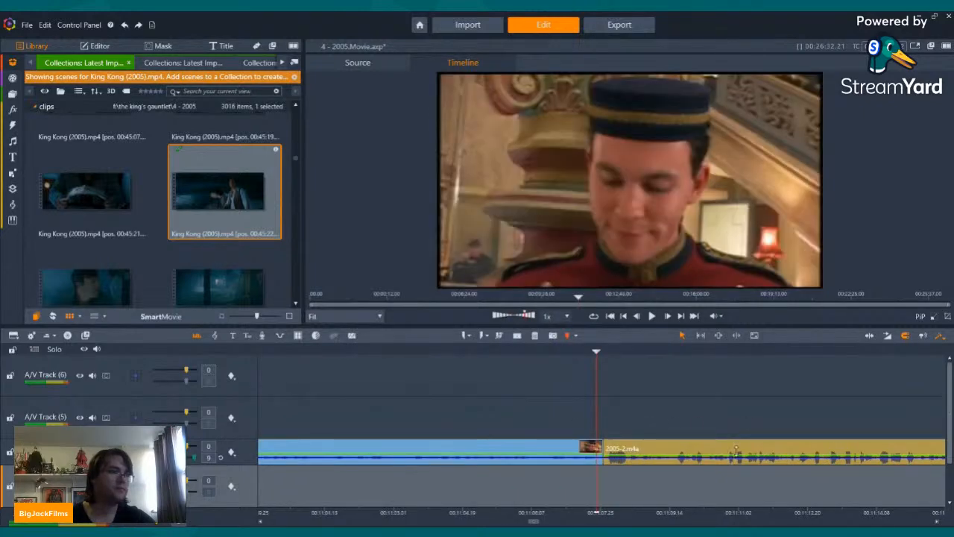
Step: Move the remaining King Kong clip to the start of the 2005-2.m4a narration and trim its end to the first narration cut
drag(773, 515, 727, 513)
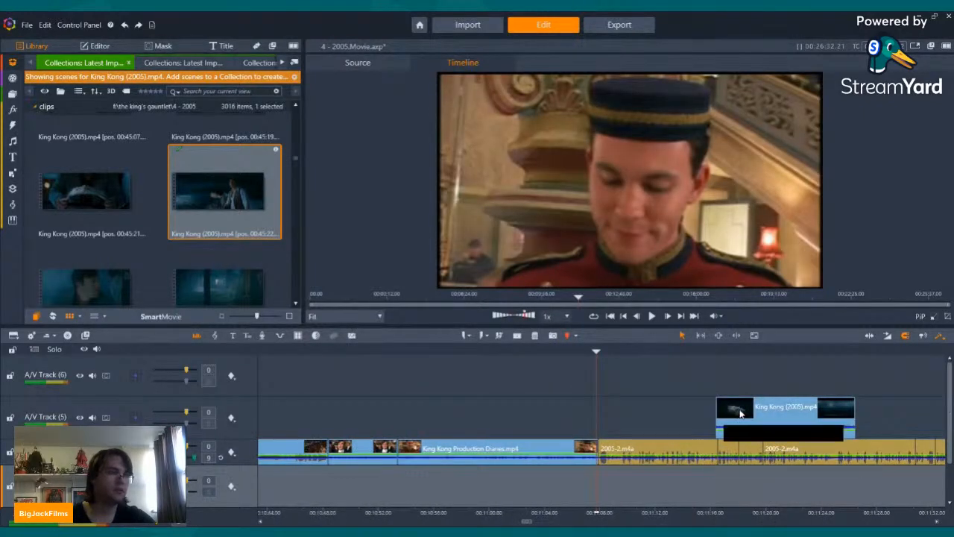
drag(742, 411, 619, 411)
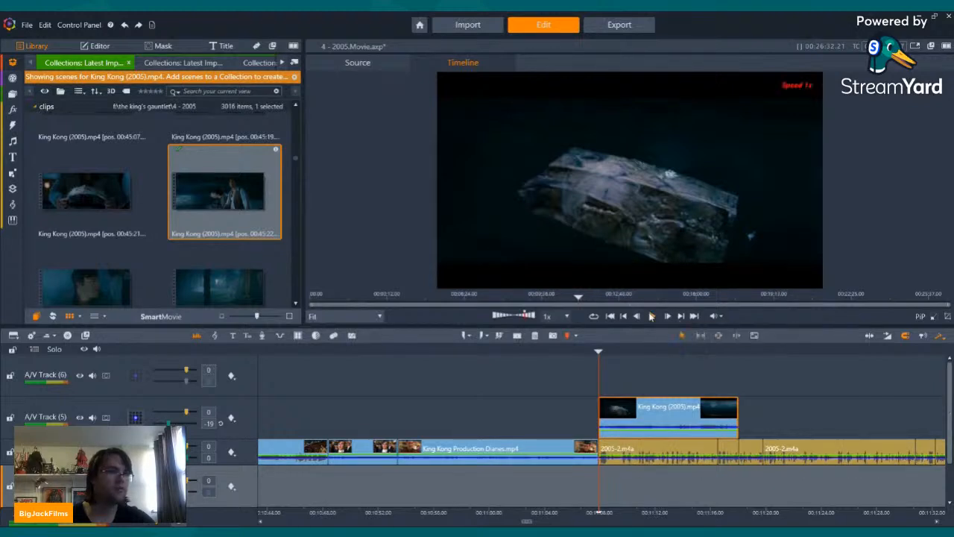
click(652, 316)
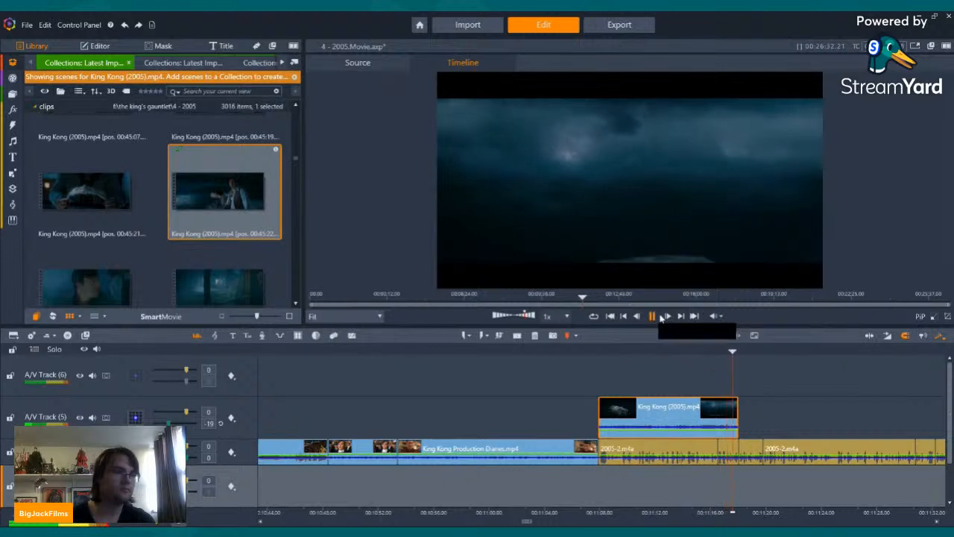
click(659, 317)
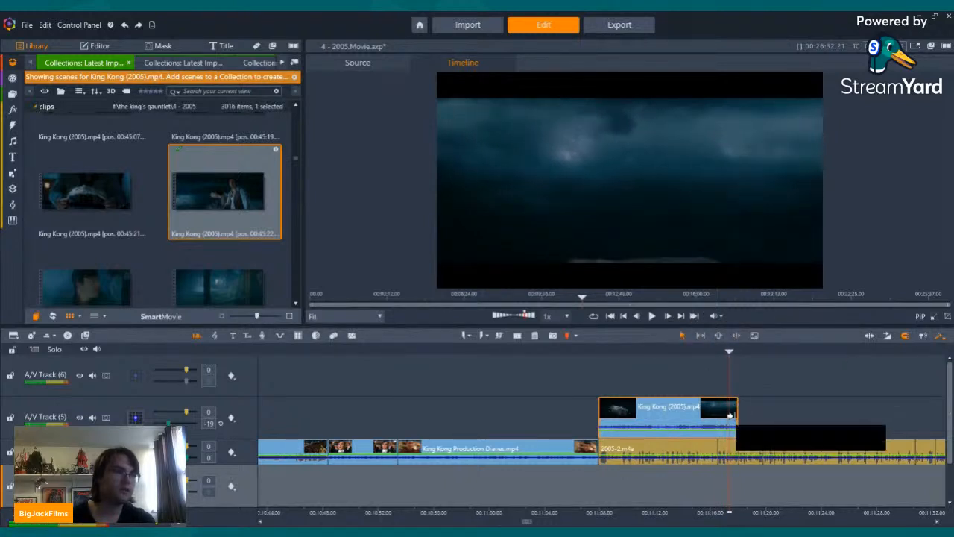
drag(737, 401, 717, 401)
Step: Place the King Kong (2005).mp4 ship scene at 00:48:42 directly after the previous clip on A/V Track (5) and lower its volume to -17
scroll(182, 205, down, 5)
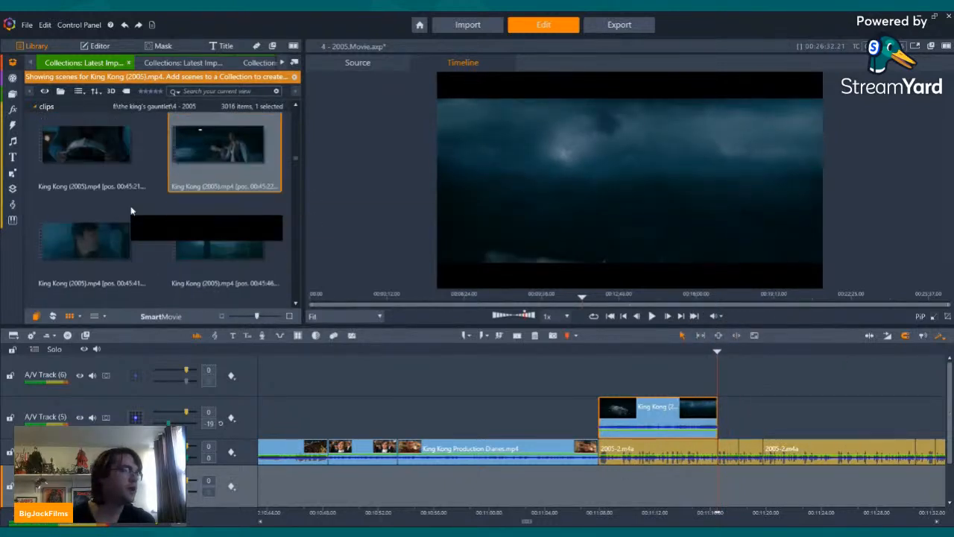
scroll(182, 205, down, 5)
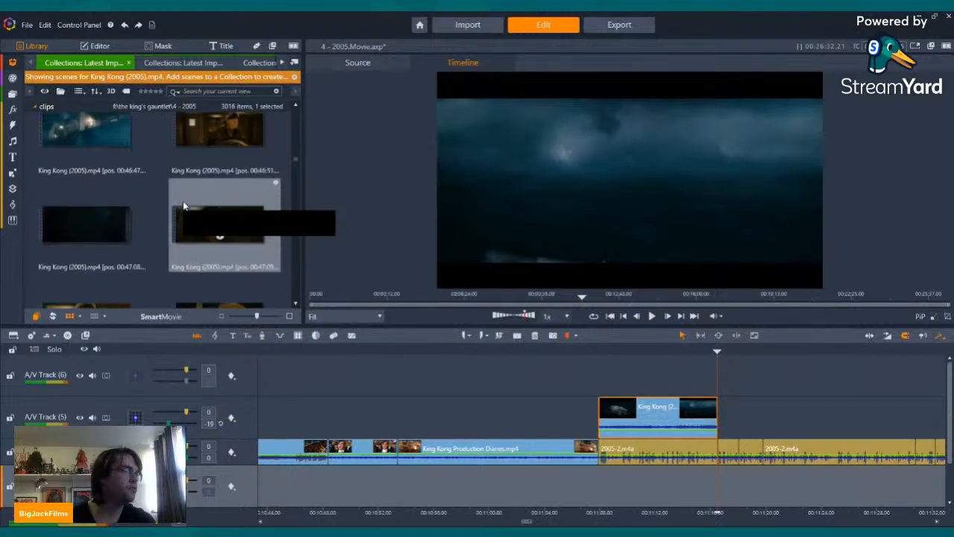
scroll(183, 201, down, 5)
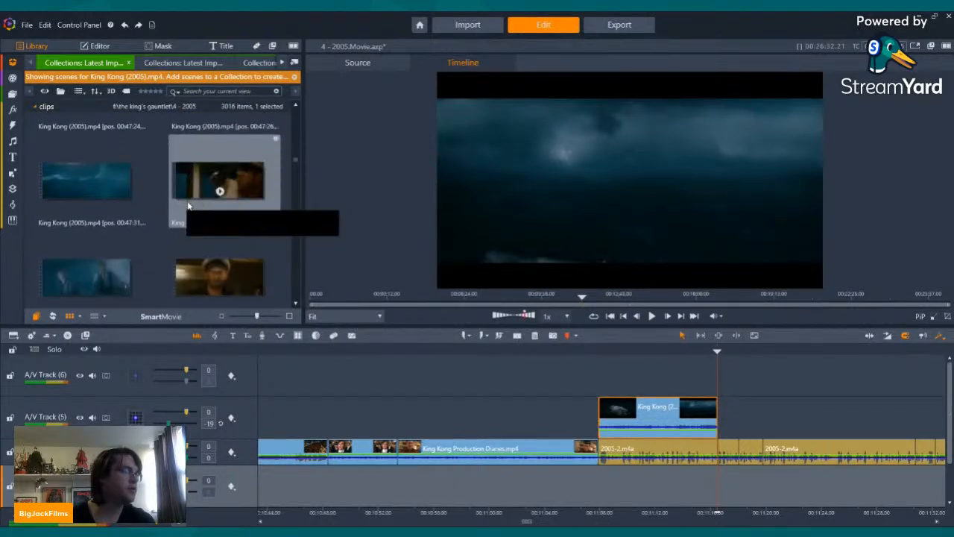
scroll(188, 206, down, 5)
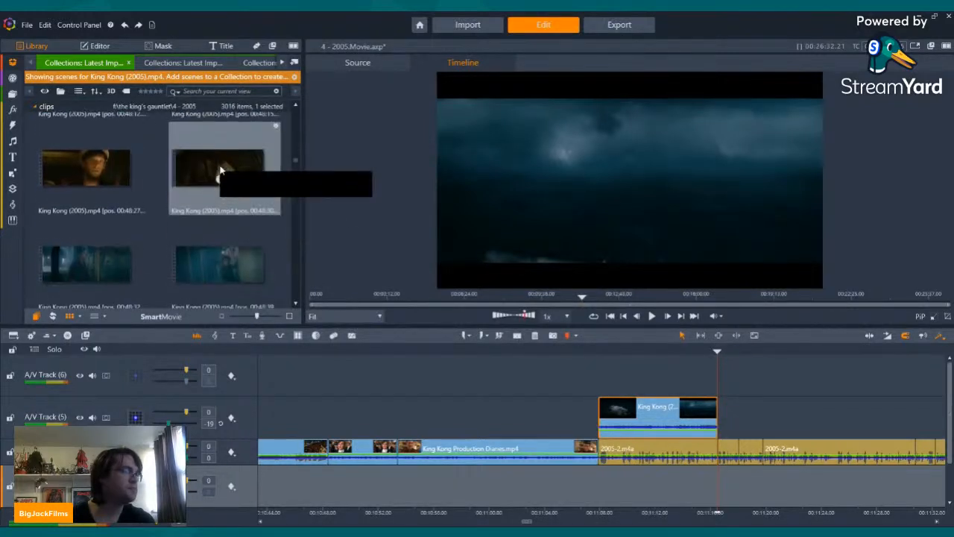
scroll(85, 161, up, 1)
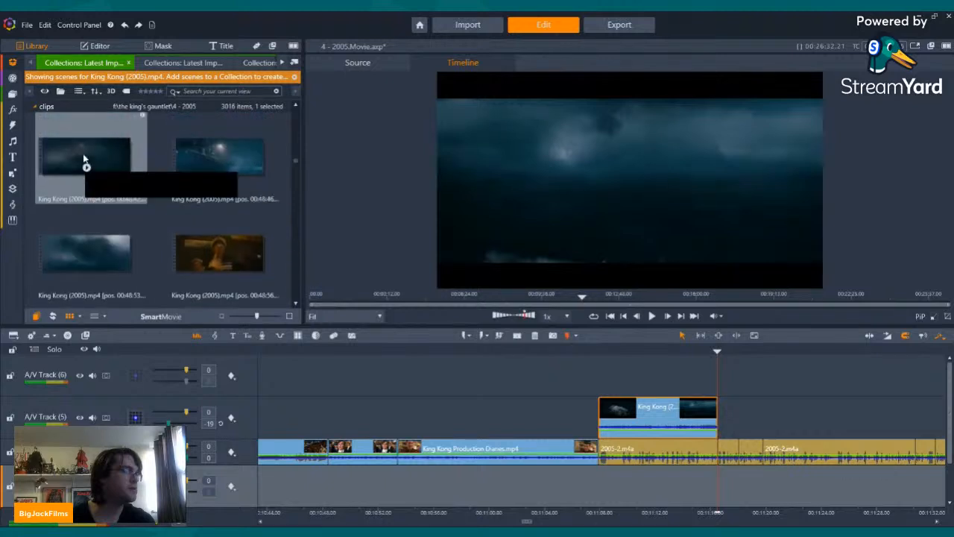
drag(82, 144, 722, 417)
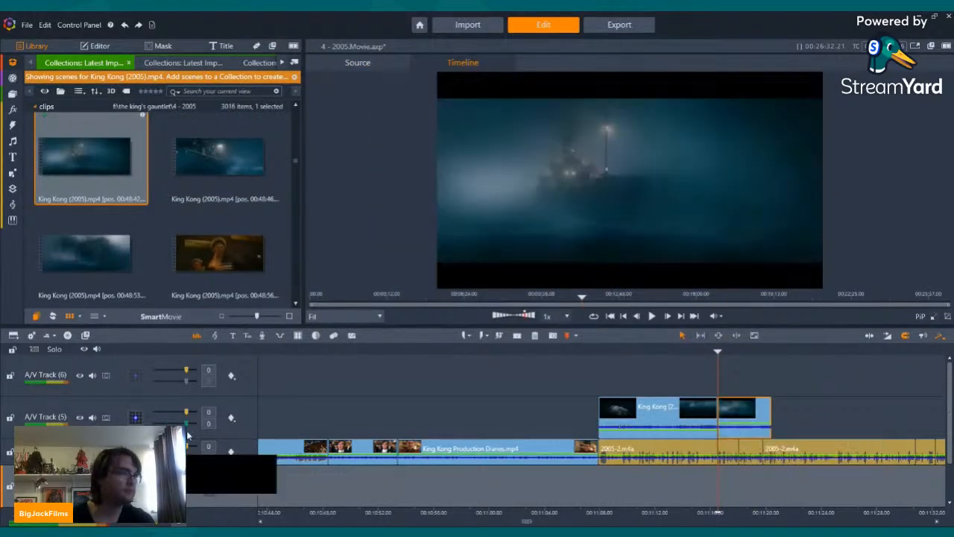
drag(186, 424, 179, 423)
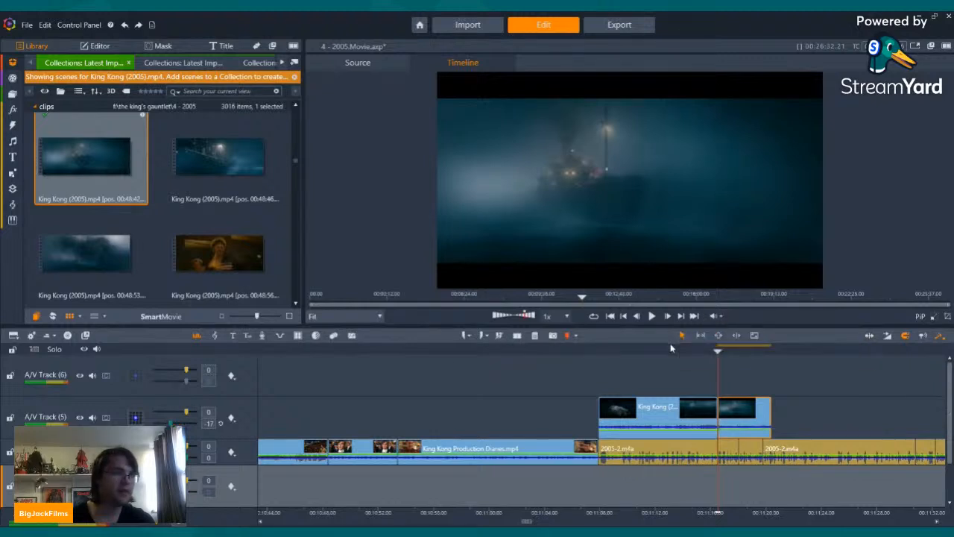
Step: Trim the end of the 00:48:42 ship clip to the second cut in the 2005-2.m4a narration
key(Left)
key(Left)
key(Left)
key(Left)
key(Left)
key(Left)
key(Left)
key(Left)
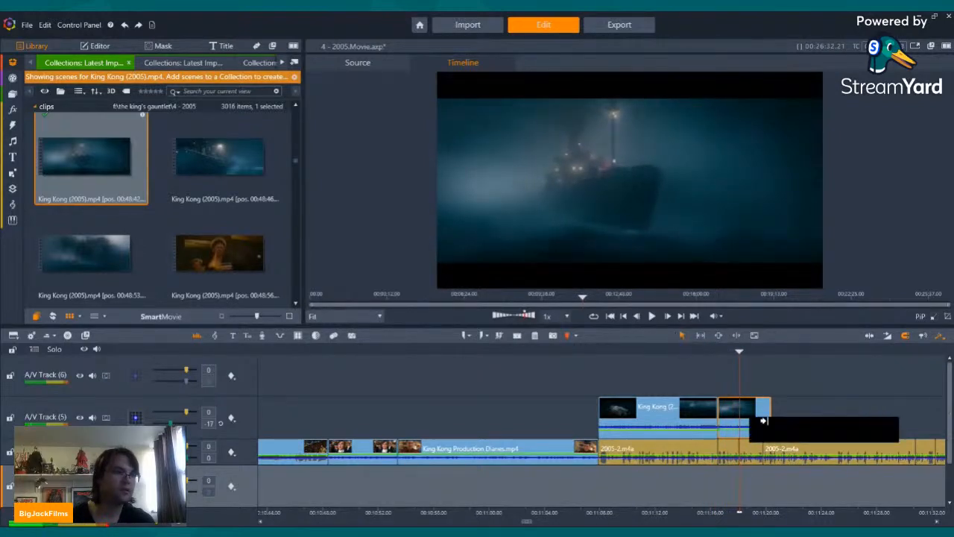
drag(770, 411, 729, 409)
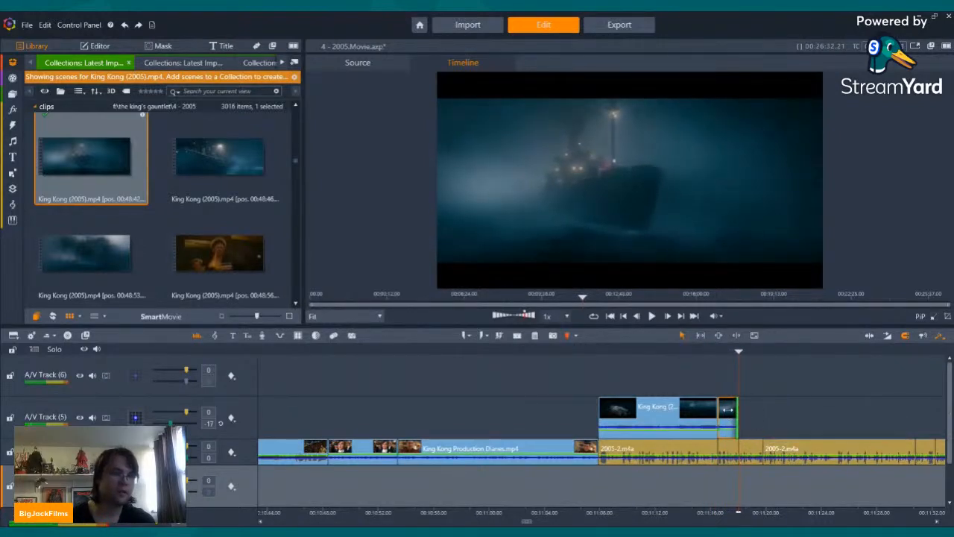
click(767, 407)
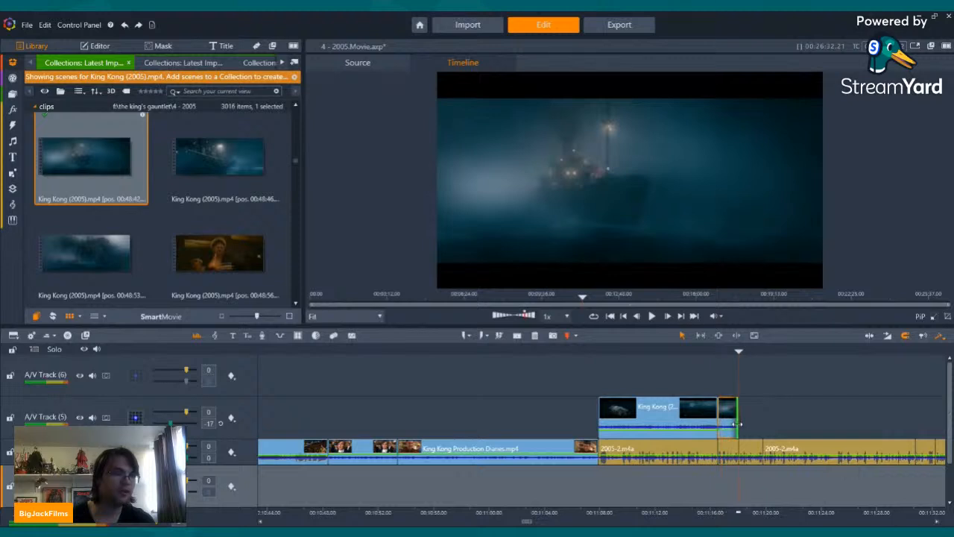
Step: Go through the open library collections to bring up the king kong (1933) scenes
click(282, 64)
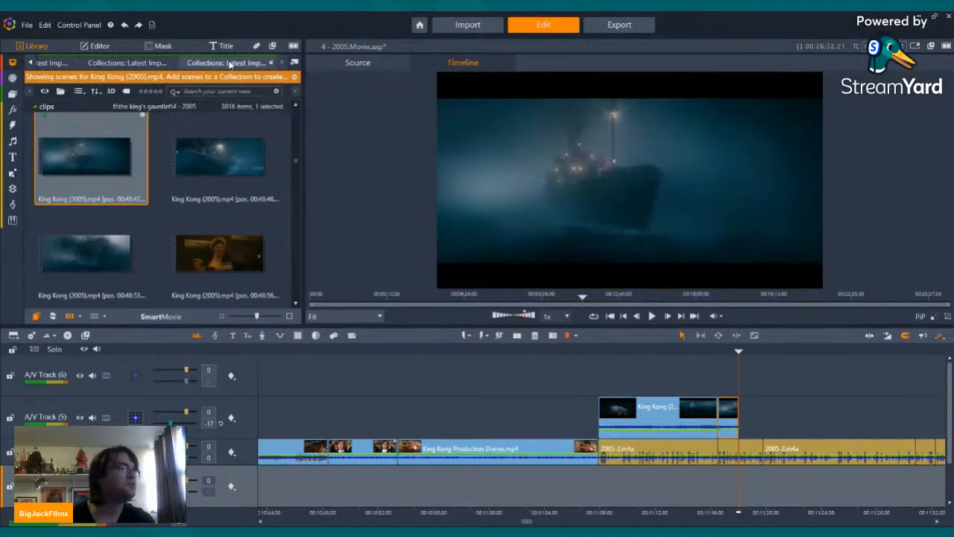
click(124, 63)
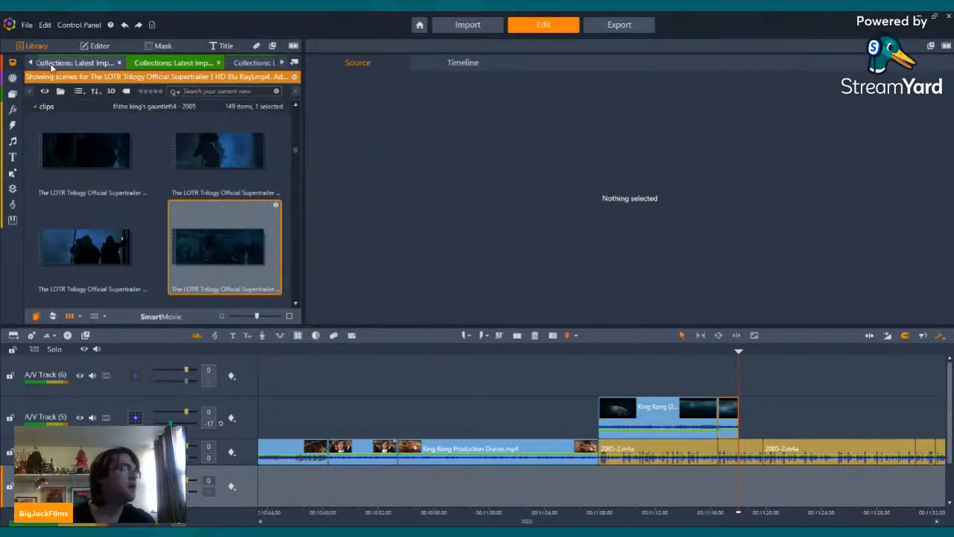
click(52, 63)
click(31, 65)
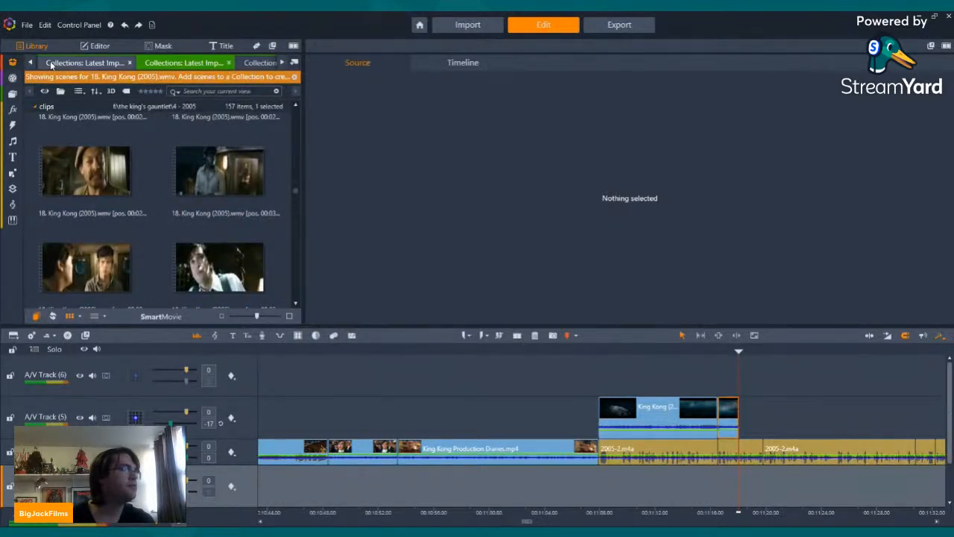
click(42, 65)
click(30, 64)
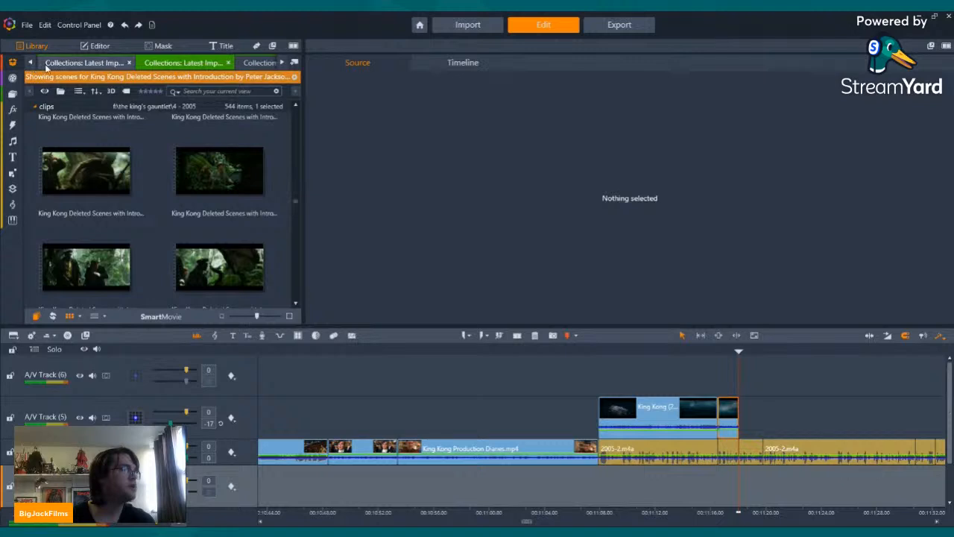
click(46, 66)
click(29, 65)
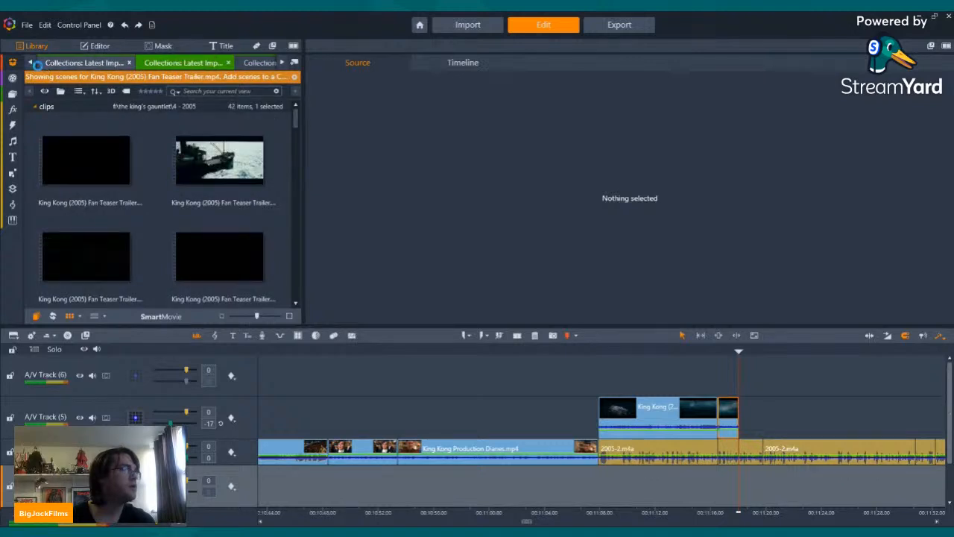
click(37, 66)
click(31, 65)
click(47, 65)
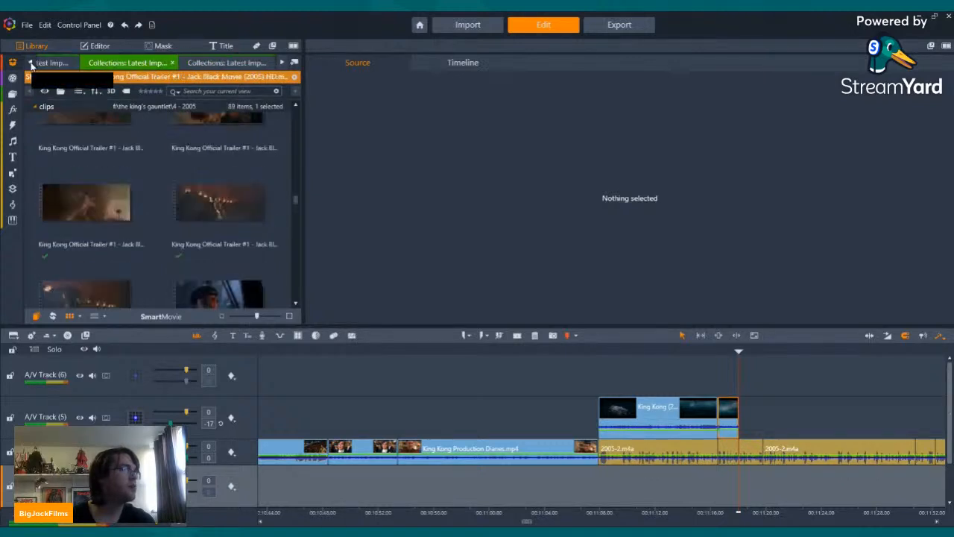
click(31, 65)
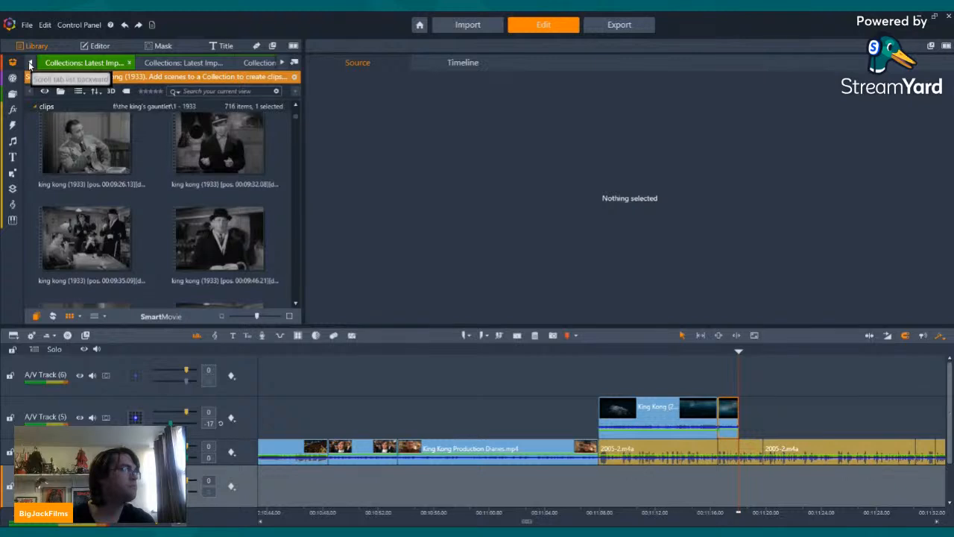
Step: Find the king kong (1933) scene at 00:24:54 and place it in the timeline where the King Kong (2005) ship clip ends
scroll(160, 196, down, 5)
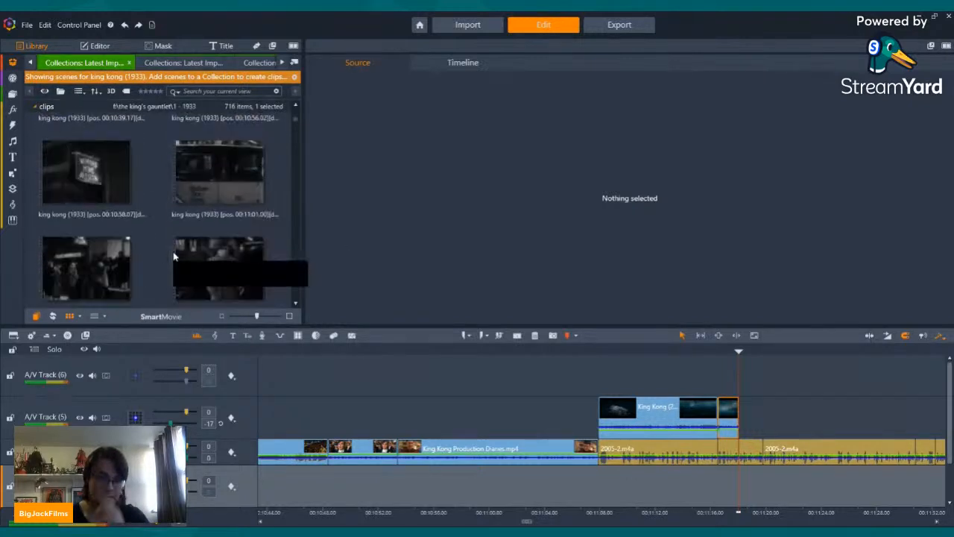
scroll(173, 251, down, 8)
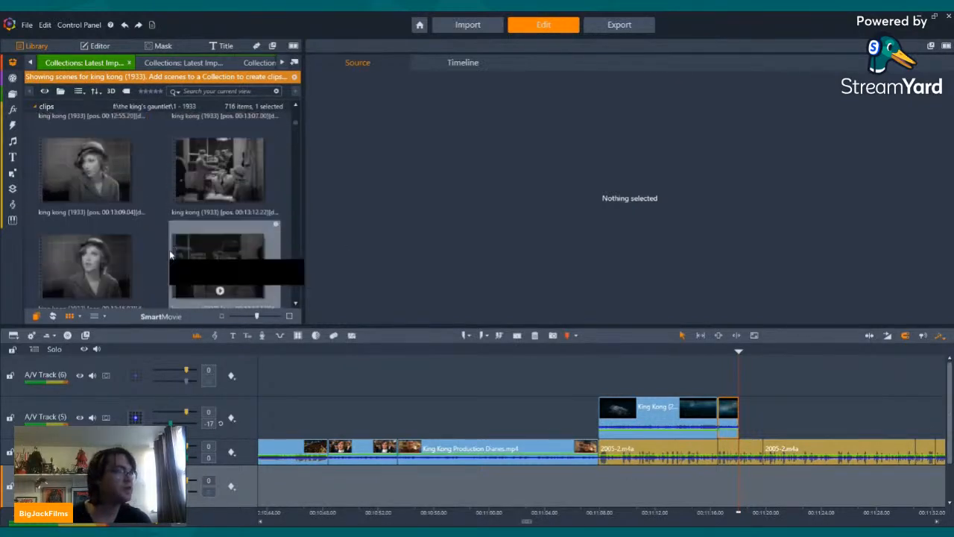
scroll(170, 255, down, 10)
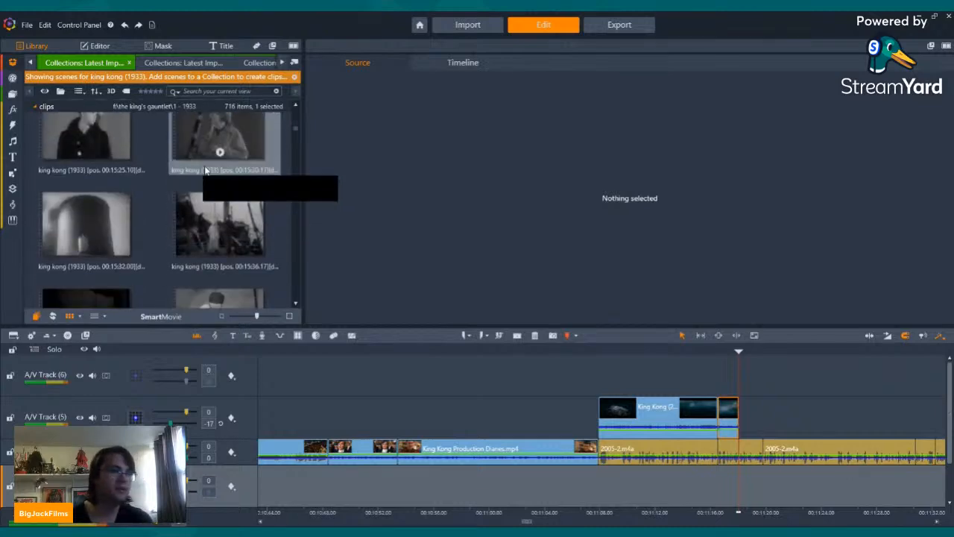
scroll(206, 171, down, 15)
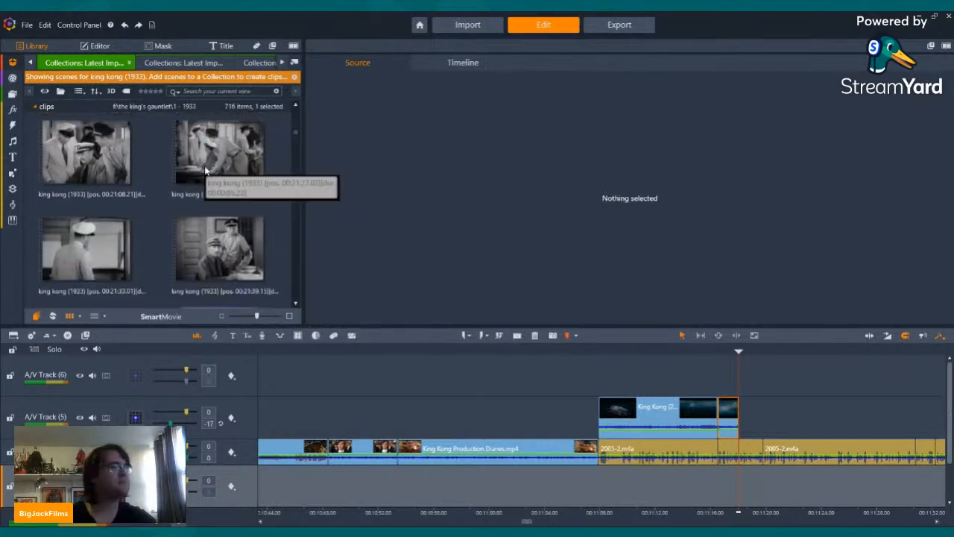
scroll(205, 170, down, 10)
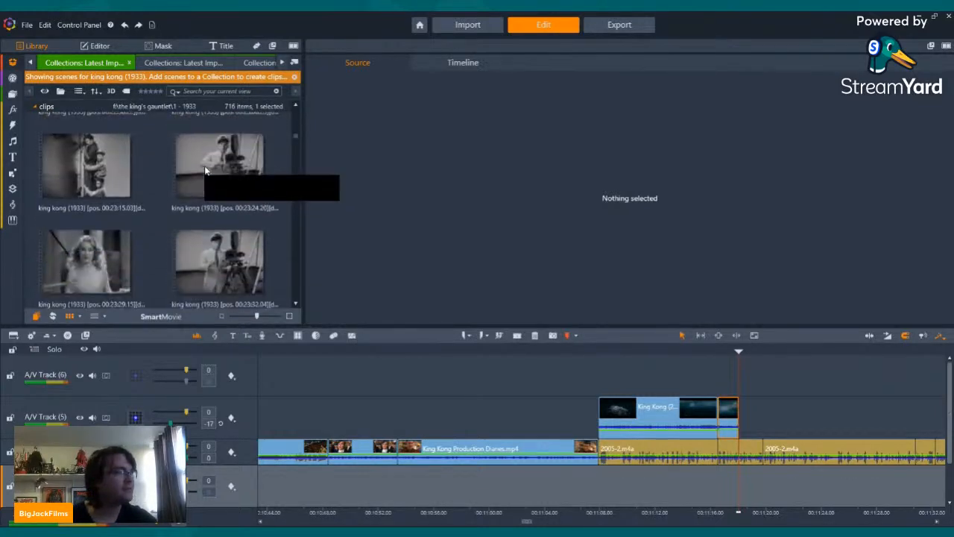
scroll(206, 171, down, 10)
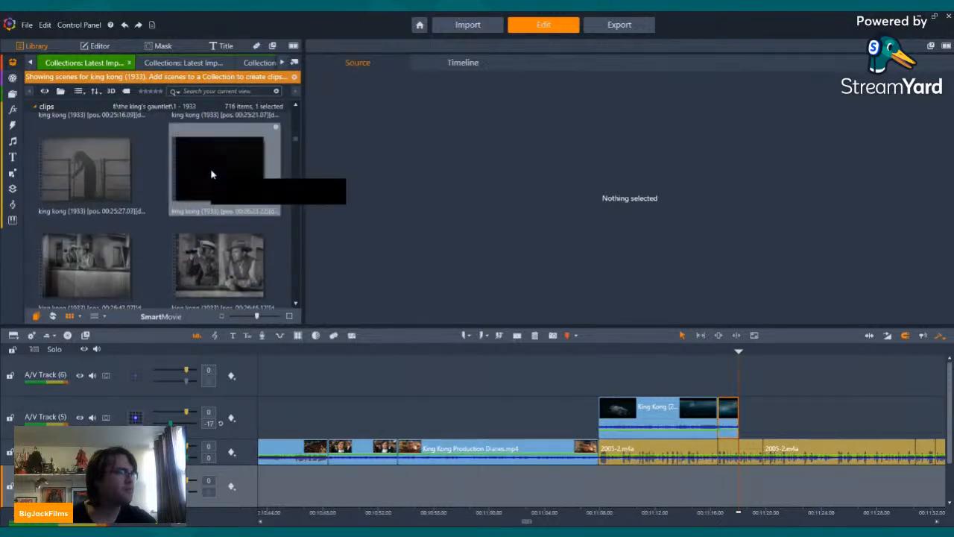
scroll(211, 175, up, 6)
click(223, 242)
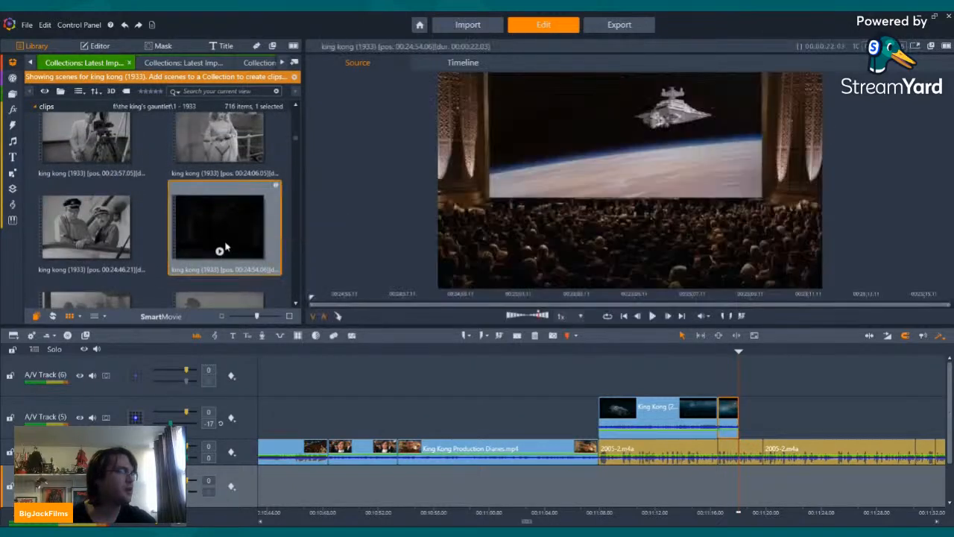
drag(225, 246, 746, 445)
Step: Split the king kong (1933) clip where the ship shows in the fog and delete the part before the cut
drag(805, 349, 768, 350)
click(517, 337)
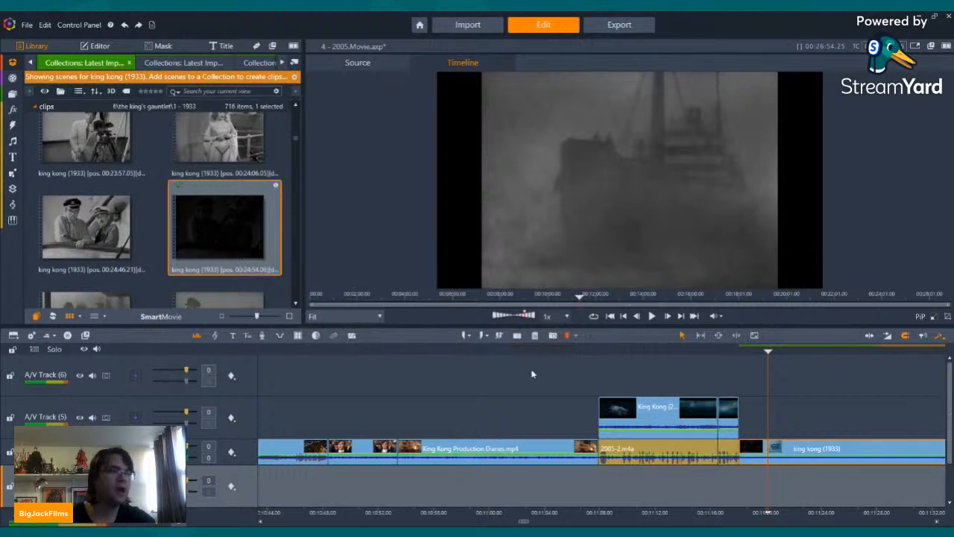
right_click(756, 455)
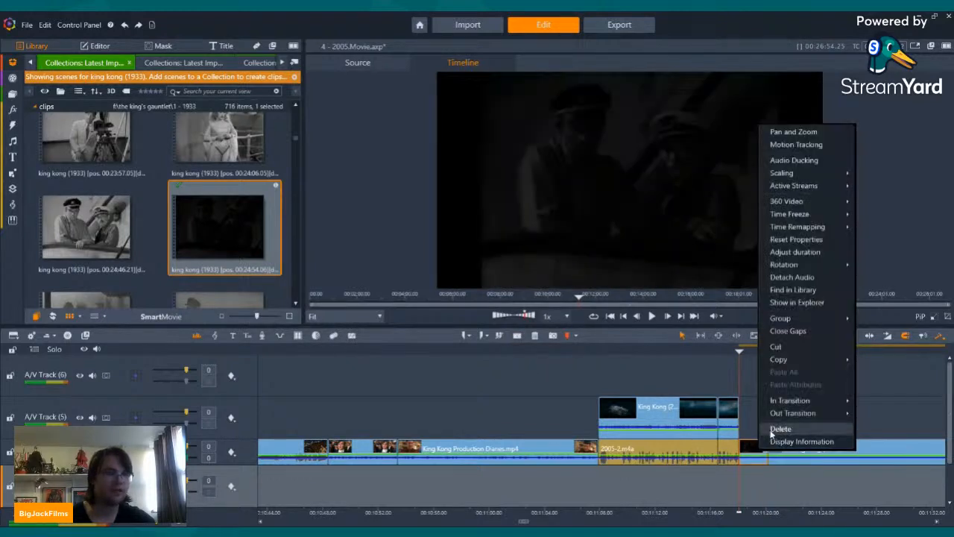
click(775, 433)
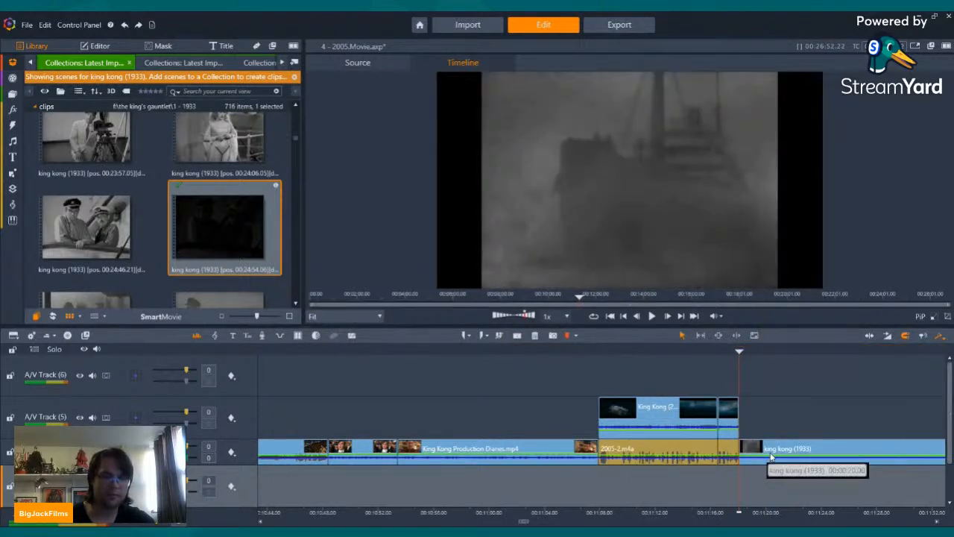
Step: Move the king kong (1933) clip to A/V Track (5) after the 2005 ship clip, split it at the third narration cut and delete the remainder
drag(774, 449, 774, 410)
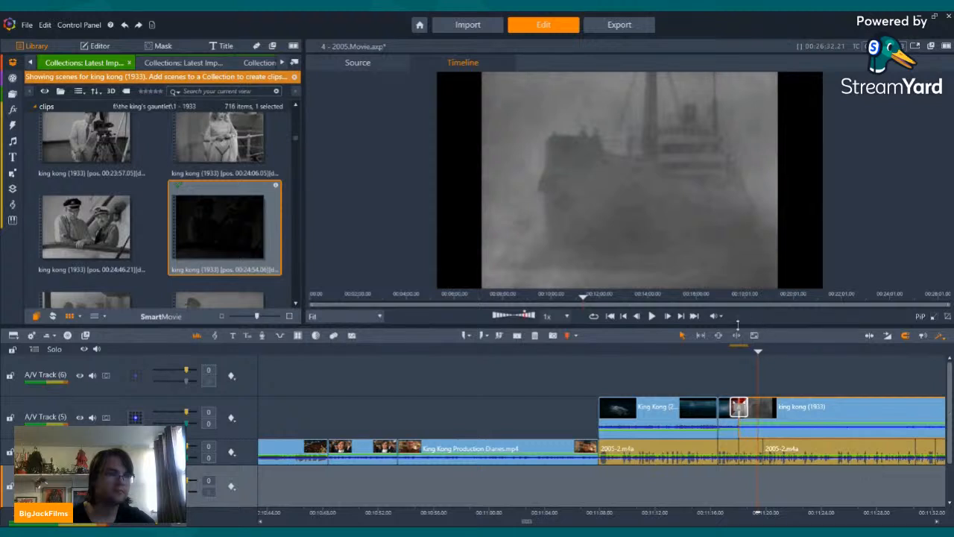
click(680, 318)
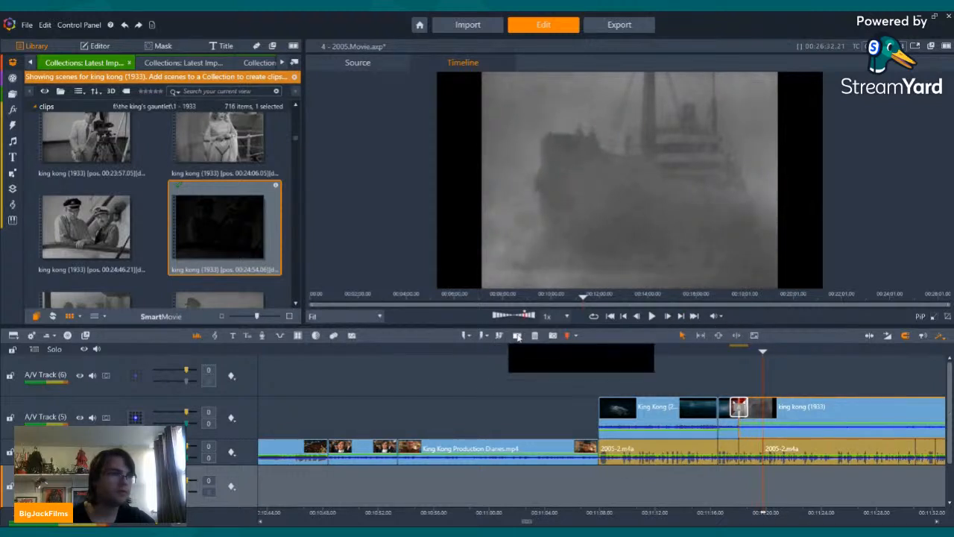
click(515, 336)
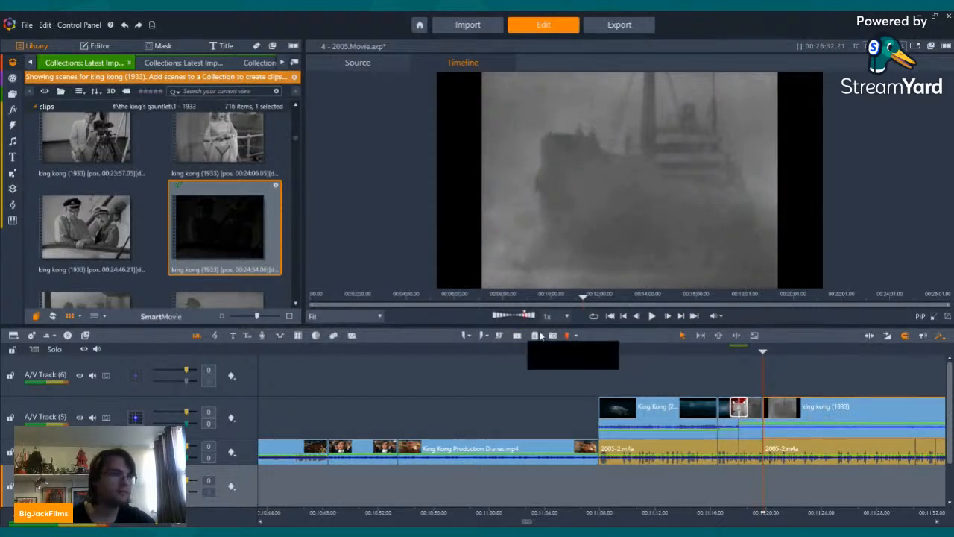
key(Delete)
Step: Play back A/V Track (5) from the end of the paper shot through the 2005 and 1933 ship clips
key(Left)
key(Left)
key(Left)
key(Left)
key(Left)
key(Left)
key(Left)
key(Left)
key(Left)
key(Left)
key(Left)
key(Left)
key(Left)
key(Left)
key(Left)
key(Left)
key(Left)
key(Left)
key(Left)
key(Left)
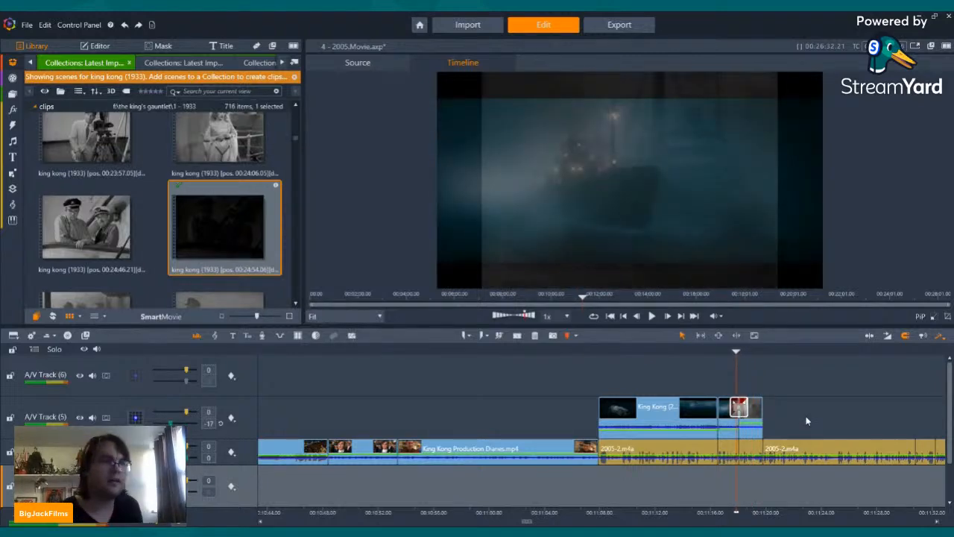
key(Left)
key(Left)
key(Left)
key(Left)
key(Left)
key(Left)
key(Left)
key(Left)
key(Left)
key(Left)
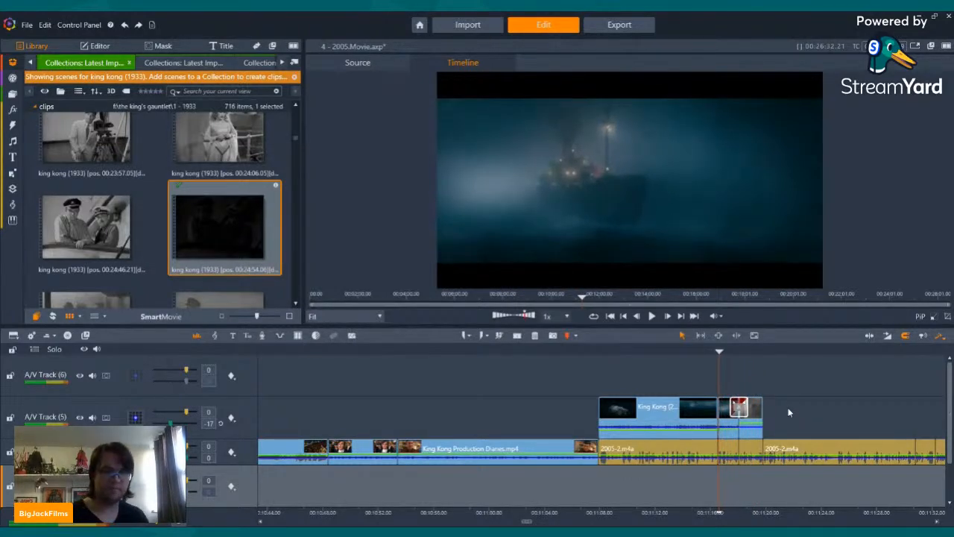
key(Left)
key(Left)
key(Left)
key(Left)
key(Left)
key(Left)
key(Left)
key(Left)
key(Left)
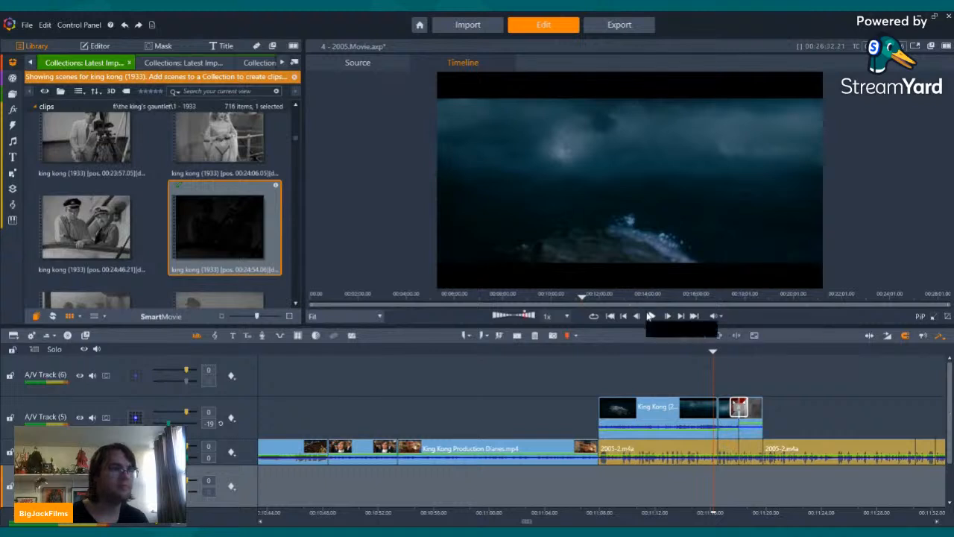
click(651, 316)
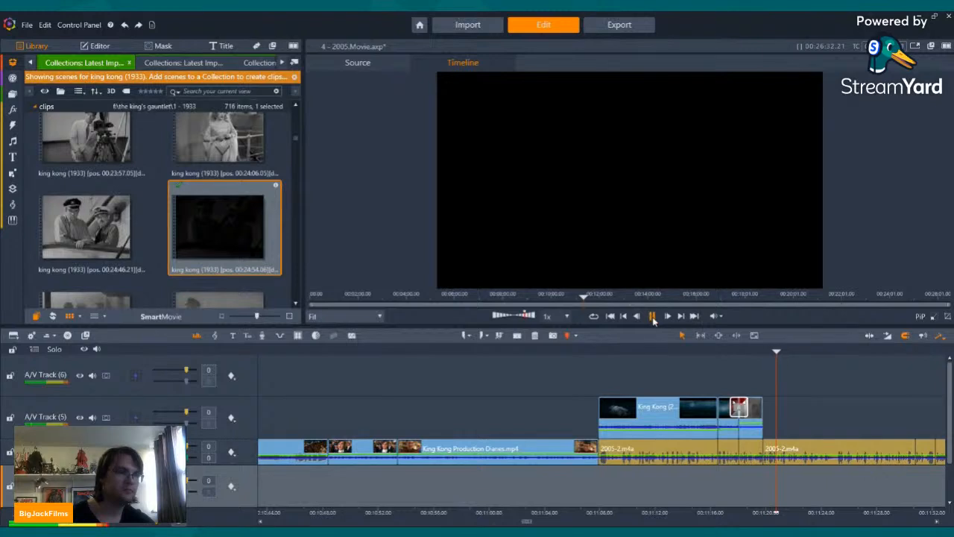
click(653, 317)
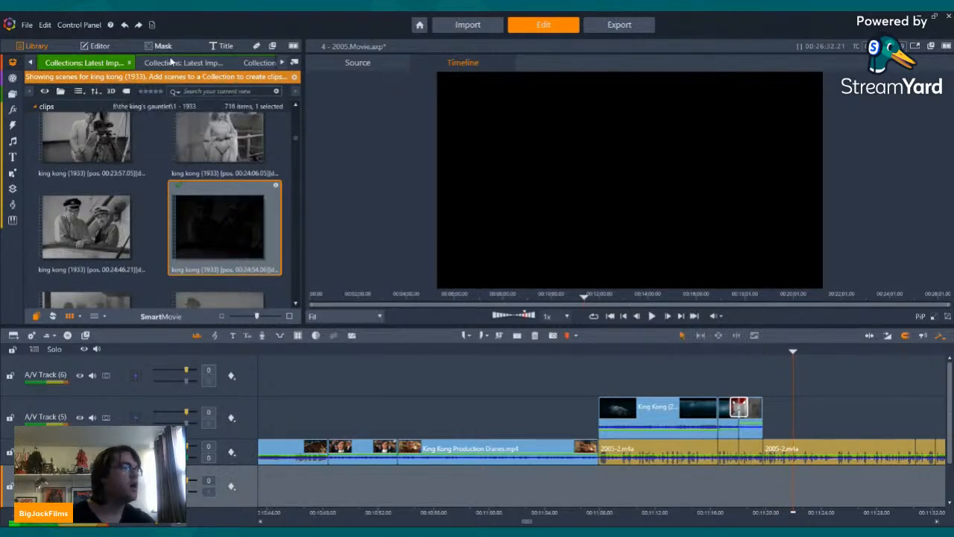
Step: Look through the open library collections, including the 2005 trailer, Titanic trailer, making-of and production diary scenes, for the next footage
click(200, 63)
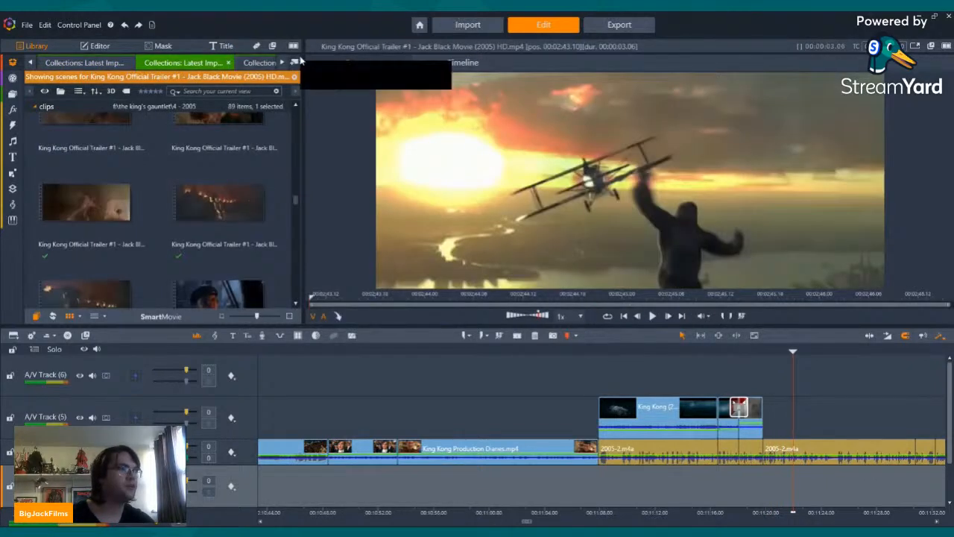
click(191, 62)
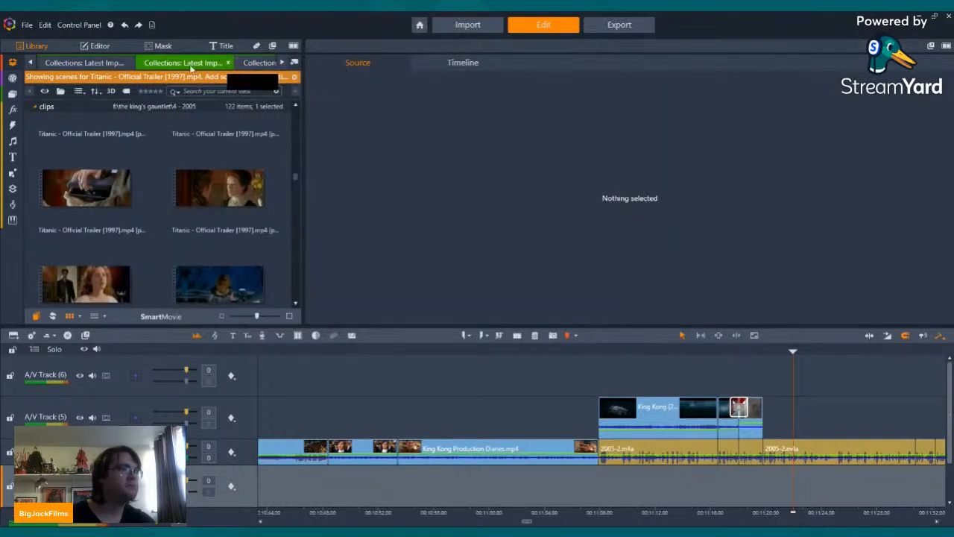
click(28, 62)
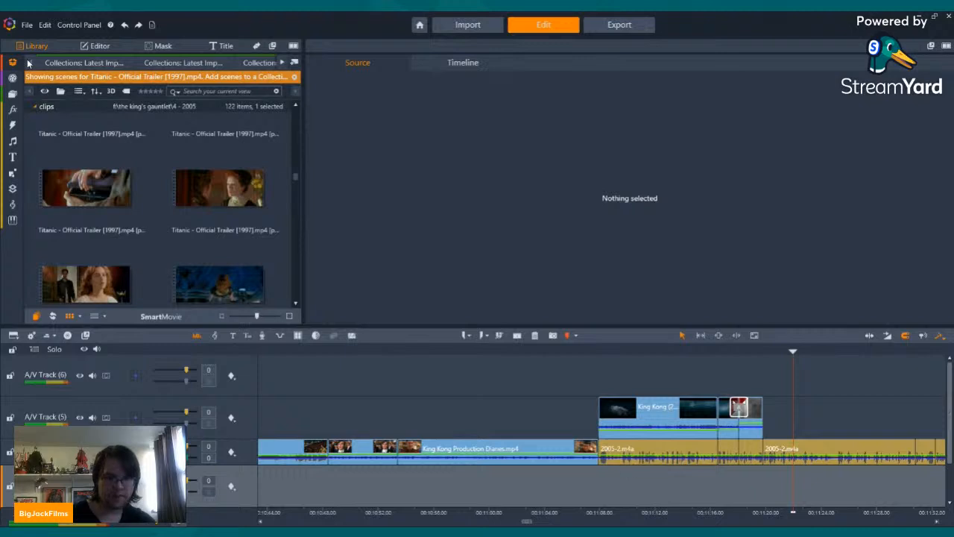
click(165, 60)
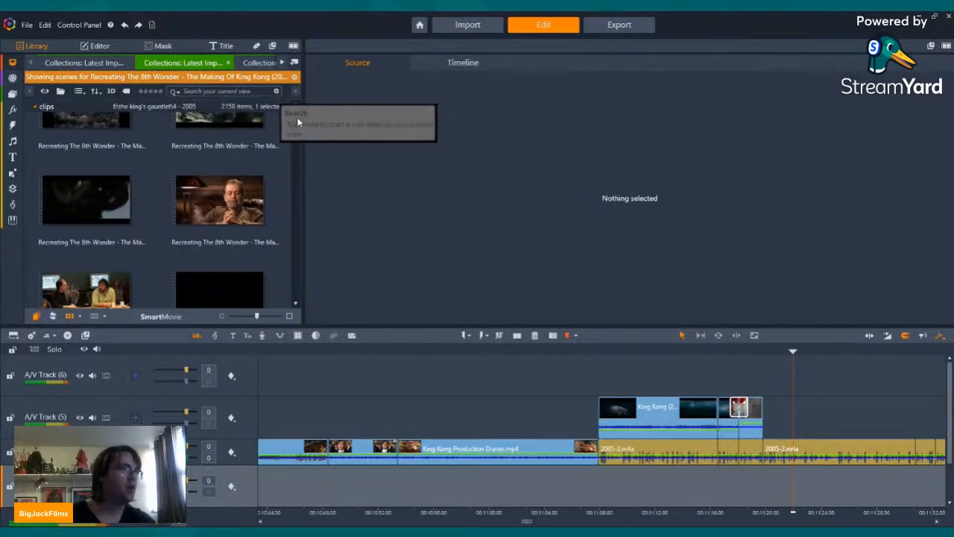
click(297, 120)
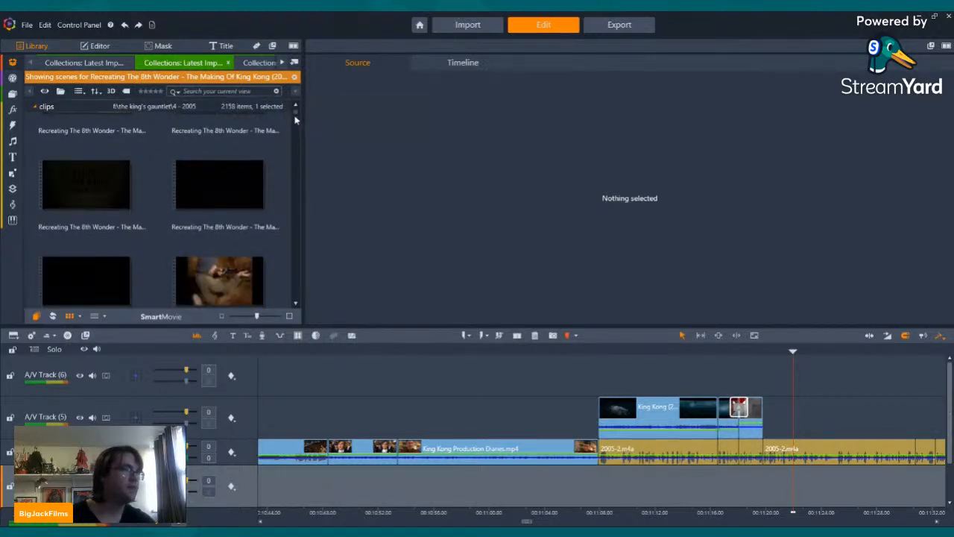
click(259, 64)
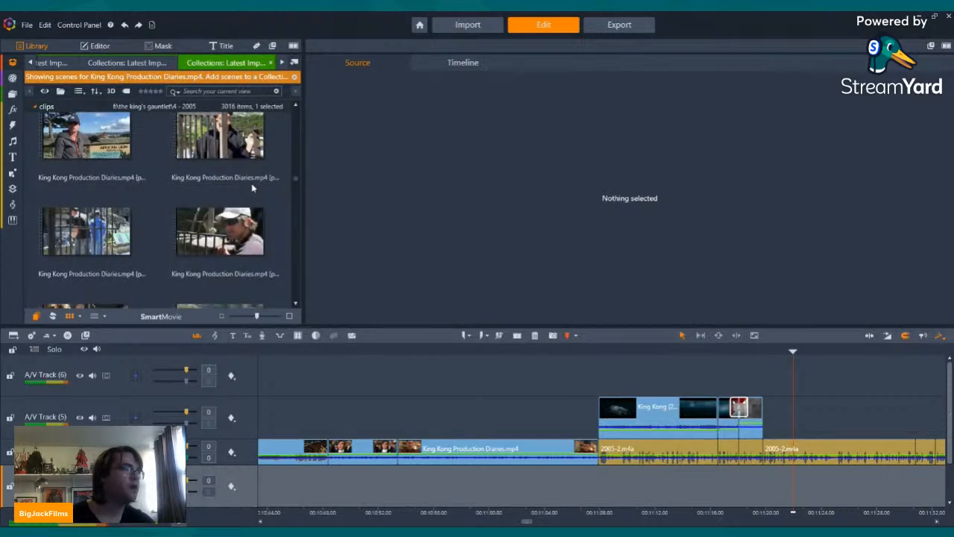
click(282, 63)
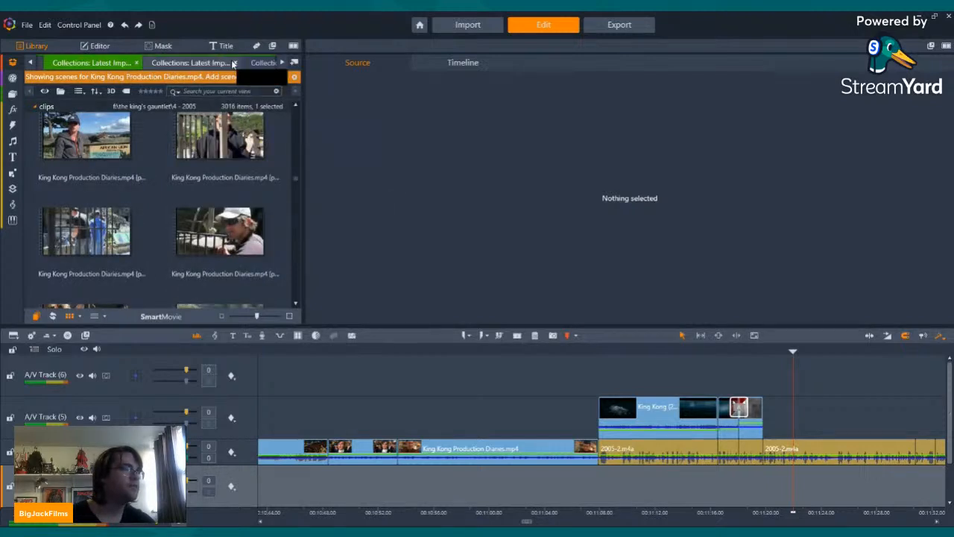
click(188, 63)
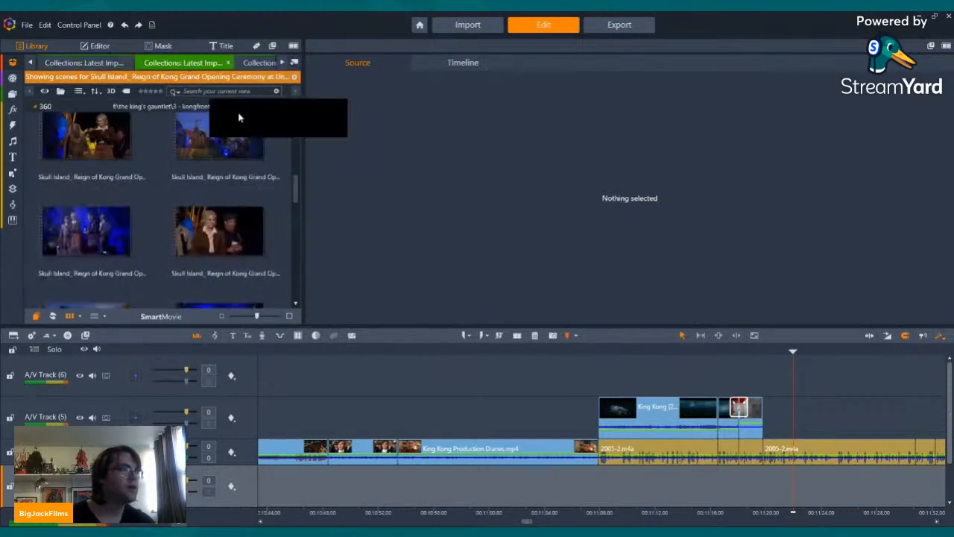
Step: Open the King Kong Post Production Diaries.mp4 scenes and preview the shots at 00:20:50 and 00:20:48
click(263, 62)
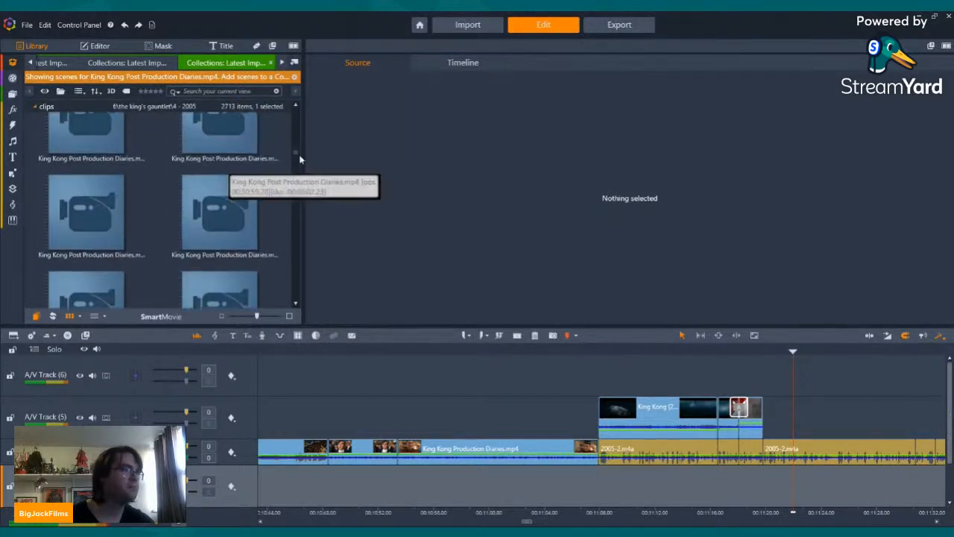
mouse_move(298, 152)
mouse_down()
mouse_move(299, 112)
mouse_move(301, 141)
mouse_move(290, 110)
mouse_move(294, 140)
mouse_up()
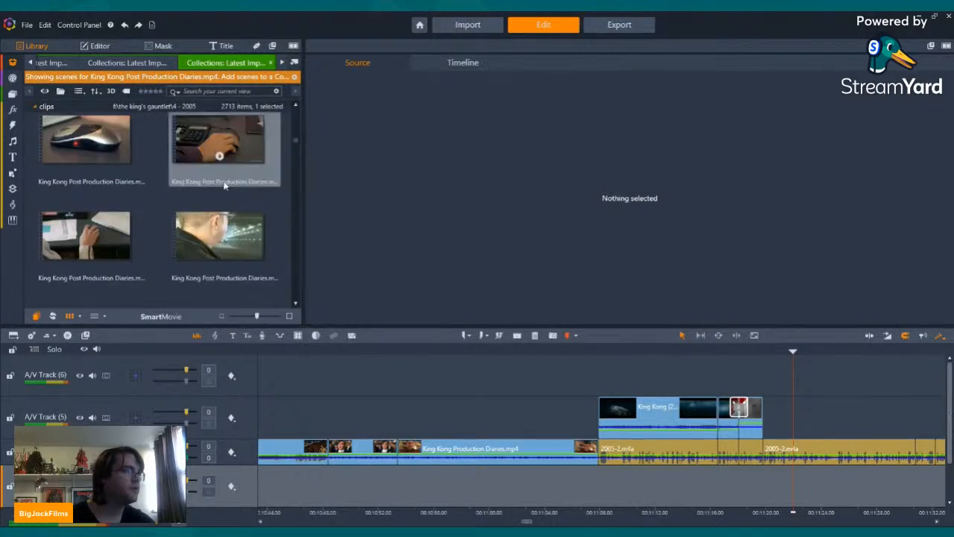
scroll(224, 183, down, 5)
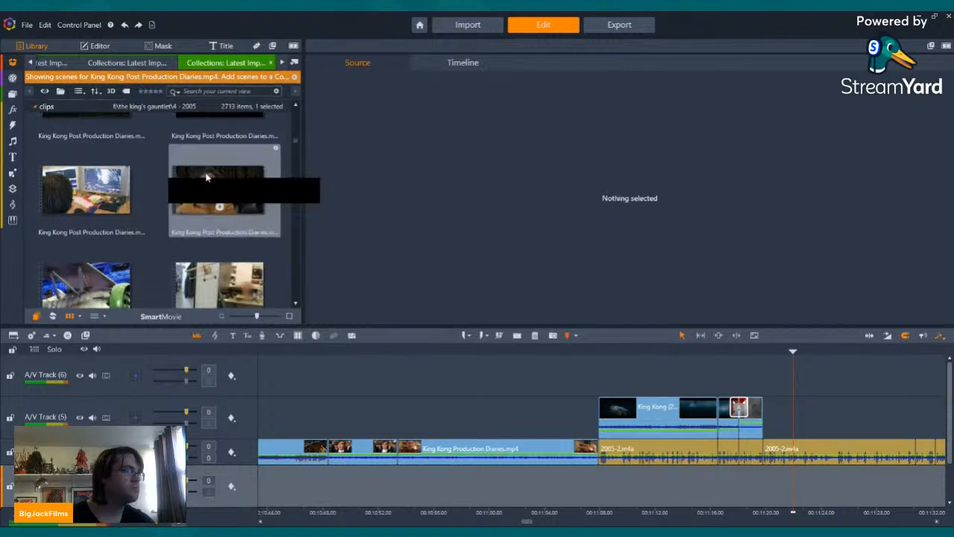
click(208, 177)
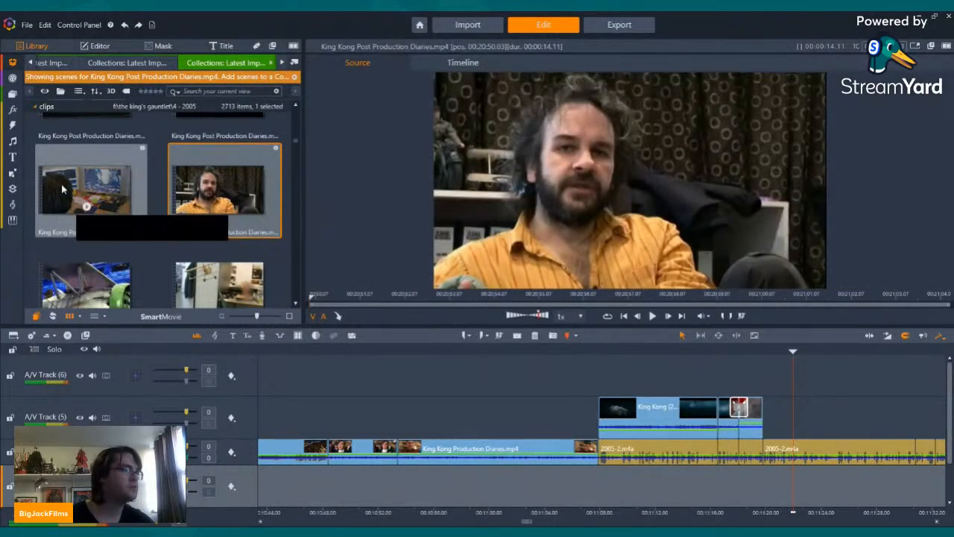
click(68, 184)
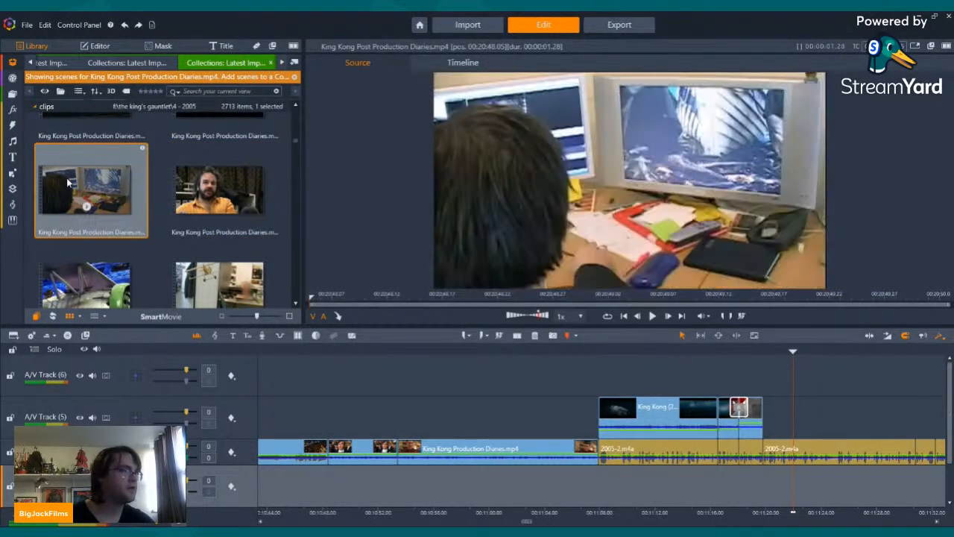
Step: Find the full King Kong Post Production Diaries.mp4 among the 2005 clips and load it as the source
click(283, 64)
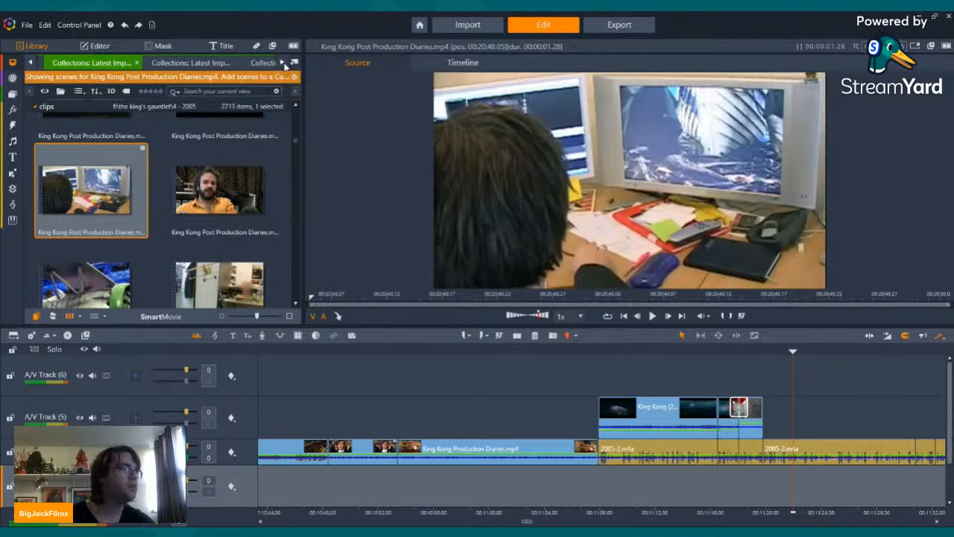
click(283, 64)
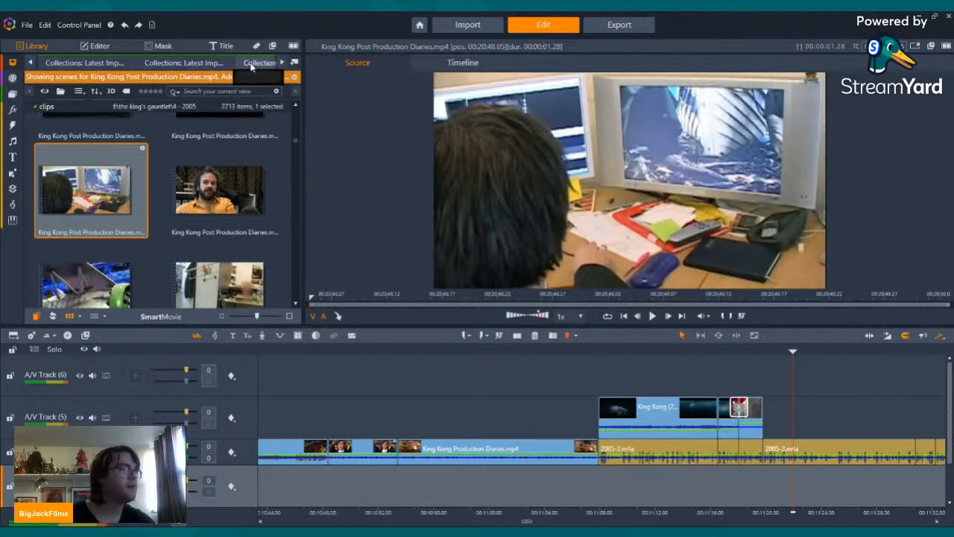
click(255, 63)
click(282, 64)
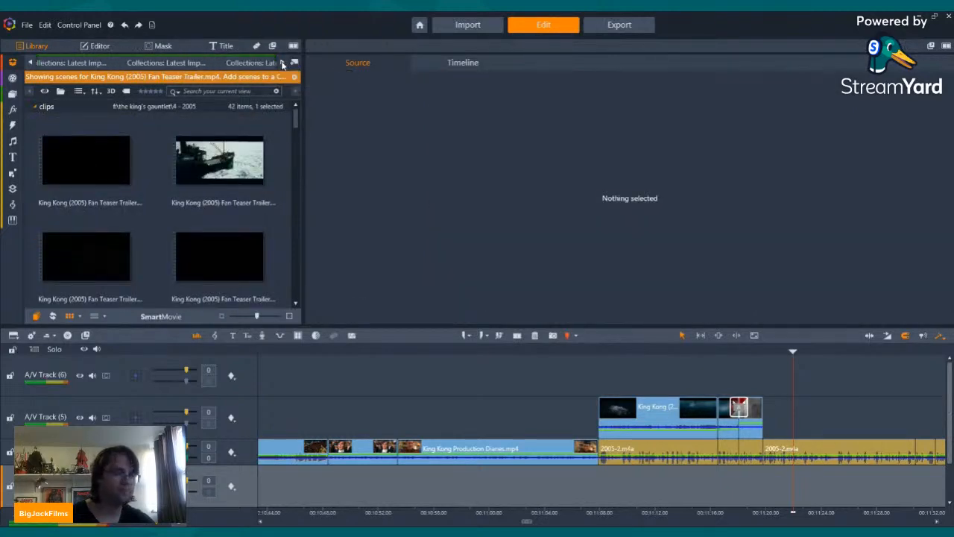
click(282, 64)
click(218, 63)
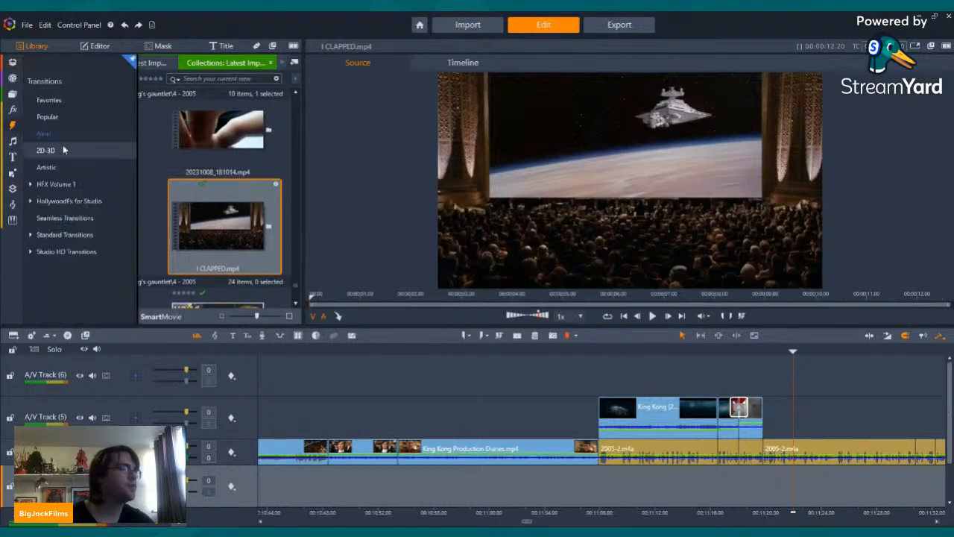
scroll(246, 179, up, 5)
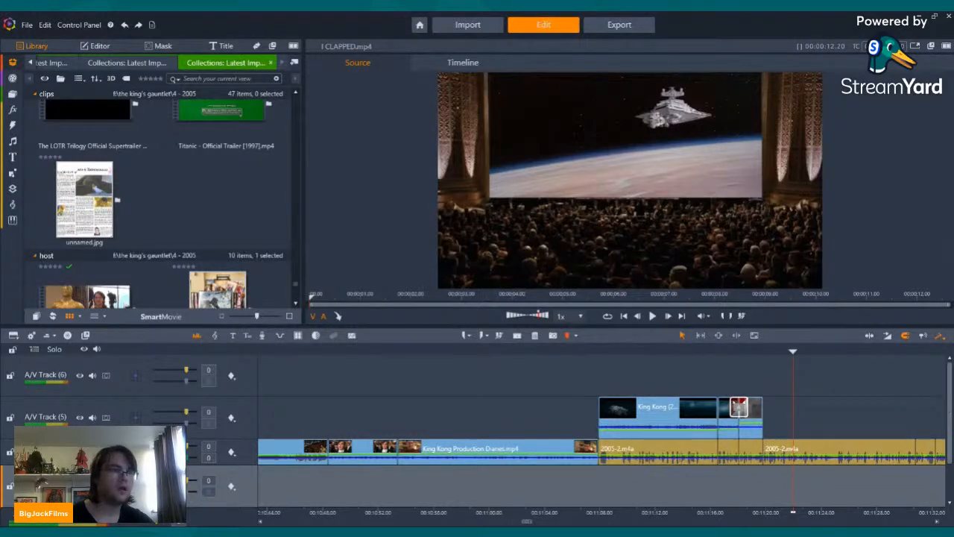
click(228, 191)
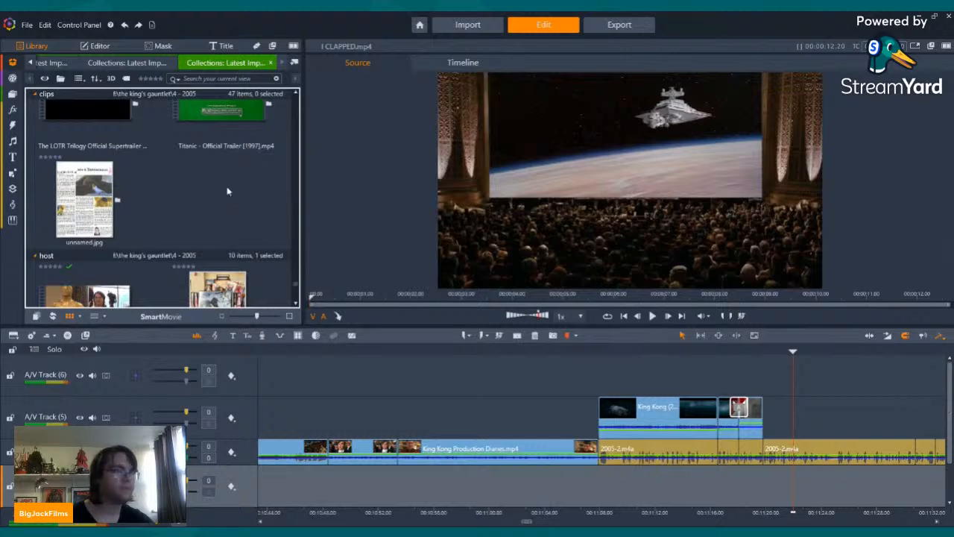
scroll(227, 185, up, 5)
click(227, 186)
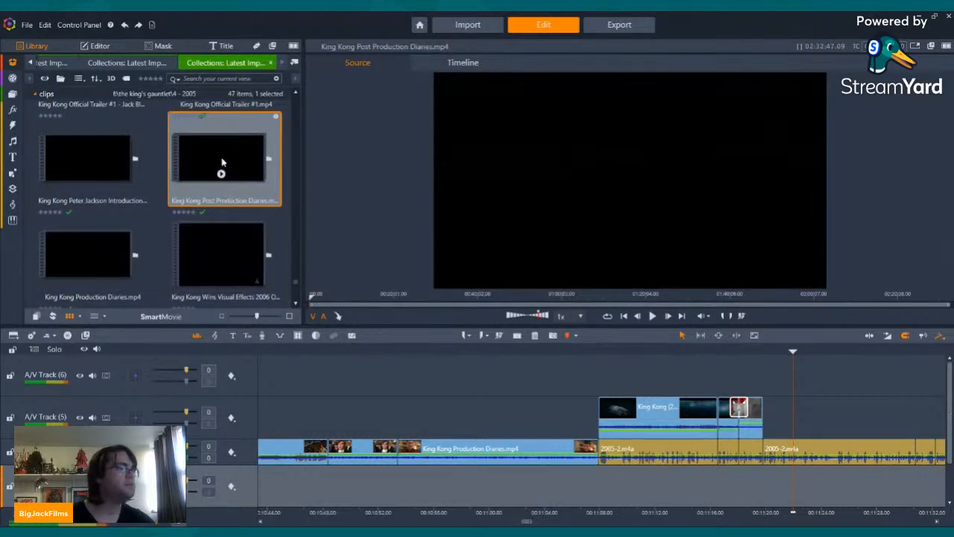
Step: Enlarge the preview and play King Kong Post Production Diaries.mp4 from the 1930's remake question card to the map shot
mouse_move(403, 295)
mouse_down()
mouse_move(358, 289)
mouse_move(396, 296)
mouse_up()
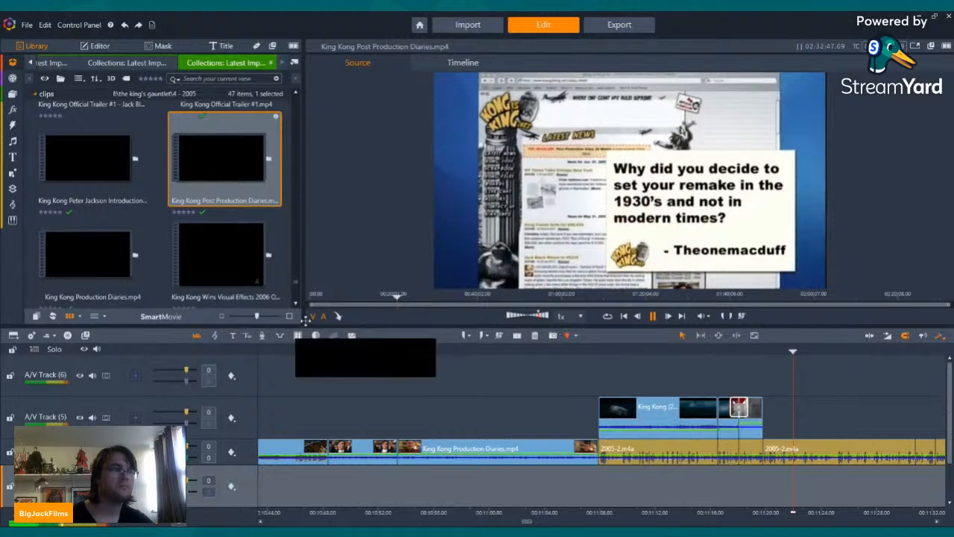
drag(305, 319, 236, 400)
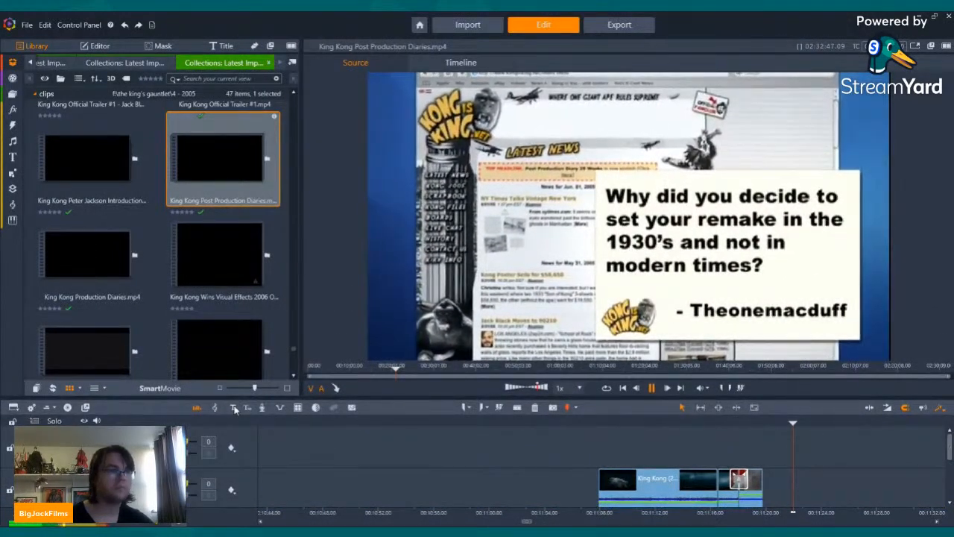
click(651, 388)
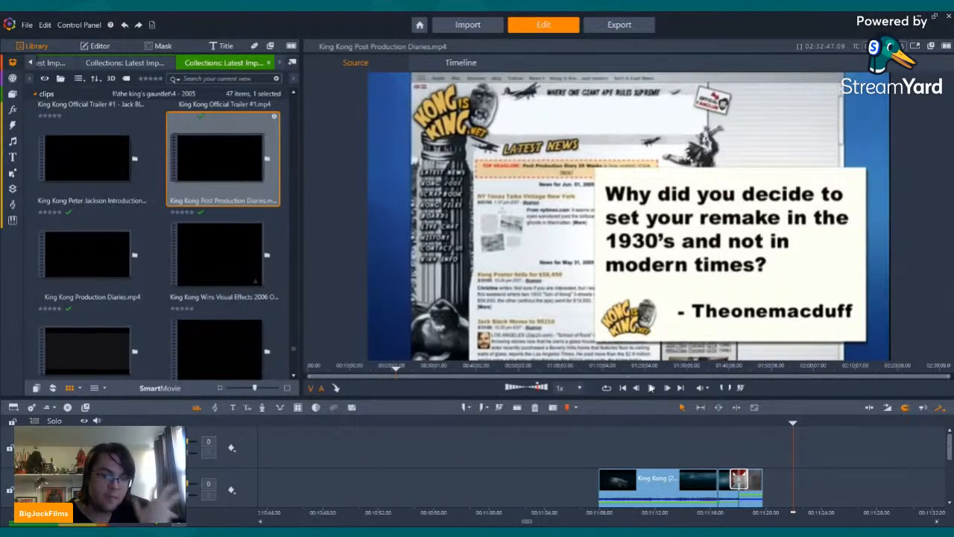
click(652, 387)
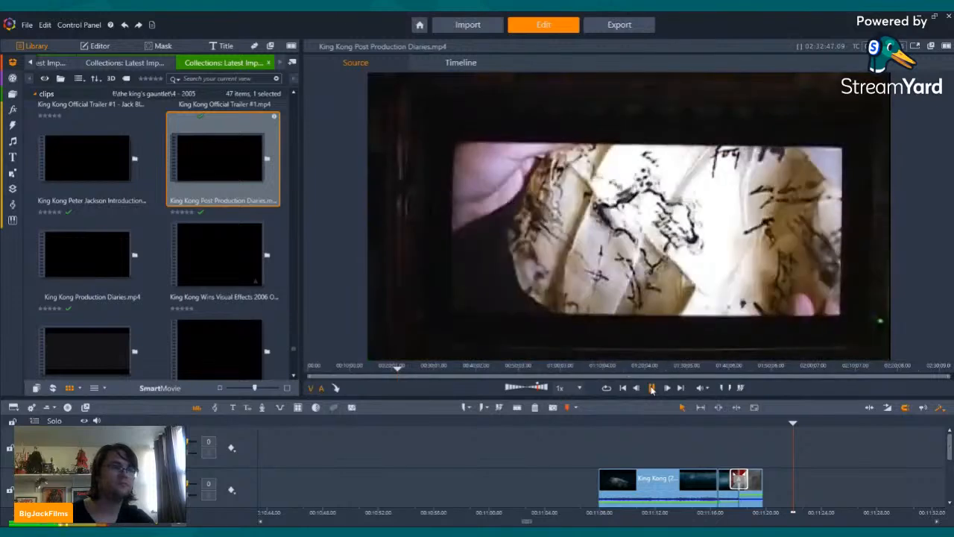
click(652, 388)
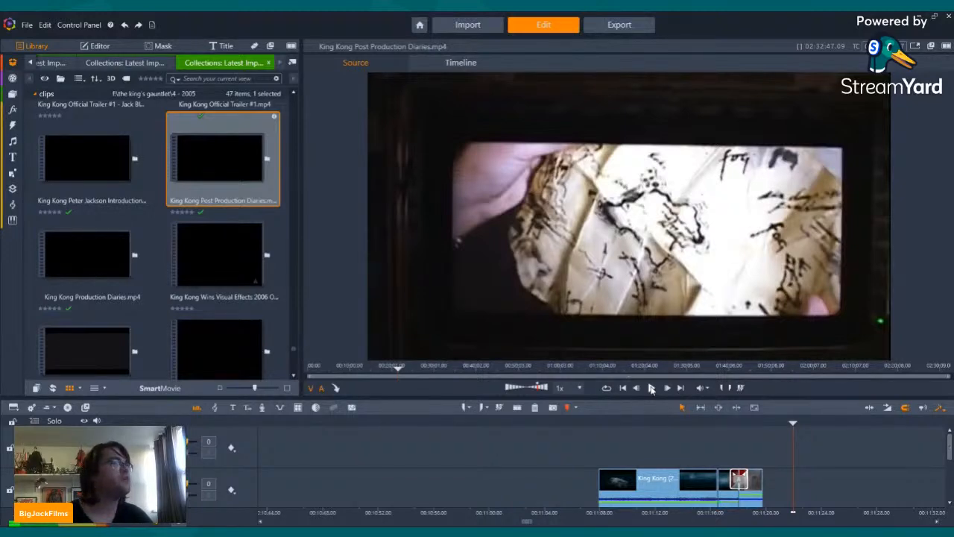
Step: Reopen the King Kong Post Production Diaries.mp4 scenes and preview the one at 00:21:05
click(30, 64)
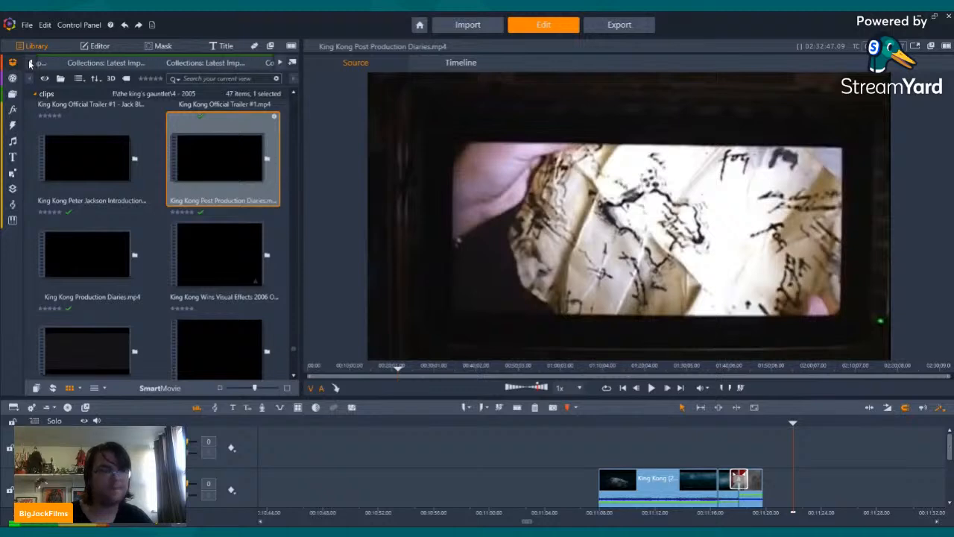
click(182, 63)
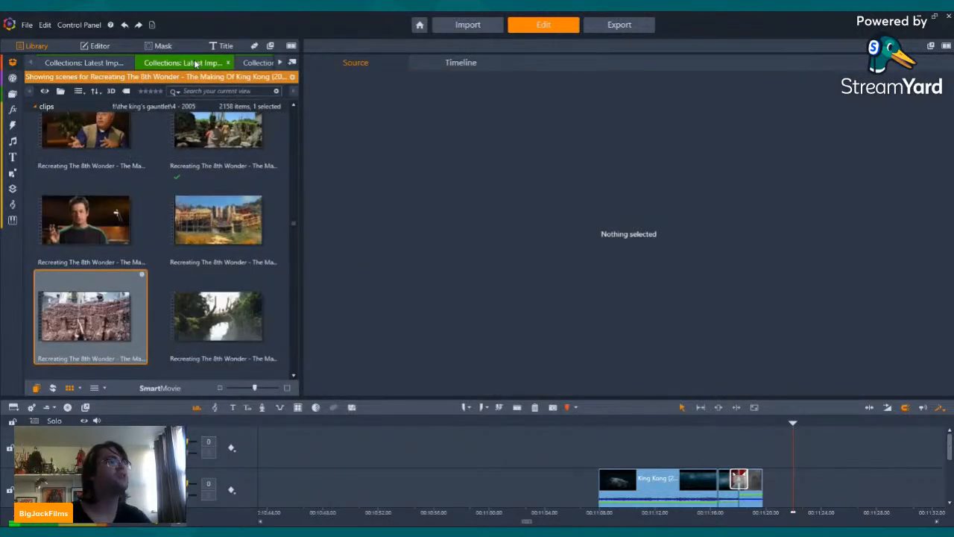
click(279, 62)
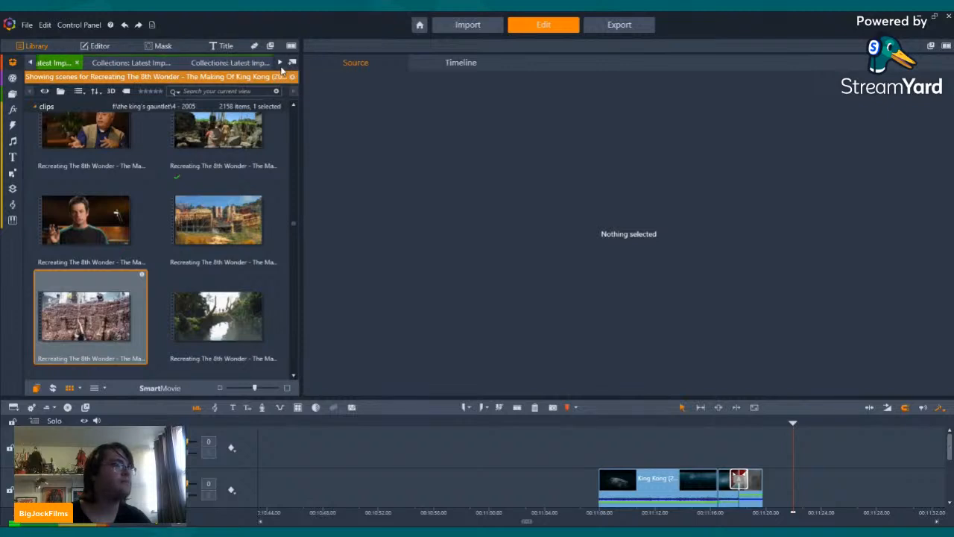
click(161, 64)
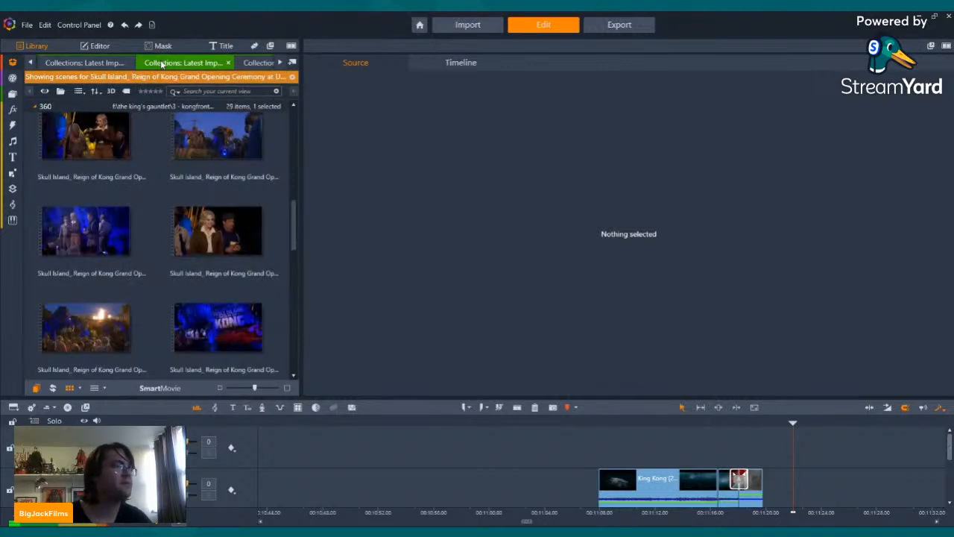
click(261, 62)
scroll(207, 193, down, 3)
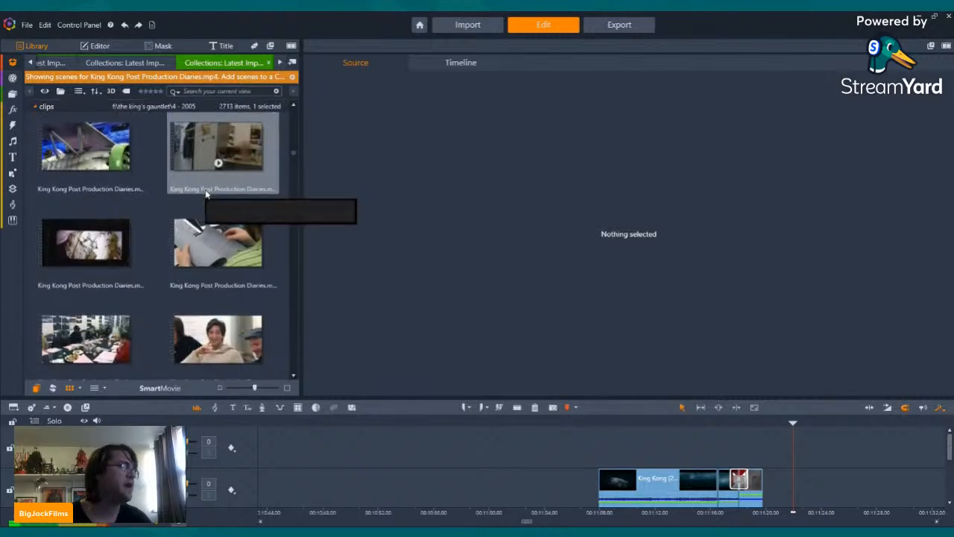
click(218, 158)
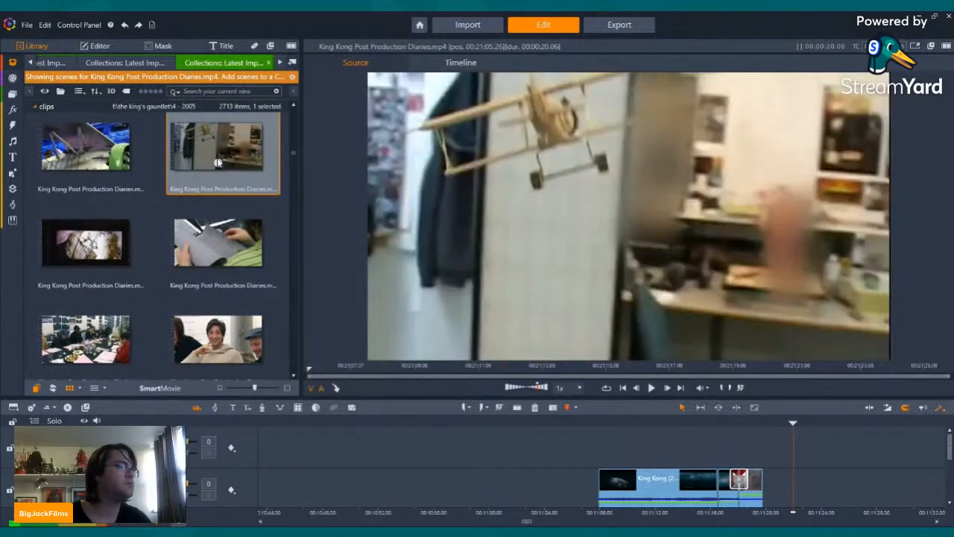
key(space)
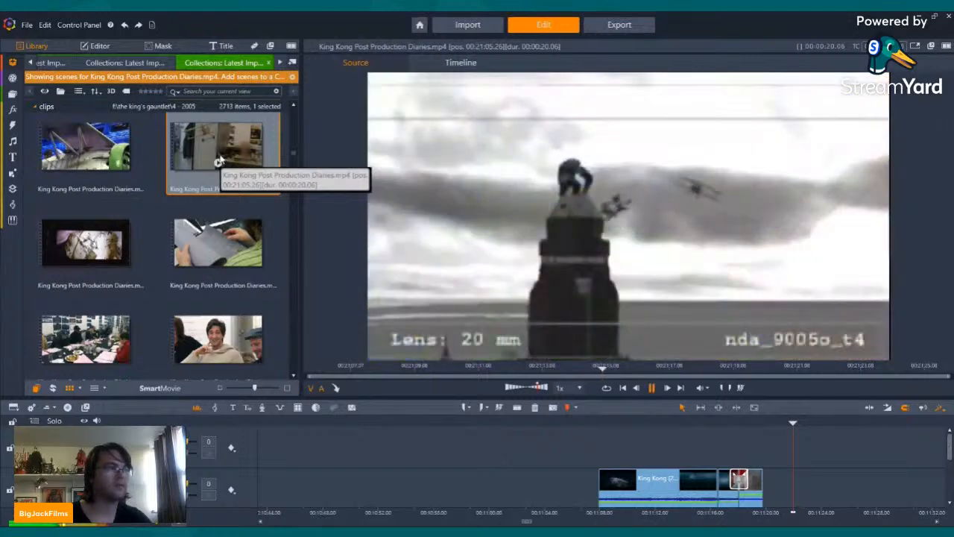
click(654, 388)
Step: Insert the 00:21:05 King Kong Post Production Diaries.mp4 scene into the narration track where the king kong (1933) clip ends, and scrub through it
drag(210, 139, 788, 484)
drag(950, 441, 950, 452)
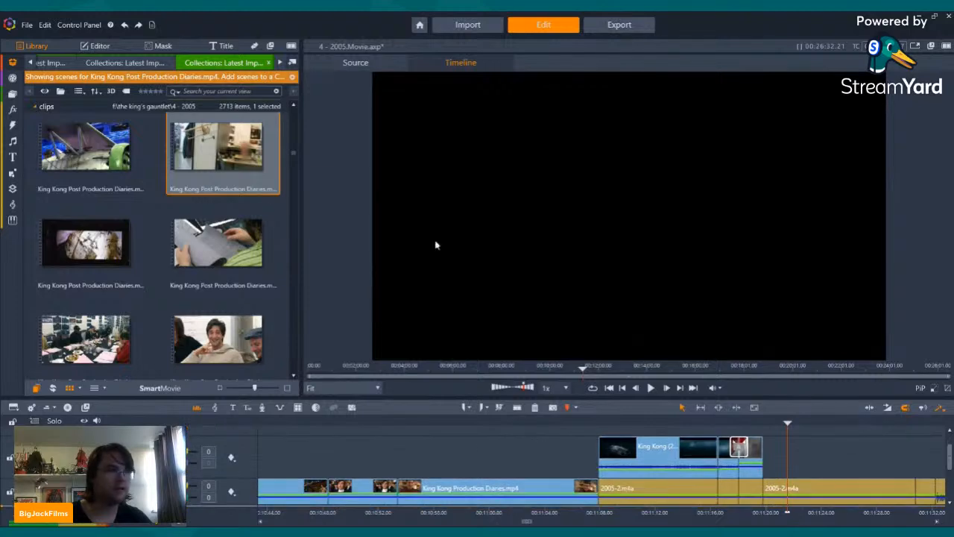
drag(216, 143, 772, 488)
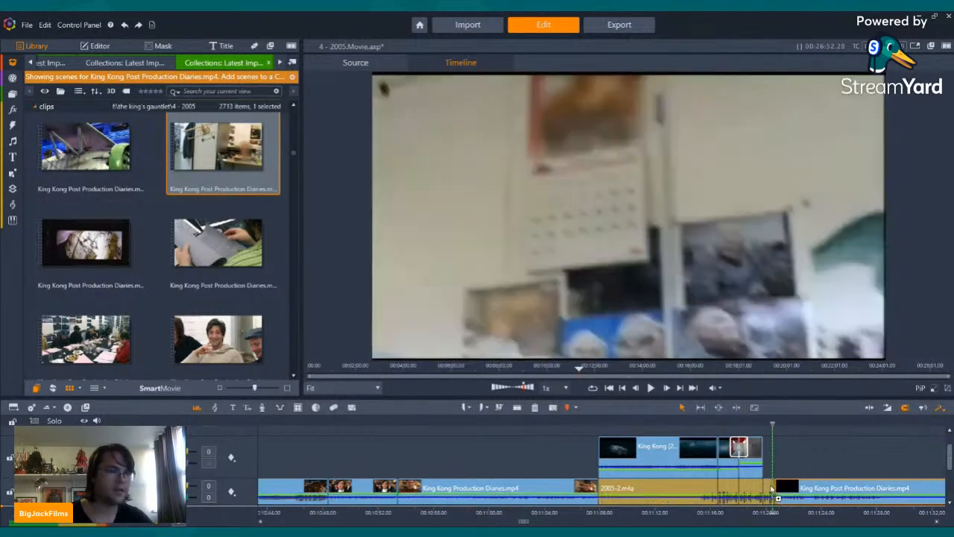
mouse_move(926, 423)
mouse_down()
mouse_move(824, 422)
mouse_move(841, 424)
mouse_up()
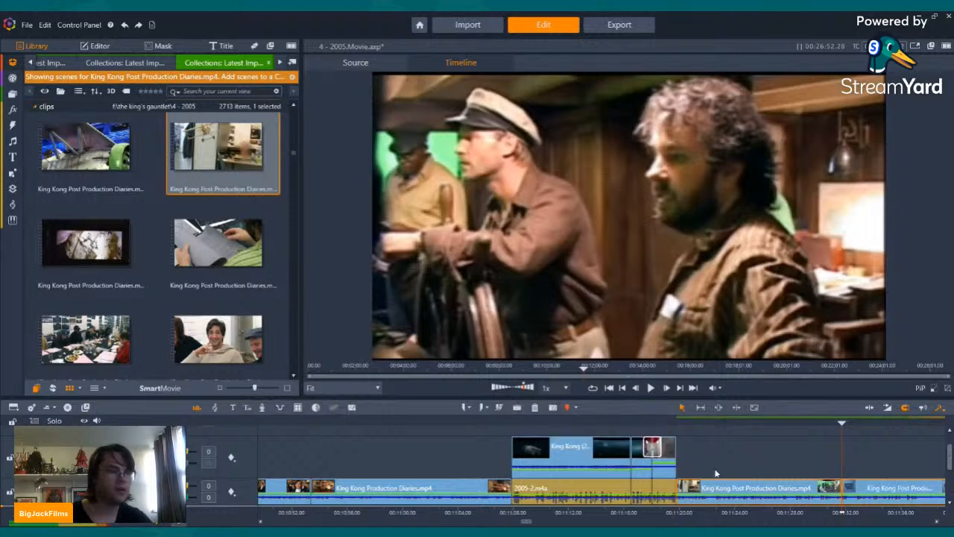
Step: Move the King Kong Post Production Diaries.mp4 clip onto the track above the 2005-2.m4a narration and disable its audio stream
click(736, 487)
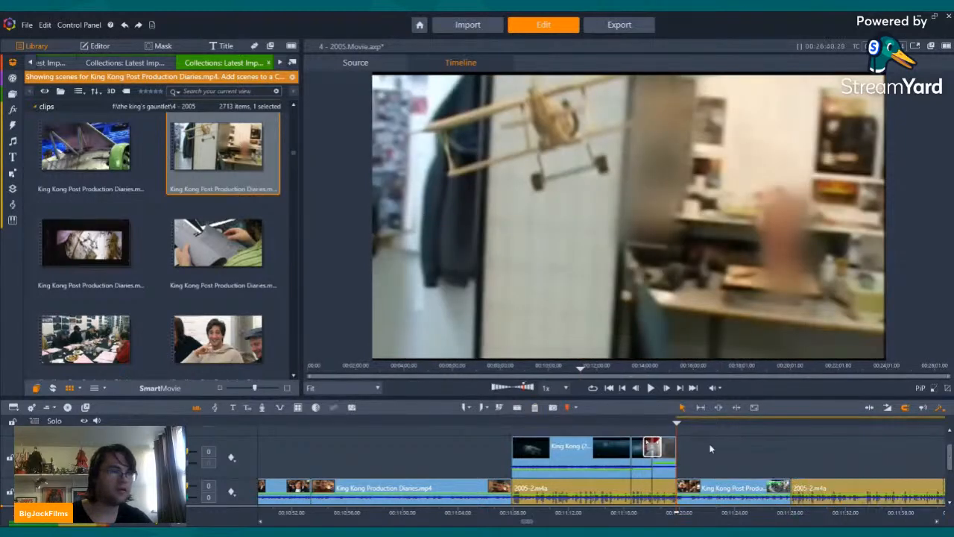
right_click(716, 459)
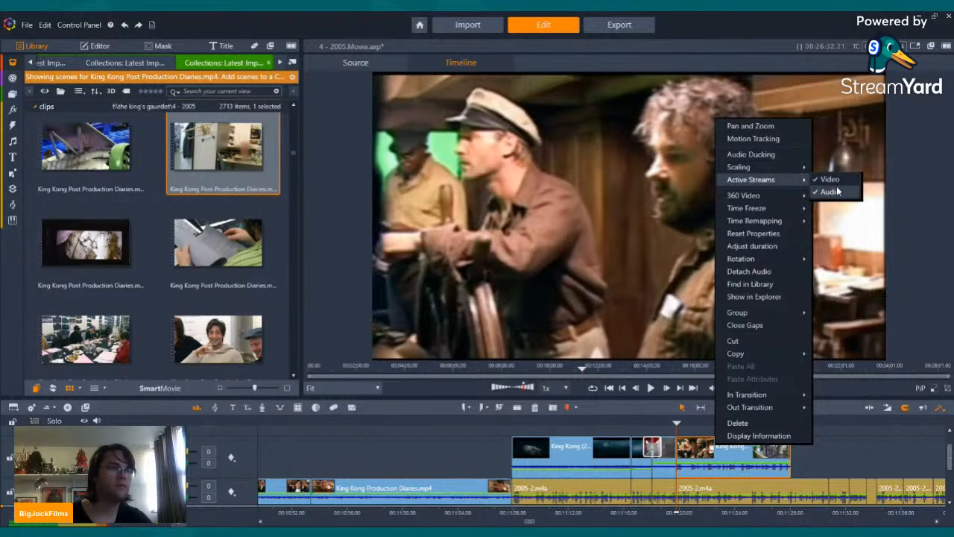
click(835, 191)
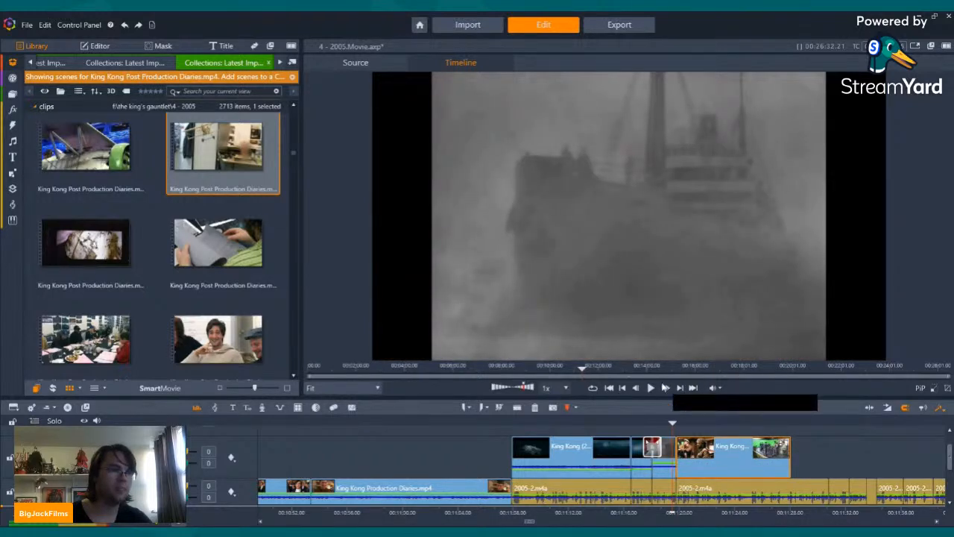
Step: Play the King Kong Post Production Diaries.mp4 clip against the narration, split it at the green-screen deck shot, and delete the remainder
click(651, 387)
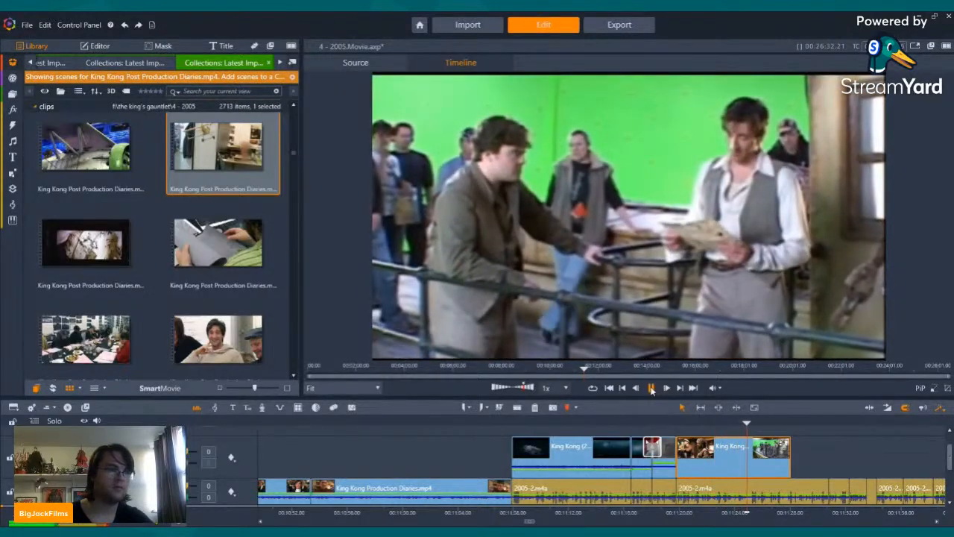
click(651, 387)
click(651, 388)
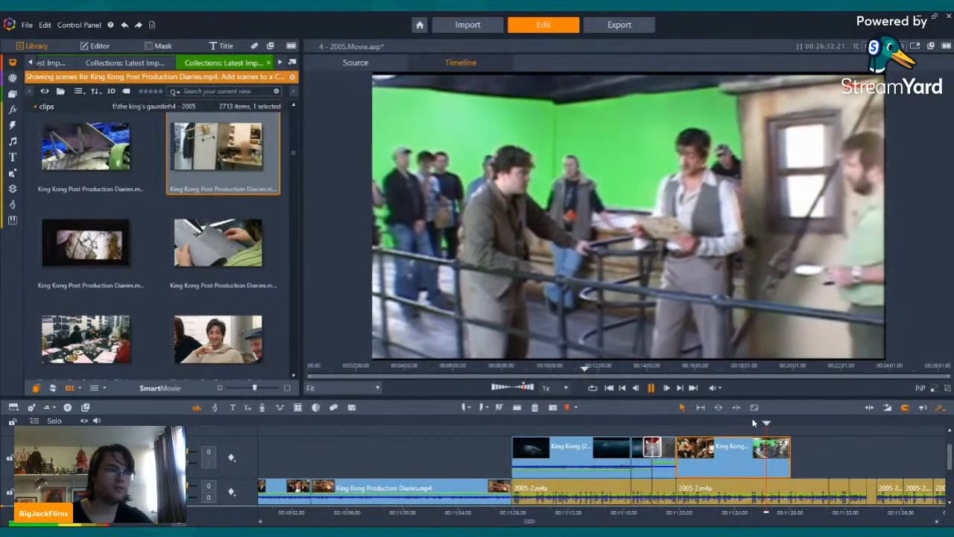
click(751, 417)
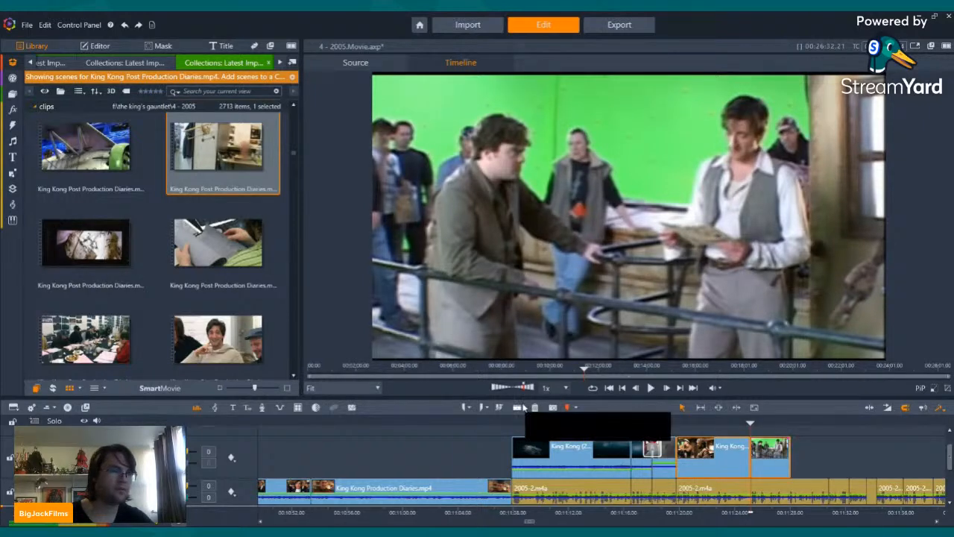
right_click(770, 455)
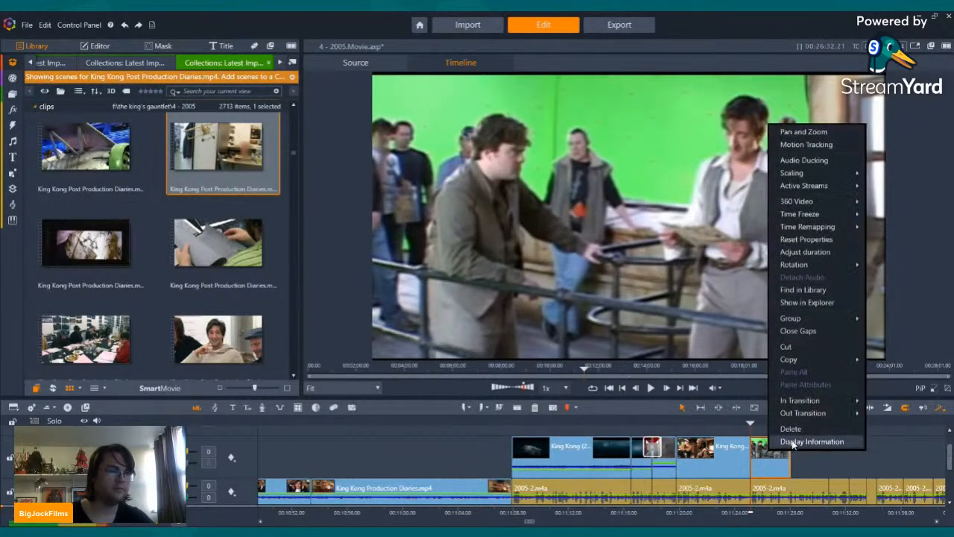
click(789, 429)
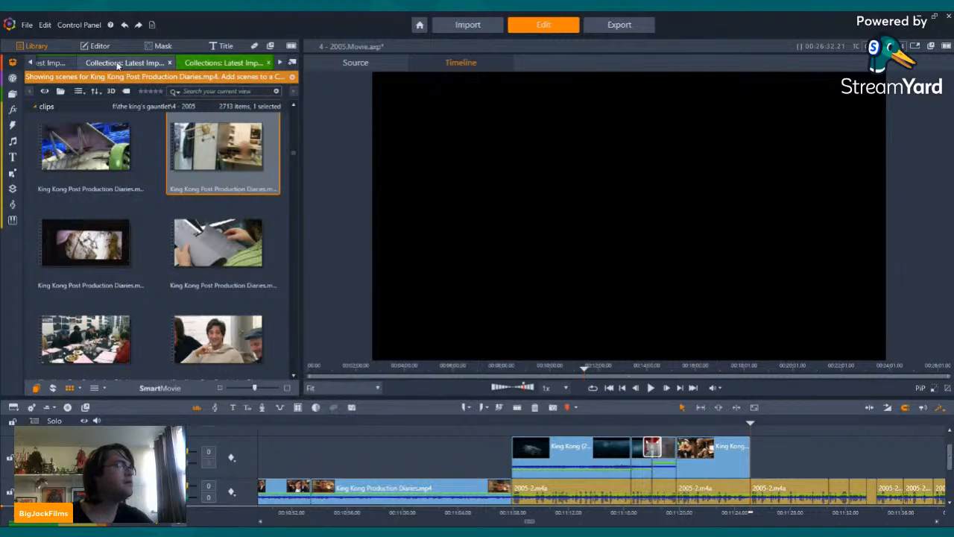
Step: Open the scenes of Recreating The 8th Wonder - The Making Of King Kong (2005).mp4 and browse them for footage of the ship
click(67, 62)
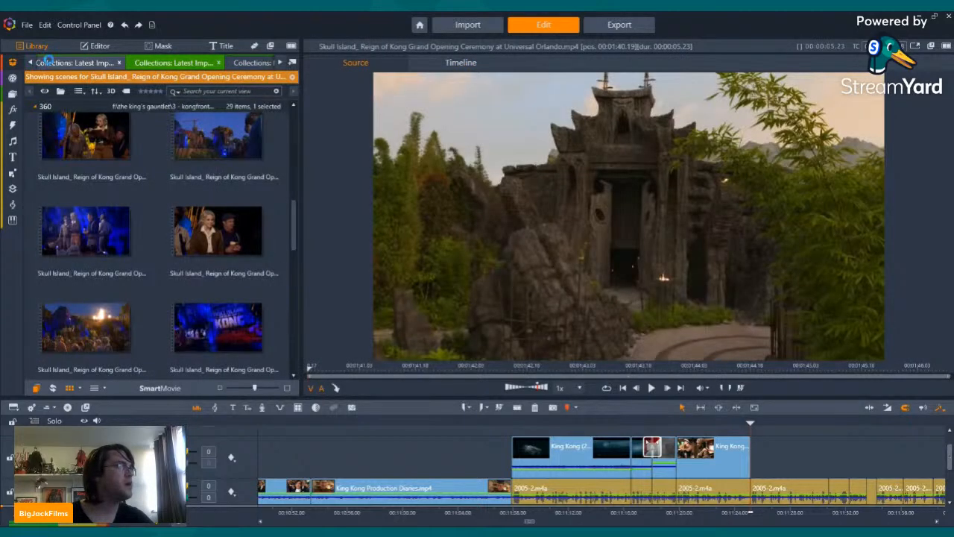
click(28, 64)
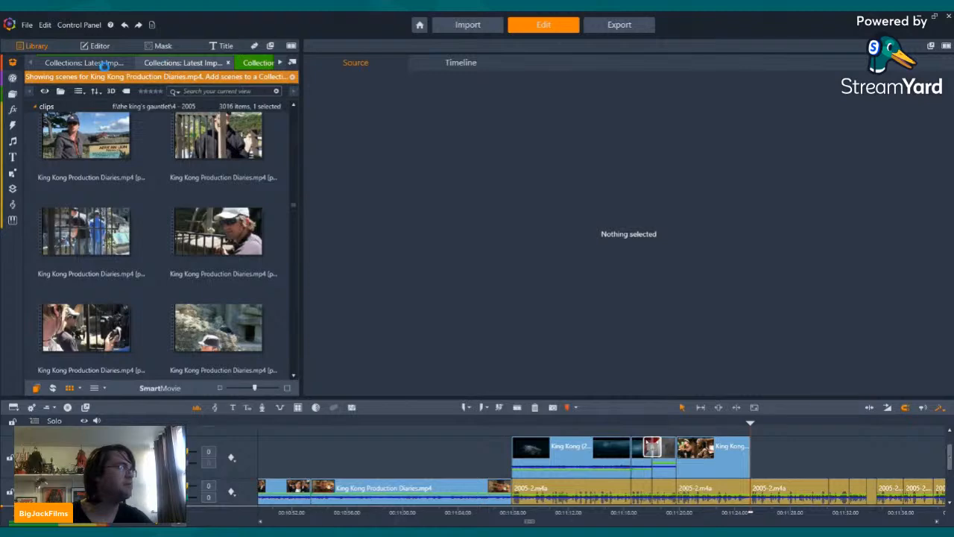
click(87, 64)
scroll(242, 215, down, 10)
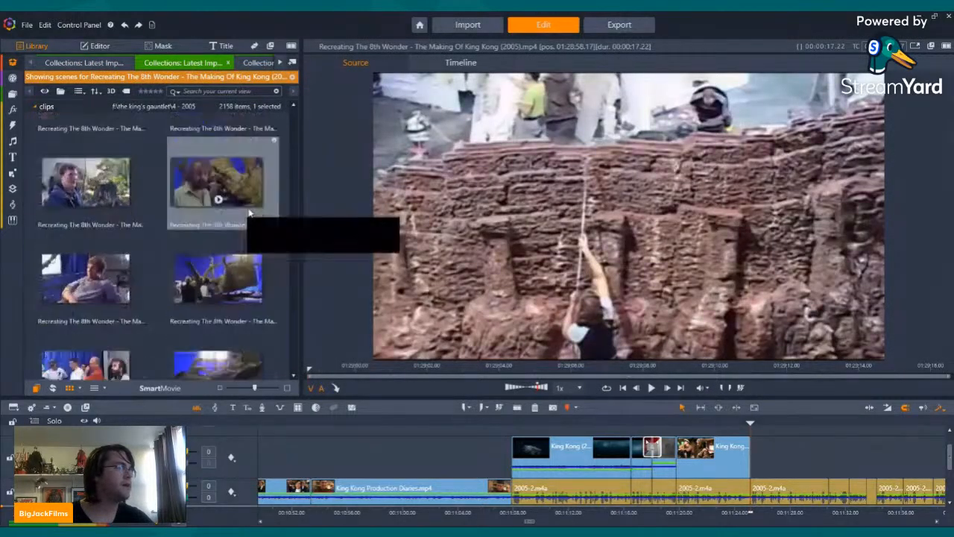
scroll(243, 216, down, 10)
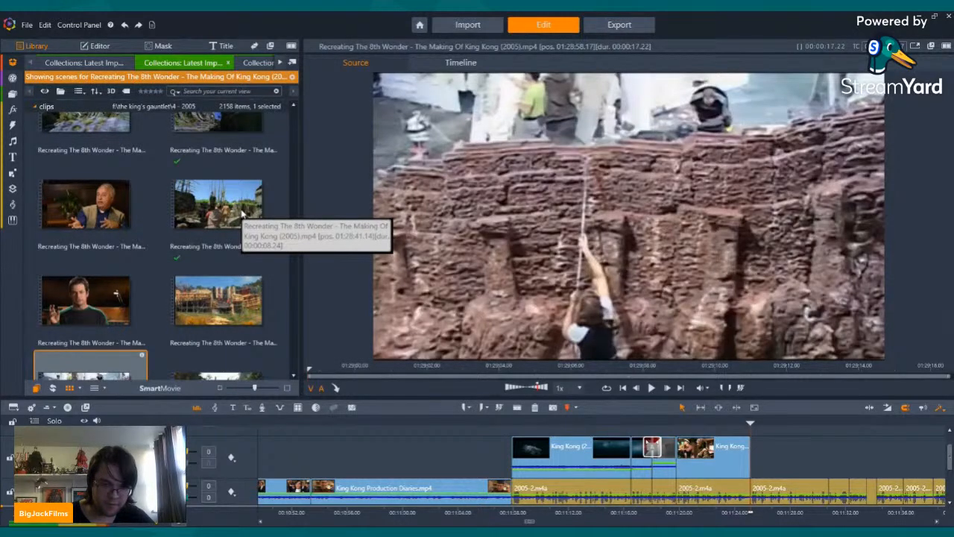
scroll(242, 215, down, 8)
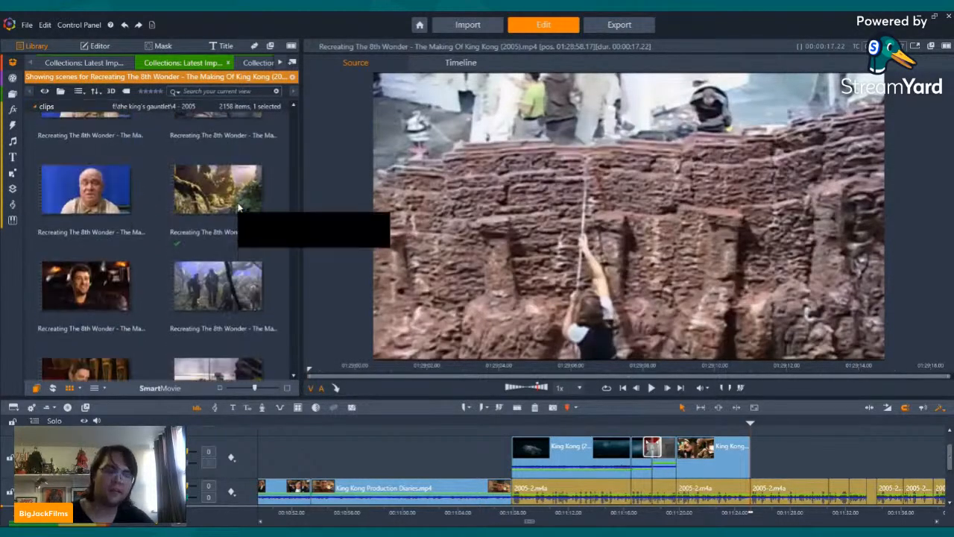
scroll(240, 208, down, 6)
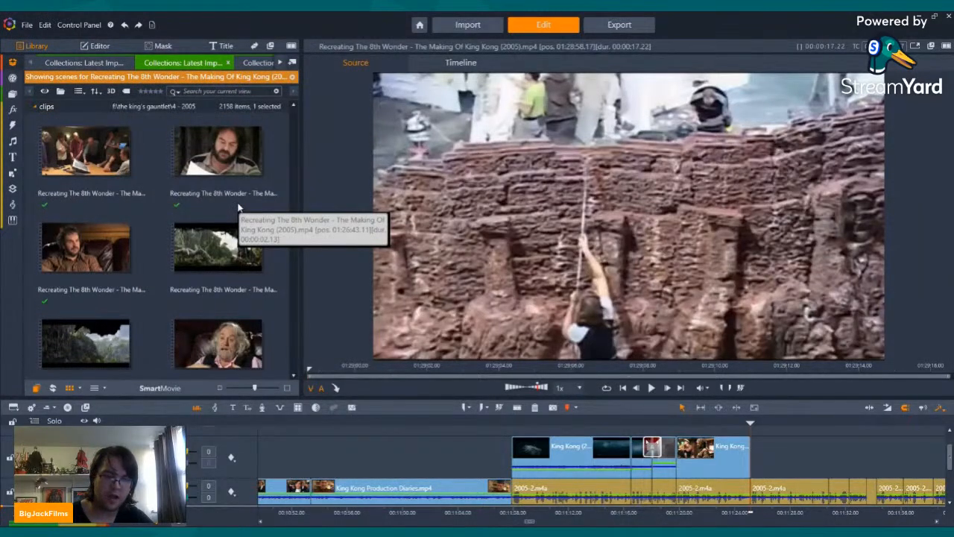
scroll(239, 209, down, 8)
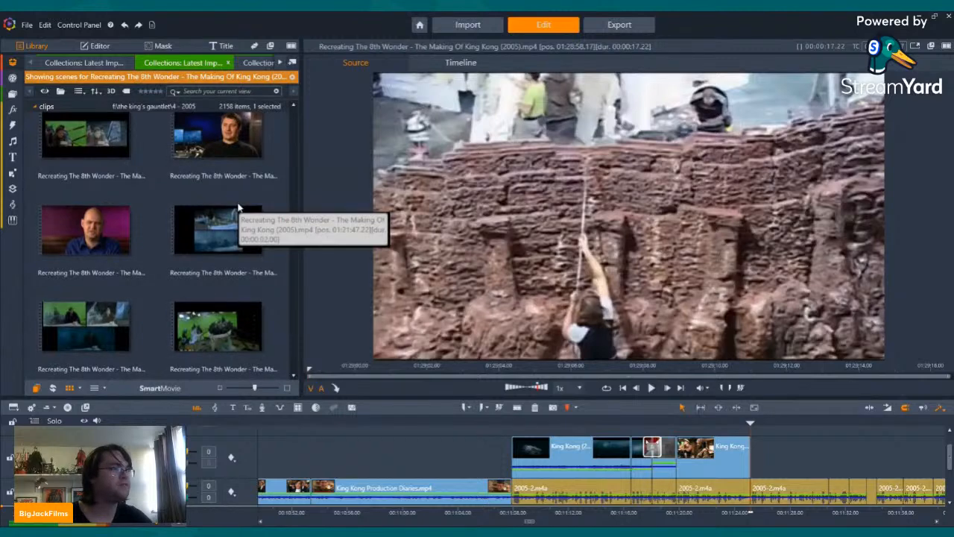
scroll(237, 208, down, 8)
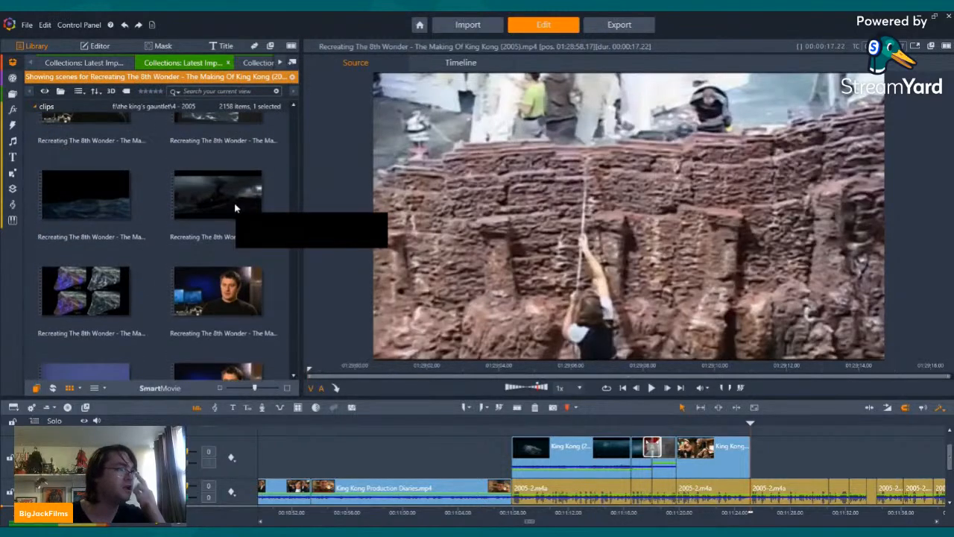
scroll(236, 209, down, 8)
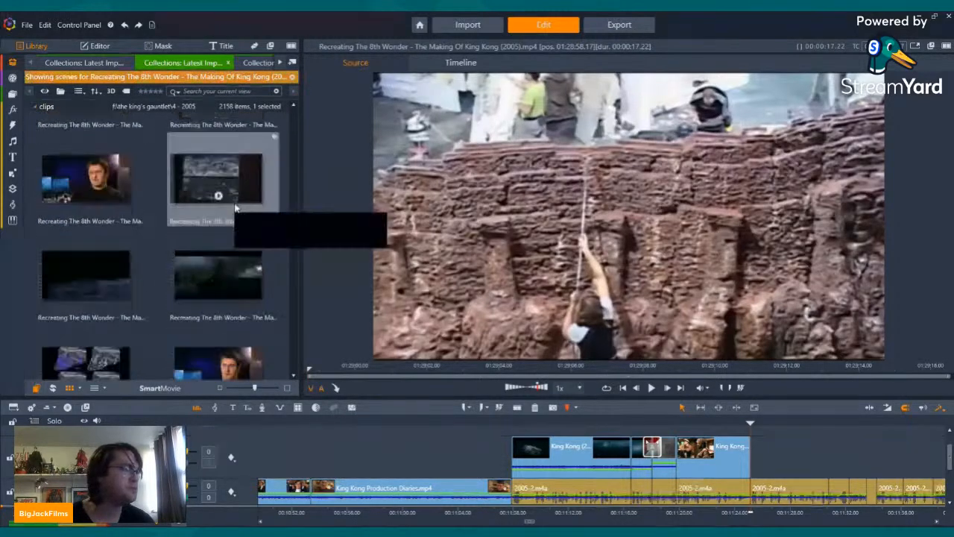
scroll(236, 202, down, 8)
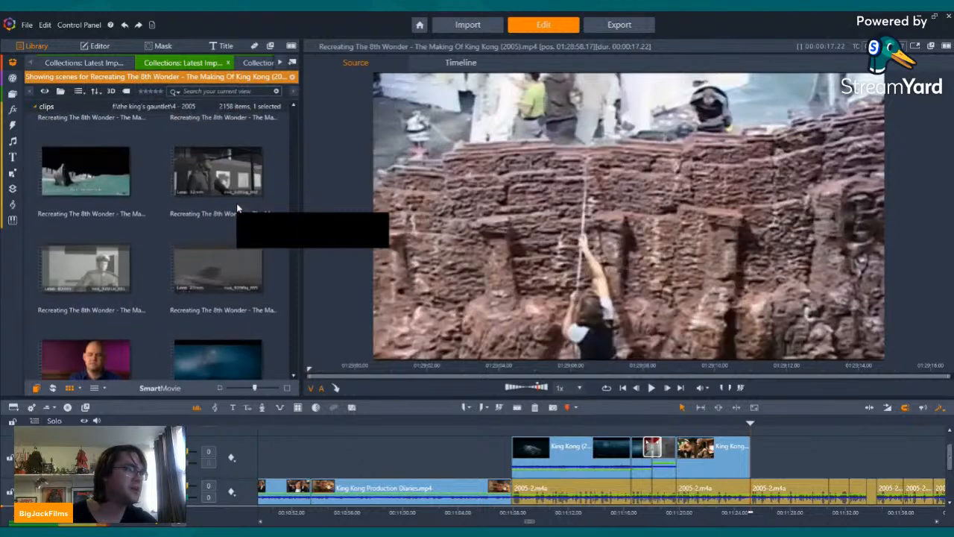
scroll(236, 203, down, 5)
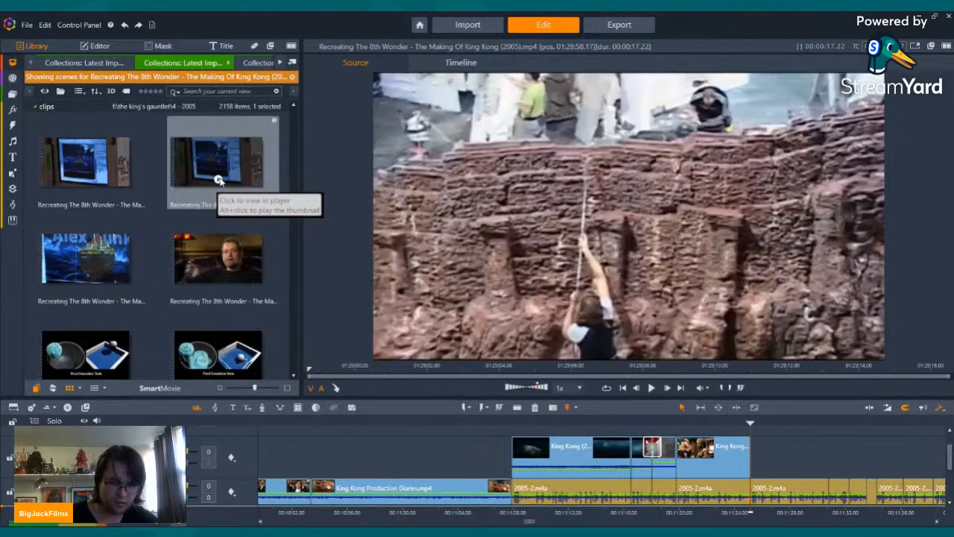
scroll(220, 181, down, 6)
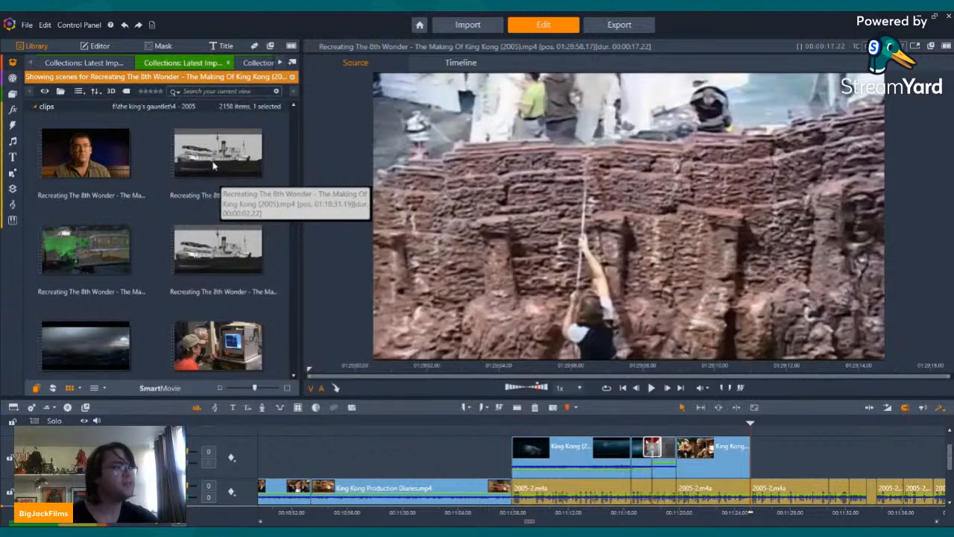
scroll(213, 167, down, 8)
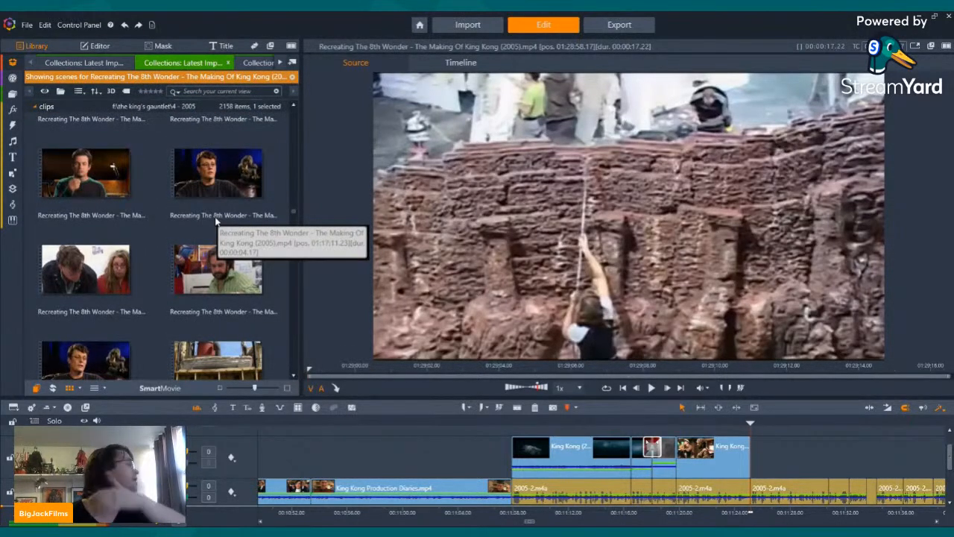
scroll(216, 221, down, 5)
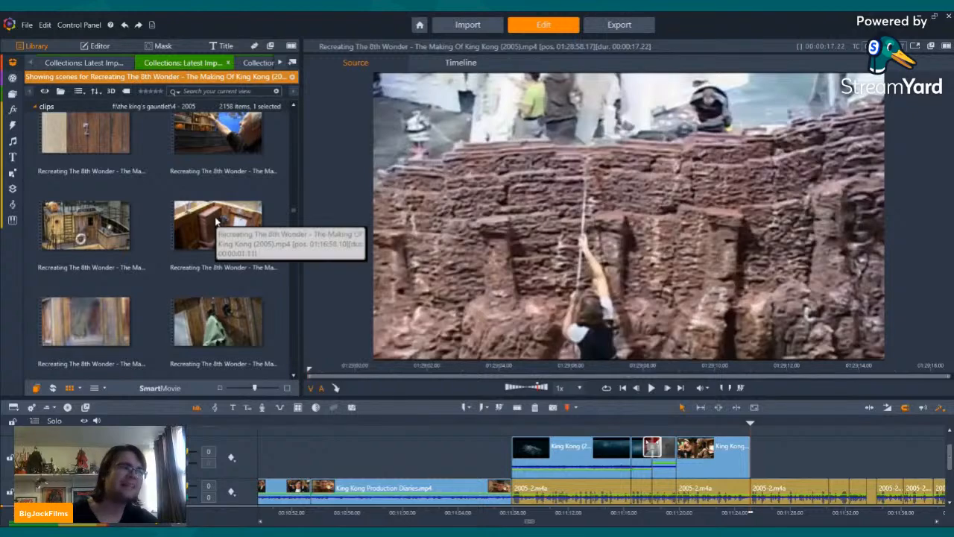
scroll(216, 221, down, 8)
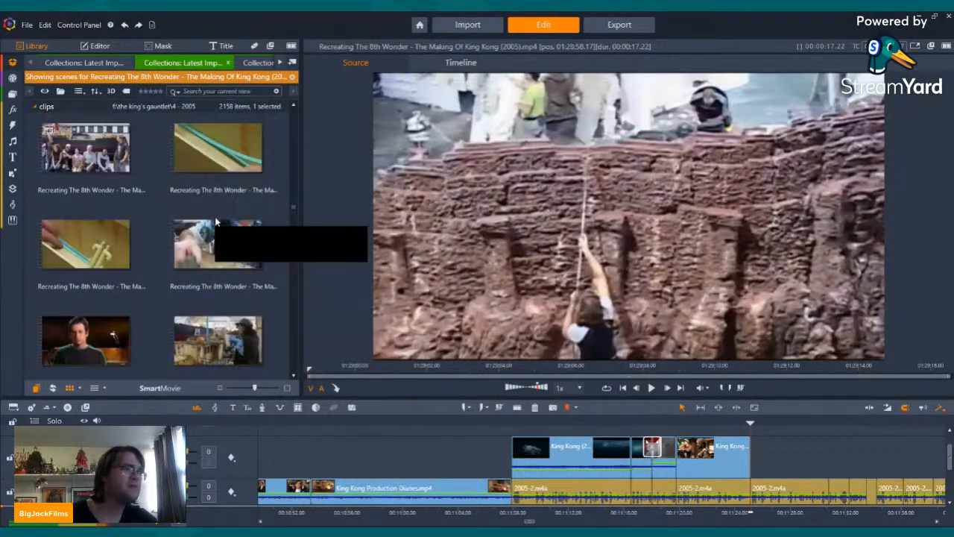
scroll(215, 216, down, 8)
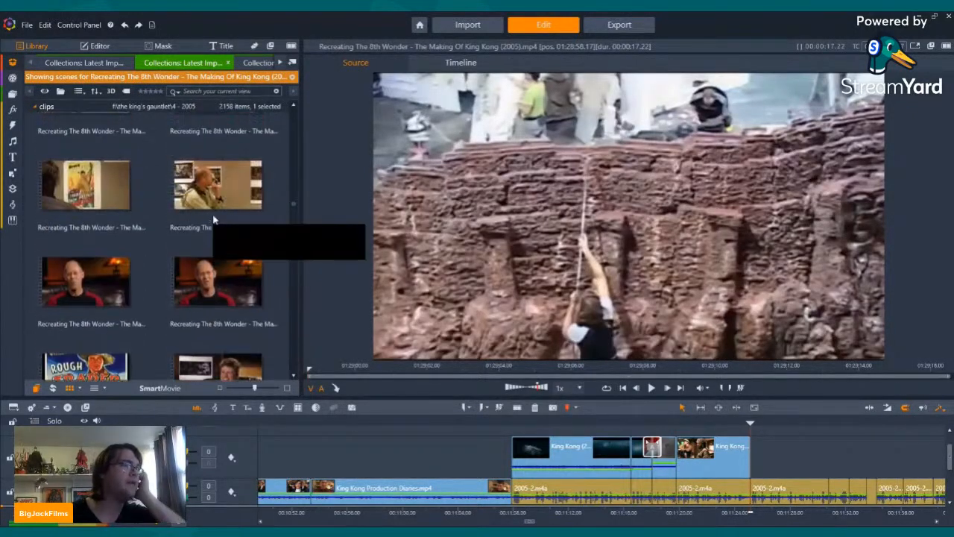
scroll(214, 218, down, 8)
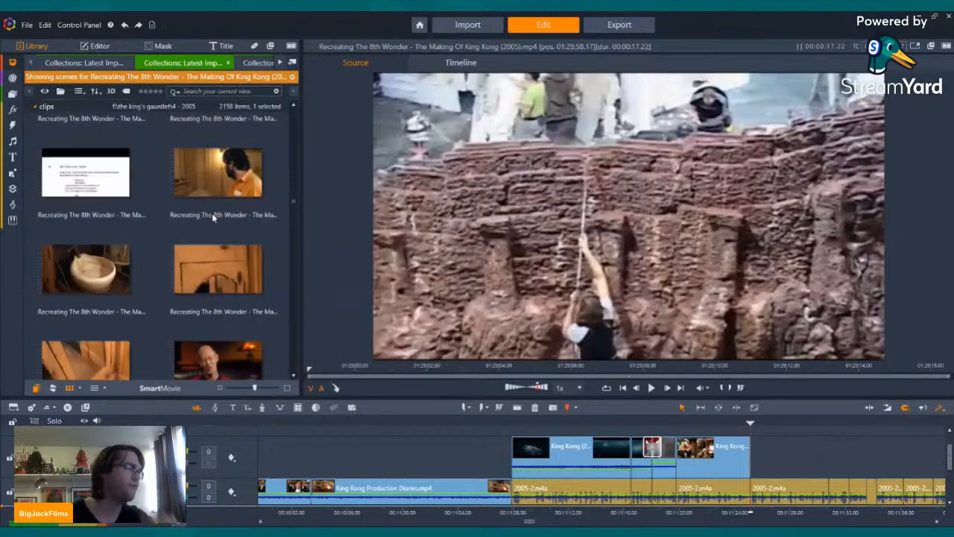
scroll(212, 213, down, 8)
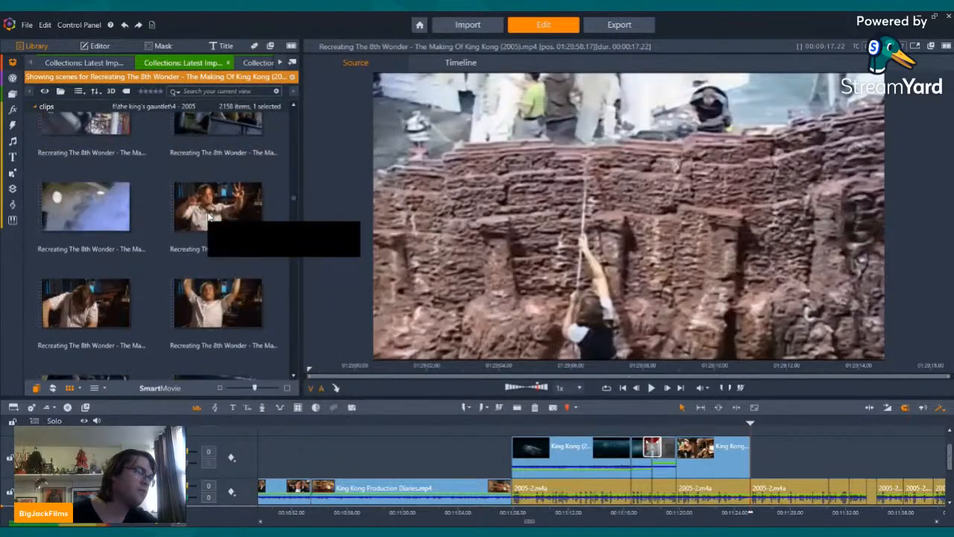
scroll(210, 216, down, 8)
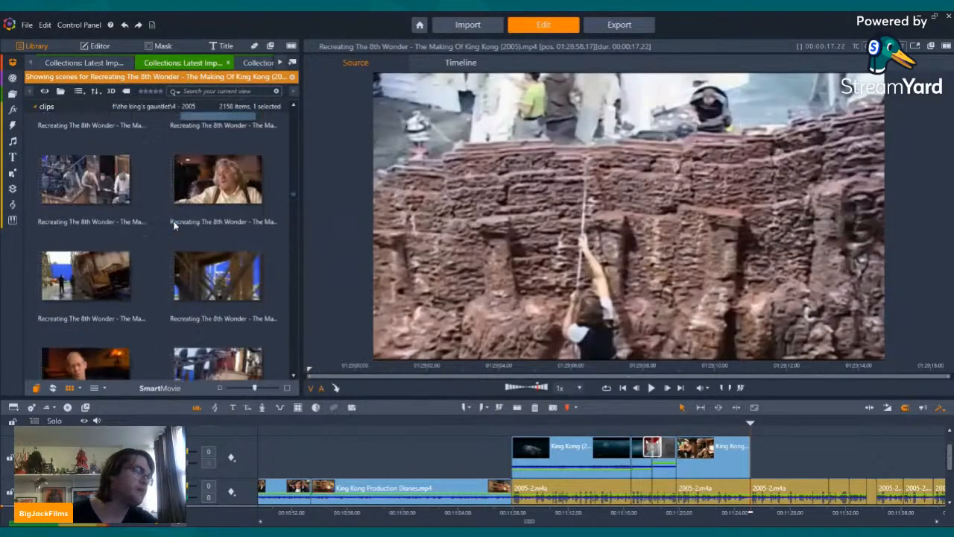
scroll(174, 225, down, 4)
scroll(172, 217, down, 8)
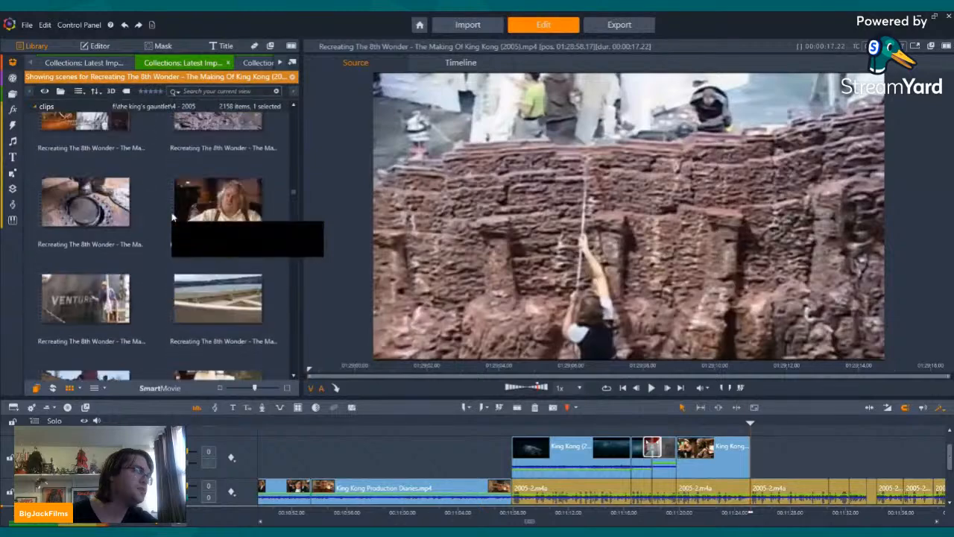
scroll(173, 217, down, 8)
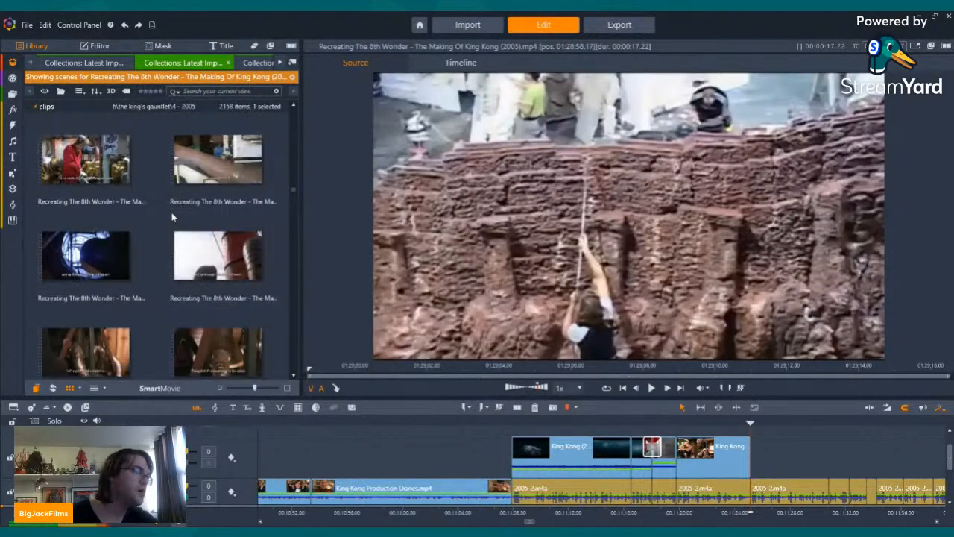
scroll(172, 217, down, 8)
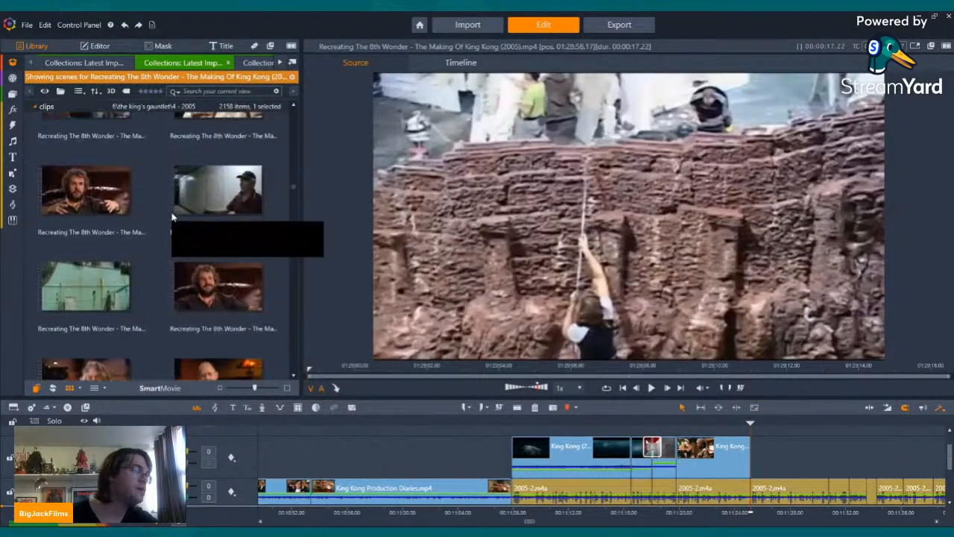
scroll(172, 217, down, 8)
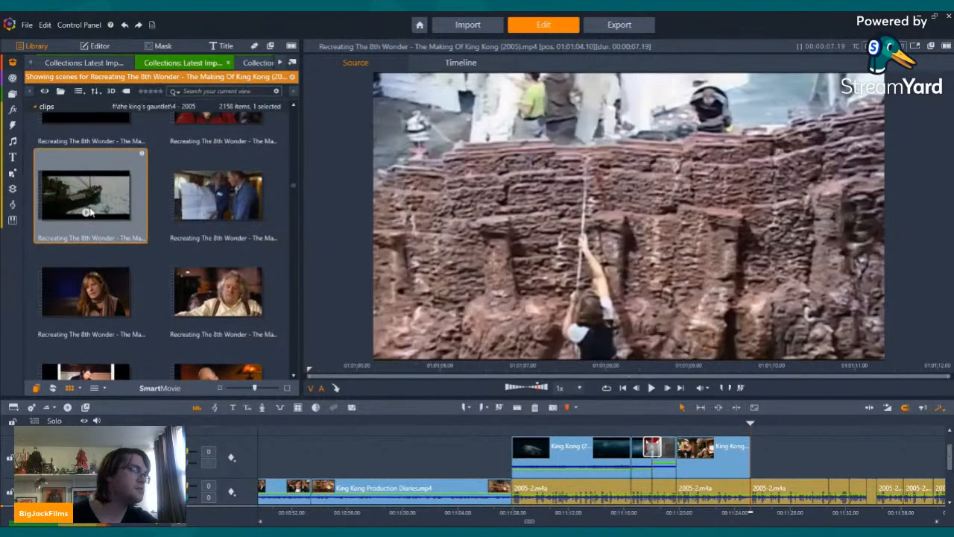
Step: Preview the making-of scenes that start with the ship sailing at sea, through the drawing-table meeting to the ship interior tour
click(88, 213)
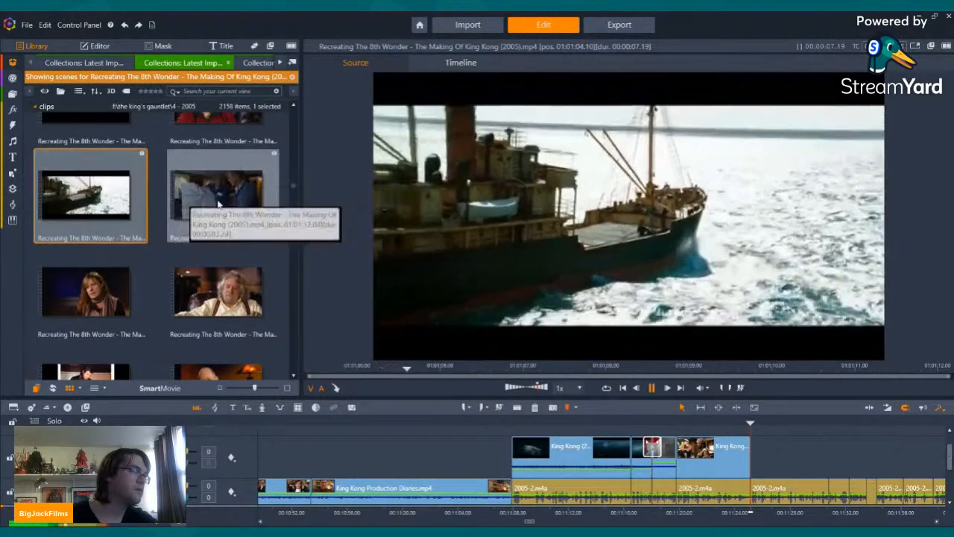
click(217, 214)
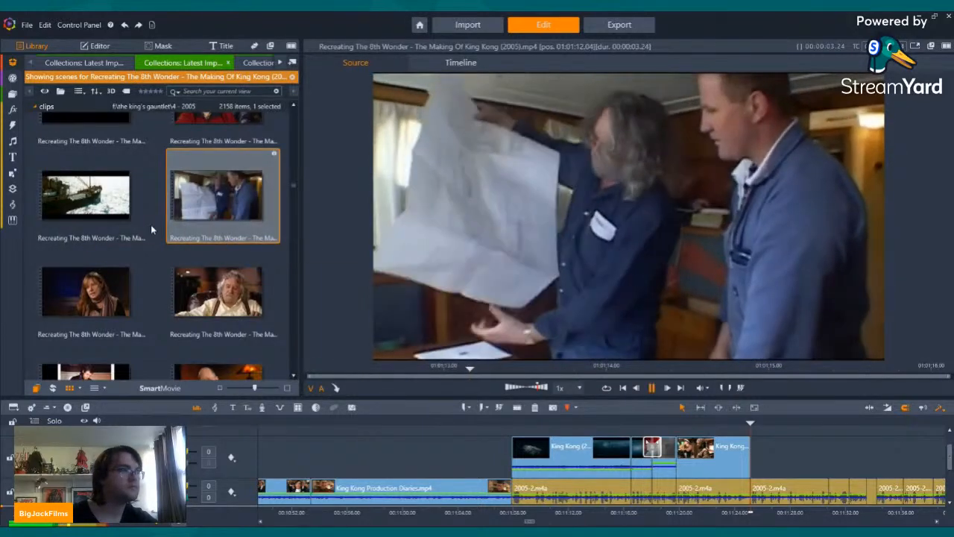
scroll(82, 194, down, 2)
click(73, 178)
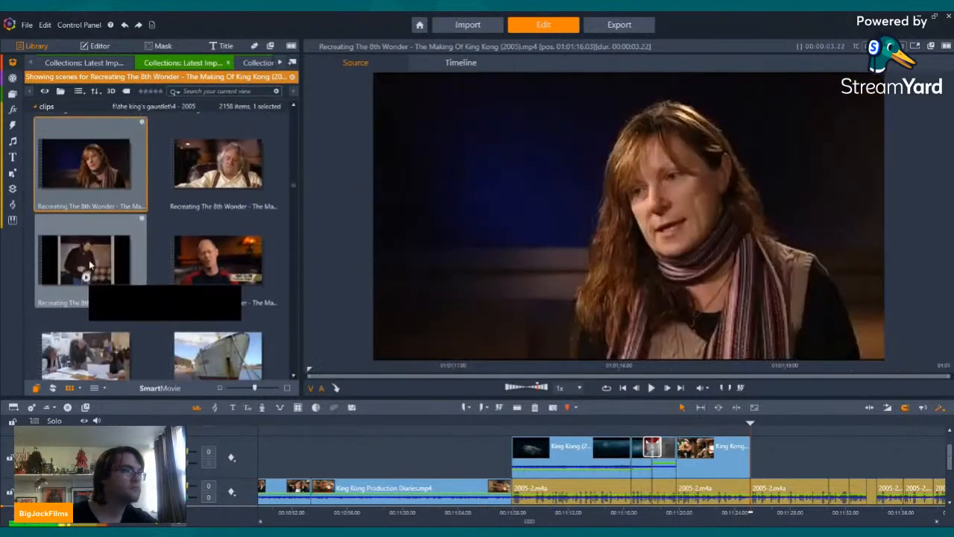
click(87, 170)
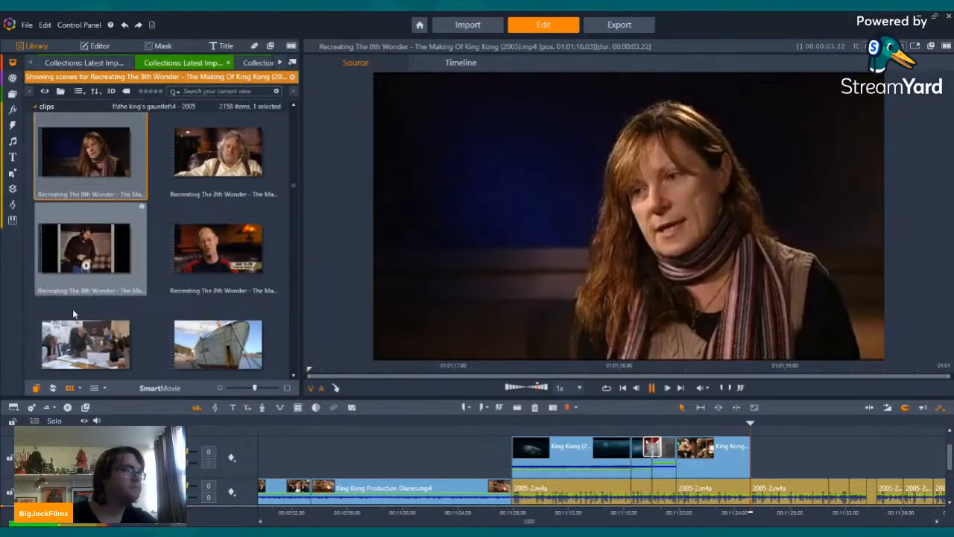
click(86, 362)
click(85, 363)
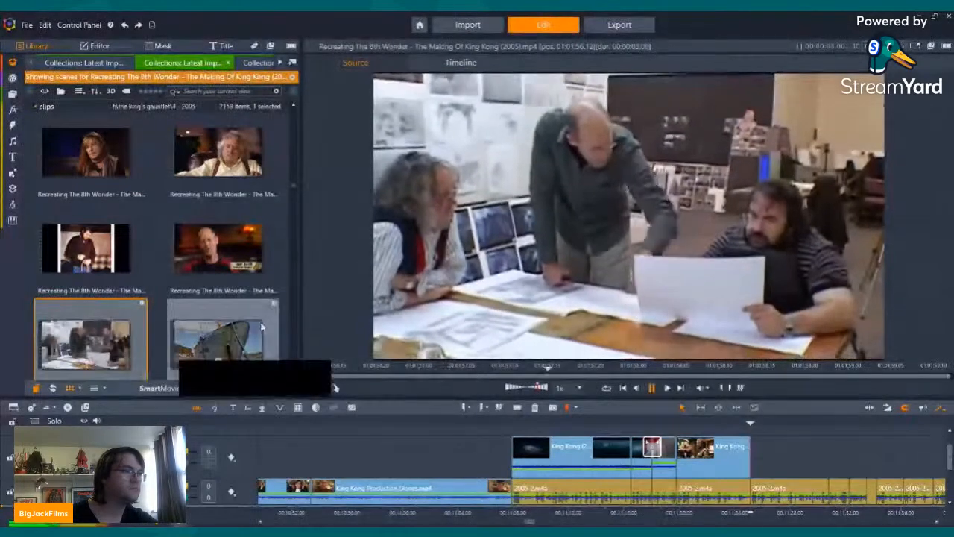
scroll(224, 274, down, 3)
click(203, 209)
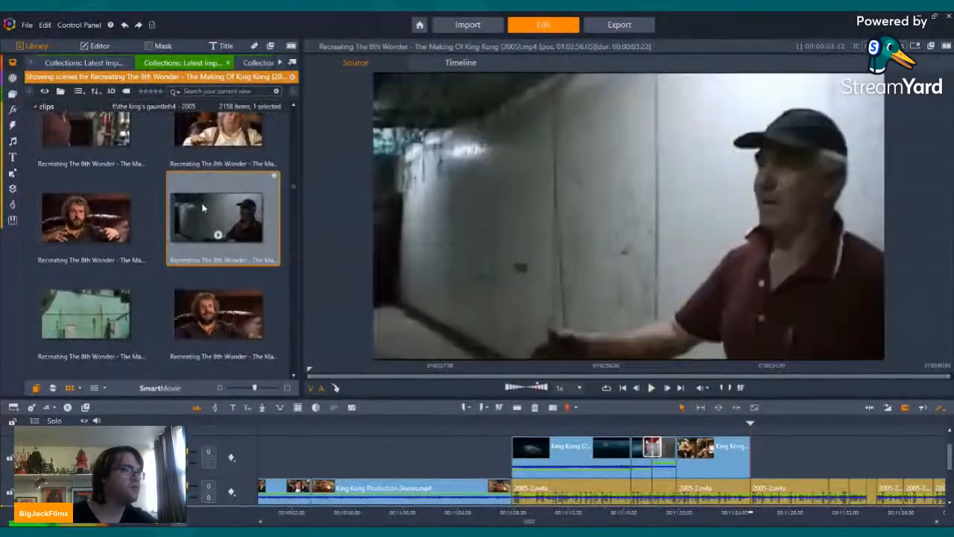
click(218, 236)
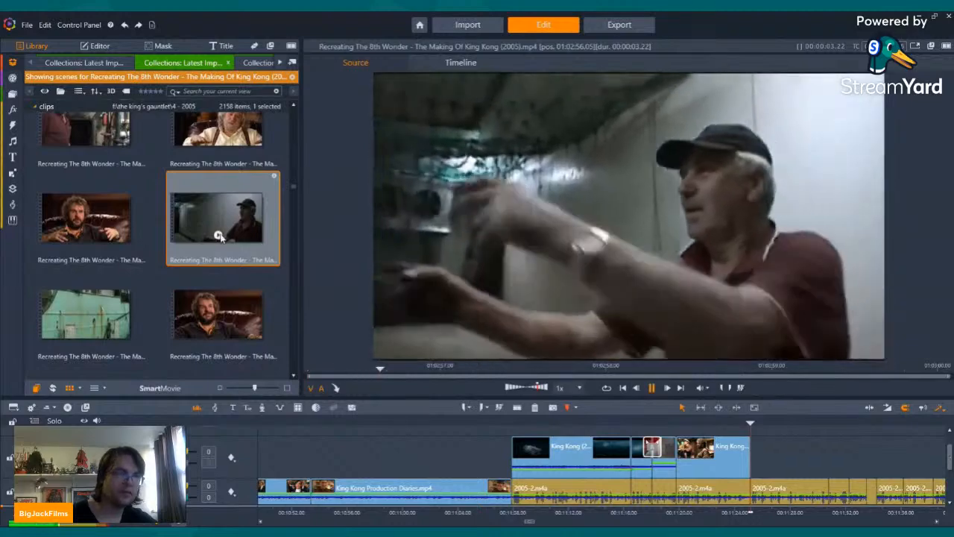
Step: Look through the ship refit scenes of the making-of documentary, checking the welding and red funnel shots
scroll(216, 228, down, 1)
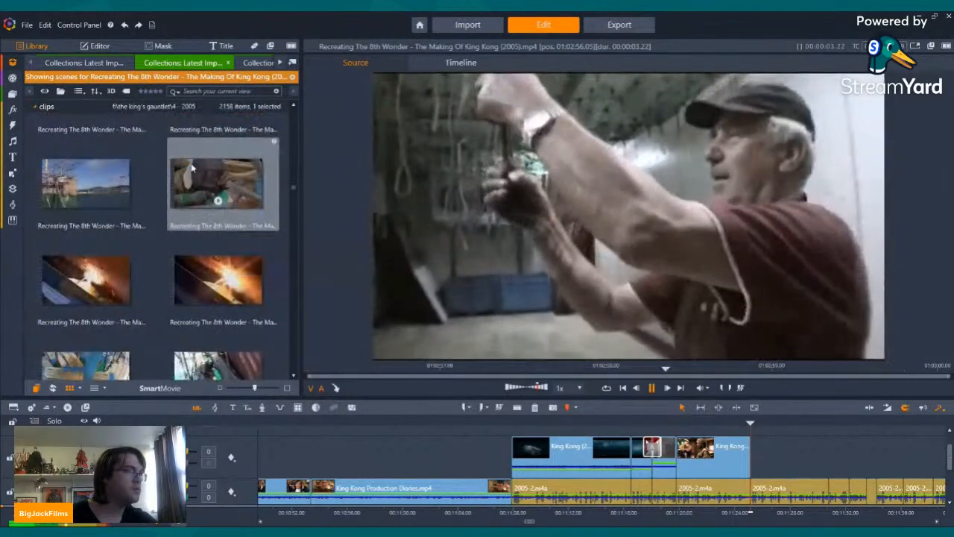
click(217, 226)
scroll(217, 230, down, 1)
scroll(217, 231, down, 3)
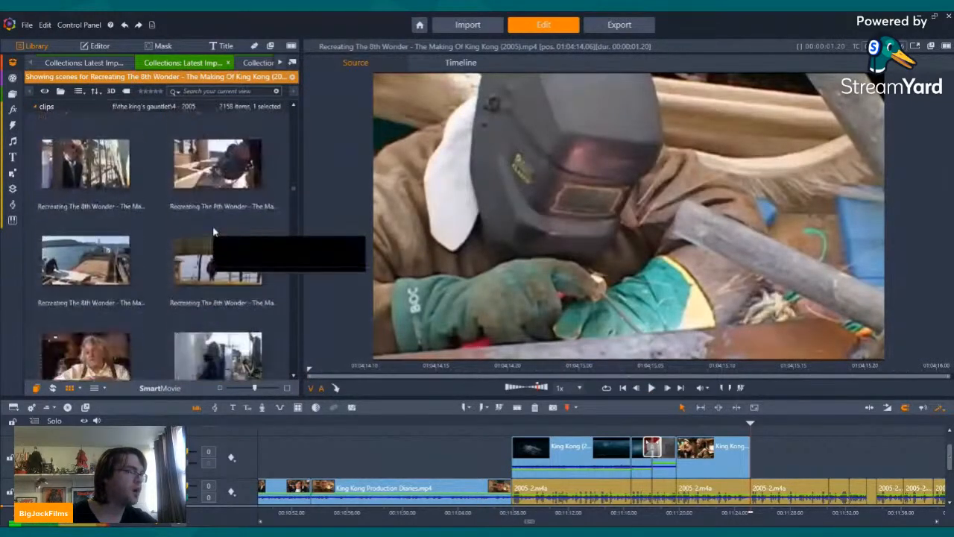
scroll(213, 230, down, 5)
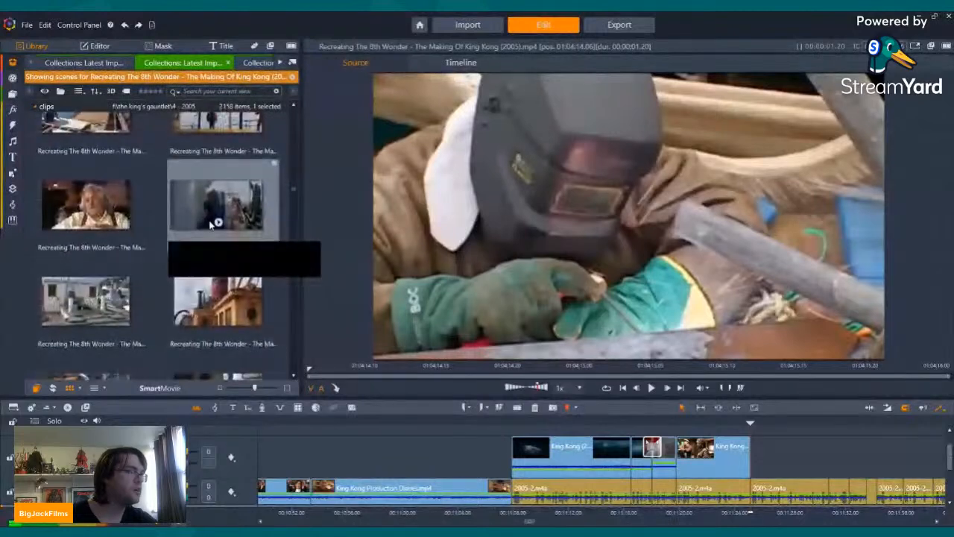
scroll(213, 225, down, 1)
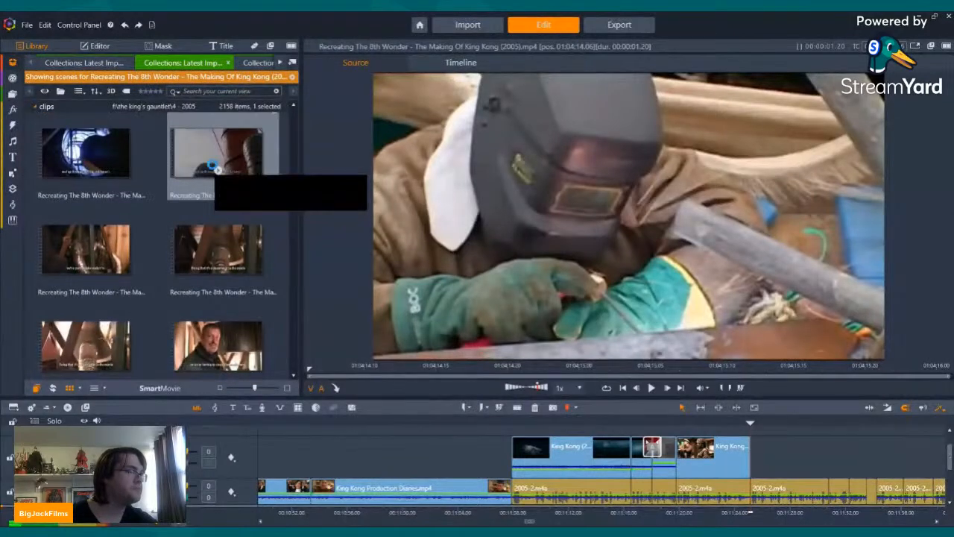
click(215, 168)
scroll(217, 171, down, 5)
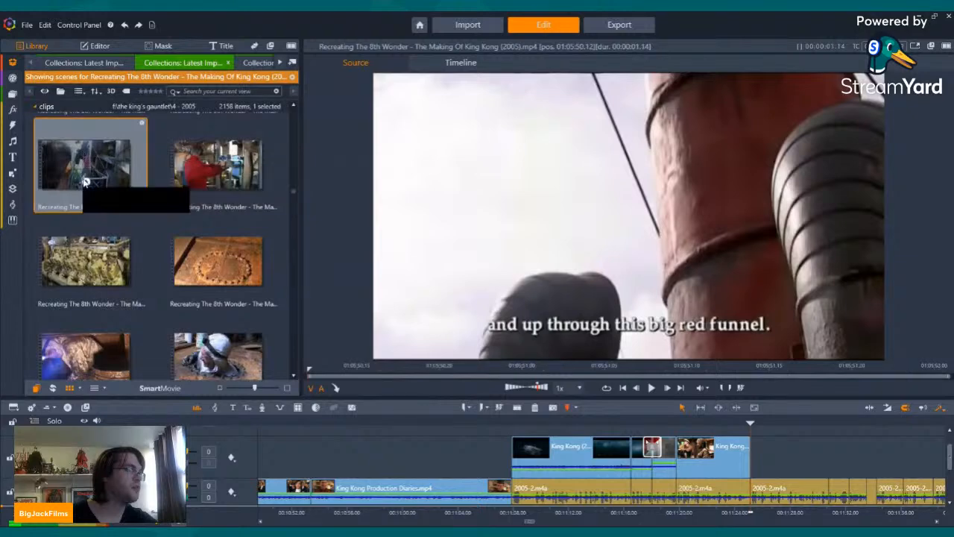
Step: Preview the hull painting, Venture nameplate, lifeboat and ship-at-sea scenes for usable footage
click(86, 182)
scroll(111, 209, down, 3)
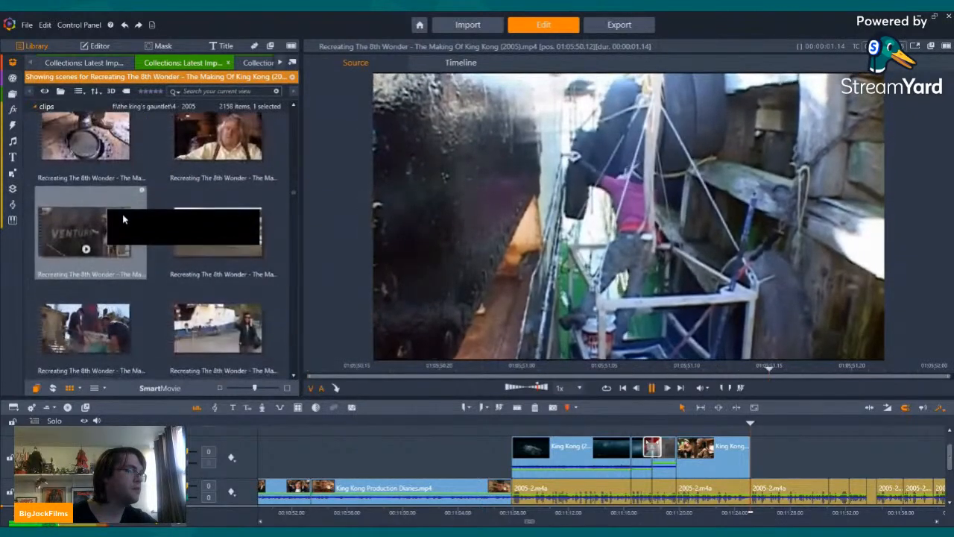
click(95, 243)
click(215, 228)
scroll(218, 239, down, 2)
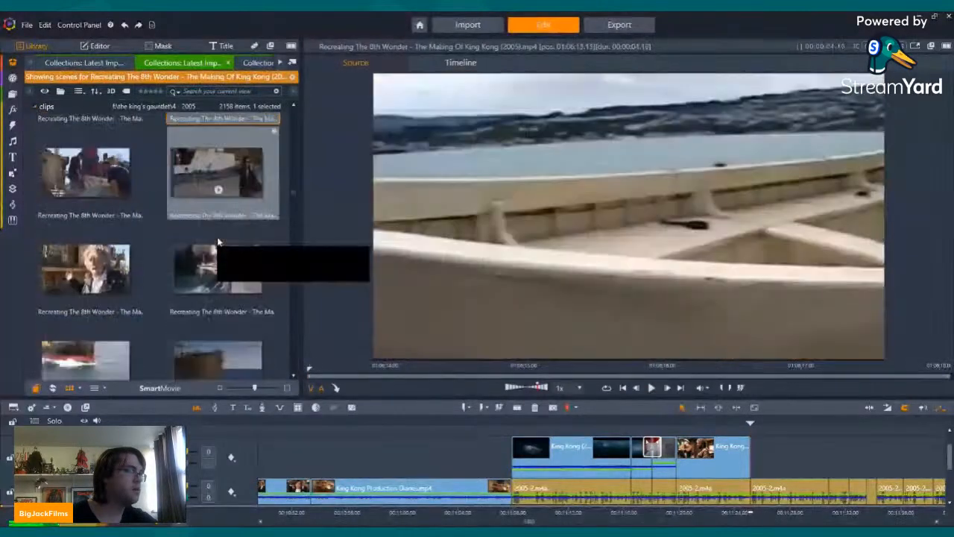
scroll(213, 224, down, 2)
click(216, 232)
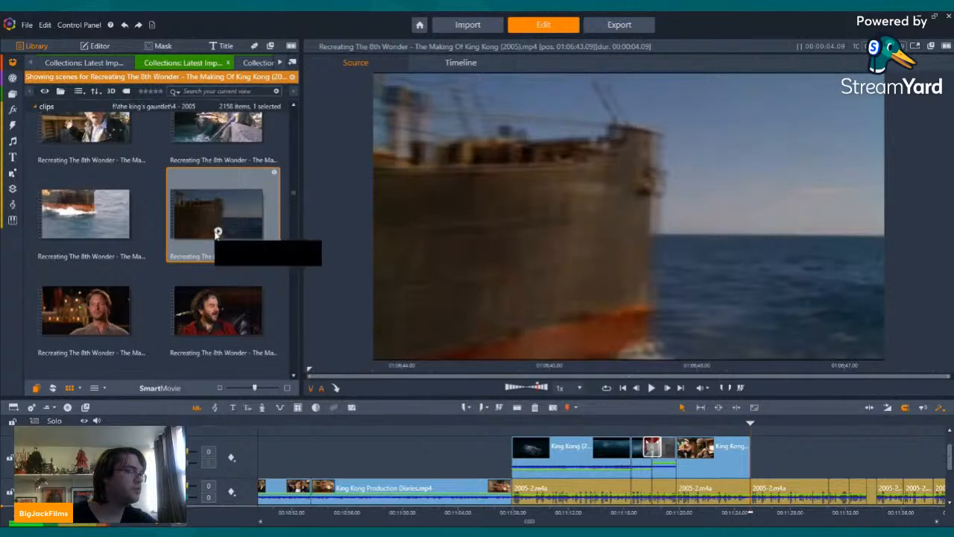
Step: Browse back through the earlier making-of scenes to find where the section about the ship begins
scroll(217, 232, down, 10)
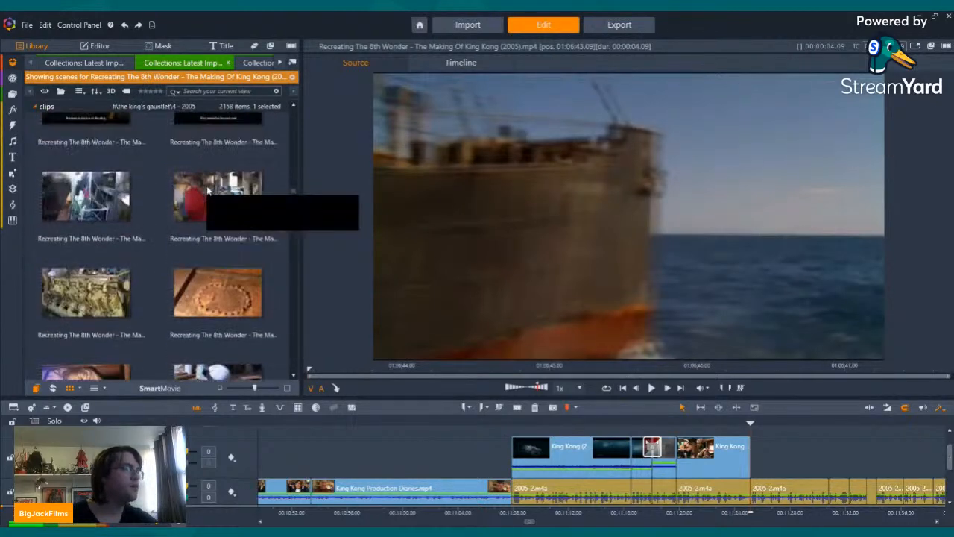
scroll(207, 190, down, 10)
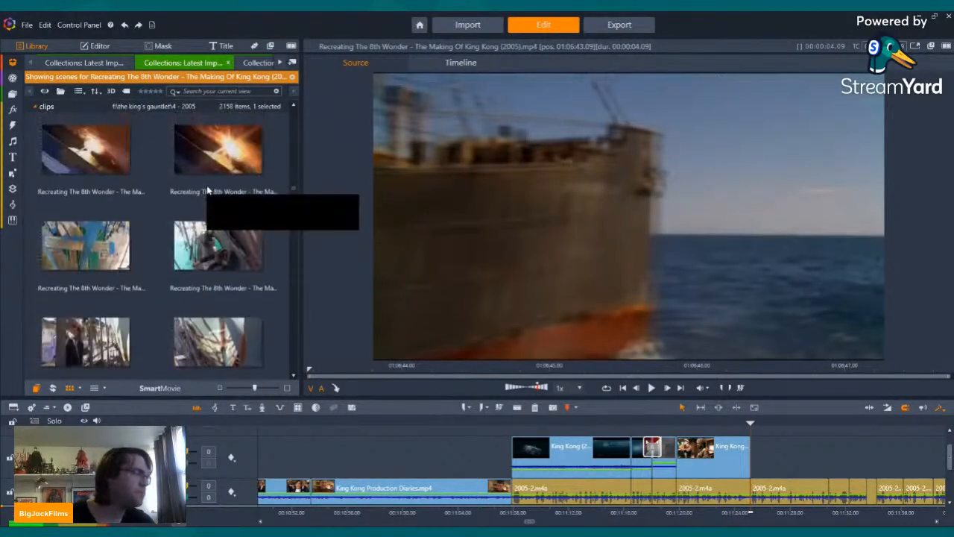
scroll(207, 190, down, 5)
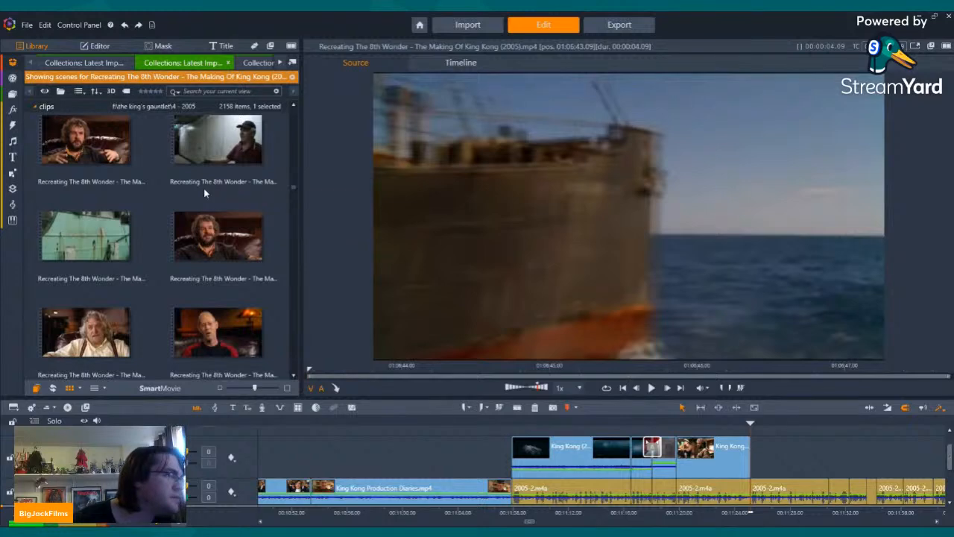
click(228, 249)
scroll(226, 220, down, 10)
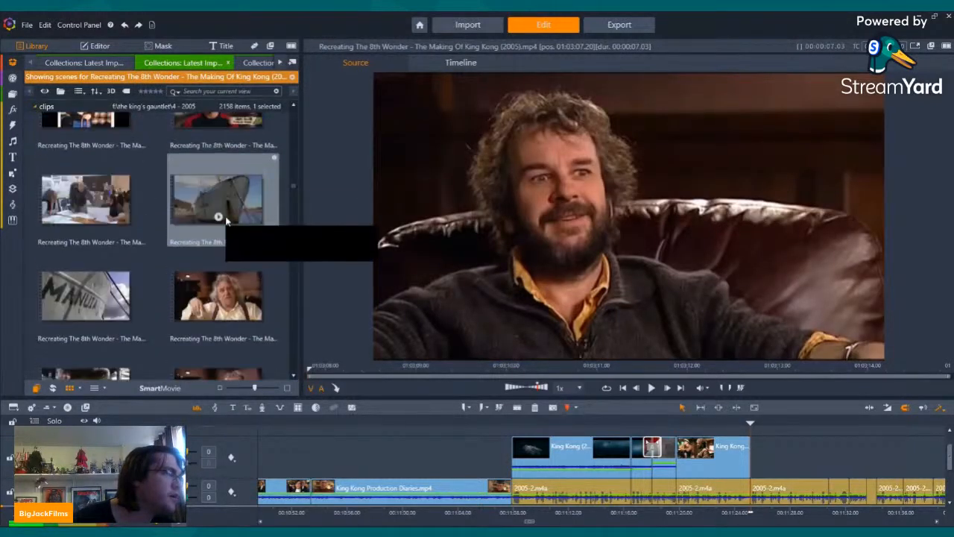
scroll(222, 213, down, 10)
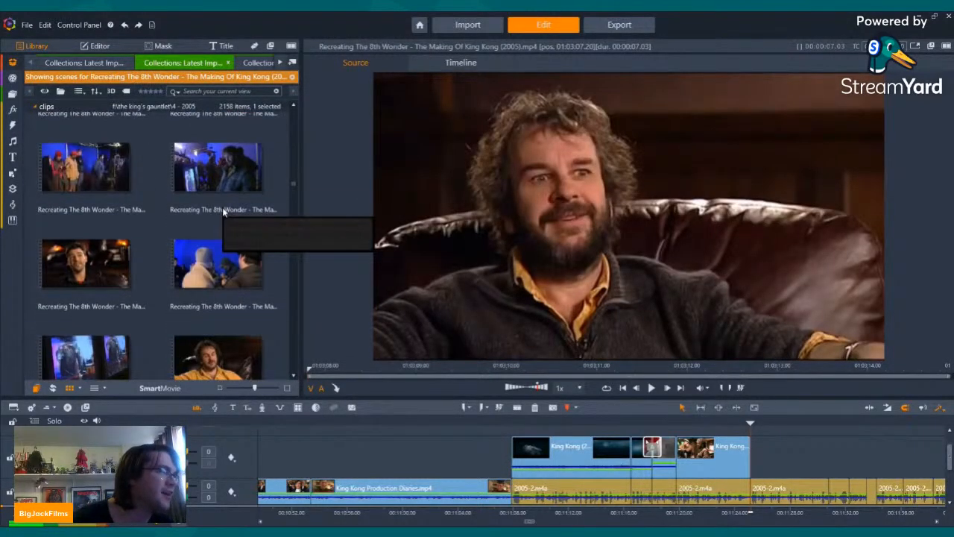
scroll(223, 211, down, 10)
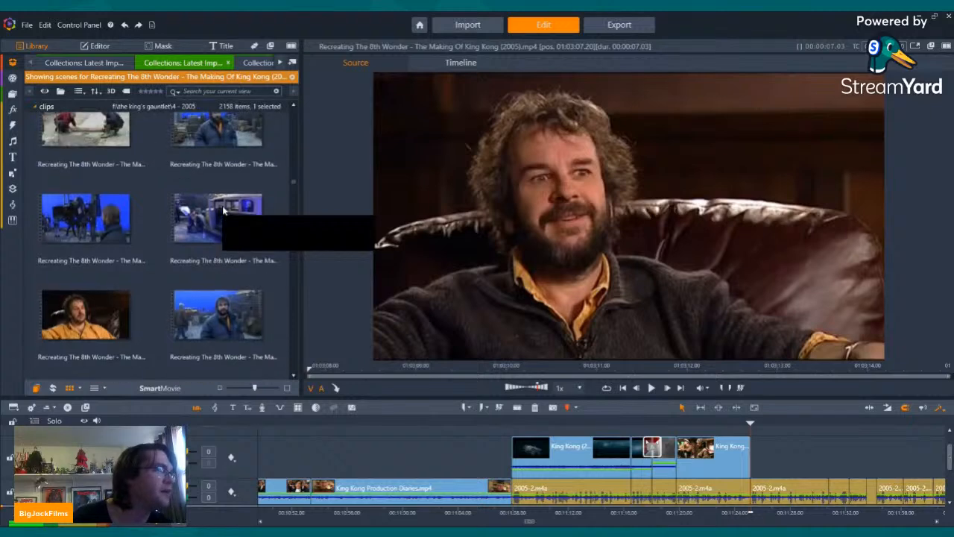
scroll(222, 211, down, 6)
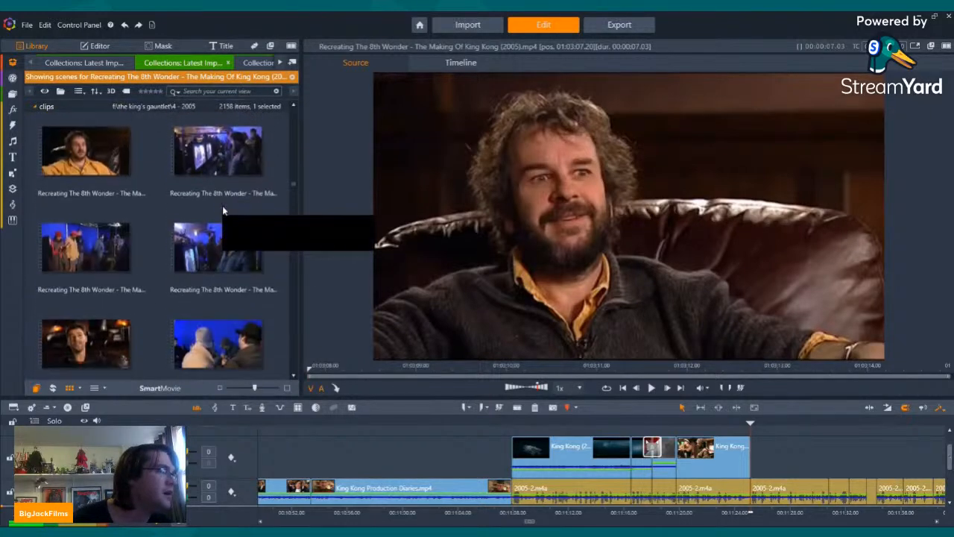
scroll(150, 198, down, 5)
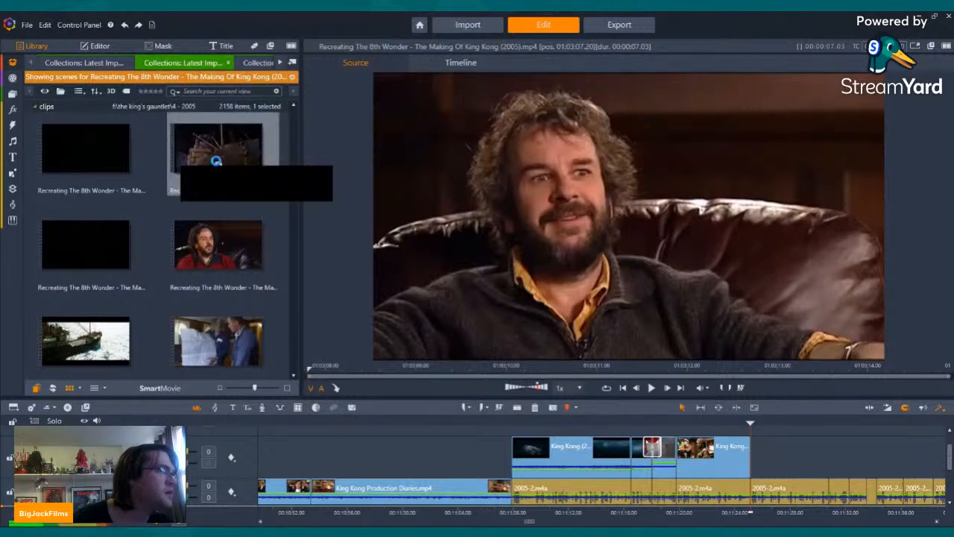
Step: Preview the opening scenes of The Venture Journey section, from the docked Venture shot to the ship plans and art director interview
click(217, 163)
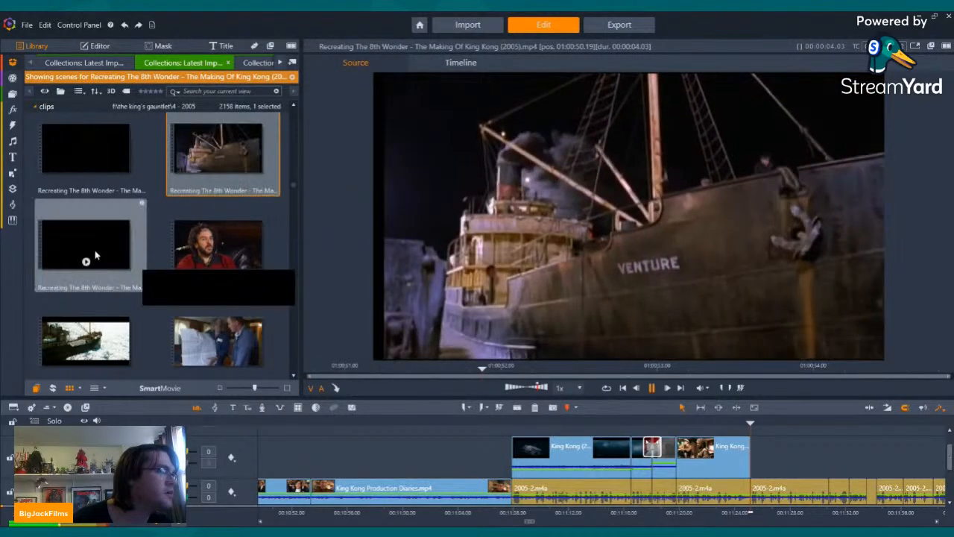
click(87, 260)
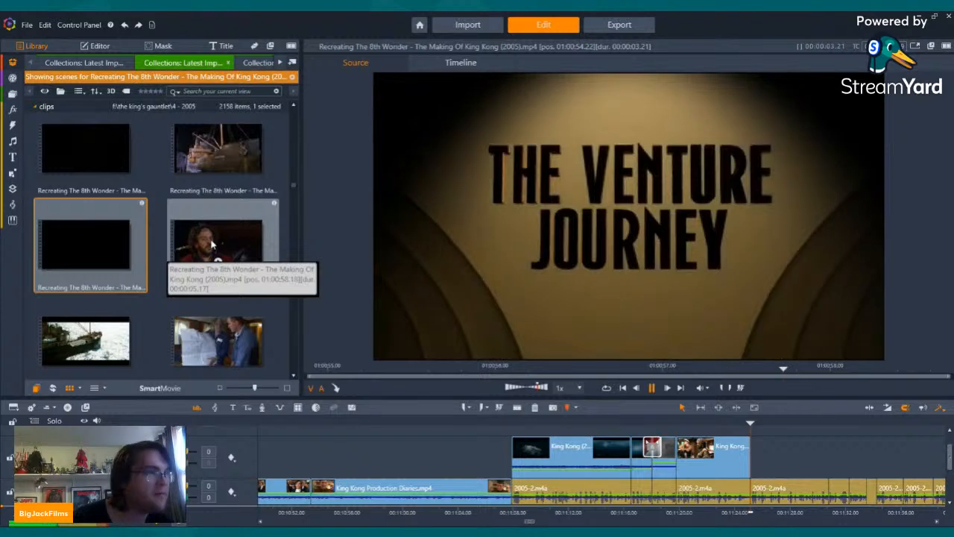
click(216, 257)
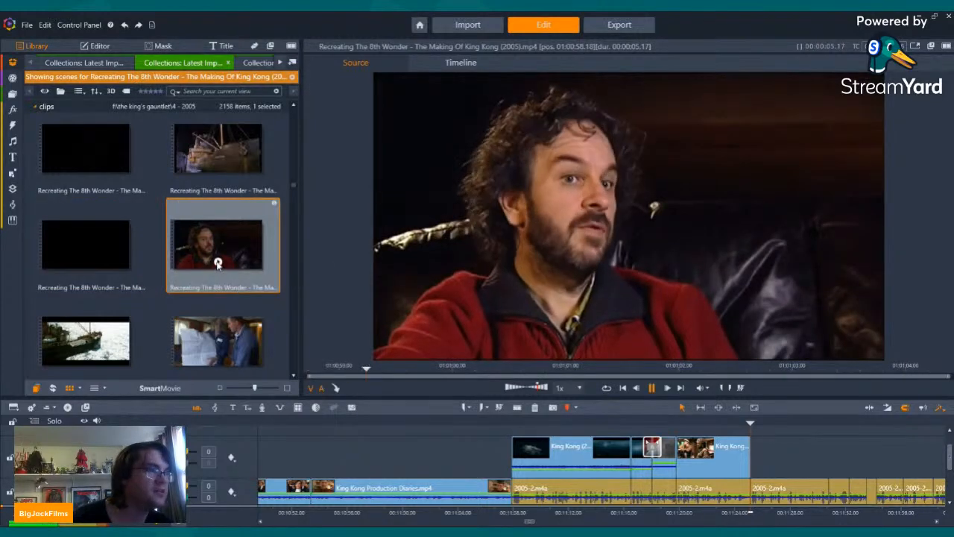
scroll(101, 205, down, 2)
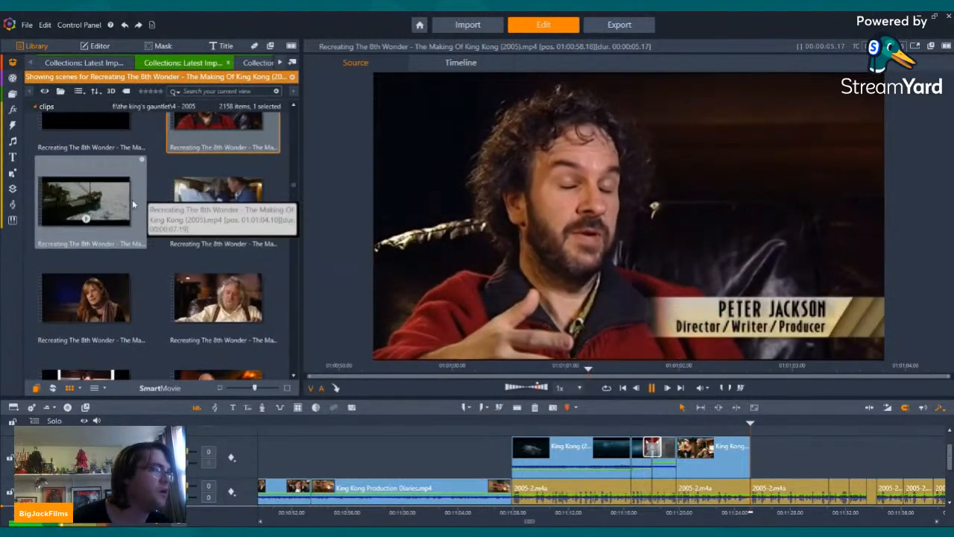
click(217, 220)
key(space)
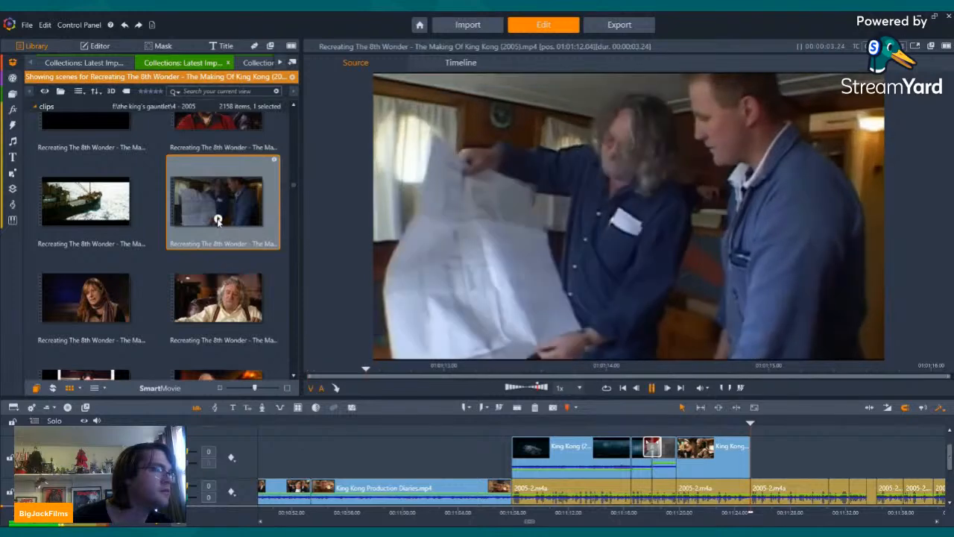
scroll(223, 216, down, 2)
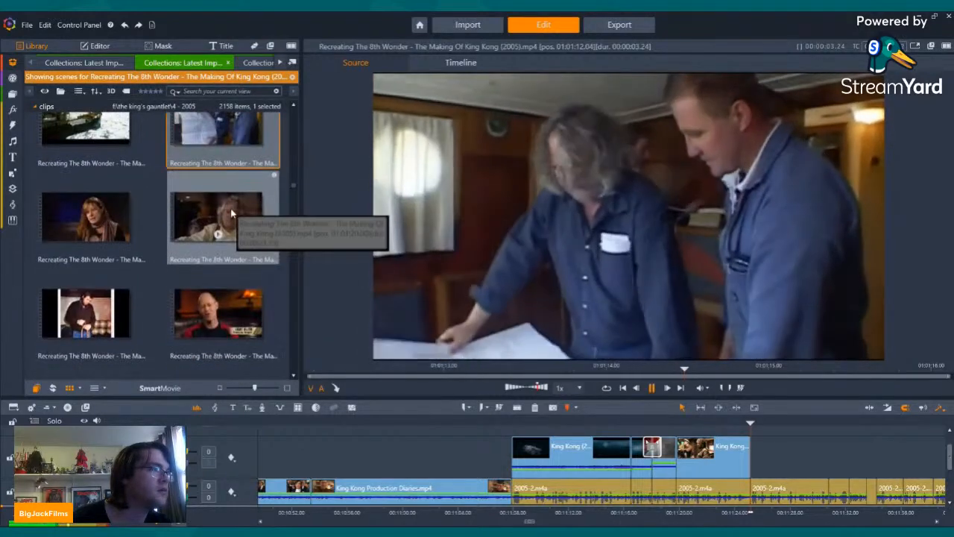
click(222, 223)
Step: Preview the supervising art director interview, the archive rope photo, the production designer interview and the drawing-table meeting scenes
scroll(222, 224, up, 1)
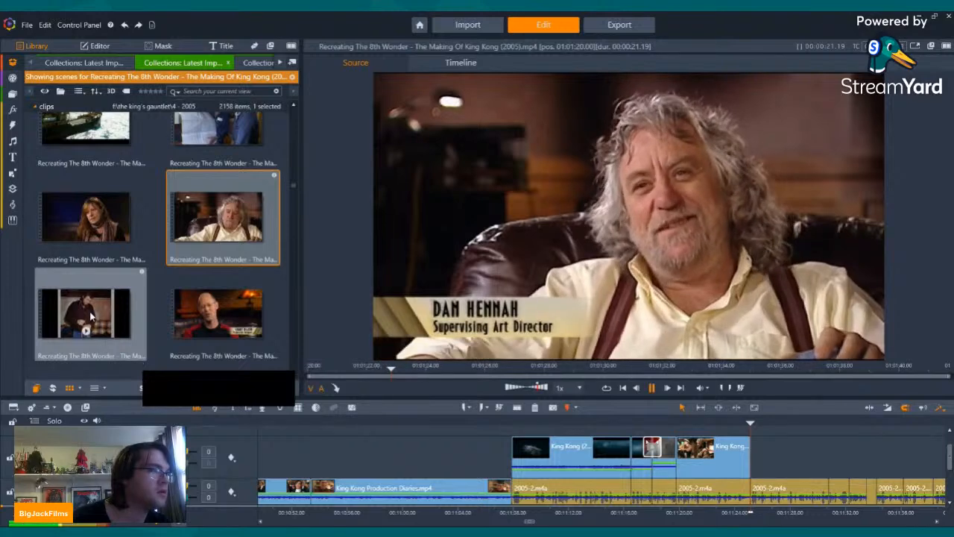
click(67, 339)
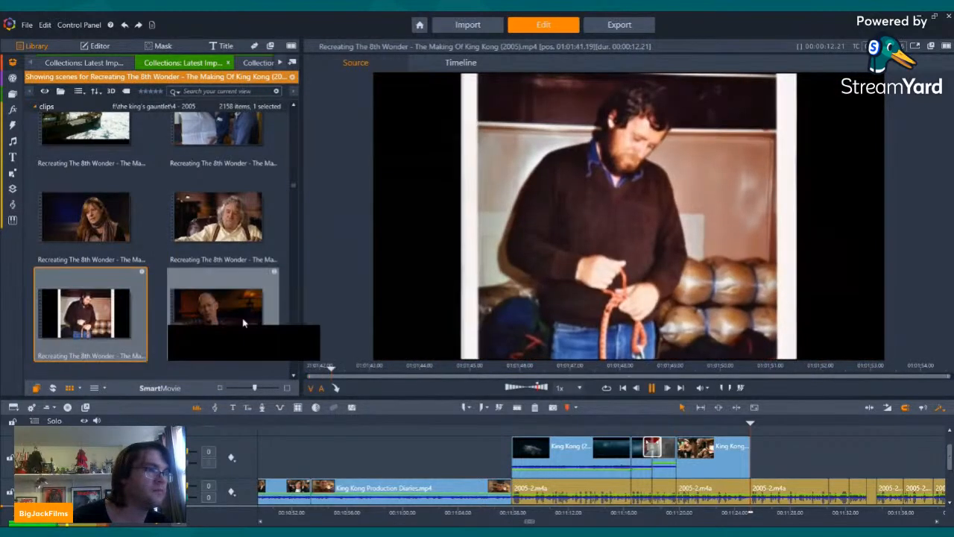
click(708, 367)
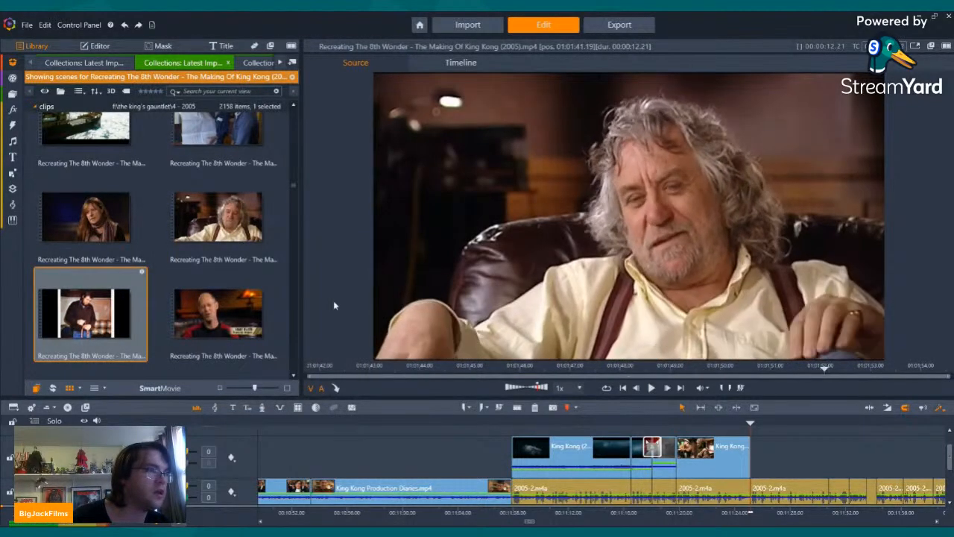
click(224, 332)
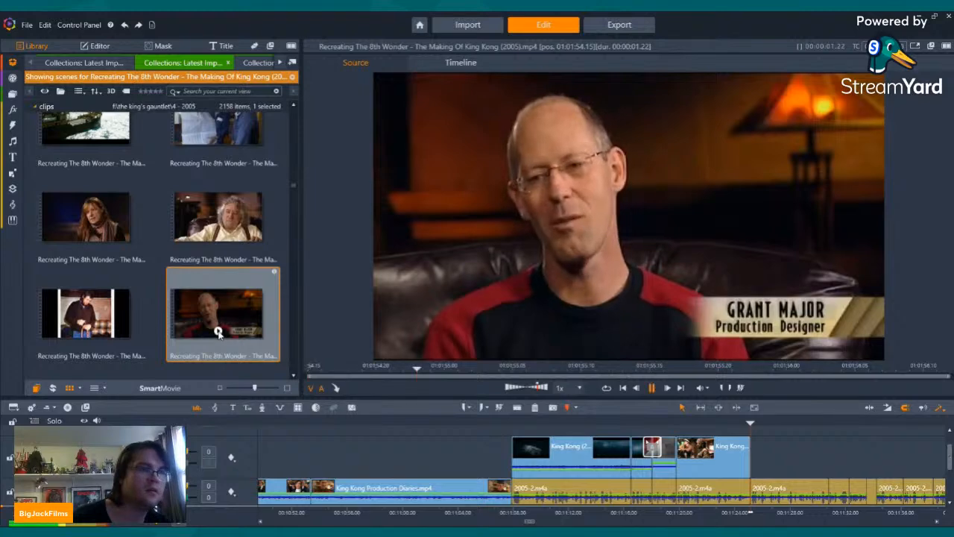
scroll(218, 332, down, 3)
drag(82, 258, 84, 294)
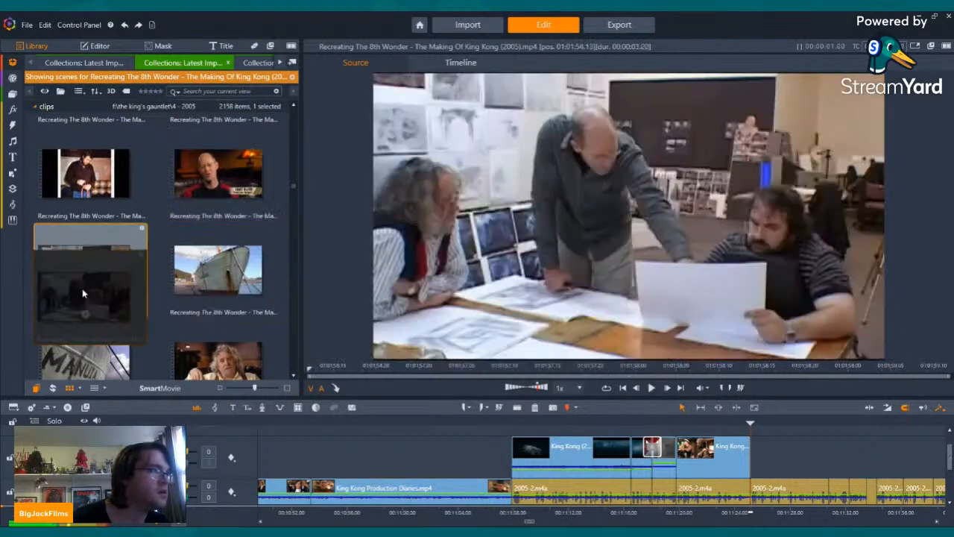
Step: Preview the docked Manuia ship scenes and skim the art director interview after them through to the dockside footage
click(215, 287)
scroll(218, 295, down, 1)
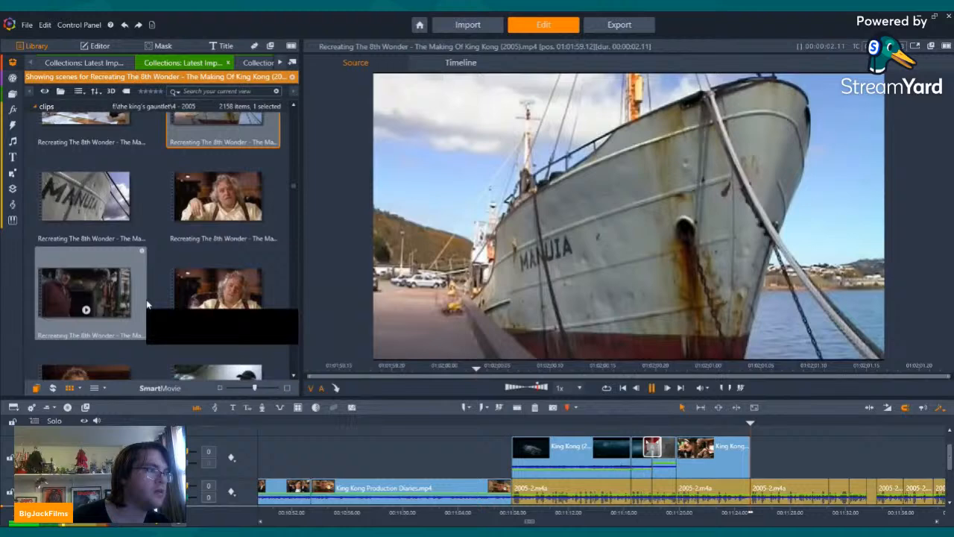
click(84, 208)
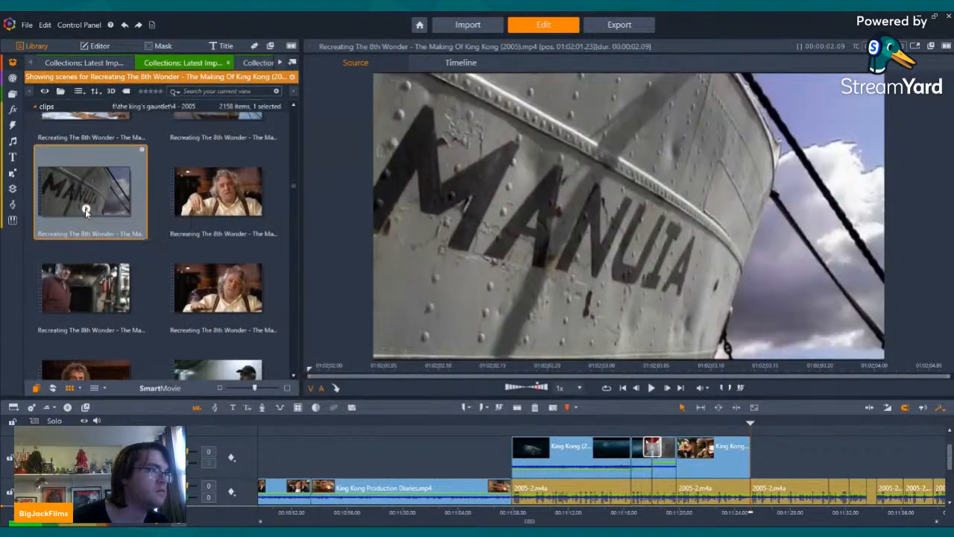
click(219, 208)
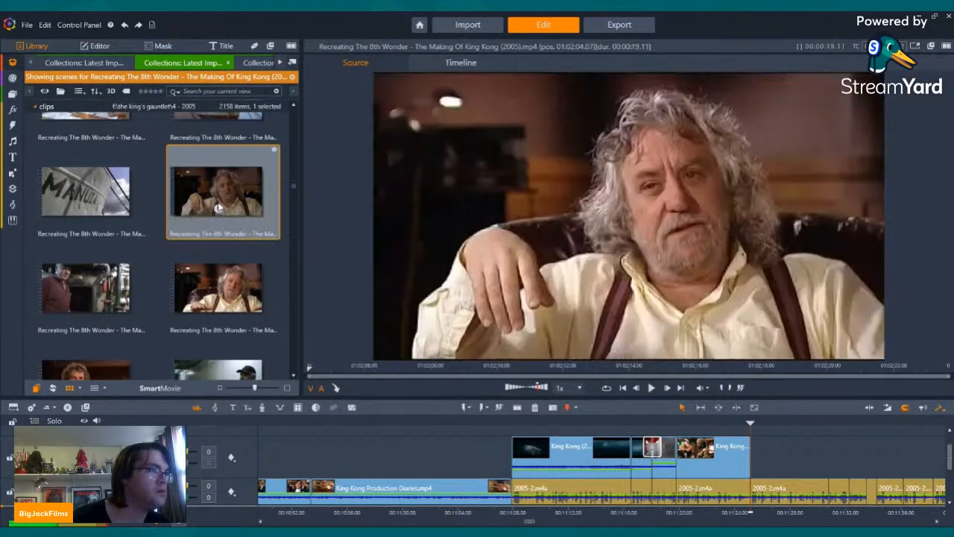
scroll(217, 211, down, 2)
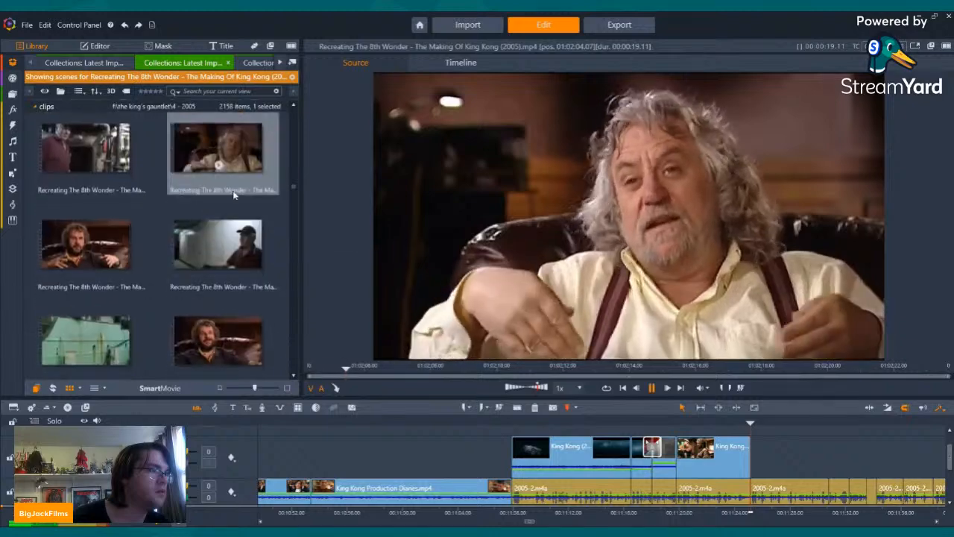
drag(714, 366, 815, 360)
drag(820, 357, 848, 337)
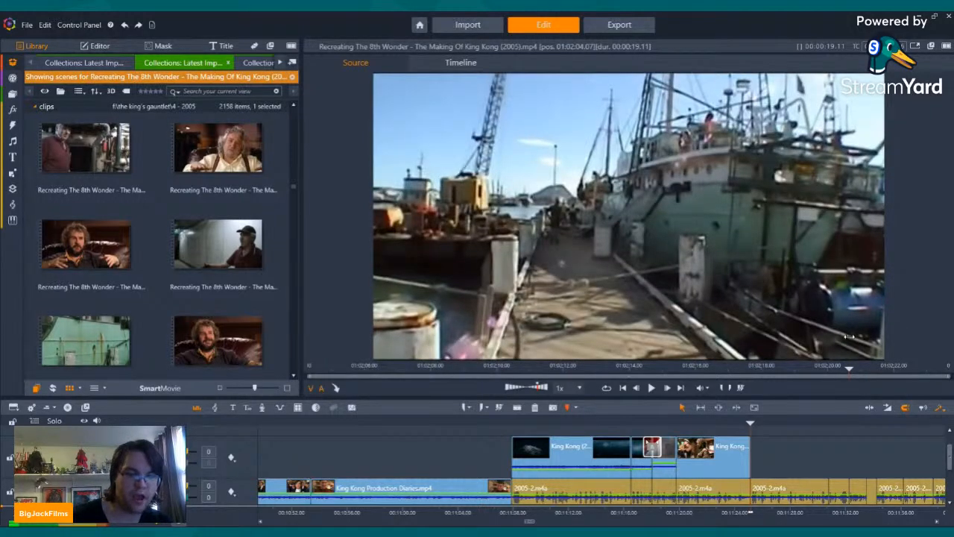
Step: Skim the engine room scene of the making-of documentary through to the bearded director's interview
scroll(117, 240, down, 3)
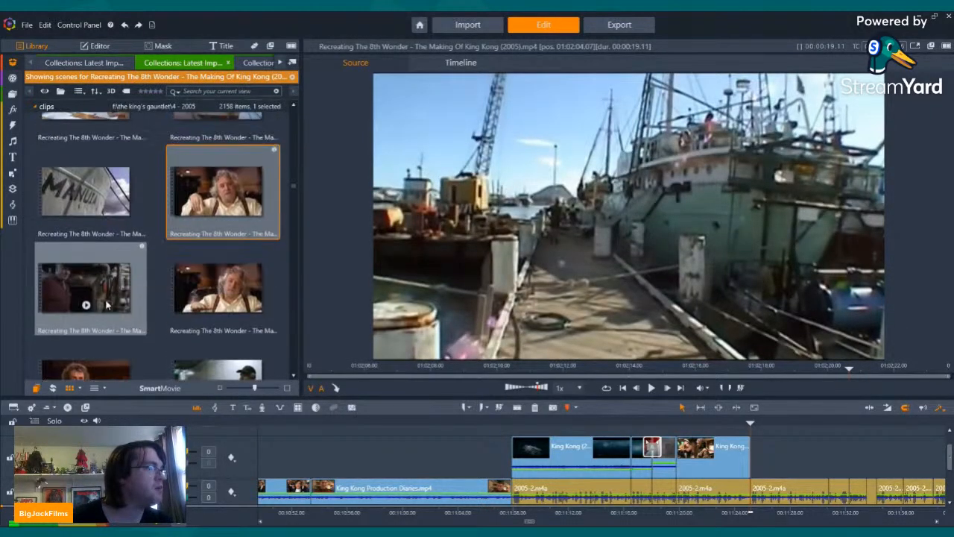
click(85, 304)
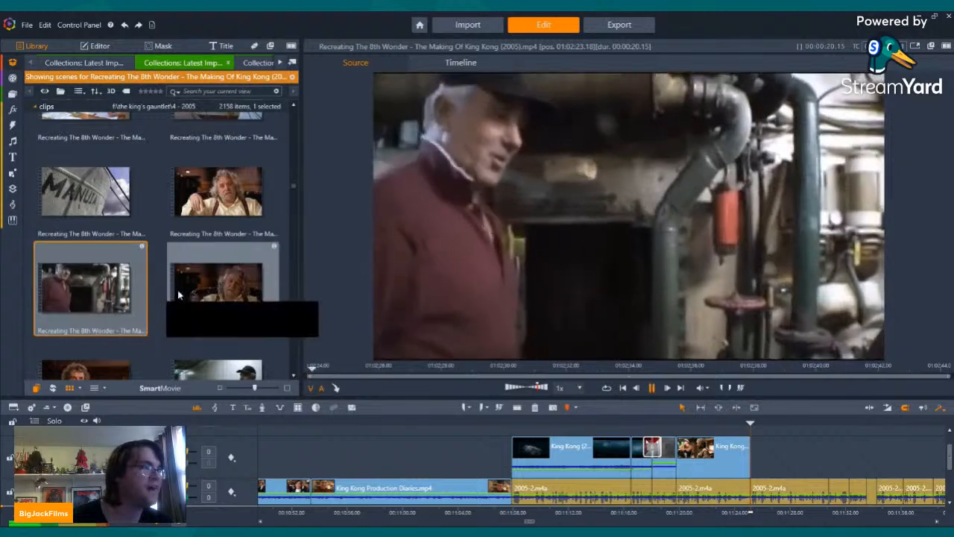
drag(669, 369, 854, 370)
scroll(222, 304, down, 2)
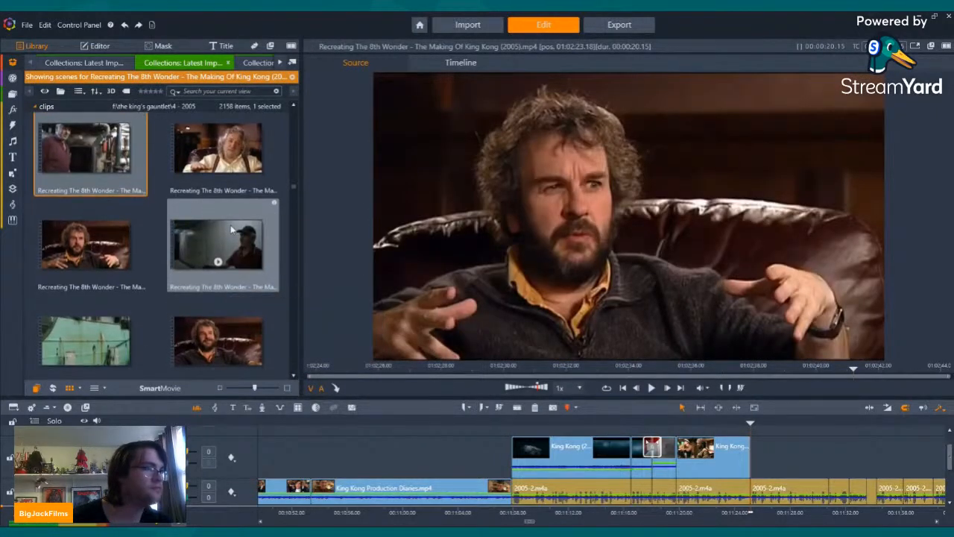
Step: Preview the ship interior, rusty green hull and smiling director interview scenes for usable footage
click(217, 264)
scroll(86, 238, down, 3)
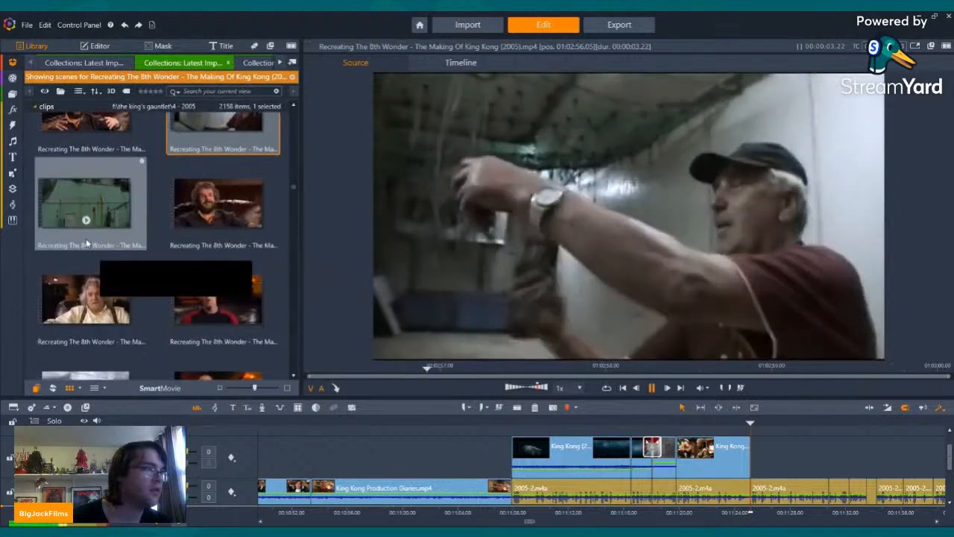
click(82, 205)
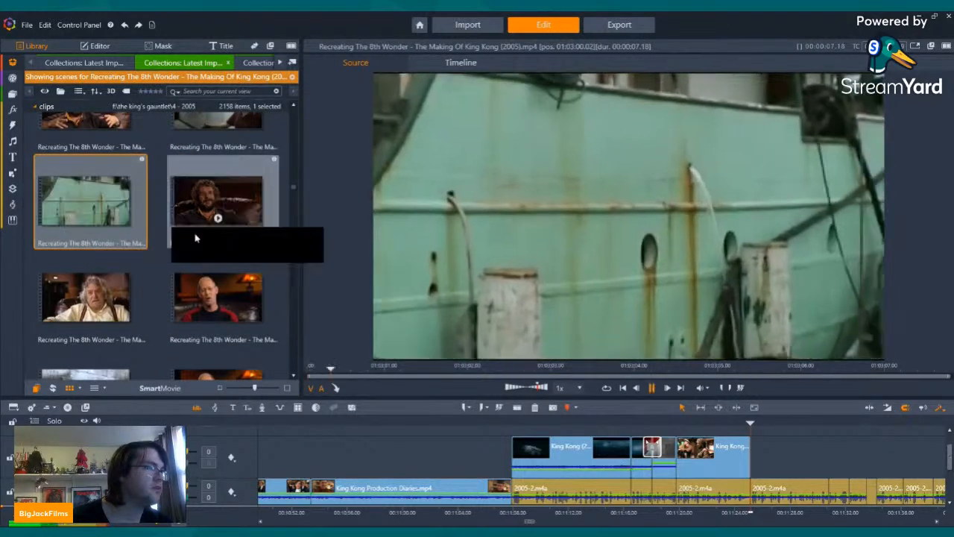
click(218, 200)
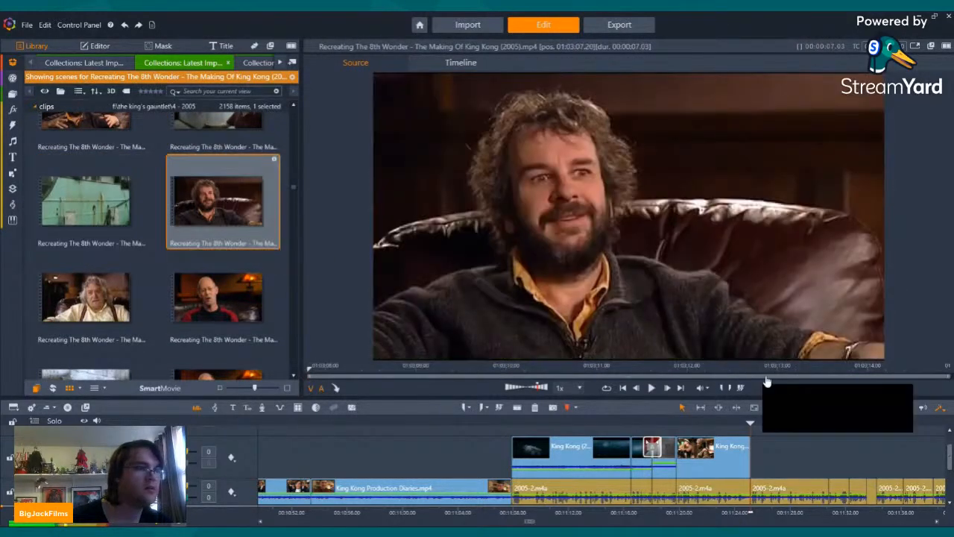
Step: Skim the art director interview scene after the green hull shots and place it on the 2005-2.m4a track where the King Kong clips end
click(82, 296)
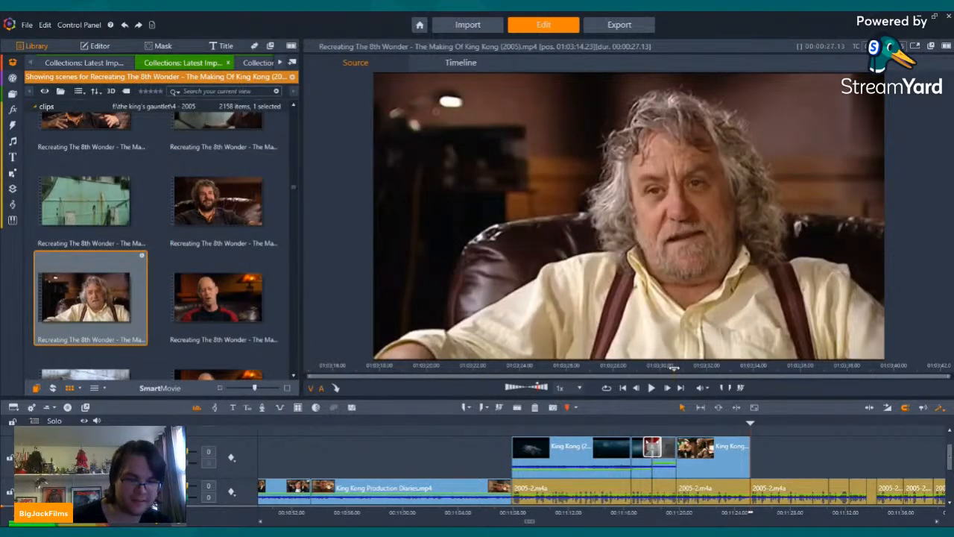
click(674, 368)
drag(636, 368, 513, 368)
mouse_move(89, 286)
mouse_down()
mouse_move(784, 393)
mouse_move(780, 490)
mouse_move(756, 497)
mouse_up()
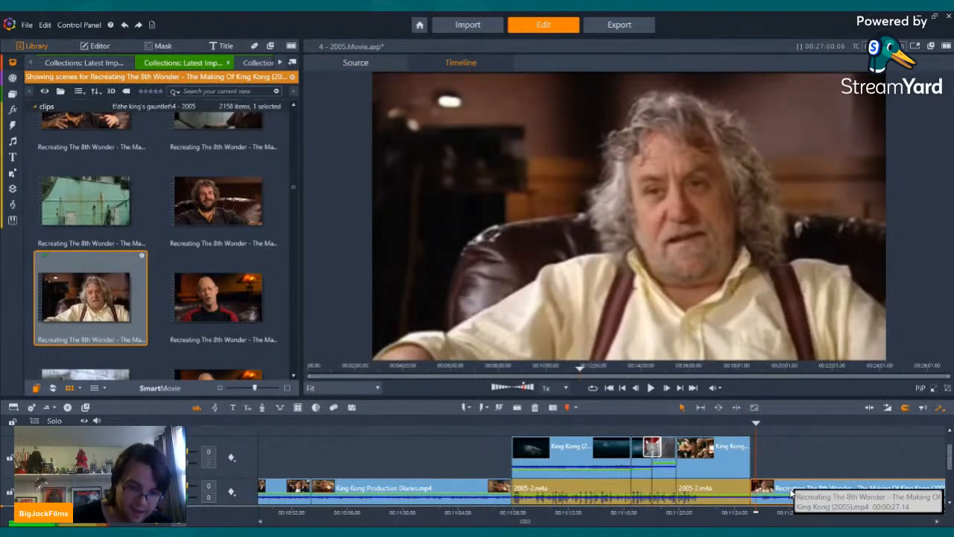
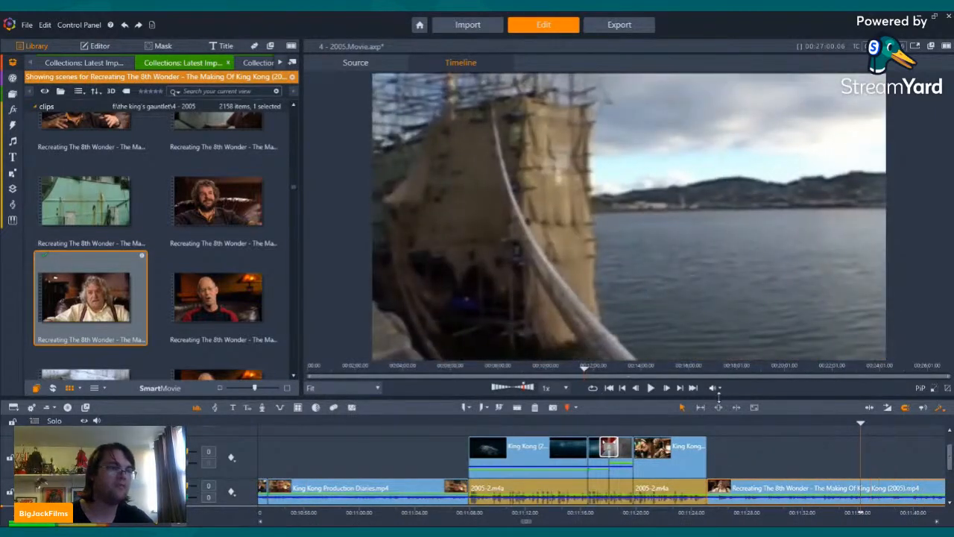
Step: Play the making-of clip to the Venture ship sketches, split it there and delete the portion before them
click(650, 389)
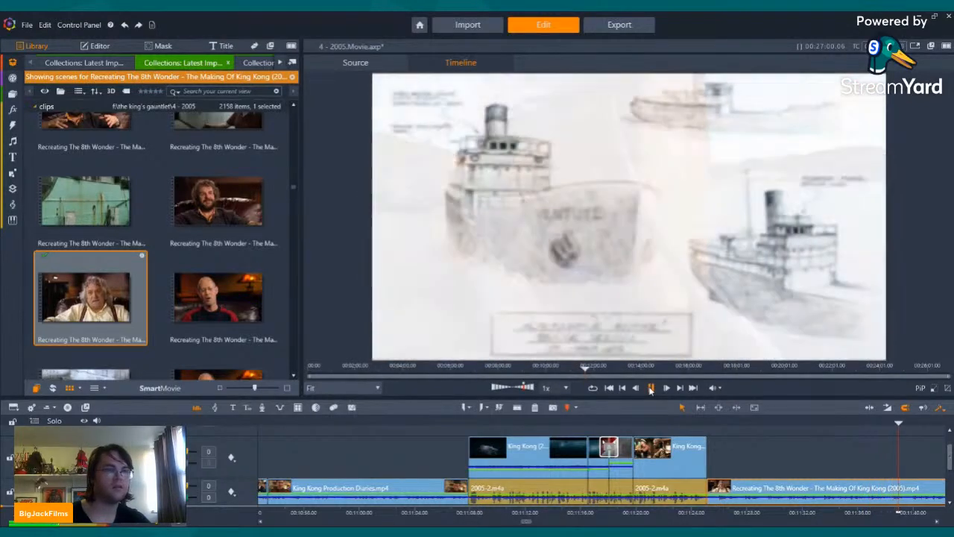
click(651, 388)
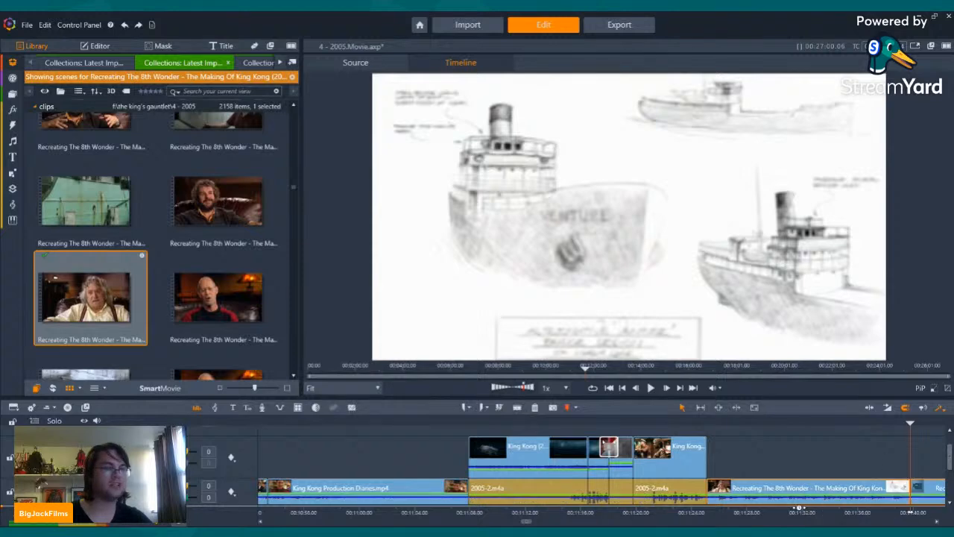
click(794, 494)
click(534, 408)
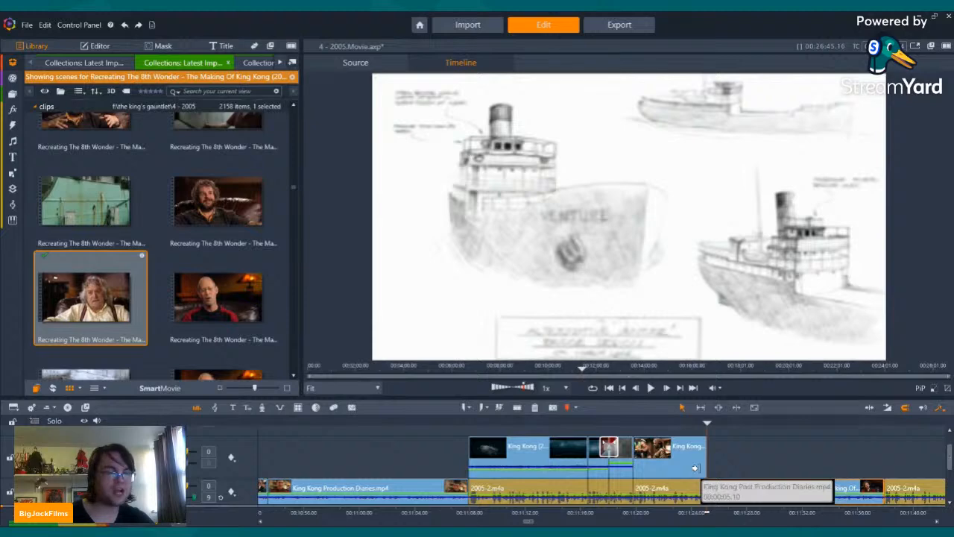
Step: Extend the green-screen clip on the upper track over the start of the Venture sketches with a crossfade, and play back the section
drag(695, 467, 714, 469)
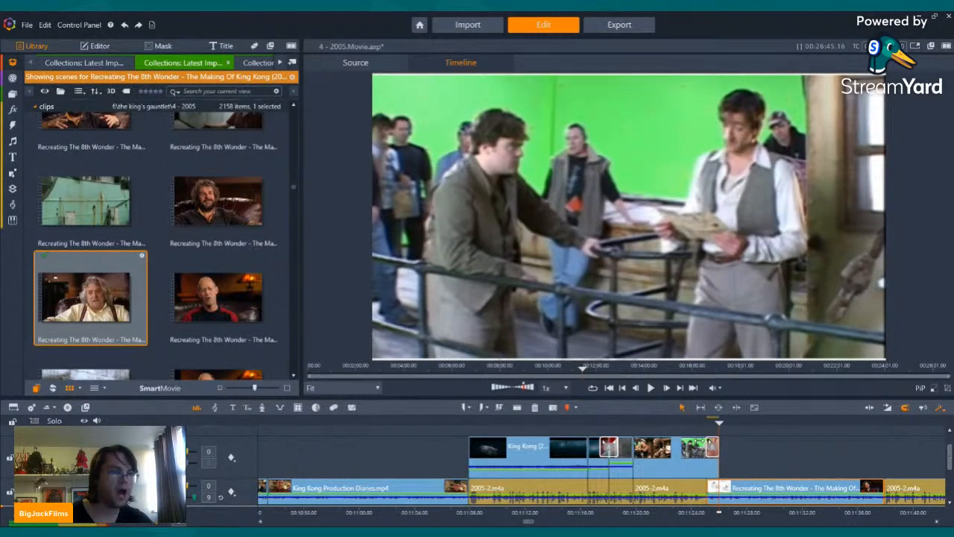
key(Left)
key(Left)
key(Left)
key(Left)
key(Left)
key(Left)
key(Left)
key(Left)
key(Left)
key(Left)
key(Left)
key(Left)
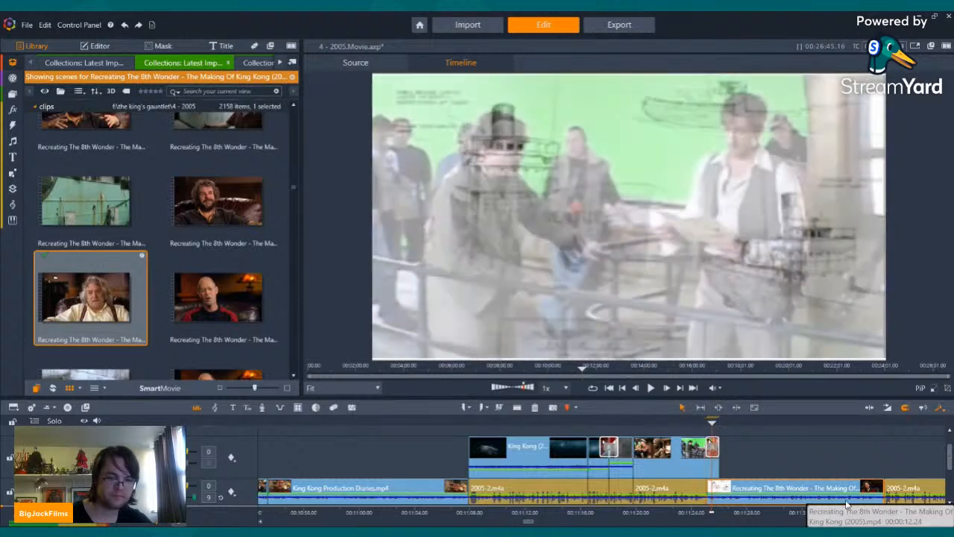
key(Left)
key(Left)
key(Left)
key(Left)
key(Left)
key(Left)
key(Left)
key(Left)
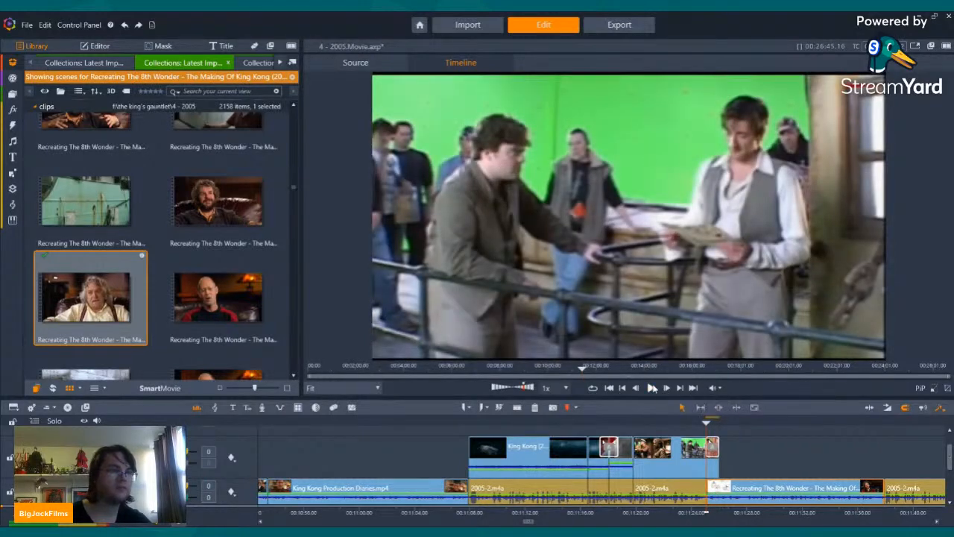
click(652, 388)
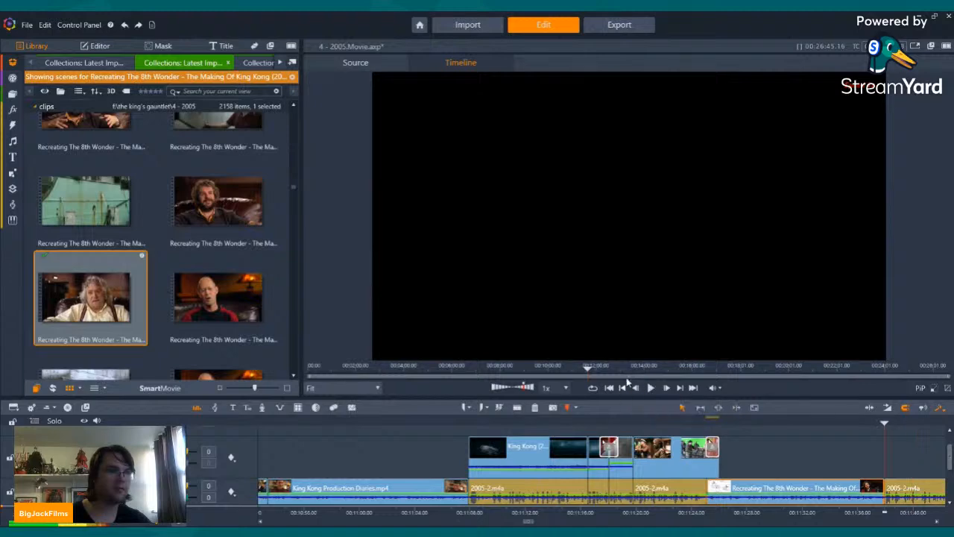
Step: Place the night-time Venture ship scene on the upper track where the making-of interview ends, keeping only its video stream
scroll(214, 194, down, 5)
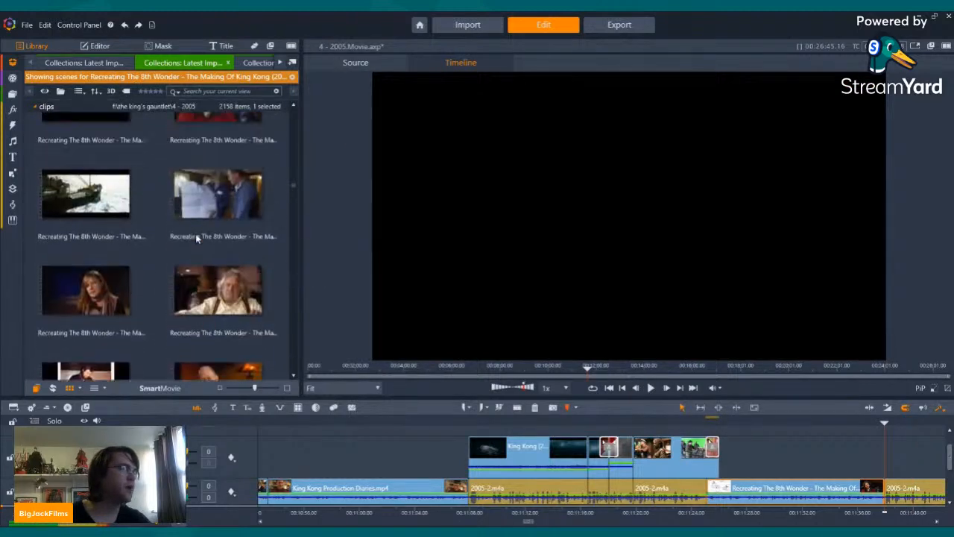
scroll(196, 237, up, 3)
click(209, 246)
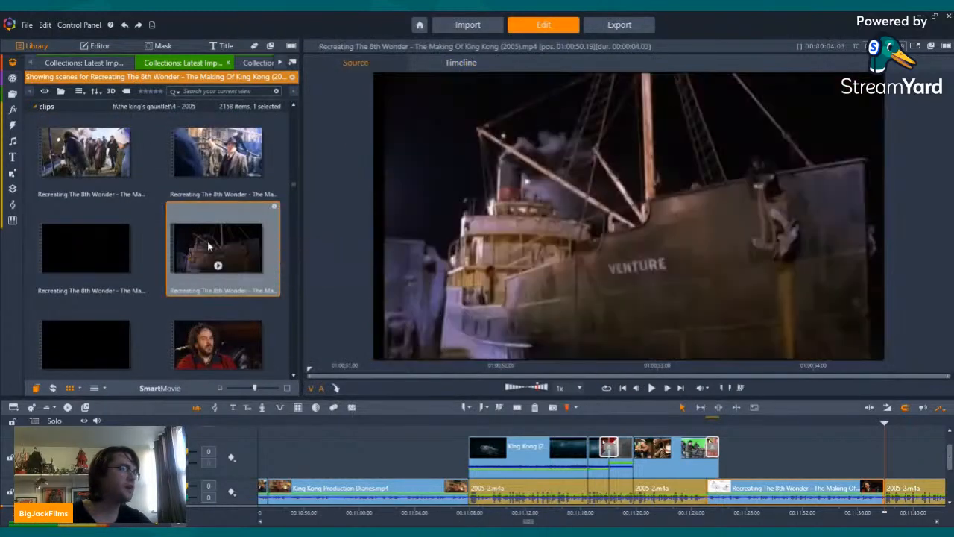
drag(204, 248, 895, 464)
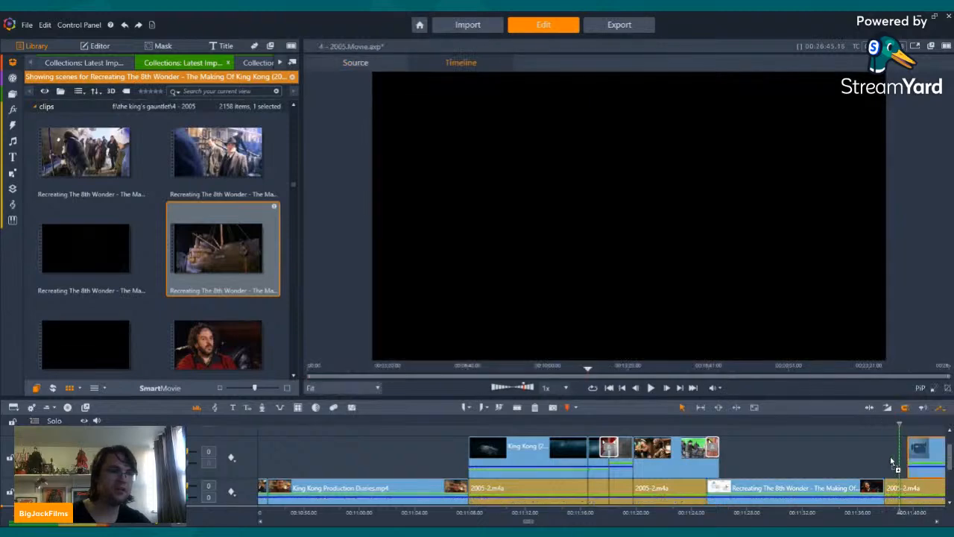
right_click(908, 464)
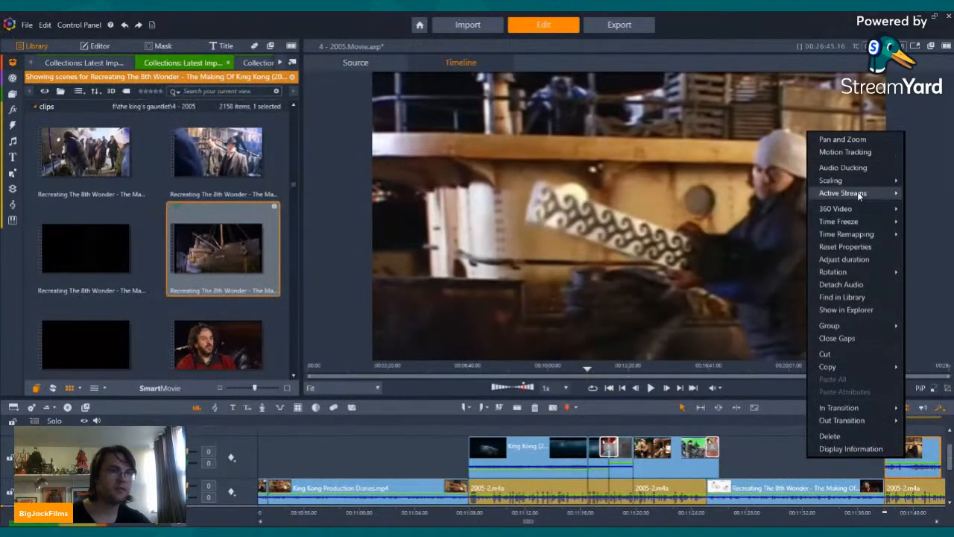
click(922, 205)
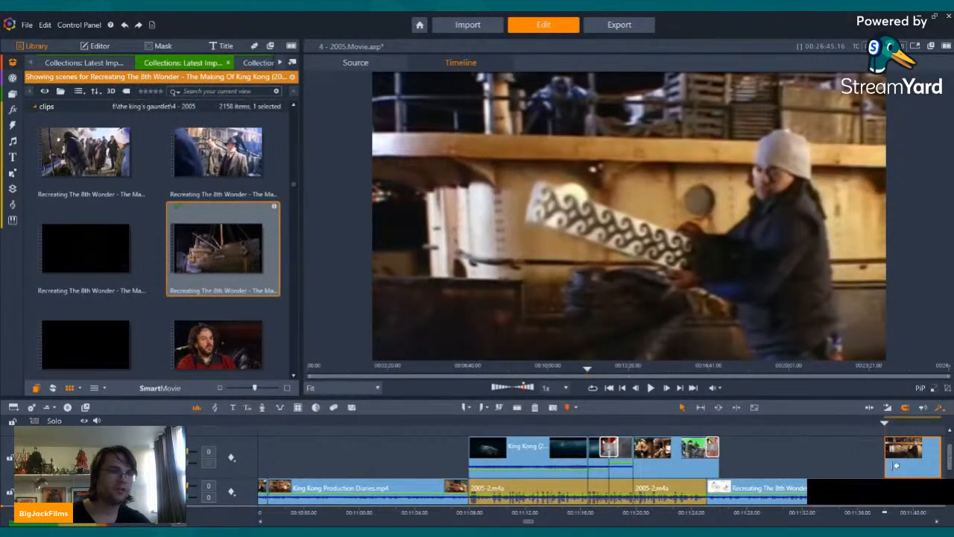
drag(894, 465, 898, 465)
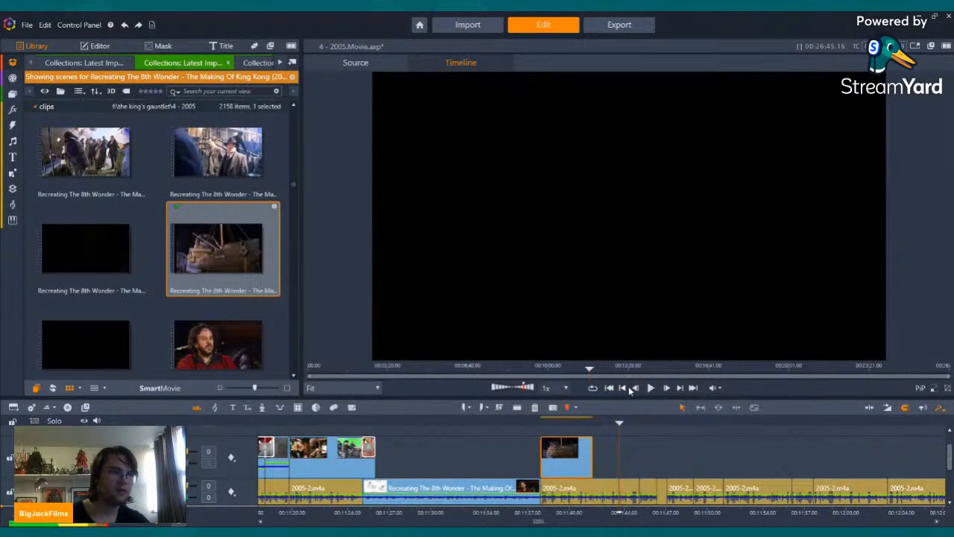
Step: Play the night-time Venture clip, split it during the finished film shot and delete the remainder
click(628, 388)
click(650, 387)
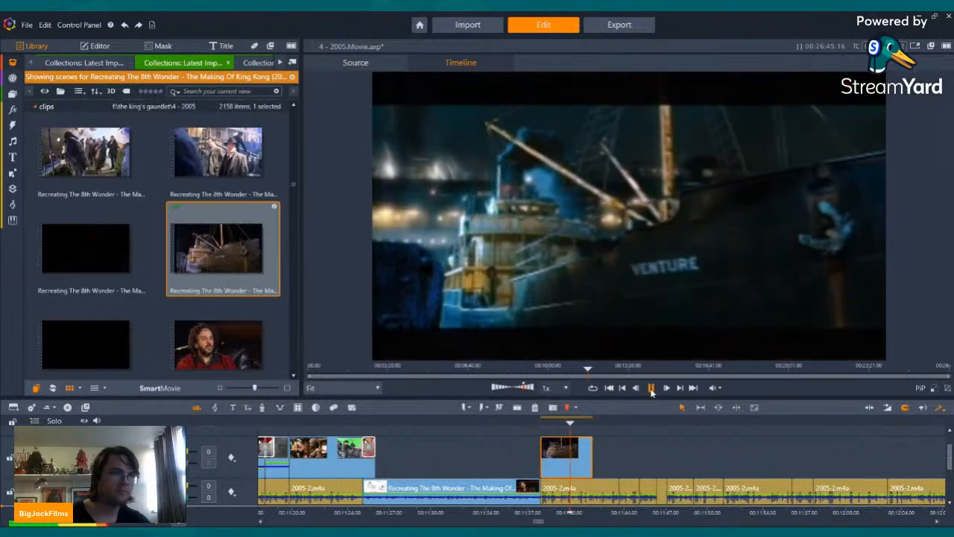
click(650, 388)
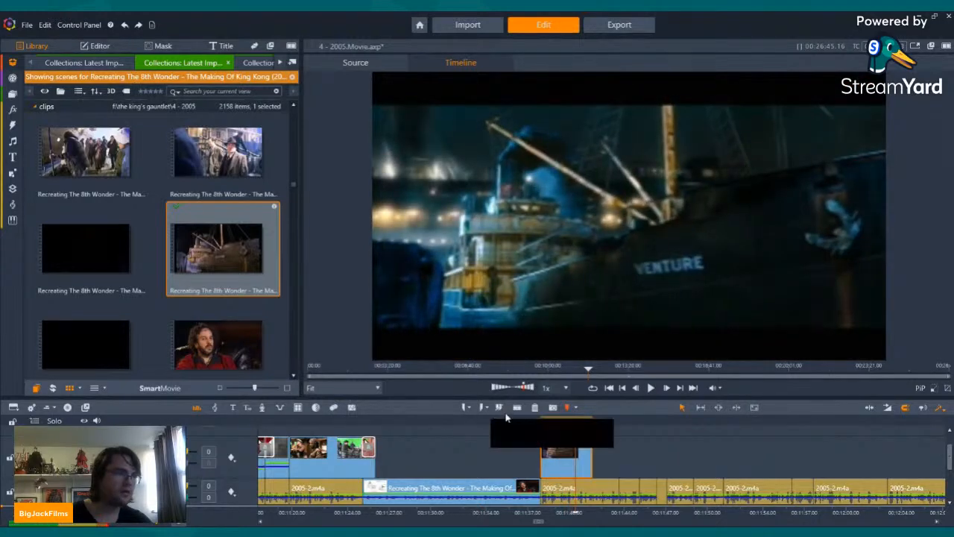
right_click(583, 473)
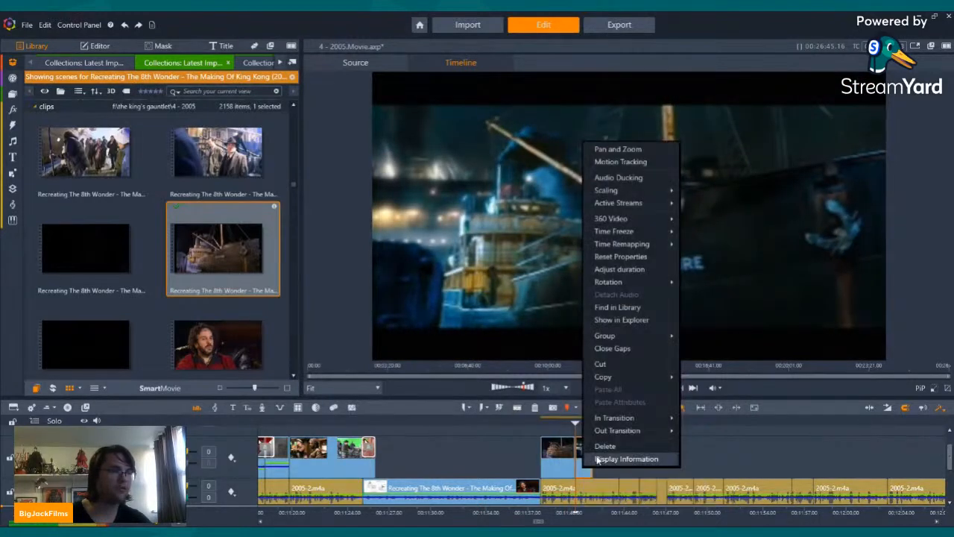
click(593, 446)
Step: Browse the making-of scenes past the dockyard, blue-screen and cabin footage to the steamship at sea, and preview that scene
scroll(99, 301, down, 3)
scroll(165, 252, down, 10)
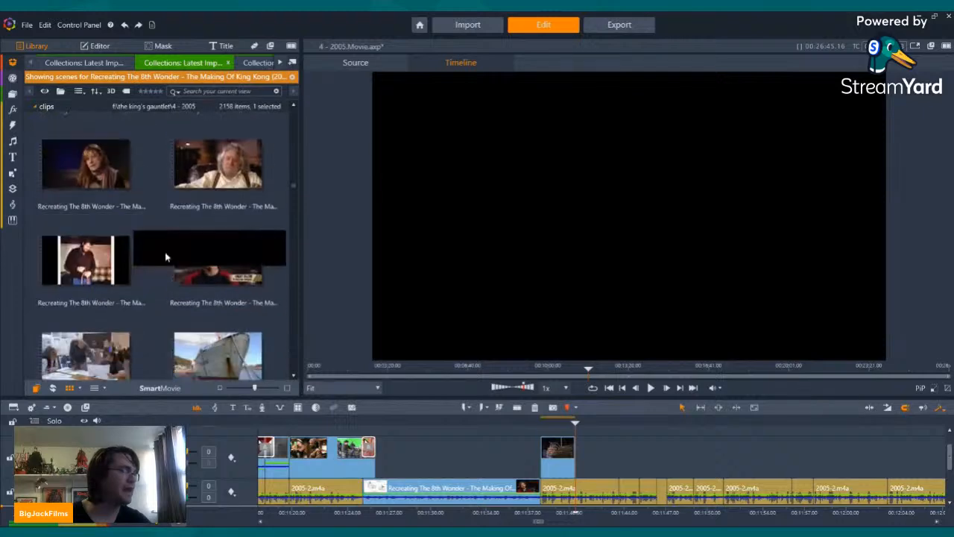
scroll(163, 257, down, 10)
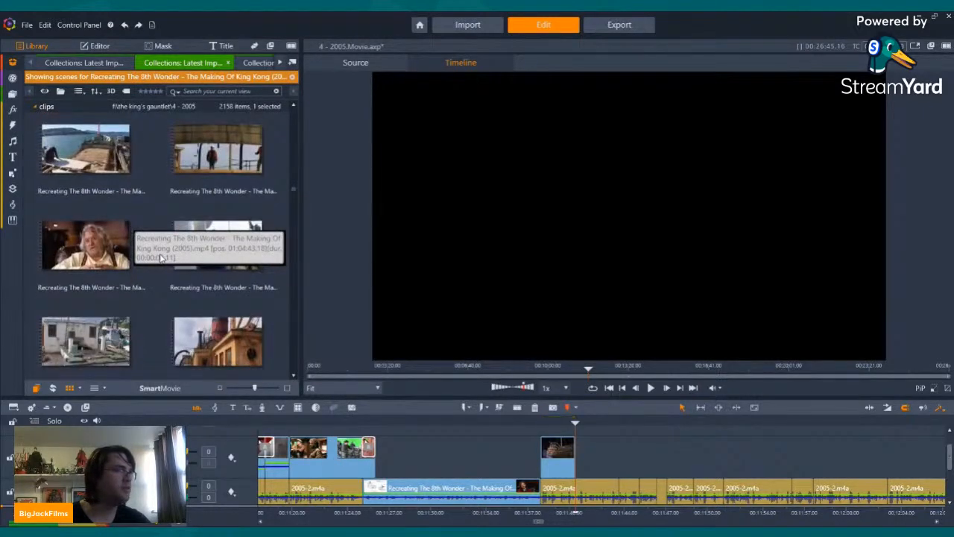
scroll(163, 255, down, 10)
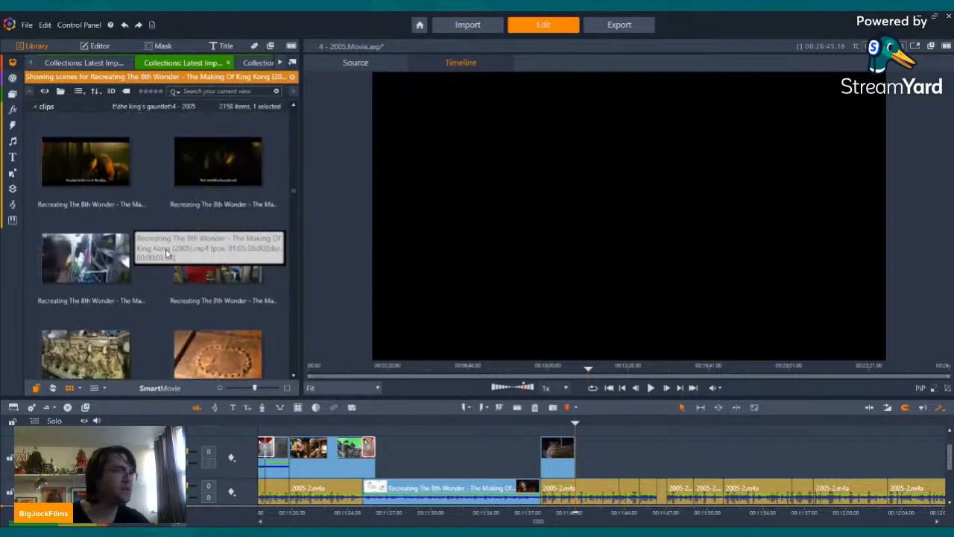
scroll(166, 250, down, 3)
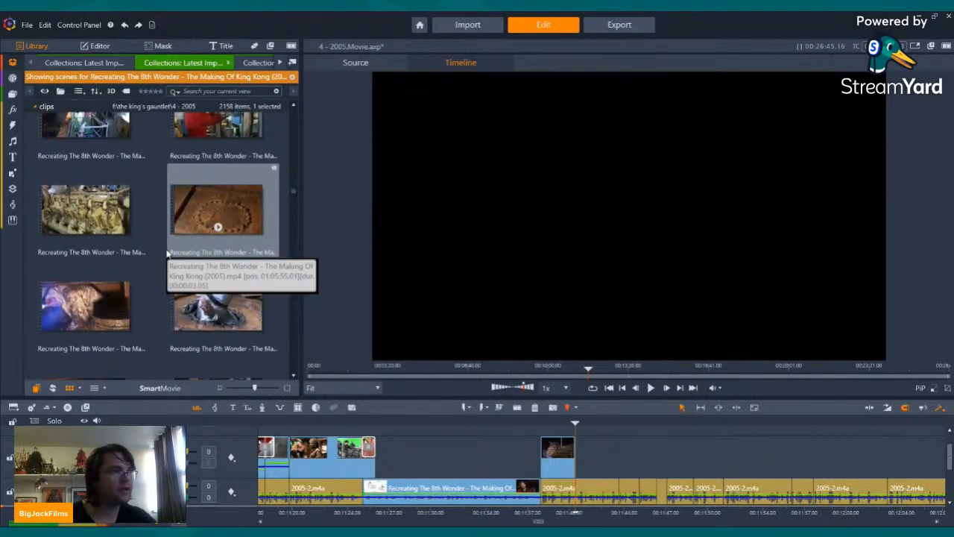
scroll(167, 254, down, 10)
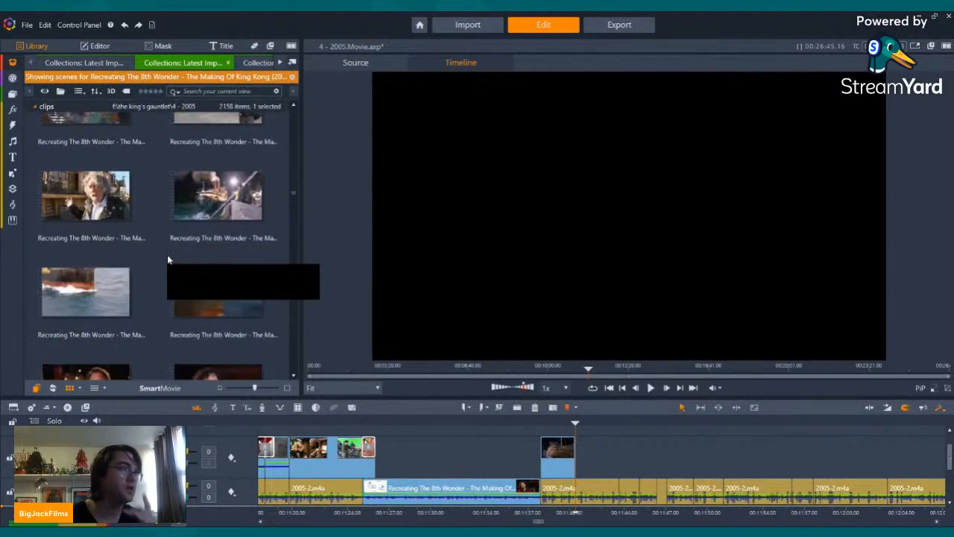
scroll(169, 259, down, 10)
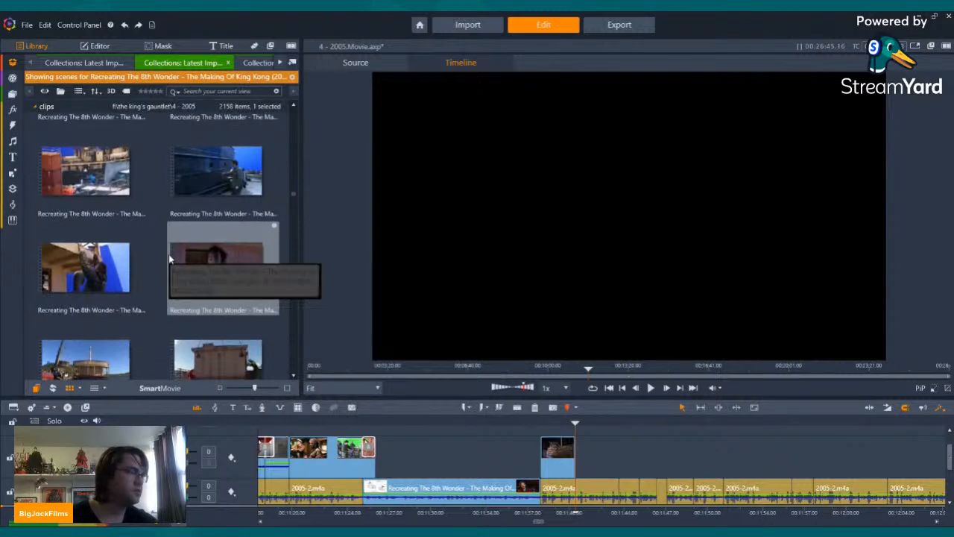
scroll(168, 259, down, 10)
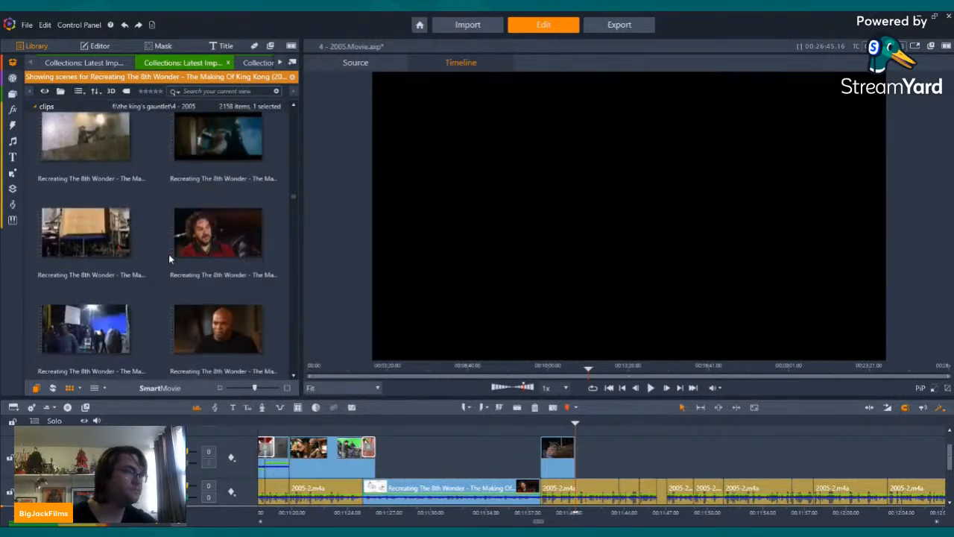
scroll(169, 258, down, 10)
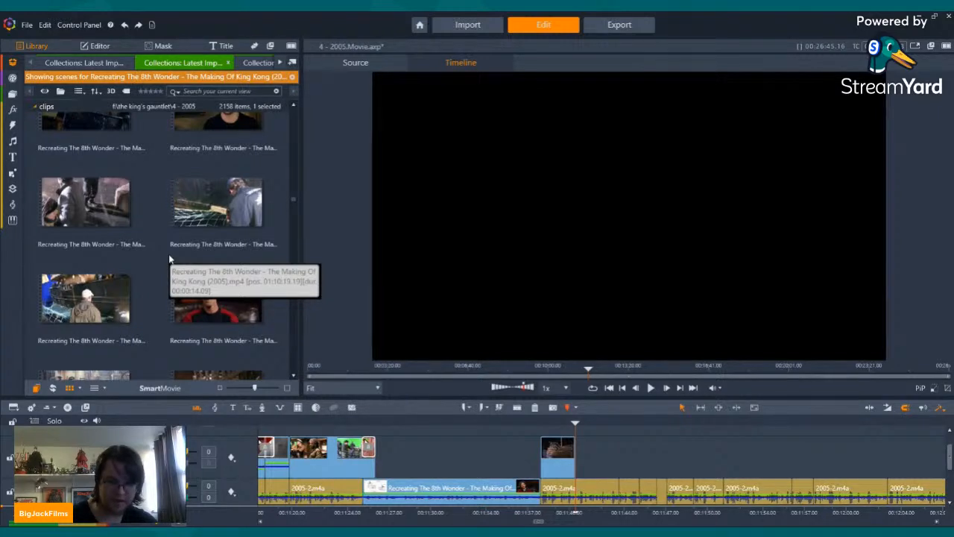
scroll(169, 259, down, 10)
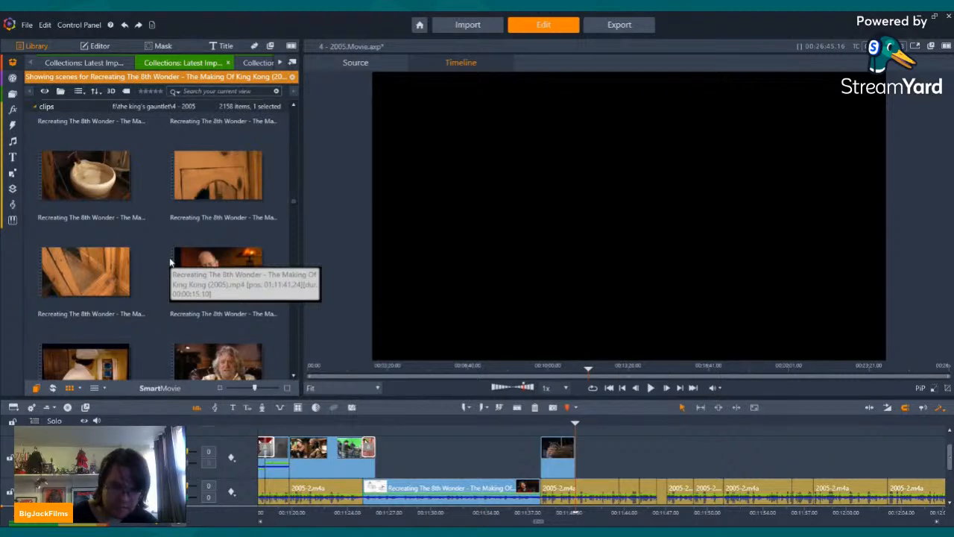
scroll(170, 261, down, 10)
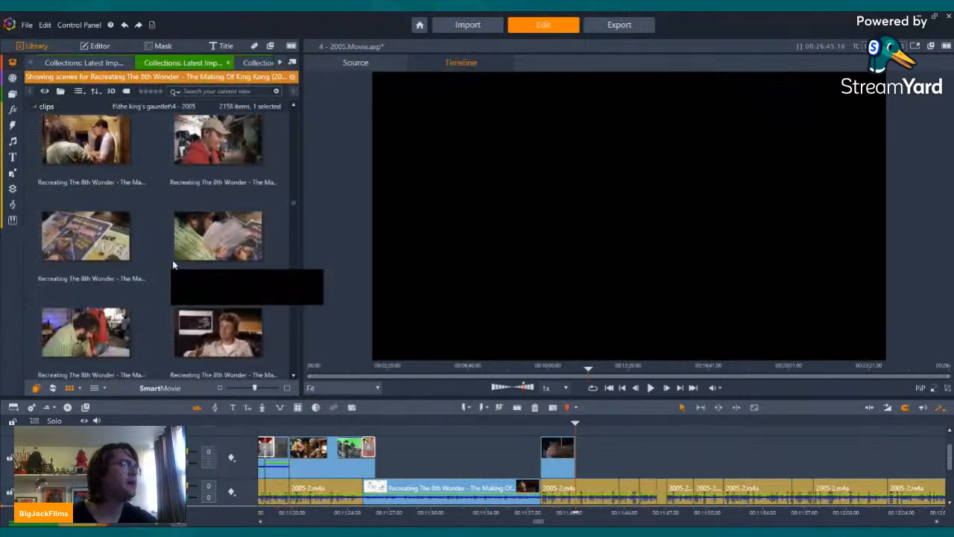
scroll(172, 264, down, 10)
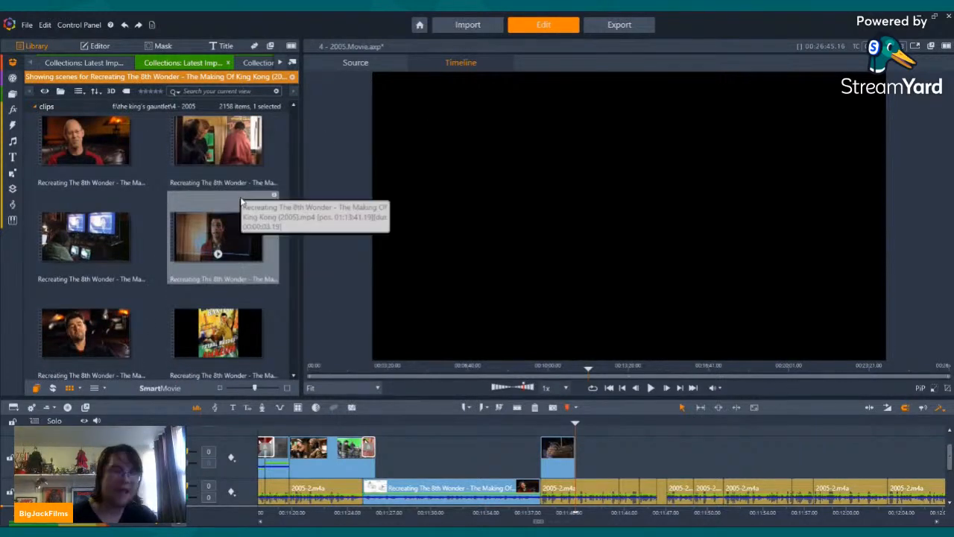
scroll(240, 199, down, 10)
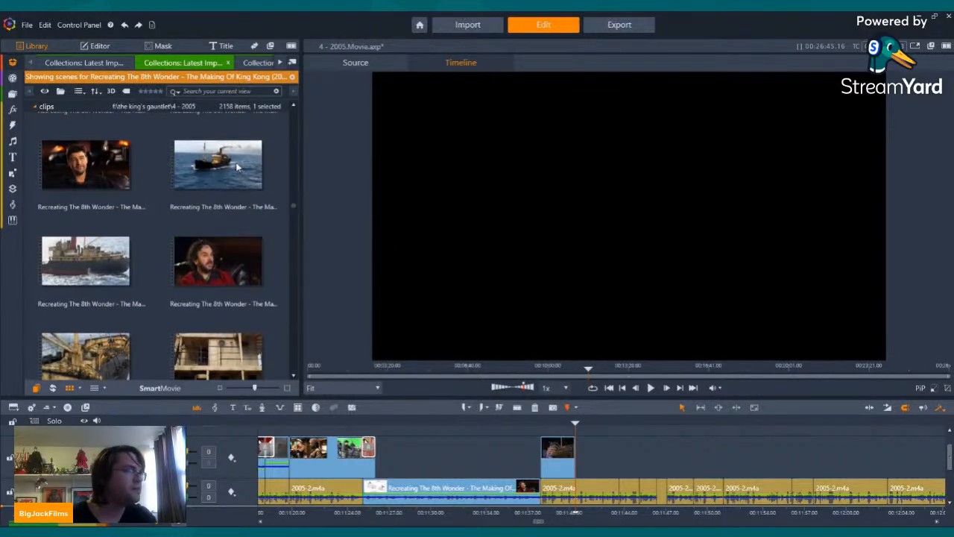
click(229, 167)
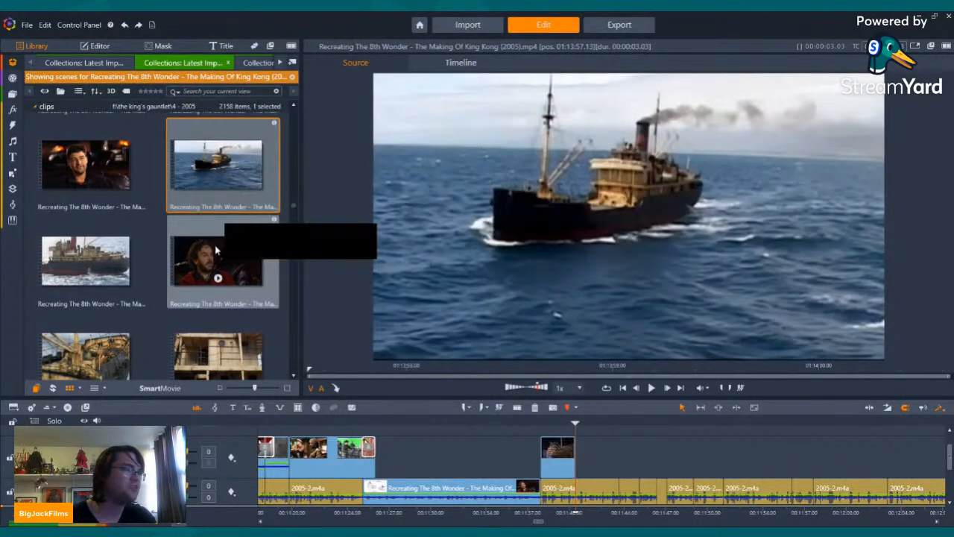
Step: Browse the following making-of scenes from the ship model building through to the black-and-white ship animatics for usable footage
scroll(216, 249, down, 3)
scroll(215, 250, down, 4)
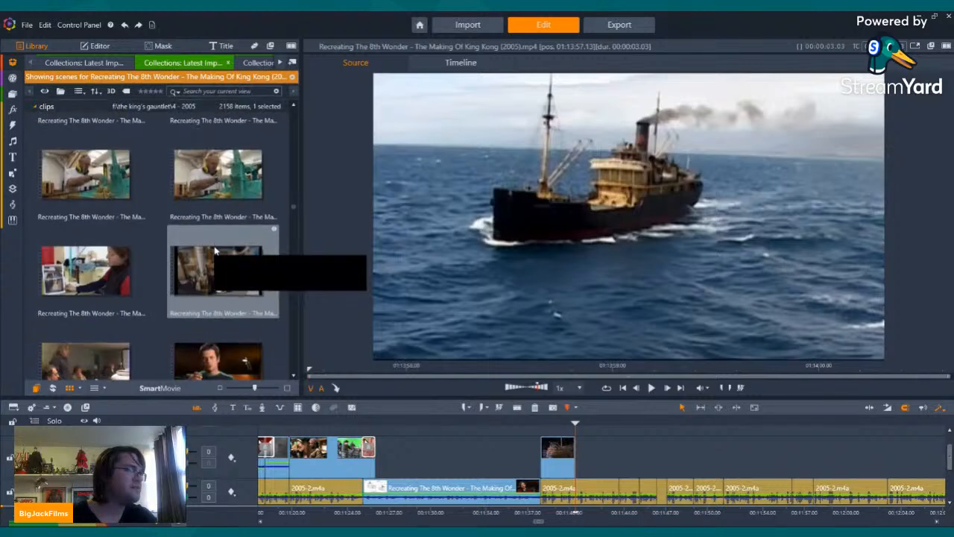
scroll(216, 261, down, 10)
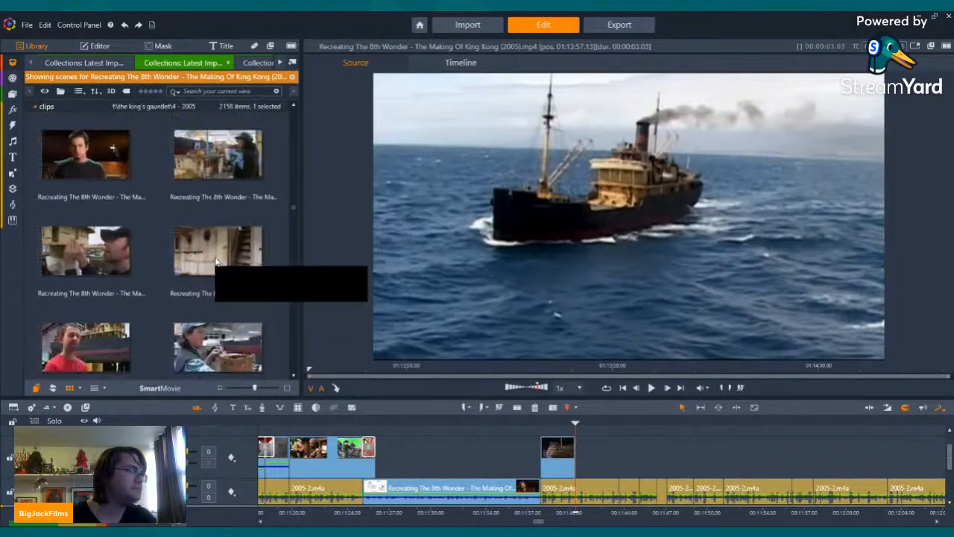
scroll(208, 264, down, 10)
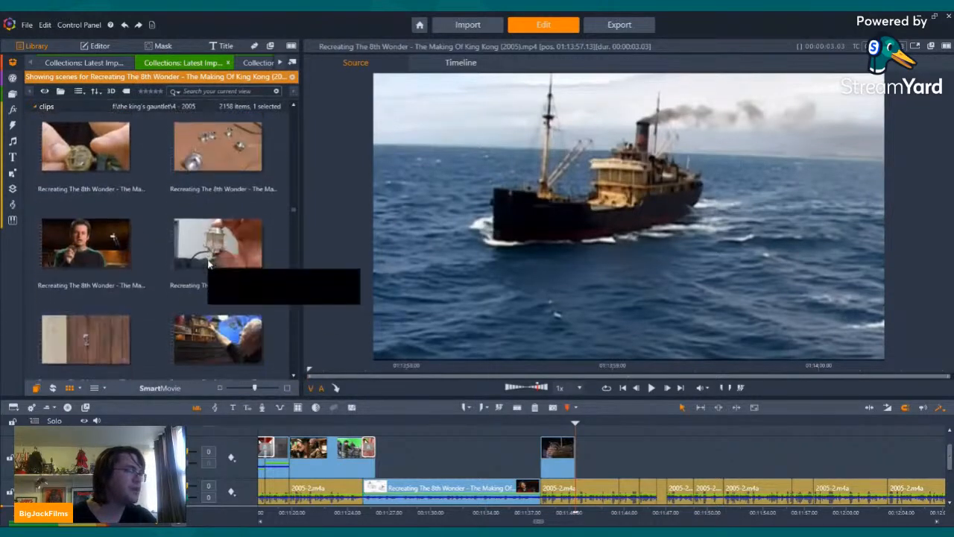
scroll(209, 264, down, 10)
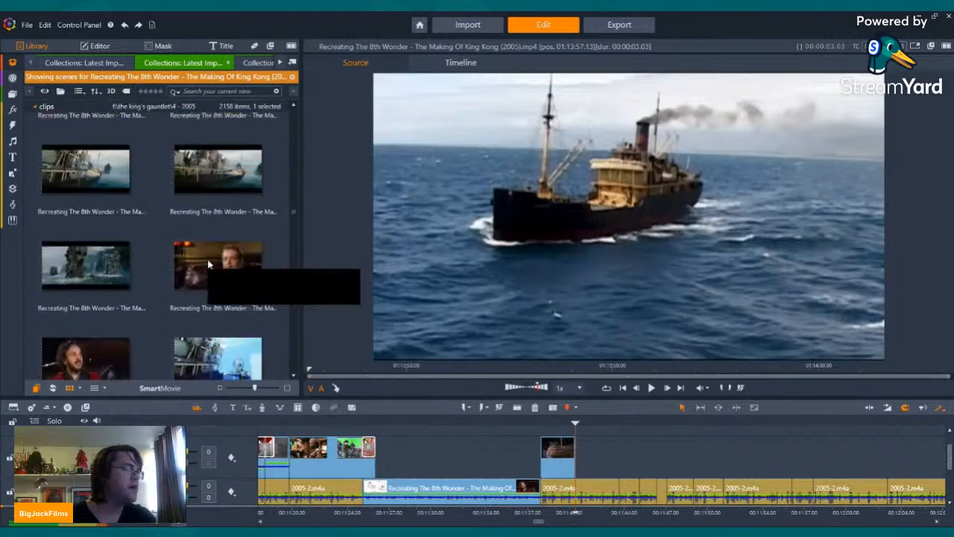
scroll(209, 264, down, 10)
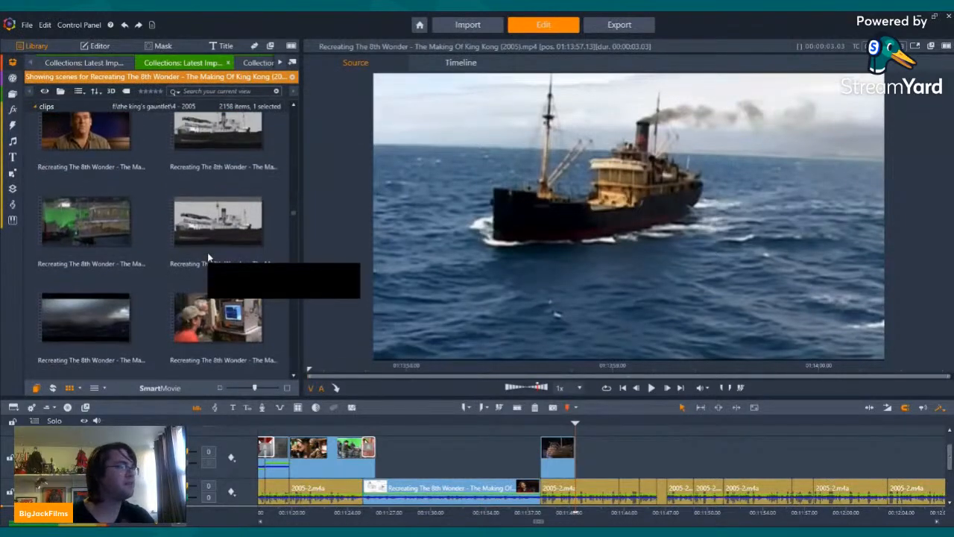
scroll(209, 257, down, 10)
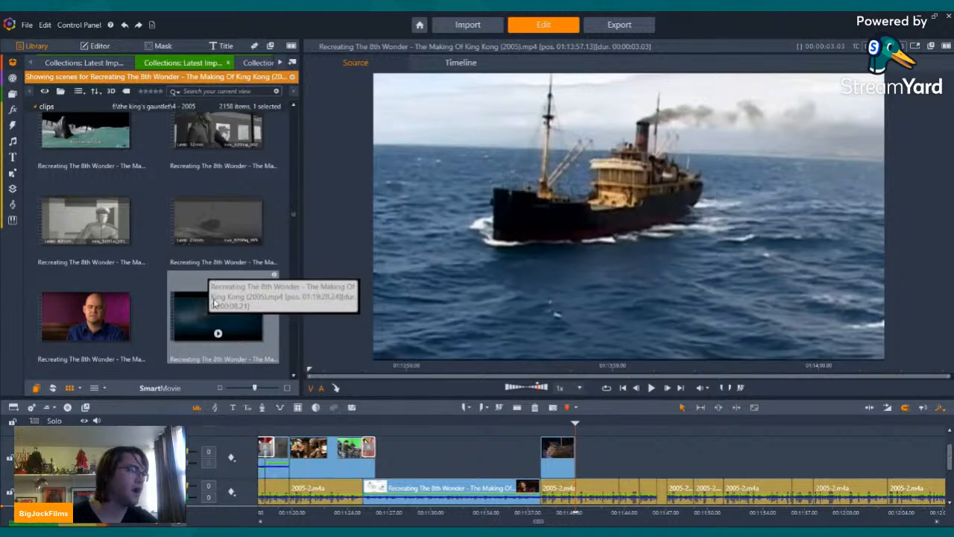
Step: Browse the making-of scenes past the ship animatics, preview the stormy-sea Venture scene, and check the longboat scenes that follow
scroll(213, 298, down, 6)
scroll(225, 271, down, 6)
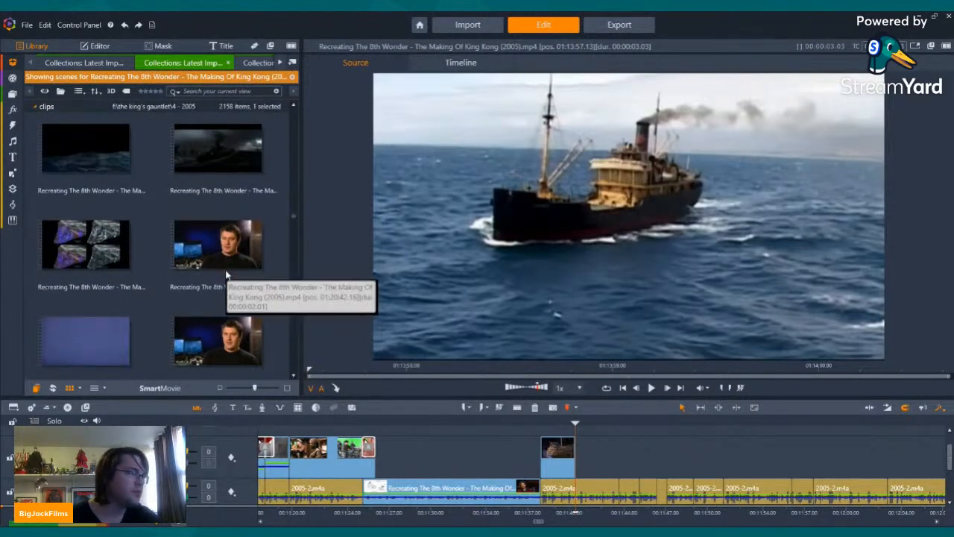
click(217, 170)
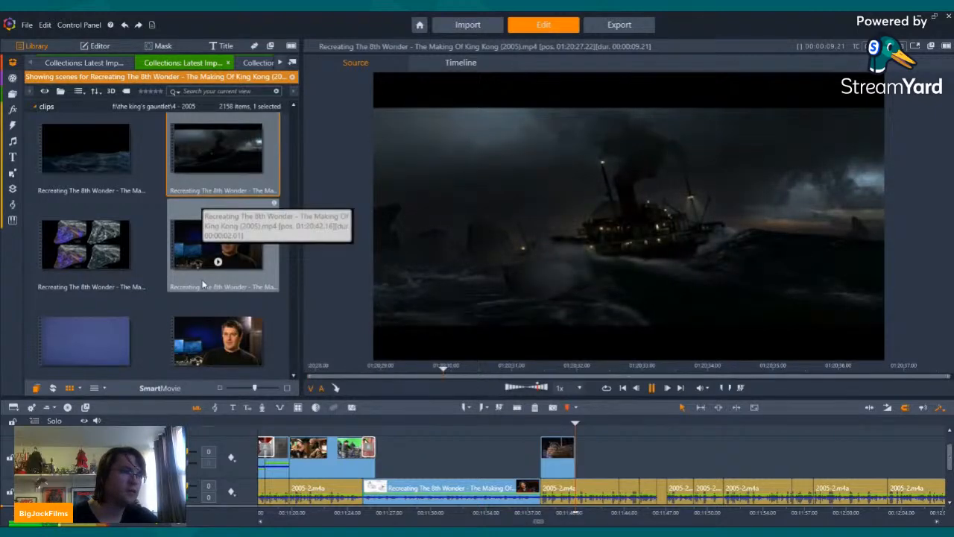
scroll(202, 277, down, 5)
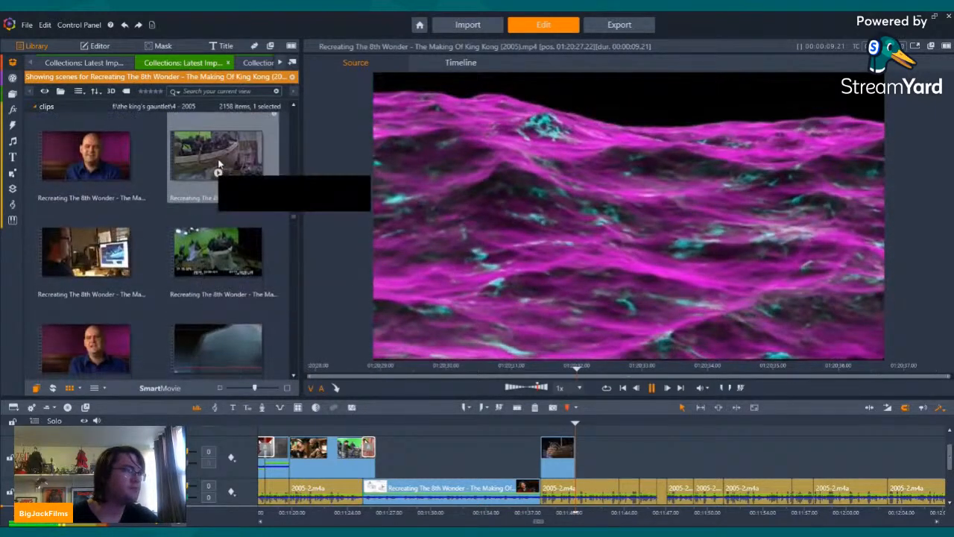
scroll(218, 164, down, 2)
scroll(217, 248, down, 10)
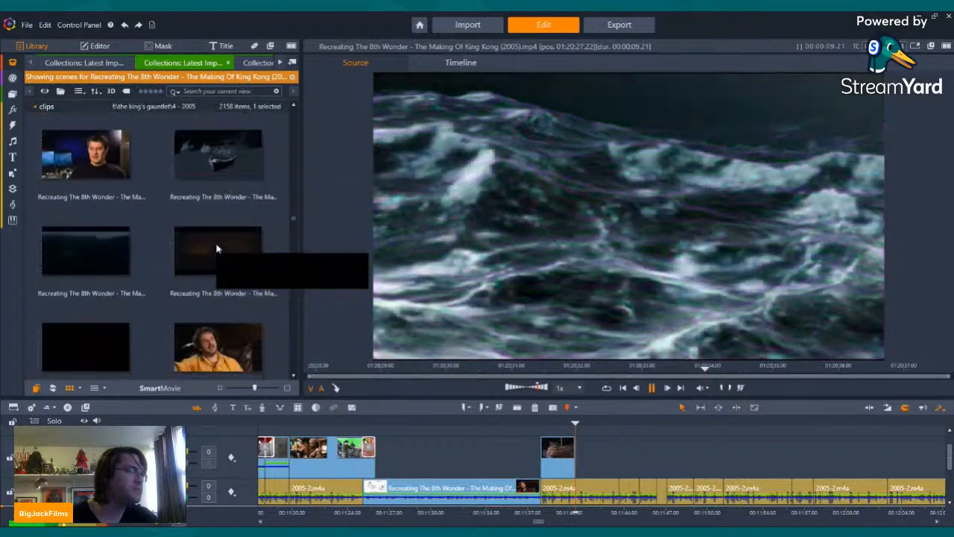
scroll(217, 248, up, 6)
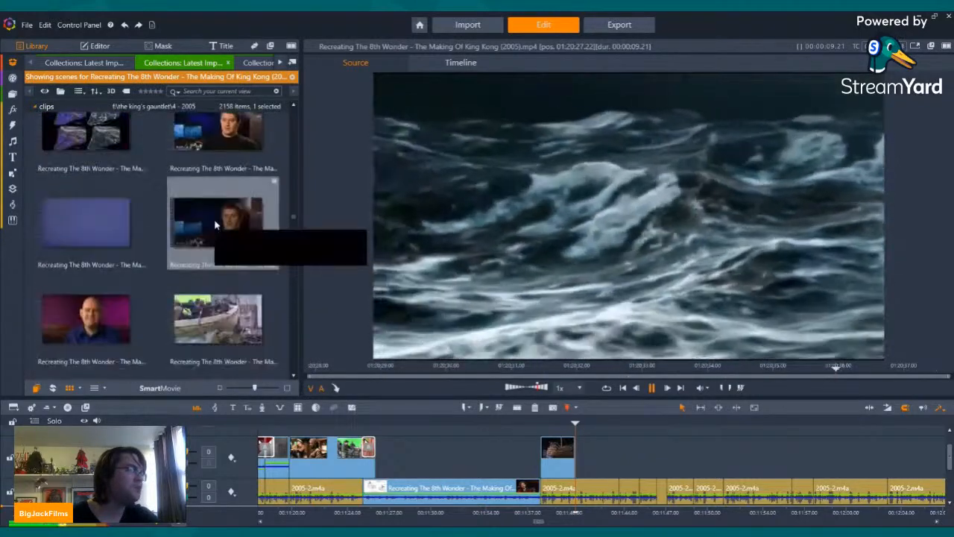
Step: Preview the green water, computer-screen interview, ship animatic and visual effects supervisor scenes for usable footage
click(92, 254)
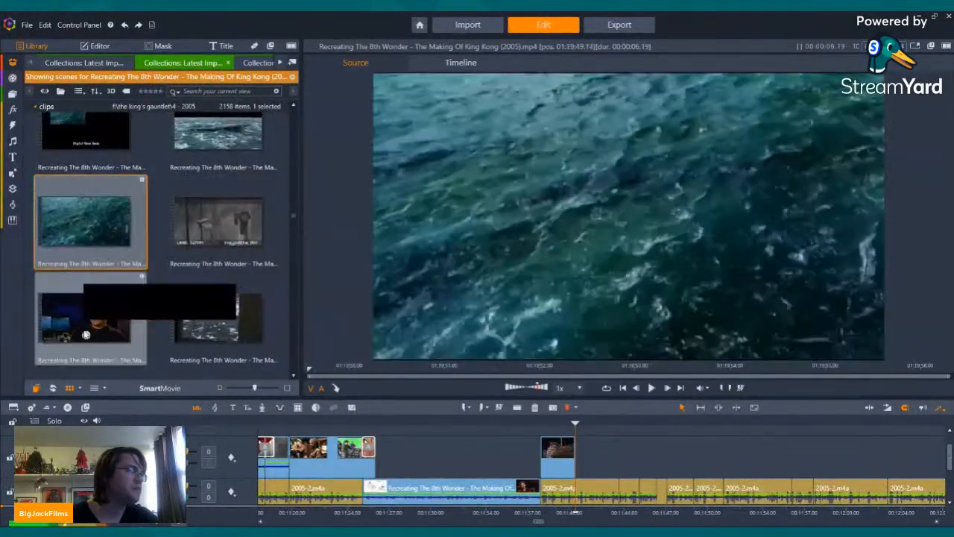
click(85, 287)
scroll(137, 273, down, 2)
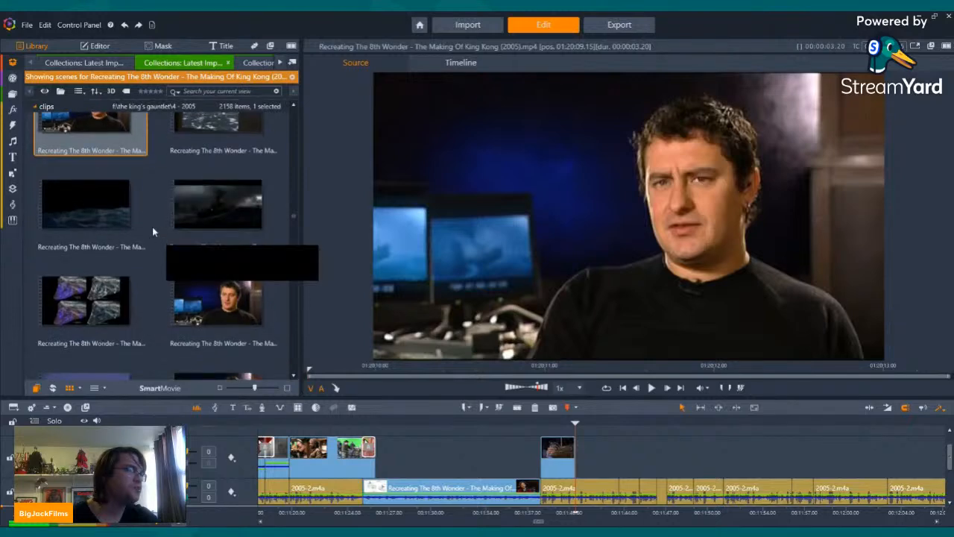
scroll(166, 235, up, 9)
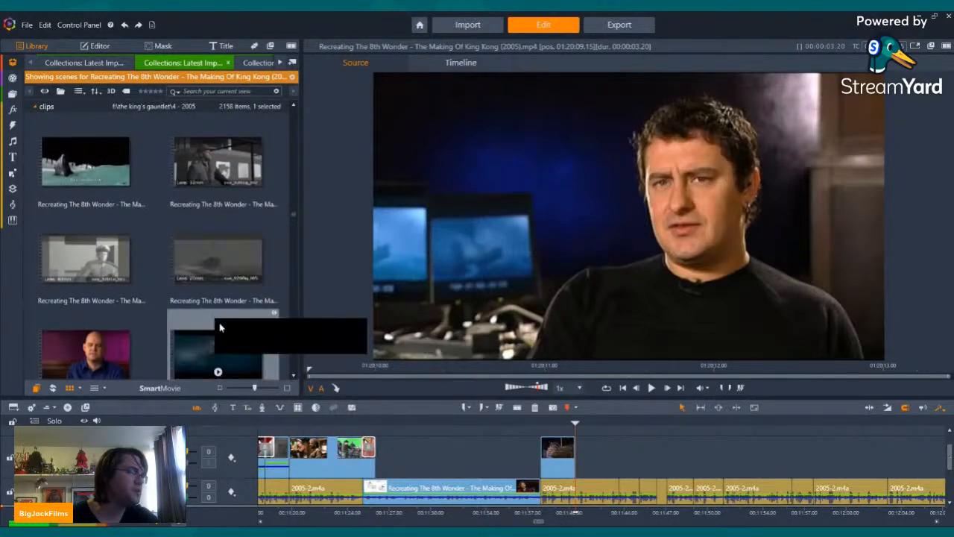
click(216, 275)
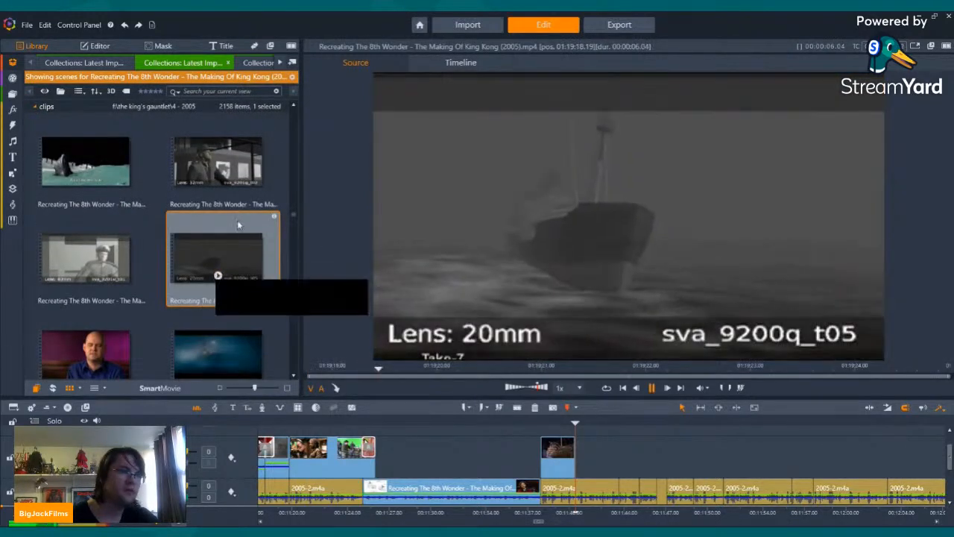
scroll(223, 274, up, 3)
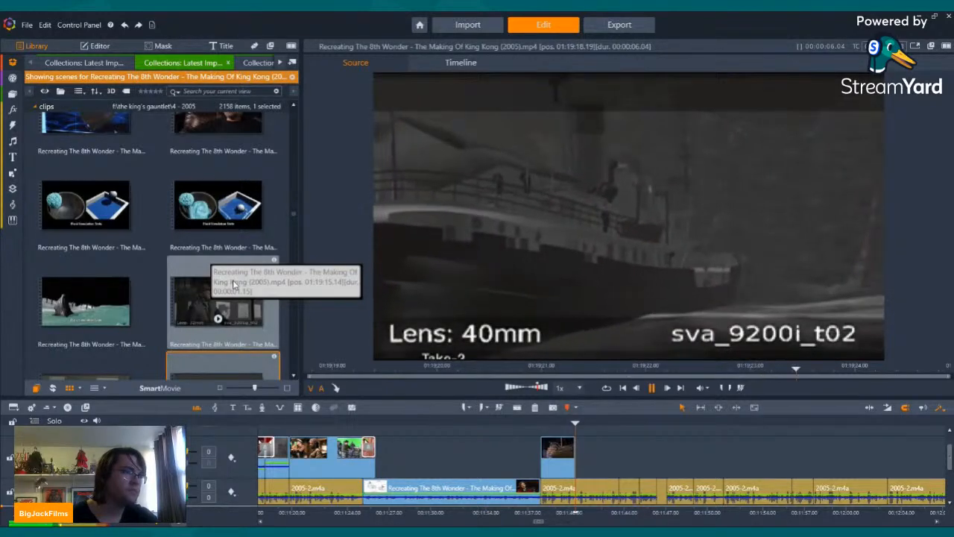
scroll(224, 279, down, 3)
click(97, 331)
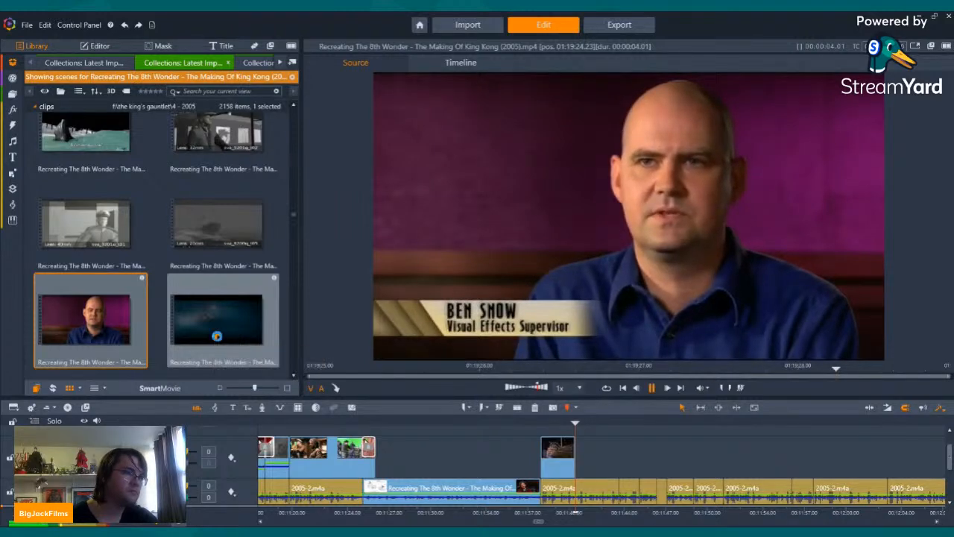
Step: Place the misty blue Venture scene on the upper track directly after the night-time Venture clip, keeping only its video stream
click(216, 331)
scroll(218, 313, down, 2)
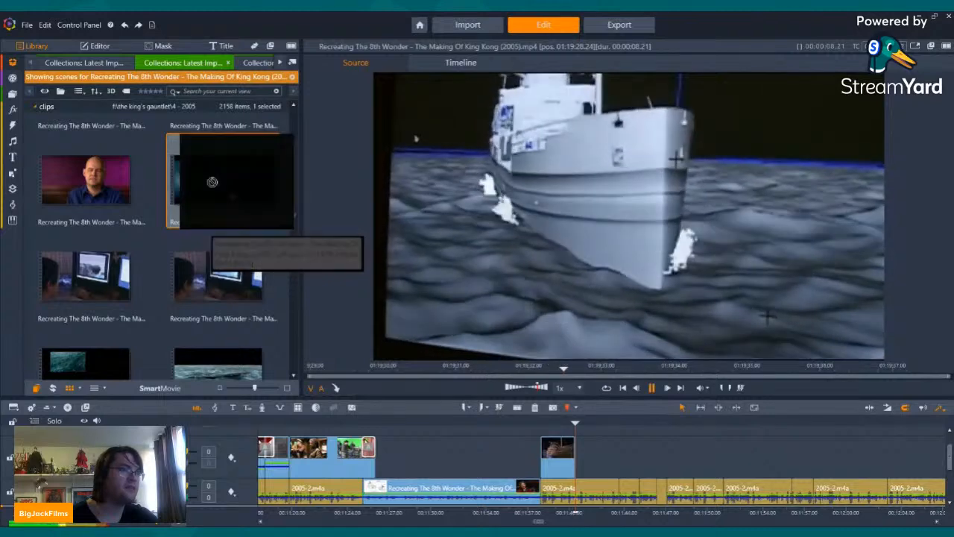
drag(212, 182, 596, 457)
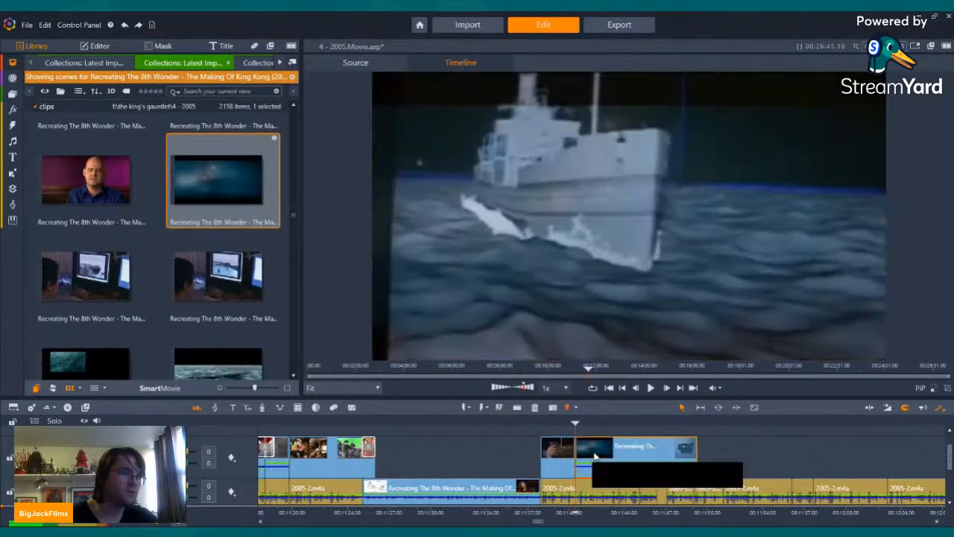
right_click(596, 457)
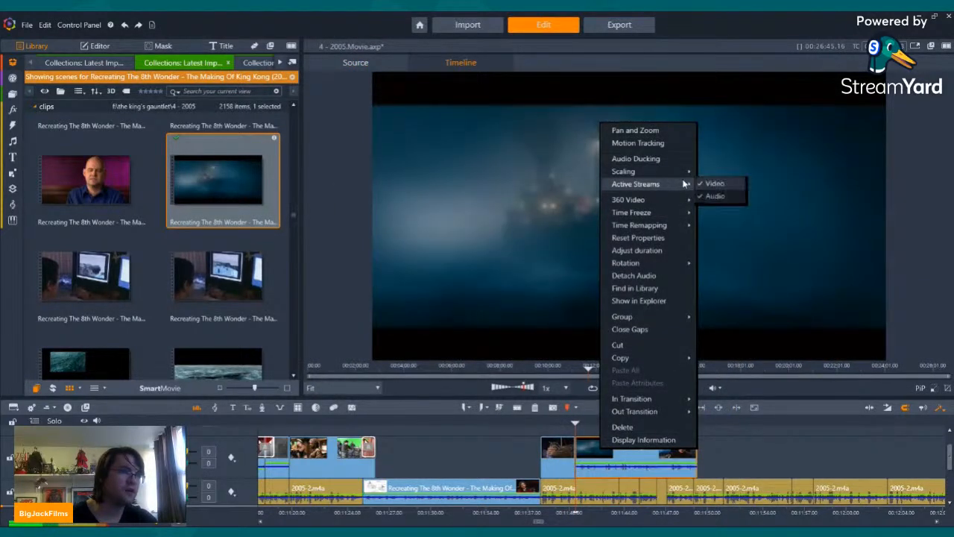
click(718, 195)
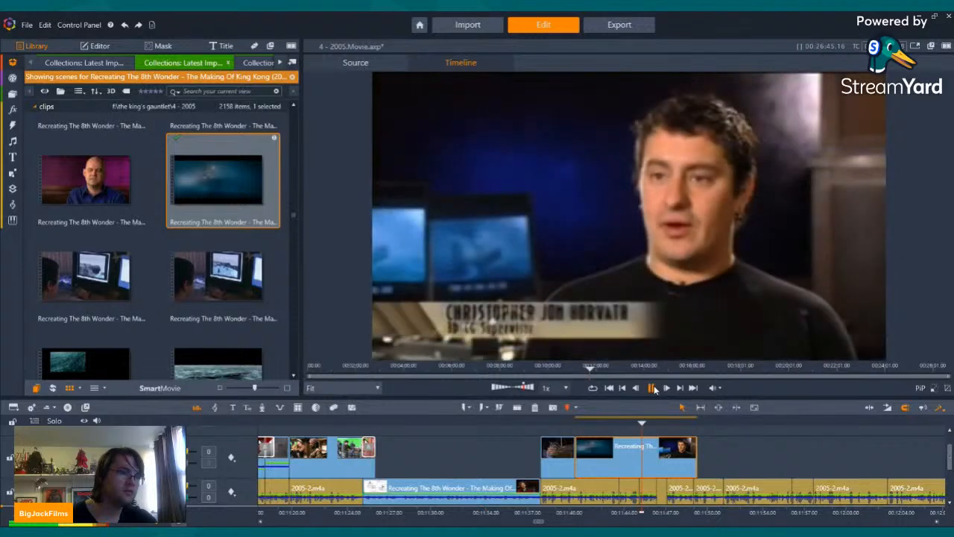
Step: Split the misty blue Venture clip during the grey ship-model shot, before the interview, and delete the remainder
click(654, 388)
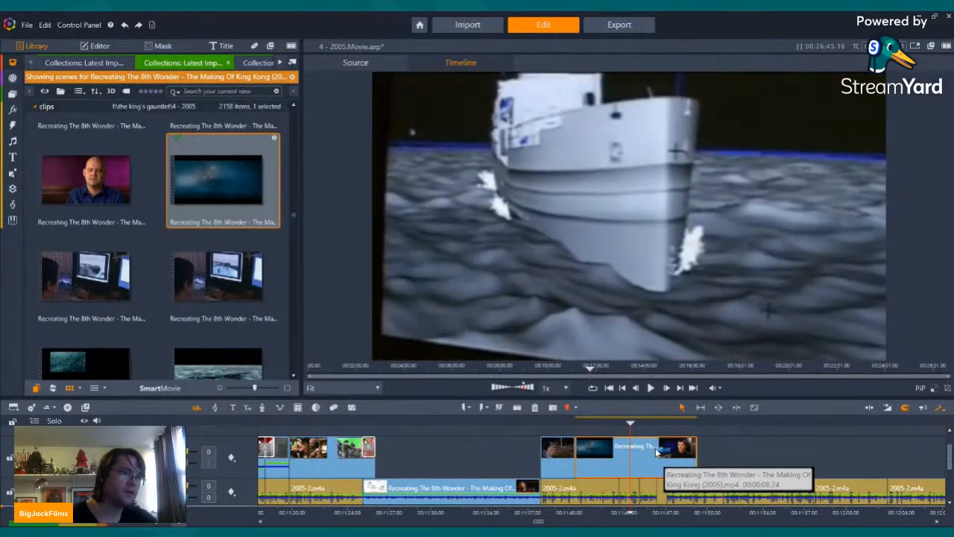
click(518, 408)
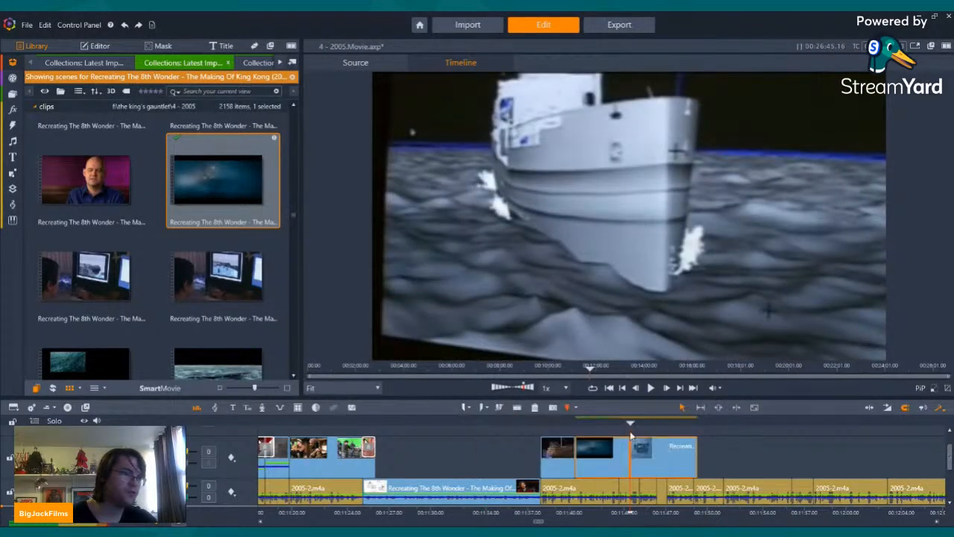
click(534, 408)
Step: Preview the following workstation, animatic comparison and digital water scenes in the making-of footage
click(89, 267)
click(86, 294)
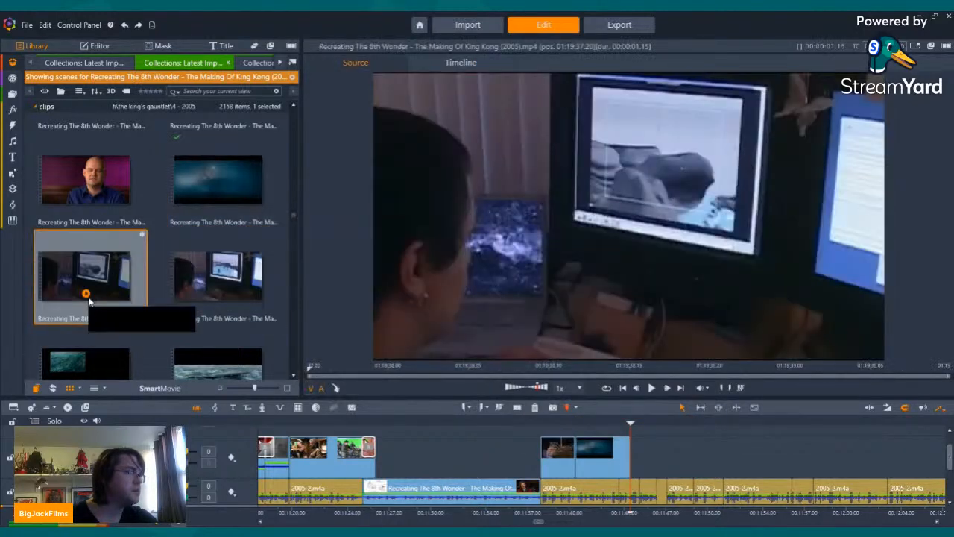
click(218, 295)
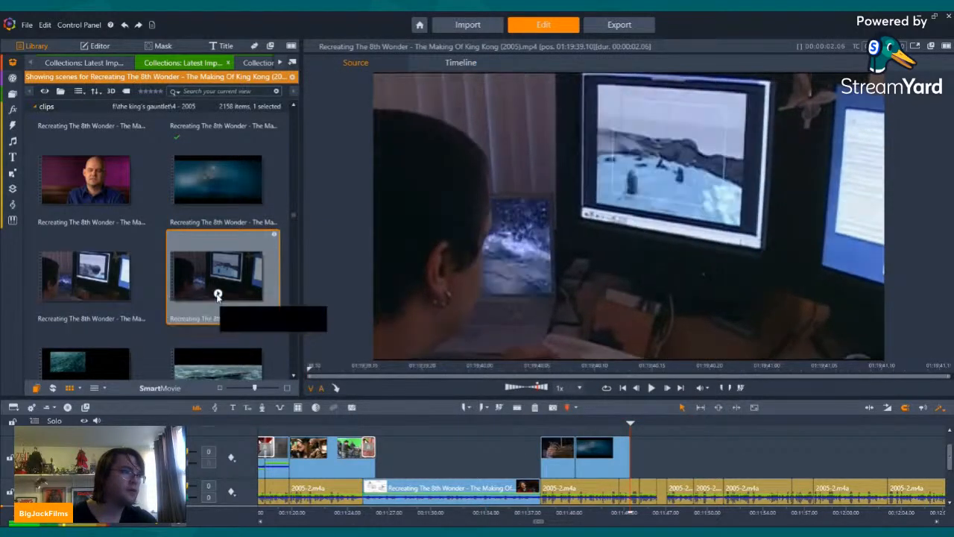
scroll(218, 295, down, 3)
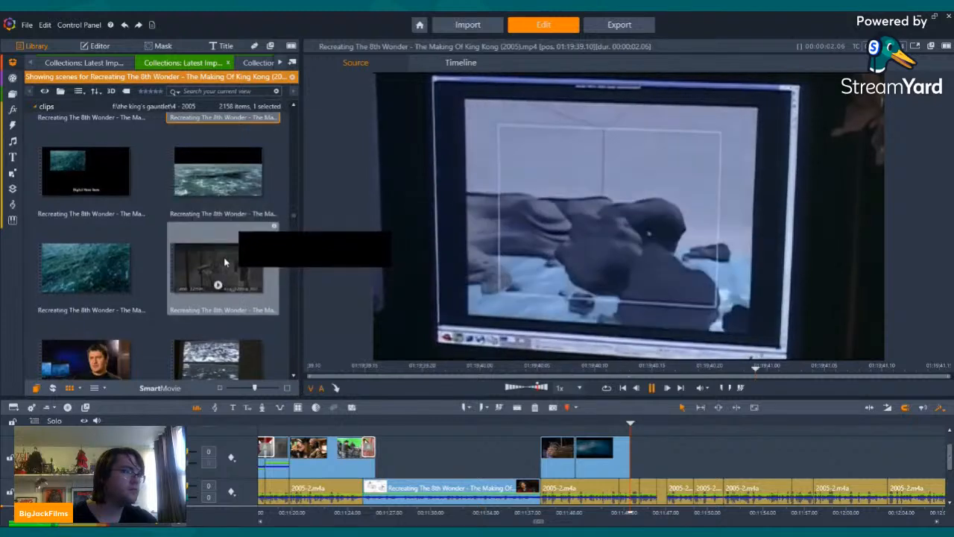
click(217, 287)
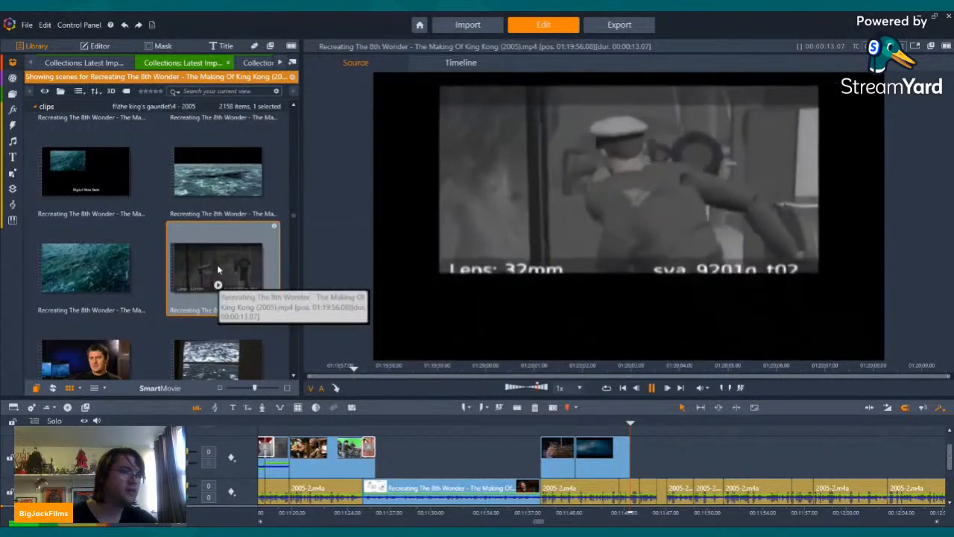
scroll(216, 268, down, 2)
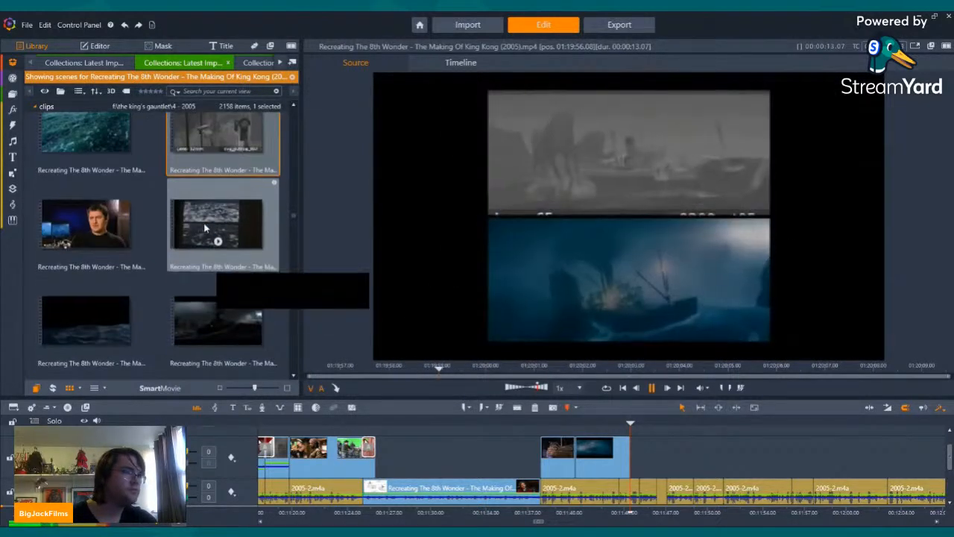
click(216, 241)
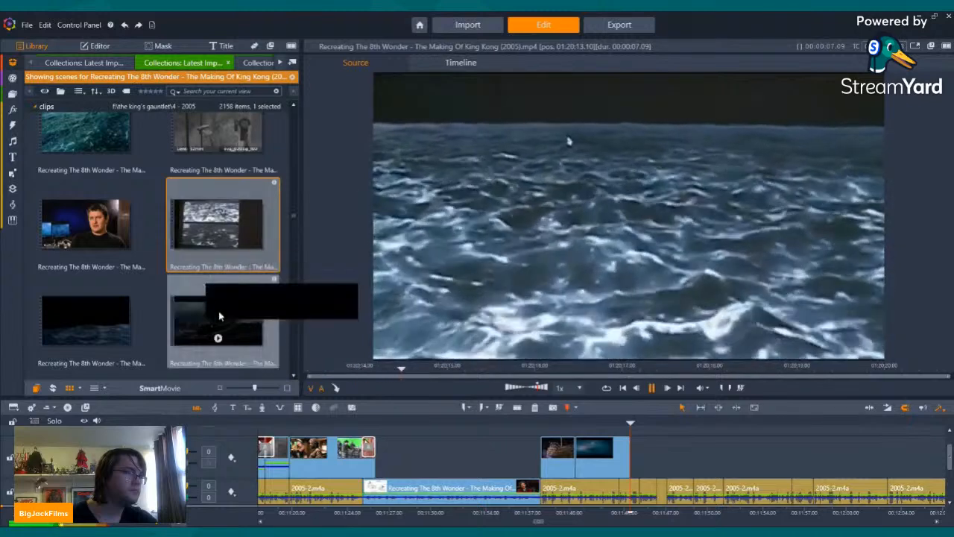
Step: Place the stormy-sea Venture scene on the upper track directly after the misty blue Venture clip, keeping only its video stream
click(219, 335)
drag(219, 336, 630, 453)
right_click(669, 453)
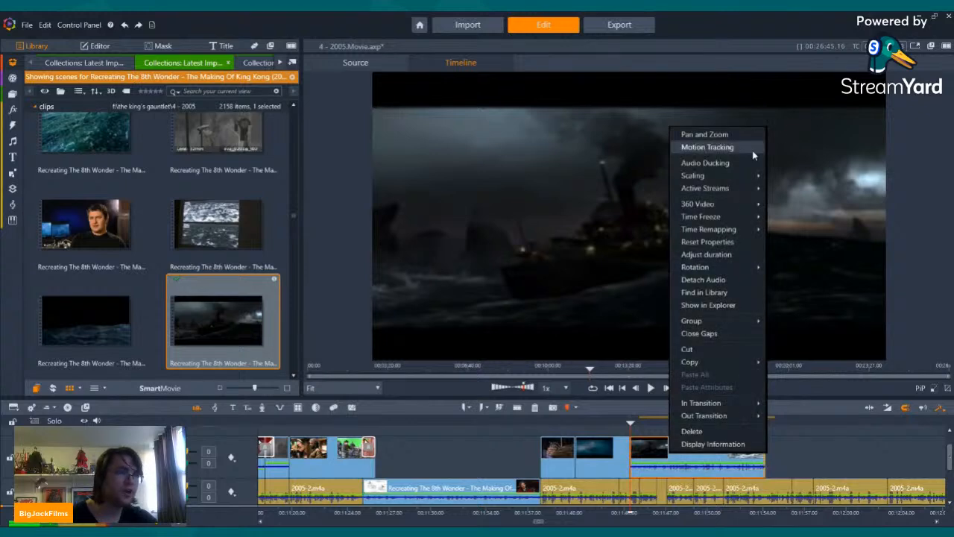
mouse_move(741, 191)
click(780, 198)
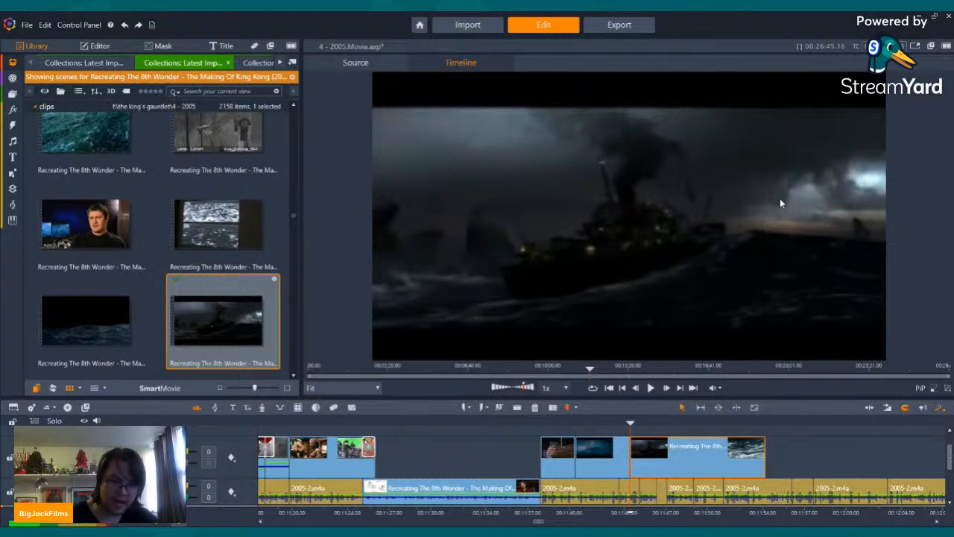
scroll(224, 238, down, 5)
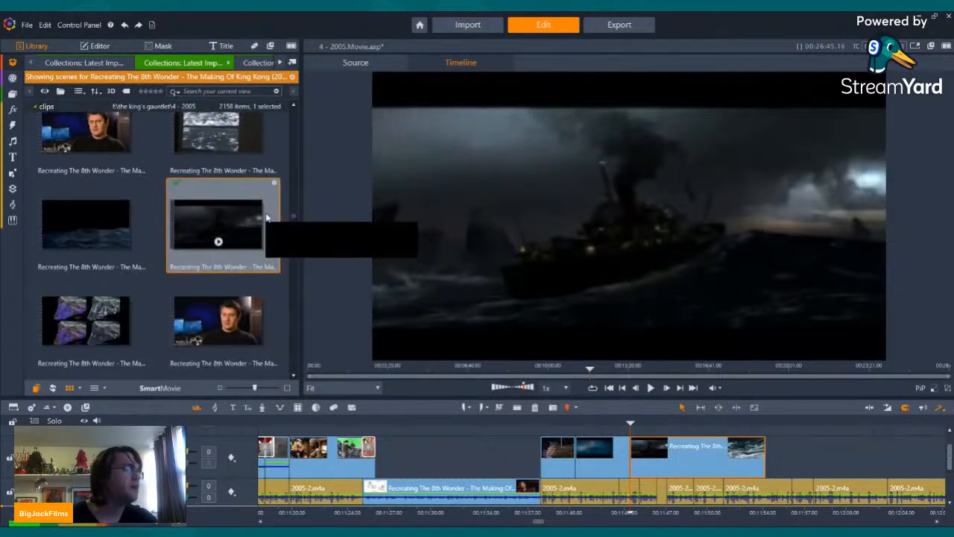
scroll(224, 238, down, 5)
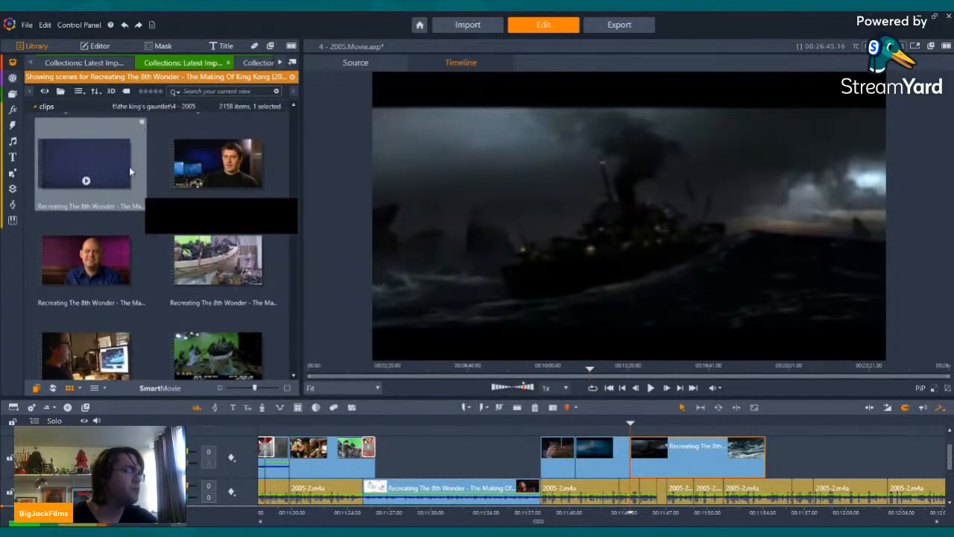
scroll(157, 209, up, 10)
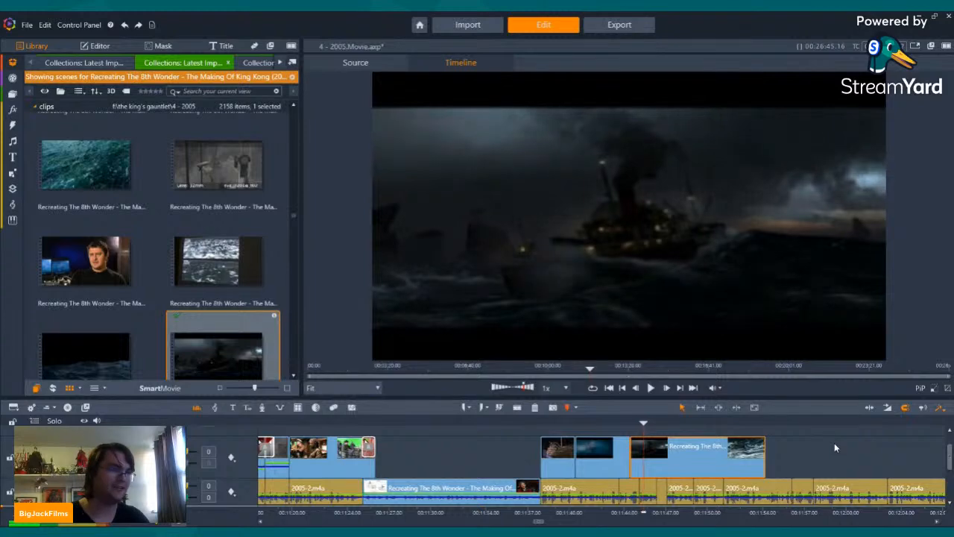
Step: Review the stormy-sea Venture clip, split it just before the pink water simulation appears, and delete the remainder
key(Right)
key(Right)
key(Right)
key(Right)
key(Right)
key(Right)
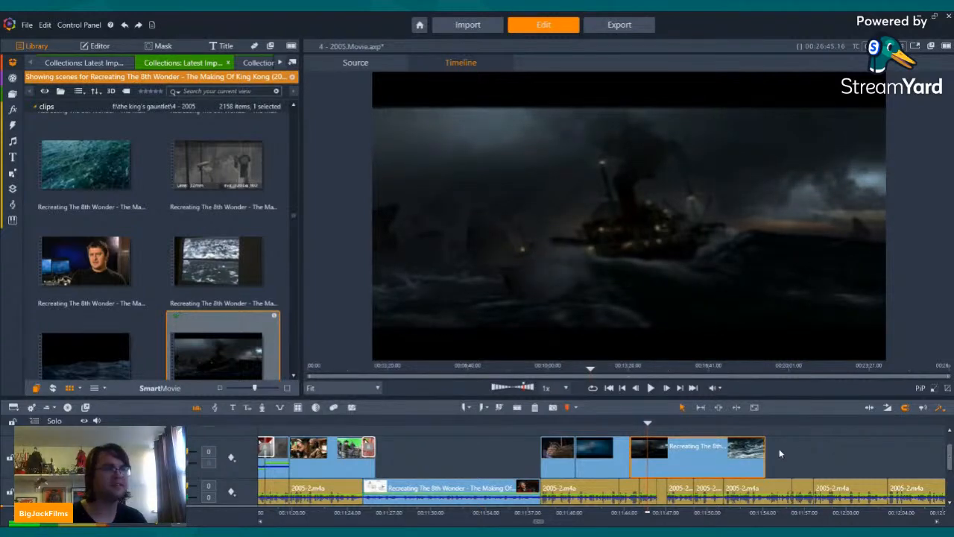
key(Left)
key(Left)
key(Left)
key(Left)
key(Left)
key(Left)
key(Left)
key(Left)
key(Left)
key(Left)
key(Left)
key(Left)
key(Left)
key(Left)
key(Left)
key(Left)
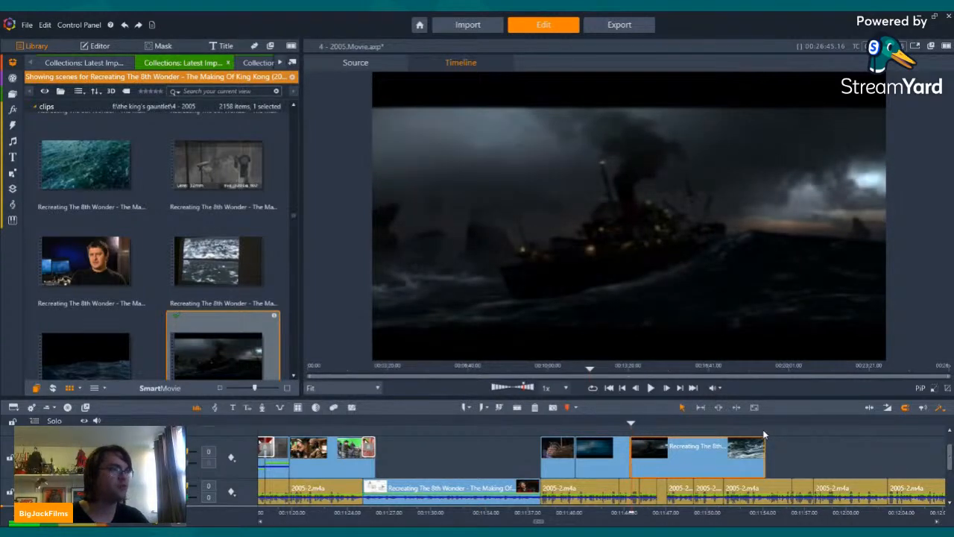
key(Left)
key(Left)
key(Left)
key(Left)
key(Left)
key(Left)
key(Left)
key(Left)
key(Left)
key(Left)
key(Left)
key(Left)
key(Left)
key(Left)
key(Left)
key(Left)
key(Left)
key(Left)
key(Left)
key(Left)
click(649, 389)
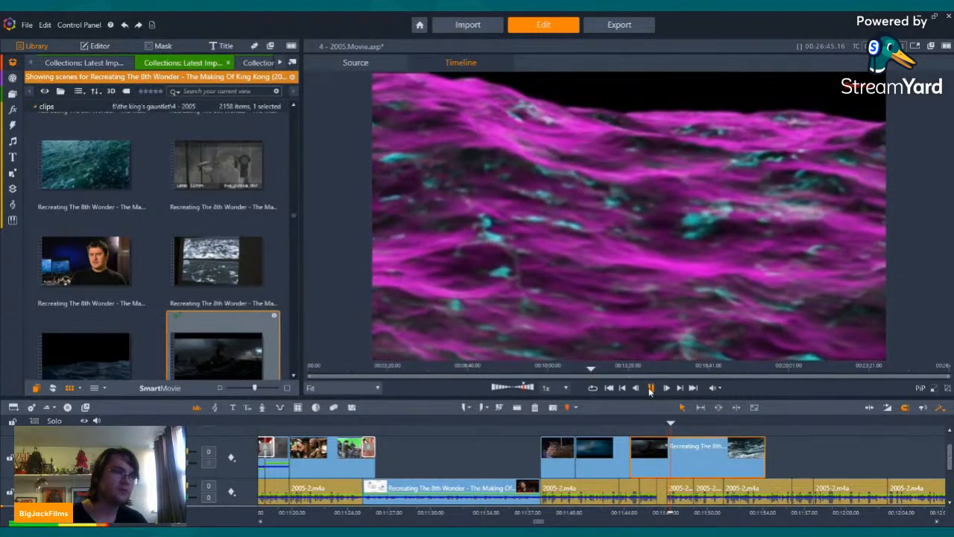
click(623, 389)
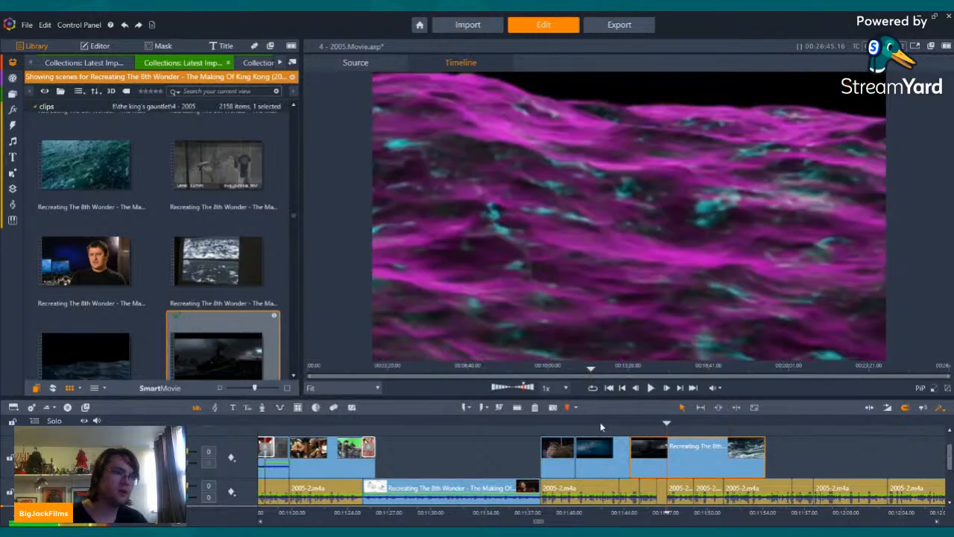
click(519, 409)
click(673, 452)
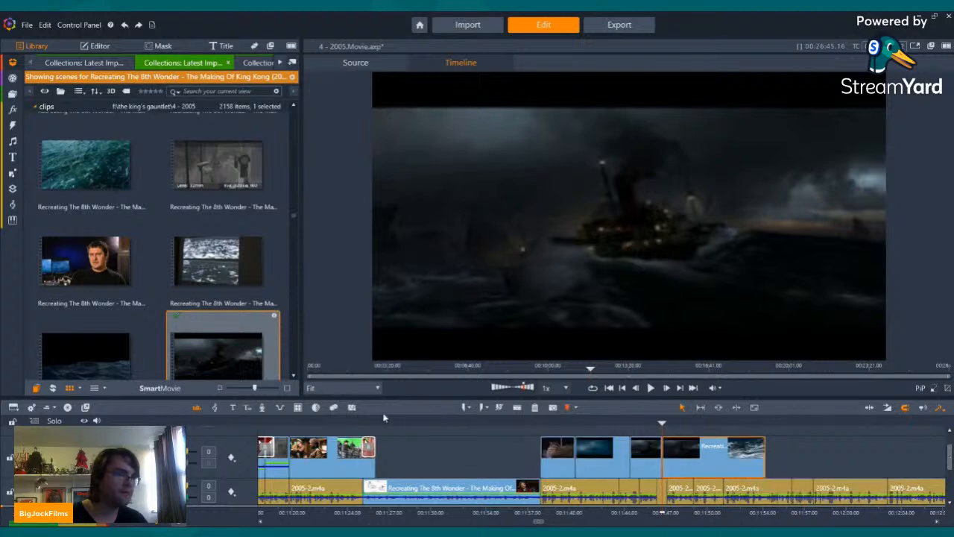
click(536, 409)
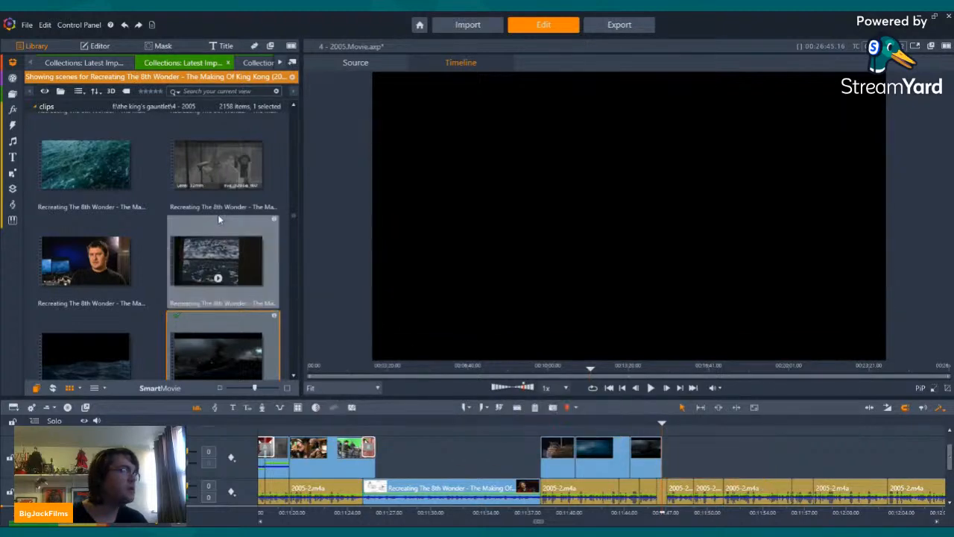
Step: Browse earlier scenes of the Recreating The 8th Wonder making-of footage for behind-the-scenes shots of the Venture ship
scroll(217, 214, up, 10)
scroll(210, 248, up, 10)
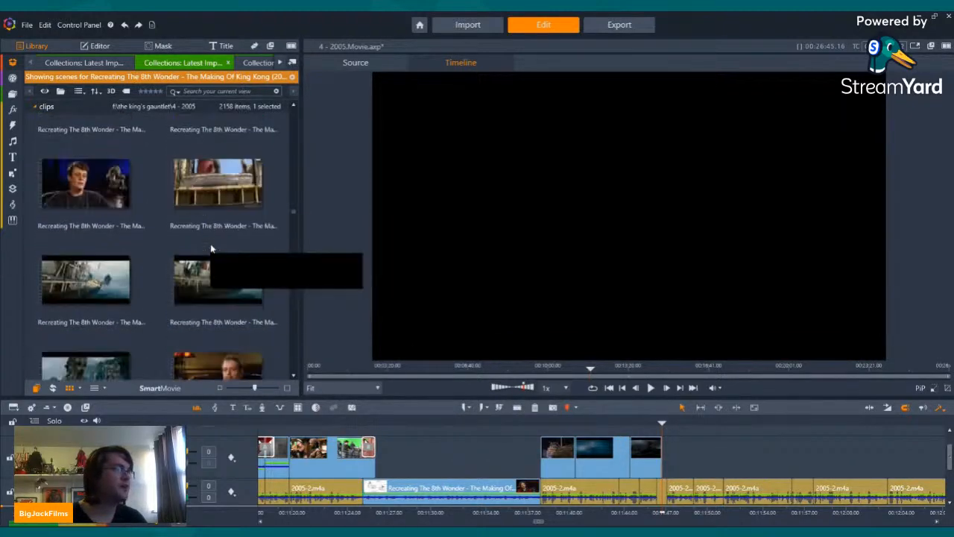
scroll(211, 248, up, 10)
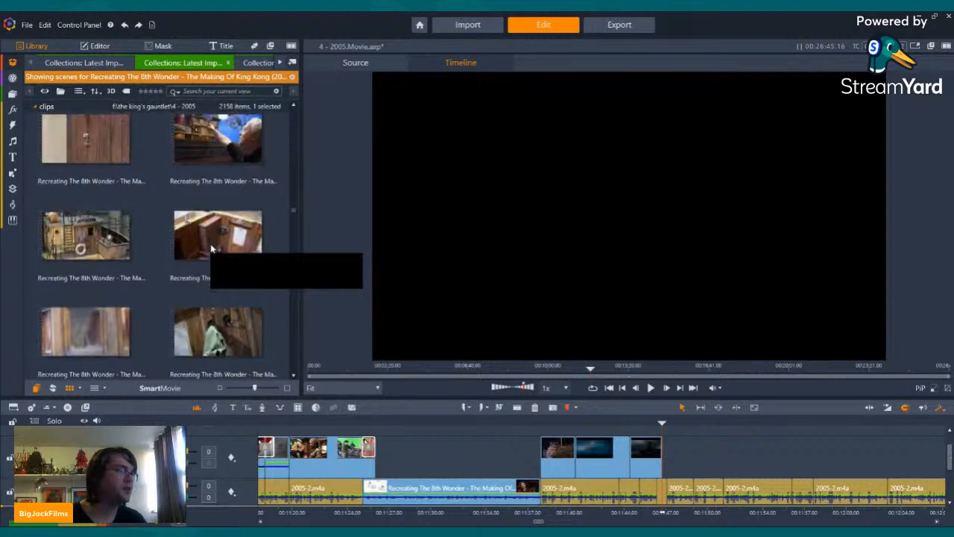
scroll(212, 242, up, 10)
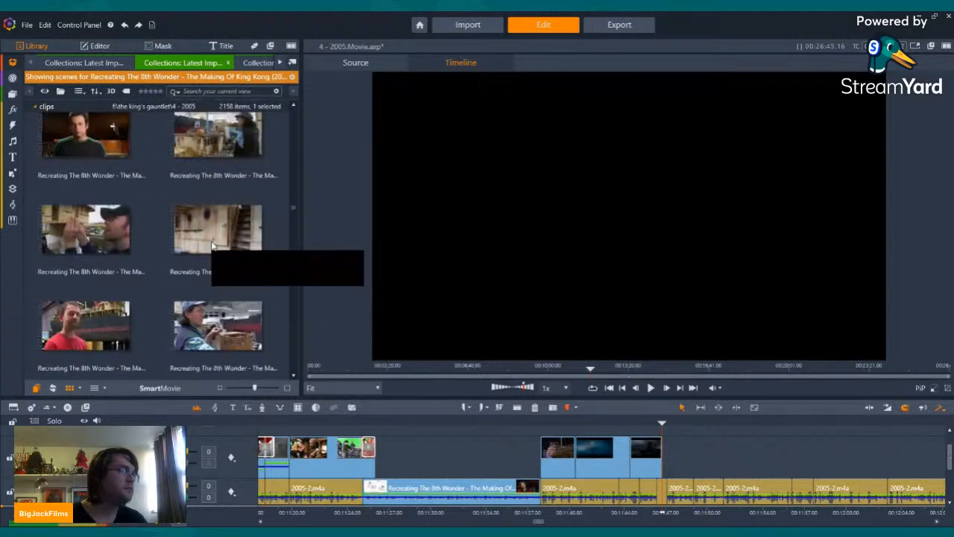
scroll(209, 236, up, 10)
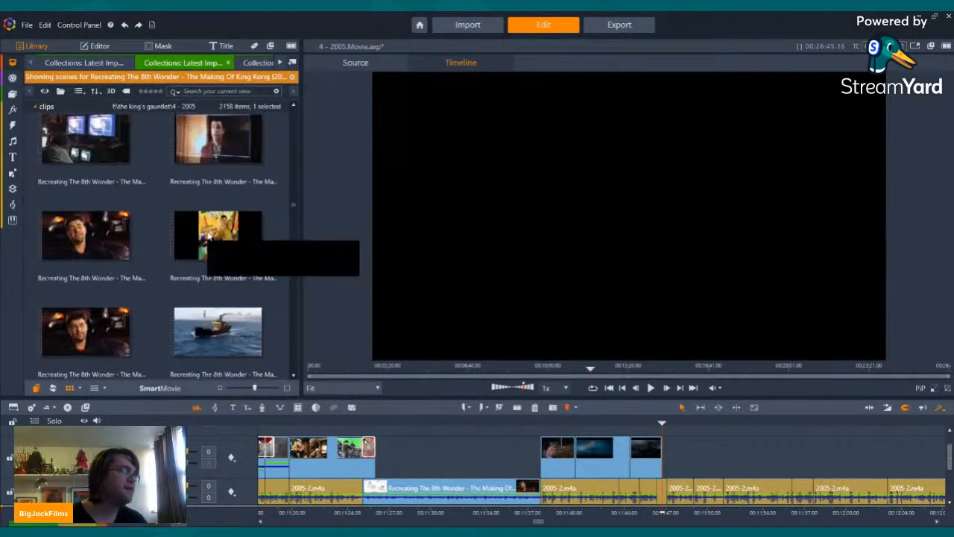
scroll(208, 236, up, 10)
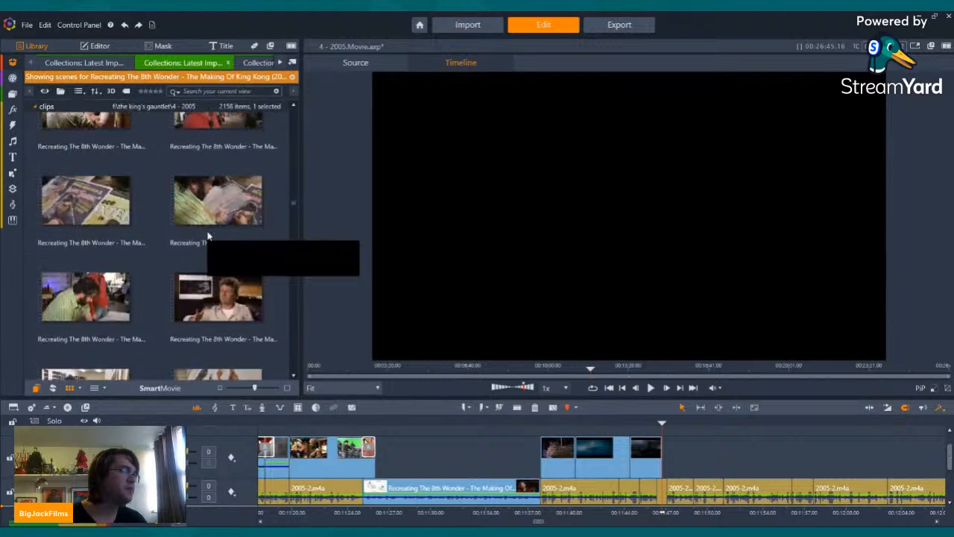
scroll(209, 237, up, 10)
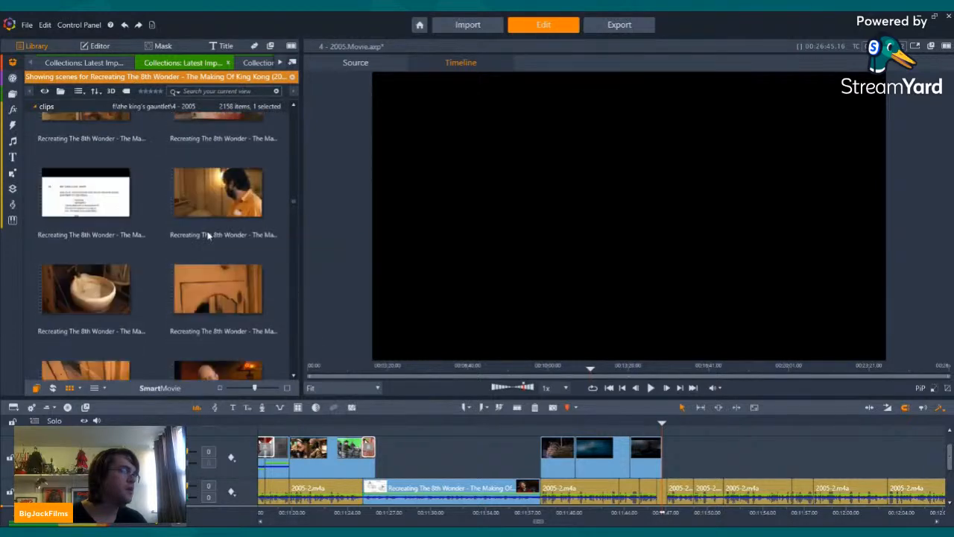
scroll(208, 237, up, 10)
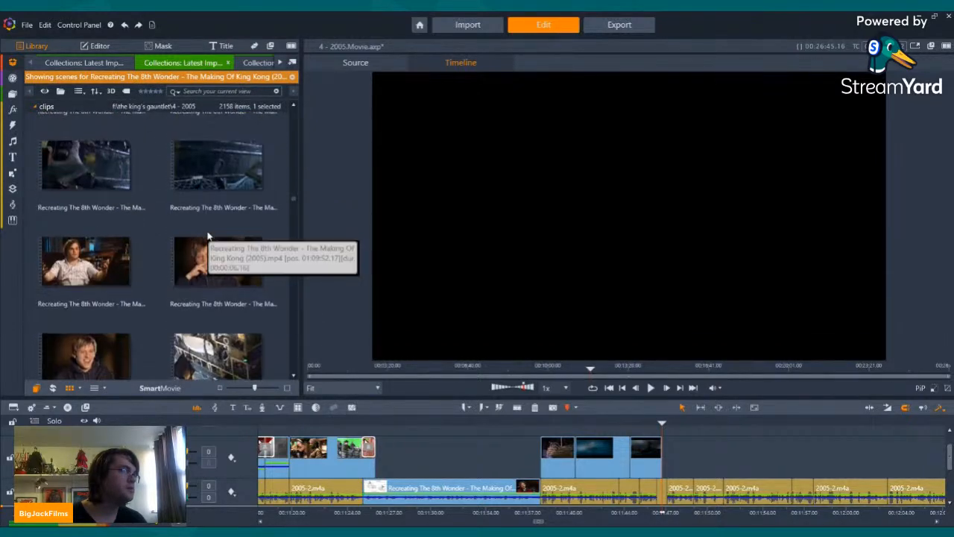
scroll(209, 236, up, 5)
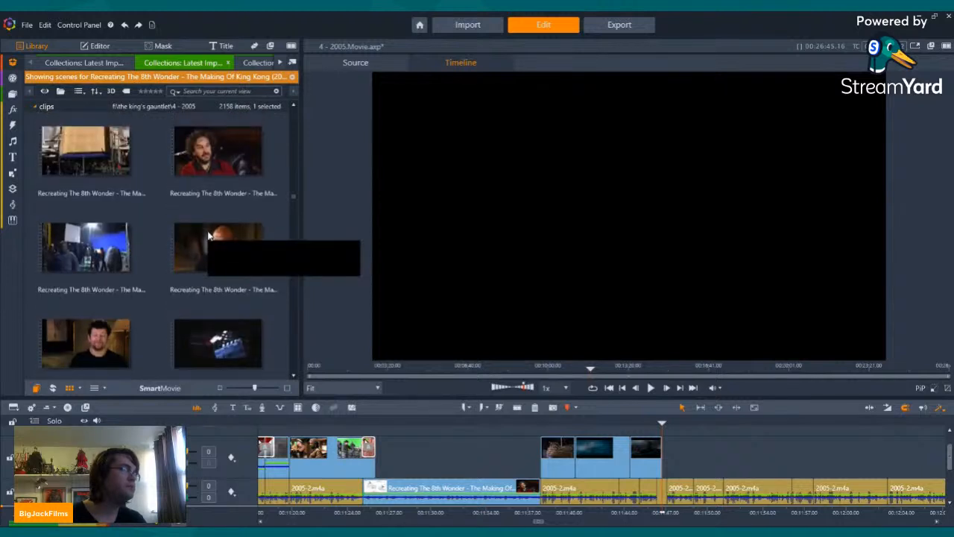
scroll(209, 236, up, 10)
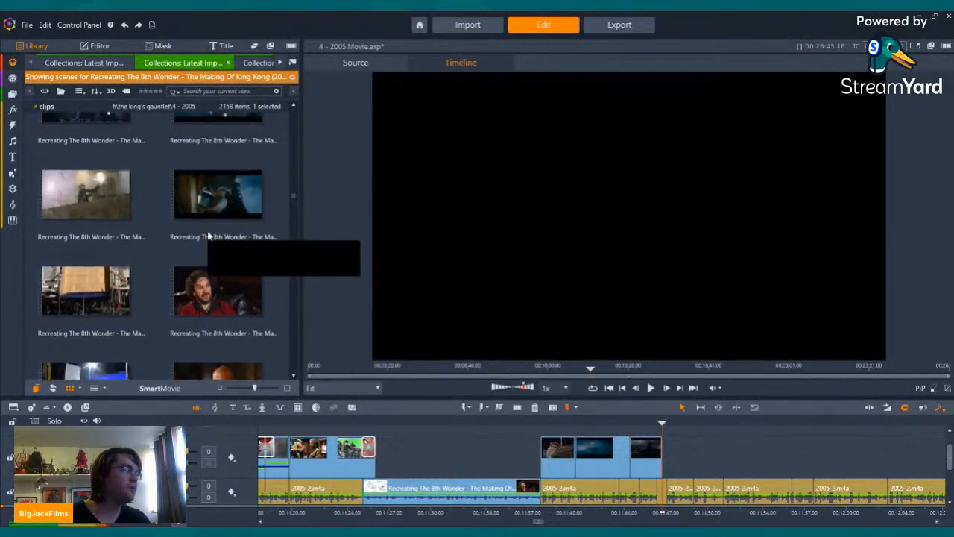
scroll(212, 240, up, 10)
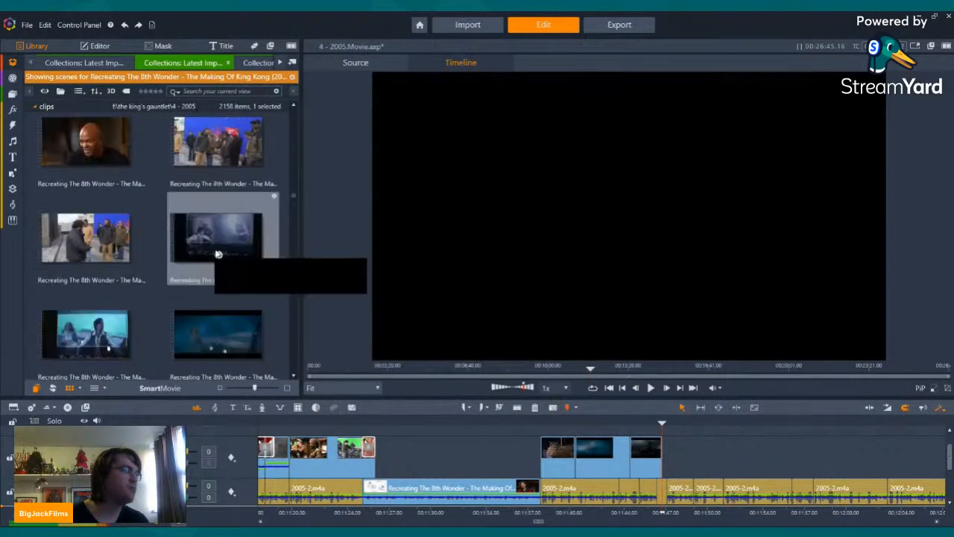
scroll(203, 253, up, 8)
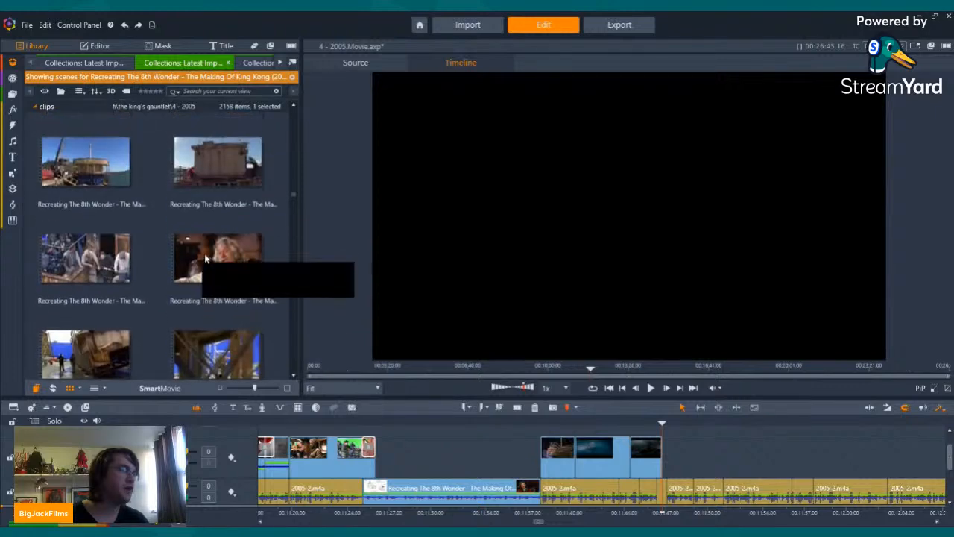
scroll(205, 253, down, 9)
scroll(196, 266, down, 3)
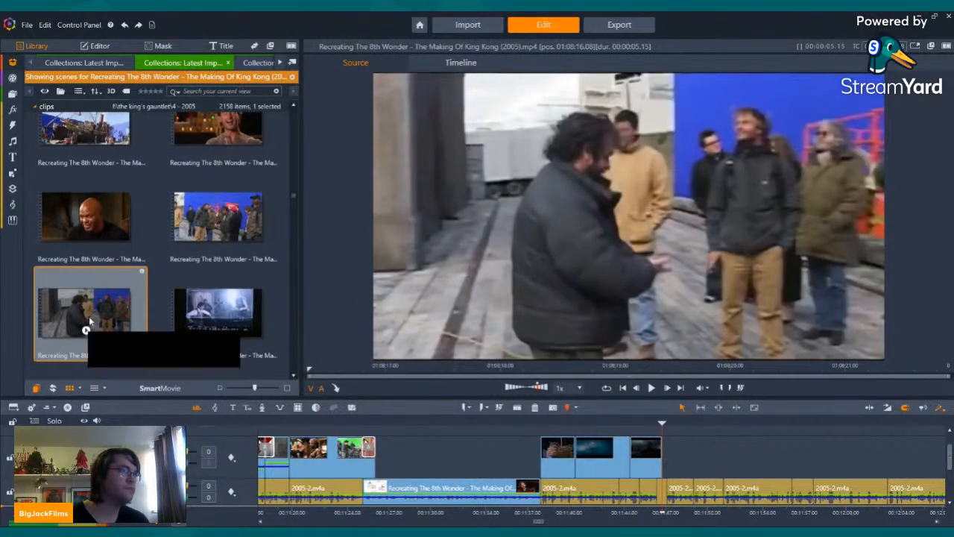
Step: Switch to the King Kong Post Production Diaries scenes and look through them for footage of the real Venture ship
click(258, 64)
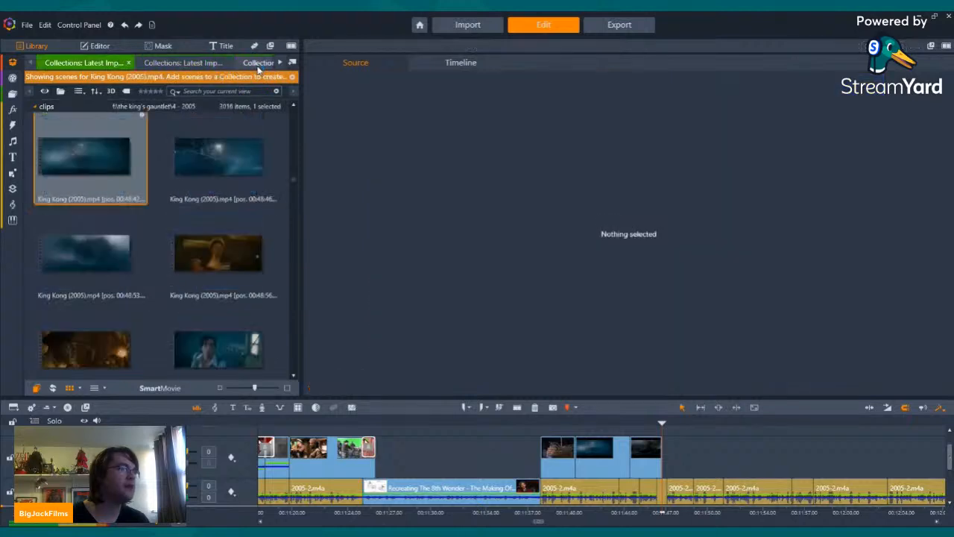
click(258, 64)
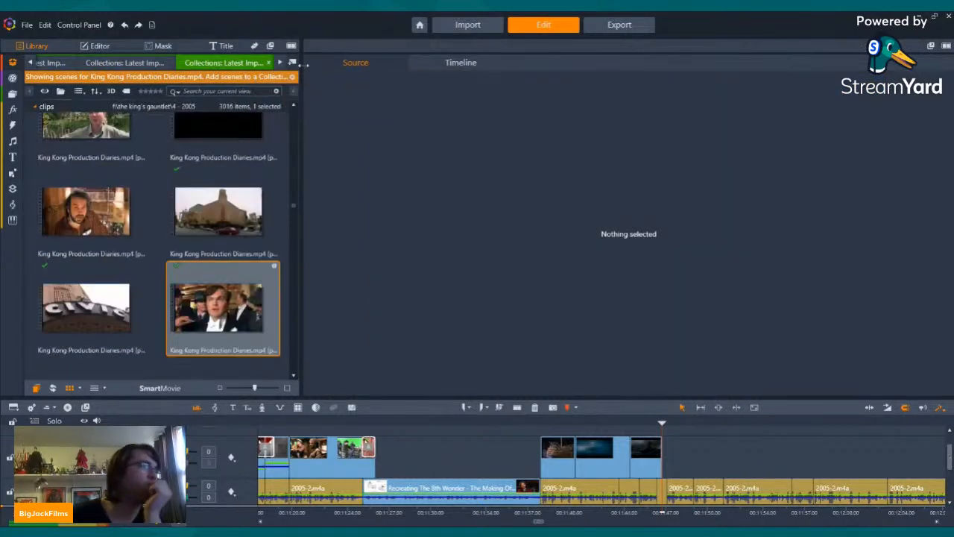
click(281, 64)
click(281, 64)
click(279, 64)
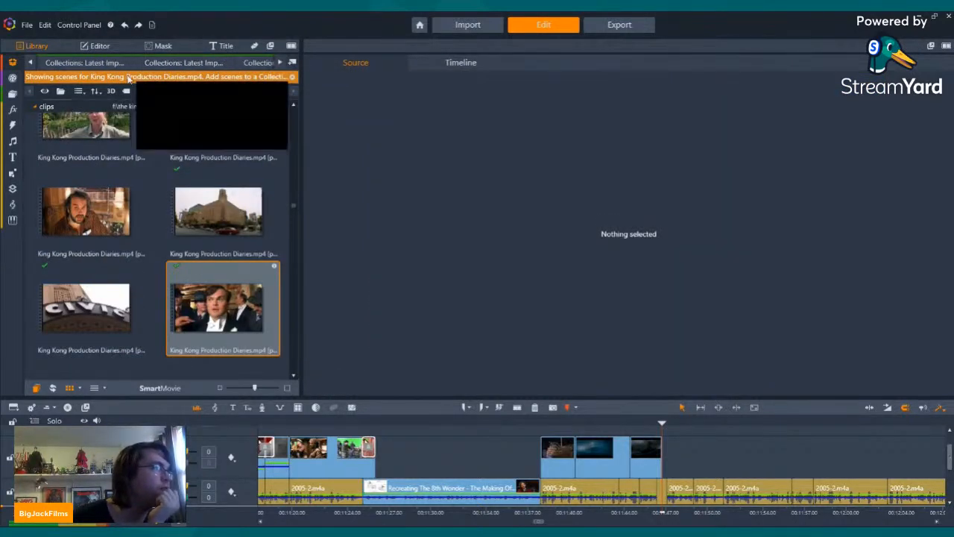
click(117, 65)
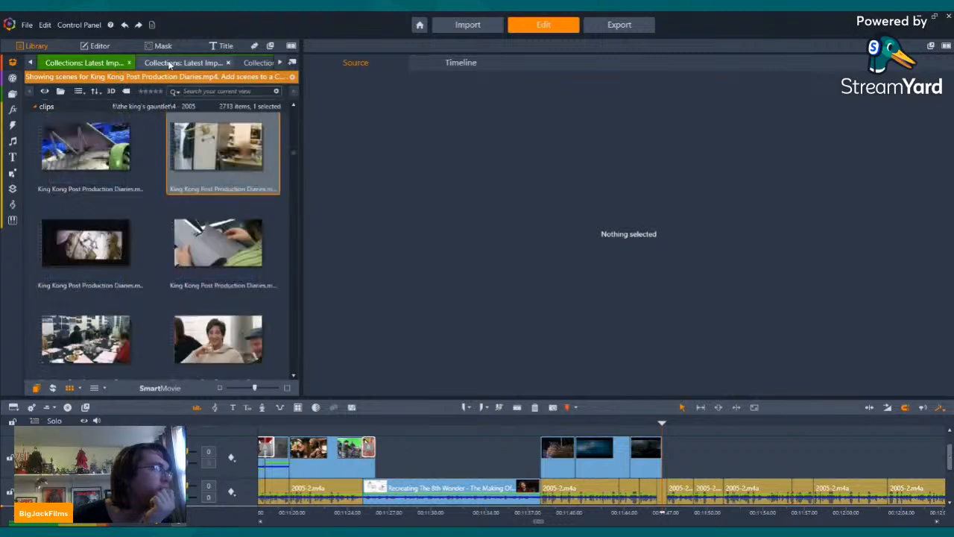
scroll(224, 156, down, 10)
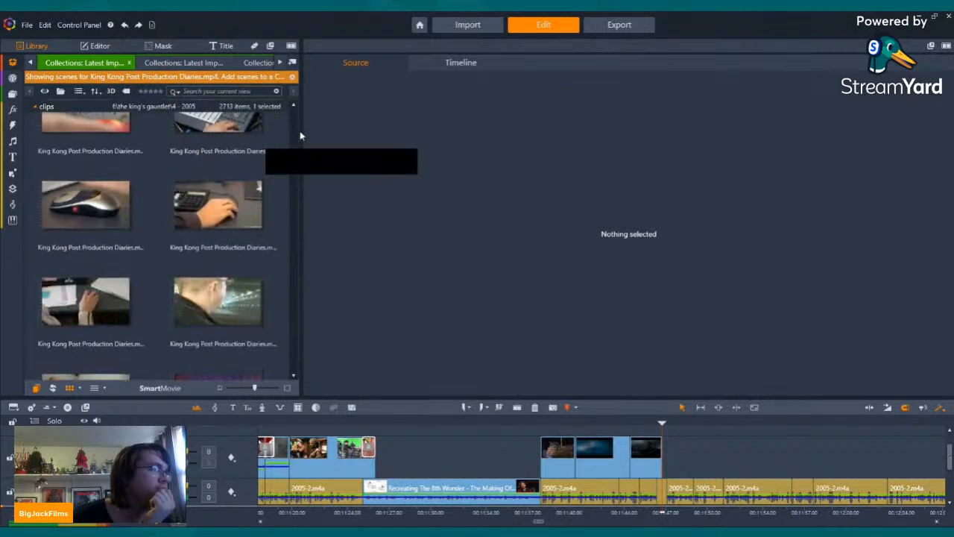
scroll(212, 182, down, 10)
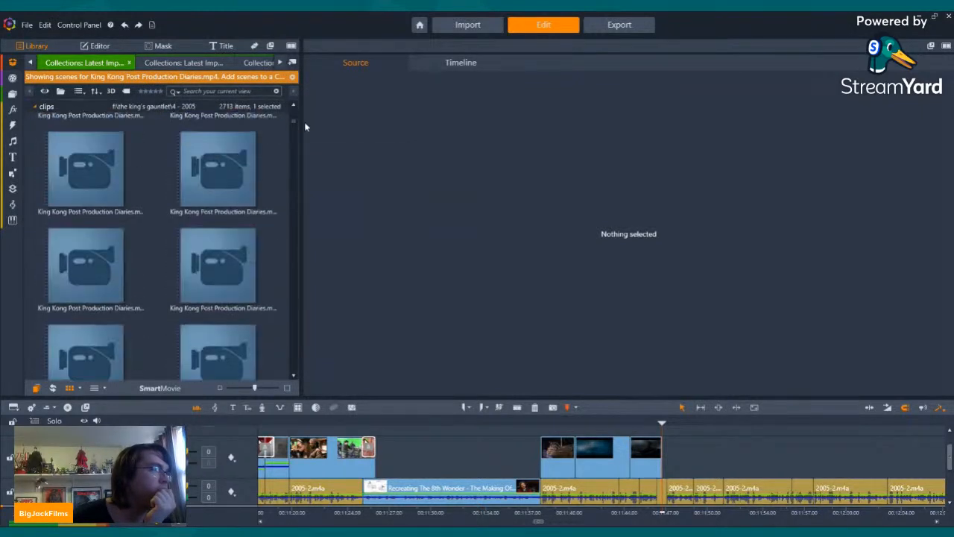
scroll(213, 183, down, 10)
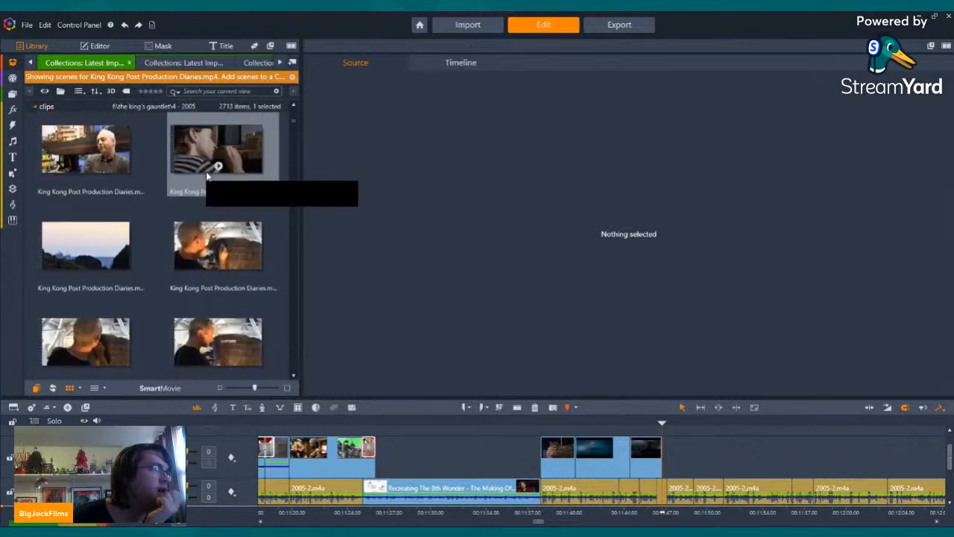
scroll(212, 171, down, 10)
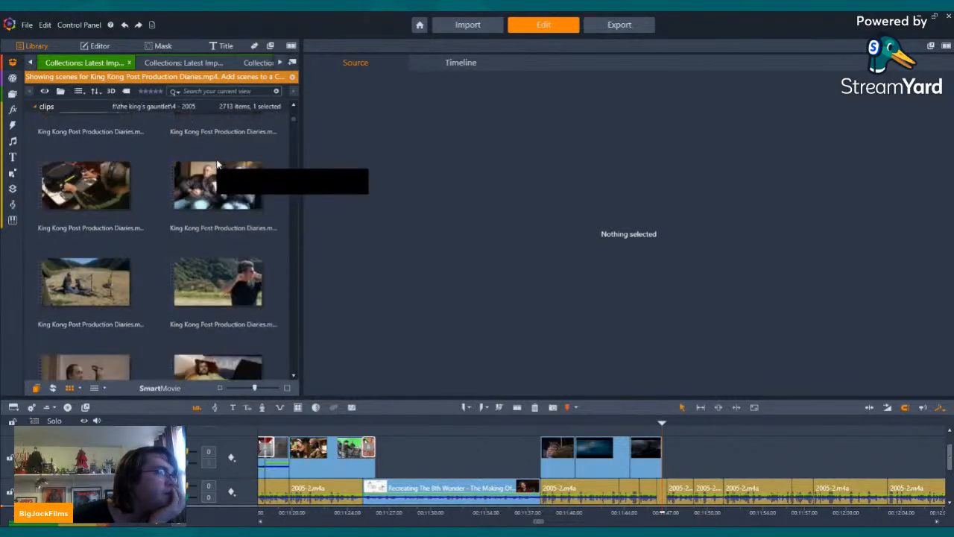
scroll(216, 160, down, 10)
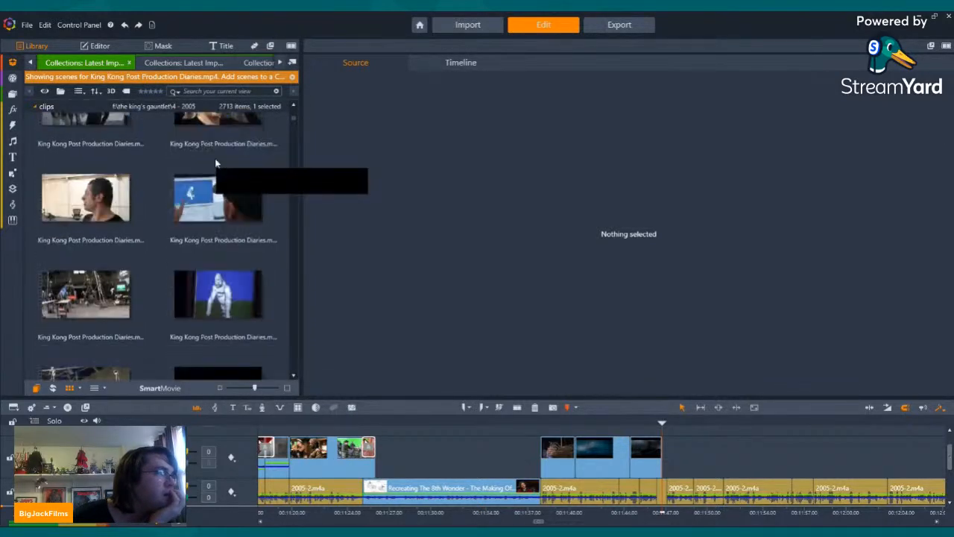
scroll(214, 161, down, 10)
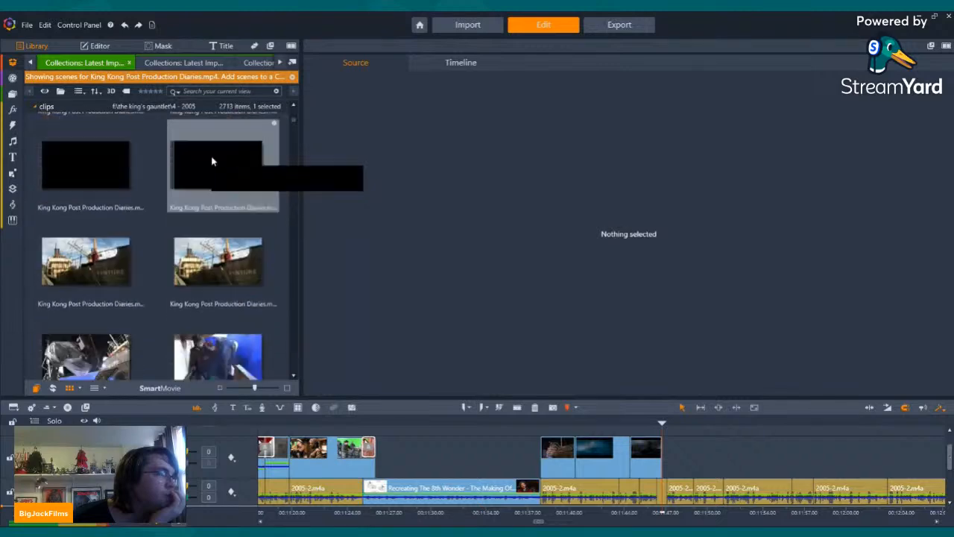
scroll(213, 160, down, 10)
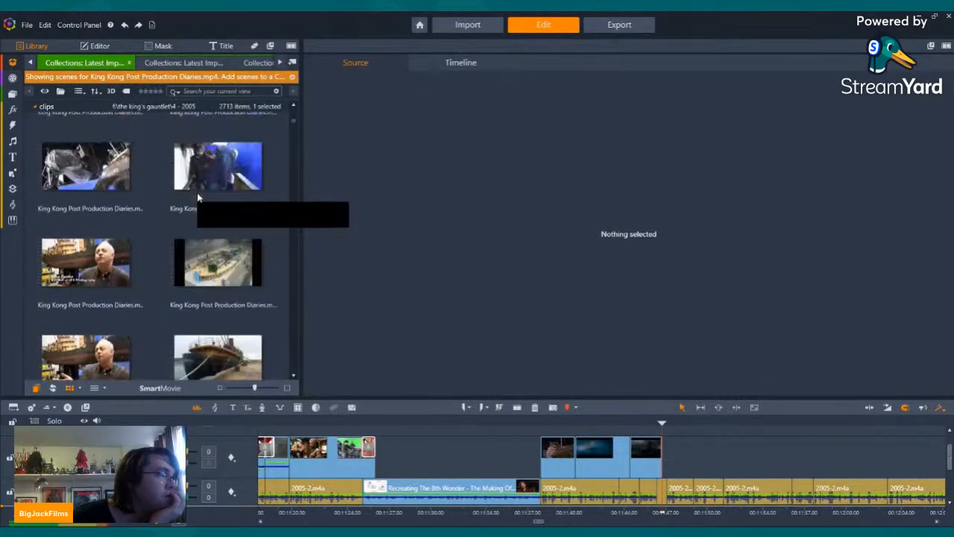
Step: Preview the docked Venture scene and place it on the upper track directly after the stormy-sea clip, keeping only its video stream
click(87, 301)
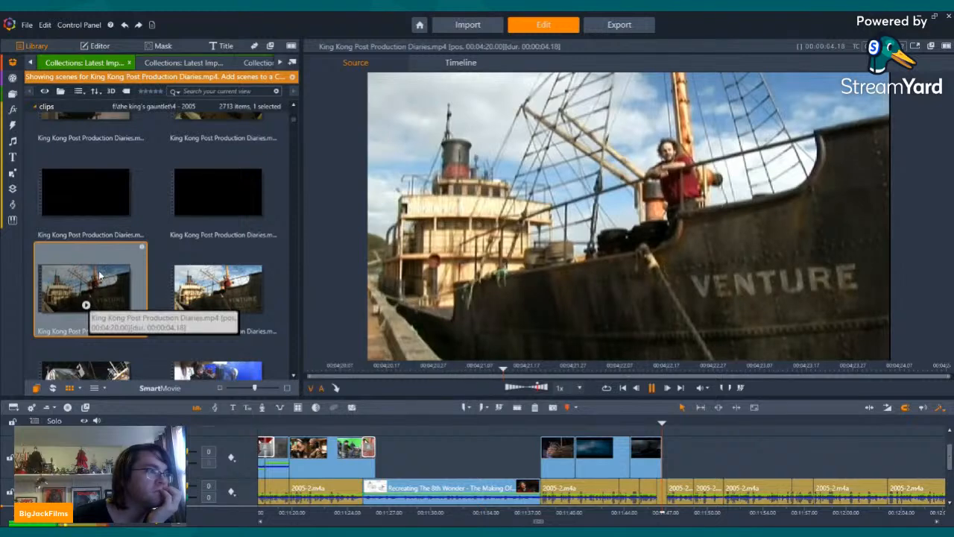
drag(95, 279, 663, 462)
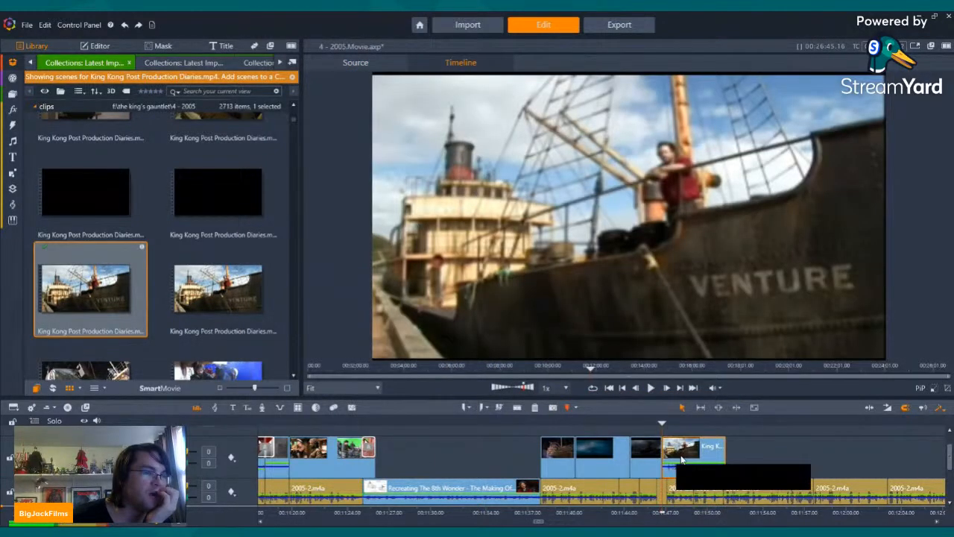
right_click(682, 458)
click(795, 202)
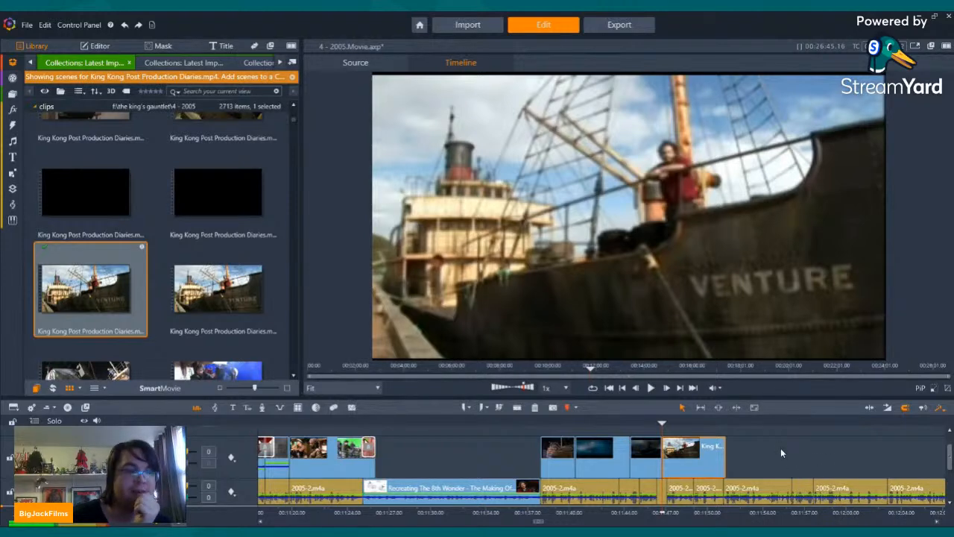
Step: Review the docked Venture clip against the narration and trim a few frames off its end
key(Left)
key(Left)
key(Left)
key(Left)
key(Left)
key(Left)
key(Left)
key(Left)
key(Left)
key(Left)
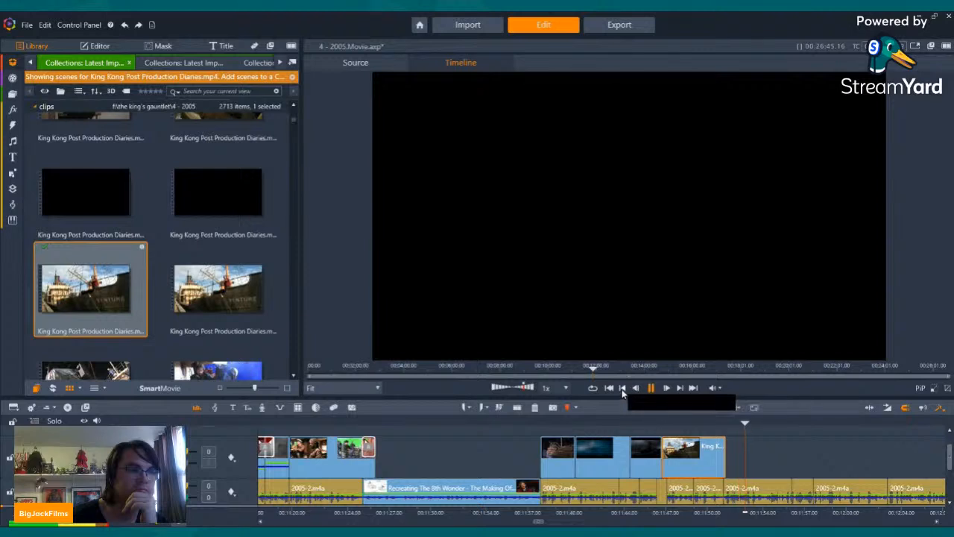
click(624, 387)
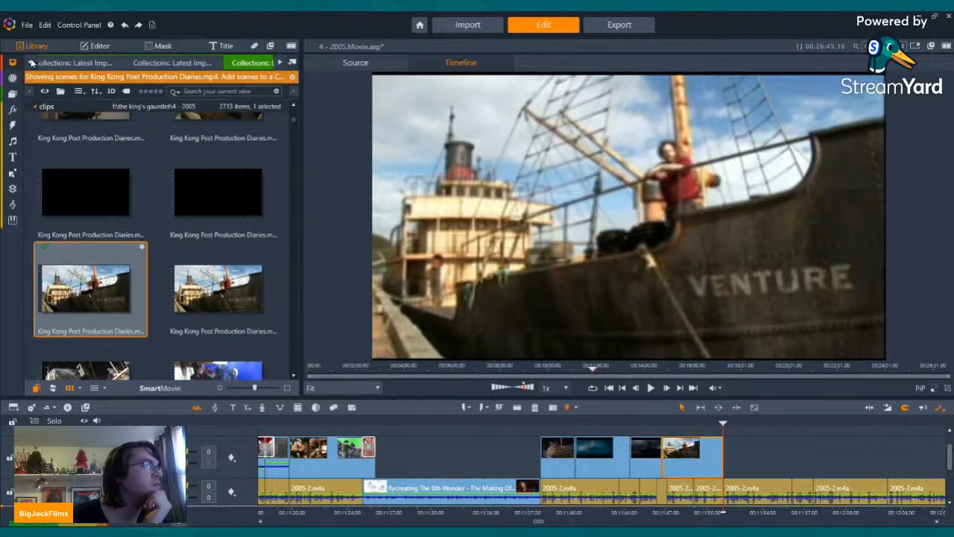
Step: Return to the Recreating The 8th Wonder scenes and preview the blue-screen shots of the Venture deck and ship set
click(170, 63)
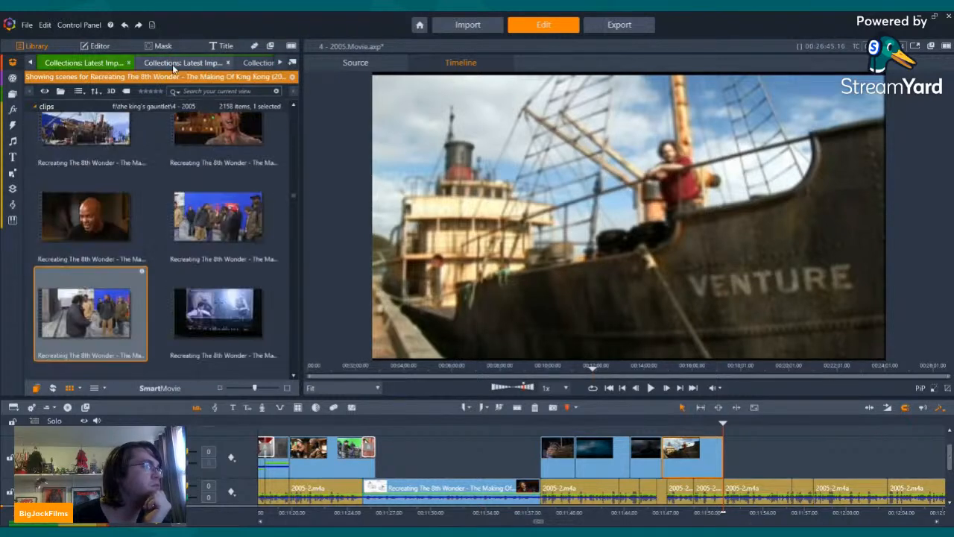
click(51, 65)
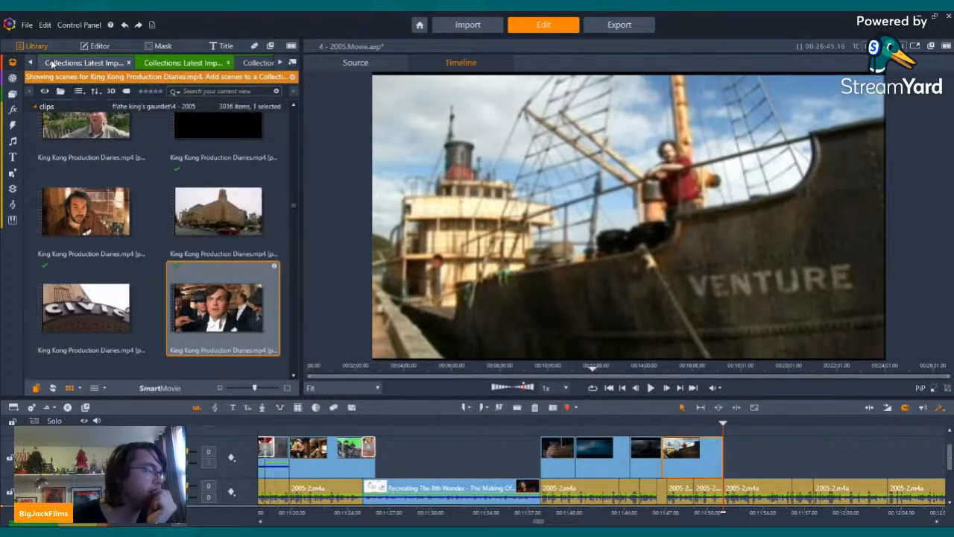
click(49, 63)
scroll(161, 167, up, 2)
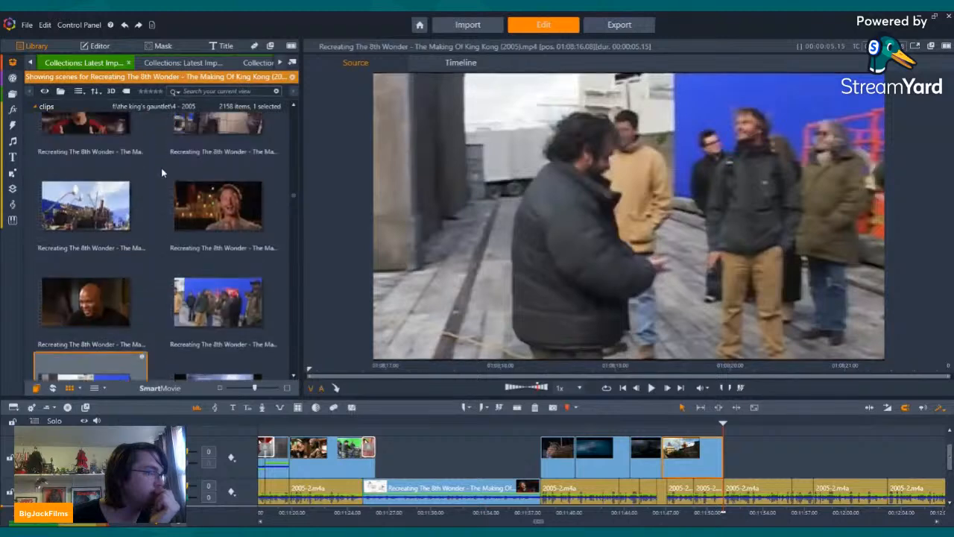
click(86, 241)
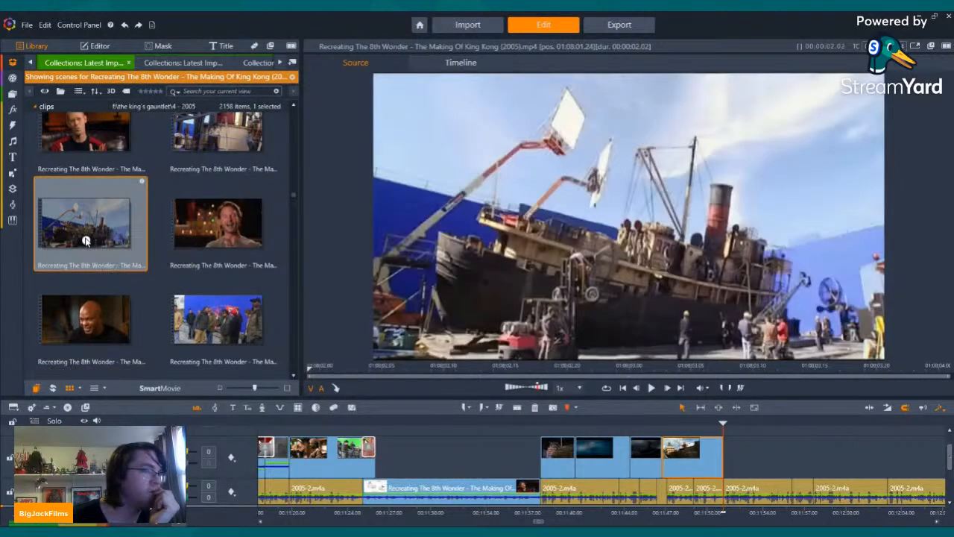
key(space)
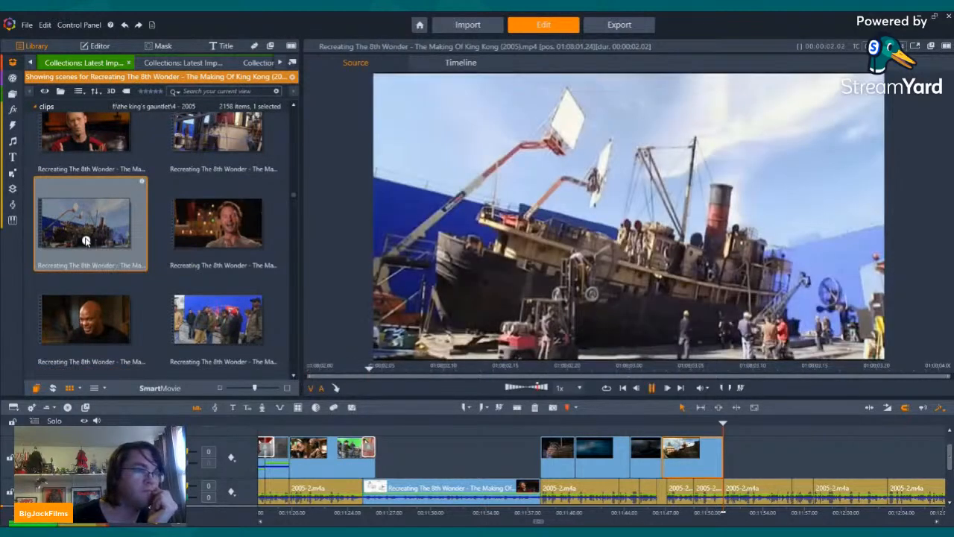
click(219, 141)
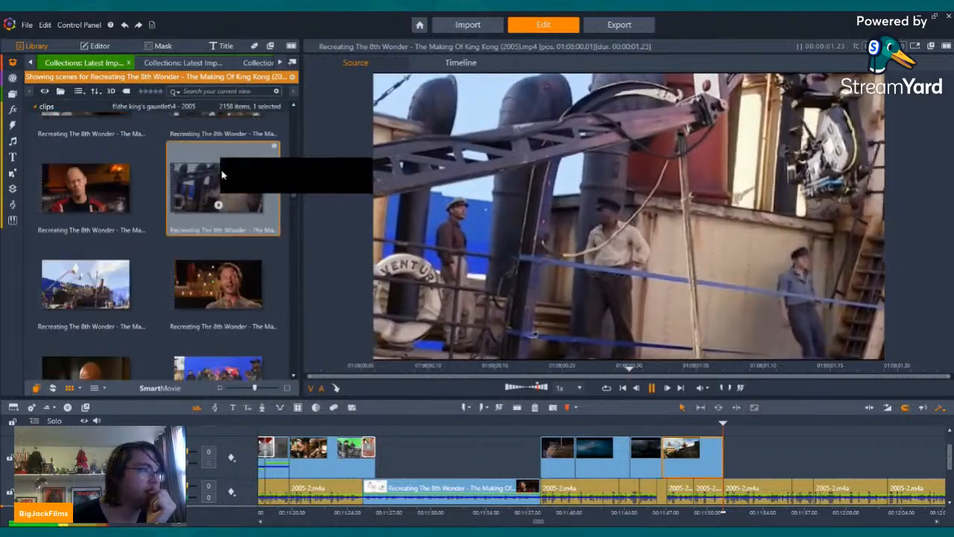
key(Up)
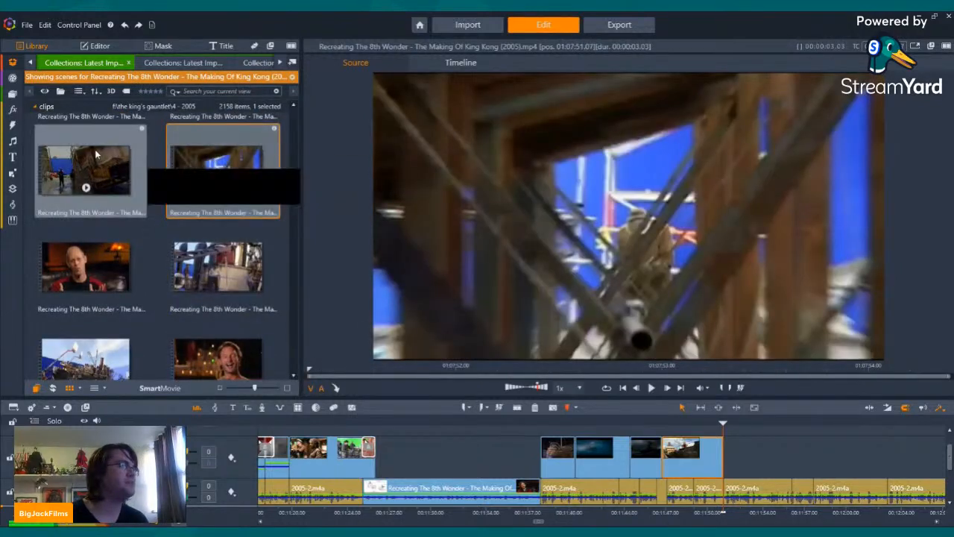
Step: Preview the ship-set scenes, place the film-crew-on-deck scene directly after the docked Venture clip with only its video stream, and play it back
click(83, 190)
click(87, 189)
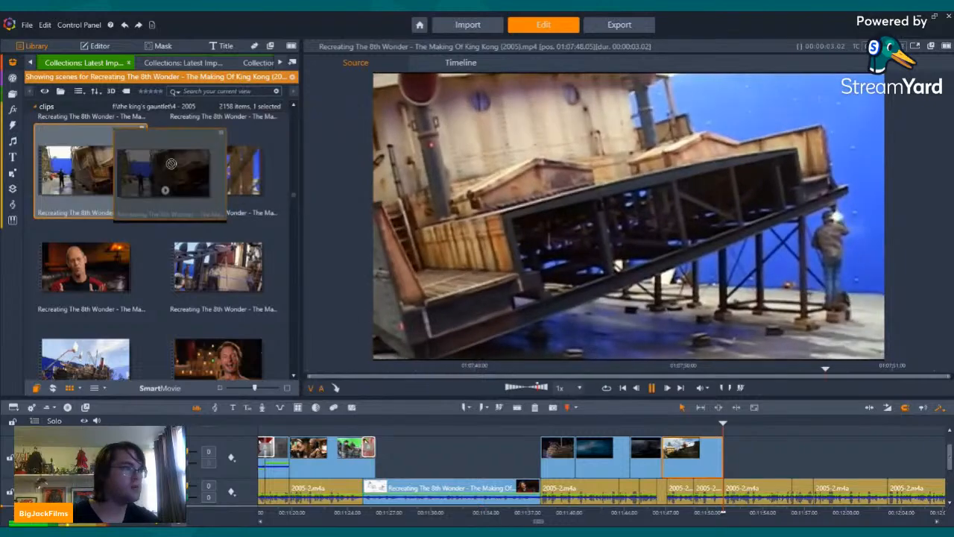
scroll(177, 203, up, 2)
click(127, 220)
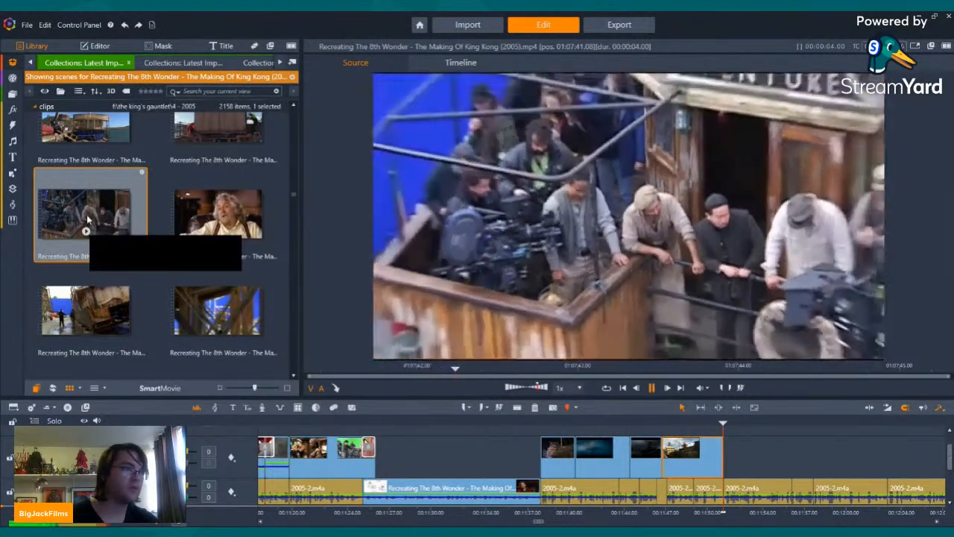
drag(86, 226, 743, 465)
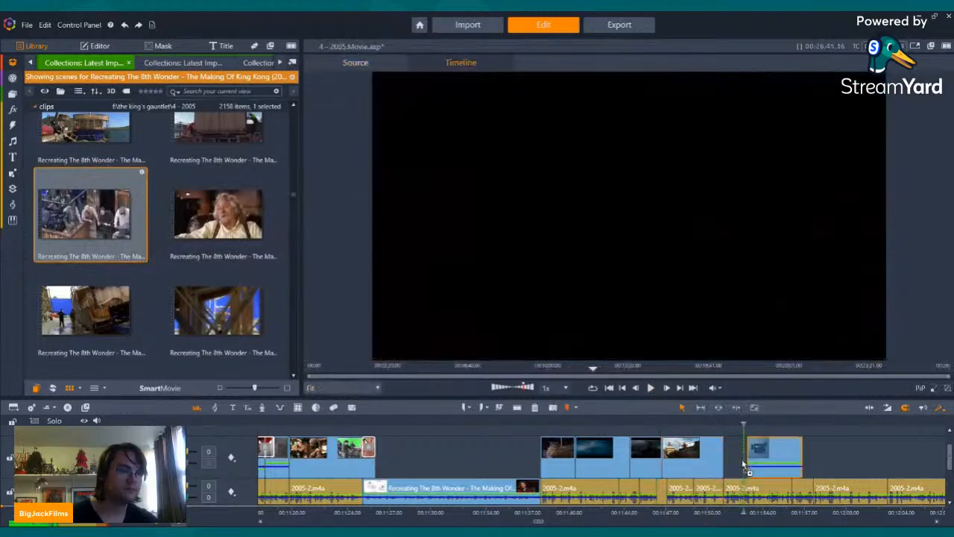
right_click(730, 458)
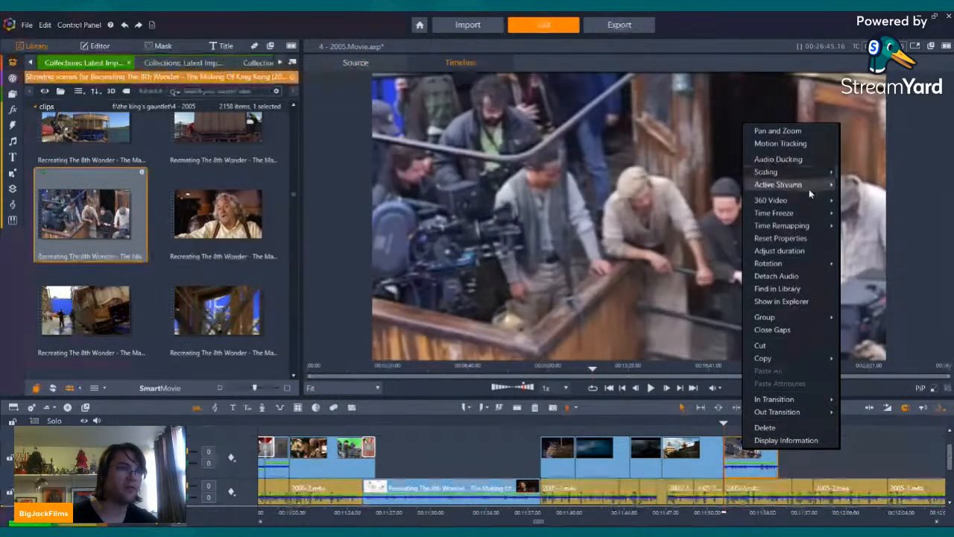
mouse_move(809, 187)
click(858, 197)
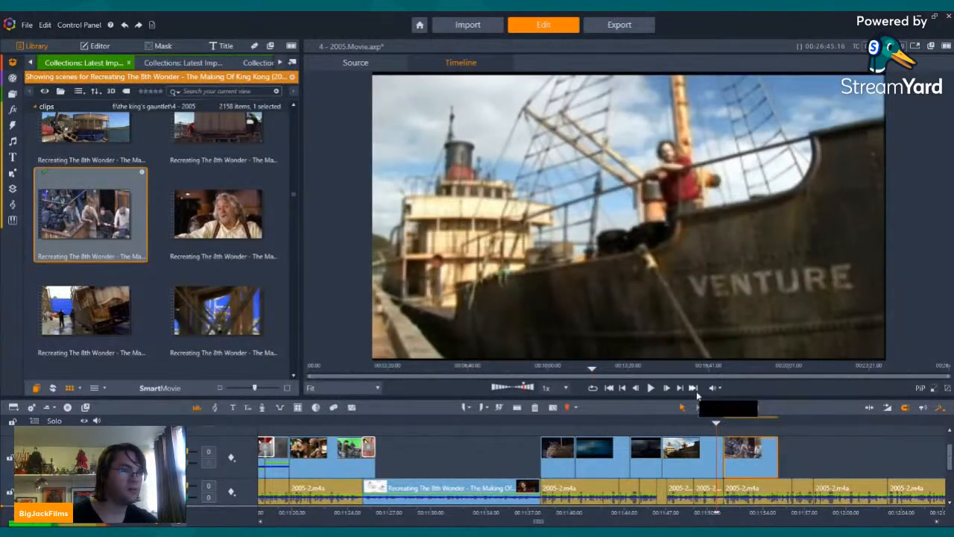
click(655, 387)
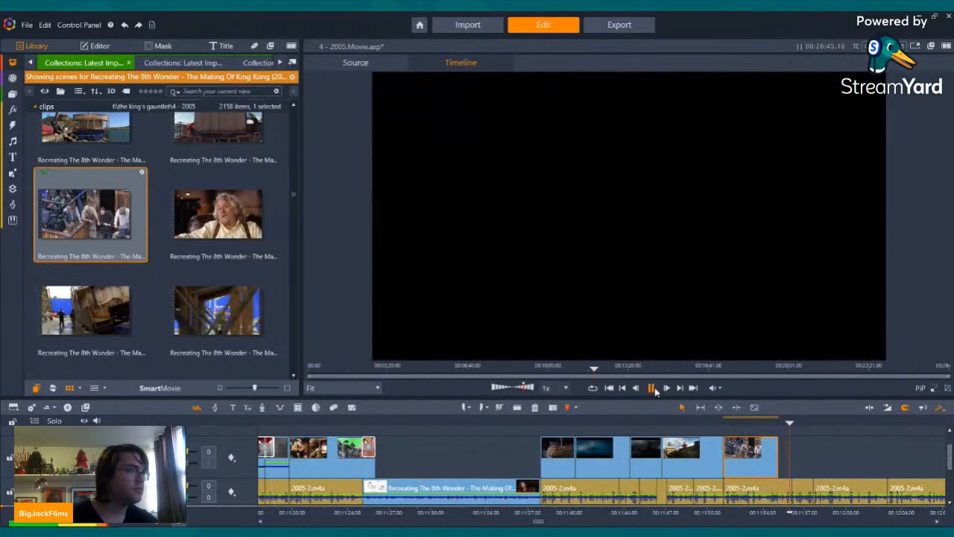
click(653, 388)
Step: Add the tilted ship set scene after the film-crew clip with only its video stream, trimming the stray interview frames from its start
drag(99, 304, 784, 459)
right_click(804, 451)
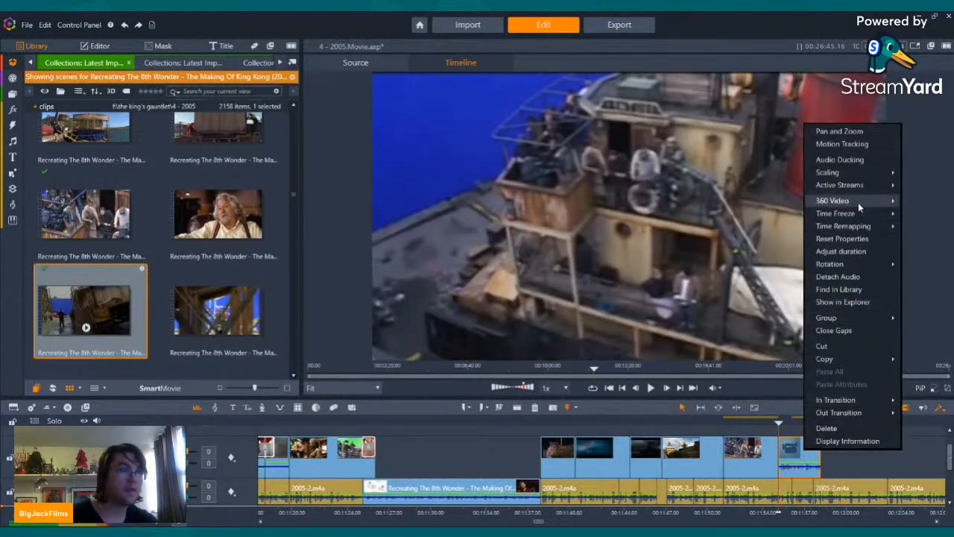
click(922, 196)
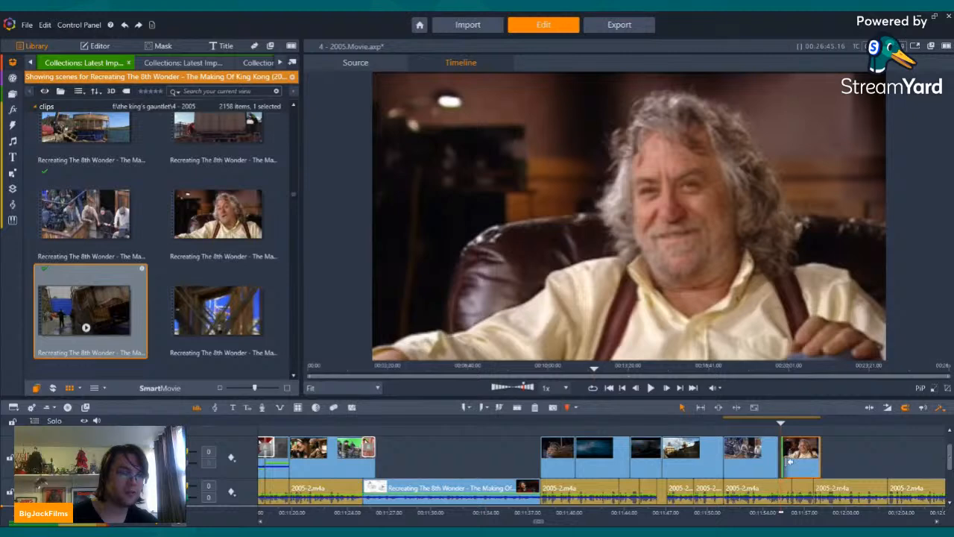
drag(798, 467, 796, 466)
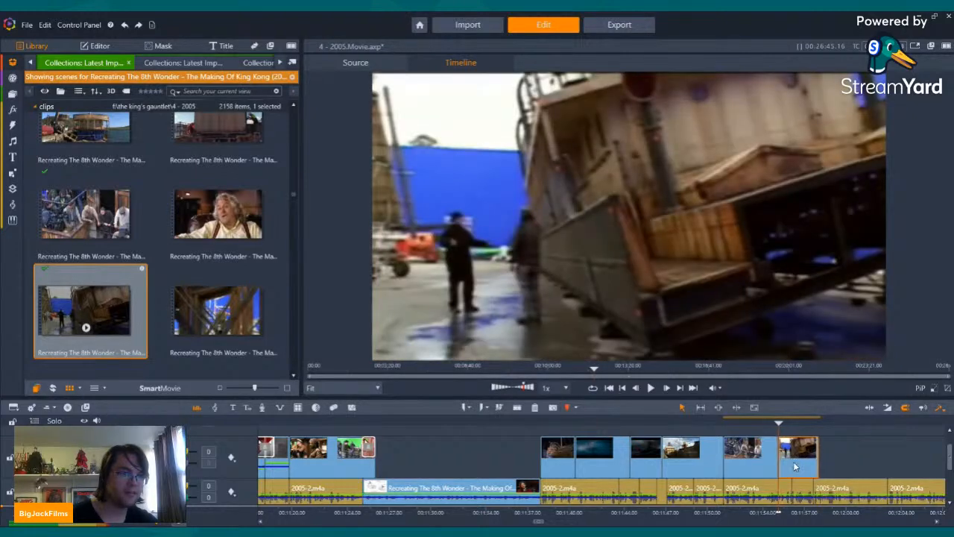
click(653, 388)
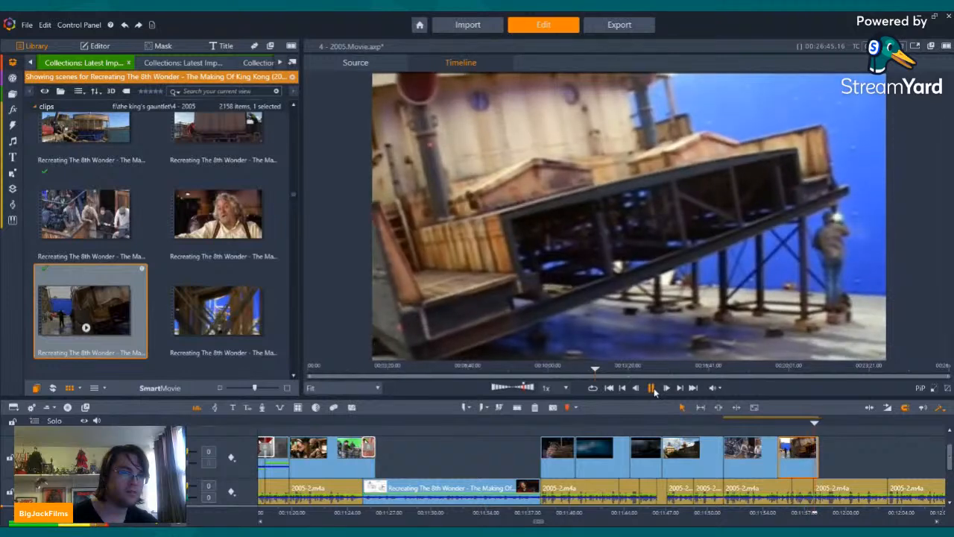
click(652, 387)
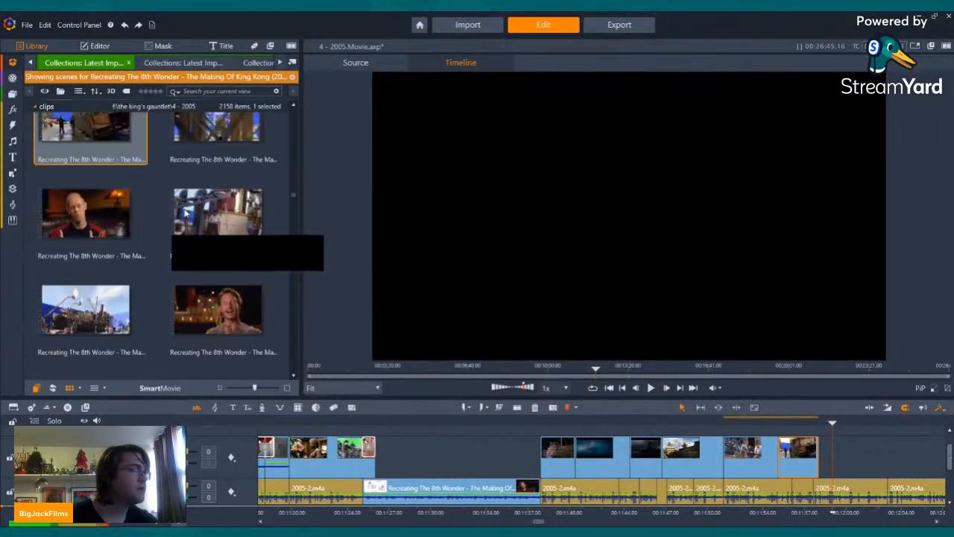
Step: Look through the following Recreating The 8th Wonder scenes and preview several for more Venture set footage
scroll(224, 246, down, 2)
click(218, 266)
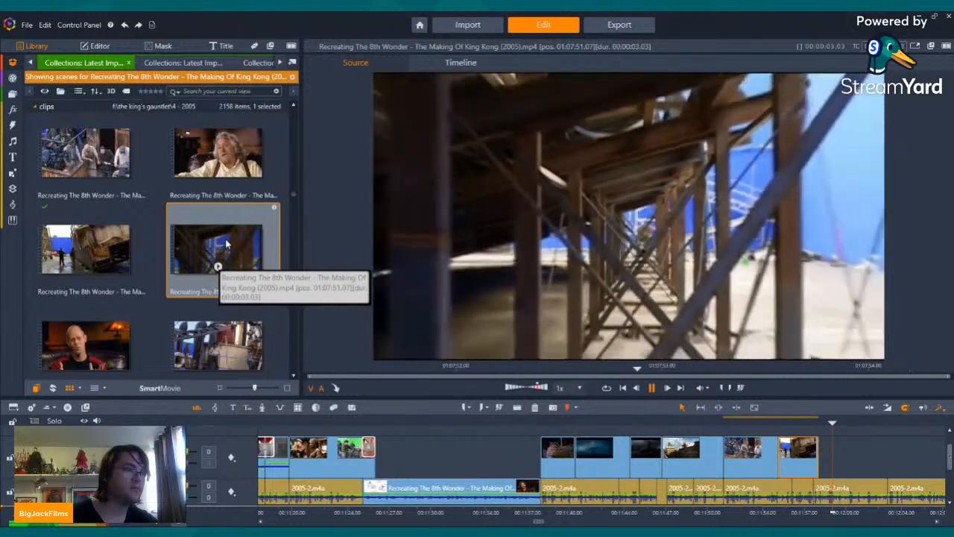
scroll(223, 238, down, 6)
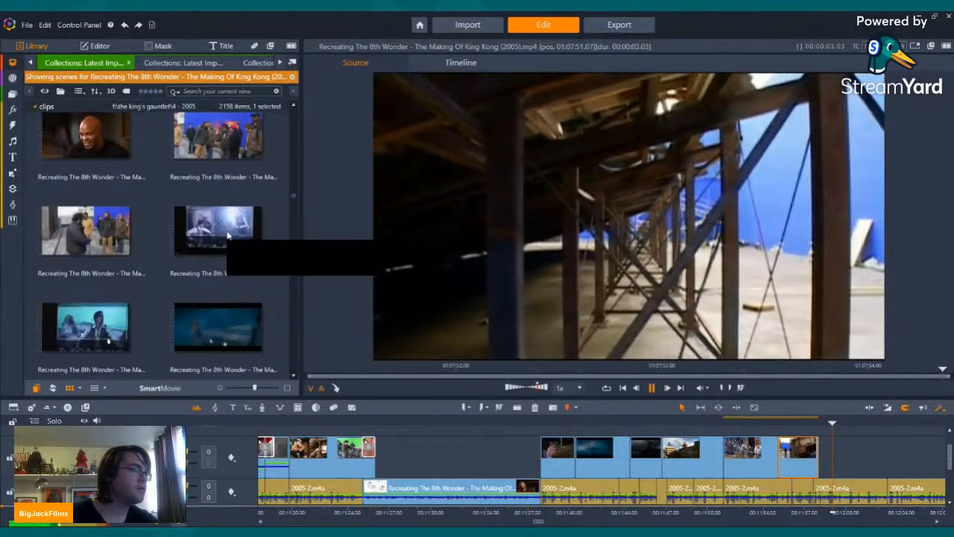
click(219, 241)
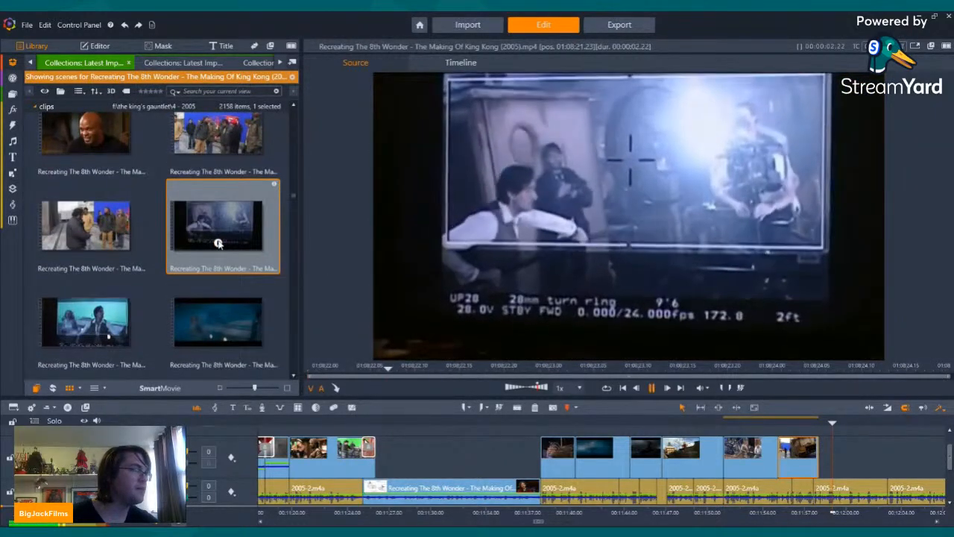
click(219, 144)
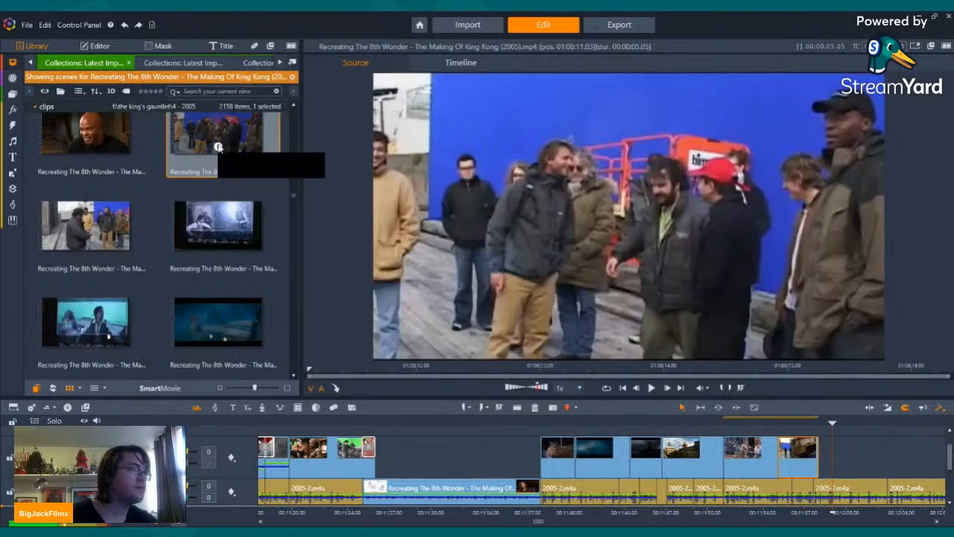
scroll(219, 148, down, 6)
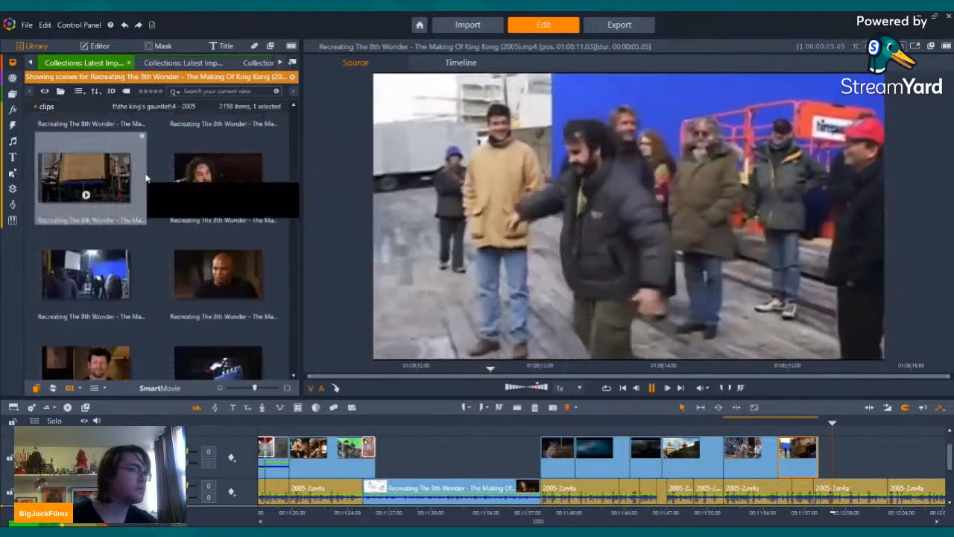
scroll(153, 194, down, 8)
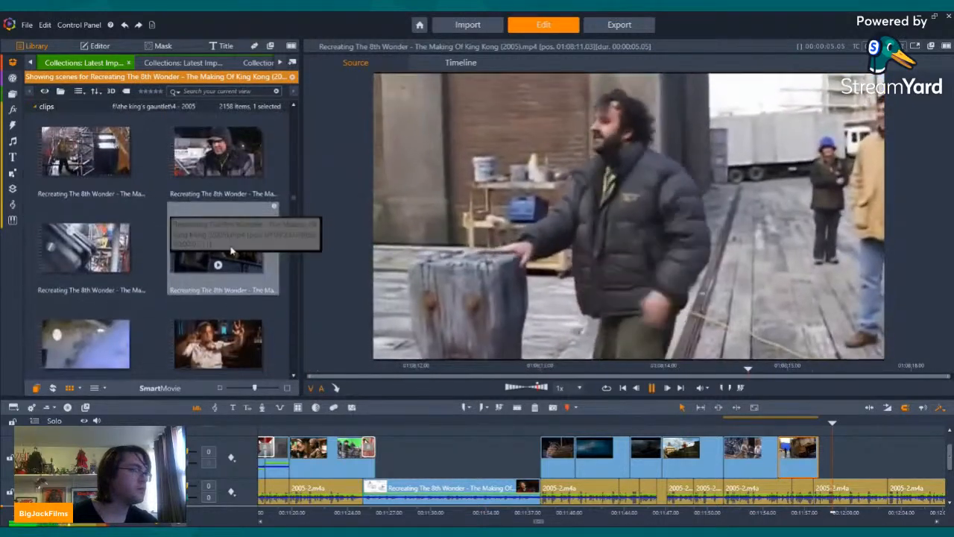
click(179, 248)
scroll(179, 251, down, 1)
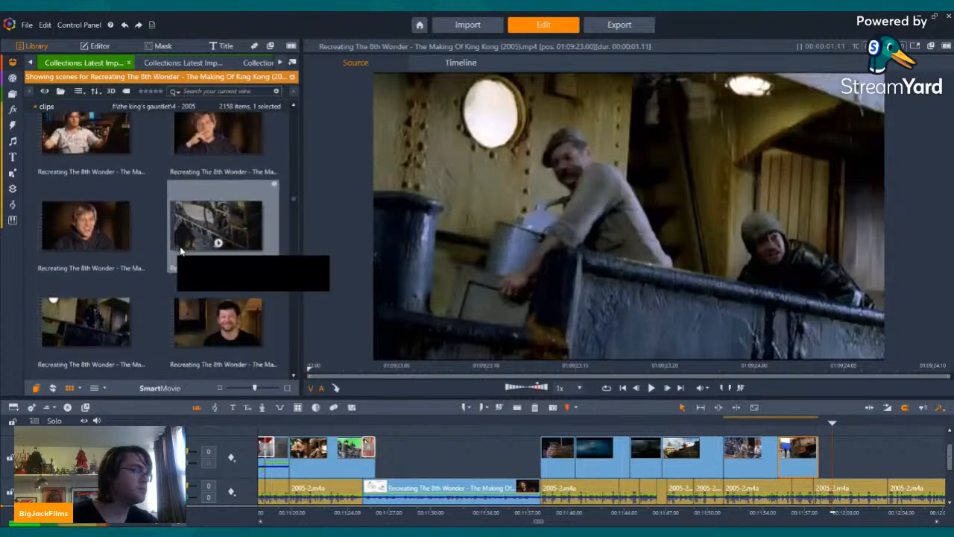
scroll(178, 251, down, 1)
Step: Trim a few frames off the end of the tilted ship set clip and play back the cut against the narration
click(841, 459)
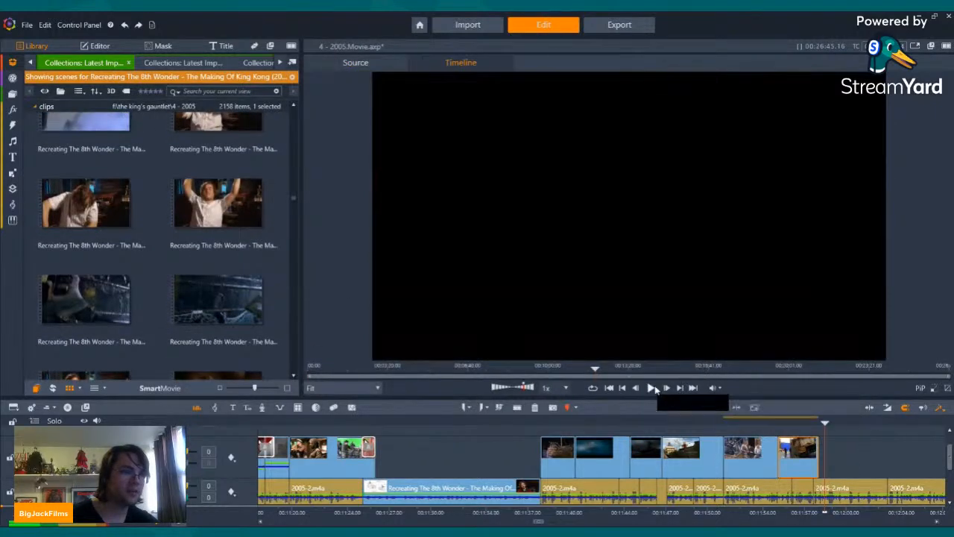
click(653, 388)
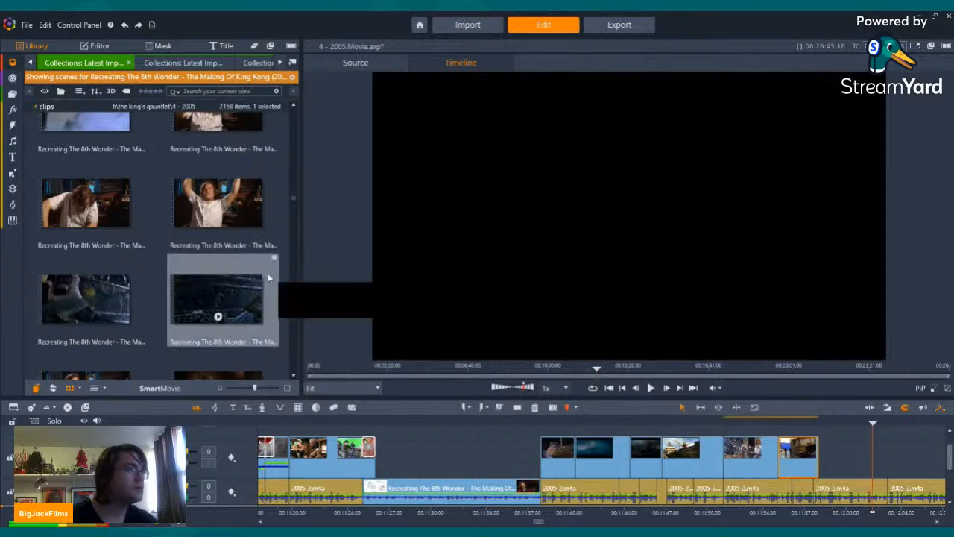
scroll(266, 274, down, 5)
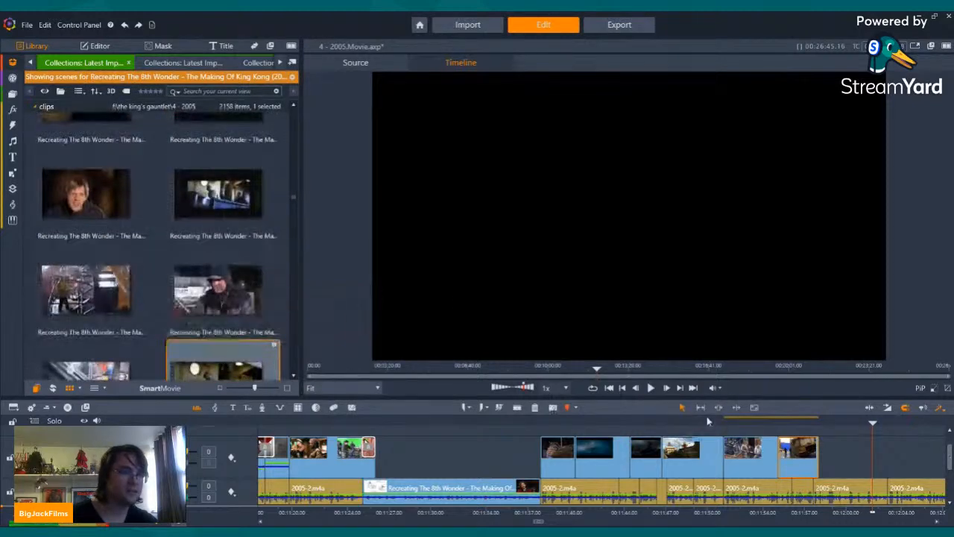
drag(818, 459, 812, 457)
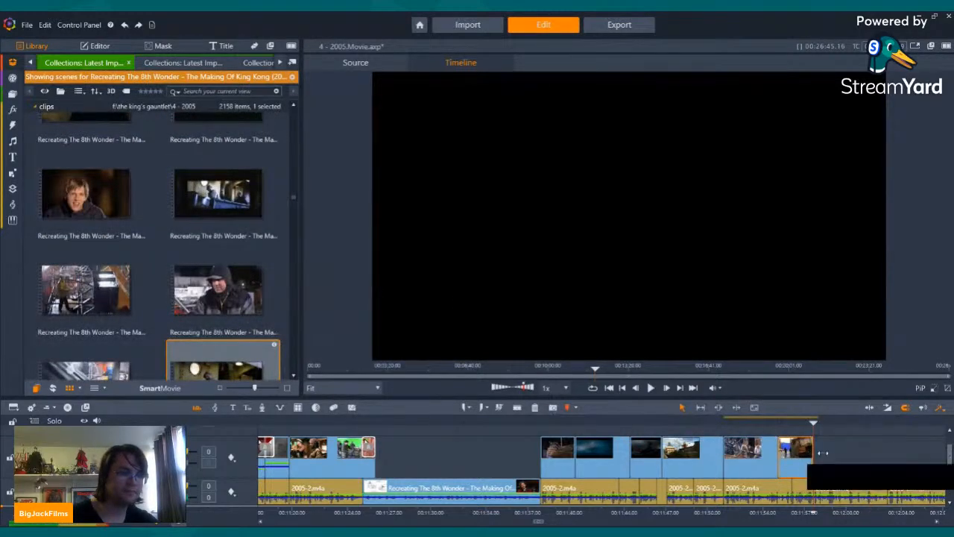
click(651, 388)
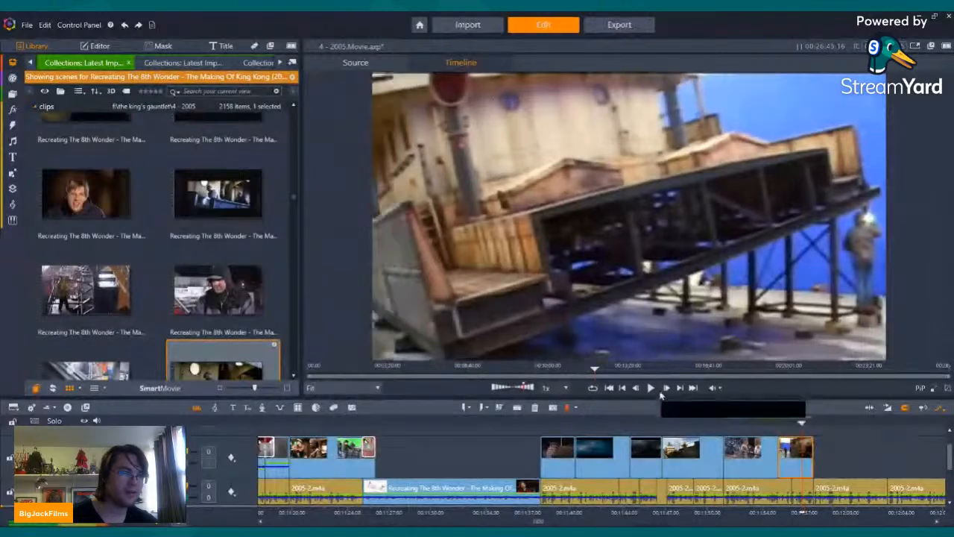
click(652, 388)
Step: Insert the crane-on-deck scene, the wide ship set scene and the following interview scene into the narration track right after the tilted set clip
scroll(208, 248, down, 8)
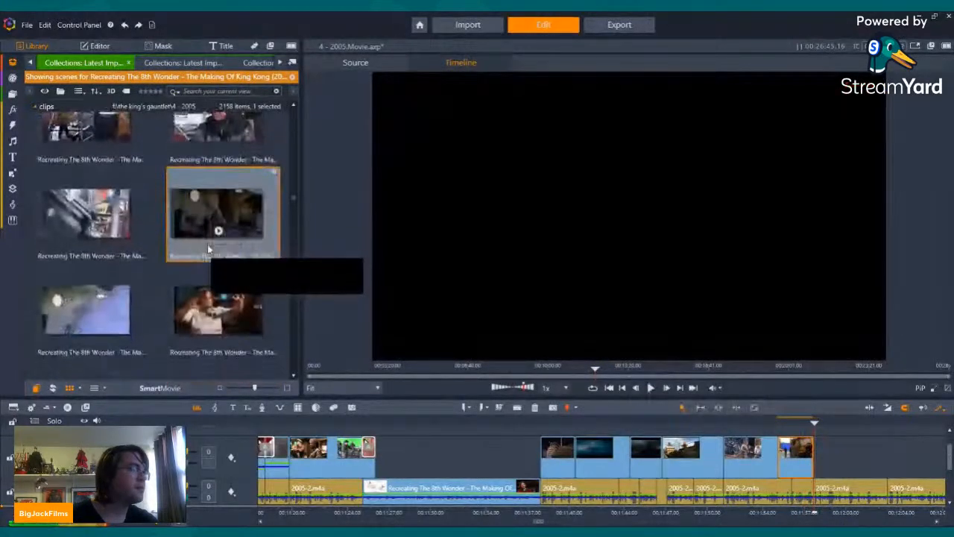
scroll(208, 250, down, 10)
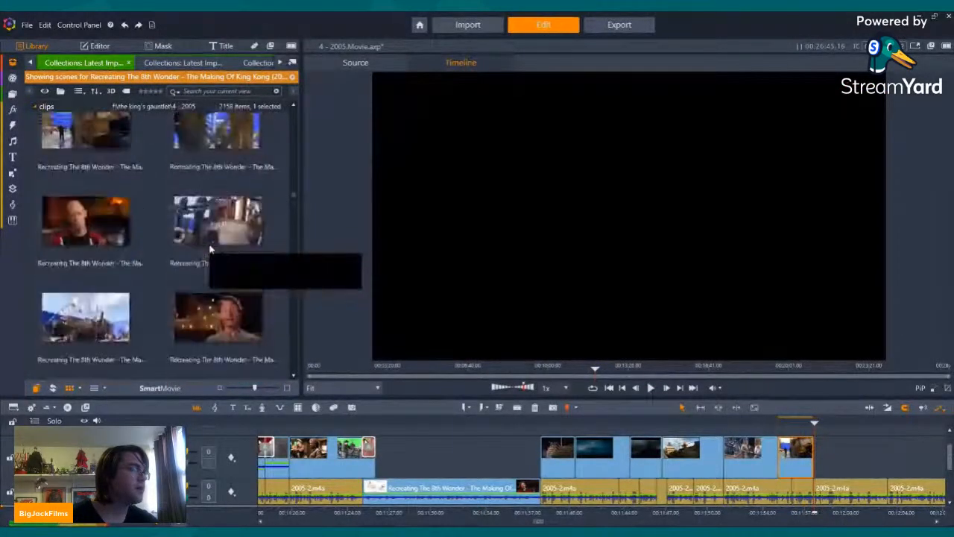
click(174, 202)
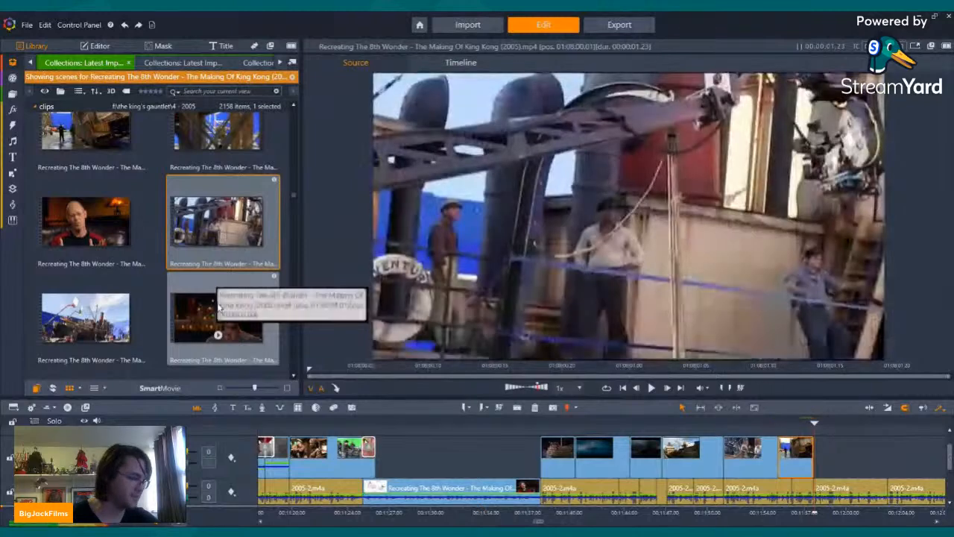
shift+click(219, 305)
drag(218, 306, 815, 500)
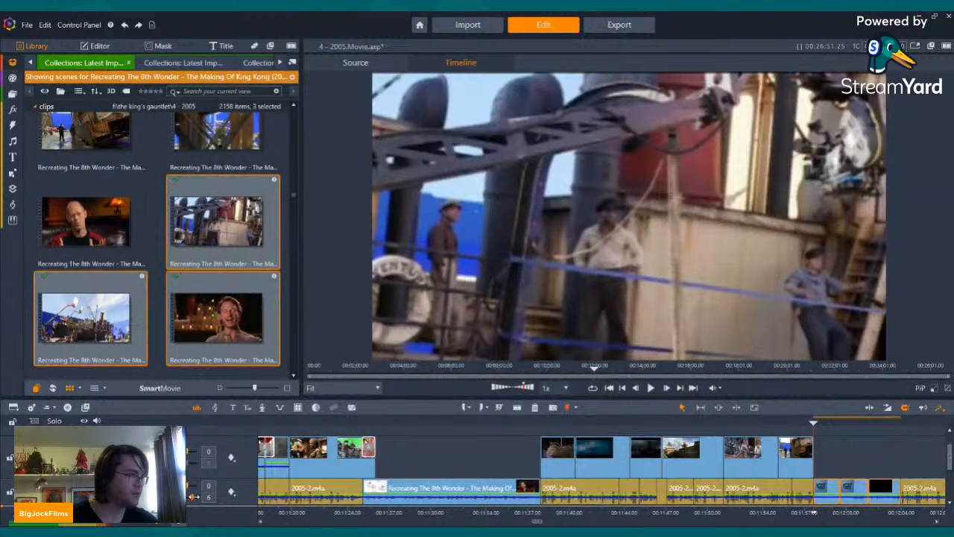
Step: Play through the three inserted making-of clips to check how they follow the tilted ship set clip and narration
click(853, 495)
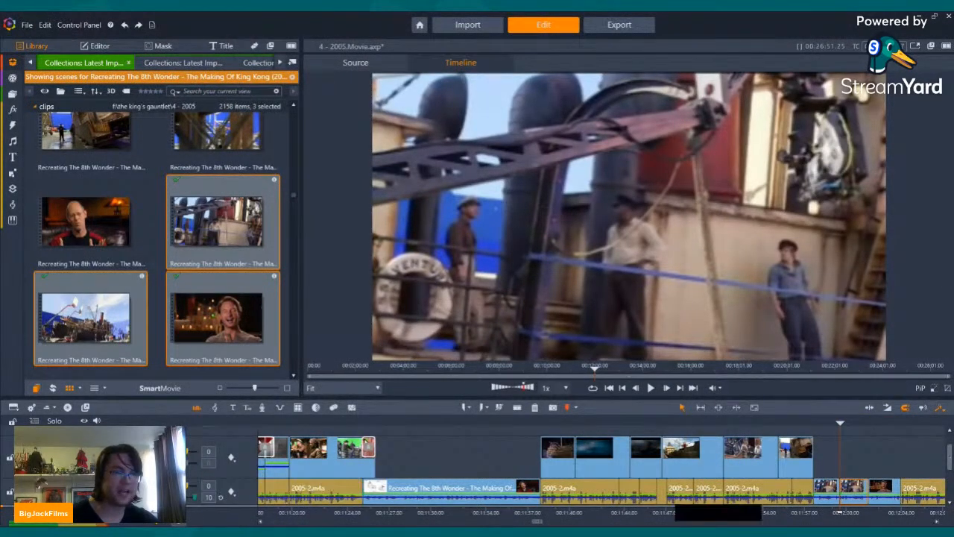
click(885, 489)
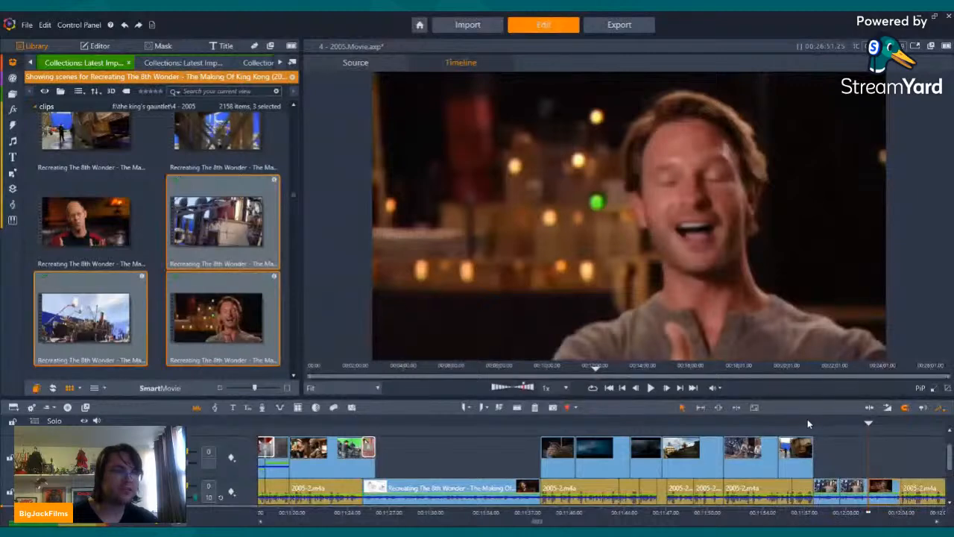
drag(807, 420, 786, 422)
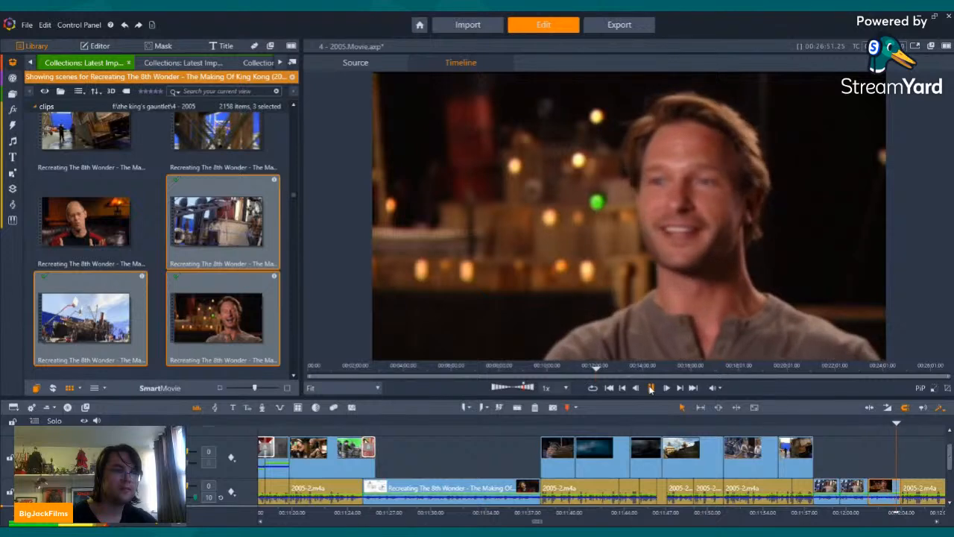
click(651, 388)
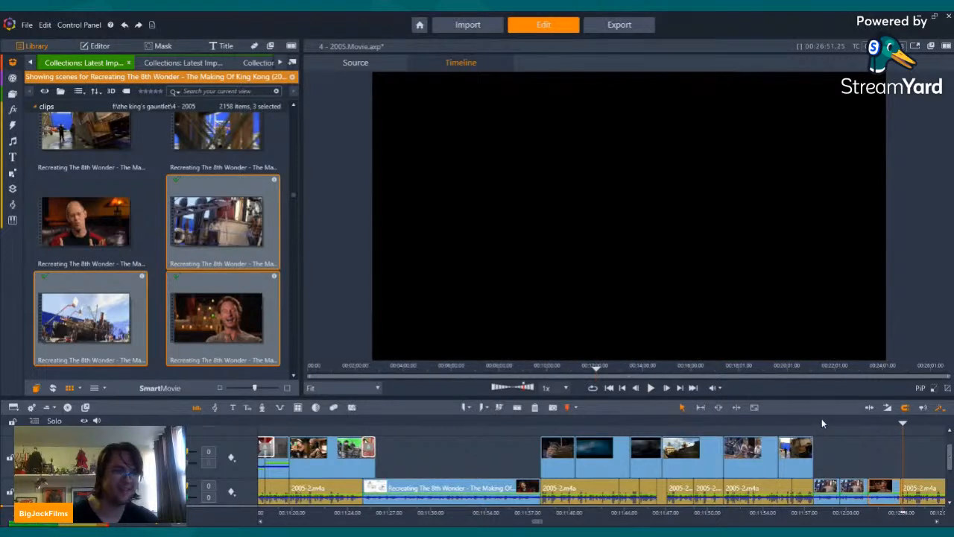
Step: Remove a few frames from the crane-on-deck clip in the narration track and check its cut from the tilted ship set clip
click(818, 424)
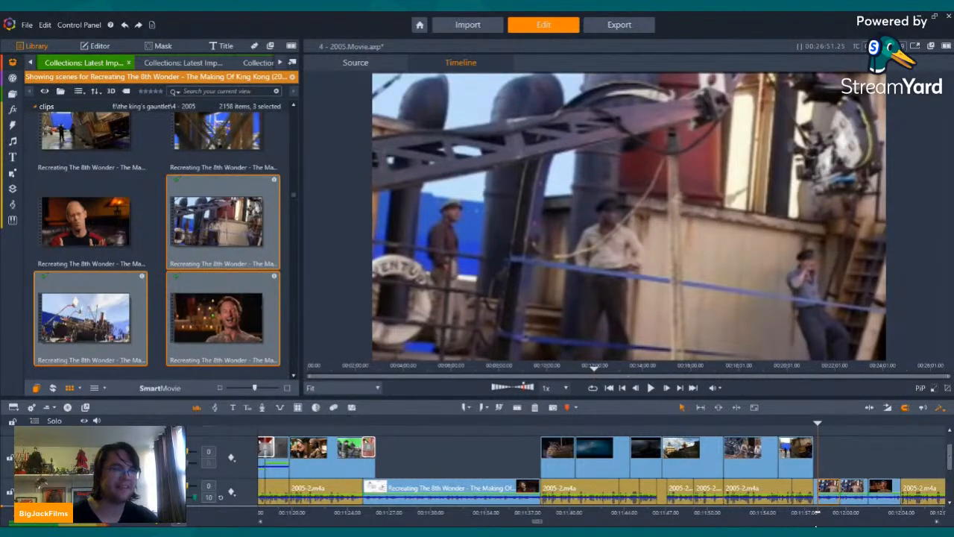
click(873, 519)
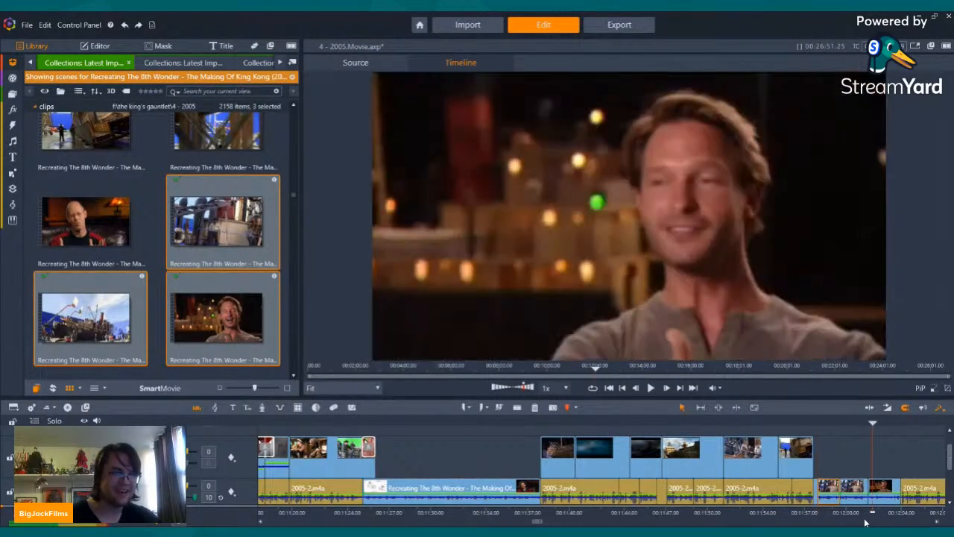
drag(821, 515, 887, 513)
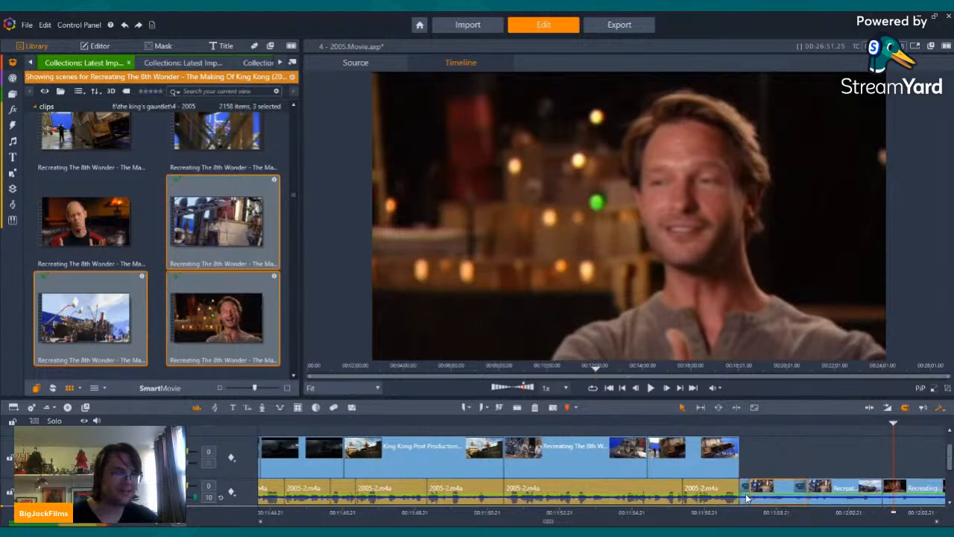
click(746, 499)
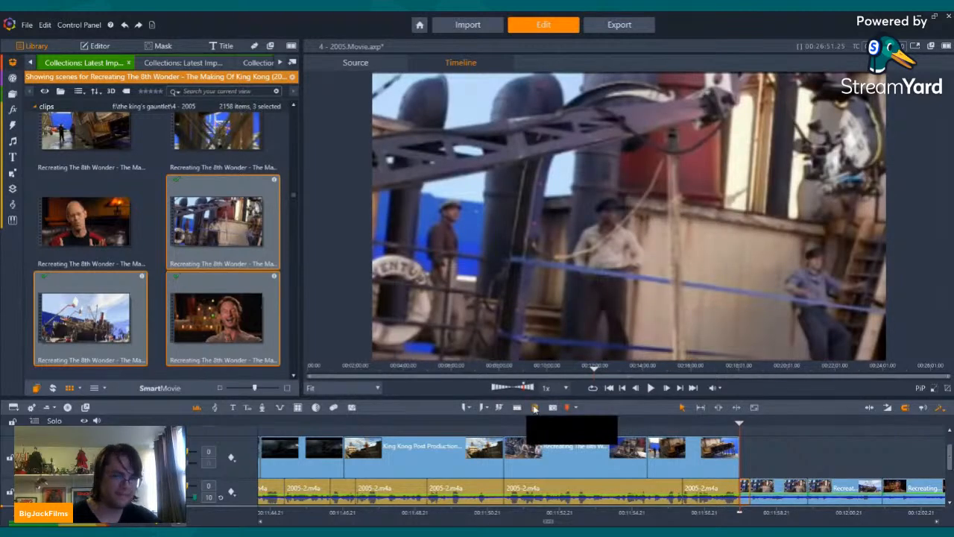
click(534, 408)
key(Left)
key(Left)
key(Left)
key(Left)
key(Left)
key(Left)
key(Left)
key(Left)
key(Left)
key(Left)
key(Left)
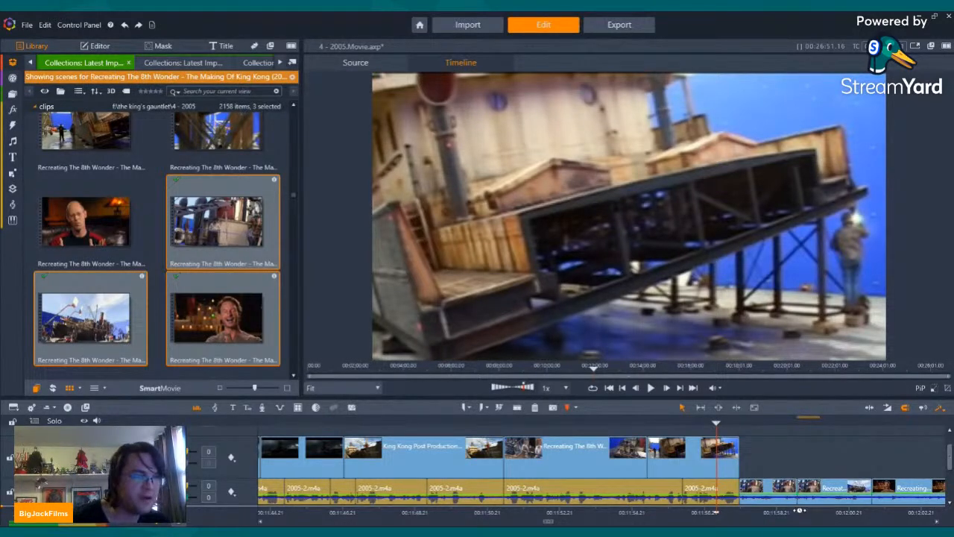
key(Left)
key(Left)
key(Left)
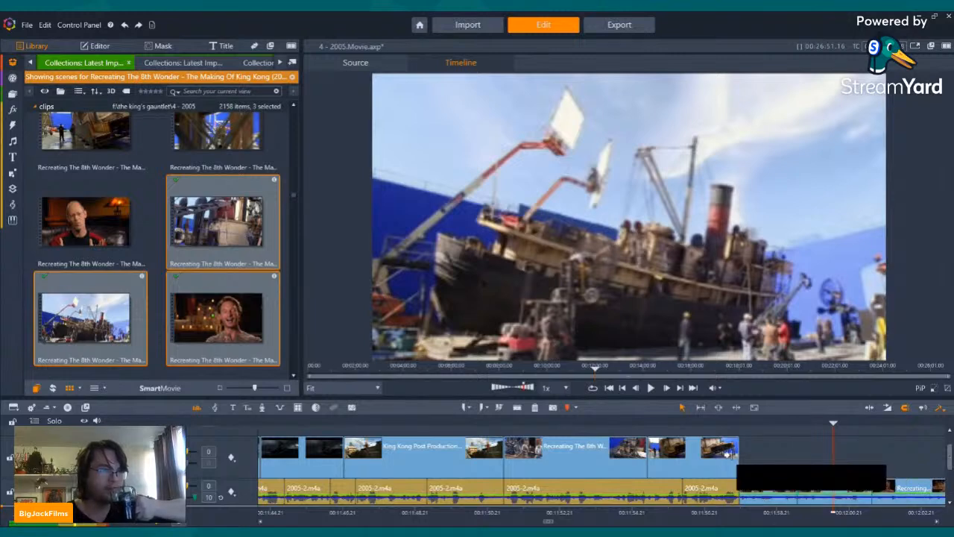
Step: Extend the tilted ship set clip slightly over the crane-on-deck clip, add a short transition at its end and play back the cut
drag(732, 456, 752, 453)
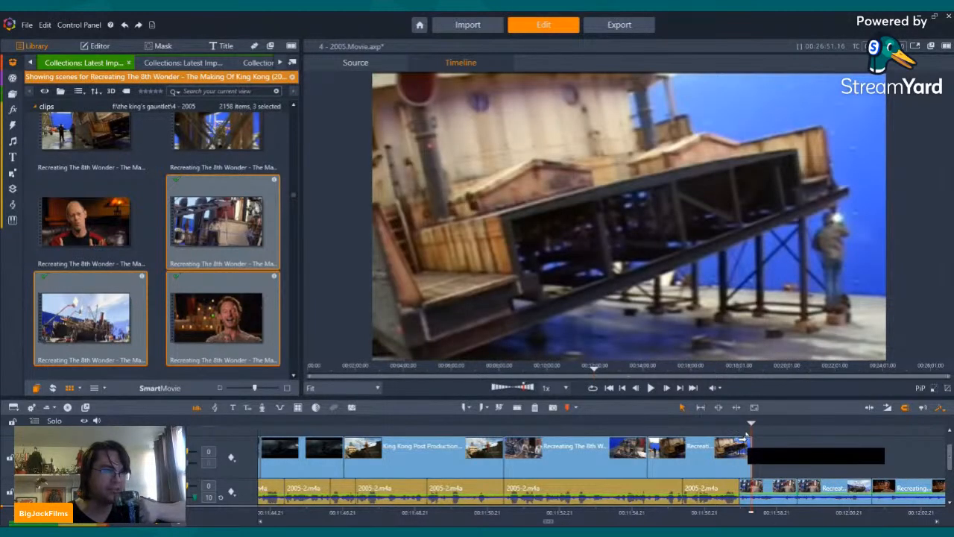
click(732, 438)
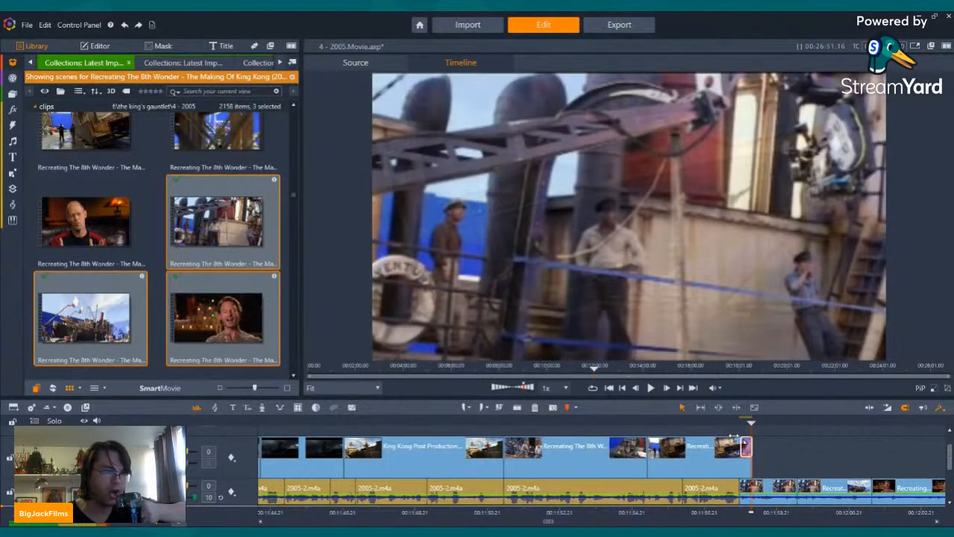
key(Left)
key(Left)
key(Left)
key(Left)
key(Left)
key(Left)
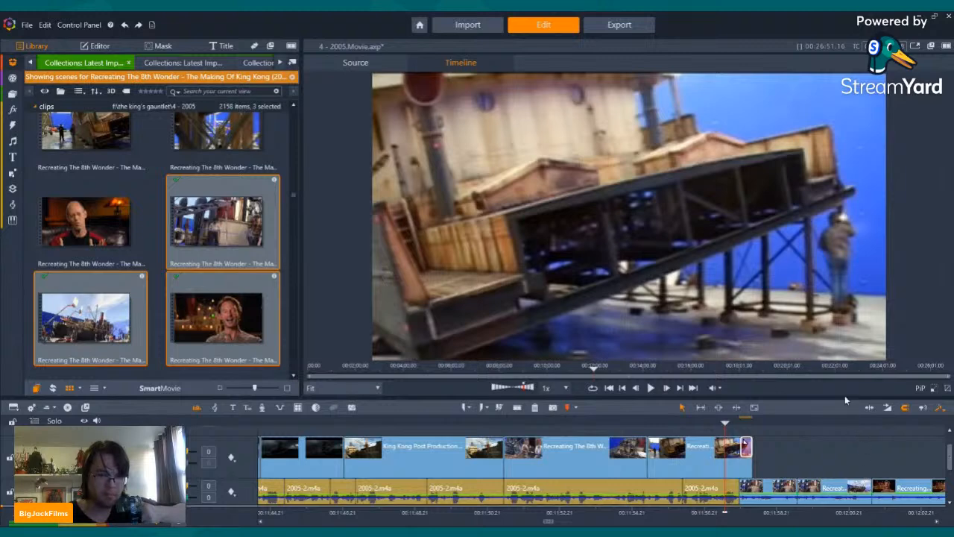
click(650, 389)
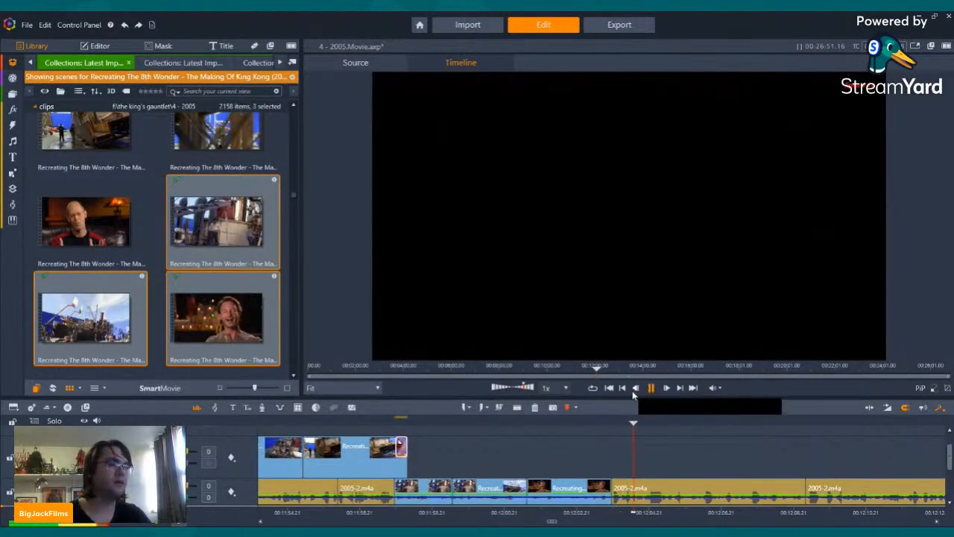
click(625, 392)
Step: Look through the later Recreating The 8th Wonder scenes, previewing the hull wall, storm and wooden ramp shots for usable ship footage
scroll(174, 229, down, 3)
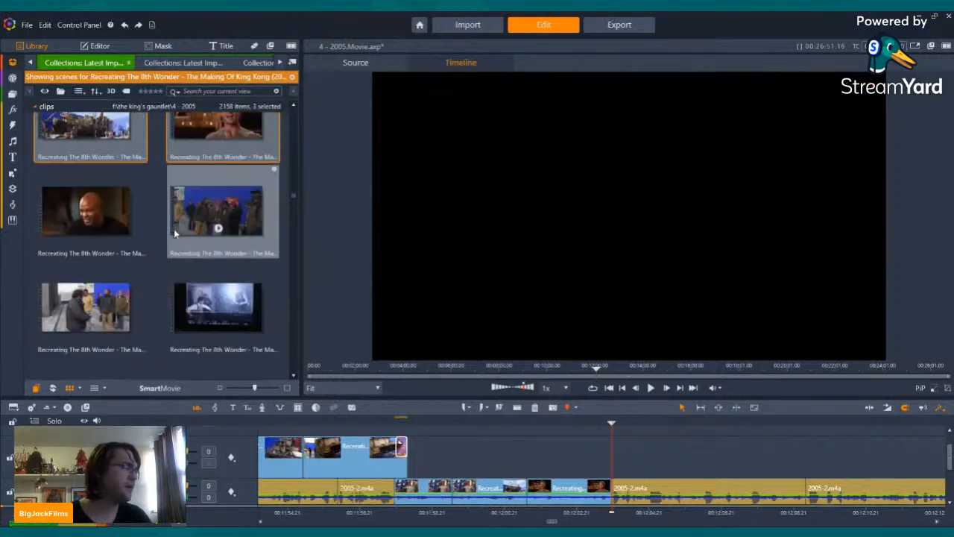
scroll(174, 229, down, 5)
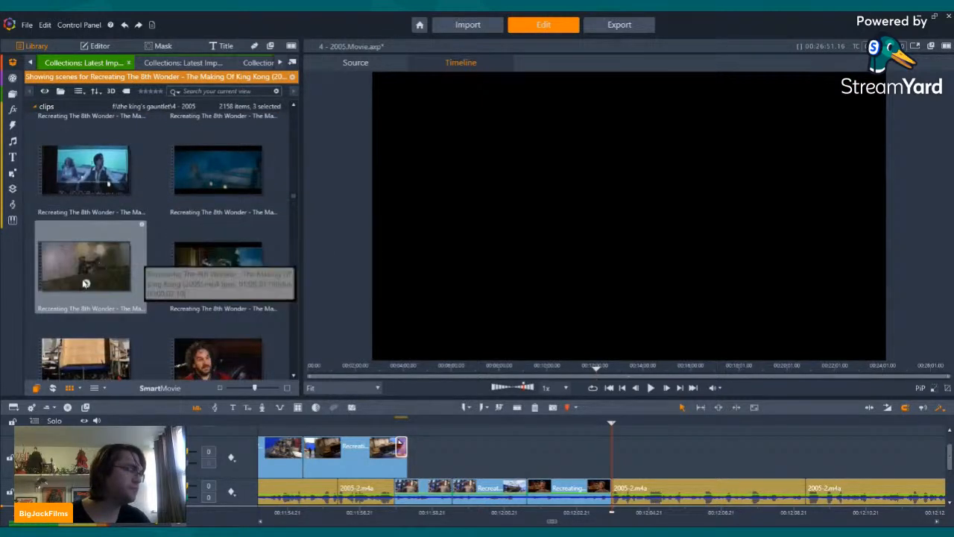
click(86, 283)
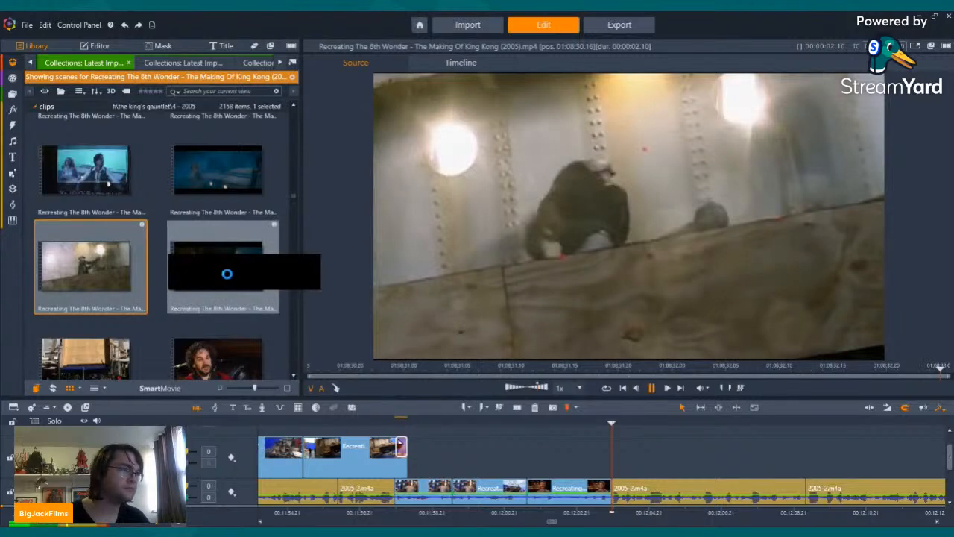
click(216, 282)
scroll(186, 261, down, 2)
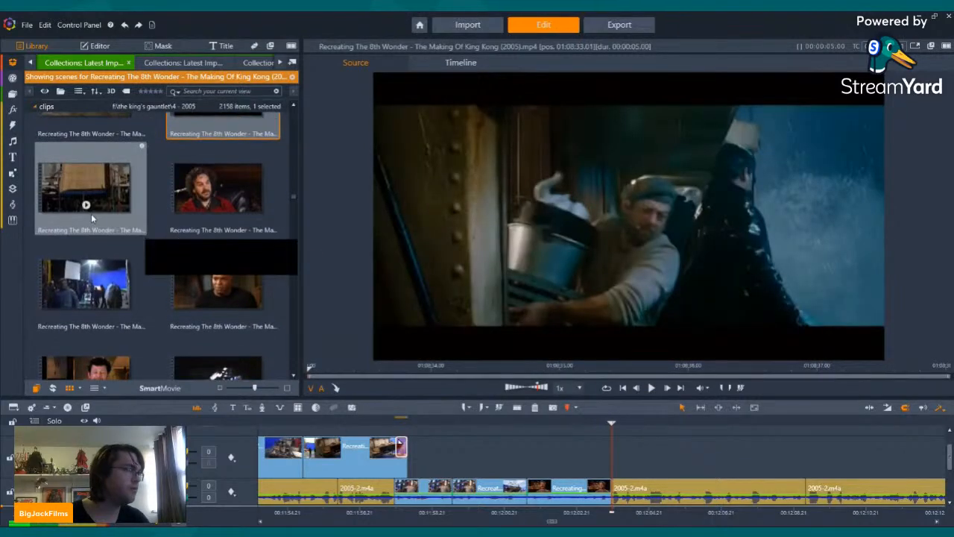
click(87, 209)
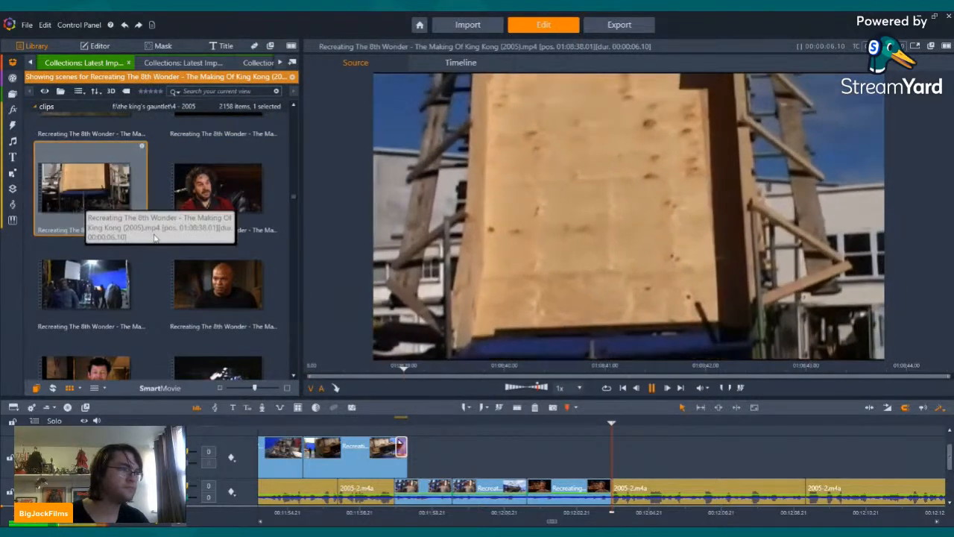
scroll(161, 225, down, 3)
scroll(208, 247, down, 5)
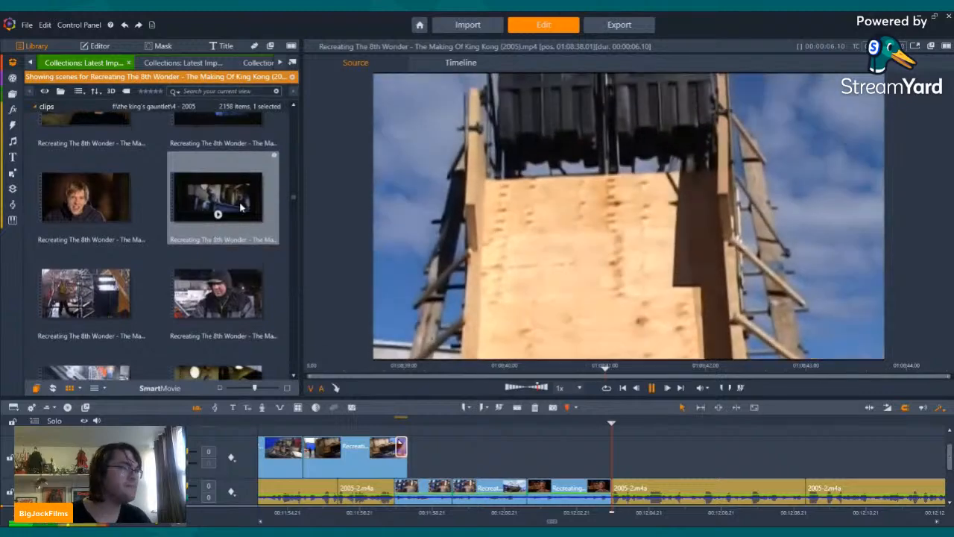
scroll(120, 291, up, 3)
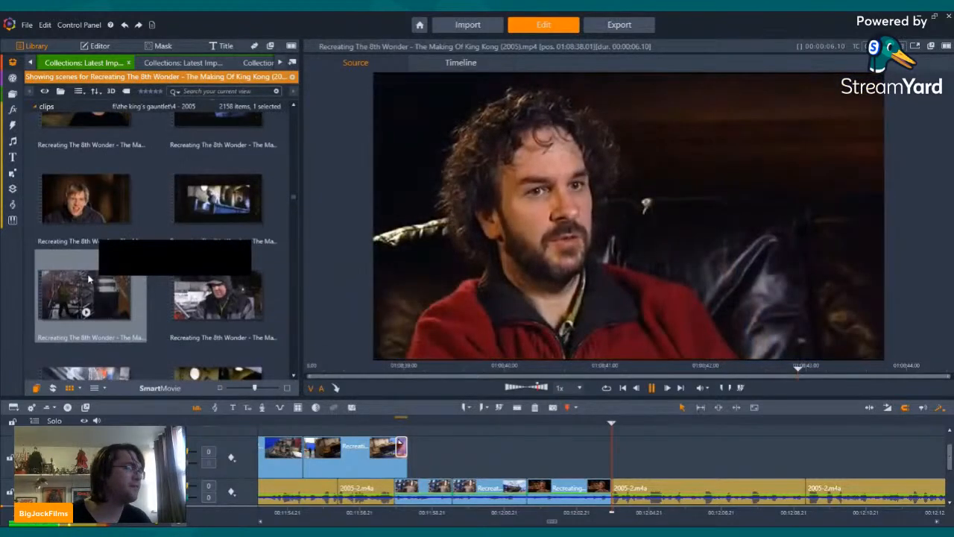
Step: Preview the scaffolding rig, deck spray and netted hull scenes of Recreating The 8th Wonder and look through the scenes after them
click(86, 315)
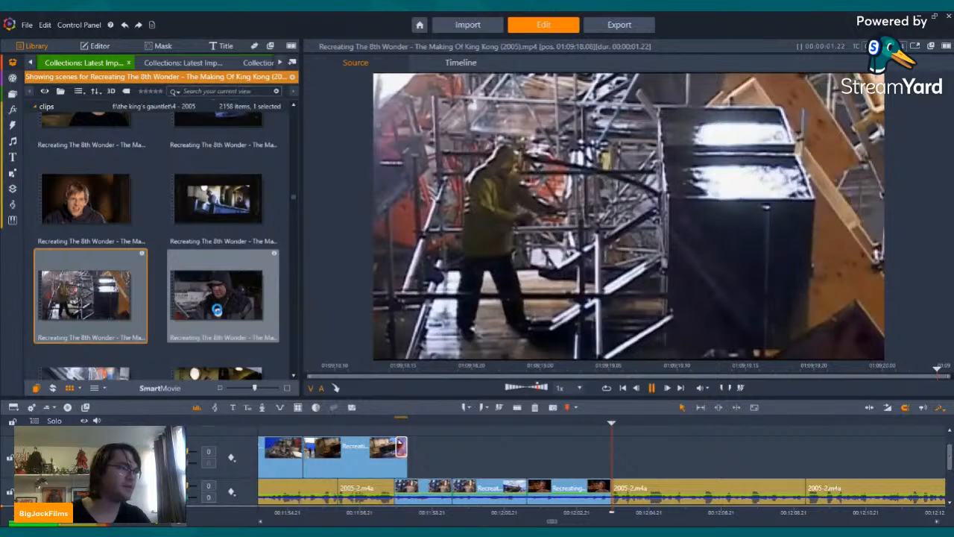
click(217, 311)
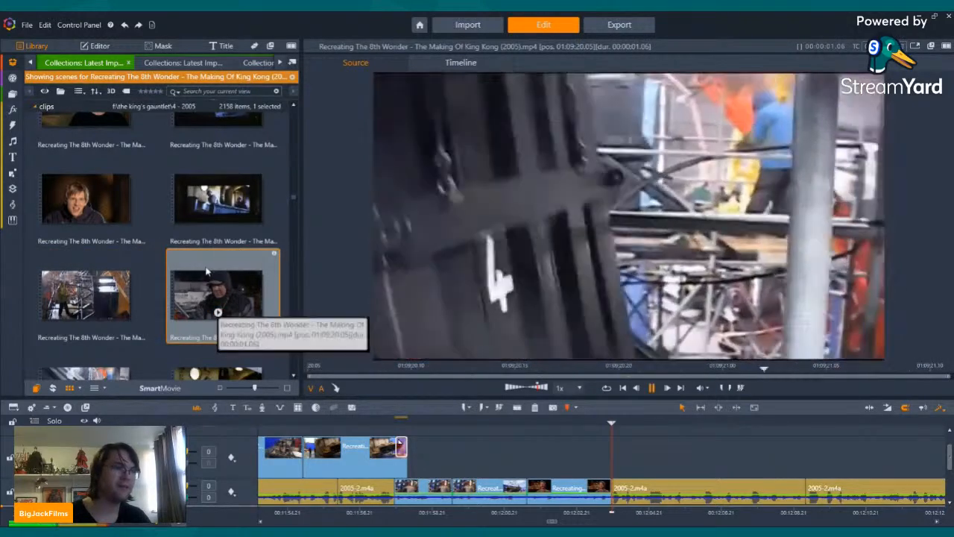
scroll(149, 284, down, 3)
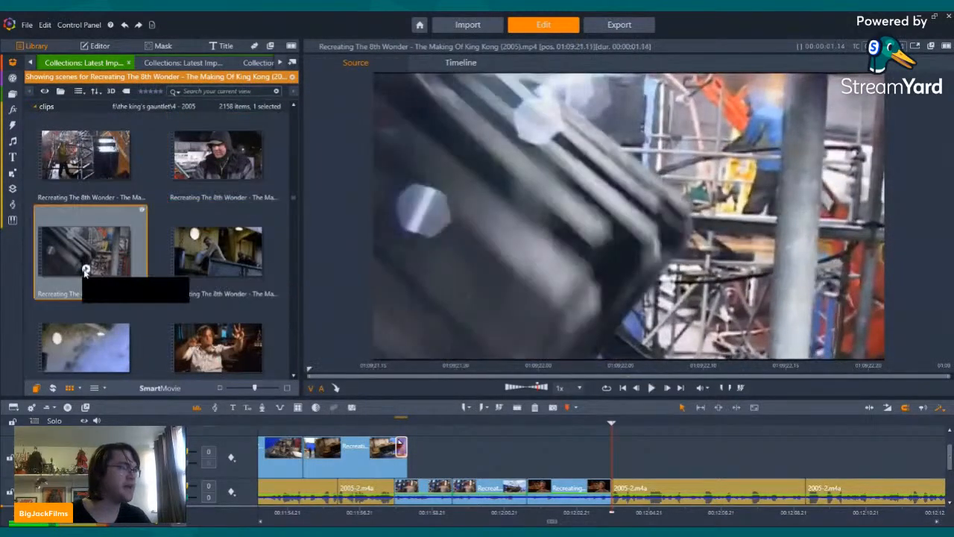
click(83, 267)
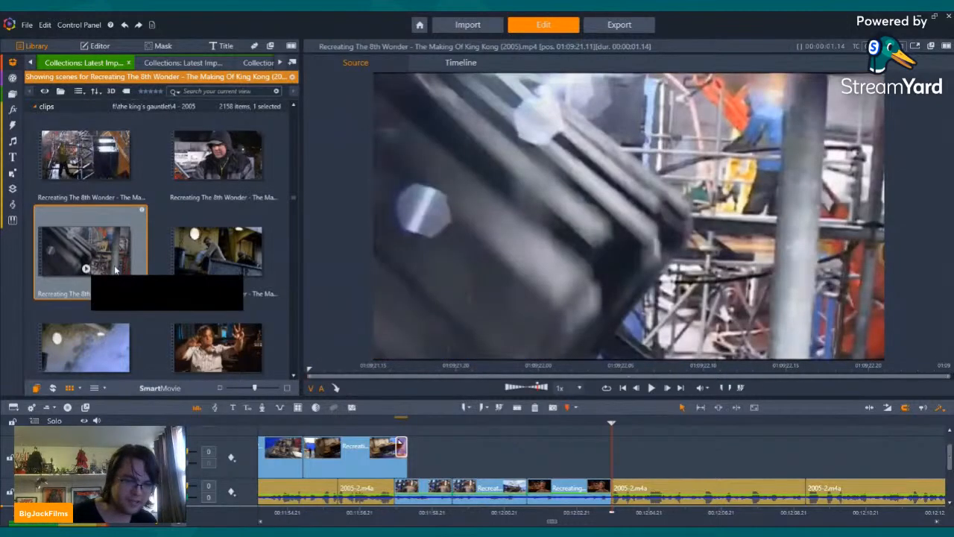
scroll(144, 264, down, 5)
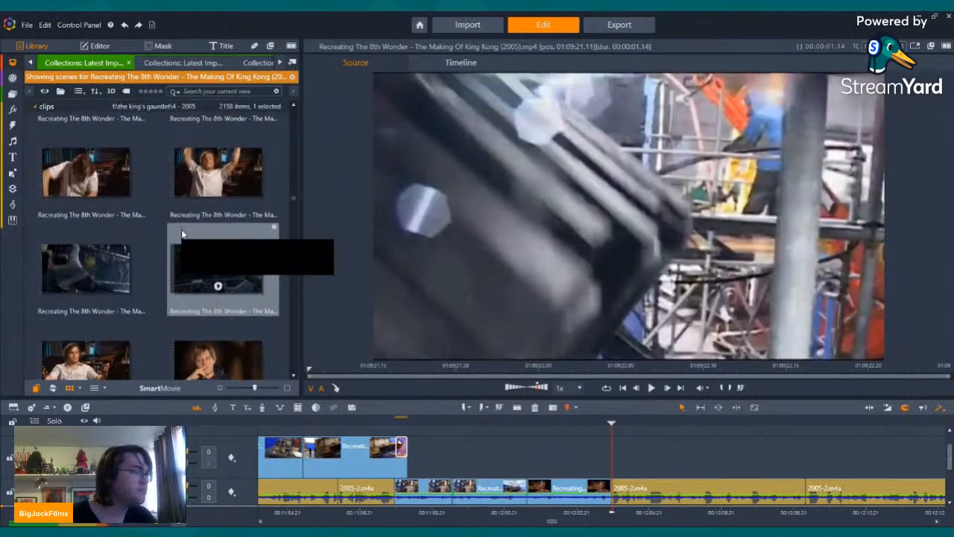
click(222, 188)
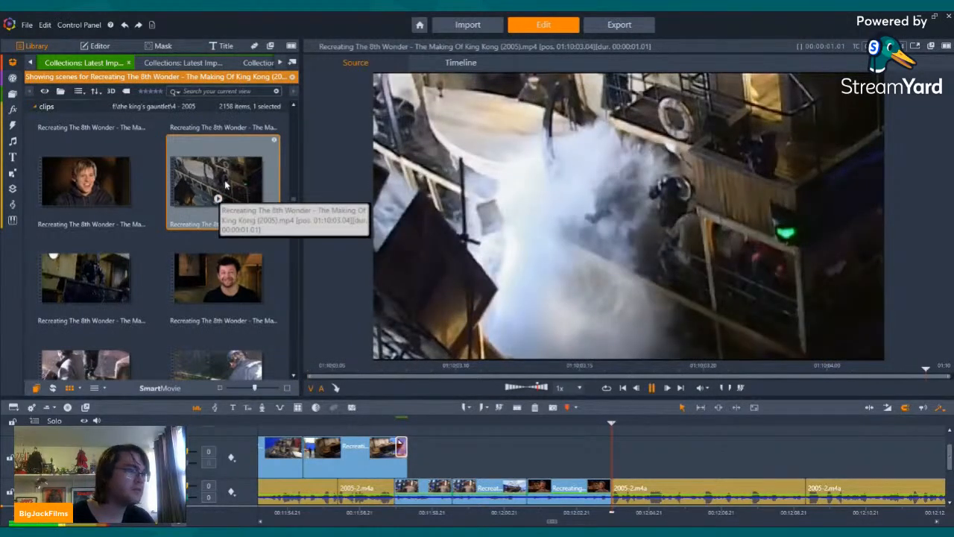
scroll(226, 185, down, 3)
click(216, 205)
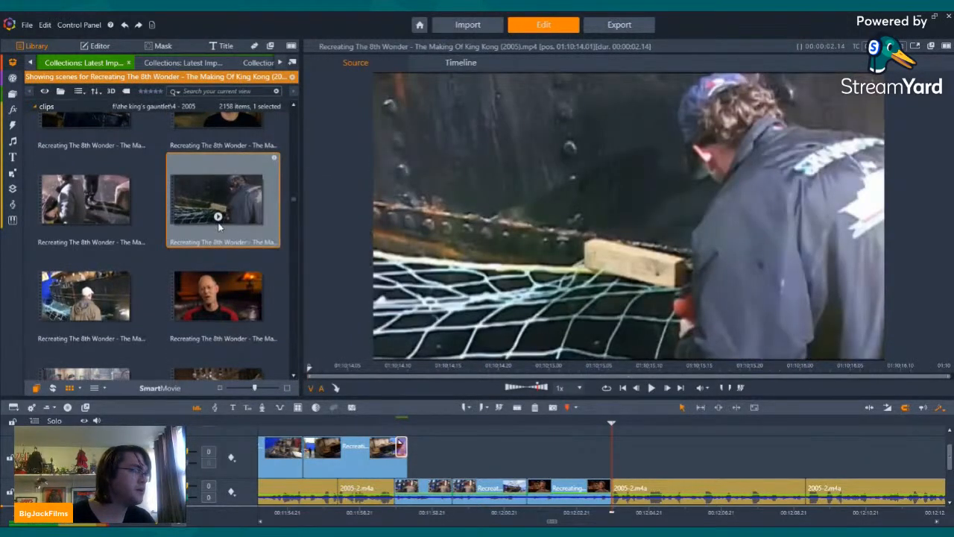
click(218, 216)
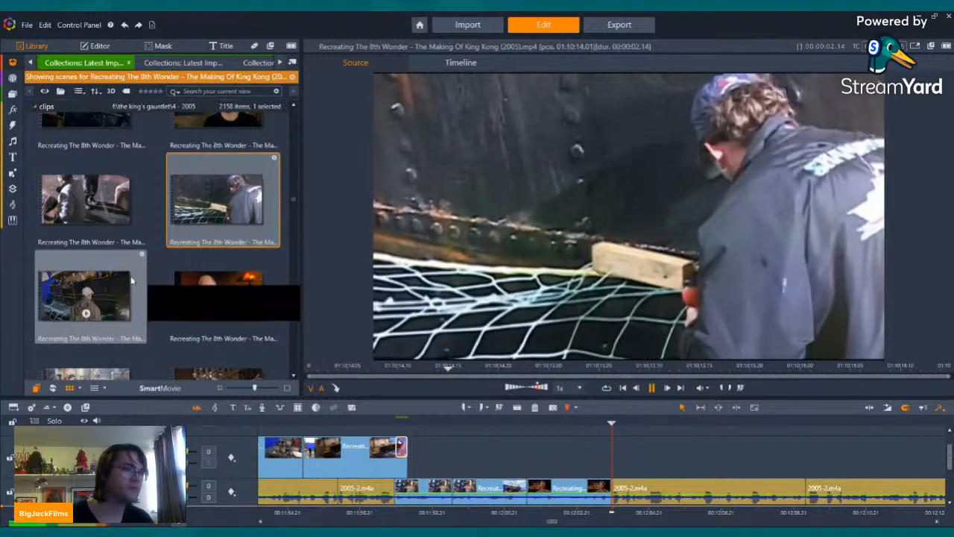
click(101, 290)
scroll(103, 290, down, 2)
scroll(104, 288, down, 3)
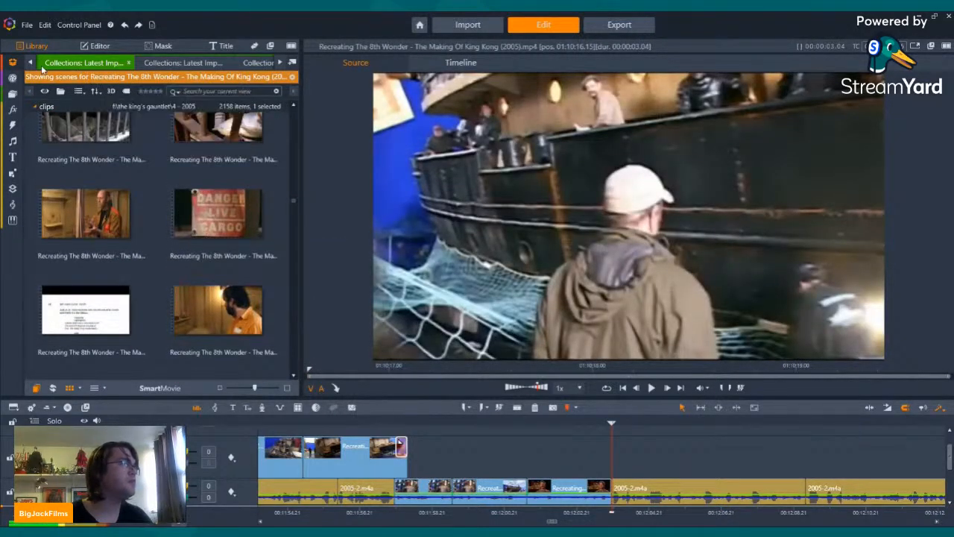
Step: Switch to the King Kong Production Diaries scenes and look through the earlier part for Venture ship footage
click(190, 63)
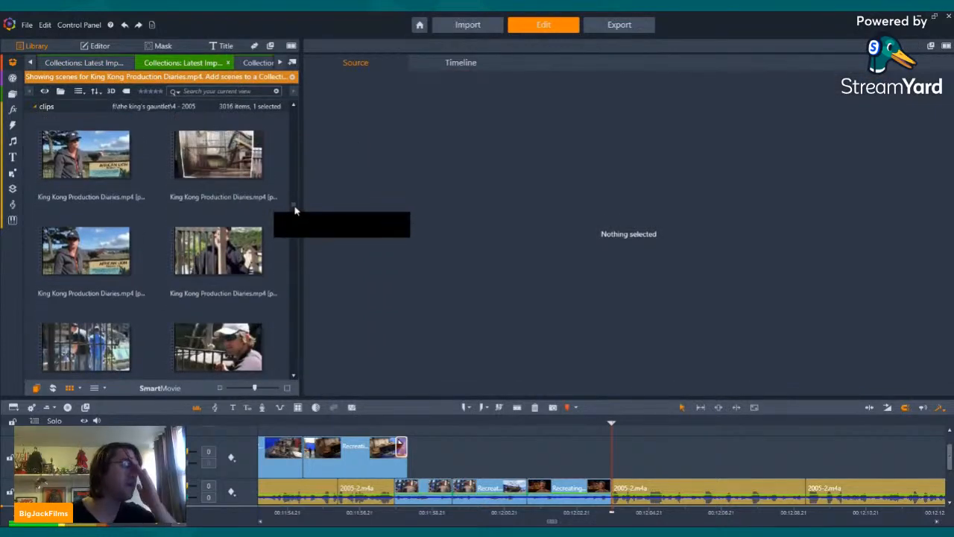
drag(295, 198, 289, 143)
scroll(204, 205, down, 5)
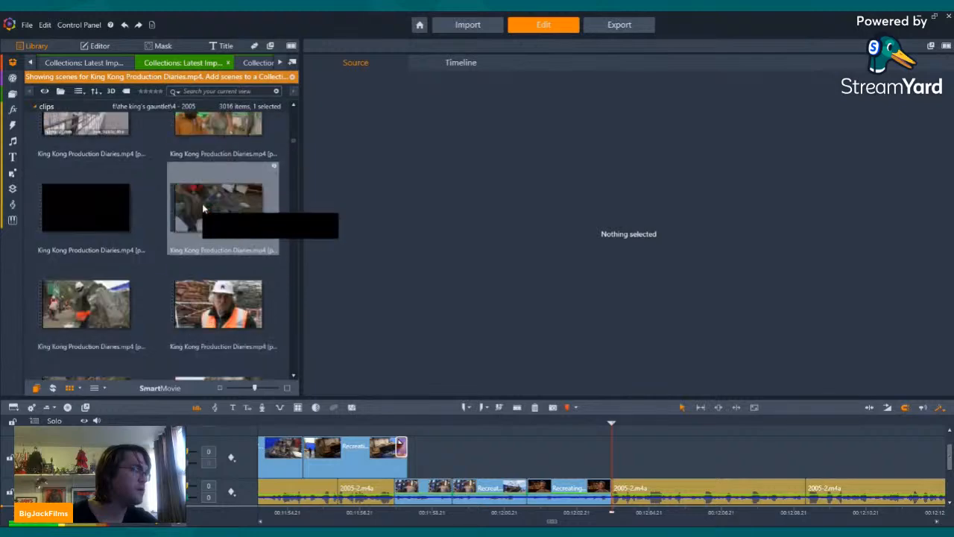
scroll(203, 208, down, 10)
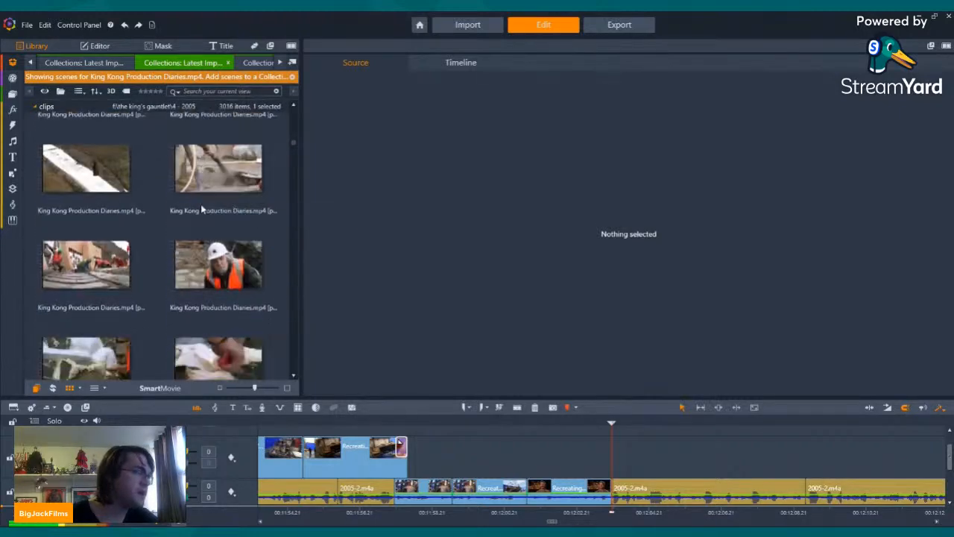
scroll(201, 210, down, 10)
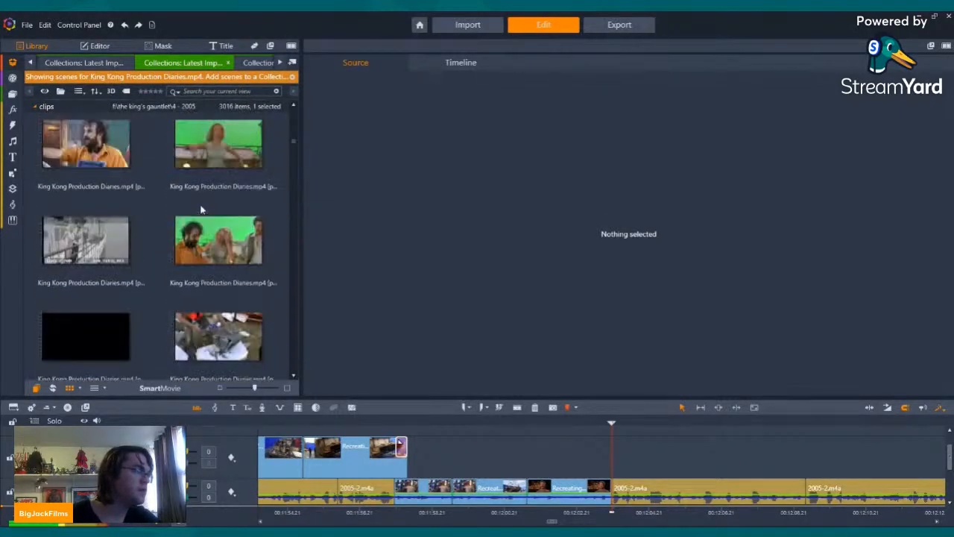
scroll(201, 211, down, 10)
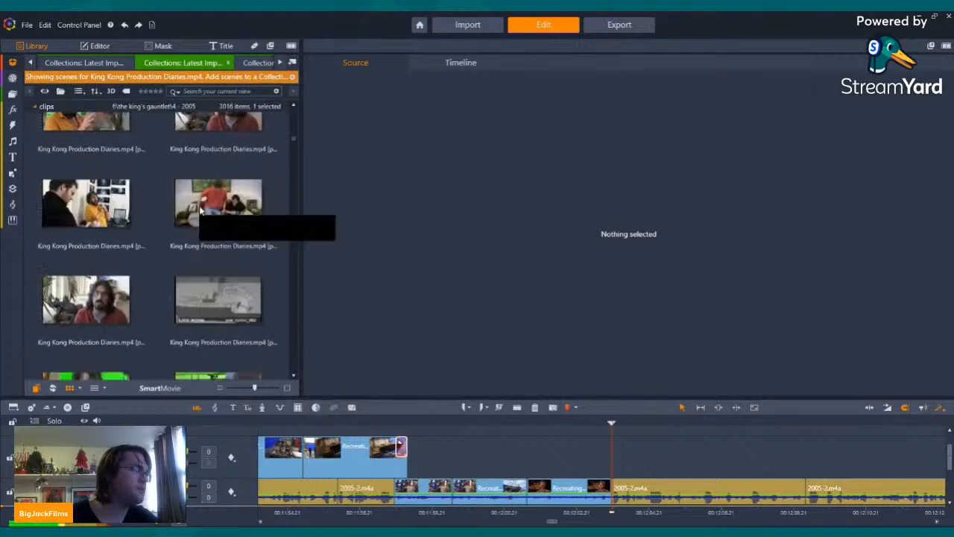
scroll(200, 211, down, 10)
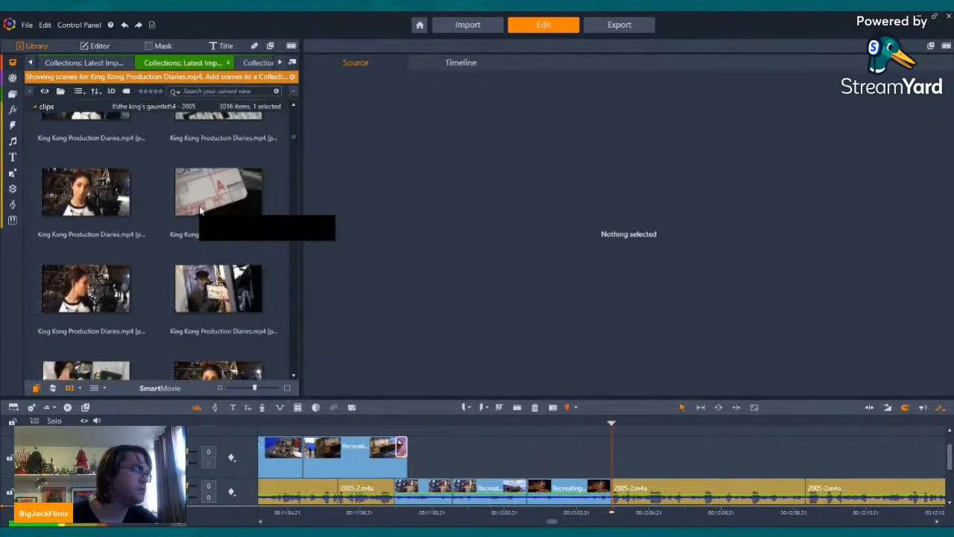
scroll(188, 240, down, 10)
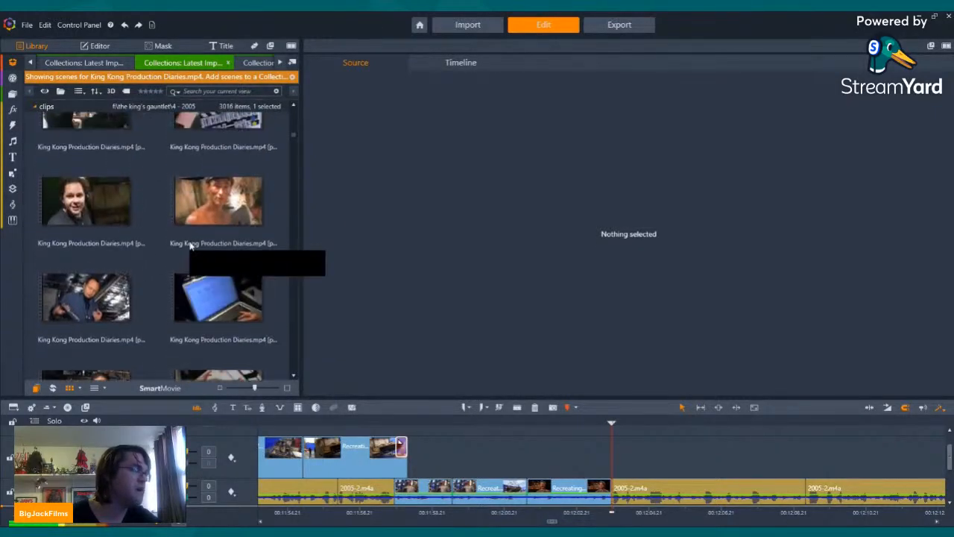
scroll(190, 246, down, 10)
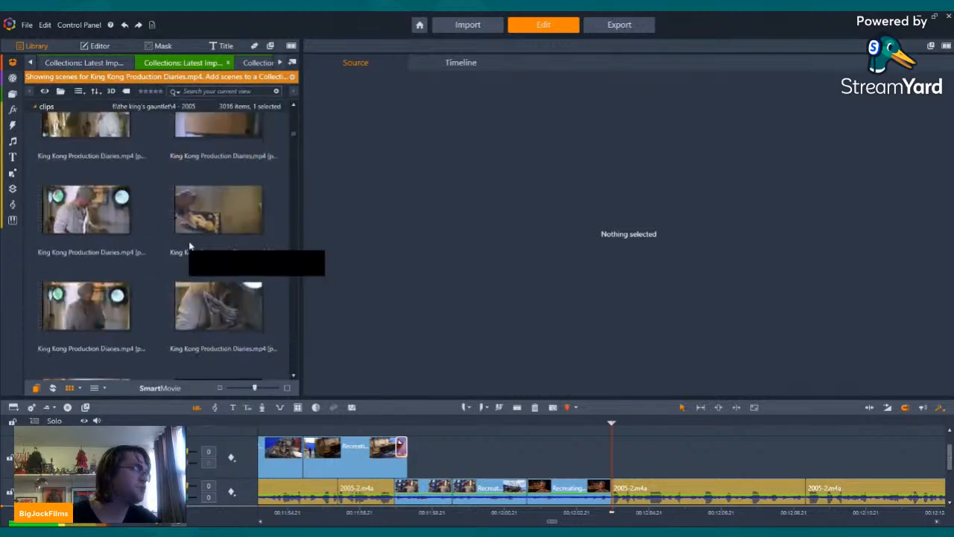
scroll(190, 247, down, 10)
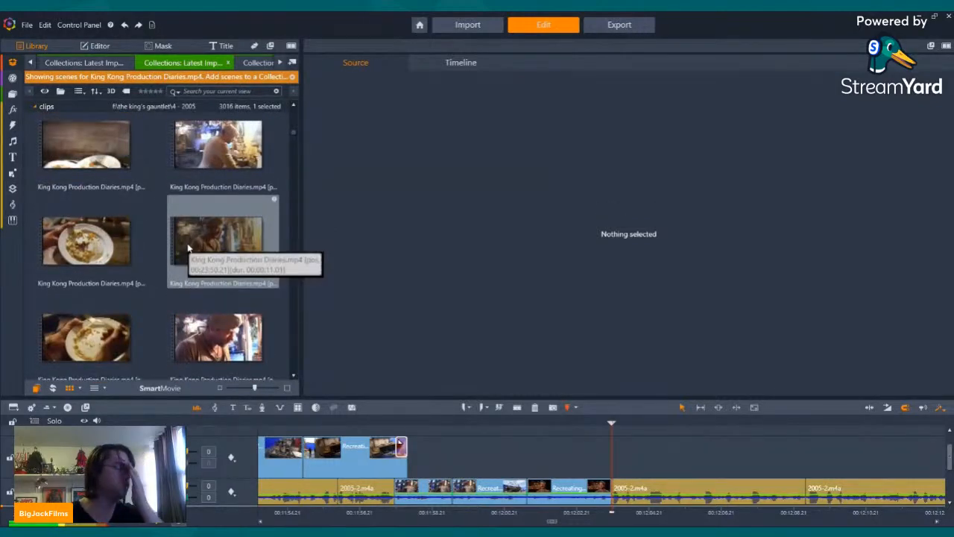
scroll(188, 249, down, 10)
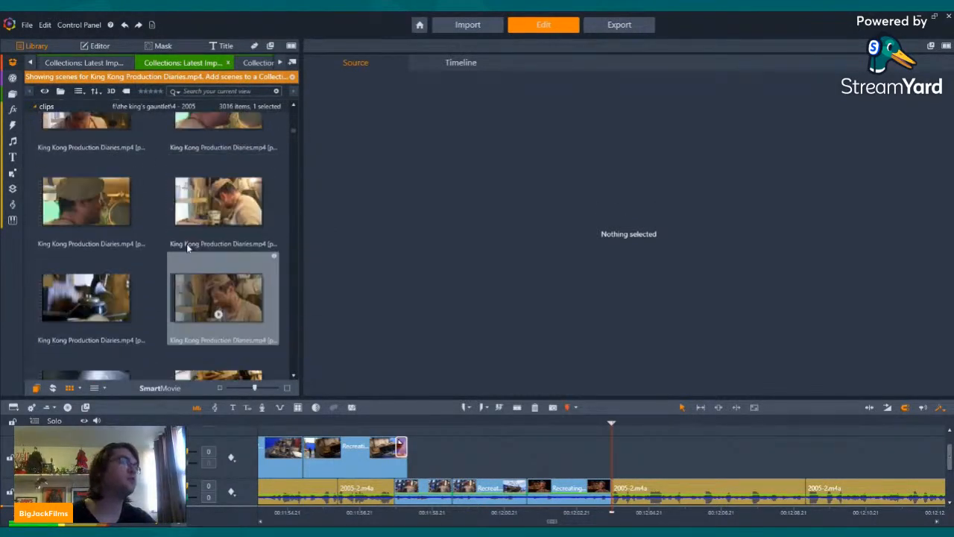
scroll(184, 247, down, 10)
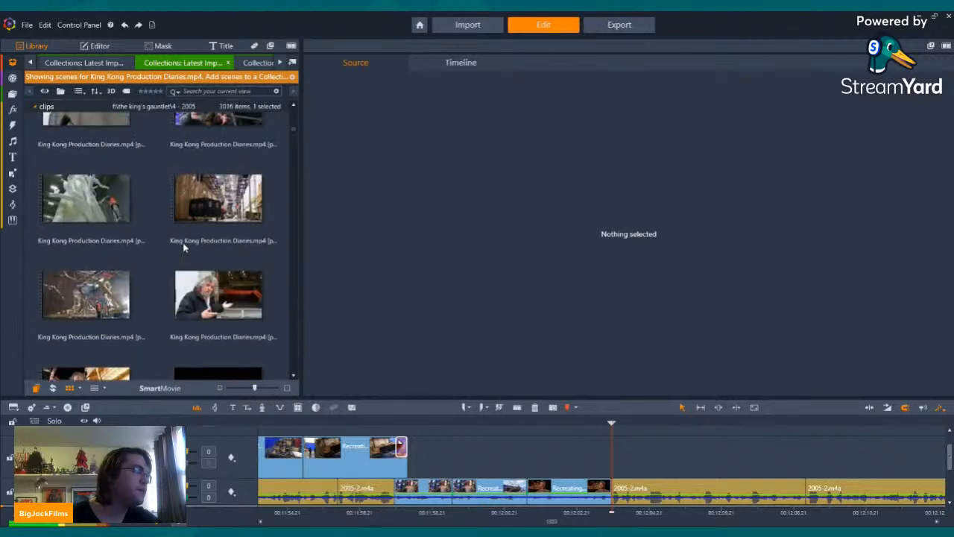
scroll(184, 246, down, 5)
Step: Preview the director on the ship set and the rock set with the crane, and look through the neighbouring King Kong Production Diaries scenes
click(220, 215)
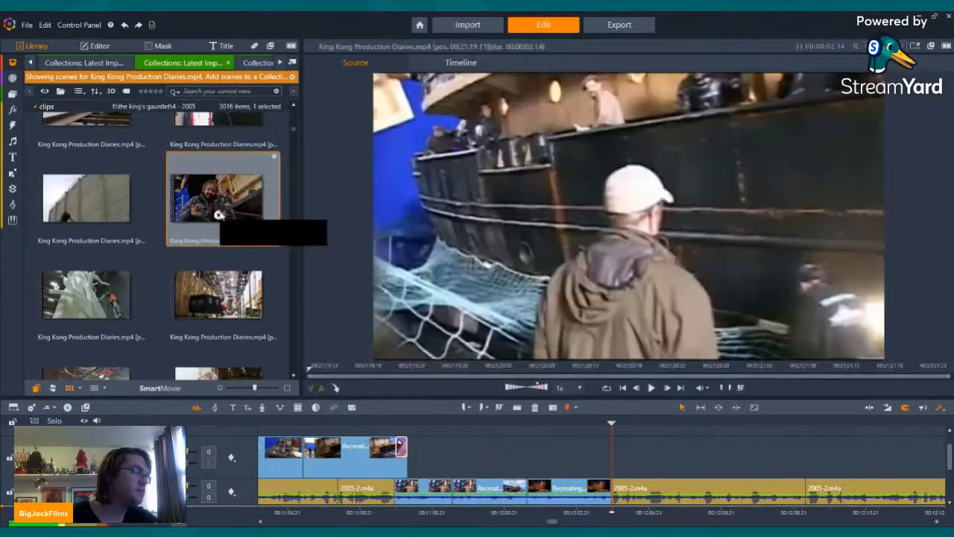
scroll(217, 190, down, 3)
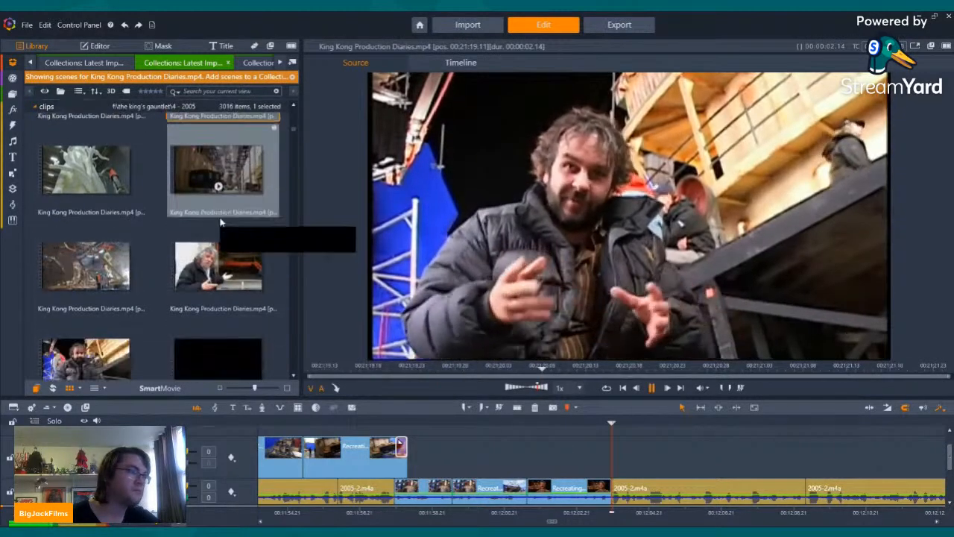
click(85, 257)
key(space)
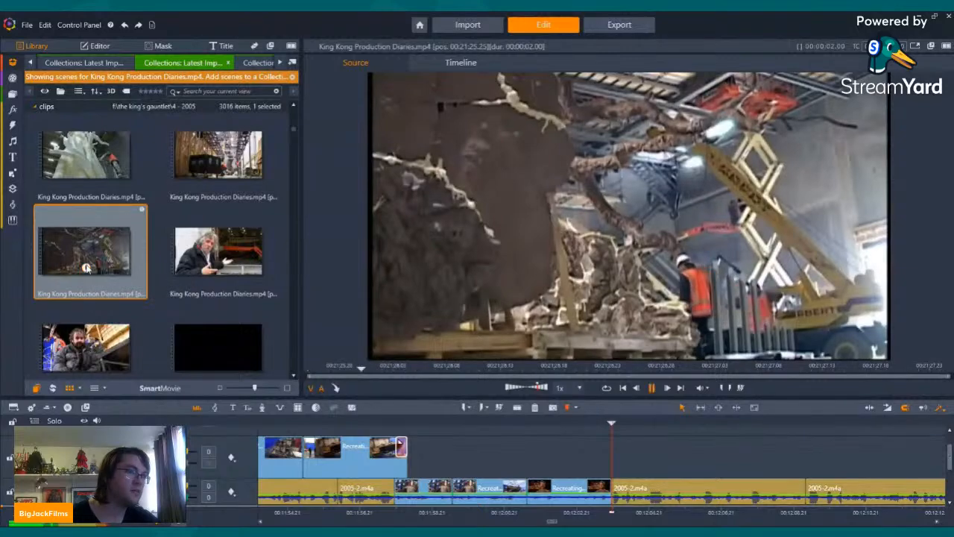
scroll(119, 249, up, 3)
scroll(170, 249, up, 10)
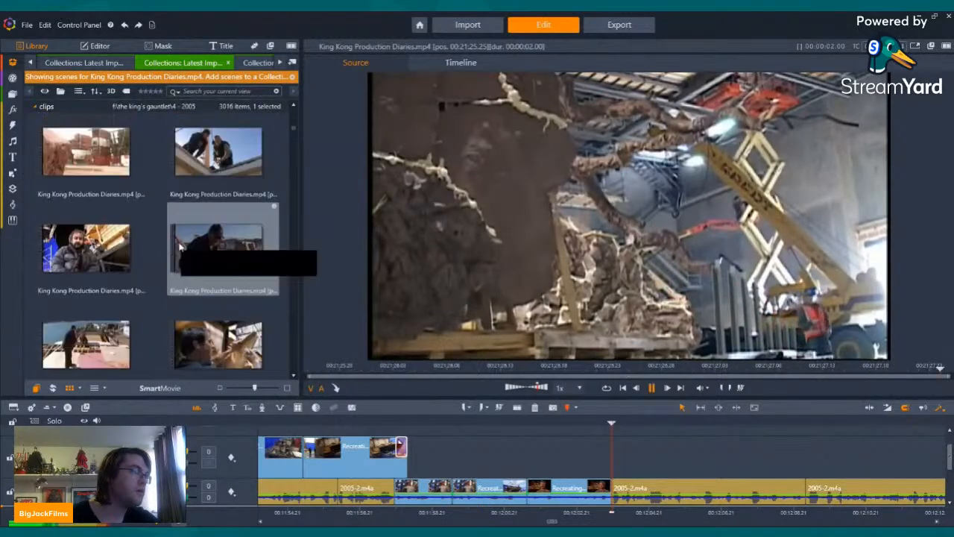
scroll(209, 257, up, 10)
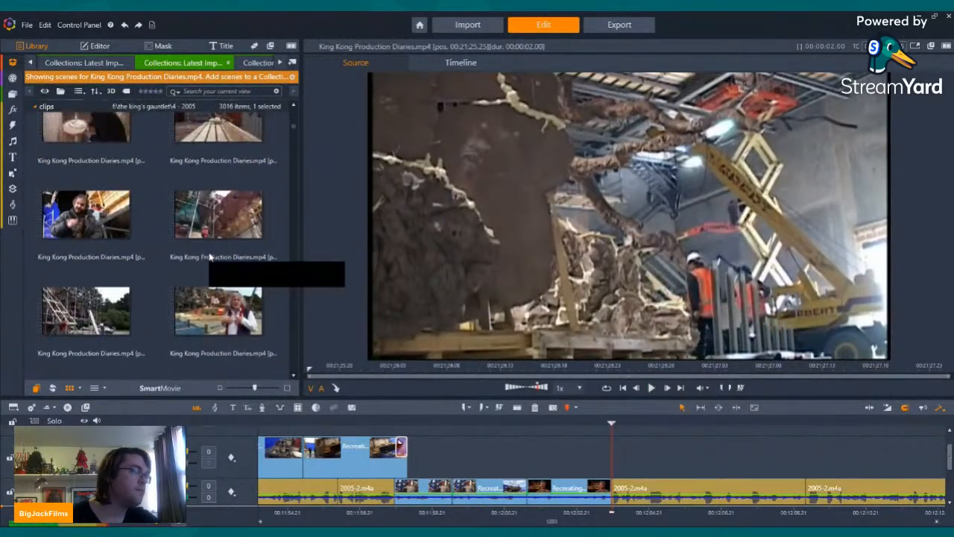
scroll(211, 254, up, 10)
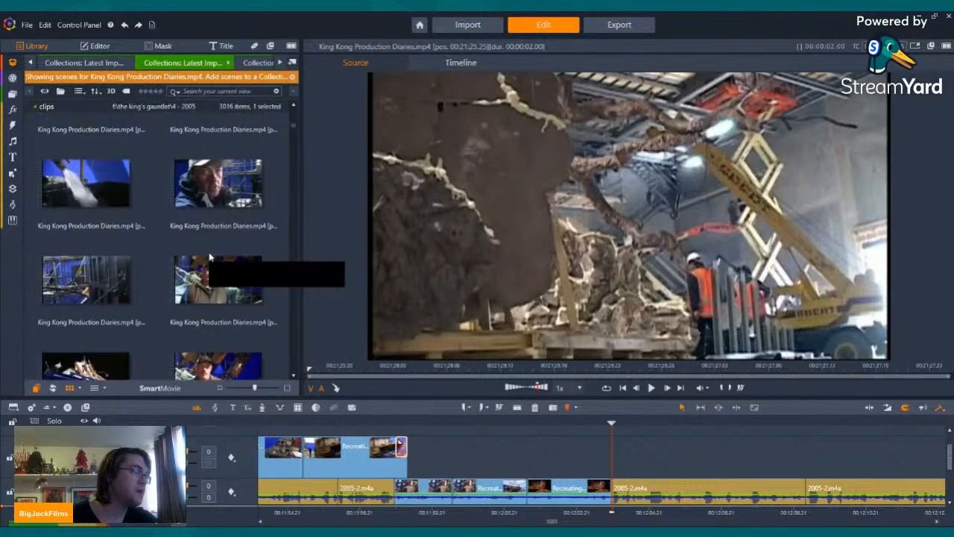
Step: Preview the water jet and white hose scenes of King Kong Production Diaries and look through the scenes around them
click(86, 216)
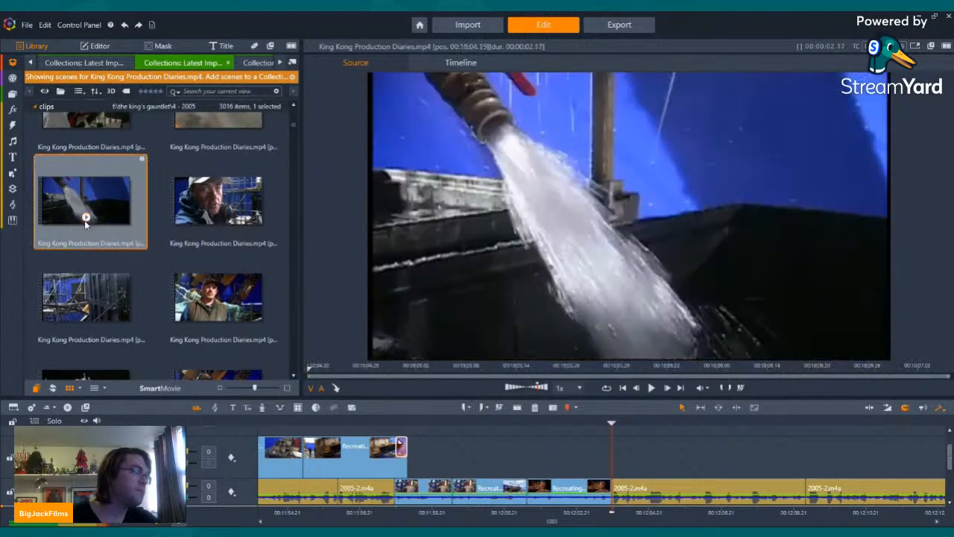
scroll(216, 223, up, 8)
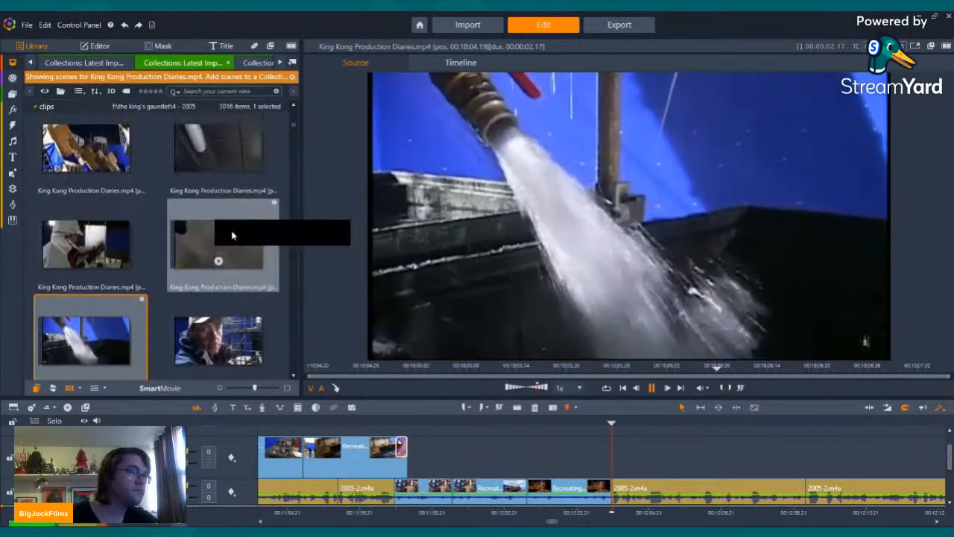
click(207, 262)
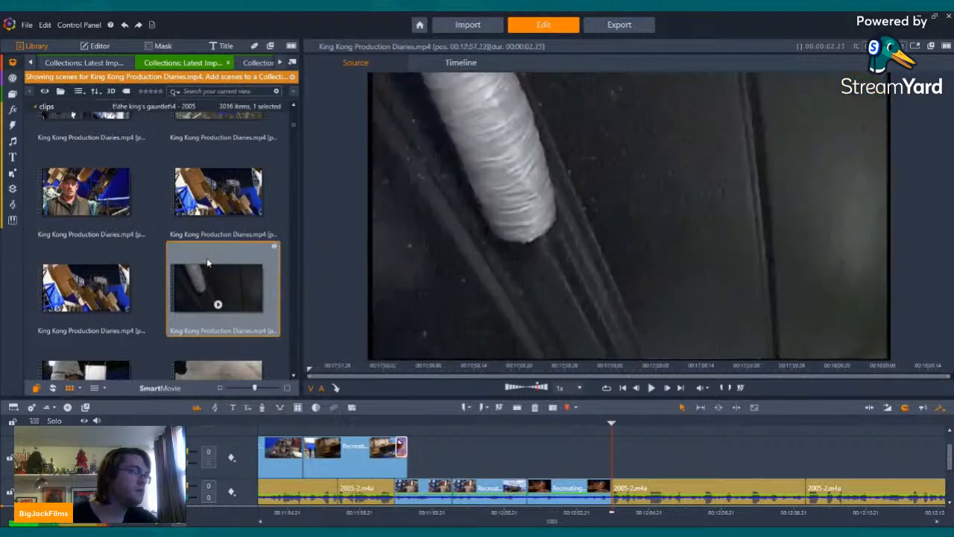
scroll(209, 263, up, 5)
scroll(208, 262, up, 5)
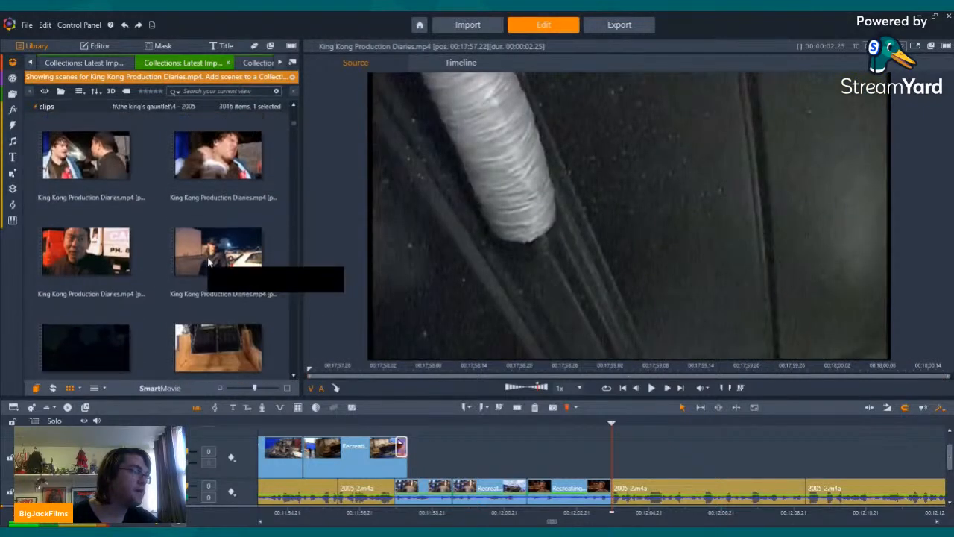
scroll(208, 262, up, 10)
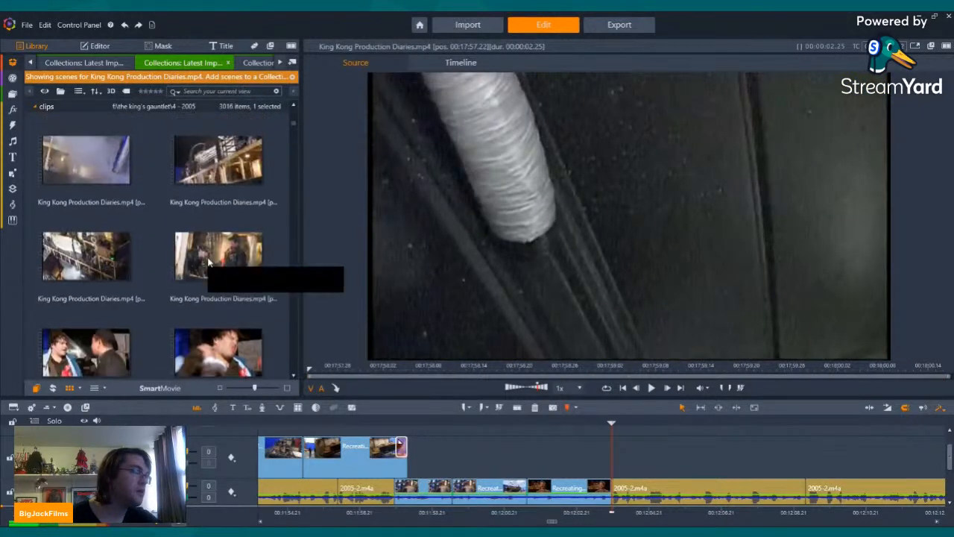
Step: Preview the storm scenes on the ship set: drenched cabin, lifeboat, water pouring over the deck, spray and the wide tilted ship
click(218, 272)
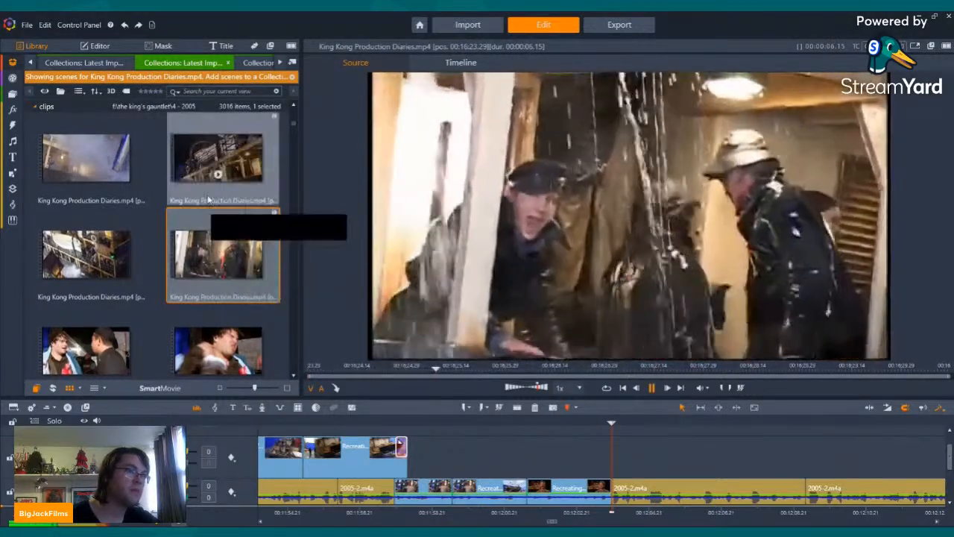
click(216, 175)
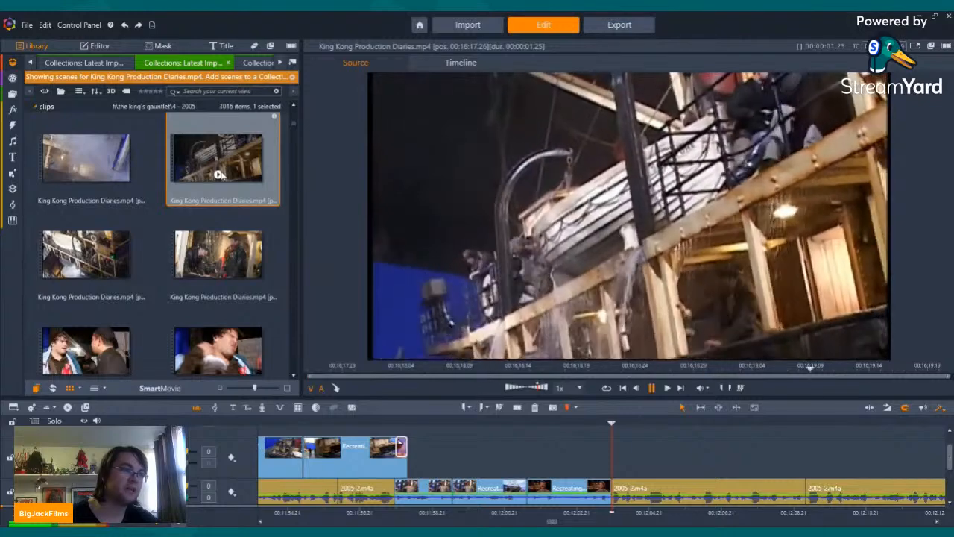
click(71, 265)
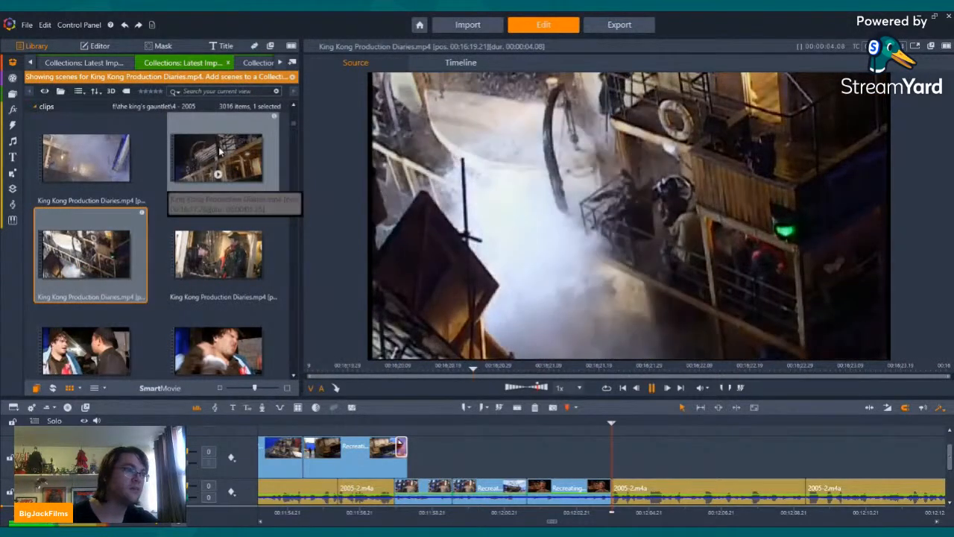
scroll(85, 313, down, 3)
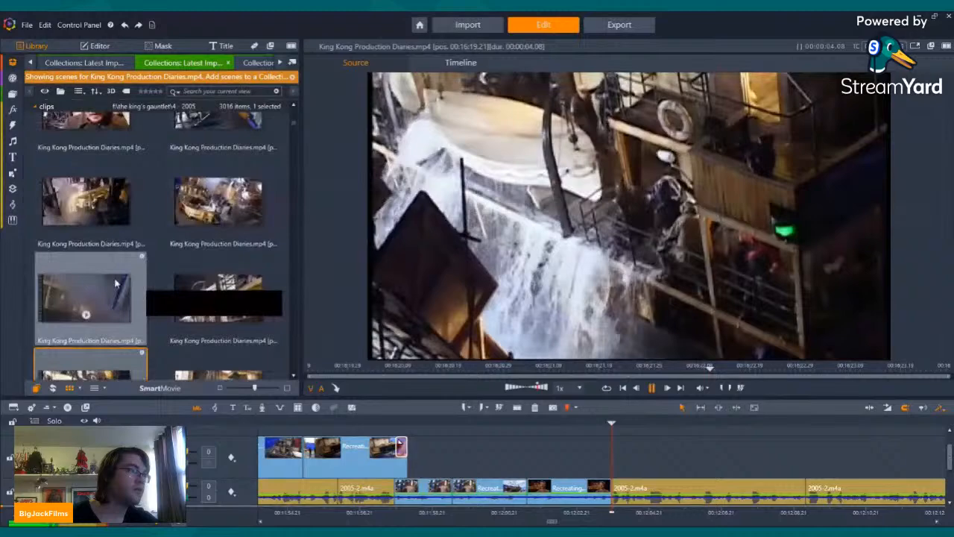
click(85, 317)
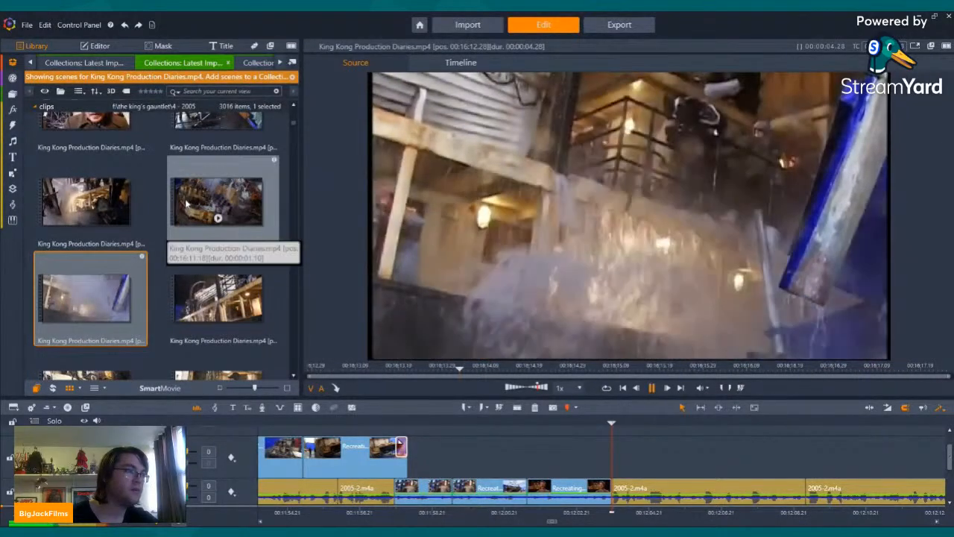
click(217, 217)
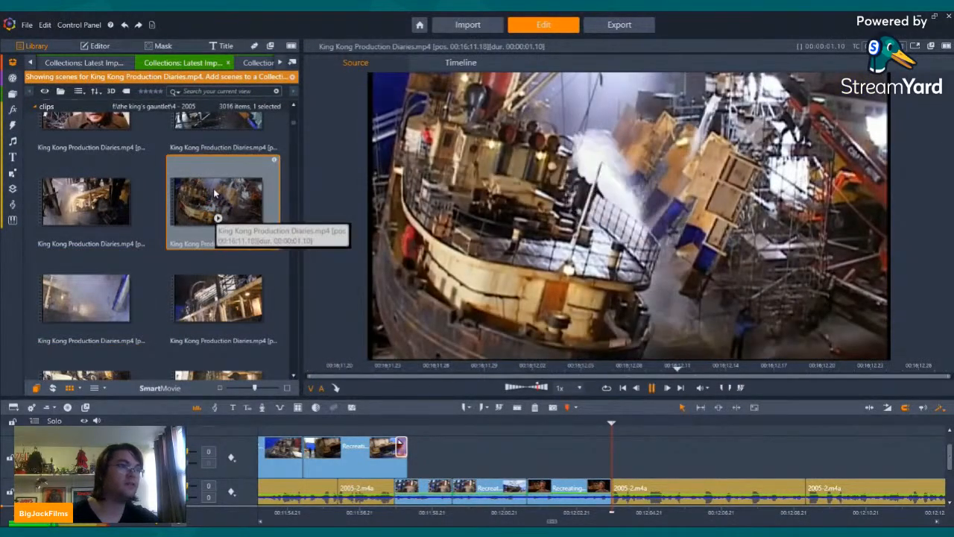
click(83, 220)
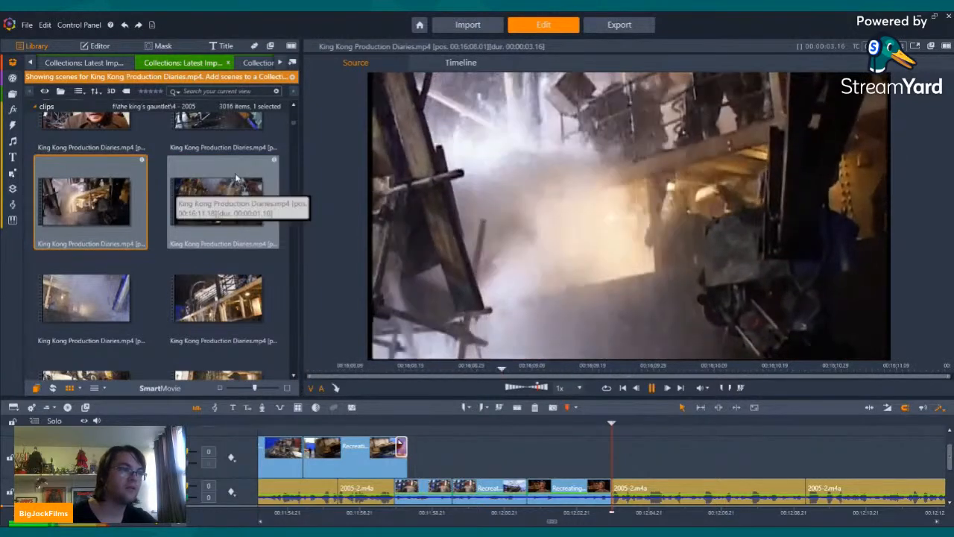
Step: Add the wide tilted ship scene to the track above the narration at the playhead and turn off its audio stream
drag(237, 174, 633, 447)
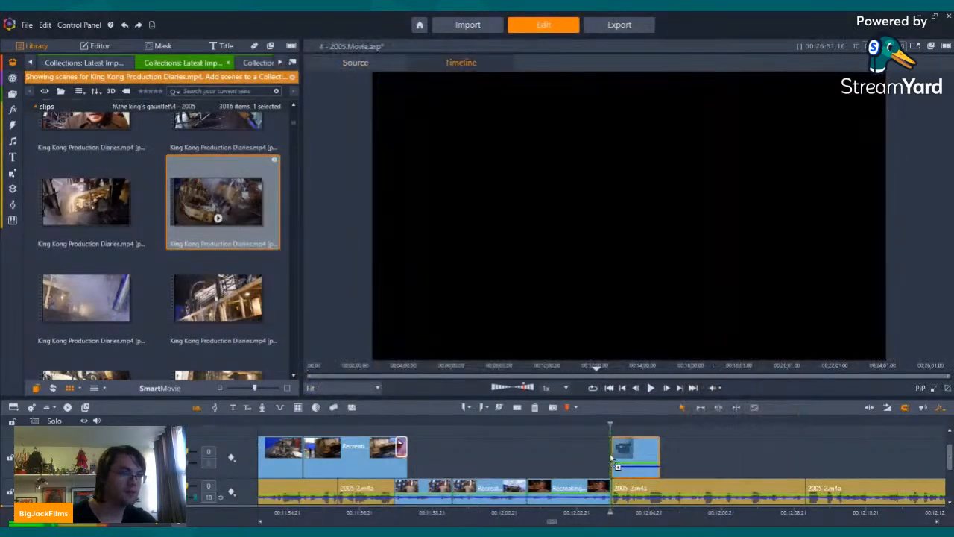
right_click(633, 448)
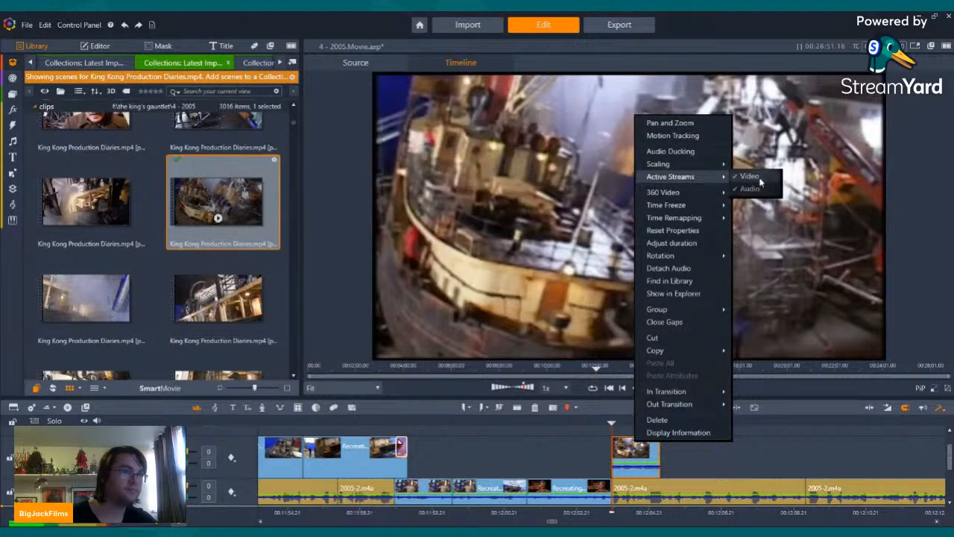
key(Escape)
Step: Add the lifeboat scene right after the wide tilted ship clip, turn off its audio stream and play back both clips
scroll(215, 210, down, 1)
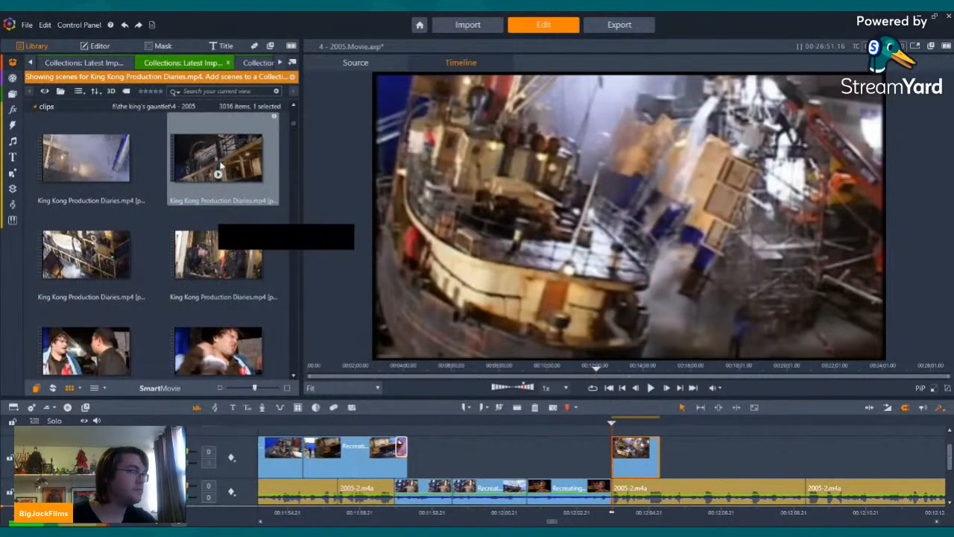
click(217, 173)
drag(218, 172, 677, 451)
right_click(677, 451)
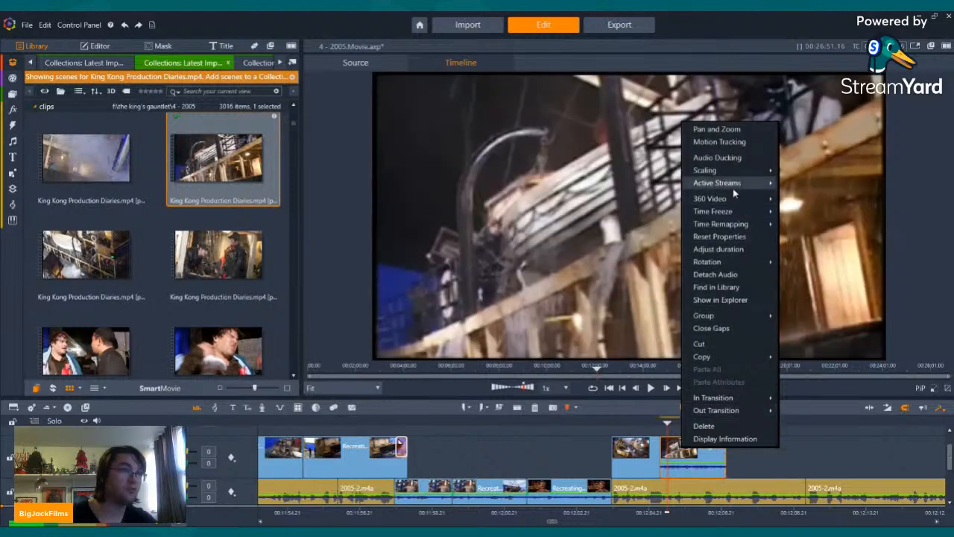
click(795, 194)
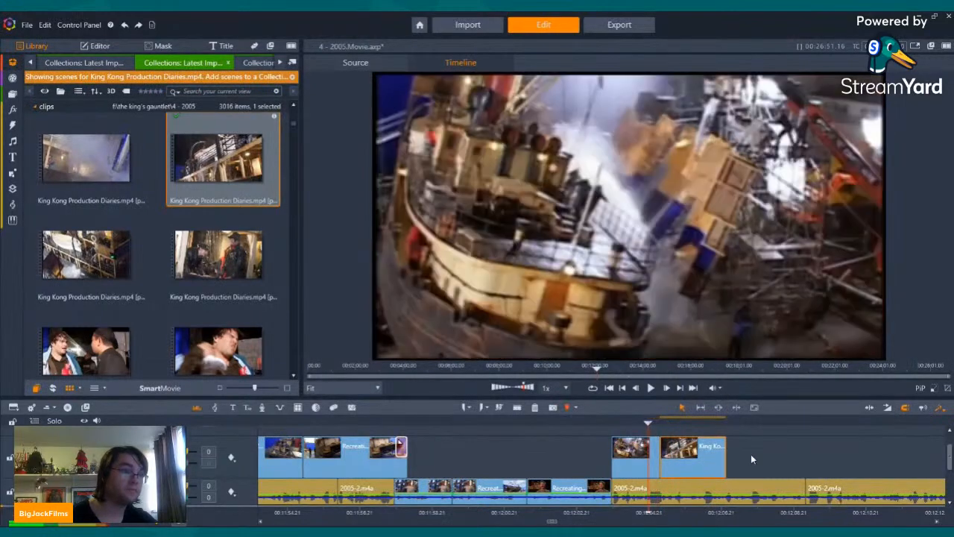
click(651, 387)
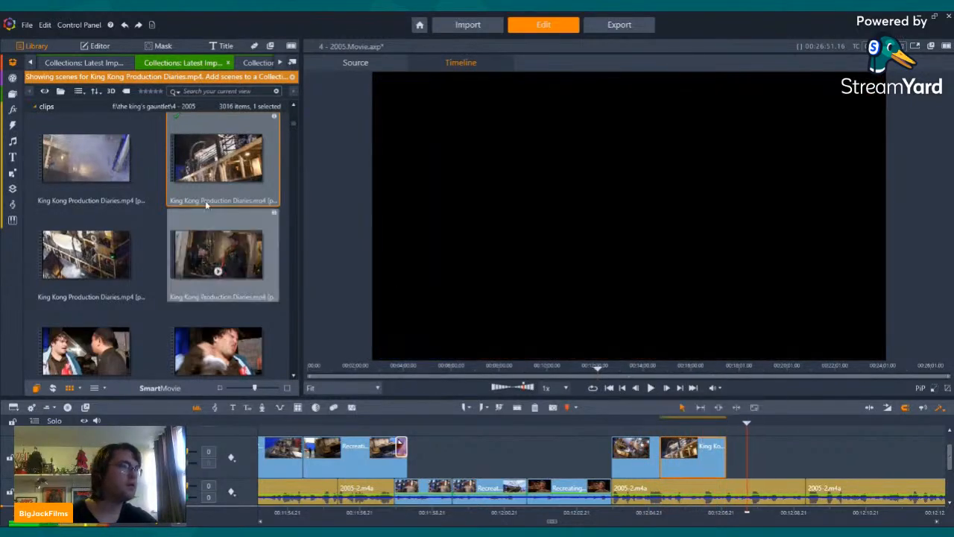
Step: Look through the video clips and images in the 4 - 2005 clips collection for further footage to use
click(280, 63)
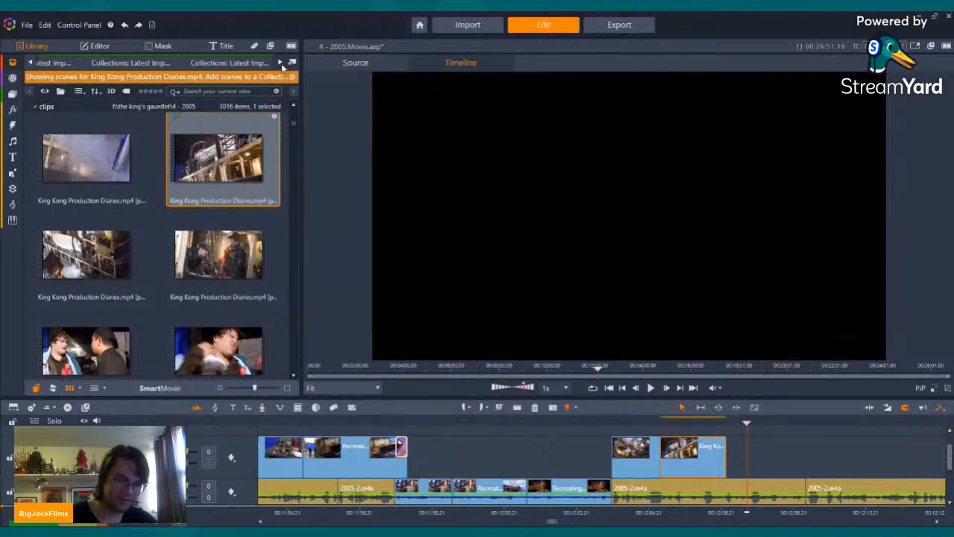
click(211, 64)
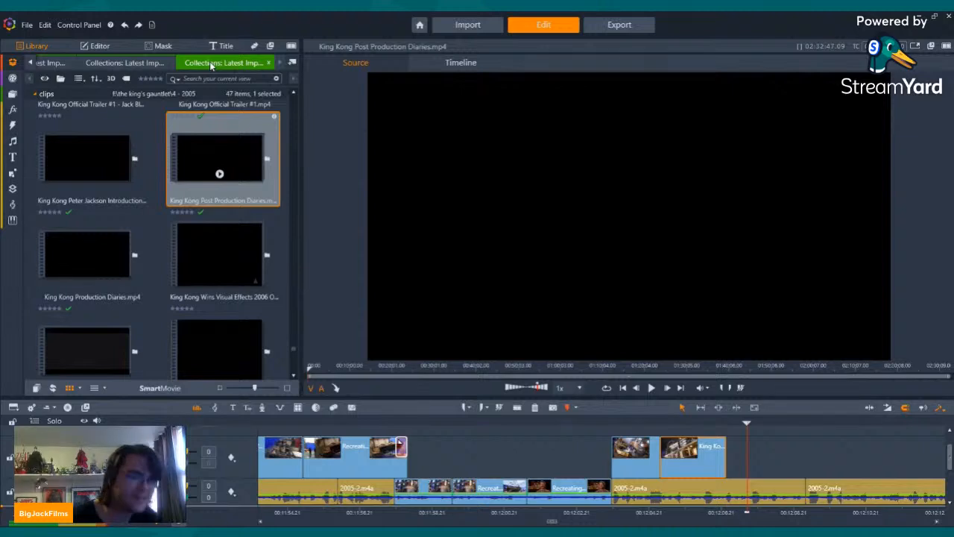
scroll(226, 204, up, 4)
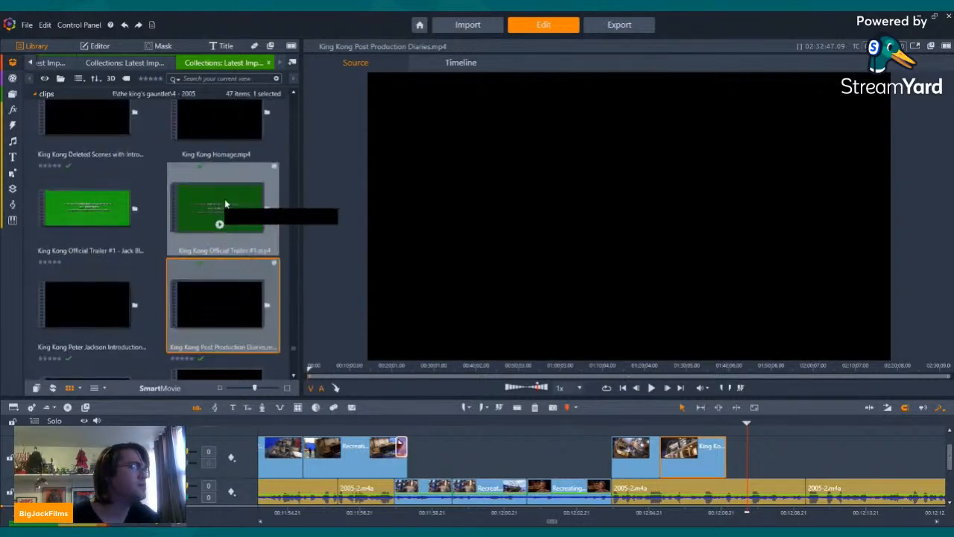
scroll(226, 204, down, 5)
scroll(225, 203, down, 2)
scroll(224, 187, up, 5)
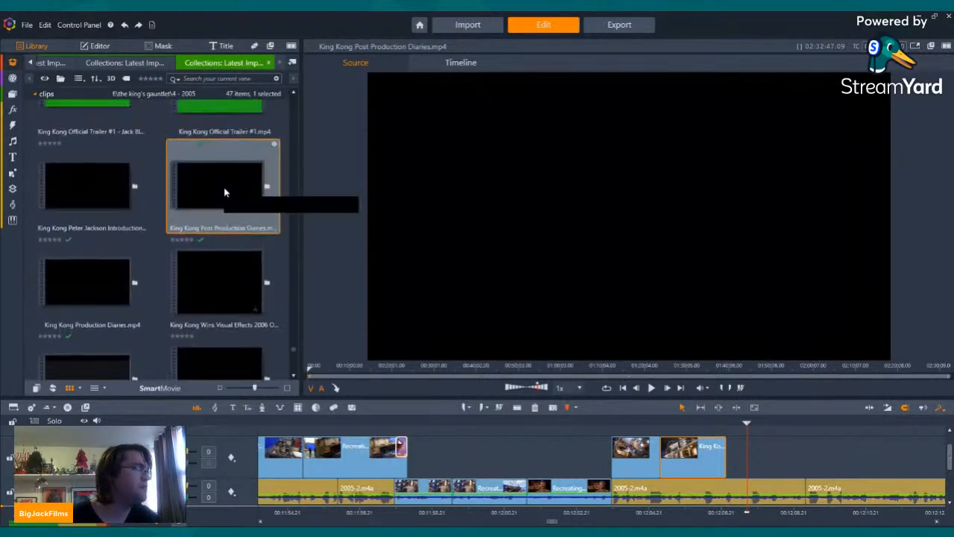
scroll(222, 193, up, 2)
scroll(221, 214, up, 3)
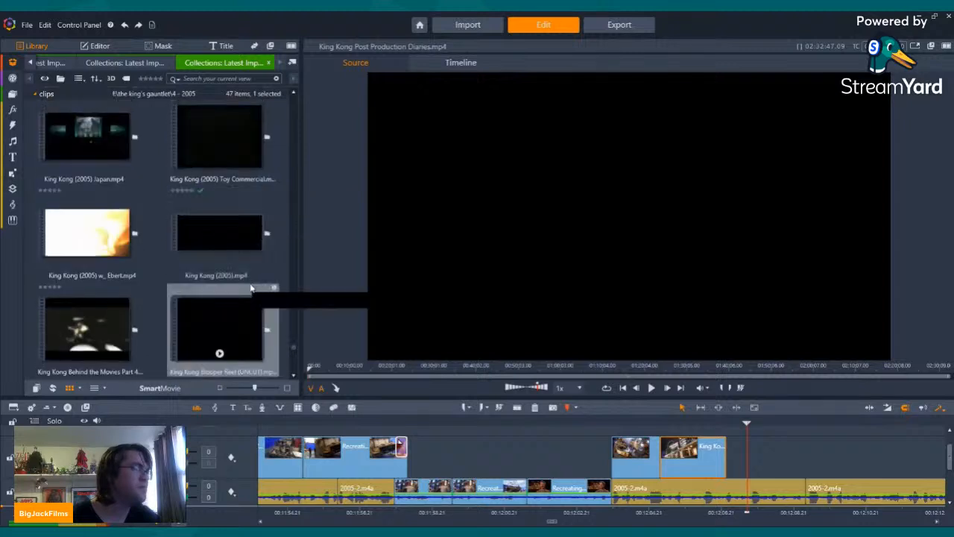
scroll(215, 217, up, 5)
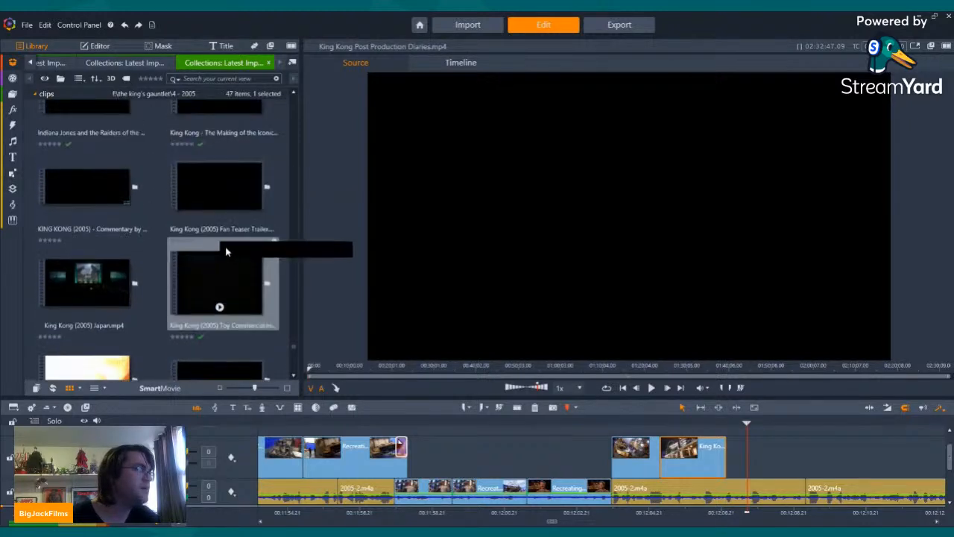
scroll(217, 237, up, 8)
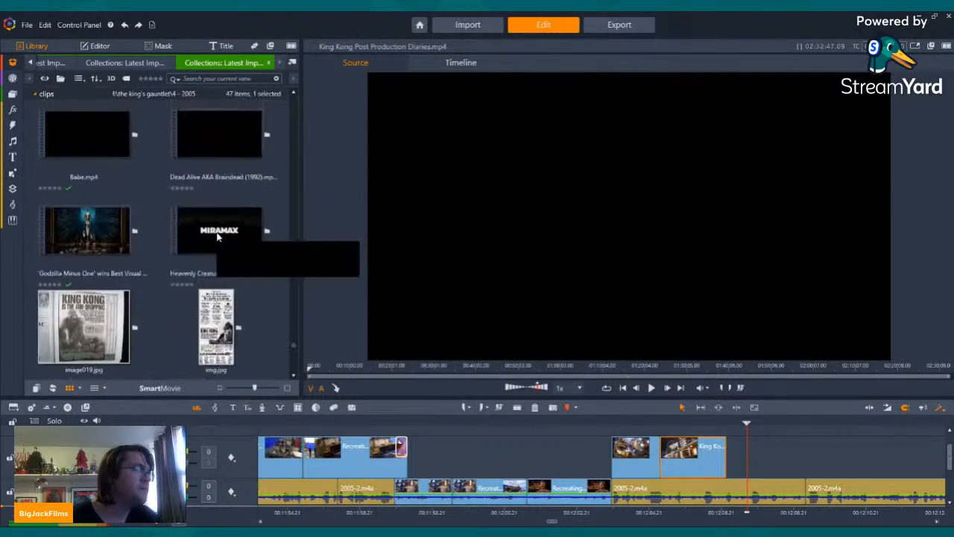
scroll(218, 254, up, 3)
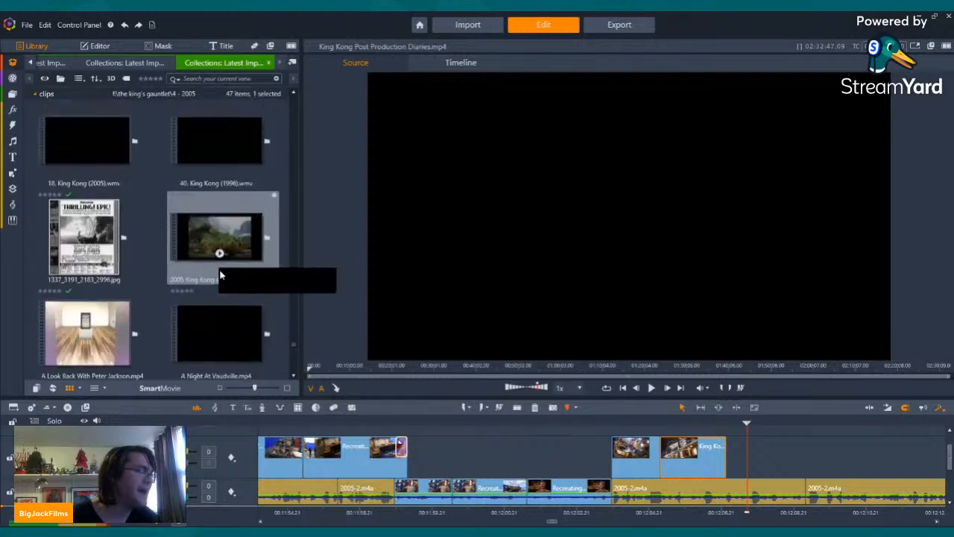
scroll(231, 251, up, 3)
scroll(239, 247, down, 12)
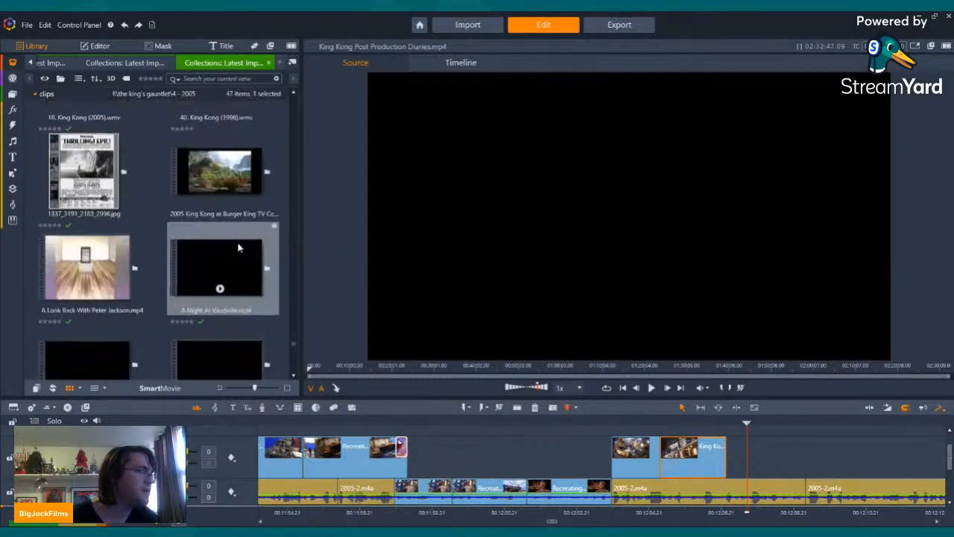
scroll(238, 248, down, 2)
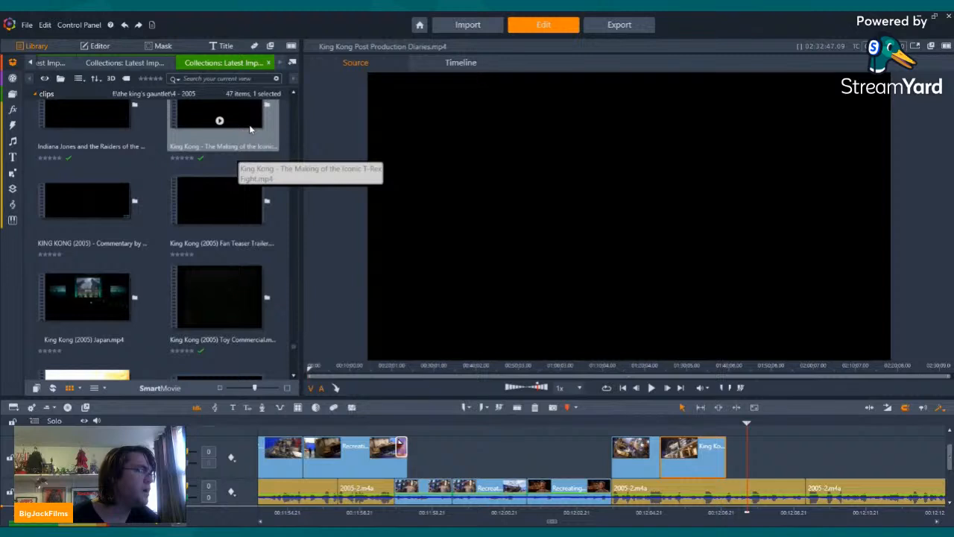
scroll(238, 212, down, 4)
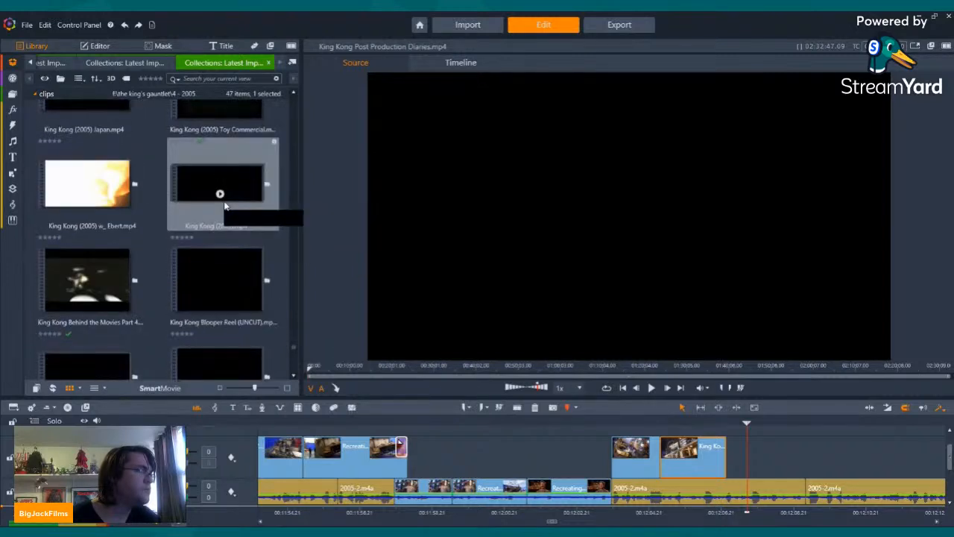
scroll(224, 205, down, 2)
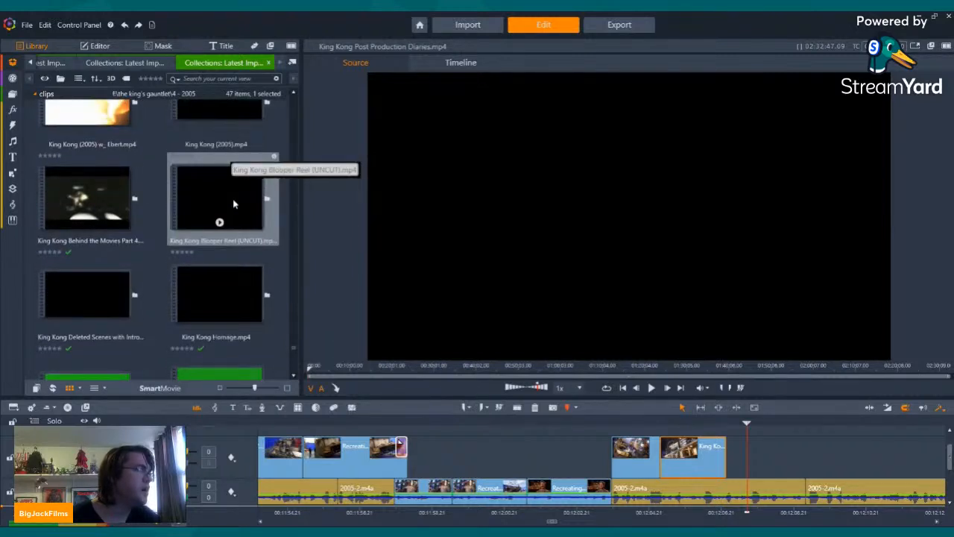
scroll(231, 192, down, 3)
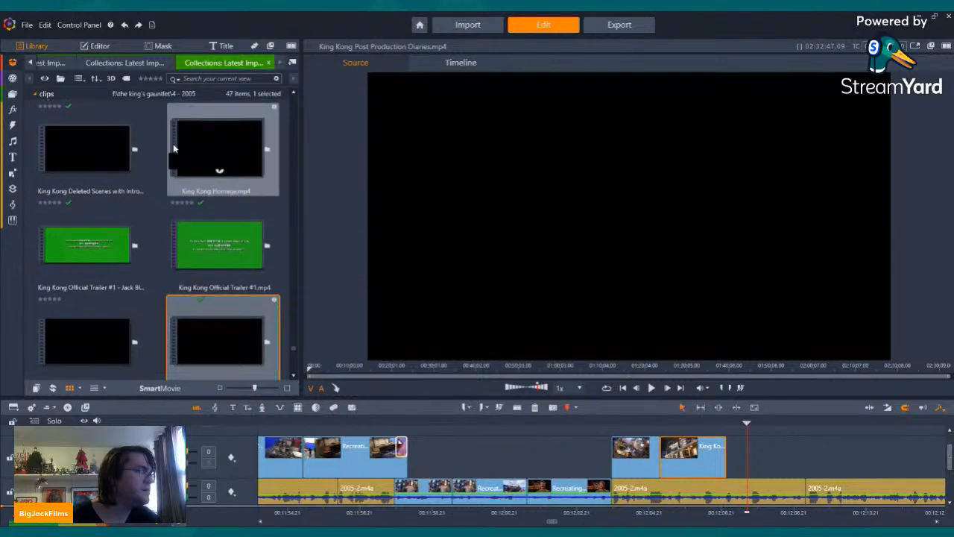
scroll(105, 223, down, 4)
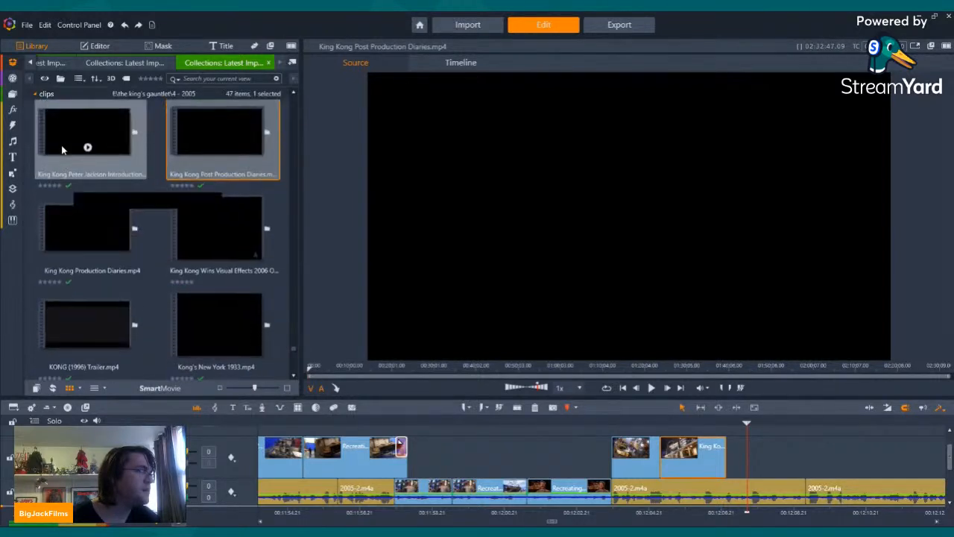
scroll(250, 215, down, 3)
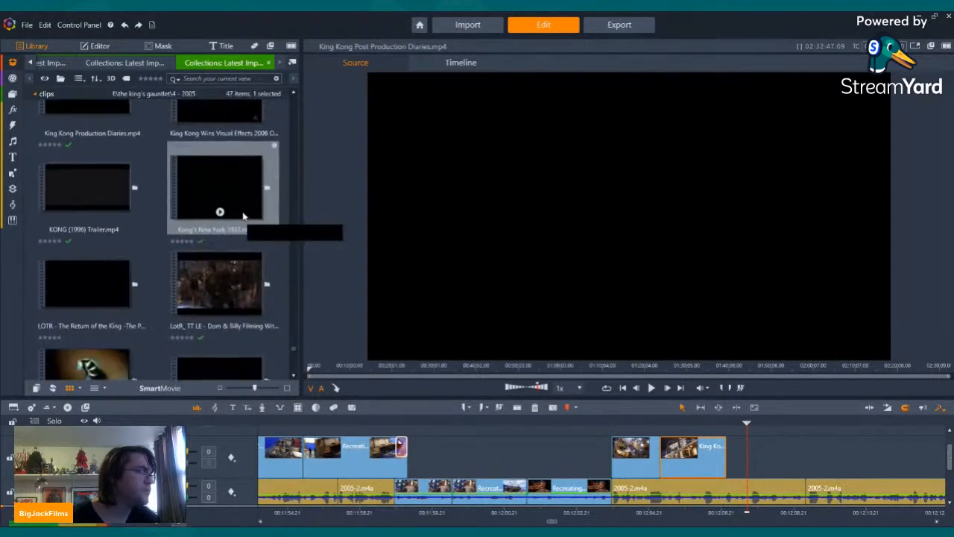
scroll(105, 254, down, 3)
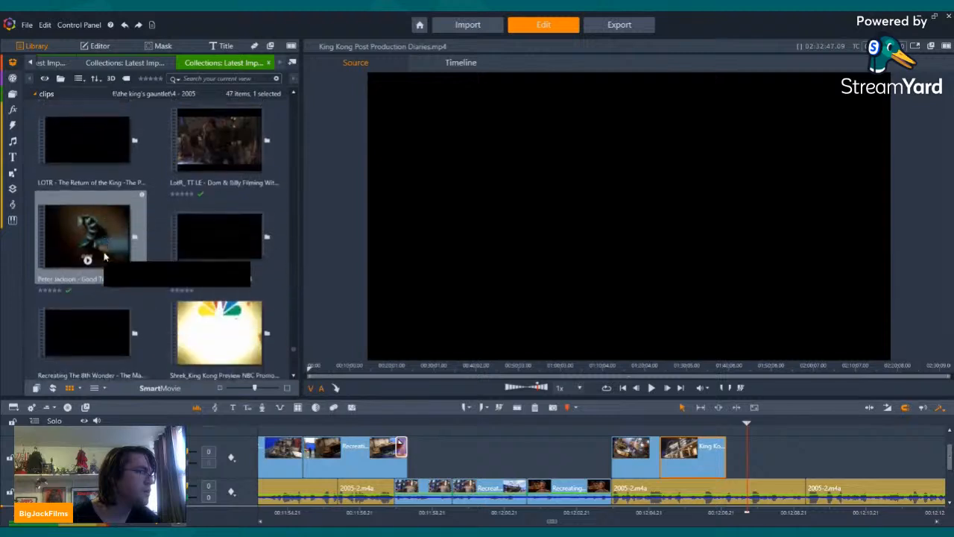
scroll(171, 149, down, 3)
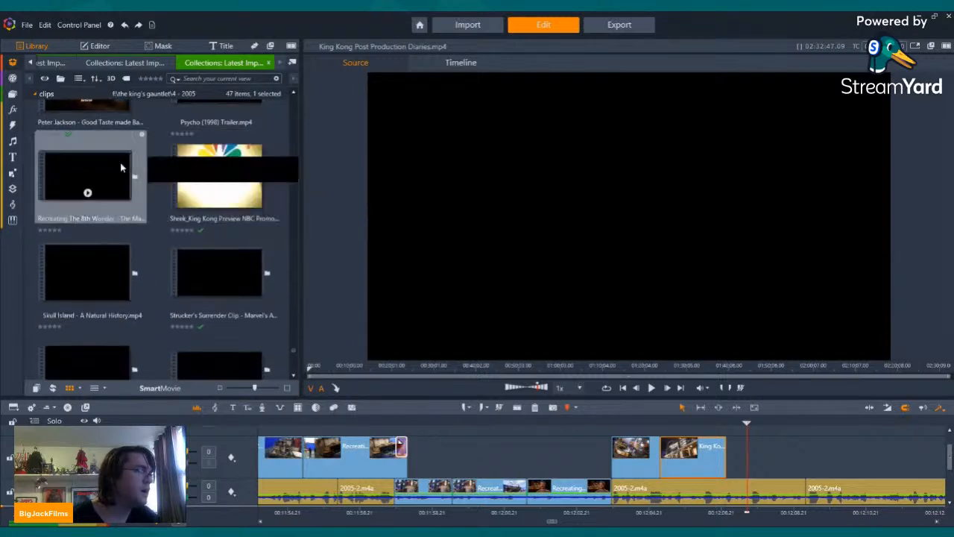
scroll(85, 179, down, 3)
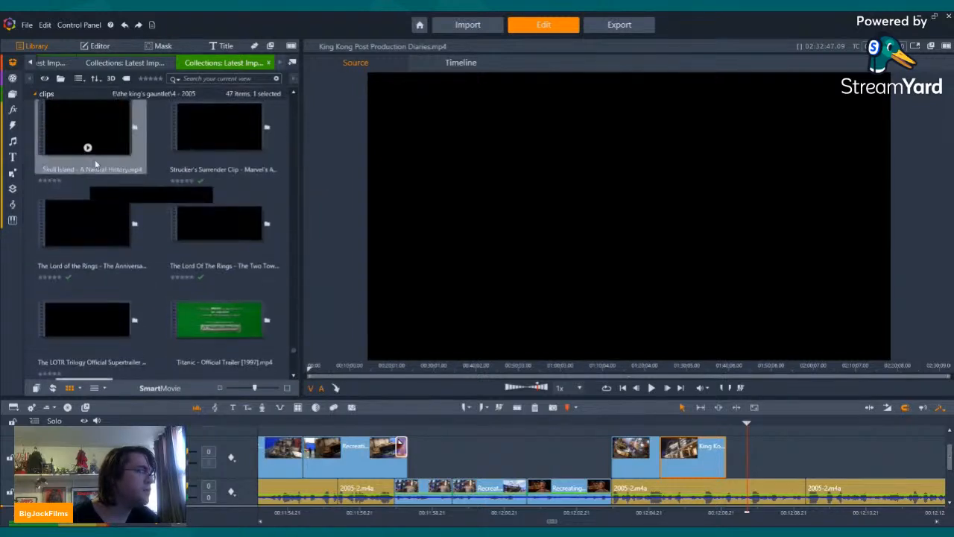
scroll(175, 220, down, 3)
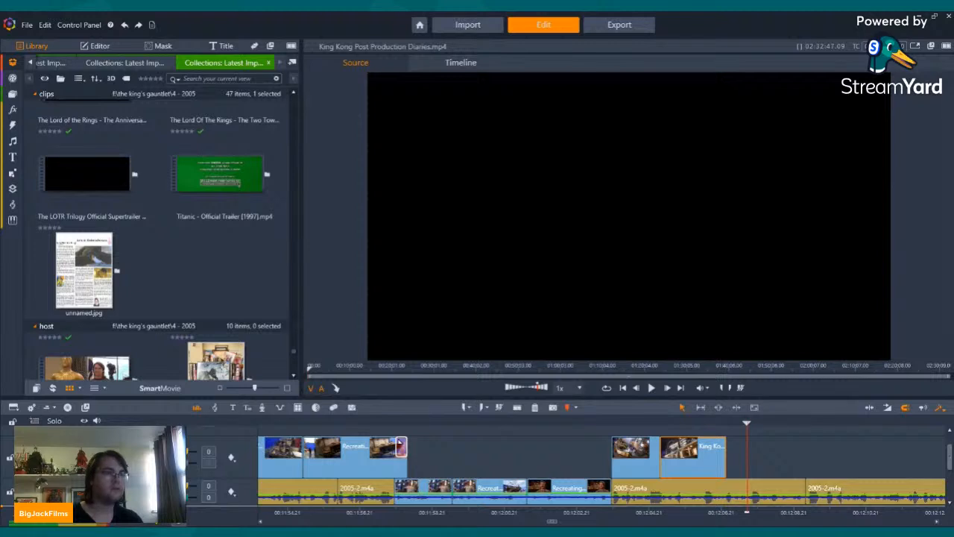
Step: Import The 8th Blunder Of The World.mp4 and The Present.mp4 into the clips collection and run scene detection on the 8th Blunder video
drag(270, 259, 225, 265)
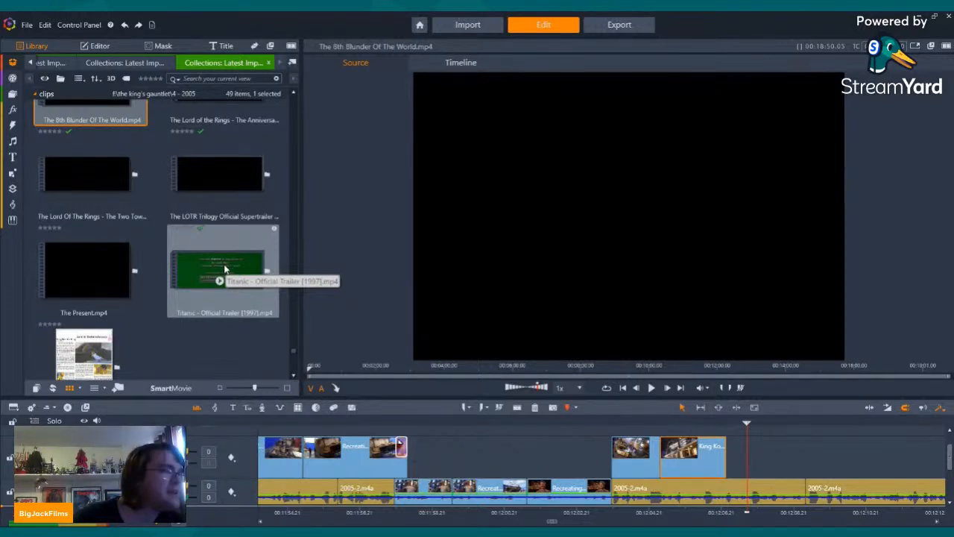
scroll(219, 216, up, 4)
right_click(106, 217)
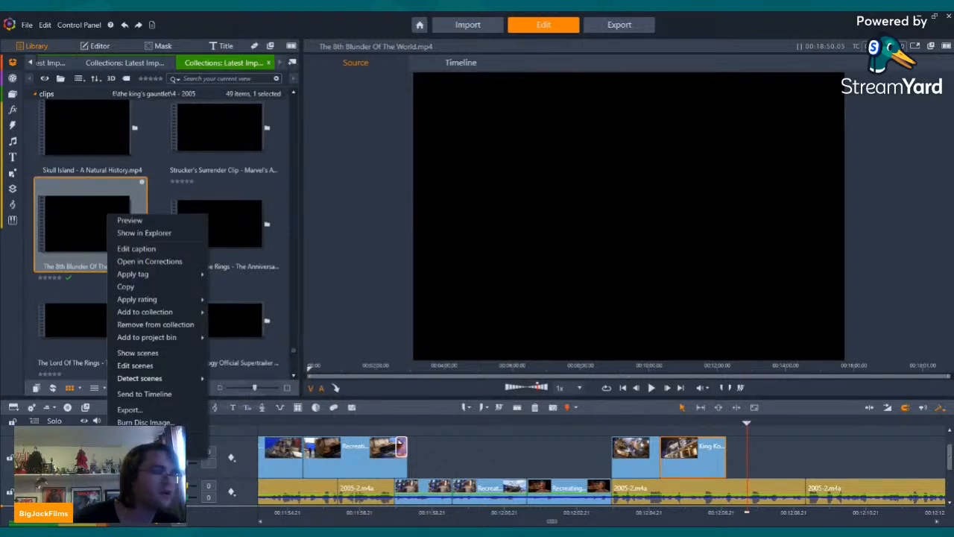
mouse_move(142, 378)
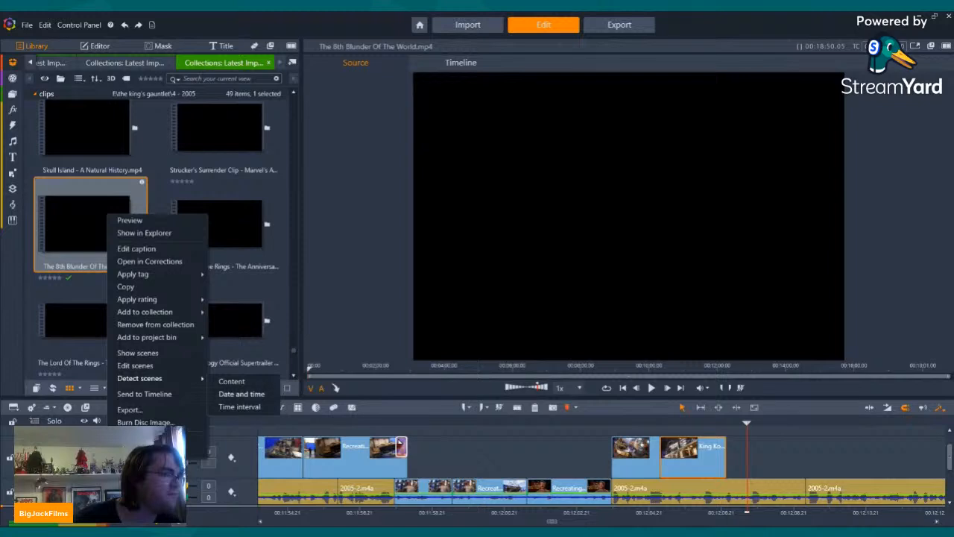
click(244, 393)
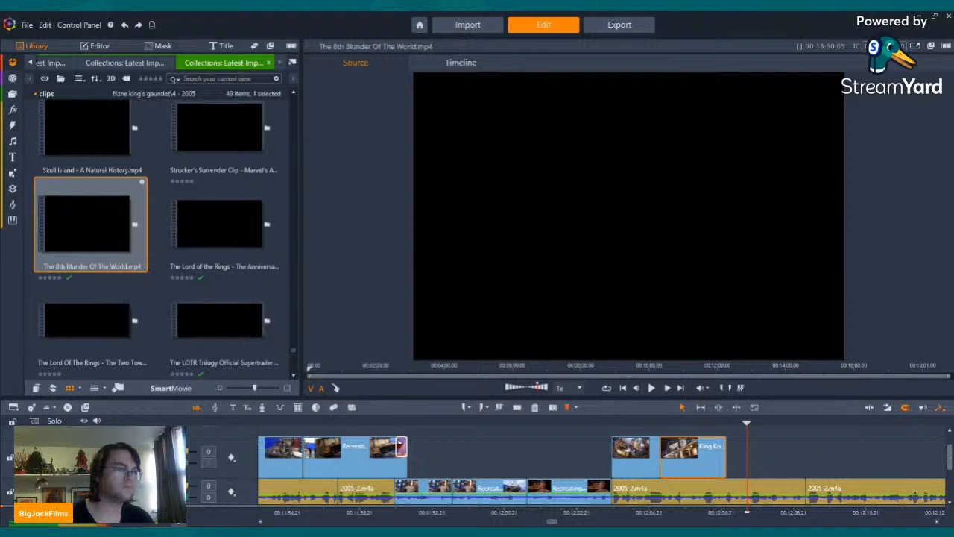
Step: Show the scenes of The 8th Blunder Of The World.mp4, preview the man in the ship cabin, and enlarge the library area
click(135, 224)
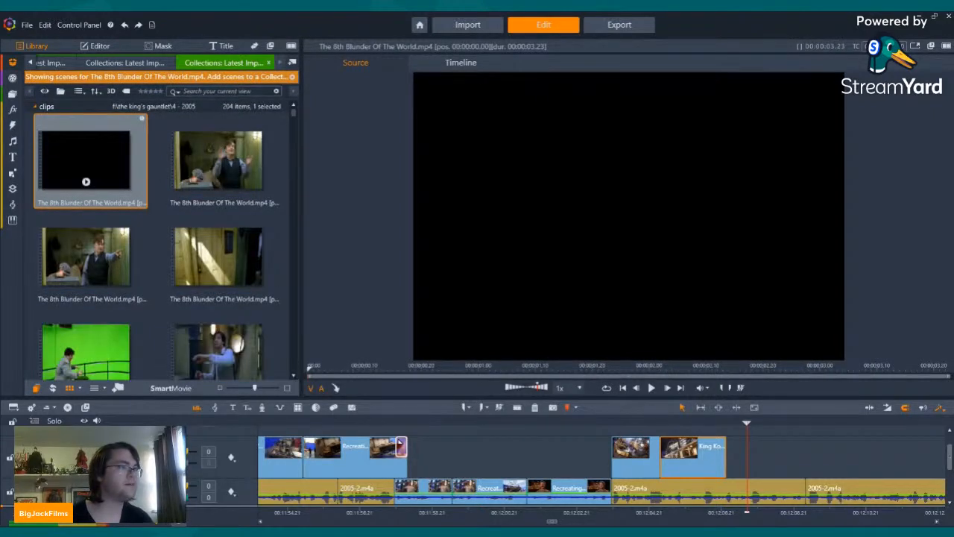
scroll(104, 264, down, 3)
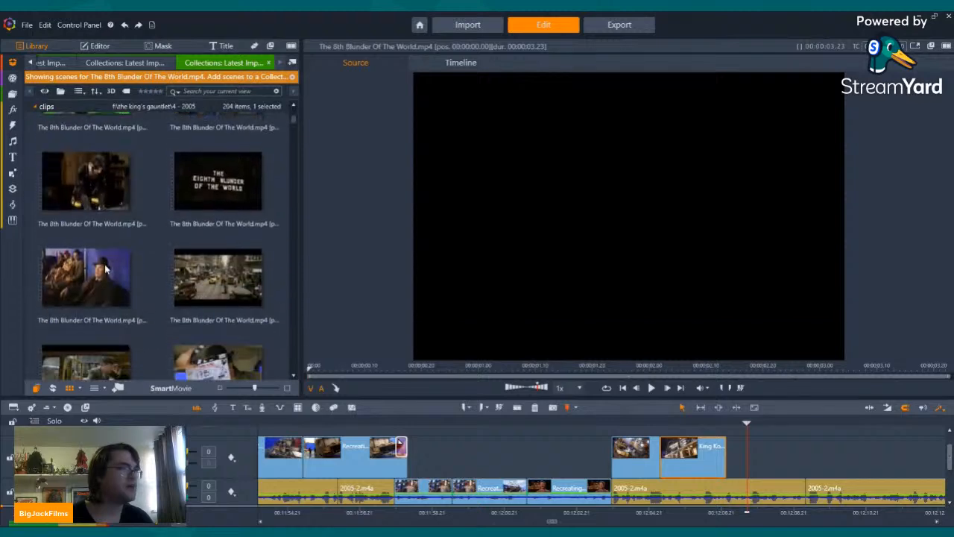
scroll(174, 236, up, 2)
click(177, 234)
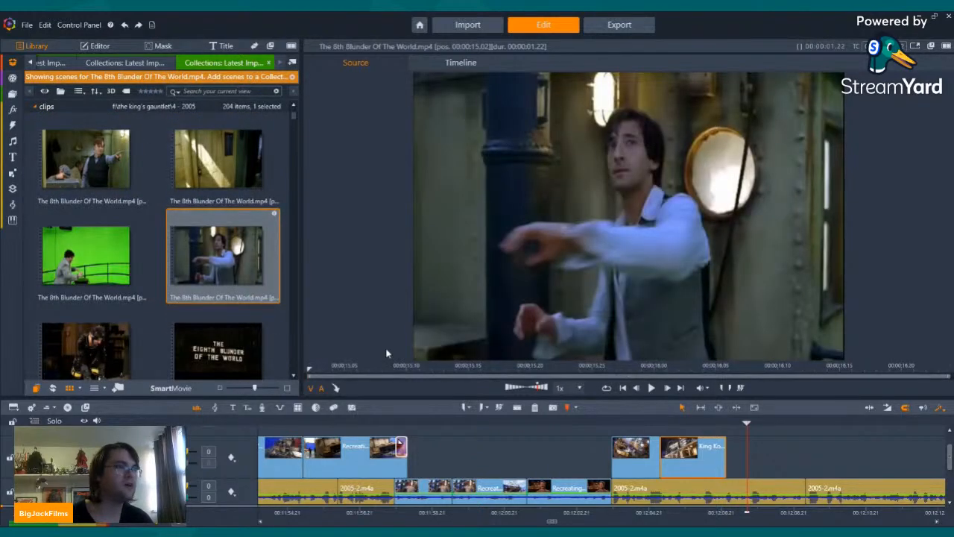
drag(305, 393, 415, 362)
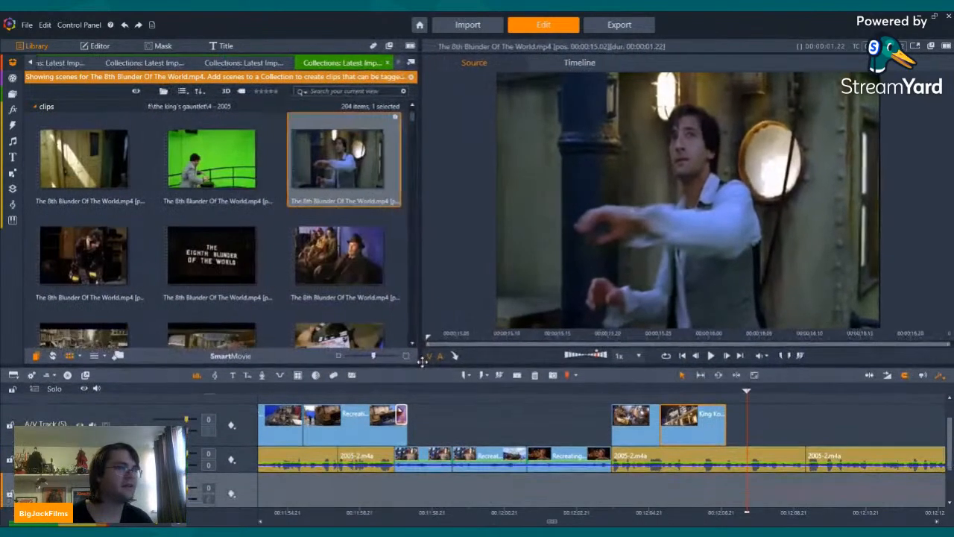
Step: Find the dark ship corridor scene of The 8th Blunder Of The World.mp4 and add it right after the last King Kong clip on A/V Track (5)
scroll(265, 186, down, 3)
scroll(265, 186, down, 8)
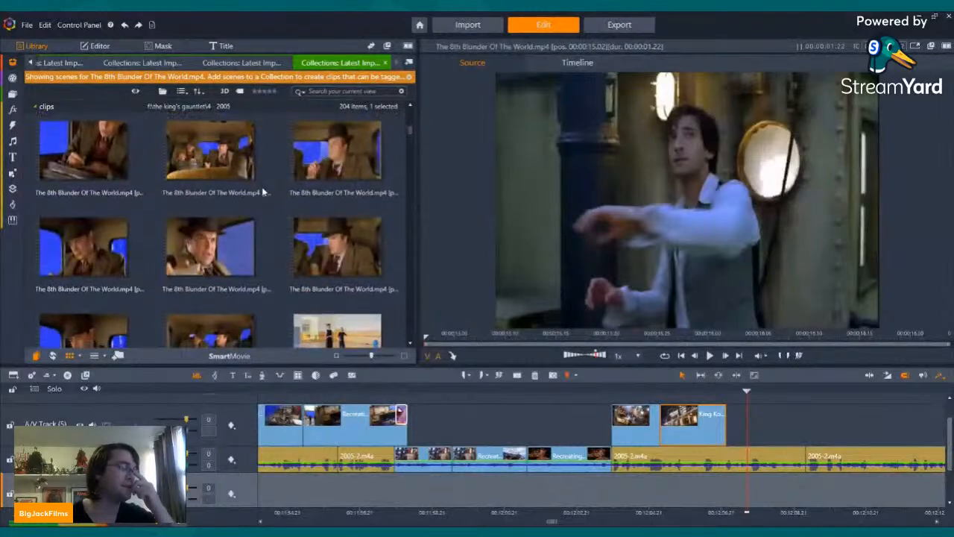
scroll(266, 186, down, 8)
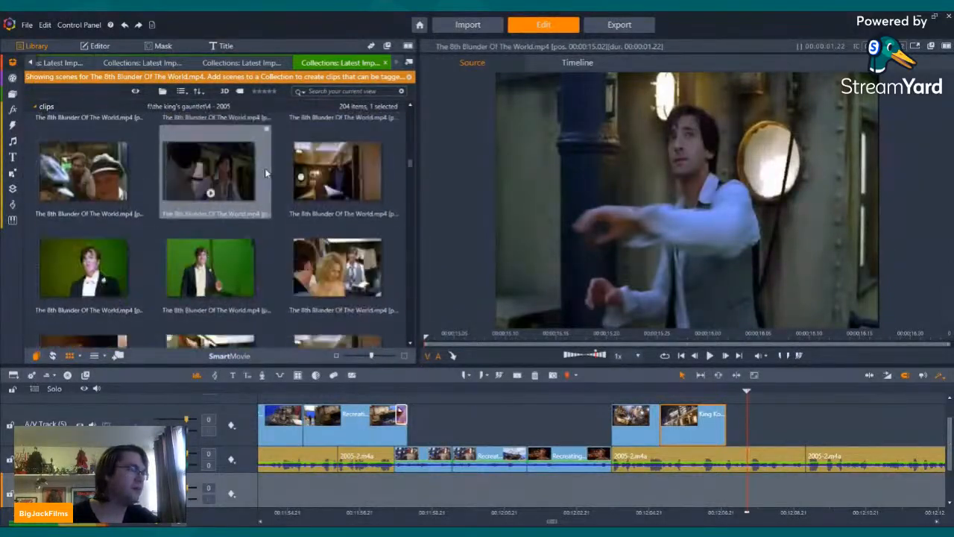
scroll(263, 170, up, 8)
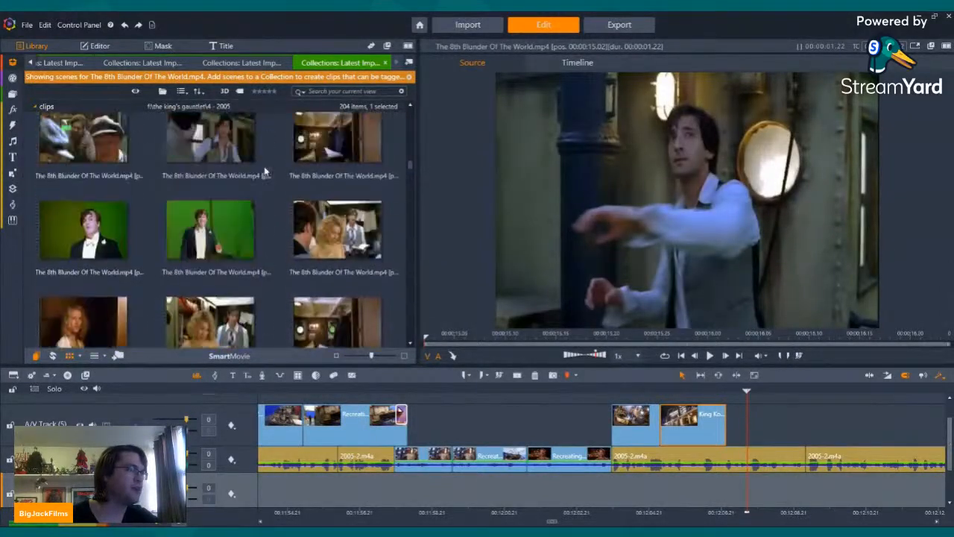
scroll(272, 220, down, 6)
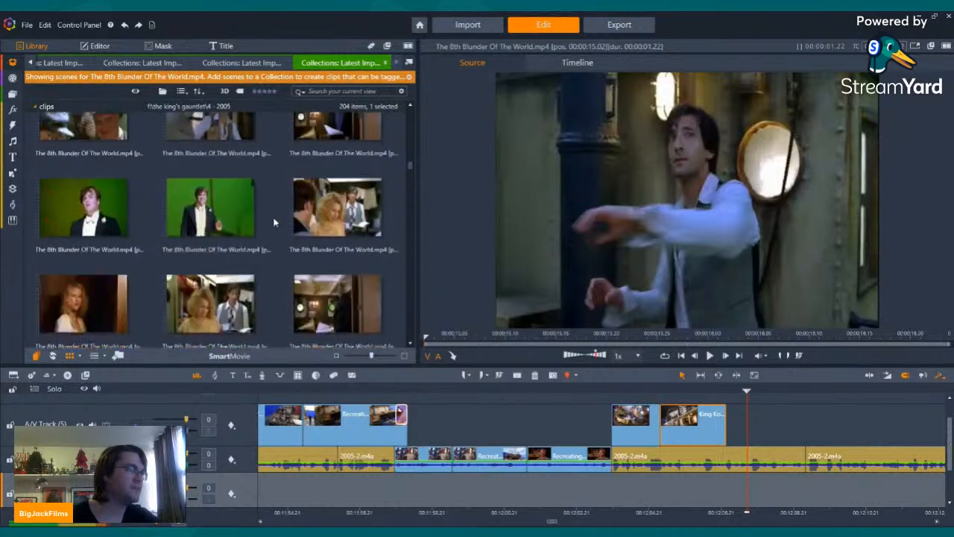
scroll(274, 222, down, 6)
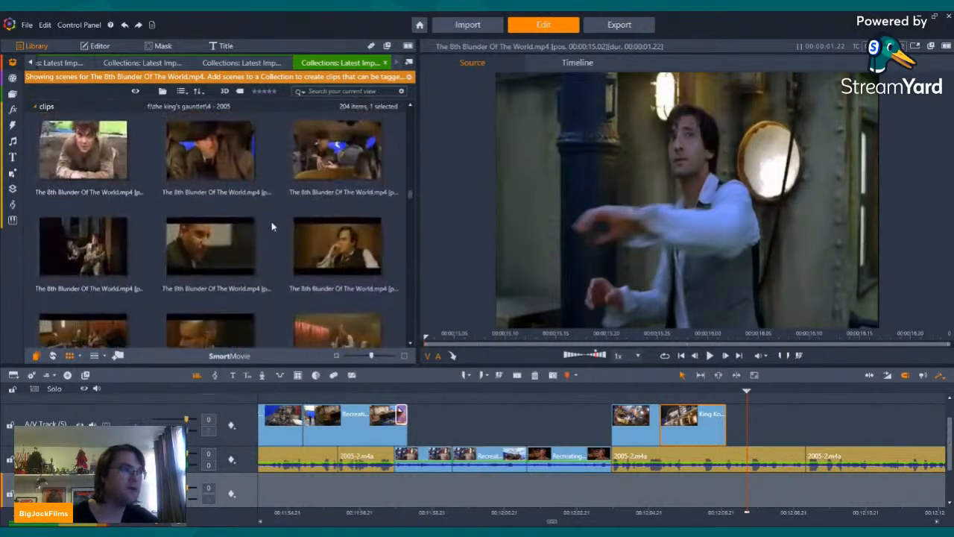
scroll(273, 227, down, 6)
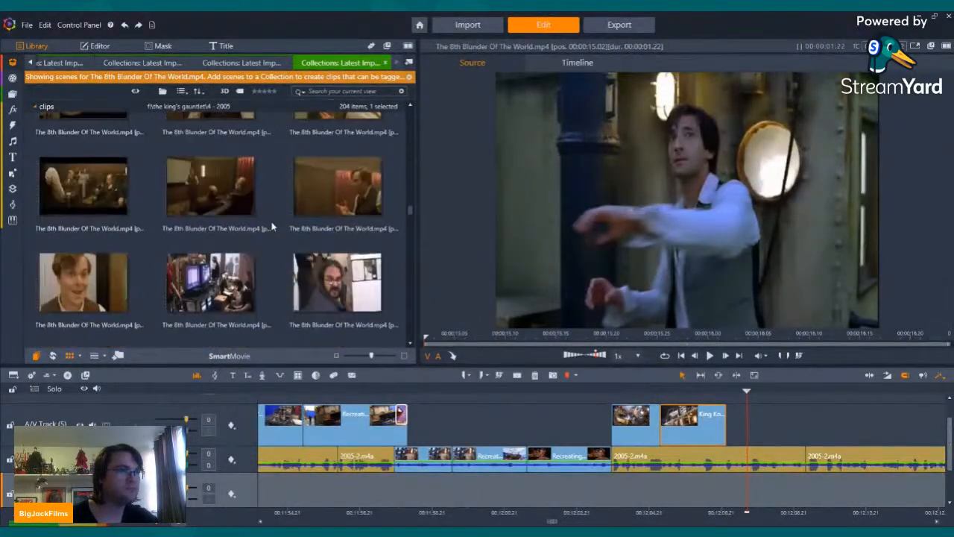
scroll(272, 227, down, 6)
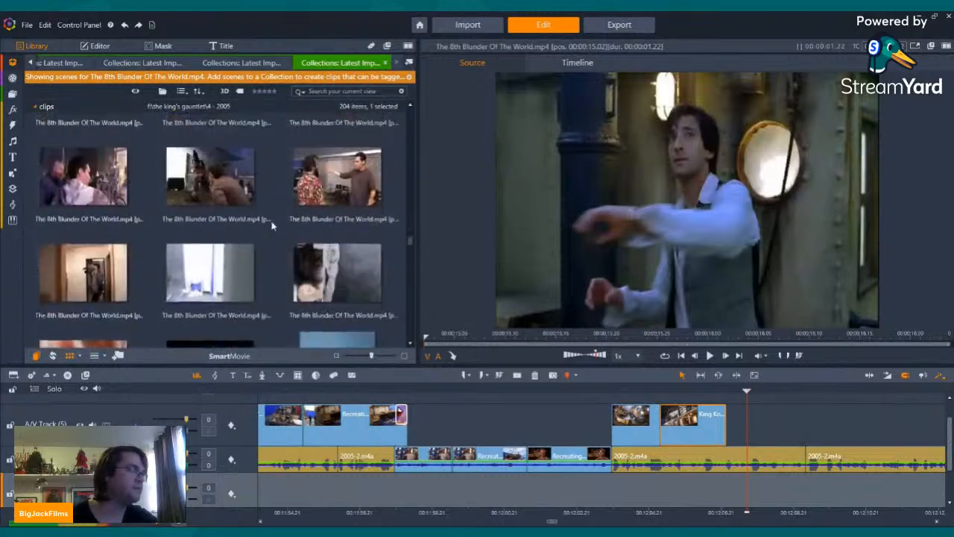
scroll(382, 236, down, 6)
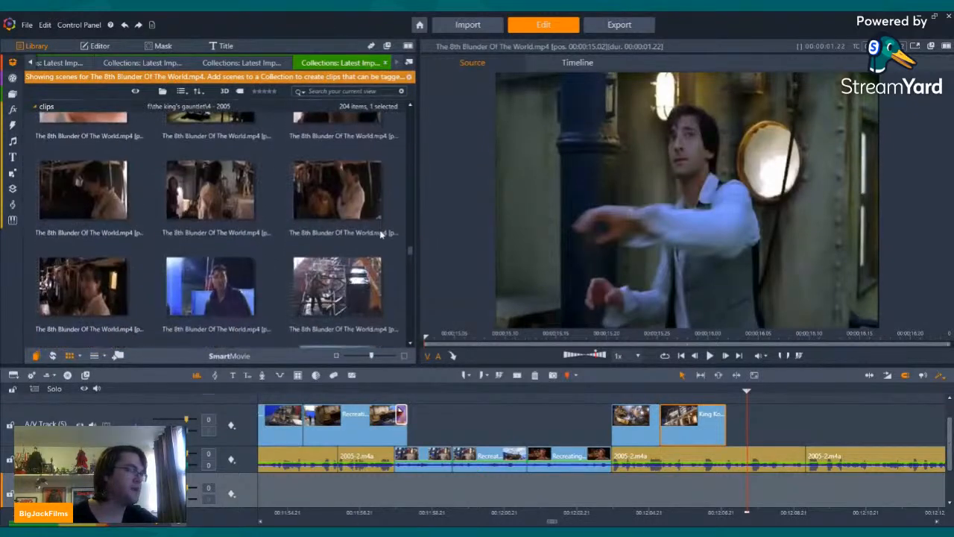
click(209, 320)
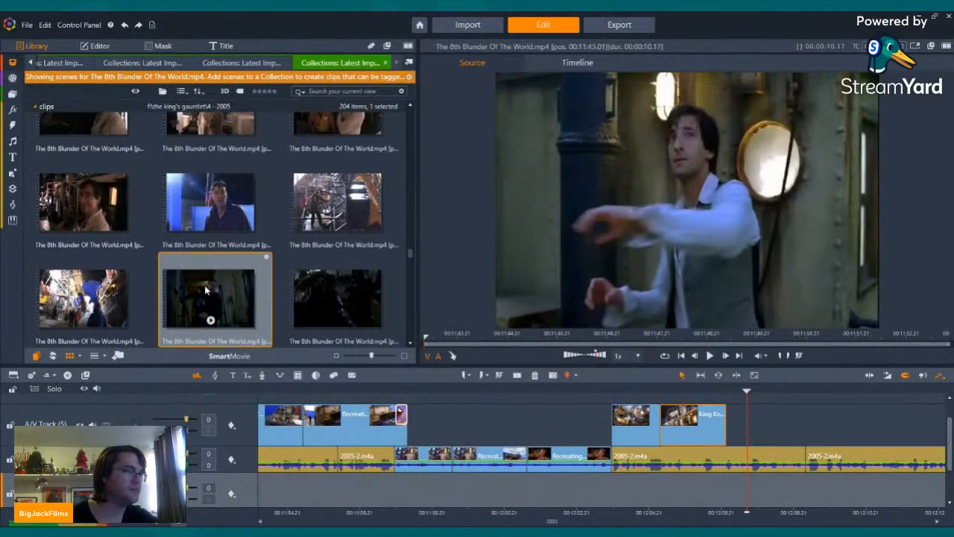
drag(209, 320, 725, 431)
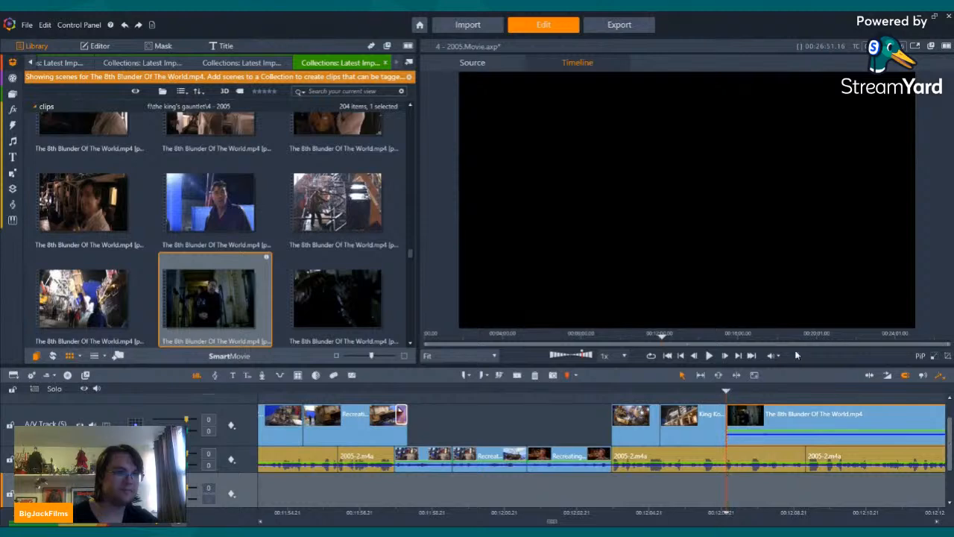
Step: Split the corridor clip at the cut in the 2005-2.m4a narration and insert its second part between the two narration pieces on their track
click(739, 357)
click(517, 375)
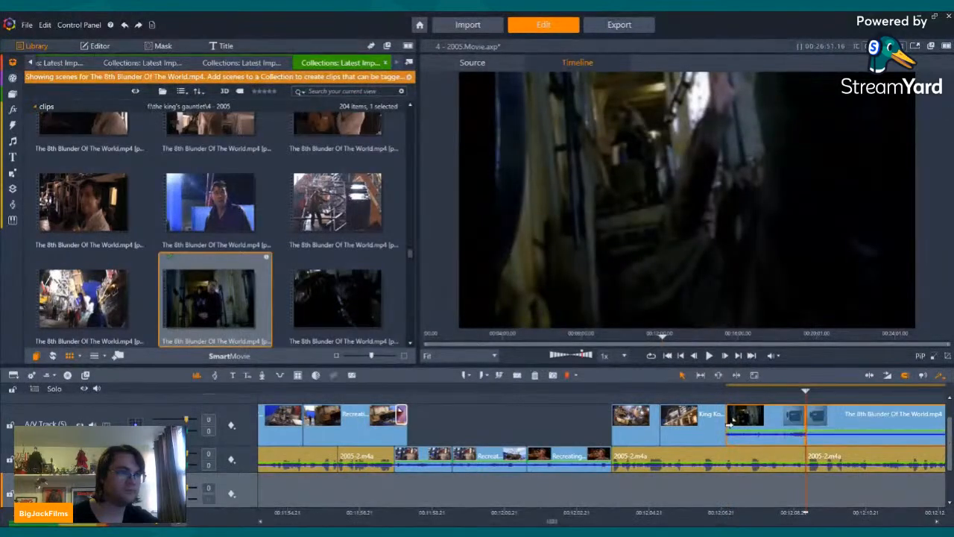
mouse_move(820, 442)
mouse_down()
mouse_move(825, 457)
mouse_move(821, 425)
mouse_move(829, 456)
mouse_up()
click(826, 438)
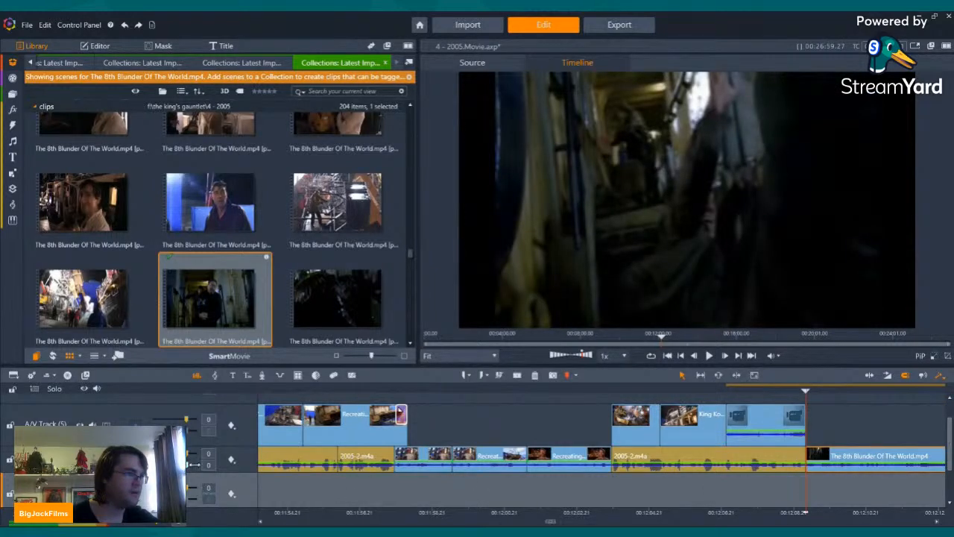
Step: Stretch the first part of the corridor clip to a horizontal size of 119.5 and return to the scene library
key(Left)
key(Left)
key(Left)
key(Left)
key(Left)
key(Left)
key(Left)
key(Left)
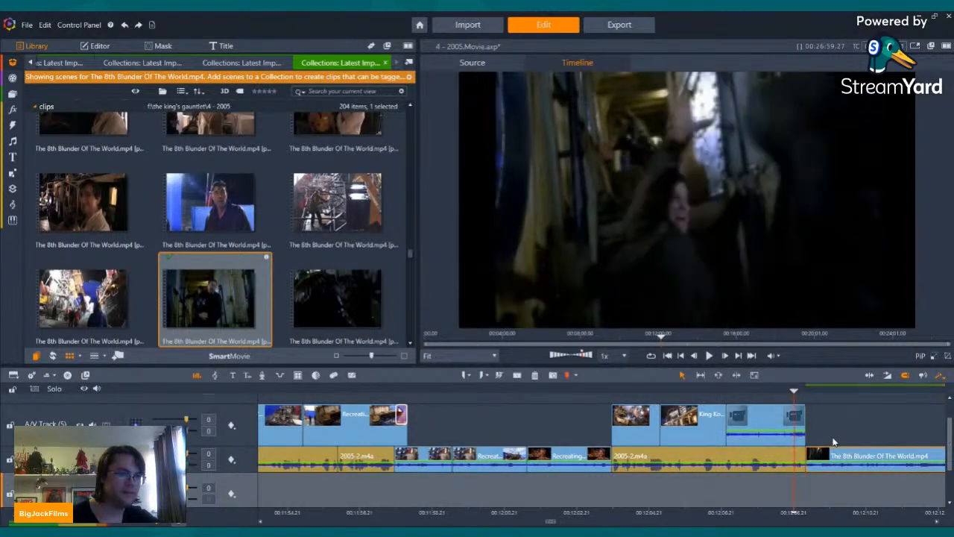
key(Left)
key(Left)
key(Left)
key(Left)
key(Left)
key(Left)
key(Left)
key(Left)
key(Left)
key(Left)
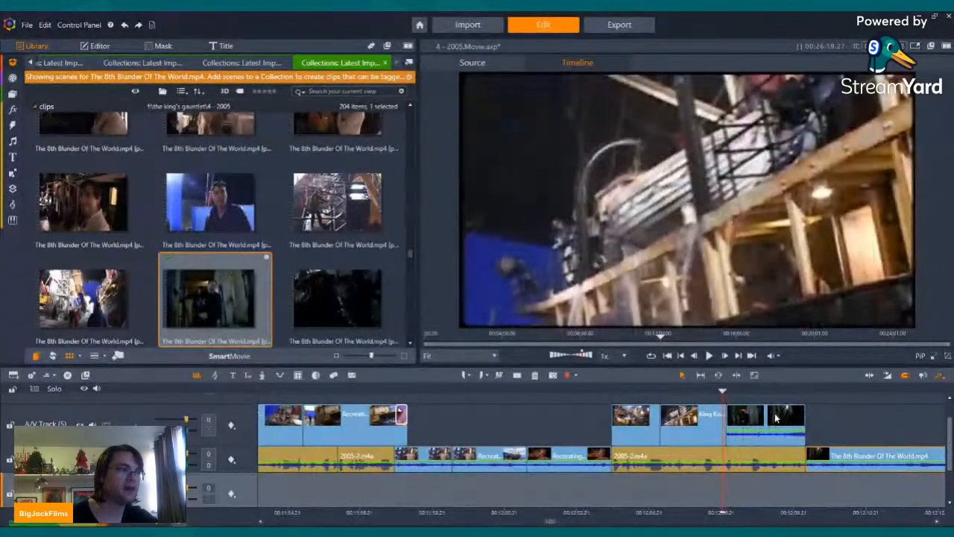
click(775, 415)
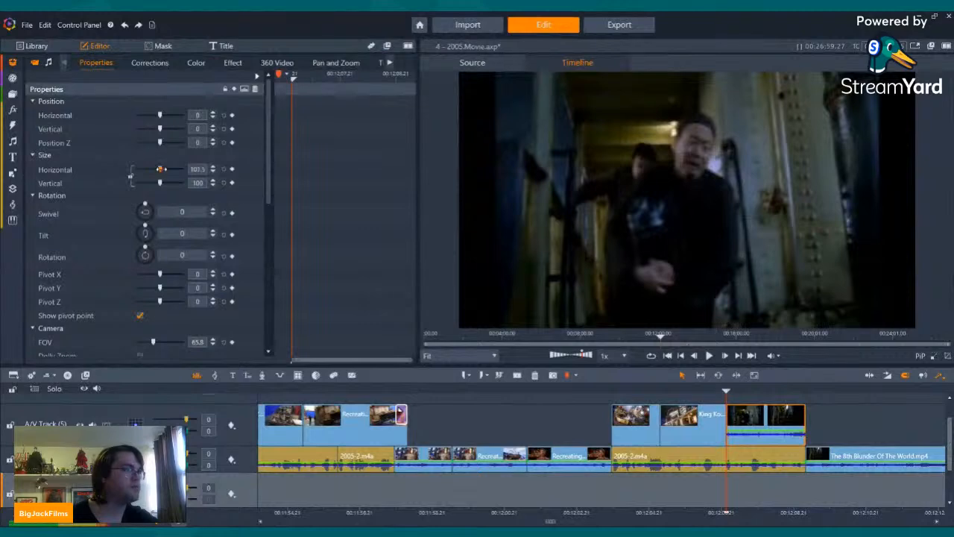
drag(163, 169, 167, 169)
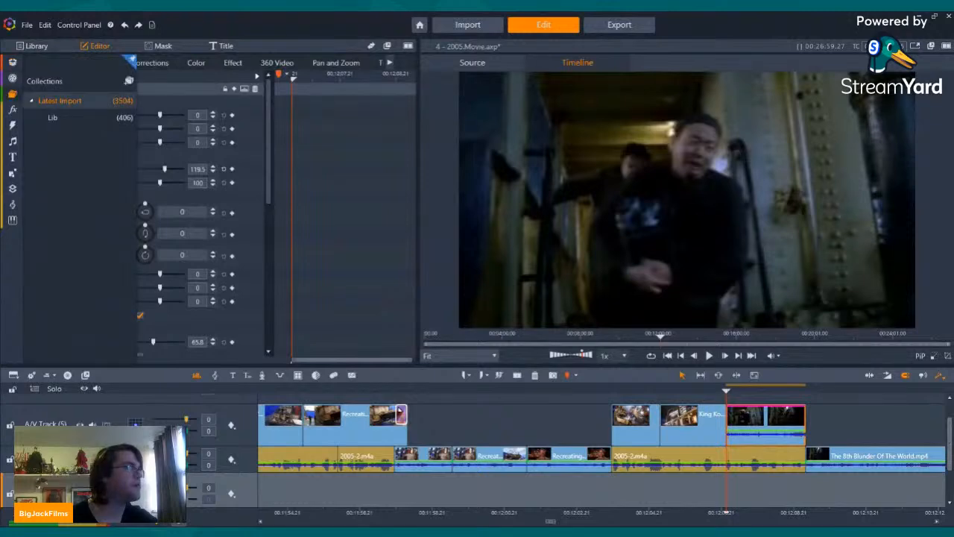
click(10, 93)
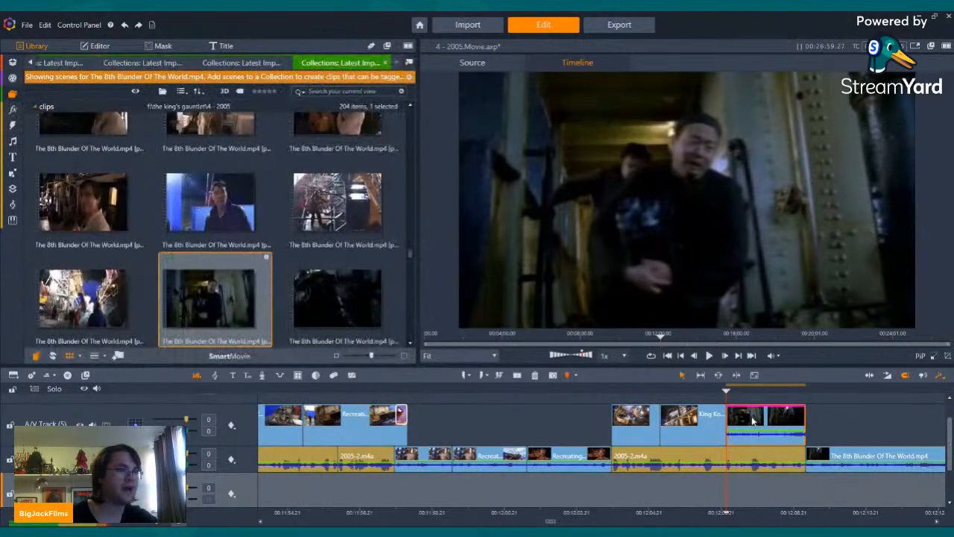
Step: Copy the effect settings of the stretched first corridor clip and paste them onto its second part on the narration track
mouse_move(795, 427)
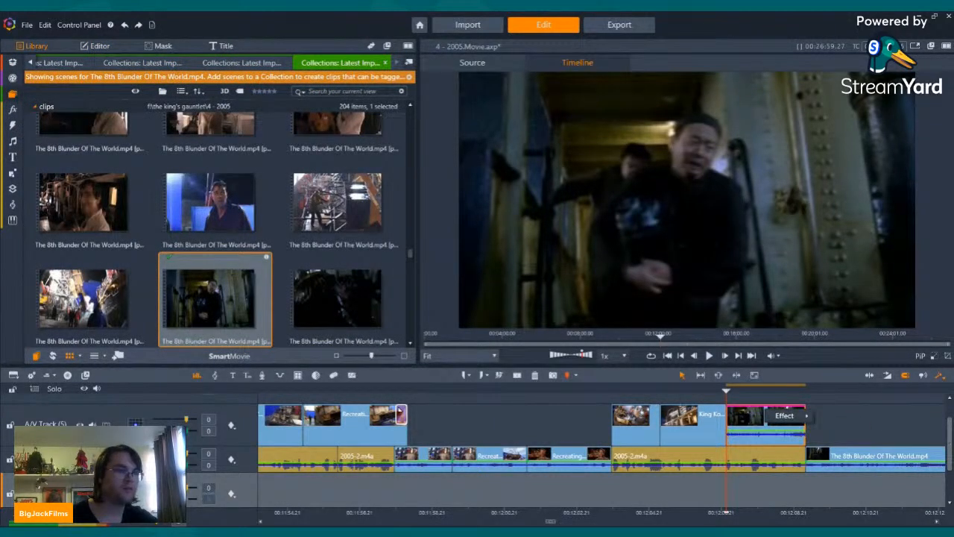
right_click(838, 459)
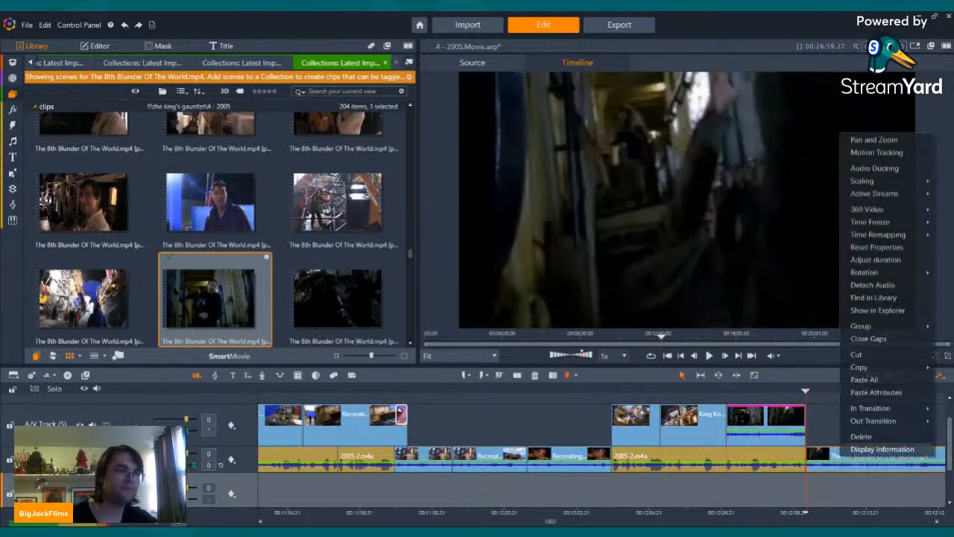
click(869, 377)
Step: Play through both corridor clips, split the second at about 00:12:16 and delete its tail so the narration closes up behind it
key(Left)
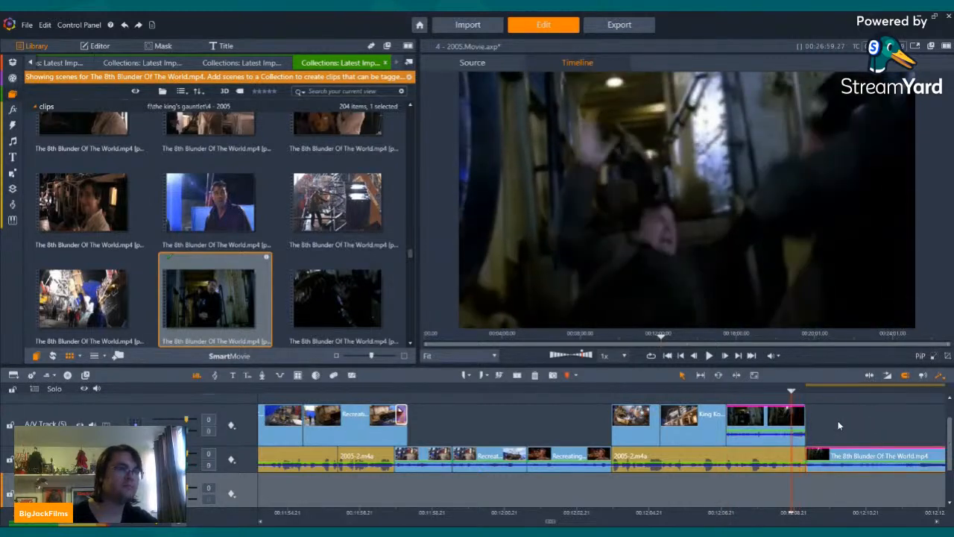
key(Left)
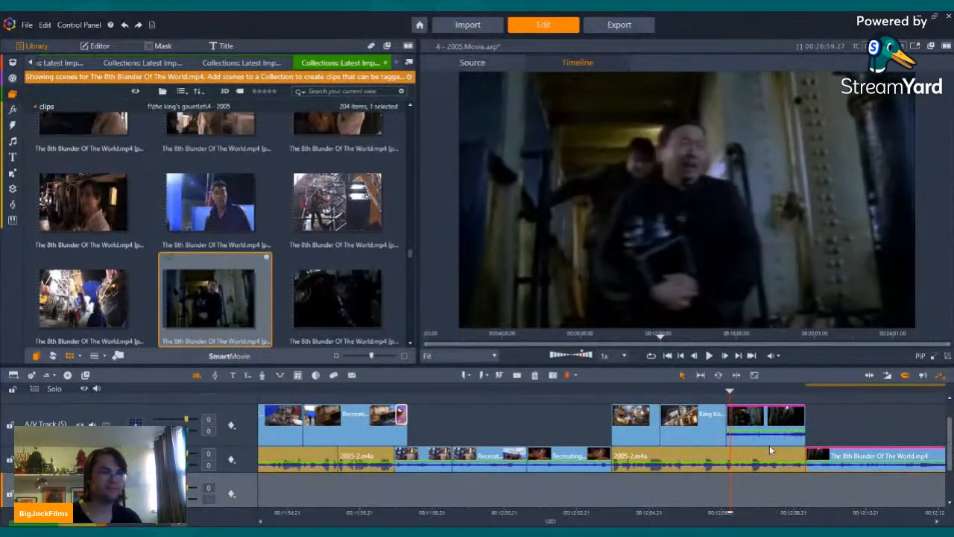
key(Left)
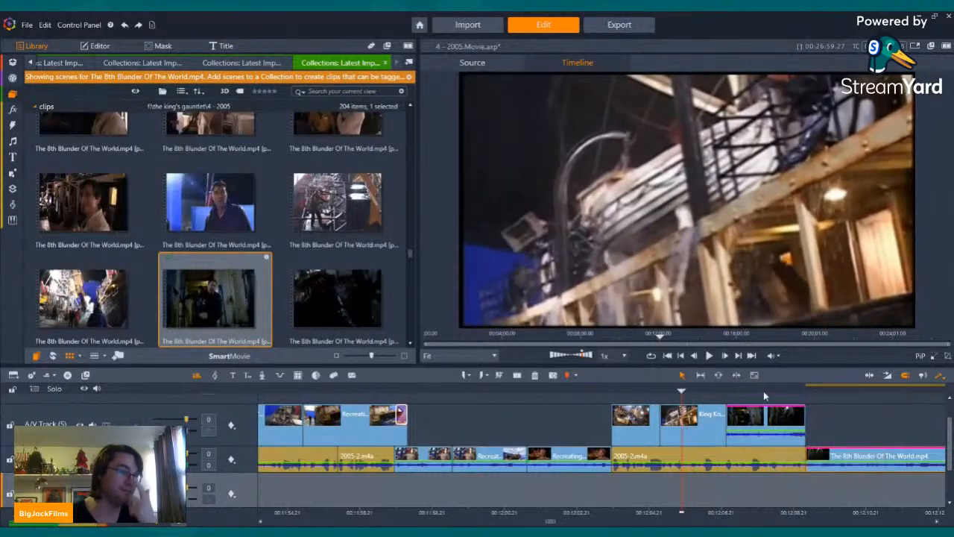
click(710, 356)
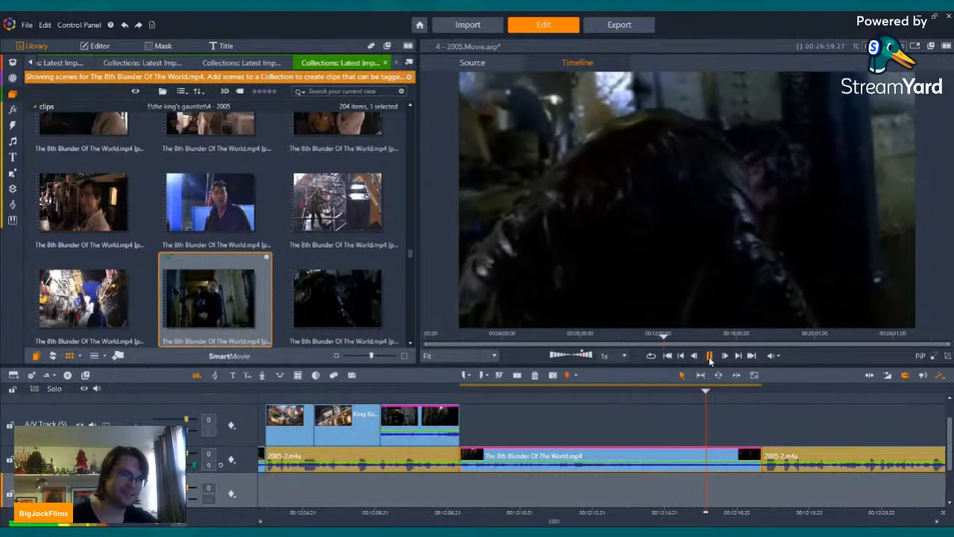
click(519, 375)
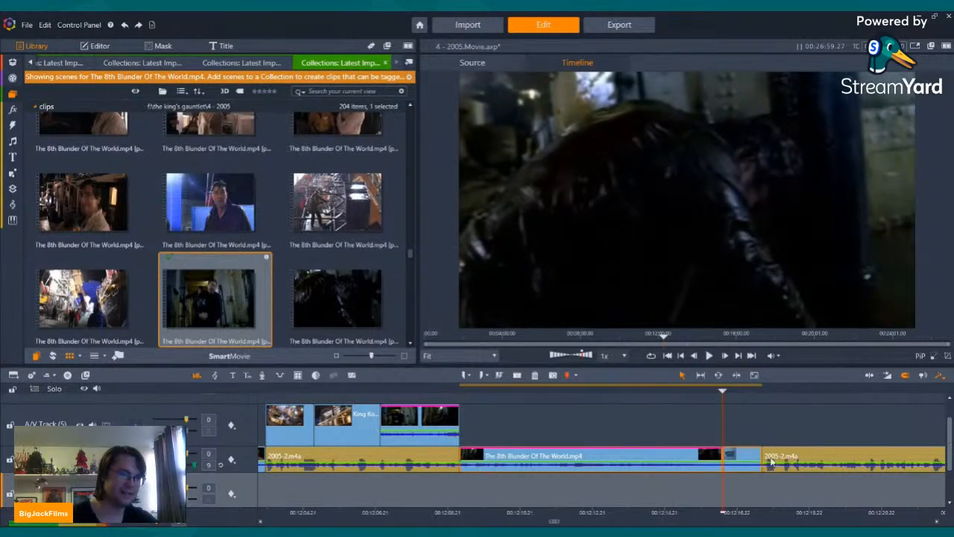
click(534, 376)
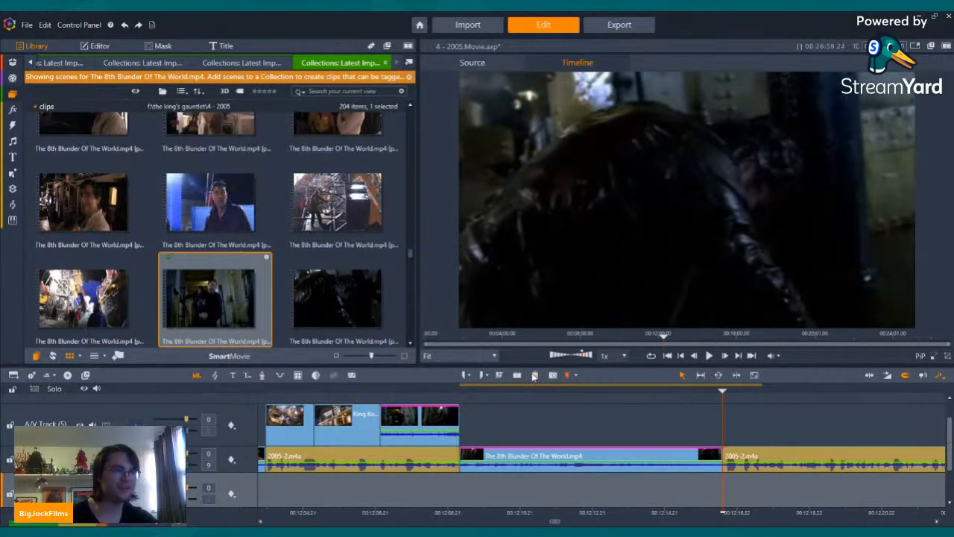
Step: Play back the two corridor clips from the middle of the first one to the trimmed end of the second
click(459, 390)
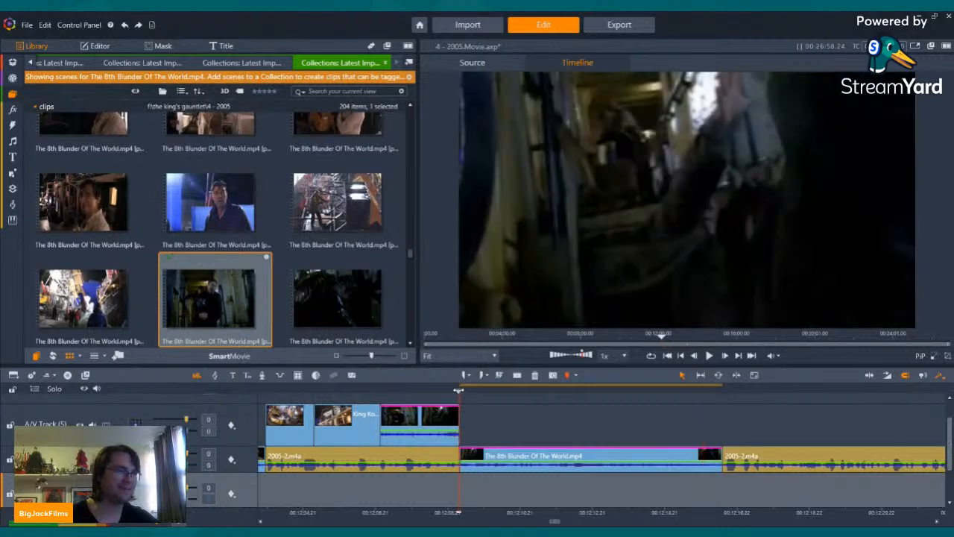
drag(521, 395, 422, 384)
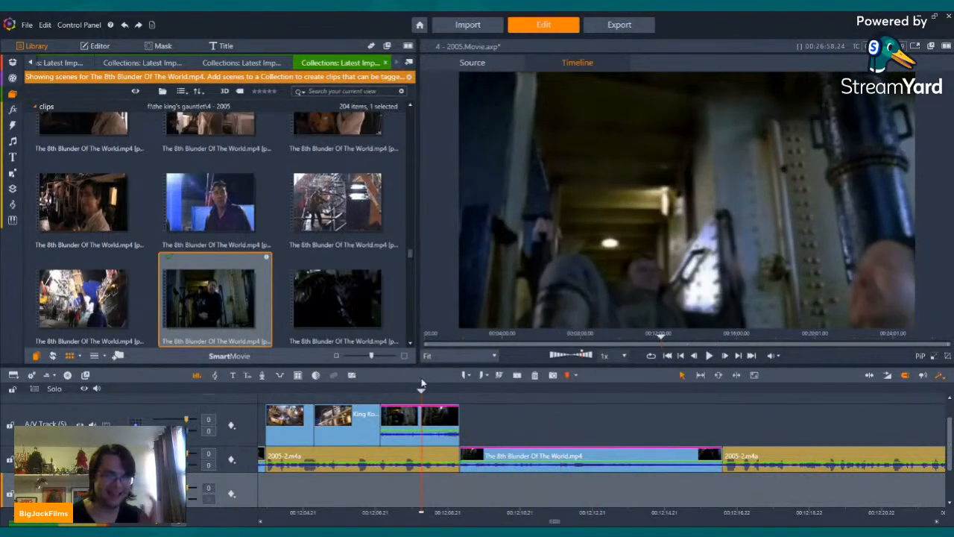
click(709, 356)
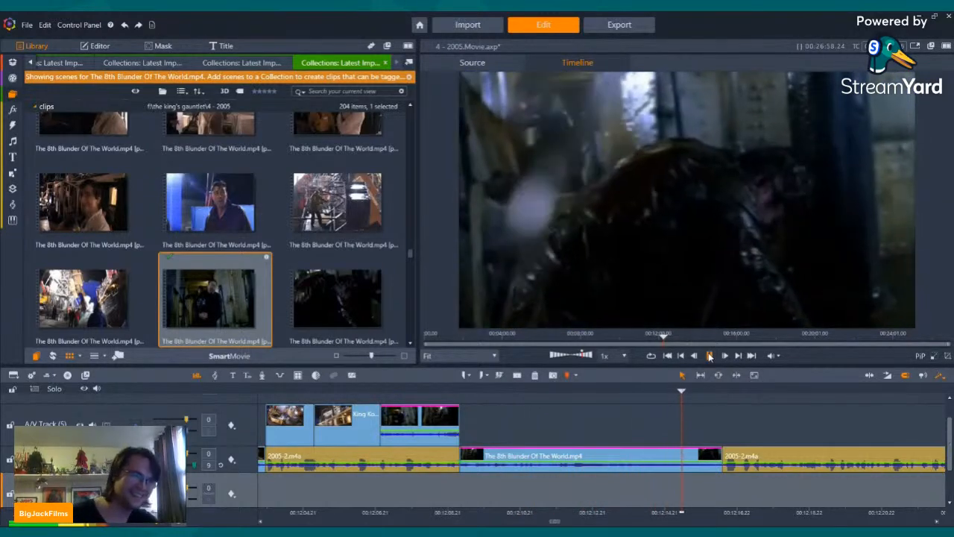
click(709, 355)
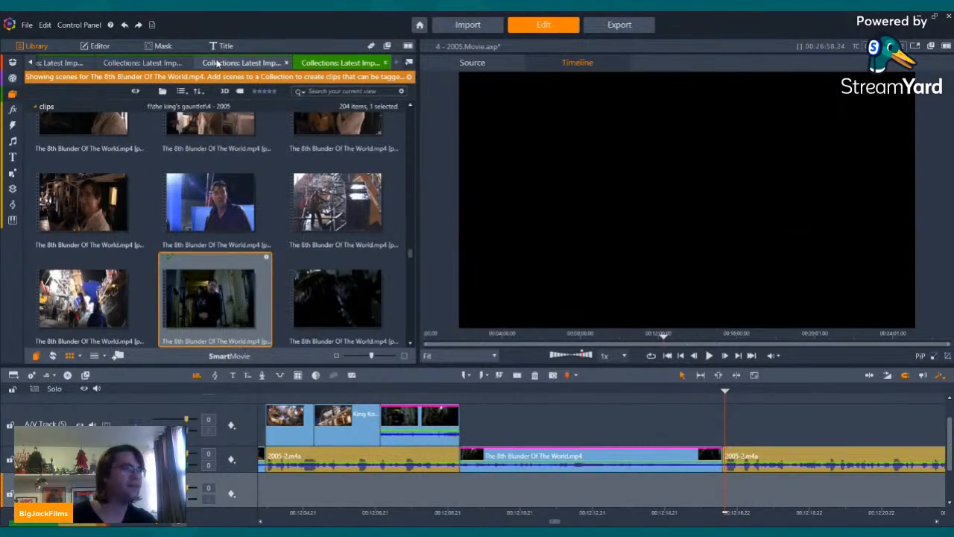
Step: Preview the dim behind-the-scenes set shots that come shortly before the corridor scene in The 8th Blunder Of The World.mp4
scroll(175, 227, up, 3)
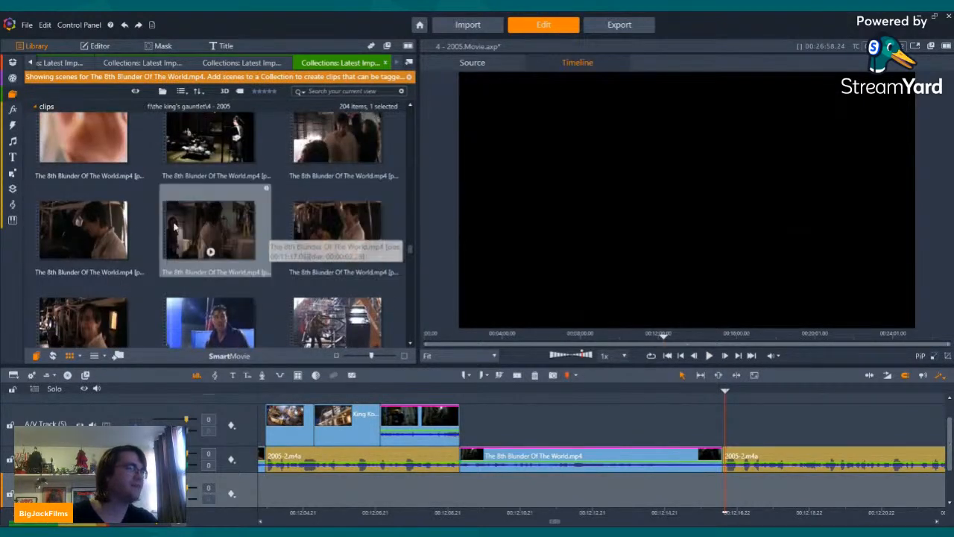
click(338, 151)
click(337, 158)
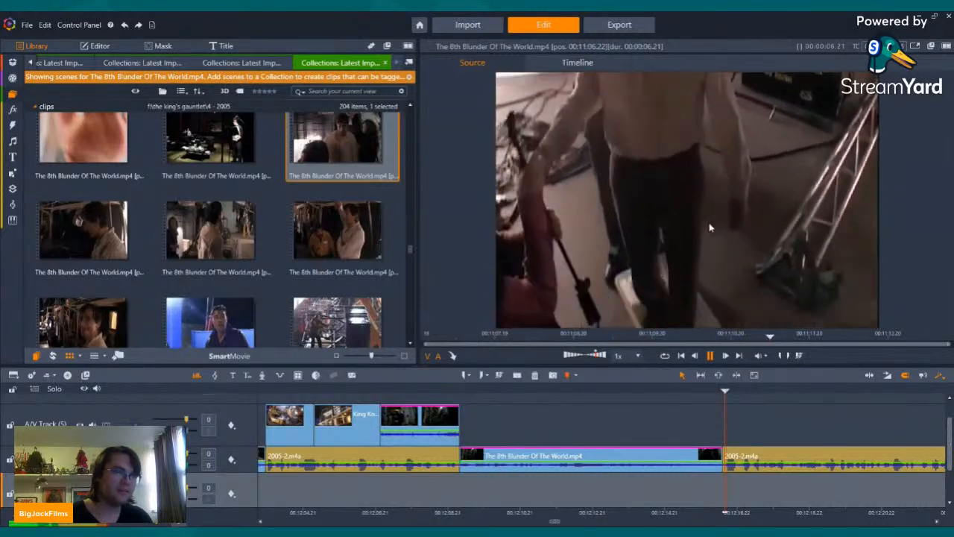
click(83, 251)
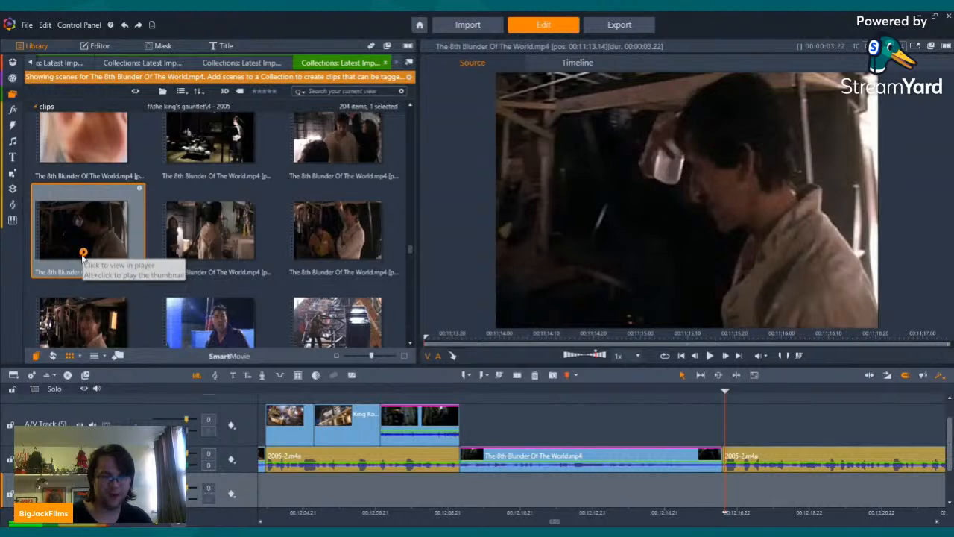
click(83, 255)
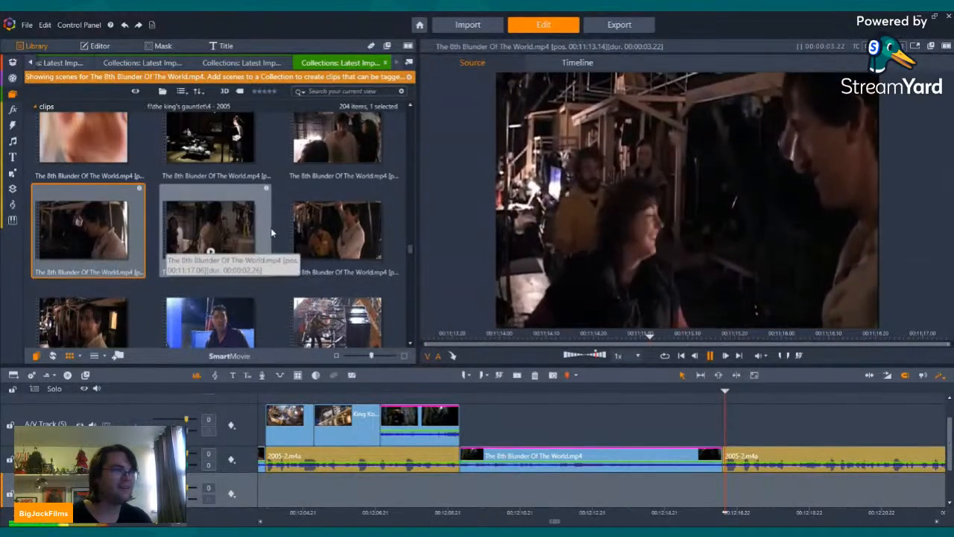
click(211, 253)
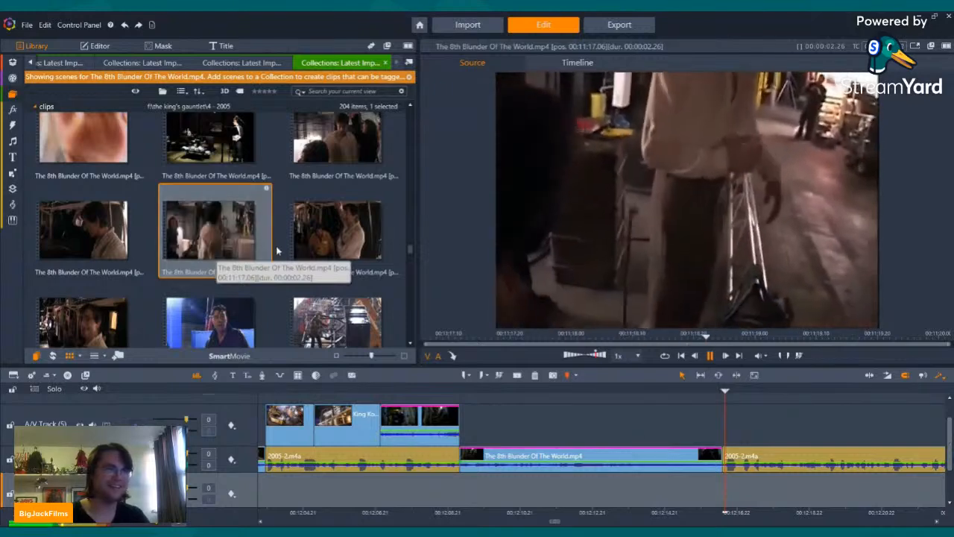
click(335, 253)
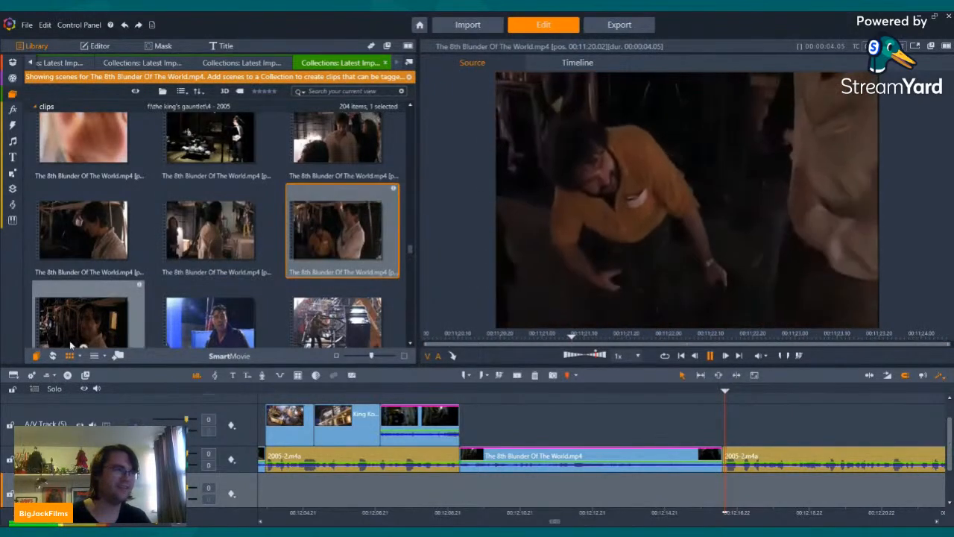
Step: Preview the cluttered outdoor set shot, the dim backstage shot and the rain-soaked blue-screen shot from The 8th Blunder Of The World.mp4, ending back on the timeline
scroll(91, 319, down, 2)
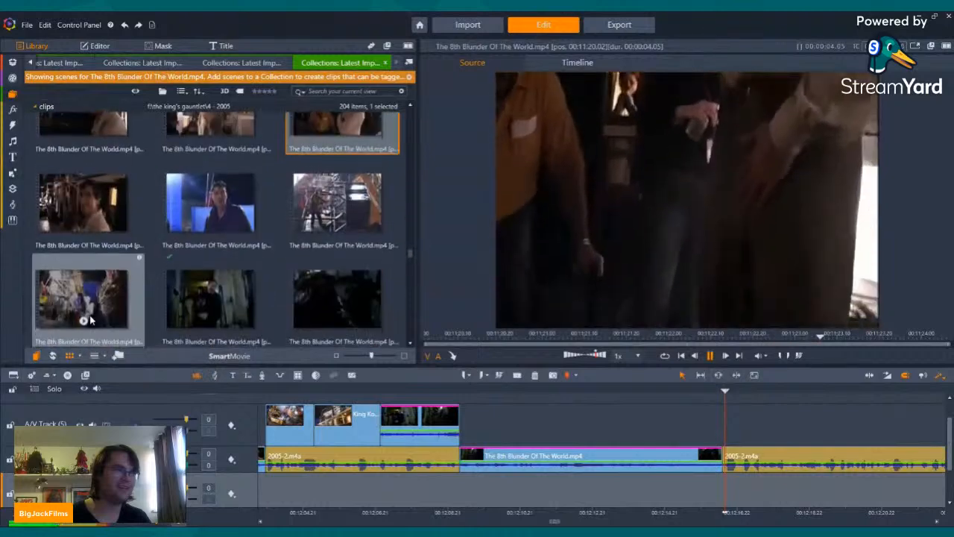
click(84, 321)
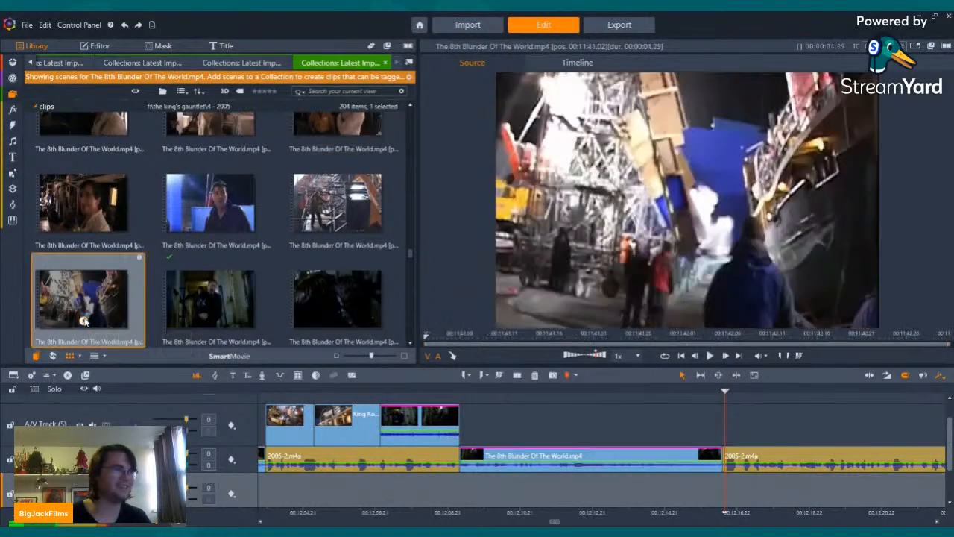
click(83, 225)
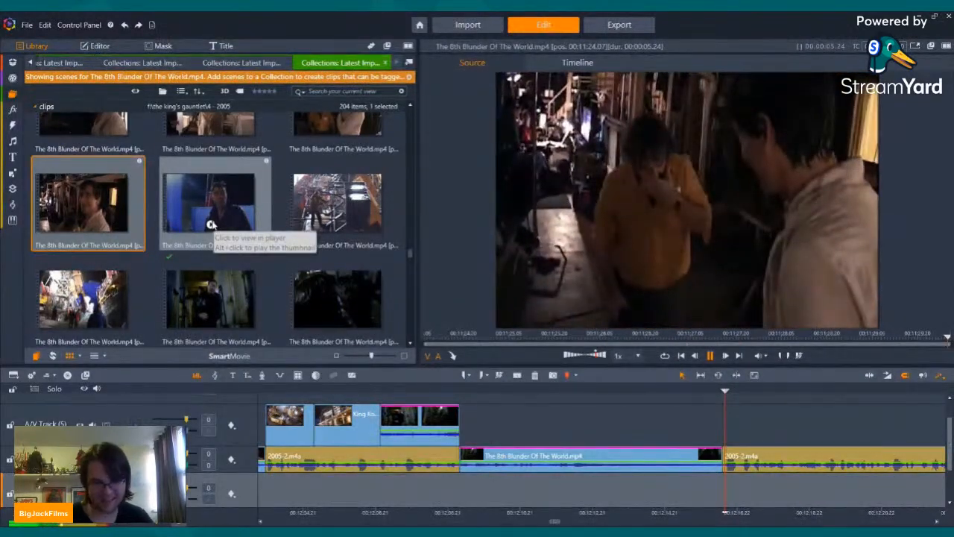
click(212, 225)
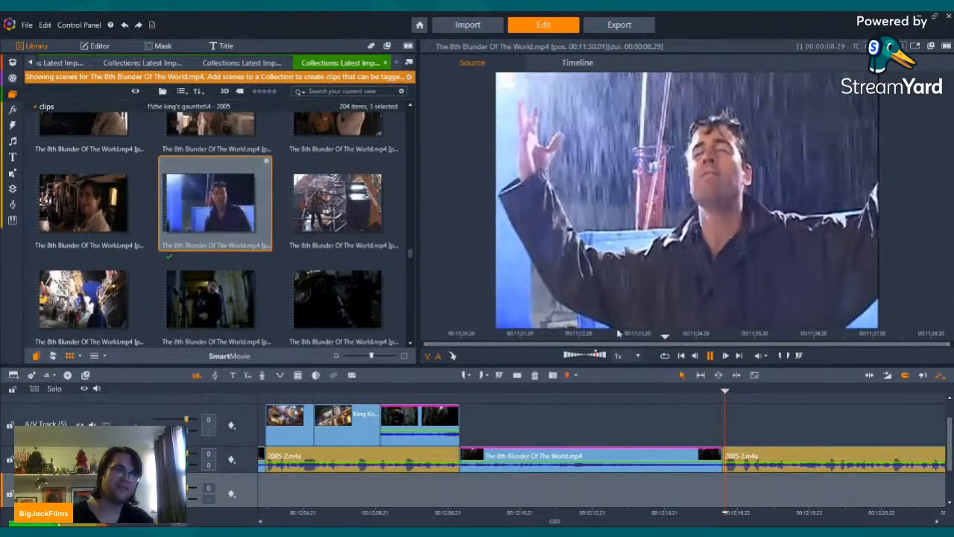
click(710, 356)
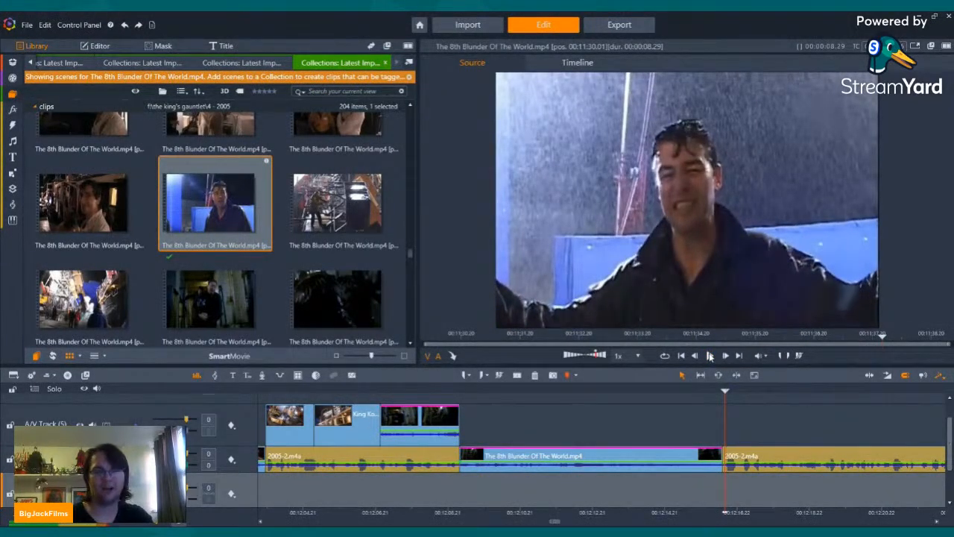
click(788, 432)
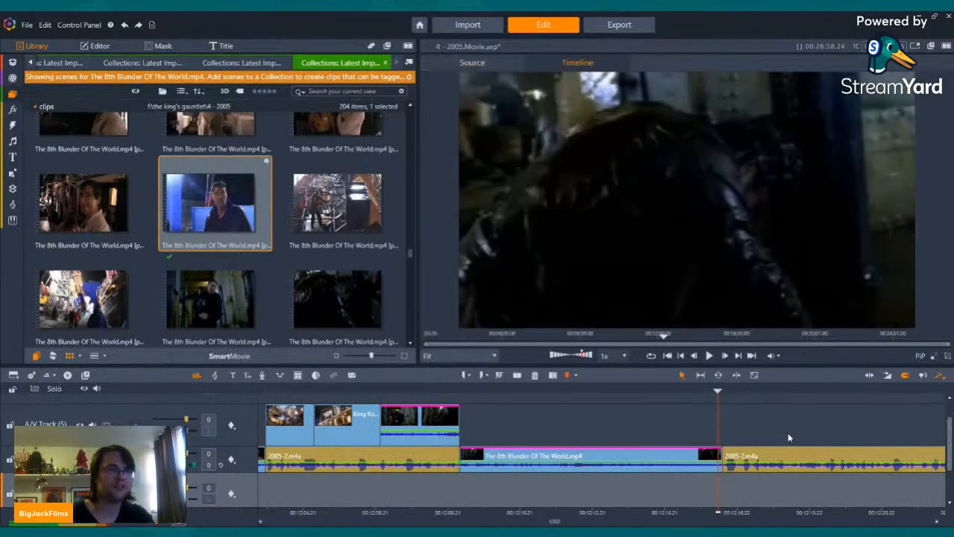
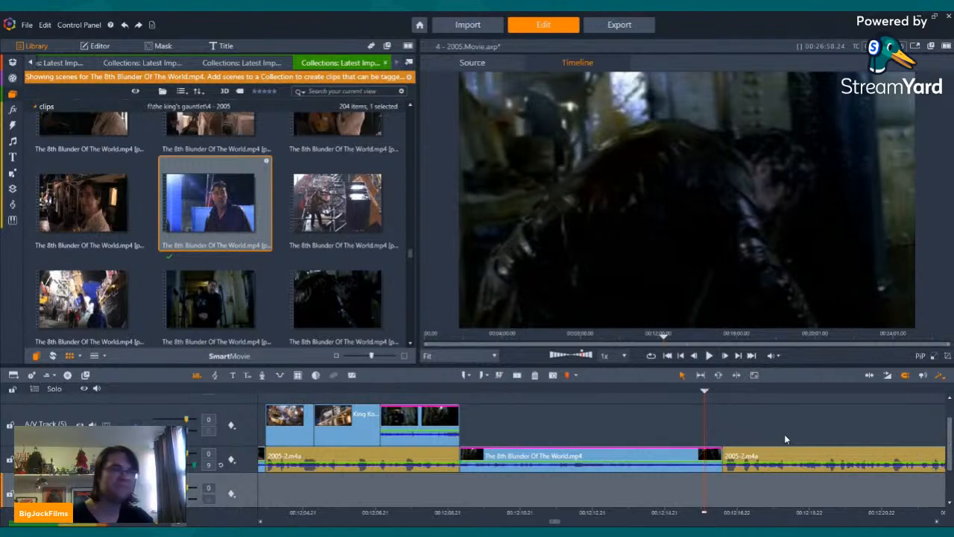
Step: Switch the library to the scenes of Recreating The 8th Wonder - The Making Of King Kong (2005).mp4
click(199, 63)
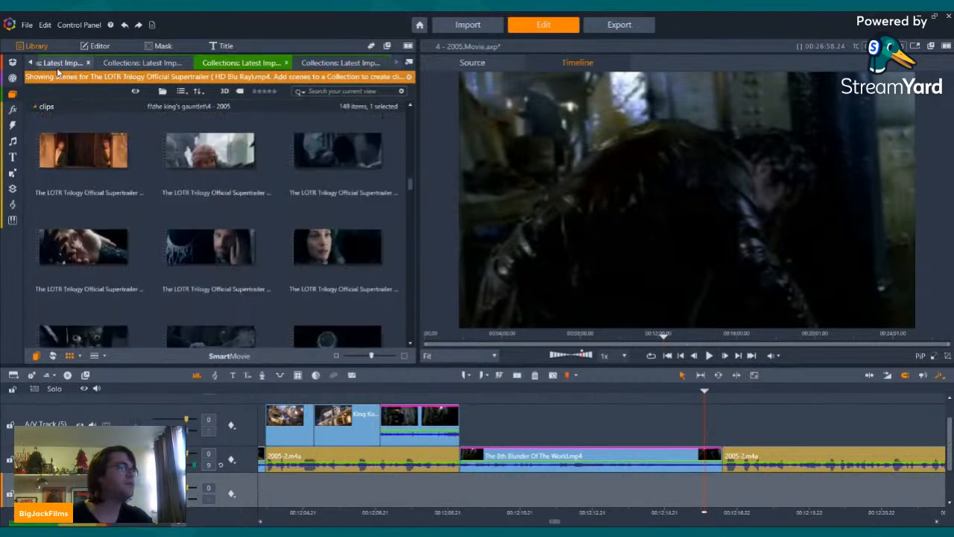
click(58, 66)
click(30, 63)
click(29, 62)
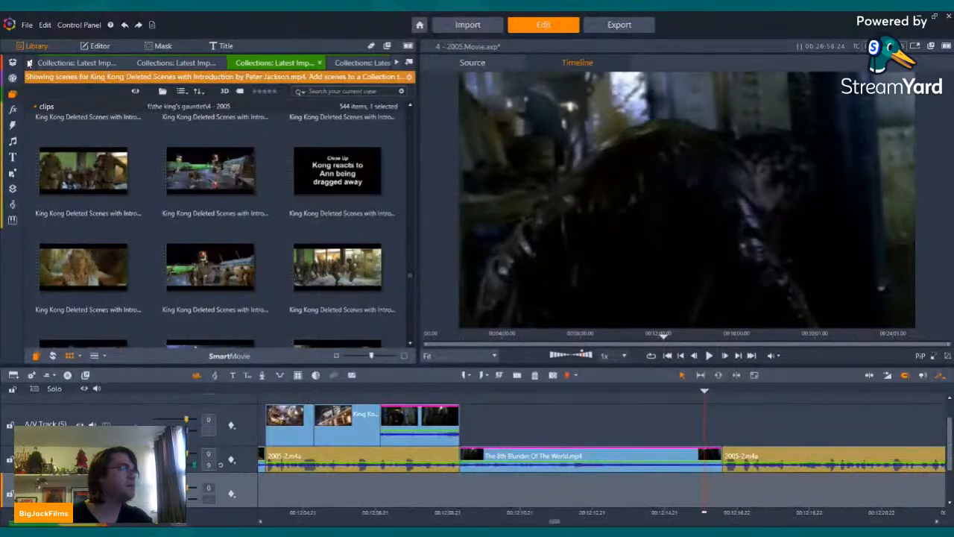
click(30, 63)
click(29, 62)
click(29, 62)
click(29, 62)
click(29, 63)
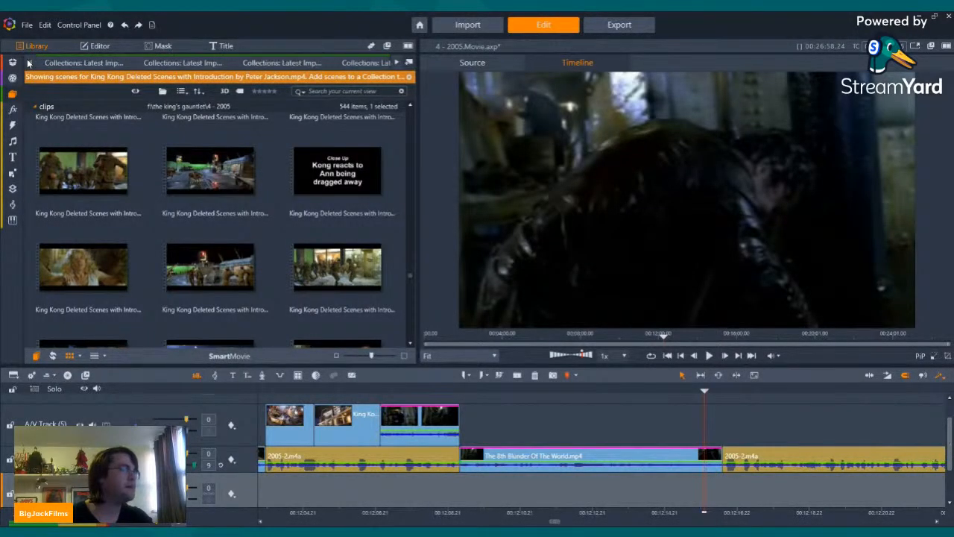
click(197, 63)
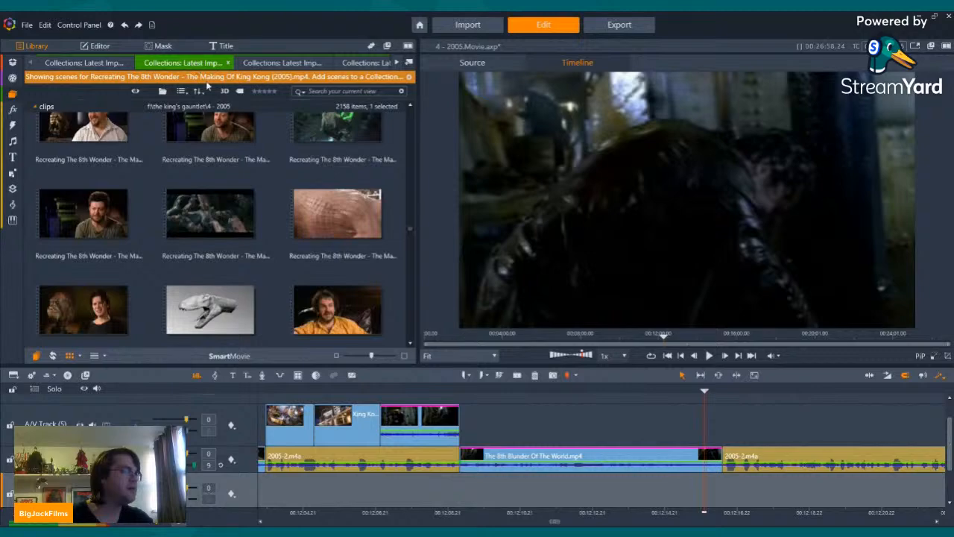
Step: Look through the Recreating The 8th Wonder scene thumbnails for behind-the-scenes footage shot on the ship set
scroll(274, 223, up, 10)
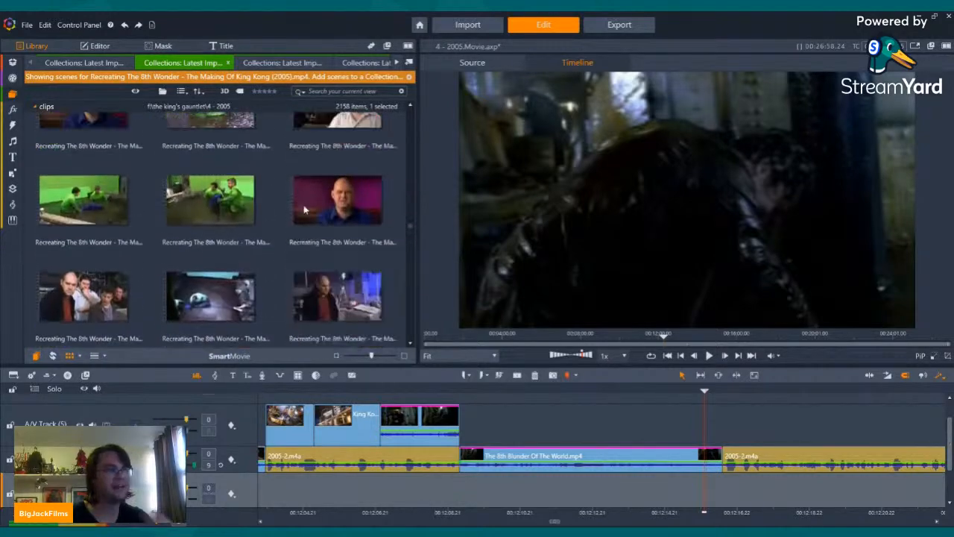
scroll(287, 237, up, 10)
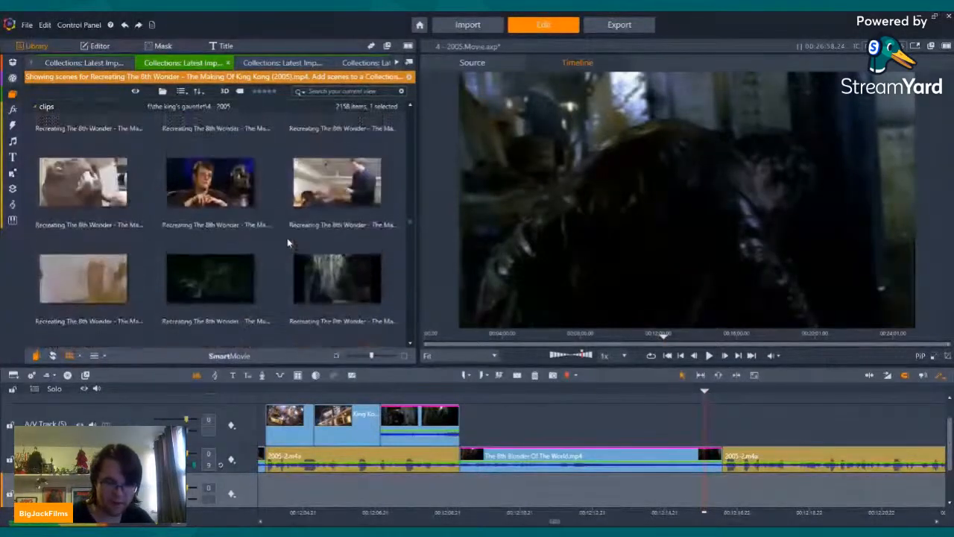
scroll(287, 242, up, 10)
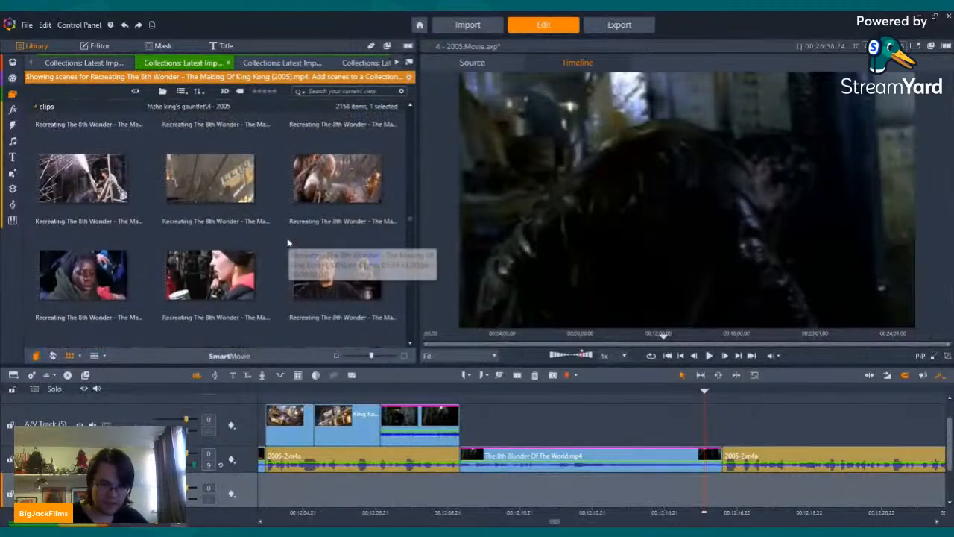
scroll(287, 242, up, 10)
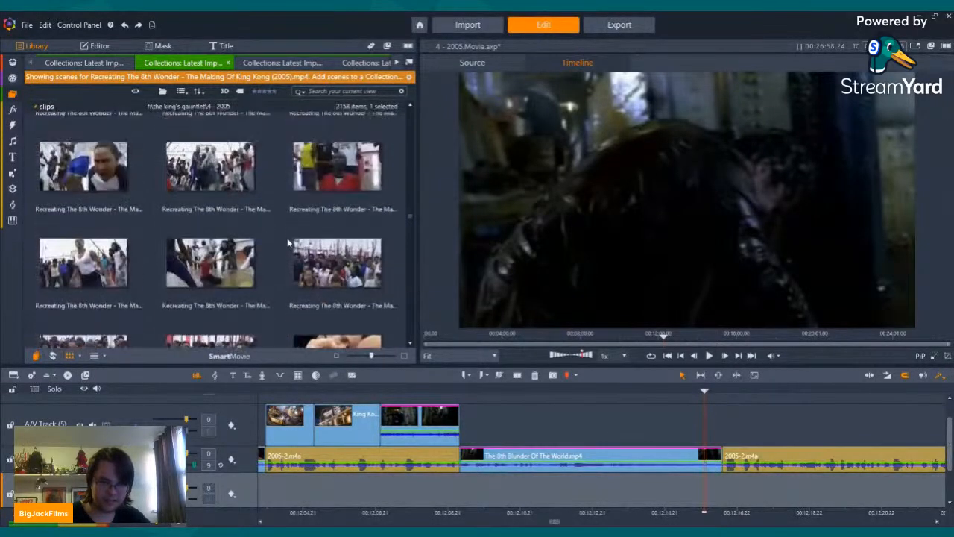
scroll(287, 238, up, 5)
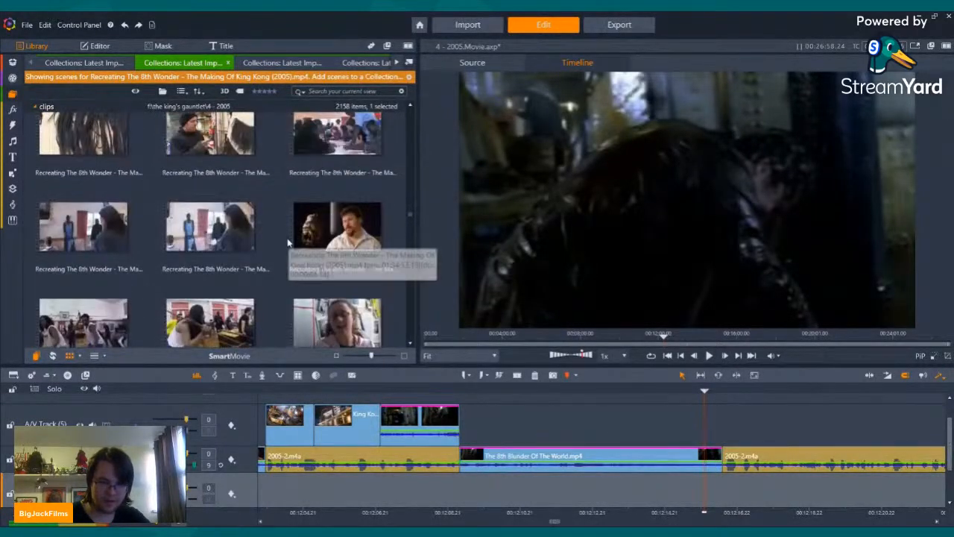
scroll(287, 242, up, 8)
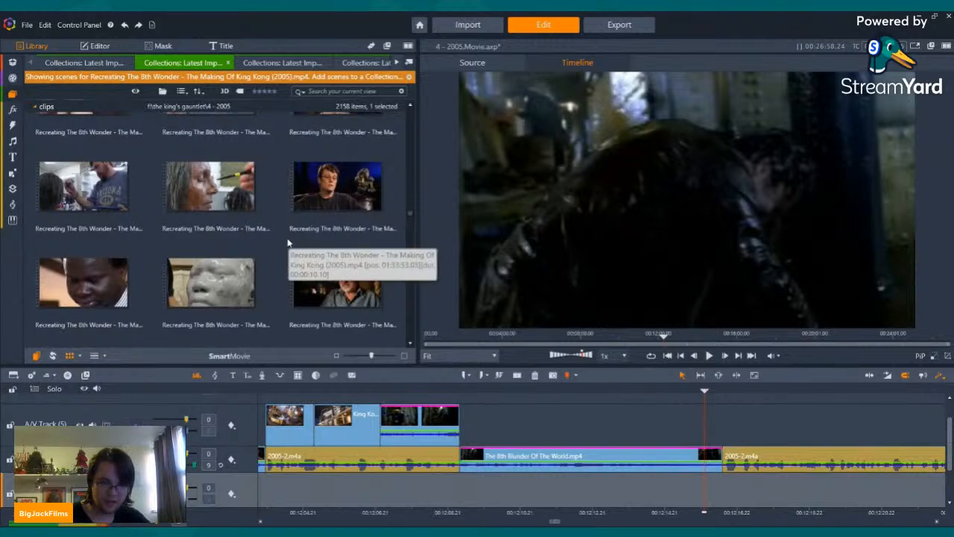
scroll(287, 242, up, 10)
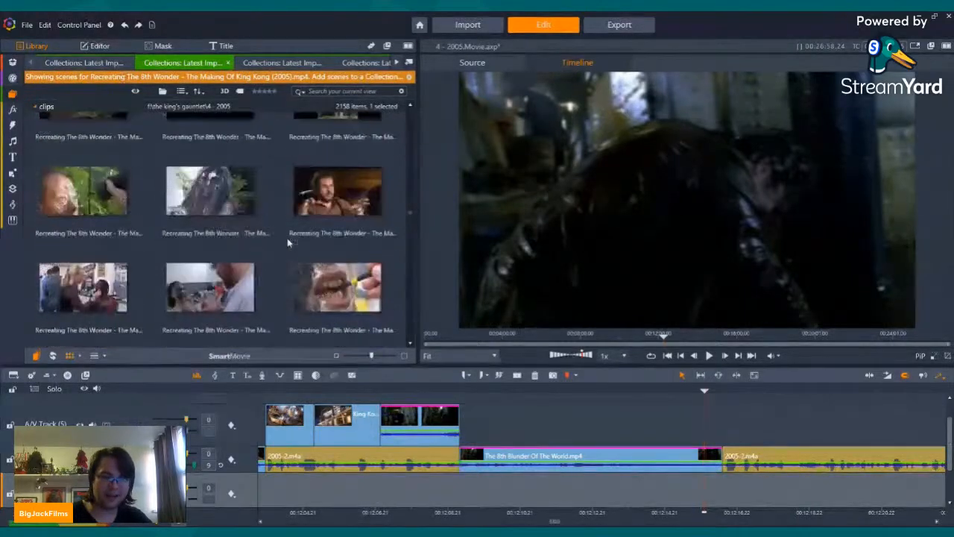
scroll(287, 238, up, 3)
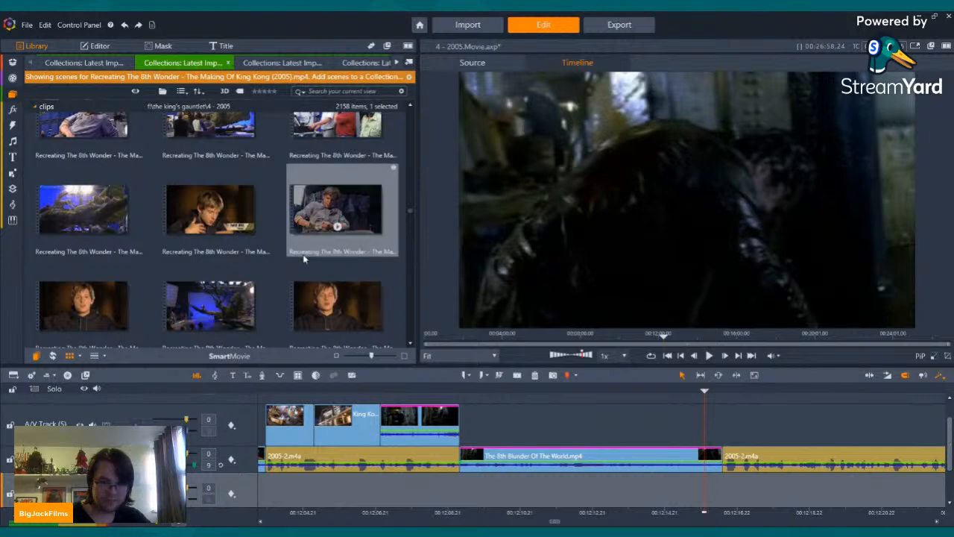
scroll(303, 266, up, 2)
scroll(302, 266, up, 8)
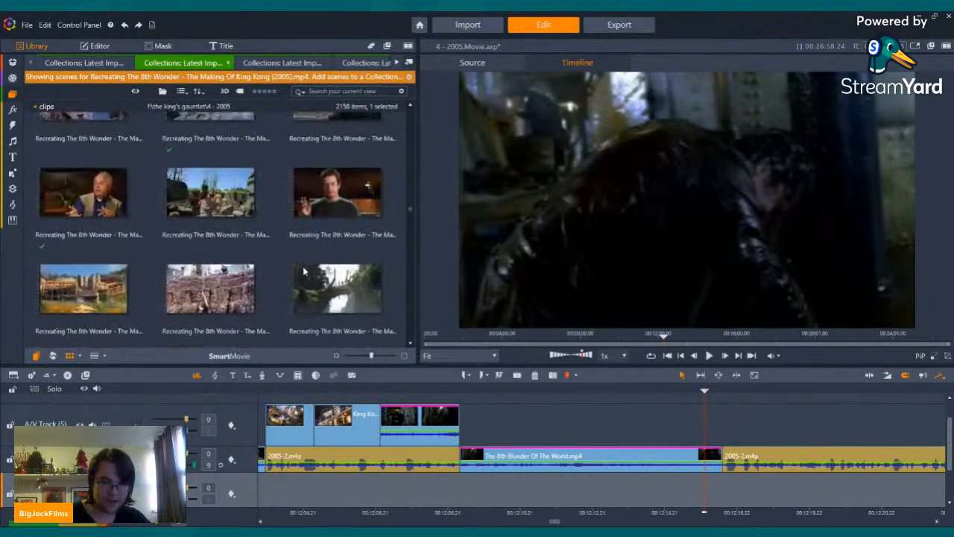
scroll(302, 267, up, 8)
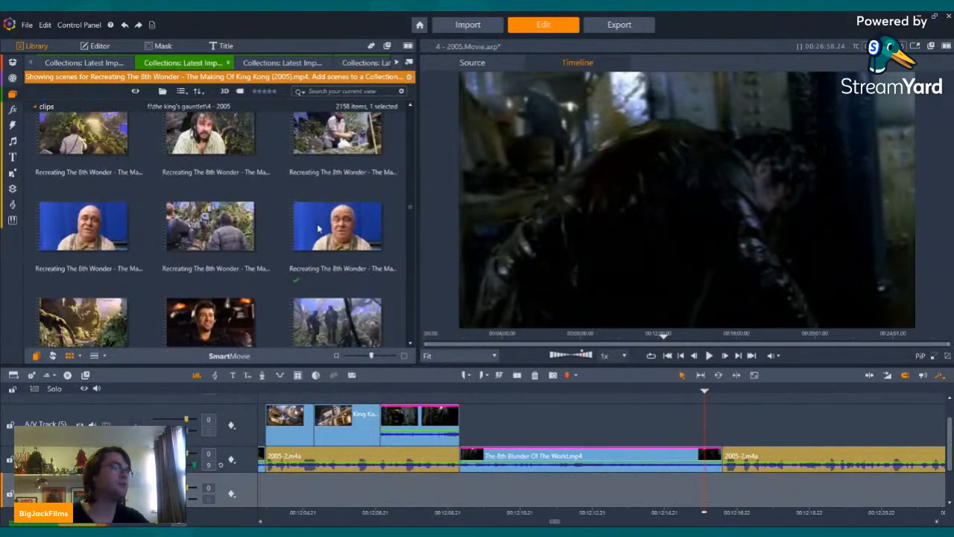
scroll(294, 208, up, 8)
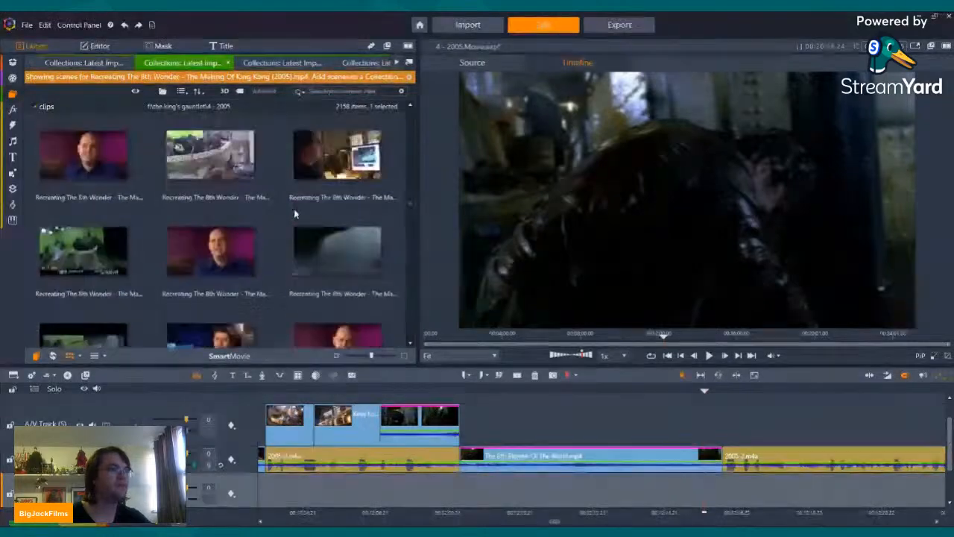
scroll(296, 214, up, 8)
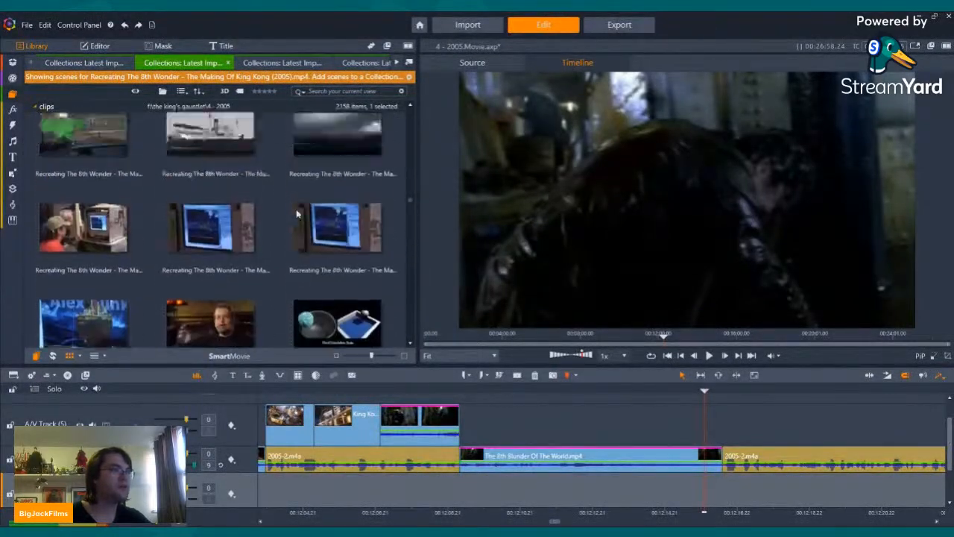
scroll(297, 214, up, 15)
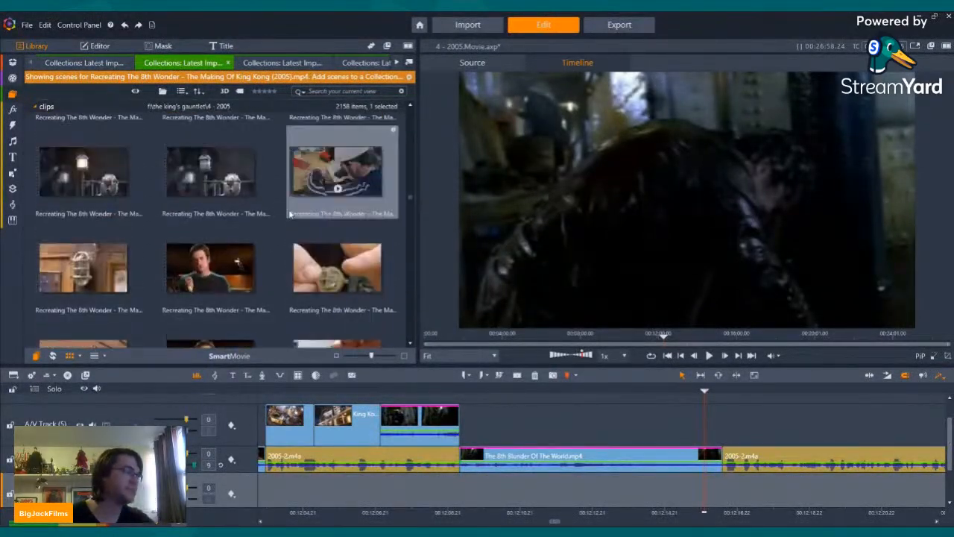
scroll(288, 215, up, 15)
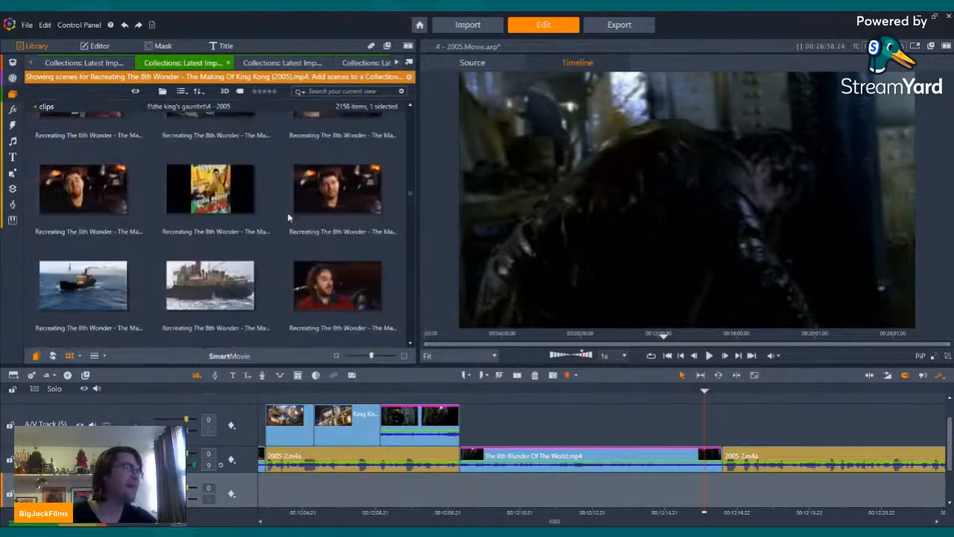
scroll(289, 216, up, 15)
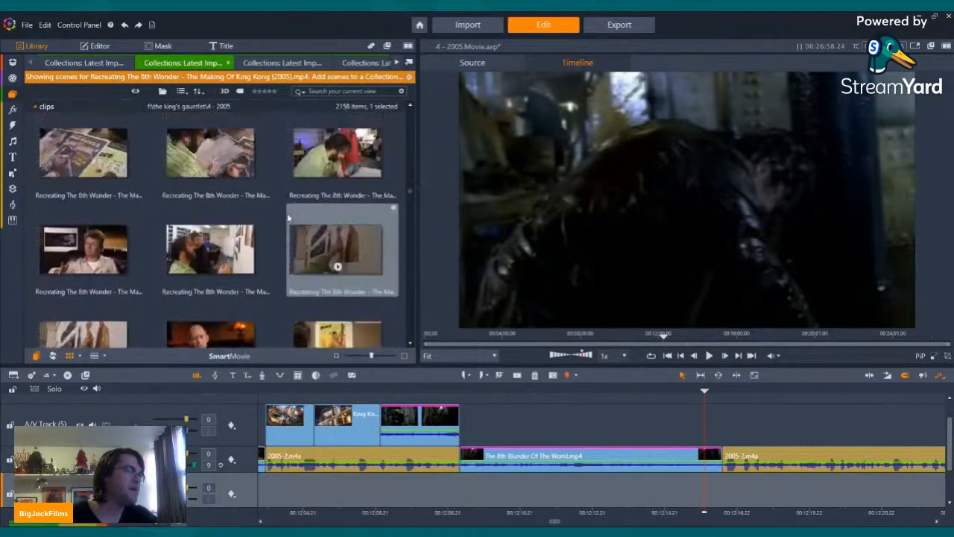
scroll(291, 218, down, 15)
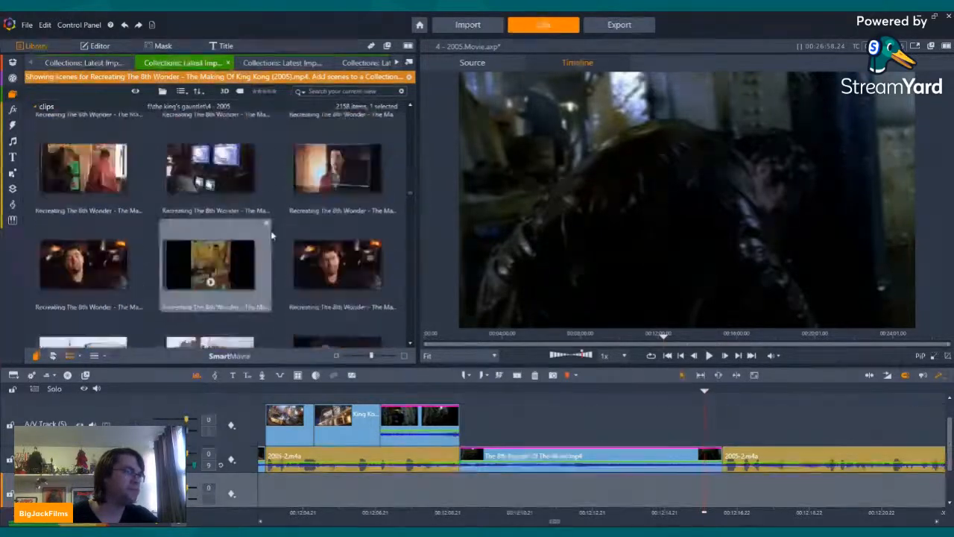
scroll(270, 237, down, 15)
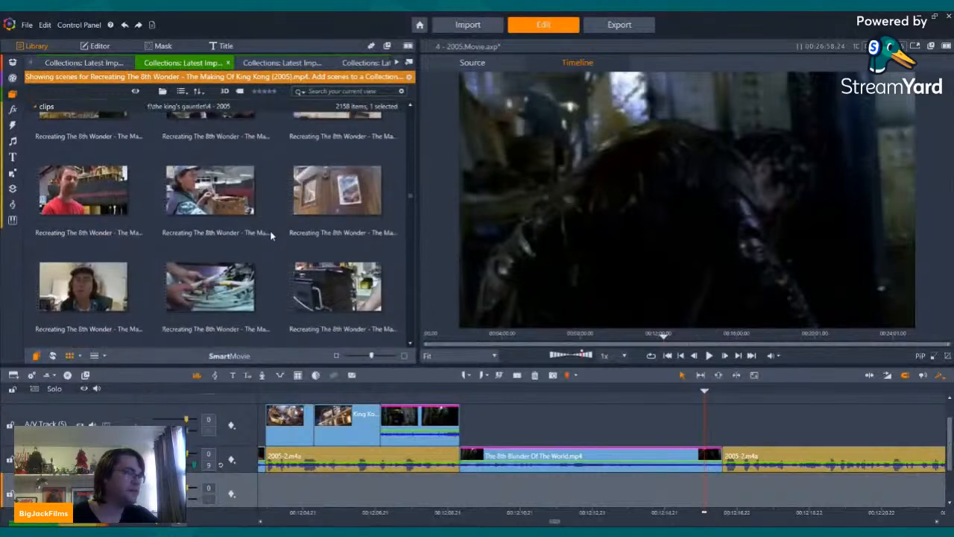
scroll(270, 236, down, 15)
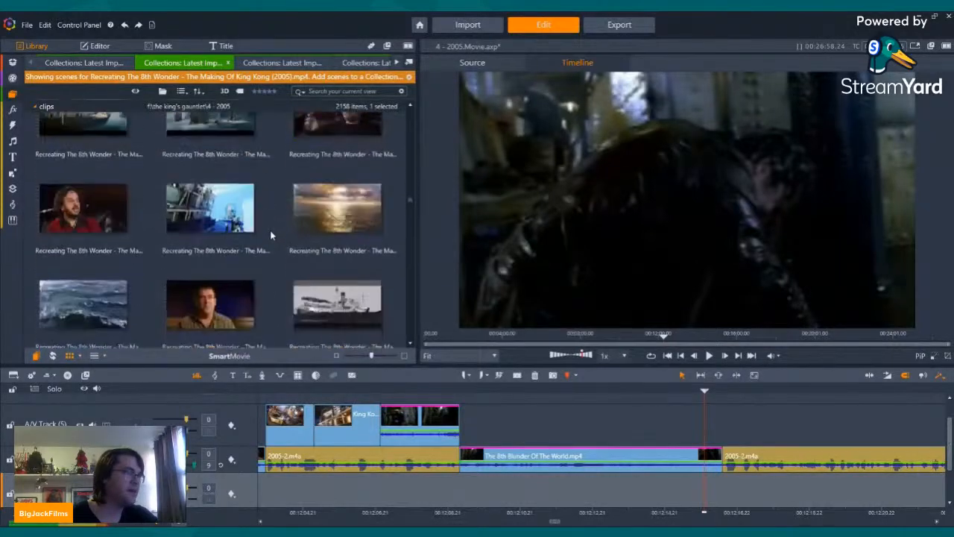
scroll(270, 236, down, 15)
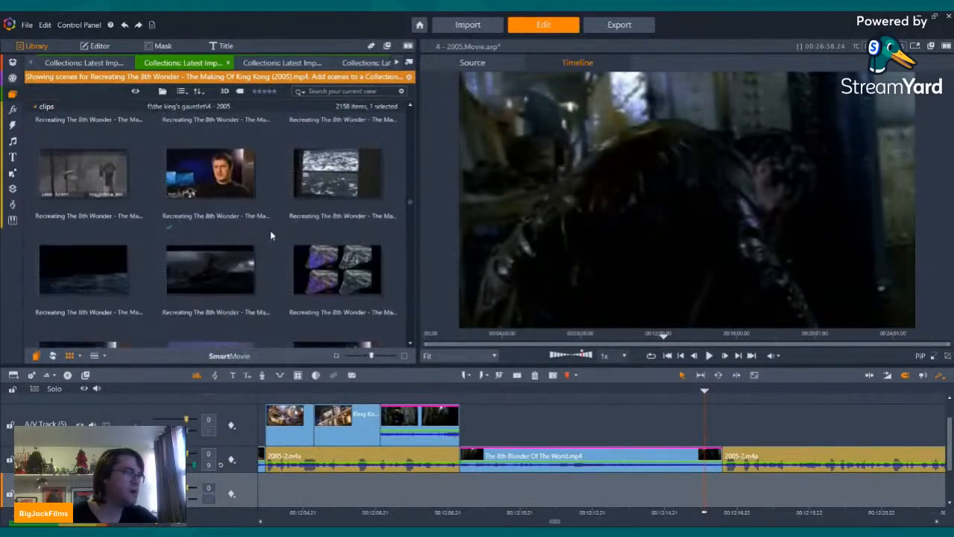
scroll(301, 223, down, 15)
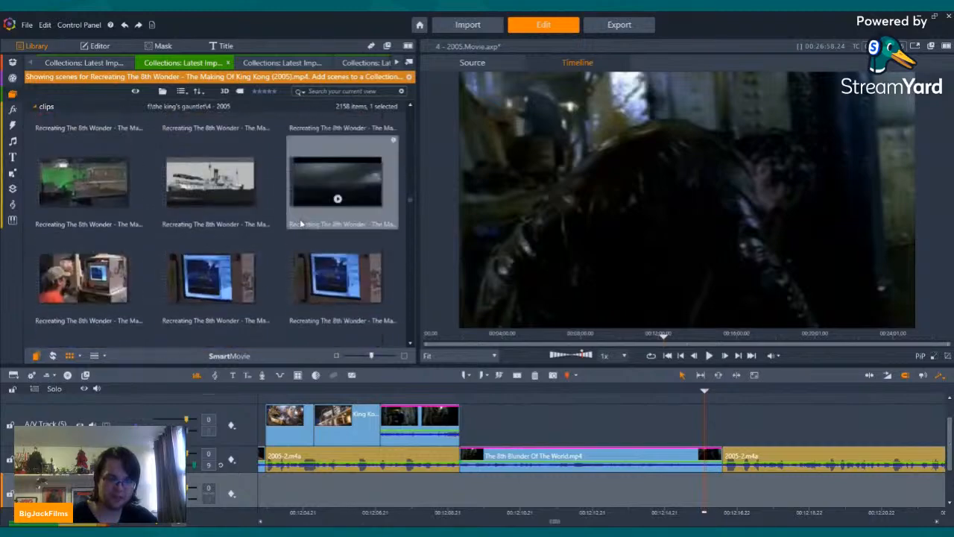
scroll(301, 224, down, 15)
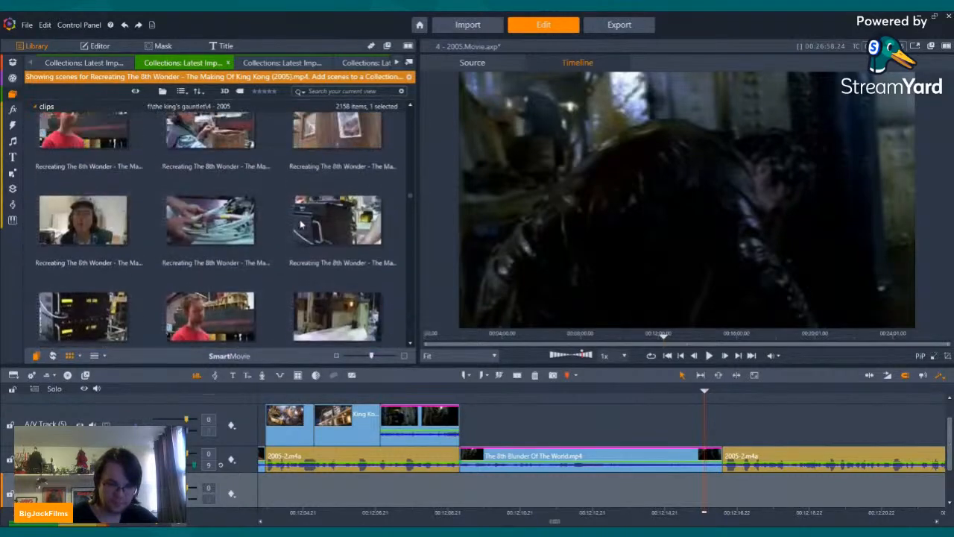
scroll(301, 225, down, 15)
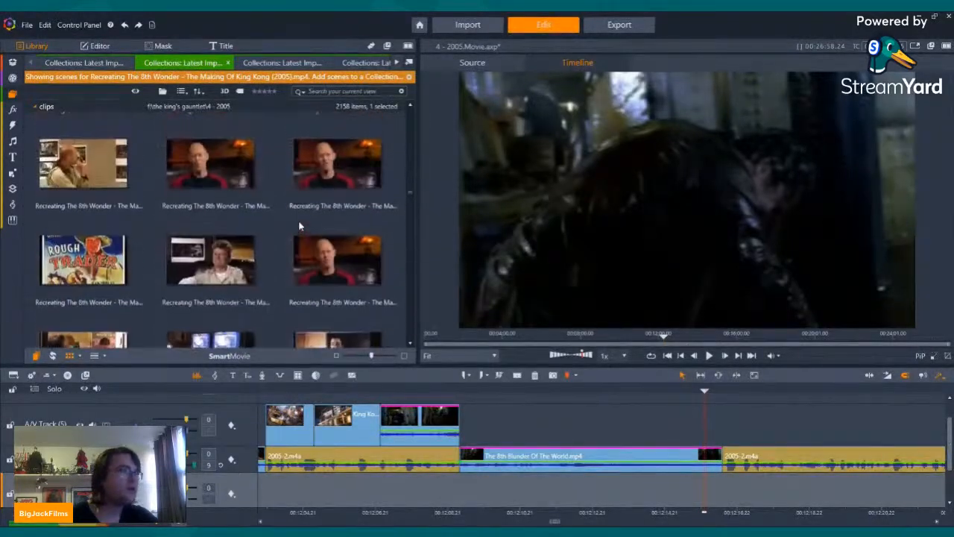
scroll(299, 225, down, 10)
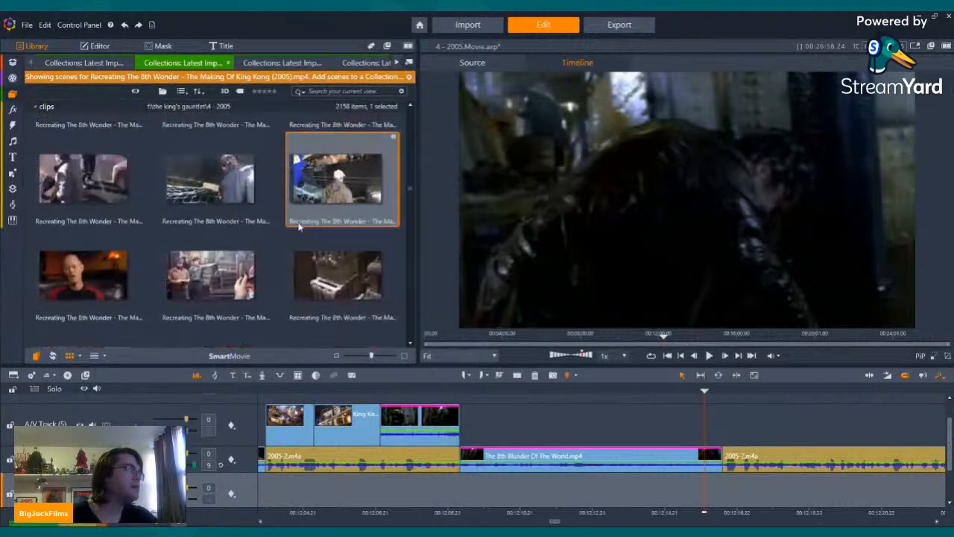
Step: Preview the steam-filled ship galley scene, the neighbouring galley shot and the on-set monitor shot from Recreating The 8th Wonder
click(82, 186)
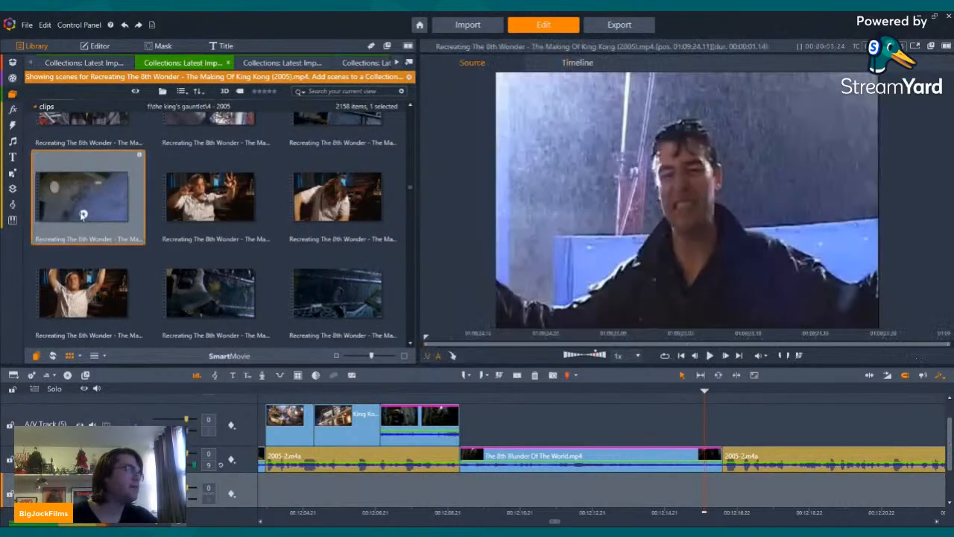
scroll(273, 201, up, 1)
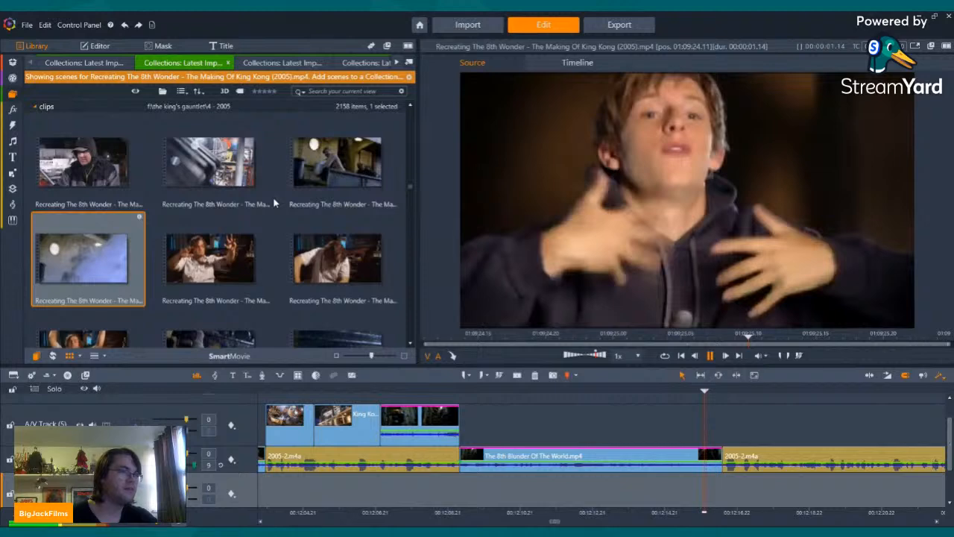
scroll(273, 196, up, 2)
click(213, 253)
click(337, 274)
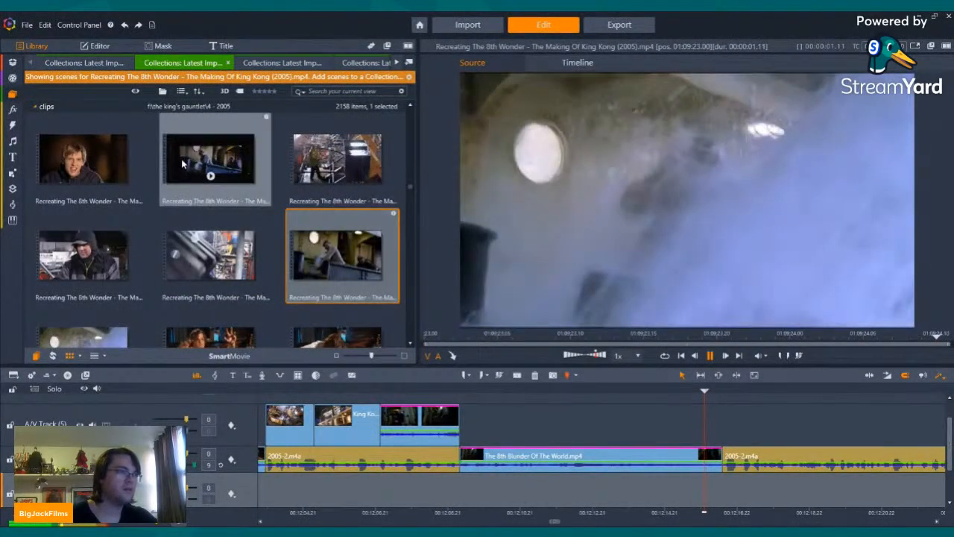
click(211, 176)
key(space)
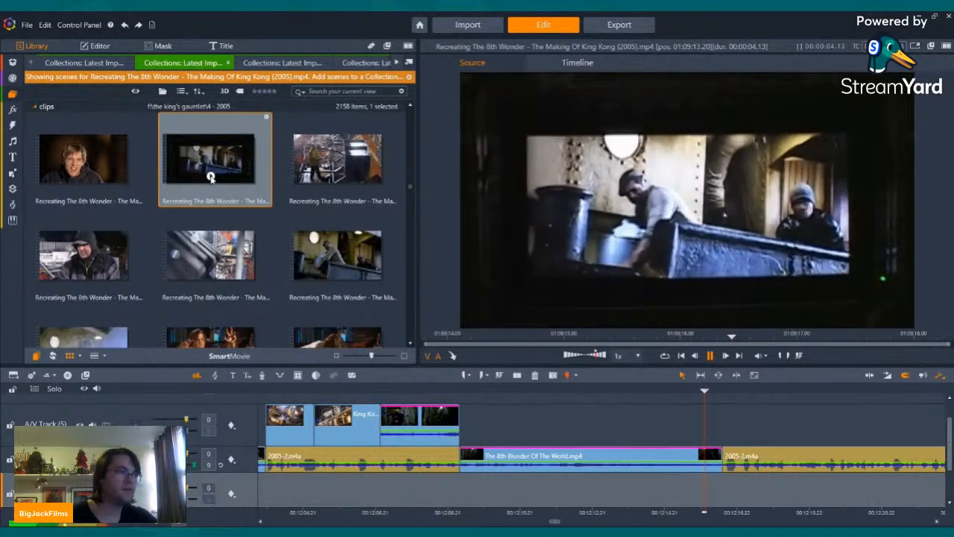
Step: Preview the raised-arms interview shot and the two dark ship-hull shots with netting that follow it in Recreating The 8th Wonder
scroll(309, 202, down, 10)
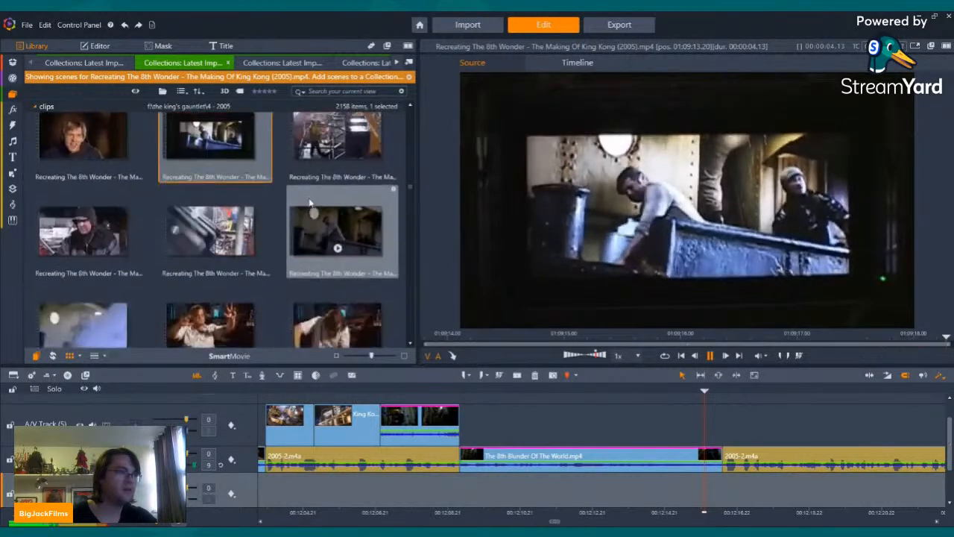
click(86, 260)
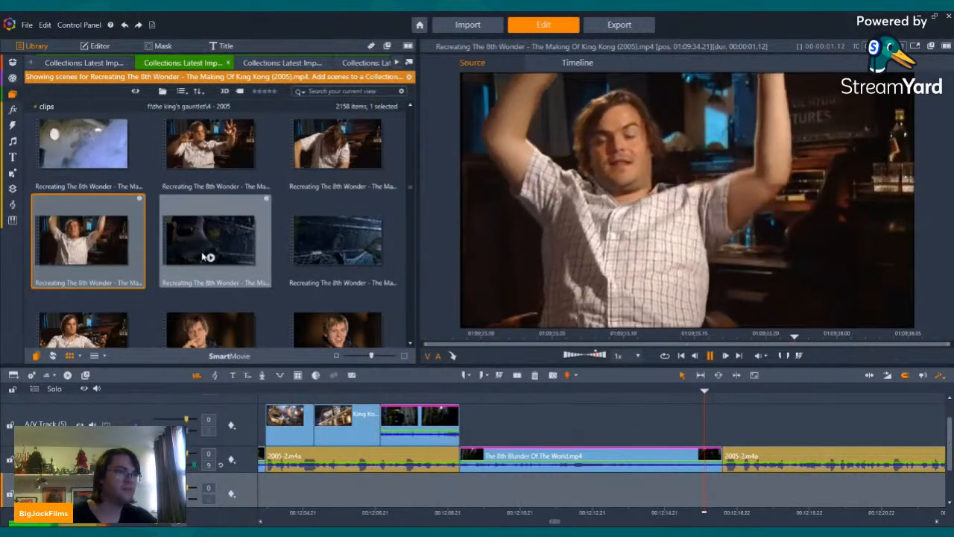
click(211, 258)
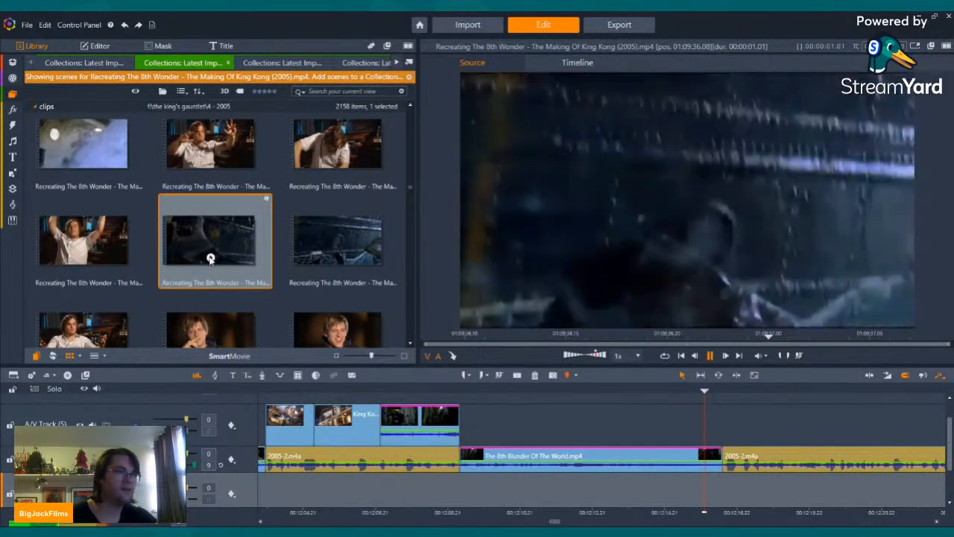
click(339, 266)
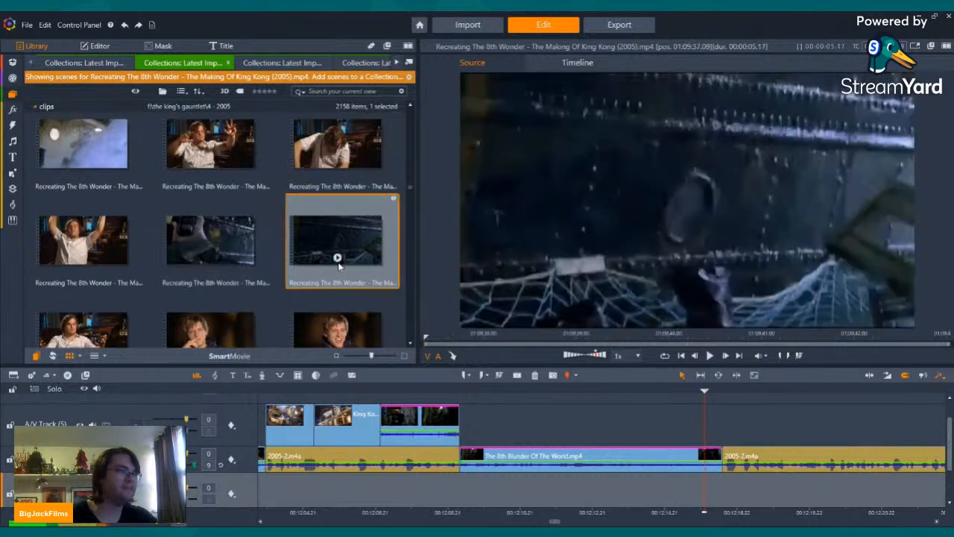
Step: Preview the dark ship-hull shot with netting, the steam-filled galley shot and the galley shot before it in Recreating The 8th Wonder
key(space)
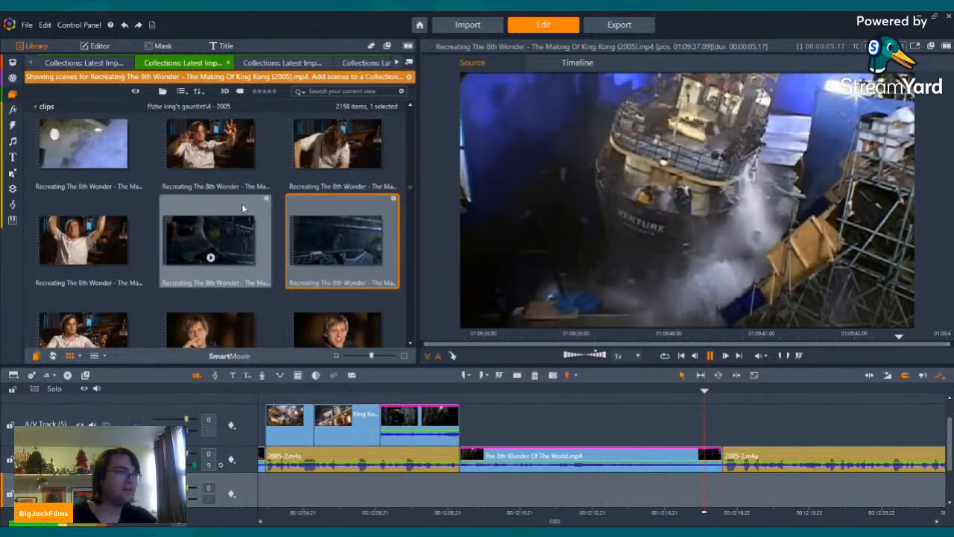
scroll(306, 179, up, 2)
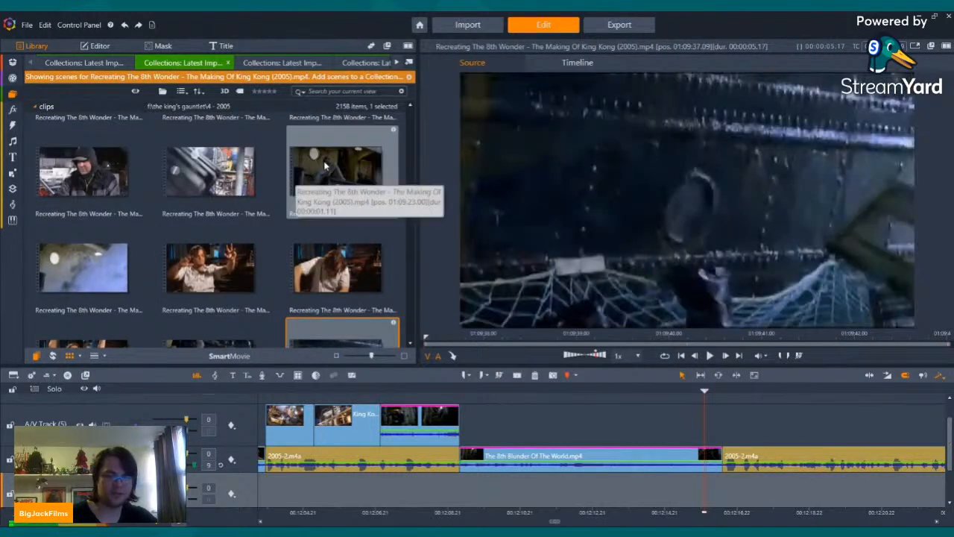
click(83, 286)
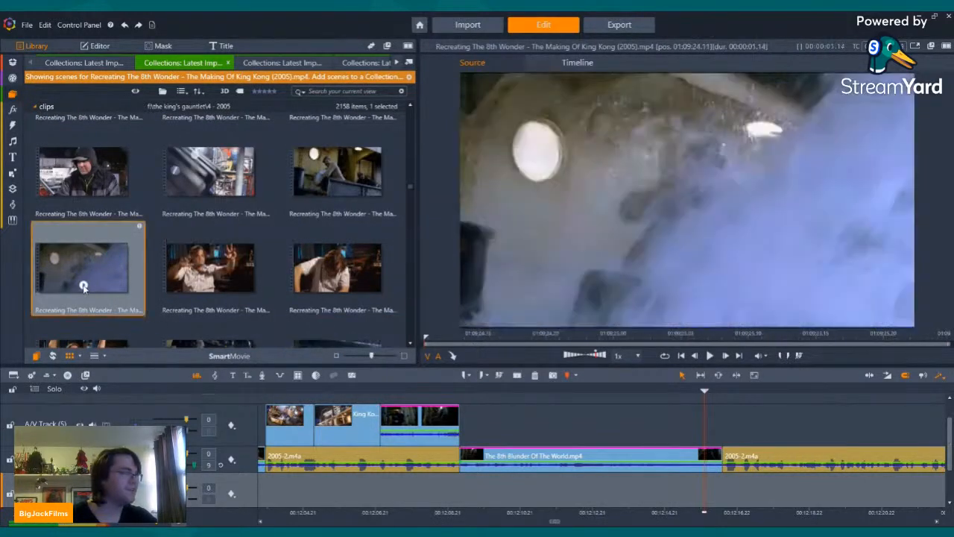
key(space)
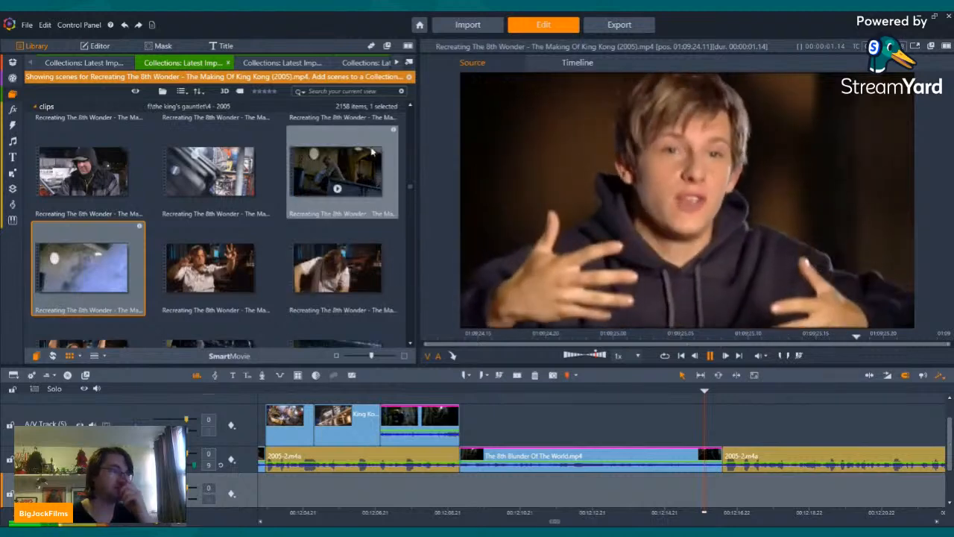
click(337, 188)
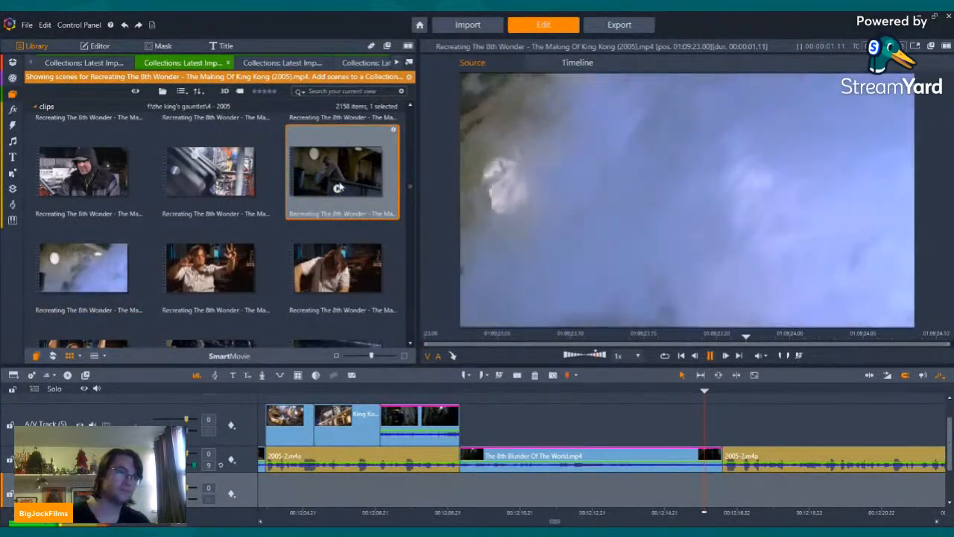
click(84, 291)
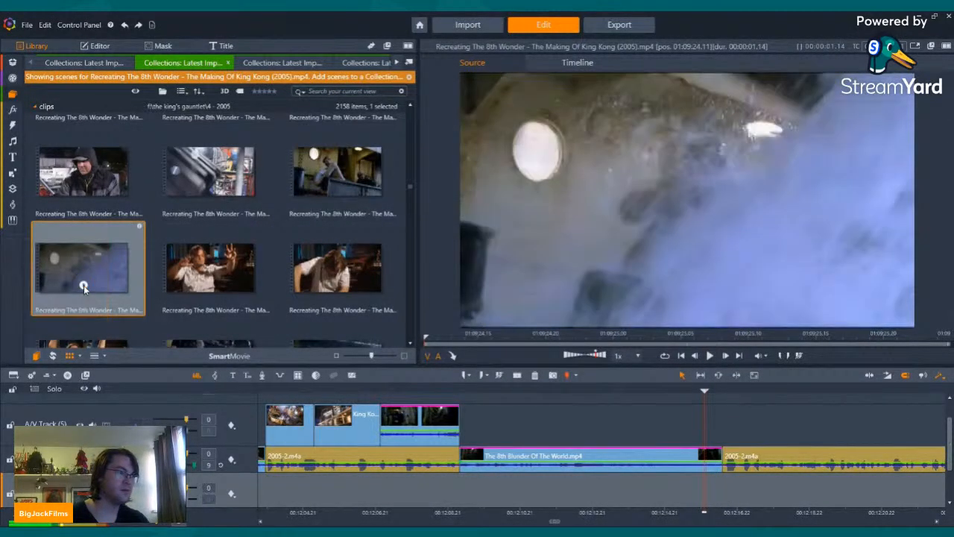
key(space)
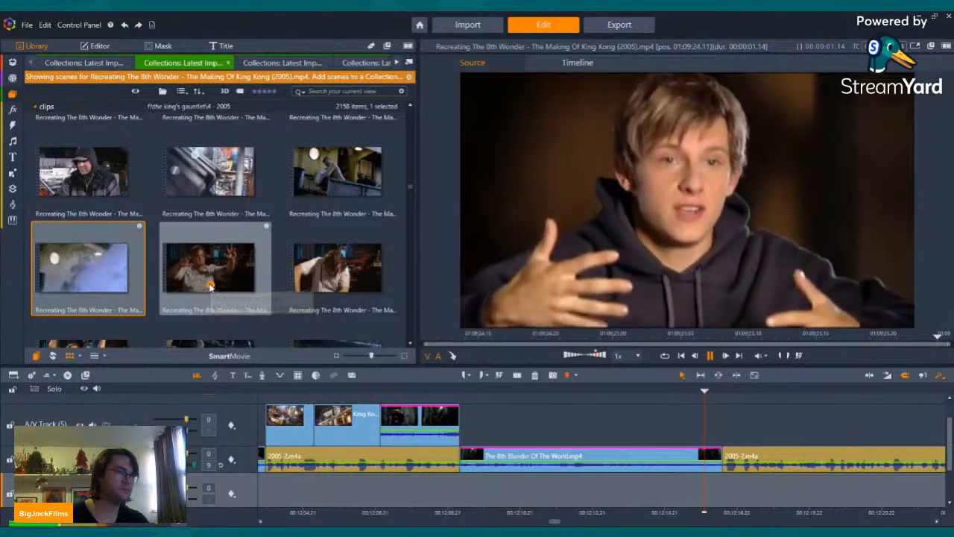
Step: Preview the two white-shirt interview shots, the blue-screen set shot and the two black-shirt interview shots in Recreating The 8th Wonder
click(211, 287)
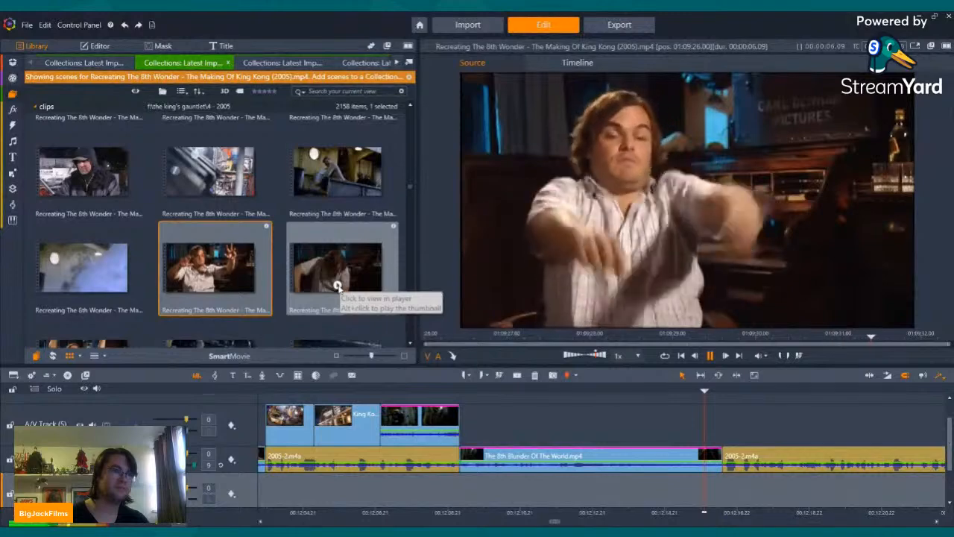
click(338, 286)
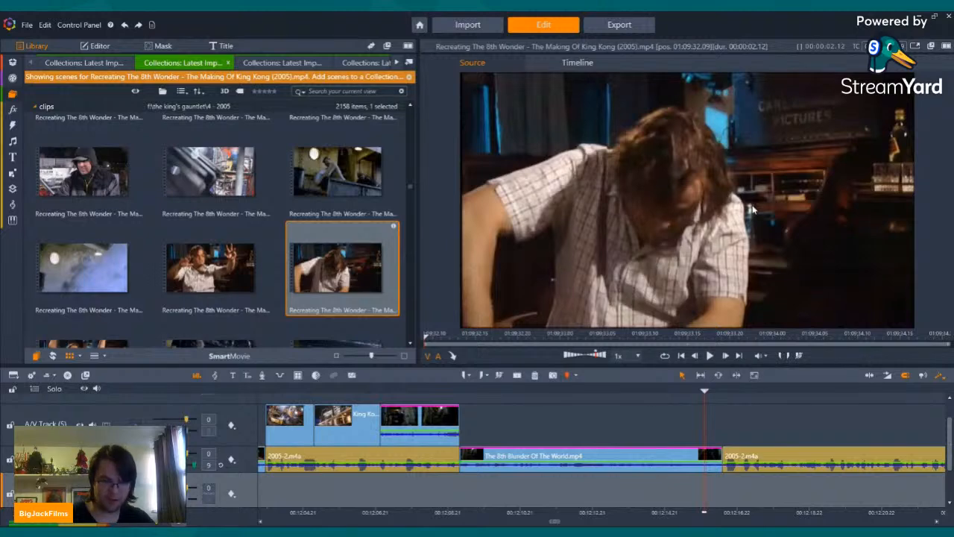
scroll(295, 246, down, 5)
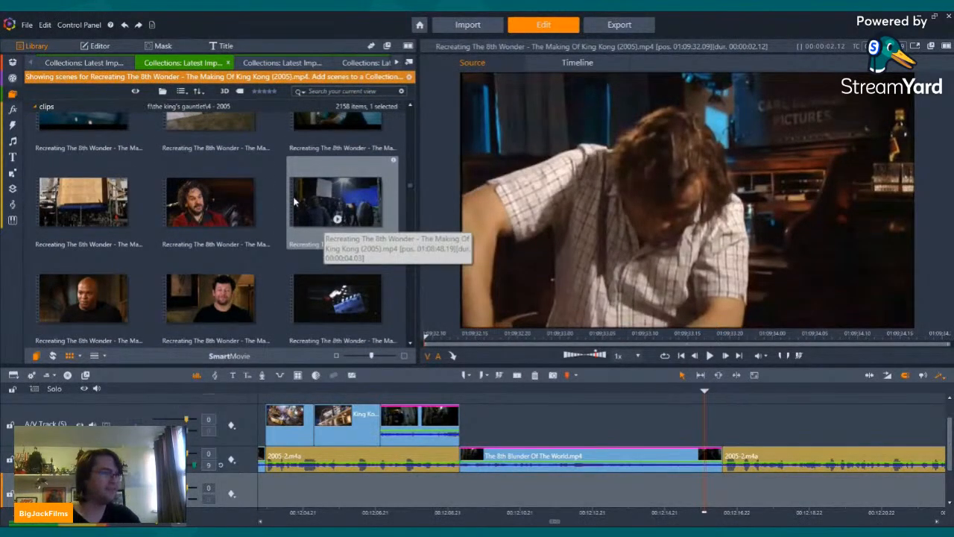
click(336, 203)
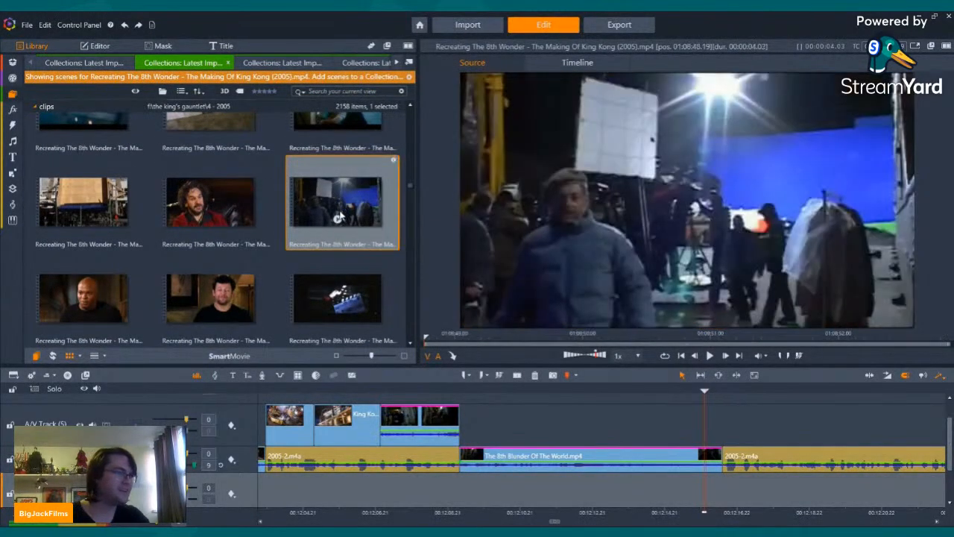
click(84, 317)
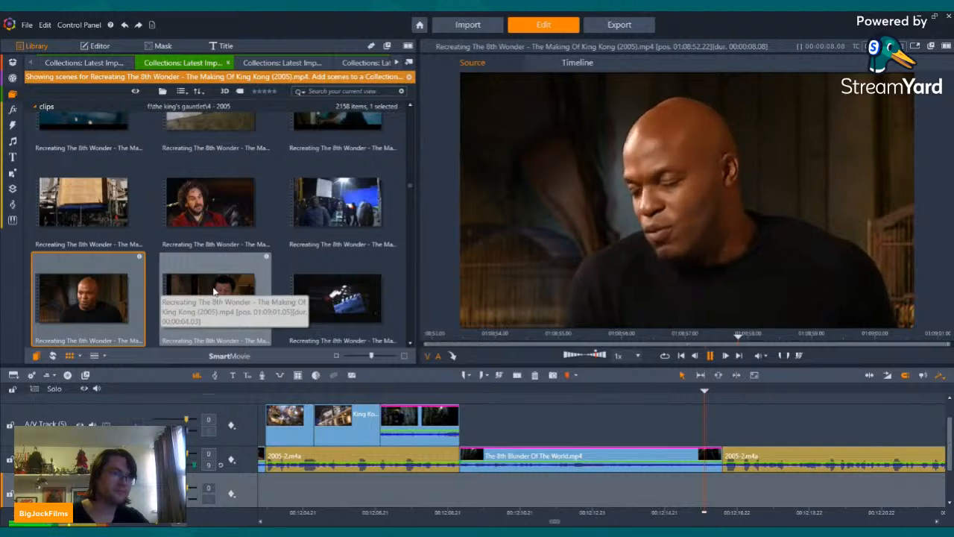
click(217, 312)
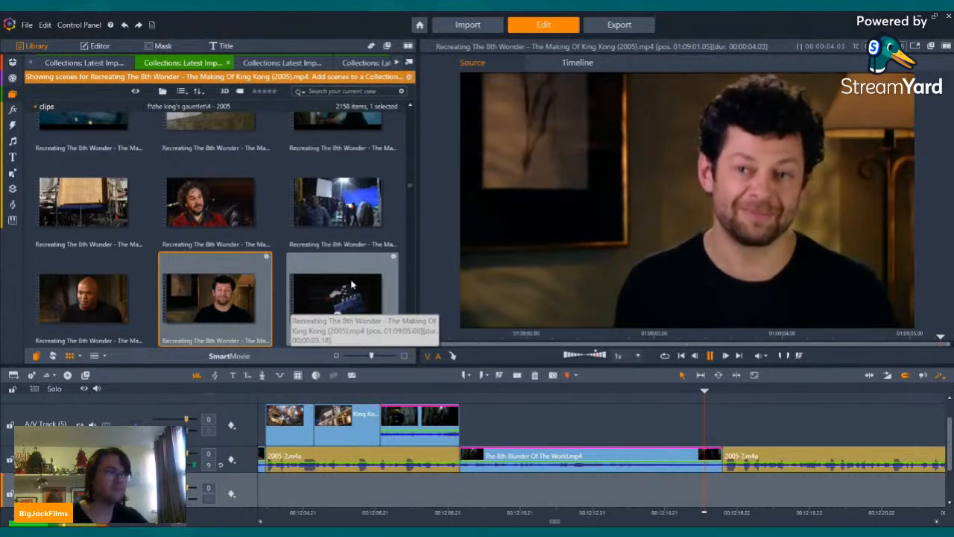
Step: Preview the clapperboard shot, the hooded-sweatshirt interview, the on-set monitor shot and the wet scaffolding shot in Recreating The 8th Wonder
scroll(353, 284, down, 3)
click(337, 191)
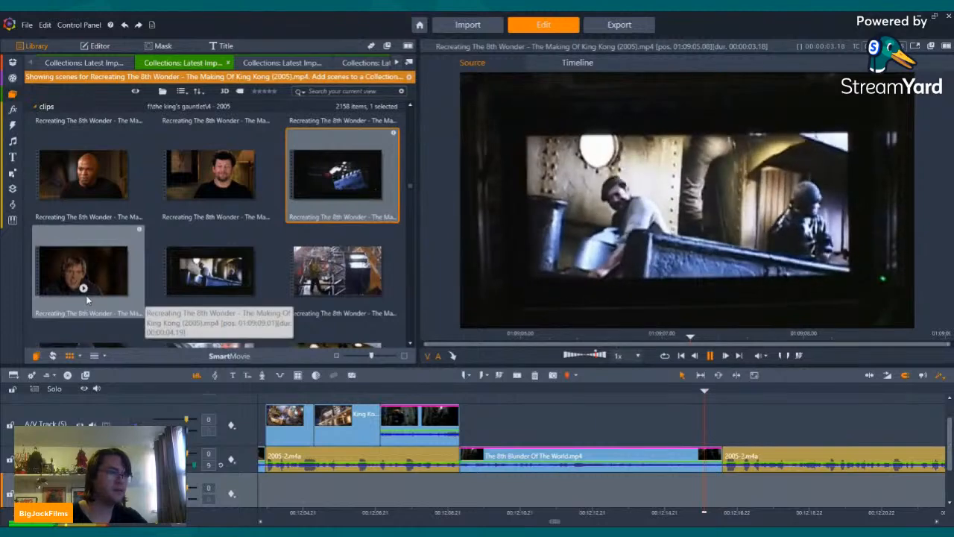
click(84, 290)
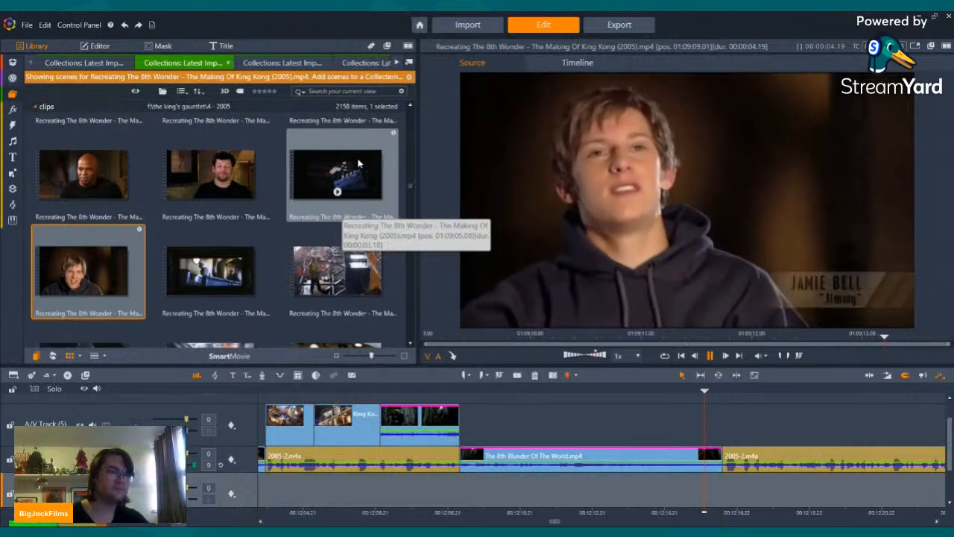
click(212, 284)
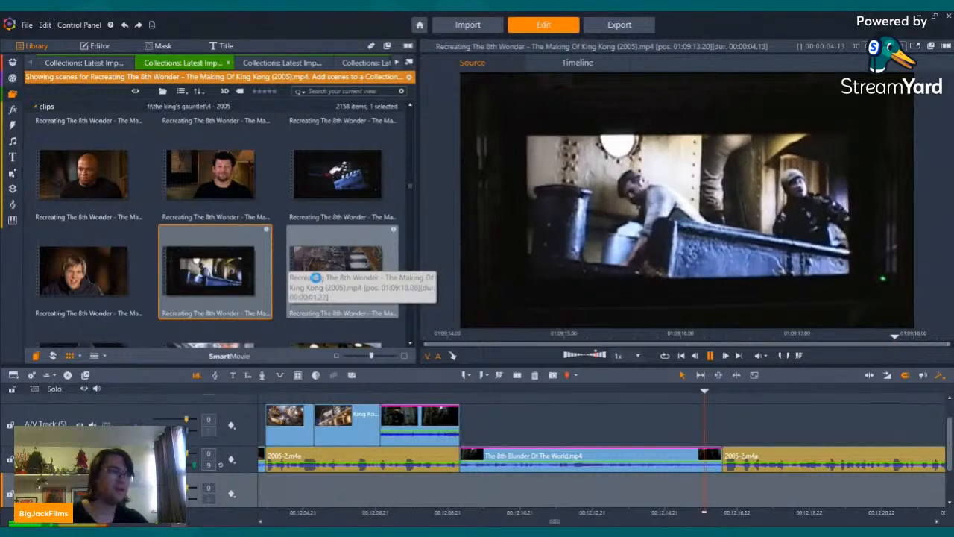
click(322, 280)
scroll(291, 244, down, 2)
scroll(290, 245, down, 3)
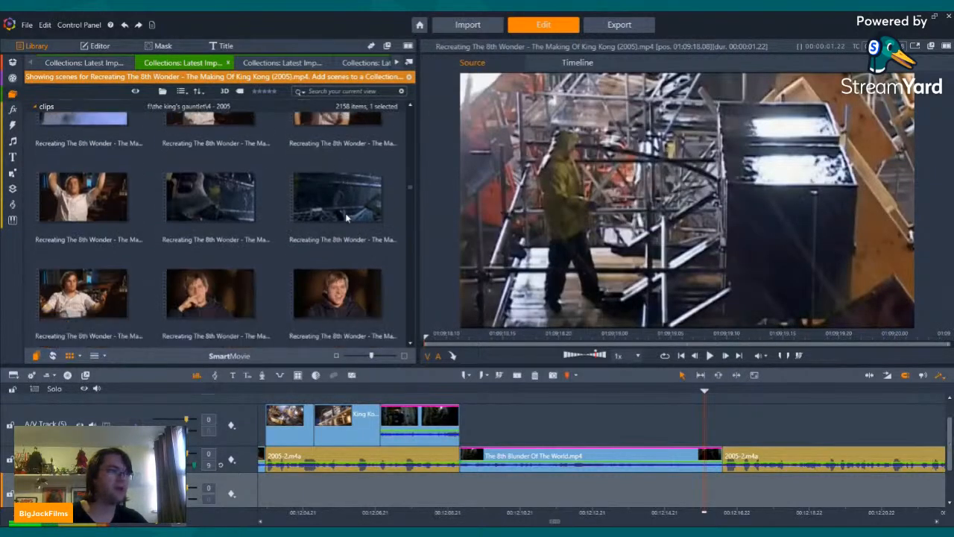
Step: Play the timeline through the end of The 8th Blunder Of The World.mp4 clip up to the following 2005-2.m4a narration
click(774, 455)
key(Left)
key(Left)
key(Left)
key(Left)
key(Left)
key(Left)
key(Left)
key(Left)
key(Left)
key(Left)
key(Left)
key(Left)
key(Left)
key(Left)
key(Left)
key(Left)
key(Left)
key(Left)
key(Left)
key(Left)
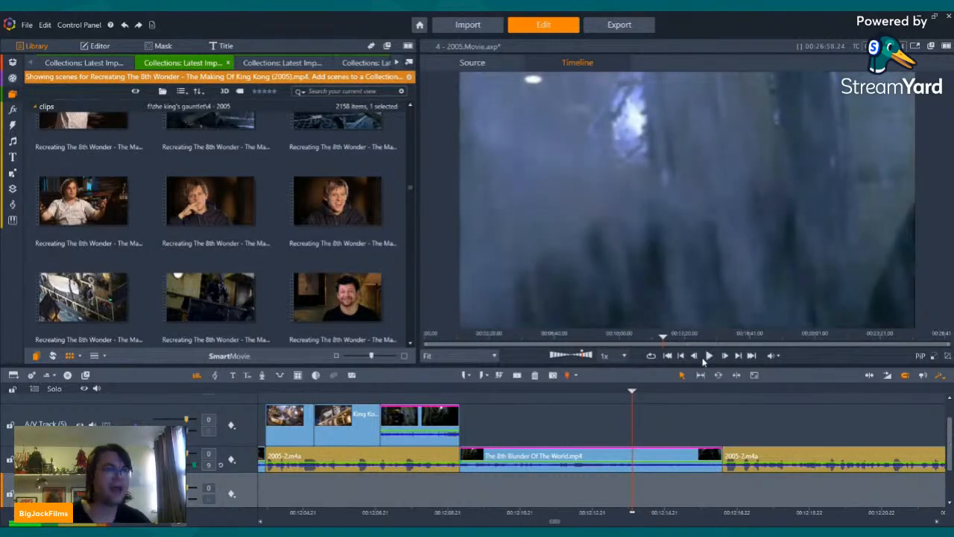
click(707, 357)
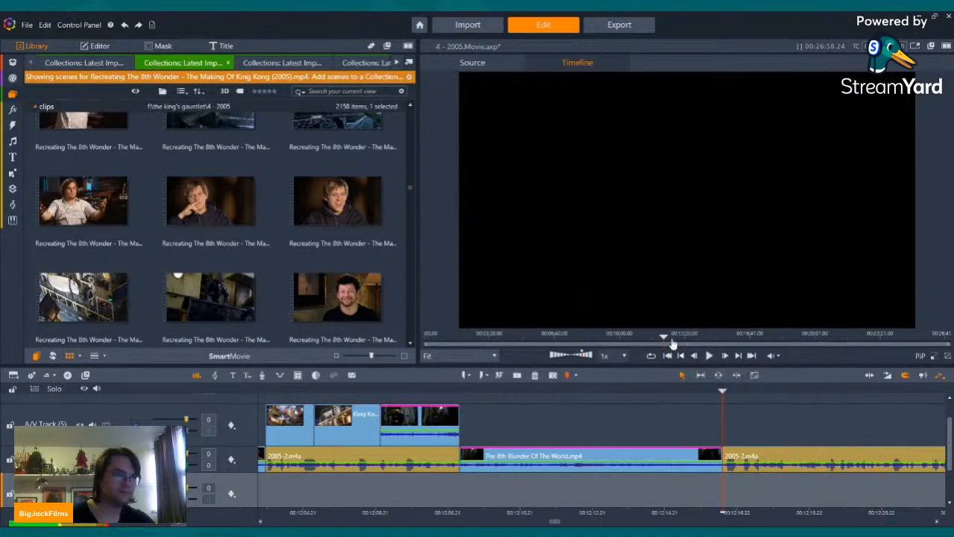
Step: Switch the library to the King Kong Production Diaries.mp4 scenes and look through the thumbnails from the ship set to the late jungle-set shots
scroll(247, 200, down, 3)
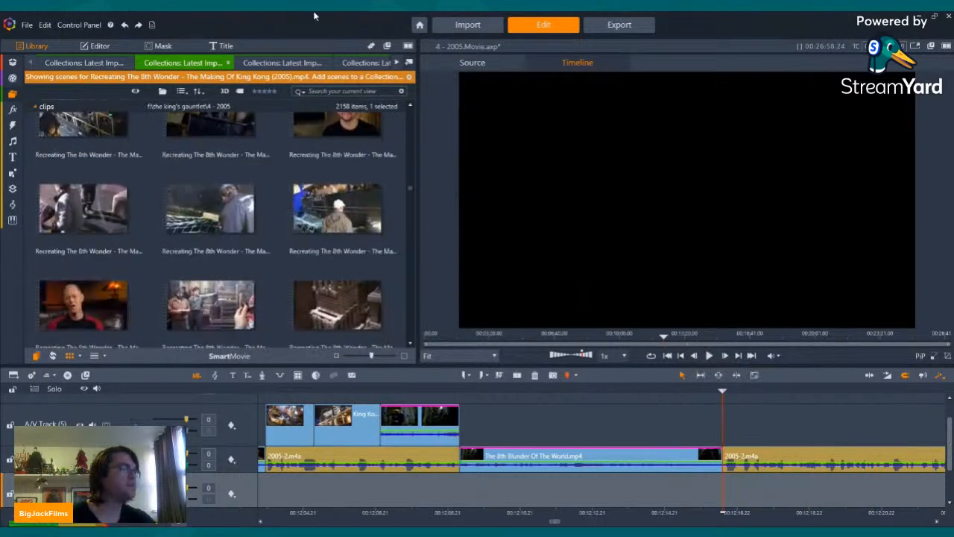
click(284, 60)
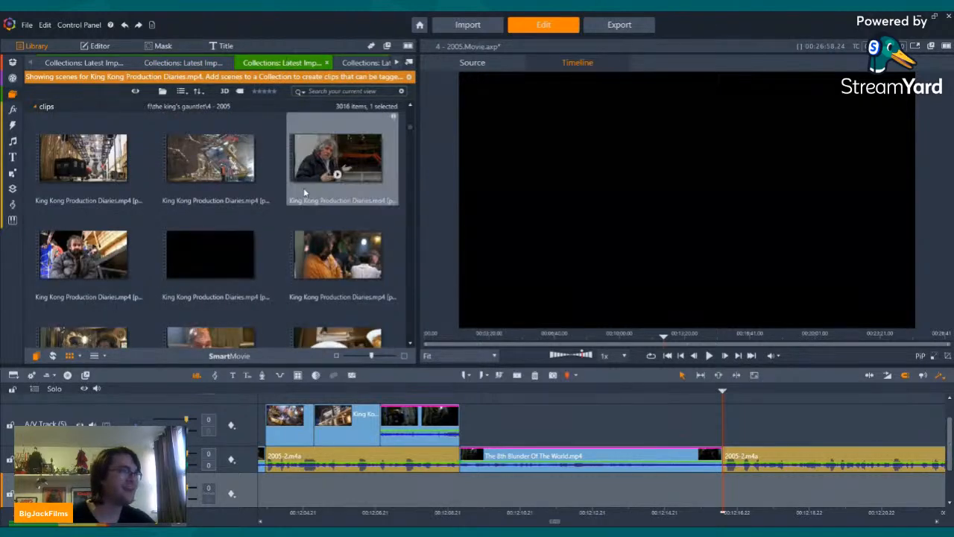
scroll(304, 193, down, 6)
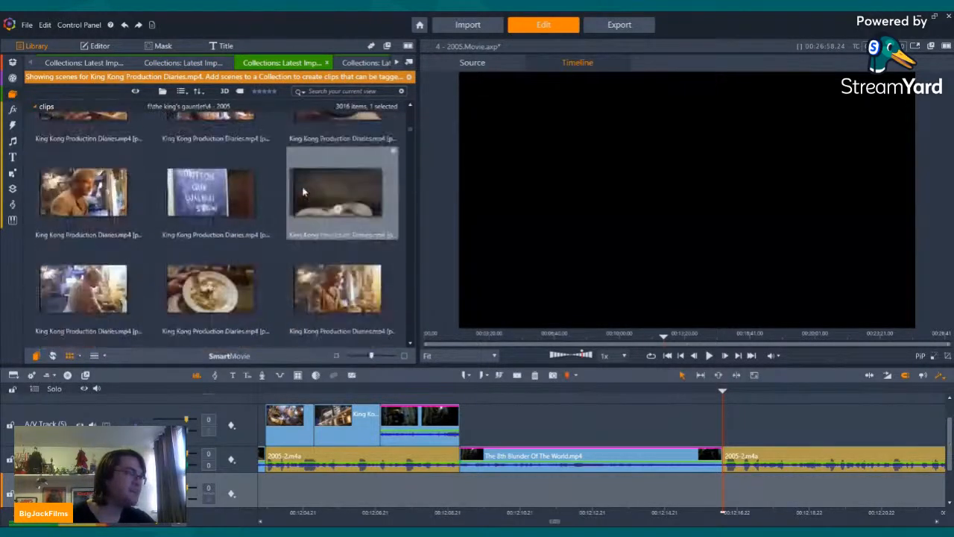
scroll(303, 193, down, 8)
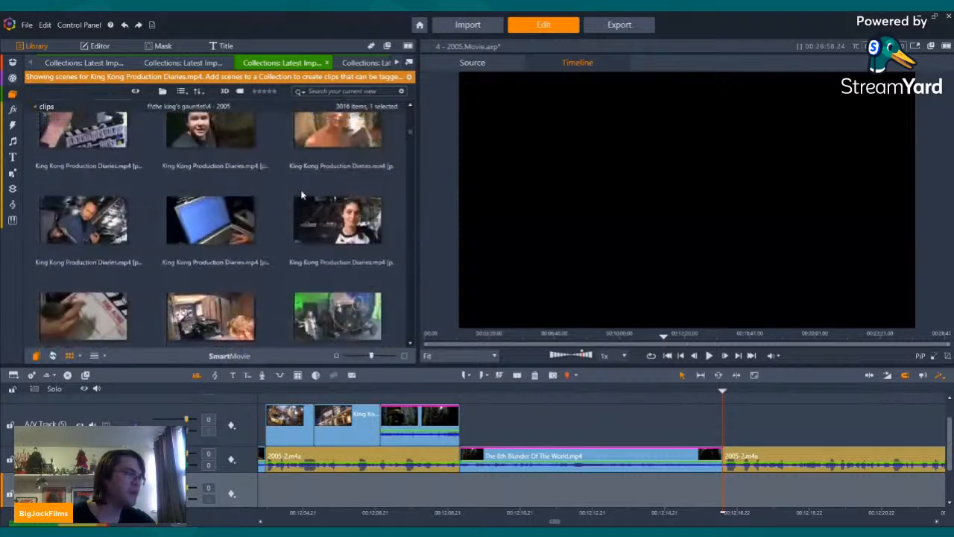
scroll(304, 195, down, 8)
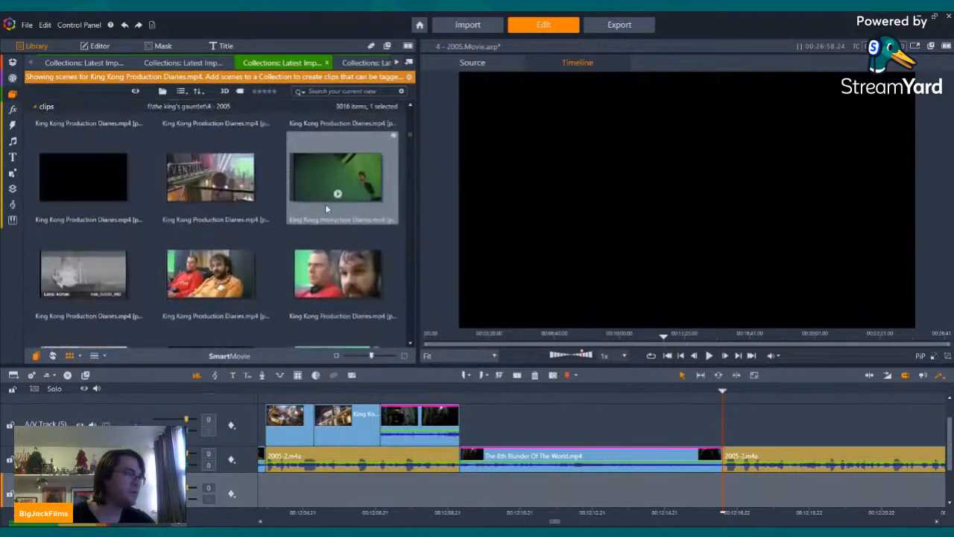
scroll(325, 205, down, 8)
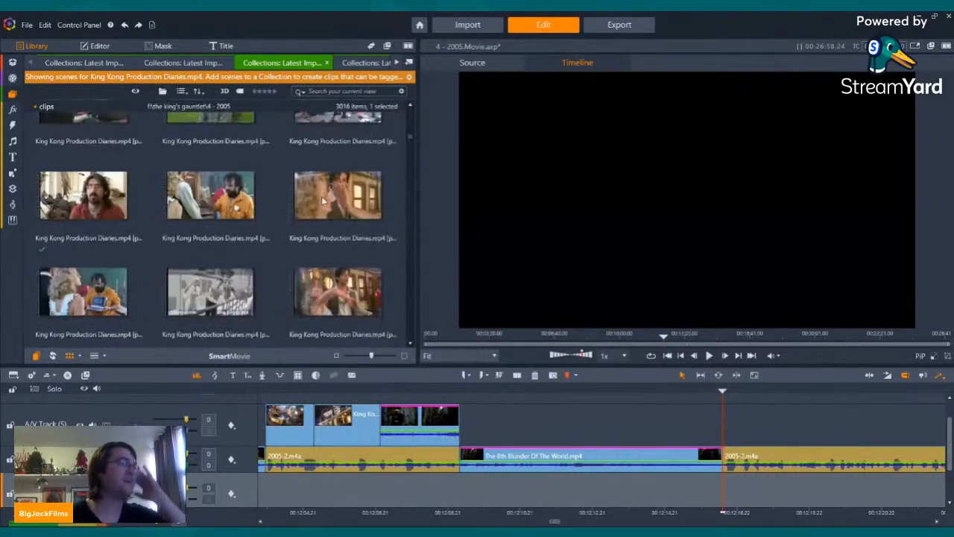
scroll(321, 202, down, 6)
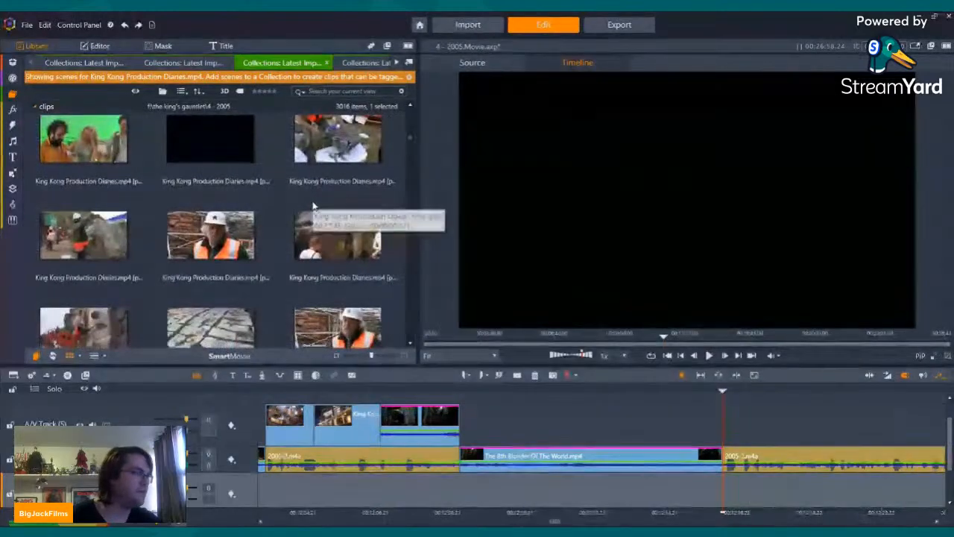
scroll(313, 206, down, 8)
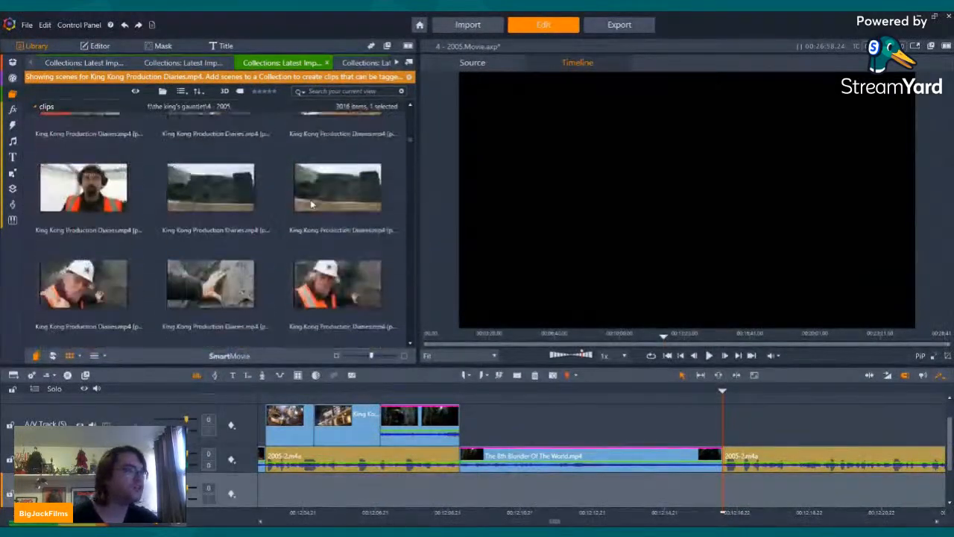
scroll(310, 203, down, 8)
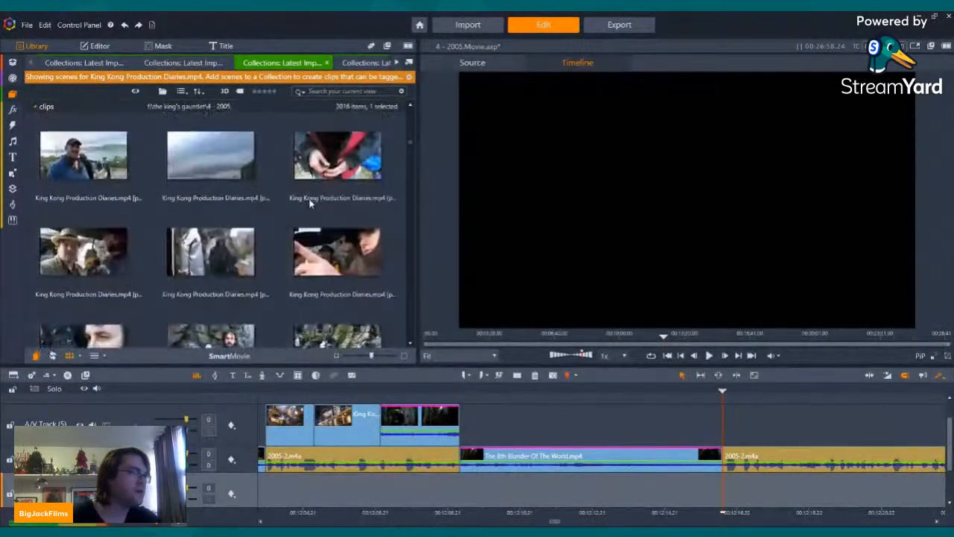
scroll(311, 203, down, 8)
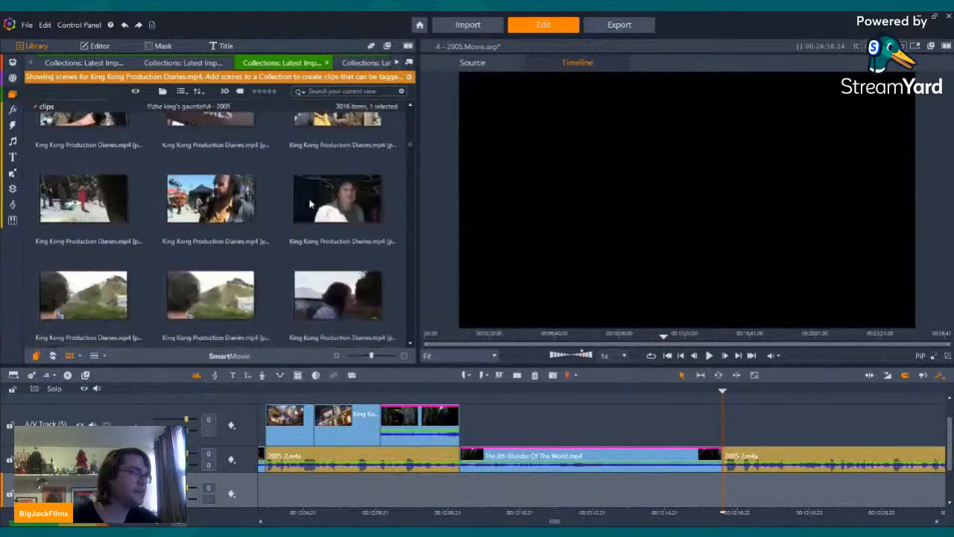
scroll(311, 203, down, 2)
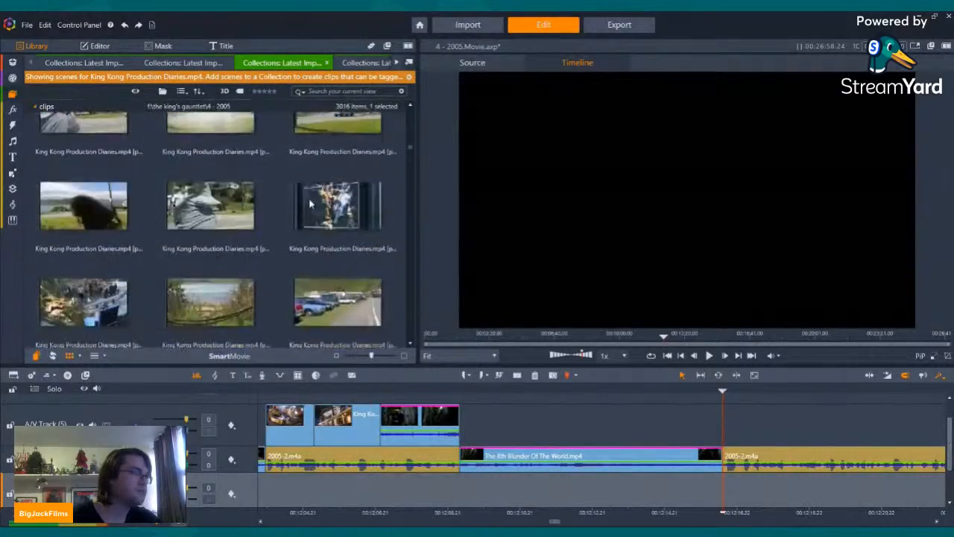
scroll(309, 198, down, 8)
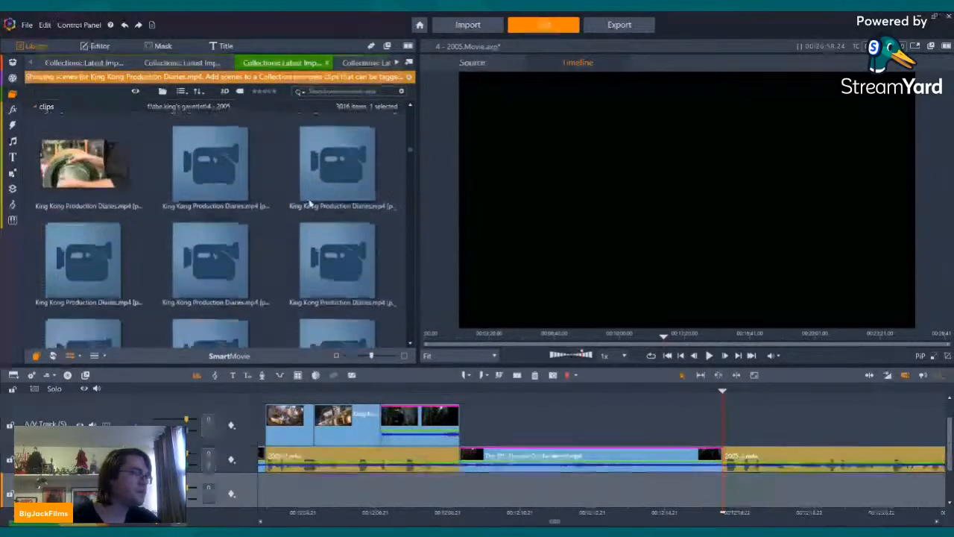
scroll(311, 203, down, 1)
drag(409, 152, 414, 330)
scroll(326, 175, up, 10)
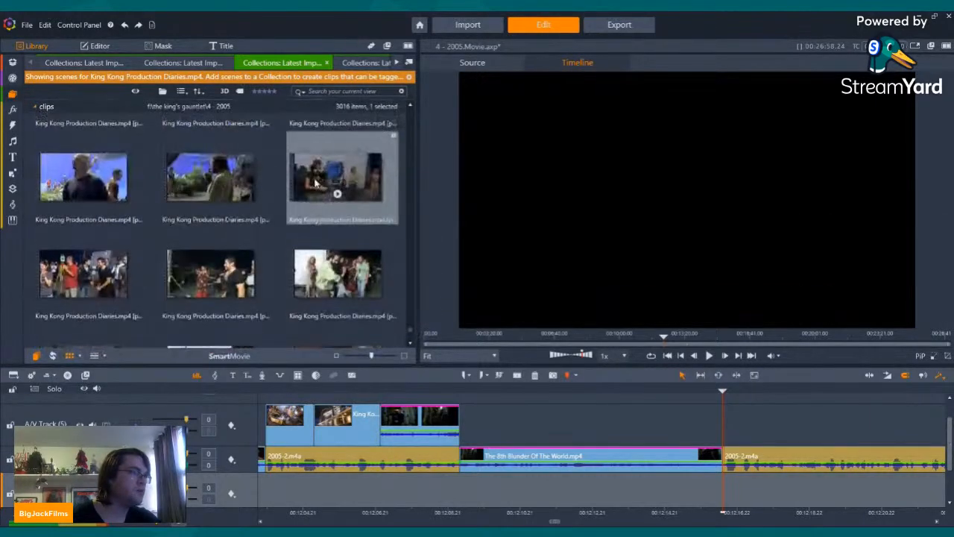
Step: Switch the library to the King Kong Post Production Diaries.mp4 scenes and look through the late thumbnails around the premiere footage
click(358, 64)
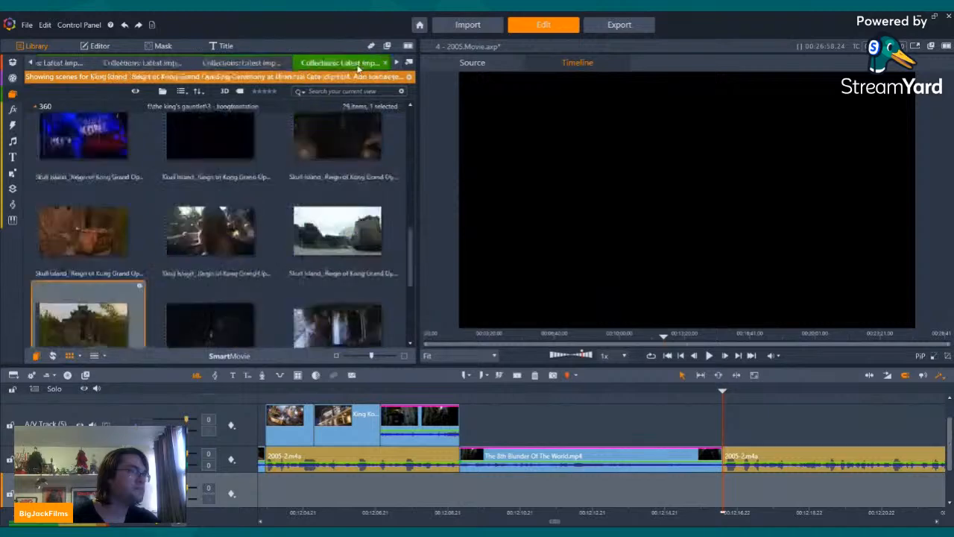
click(111, 67)
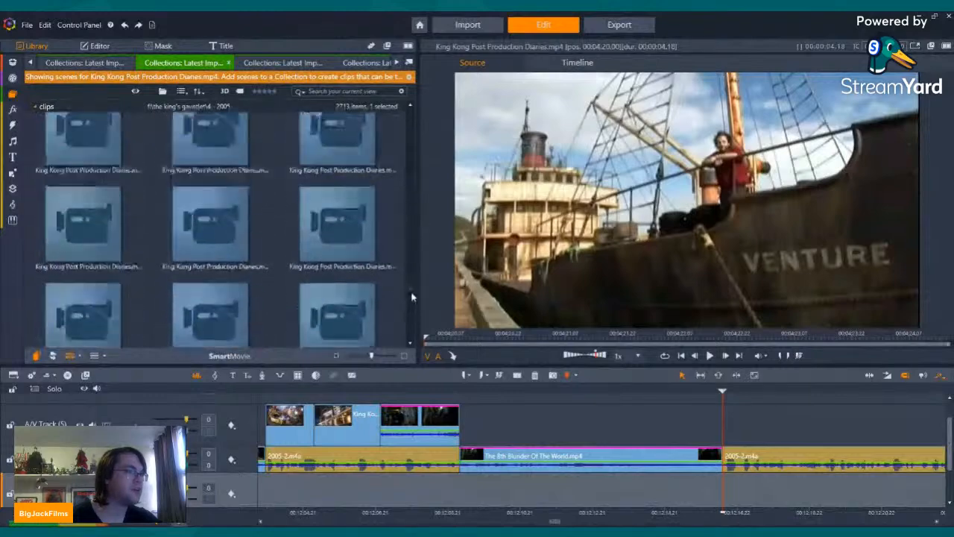
drag(412, 297, 410, 346)
scroll(317, 243, up, 5)
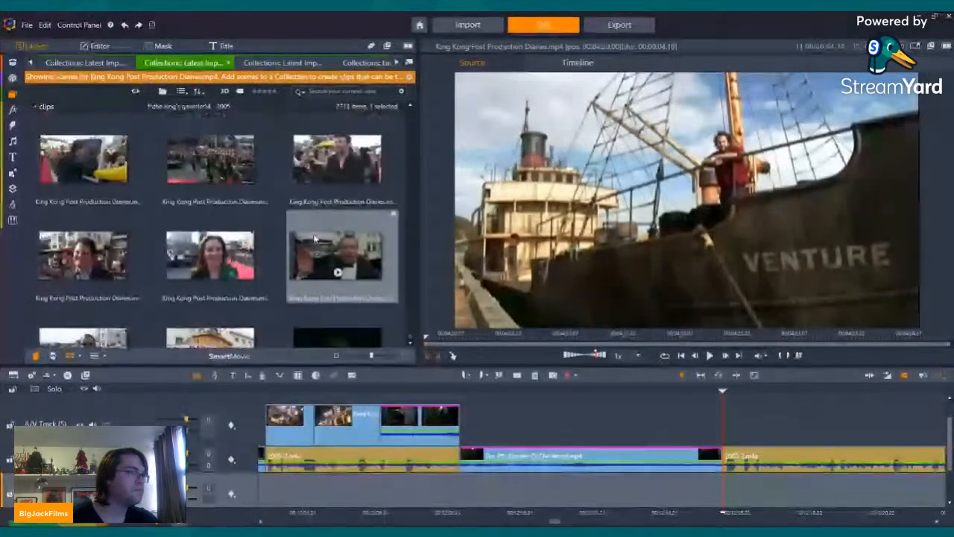
scroll(314, 236, up, 12)
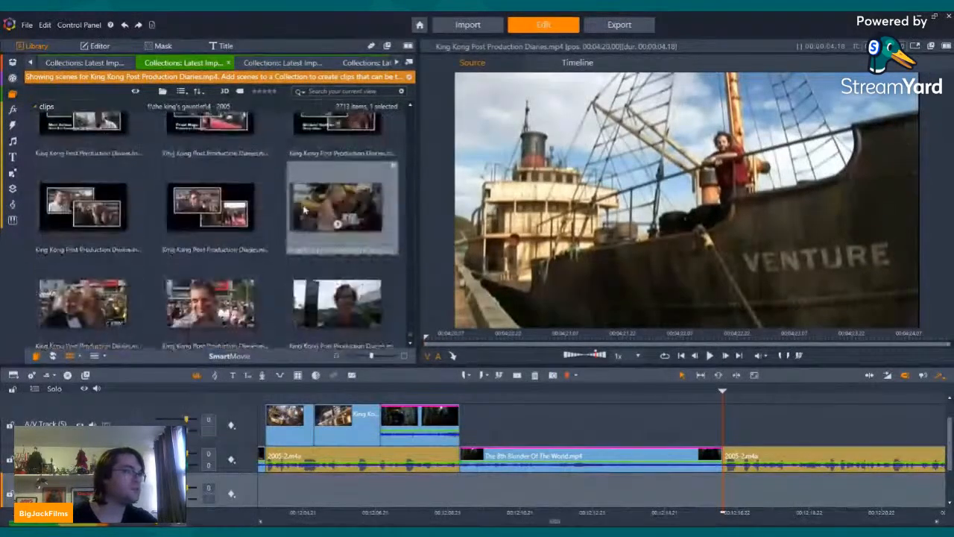
scroll(304, 210, up, 10)
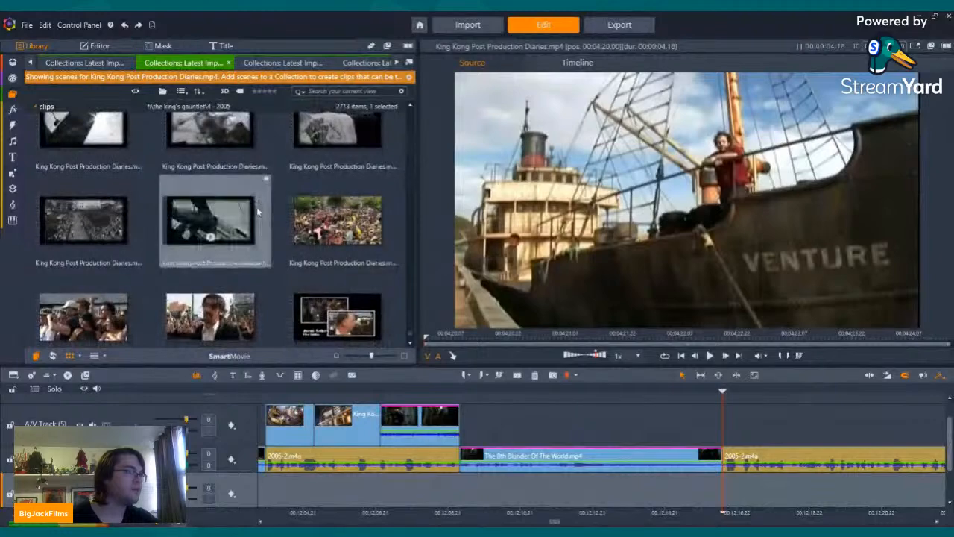
scroll(260, 205, up, 10)
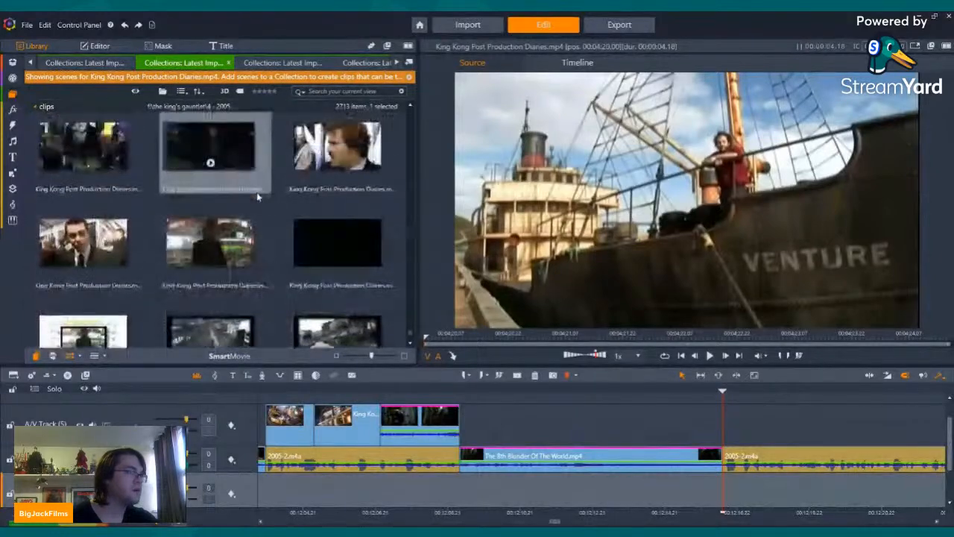
scroll(269, 211, up, 4)
scroll(270, 210, down, 5)
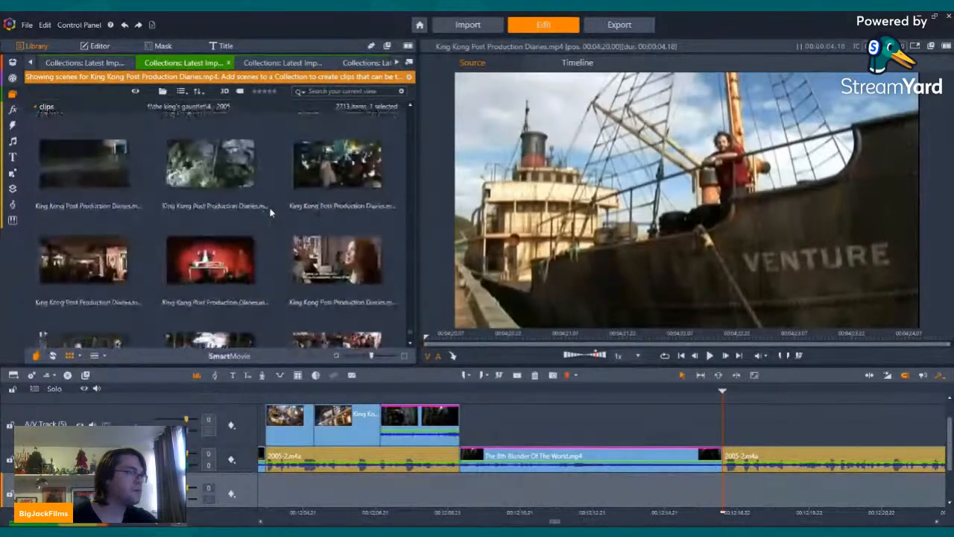
scroll(220, 233, down, 2)
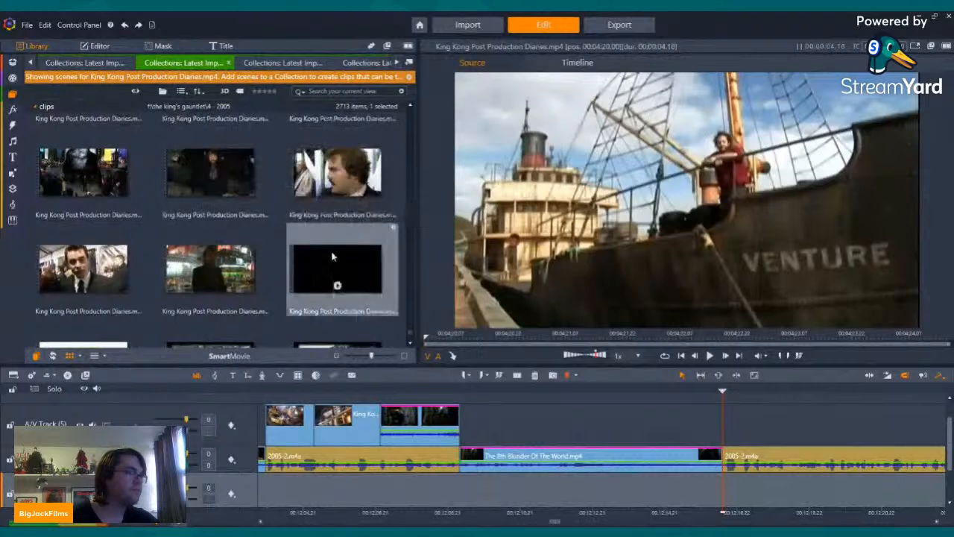
Step: Preview the black-thumbnail scene with the calendar pages and place it on the timeline right after The 8th Blunder Of The World.mp4
click(343, 281)
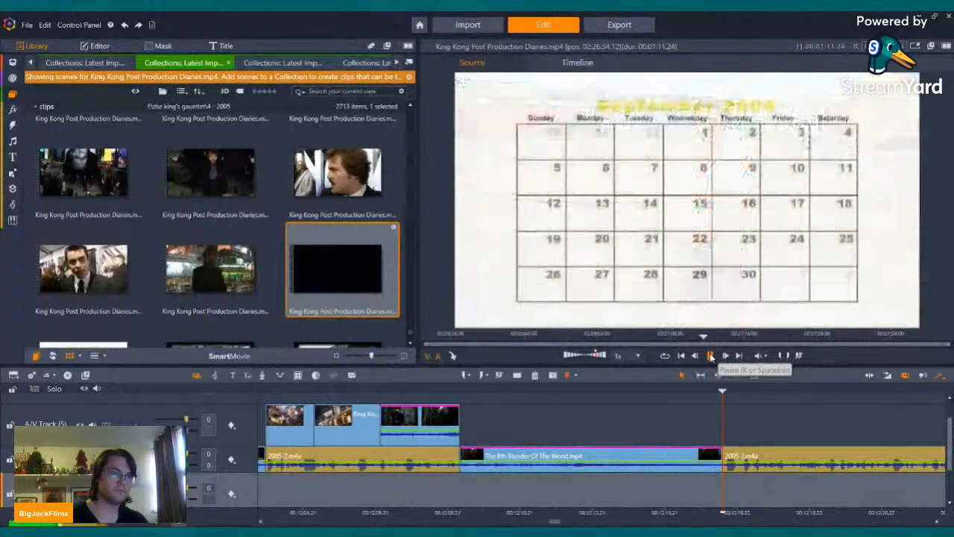
drag(790, 336, 807, 336)
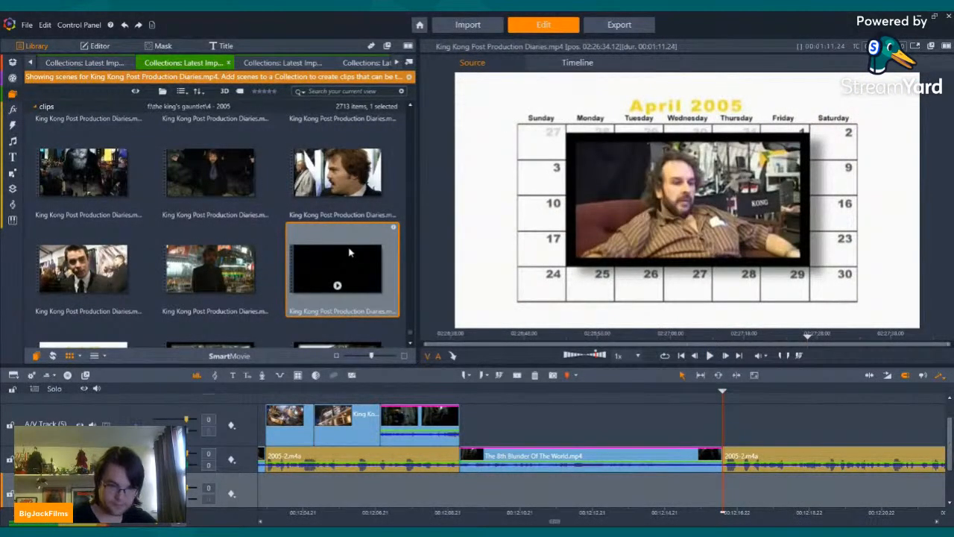
drag(349, 252, 727, 457)
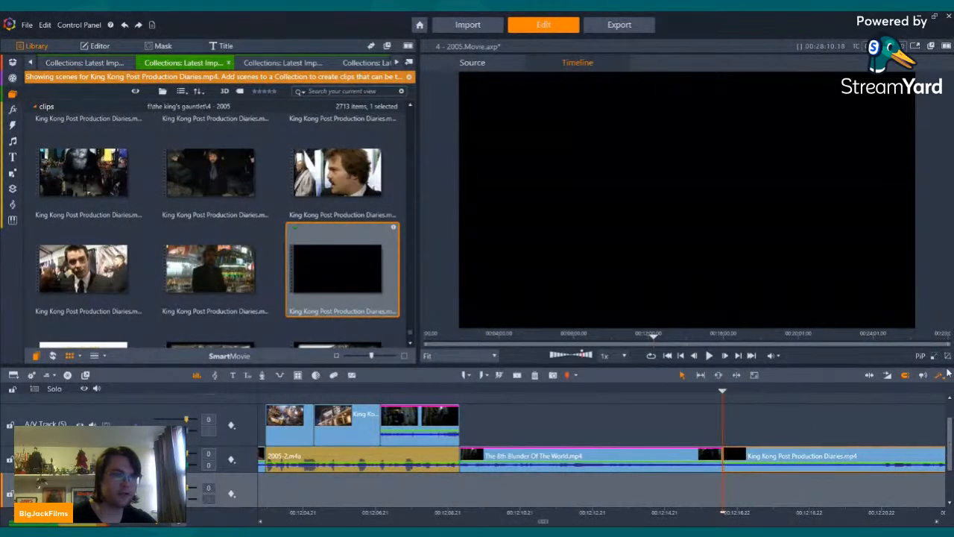
Step: Cut away the opening of the placed King Kong Post Production Diaries.mp4 clip so that it starts on the empty parking-lot shot
drag(912, 387, 946, 390)
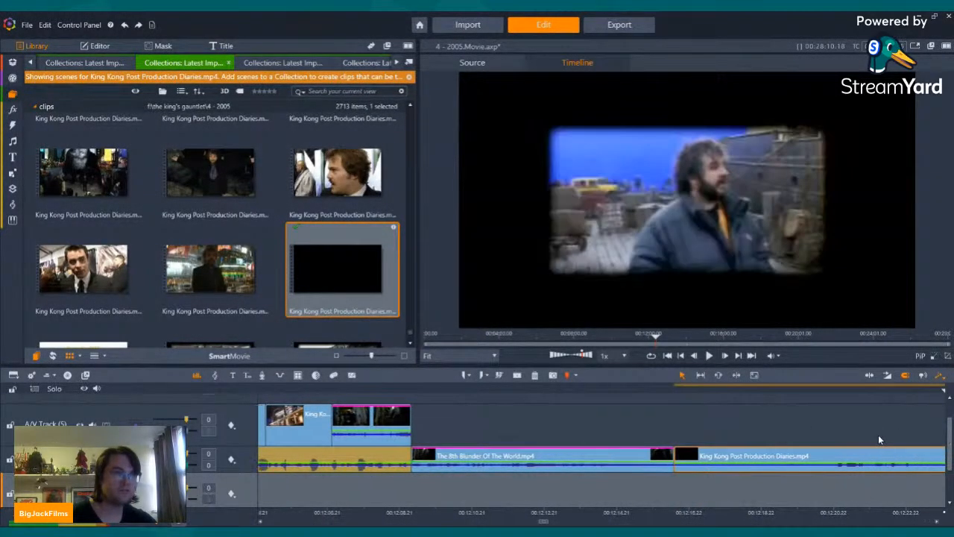
key(space)
drag(739, 388, 944, 410)
key(space)
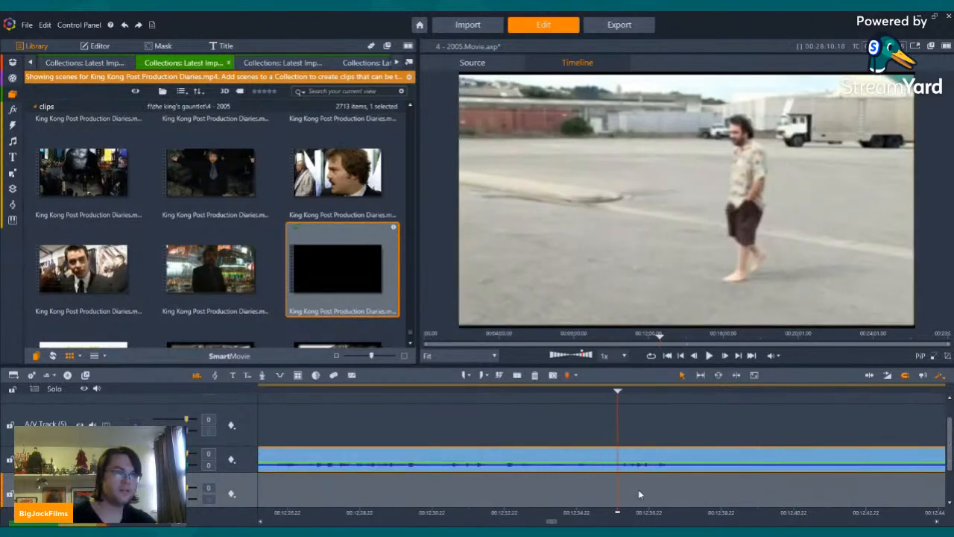
drag(665, 390, 774, 422)
key(space)
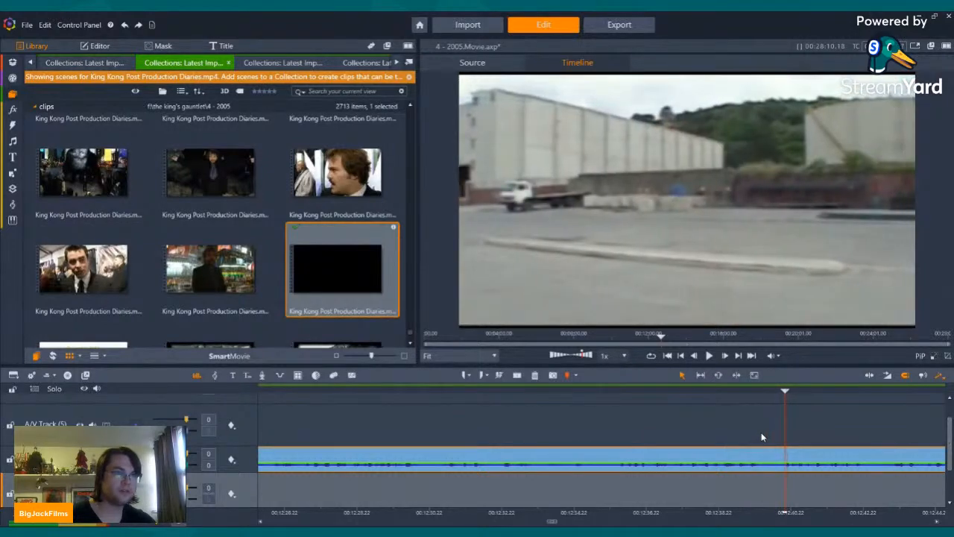
click(553, 460)
click(534, 376)
key(Left)
key(Left)
key(Left)
key(Left)
key(Left)
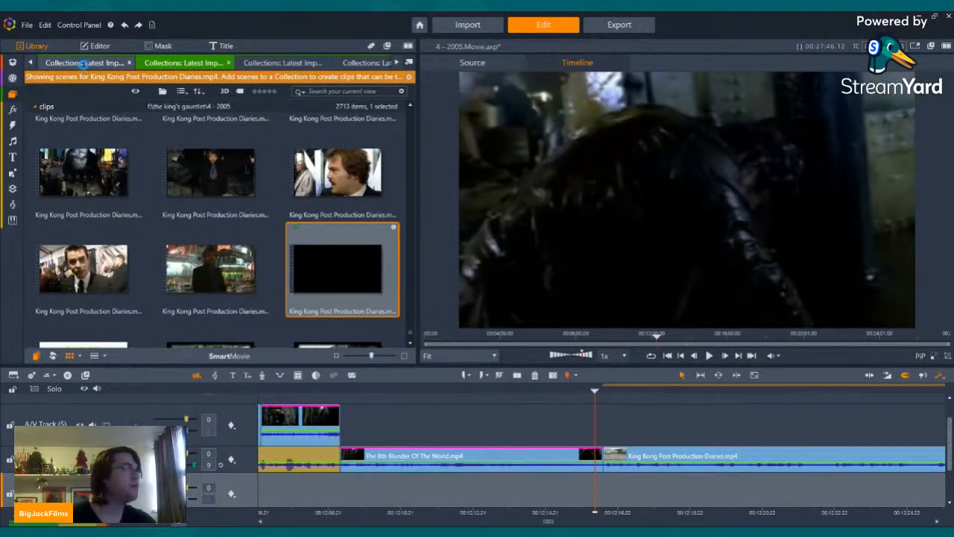
Step: Switch the library to the Recreating The 8th Wonder scenes and look through the thumbnails around the ship-building shots
click(84, 63)
click(30, 62)
click(31, 62)
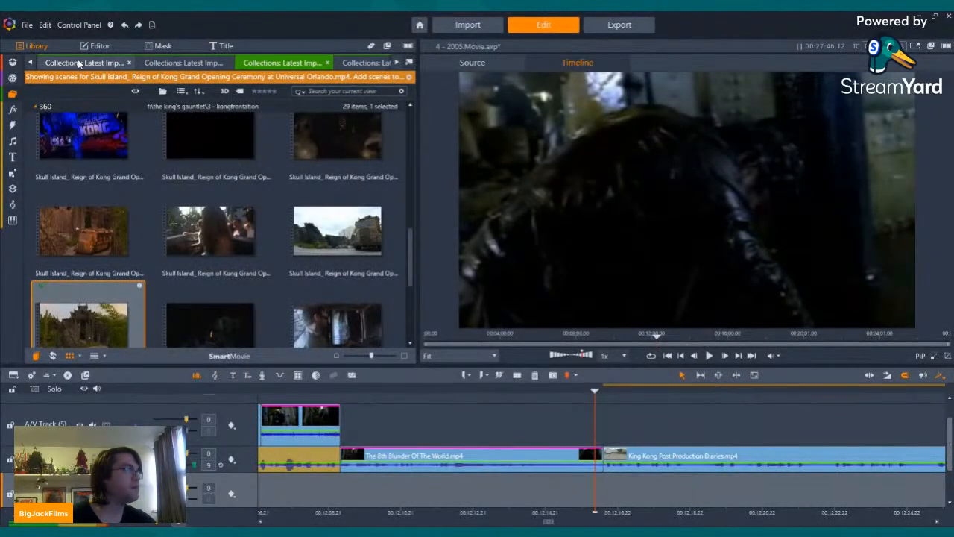
click(190, 67)
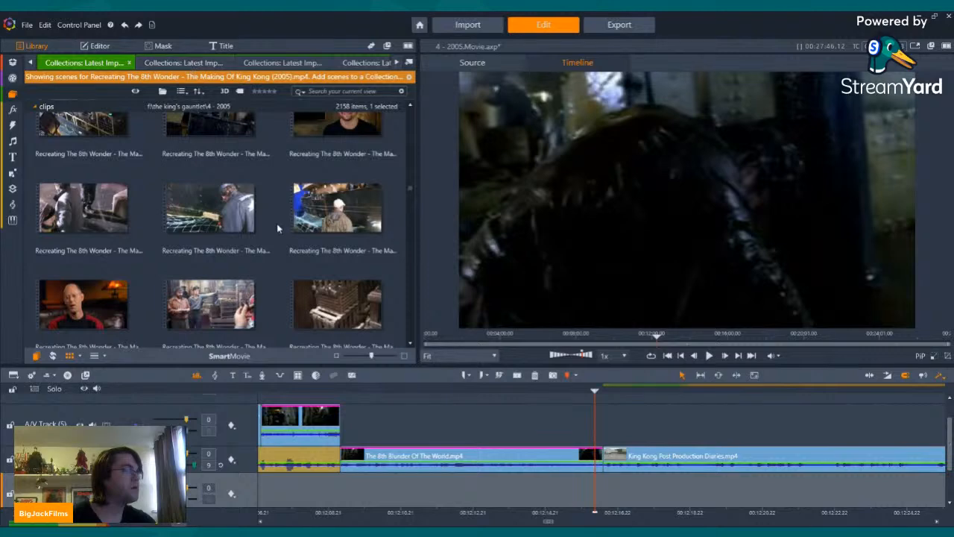
scroll(276, 223, up, 5)
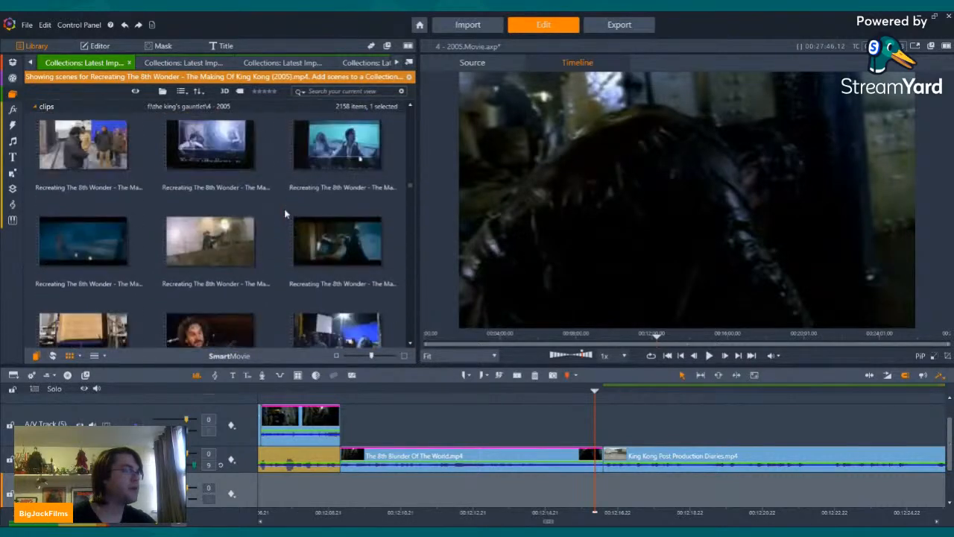
scroll(284, 210, up, 6)
scroll(291, 209, down, 4)
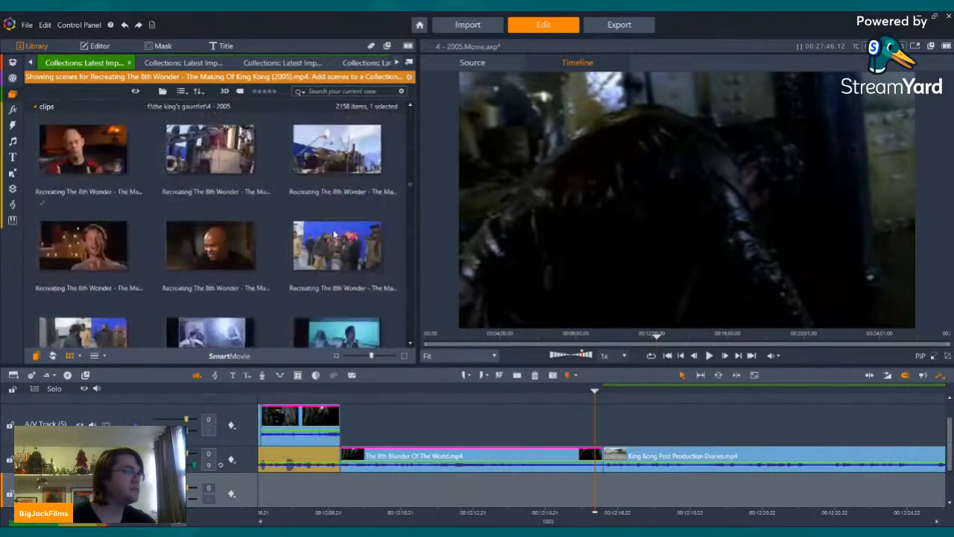
scroll(335, 235, down, 5)
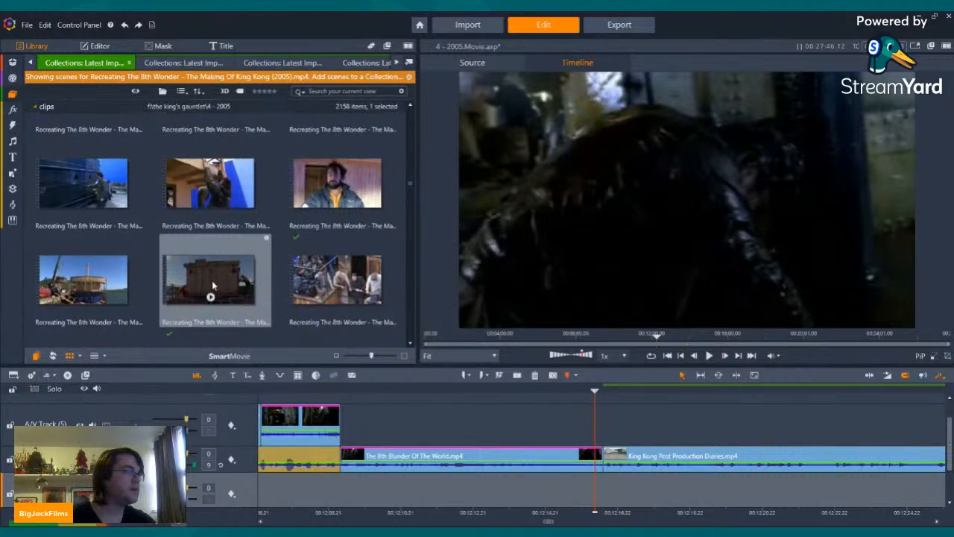
Step: Preview the hoisted cabin shot, the ship hull welding shot and the container and ship set shot in Recreating The 8th Wonder
click(211, 283)
click(211, 297)
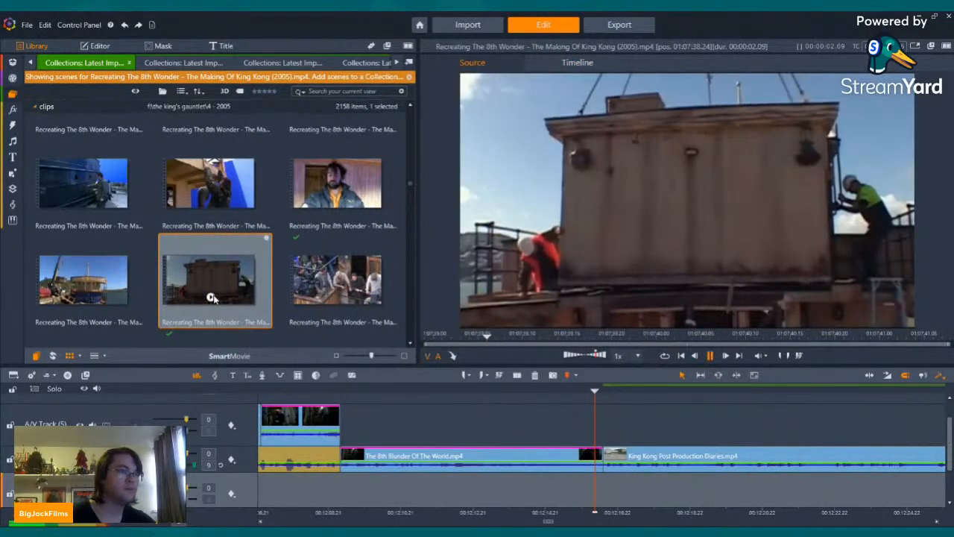
scroll(244, 241, up, 2)
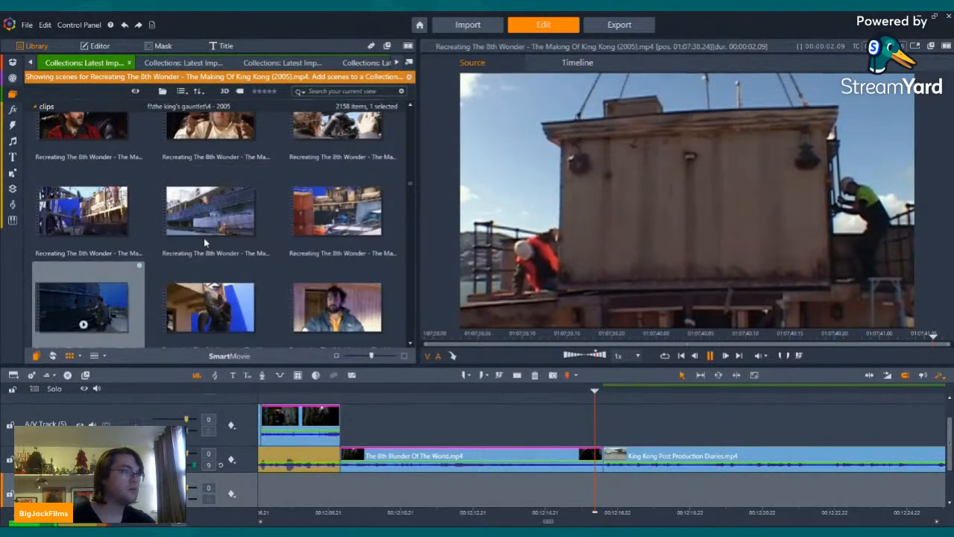
click(212, 222)
click(212, 228)
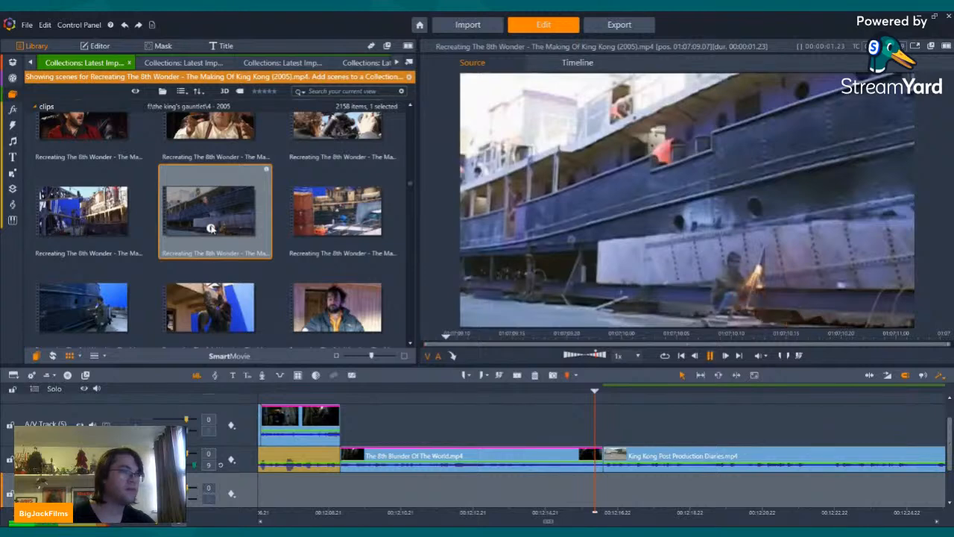
click(335, 223)
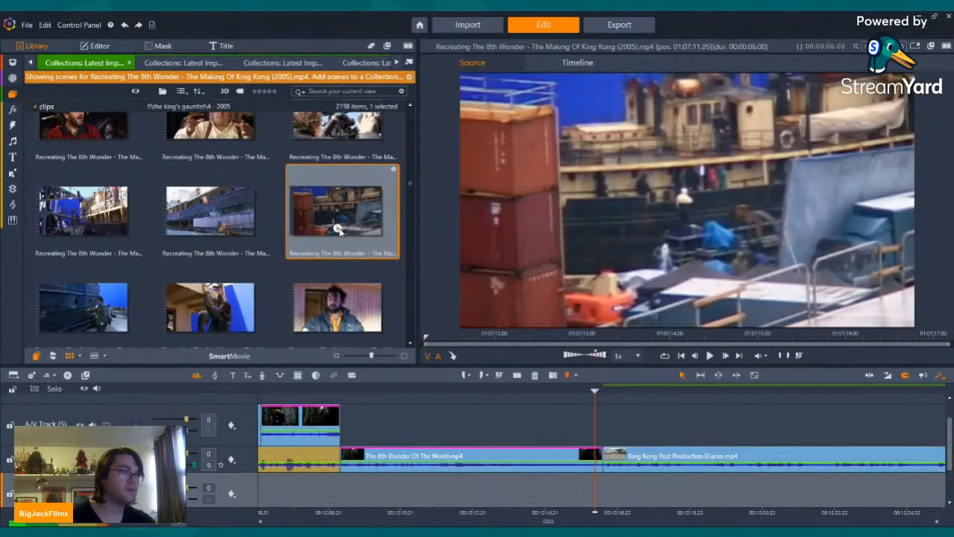
click(337, 229)
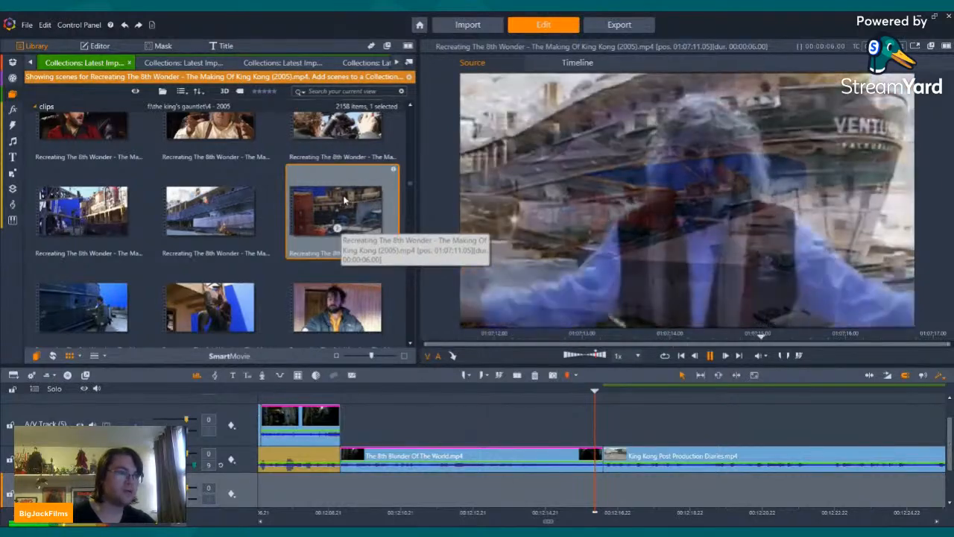
Step: Place the container and ship set shot before the parking-lot clip on the track above the 2005-2.m4a narration and disable both clips' audio
drag(328, 192, 607, 457)
drag(709, 444, 759, 429)
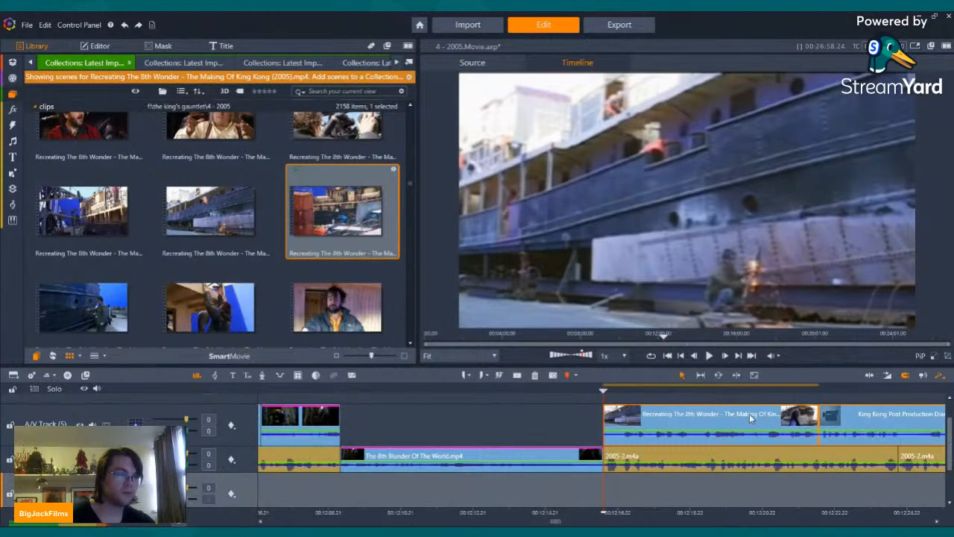
right_click(750, 414)
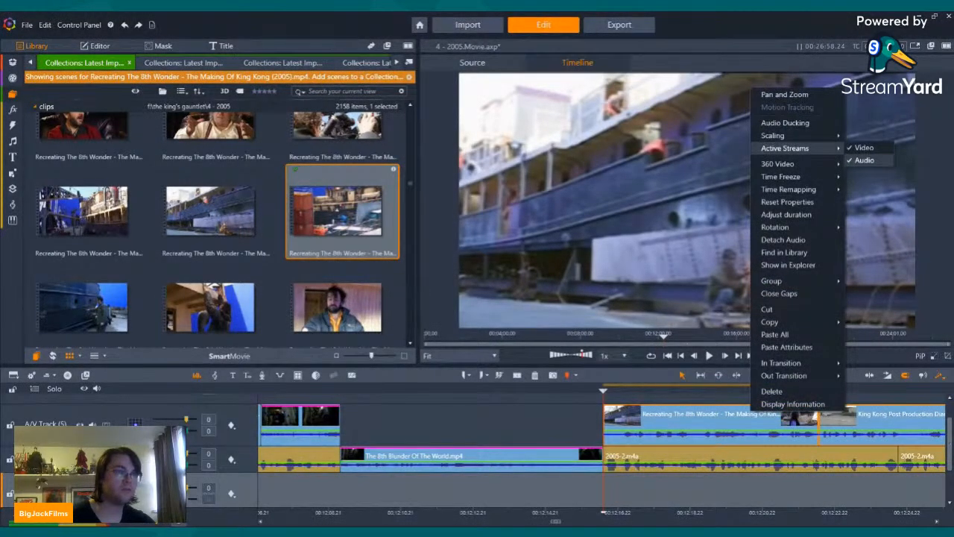
click(865, 160)
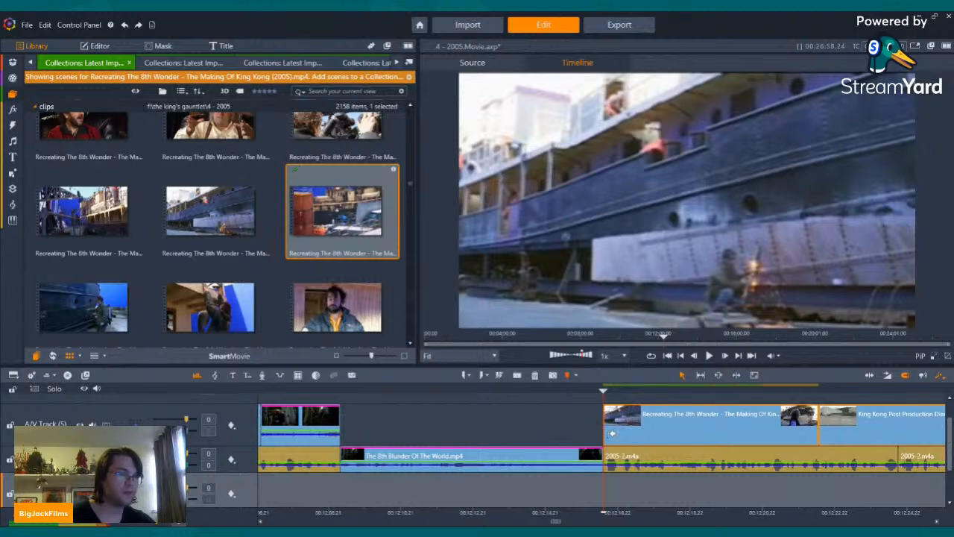
Step: Trim the leftover hull-welding frames off the start of the Recreating The 8th Wonder clip and play it against the narration
drag(654, 426, 646, 424)
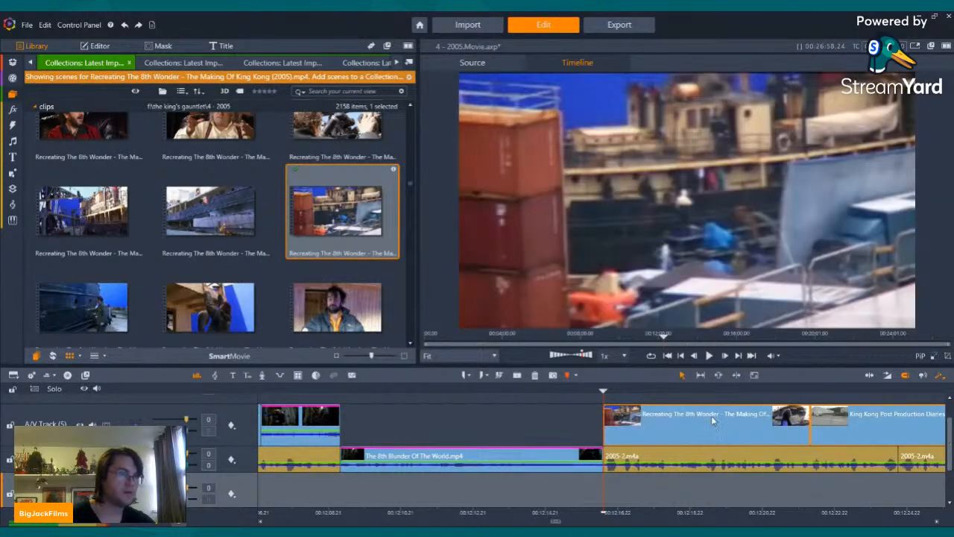
key(Left)
key(Left)
key(Left)
key(Left)
key(Left)
key(Left)
key(Left)
click(710, 356)
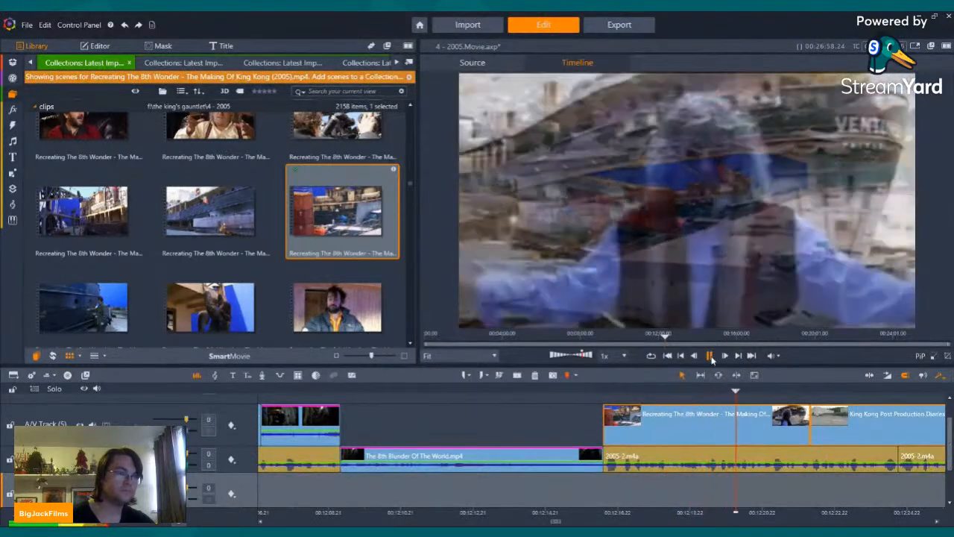
click(712, 358)
Step: Split the Recreating The 8th Wonder clip on the aerial ship set view, before the interview dissolve, and delete the remainder
key(Left)
key(Left)
key(Left)
key(Left)
key(Left)
key(Left)
key(Left)
key(Left)
key(Left)
key(Left)
key(Left)
key(Left)
key(Left)
key(Left)
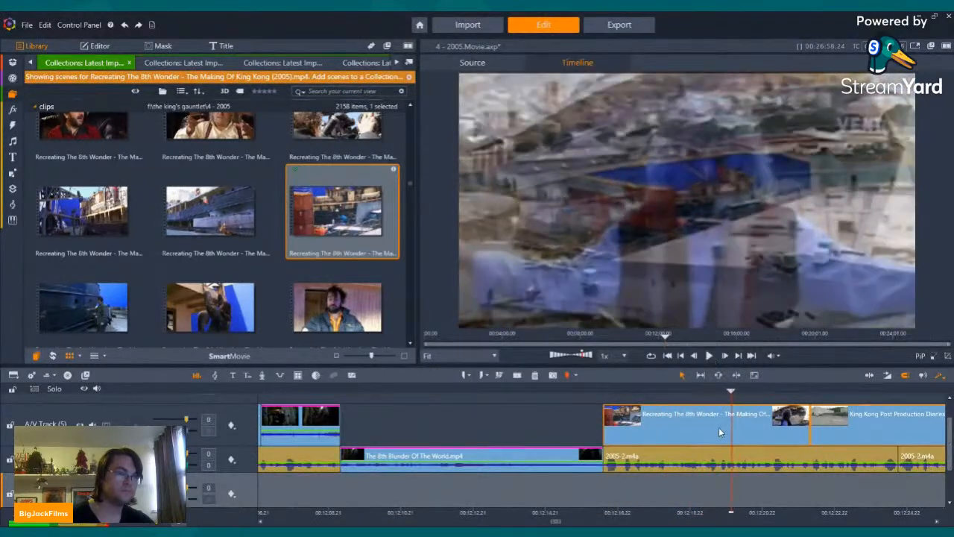
click(734, 415)
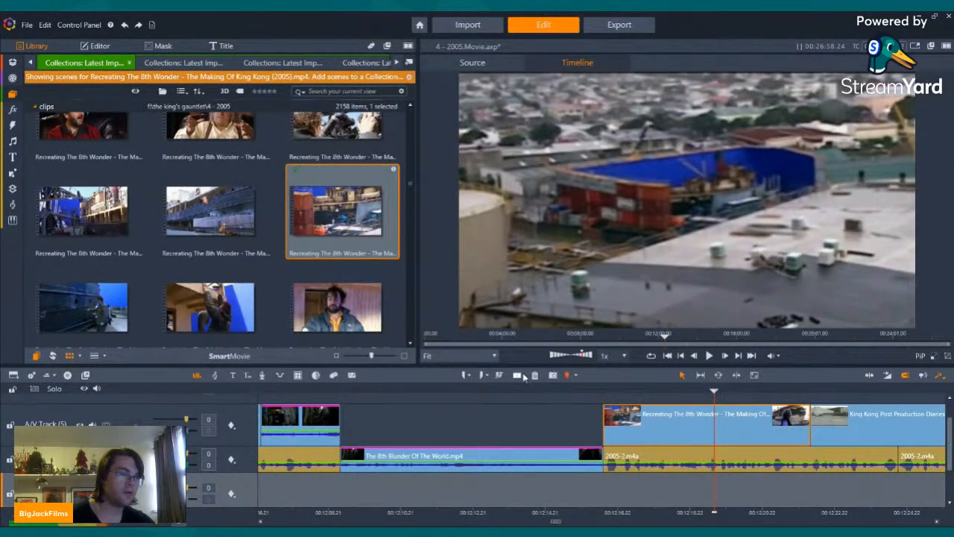
click(521, 375)
right_click(791, 423)
click(822, 403)
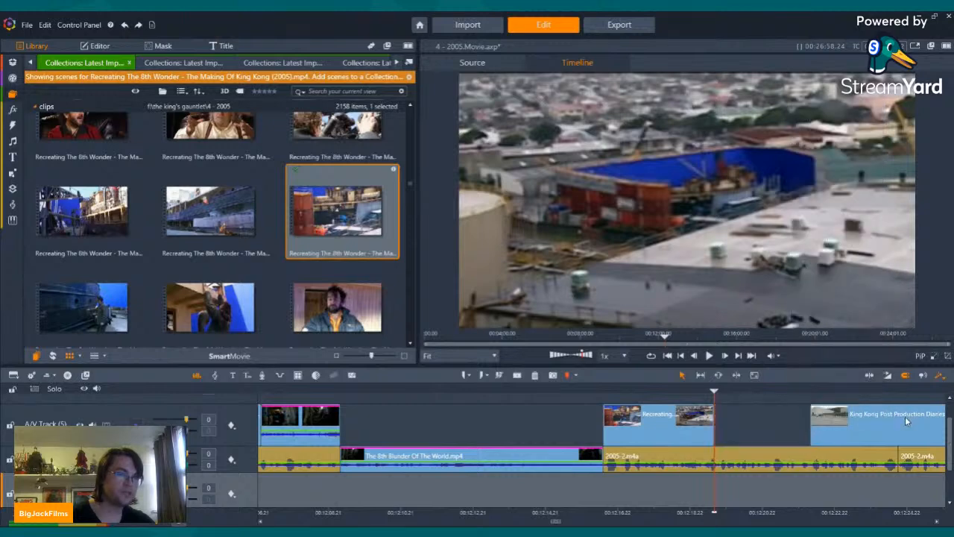
Step: Move the King Kong Post Production Diaries.mp4 clip against the end of the shortened ship set clip and add a short transition between them
drag(905, 421, 809, 424)
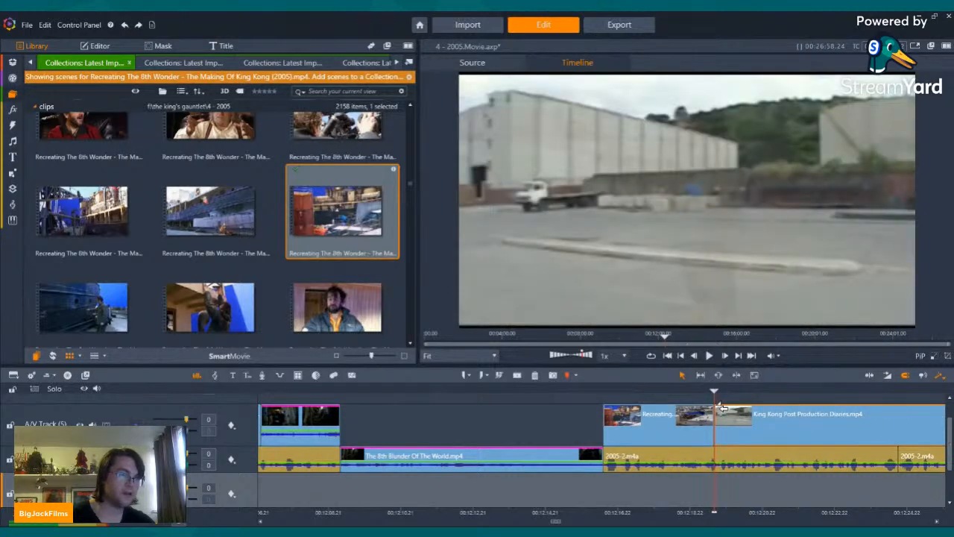
key(shift+Left)
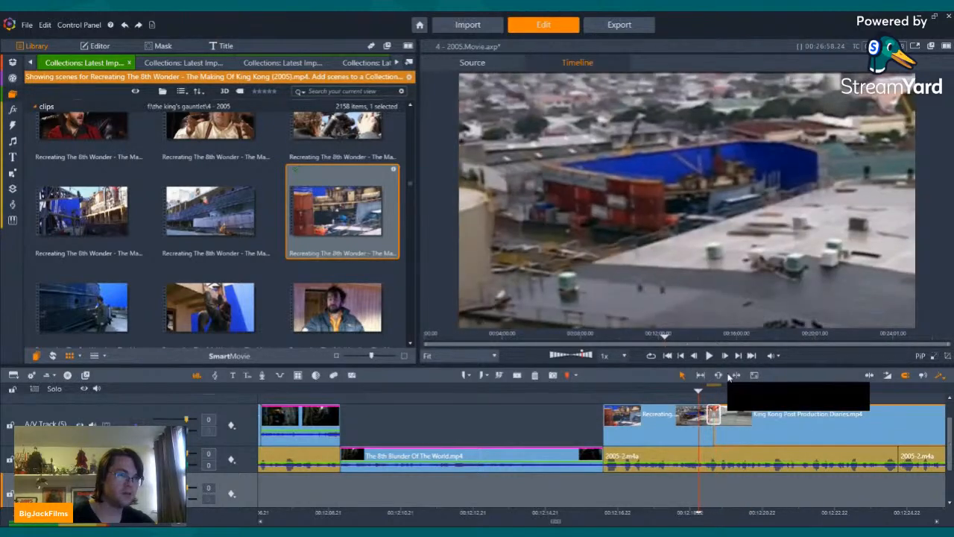
Step: Play on to the parking-lot view with the white truck, split the King Kong Post Production Diaries.mp4 clip there and delete the remainder
click(711, 356)
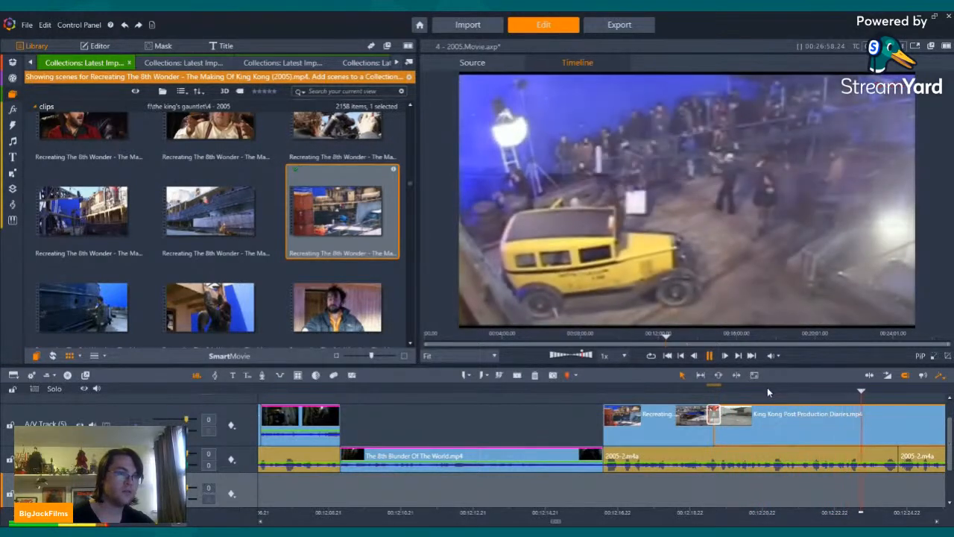
click(768, 387)
click(710, 355)
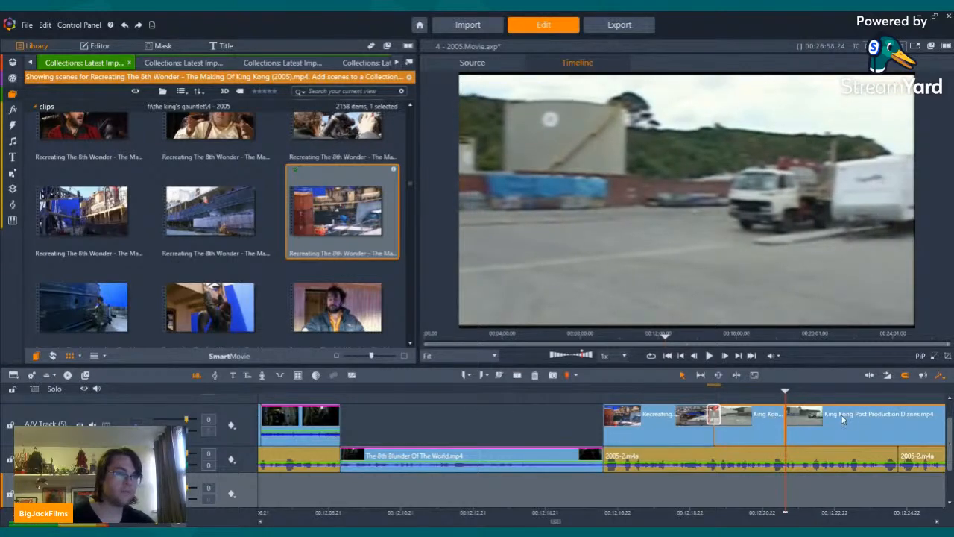
click(534, 375)
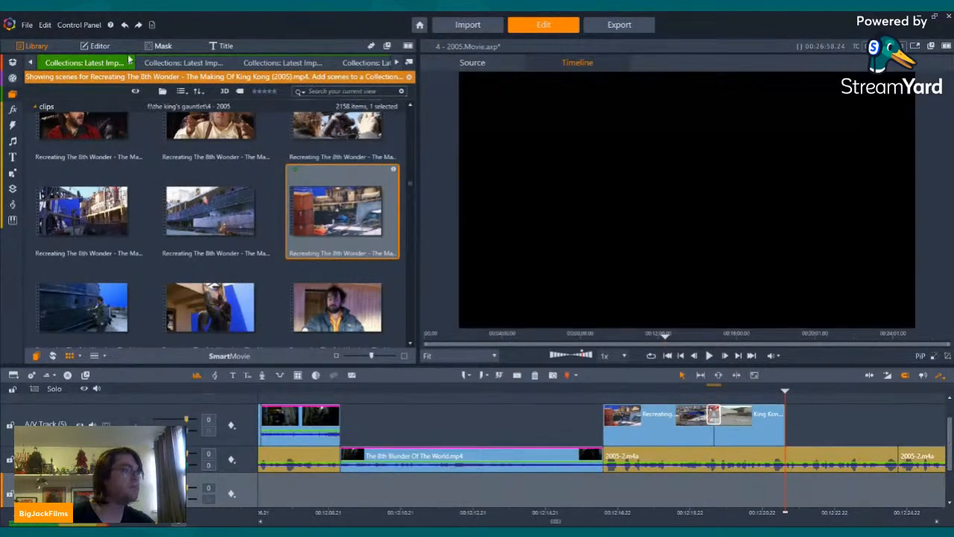
Step: Preview the S.S. Venture lifebuoy scenes in the King Kong Production Diaries.mp4 footage
click(185, 59)
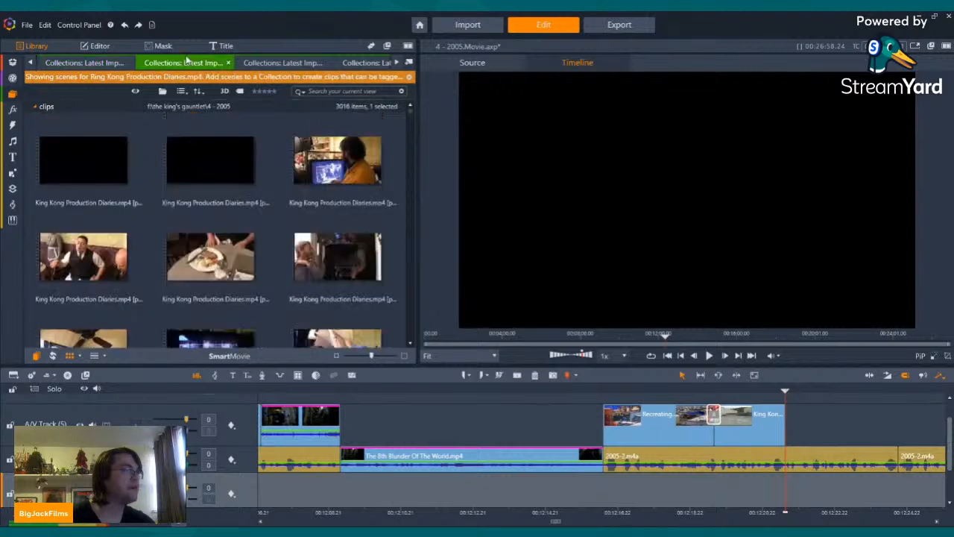
scroll(322, 195, down, 10)
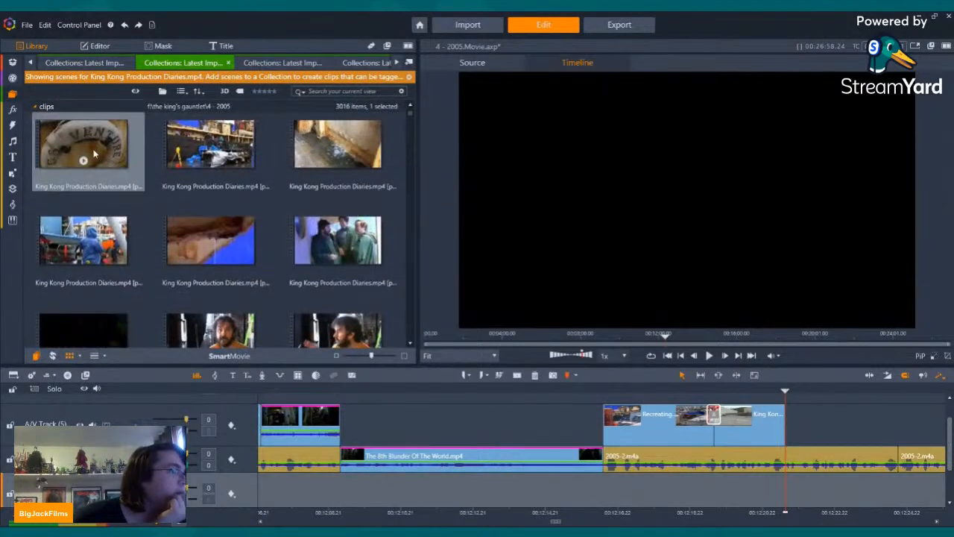
click(83, 162)
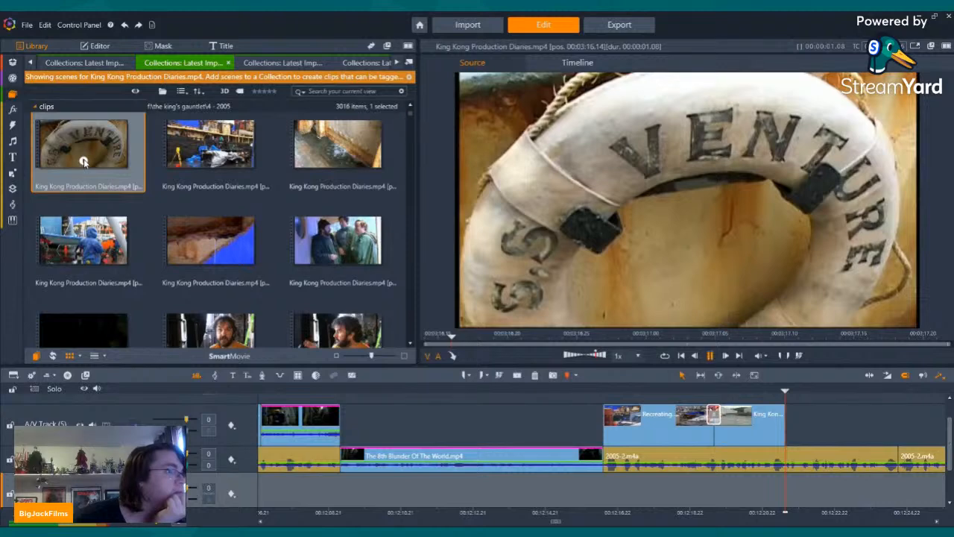
scroll(88, 123, up, 1)
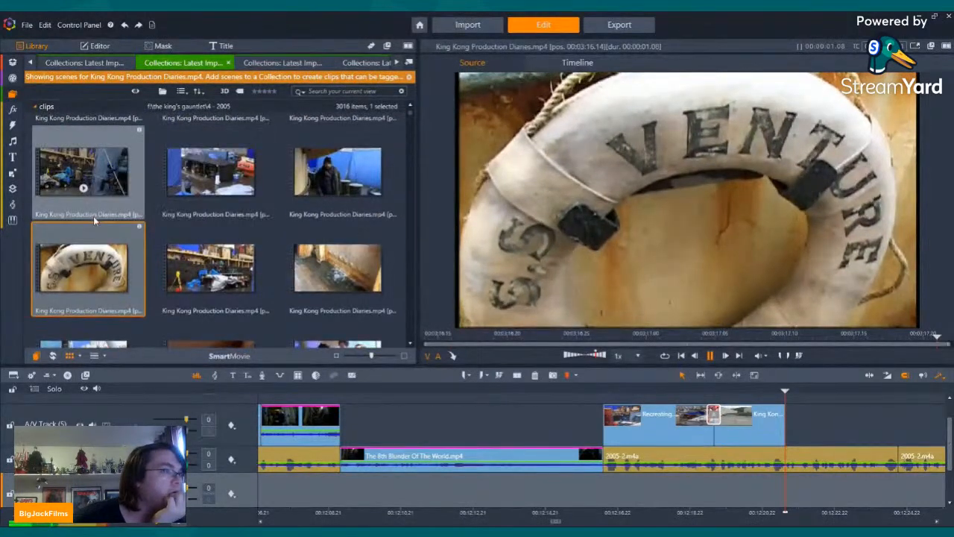
click(340, 175)
click(338, 188)
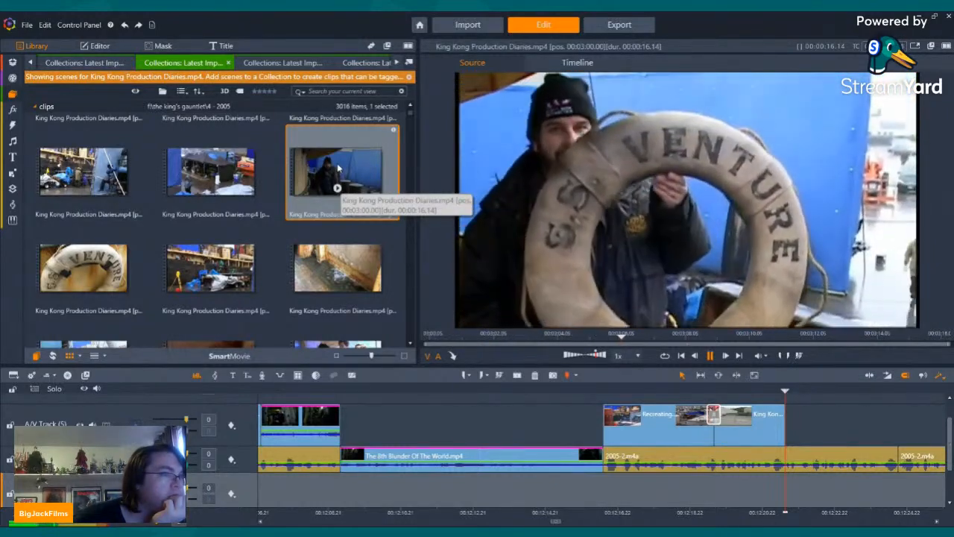
Step: Try the scene of the man holding the S.S. Venture lifebuoy after the parking-lot clip, with audio disabled and a short opening transition
drag(337, 170, 791, 431)
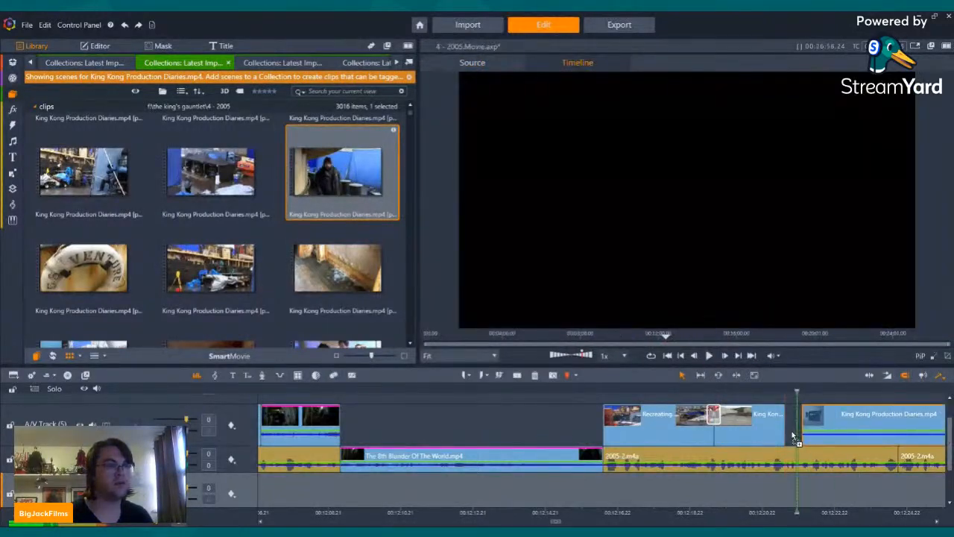
right_click(810, 419)
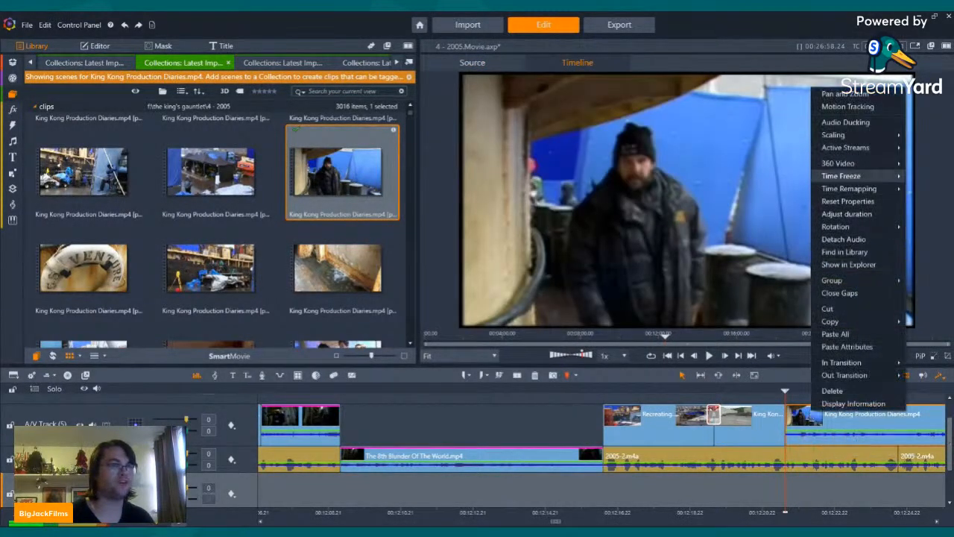
click(923, 159)
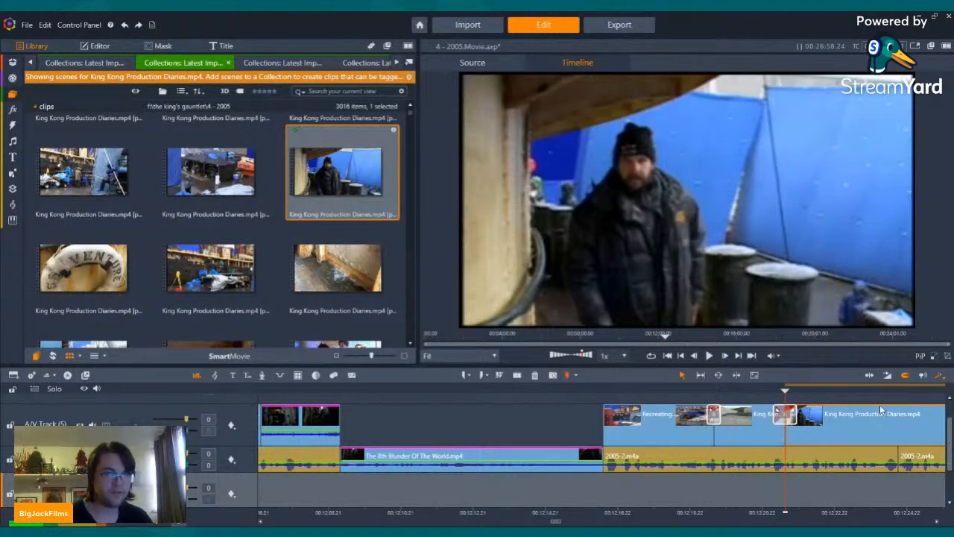
mouse_move(872, 437)
mouse_down()
mouse_move(881, 439)
mouse_move(871, 437)
mouse_up()
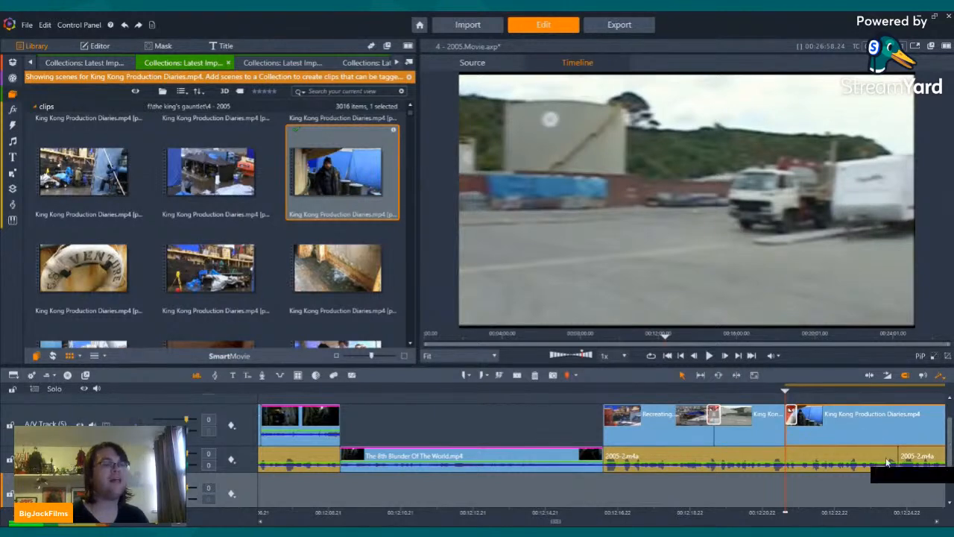
Step: Review the lifebuoy scene against the 2005-2.m4a narration and delete it from the timeline
key(Left)
key(Left)
key(Left)
key(Left)
key(Left)
key(Left)
key(Left)
key(Left)
key(Left)
key(Left)
key(Left)
key(Left)
key(Left)
key(Left)
key(Left)
key(Left)
key(Left)
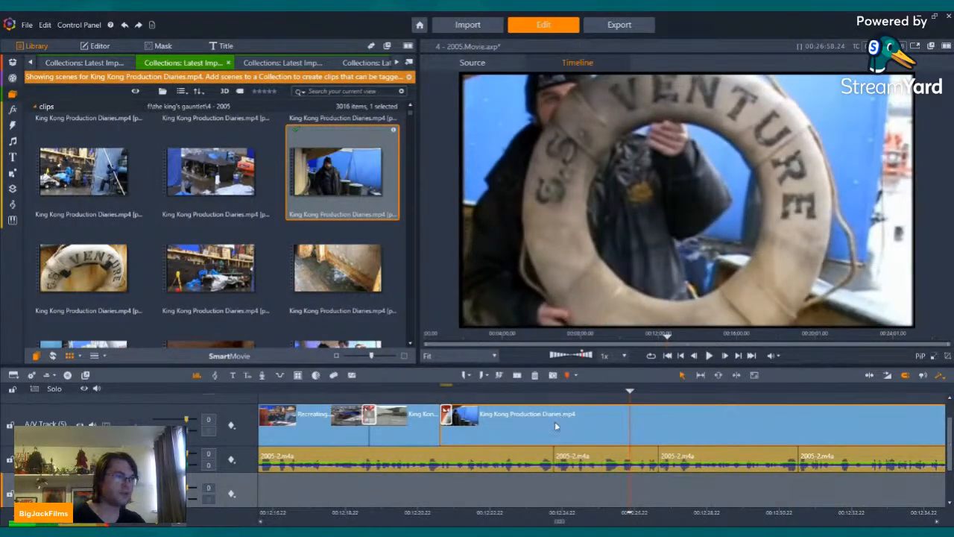
right_click(554, 421)
click(597, 398)
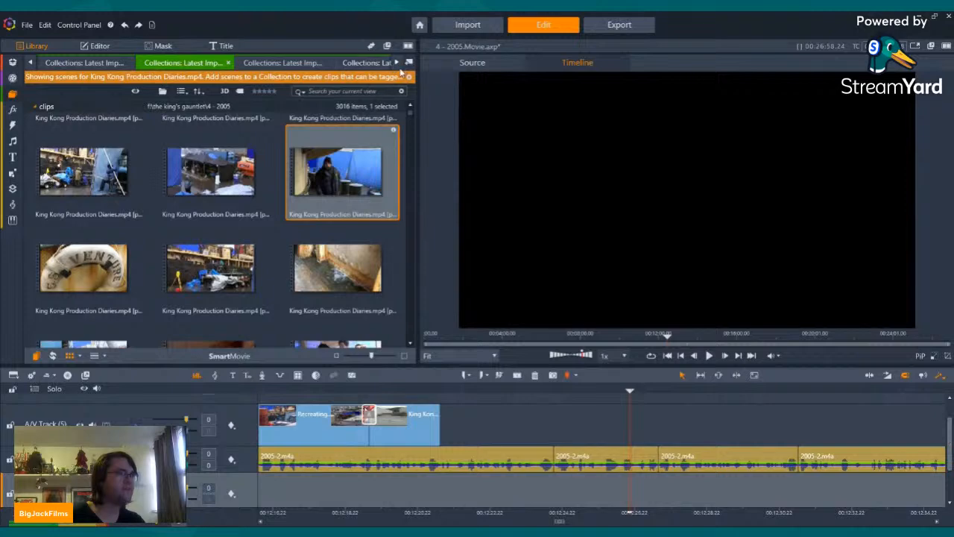
Step: Check the remaining footage collections, open the project bin and bring up the venture ship photos
click(399, 66)
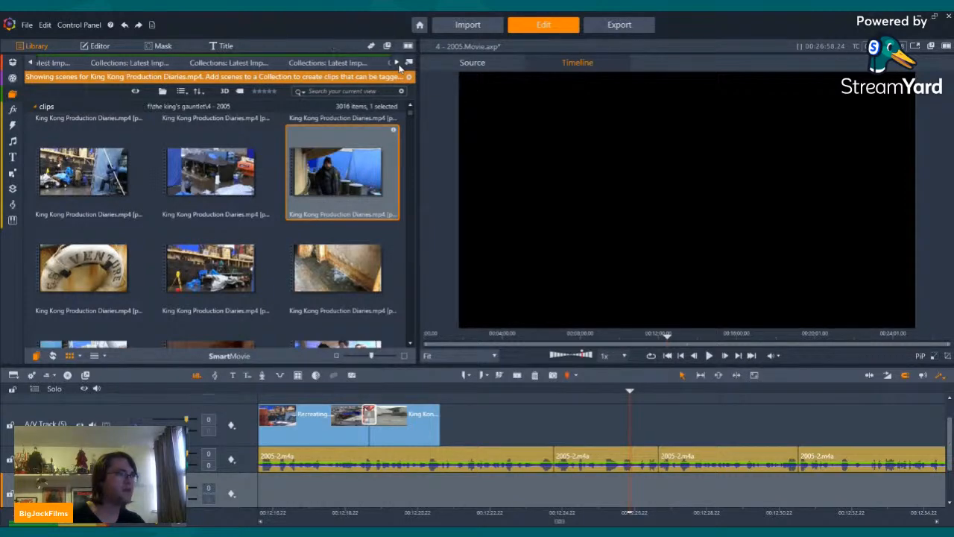
click(353, 65)
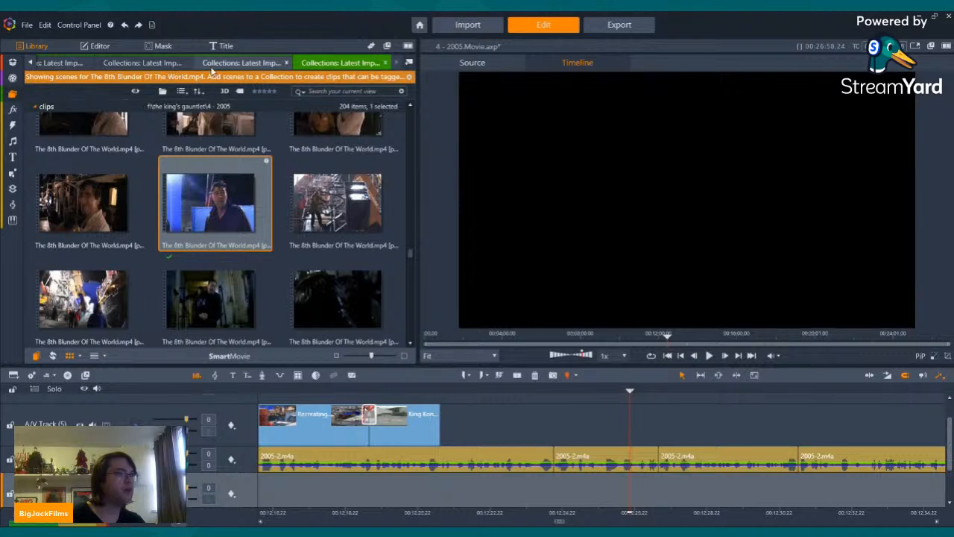
click(214, 64)
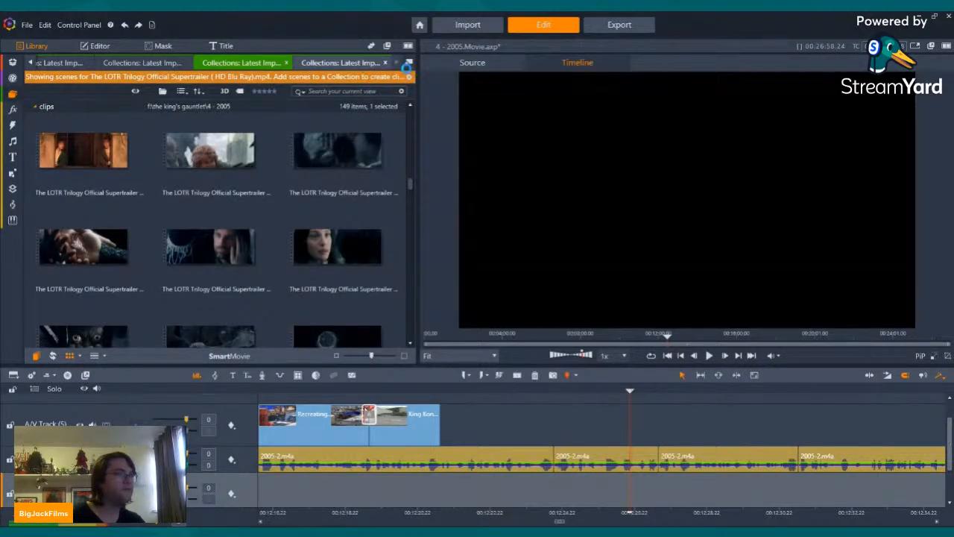
click(406, 65)
click(407, 66)
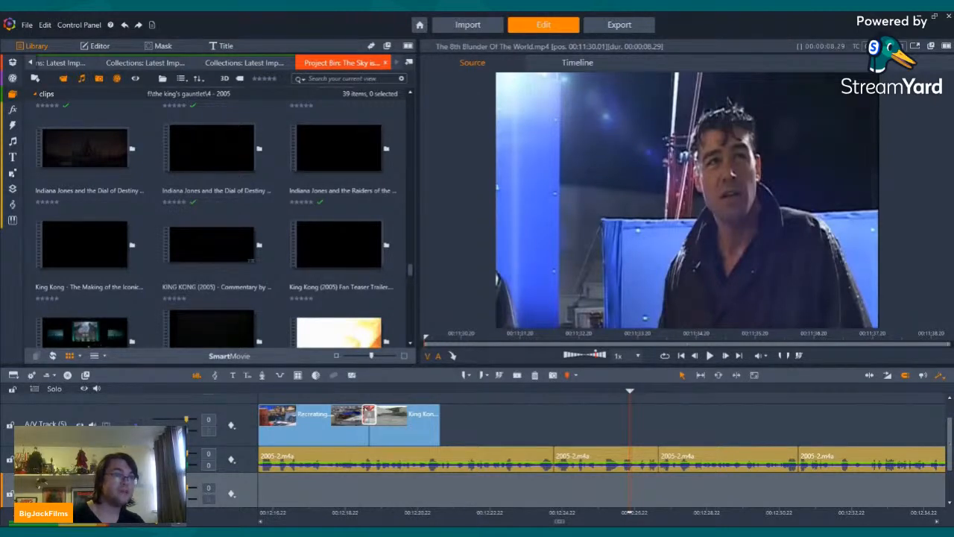
drag(2, 97, 258, 97)
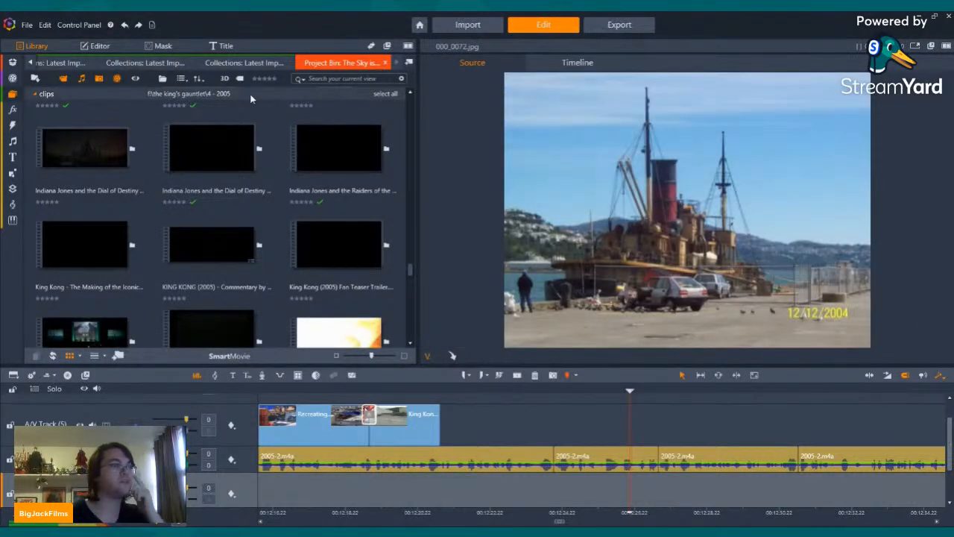
Step: Find the photo of the S.S. Venture lifebuoy hanging beside a staircase and place it directly after the parking-lot clip
scroll(245, 162, down, 5)
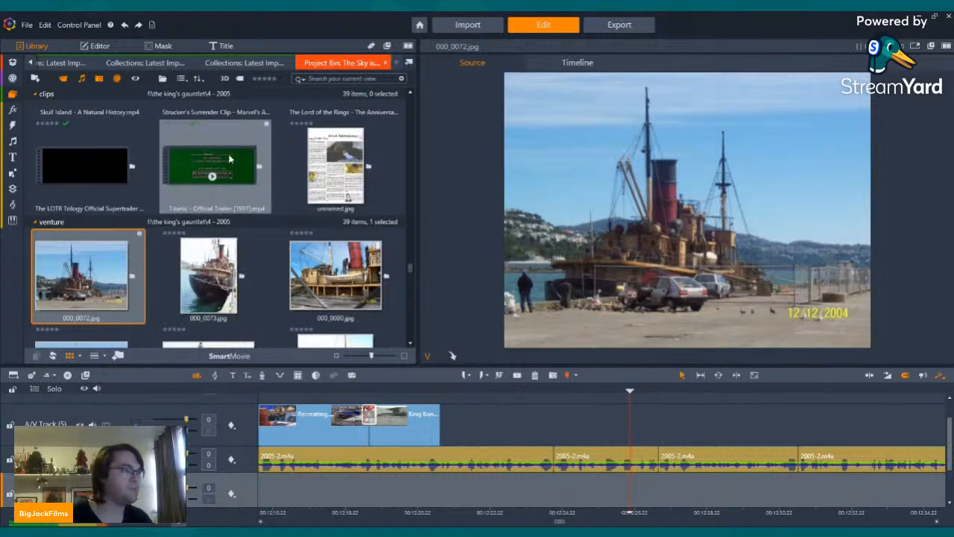
scroll(231, 161, down, 10)
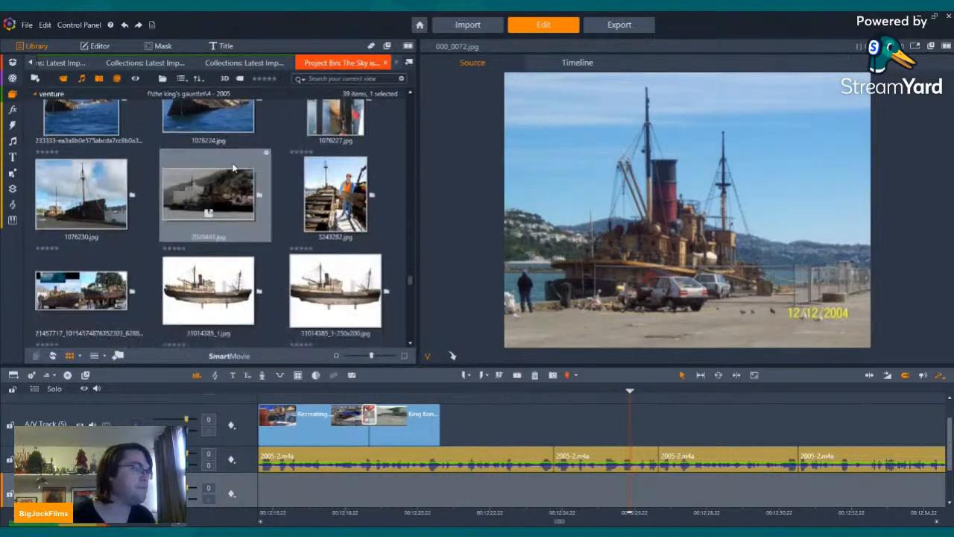
scroll(234, 170, down, 4)
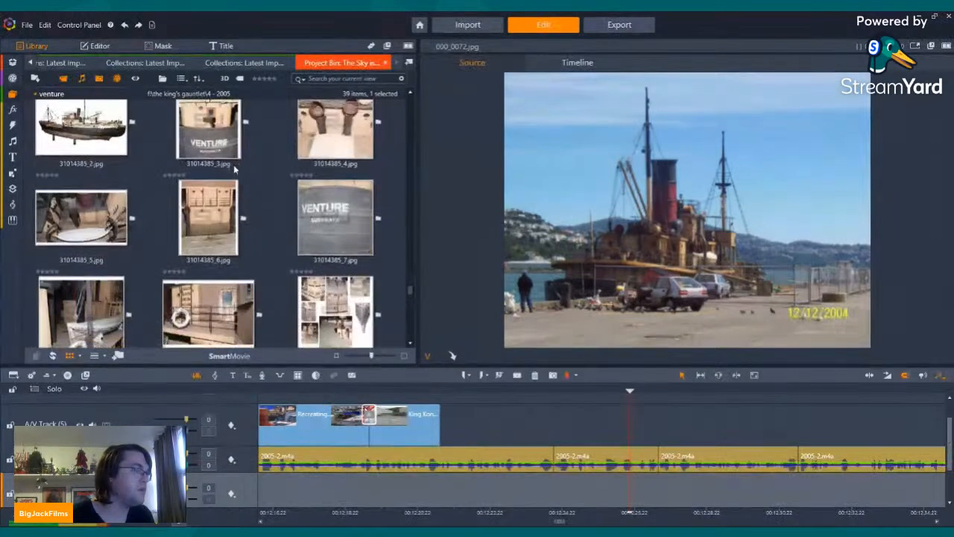
scroll(232, 170, down, 6)
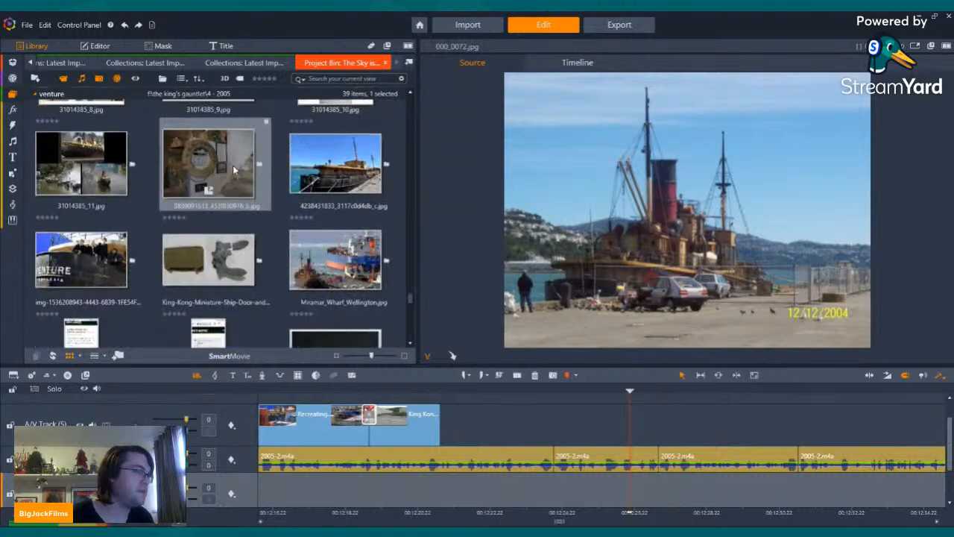
click(197, 140)
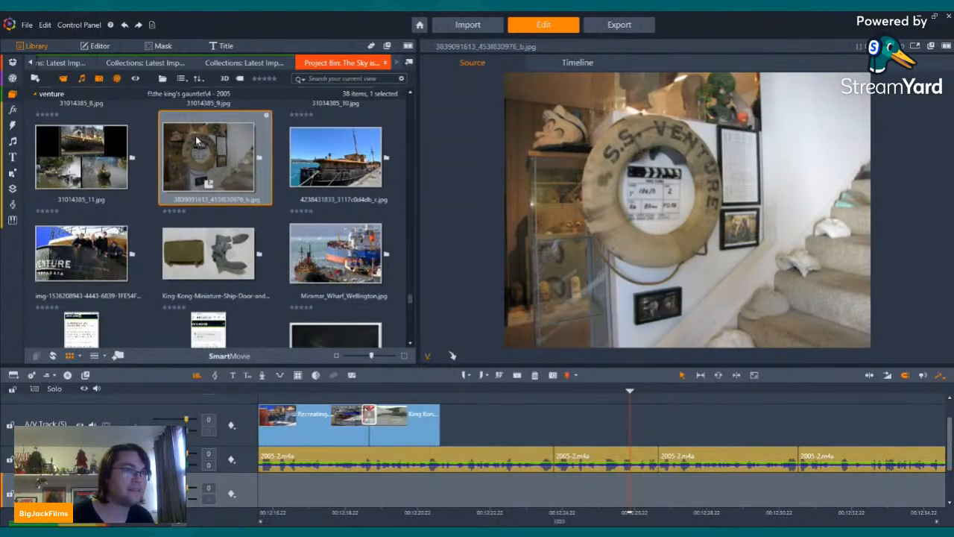
drag(197, 140, 450, 430)
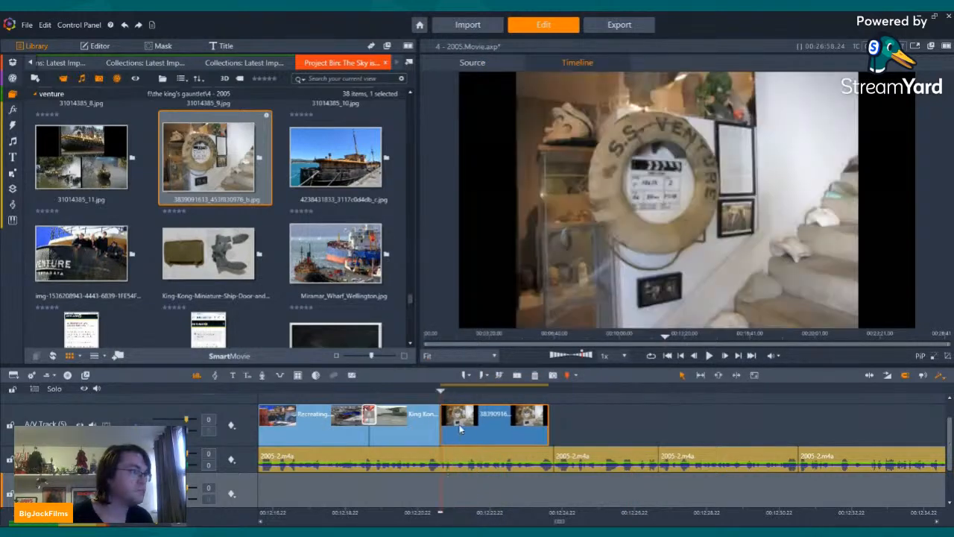
Step: Enlarge the lifebuoy photo with Pan and Zoom so it fills the frame, and add a short transition at its start
right_click(474, 427)
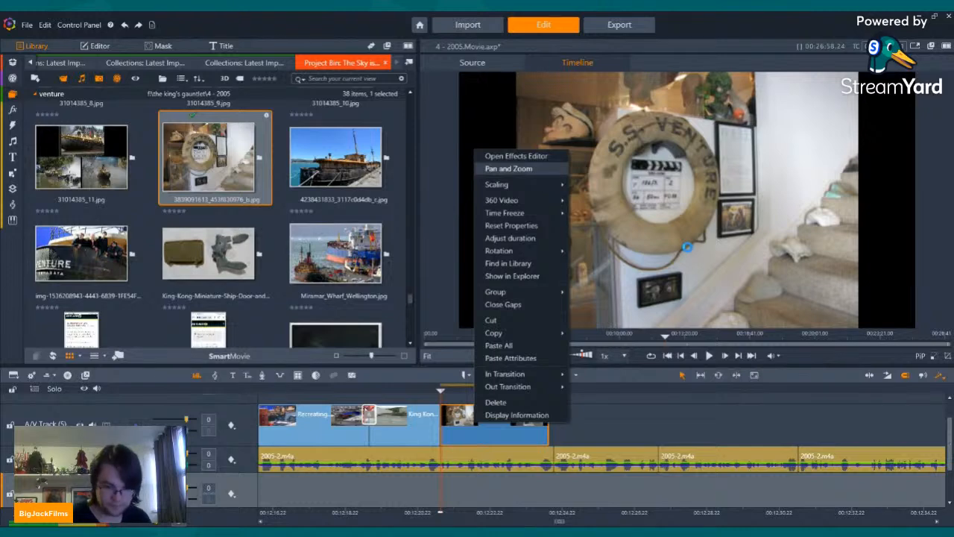
click(514, 169)
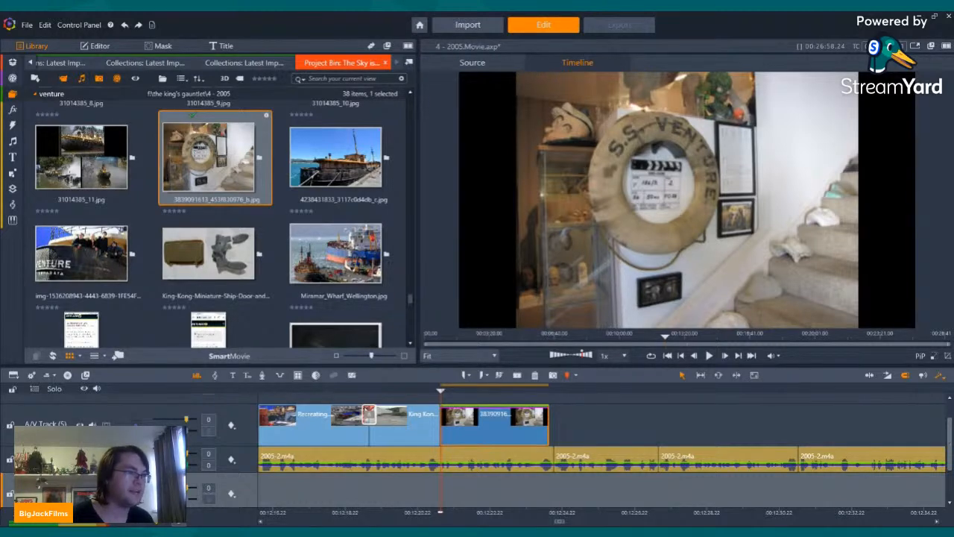
click(443, 511)
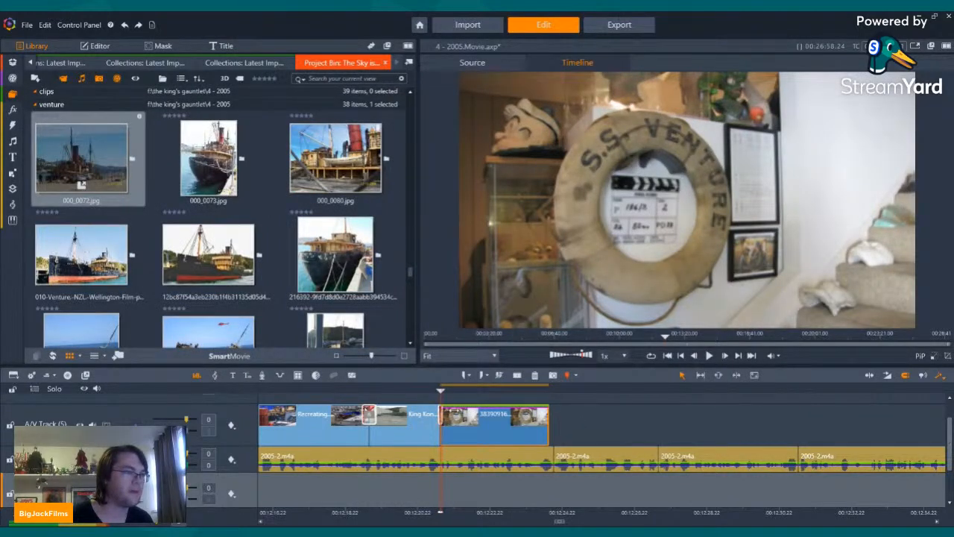
drag(448, 408, 475, 455)
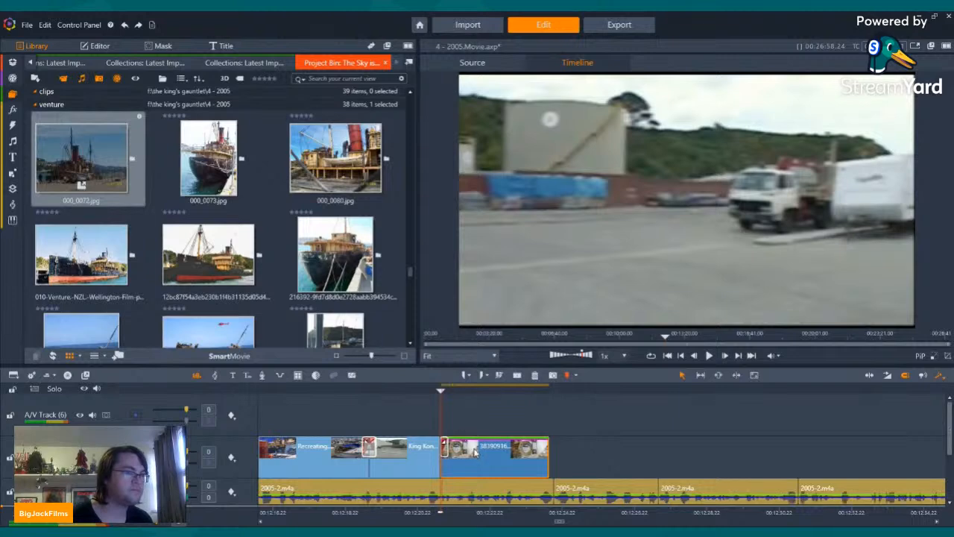
Step: Add the Pan And Zoom camera effect to the lifebuoy photo and return to the project bin's venture photos
key(space)
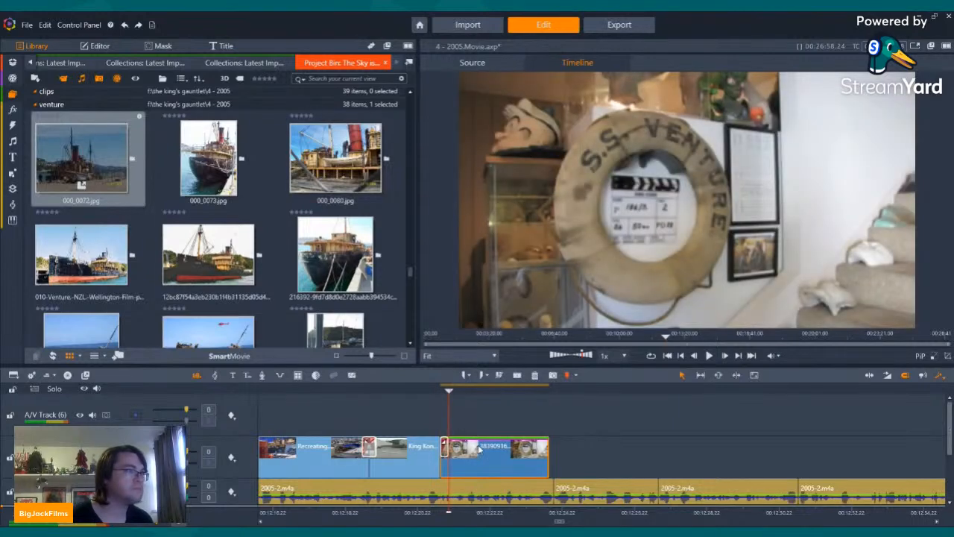
double_click(480, 447)
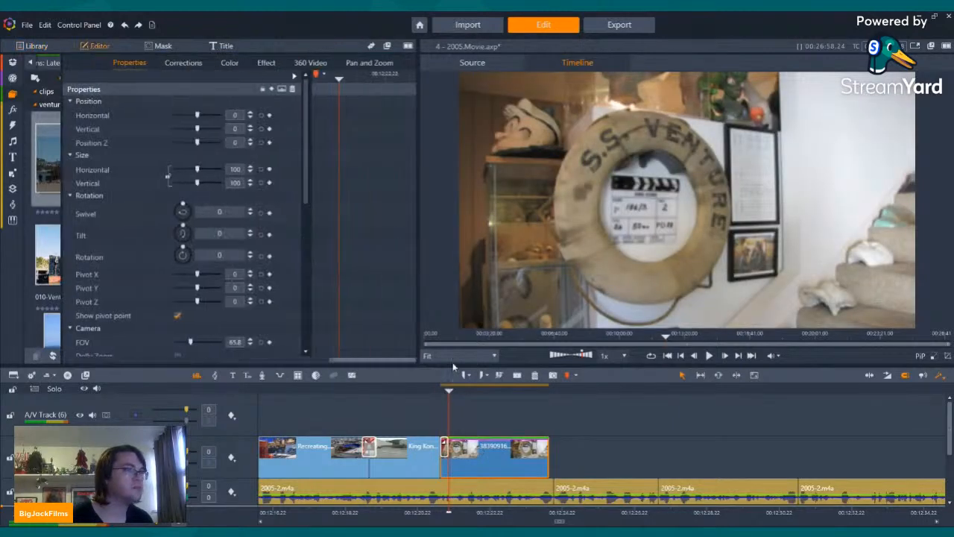
click(228, 63)
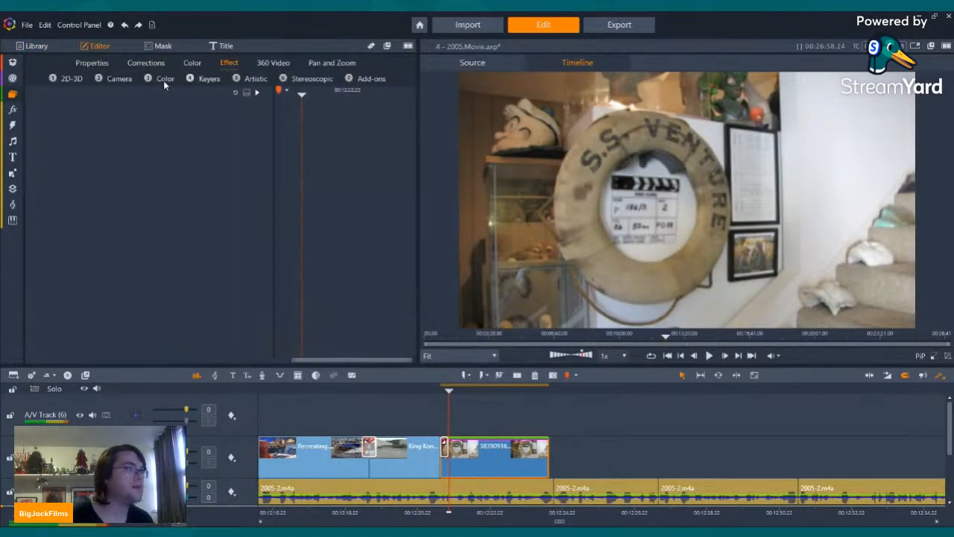
click(100, 80)
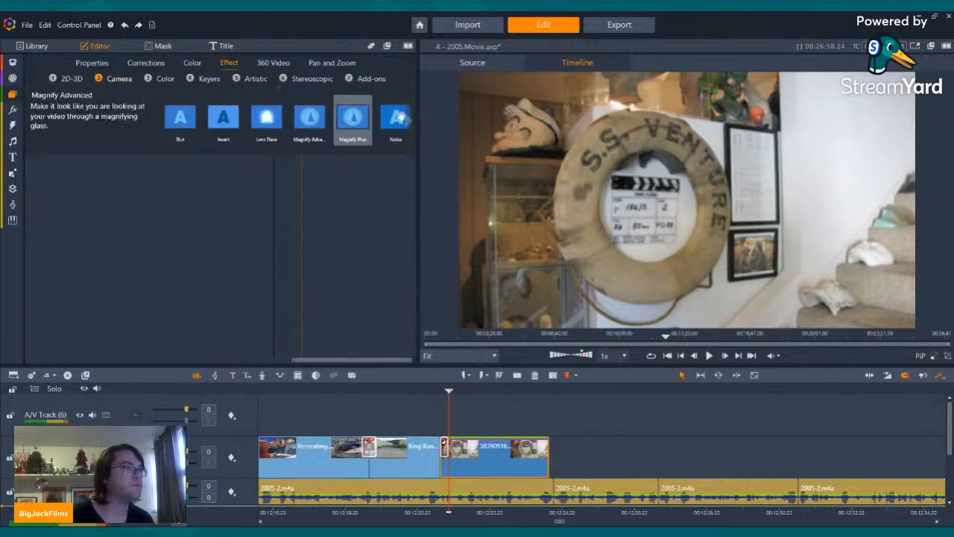
click(416, 129)
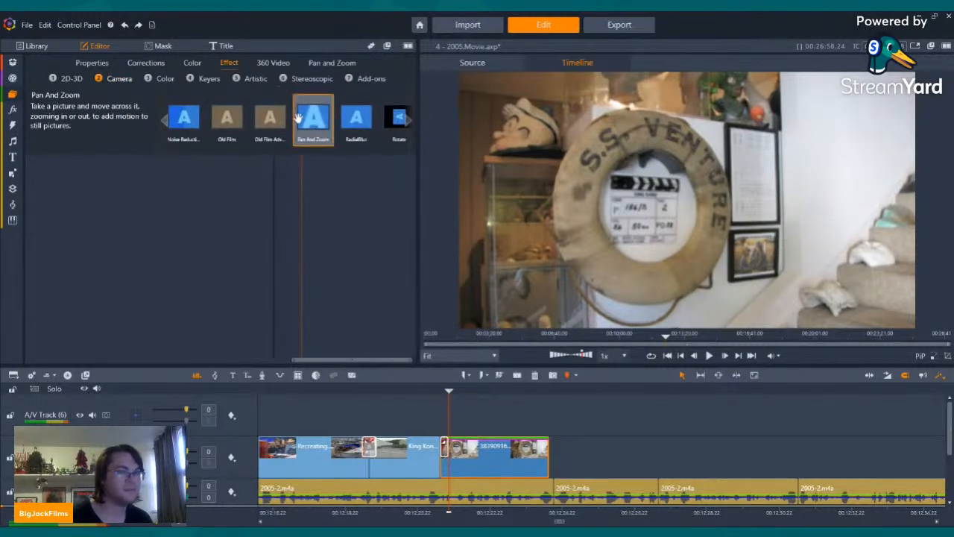
click(298, 121)
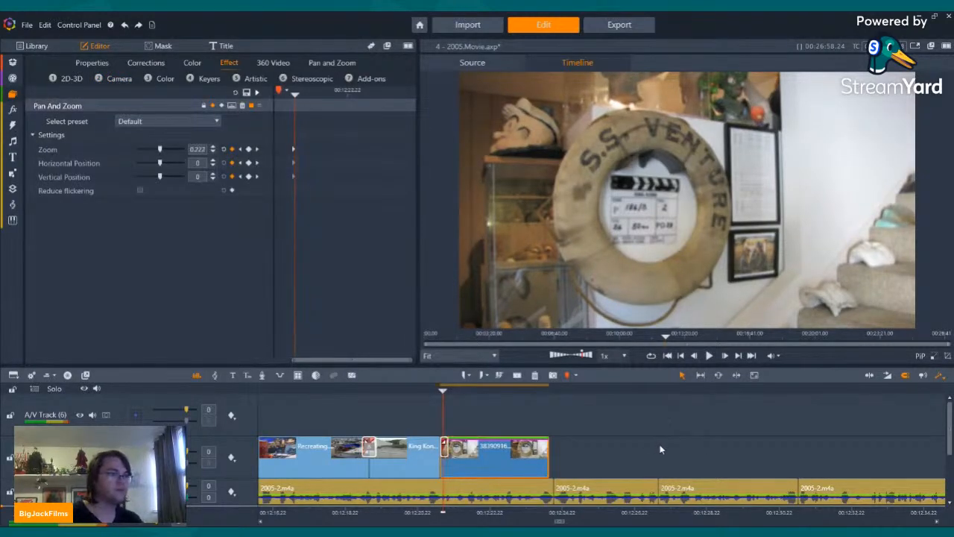
click(12, 95)
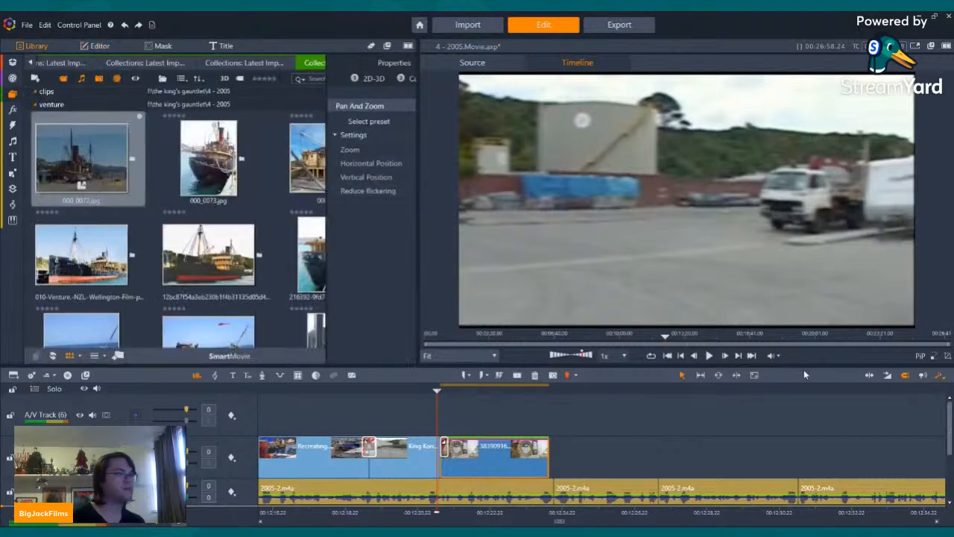
Step: Listen to the narration past the lifebuoy photo, split the narration at the playhead and extend the photo to that cut
click(710, 355)
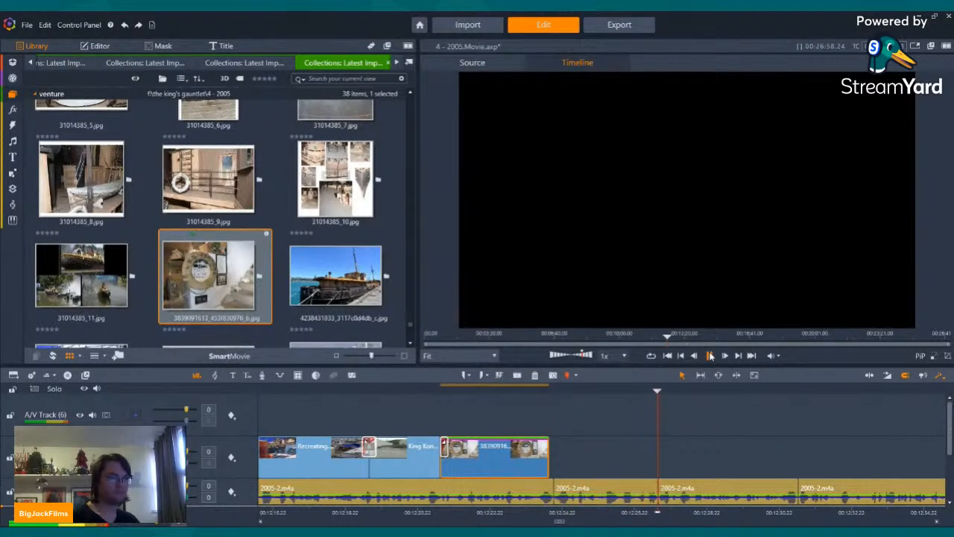
click(710, 356)
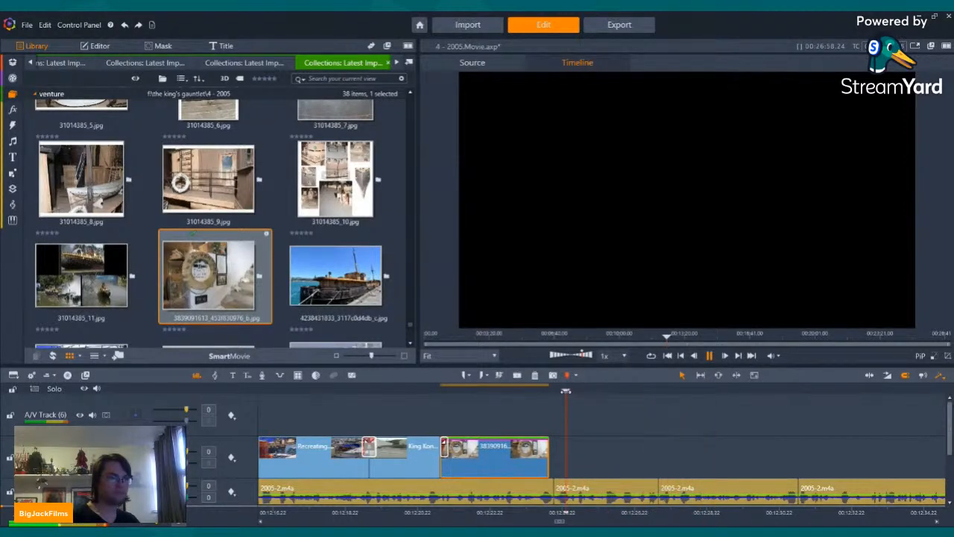
click(710, 356)
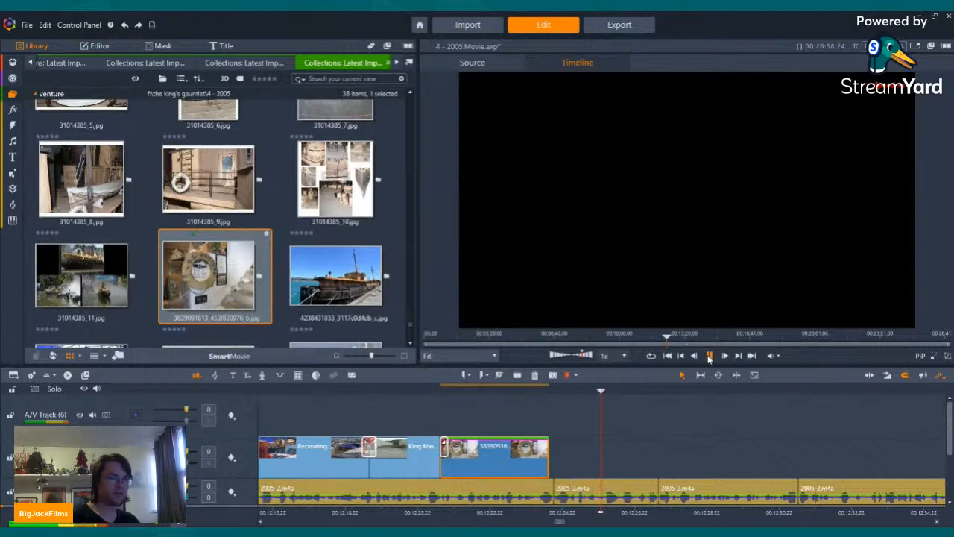
click(710, 356)
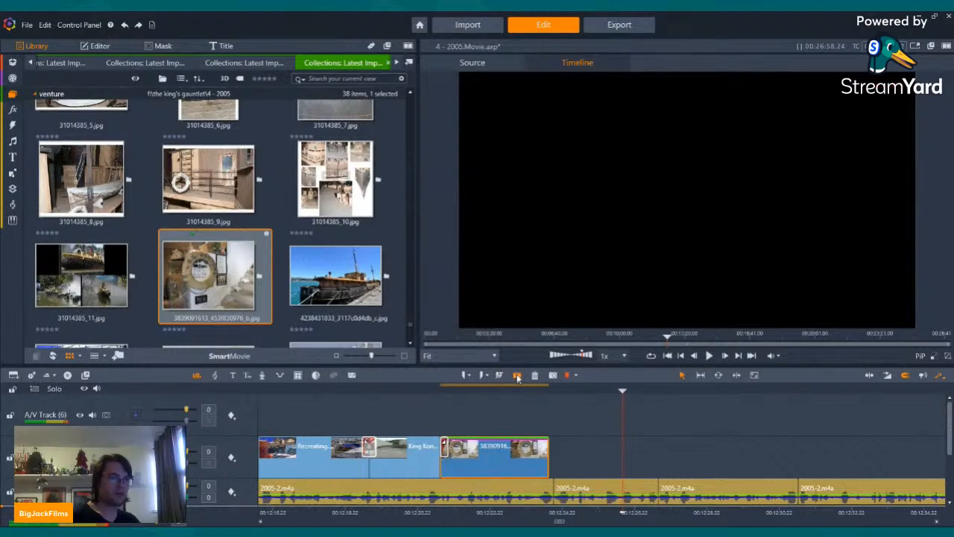
click(516, 375)
drag(550, 463, 622, 460)
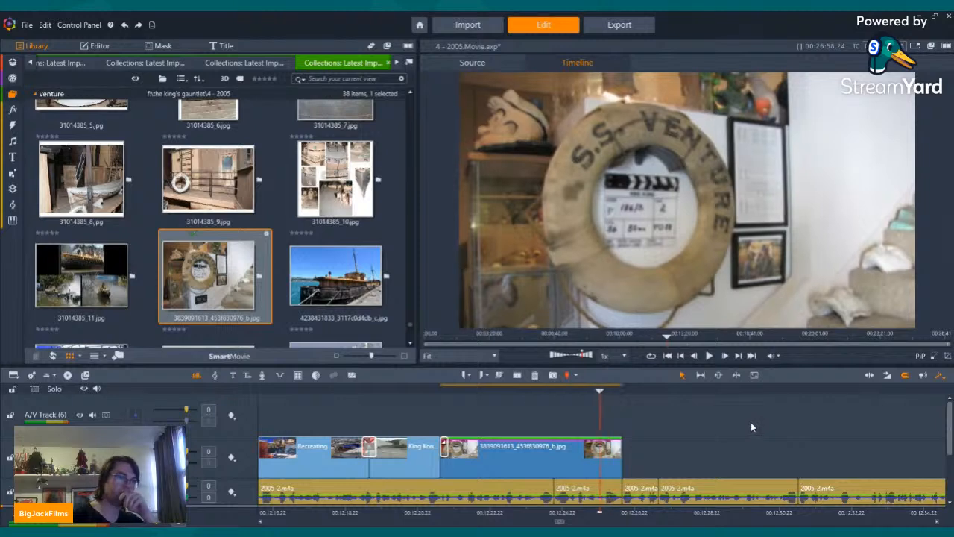
Step: Play the sequence from the parking-lot clip through the extended lifebuoy photo and stop in the gap that follows
key(Left)
key(Left)
key(Left)
key(Left)
key(Left)
key(Left)
key(Left)
key(Left)
key(Left)
key(Left)
key(Left)
key(Left)
key(Left)
key(Left)
key(Left)
key(Left)
key(Left)
key(Left)
key(Left)
key(Left)
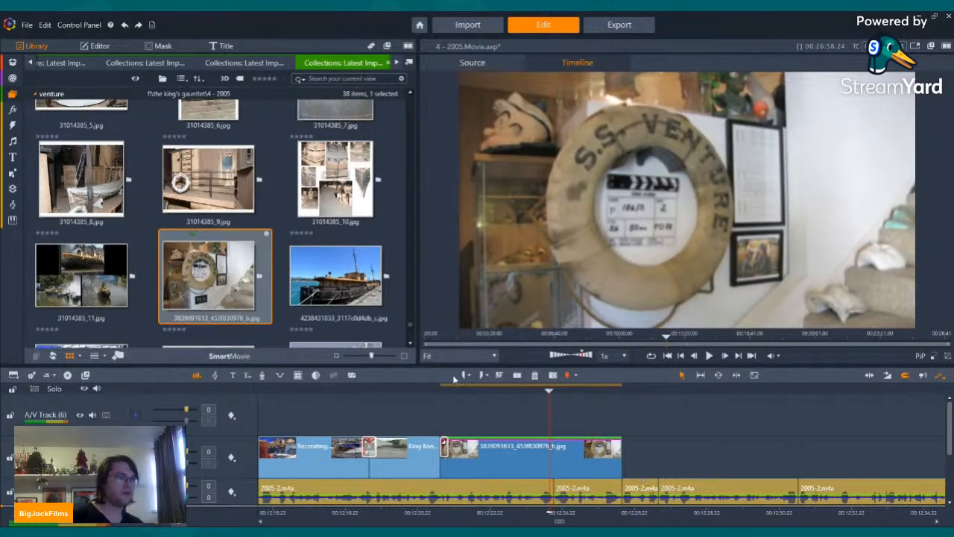
click(408, 389)
click(709, 356)
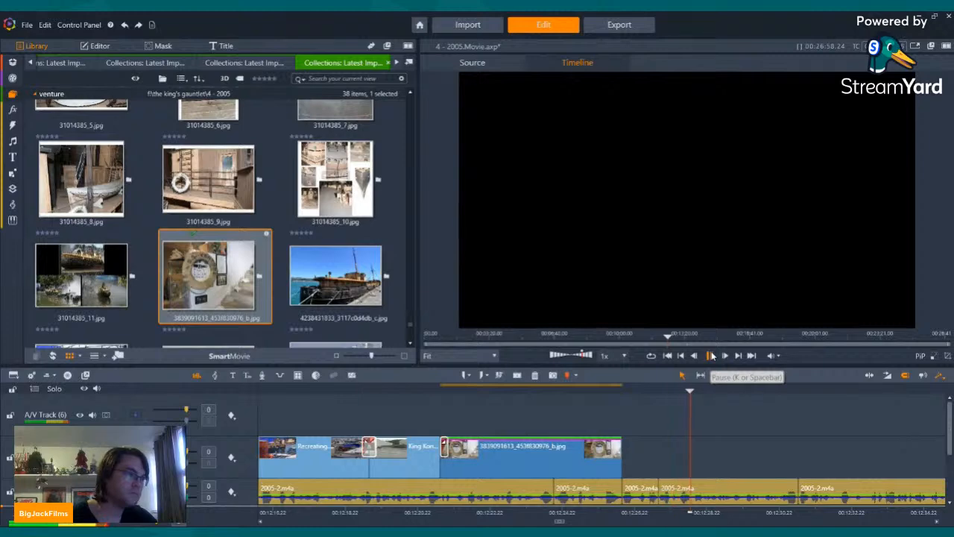
click(712, 356)
Step: Find King Kong Homage.mp4 in the clips collection and run scene detection by date and time on it
scroll(294, 215, down, 5)
scroll(294, 215, down, 5)
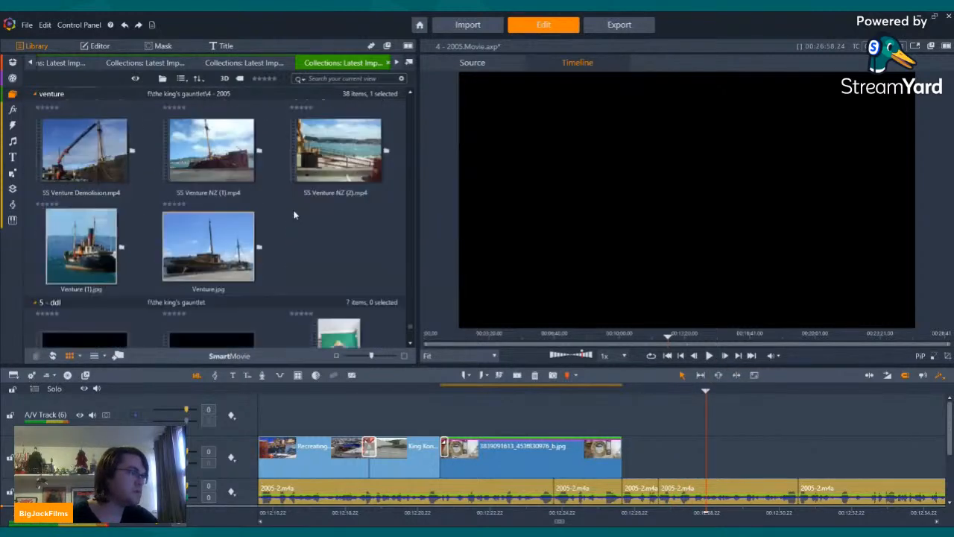
scroll(348, 177, up, 15)
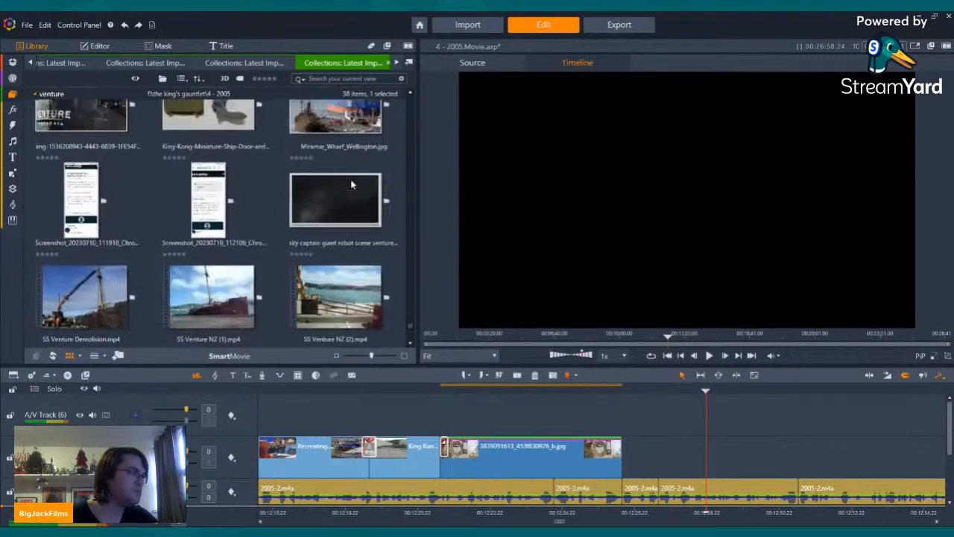
scroll(337, 193, up, 10)
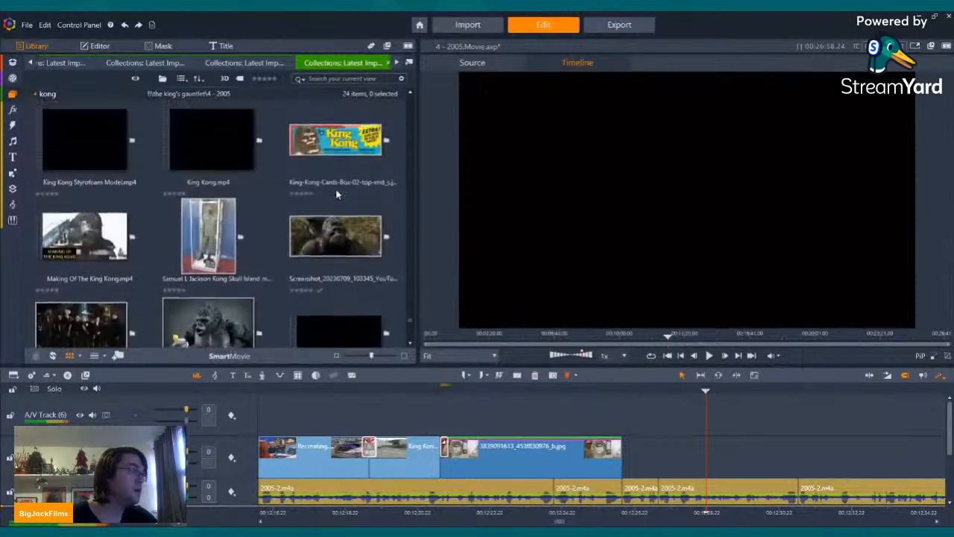
scroll(301, 170, up, 10)
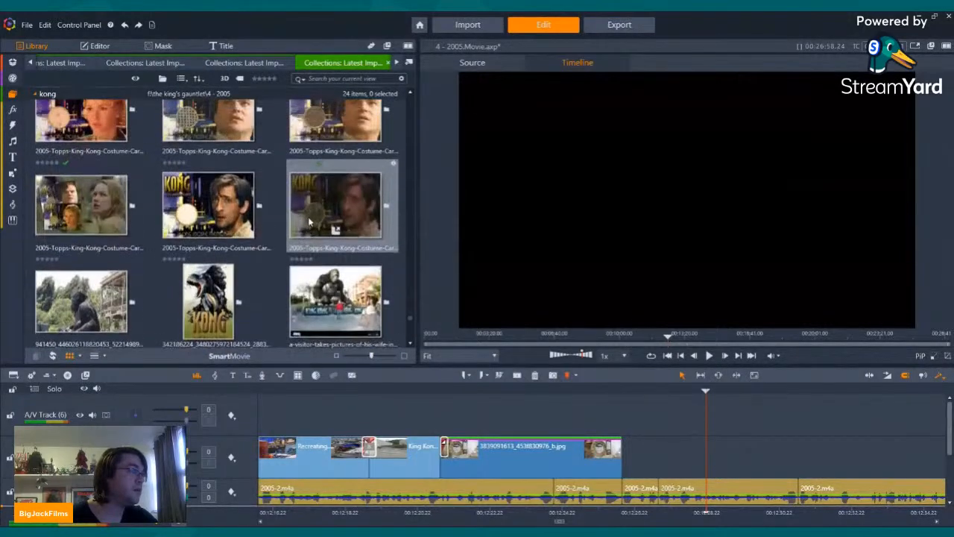
scroll(304, 223, up, 6)
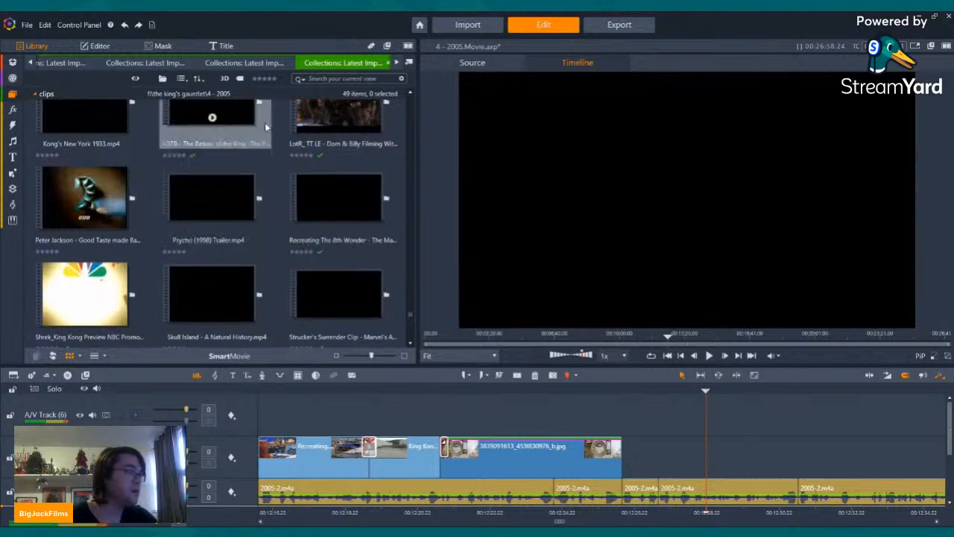
scroll(277, 216, up, 5)
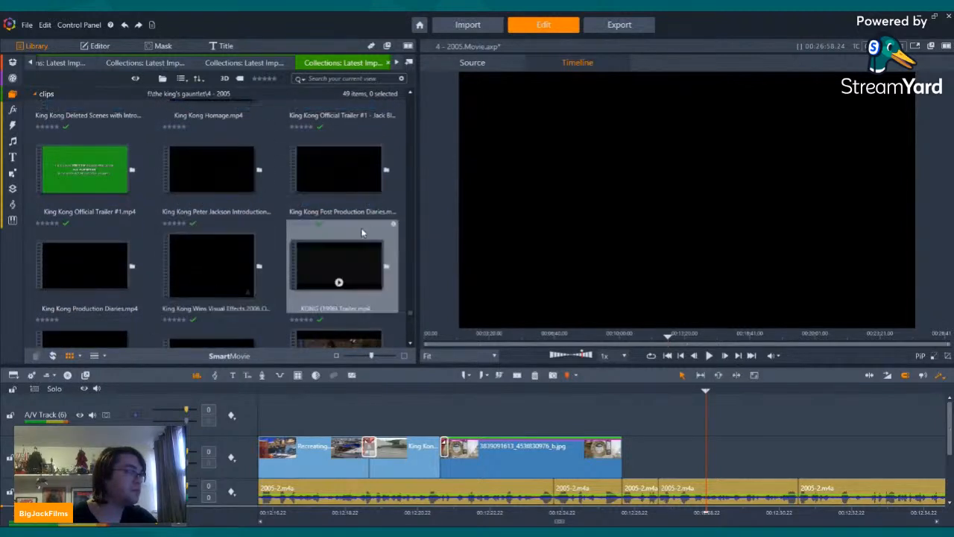
scroll(277, 216, up, 3)
click(226, 205)
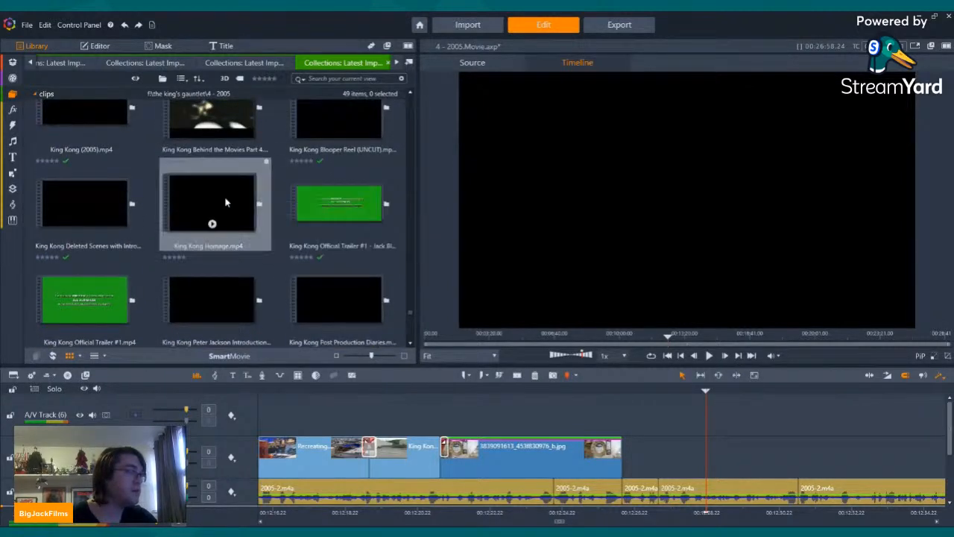
right_click(228, 202)
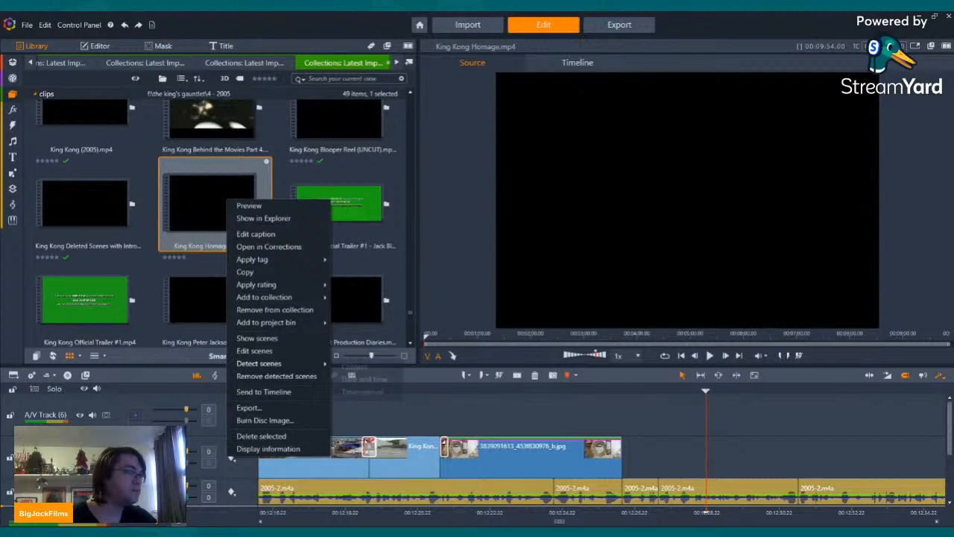
mouse_move(261, 363)
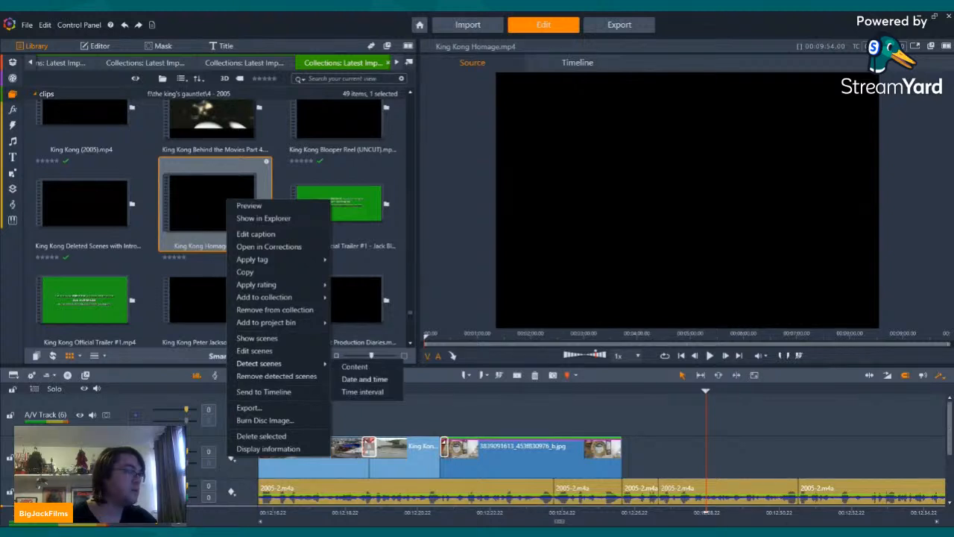
click(354, 378)
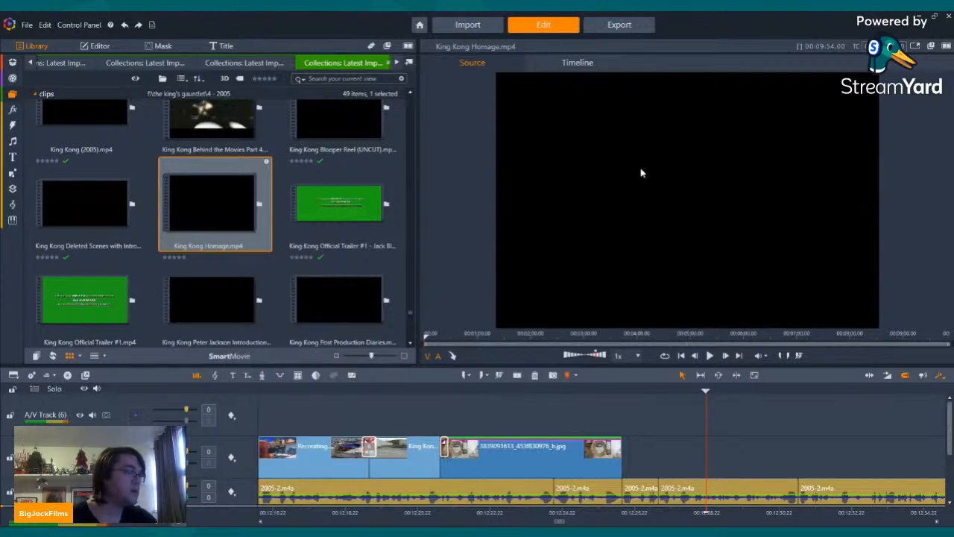
Step: Repeat the date-and-time scene detection on King Kong Homage.mp4
scroll(226, 196, down, 5)
scroll(235, 197, up, 5)
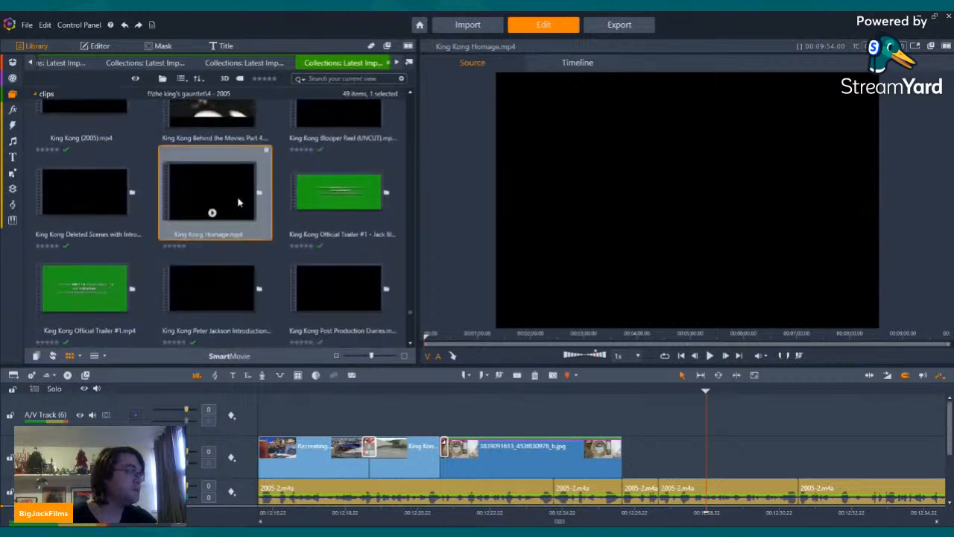
scroll(237, 196, down, 1)
scroll(226, 195, up, 1)
right_click(218, 225)
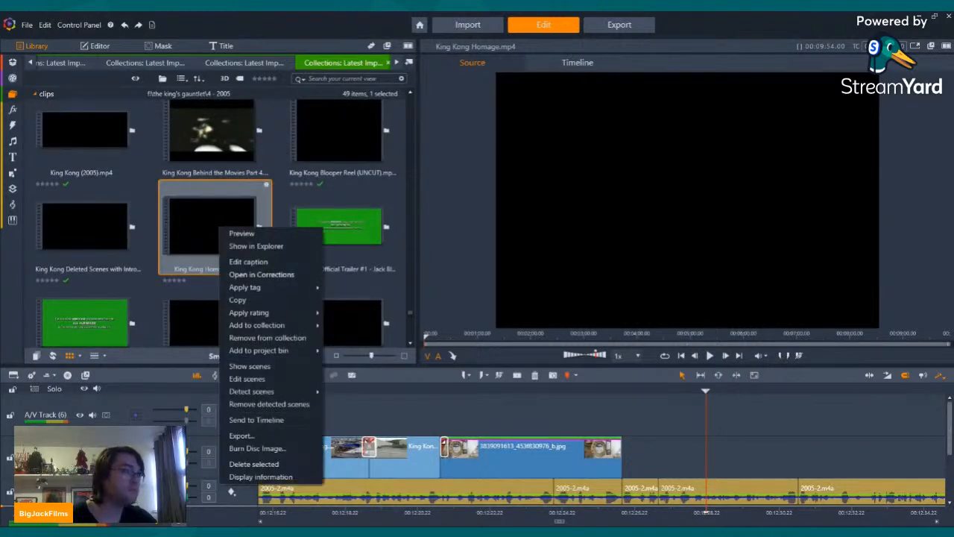
mouse_move(261, 391)
click(358, 407)
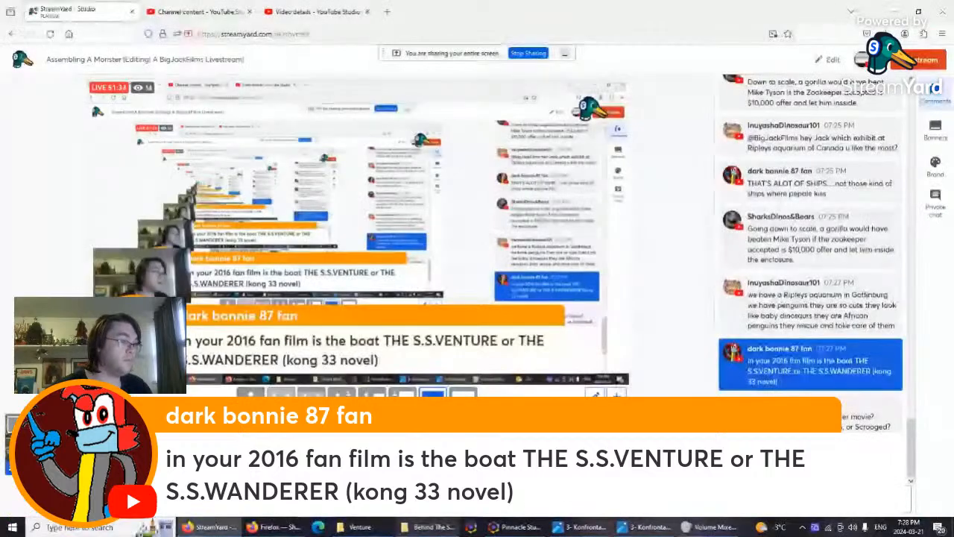
Step: Switch to File Explorer, look over the ship photos in the maximized 4 - 2005 Venture folder, and minimize it
click(360, 527)
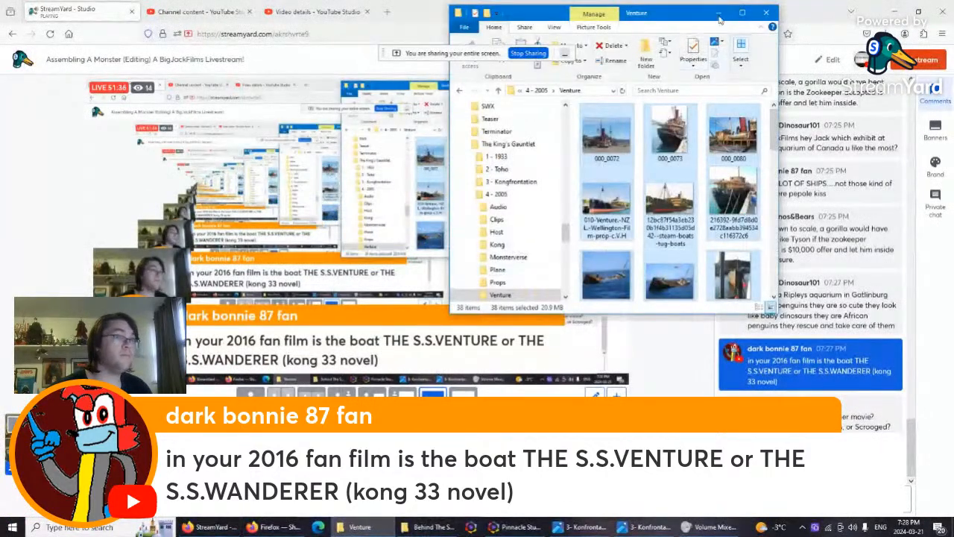
click(742, 13)
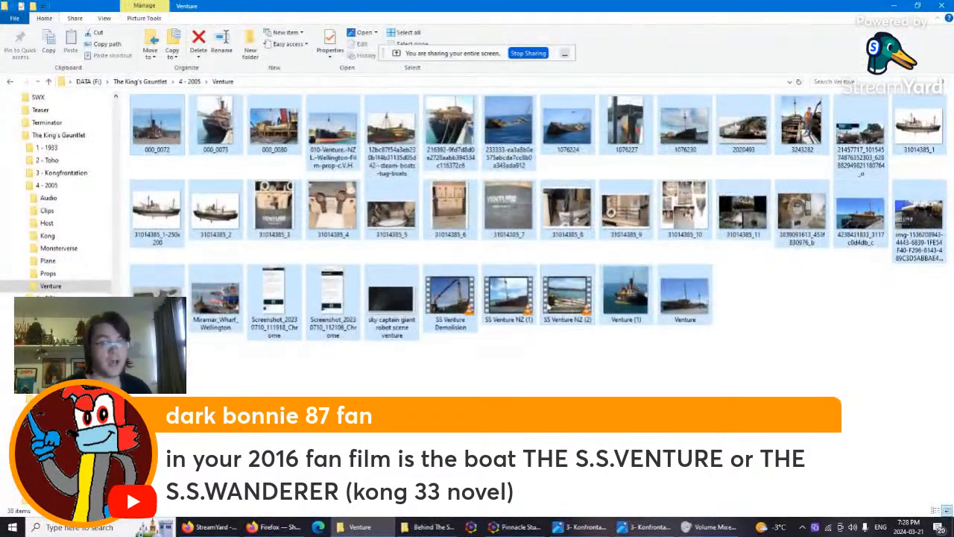
click(894, 6)
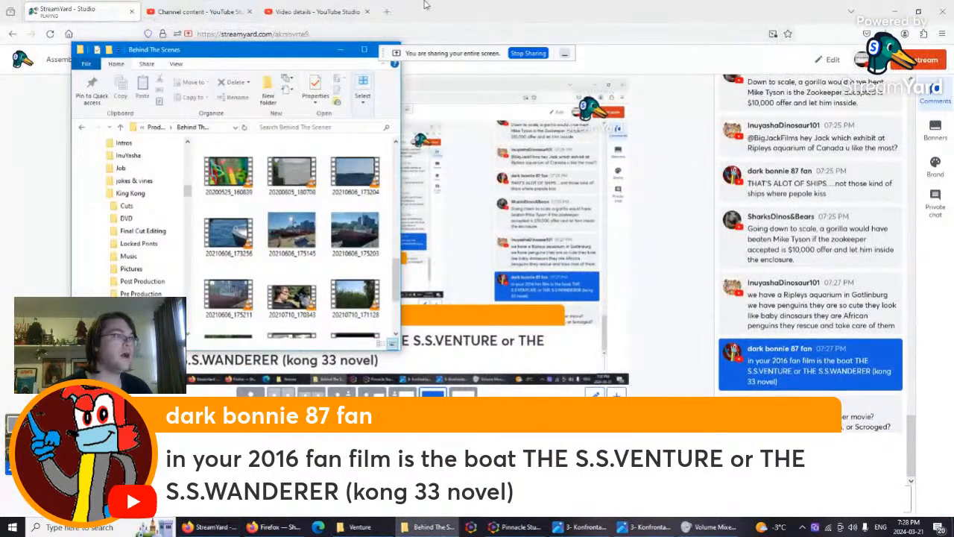
Step: Maximize the Behind The Scenes folder, view the files from 20210606_175145 through 20210710_170343, and close the viewer
click(364, 50)
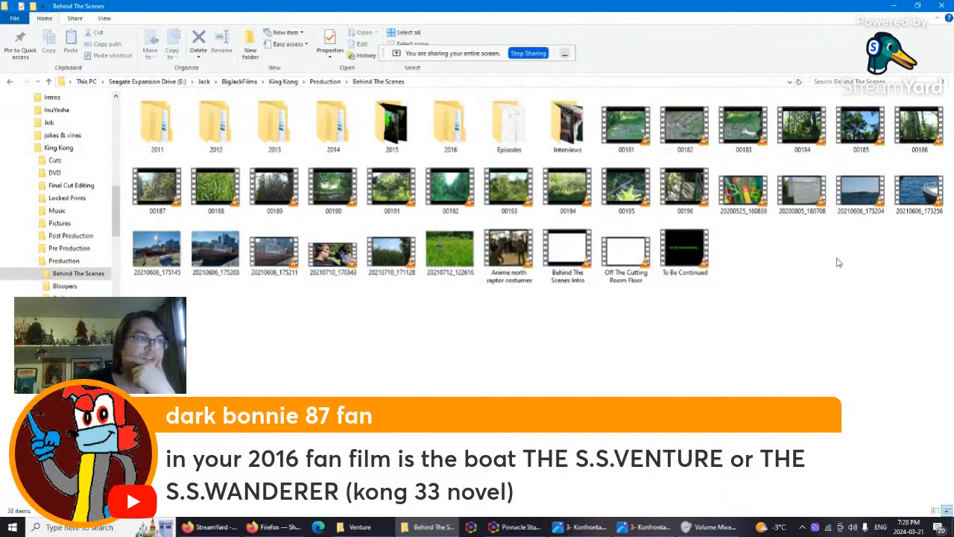
click(167, 255)
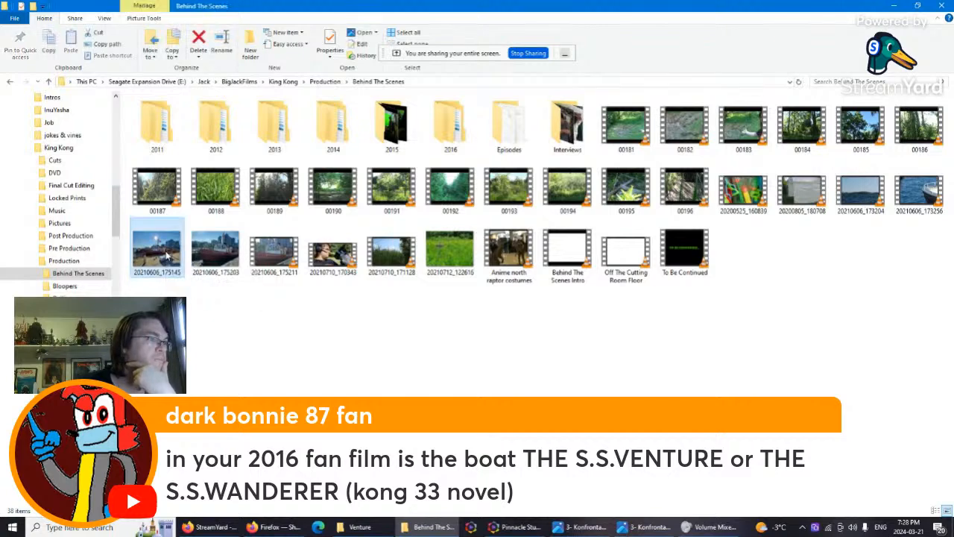
double_click(167, 255)
click(558, 83)
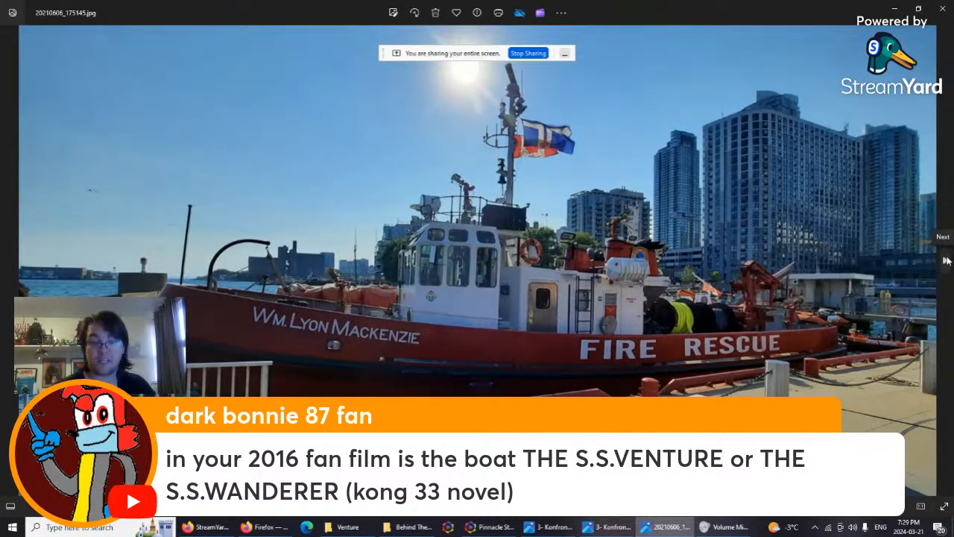
click(945, 260)
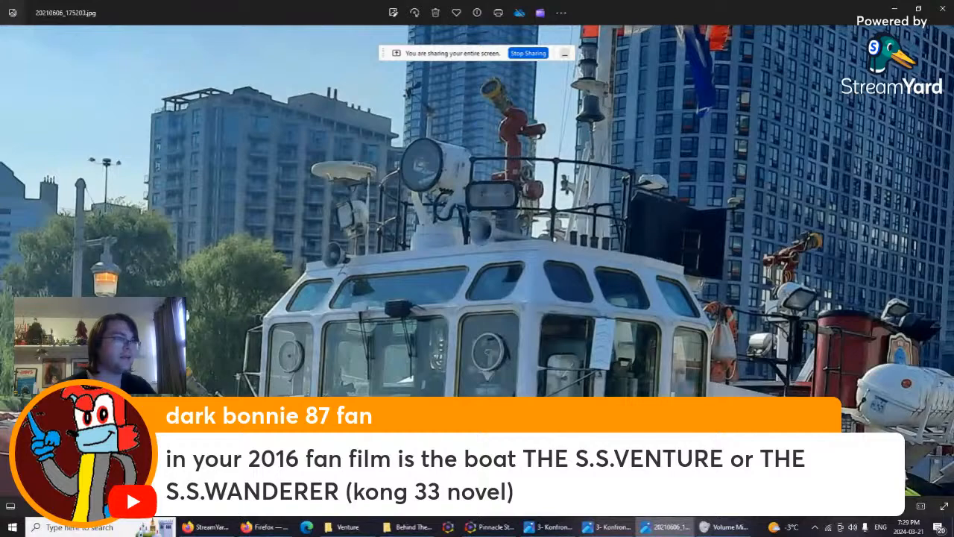
click(945, 261)
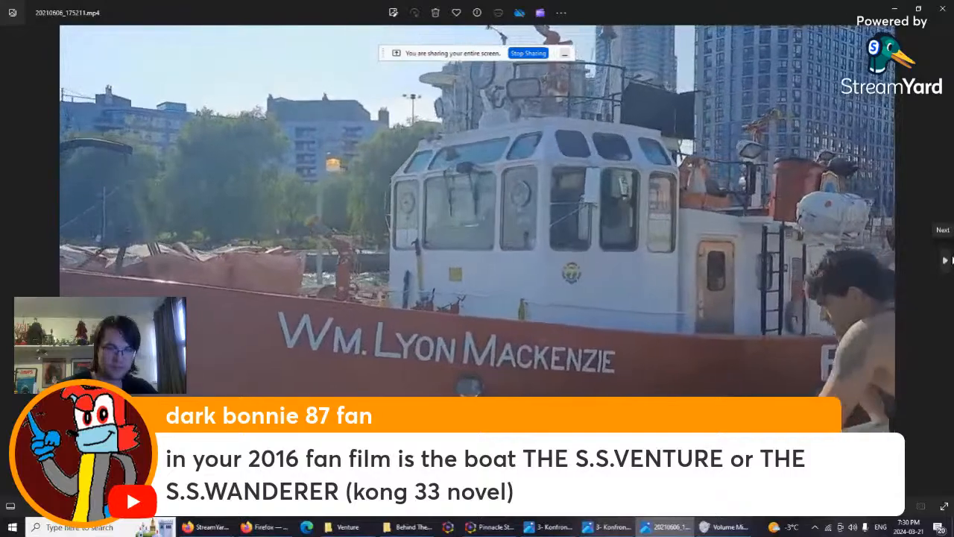
click(946, 260)
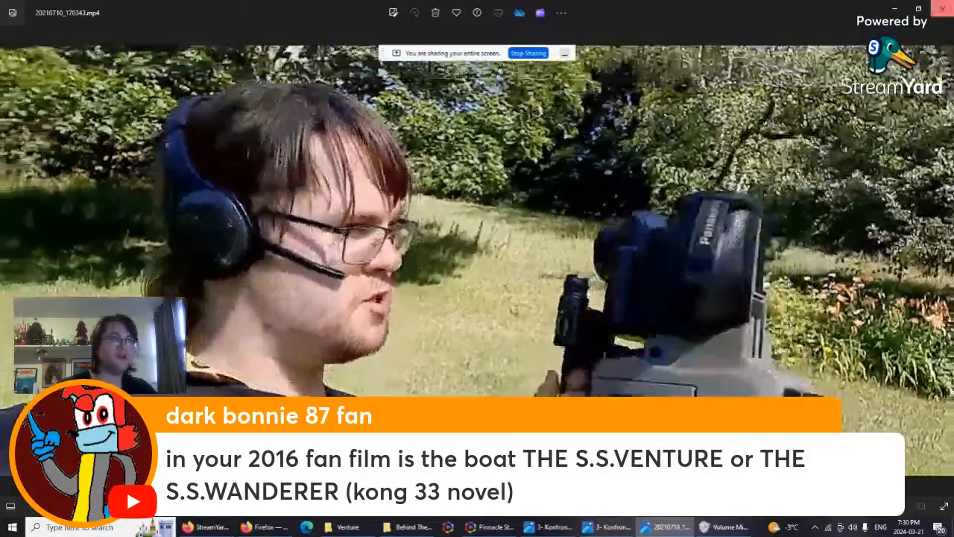
click(938, 9)
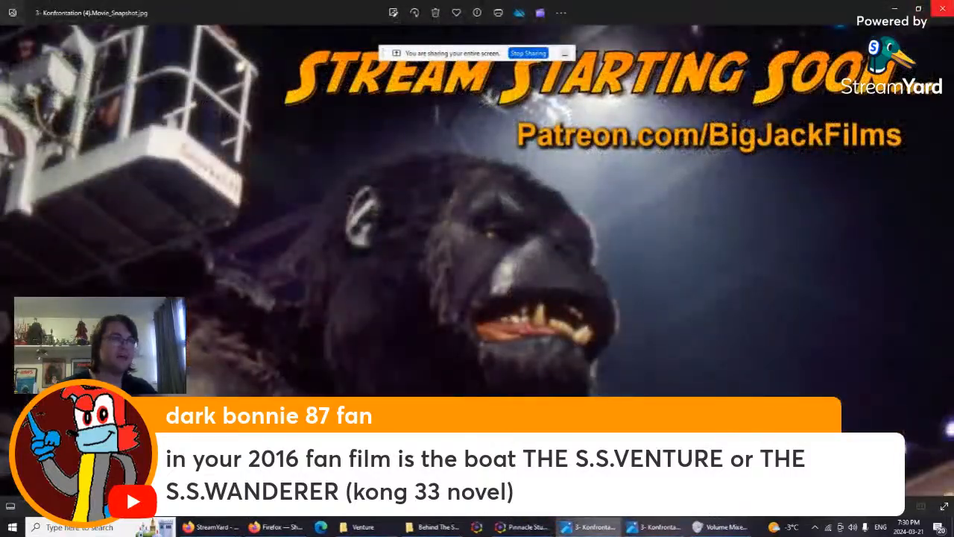
Step: Bring up the May 18th 2013 - The Venture folder and play WP_20130518_203246Z and WP_20130518_203629Z, skipping ahead in the second video
click(212, 528)
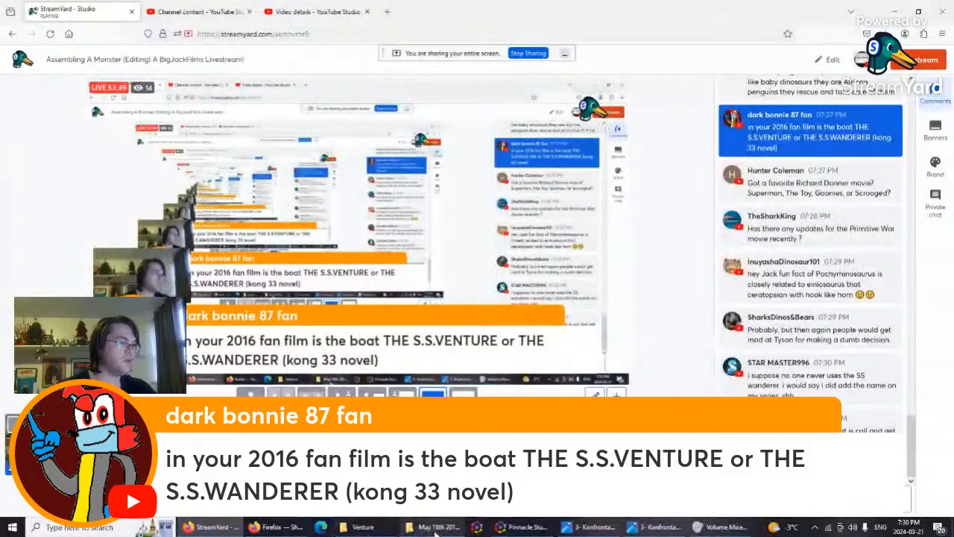
click(436, 527)
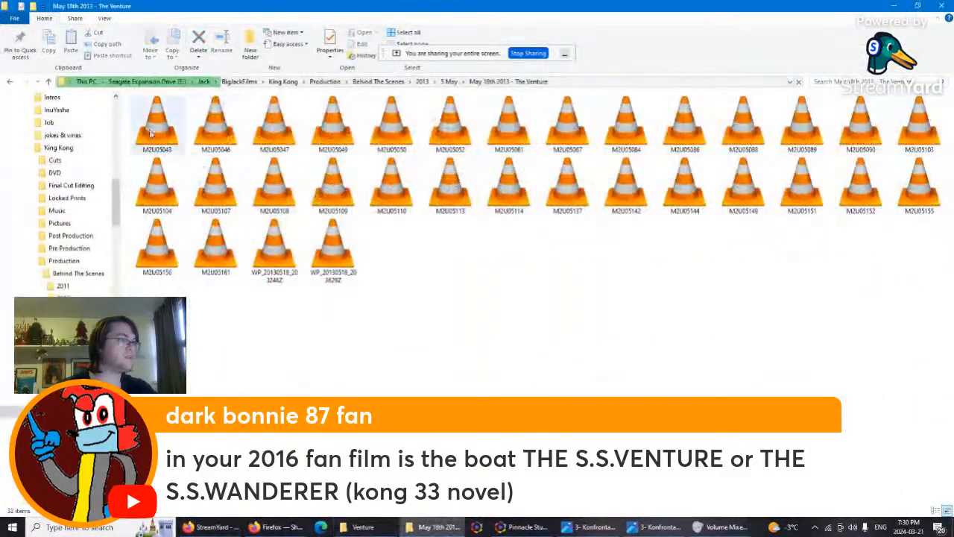
double_click(268, 251)
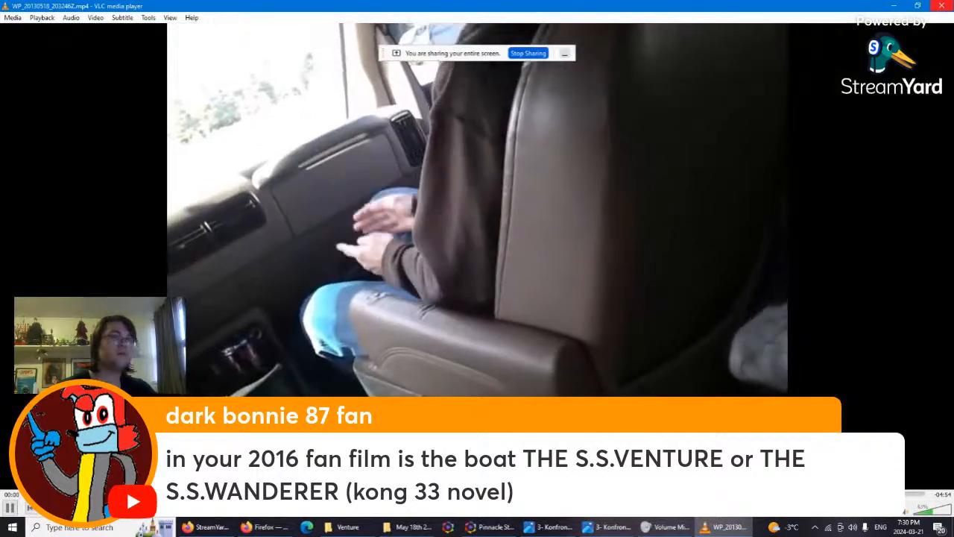
click(942, 6)
double_click(330, 275)
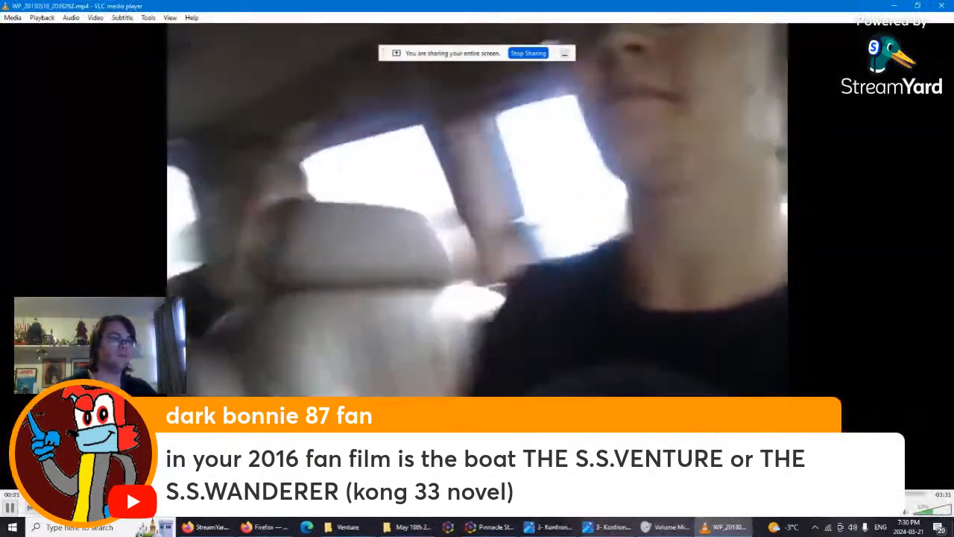
click(638, 494)
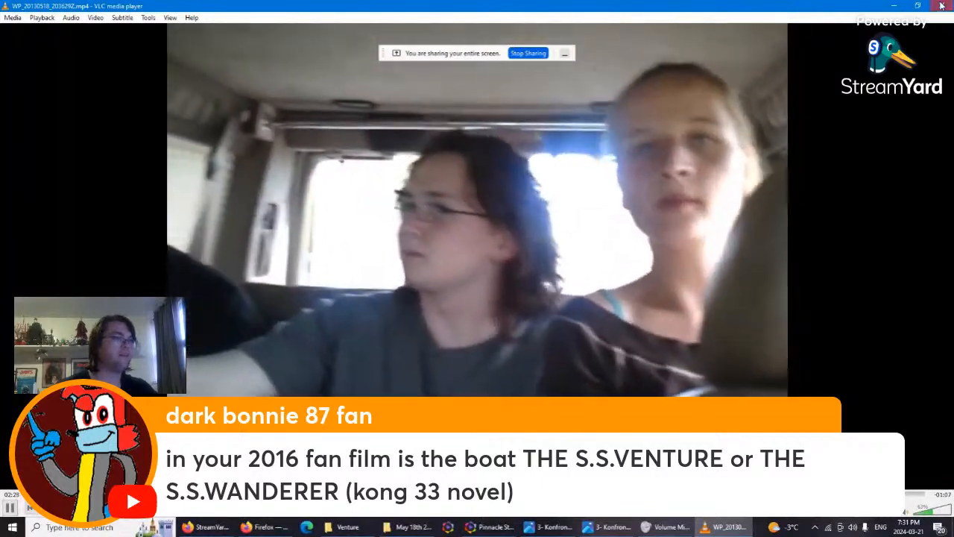
Step: Close the open video, then play M2U05043 and M2U05046 from the May 18th 2013 - The Venture folder and close the player
click(943, 6)
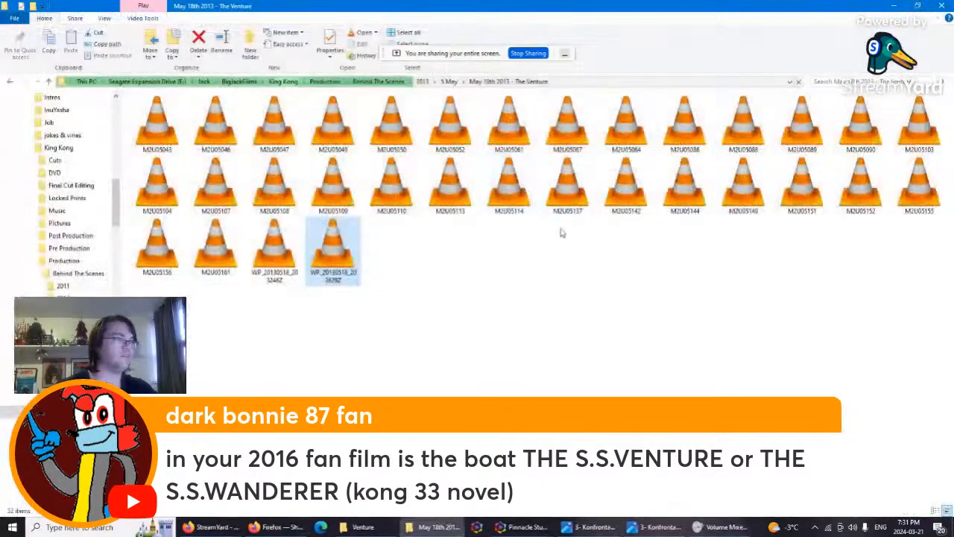
double_click(147, 128)
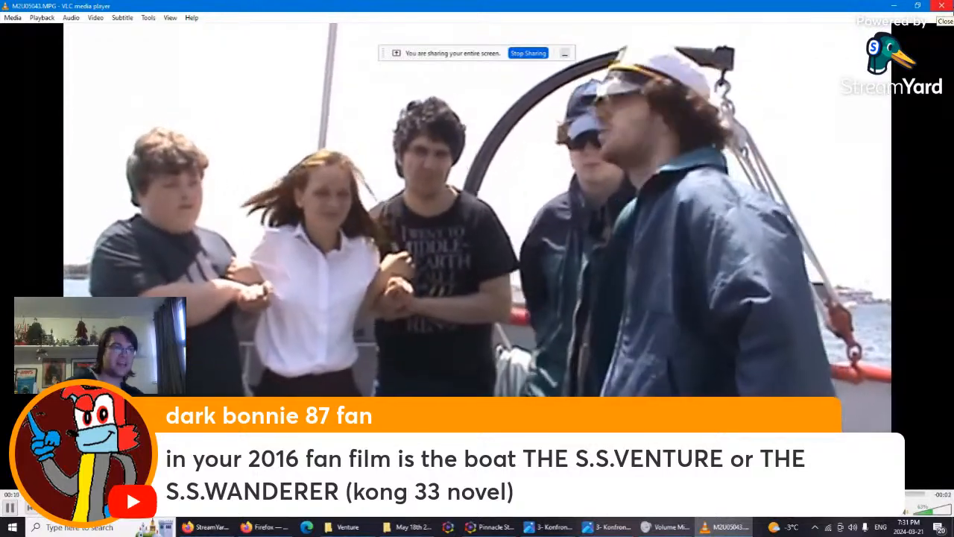
click(942, 6)
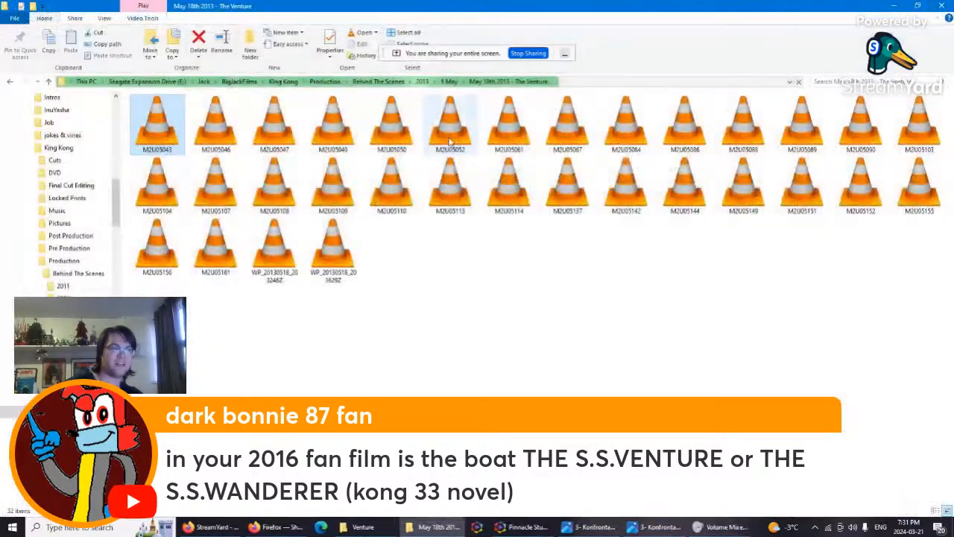
double_click(216, 127)
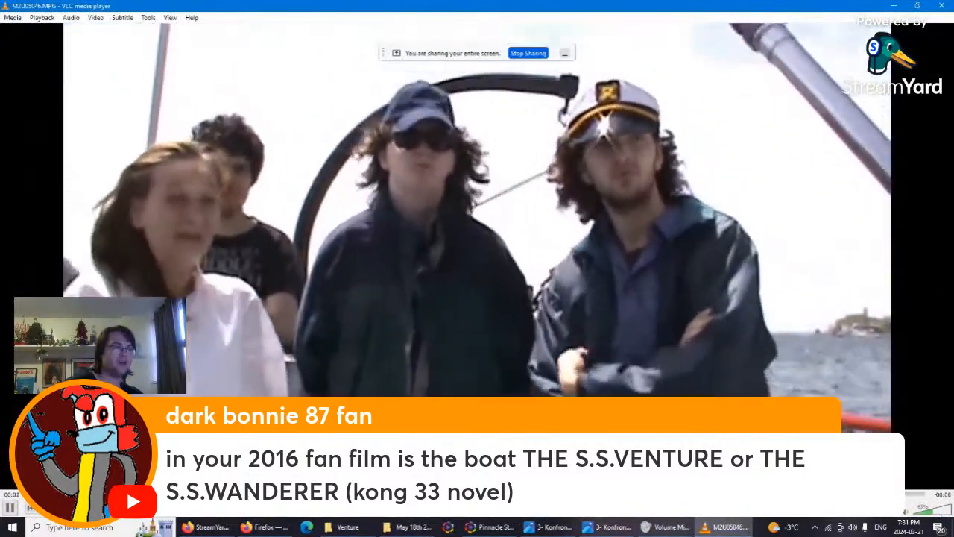
click(945, 5)
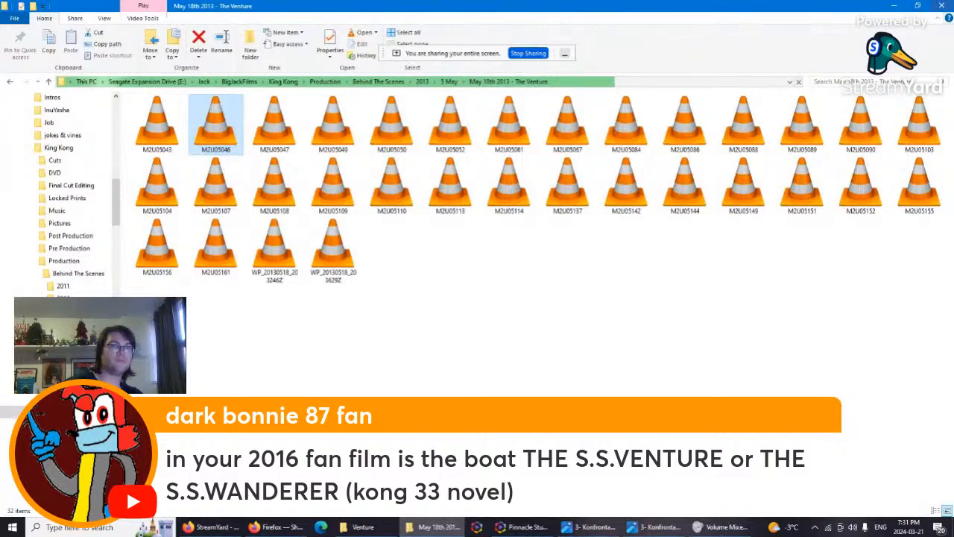
Step: Close the May 18th 2013 - The Venture folder and return through StreamYard to the Pinnacle Studio project
click(942, 6)
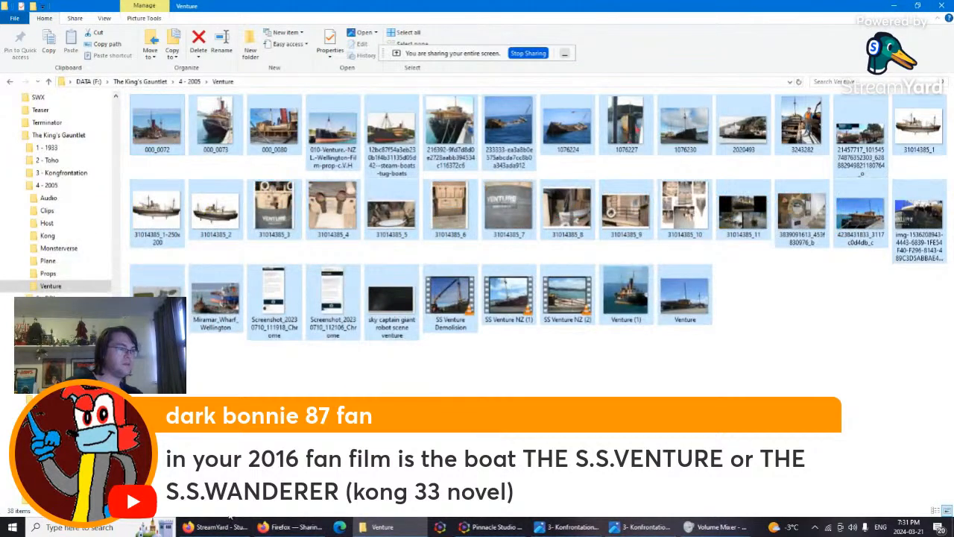
click(215, 527)
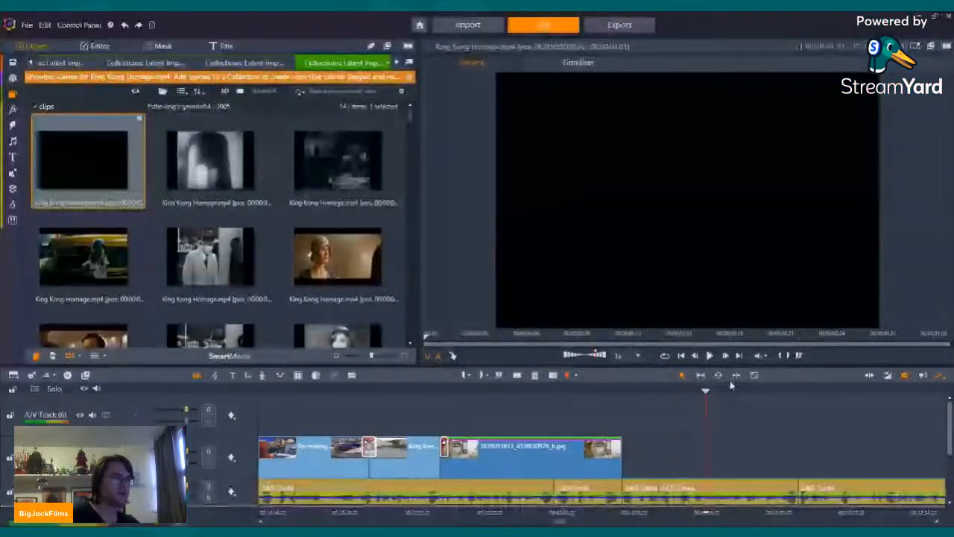
click(699, 429)
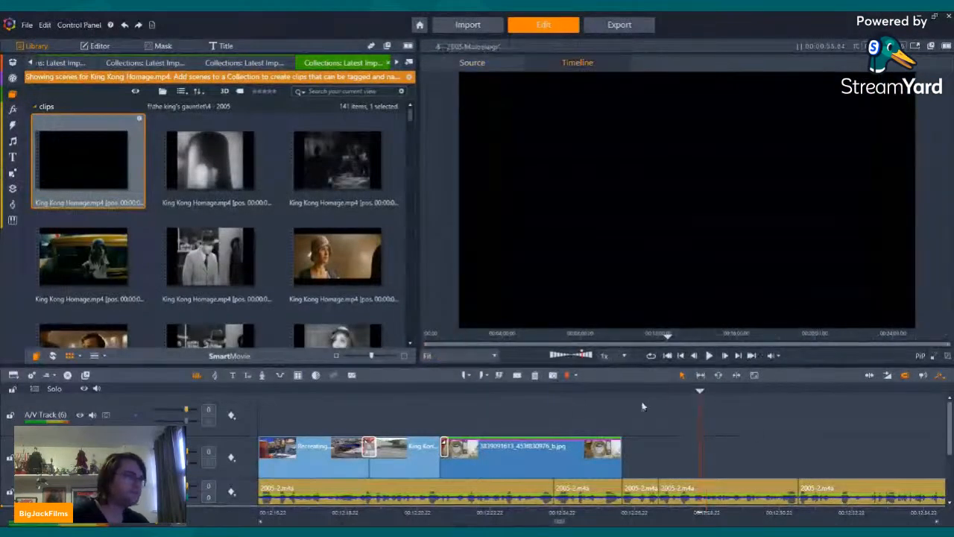
Step: Try to place the King Kong Homage.mp4 scene of the man in the green shirt directly after the lifebuoy photo
scroll(313, 226, down, 6)
scroll(277, 222, down, 10)
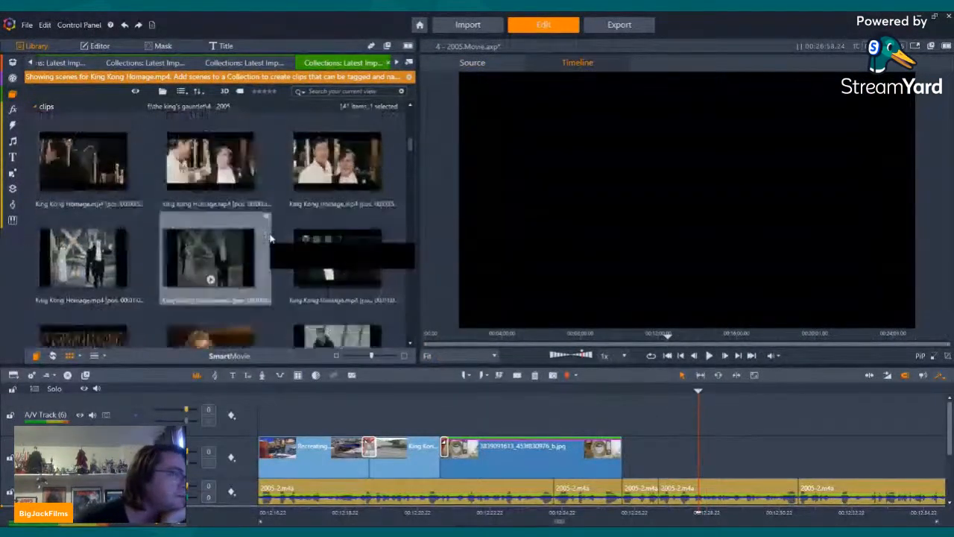
scroll(276, 227, down, 10)
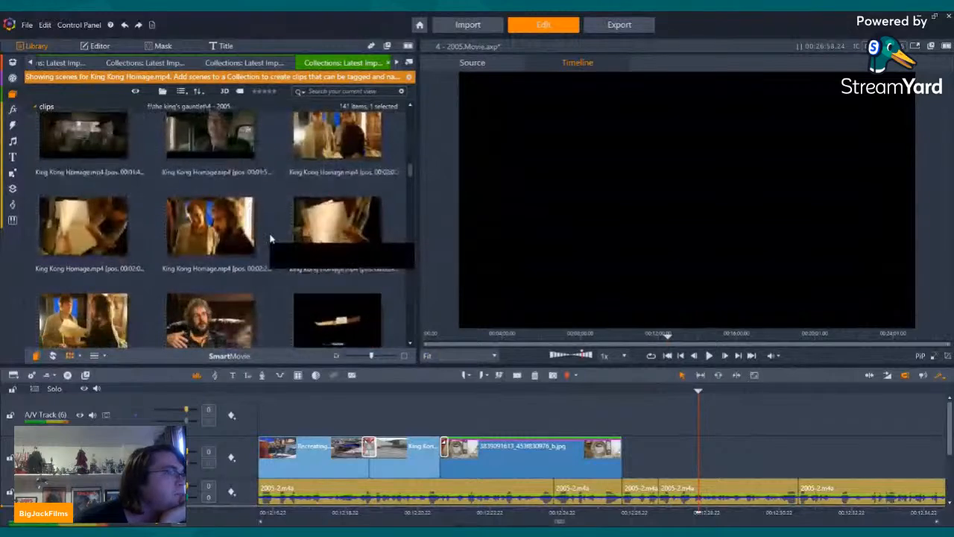
scroll(280, 226, up, 2)
scroll(261, 209, down, 2)
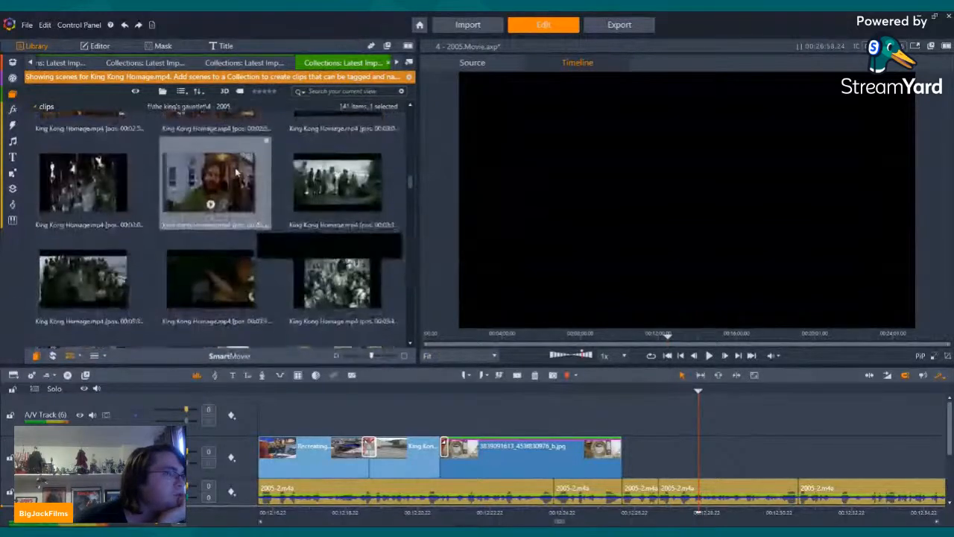
click(217, 183)
drag(217, 183, 634, 492)
click(725, 393)
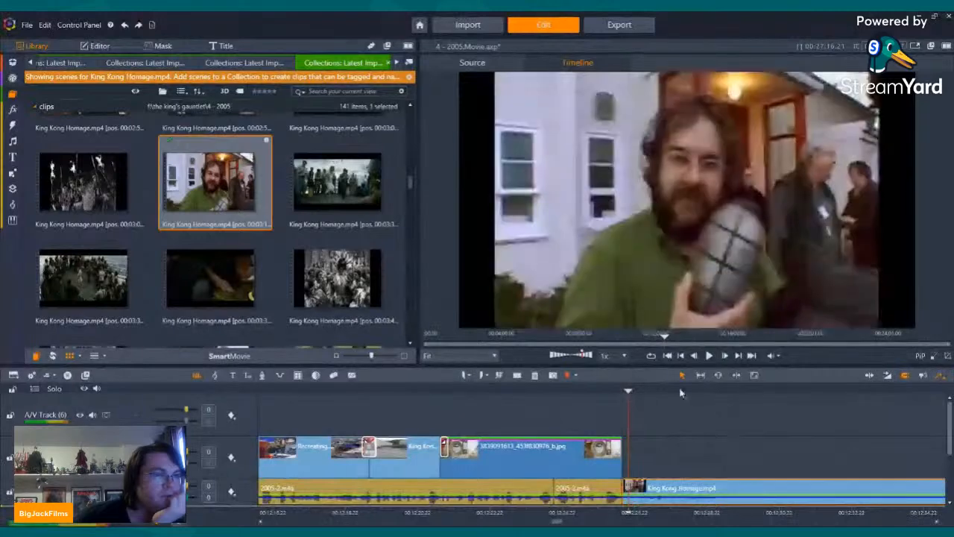
Step: Scrub through the inserted King Kong Homage.mp4 clip and remove it from the narration track
drag(729, 393, 945, 412)
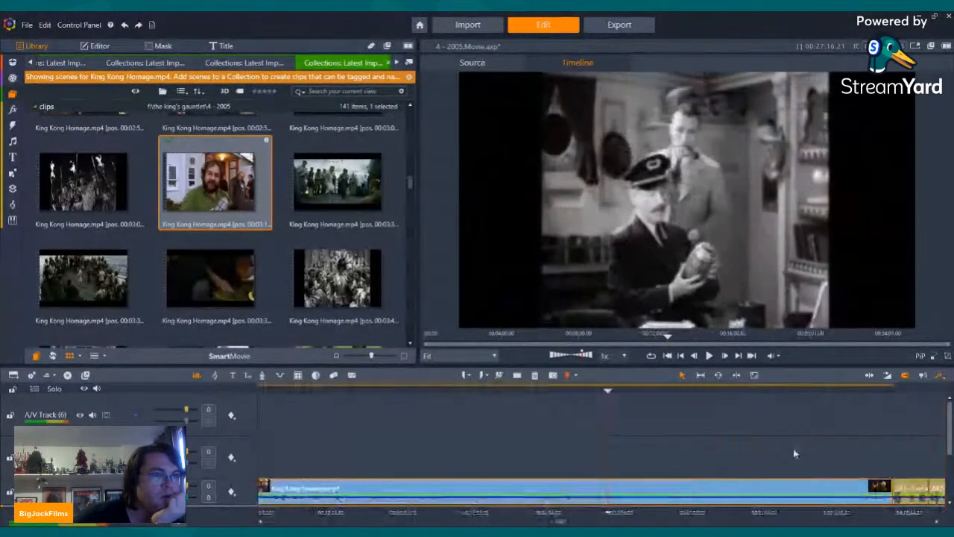
drag(740, 399, 689, 399)
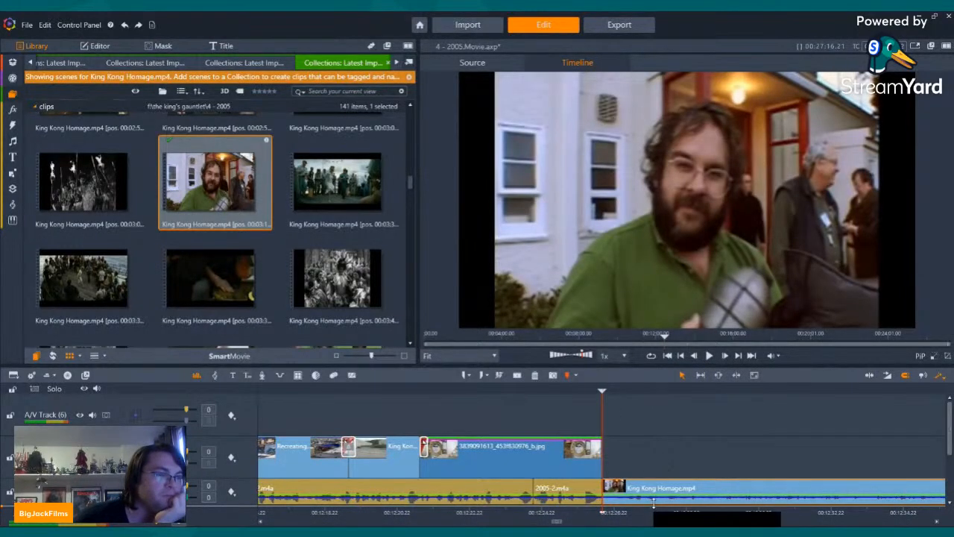
right_click(652, 498)
click(673, 471)
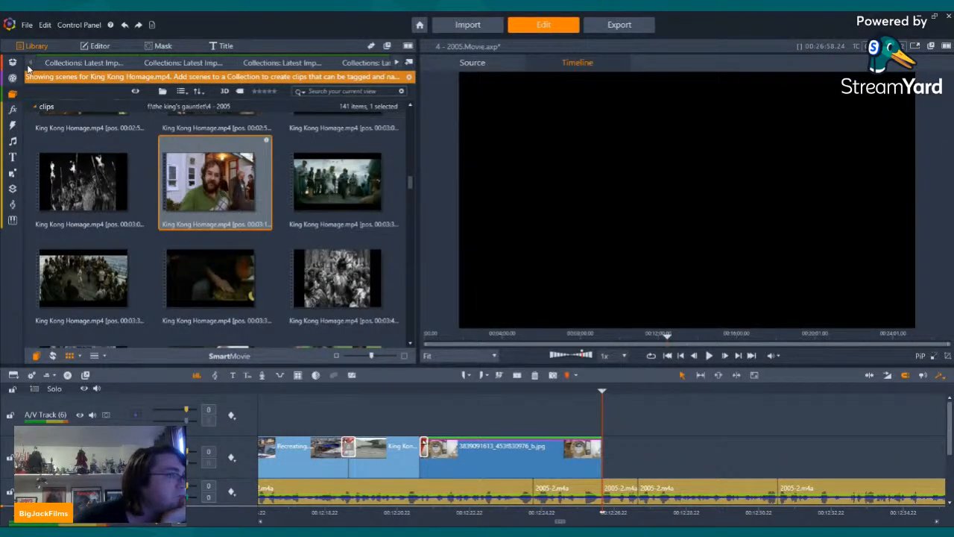
Step: Place the King Kong (2005).mp4 scene of the chloroform bottles at 00:25:45 directly after the lifebuoy photo
click(66, 69)
scroll(336, 276, up, 8)
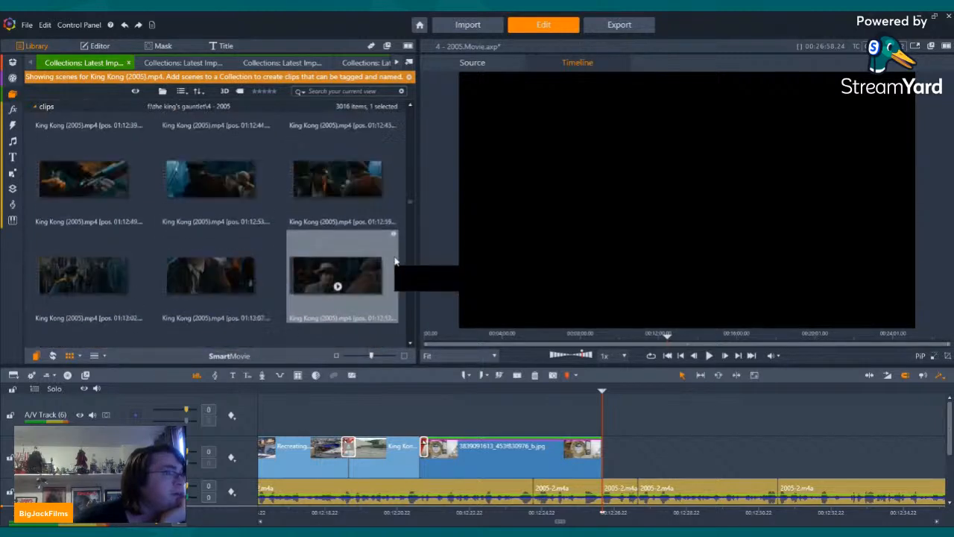
drag(414, 198, 409, 144)
scroll(341, 271, down, 3)
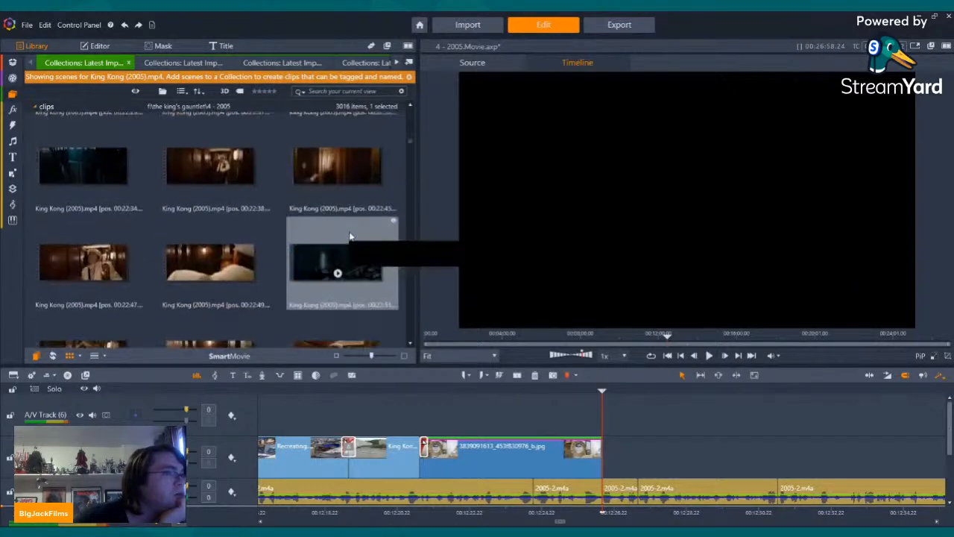
scroll(345, 233, down, 15)
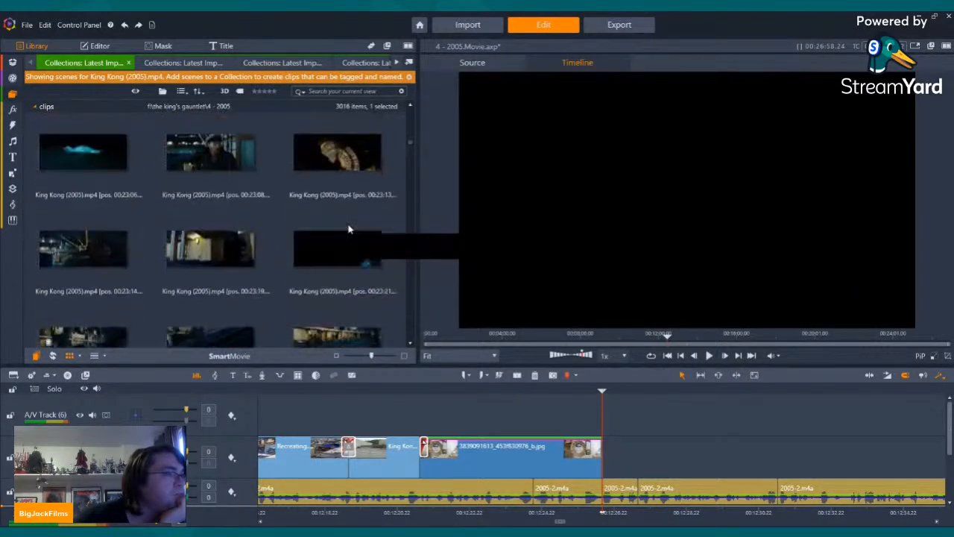
scroll(341, 233, down, 4)
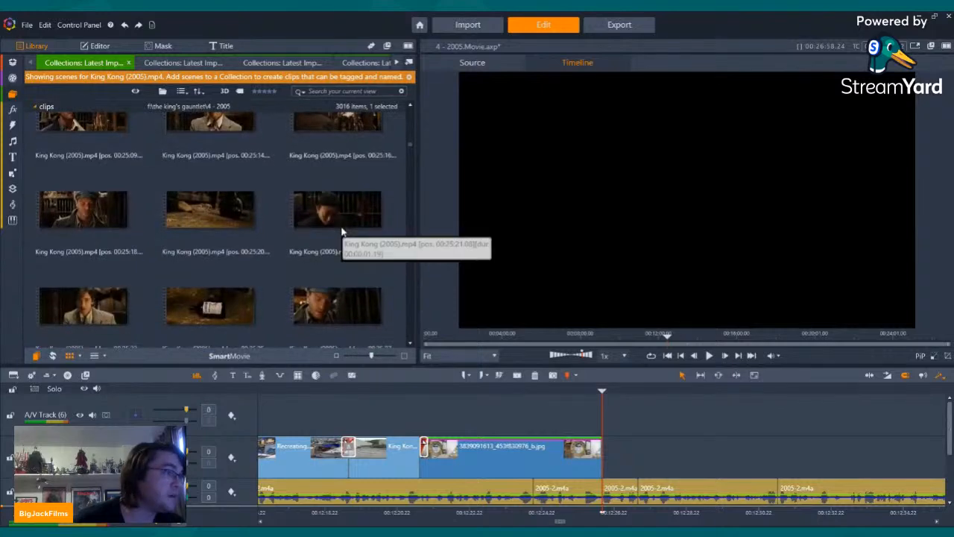
scroll(168, 263, down, 2)
scroll(168, 264, down, 3)
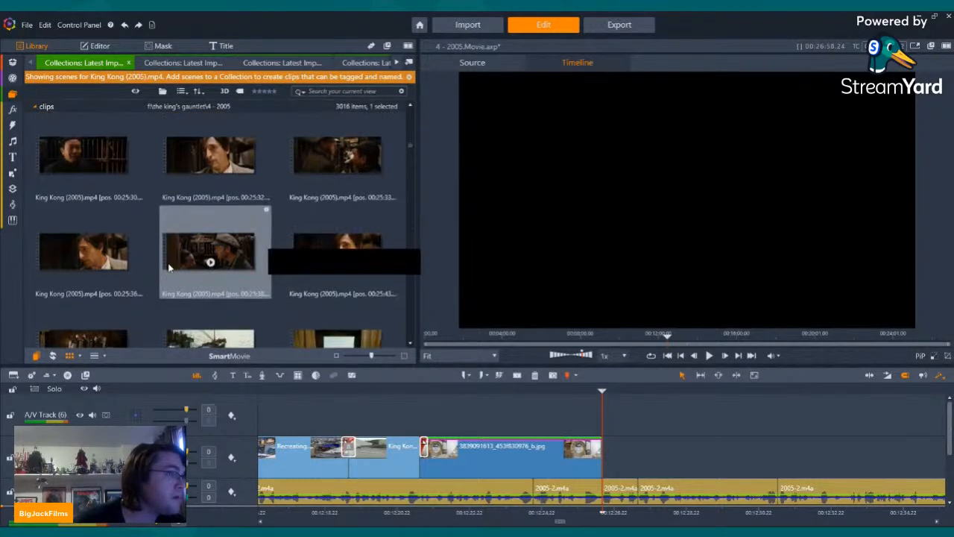
click(76, 210)
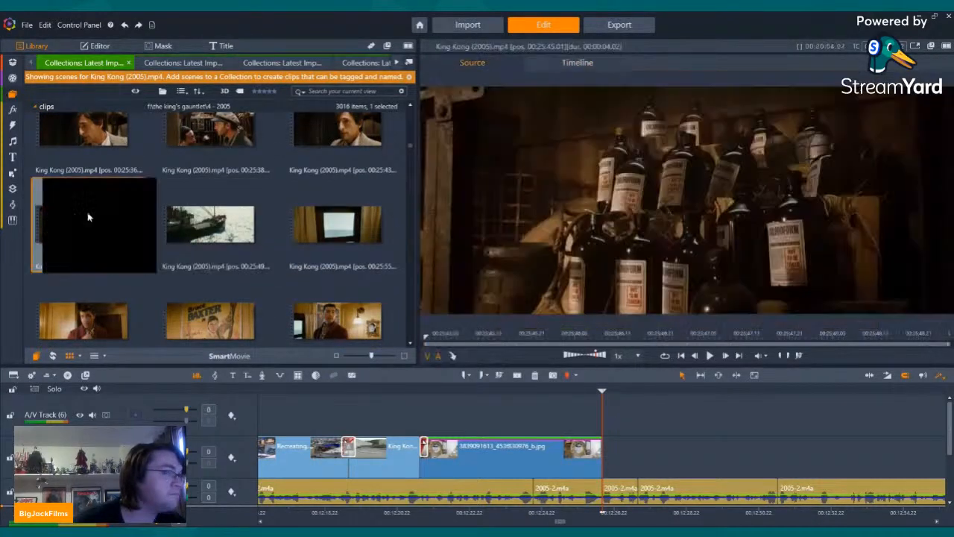
drag(75, 209, 604, 451)
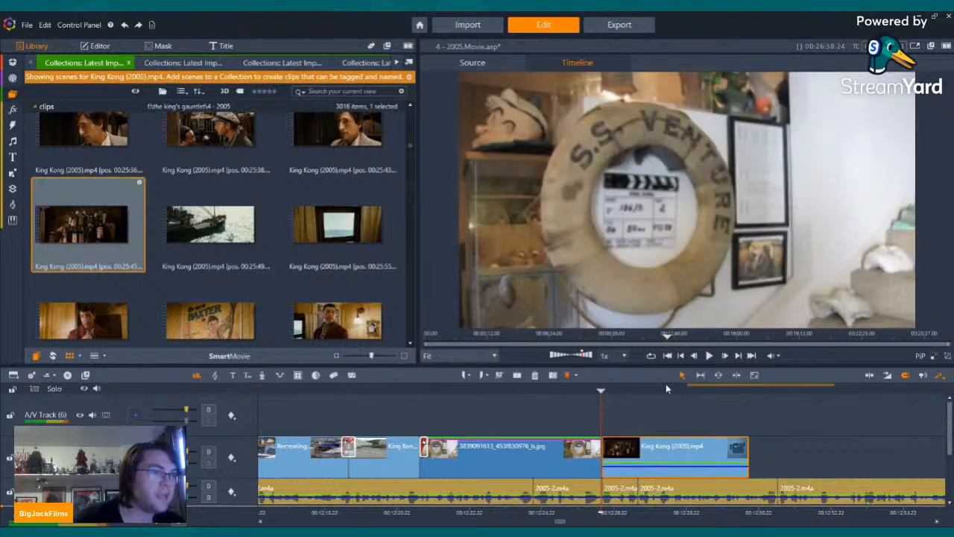
Step: Preview the start of the chloroform bottles clip and turn off its audio stream
key(space)
key(space)
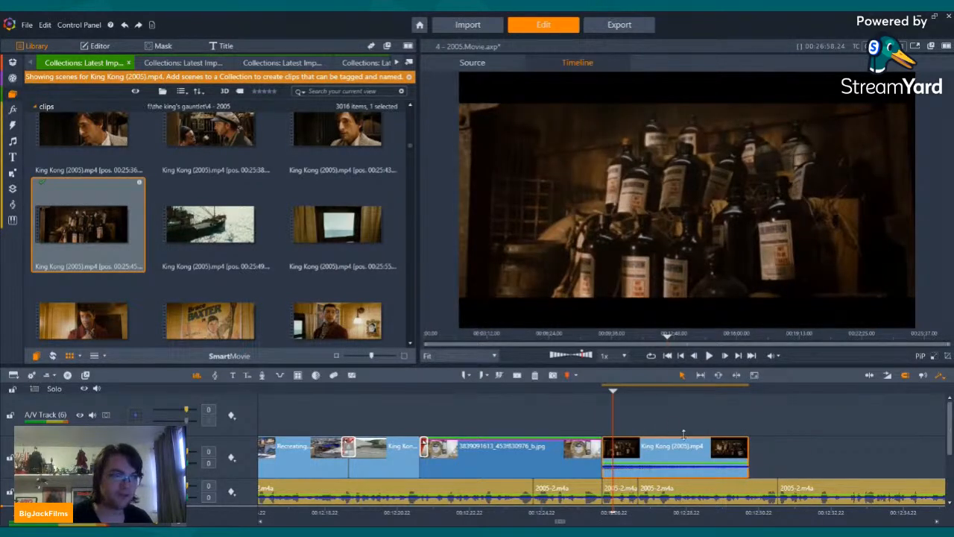
right_click(685, 461)
mouse_move(755, 196)
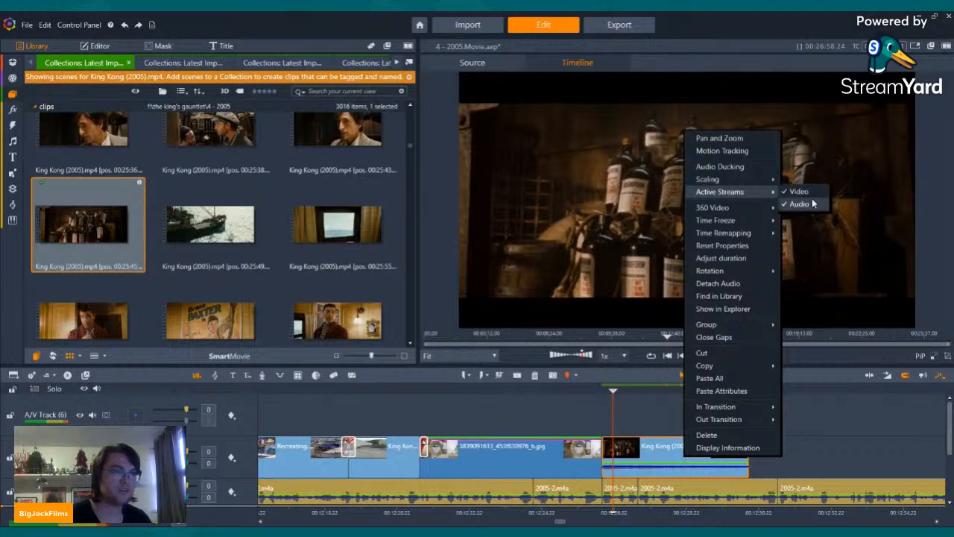
click(810, 208)
Step: Play the timeline from the end of the lifebuoy photo past the bottles clip to check it against the narration
key(Left)
key(Left)
key(Left)
key(Left)
key(Left)
key(Left)
key(Left)
key(Left)
key(Left)
key(Left)
key(Left)
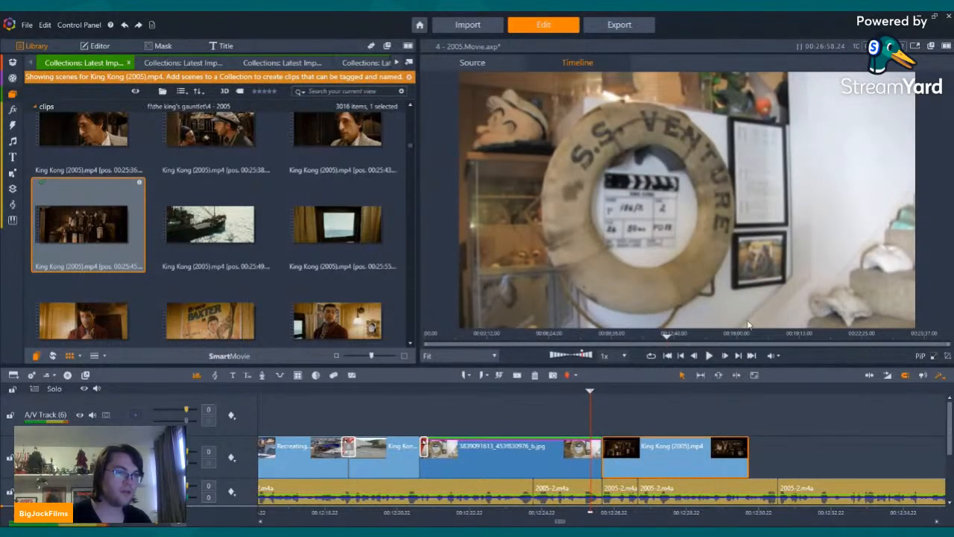
click(706, 356)
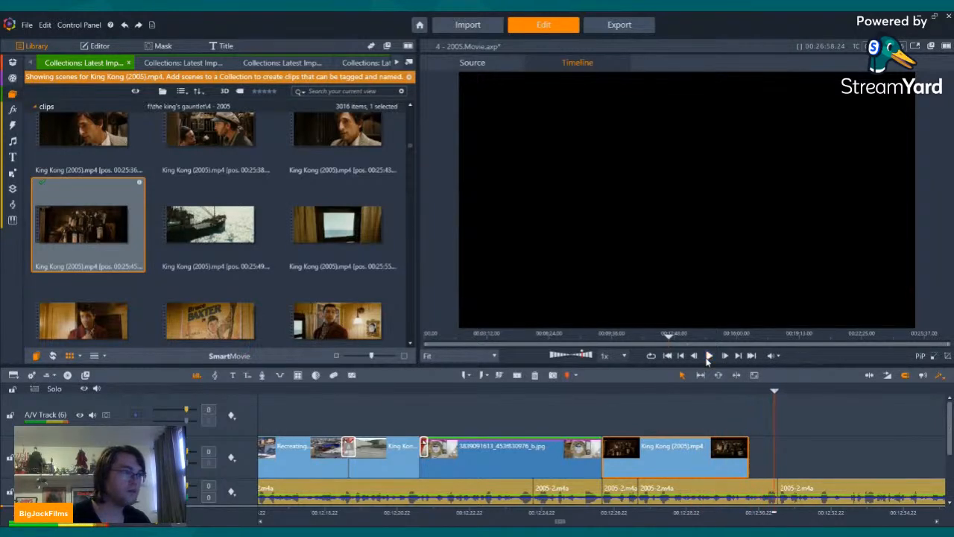
click(708, 356)
Step: Browse the earlier King Kong (2005).mp4 ship scenes and preview the cabin scene at 00:21:02
scroll(232, 165, up, 5)
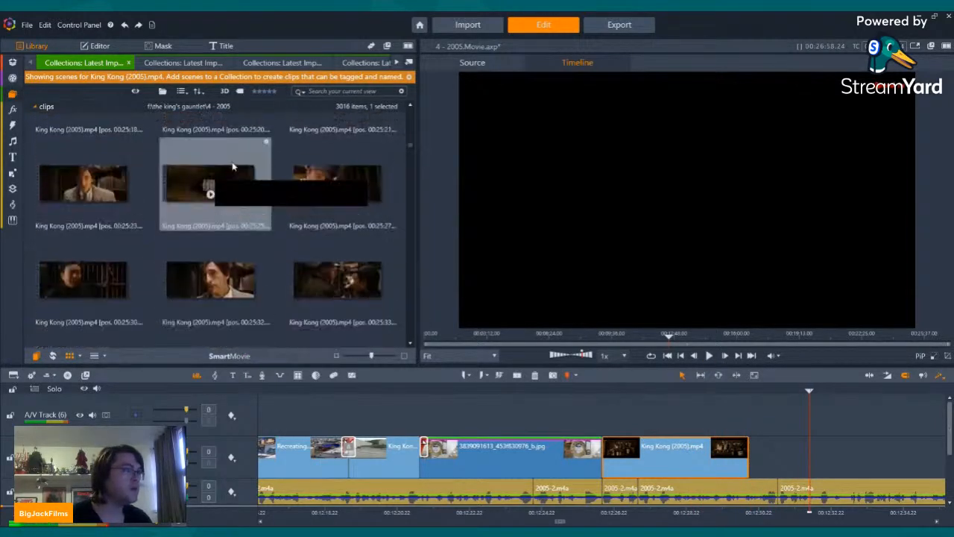
scroll(231, 164, up, 10)
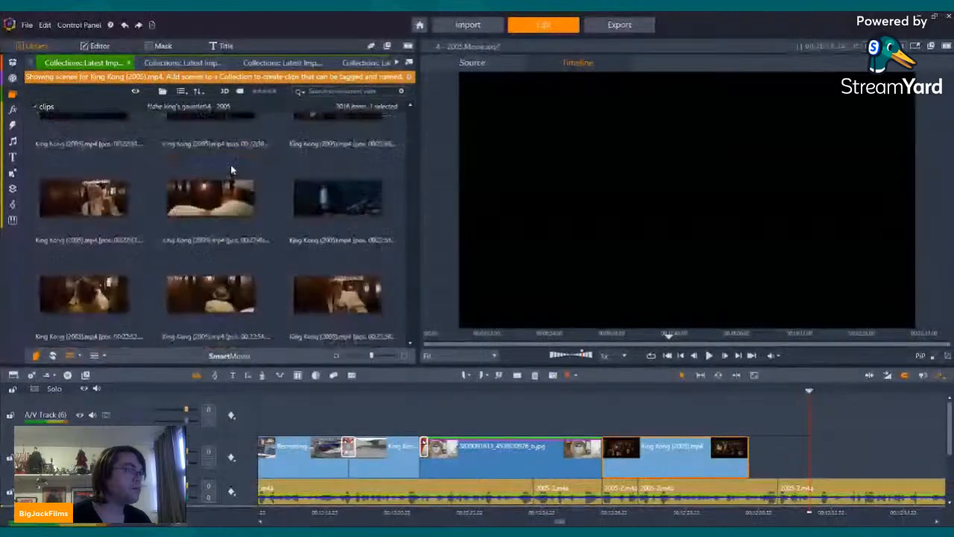
scroll(234, 167, up, 7)
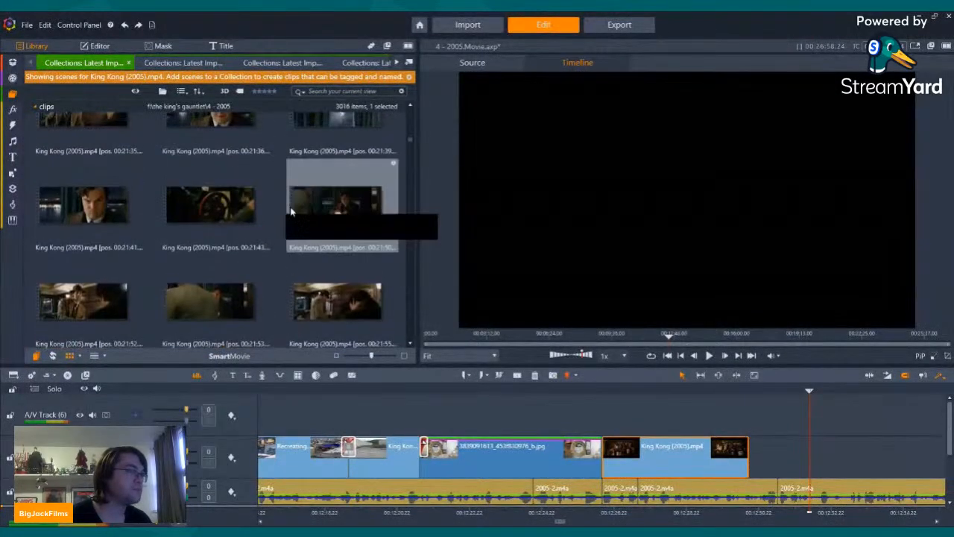
scroll(291, 217, up, 5)
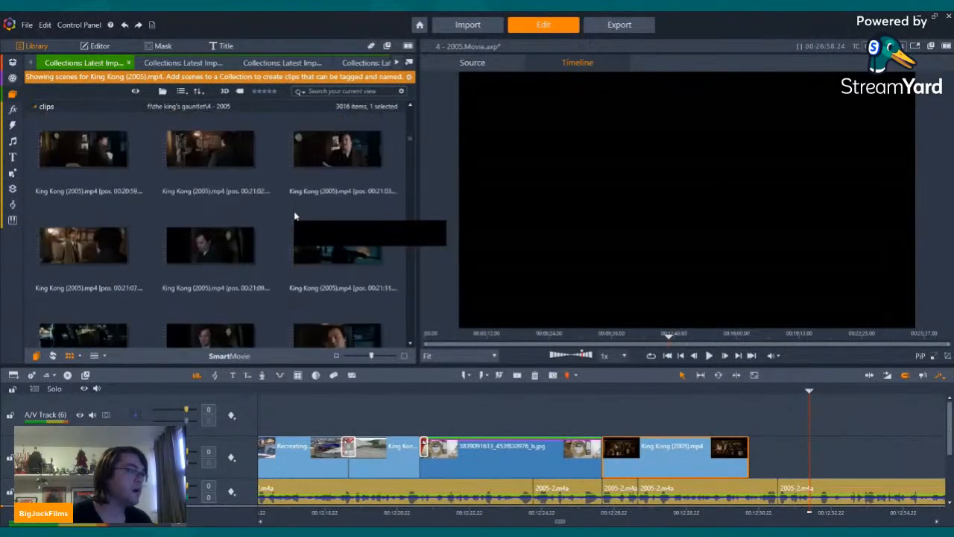
click(207, 272)
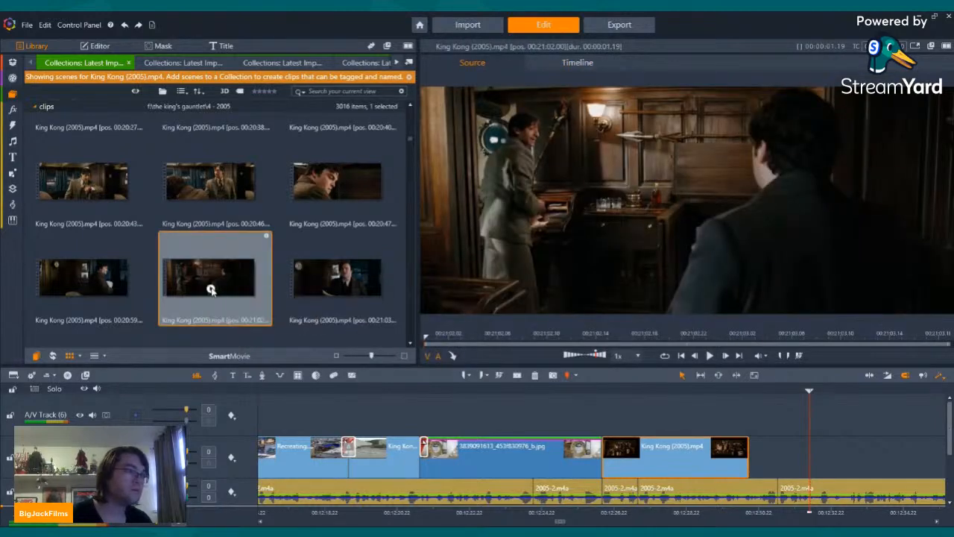
scroll(313, 209, up, 2)
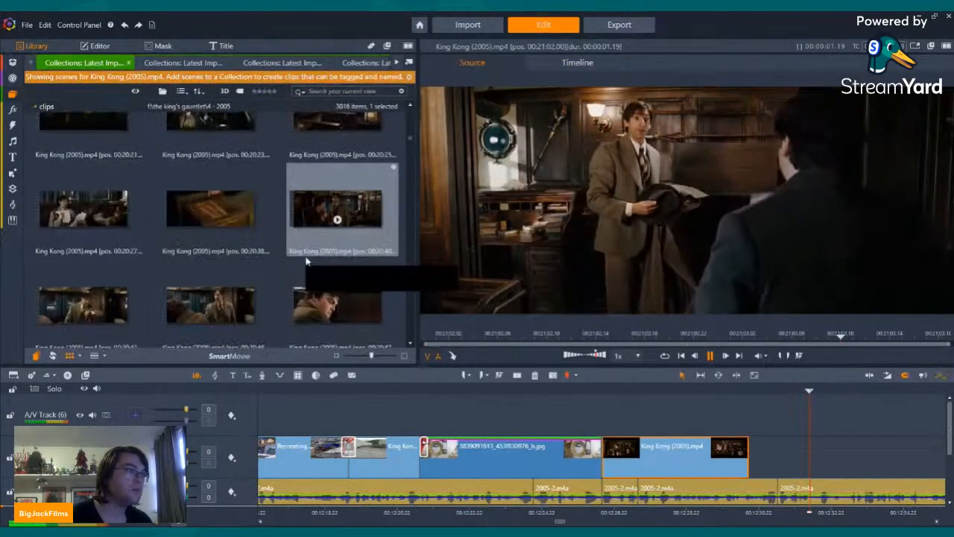
Step: Add the King Kong (2005).mp4 scene at 00:20:40 directly after the bottles clip and turn off its audio stream
click(335, 216)
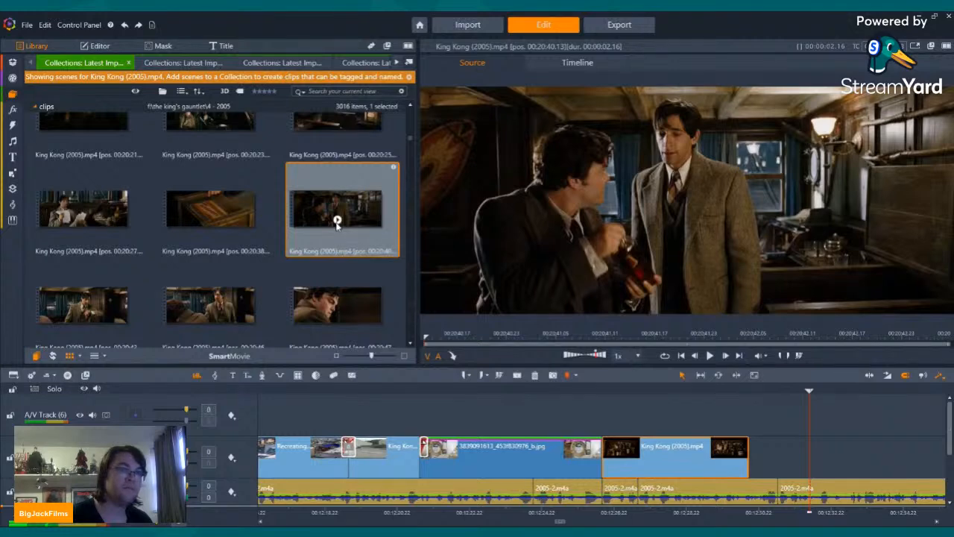
drag(335, 216, 752, 451)
right_click(791, 451)
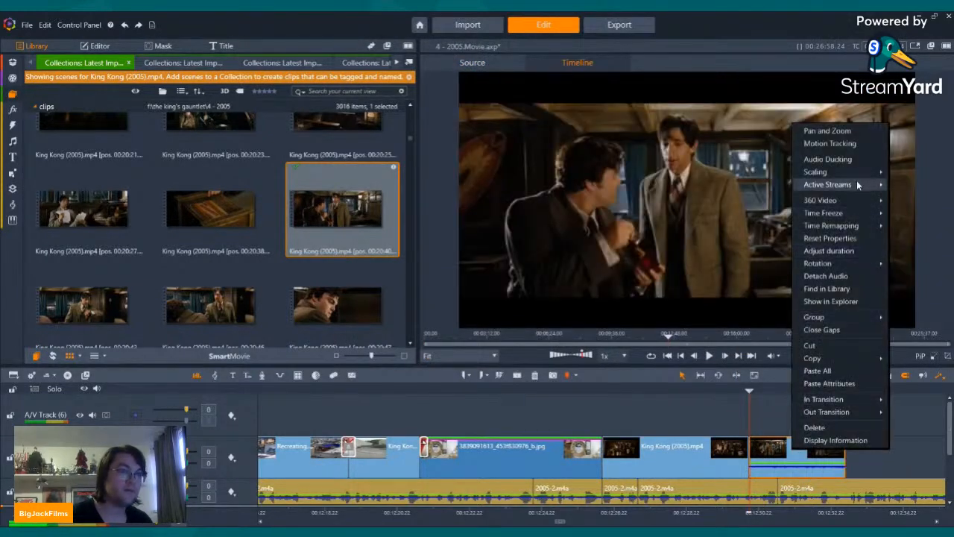
click(906, 196)
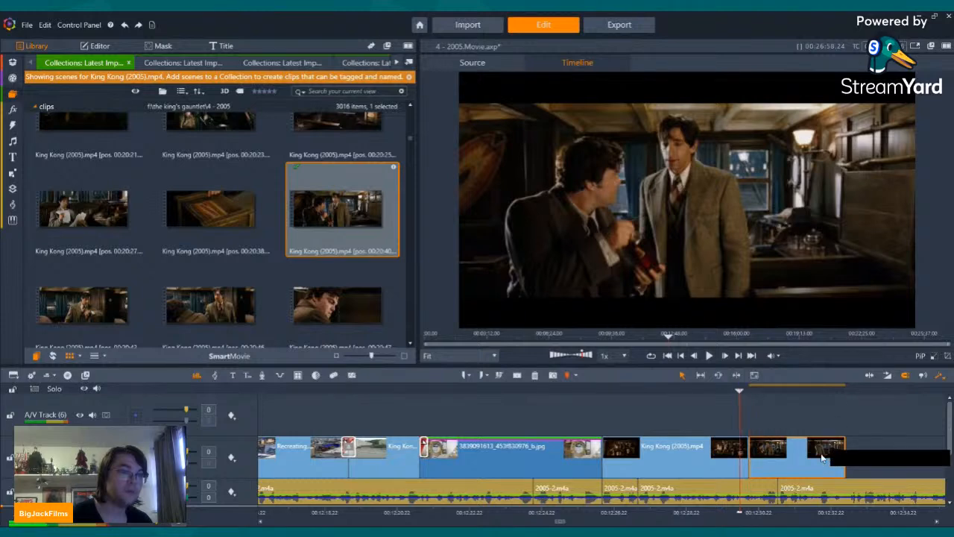
Step: Browse the earlier King Kong (2005).mp4 scenes from the end of the last cabin clip and preview the office lounge scene at 00:10:27
click(734, 391)
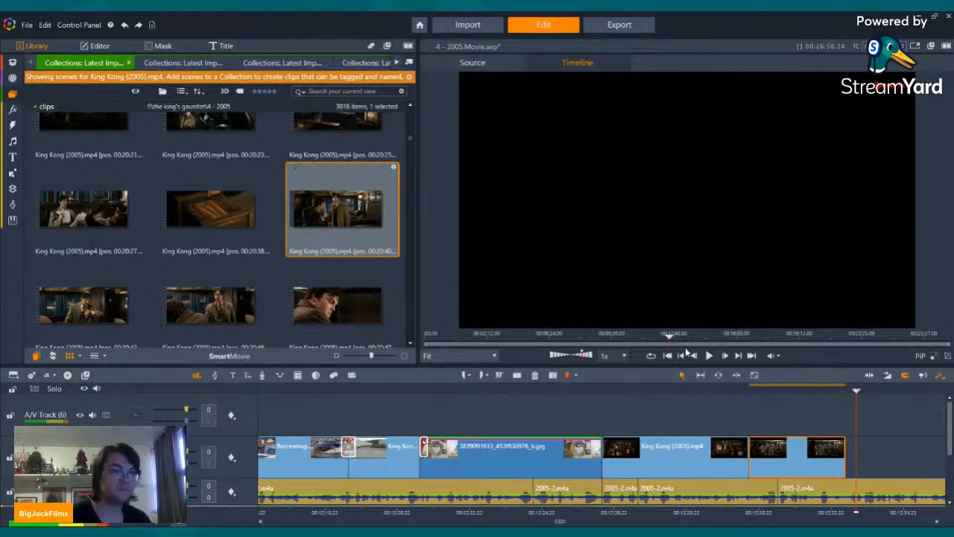
click(681, 357)
scroll(242, 208, up, 5)
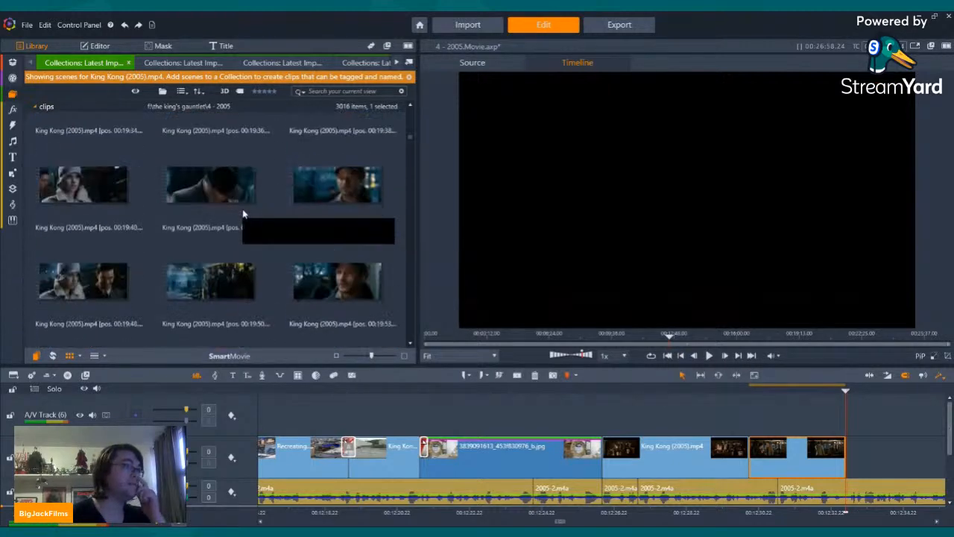
scroll(242, 209, up, 10)
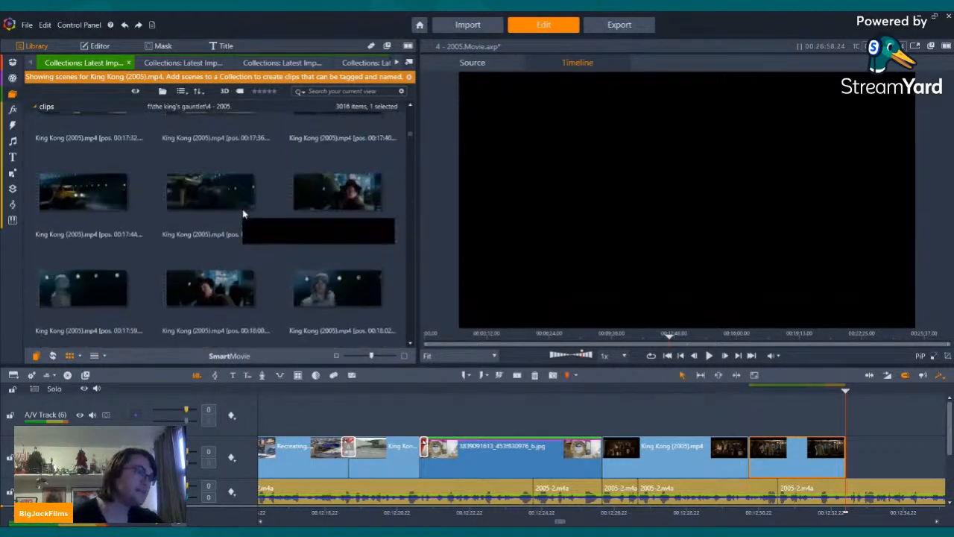
scroll(242, 214, up, 10)
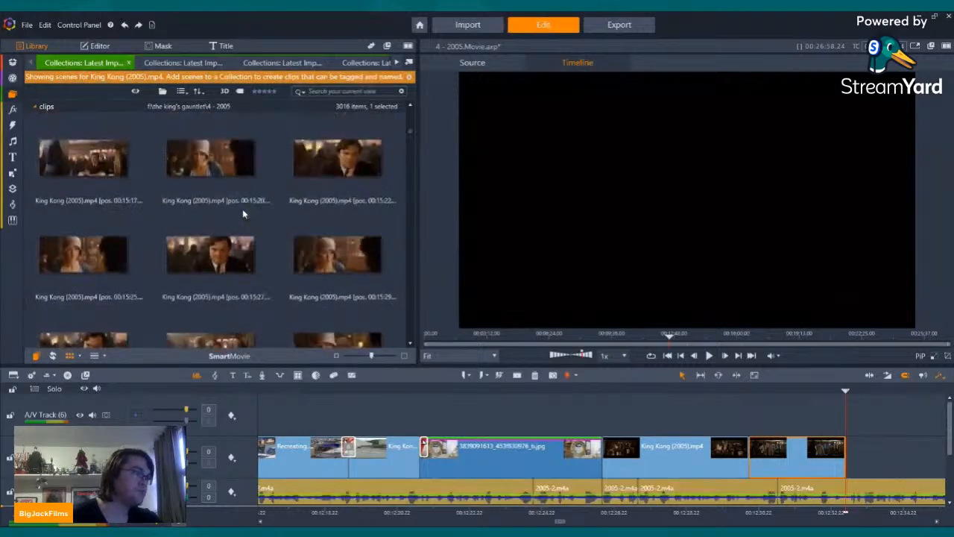
scroll(242, 215, up, 10)
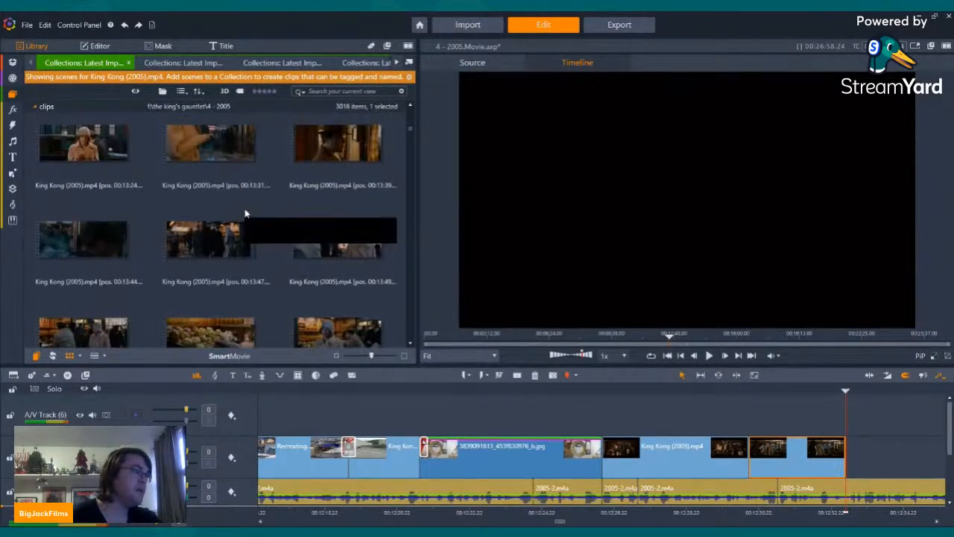
scroll(246, 213, up, 10)
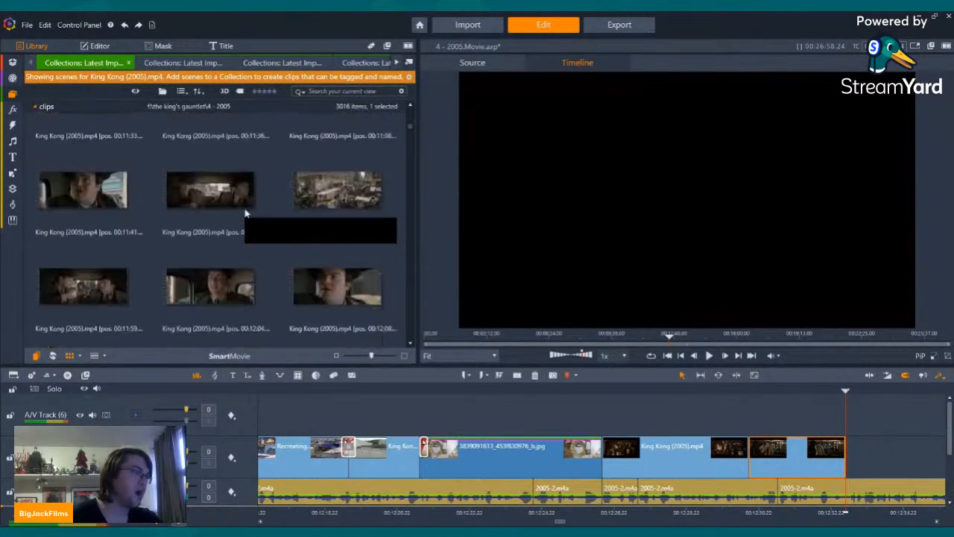
scroll(246, 213, up, 10)
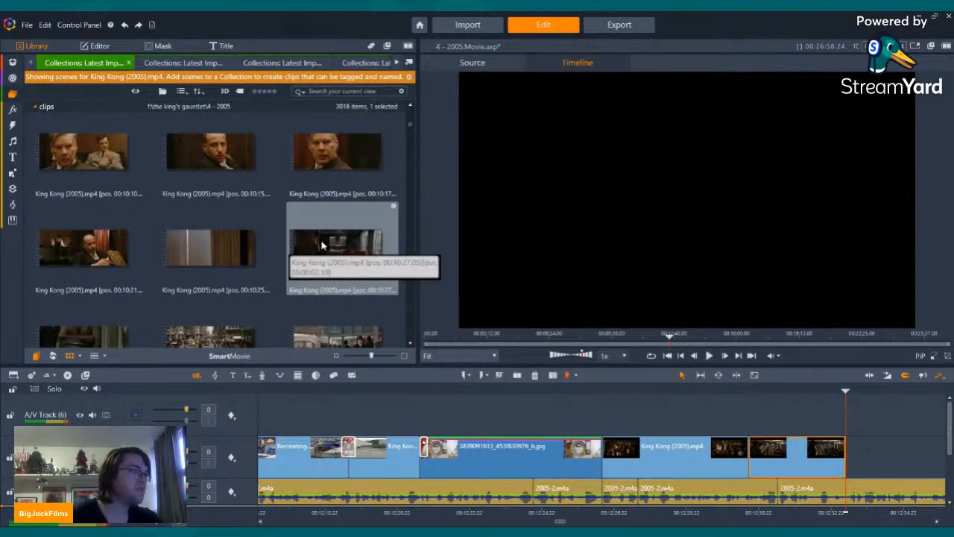
click(322, 243)
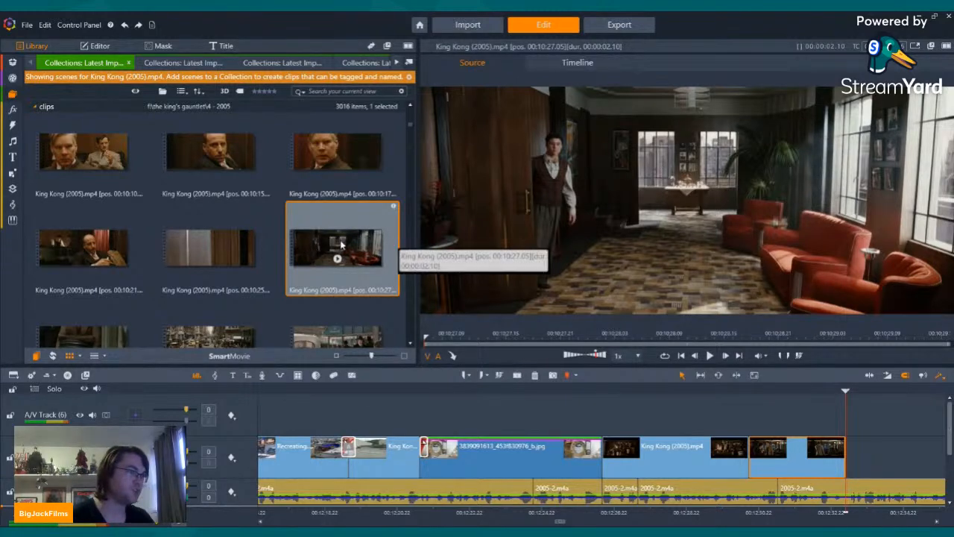
Step: Enlarge the preview area, play the end of the last cabin clip and return the playhead to that clip's end
drag(420, 365, 226, 461)
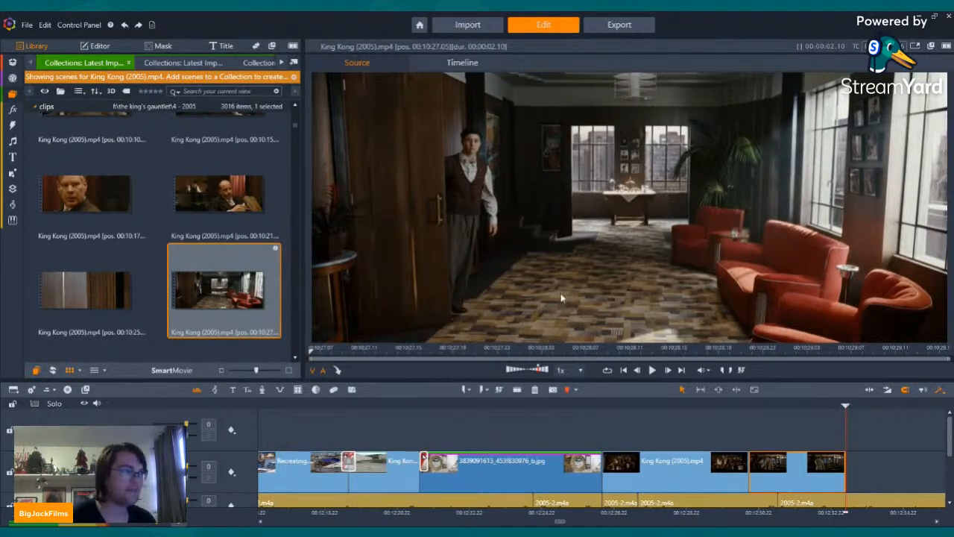
key(Left)
key(Left)
key(Left)
key(Left)
key(Left)
key(Left)
key(Left)
key(Left)
key(Left)
key(Left)
key(Left)
key(Left)
key(Left)
key(Left)
key(Left)
key(Left)
key(Left)
key(Left)
key(Left)
key(Left)
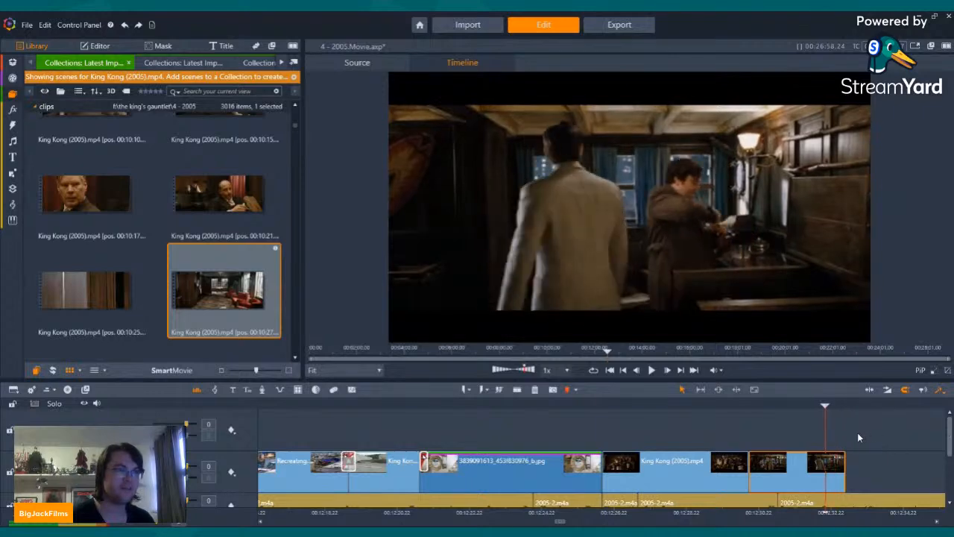
click(652, 371)
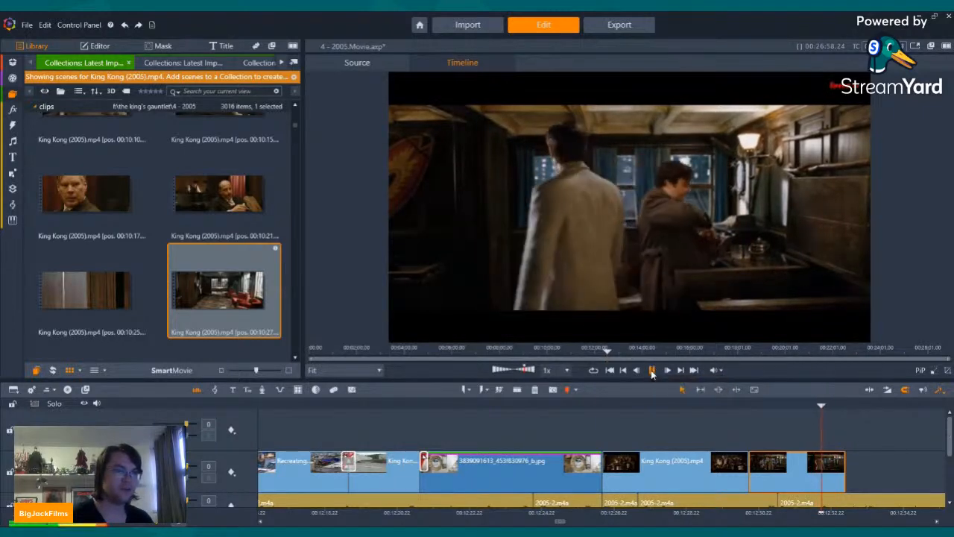
click(624, 370)
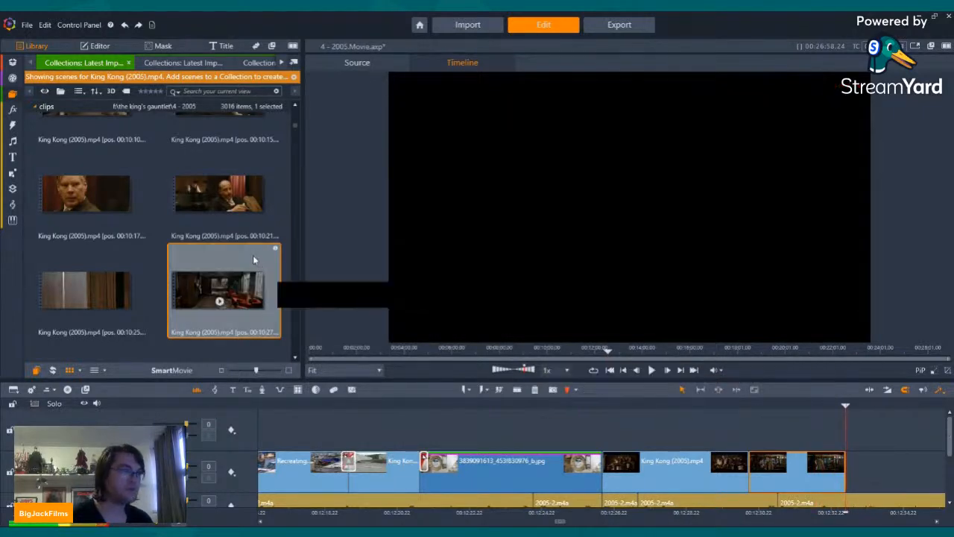
Step: Split the 2005-2.m4a narration at the cabin clip's end, insert the King Kong (2005).mp4 scene at 00:10:27 there and play through it
click(945, 453)
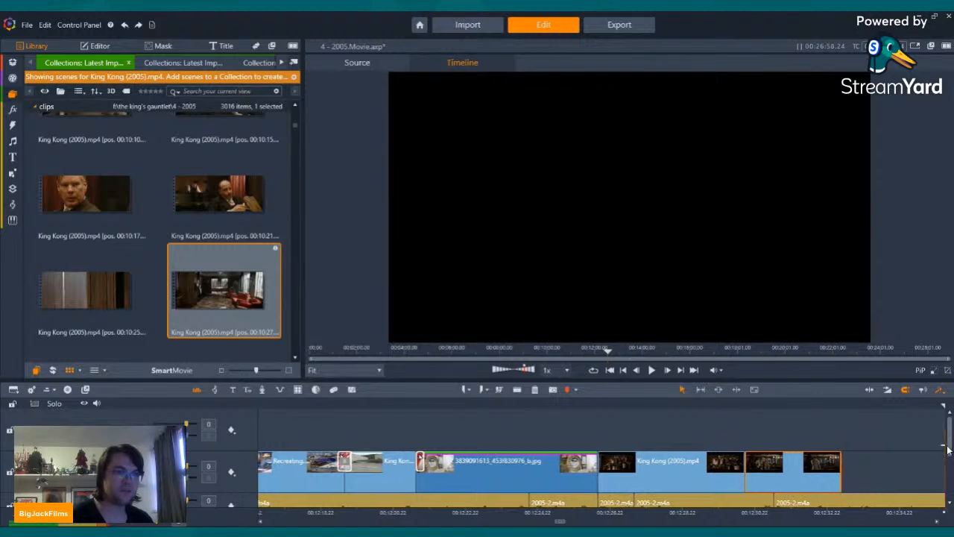
drag(950, 449, 950, 461)
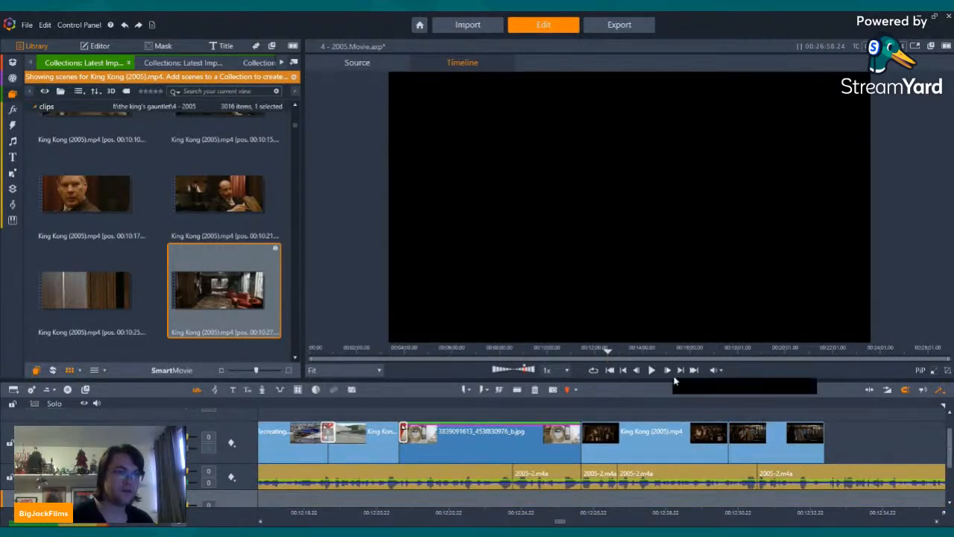
key(Left)
key(Left)
key(Left)
key(Left)
key(Left)
key(Left)
key(Left)
key(Left)
key(Left)
key(Left)
key(Left)
key(Left)
key(Left)
key(Left)
key(Left)
key(Left)
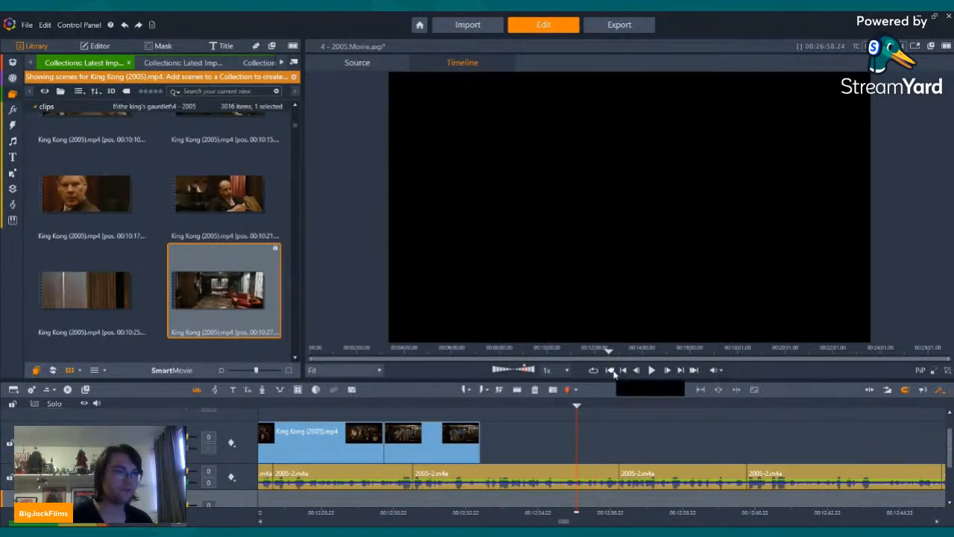
click(521, 390)
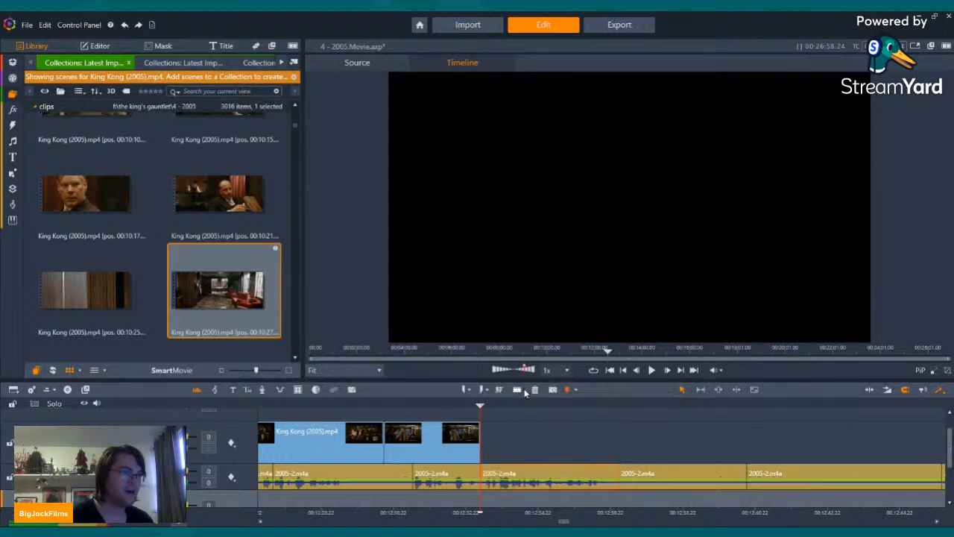
drag(212, 286, 498, 475)
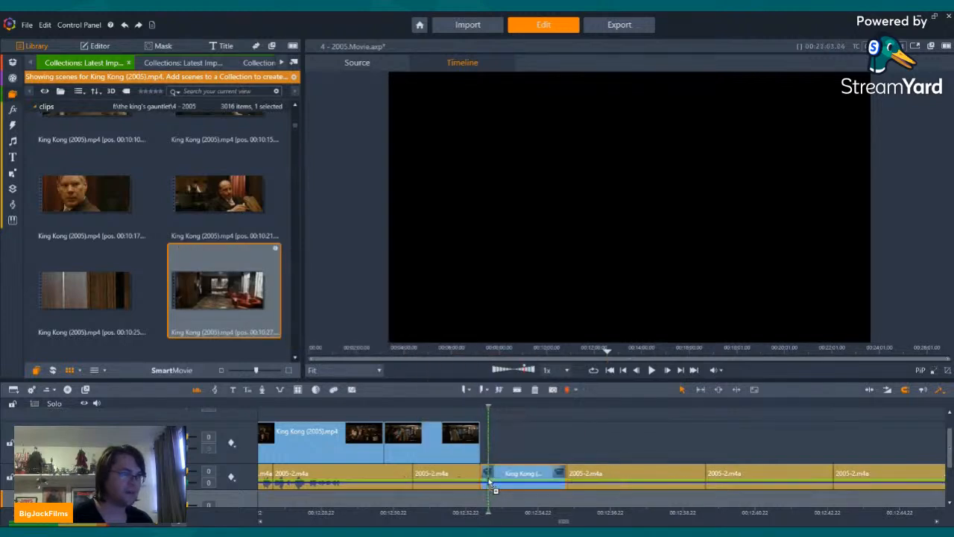
click(653, 373)
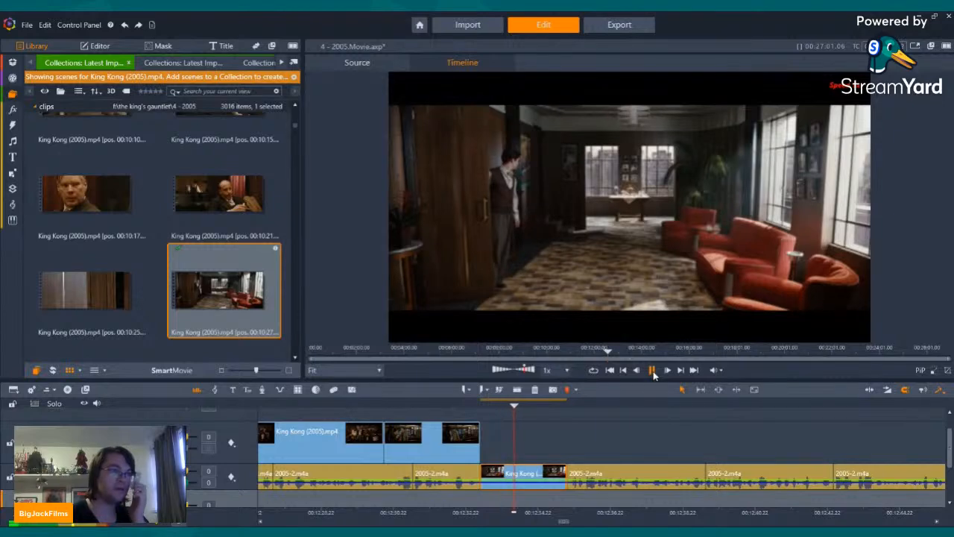
click(654, 373)
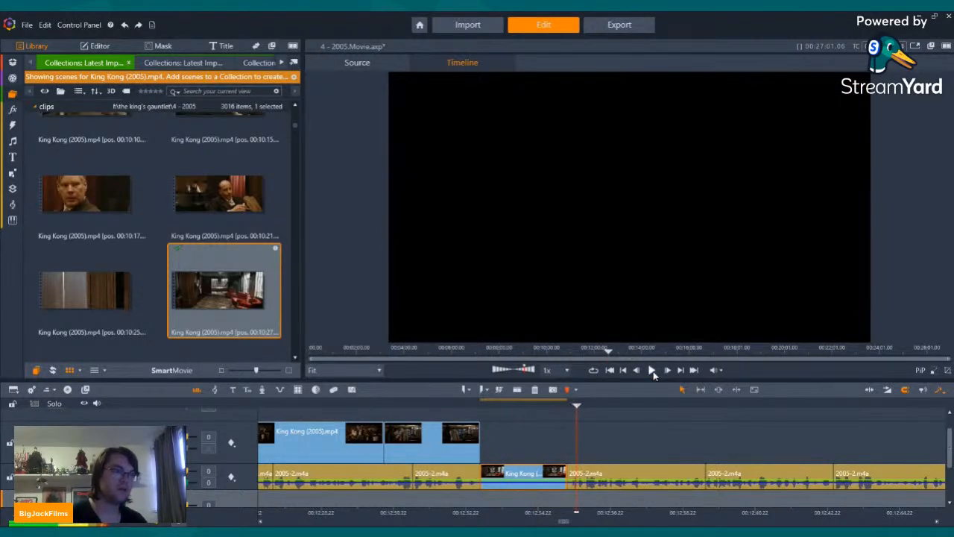
Step: Play the earlier Topps trading card section and place the playhead at the end of the King-Kong-Cards-Box photo
drag(320, 403, 933, 411)
key(space)
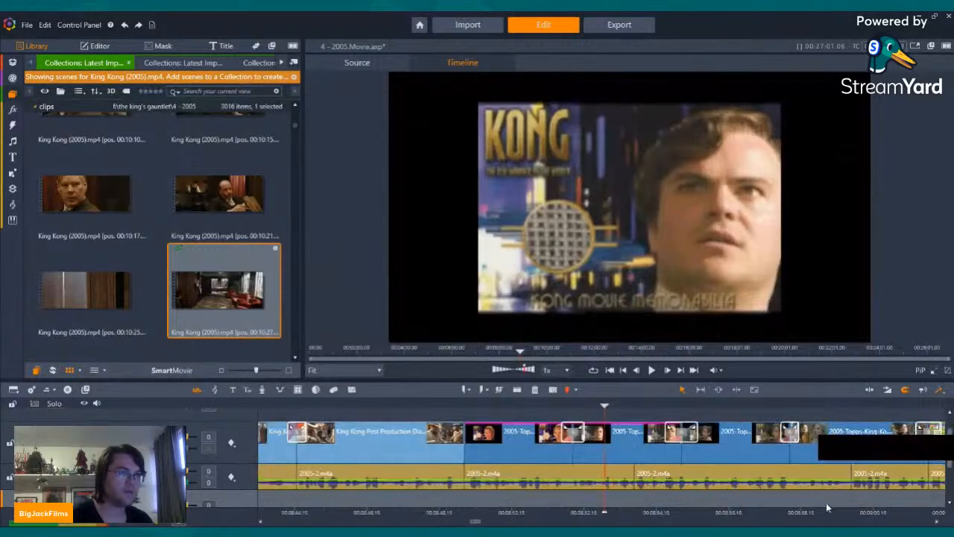
key(space)
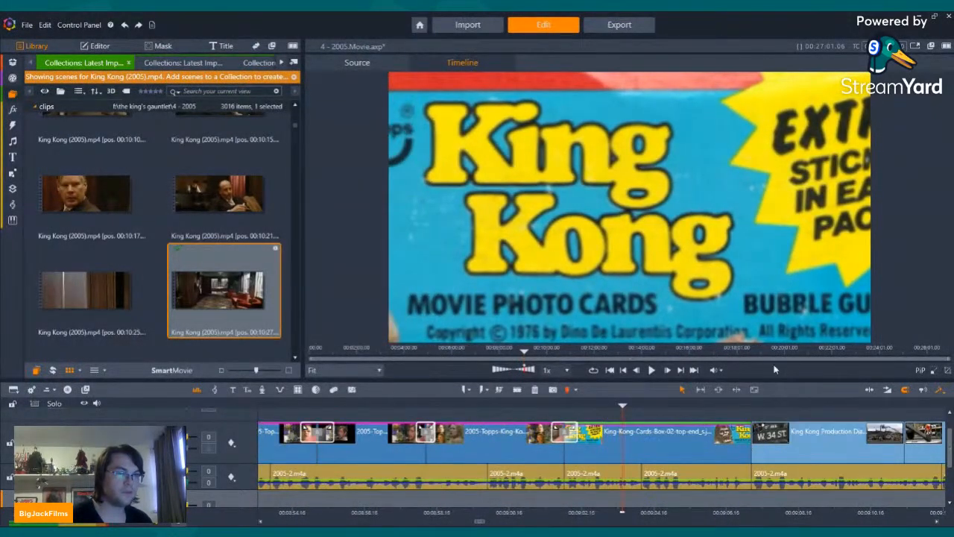
click(680, 370)
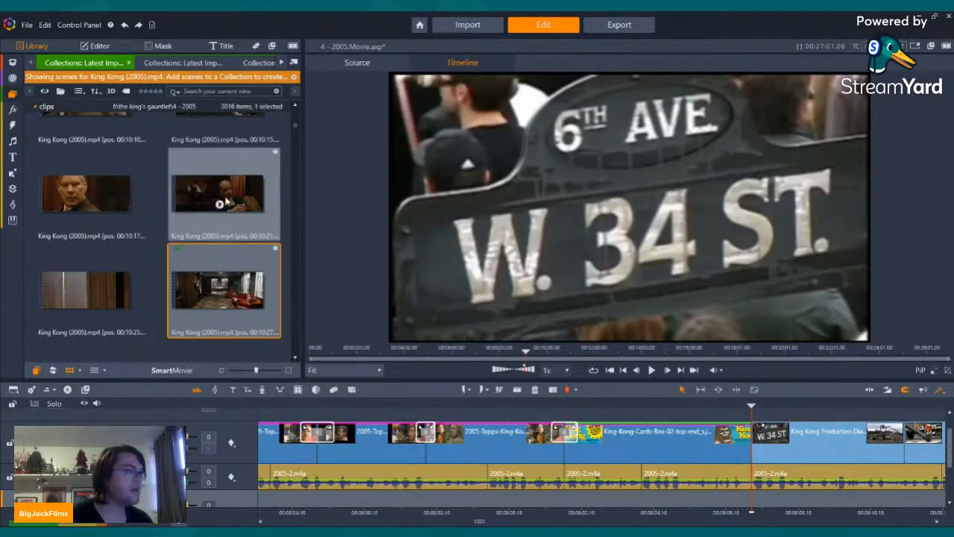
Step: Insert the three King Kong (2005).mp4 cab scenes from 00:11:59 to 00:12:08 into the narration track after the King-Kong-Cards-Box photo
scroll(223, 203, down, 5)
scroll(214, 220, up, 4)
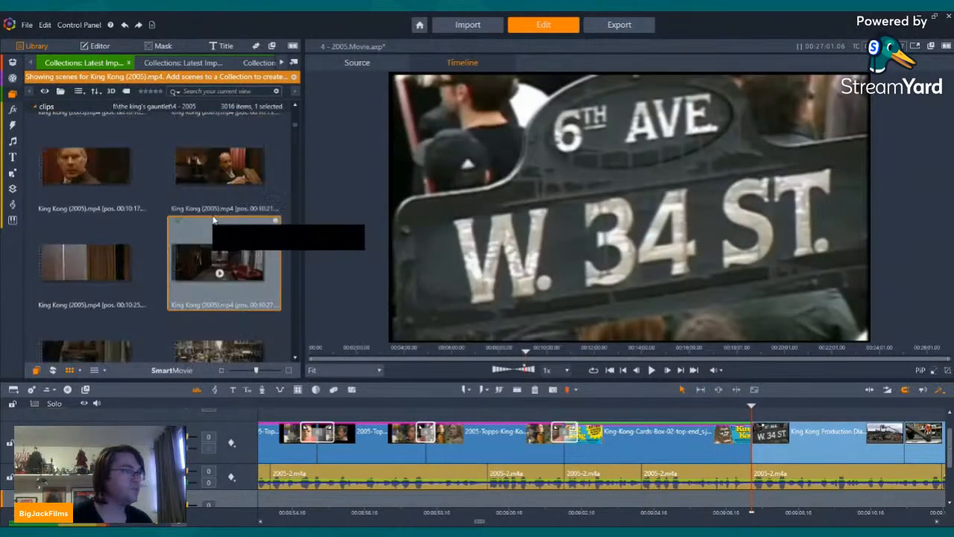
scroll(213, 221, down, 5)
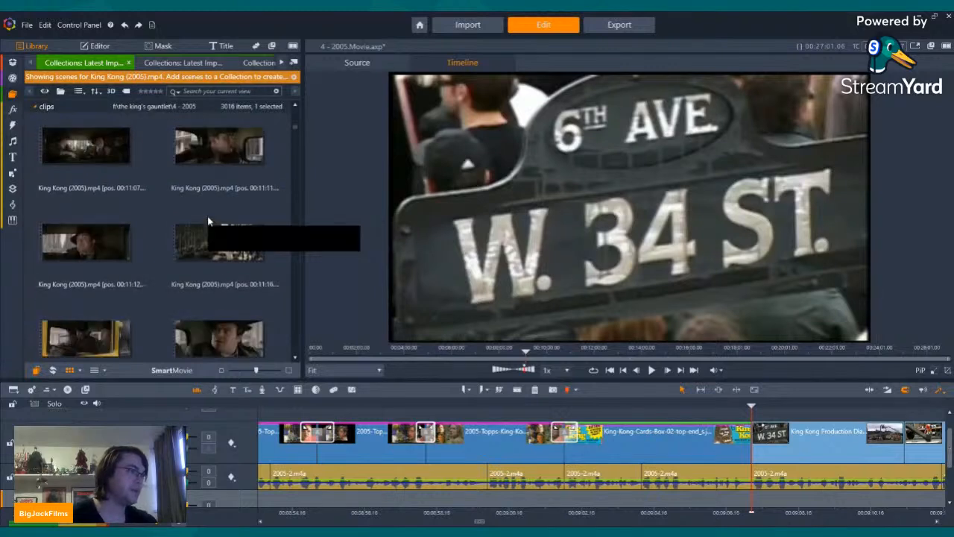
scroll(208, 222, down, 5)
scroll(208, 221, down, 1)
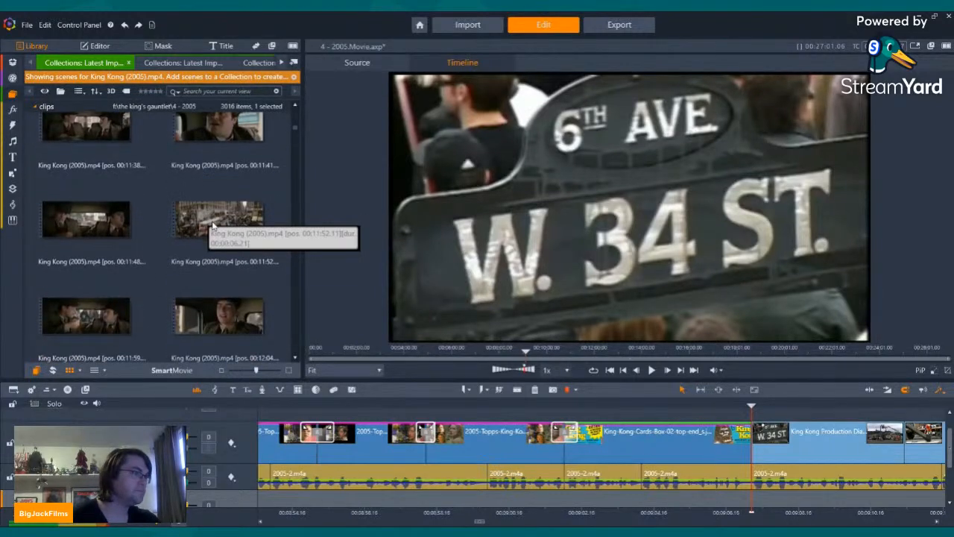
scroll(202, 240, down, 5)
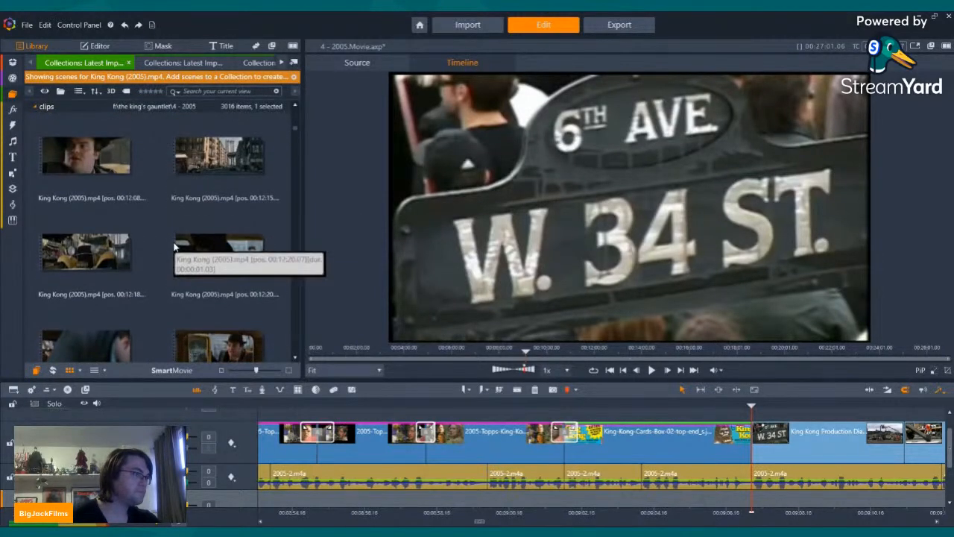
scroll(95, 177, up, 3)
click(87, 202)
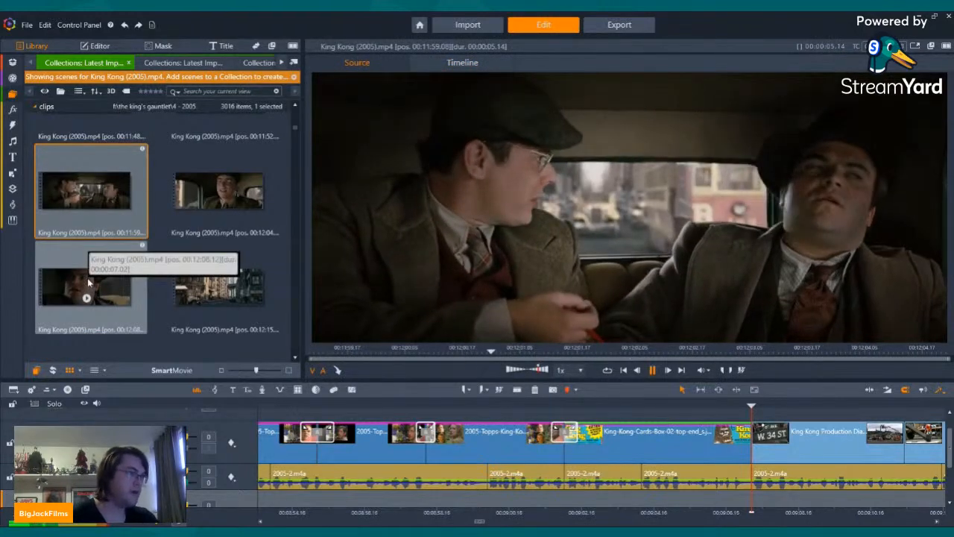
key(shift+Down)
drag(86, 191, 755, 480)
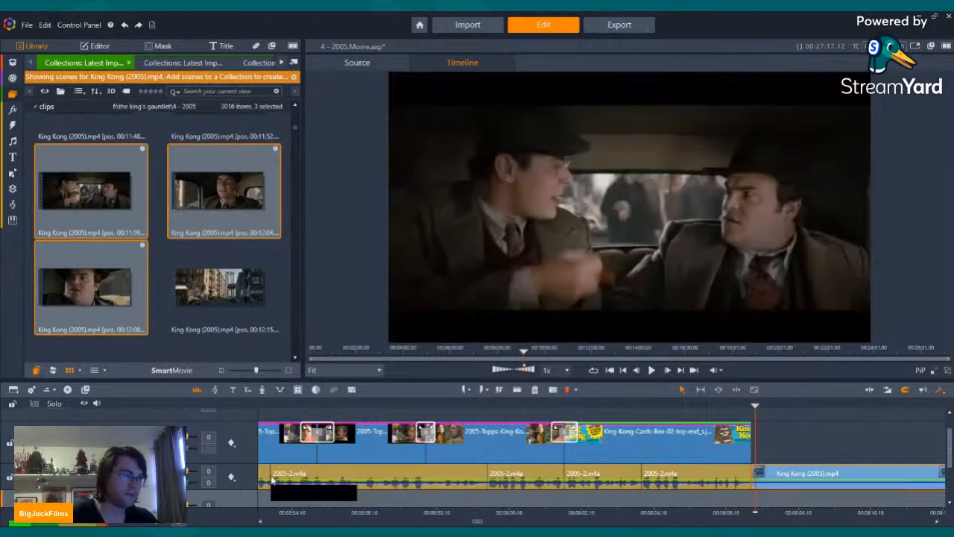
Step: Raise the volume of the second and third inserted cab clips on the narration track to 12
click(680, 371)
click(667, 470)
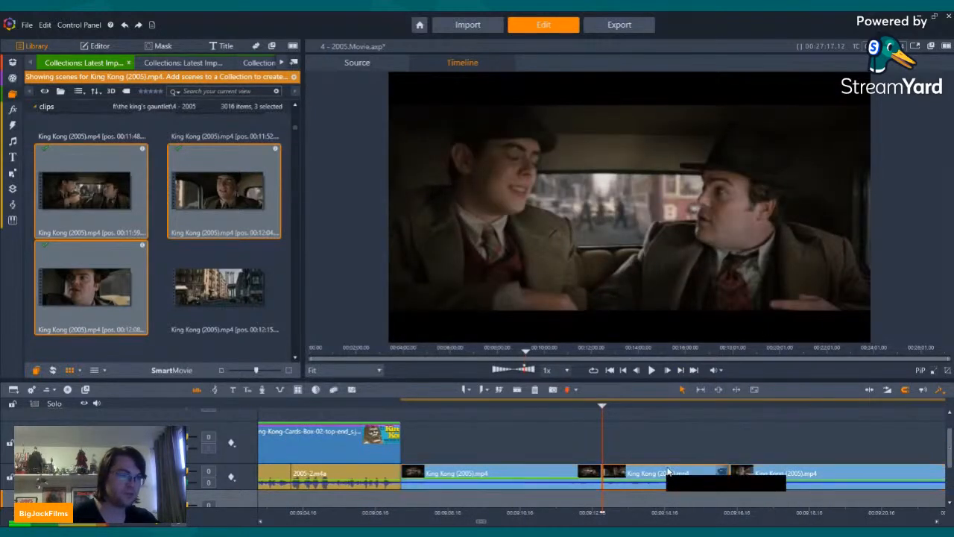
drag(180, 483, 197, 483)
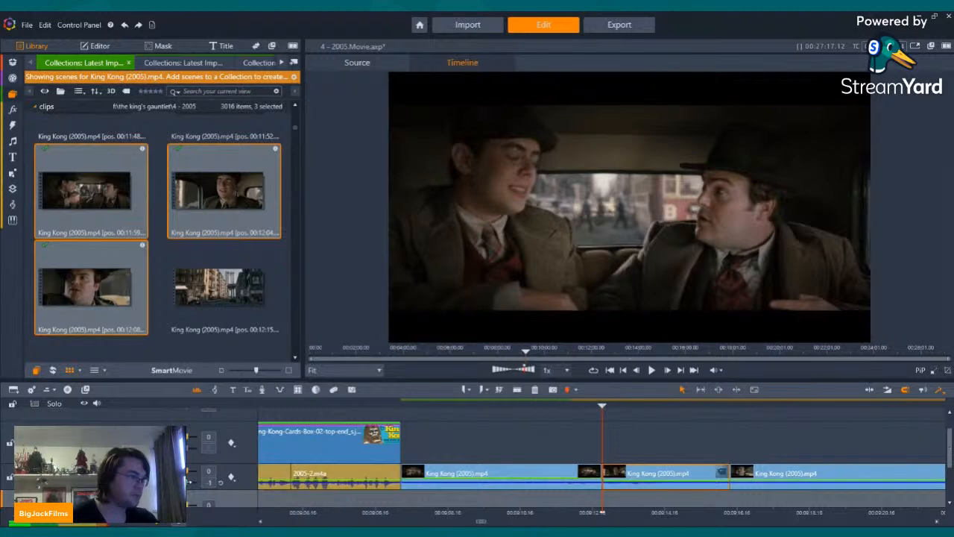
click(766, 477)
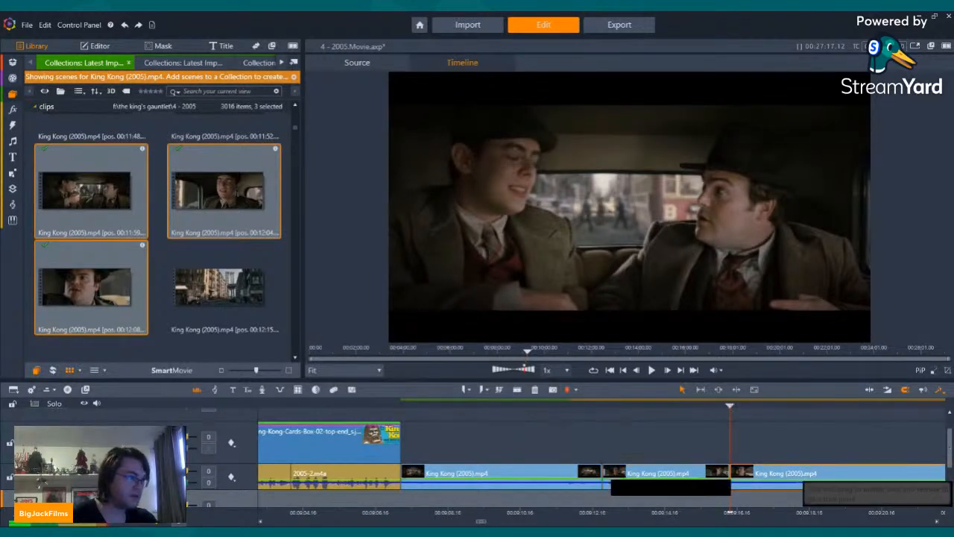
drag(189, 484, 240, 484)
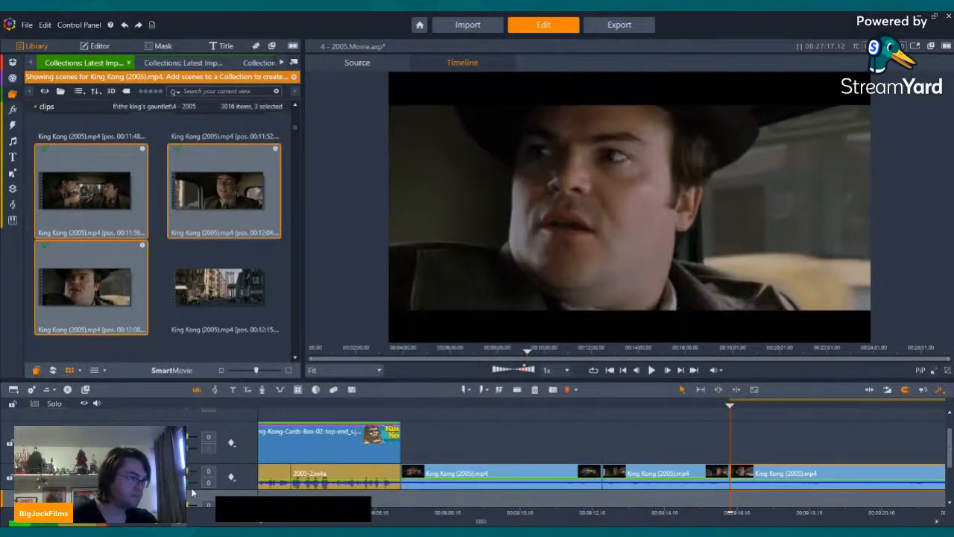
Step: Split the first inserted cab clip about four seconds in, after the passenger's head turn, and delete the part before the cut
key(Left)
key(Left)
key(Left)
key(Left)
key(Left)
key(Left)
key(Left)
key(Left)
key(Left)
key(Left)
key(Left)
key(Left)
key(Left)
key(Left)
key(Left)
key(Left)
key(Left)
key(Left)
key(Left)
key(Left)
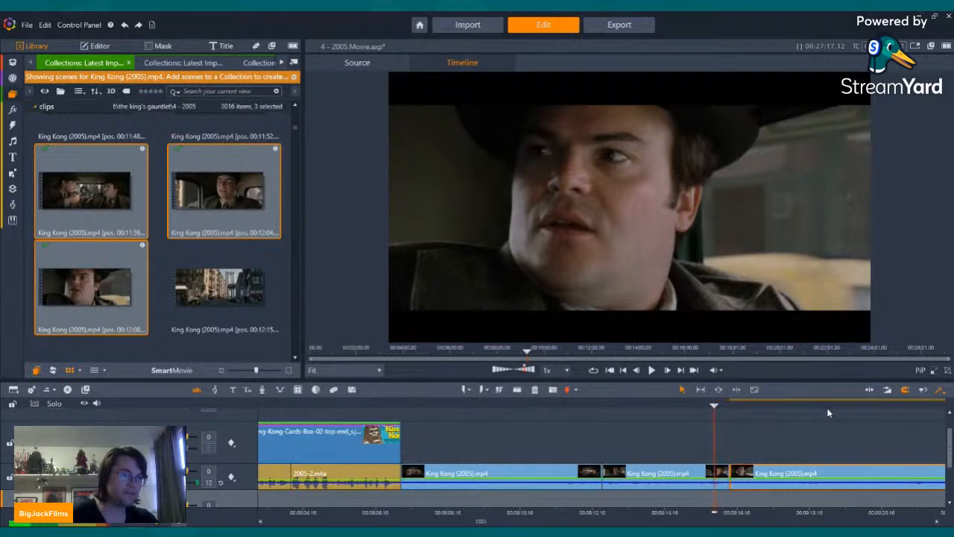
key(Left)
key(Left)
key(Left)
key(Left)
key(Left)
key(Left)
key(Left)
key(Left)
key(Left)
key(Left)
key(Left)
key(Left)
key(Left)
key(Left)
key(Left)
key(Left)
key(Left)
key(Left)
key(Left)
key(Left)
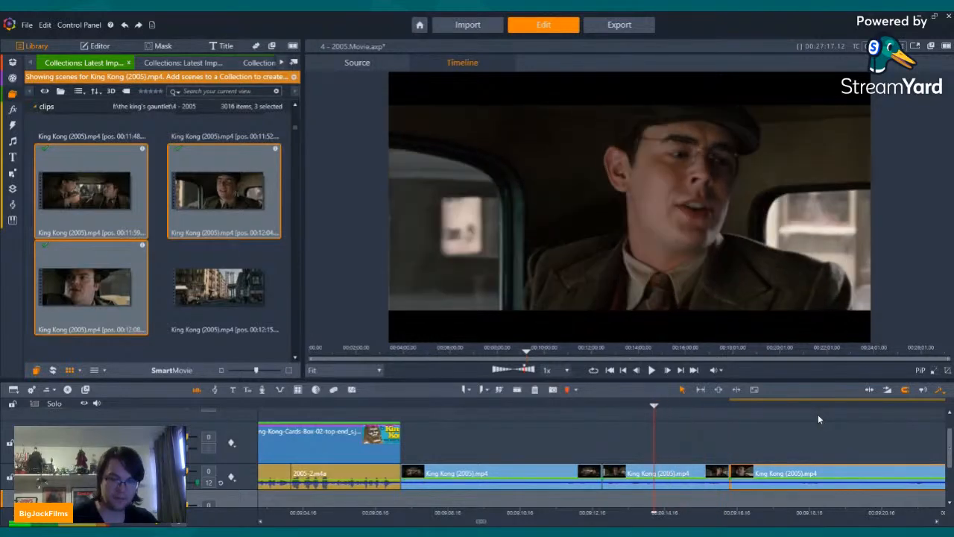
key(Left)
key(Left)
key(Left)
key(Left)
key(Left)
key(Left)
key(Left)
key(Left)
key(Left)
key(Left)
key(Left)
key(Left)
key(Left)
key(Left)
key(Left)
key(Left)
key(Left)
key(Left)
key(Left)
key(Left)
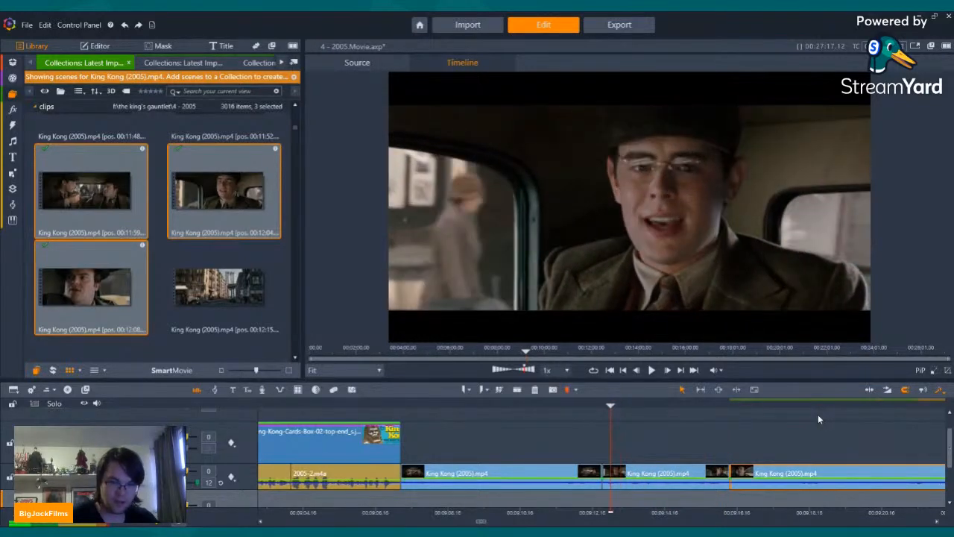
key(Left)
key(Left)
key(Left)
key(Left)
key(Left)
key(Left)
key(Left)
key(Left)
key(Left)
key(Left)
key(Left)
key(Left)
key(Left)
key(Left)
key(Left)
key(Left)
key(Left)
key(Left)
key(Left)
key(Left)
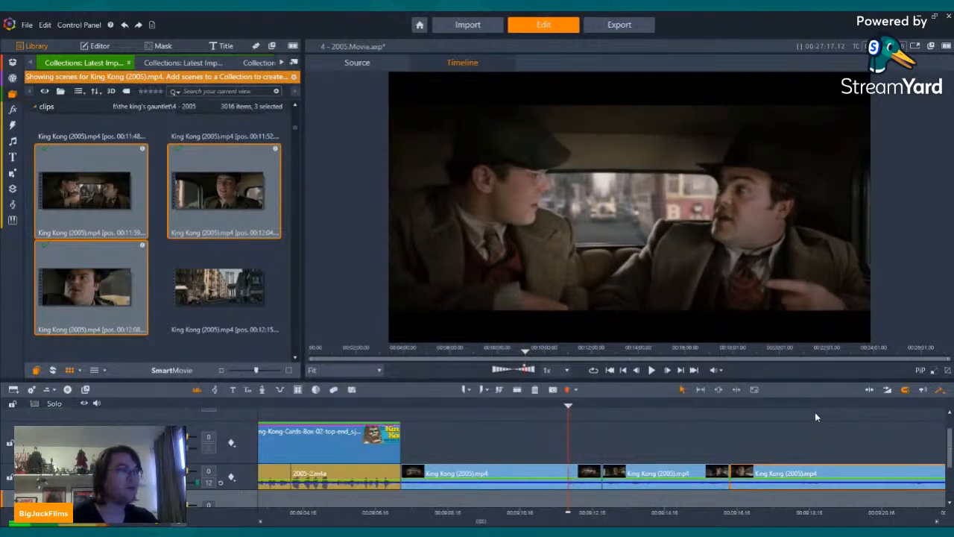
key(Left)
key(Left)
key(Left)
key(Left)
key(Left)
key(Left)
key(Left)
key(Left)
key(Left)
key(Left)
key(Left)
key(Left)
key(Left)
key(Left)
key(Left)
key(Left)
key(Left)
key(Left)
key(Left)
key(Left)
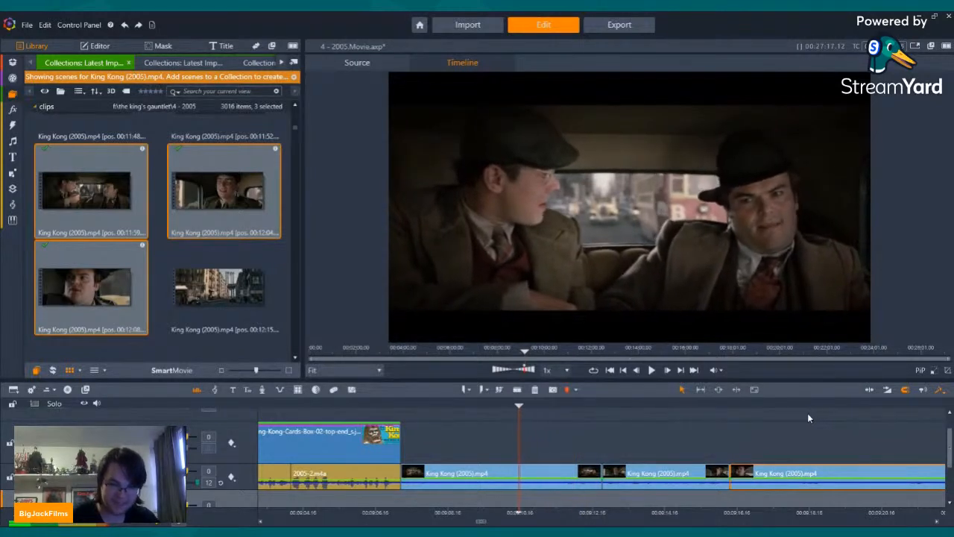
key(Right)
key(Right)
key(Right)
key(Right)
key(Right)
key(Right)
key(Right)
key(Right)
key(Right)
key(Right)
key(Right)
key(Right)
key(Right)
key(Right)
key(Right)
key(Right)
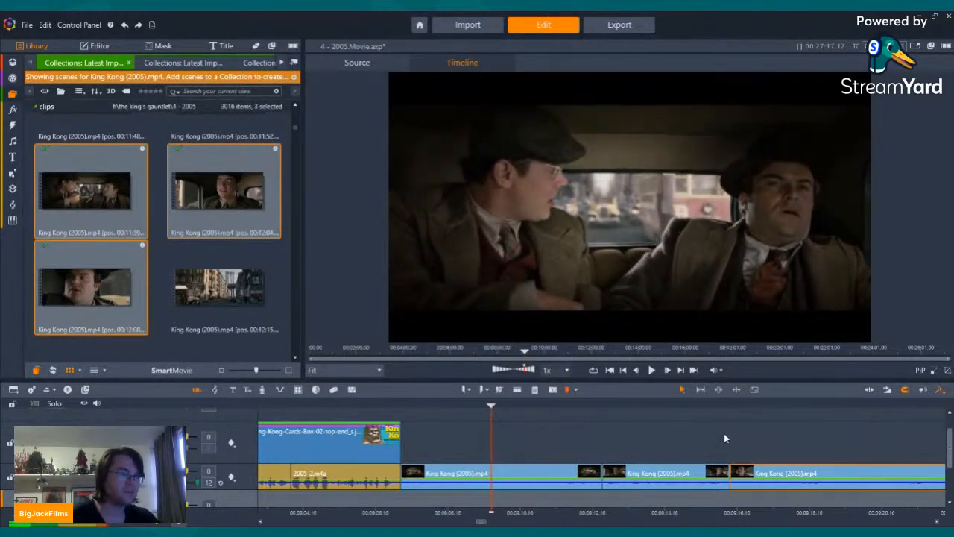
key(Right)
key(Right)
key(Right)
key(Right)
key(Right)
key(Right)
key(Right)
key(Right)
key(Right)
key(Right)
key(Right)
key(Right)
key(Right)
key(Right)
key(Right)
key(Right)
key(Right)
key(Right)
key(Right)
key(Right)
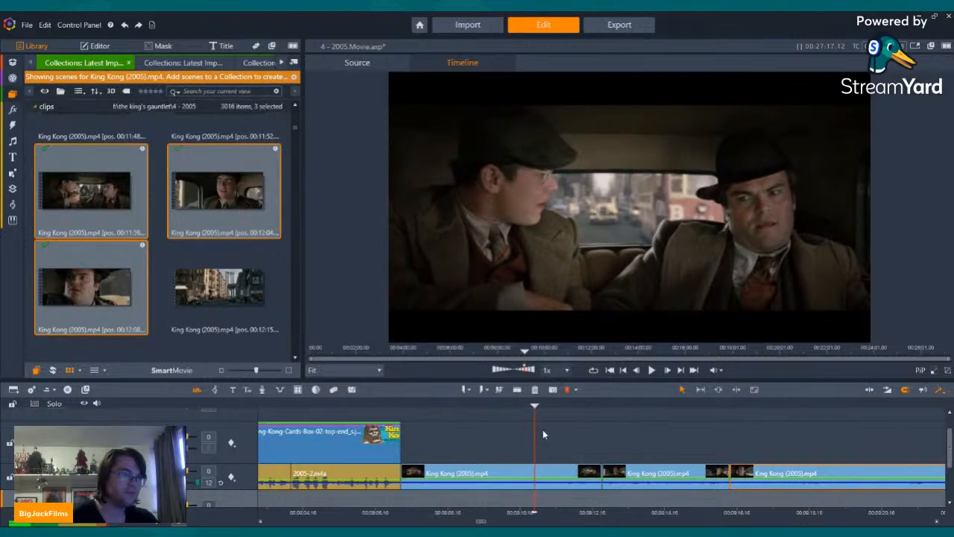
key(Left)
key(Left)
key(Left)
key(Left)
key(Left)
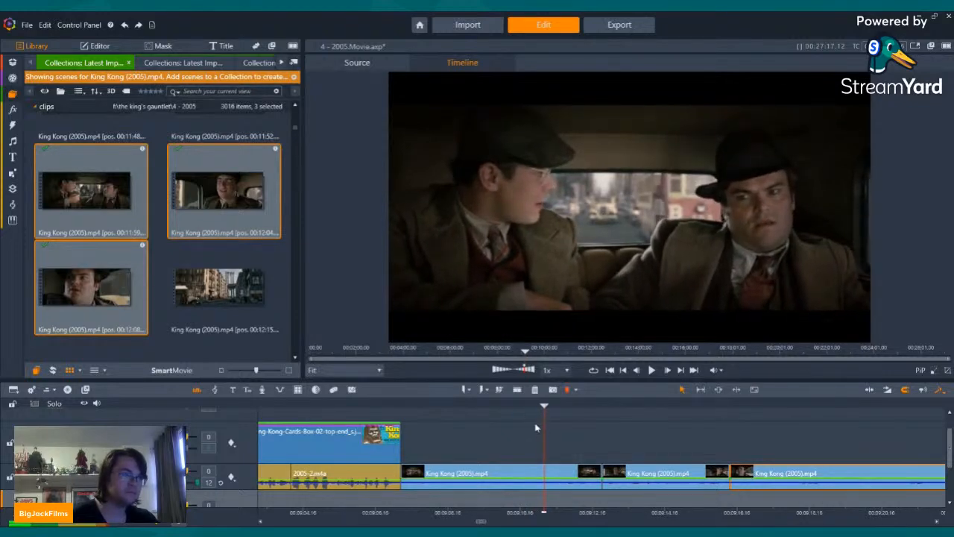
click(516, 393)
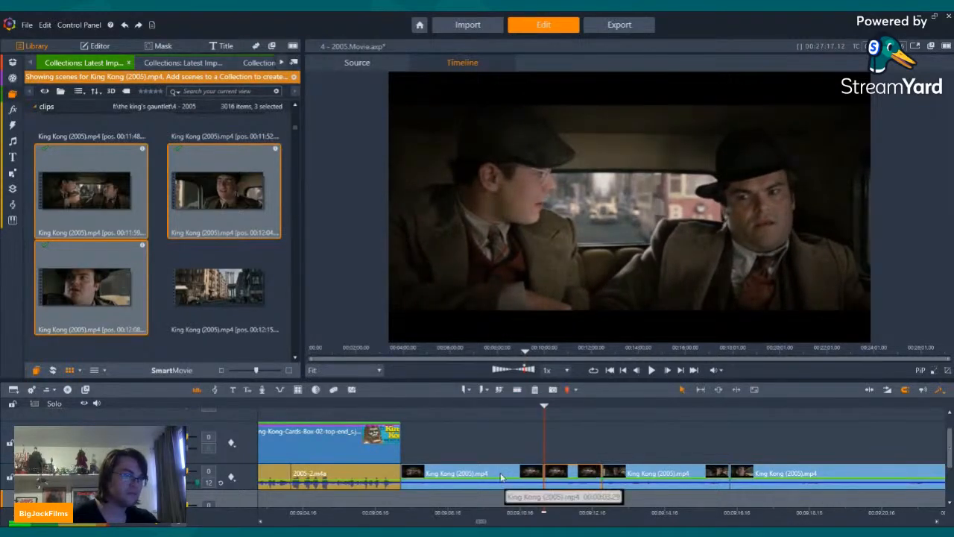
click(502, 477)
click(535, 390)
Step: Play the shortened first cab clip, split it again near its start and delete the brief opening piece
key(Left)
key(Left)
key(Left)
key(Left)
key(Left)
key(Left)
key(Left)
key(Left)
key(Left)
key(Left)
key(Left)
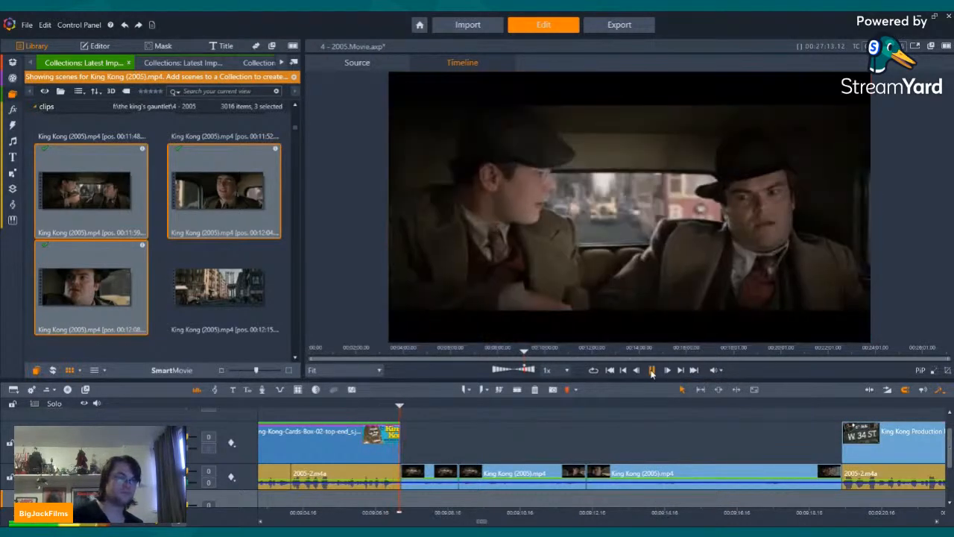
key(space)
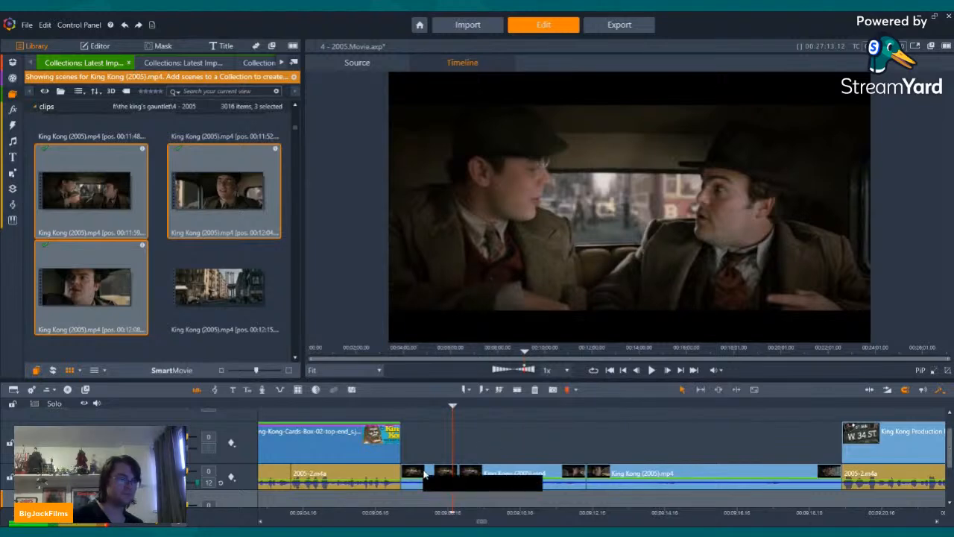
click(417, 405)
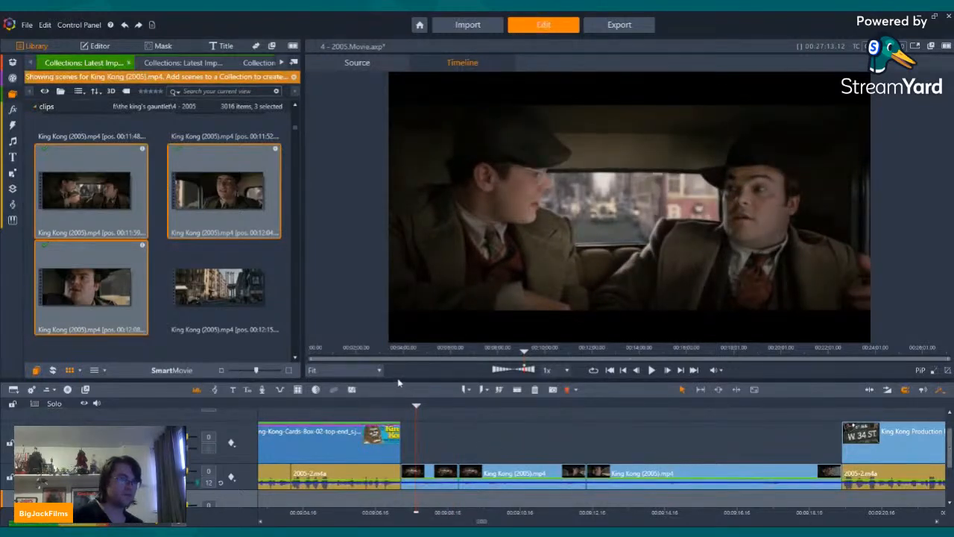
click(444, 473)
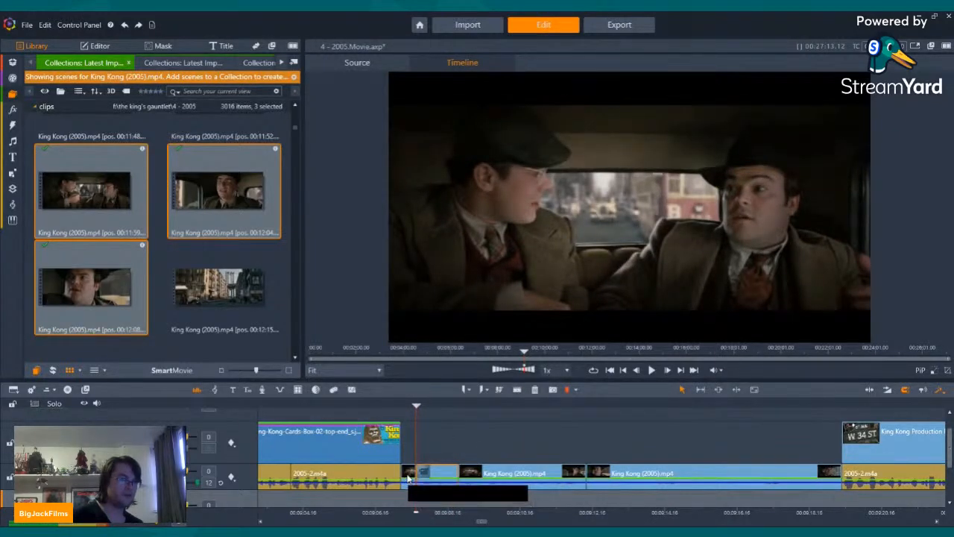
click(534, 389)
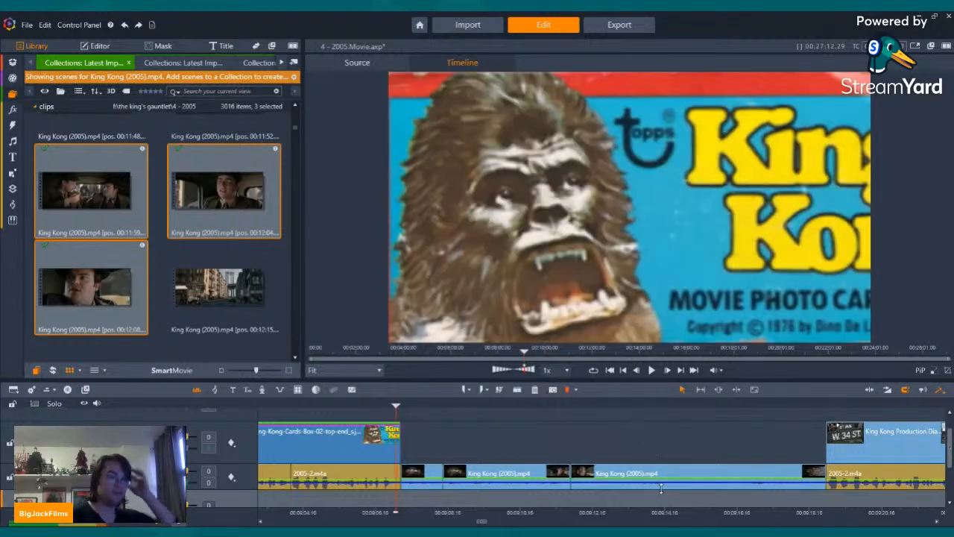
Step: Play from the end of the King-Kong-Cards-Box photo into the third cab clip to check the trimmed opening
key(Left)
key(Left)
key(Left)
key(Left)
key(Left)
key(Left)
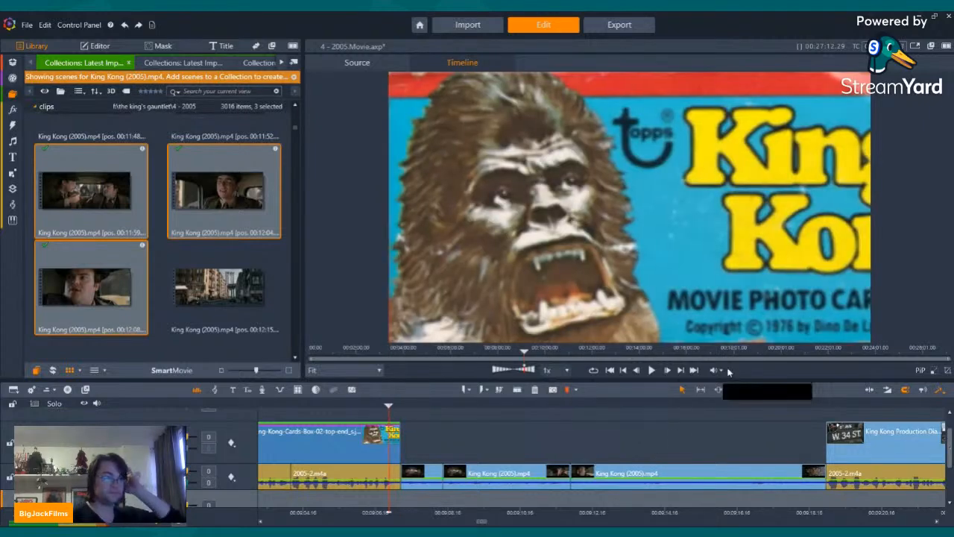
click(652, 370)
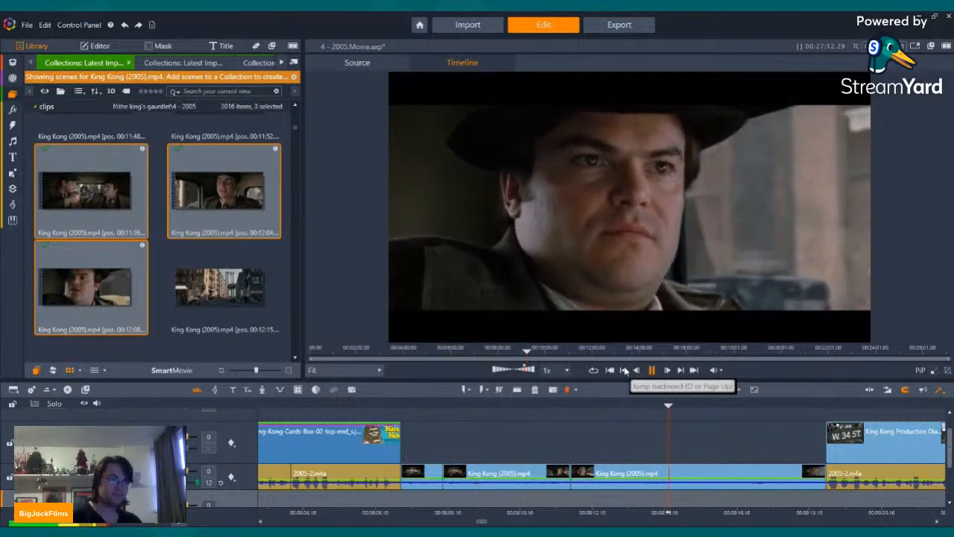
click(625, 371)
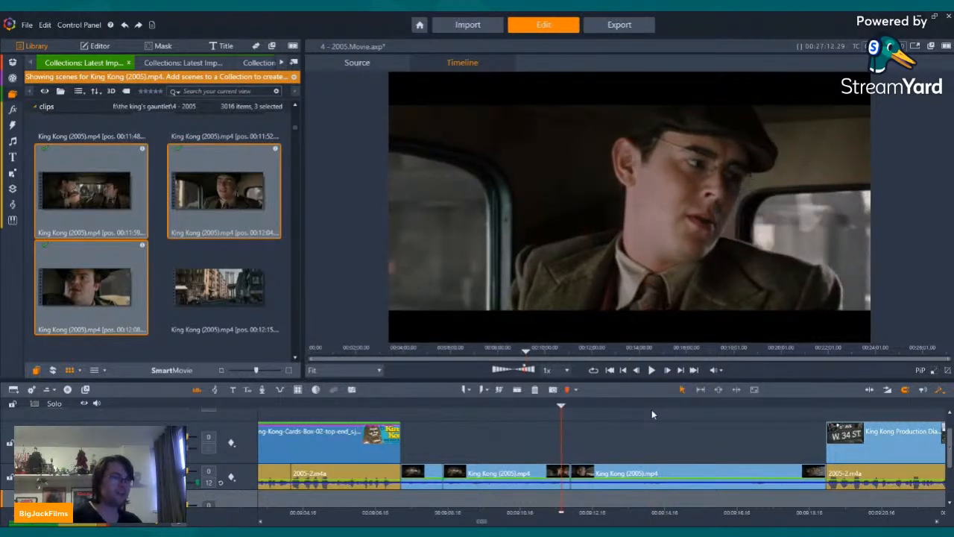
Step: Split the second cab clip a few frames before its end and delete the leftover tail
key(Right)
key(Right)
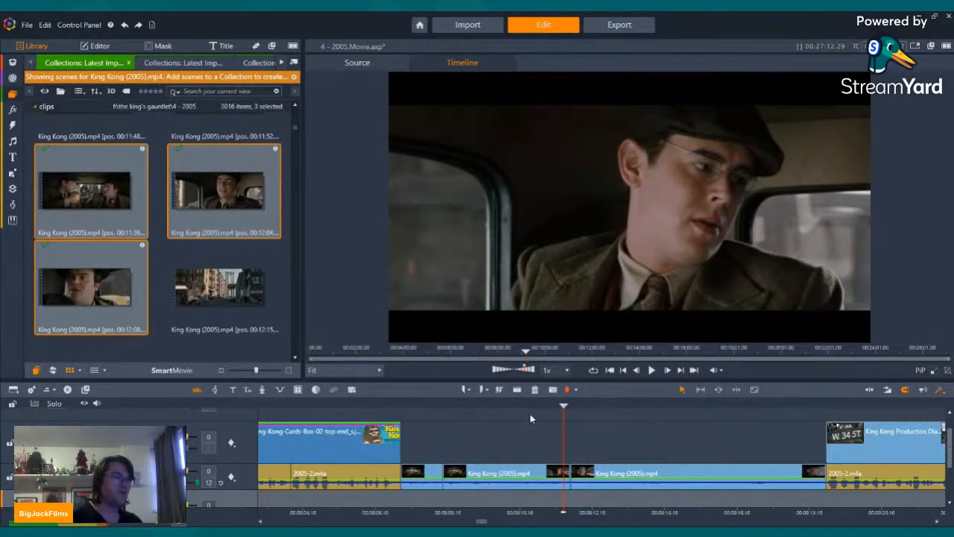
click(516, 388)
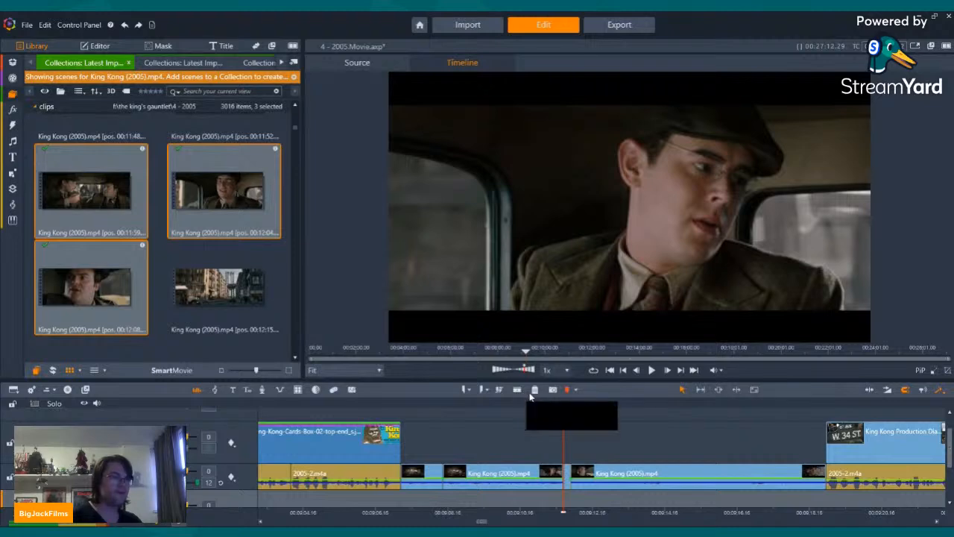
click(533, 395)
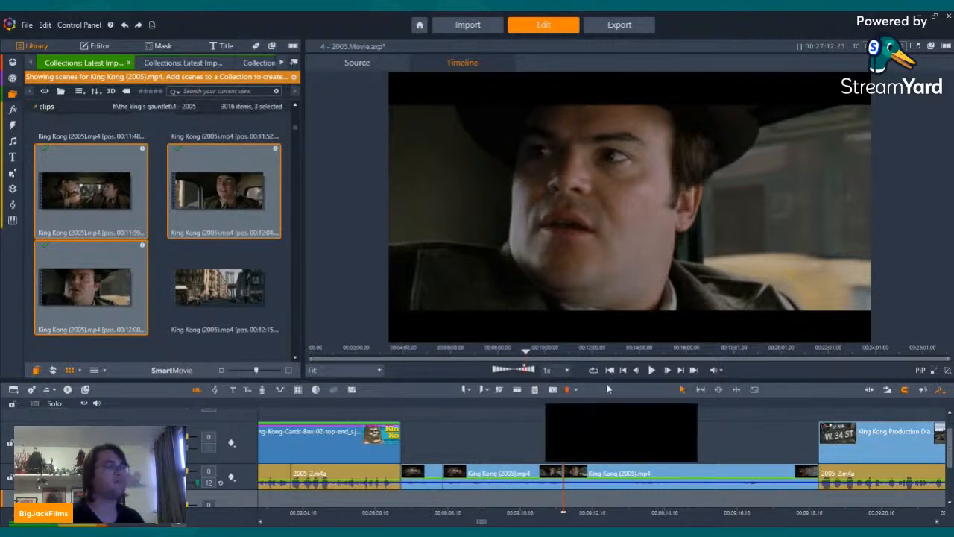
Step: Play across the cut into the third cab clip, split off its first 19 frames and delete them
key(Left)
key(Left)
key(Left)
key(Left)
key(Left)
key(Left)
key(Left)
key(Left)
key(Left)
key(Left)
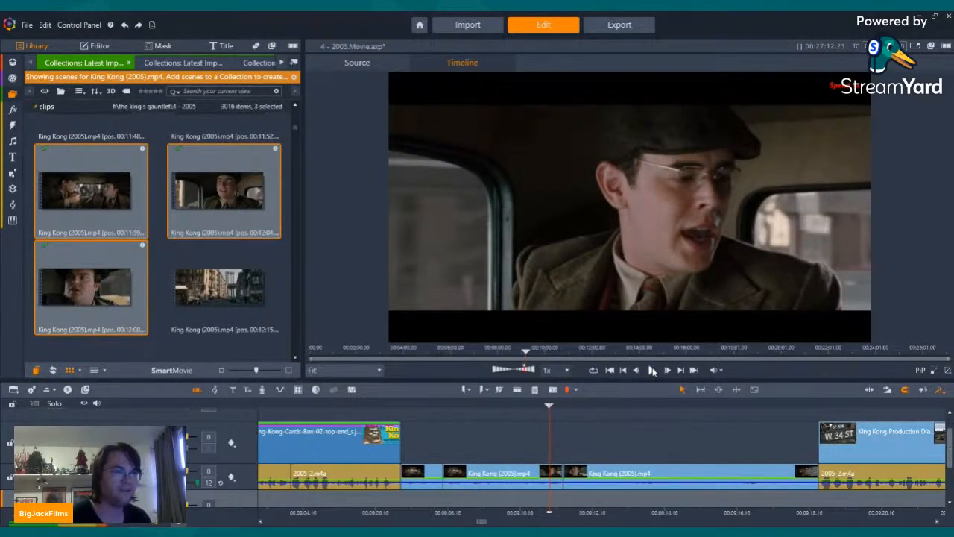
click(652, 371)
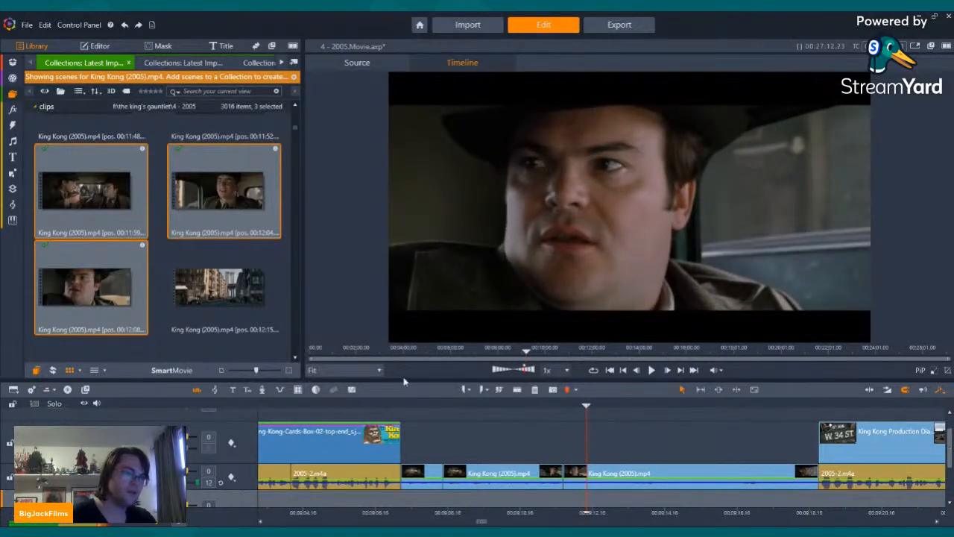
click(574, 475)
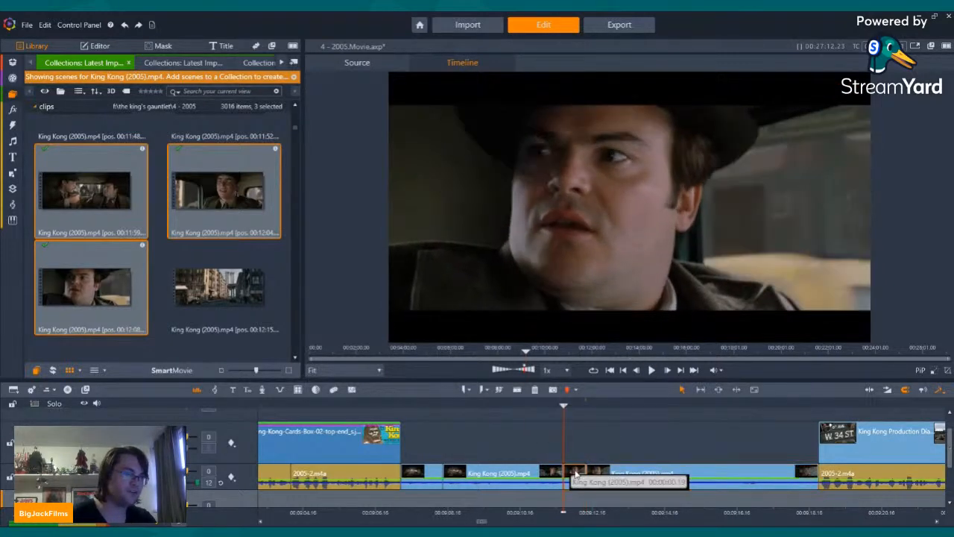
click(535, 390)
Step: Play from the end of the second cab clip across the tightened cut into the third
key(Left)
key(Left)
key(Left)
key(Left)
key(Left)
key(Left)
key(Left)
key(Left)
key(Left)
key(Left)
key(Left)
key(Left)
key(Left)
key(Left)
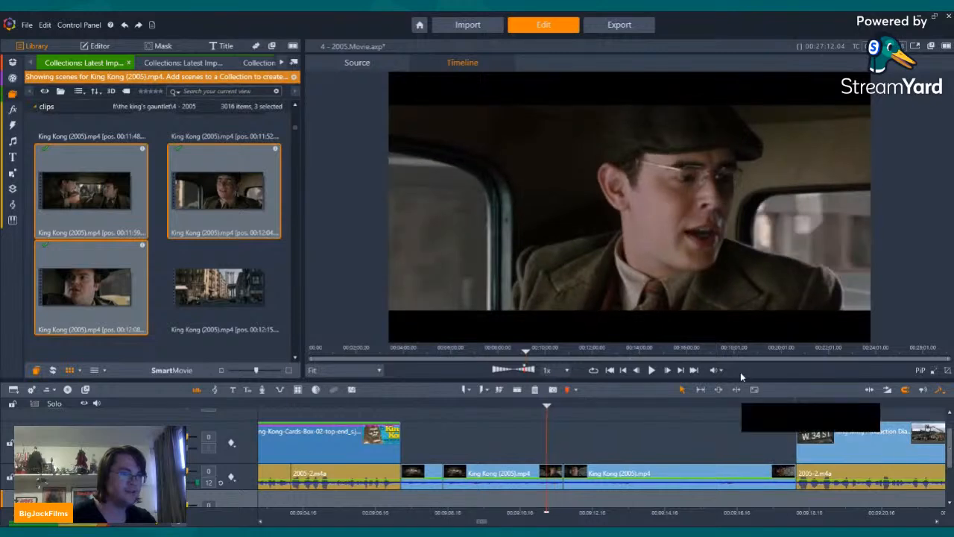
click(651, 371)
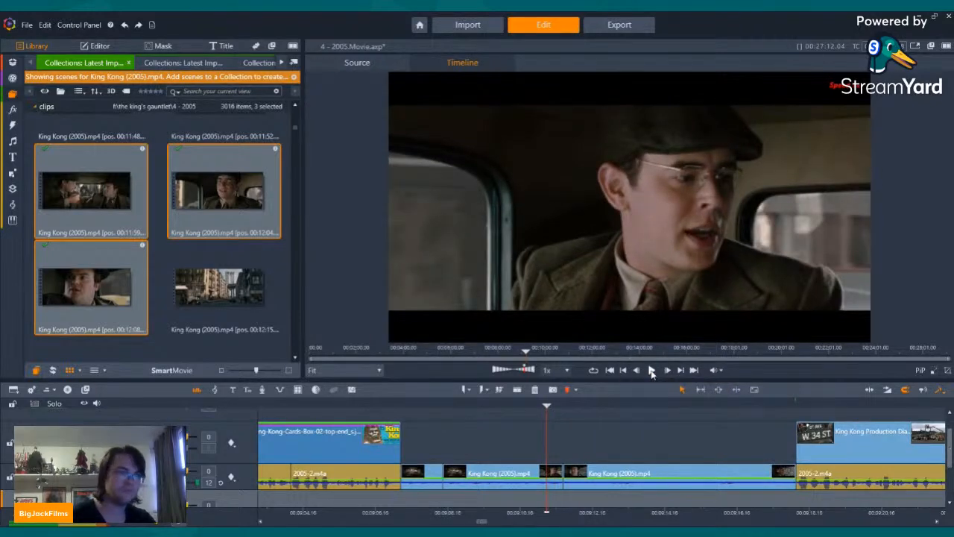
click(652, 373)
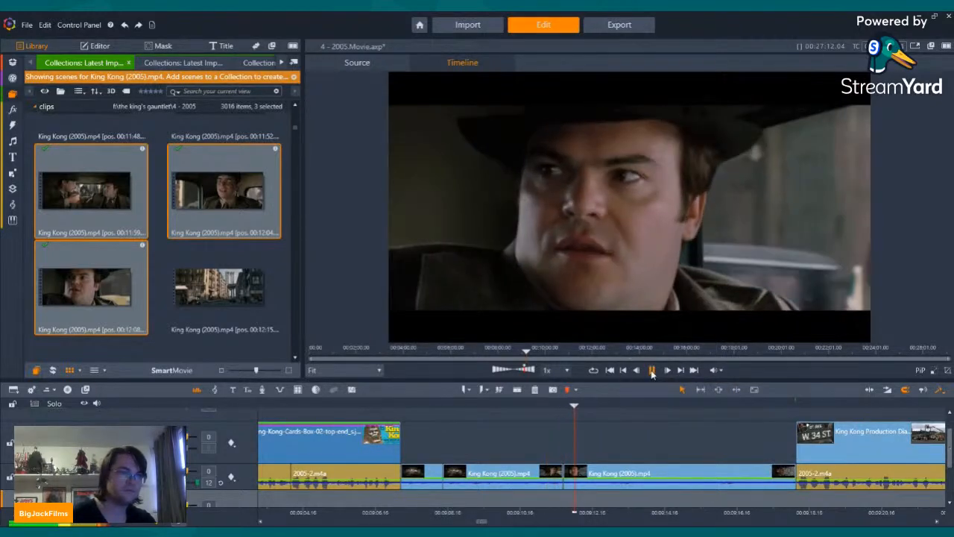
click(652, 373)
Step: Undo the splits and deletions at the second cab clip's end and the third cab clip's start
click(124, 26)
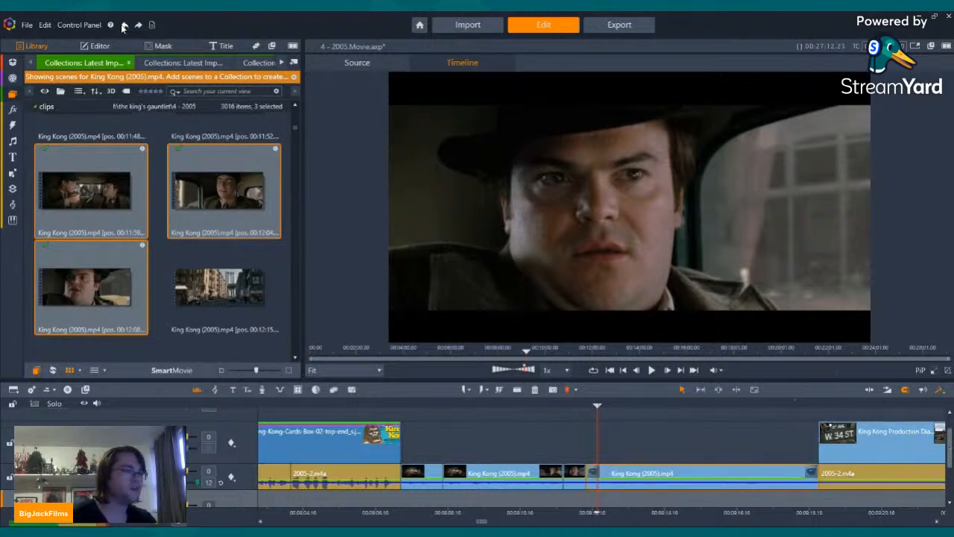
click(124, 26)
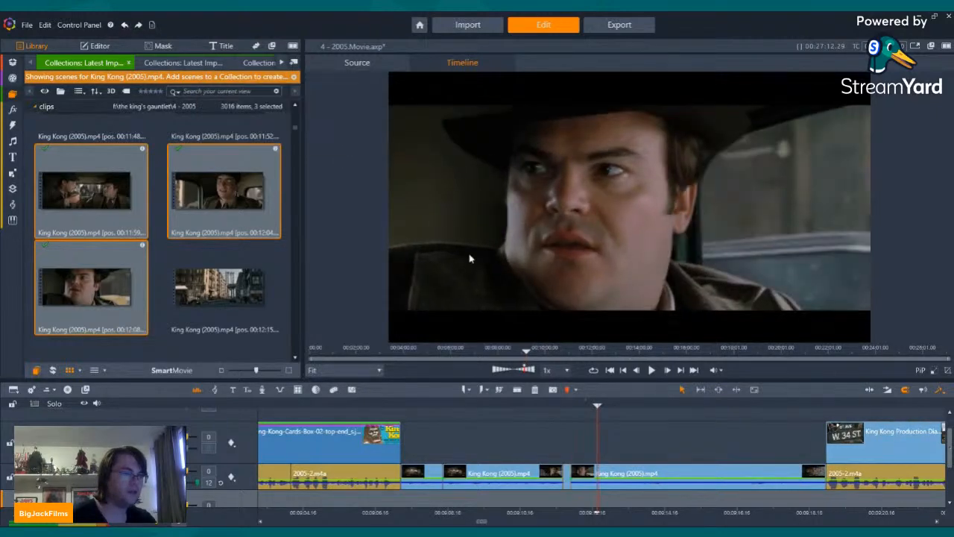
click(125, 26)
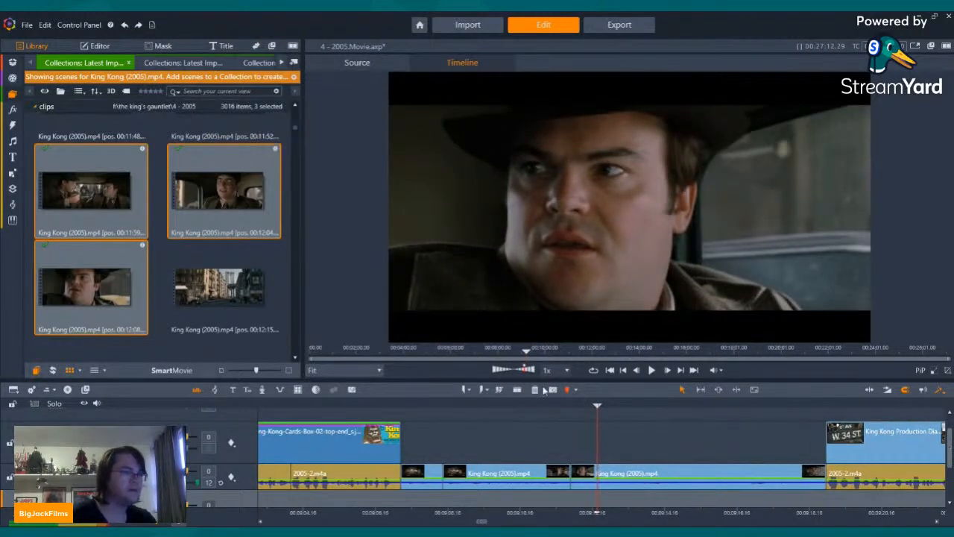
Step: Split the third cab clip about 19 frames after its start and delete the piece before the cut
key(Left)
key(Left)
key(Left)
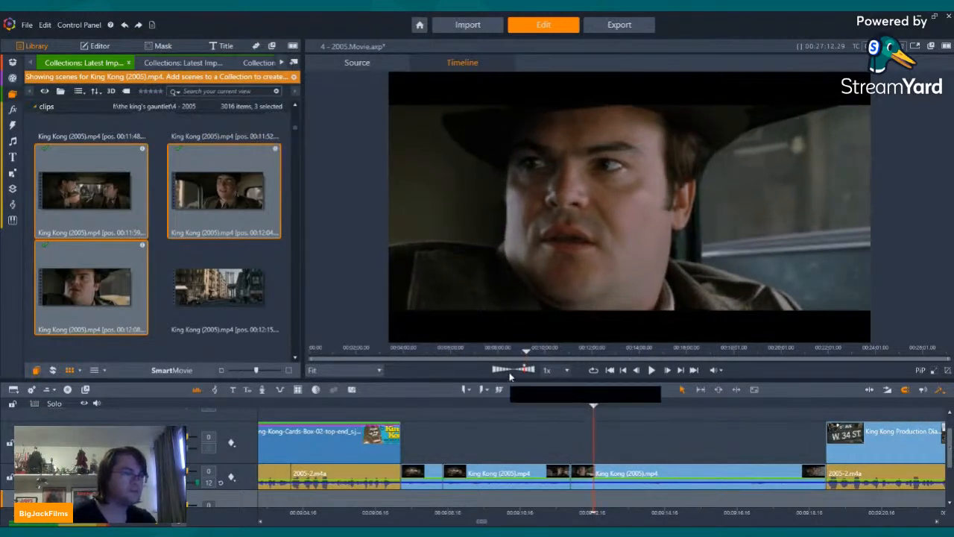
click(587, 477)
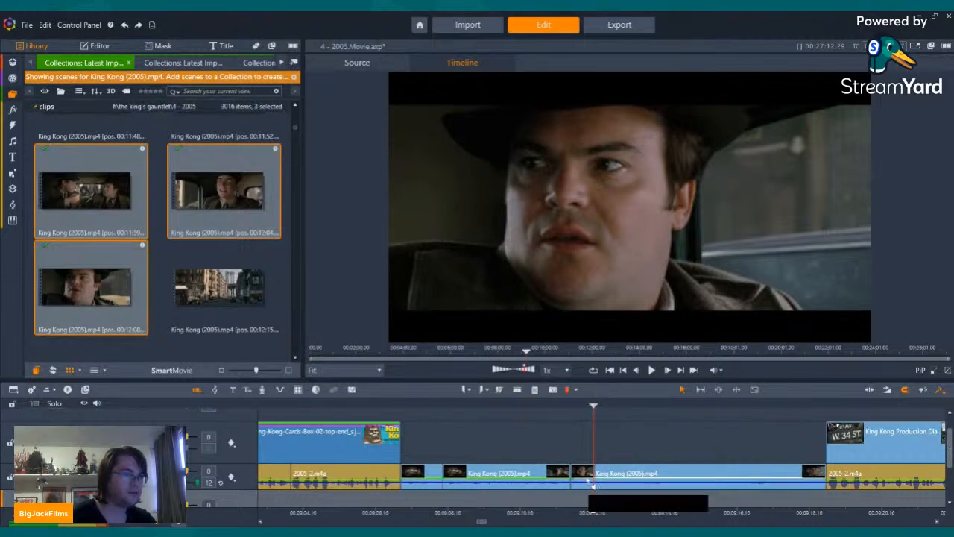
click(518, 391)
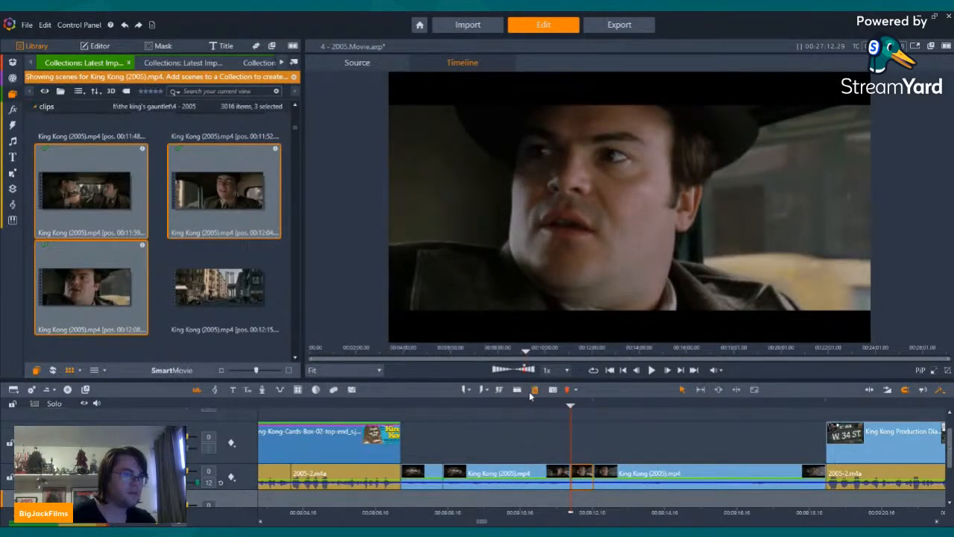
click(535, 390)
Step: Move the playhead back into the second cab clip and play toward the cut with the third
key(Left)
key(Left)
key(Left)
key(Left)
key(Left)
key(Left)
key(Left)
key(Left)
key(Left)
key(Left)
key(Left)
key(Left)
key(Left)
key(Left)
key(Left)
key(Left)
key(Left)
key(Left)
key(Left)
key(Left)
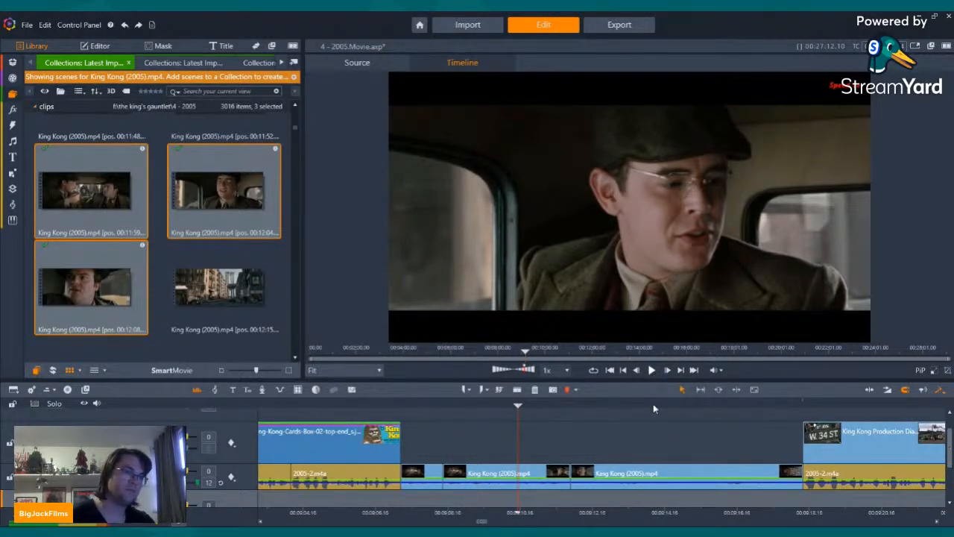
key(Left)
key(Left)
key(Right)
key(Right)
key(Right)
key(Right)
key(Left)
key(Left)
key(Left)
key(Left)
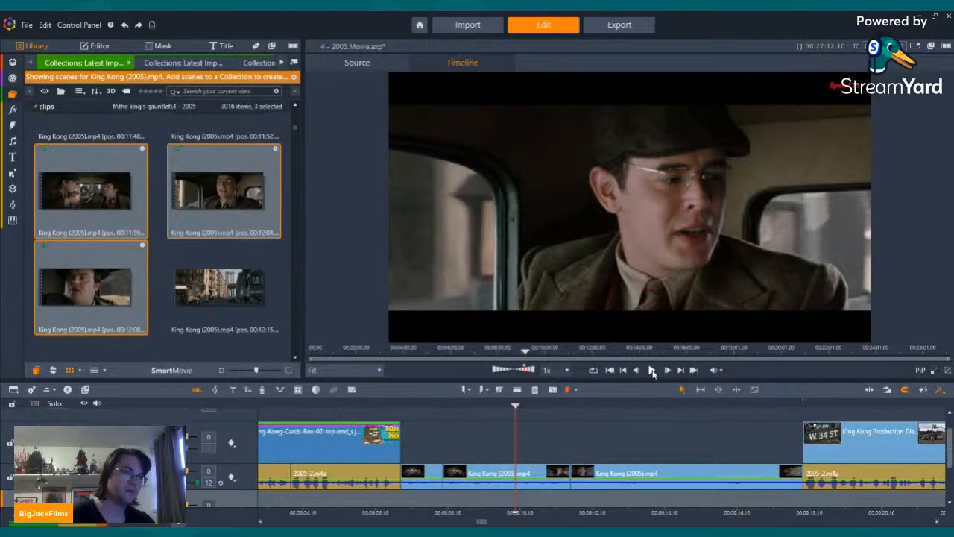
click(652, 370)
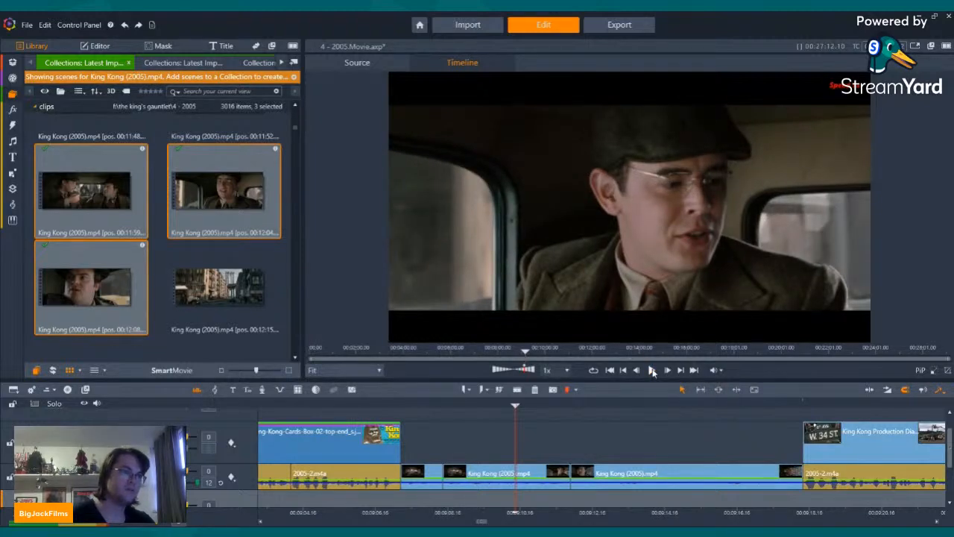
Step: Undo the last deletion at the third cab clip's start, shorten the split-off piece to about 15 frames, and delete it
click(652, 371)
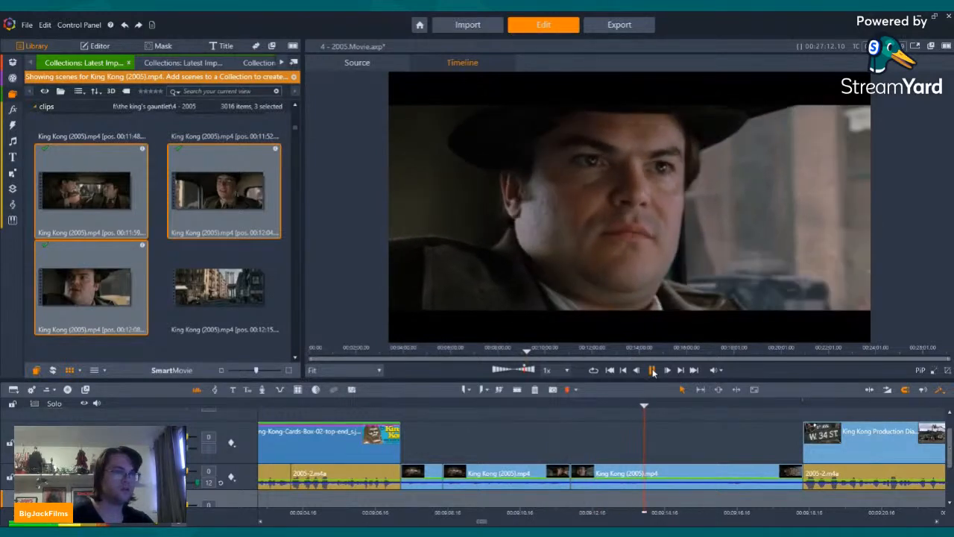
click(654, 372)
click(124, 26)
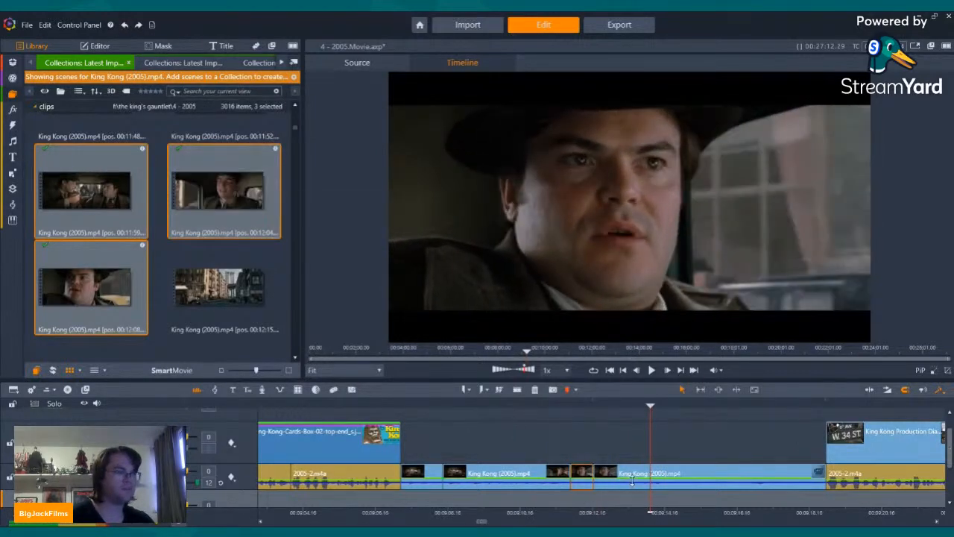
drag(596, 476, 590, 476)
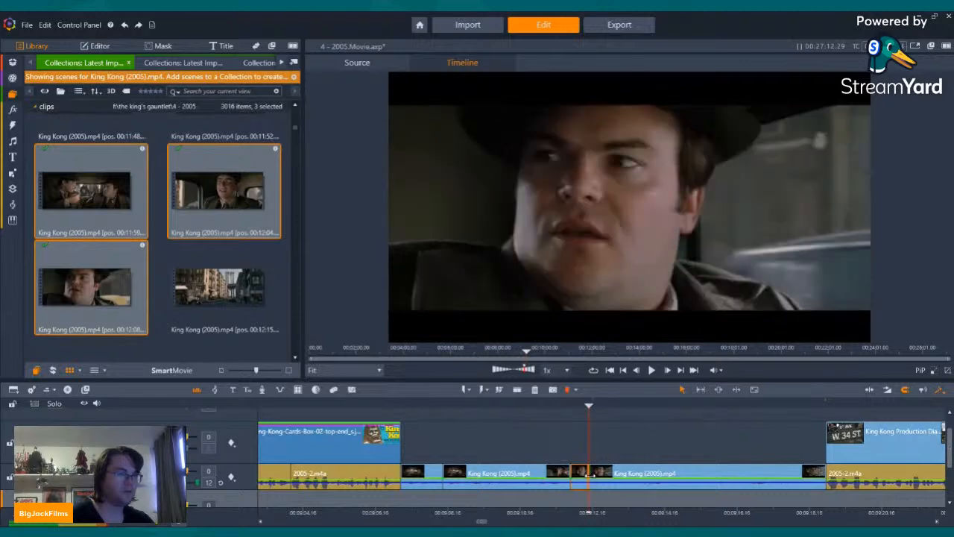
click(576, 478)
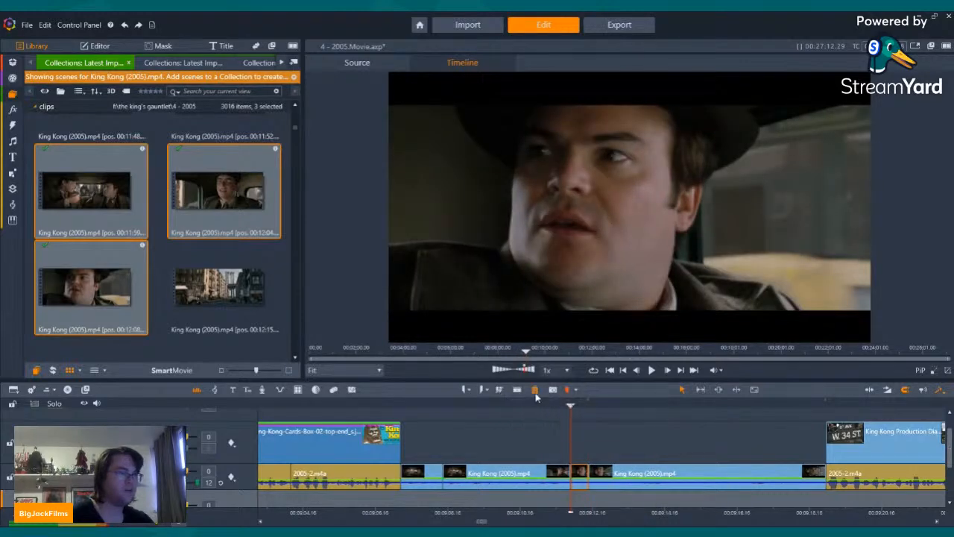
click(535, 393)
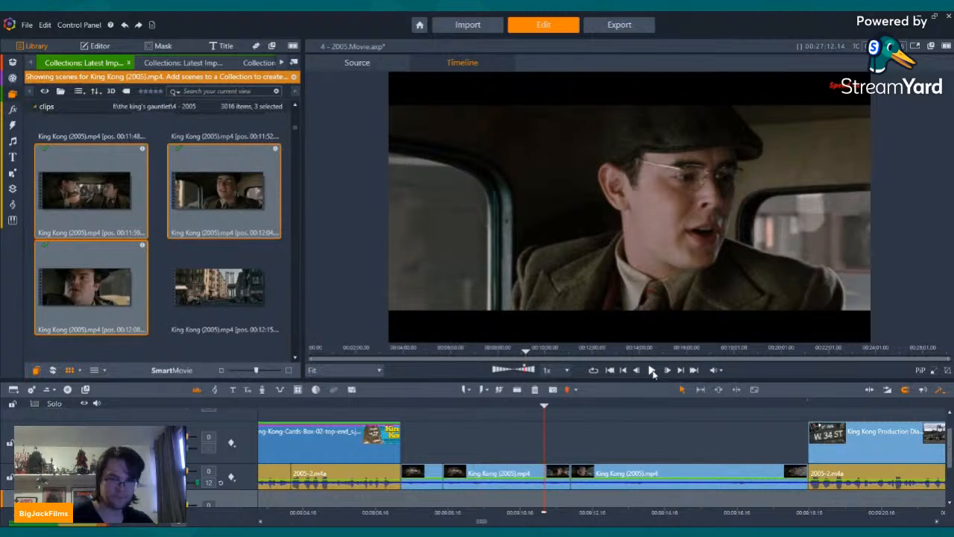
Step: Split the third cab clip about 25 frames before its end, delete the tail, and check the frames around the new ending
click(652, 370)
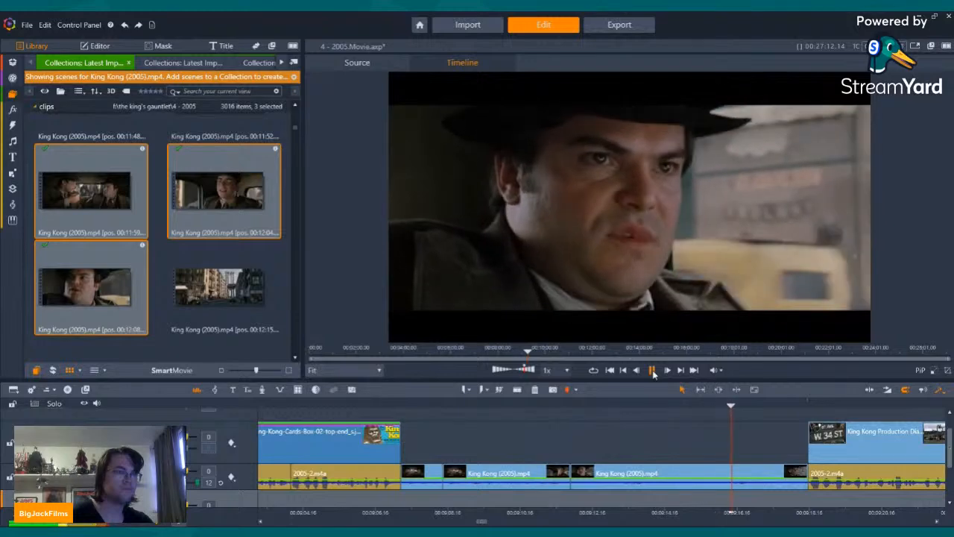
click(652, 371)
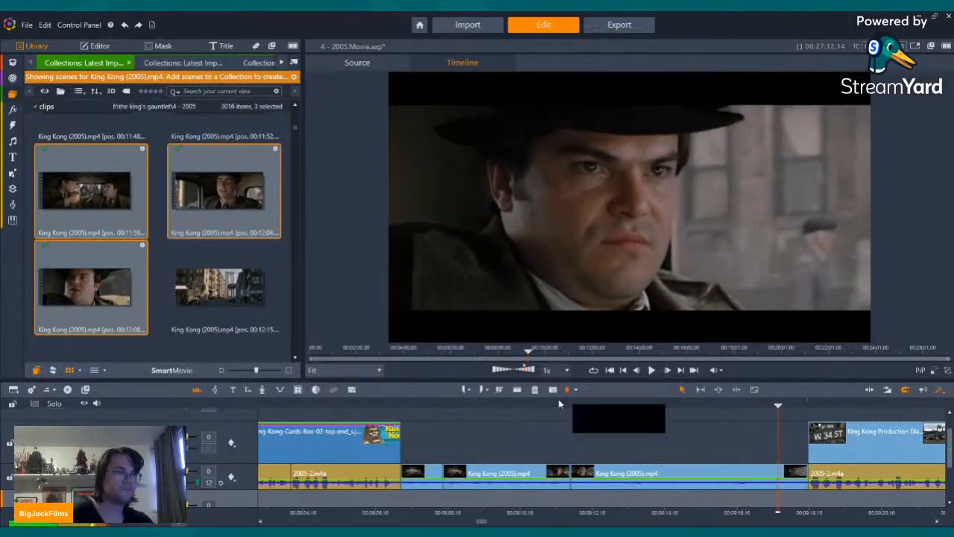
click(518, 390)
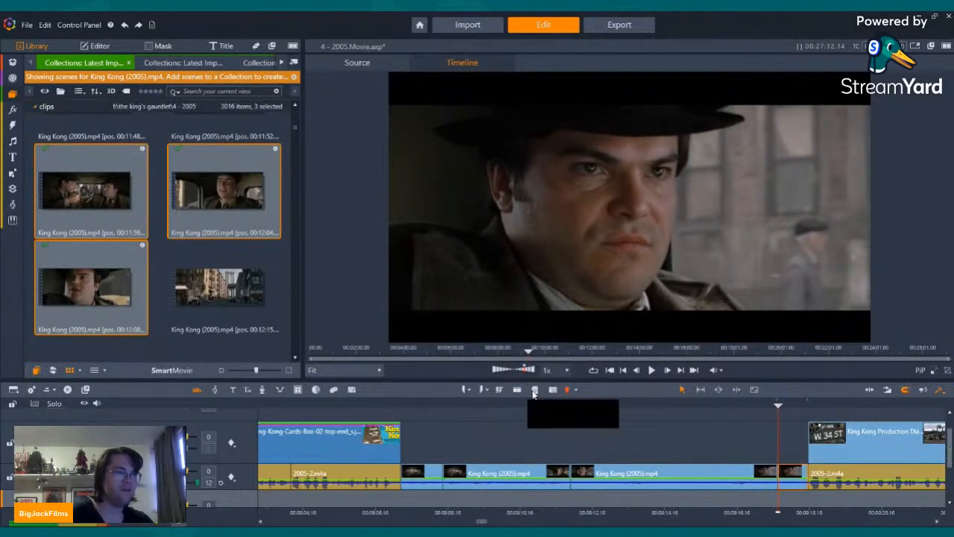
click(535, 390)
key(Left)
key(Left)
key(Left)
key(Left)
key(Left)
key(Left)
key(Left)
key(Left)
key(Left)
key(Left)
key(Left)
key(Left)
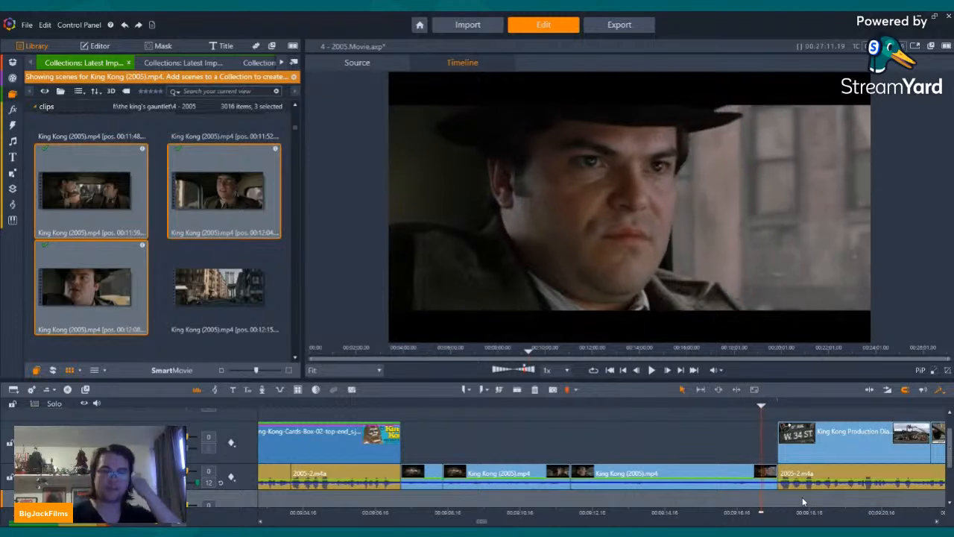
key(Right)
key(Right)
key(Right)
key(Right)
key(Right)
key(Right)
key(Right)
key(Right)
key(Right)
key(Right)
key(Right)
key(Right)
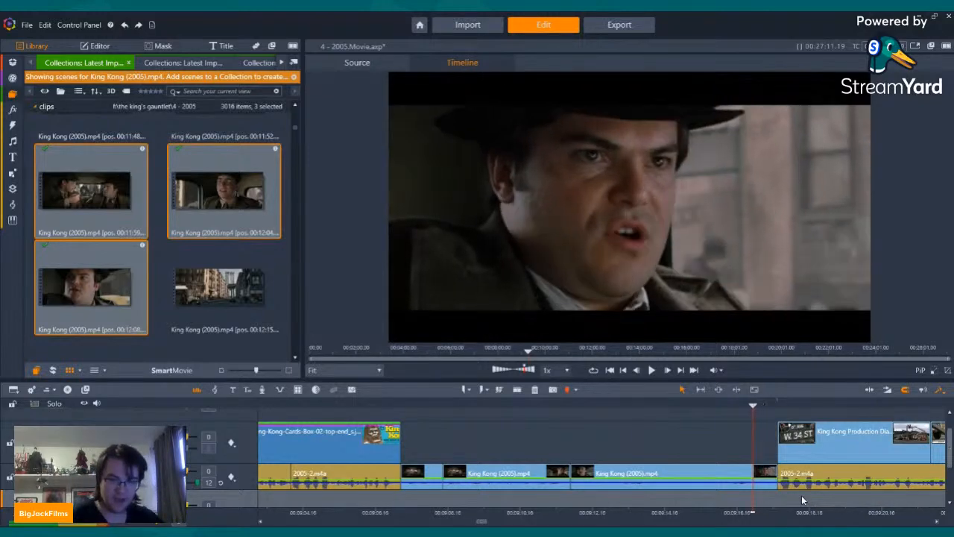
Step: Move the playhead past the W. 34 St. production diary clip to the start of the third following 2005-2.m4a narration segment
click(792, 496)
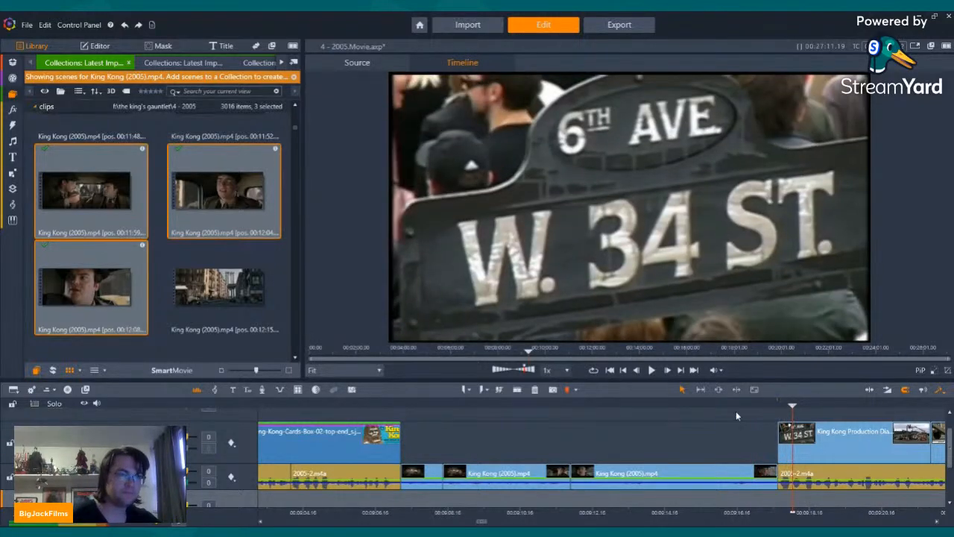
click(680, 370)
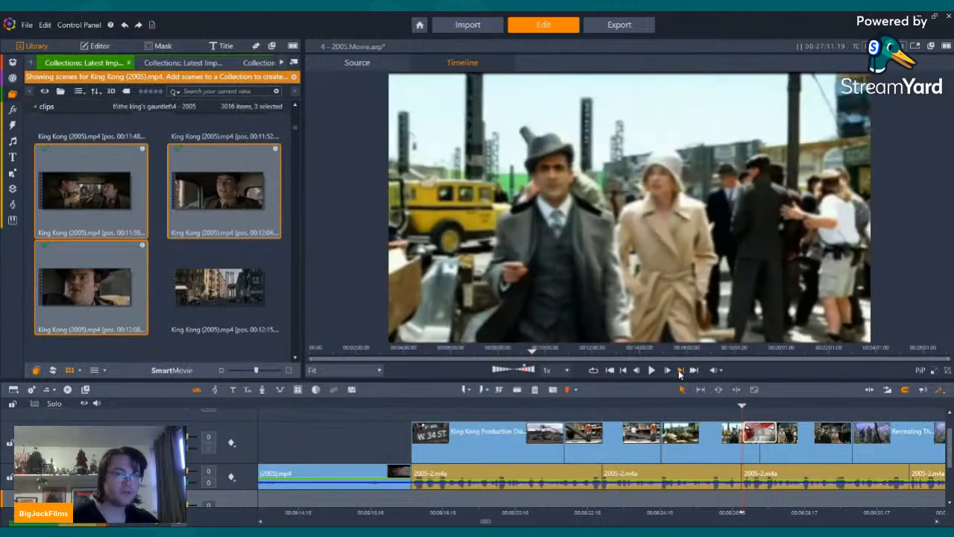
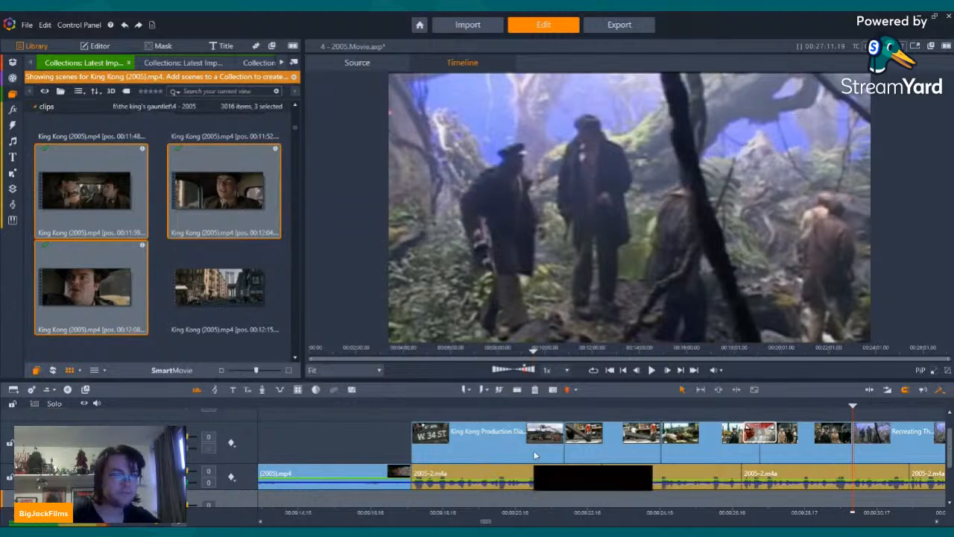
Step: Step through the timeline cut by cut to find where the video track still has a gap, around 00:12:45
key(space)
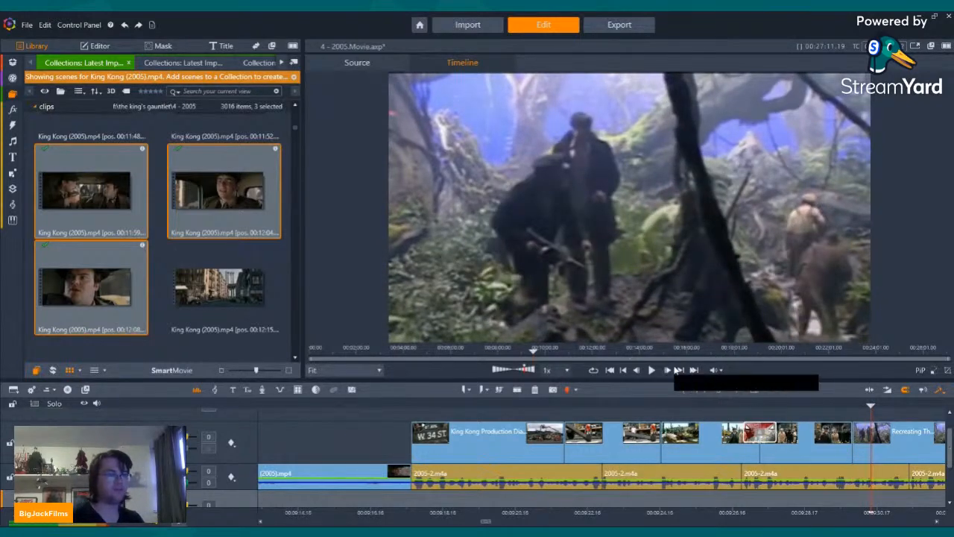
click(679, 370)
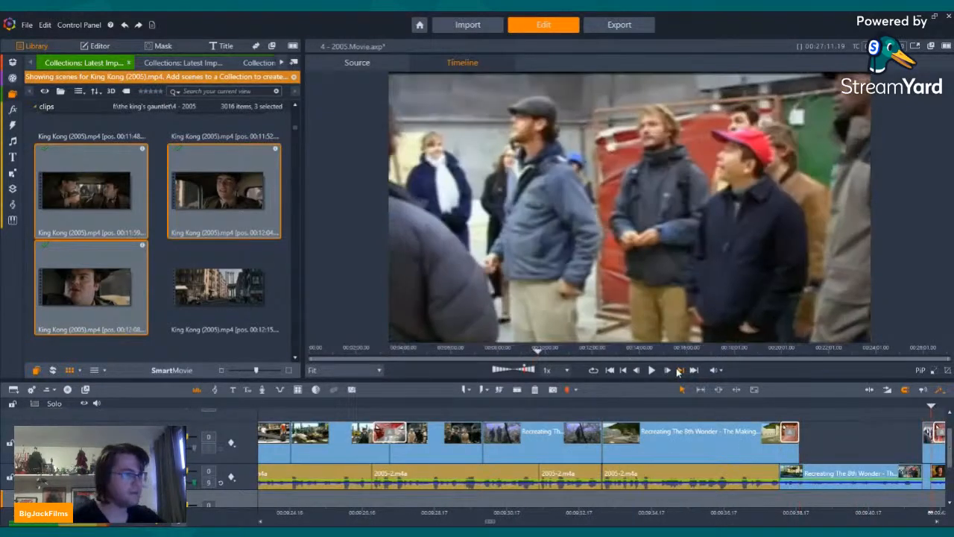
click(679, 370)
click(678, 370)
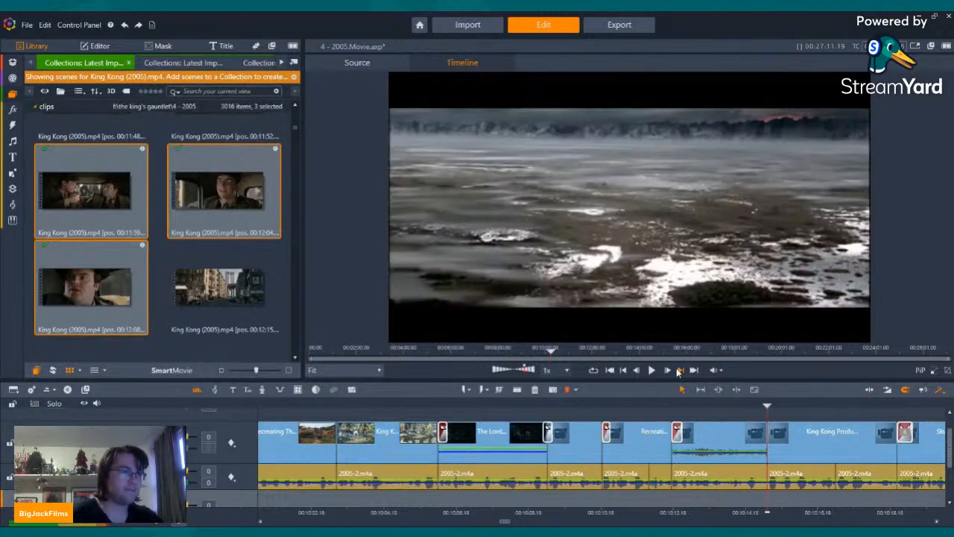
click(679, 369)
click(678, 369)
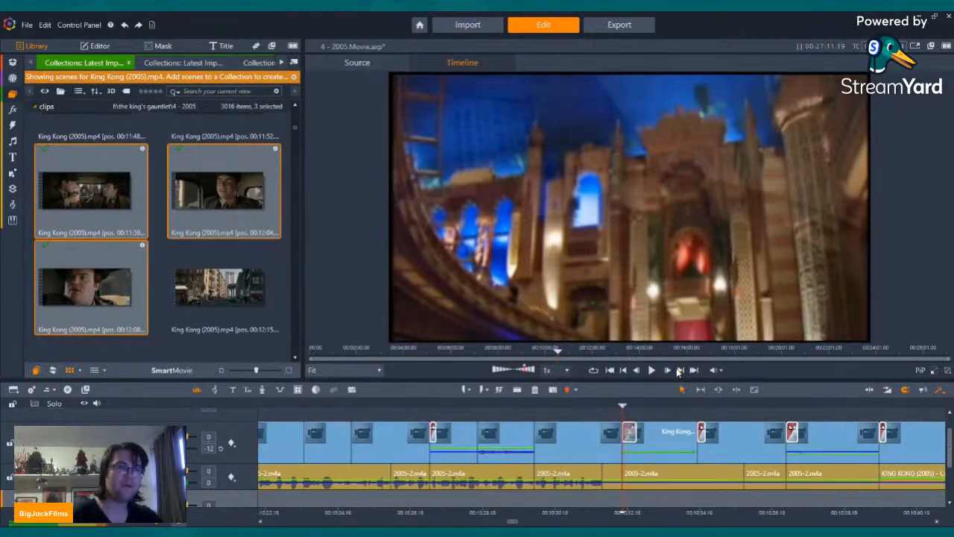
click(678, 370)
click(678, 369)
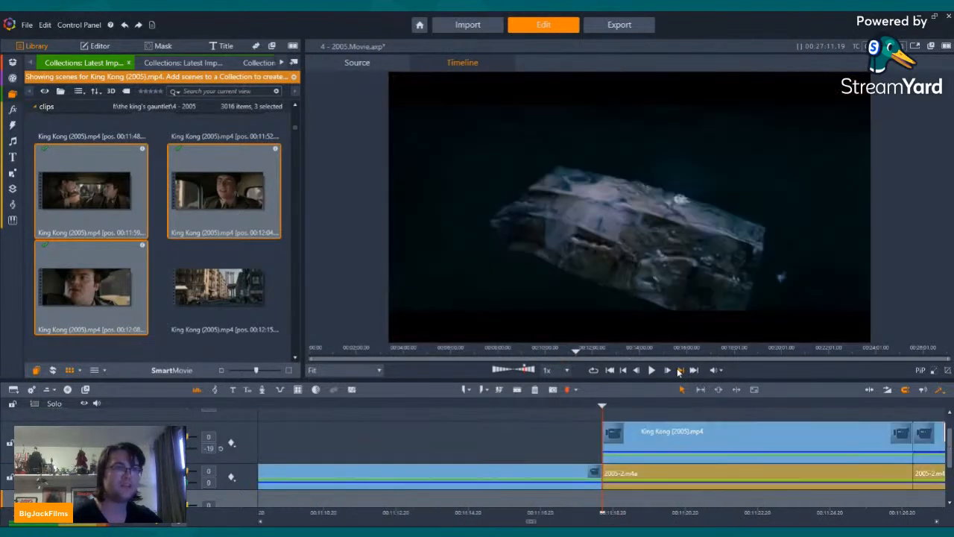
click(679, 370)
click(678, 370)
click(680, 370)
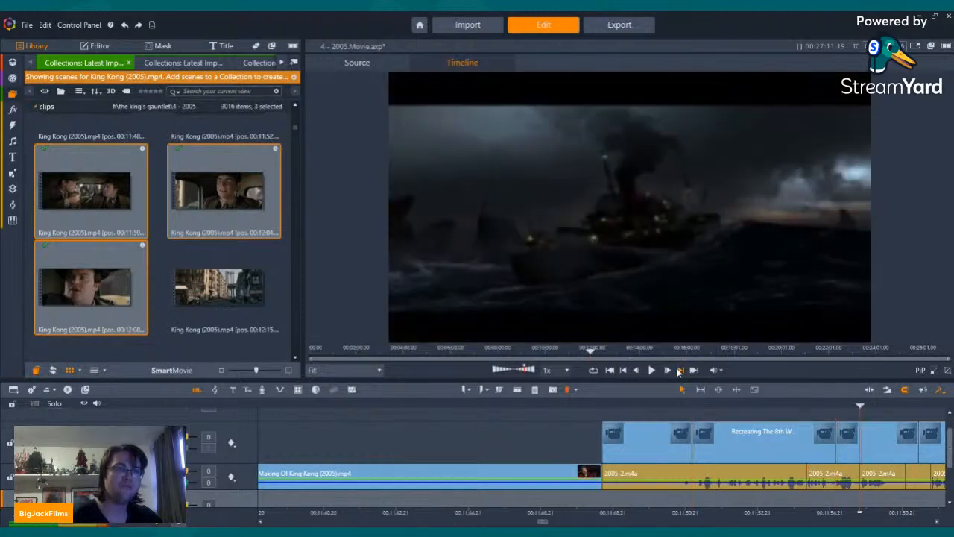
click(679, 370)
click(679, 369)
click(679, 370)
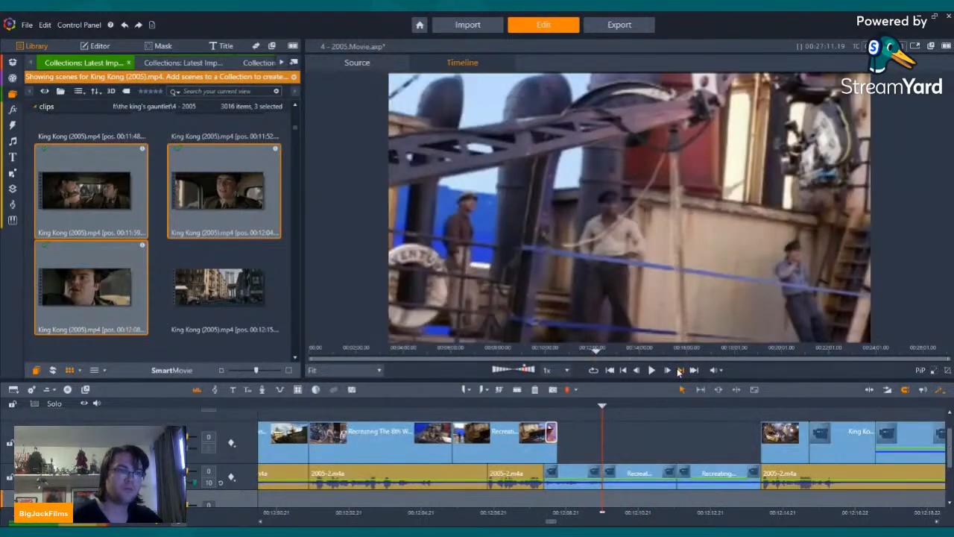
click(679, 370)
click(679, 370)
click(679, 369)
click(679, 369)
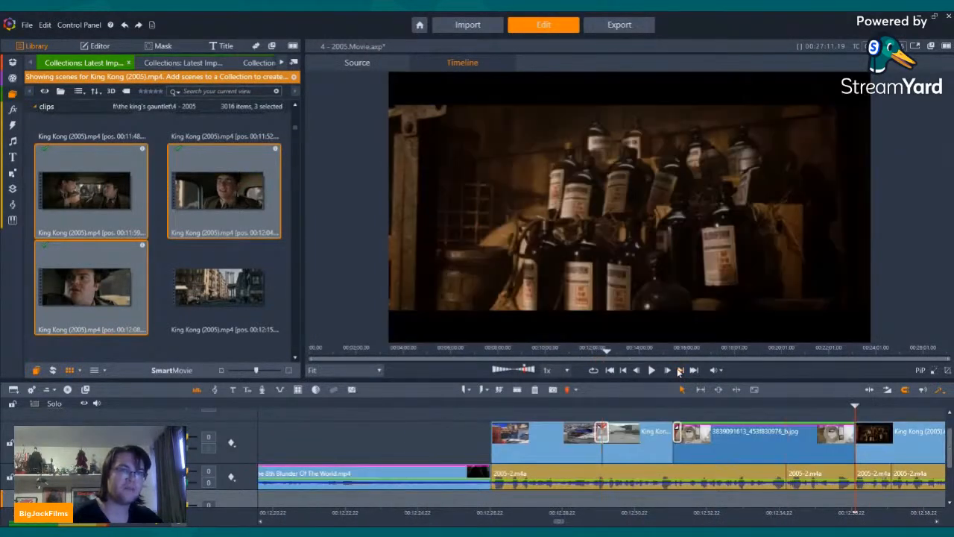
click(679, 370)
click(680, 369)
Step: Play the cabin clips before the gap and park the playhead at the end of the last King Kong clip
key(Left)
key(Left)
key(Left)
key(Left)
key(Left)
key(Left)
key(Left)
key(Left)
key(Left)
key(Left)
key(Left)
key(Left)
key(Left)
key(Left)
key(Left)
key(Left)
key(Left)
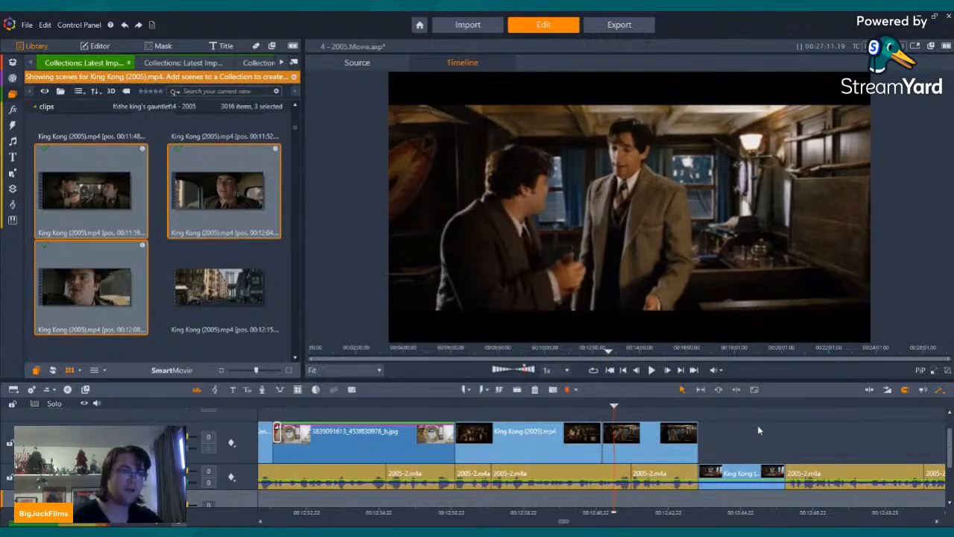
click(654, 371)
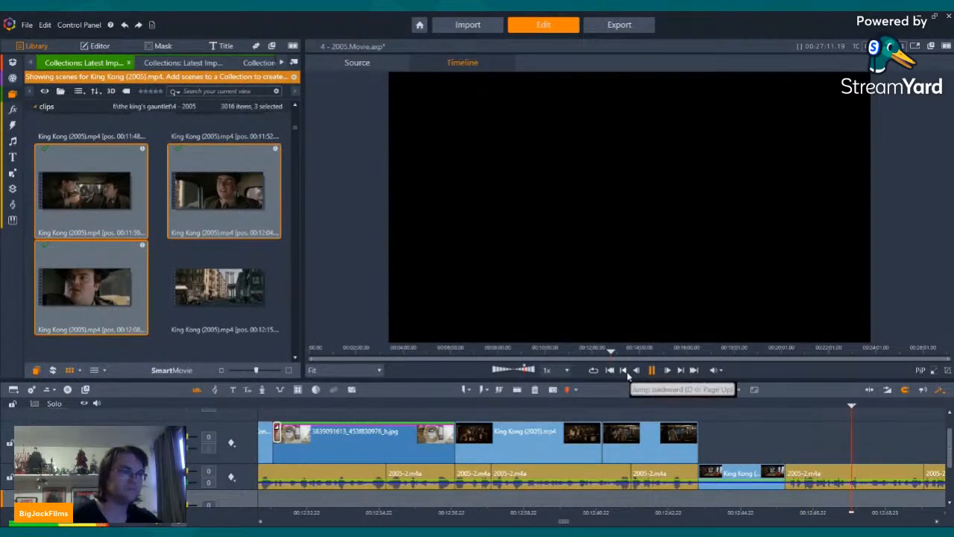
click(630, 370)
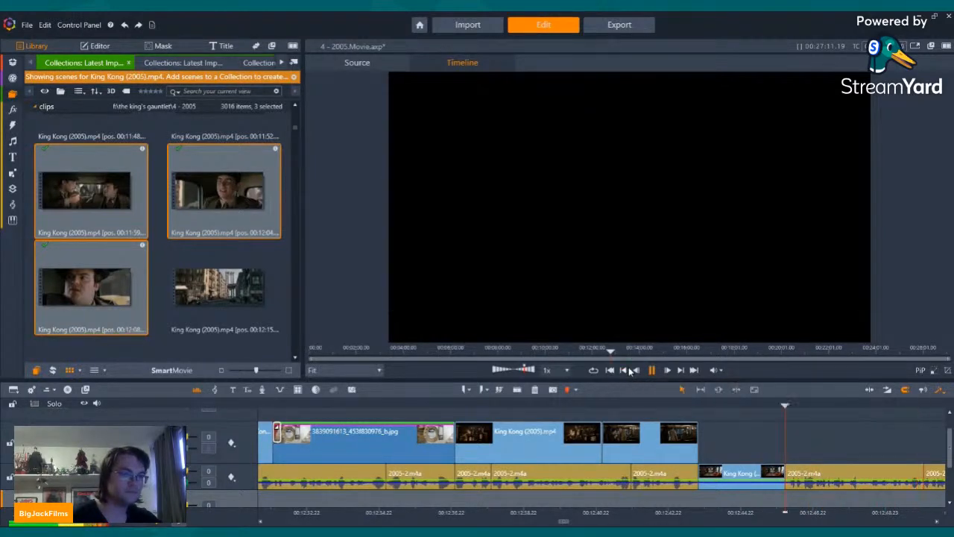
Step: Browse the King Kong (2005) scenes in the library to the ship storm sequence and preview the scene at 01:06:48
scroll(218, 291, down, 5)
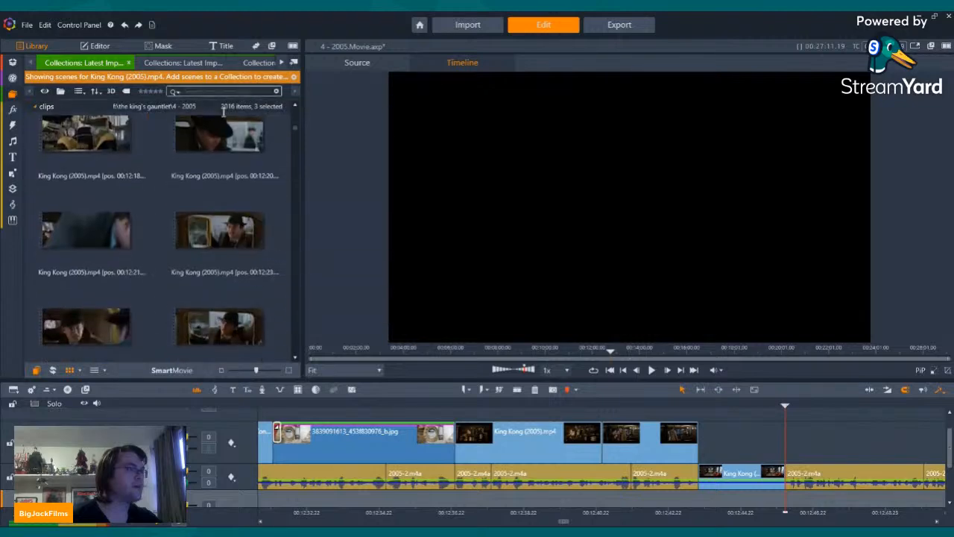
scroll(246, 149, down, 2)
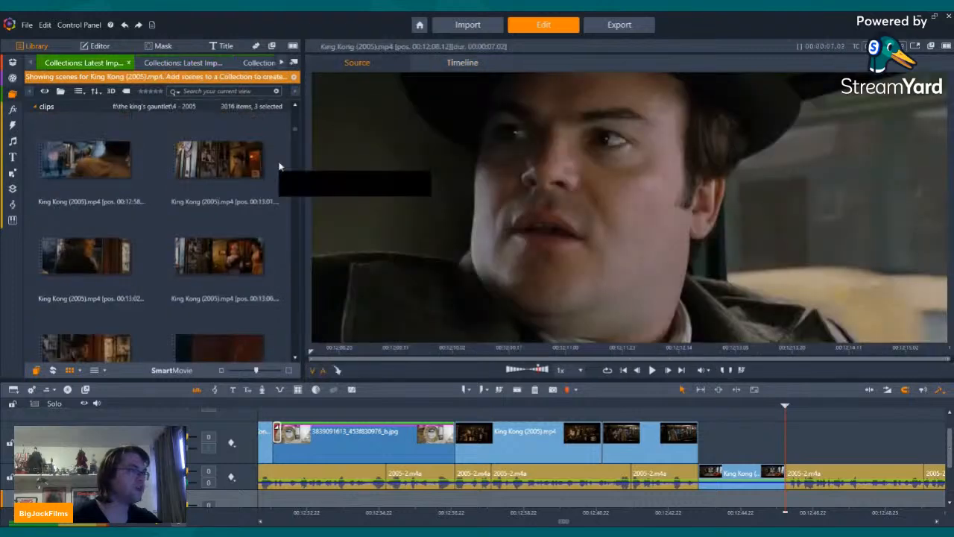
scroll(276, 173, down, 8)
scroll(251, 214, down, 10)
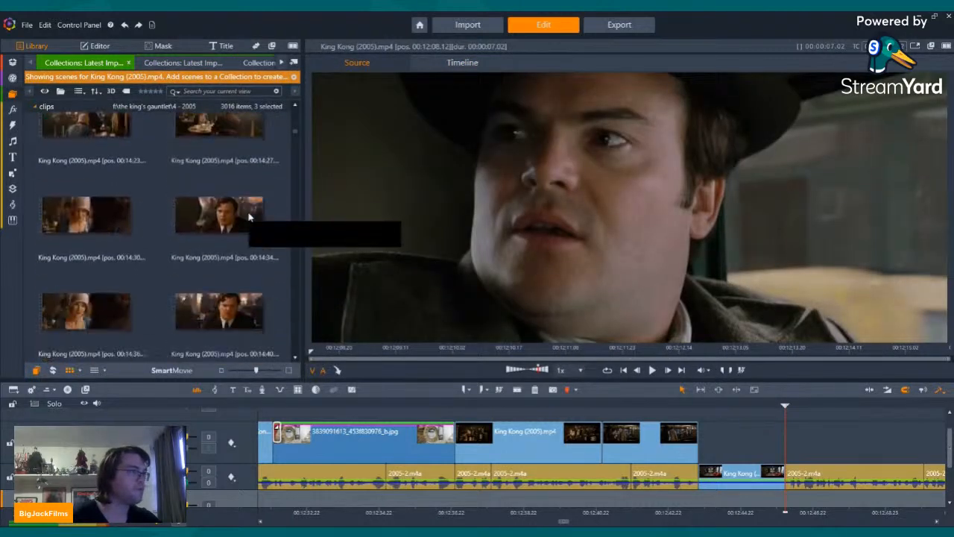
scroll(300, 134, down, 2)
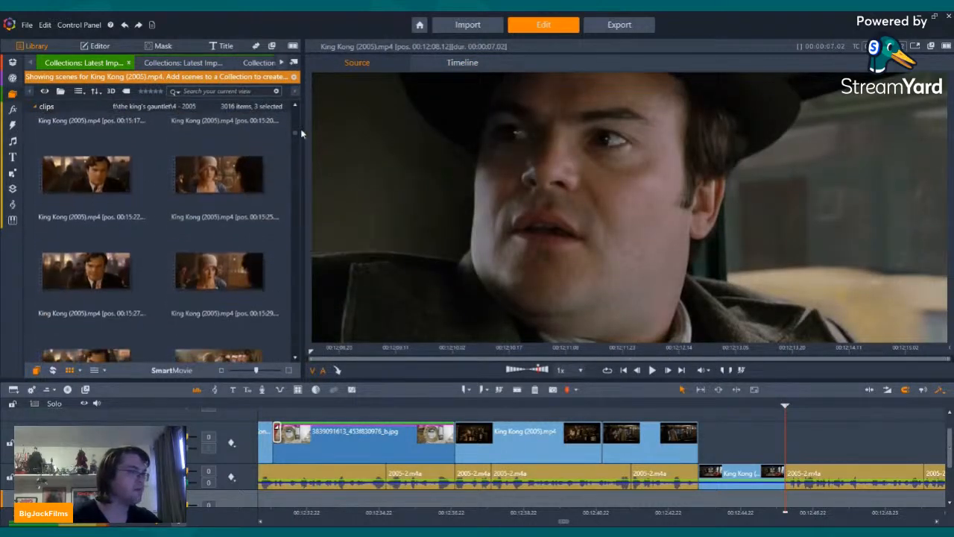
drag(293, 133, 303, 205)
scroll(208, 218, up, 3)
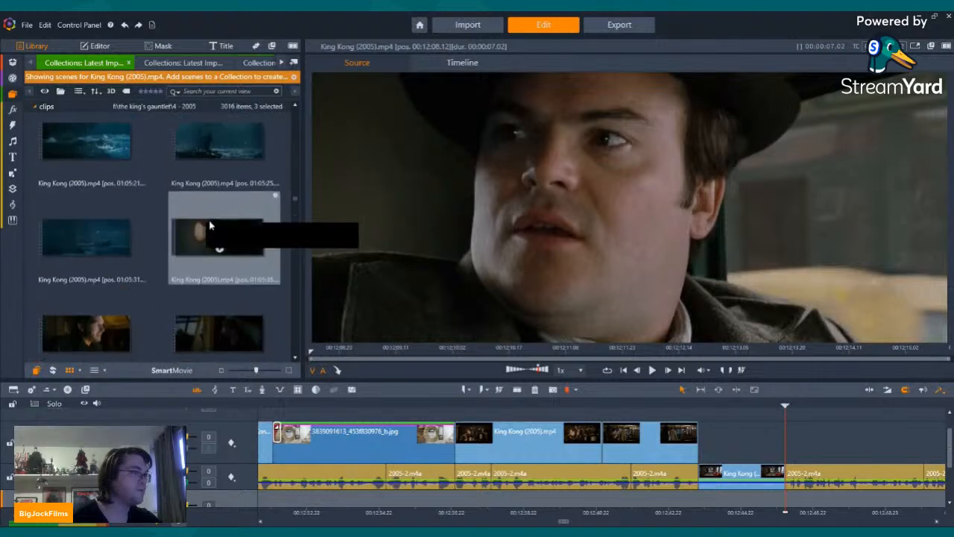
scroll(204, 235, down, 5)
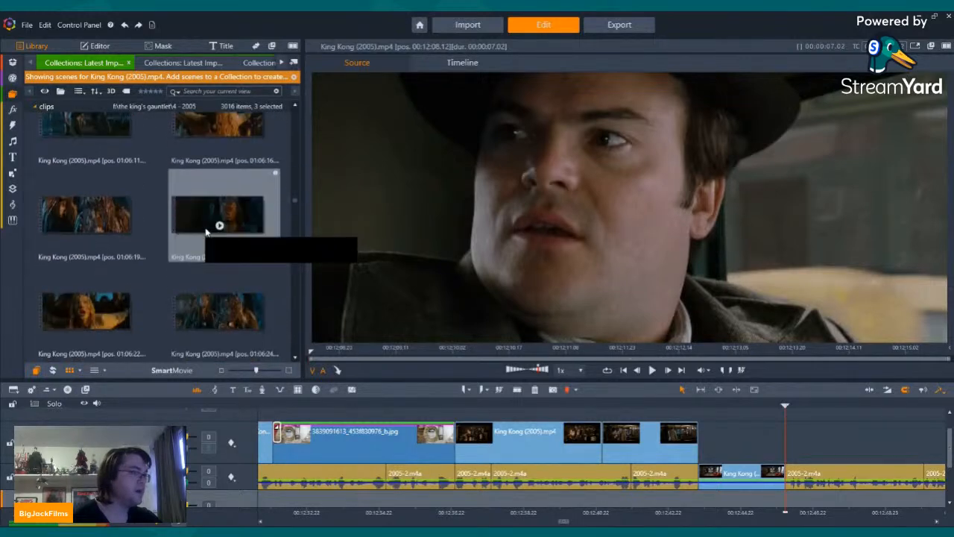
scroll(205, 234, down, 4)
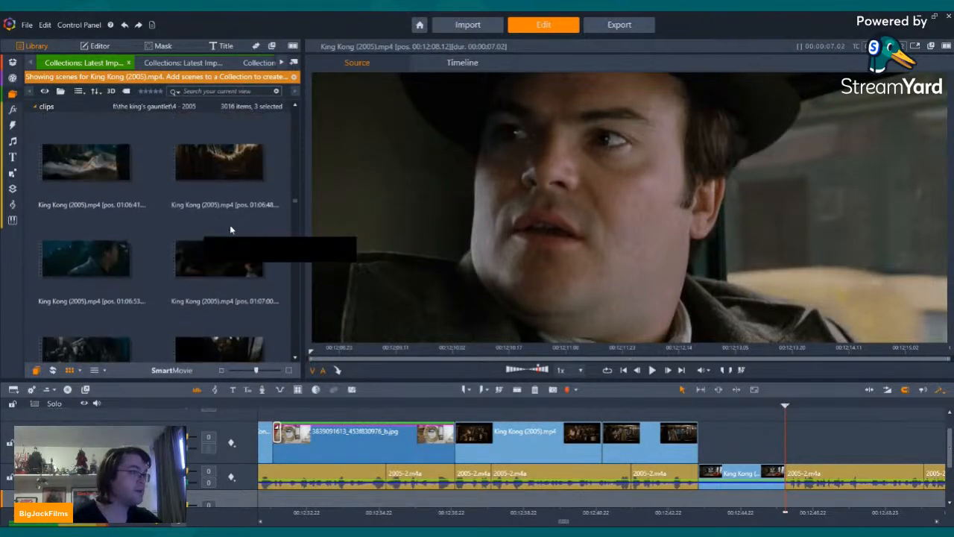
click(220, 176)
key(space)
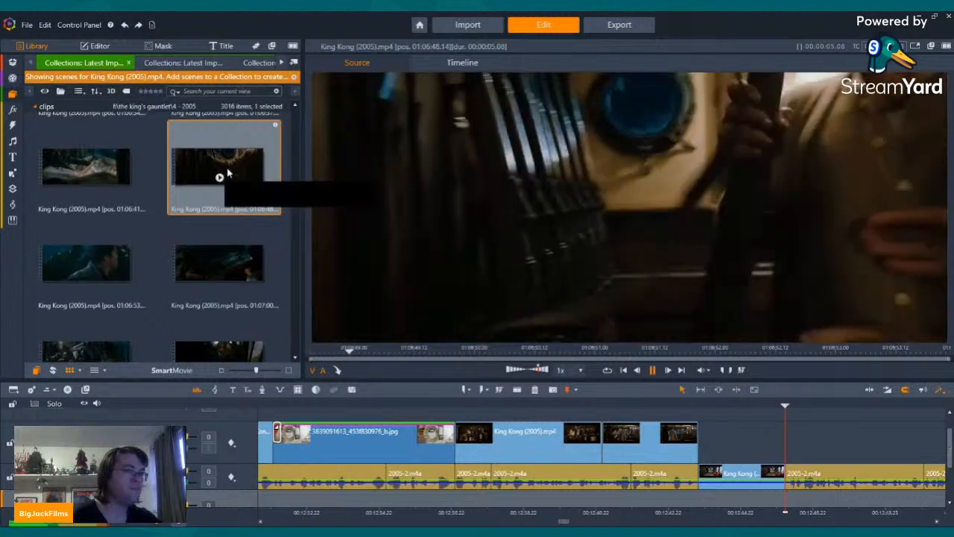
Step: Preview the scene at 01:06:41 and place it on the upper video track right after the last King Kong clip
click(88, 173)
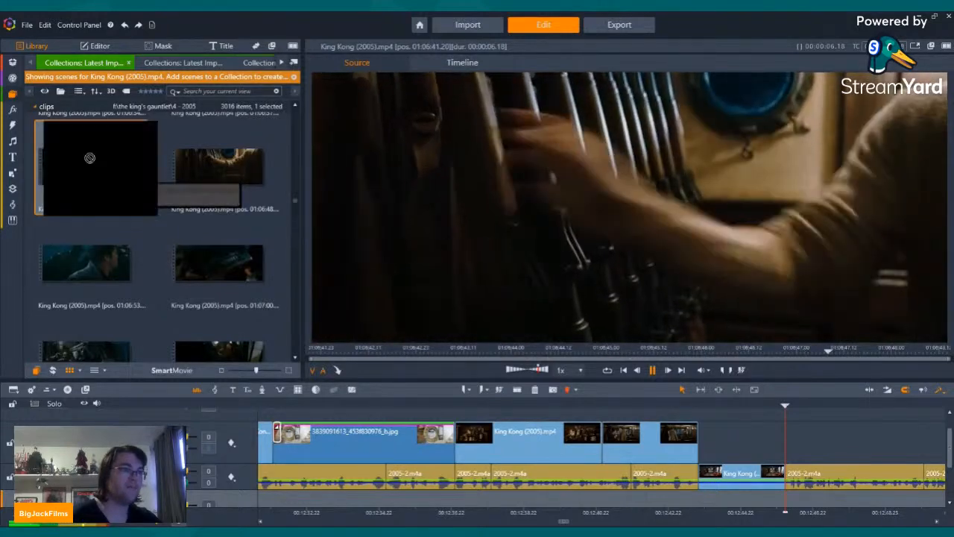
click(807, 450)
drag(788, 453, 788, 453)
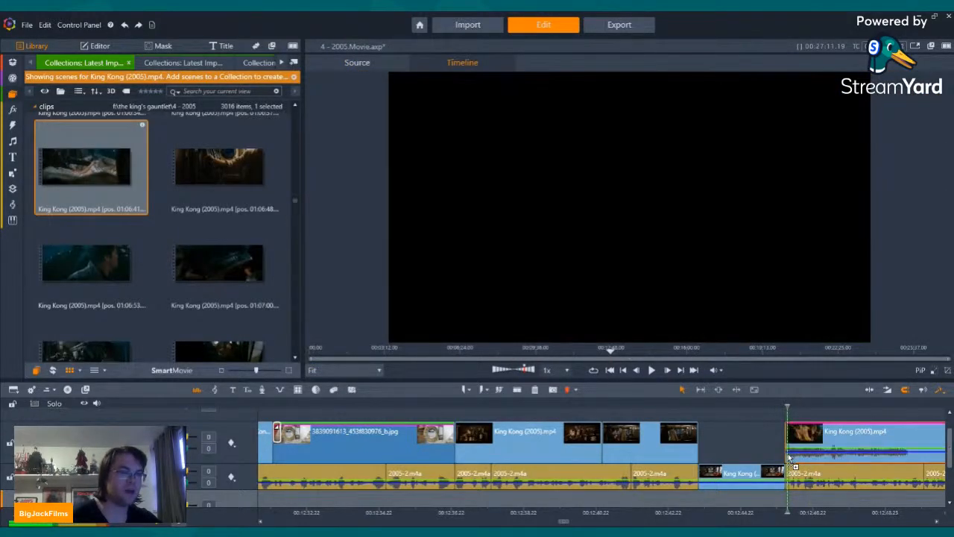
Step: Split the new clip where the gun rack shot begins, delete the part before it, and move the remainder to the gap's start
click(927, 408)
key(space)
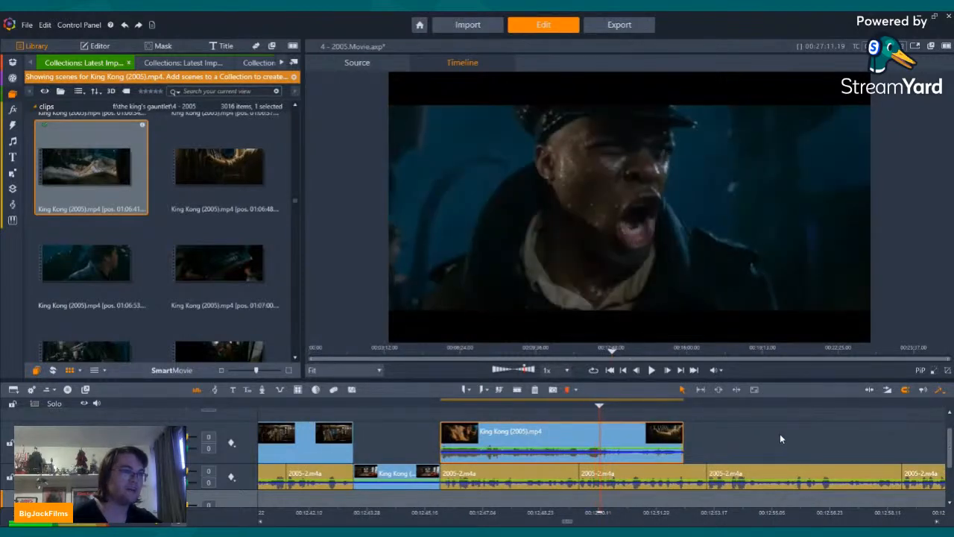
click(520, 391)
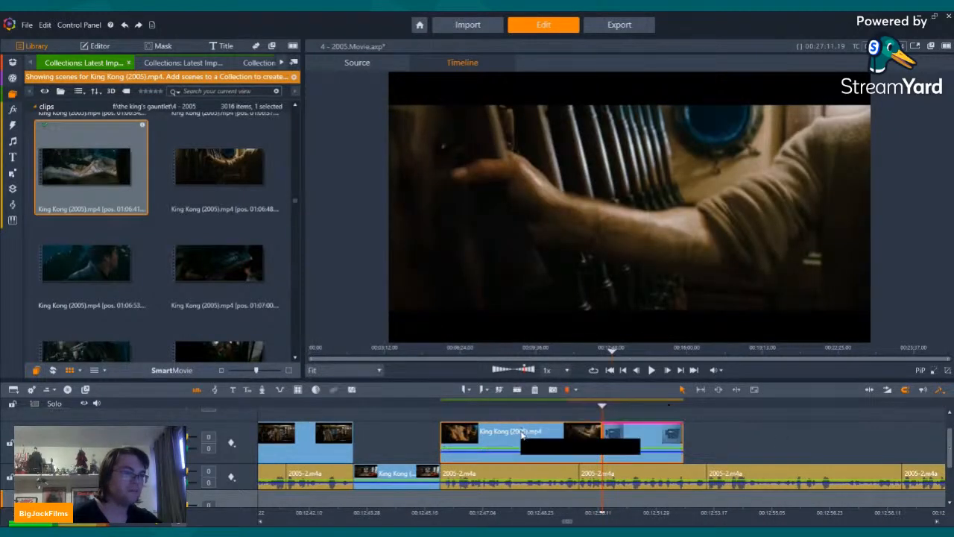
right_click(526, 434)
click(561, 411)
drag(650, 439, 496, 468)
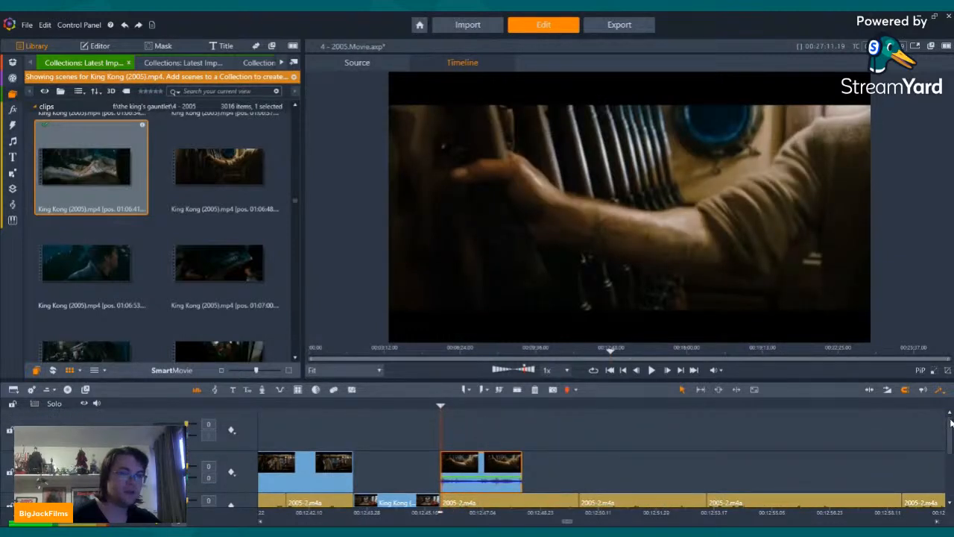
Step: Play back the trimmed gun rack clip on the timeline
drag(950, 422, 951, 434)
key(shift+Left)
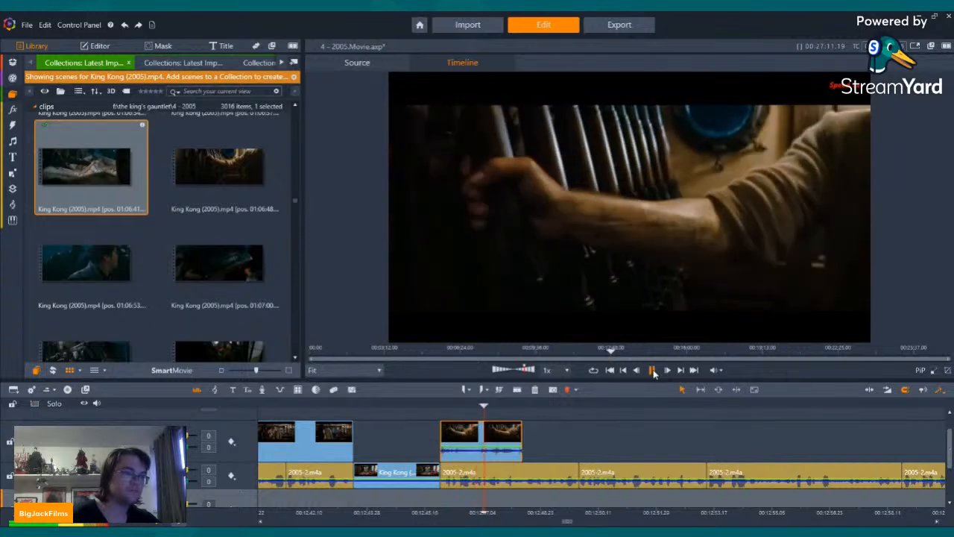
click(654, 374)
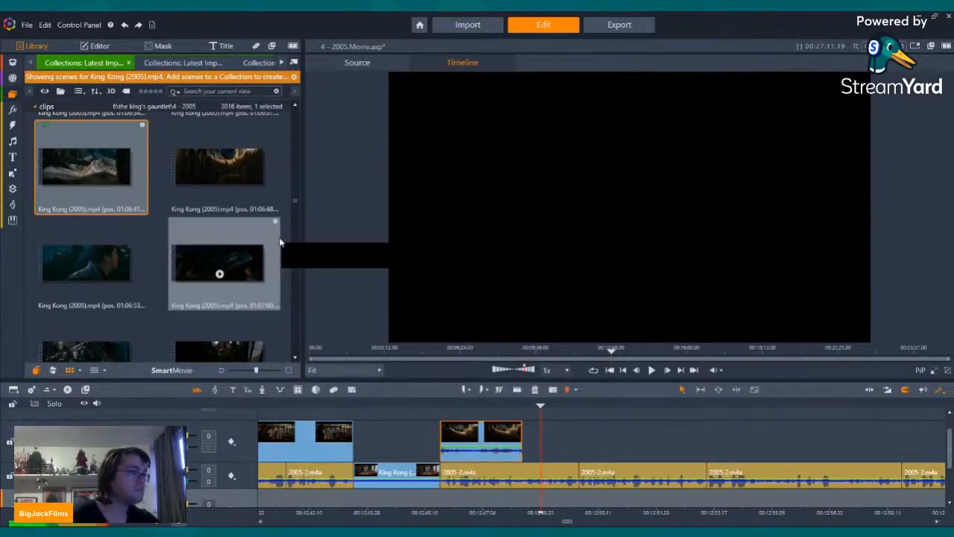
Step: Browse the following storm scenes in the library and preview the ones at 01:07:06, 01:07:10 and 01:07:12
scroll(233, 225, down, 3)
click(117, 224)
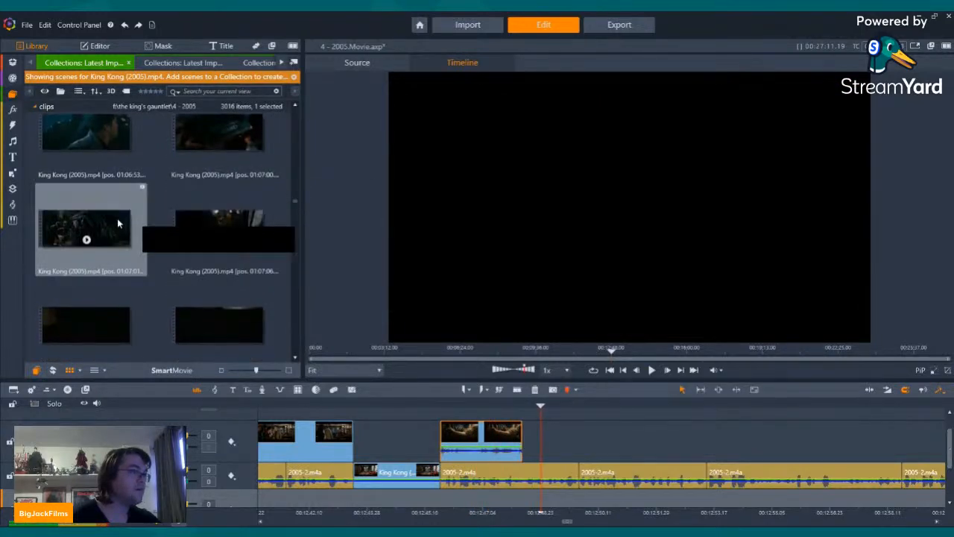
click(225, 225)
scroll(222, 253, down, 4)
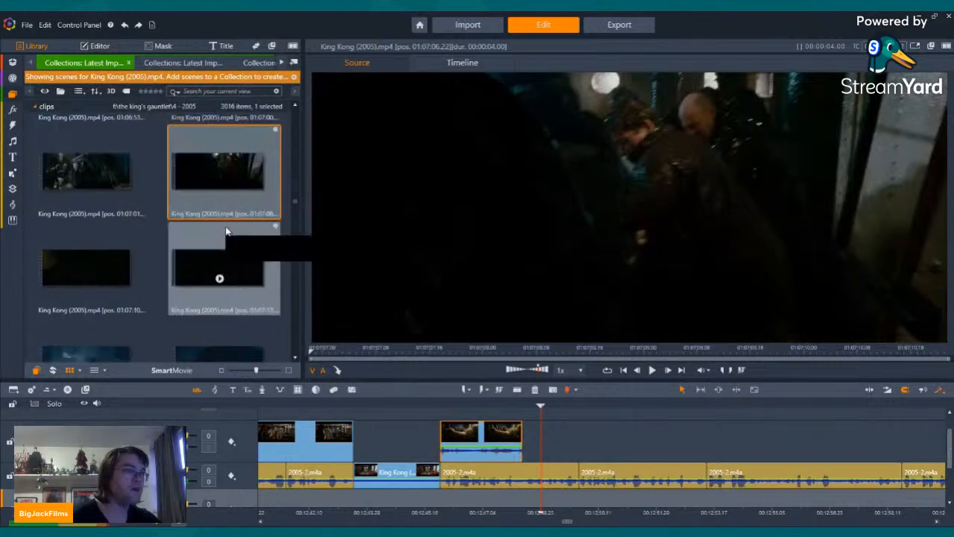
click(85, 207)
scroll(85, 216, up, 2)
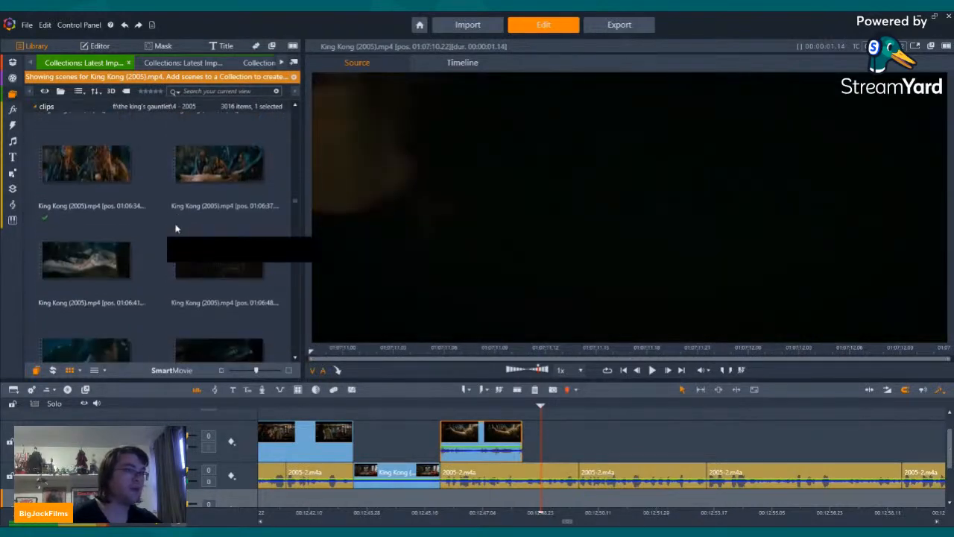
scroll(86, 247, down, 1)
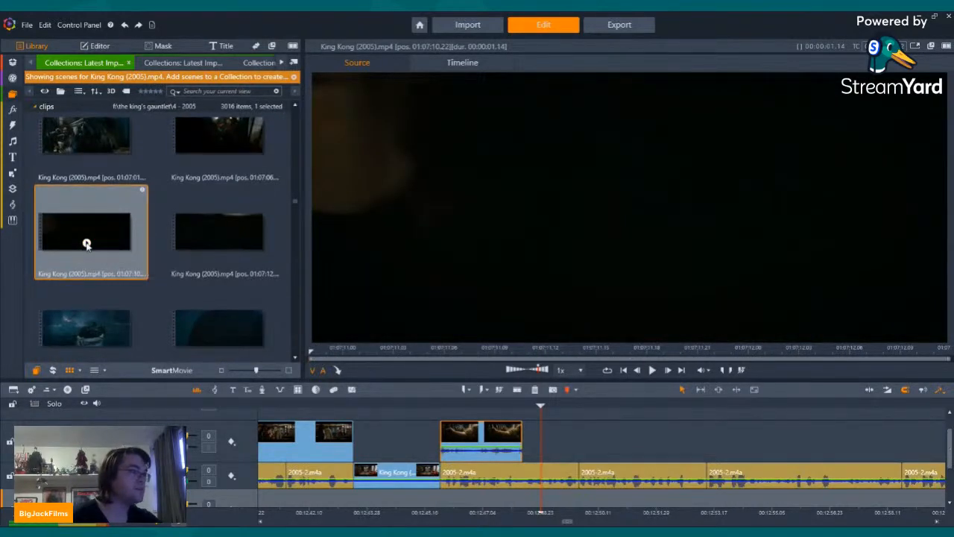
click(87, 244)
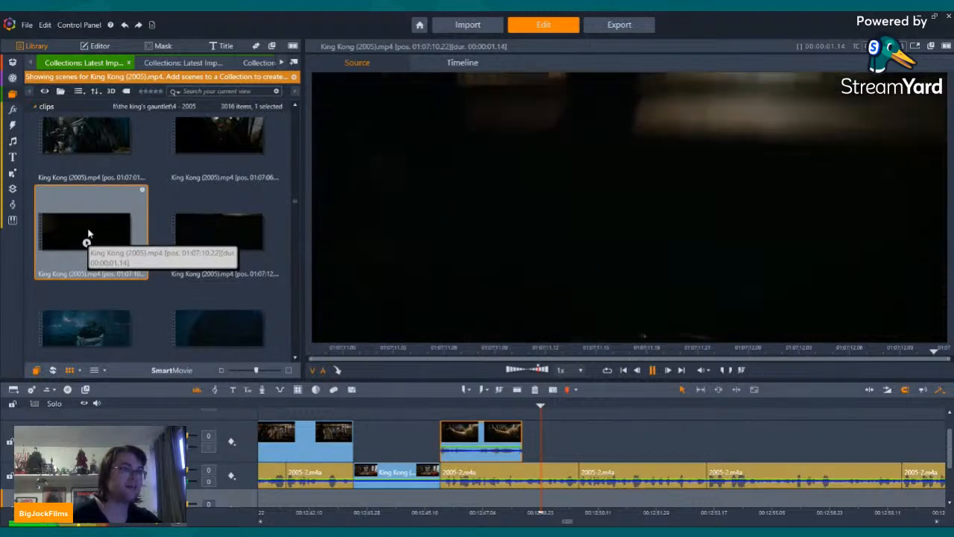
click(221, 245)
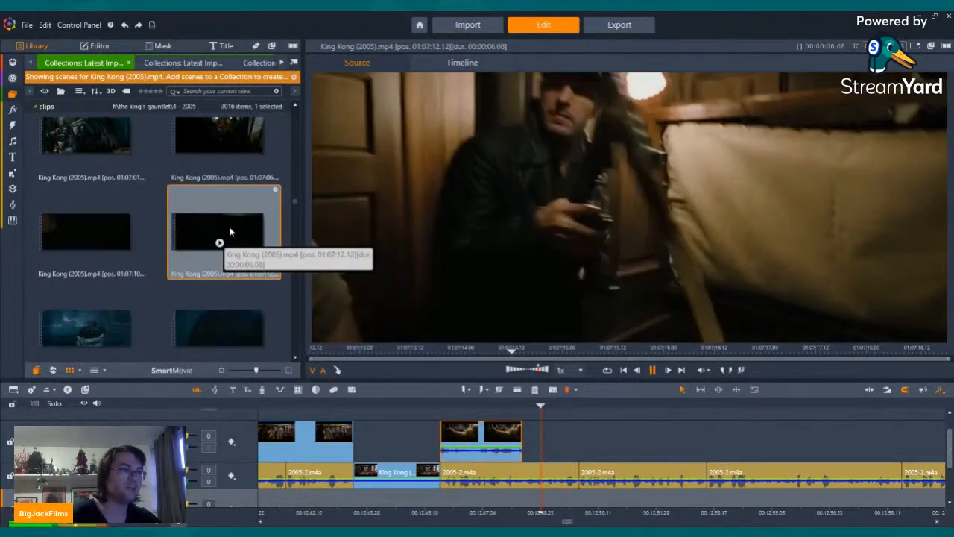
Step: Add the scene at 01:07:12 directly after the gun rack clip on the upper video track and play across the cut
drag(230, 233, 526, 436)
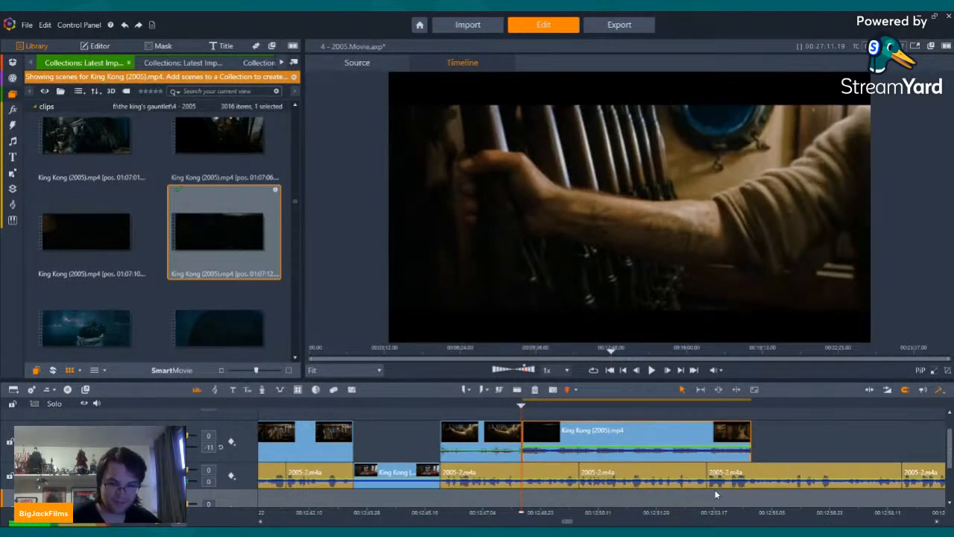
key(Left)
key(Left)
key(Left)
key(Left)
key(Left)
key(Left)
key(Left)
key(Left)
key(Left)
key(Left)
key(Left)
key(Left)
key(Left)
key(Left)
key(Left)
key(Left)
key(Left)
key(Left)
key(Left)
key(Left)
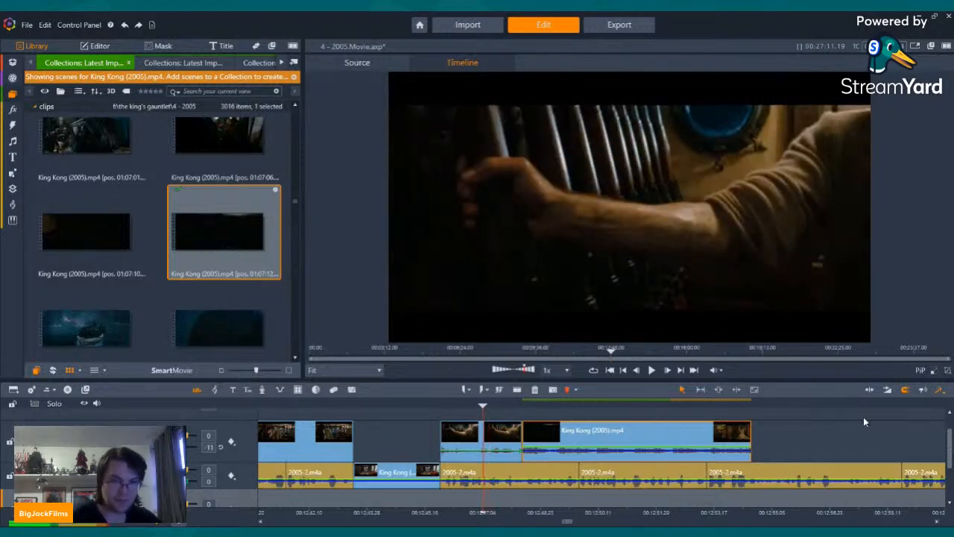
click(654, 370)
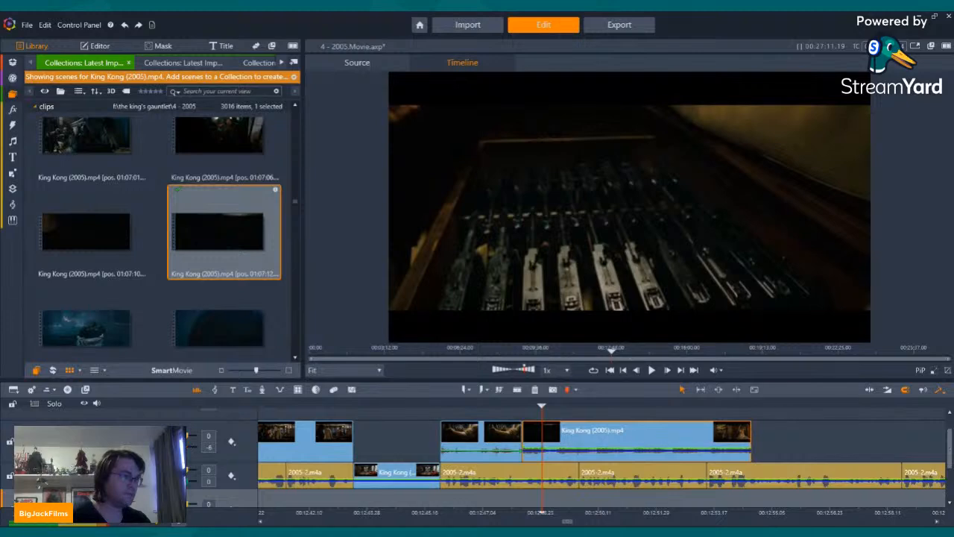
Step: Lower the newly added film clip's volume to -10 and play across the cut from the gun rack clip
key(Left)
key(Left)
key(Left)
key(Left)
key(Left)
key(Left)
key(Left)
key(Left)
key(Left)
key(Left)
key(Left)
key(Left)
key(Left)
key(Left)
key(Left)
key(Left)
key(Left)
key(Left)
key(Left)
key(Left)
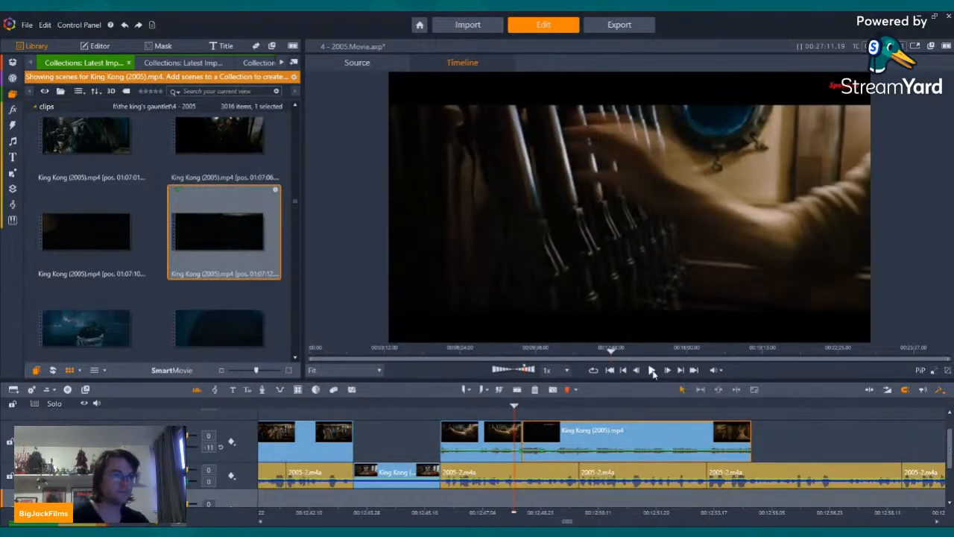
click(653, 370)
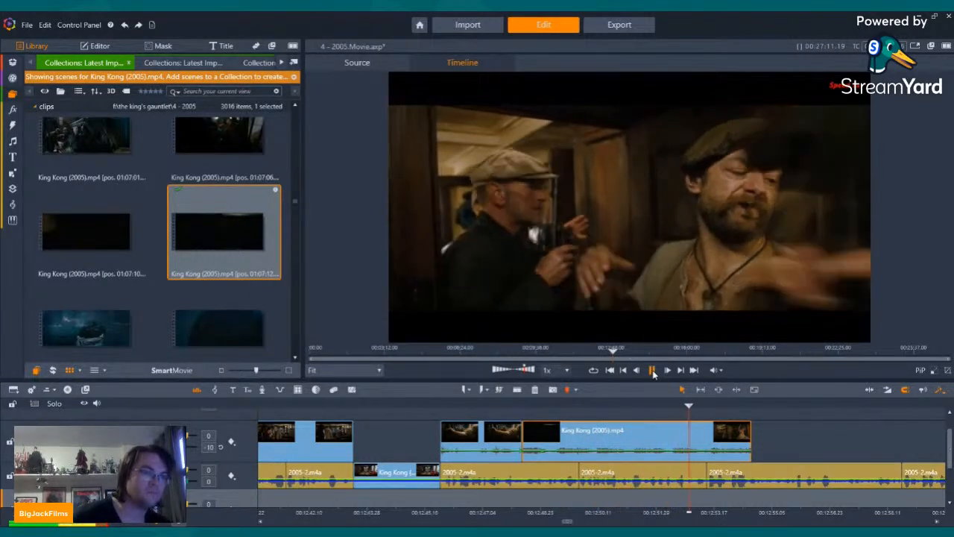
Step: Trim the end of the second film clip back to the narration cut below it and play it through
click(652, 370)
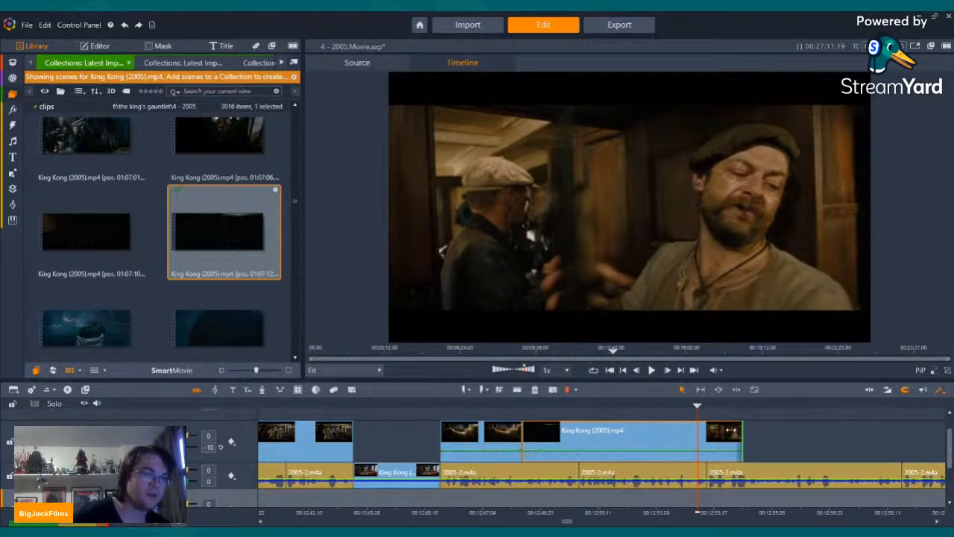
drag(730, 430, 706, 430)
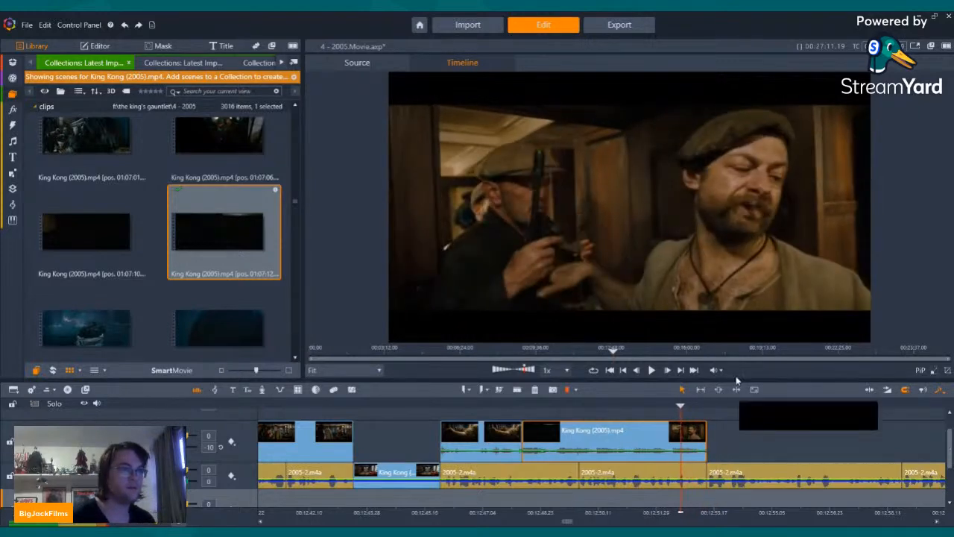
click(651, 370)
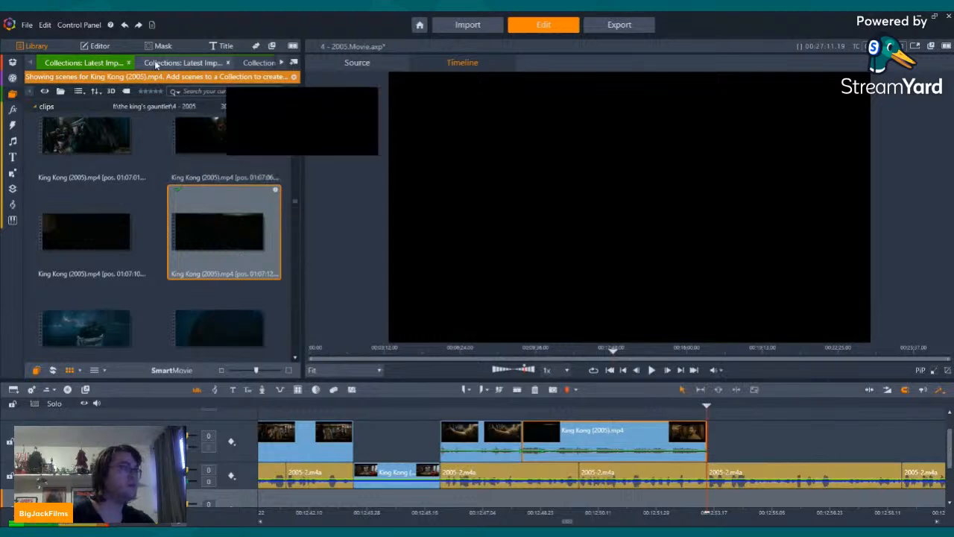
Step: Browse the Recreating The 8th Wonder making-of scenes for gun practice footage and preview the one at 00:54:02
click(182, 63)
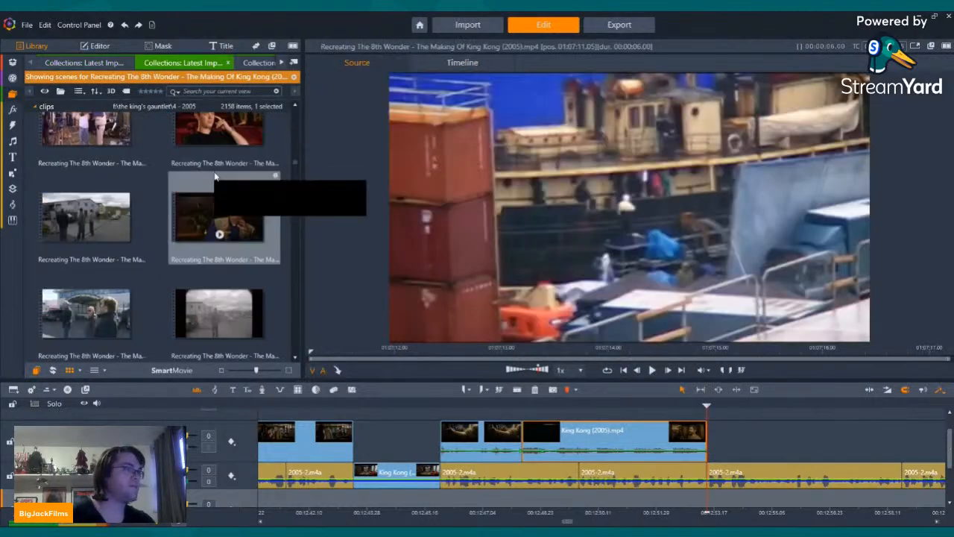
scroll(220, 182, down, 10)
scroll(219, 179, down, 8)
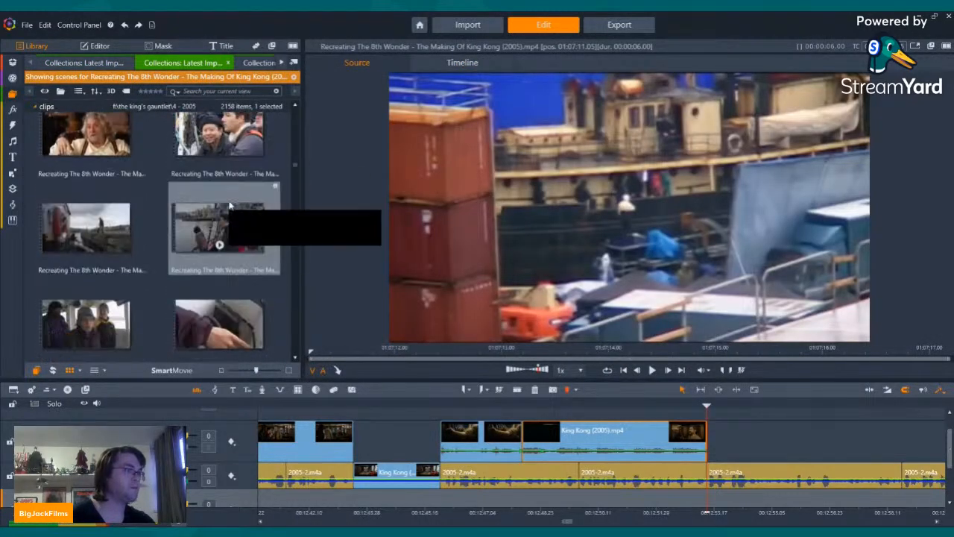
scroll(212, 219, down, 8)
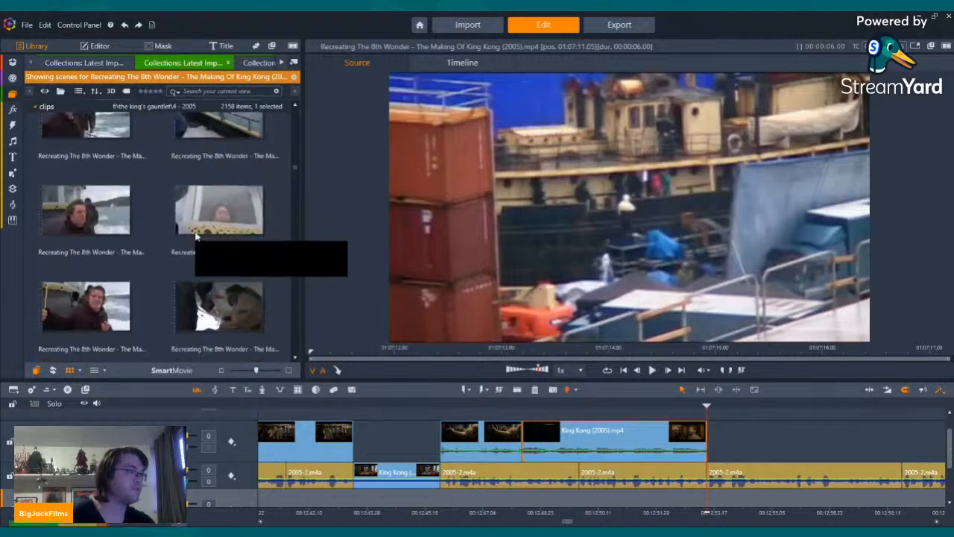
scroll(200, 222, down, 8)
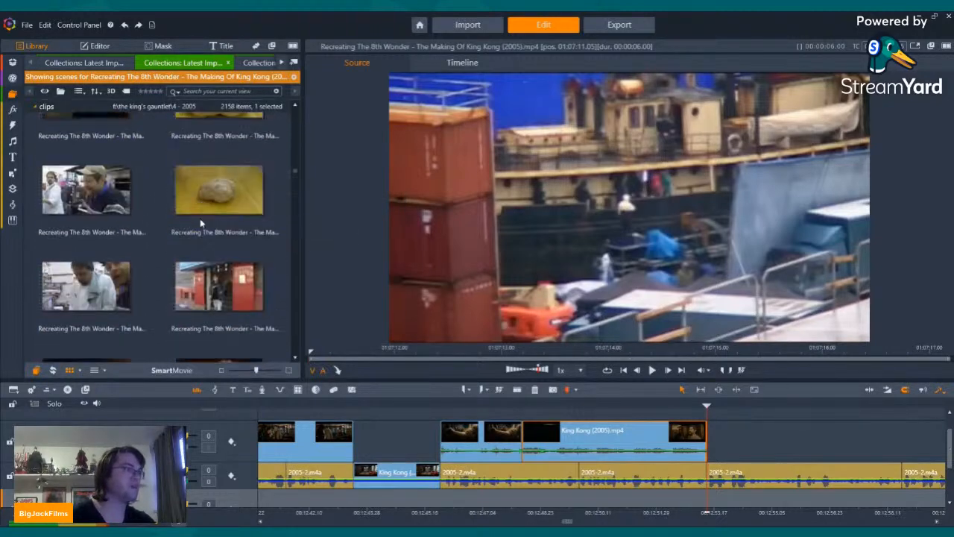
scroll(198, 224, down, 8)
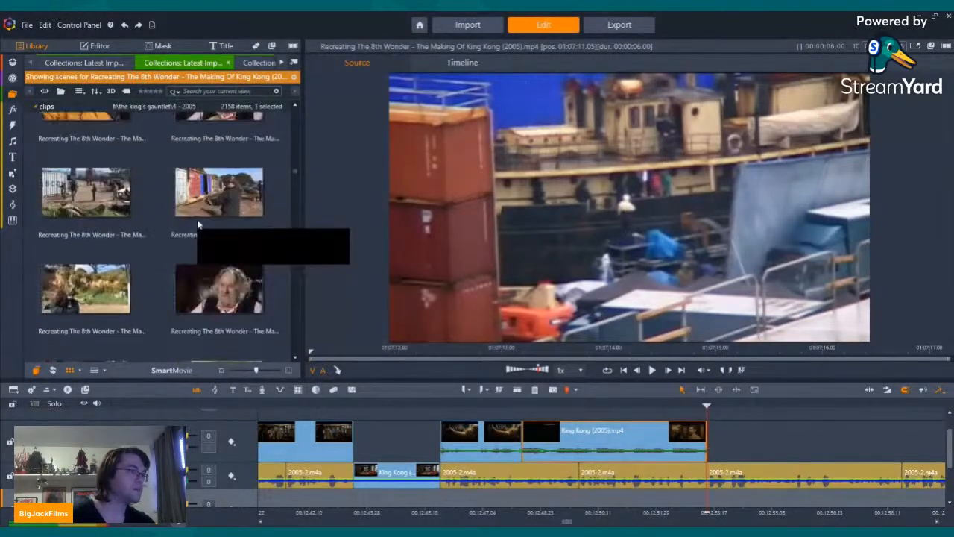
click(87, 284)
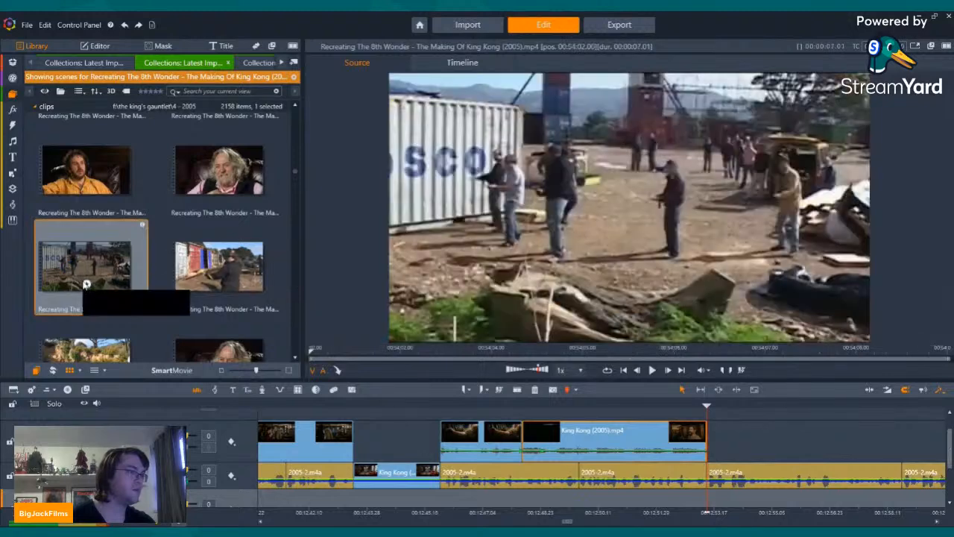
key(space)
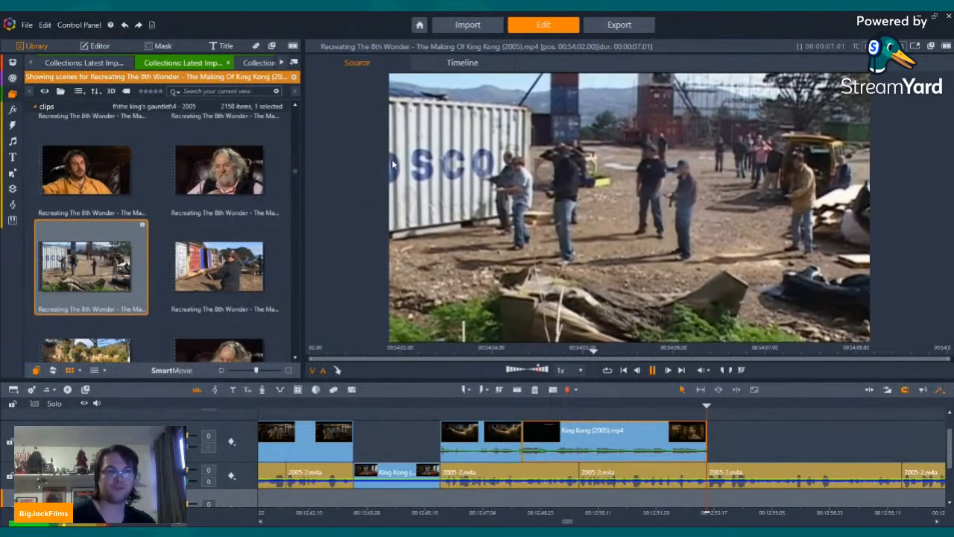
scroll(105, 269, down, 2)
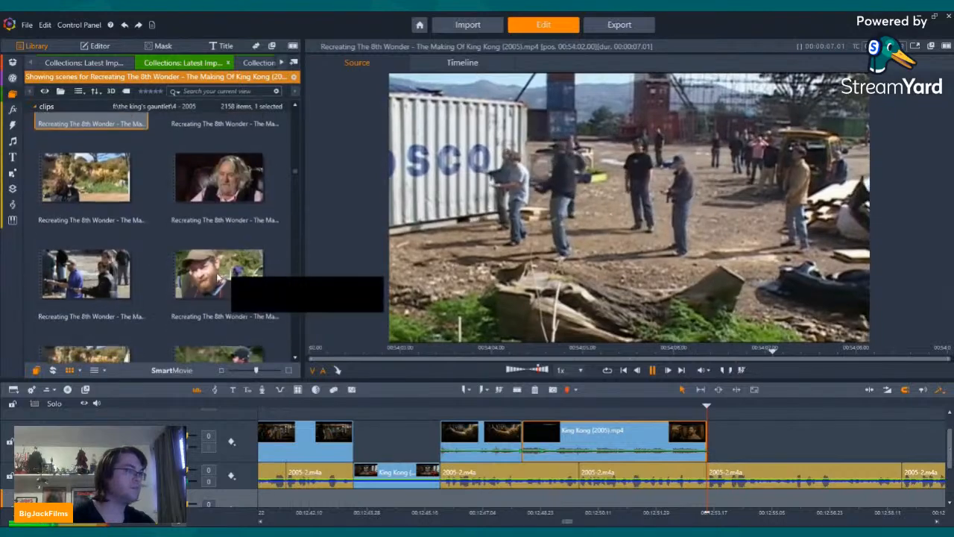
Step: Add the making-of scene at 00:54:30 directly after the trimmed film clip on the upper video track
click(105, 270)
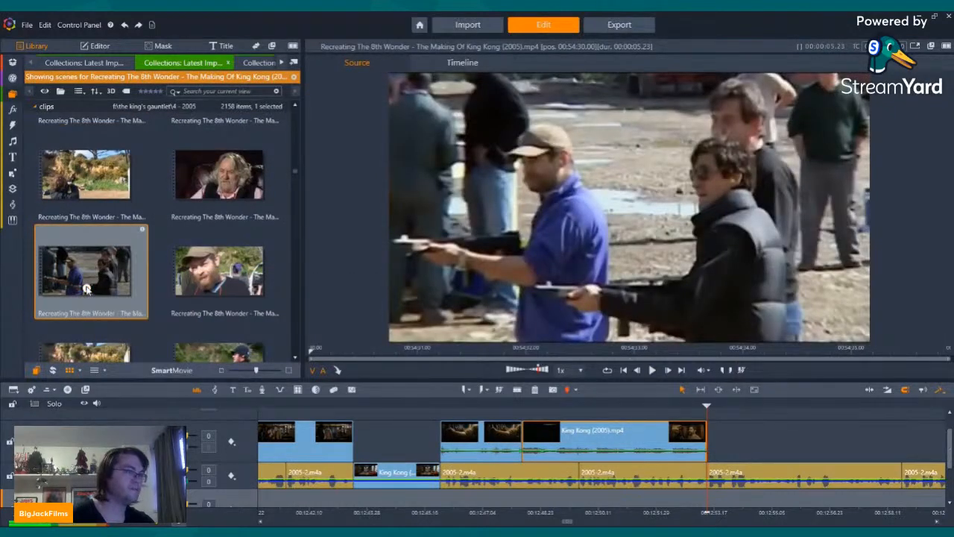
click(86, 289)
drag(86, 290, 750, 434)
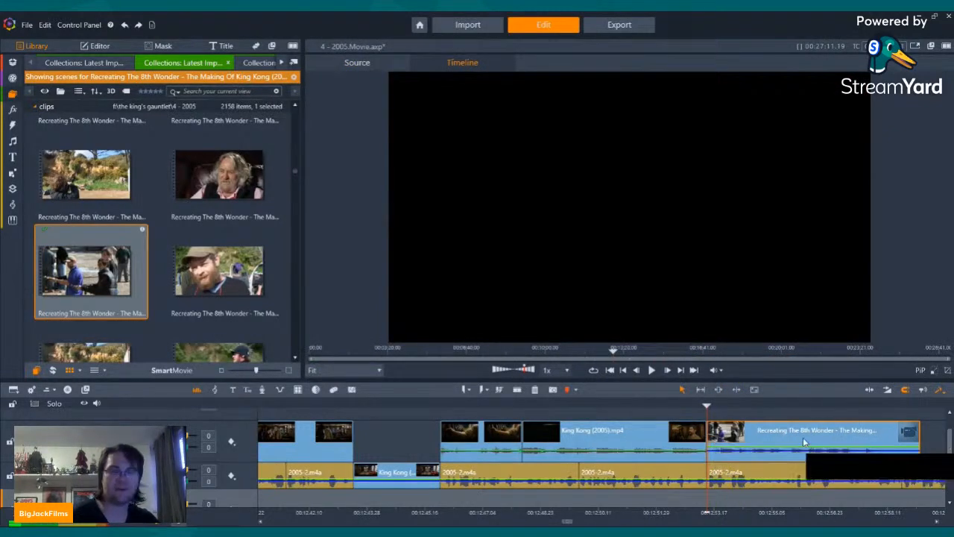
Step: Play across the cut into the newly added making-of clip to check it against the narration
key(Left)
key(Left)
key(Left)
key(Left)
key(Left)
key(Left)
key(Left)
key(Left)
key(Left)
key(Left)
key(Left)
key(Left)
key(Left)
key(Left)
key(Left)
key(Left)
key(Left)
key(Left)
key(Left)
key(Left)
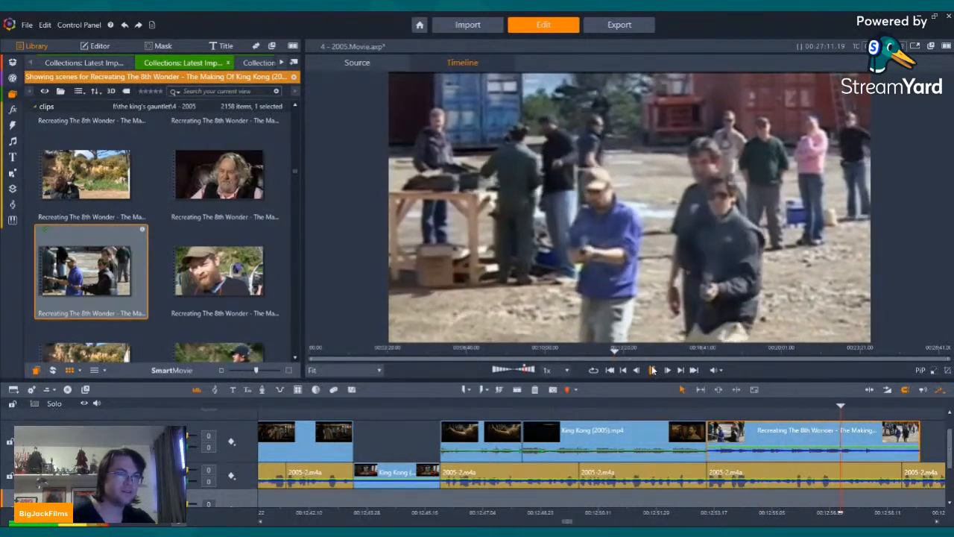
click(652, 369)
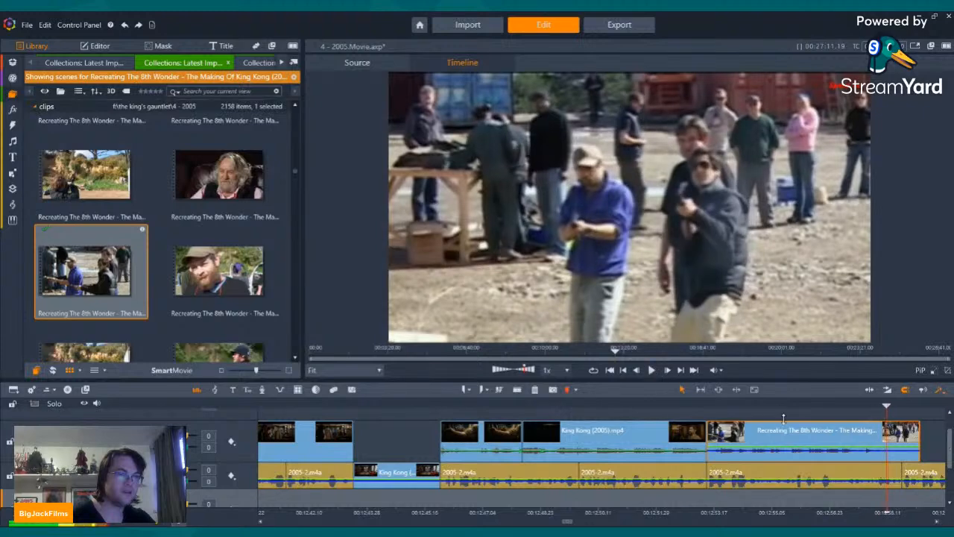
right_click(783, 438)
click(802, 412)
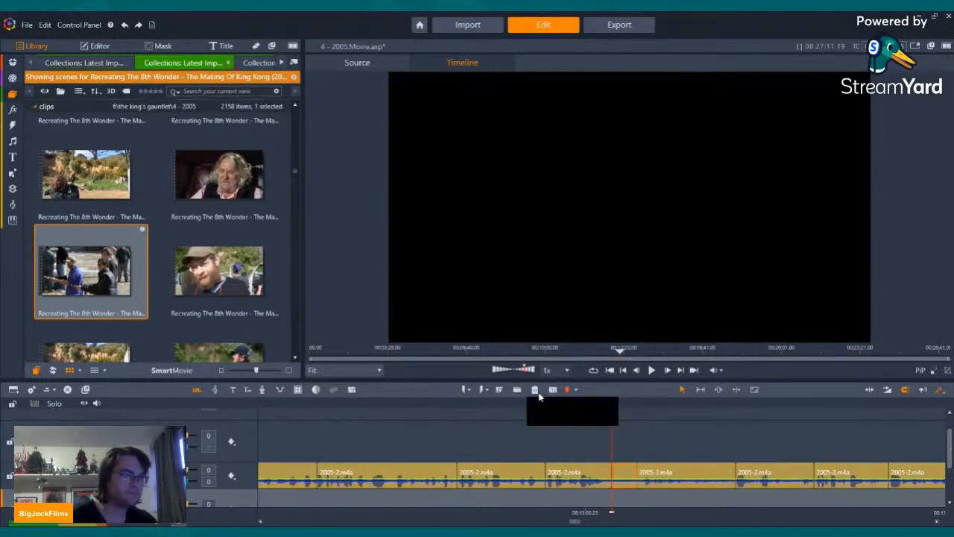
Step: Delete the selected short narration segment and place the making-of scene at 00:54:30 over the start of a following narration clip
click(653, 373)
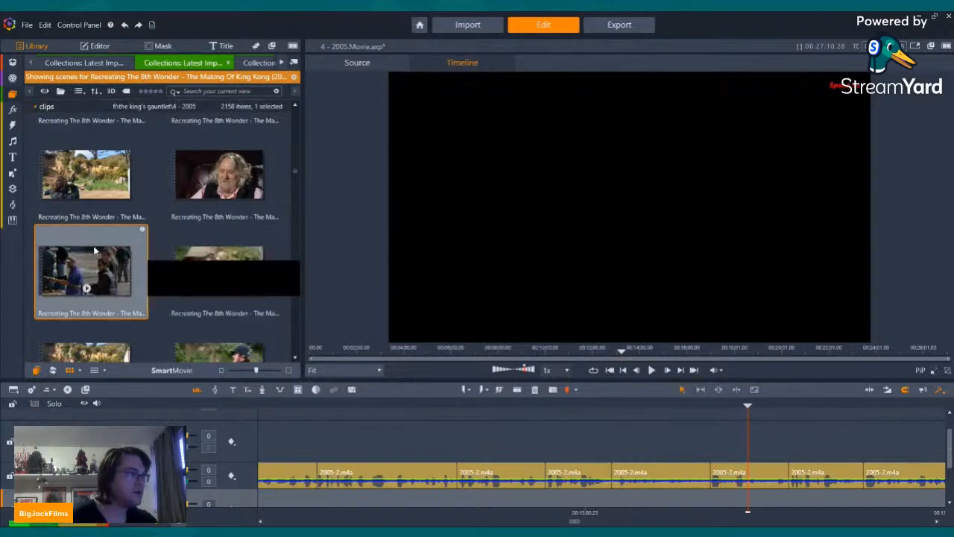
drag(93, 248, 703, 444)
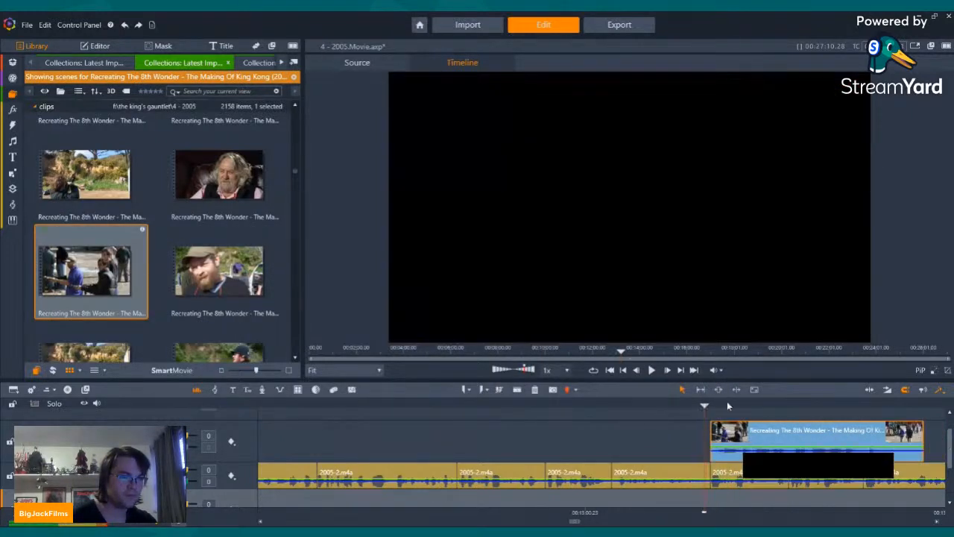
click(652, 369)
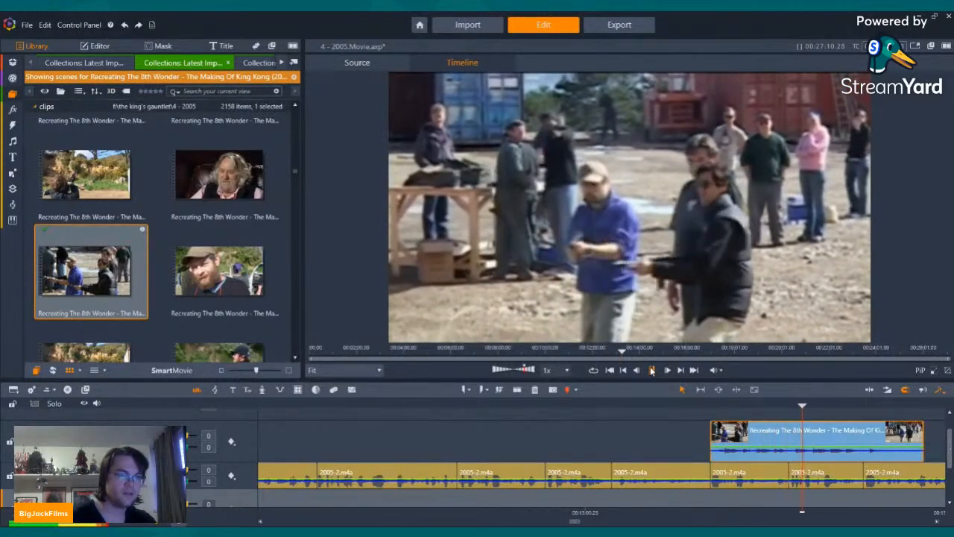
Step: Trim the making-of clip's end to the narration cut, lower its volume to -11, and play it back
click(653, 370)
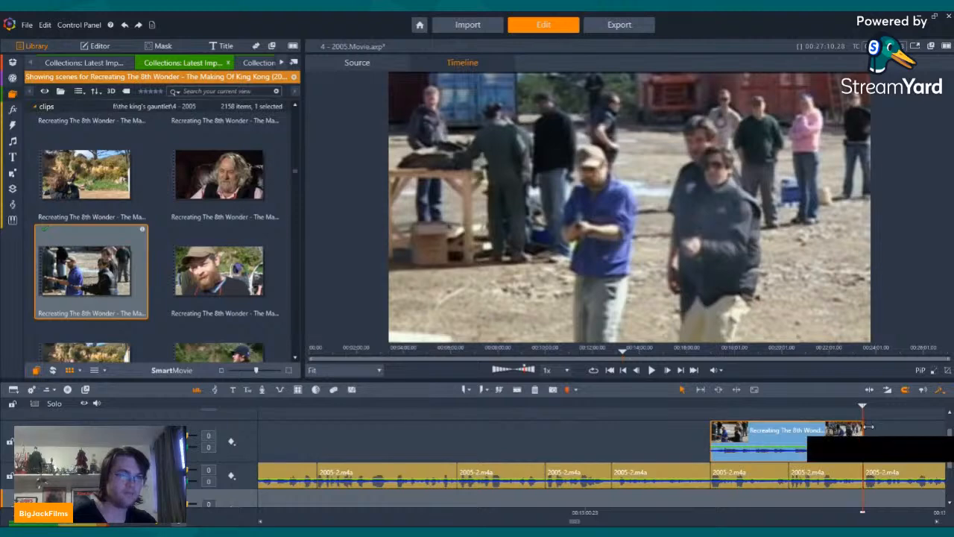
key(Left)
key(Left)
key(Left)
key(Left)
key(Left)
key(Left)
key(Left)
key(Left)
key(Left)
key(Left)
key(Left)
key(Left)
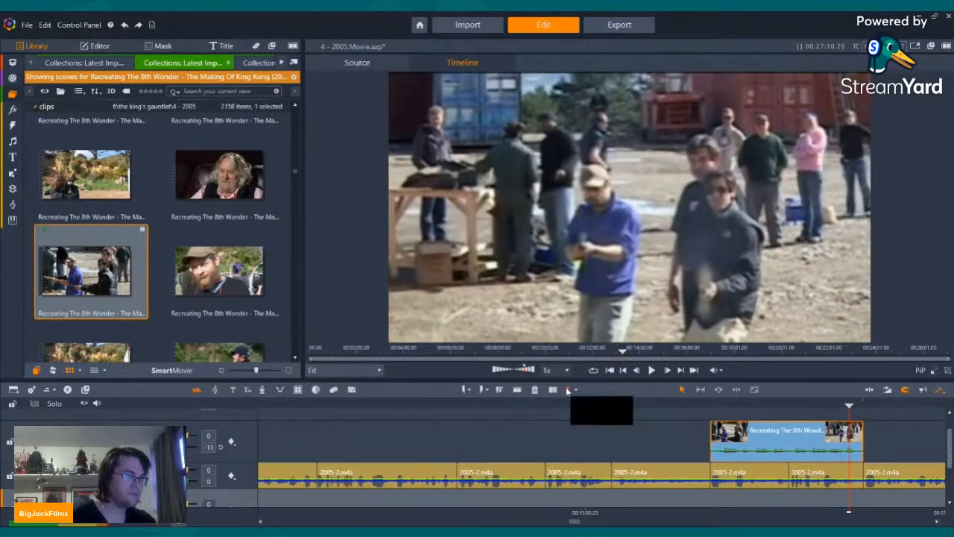
click(712, 404)
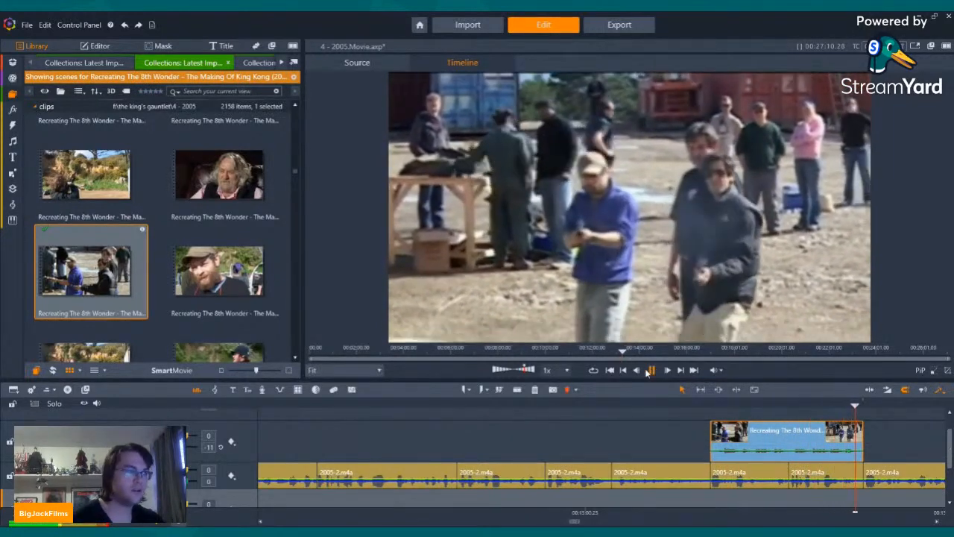
click(650, 370)
Step: Insert the making-of scenes at 00:54:09 and 00:54:12 together into the narration track right after the shooting clip ends
scroll(217, 298, down, 5)
click(216, 318)
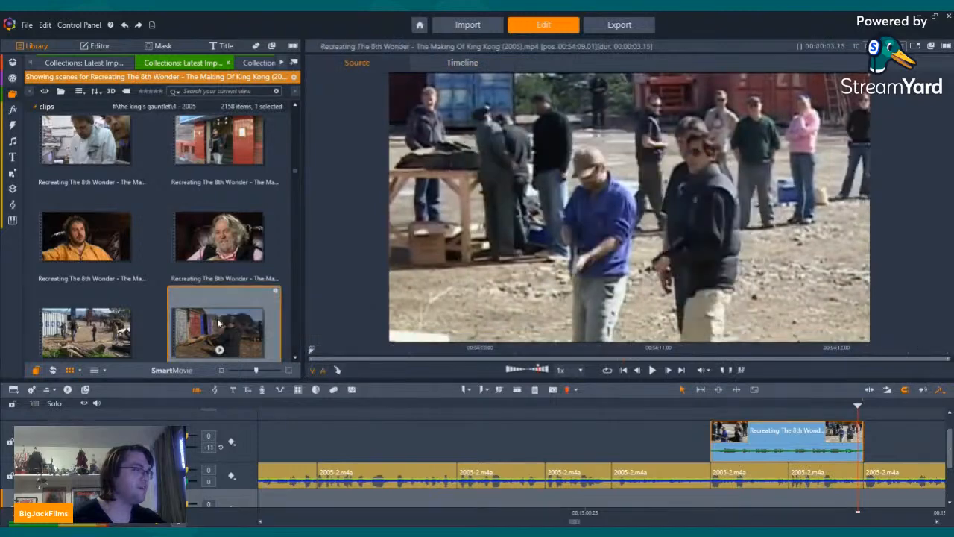
scroll(217, 318, down, 2)
ctrl+click(92, 292)
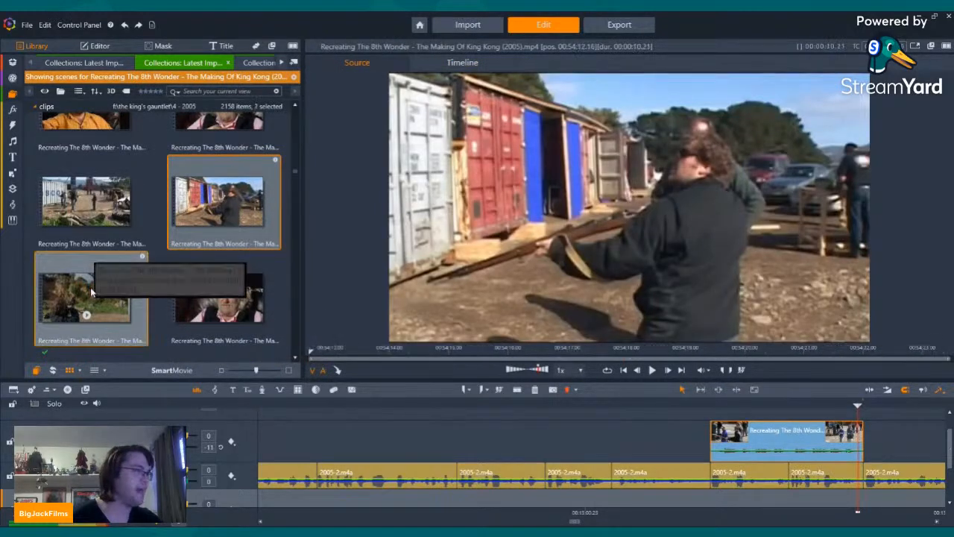
drag(92, 293, 870, 484)
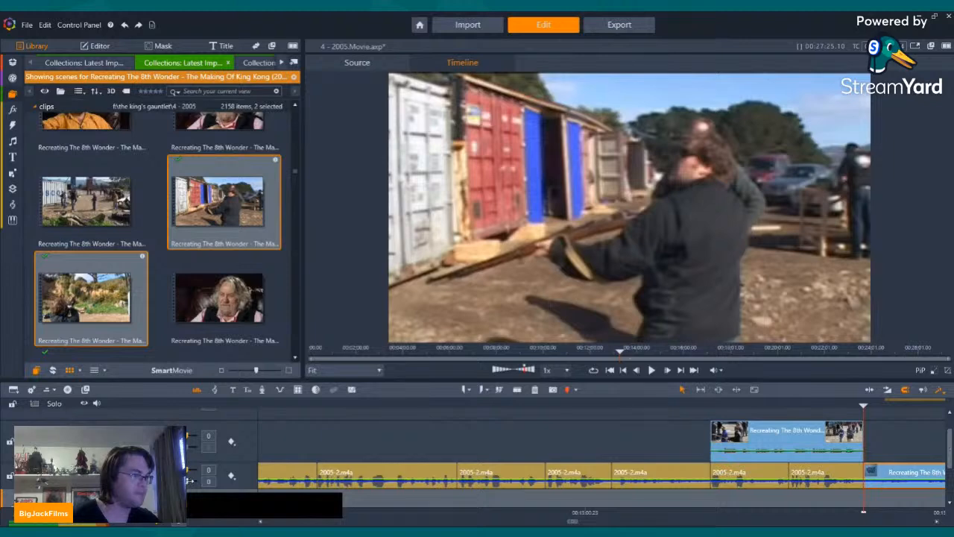
Step: Raise the volume of both inserted making-of clips to 12
drag(187, 485, 202, 487)
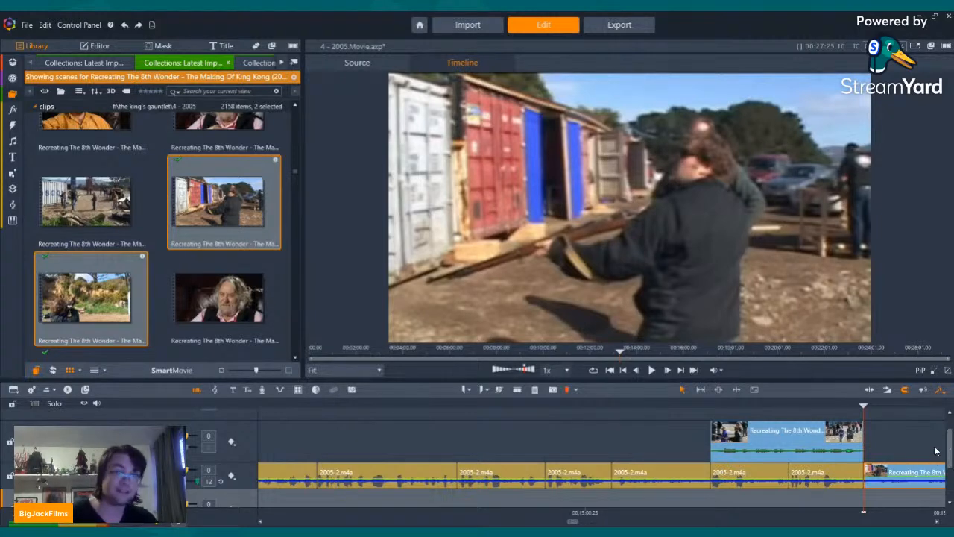
click(681, 371)
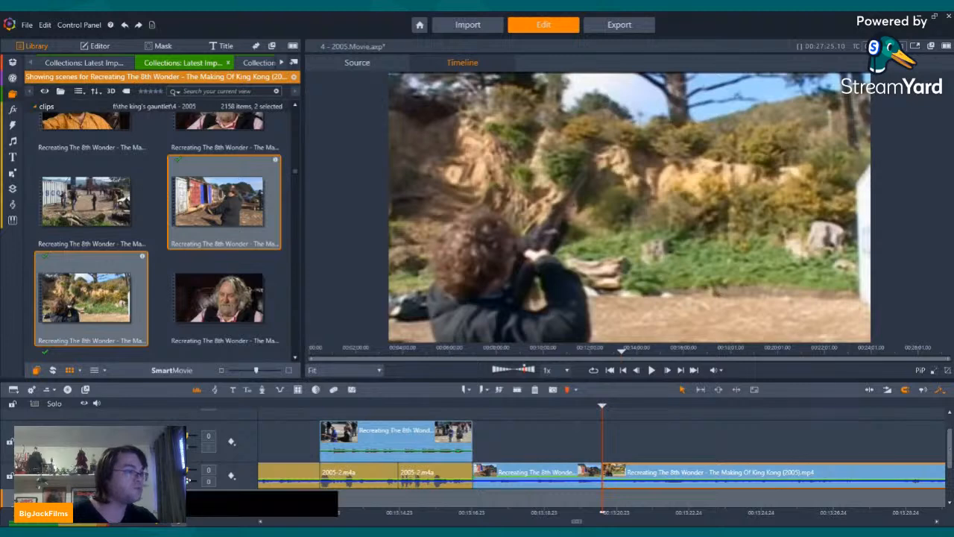
key(Left)
key(Left)
key(Left)
key(Left)
key(Left)
key(Left)
key(Left)
key(Left)
key(Left)
key(Left)
key(Left)
key(Left)
key(Left)
key(Left)
key(Left)
key(Left)
key(Left)
key(Left)
key(Left)
key(Left)
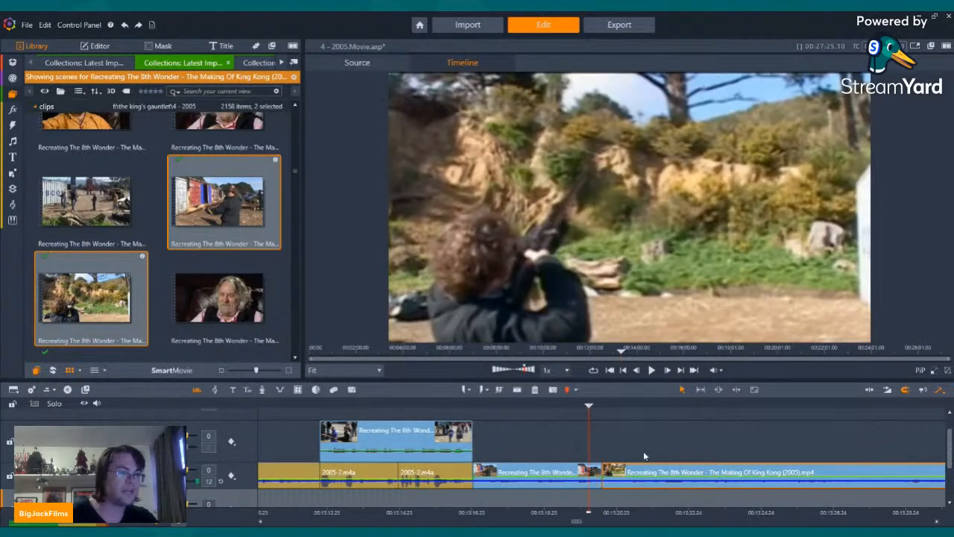
Step: Play from the shooting clip on the upper track through both inserted making-of clips
click(624, 373)
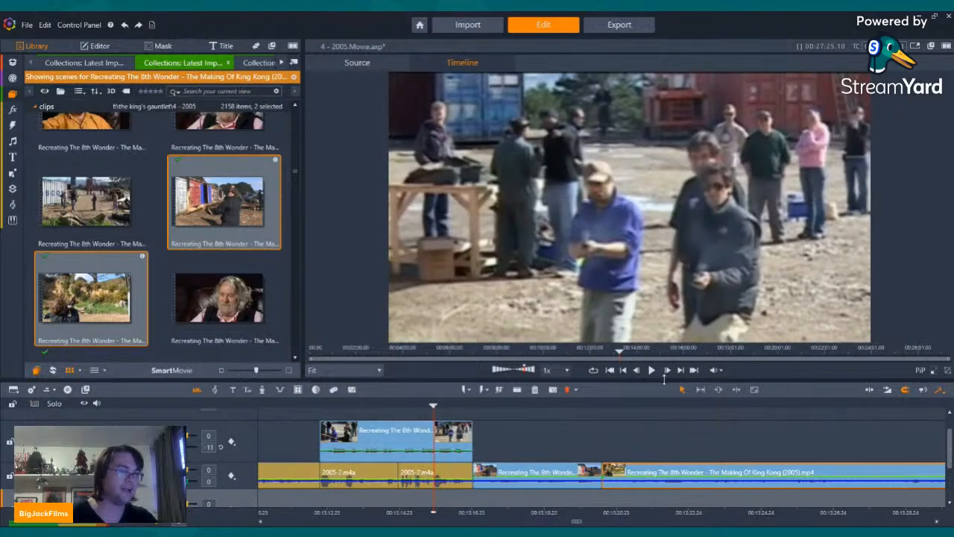
click(652, 371)
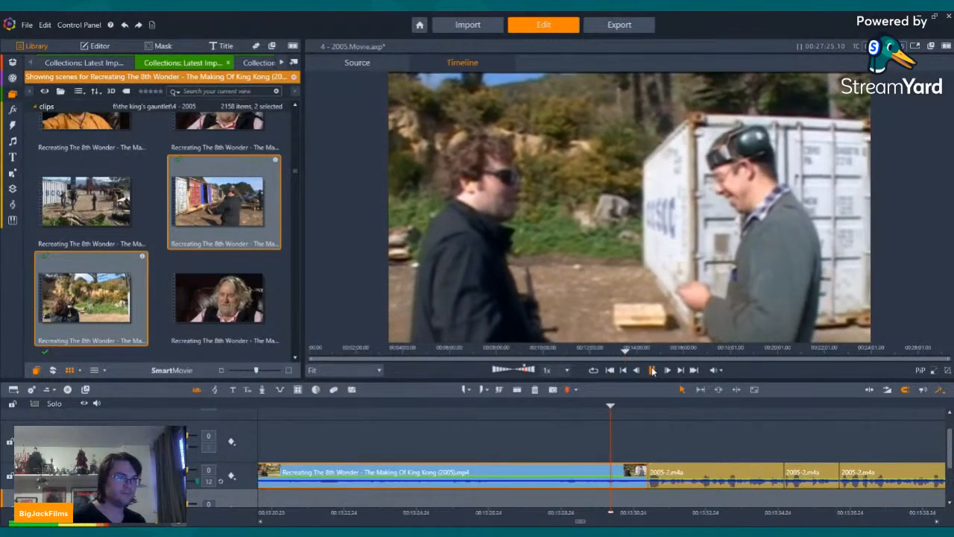
click(652, 372)
Step: Split the second inserted making-of clip at the shot beside the white container and delete the part after it, closing the gap
click(626, 370)
click(650, 372)
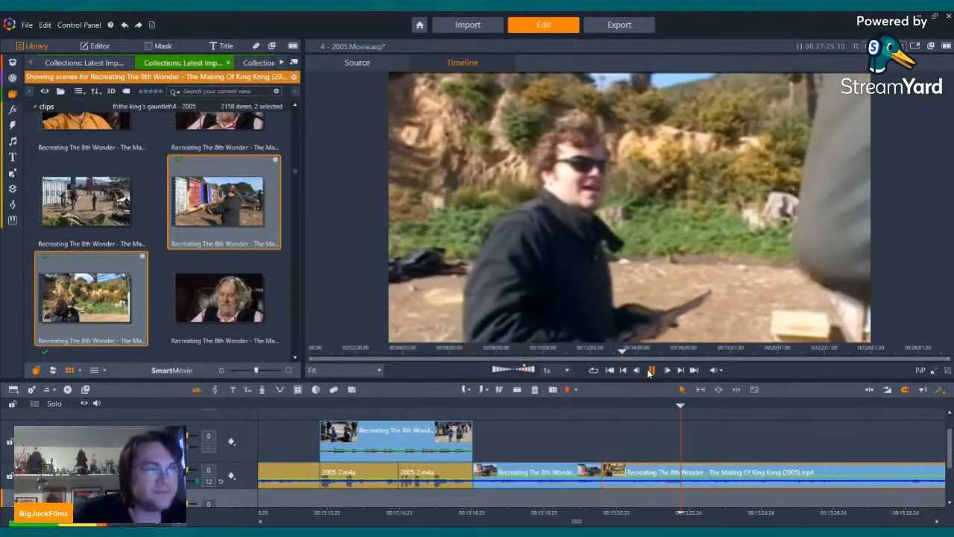
click(517, 390)
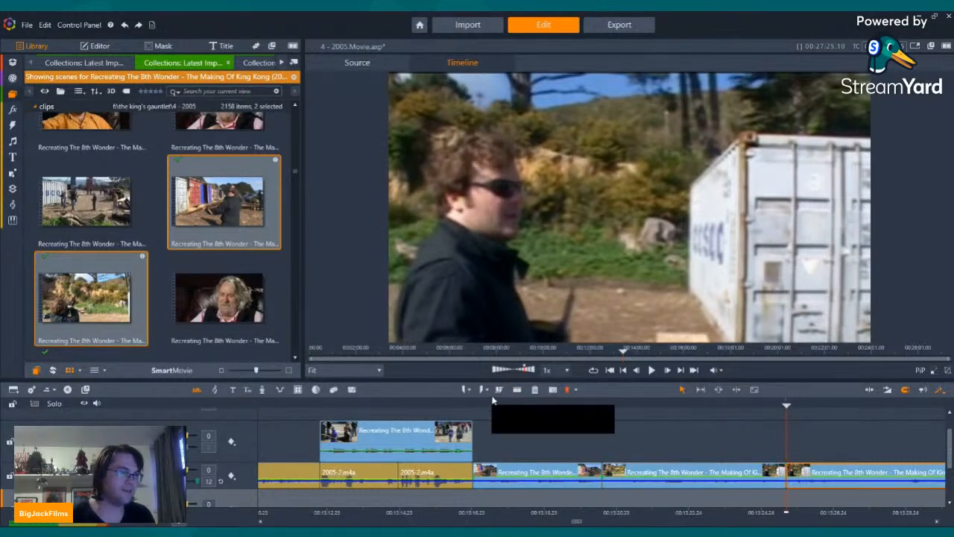
click(536, 389)
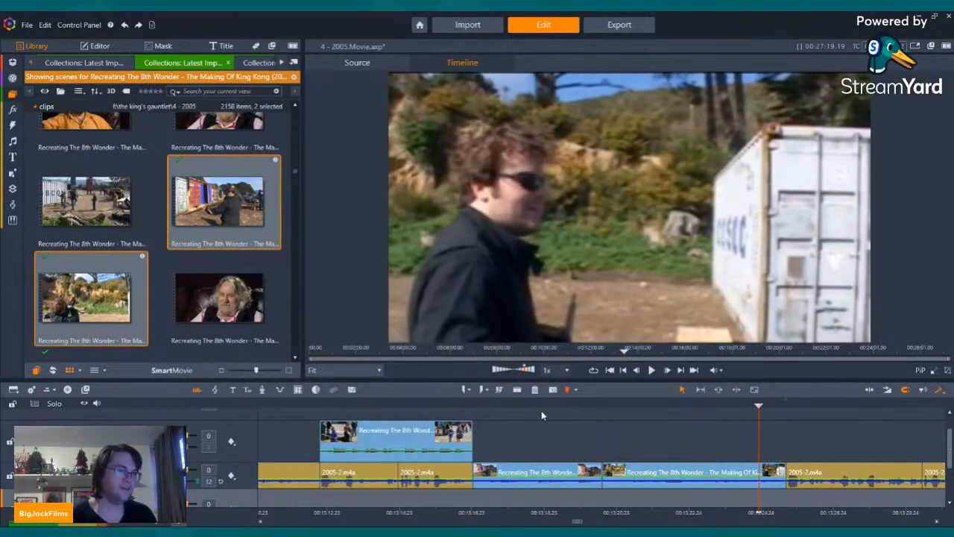
Step: Split the first inserted making-of clip shortly after its start and delete the opening frames, closing the gap
drag(464, 406, 439, 406)
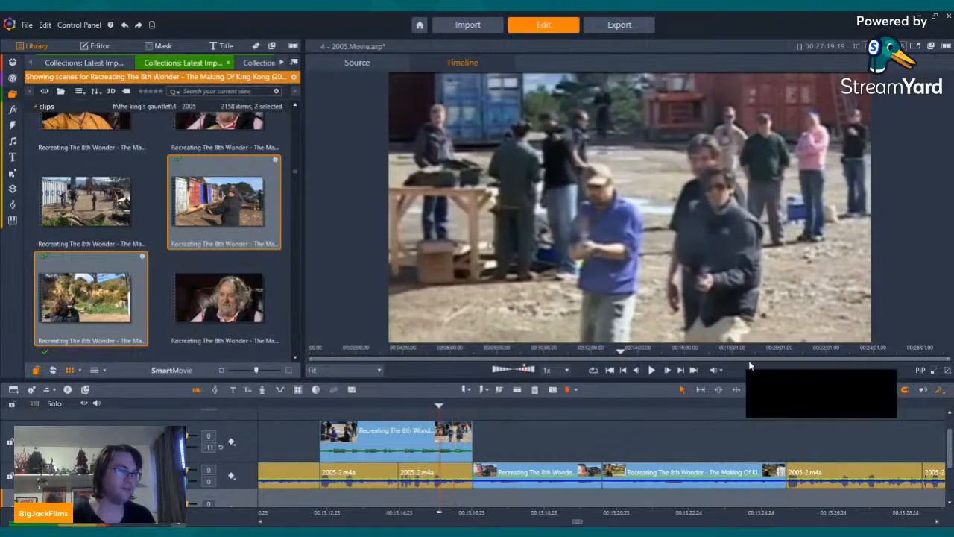
click(654, 371)
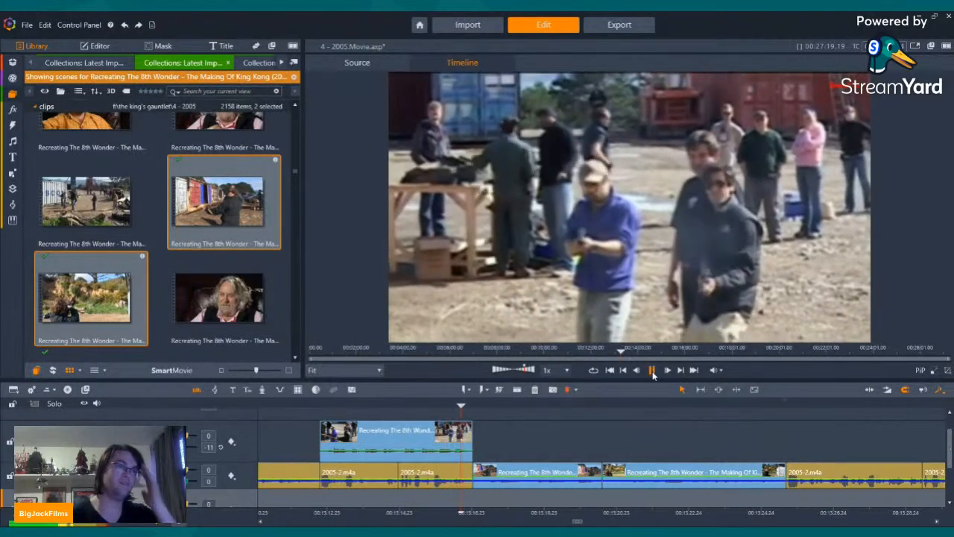
key(Left)
key(Left)
key(Left)
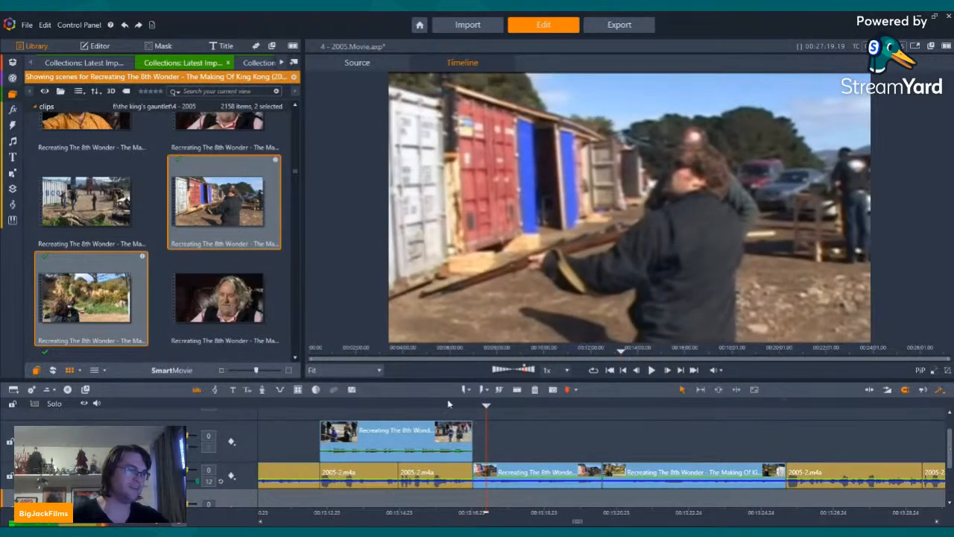
click(516, 389)
click(480, 475)
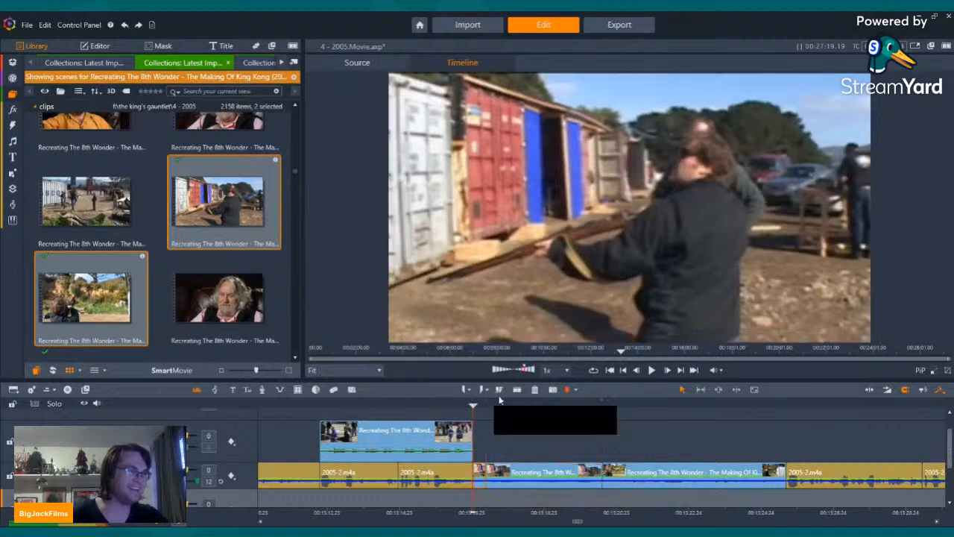
click(534, 389)
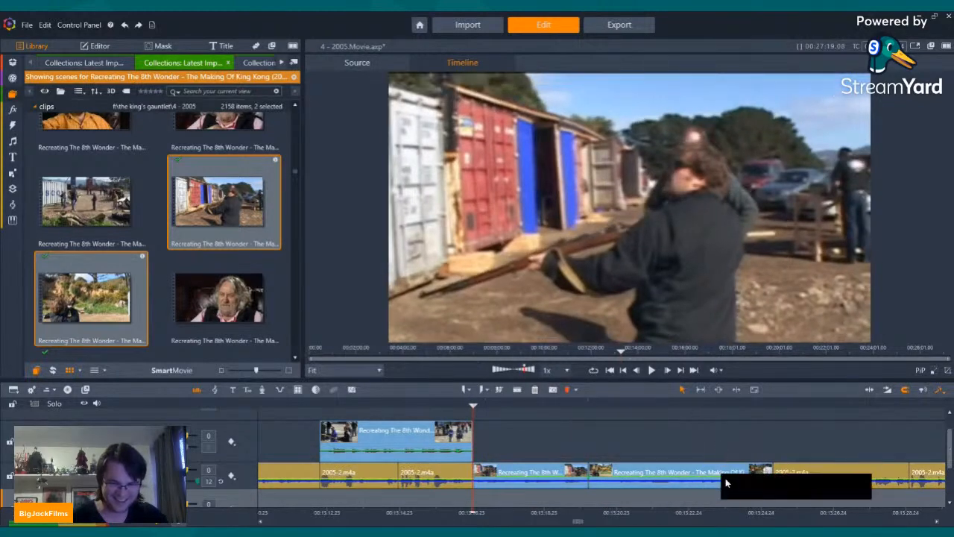
Step: Play from the end of the shooting clip through both trimmed making-of clips to check the cuts
key(Left)
key(Left)
key(Left)
key(Left)
key(Left)
key(Left)
key(Left)
key(Left)
key(Left)
key(Left)
key(Left)
key(Left)
key(Left)
key(Left)
key(Left)
key(Left)
key(Left)
key(Left)
key(Left)
key(Left)
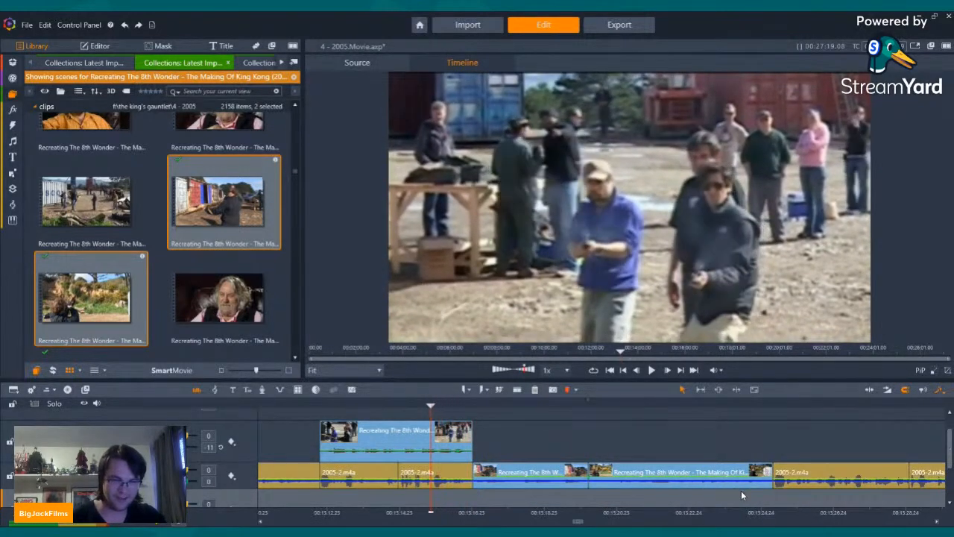
click(652, 370)
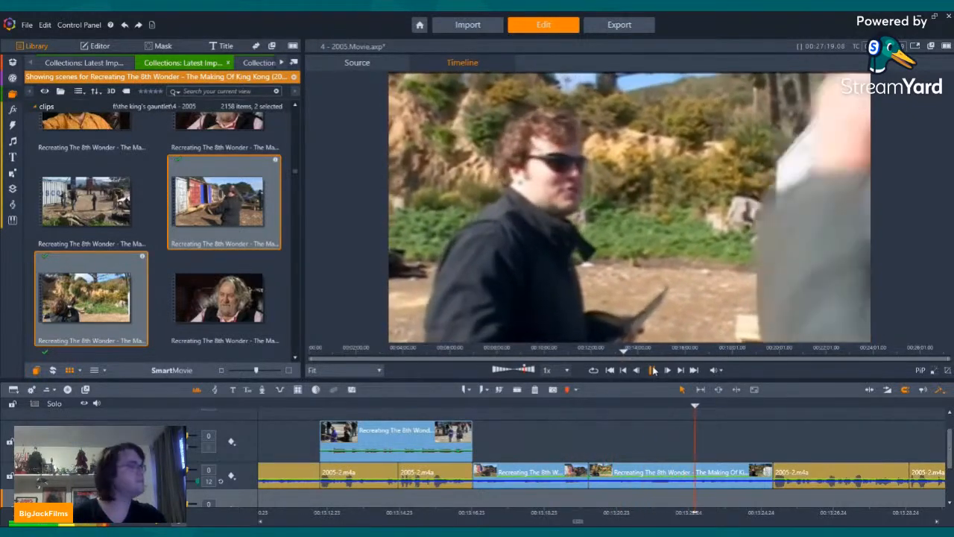
click(653, 370)
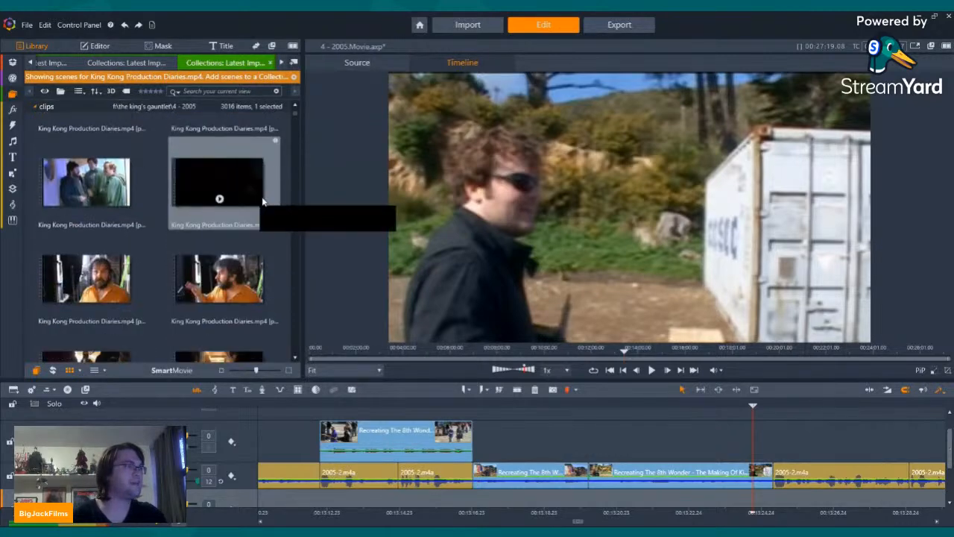
Step: Browse the King Kong Production Diaries scenes in the library for theatre crowd footage
drag(295, 112, 292, 194)
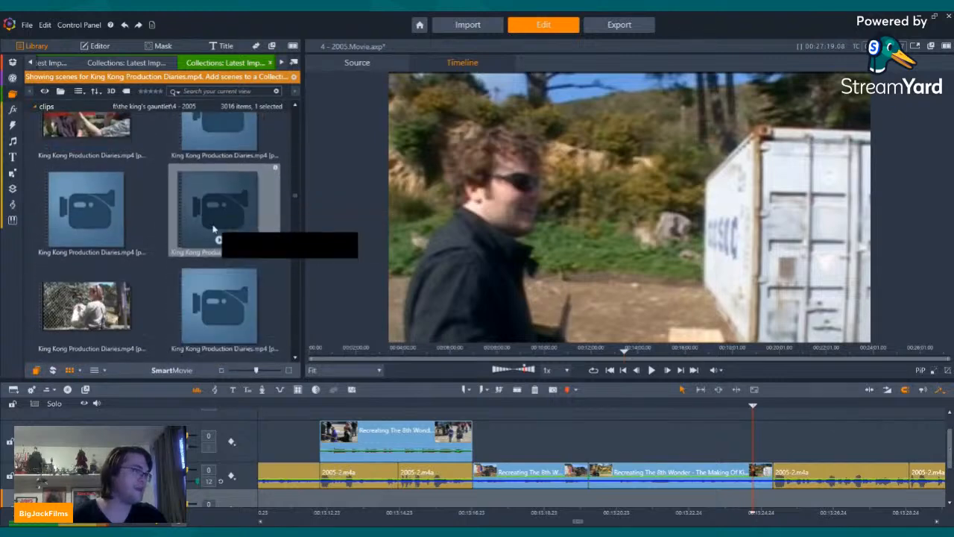
scroll(193, 242, up, 10)
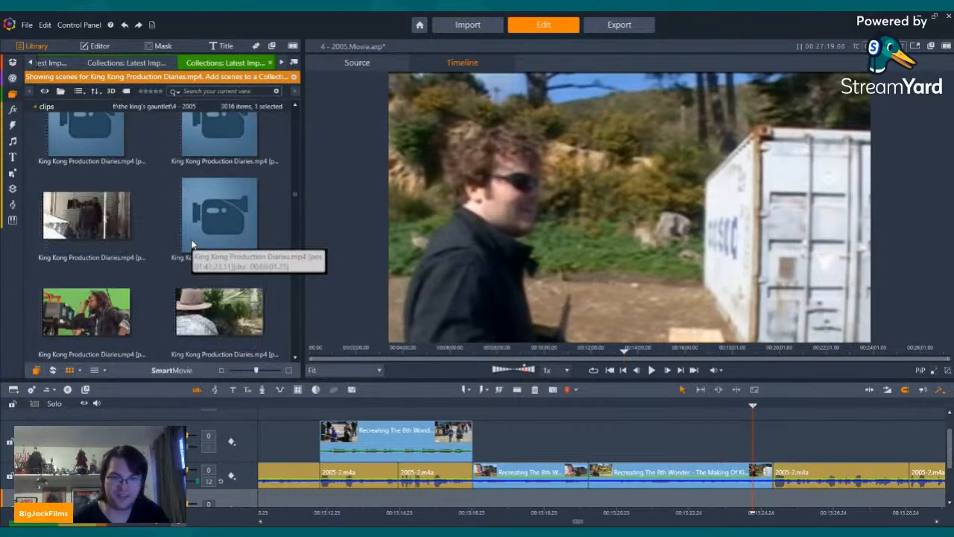
scroll(192, 242, up, 8)
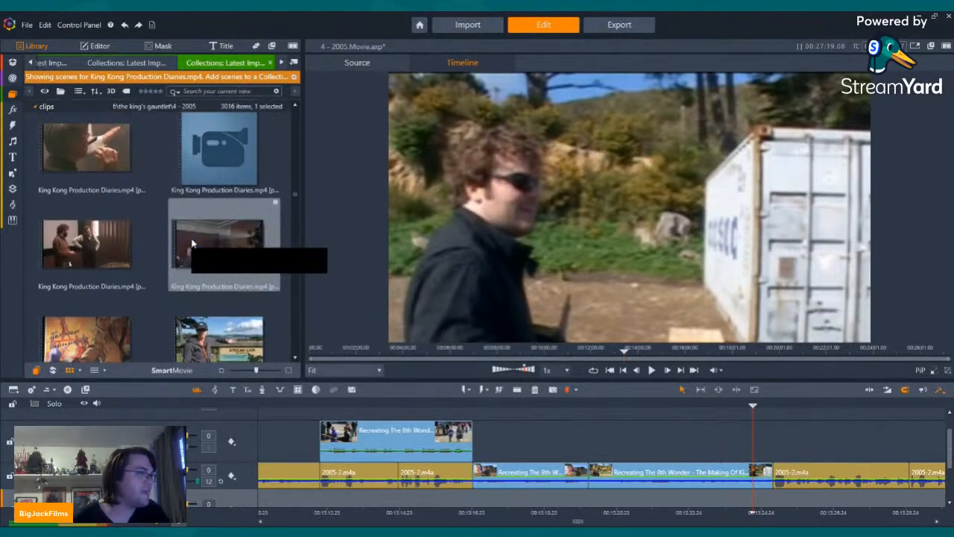
scroll(193, 243, down, 10)
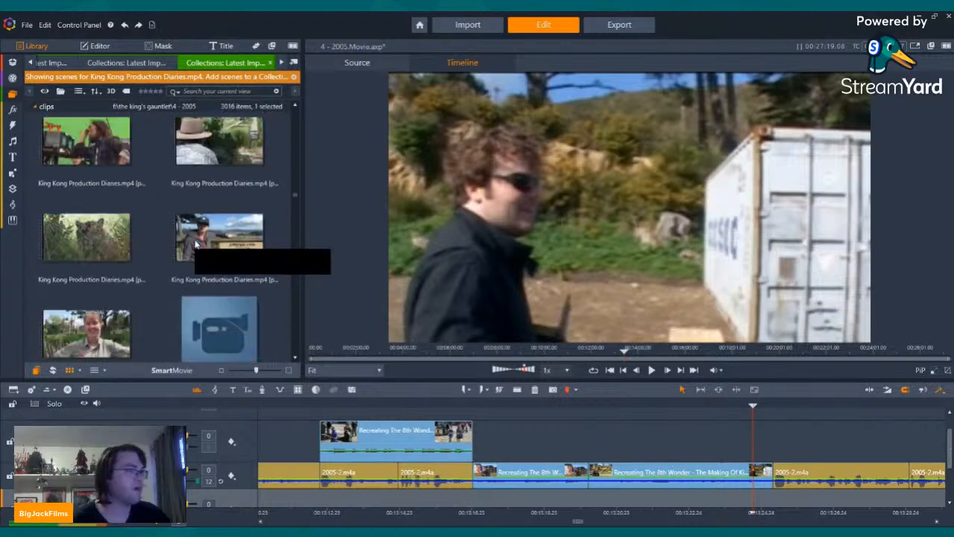
scroll(194, 245, down, 10)
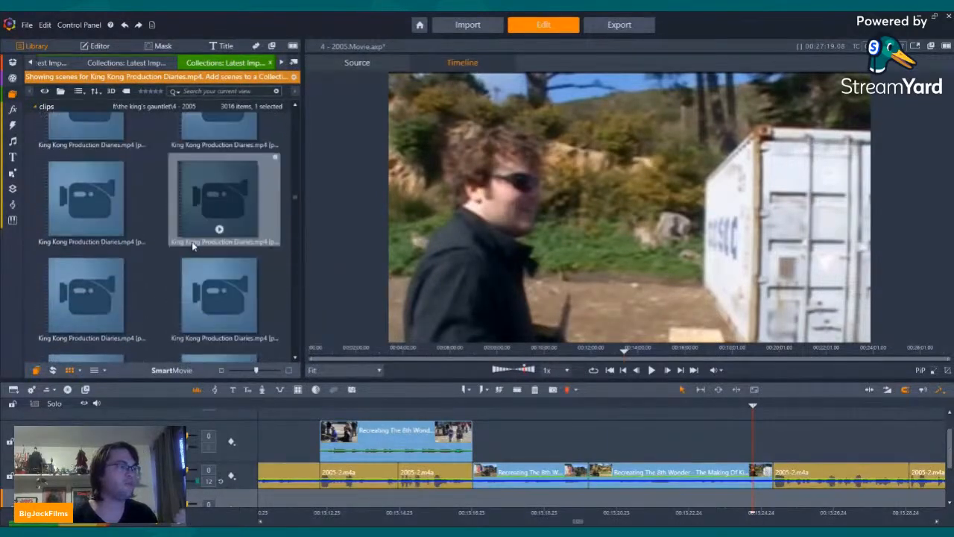
scroll(192, 244, down, 10)
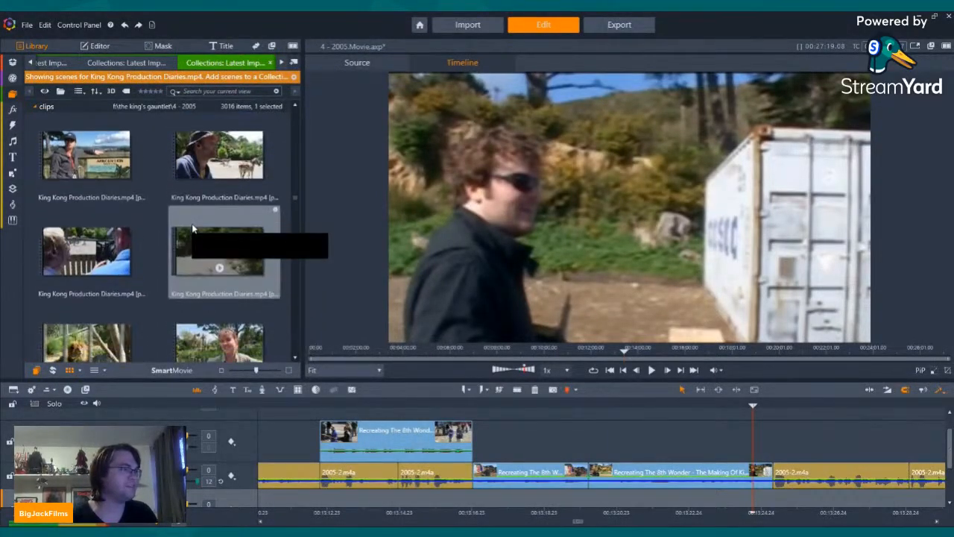
scroll(193, 228, down, 10)
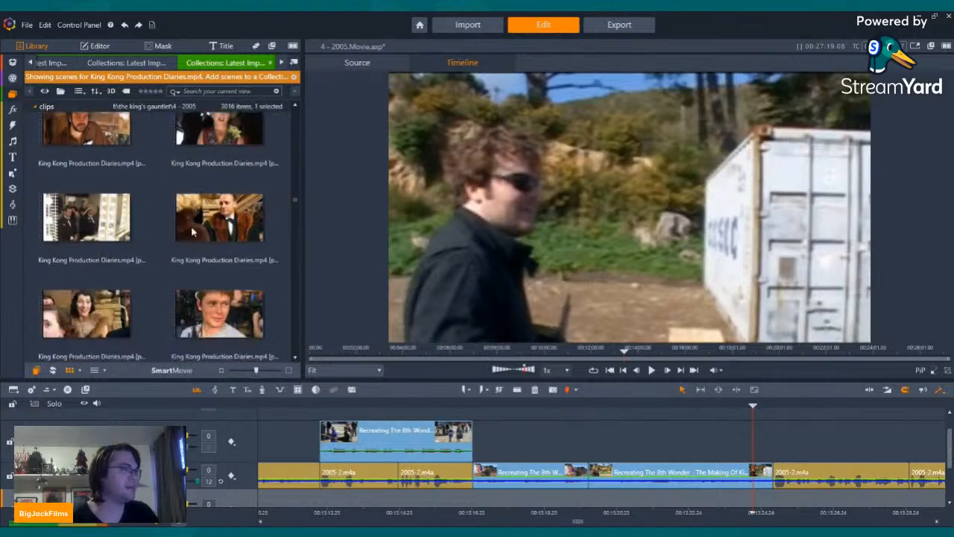
scroll(191, 240, down, 10)
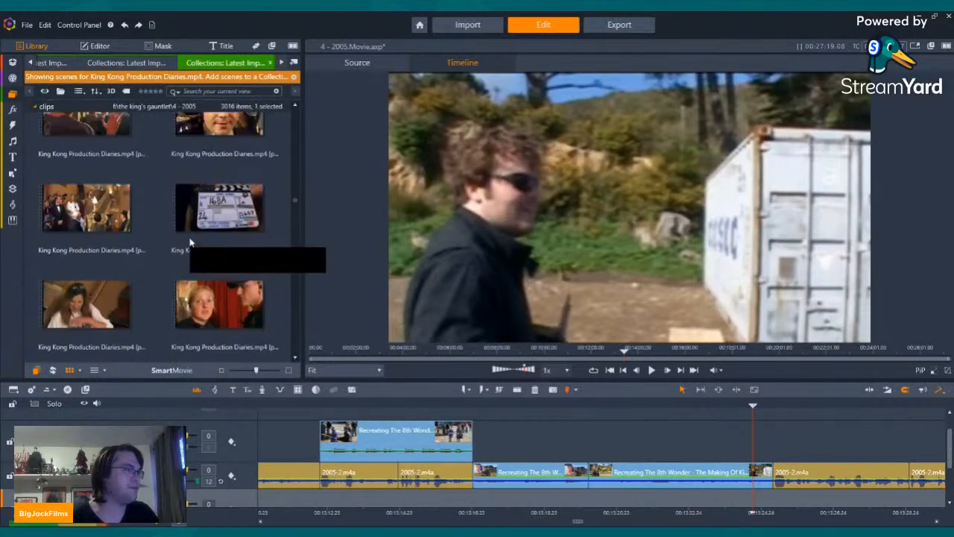
scroll(189, 236, down, 5)
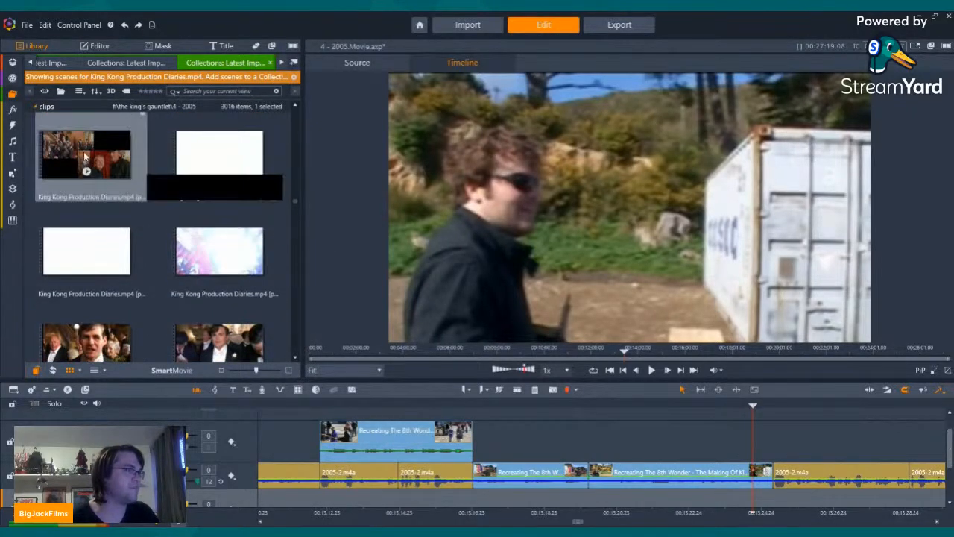
Step: Preview the Production Diaries scenes of the theatre crowd and tuxedoed actors from 01:47:48 to 01:48:04
click(212, 170)
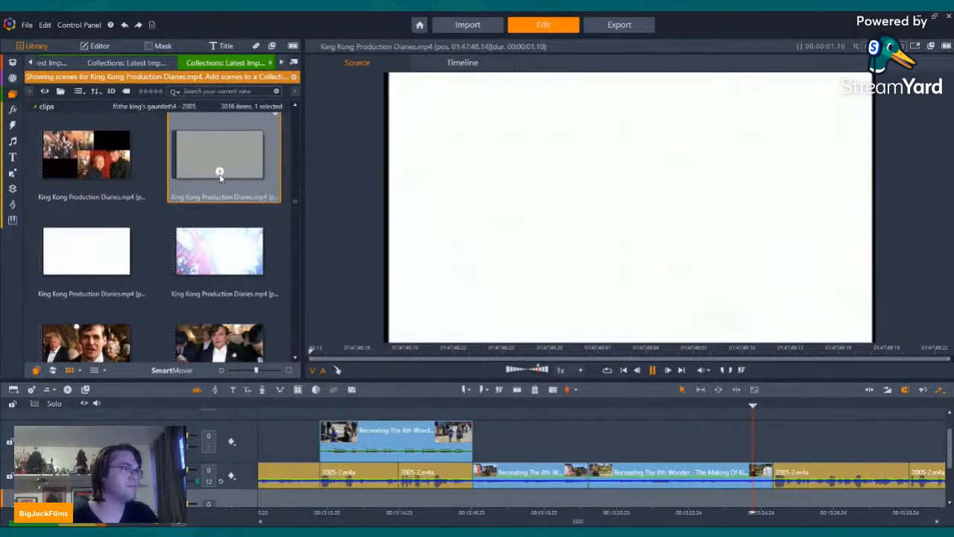
click(85, 267)
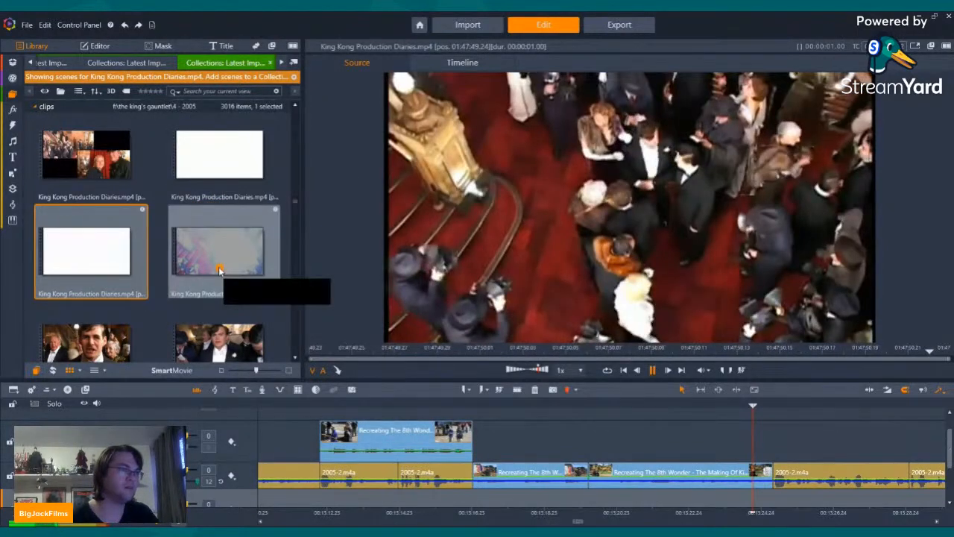
click(220, 270)
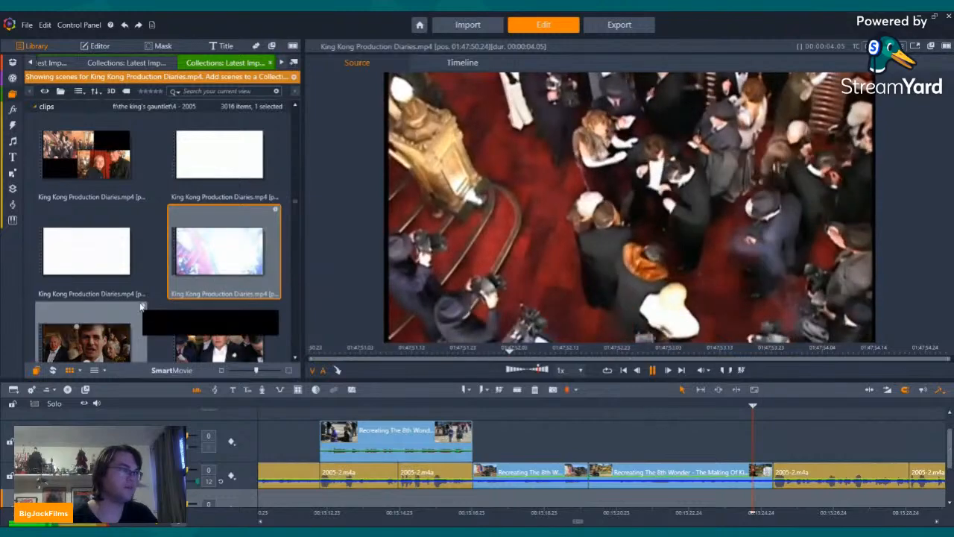
scroll(90, 298, down, 3)
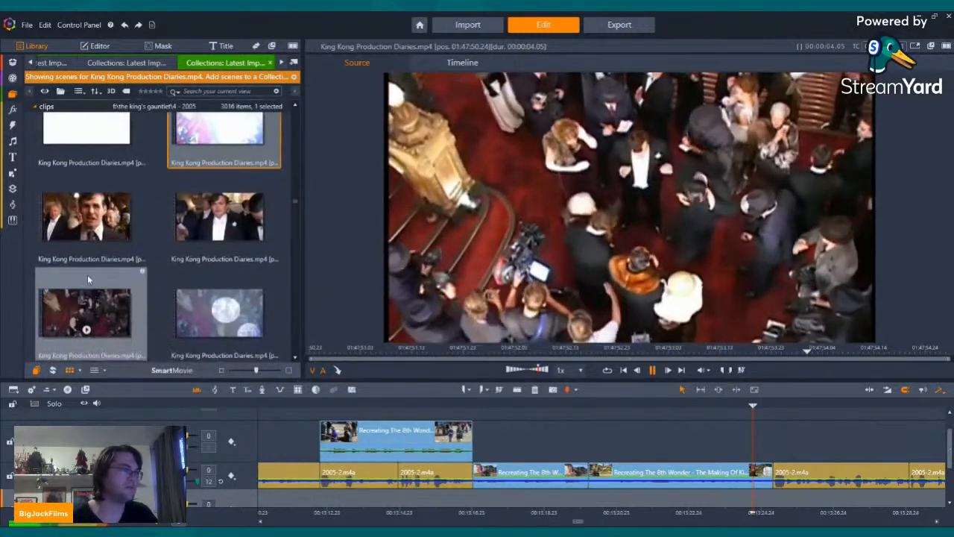
click(88, 234)
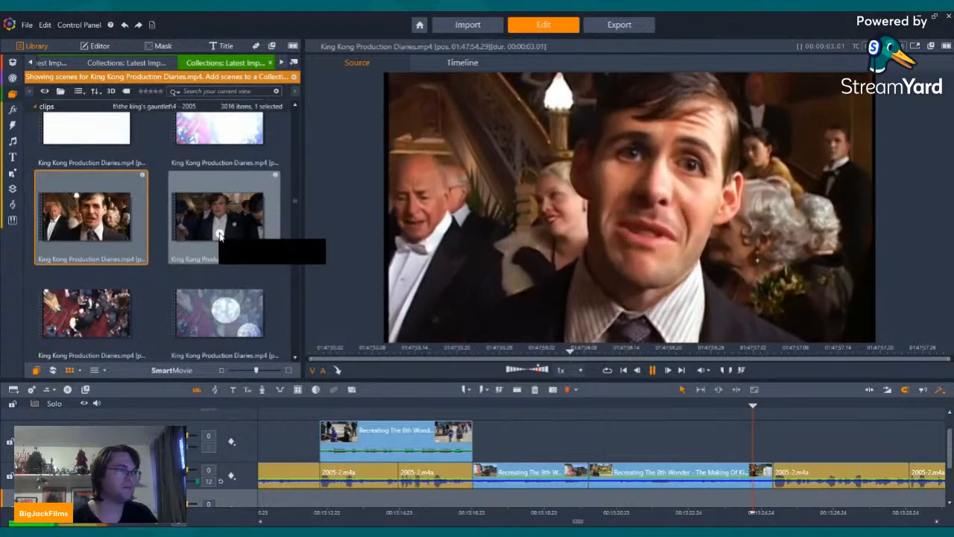
click(220, 234)
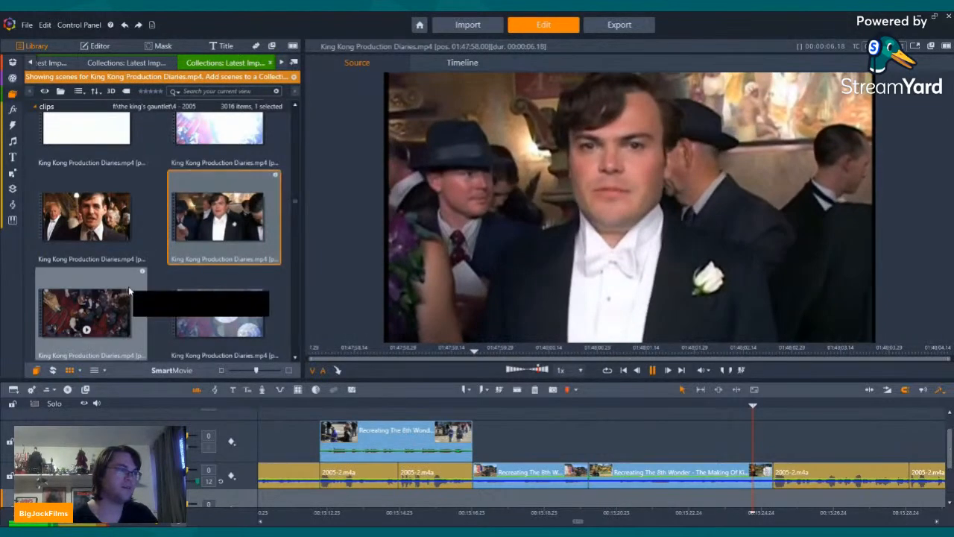
click(87, 331)
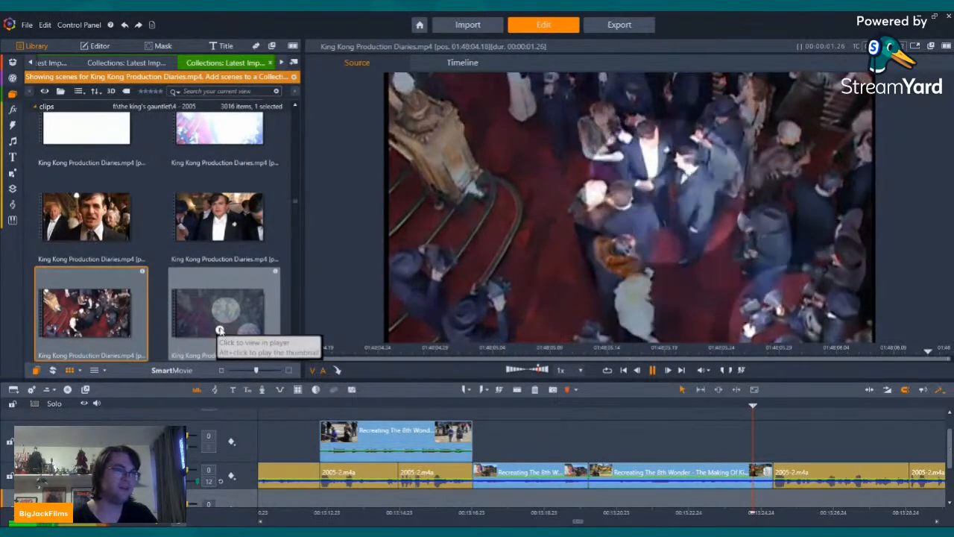
Step: Insert the overhead crowd scene at 01:48:06 from King Kong Production Diaries into the narration track right after the white container clip
click(220, 330)
click(220, 330)
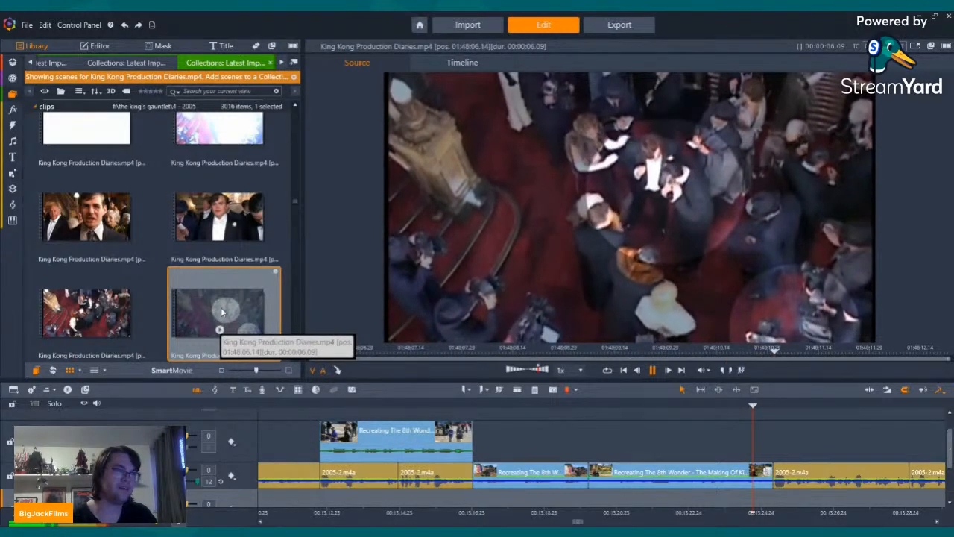
drag(222, 312, 830, 484)
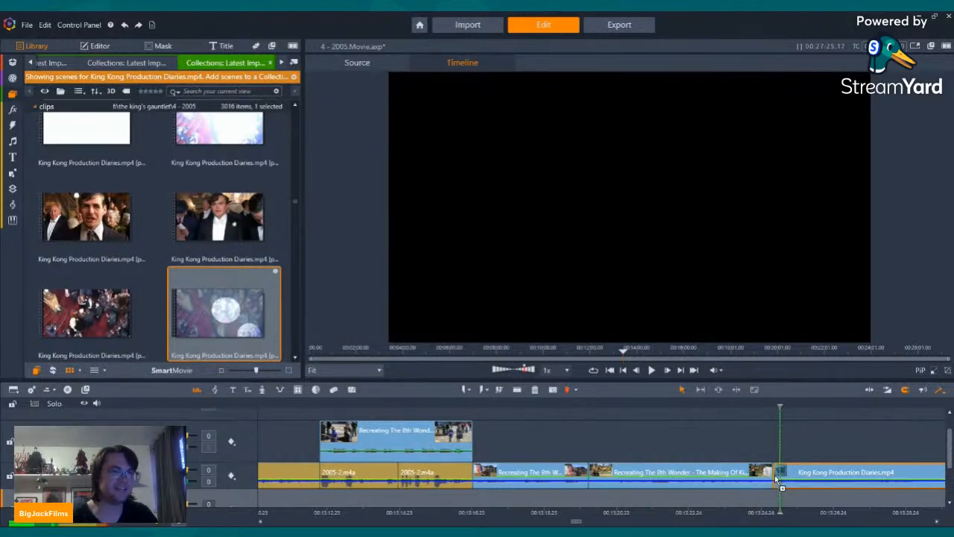
drag(774, 475, 775, 475)
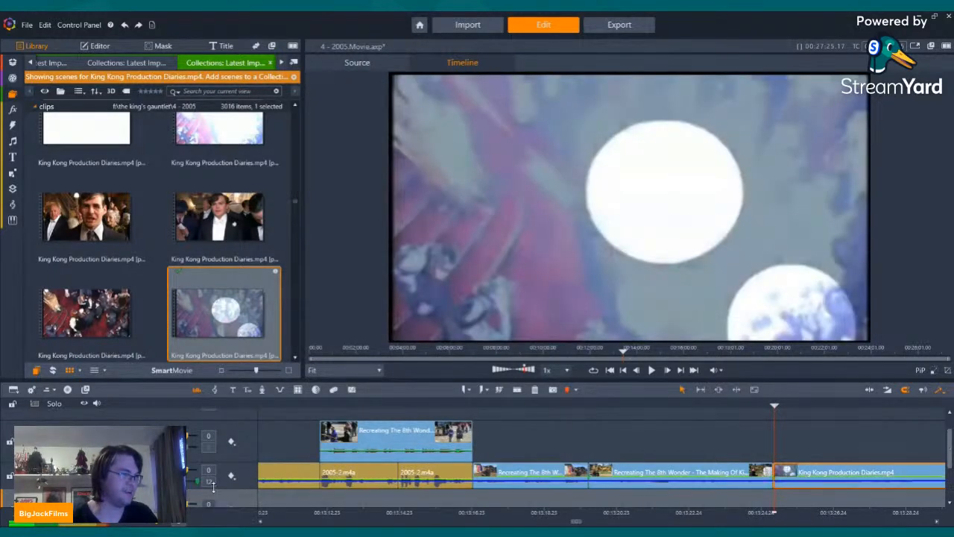
Step: Split the inserted Production Diaries clip near 00:13:30 on the timeline and delete the part after it, closing the gap
click(751, 435)
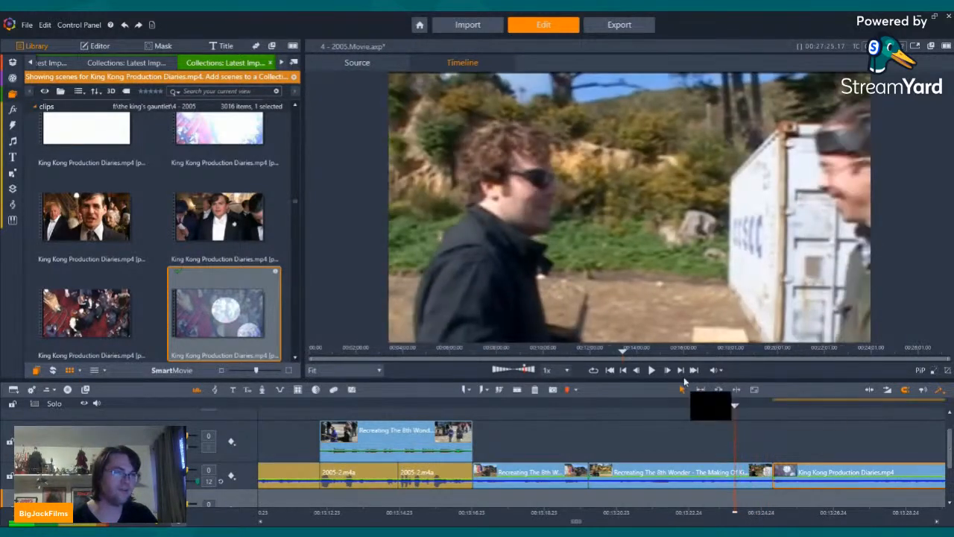
click(653, 370)
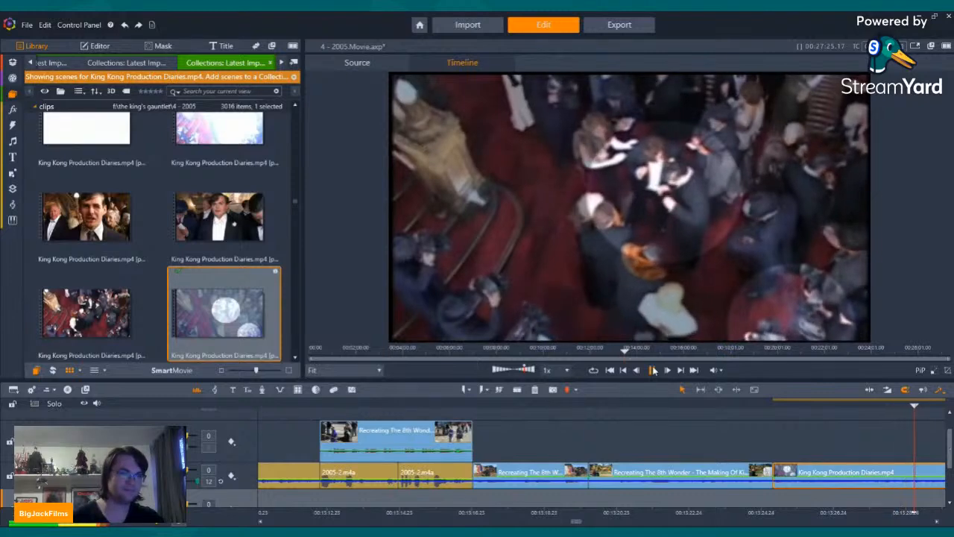
click(653, 371)
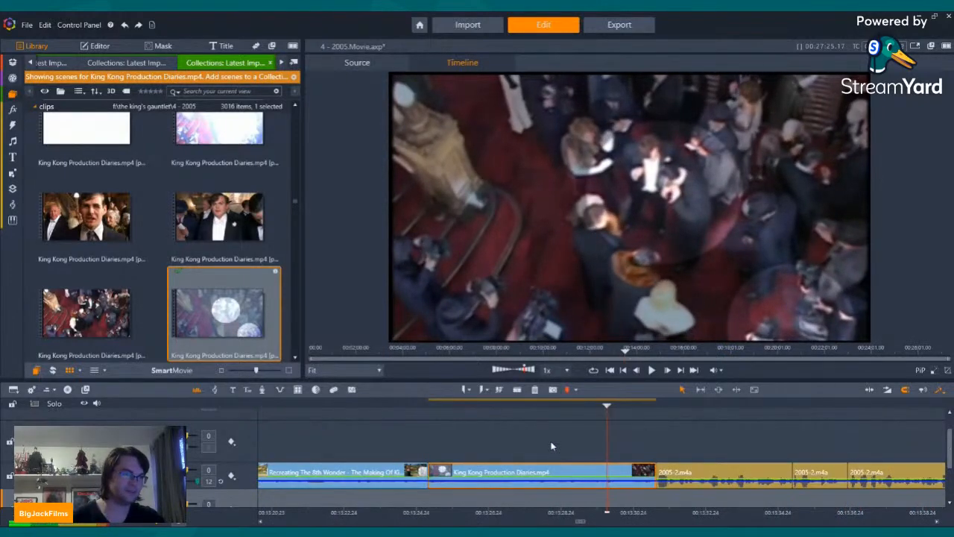
click(517, 389)
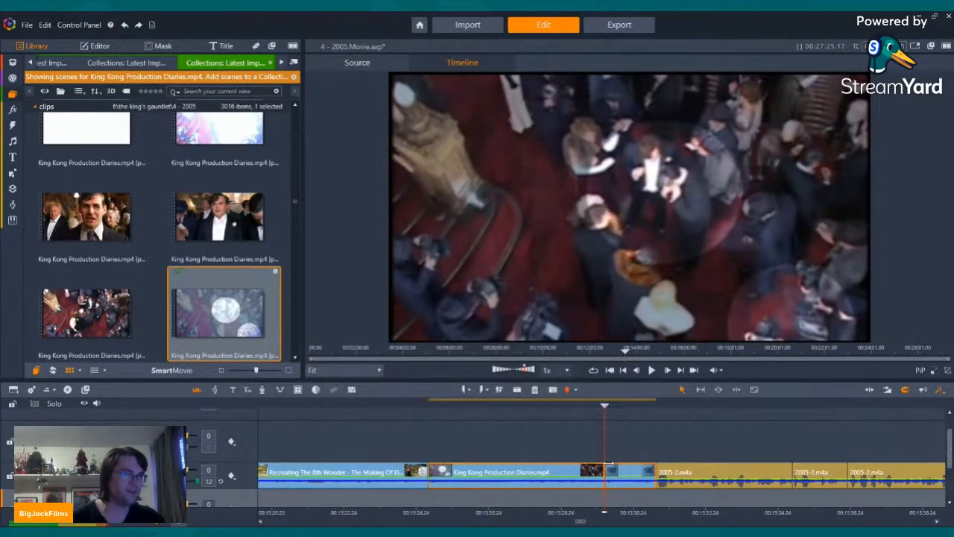
click(535, 389)
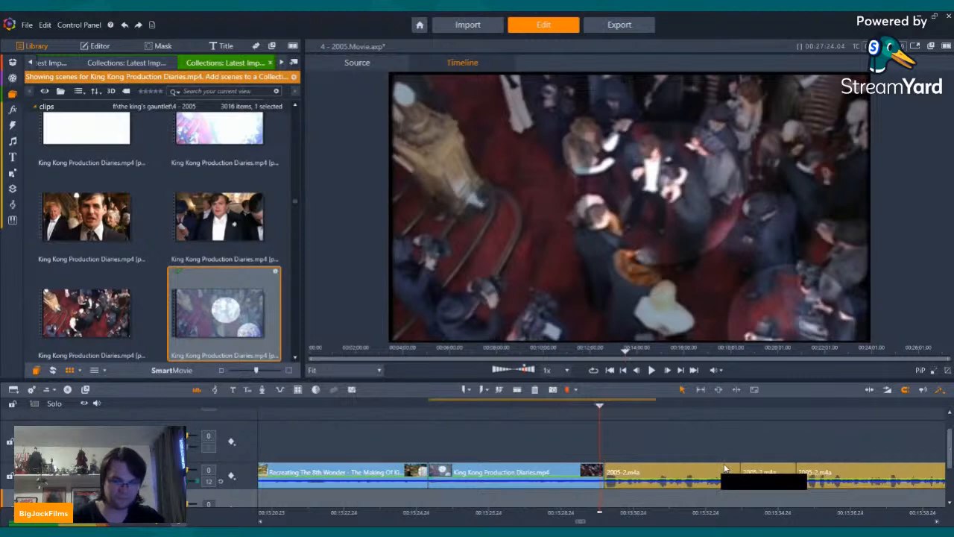
Step: Move to the gap after the last film clip near 00:12:53 on the timeline and show the King Kong (2005) scenes in the library
key(Left)
key(Left)
key(Left)
key(Left)
key(Left)
key(Left)
key(Left)
key(Left)
key(Left)
key(Left)
key(Left)
key(Left)
key(Left)
key(Left)
key(Left)
key(Left)
key(Left)
key(Left)
key(Left)
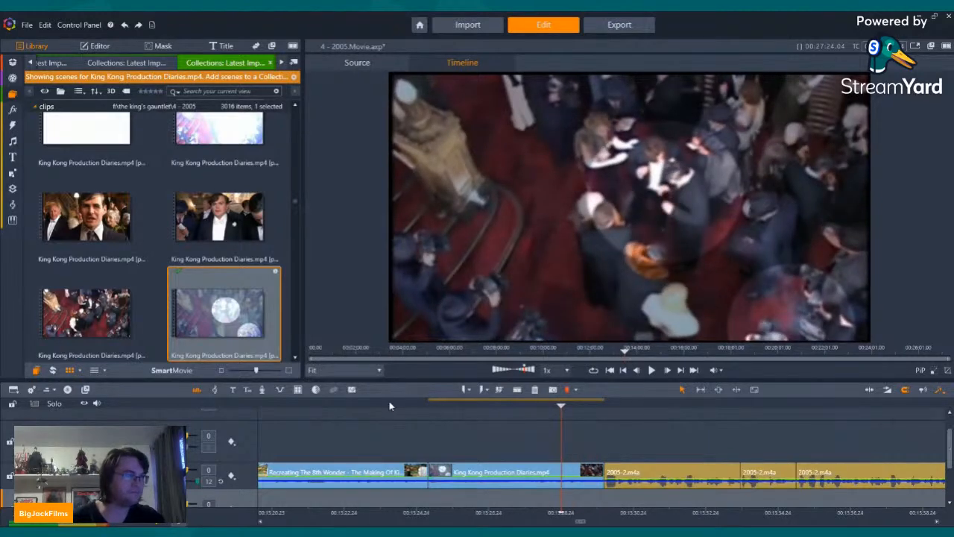
drag(390, 406, 451, 407)
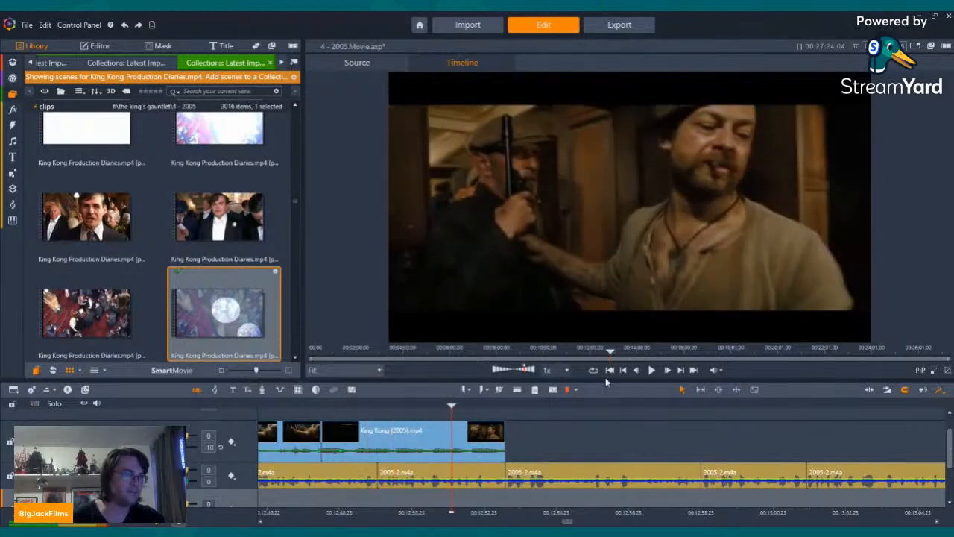
click(49, 62)
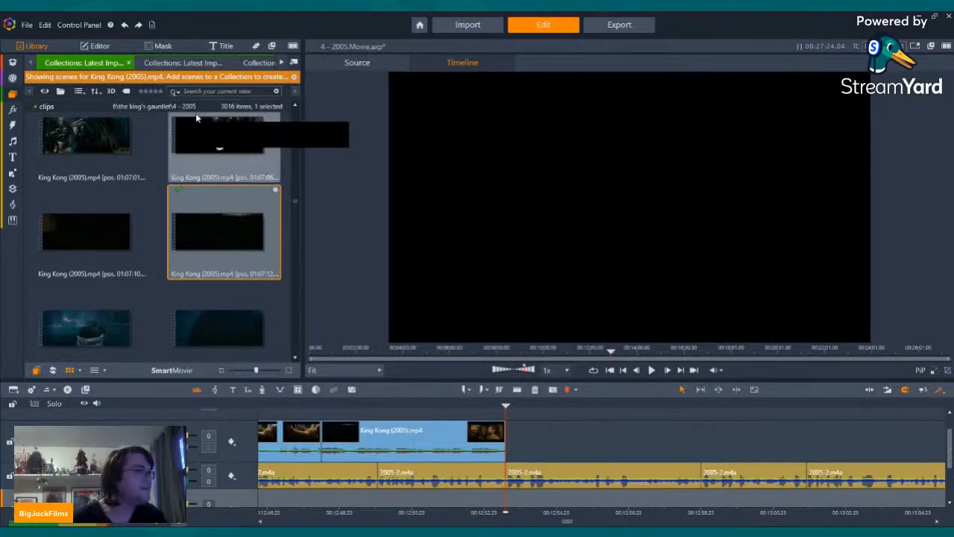
Step: Find the King Kong (2005) equipment-handling scenes at 01:12:44 and 01:12:45 and place both above the narration right after the last film clip
scroll(170, 172, down, 10)
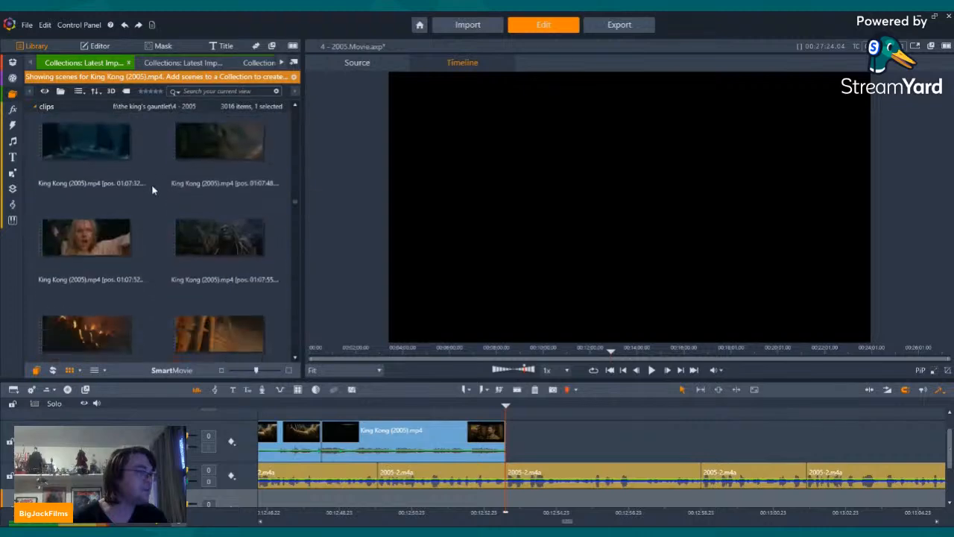
scroll(179, 202, down, 8)
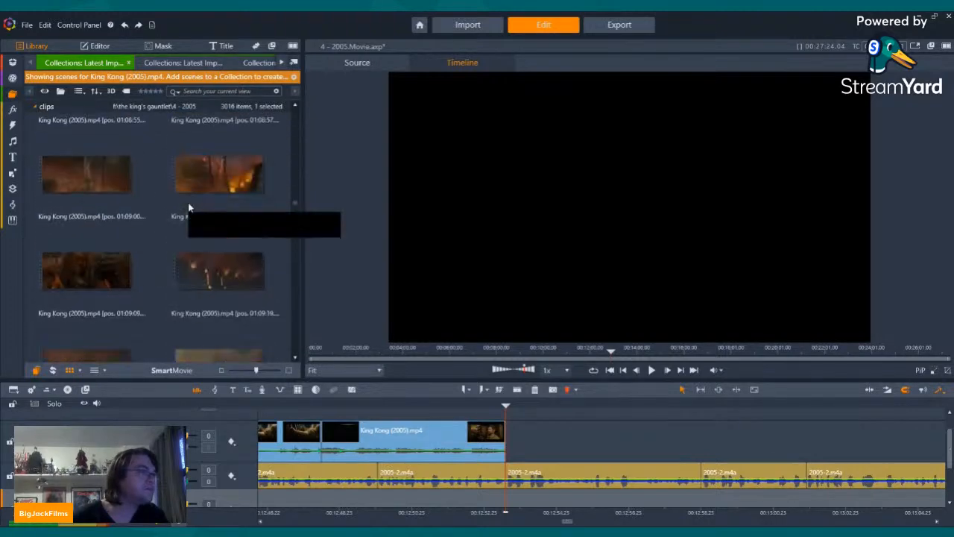
scroll(188, 203, down, 8)
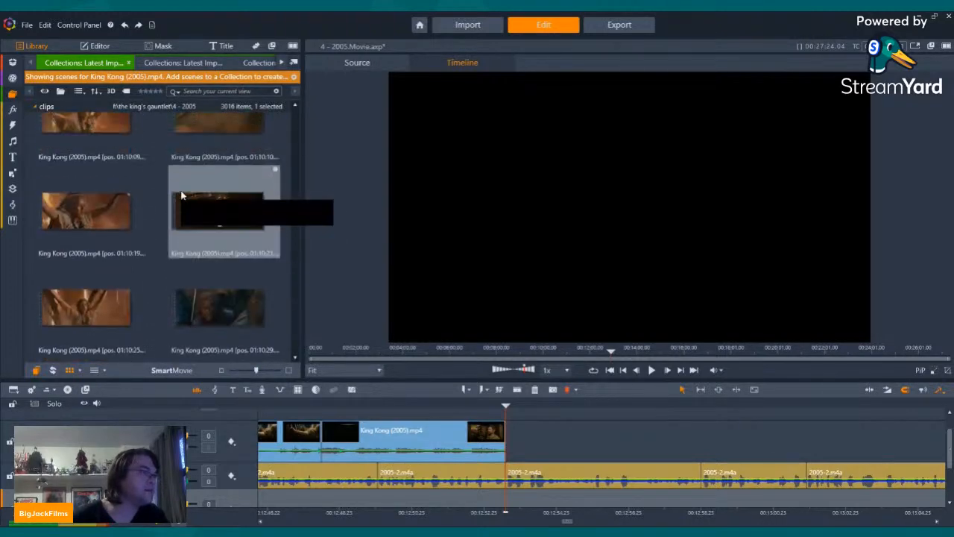
scroll(183, 201, down, 6)
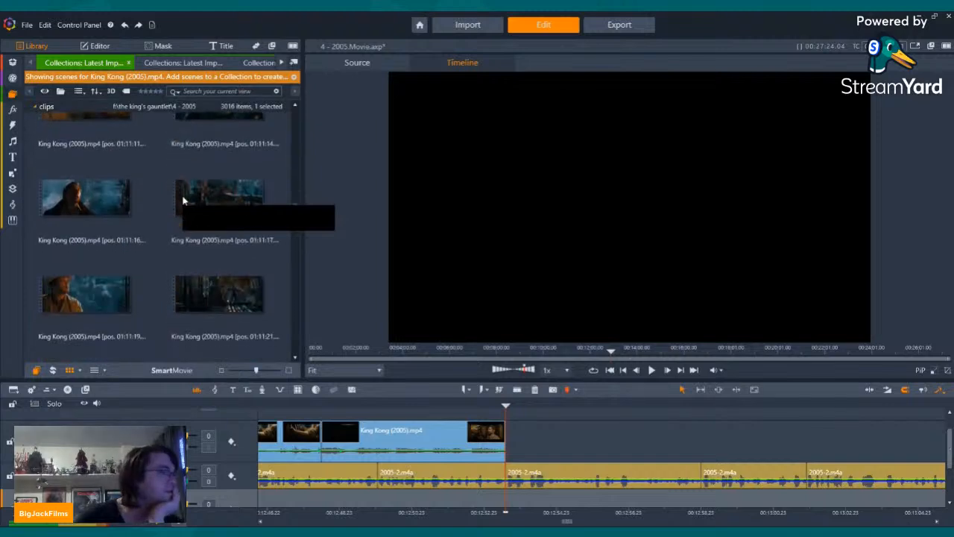
scroll(182, 200, down, 8)
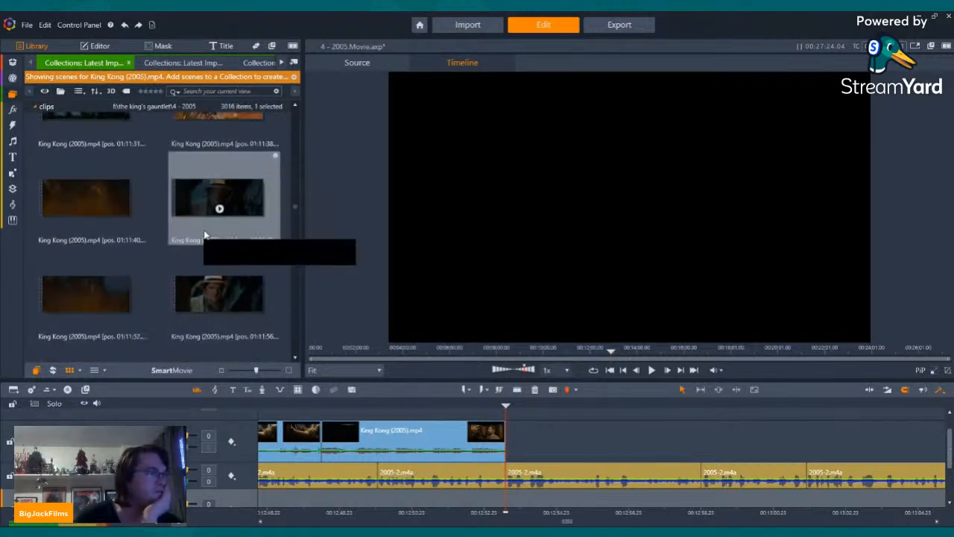
scroll(203, 236, down, 8)
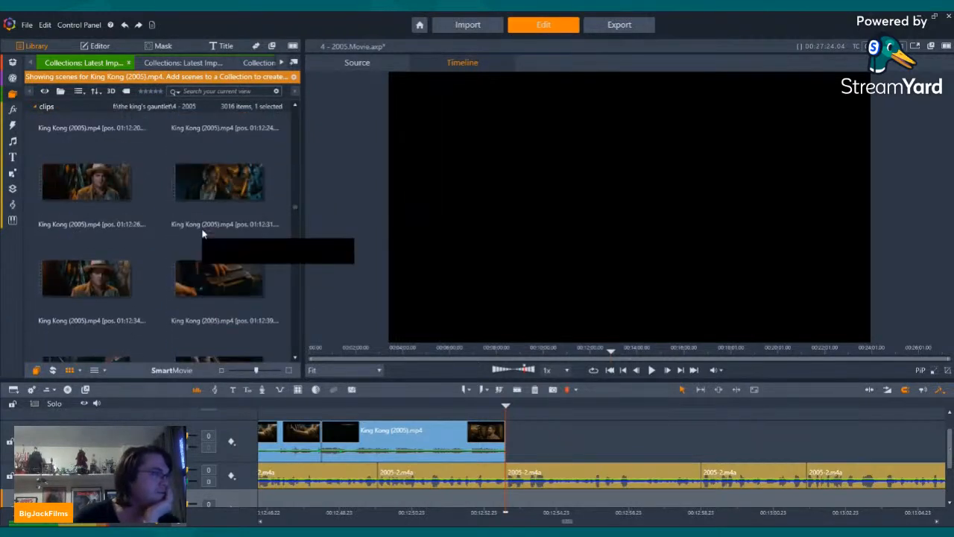
scroll(203, 237, down, 3)
click(216, 218)
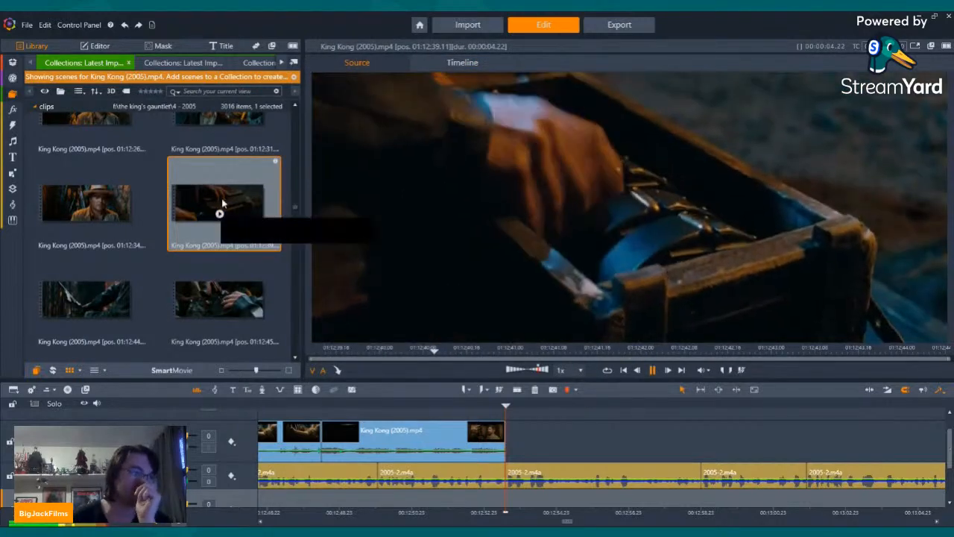
click(88, 297)
drag(88, 291, 556, 444)
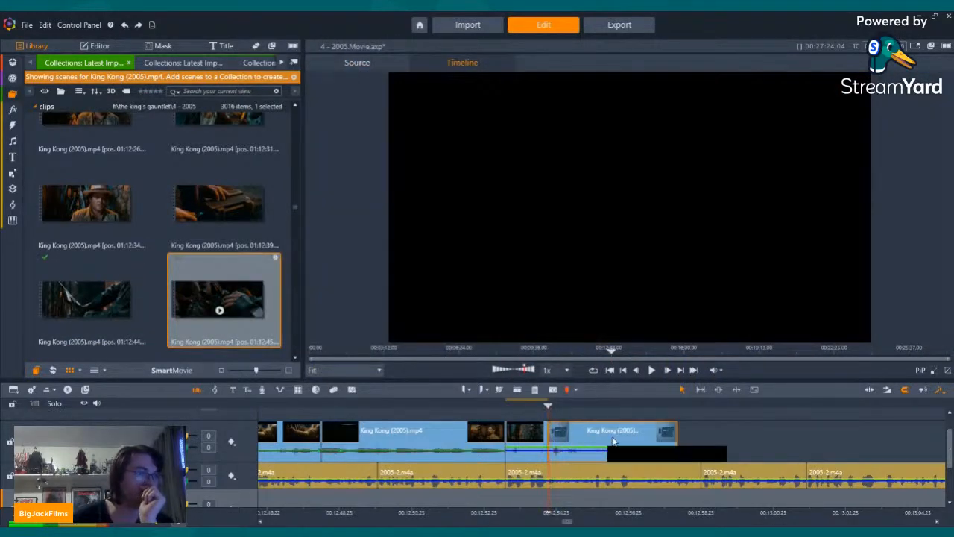
Step: Play back the newly placed film scenes against the narration from just before the join
key(Left)
key(Left)
key(Left)
key(Left)
key(Left)
key(Left)
key(Left)
key(Left)
key(Left)
key(Left)
key(Left)
key(Left)
key(Left)
key(Left)
key(Left)
key(Left)
key(Left)
key(Left)
key(Left)
key(Left)
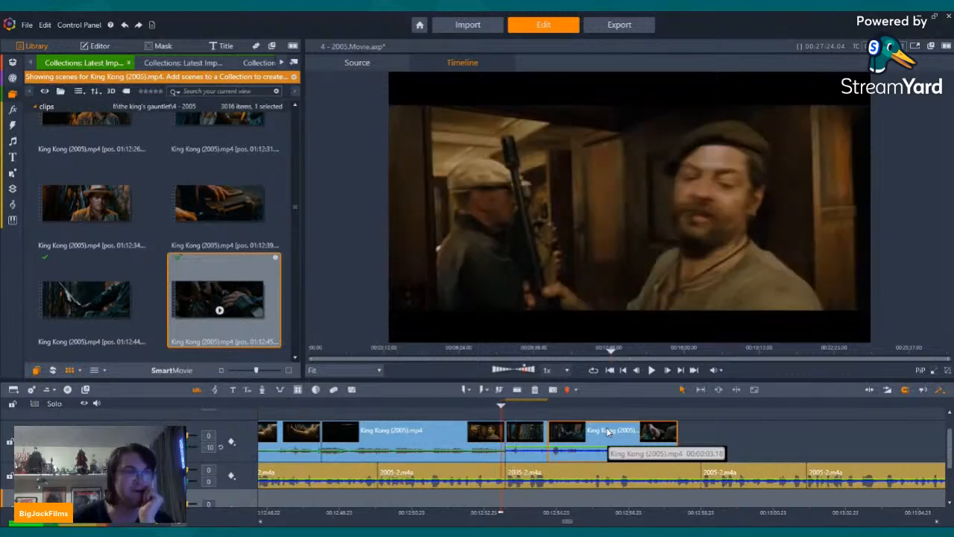
click(652, 370)
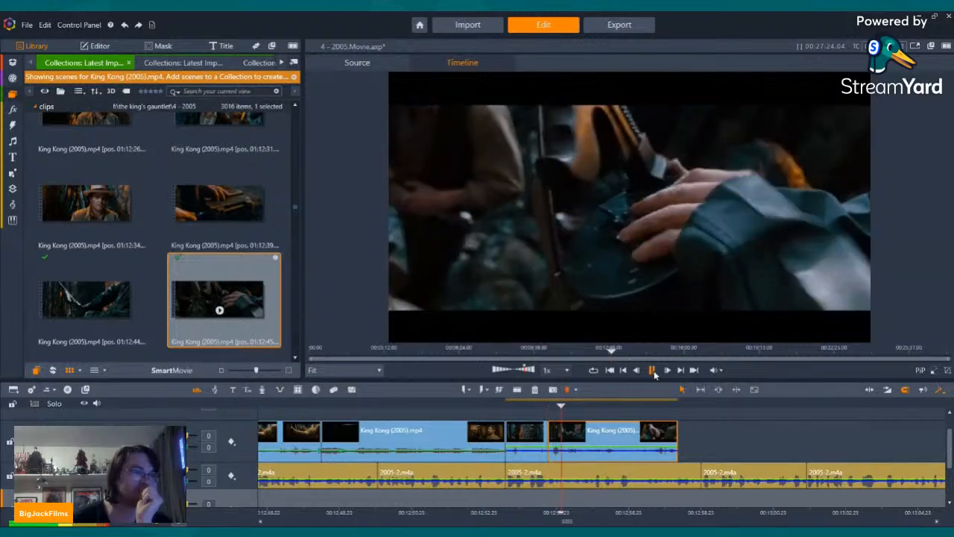
click(654, 371)
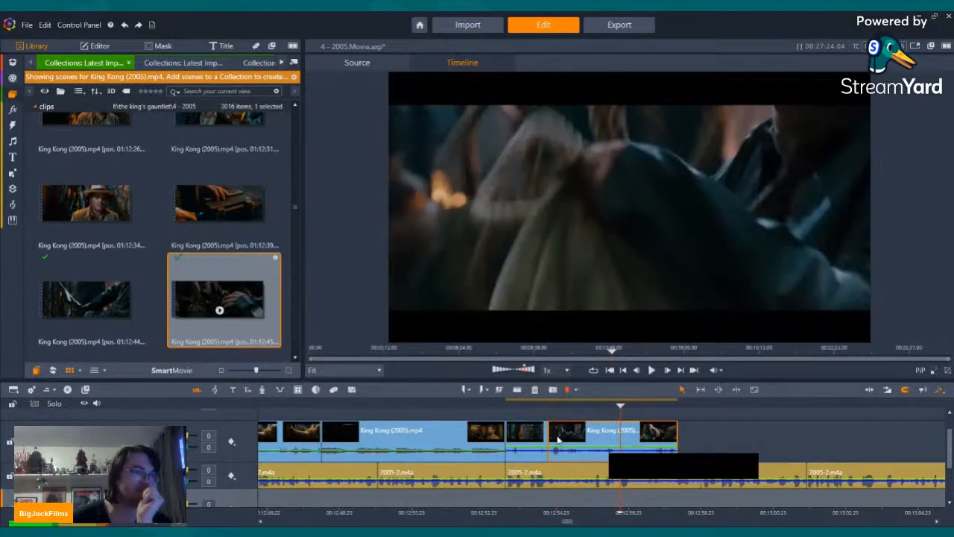
click(653, 369)
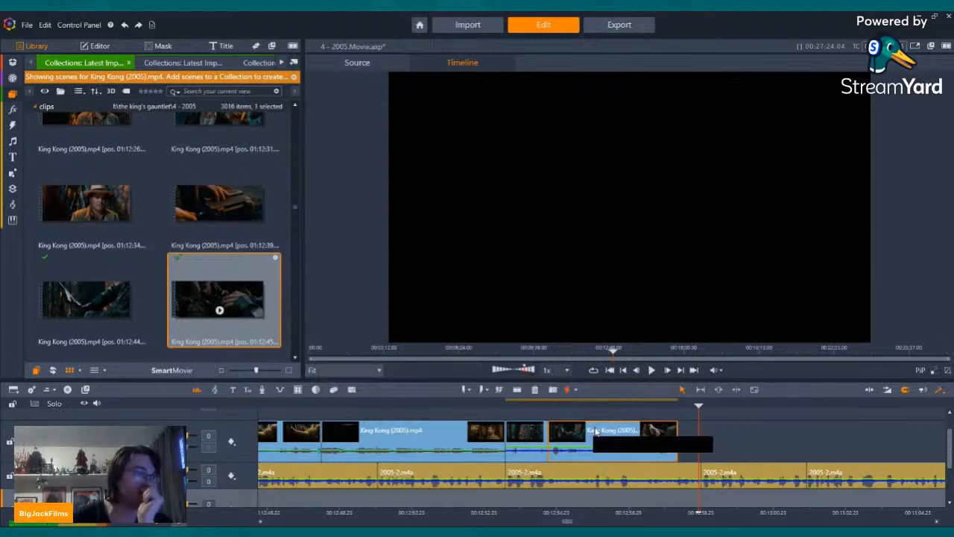
click(563, 405)
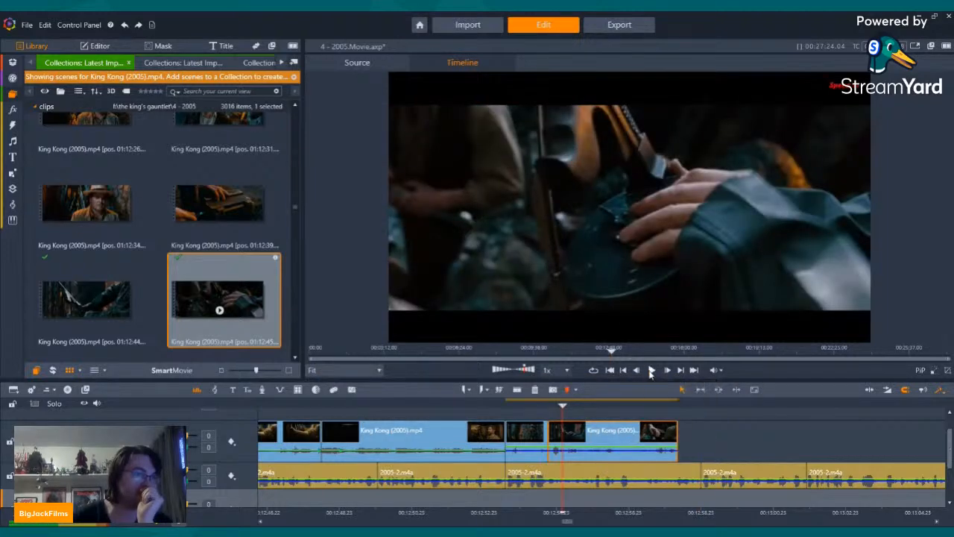
click(652, 370)
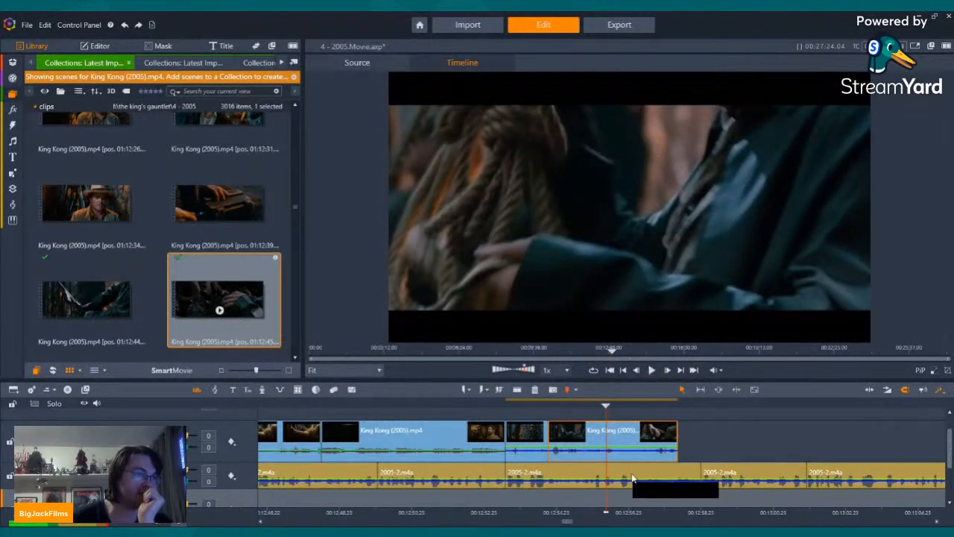
Step: Find the cut point in the 01:12:45 scene near 00:12:55 on the timeline, split it there and delete the part after it
key(Left)
key(Left)
key(Left)
key(Left)
key(Left)
key(Left)
key(Left)
key(Left)
key(Left)
key(Left)
key(Left)
key(Left)
key(Left)
key(Left)
key(Left)
key(Left)
key(Left)
key(Left)
key(Left)
key(Left)
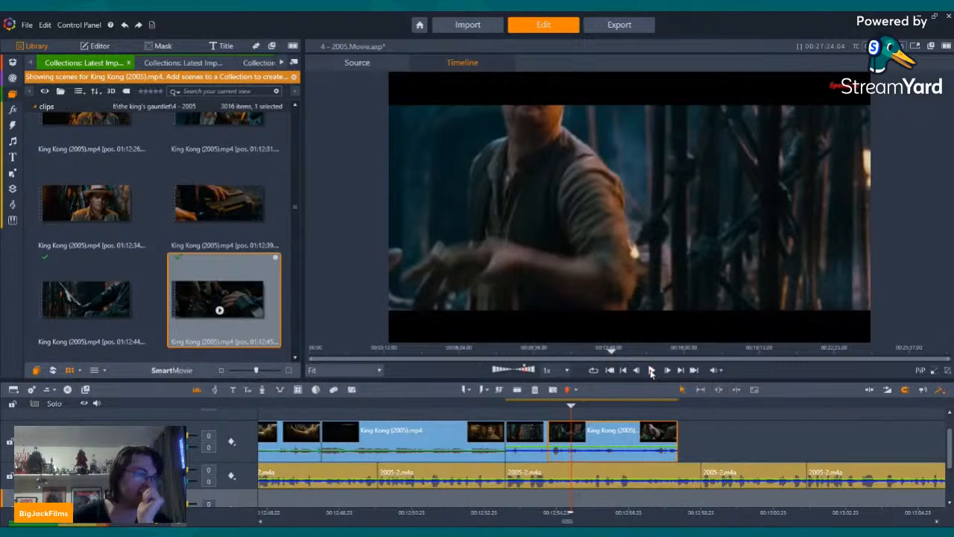
click(651, 371)
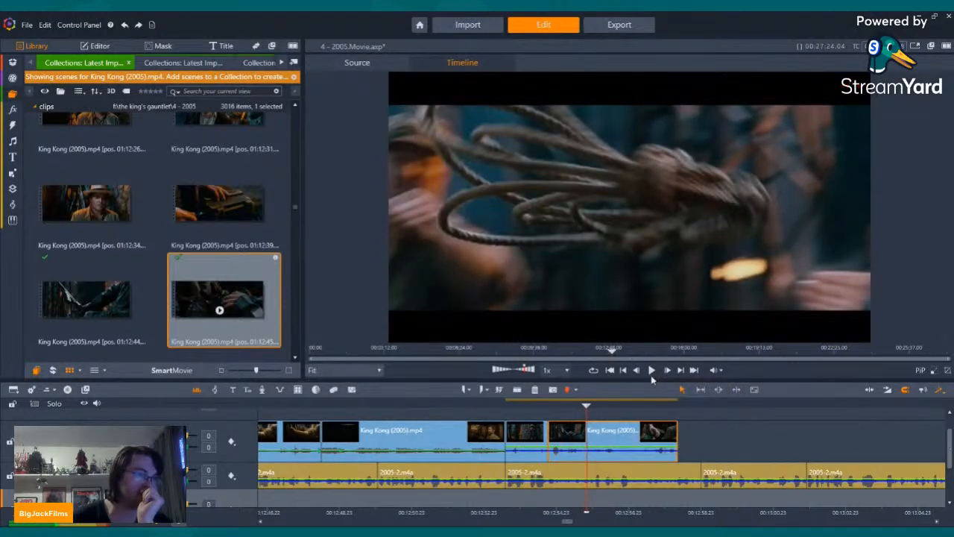
click(651, 370)
click(652, 370)
key(Left)
key(Left)
key(Left)
key(Left)
key(Left)
key(Left)
key(Left)
key(Left)
key(Left)
key(Left)
key(Left)
key(Left)
key(Left)
key(Left)
key(Left)
key(Left)
key(Left)
key(Left)
key(Left)
key(Left)
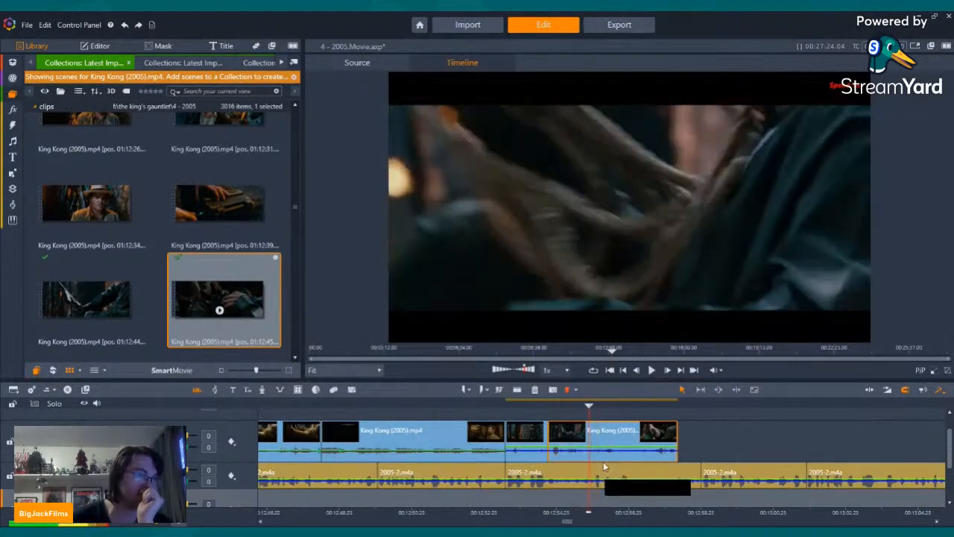
key(Right)
key(Right)
key(Right)
key(Right)
key(Right)
key(Right)
key(Right)
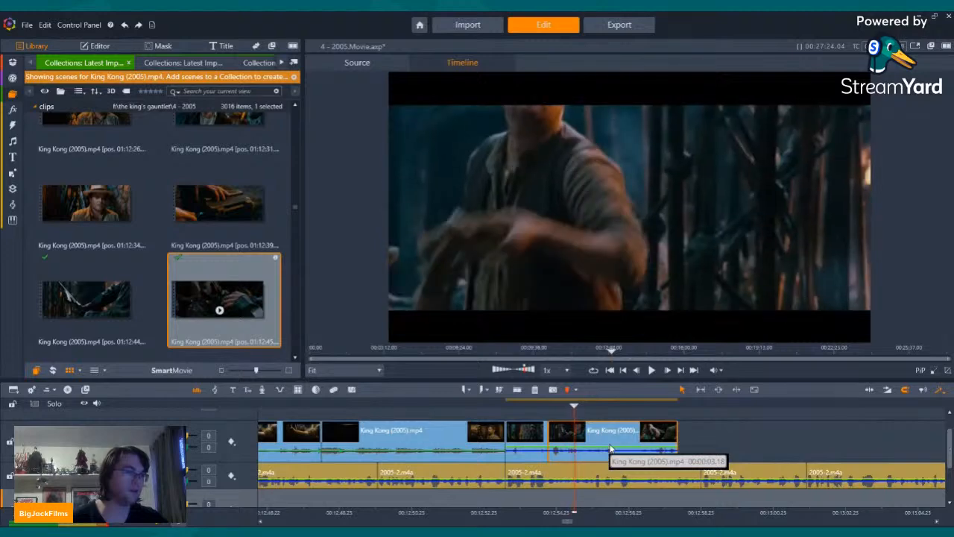
key(Left)
key(Left)
key(Left)
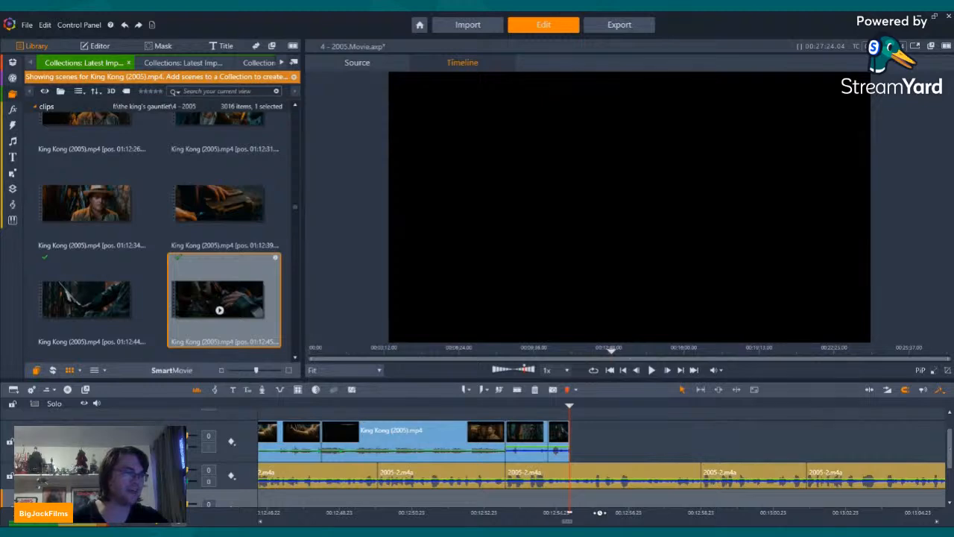
Step: Zoom in on the timeline and place the King Kong (2005) rifle scene at 01:12:49 right after the trimmed clip
drag(648, 511, 660, 511)
scroll(142, 222, down, 3)
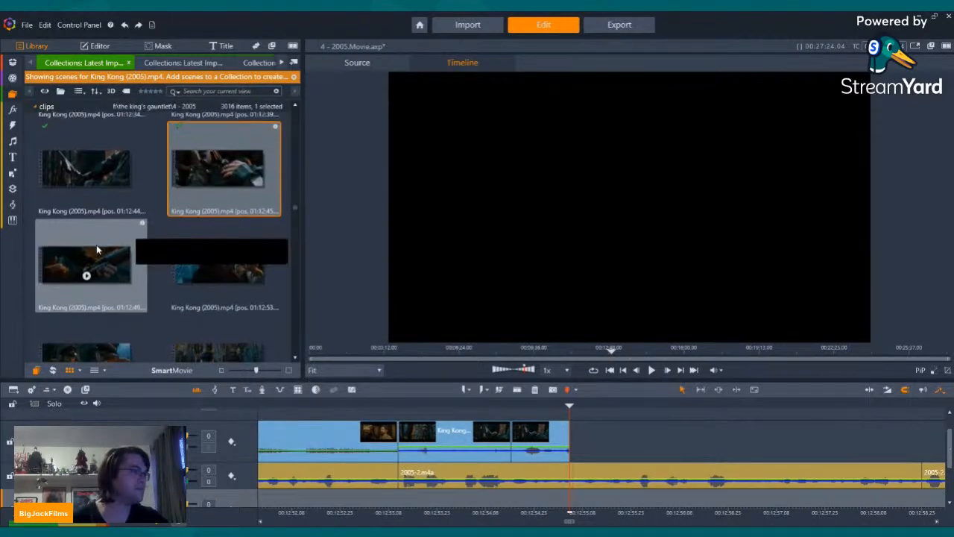
drag(97, 244, 574, 446)
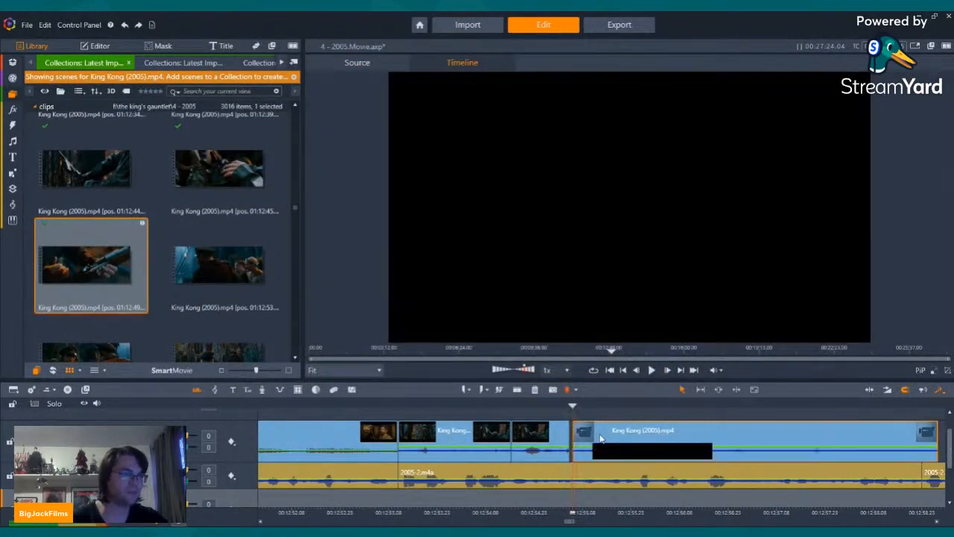
Step: Play back the added rifle scene, split it near 00:12:57.23 on the timeline and delete the part after it
key(Left)
key(Left)
key(Left)
key(Left)
key(Left)
key(Left)
key(Left)
key(Left)
key(Left)
key(Left)
key(Left)
key(Left)
key(Left)
key(Left)
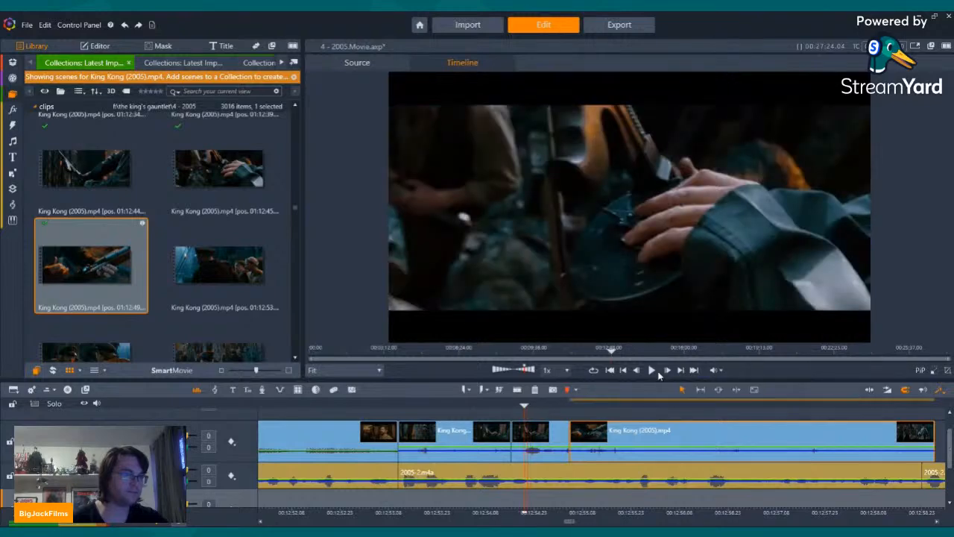
click(652, 371)
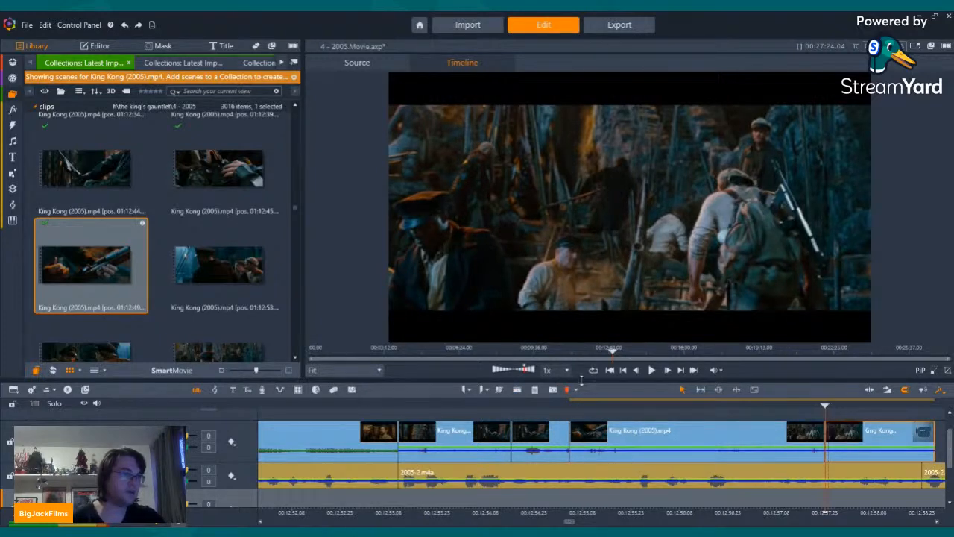
Step: Browse the King Kong (2005) scenes from 01:13:15 to 01:15:45 and preview the flare-lit jungle scenes at 01:15:11 and 01:15:00
scroll(155, 238, down, 10)
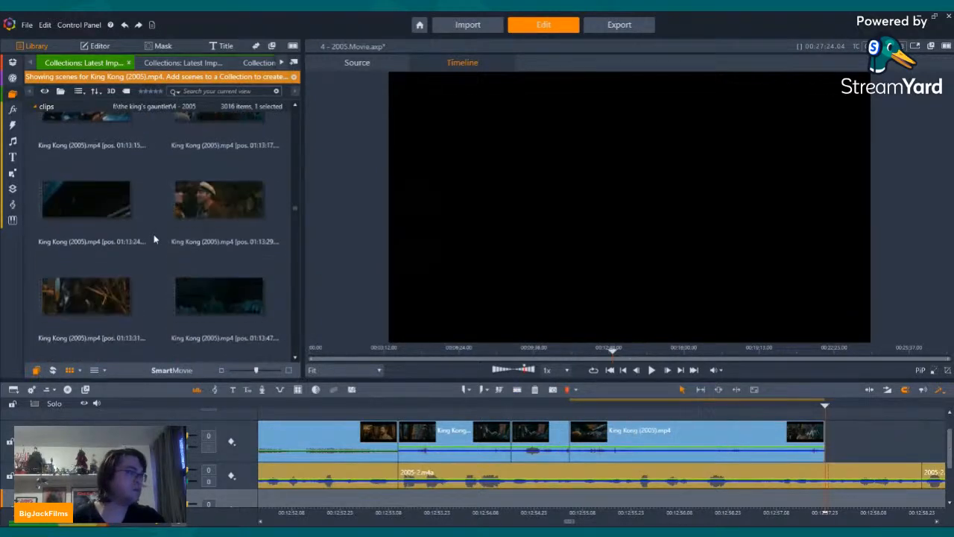
scroll(153, 234, down, 5)
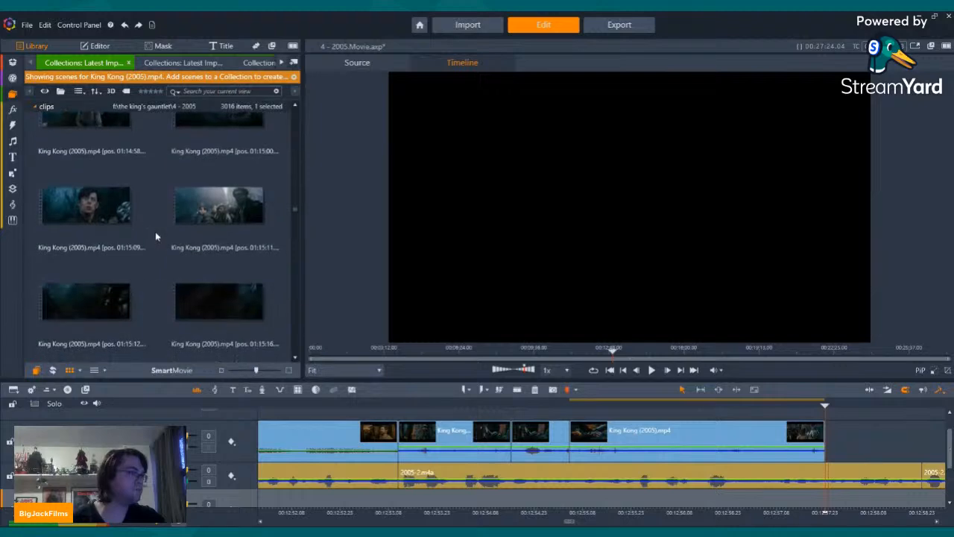
scroll(158, 233, down, 2)
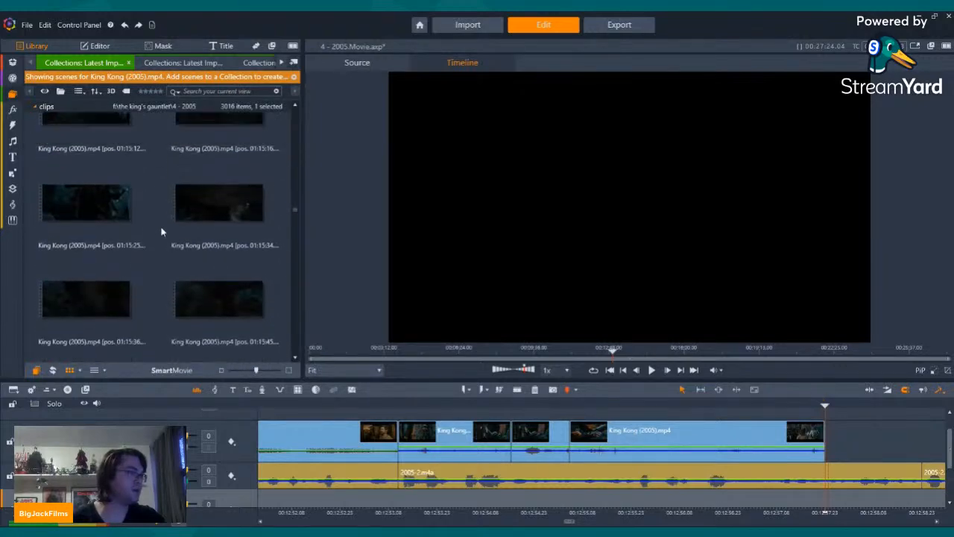
click(218, 187)
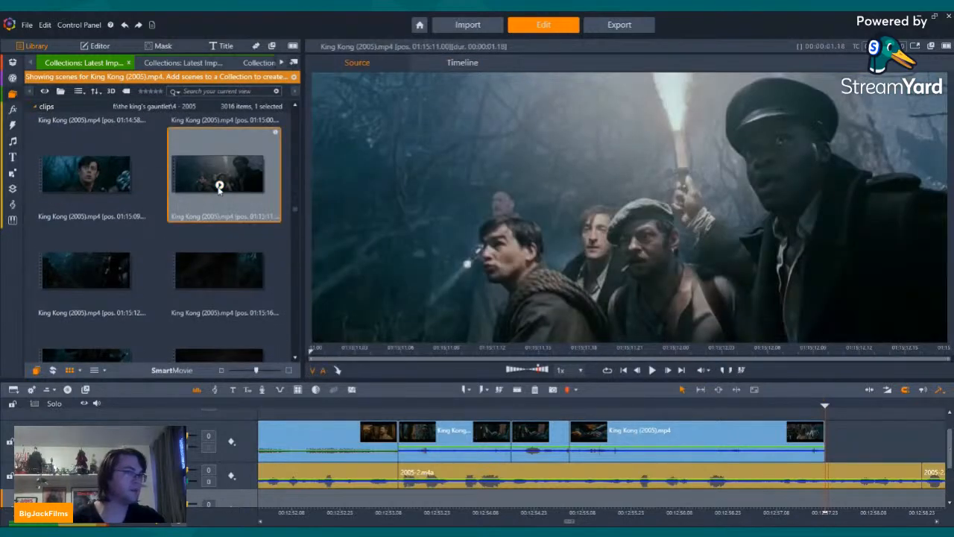
key(space)
scroll(220, 189, up, 2)
click(217, 273)
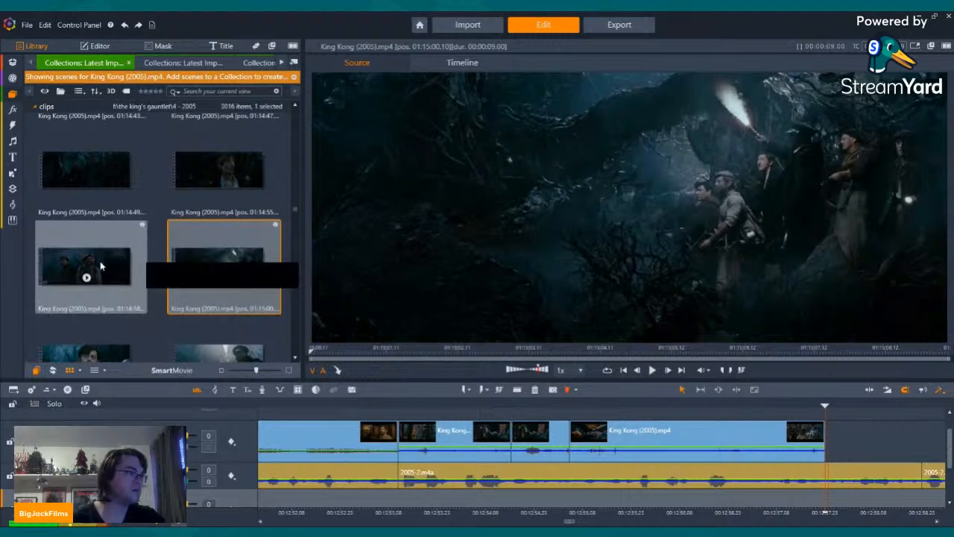
Step: Preview the King Kong (2005) jungle search party scenes at 01:14:58, 01:15:00, 01:14:47 and 01:14:43
click(88, 278)
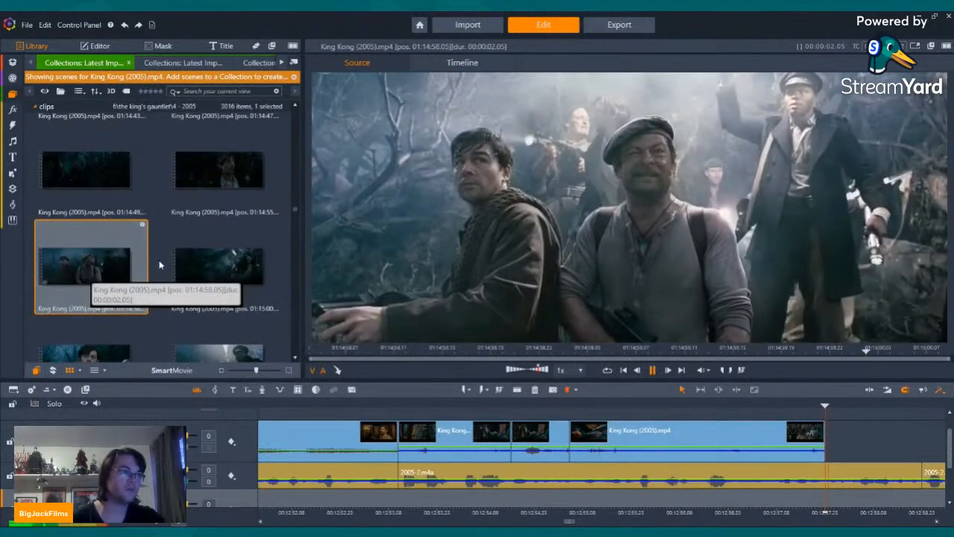
click(161, 262)
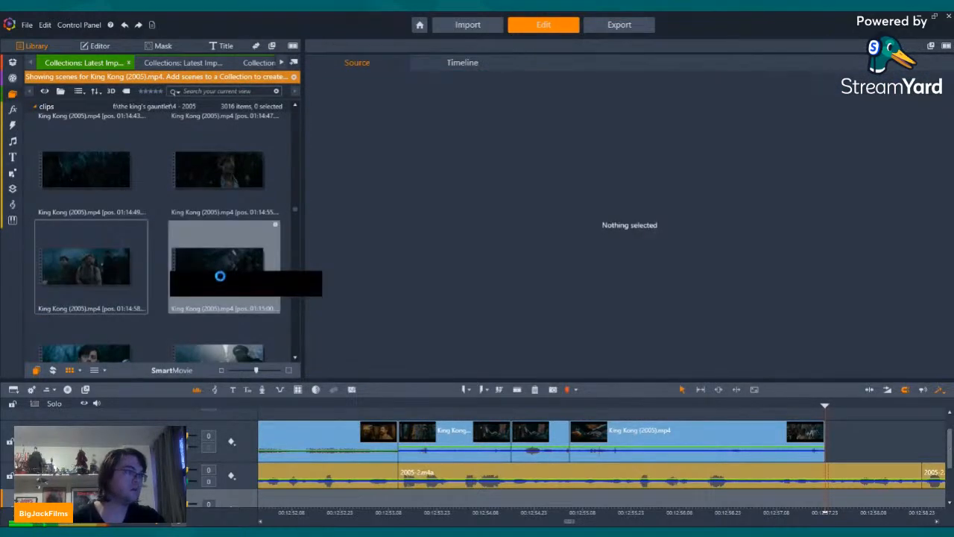
click(220, 276)
scroll(216, 273, up, 3)
click(208, 282)
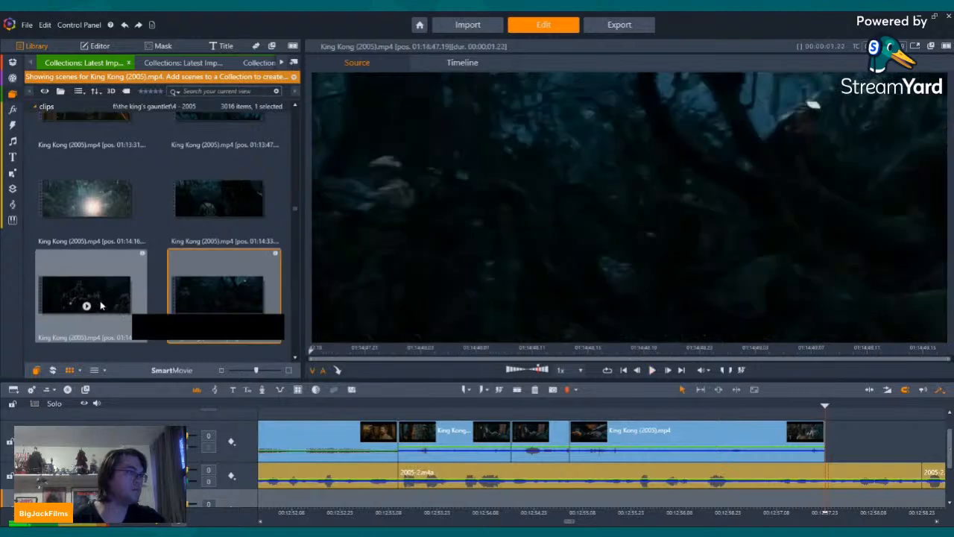
click(88, 306)
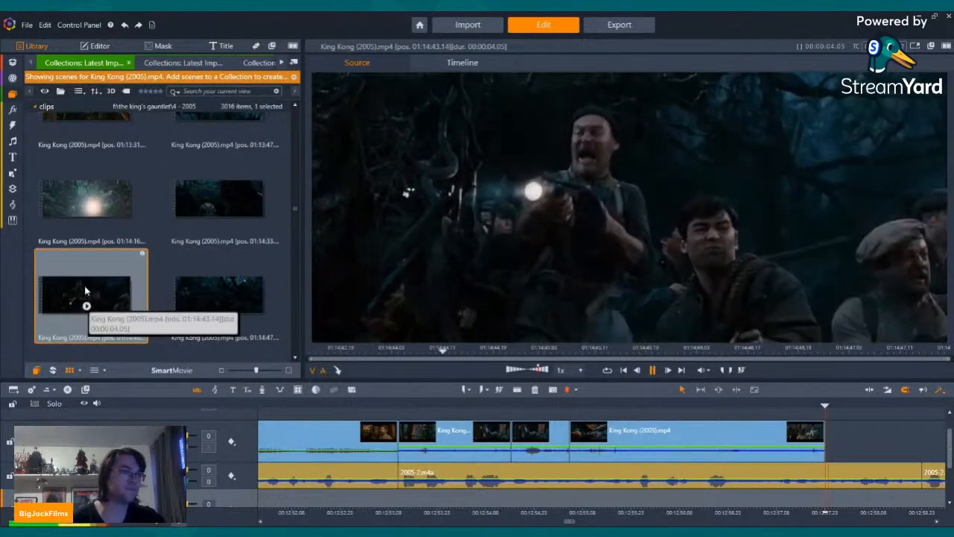
Step: Place the King Kong (2005) scene at 01:14:43 right after the rifle scene and trim its end to the start of the next narration clip
drag(88, 308, 843, 453)
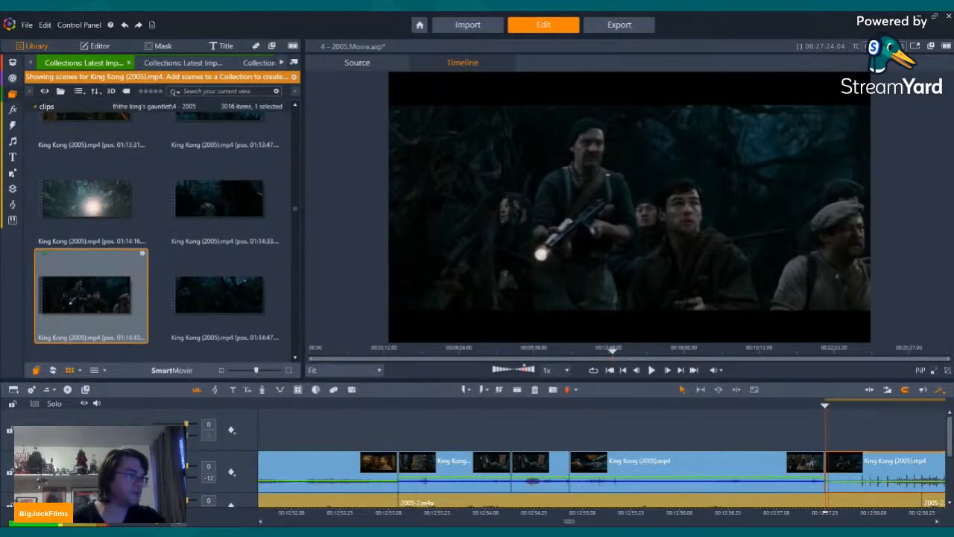
key(Left)
key(Left)
key(Left)
key(Left)
key(Left)
key(Left)
key(Left)
key(Left)
key(Left)
key(Left)
key(Left)
key(Left)
key(Left)
key(Left)
key(Left)
key(Left)
key(Left)
key(Left)
key(Left)
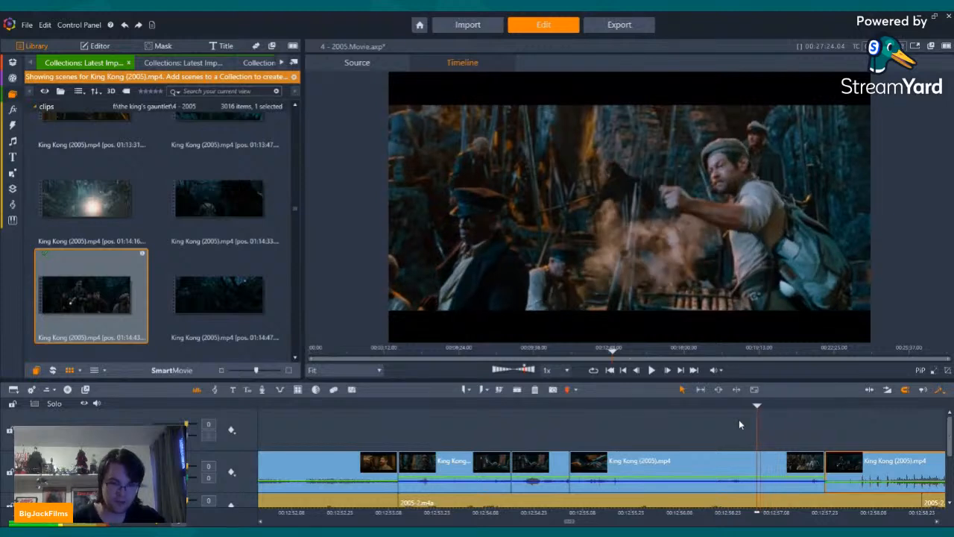
click(651, 370)
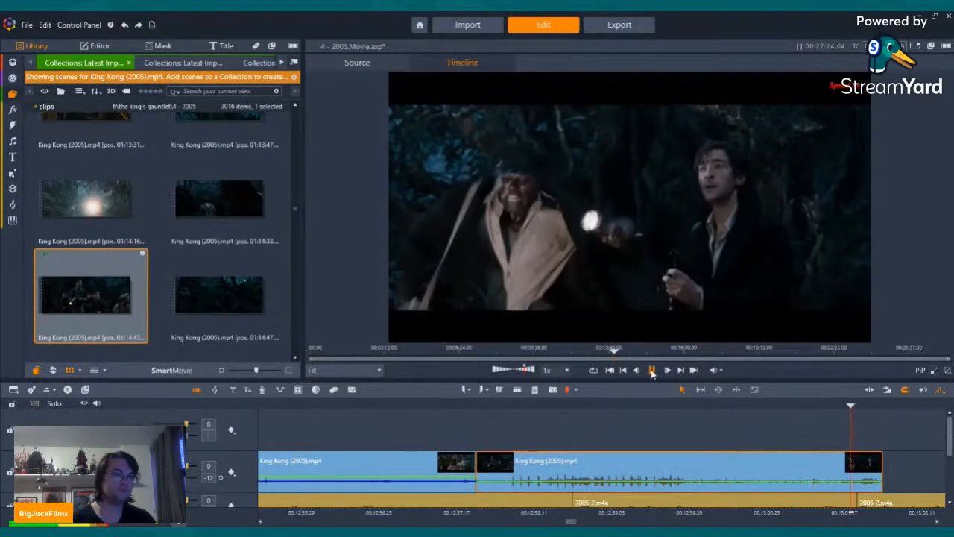
click(652, 369)
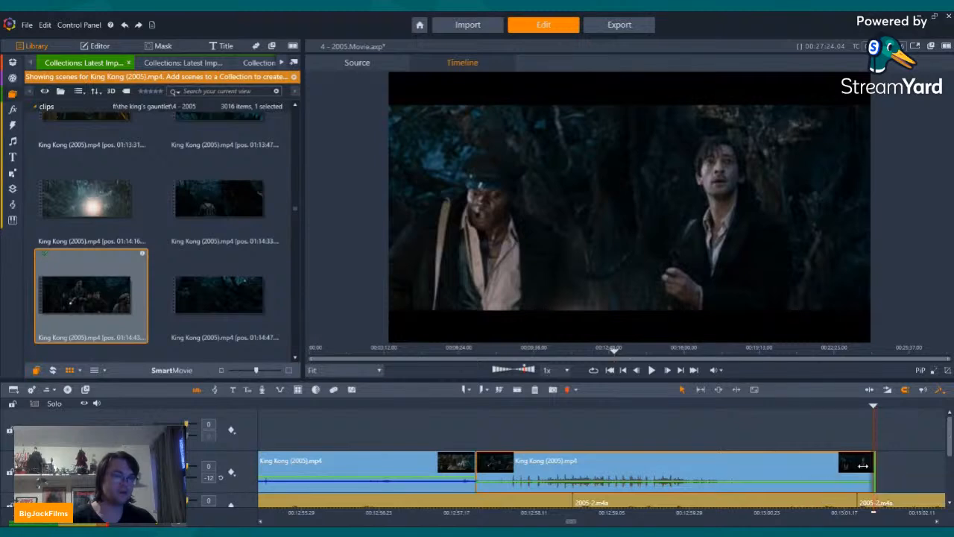
drag(863, 466, 850, 460)
Step: Browse the King Kong (2005) scenes from 01:15:09 to 01:20:52 and preview the jungle trek scenes at 01:20:41 and 01:20:50
scroll(213, 246, down, 5)
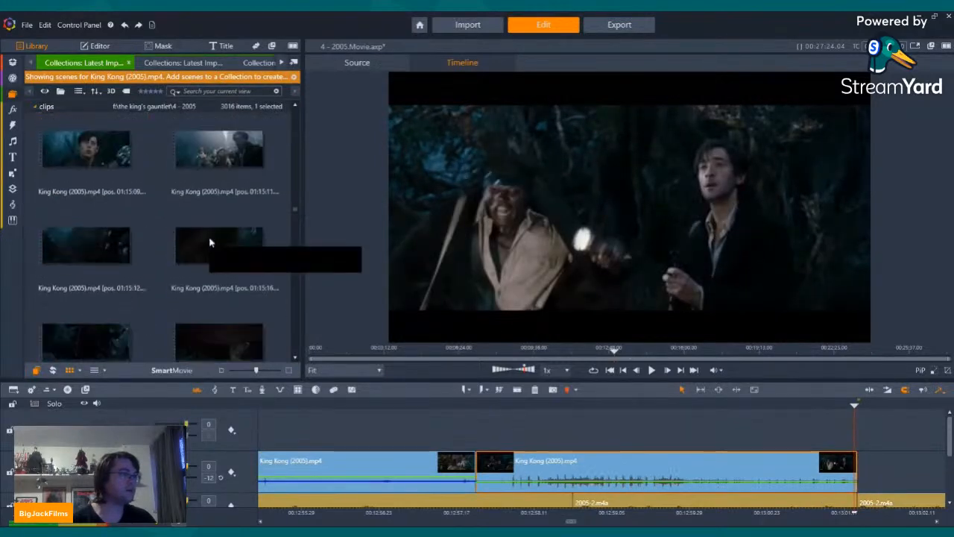
scroll(210, 242, down, 8)
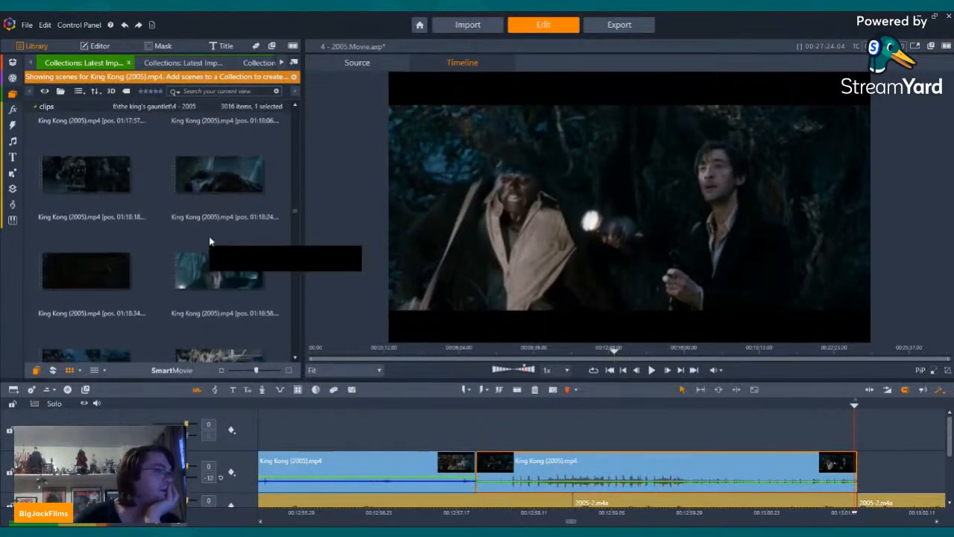
scroll(210, 240, down, 8)
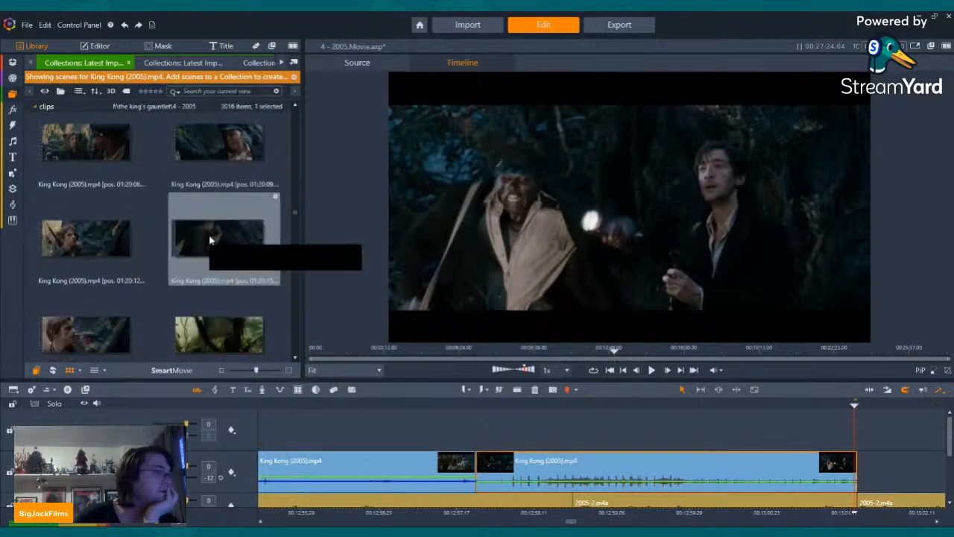
scroll(211, 253, up, 5)
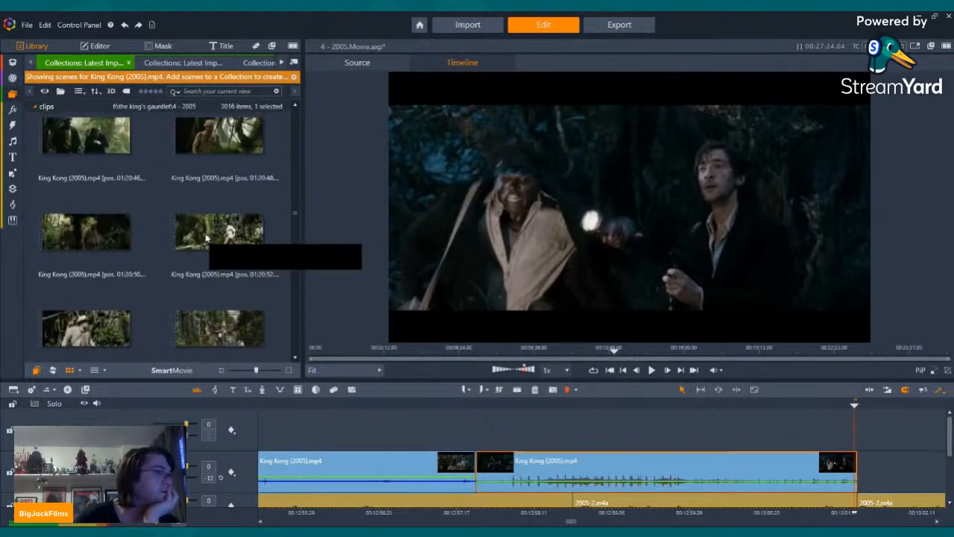
scroll(216, 253, down, 2)
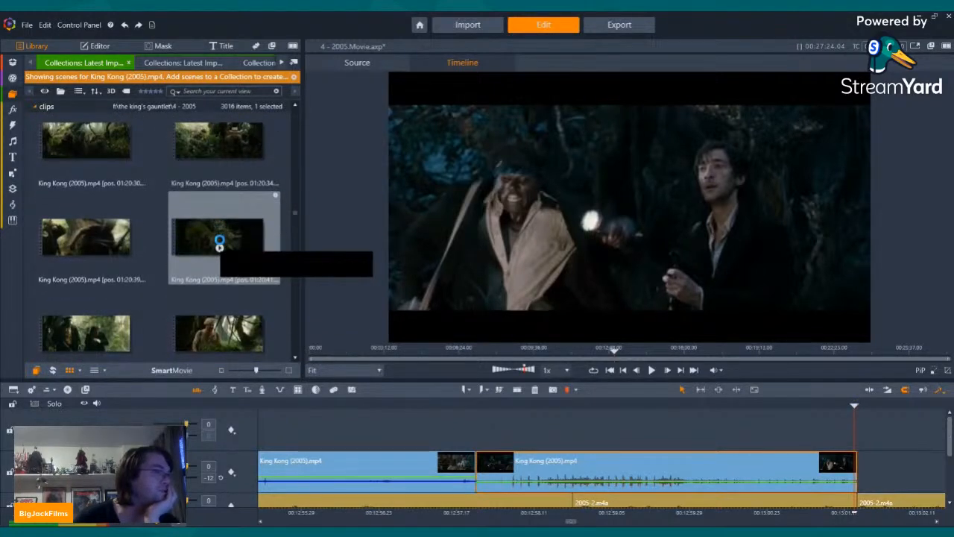
click(219, 244)
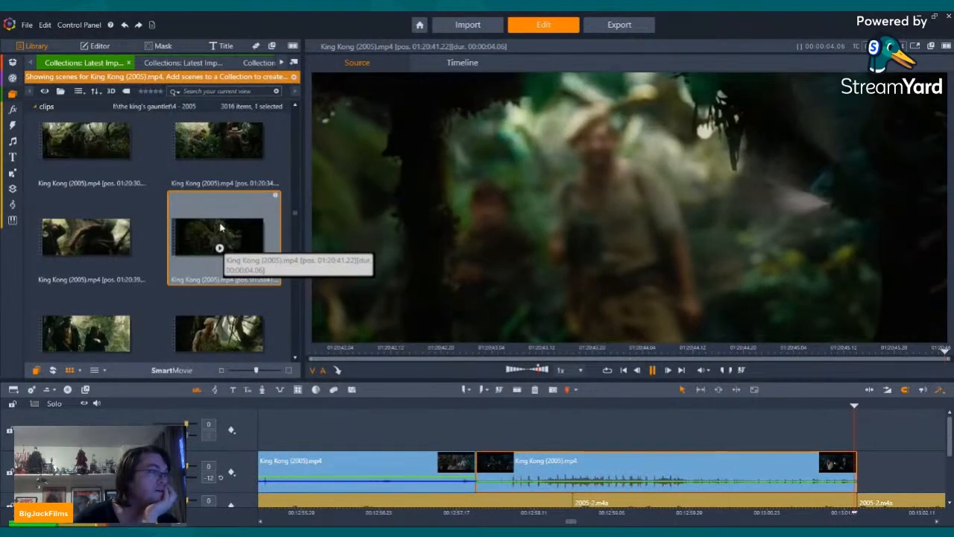
scroll(212, 216, down, 2)
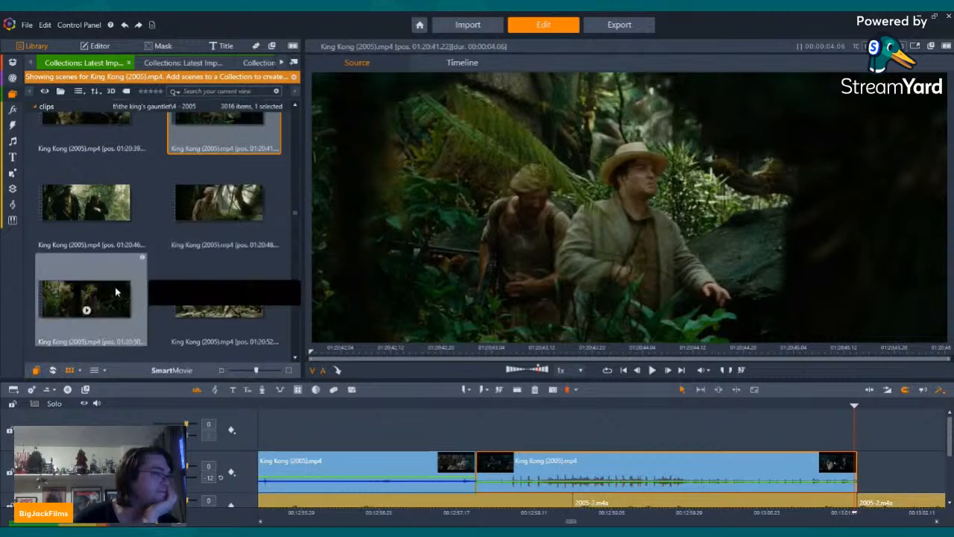
click(87, 314)
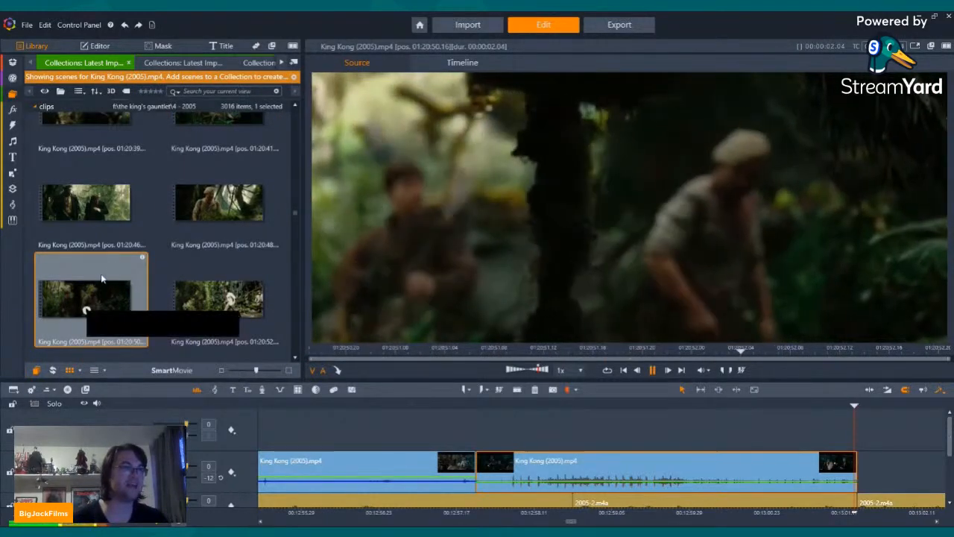
Step: Browse the King Kong (2005) scenes from 01:22:08 to 01:27:48 and preview the rocky slope scenes at 01:27:44 and 01:27:46
scroll(112, 272, down, 2)
scroll(112, 276, down, 6)
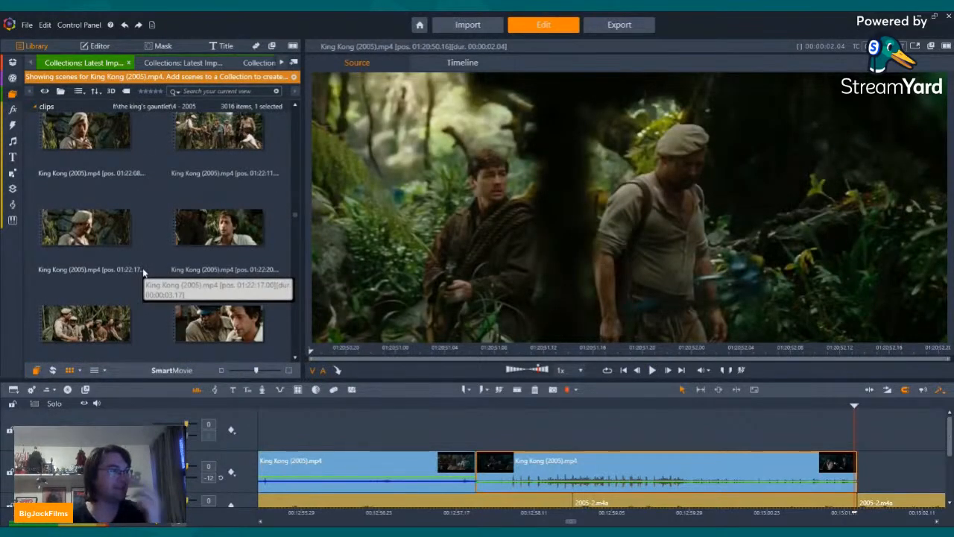
scroll(144, 273, down, 6)
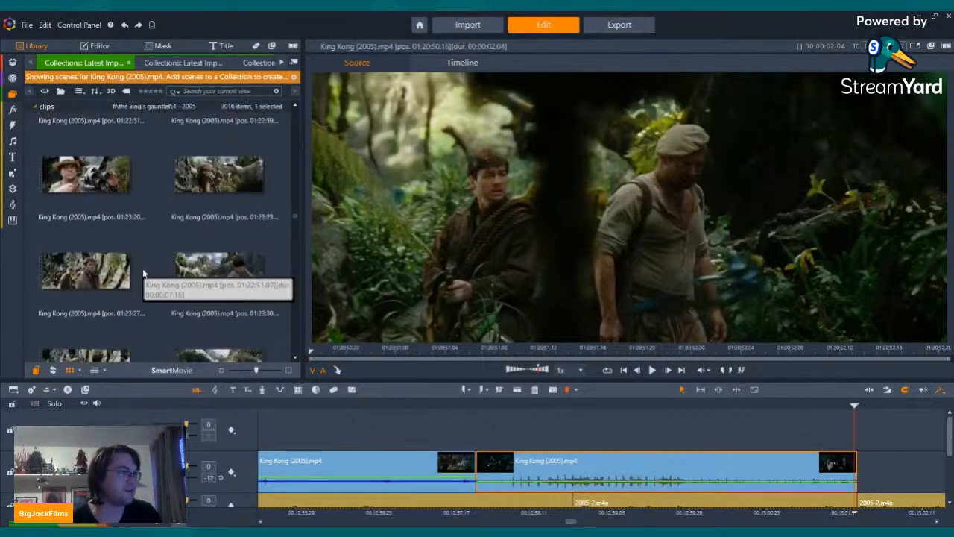
scroll(144, 273, down, 6)
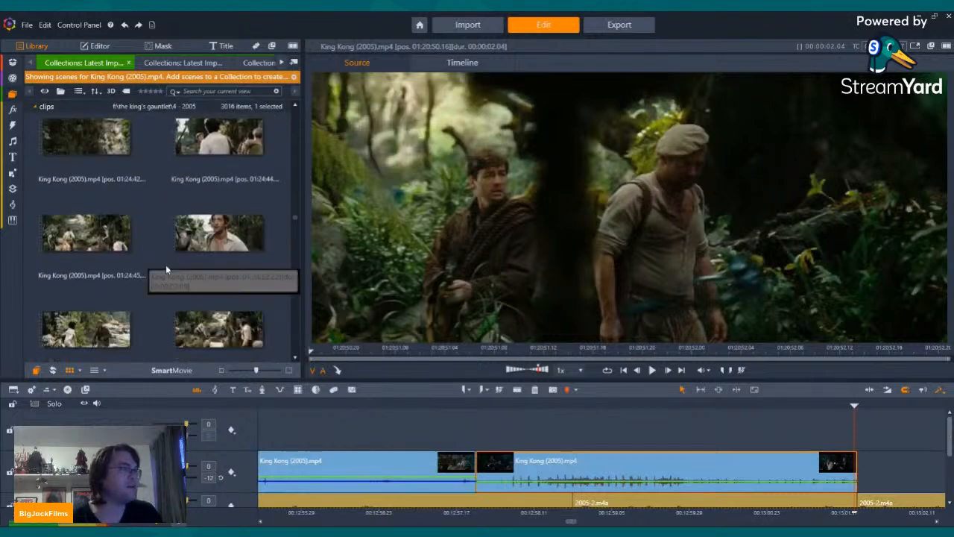
scroll(168, 269, down, 6)
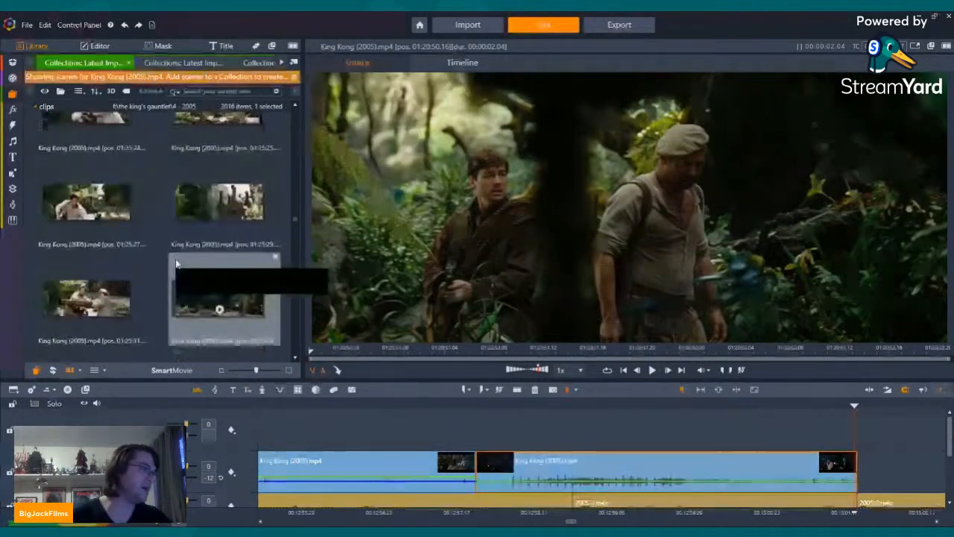
scroll(183, 264, down, 6)
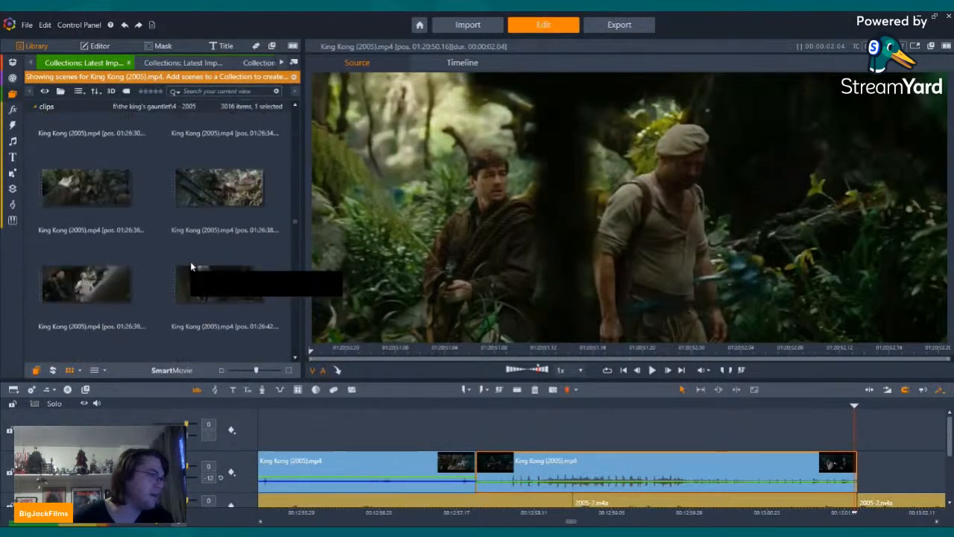
scroll(190, 266, down, 6)
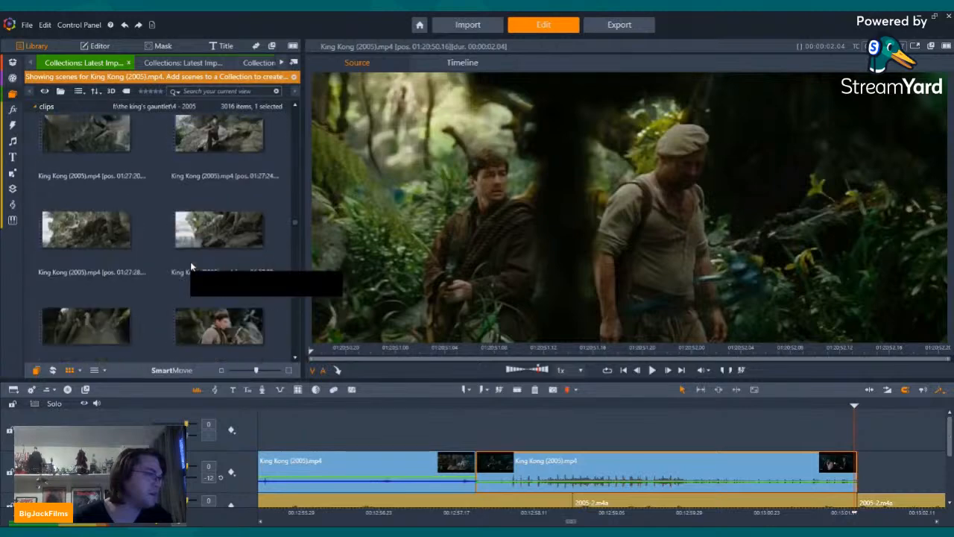
scroll(190, 261, down, 2)
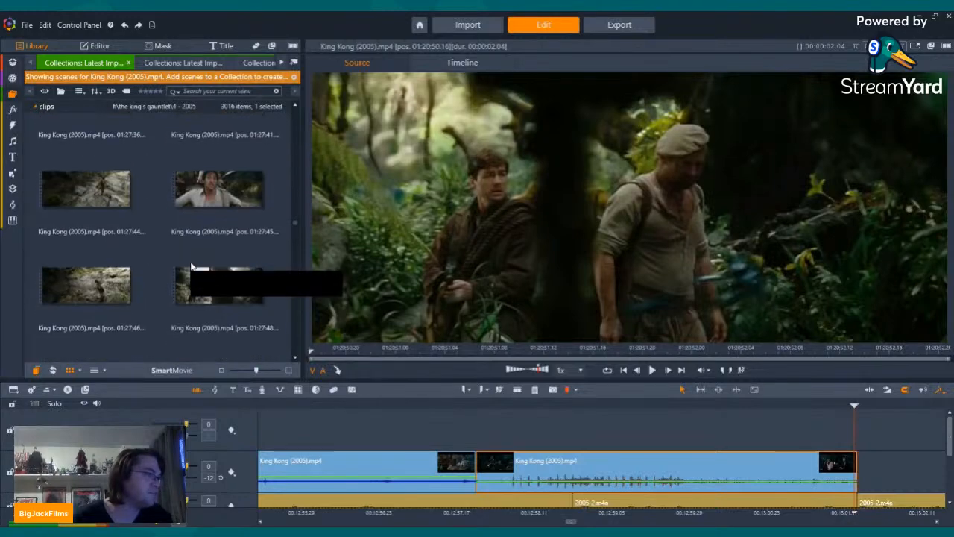
click(87, 208)
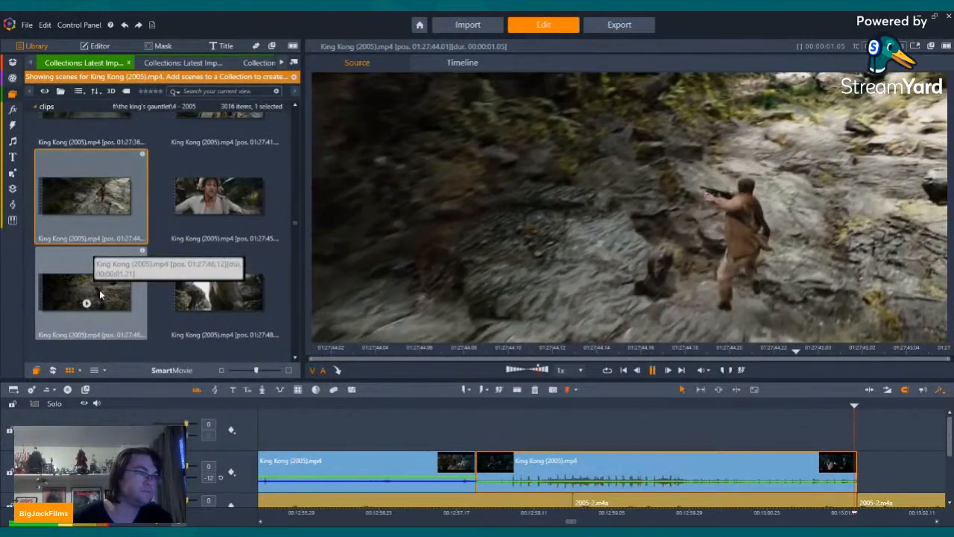
click(88, 314)
click(87, 304)
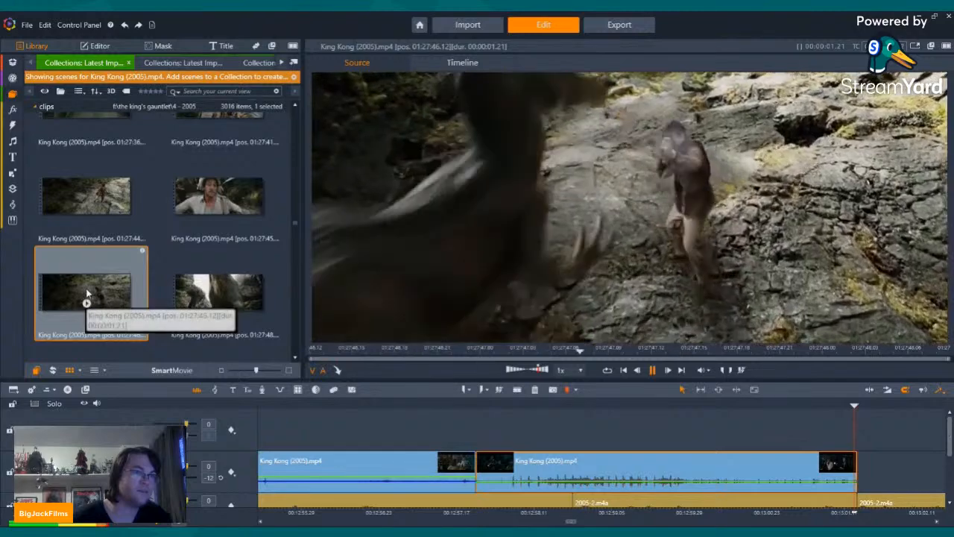
Step: Place the King Kong (2005) scene at 01:27:46 flush against the end of the trimmed jungle clip and play back the transition
drag(723, 317, 861, 463)
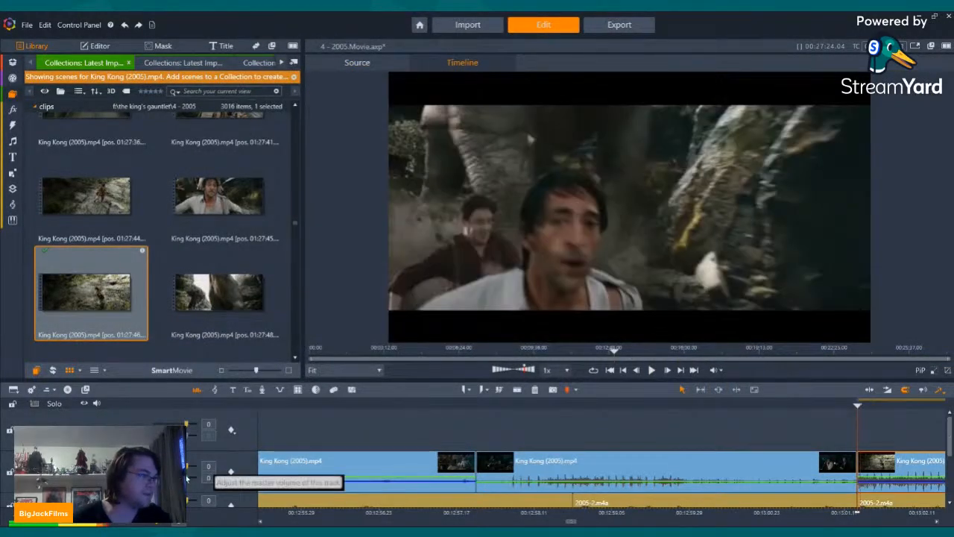
click(884, 468)
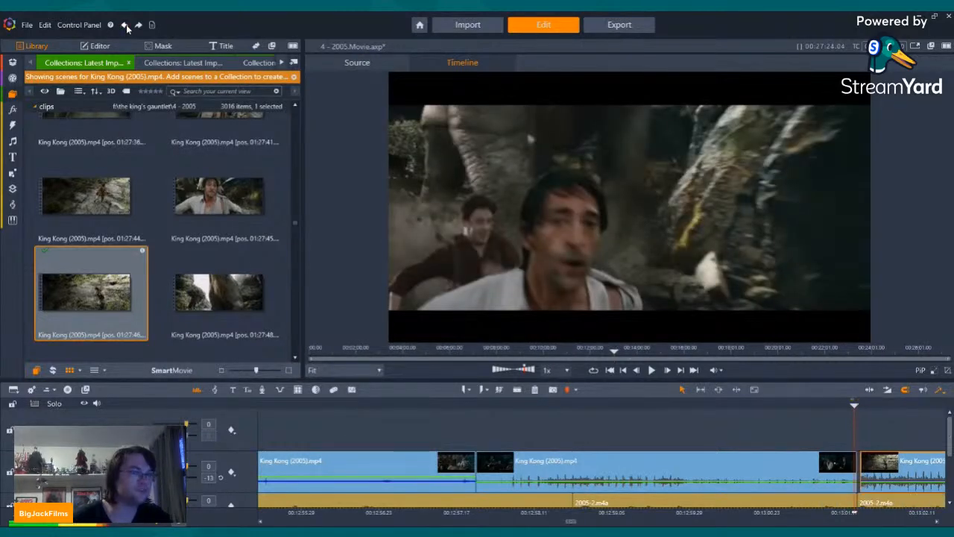
drag(884, 473, 881, 468)
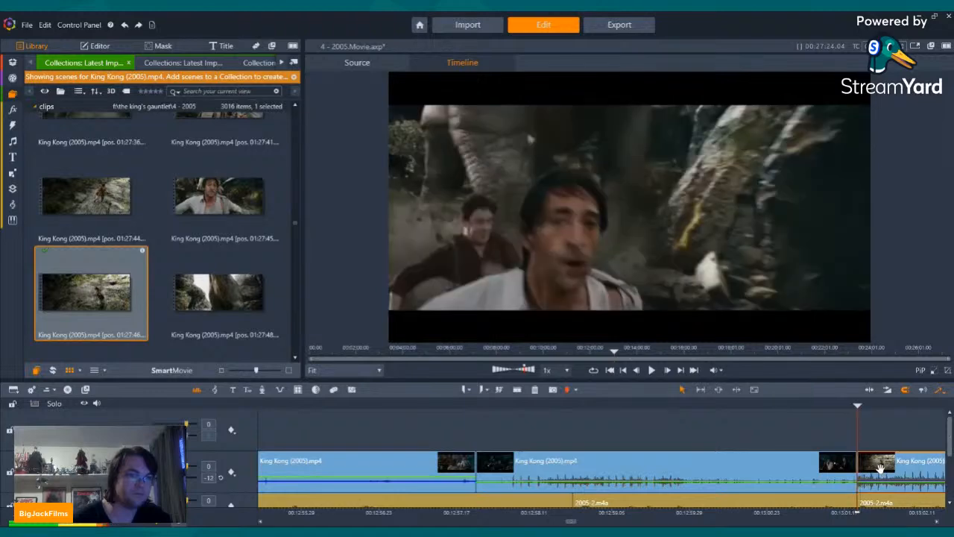
click(818, 407)
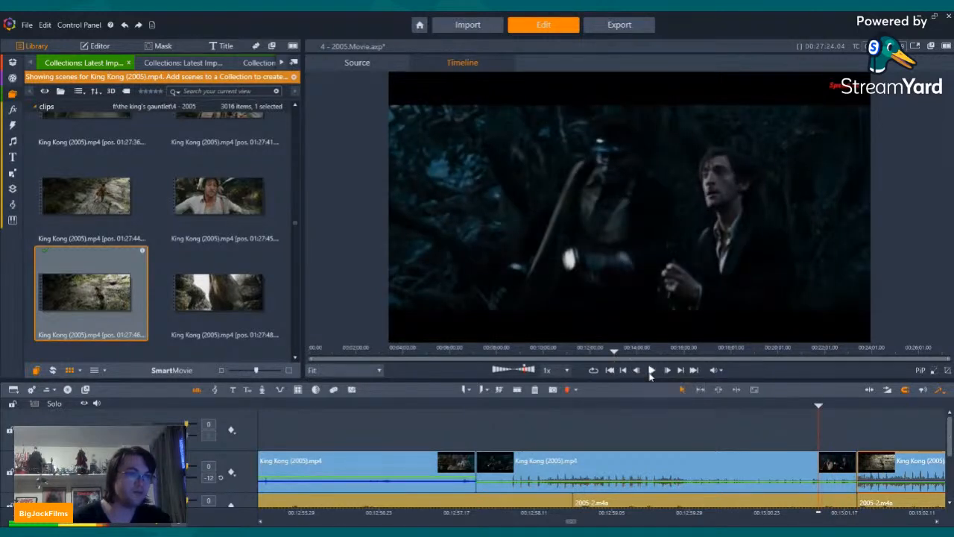
click(651, 370)
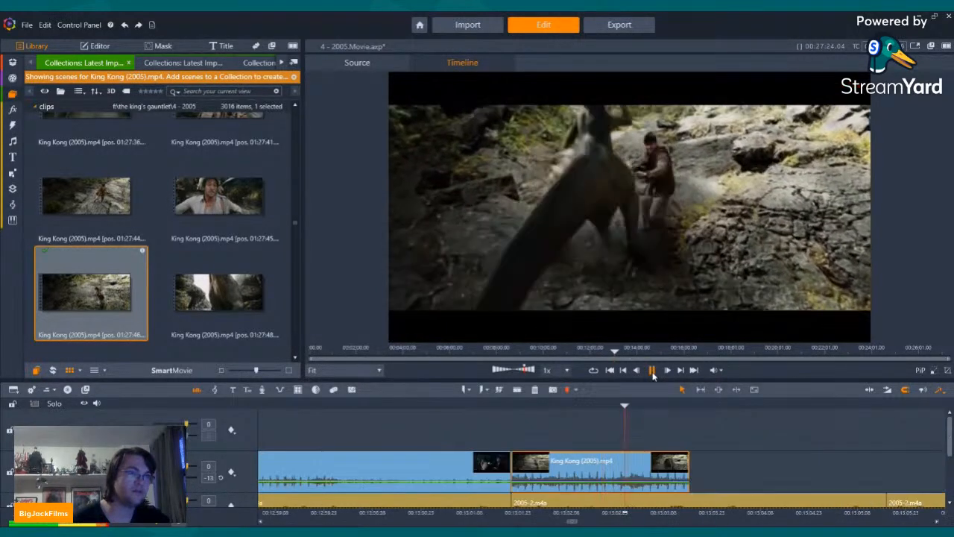
click(653, 371)
click(652, 370)
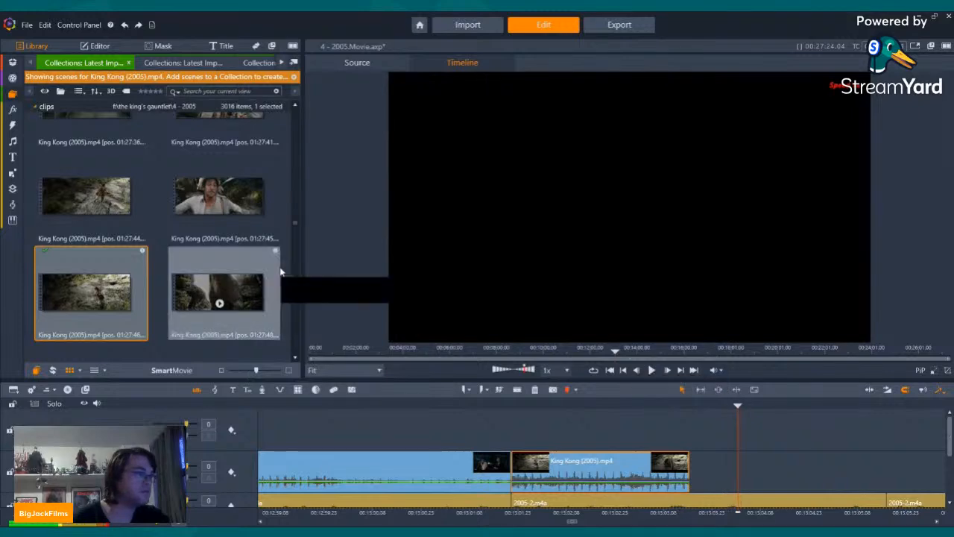
Step: Browse the King Kong (2005) scenes from 01:27:48 to 01:43:13 for a clip to follow the rocky slope scene
scroll(222, 253, down, 5)
scroll(222, 253, down, 8)
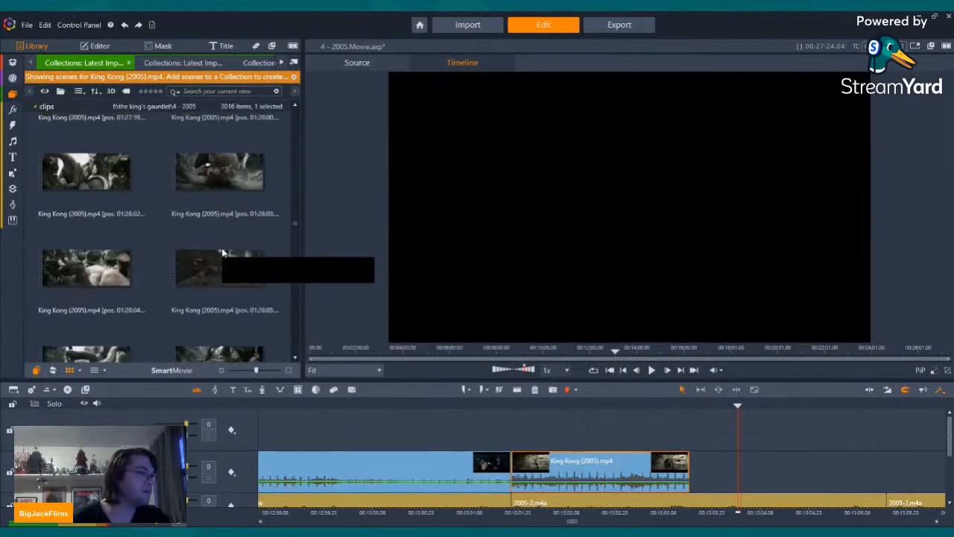
scroll(246, 257, down, 10)
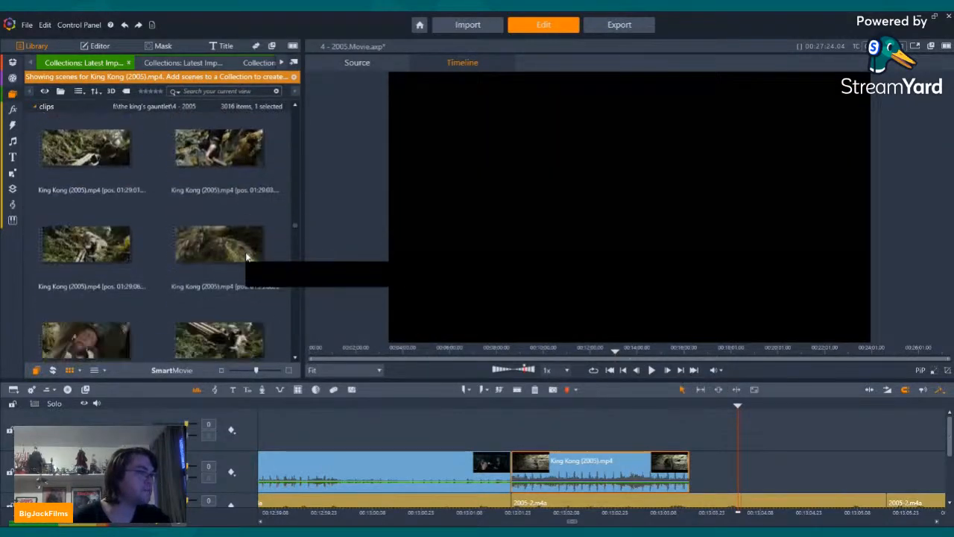
scroll(250, 254, down, 8)
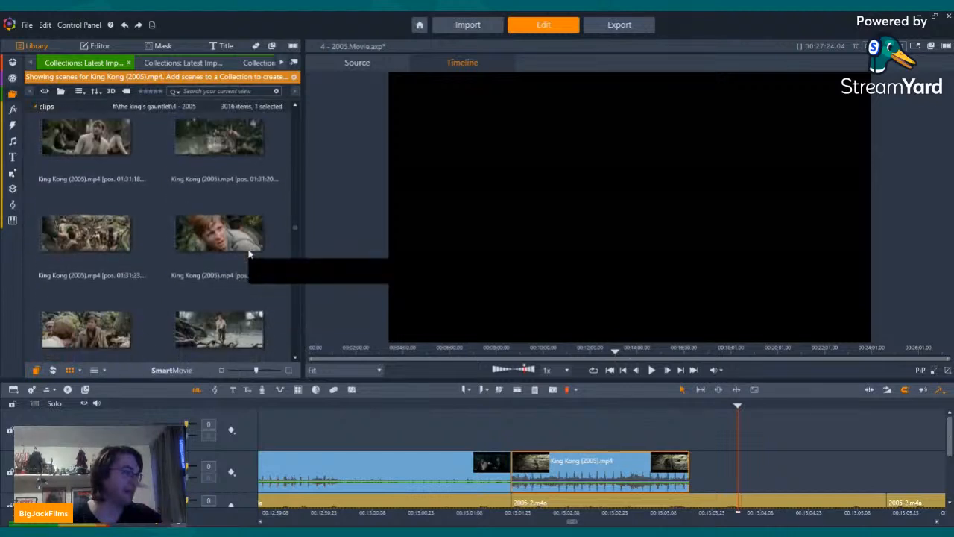
scroll(248, 252, down, 1)
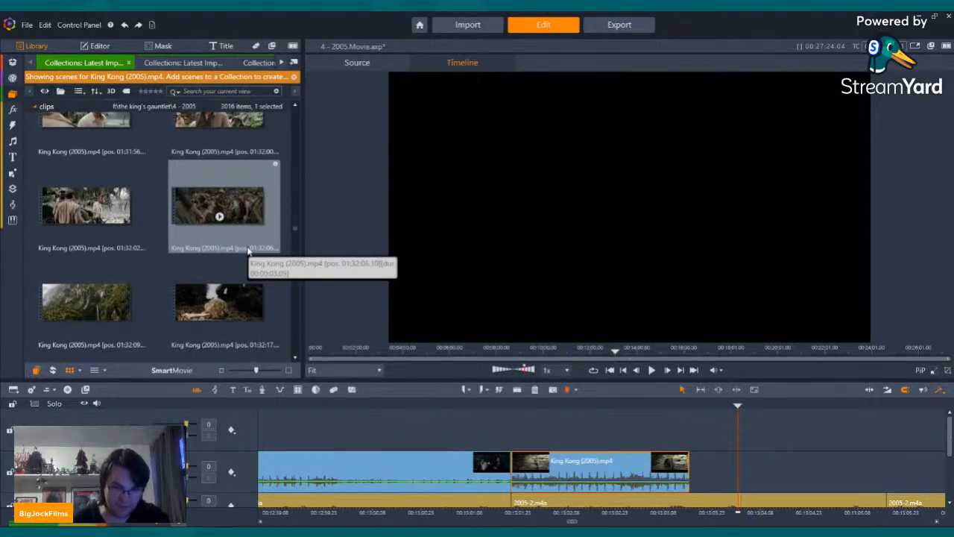
scroll(248, 252, down, 6)
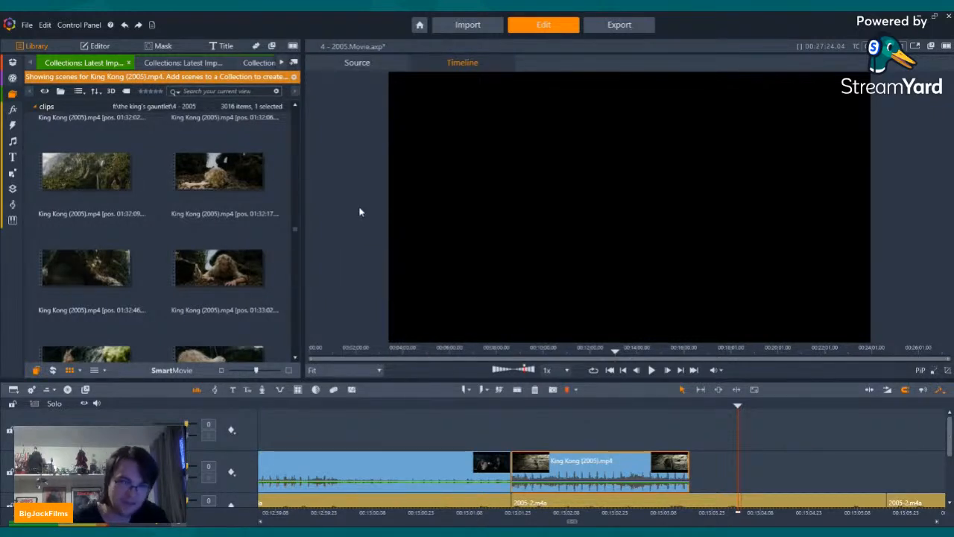
scroll(201, 193, down, 5)
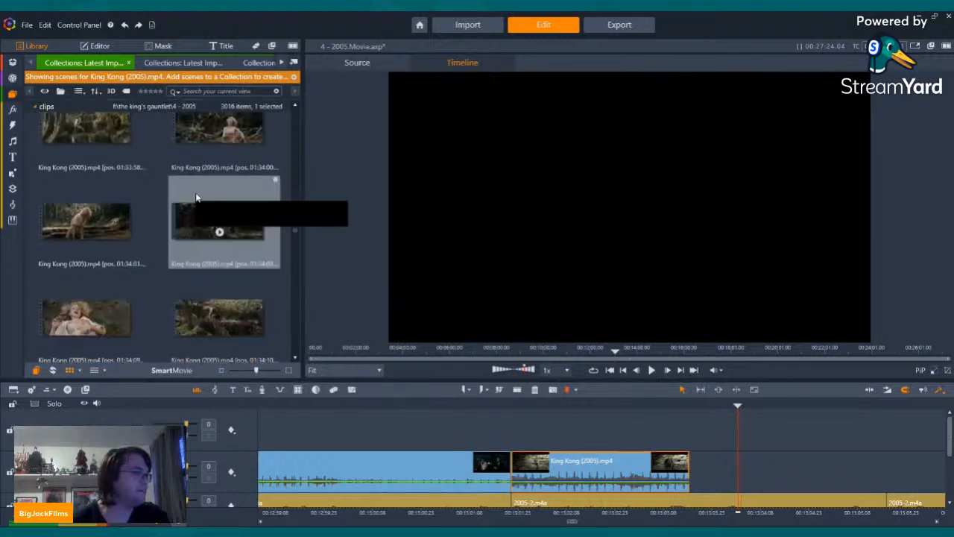
scroll(196, 198, down, 5)
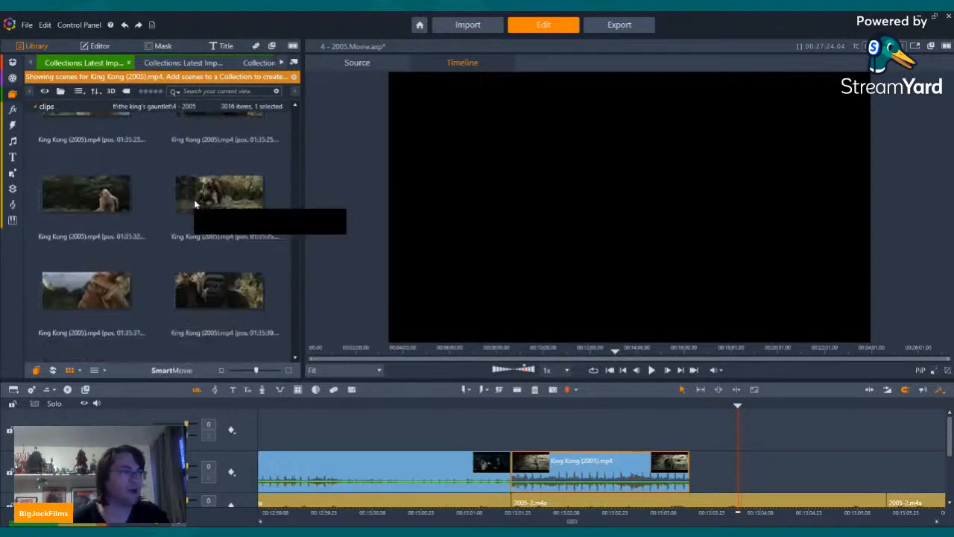
scroll(195, 205, down, 5)
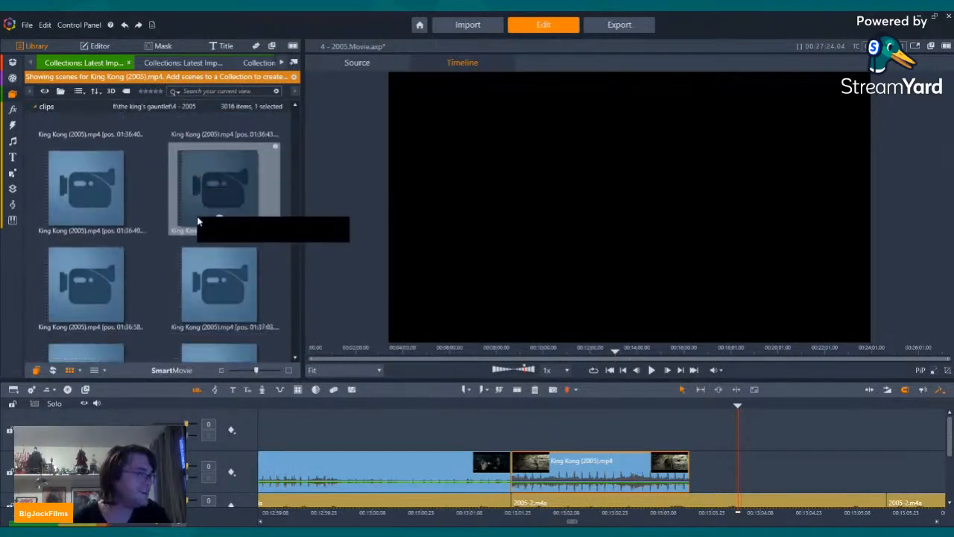
scroll(198, 221, down, 5)
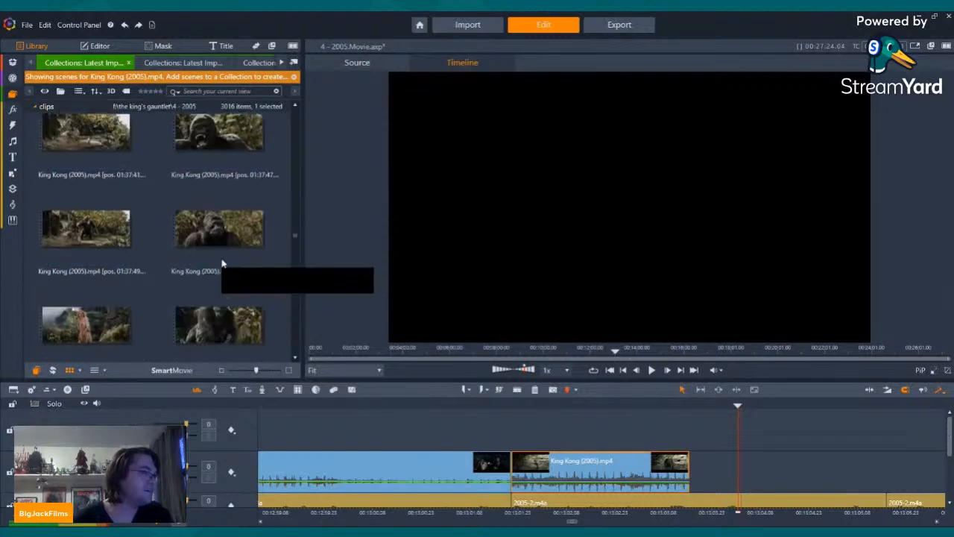
scroll(221, 263, down, 5)
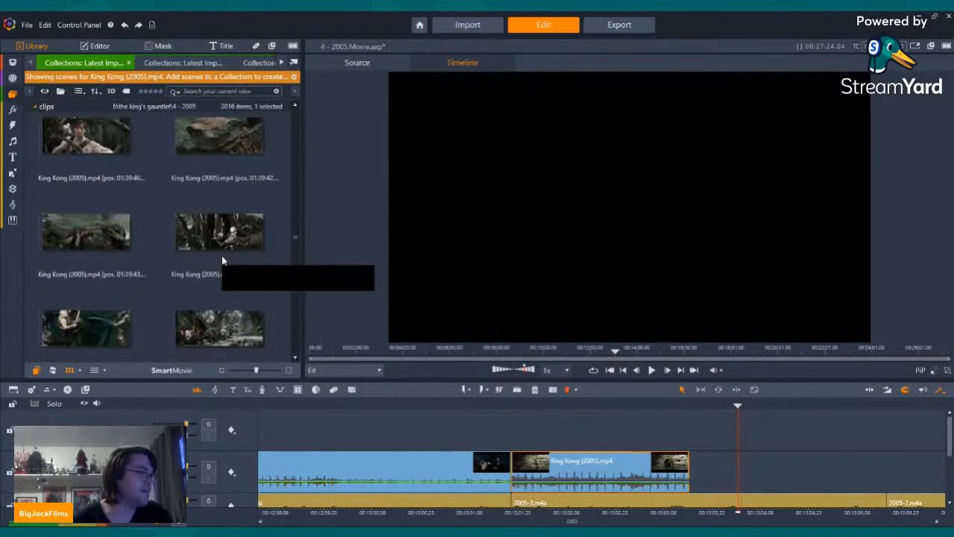
scroll(221, 263, down, 5)
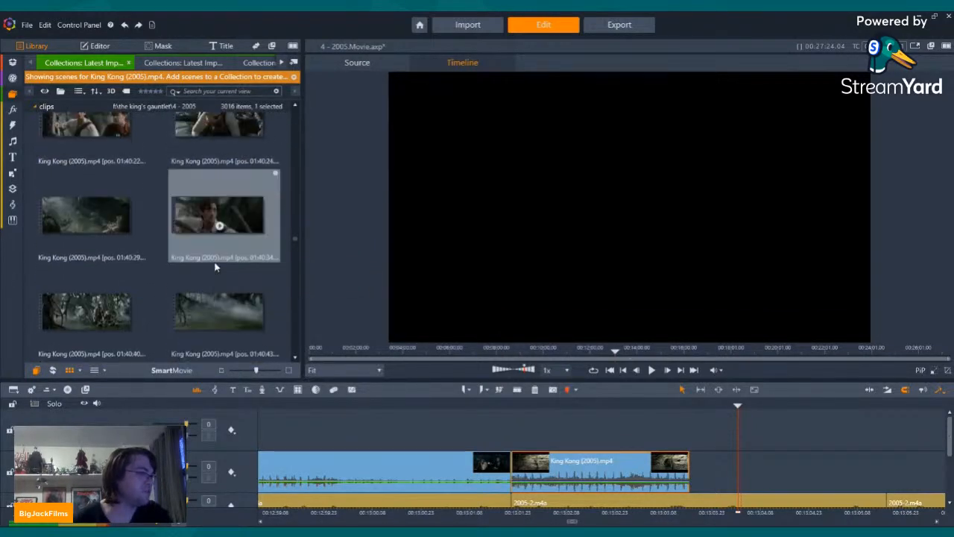
scroll(215, 267, down, 3)
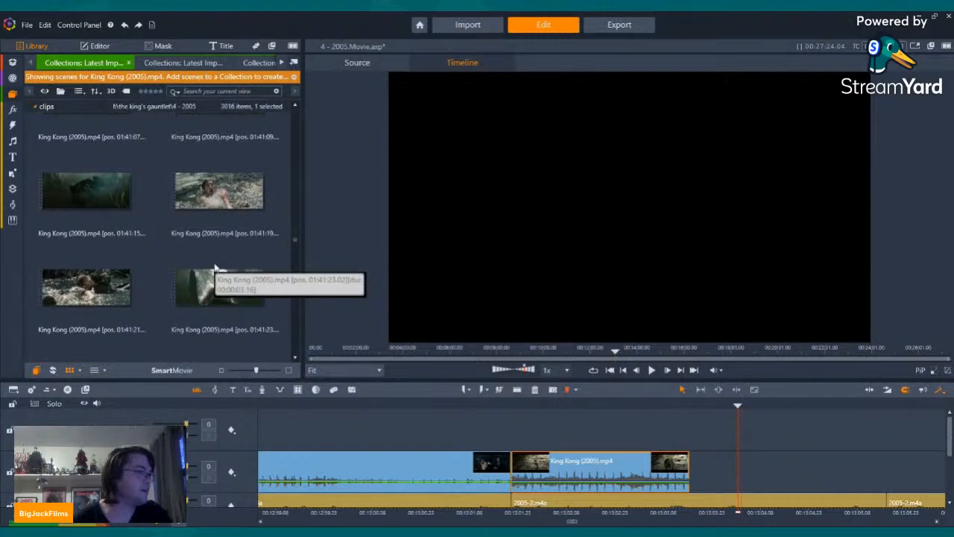
scroll(215, 267, down, 4)
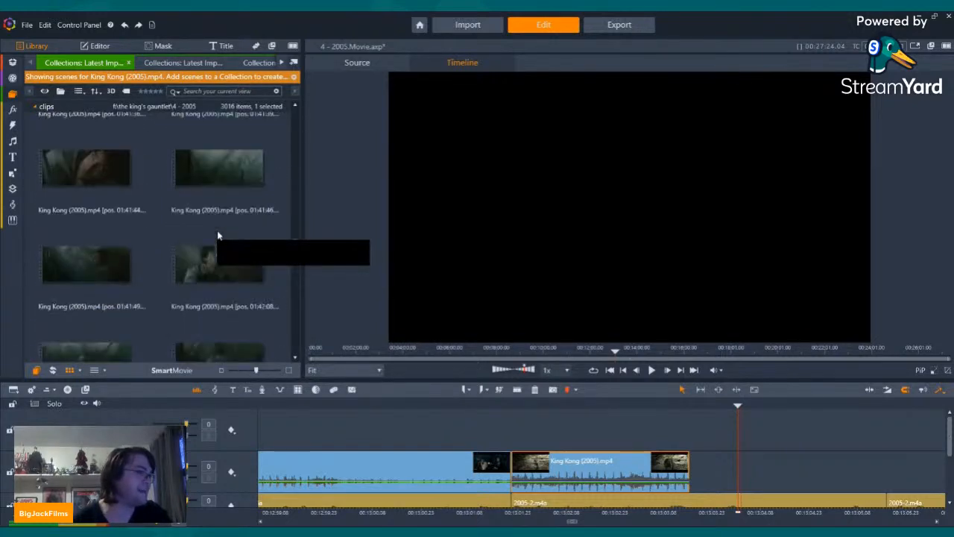
scroll(217, 236, down, 5)
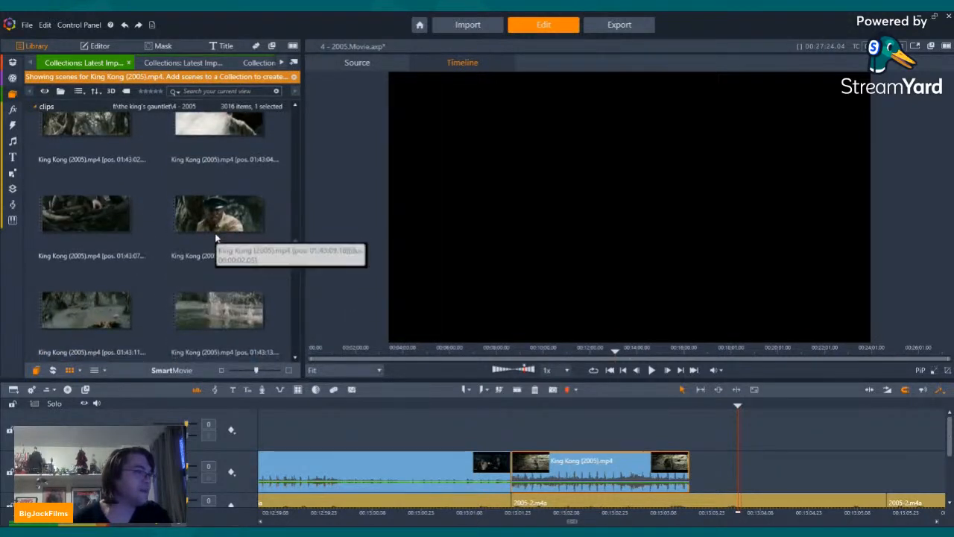
scroll(217, 234, up, 2)
scroll(229, 235, down, 2)
Step: Preview the King Kong (2005) swamp shooting scenes at 01:43:07, 01:43:13 and 01:43:15
click(87, 226)
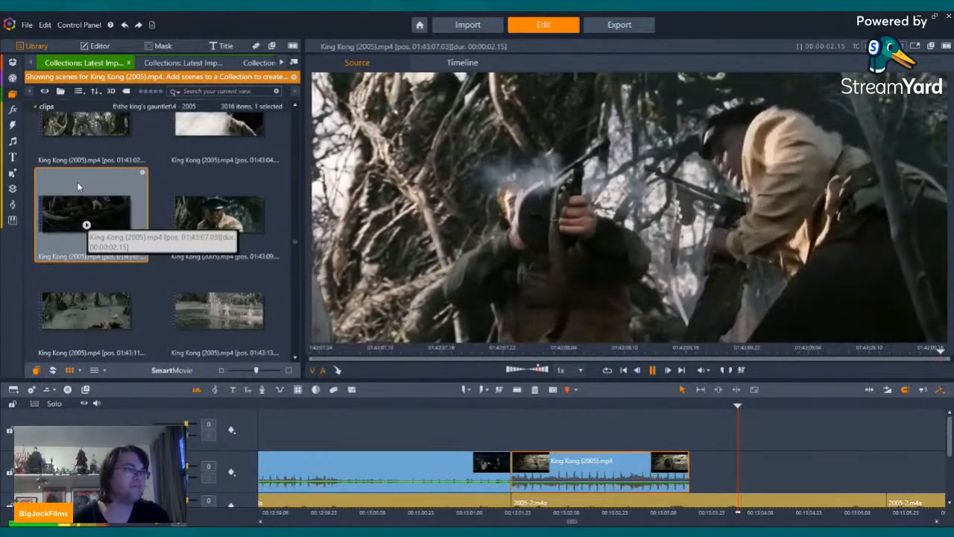
drag(79, 182, 208, 259)
scroll(206, 238, down, 3)
click(220, 160)
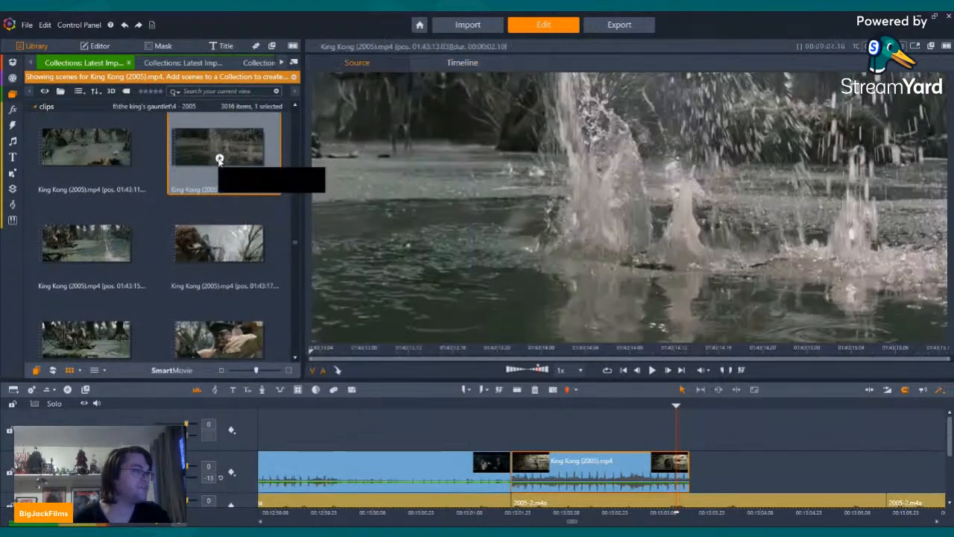
key(space)
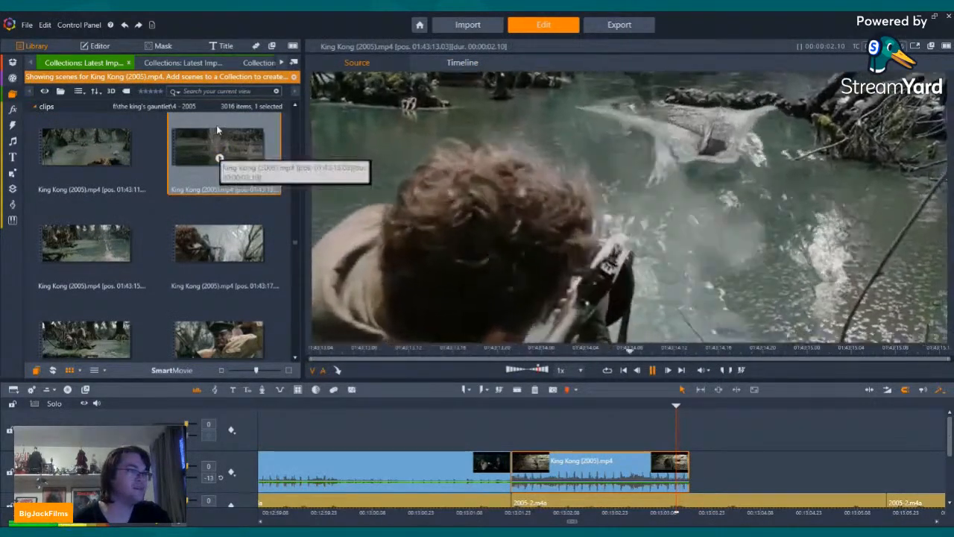
click(85, 255)
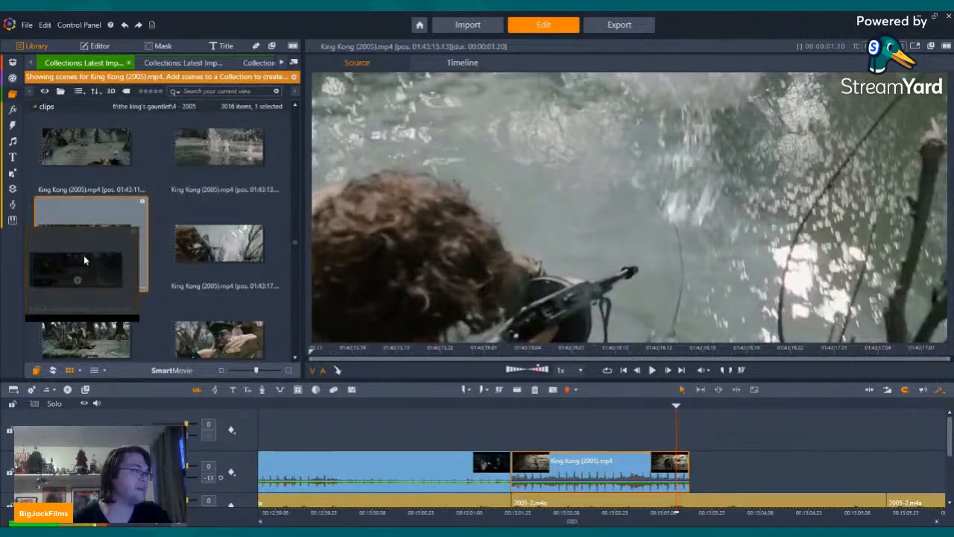
key(space)
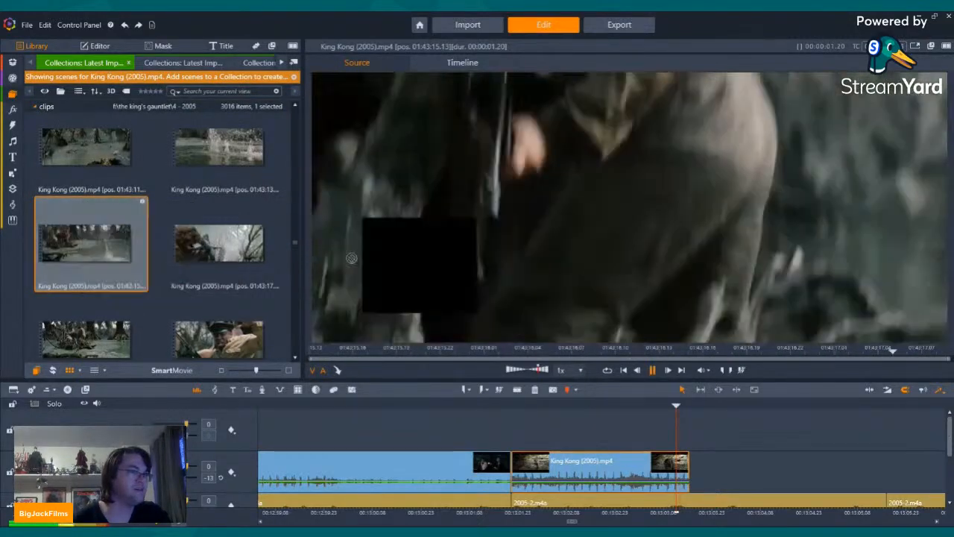
Step: Try the King Kong (2005) scene at 01:43:15 after the rocky slope clip with its first frames trimmed, play it back and delete it
drag(351, 258, 727, 471)
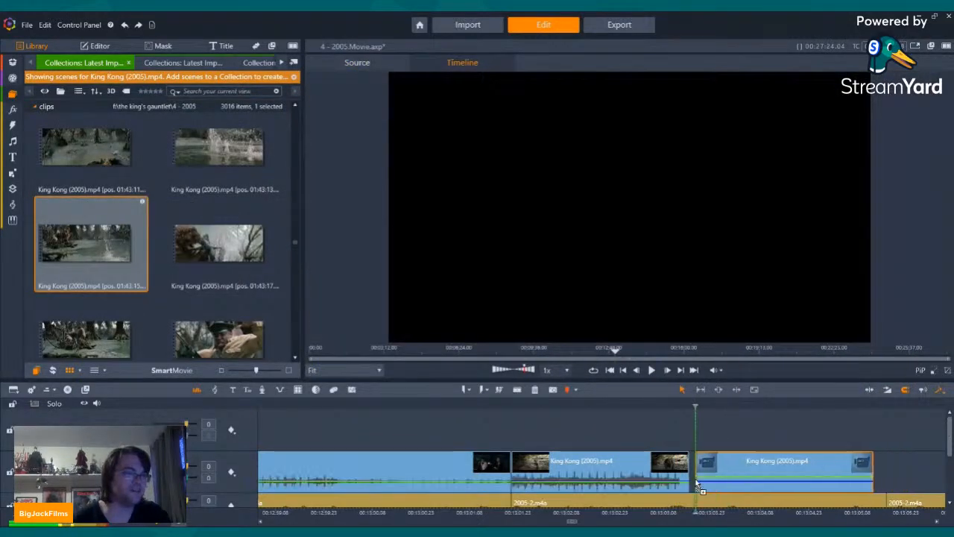
key(Left)
key(Left)
key(Left)
key(Left)
key(Left)
key(Left)
key(Left)
key(Left)
key(Left)
key(Left)
key(Left)
key(Left)
key(Left)
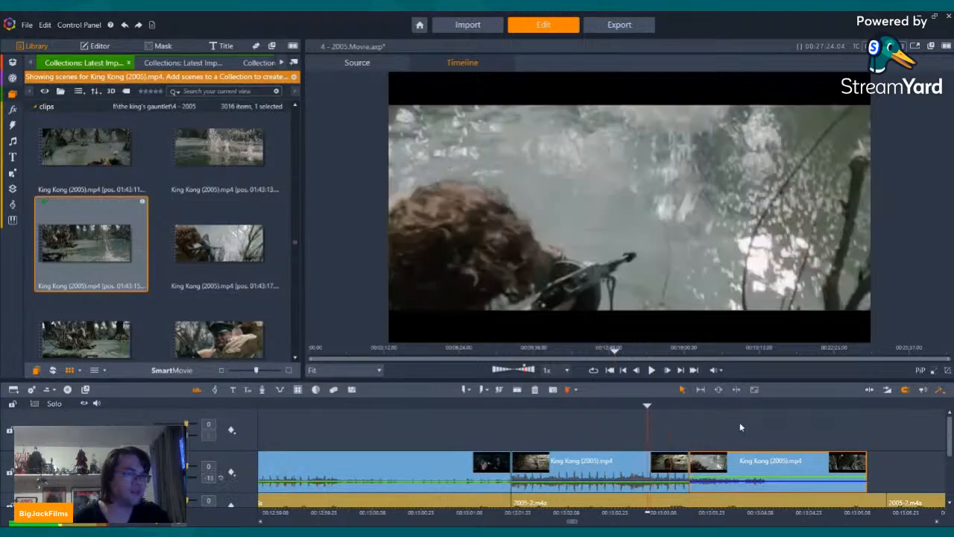
key(ctrl+Right)
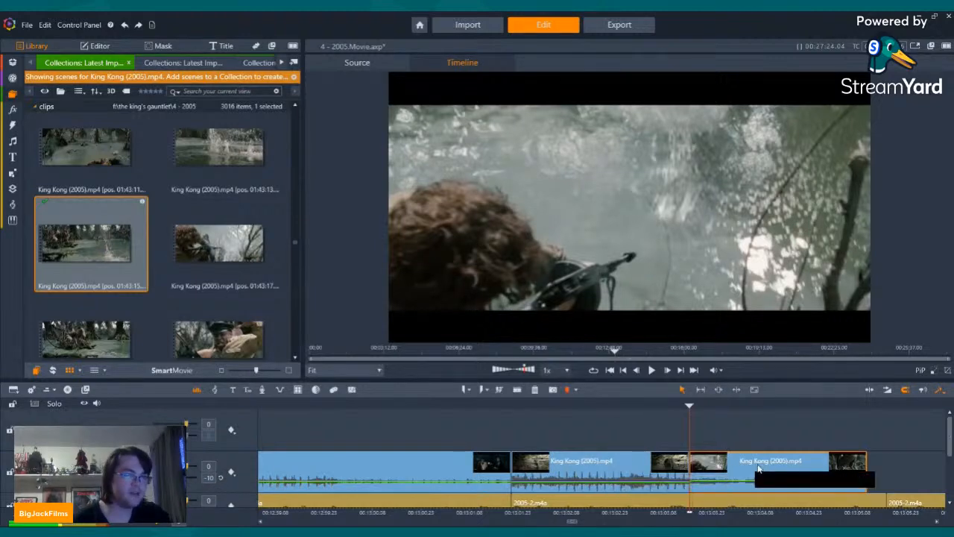
key(Right)
key(Right)
key(Right)
key(Right)
key(Right)
key(Right)
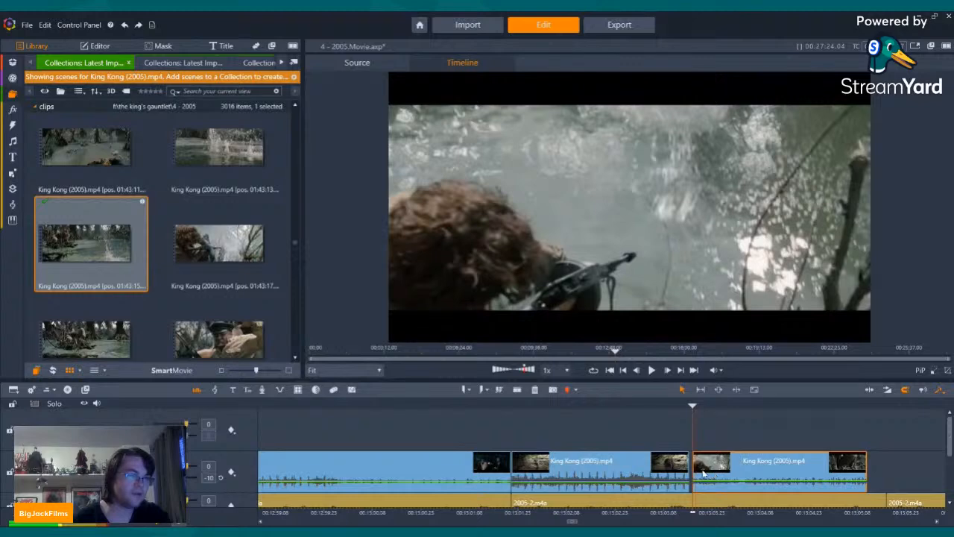
drag(717, 462, 712, 460)
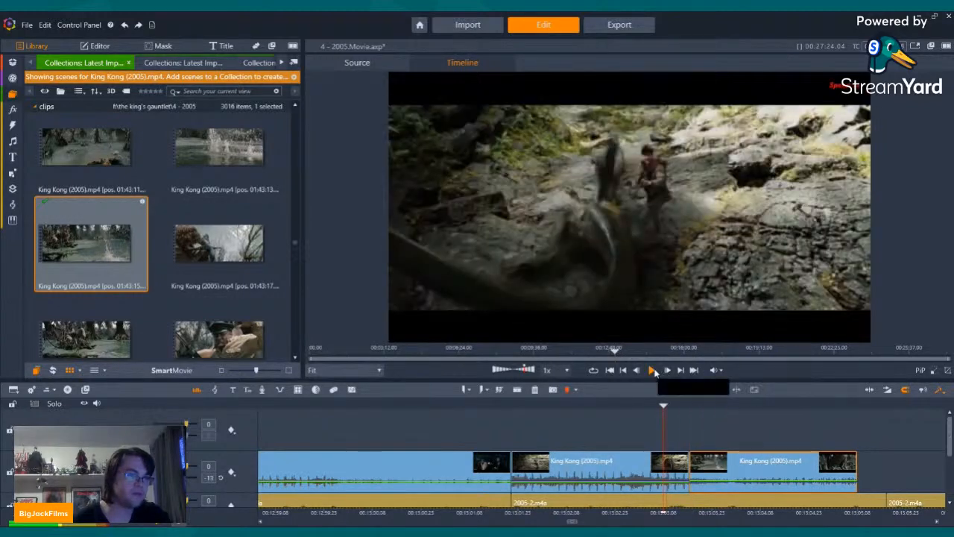
click(653, 370)
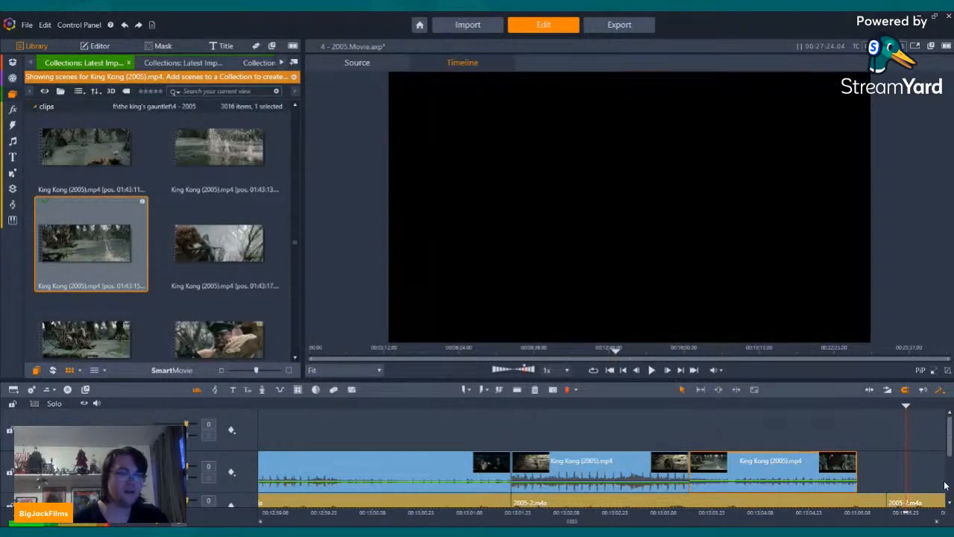
right_click(790, 480)
click(813, 454)
Step: Preview the swamp scenes at 01:43:34 and 01:43:42 and place the 01:43:42 scene flush against the rocky slope clip's end
scroll(239, 278, down, 3)
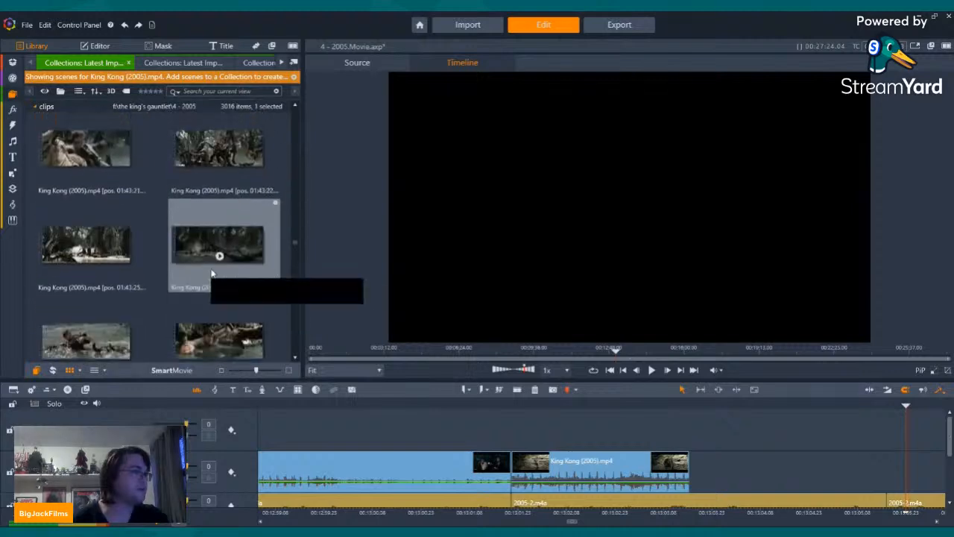
scroll(215, 298, down, 2)
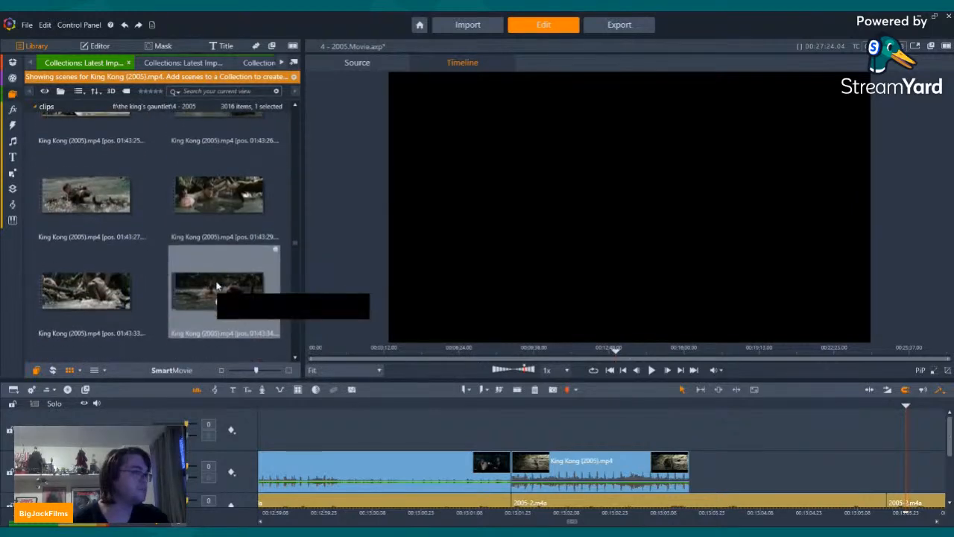
click(224, 284)
scroll(217, 298, down, 2)
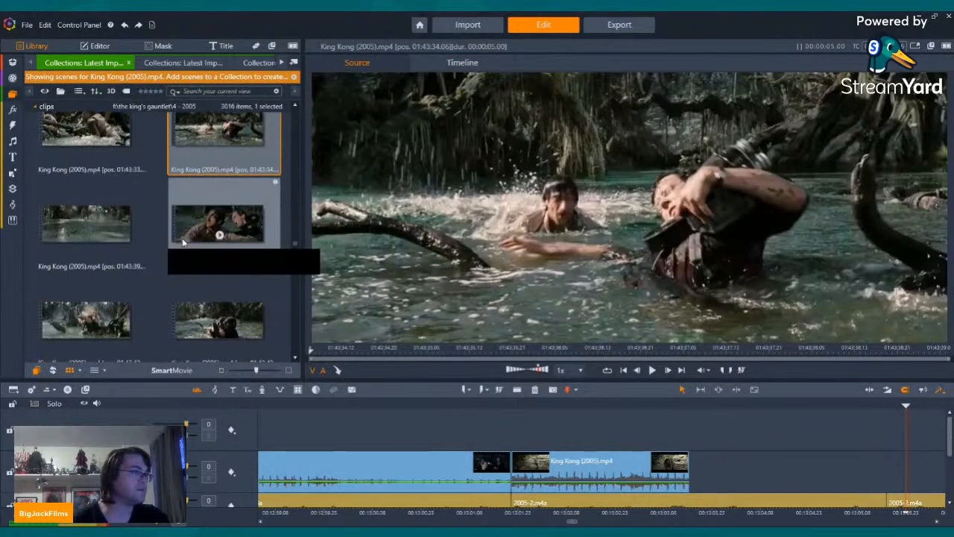
double_click(85, 315)
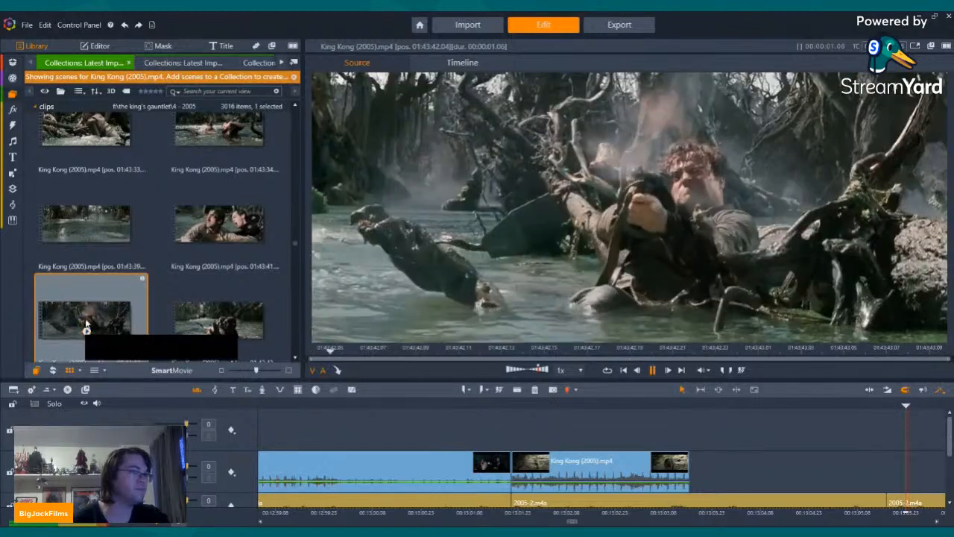
drag(85, 315, 723, 486)
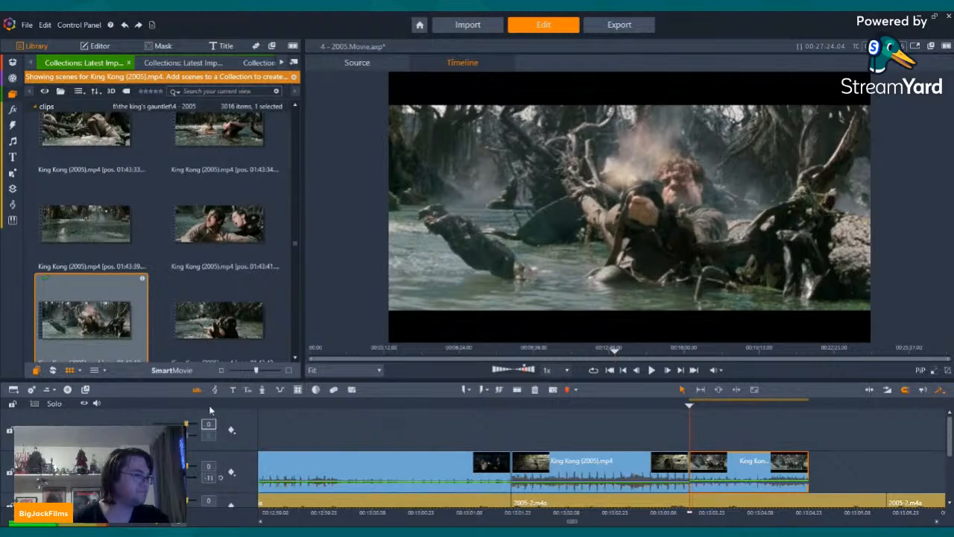
Step: Place the scene following 01:43:42 right after it on the same track and play back the two swamp clips
drag(220, 323, 824, 484)
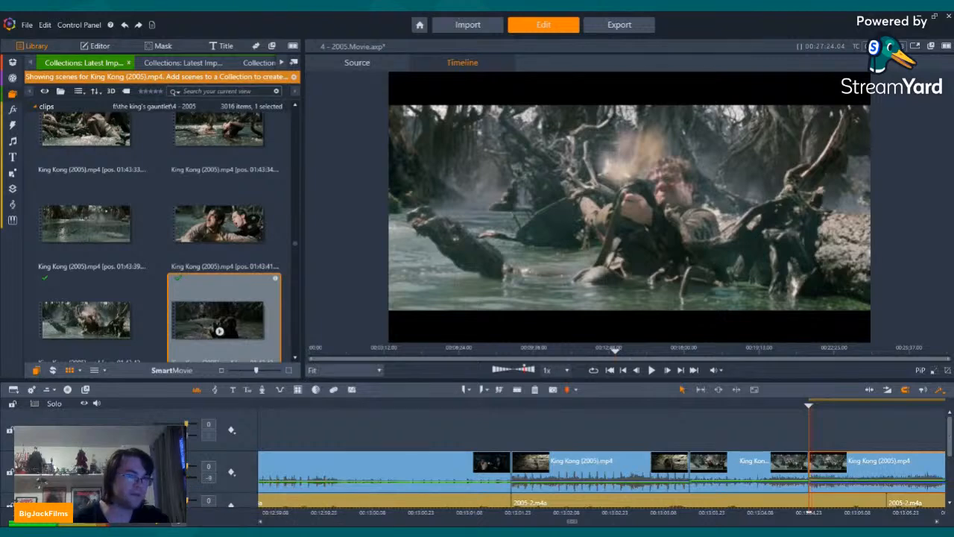
key(Left)
key(Left)
key(Left)
key(Left)
key(Left)
key(Left)
key(Left)
key(Left)
key(Left)
key(Left)
key(Left)
key(Left)
key(Left)
key(Left)
key(Left)
key(Left)
key(Left)
key(Left)
key(Left)
key(Left)
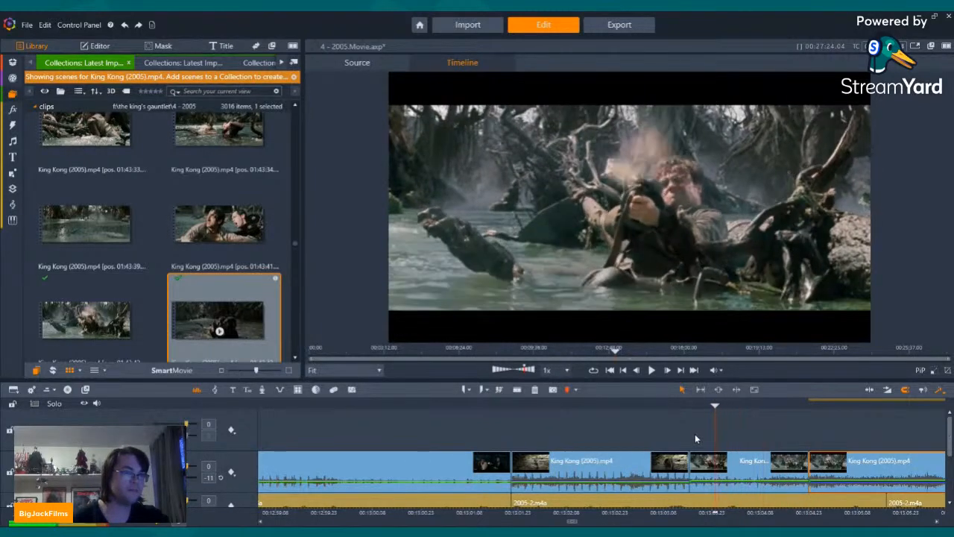
click(653, 371)
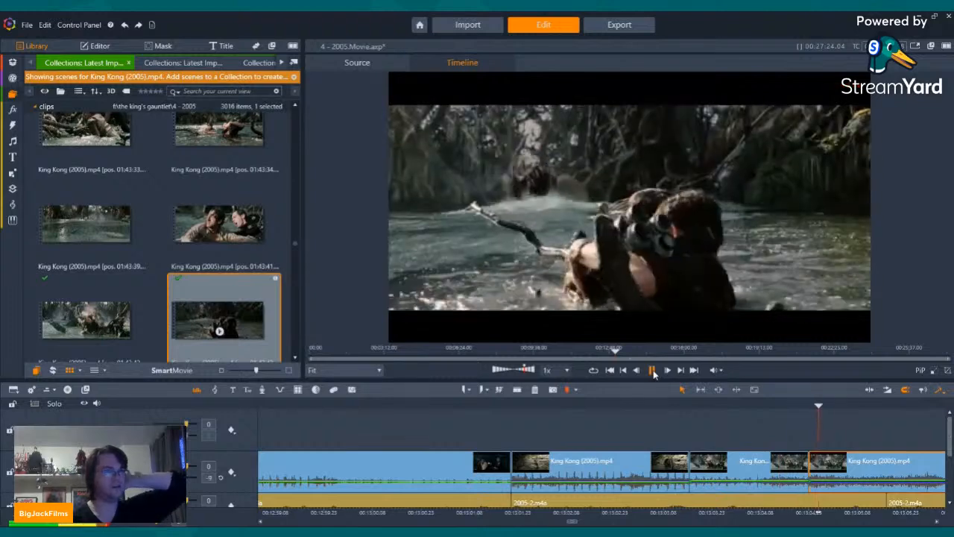
click(652, 371)
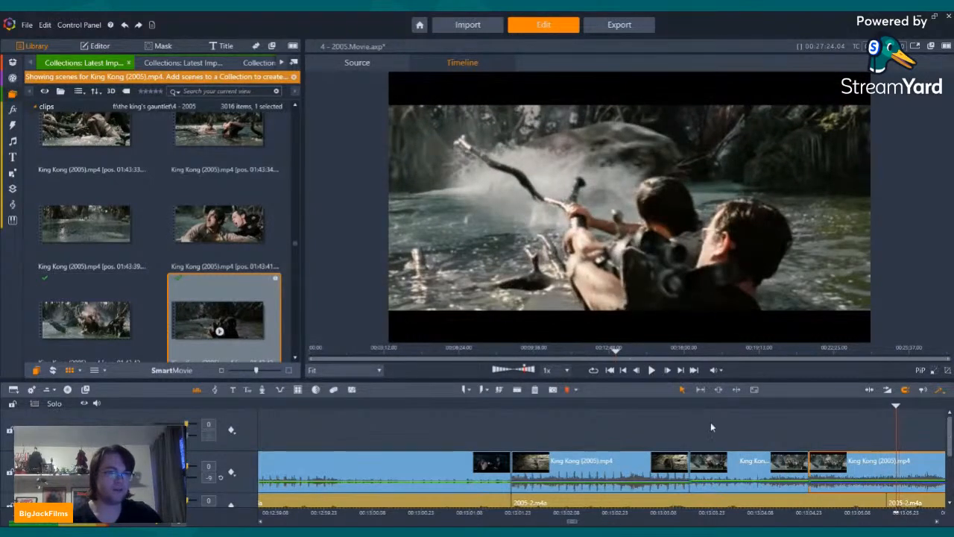
Step: Split the second swamp clip a few frames before its current playback position and delete the remainder after the cut
key(Left)
key(Left)
key(Left)
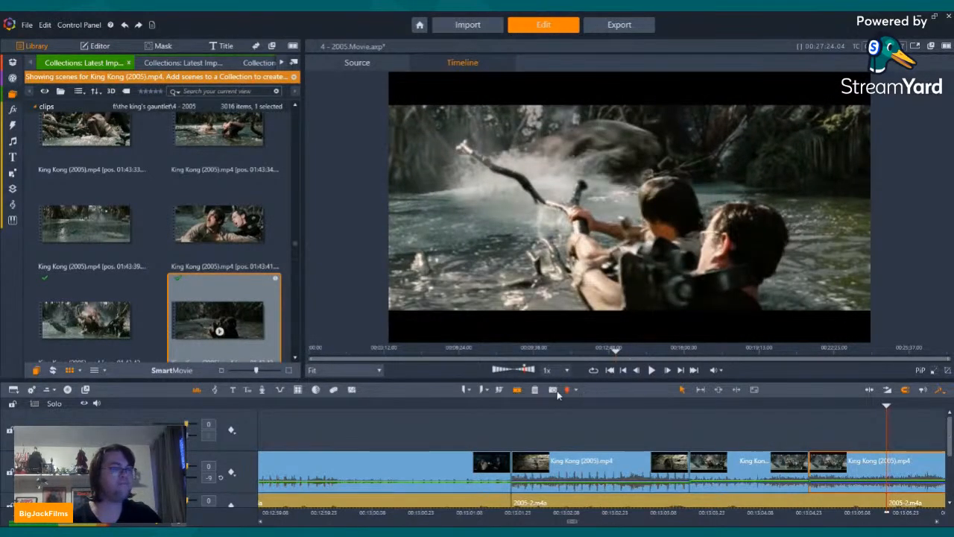
right_click(925, 464)
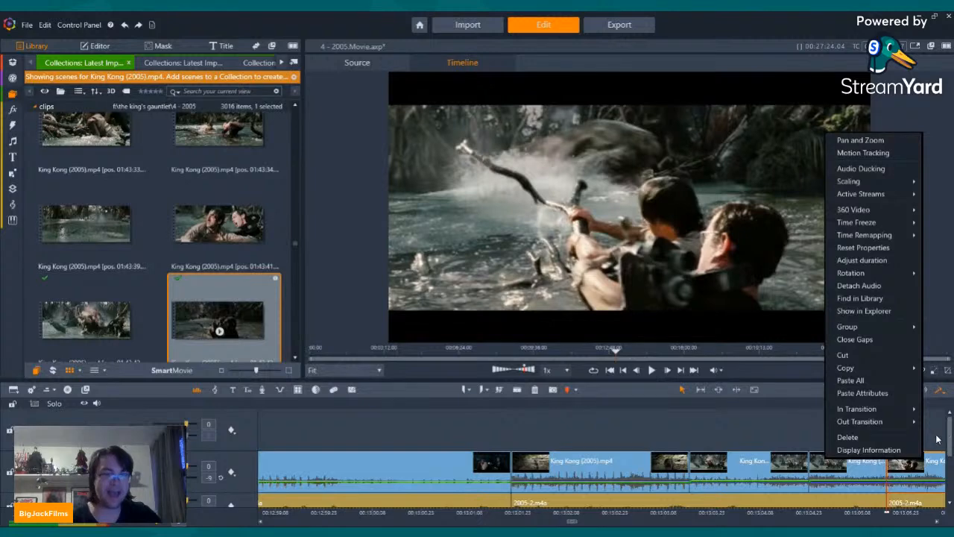
click(848, 438)
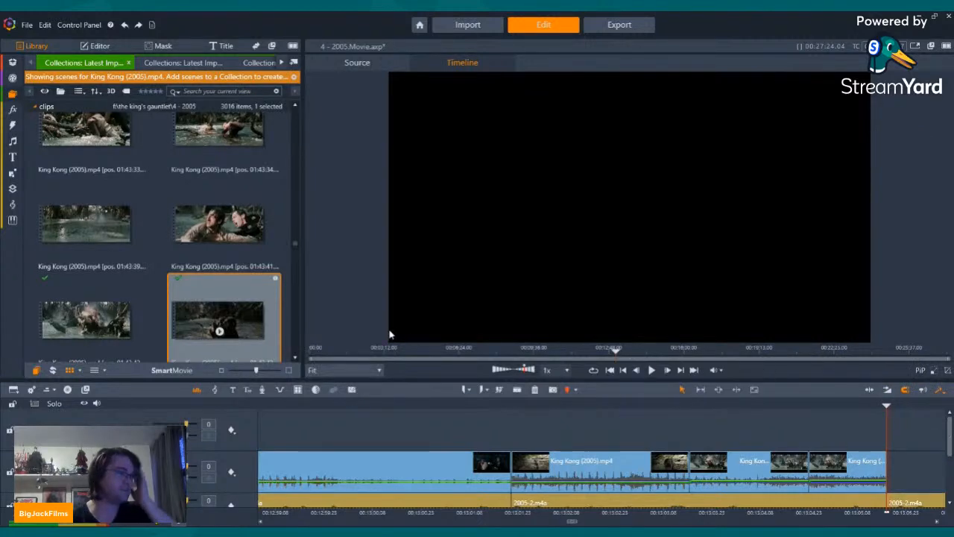
Step: Look through the King Kong (2005) library scenes from 01:43:47 back to 01:20:30 for a shot to follow the swamp clips
scroll(224, 220, down, 2)
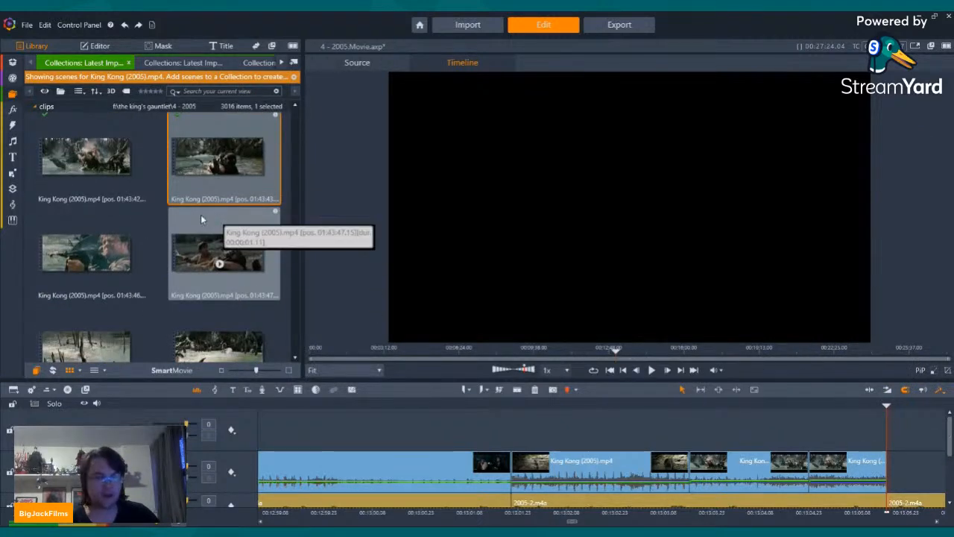
scroll(201, 216, down, 2)
scroll(201, 216, up, 10)
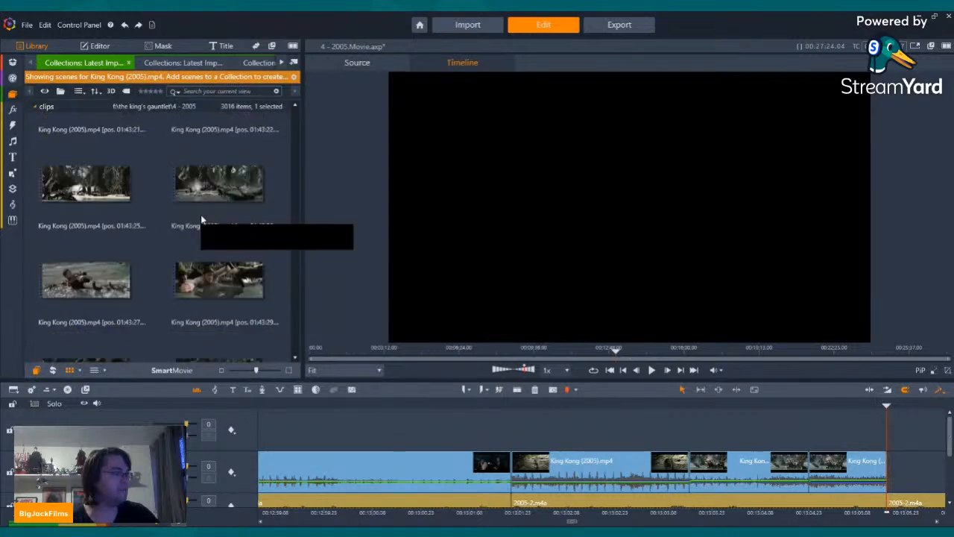
scroll(207, 200, up, 8)
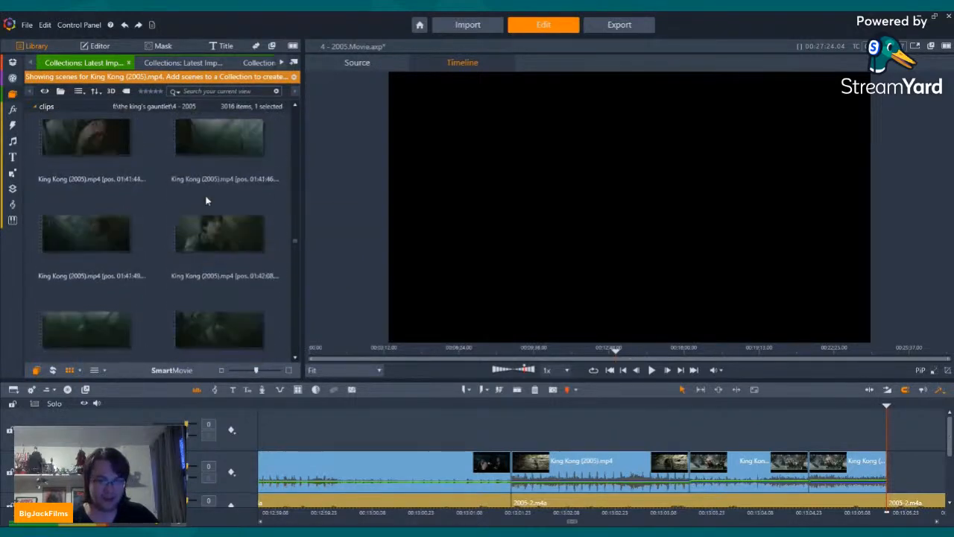
scroll(208, 200, up, 5)
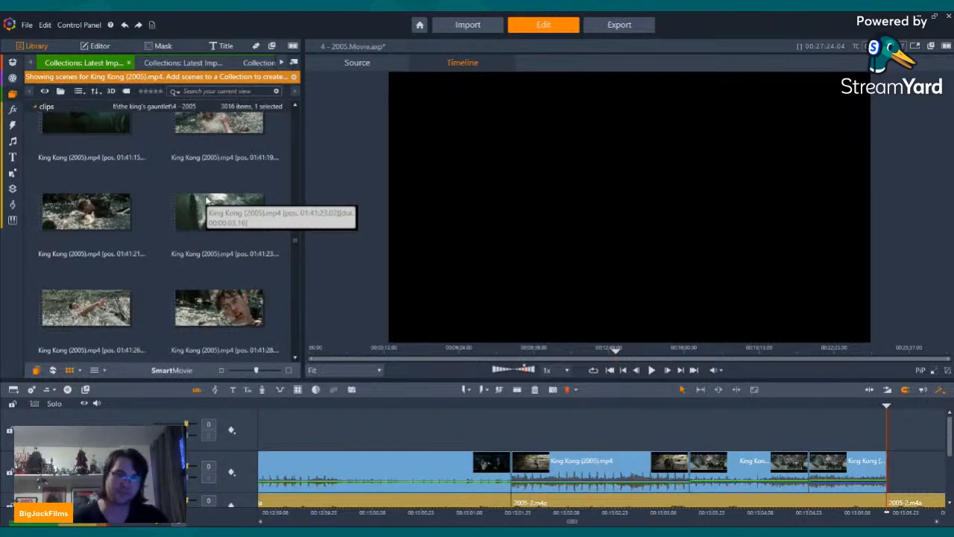
scroll(208, 200, up, 5)
scroll(208, 198, up, 8)
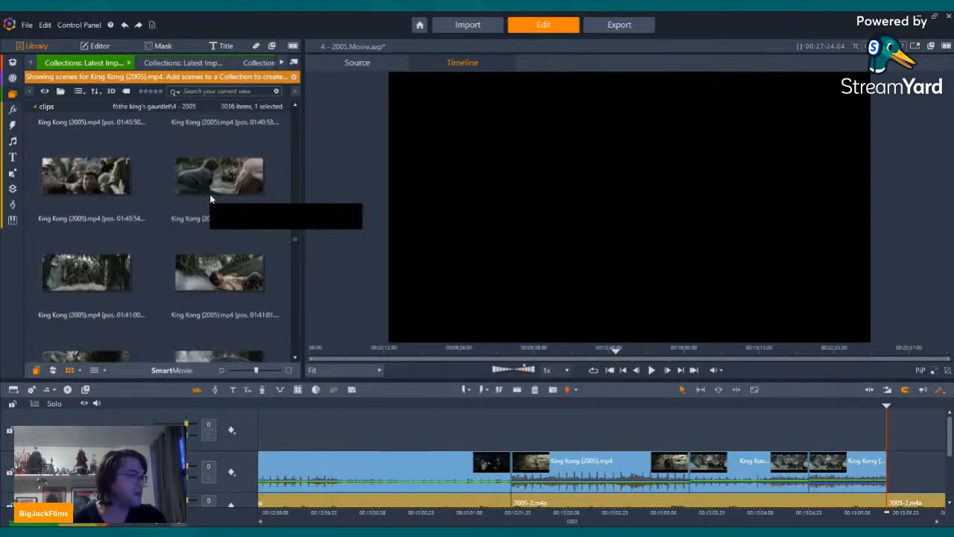
scroll(221, 205, up, 10)
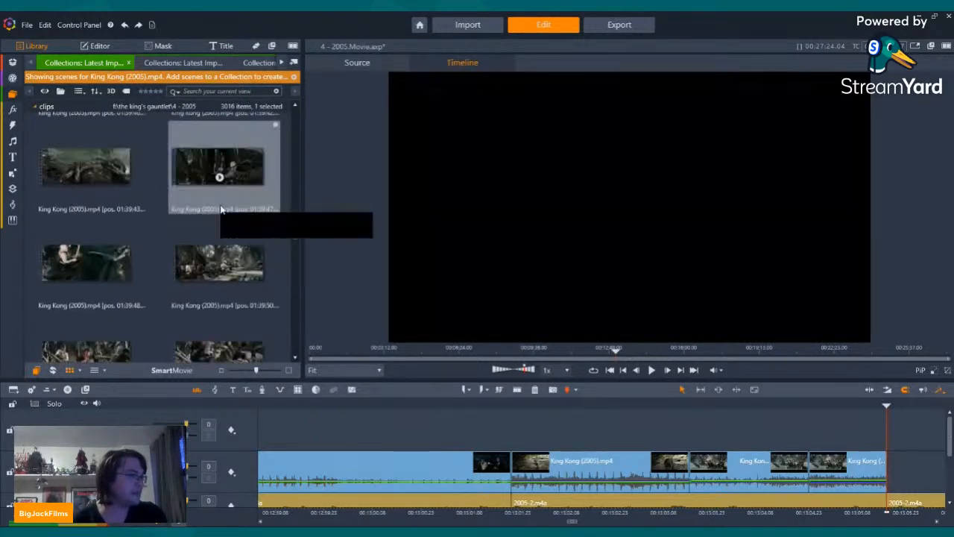
scroll(222, 219, up, 10)
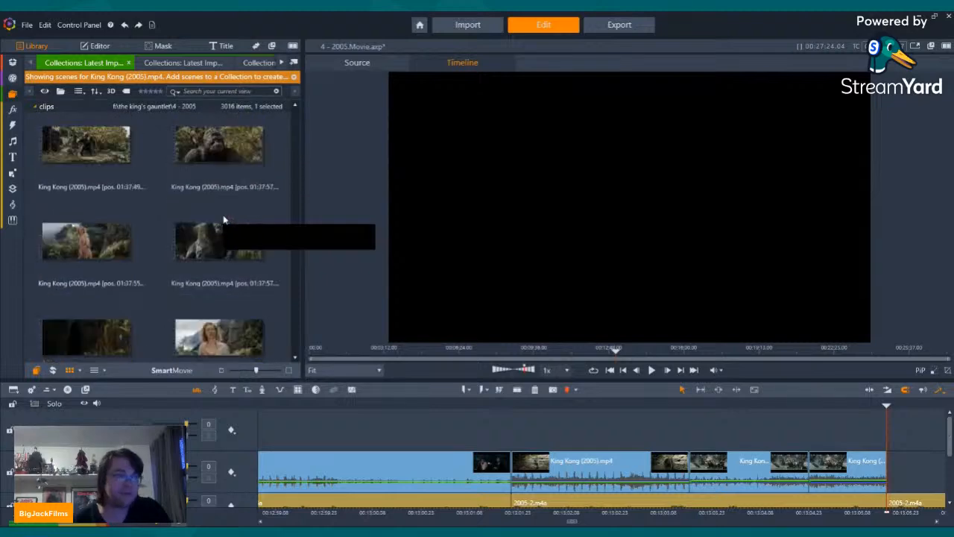
scroll(229, 227, up, 5)
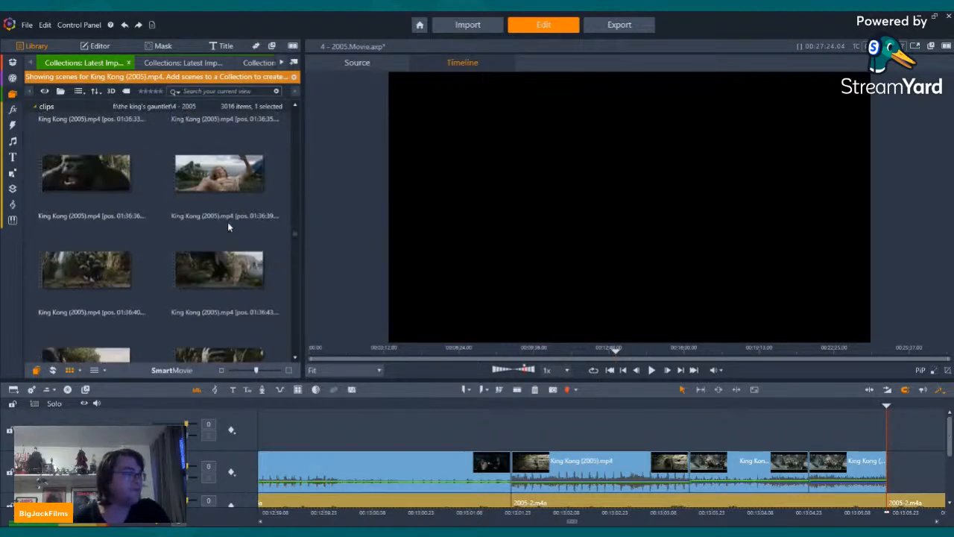
scroll(229, 227, up, 8)
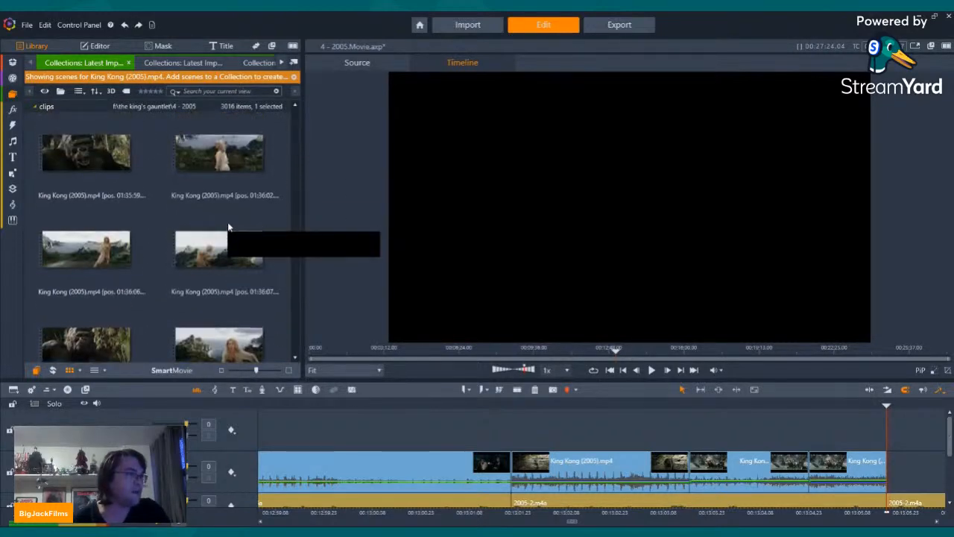
scroll(228, 222, up, 8)
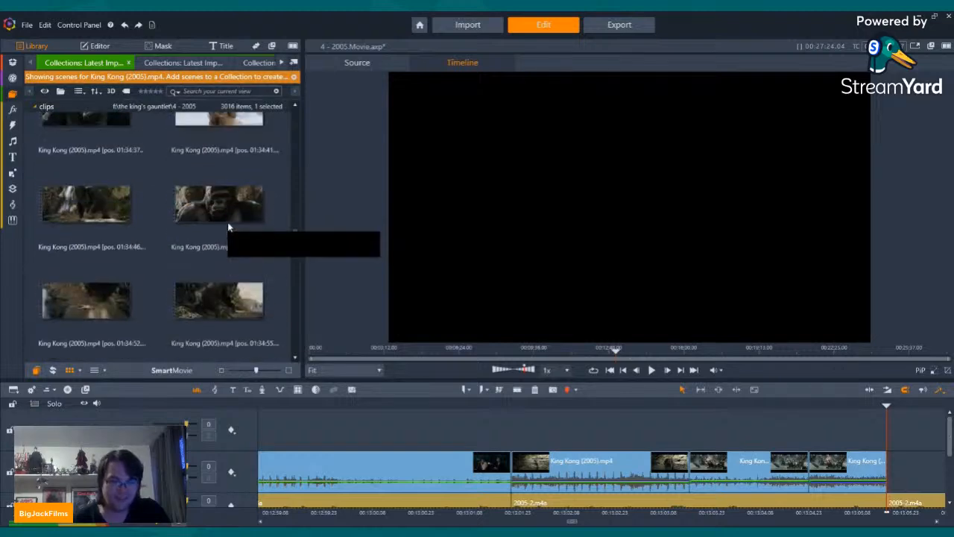
scroll(206, 204, up, 8)
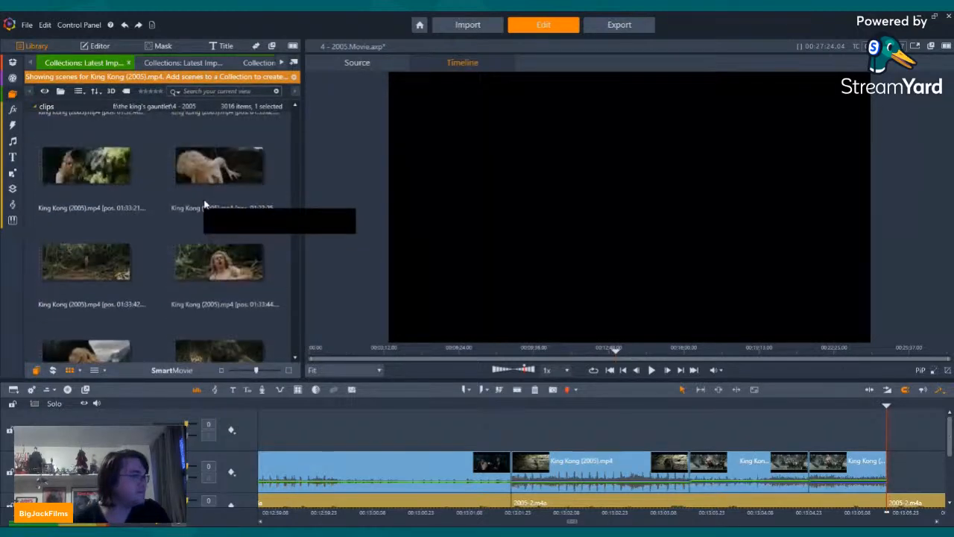
scroll(208, 204, up, 8)
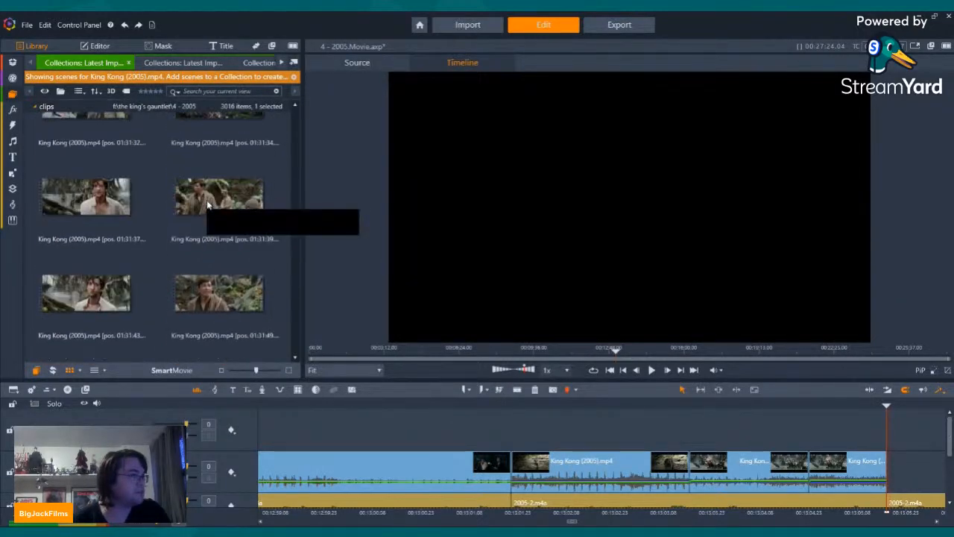
scroll(206, 200, up, 8)
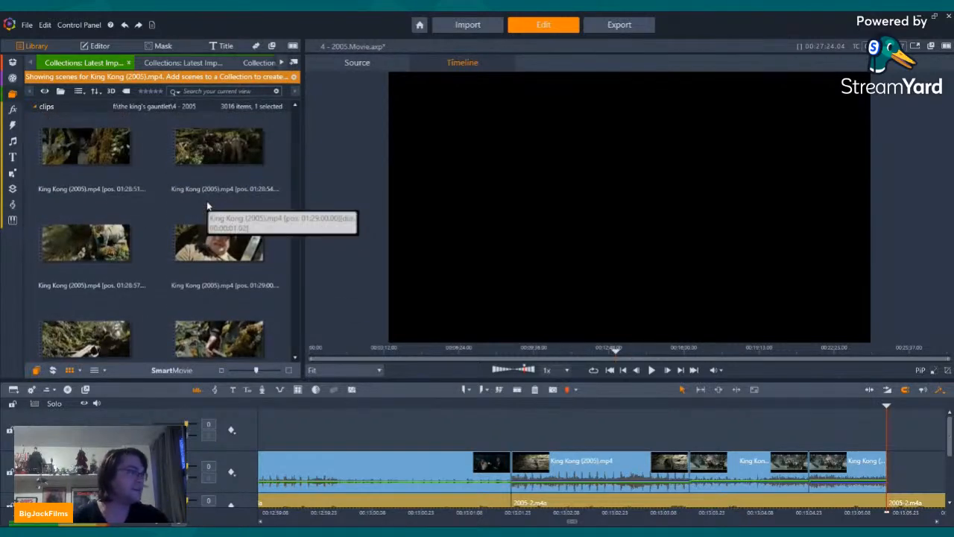
scroll(208, 205, up, 6)
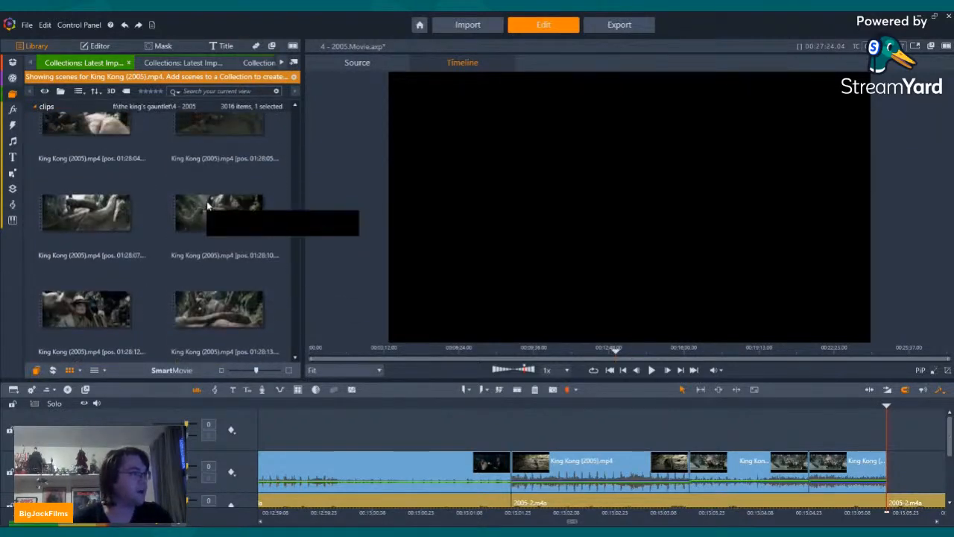
scroll(208, 205, up, 6)
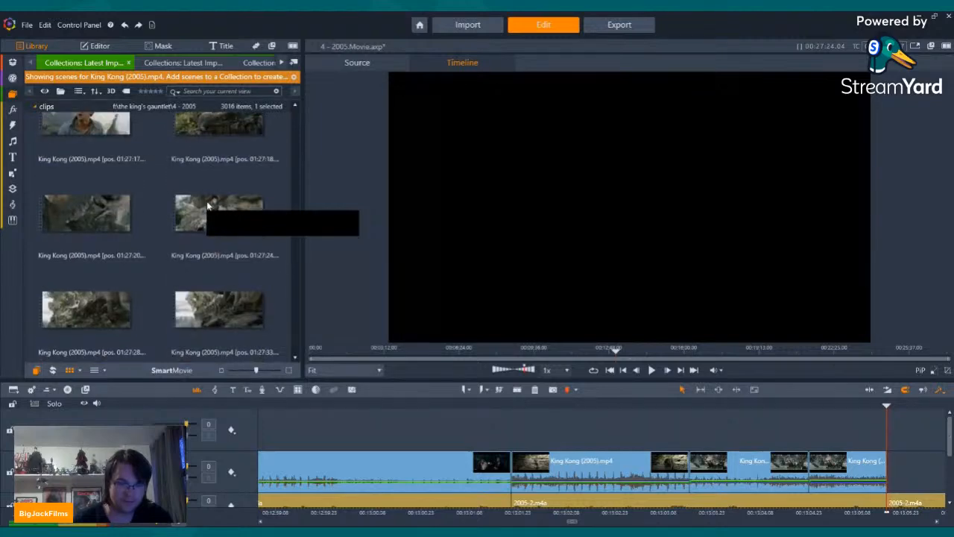
scroll(208, 205, up, 6)
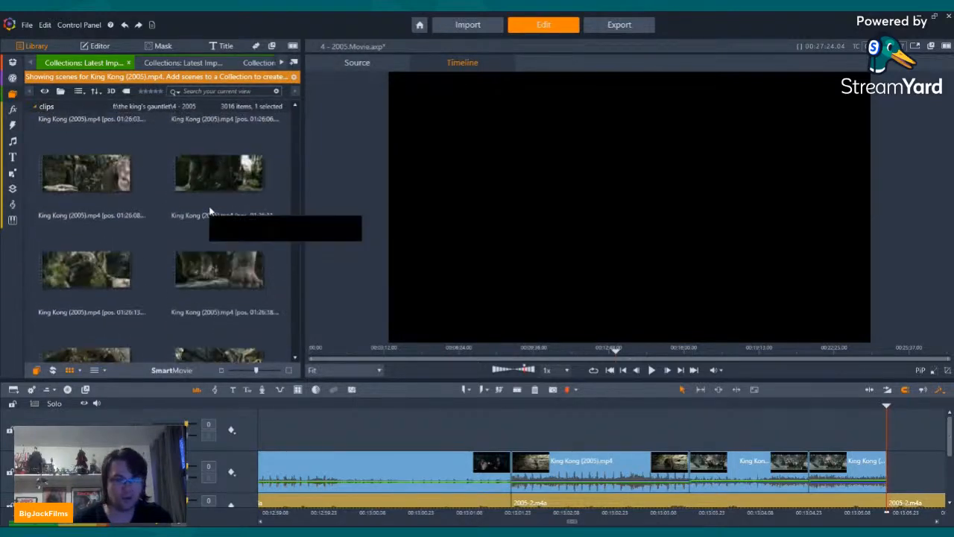
scroll(210, 212, up, 6)
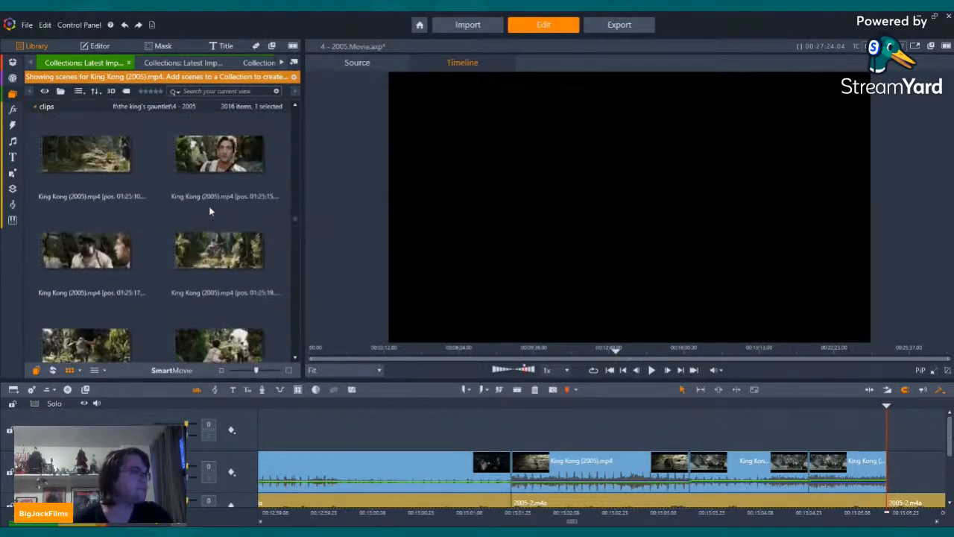
scroll(210, 212, up, 6)
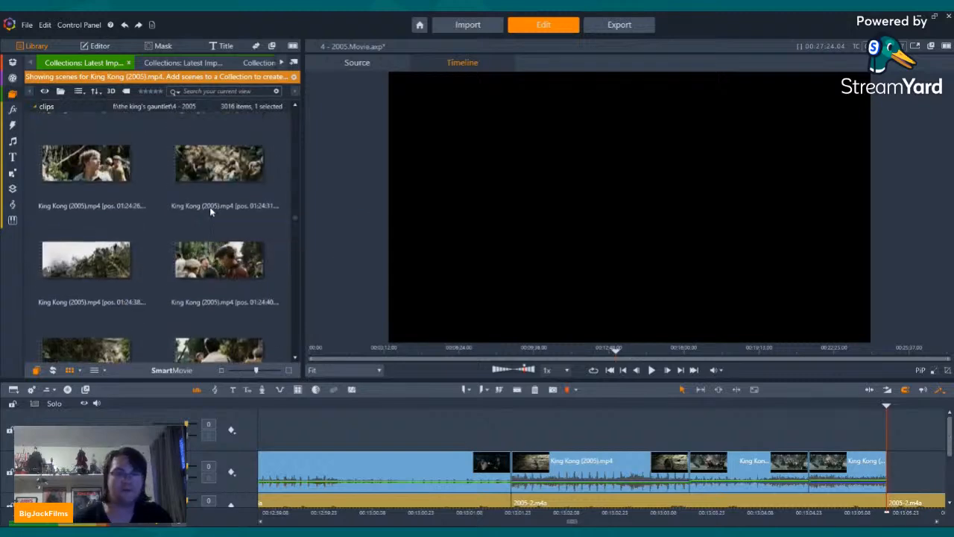
scroll(210, 211, up, 6)
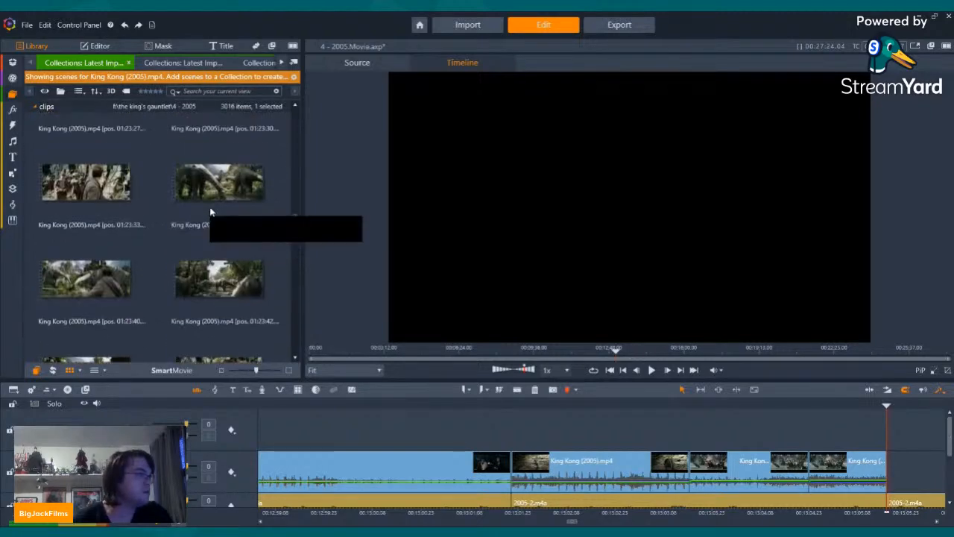
scroll(209, 212, up, 6)
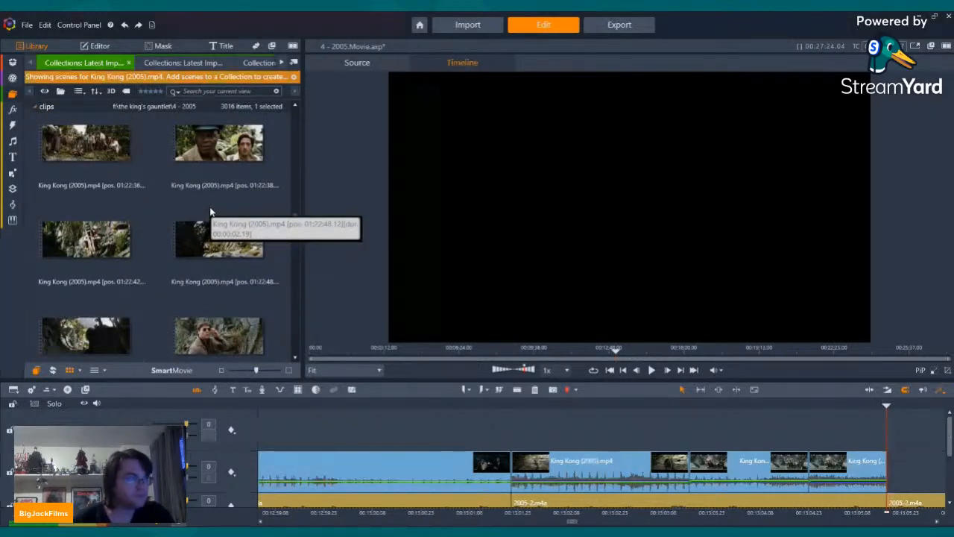
scroll(210, 212, up, 6)
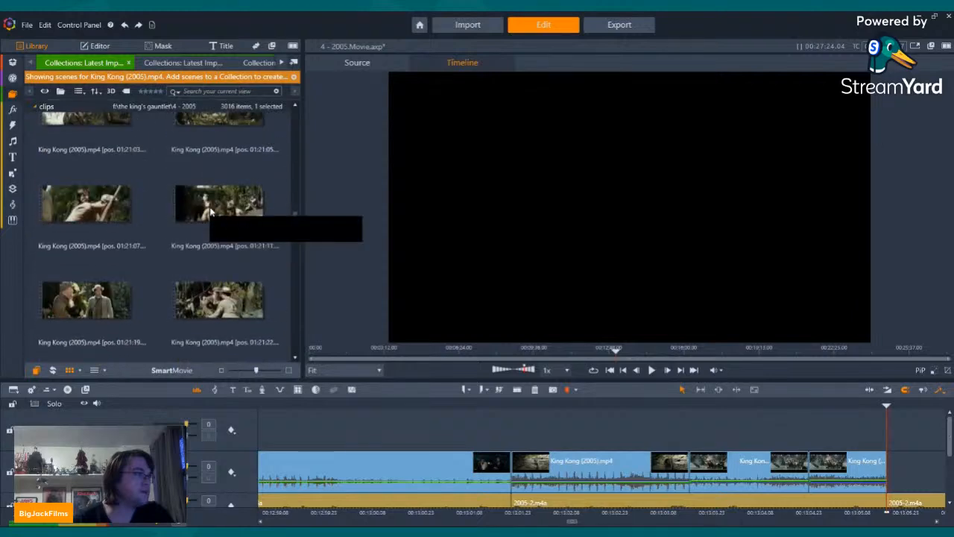
scroll(210, 207, up, 4)
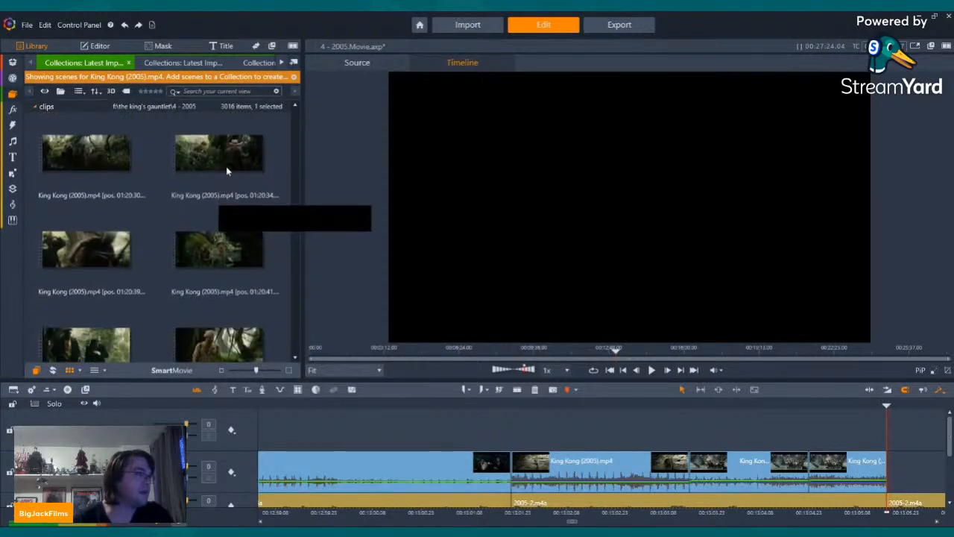
Step: Preview the jungle scene at 01:20:34, place the 01:20:41 scene flush after the swamp clips and play it back
click(226, 154)
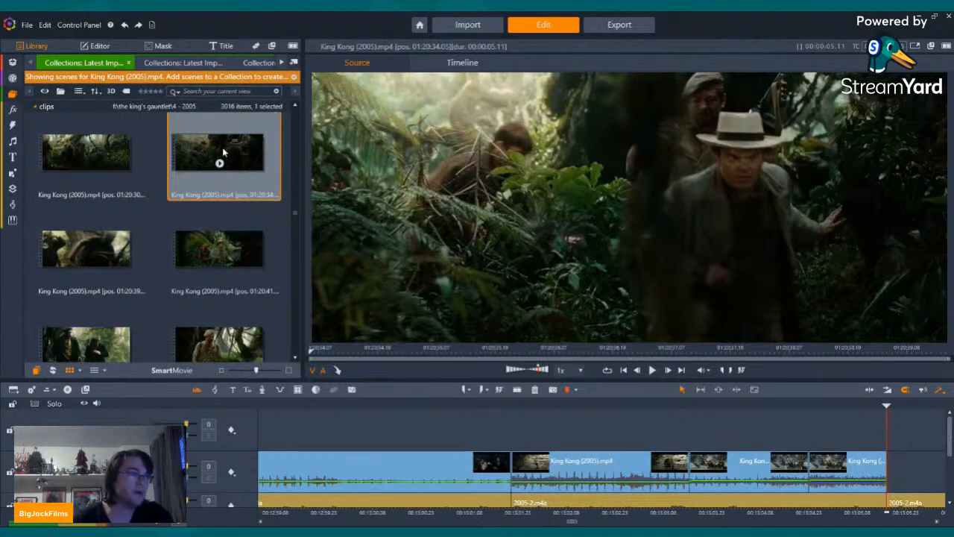
drag(224, 247, 899, 477)
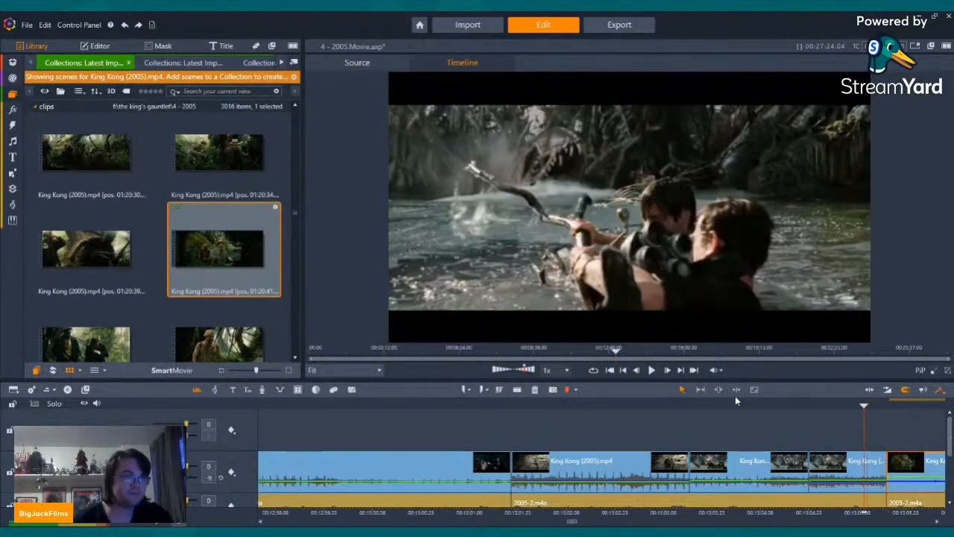
click(655, 372)
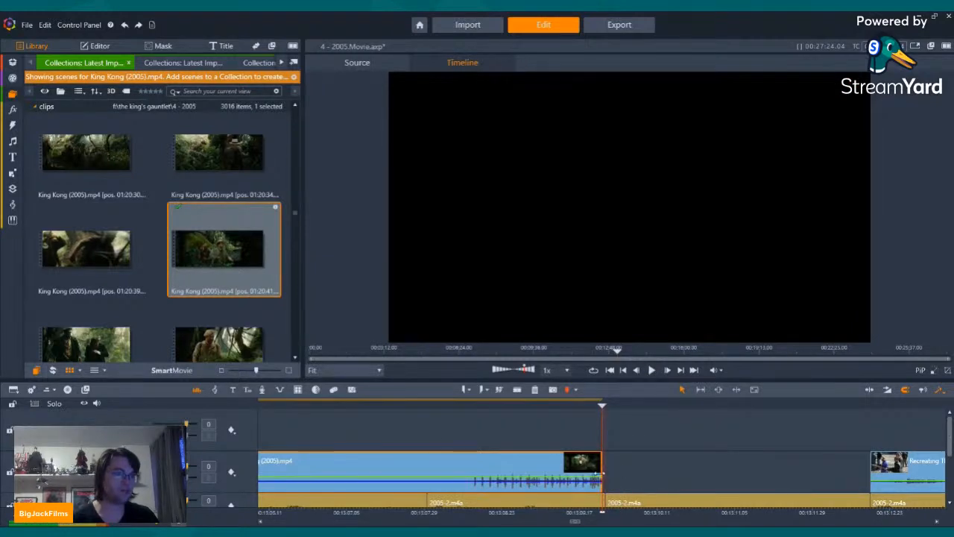
Step: Insert the scenes at 01:20:46, 01:20:48 and 01:20:50 into the narration track from the 01:20:41 clip's end and play them back
scroll(949, 442, down, 1)
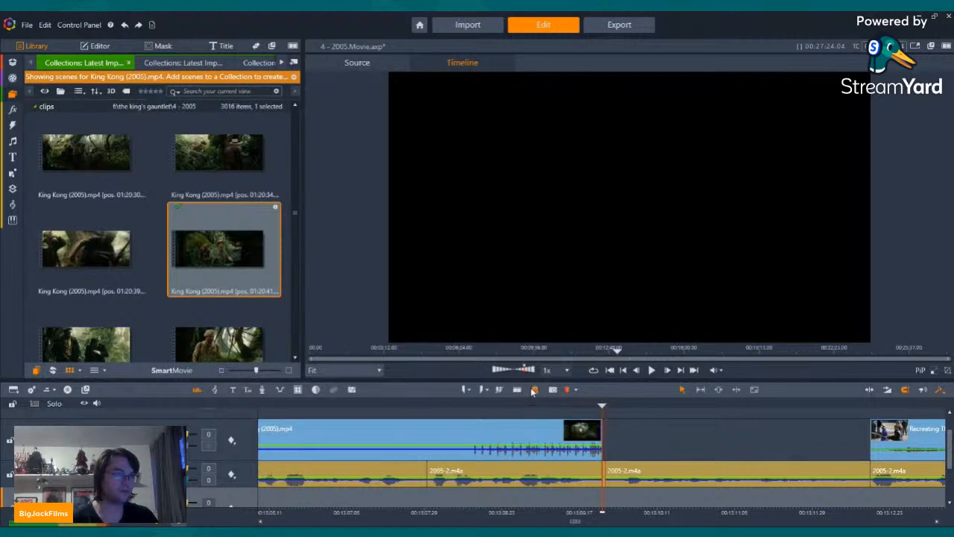
click(85, 339)
scroll(93, 306, down, 2)
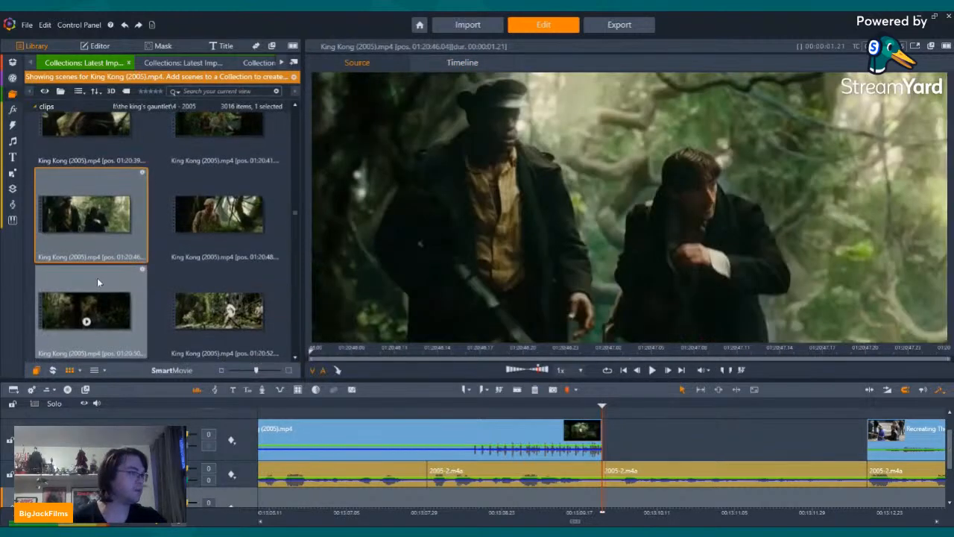
shift+click(94, 293)
drag(94, 293, 607, 473)
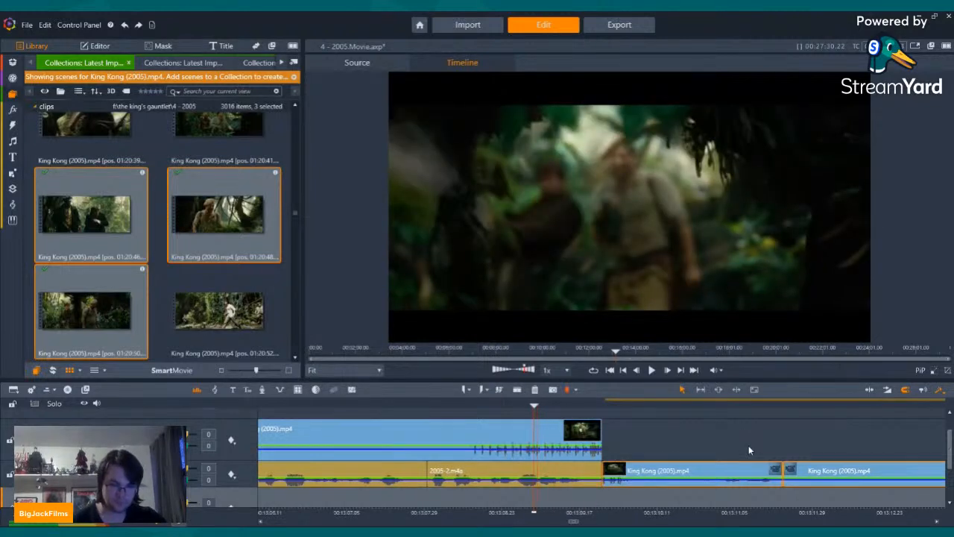
click(652, 371)
click(652, 371)
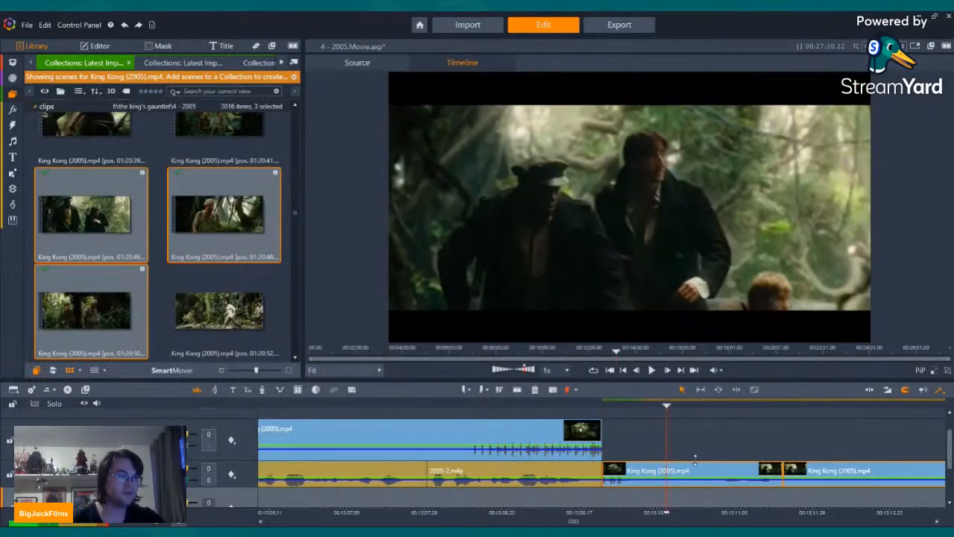
Step: Delete the start of the 01:20:46 clip up to the playback position and shorten the 01:20:48 clip to about its first second
click(639, 471)
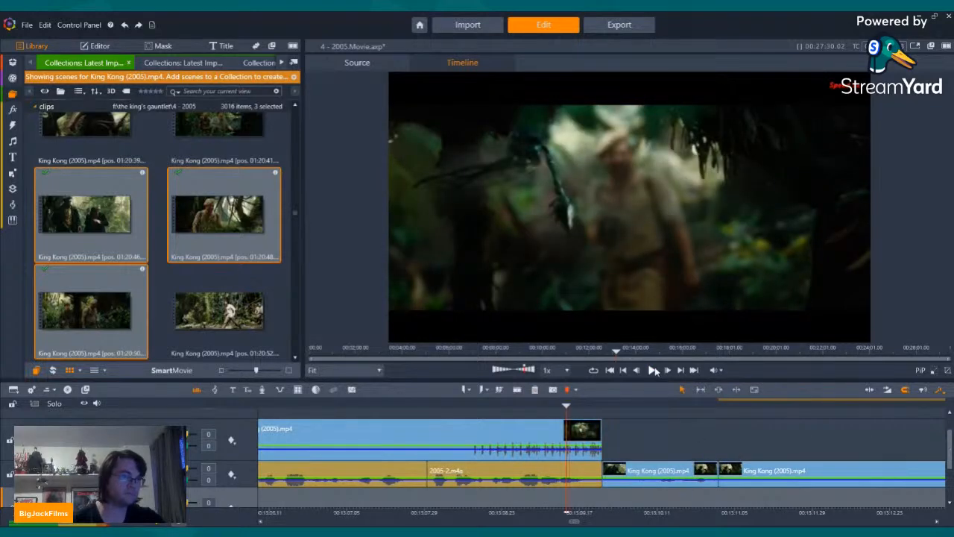
click(654, 371)
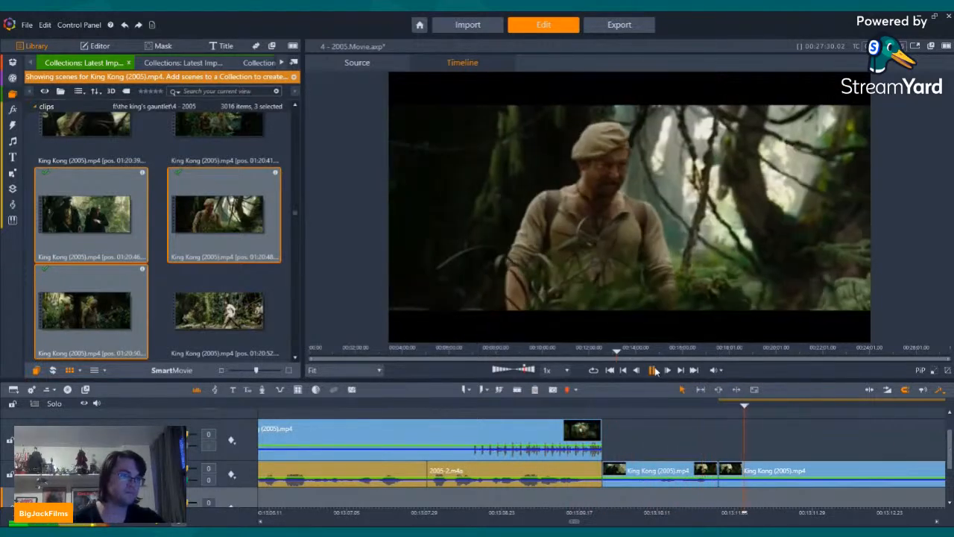
click(654, 370)
key(Right)
key(Right)
key(Right)
key(Right)
key(Right)
key(Right)
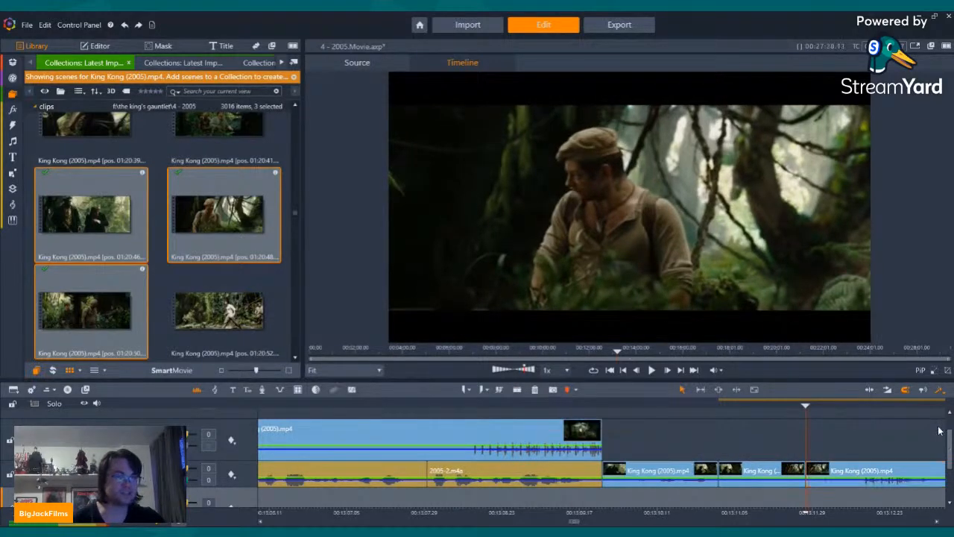
Step: Play back from the start of the shortened 01:20:48 clip into the 01:20:50 clip to check the cut
key(Left)
key(Left)
key(Left)
key(Left)
key(Left)
key(Left)
key(Left)
key(Left)
key(Left)
key(Left)
key(Left)
key(Left)
key(Left)
key(Left)
key(Left)
key(Left)
key(Left)
key(Left)
key(Left)
key(Left)
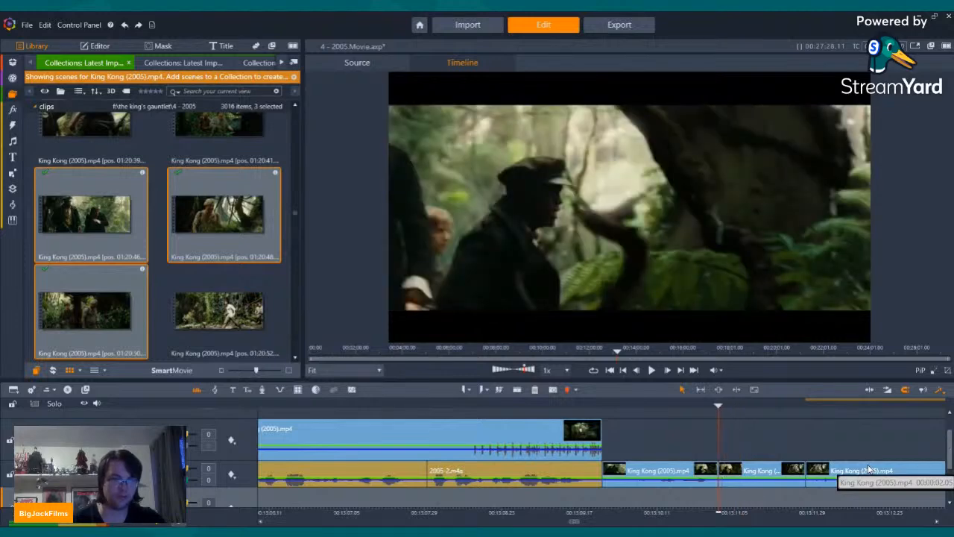
key(Right)
key(Right)
key(Right)
key(Right)
key(Right)
key(Right)
key(Right)
key(Right)
key(Right)
key(Right)
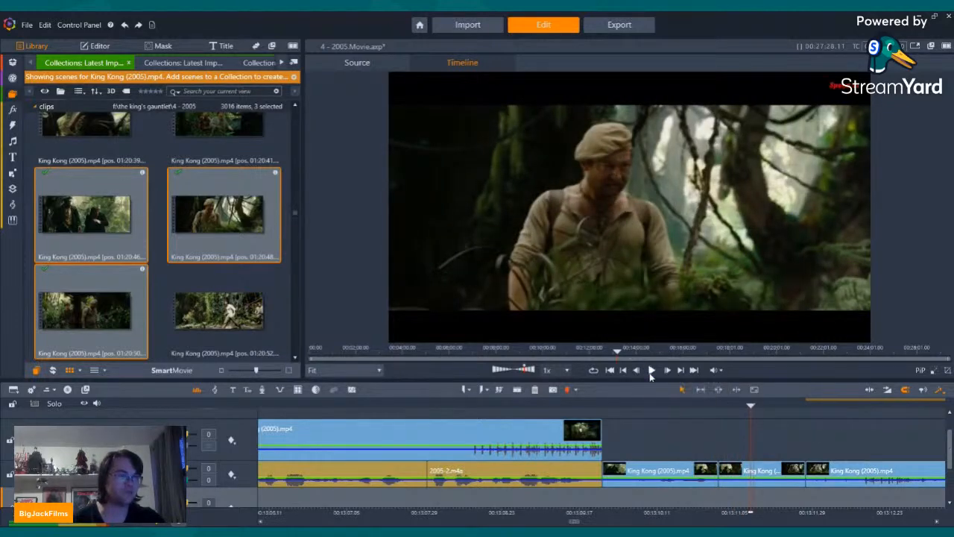
click(651, 371)
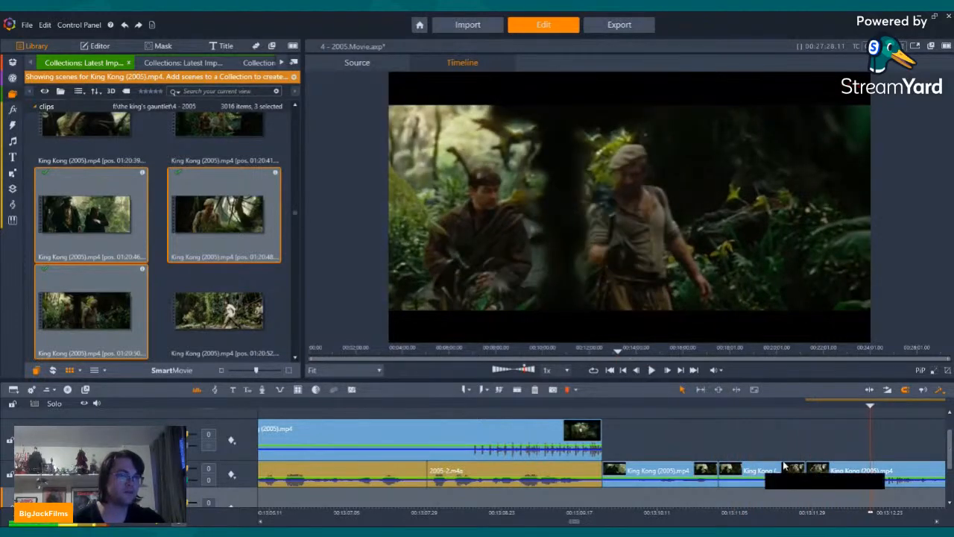
Step: Split the 01:20:50 clip about seven frames after its start and delete the short piece before the cut
key(Left)
key(Left)
key(Left)
key(Left)
key(Left)
key(Left)
key(Left)
key(Left)
key(Left)
key(Left)
key(Left)
key(Left)
key(Left)
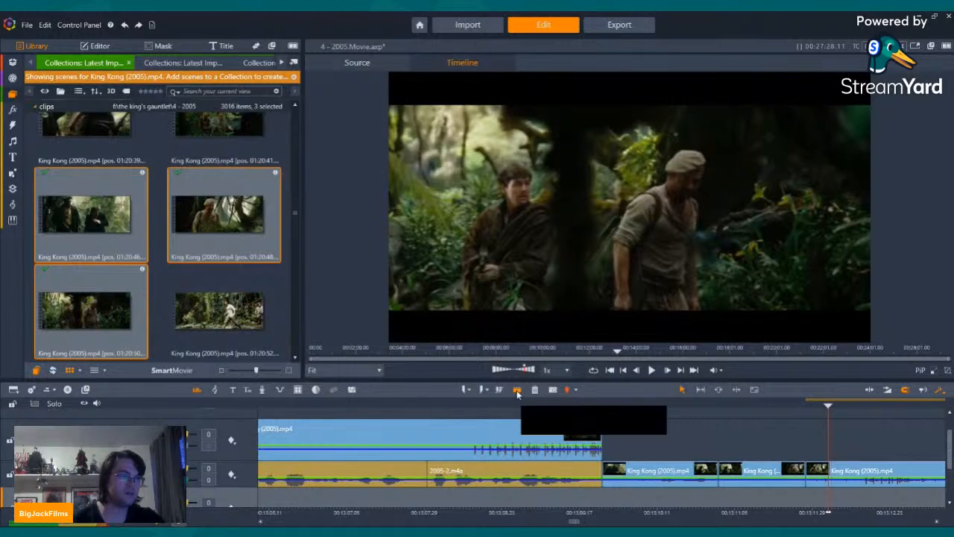
click(809, 470)
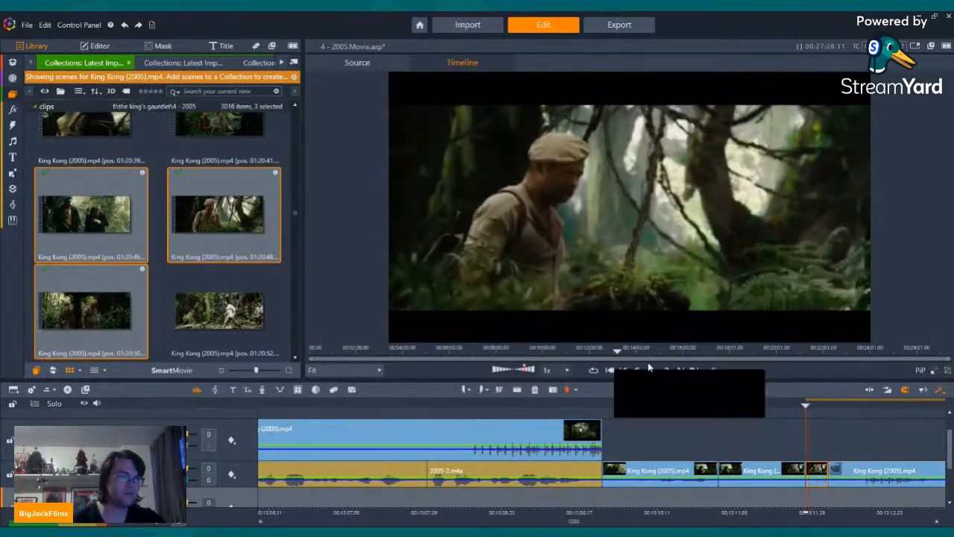
click(534, 392)
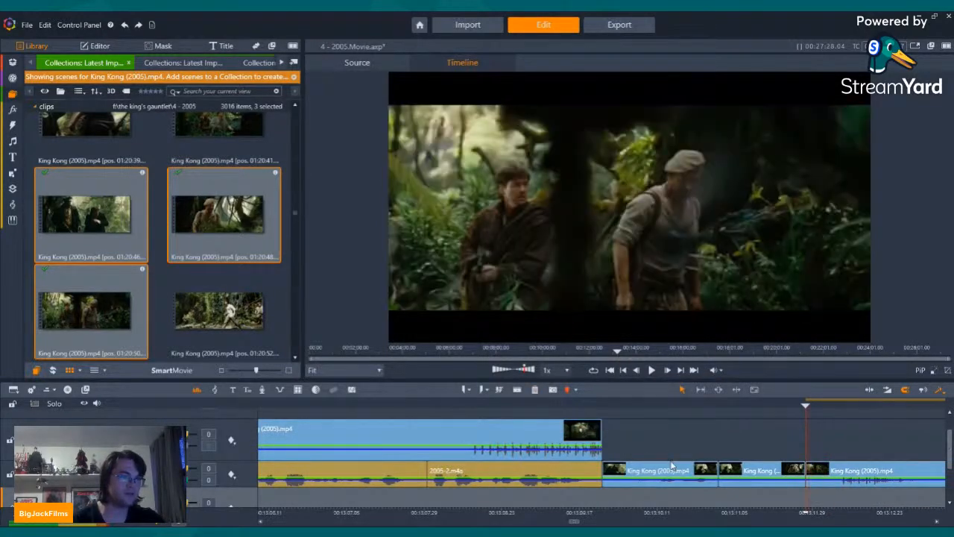
Step: Adjust the audio level of the 01:20:46 clip and play the trimmed jungle clips back from the end of the narration
click(671, 468)
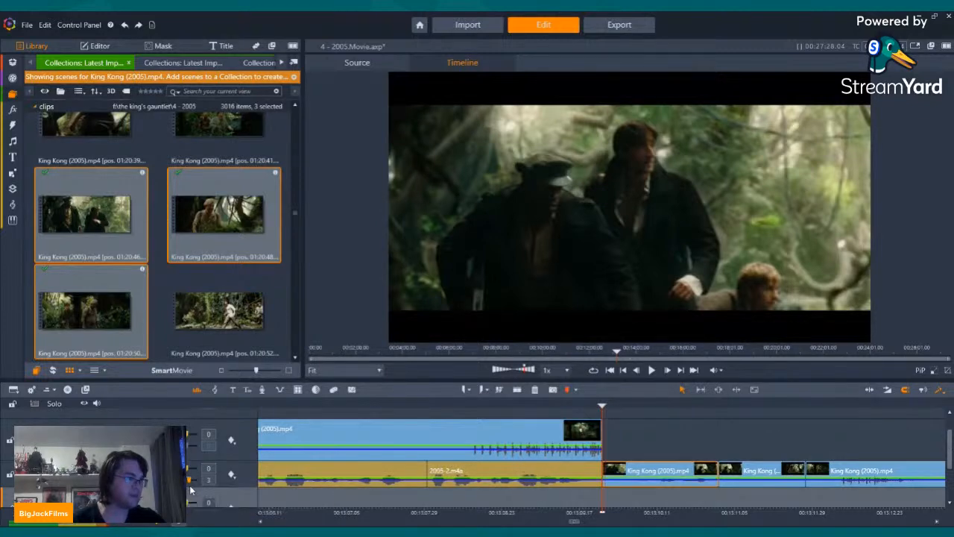
key(Left)
key(Left)
key(Left)
key(Left)
key(Left)
key(Left)
key(Left)
key(Left)
key(Left)
key(Left)
key(Left)
key(Left)
key(Left)
key(Left)
key(Left)
key(Left)
key(Left)
key(Left)
key(Left)
key(Left)
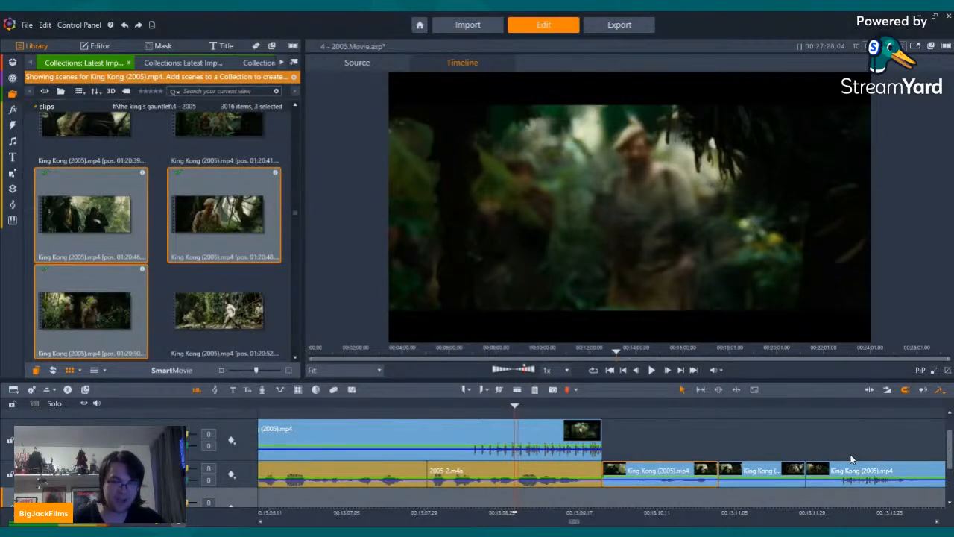
click(653, 371)
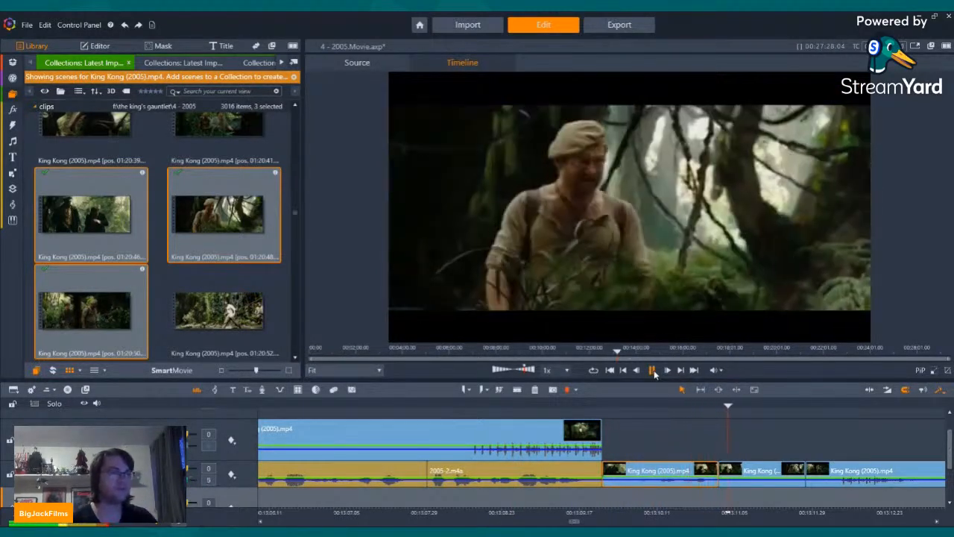
click(653, 370)
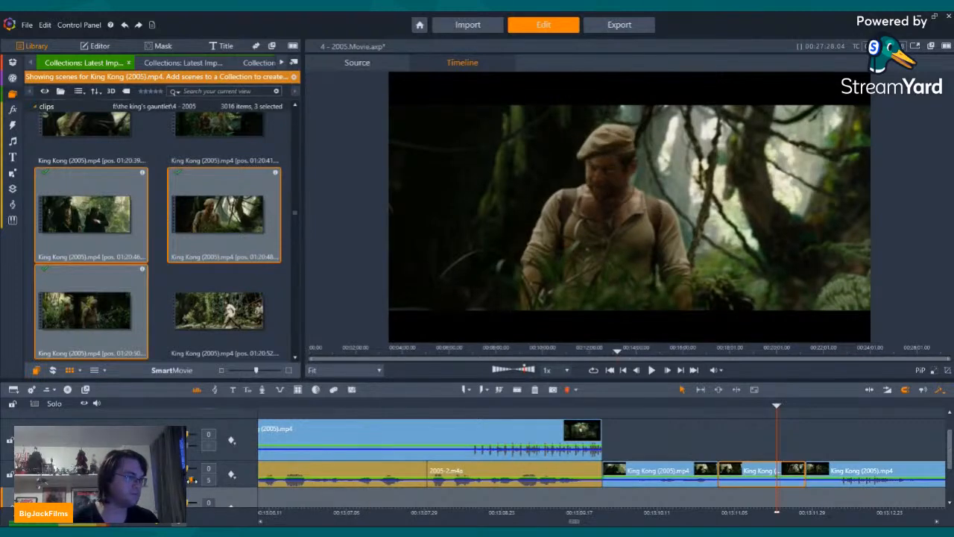
Step: Adjust the audio level of the 01:20:48 clip and return the playback position to shortly before the 01:20:46 clip
key(Left)
key(Left)
key(Left)
key(Left)
key(Left)
key(Left)
key(Left)
key(Left)
key(Left)
key(Left)
key(Left)
key(Left)
key(Left)
key(Left)
key(Left)
key(Left)
key(Left)
key(Left)
key(Left)
key(Left)
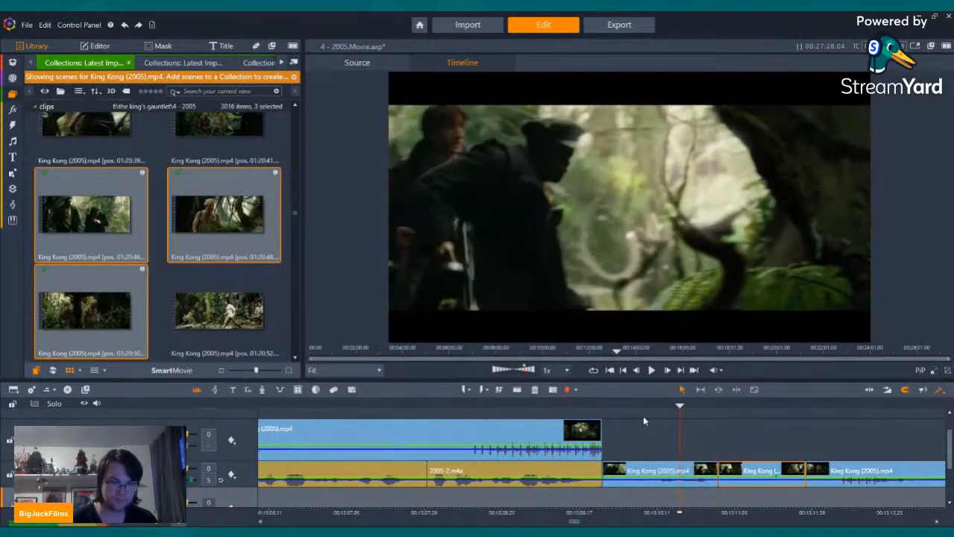
key(Left)
key(Left)
key(Left)
key(Left)
key(Left)
key(Left)
key(Left)
key(Left)
key(Left)
key(Left)
key(Left)
key(Left)
key(Left)
key(Left)
key(Left)
key(Left)
key(Left)
key(Left)
key(Left)
key(Left)
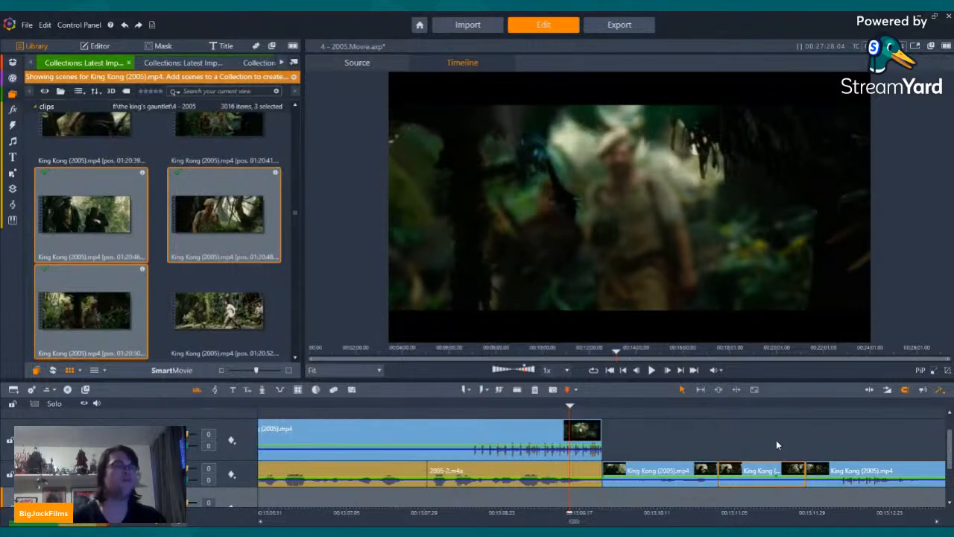
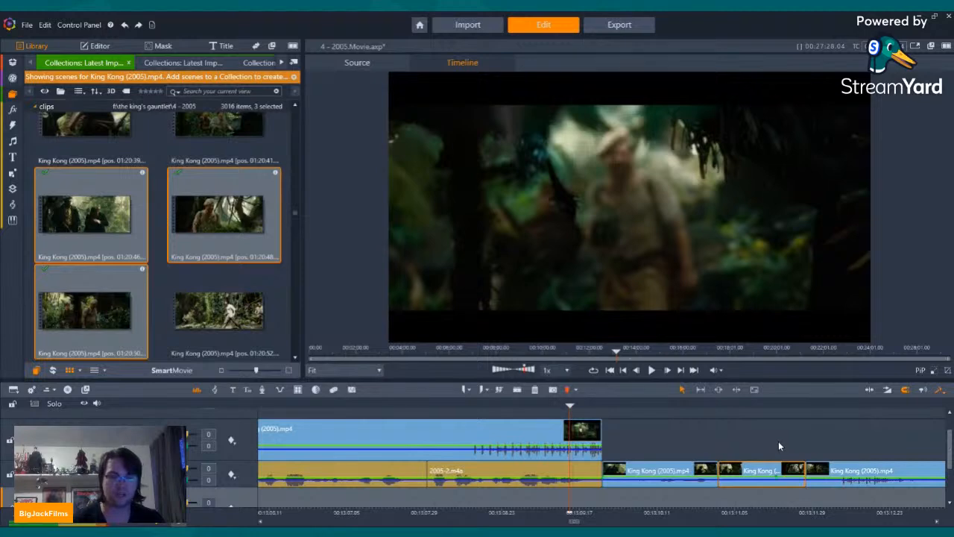
Step: Play back the jungle clips from the start of the 01:20:46 clip through the 01:20:50 clip to check the cuts and audio
click(653, 370)
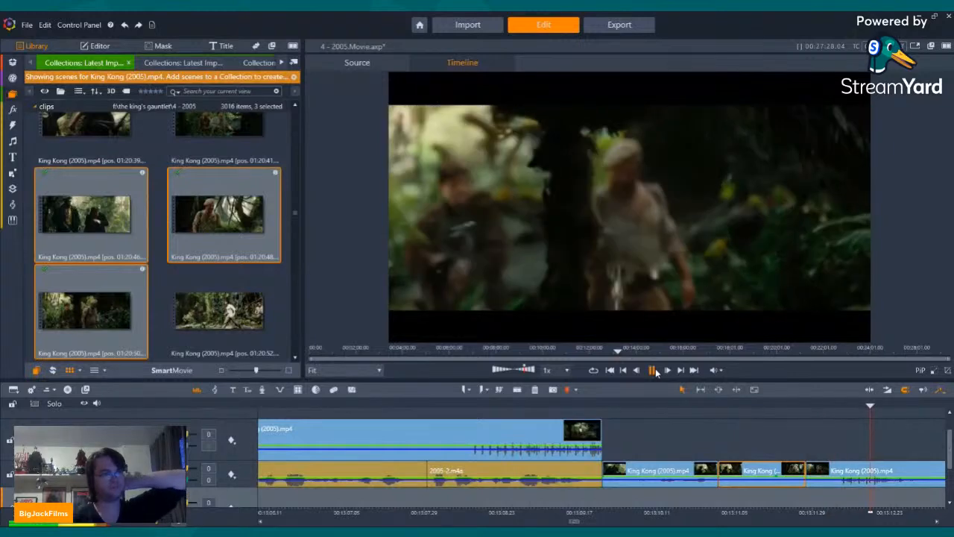
click(654, 370)
click(690, 409)
key(space)
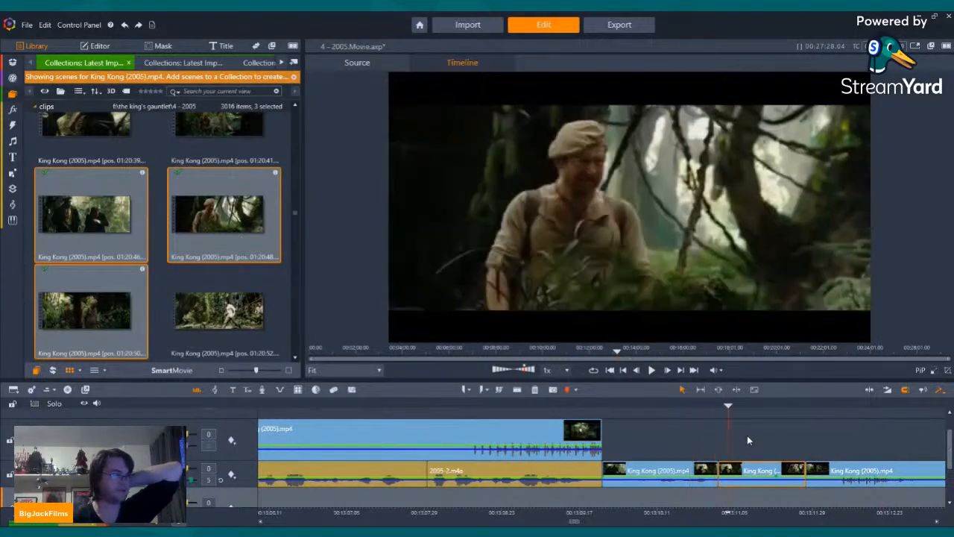
key(space)
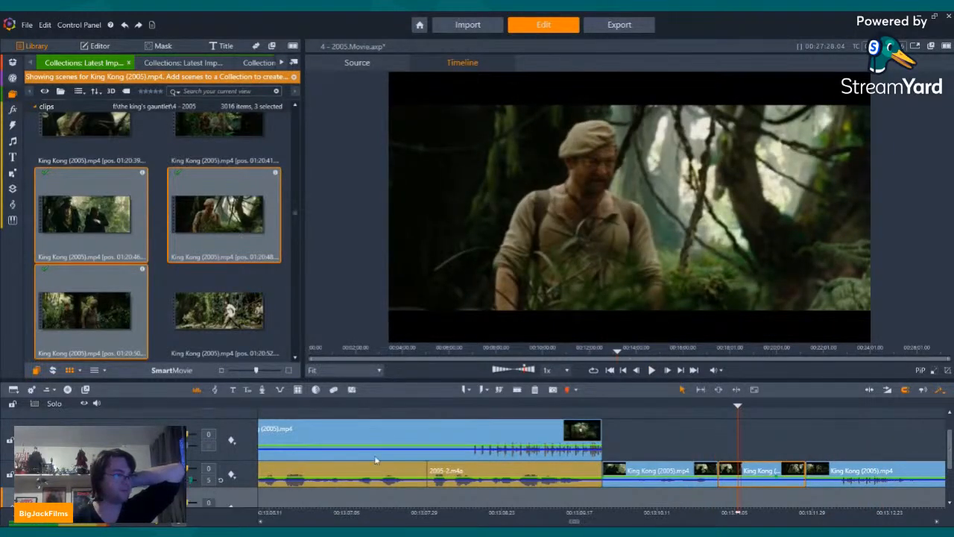
click(624, 370)
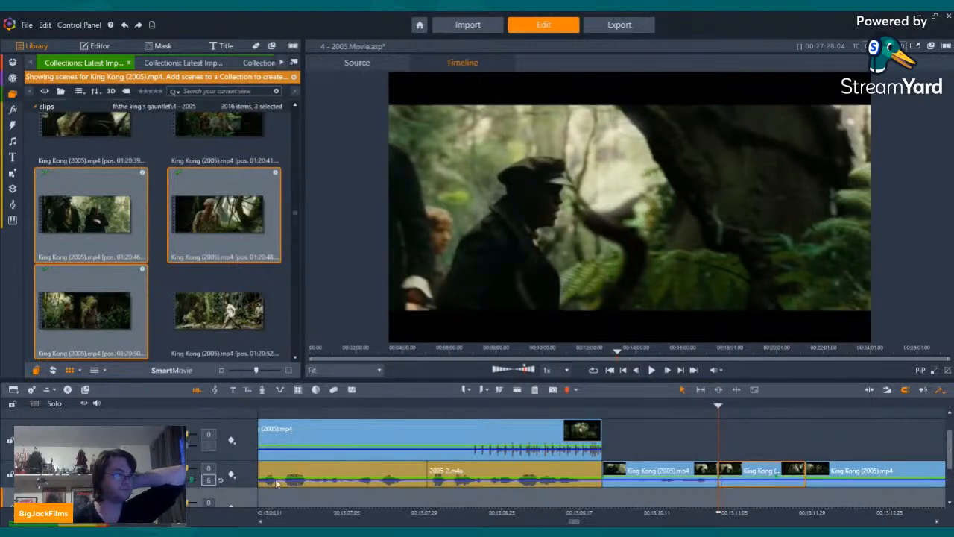
key(Left)
key(Left)
key(Left)
key(Left)
key(Left)
key(Left)
key(Left)
key(Left)
key(Left)
key(Left)
key(Left)
key(Left)
key(Left)
key(Left)
key(Left)
key(Left)
key(Left)
key(Left)
key(Left)
key(Left)
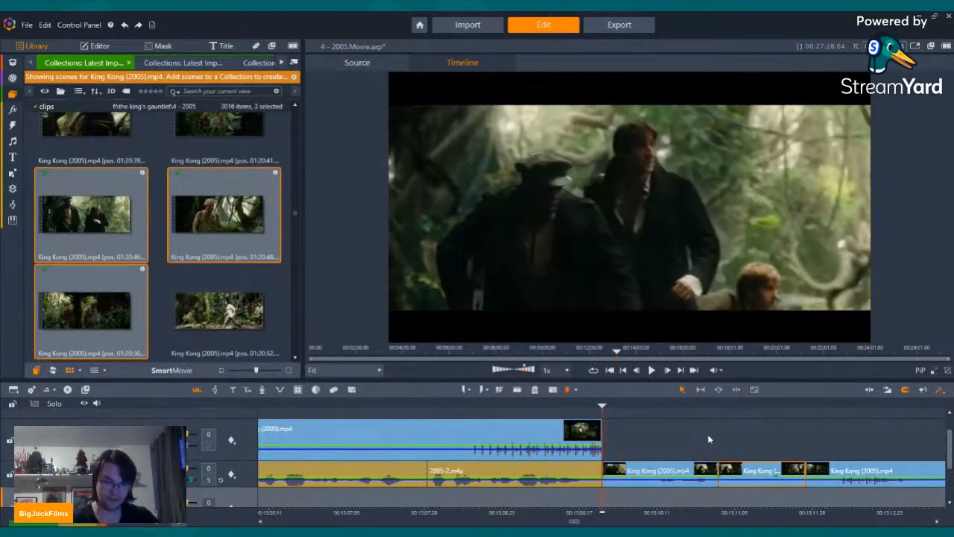
key(Left)
key(Left)
key(Left)
key(Left)
key(Left)
key(Left)
key(Left)
key(Left)
key(Left)
key(Left)
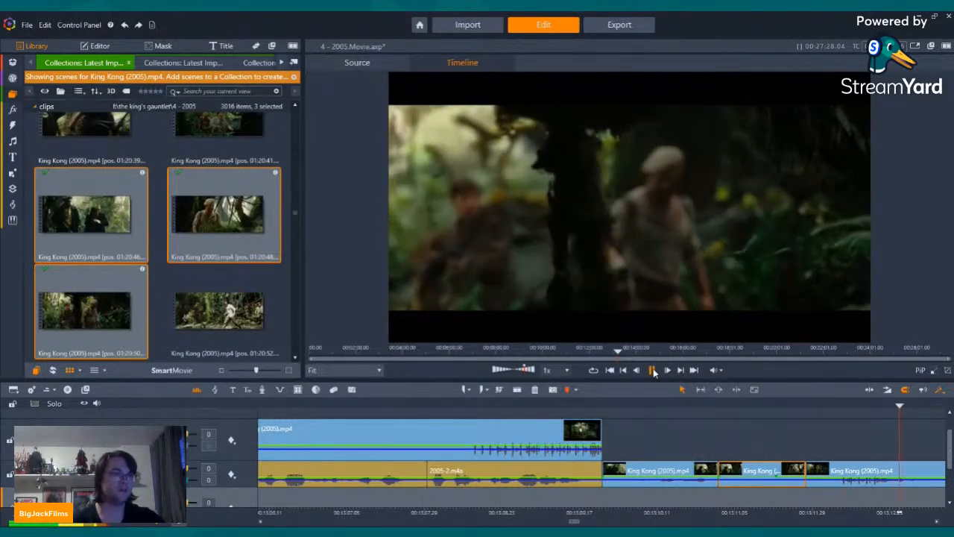
Step: Split the 01:20:50 clip about 16 frames before its end and delete the short piece after the cut
key(Left)
key(Left)
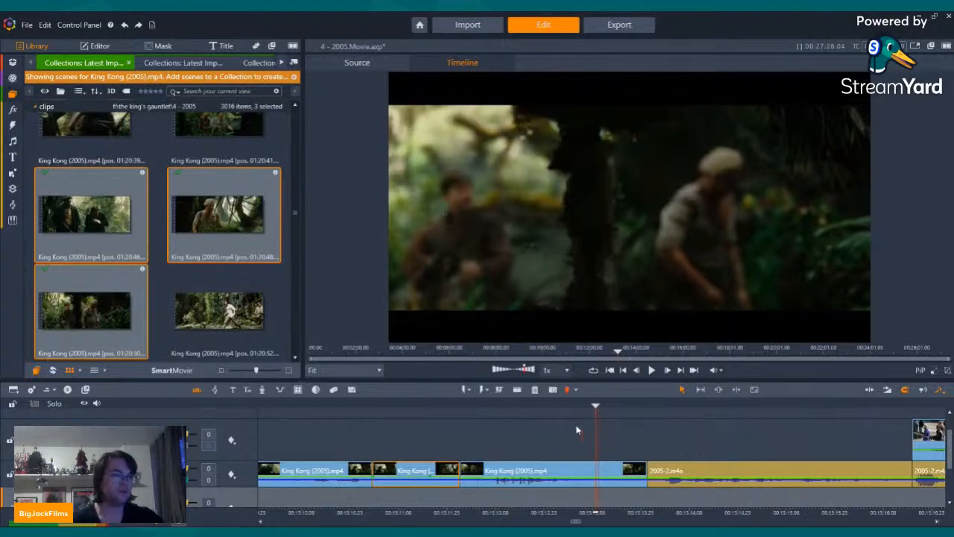
click(500, 390)
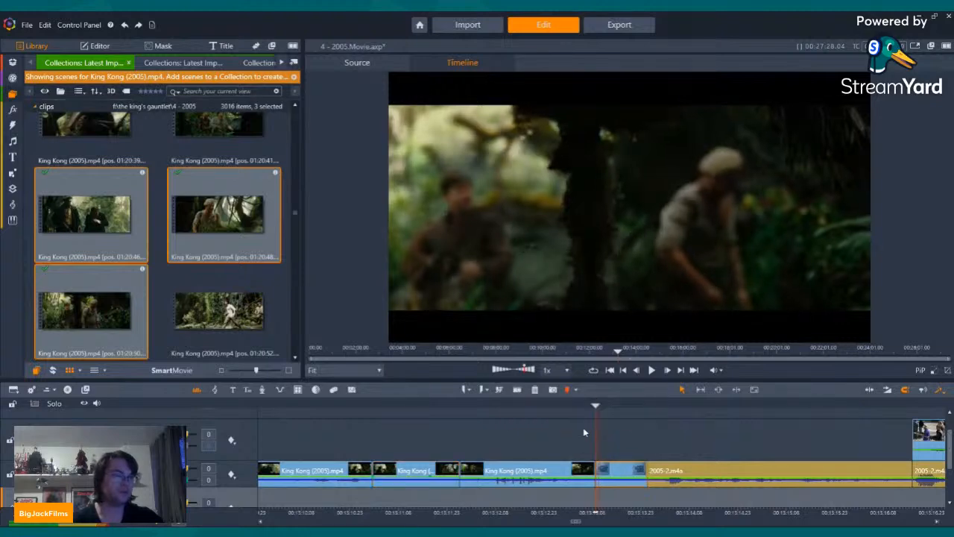
click(535, 390)
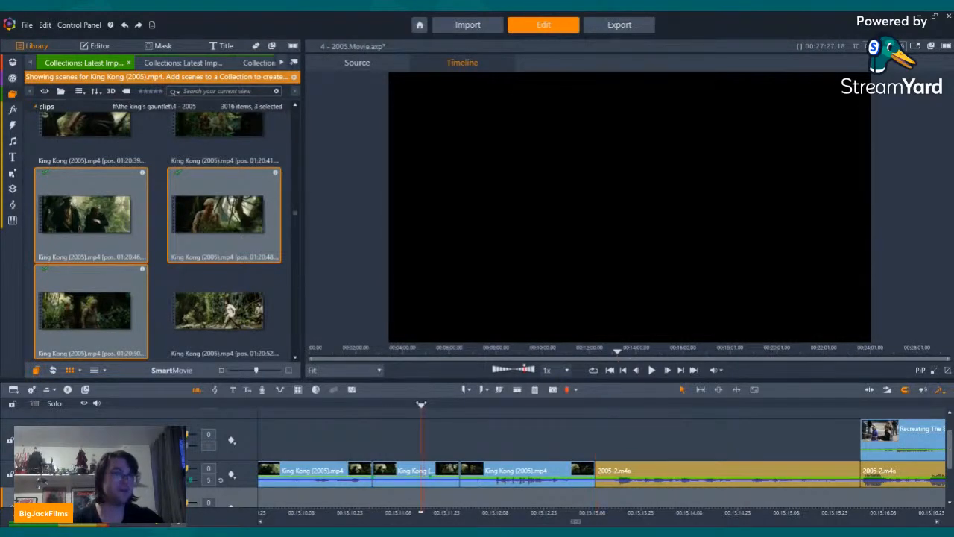
Step: Play back from the river shots through the long jungle clip above the narration to check how the scenes join
drag(422, 404, 261, 405)
key(Left)
key(Left)
key(Left)
key(Left)
key(Left)
key(Left)
key(Left)
key(Left)
key(Left)
key(Left)
key(Left)
key(Left)
key(Left)
key(Left)
key(Left)
key(Left)
key(Left)
key(Left)
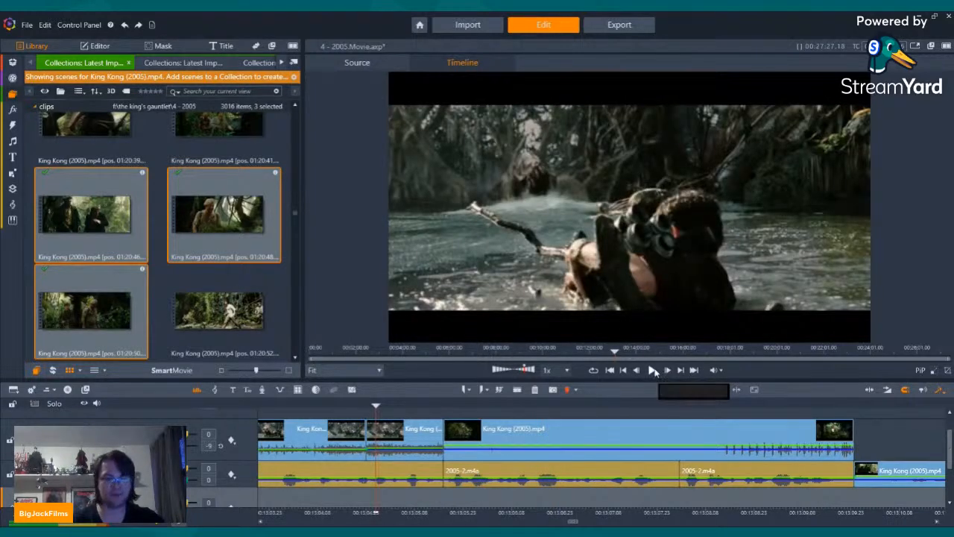
click(653, 371)
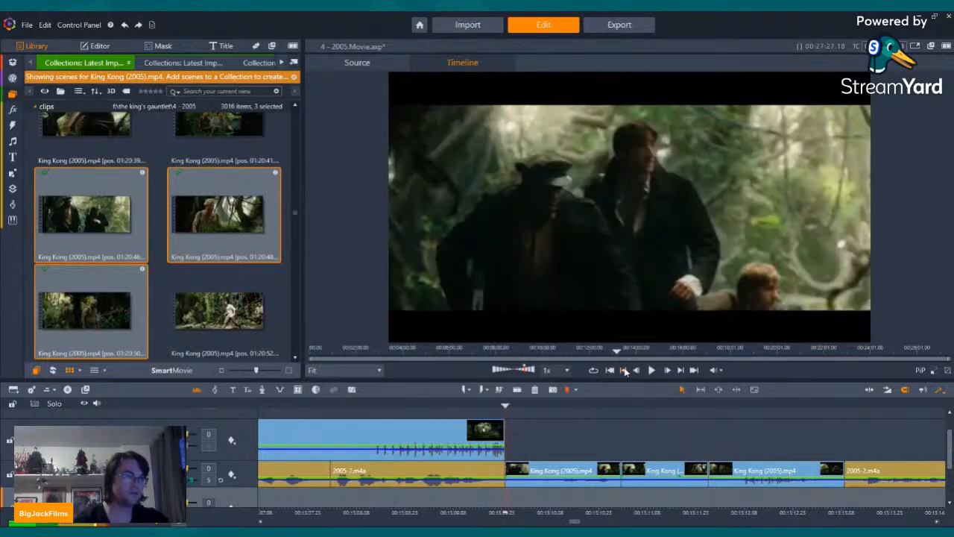
click(625, 370)
click(624, 371)
click(625, 371)
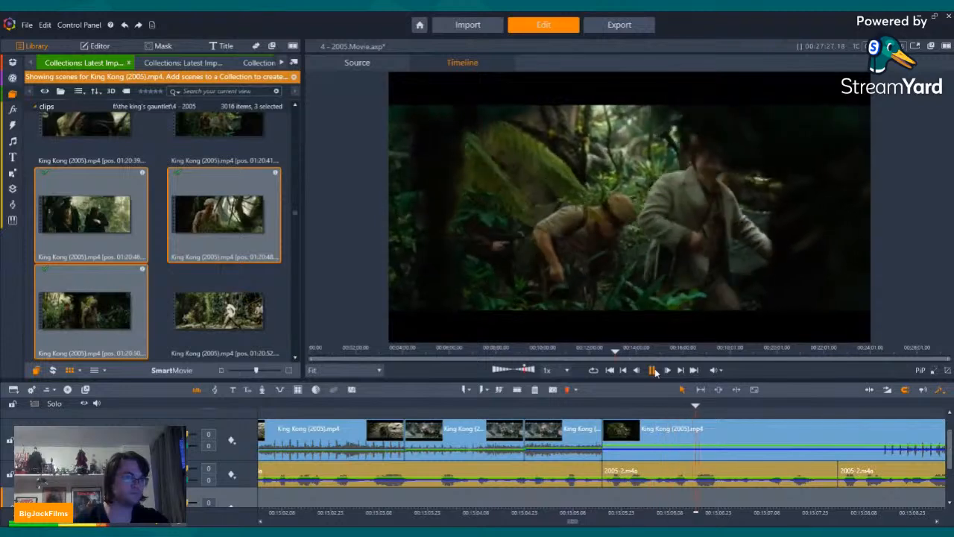
click(655, 372)
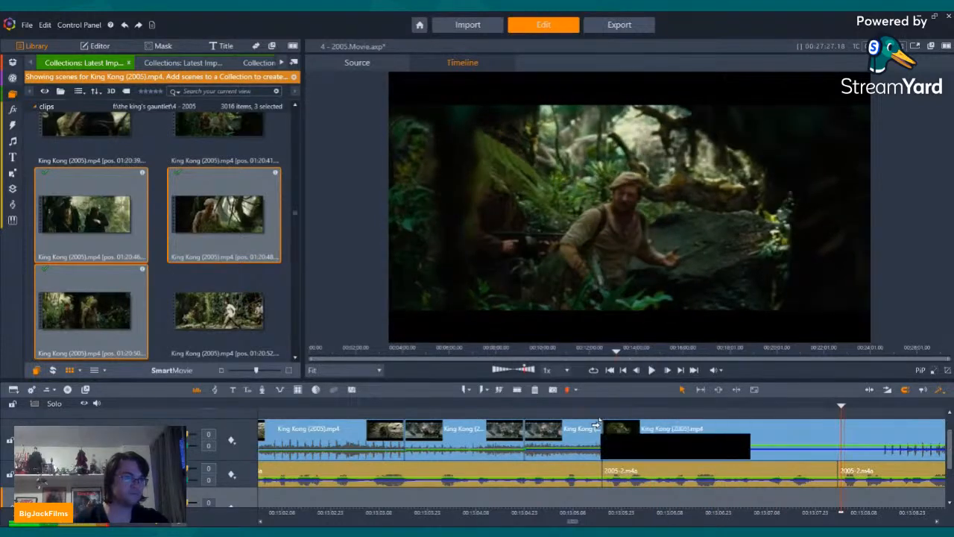
Step: Add a short transition at the start of the long jungle clip after the river shots and play through to the next narration
drag(608, 422, 675, 457)
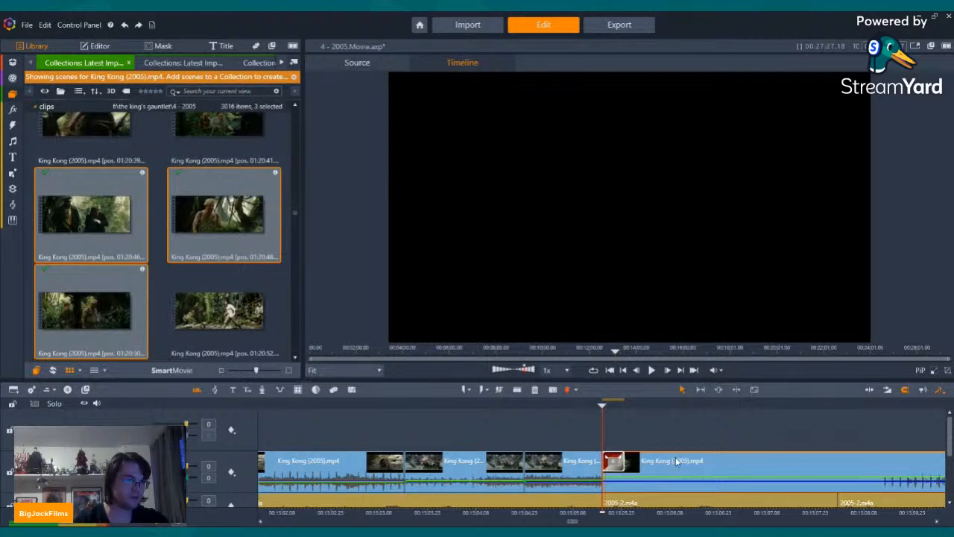
key(Left)
key(Left)
key(Left)
key(Left)
key(Left)
key(Left)
key(Left)
key(Left)
key(Left)
key(Left)
key(Left)
key(Left)
key(Left)
key(Left)
key(Left)
key(Left)
key(Left)
key(Left)
key(Left)
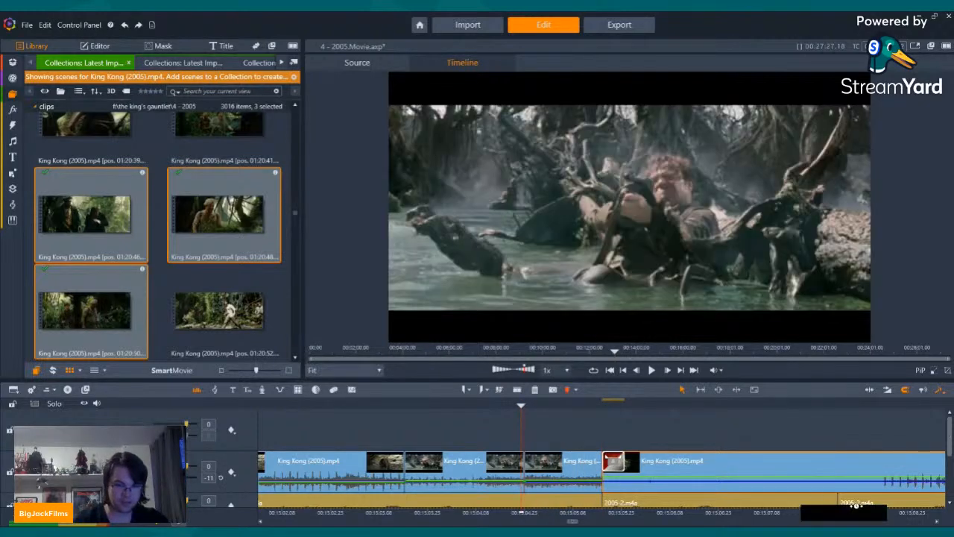
click(651, 371)
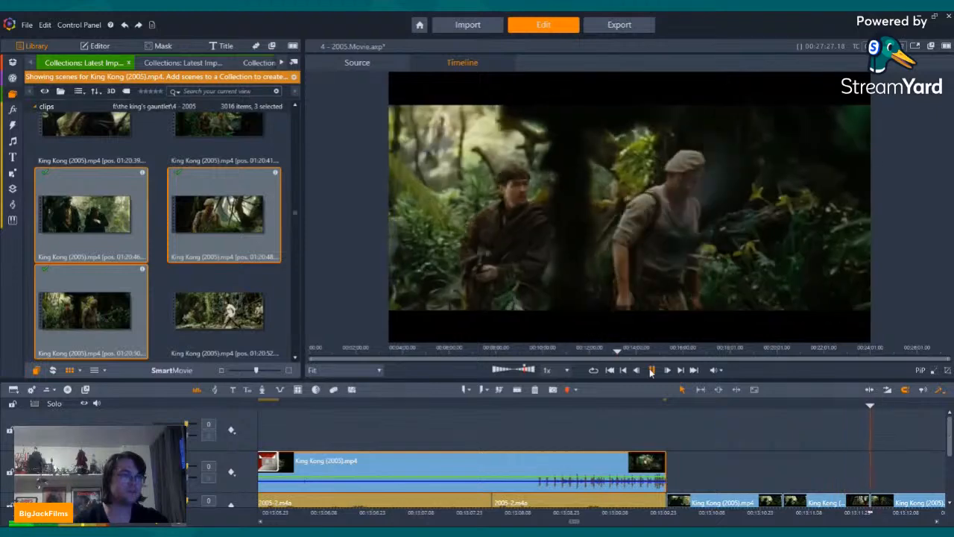
click(650, 369)
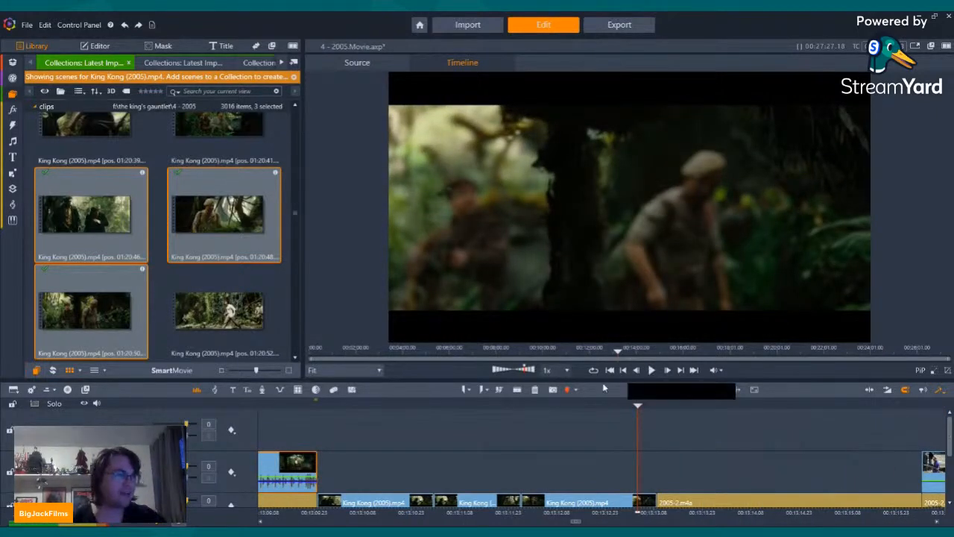
click(651, 370)
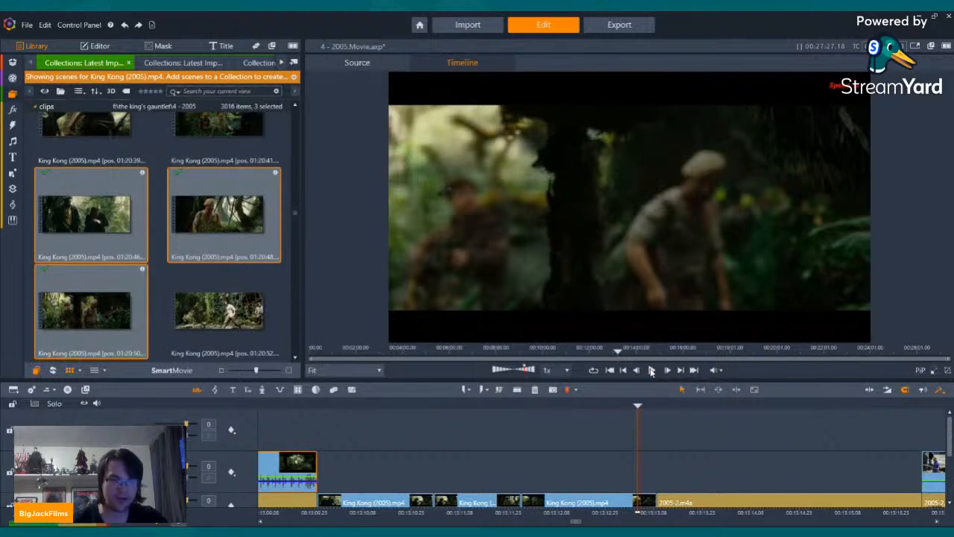
click(650, 370)
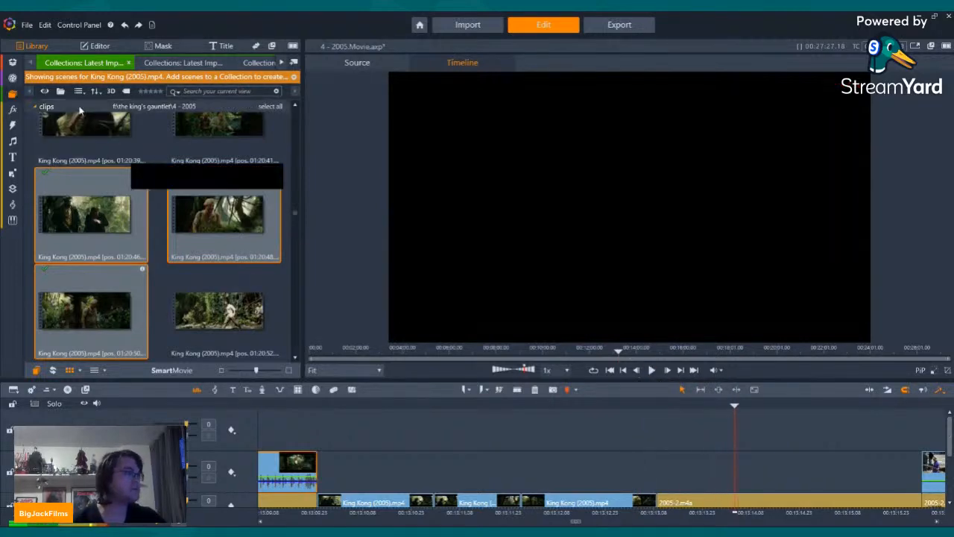
Step: Look through the open King Kong Homage and The 8th Blunder Of The World collections, then open the project bin in the library
click(281, 64)
click(280, 64)
click(281, 64)
click(280, 65)
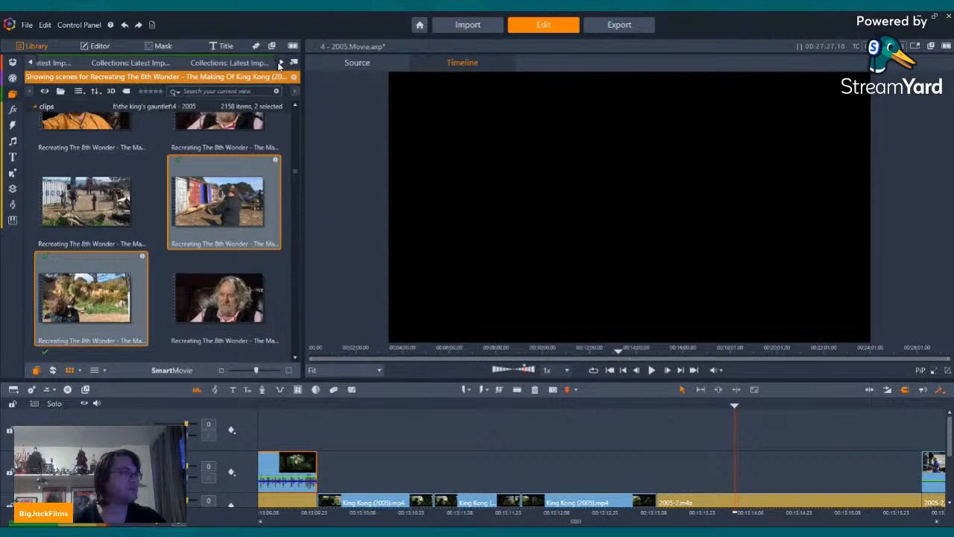
click(280, 64)
click(281, 64)
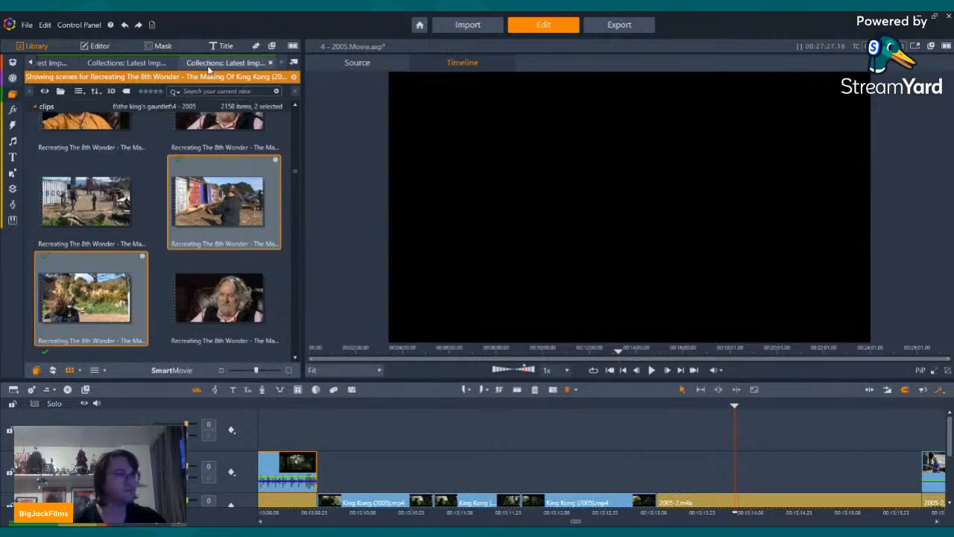
click(212, 63)
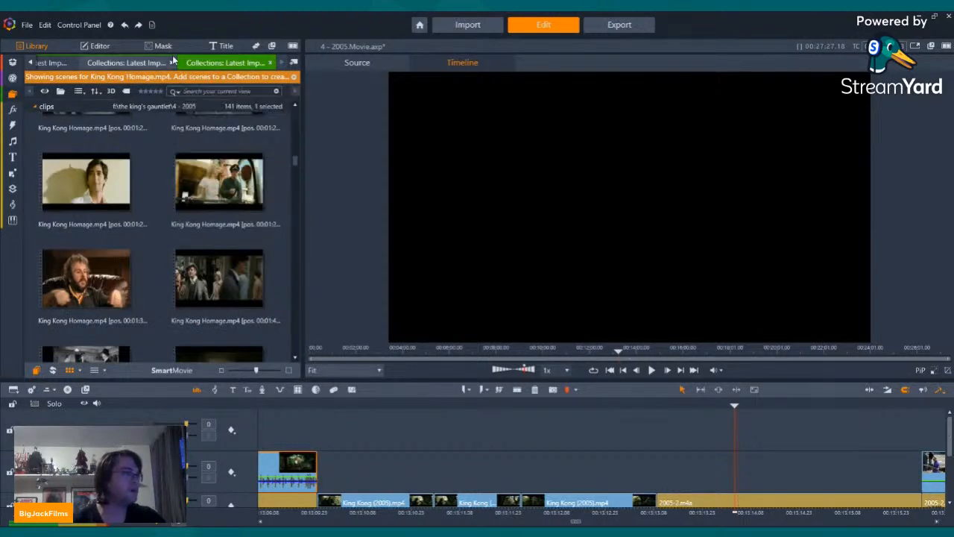
click(143, 60)
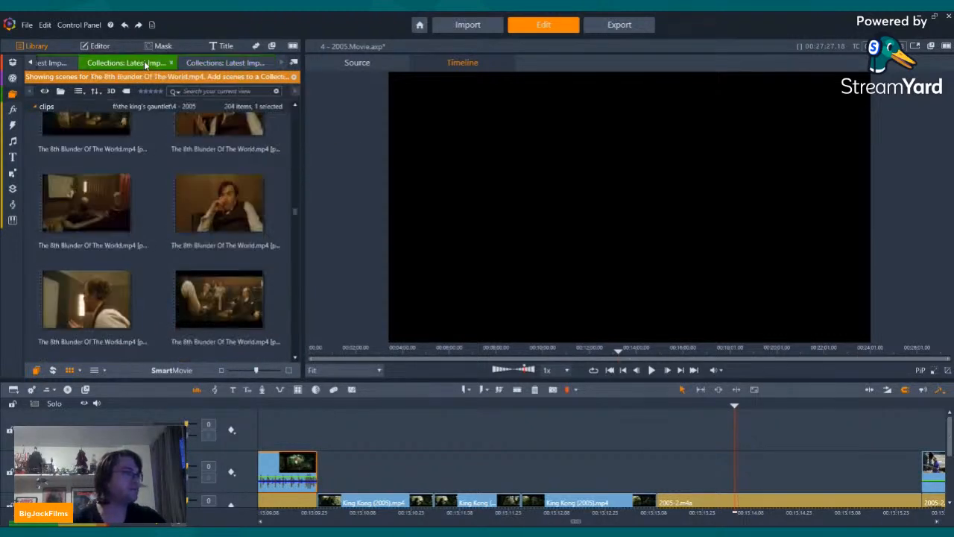
click(294, 61)
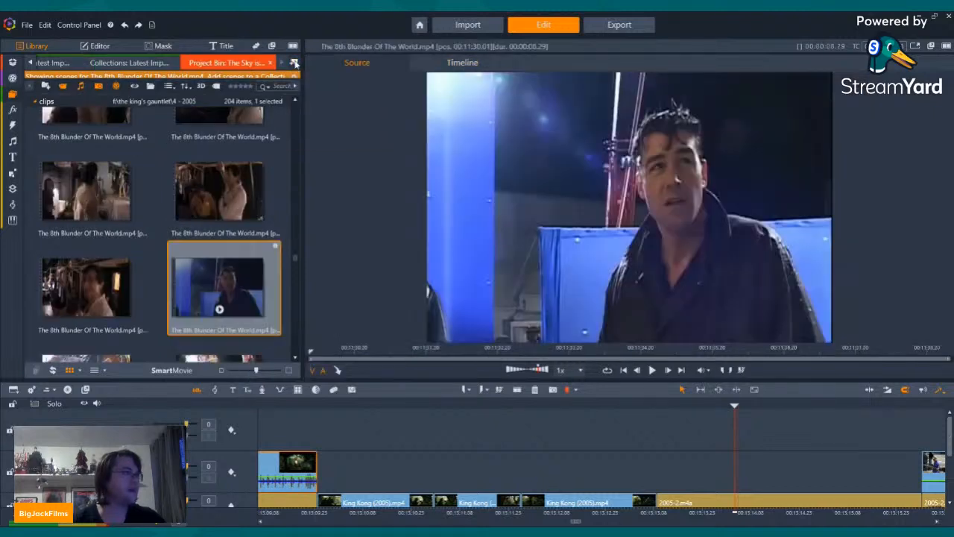
Step: Find the KING KONG (2005) commentary video in the project bin and insert it on the timeline directly after the 01:20:50 clip
scroll(164, 270, up, 6)
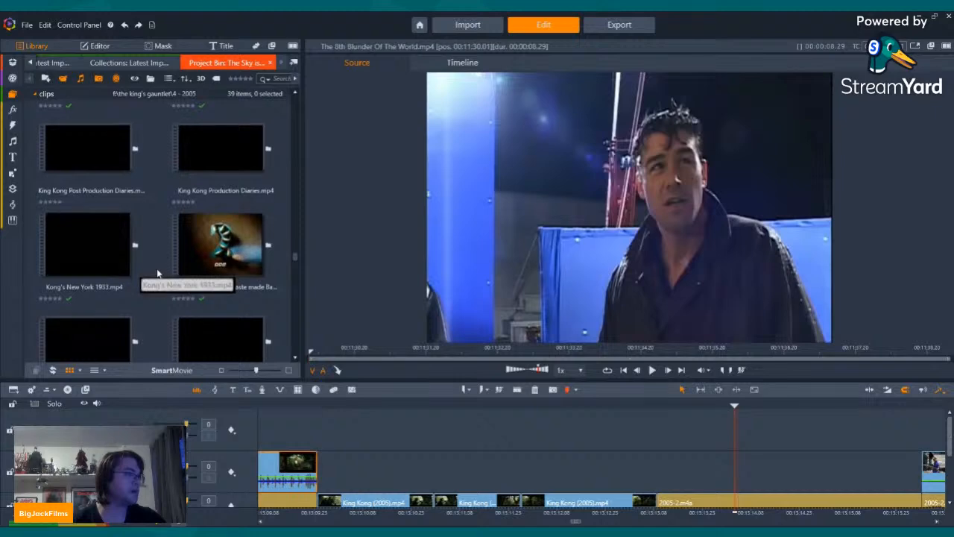
scroll(158, 273, up, 3)
scroll(243, 258, up, 6)
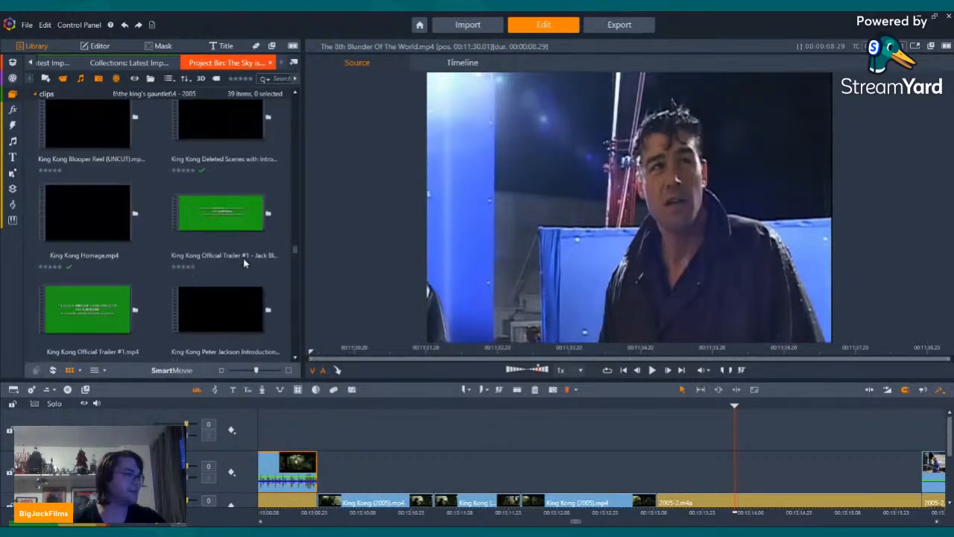
scroll(245, 266, up, 5)
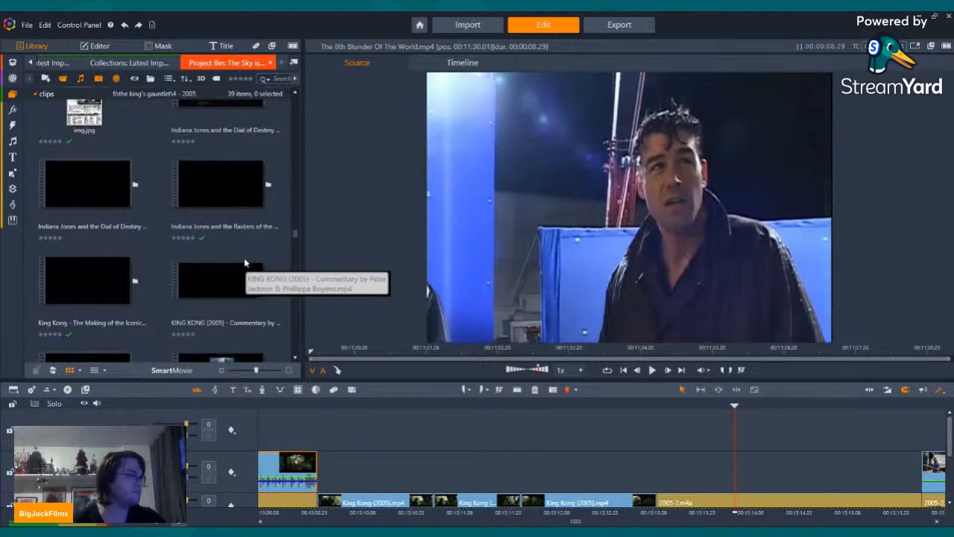
mouse_move(242, 272)
mouse_down()
mouse_move(221, 294)
mouse_move(798, 426)
mouse_move(660, 504)
mouse_up()
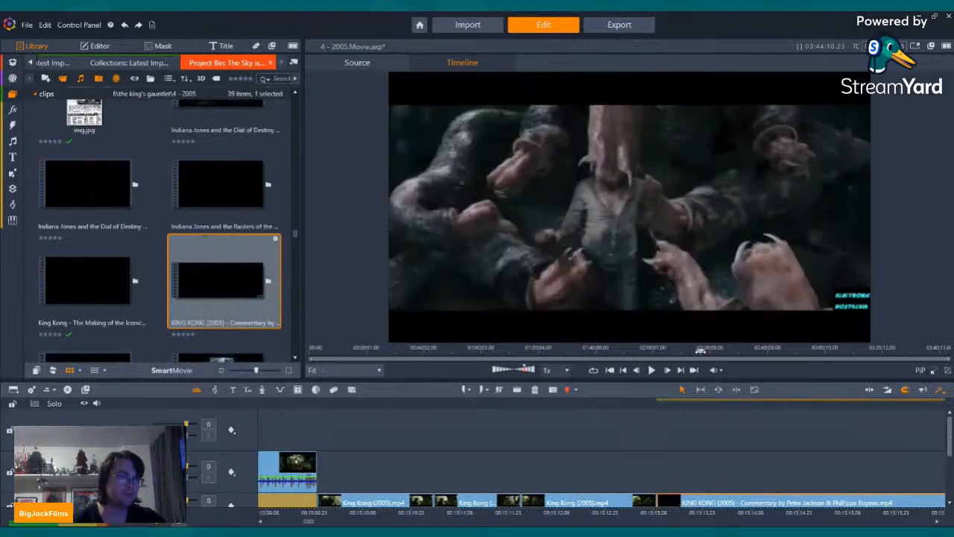
Step: Enlarge the timeline preview and play through the inserted commentary video around 01:27 to 01:28 to find where the wanted passage starts
drag(698, 351, 557, 352)
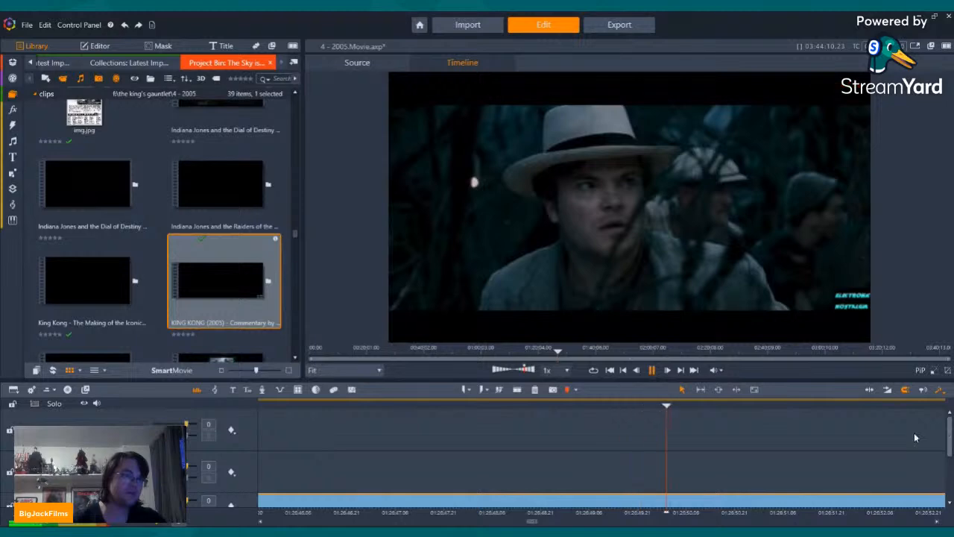
scroll(949, 458, down, 2)
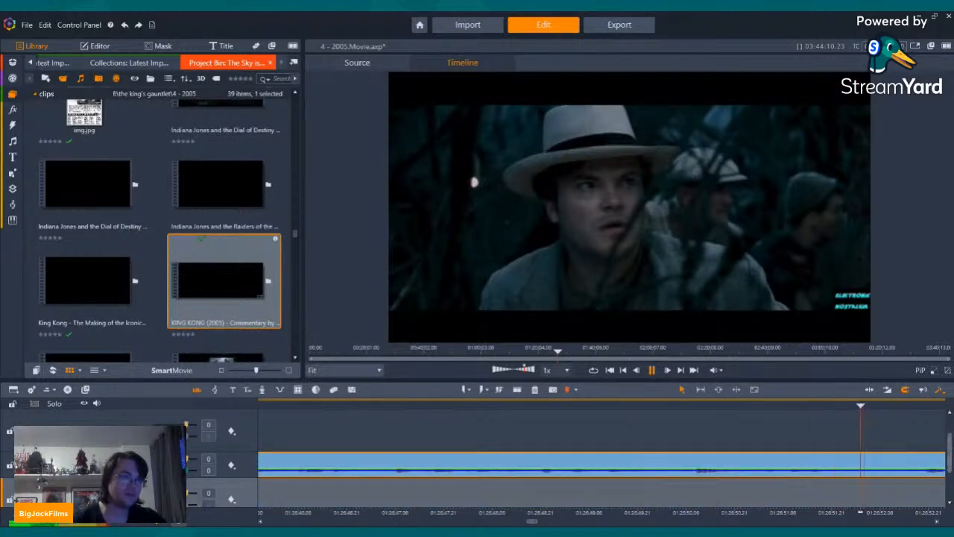
drag(763, 510, 716, 509)
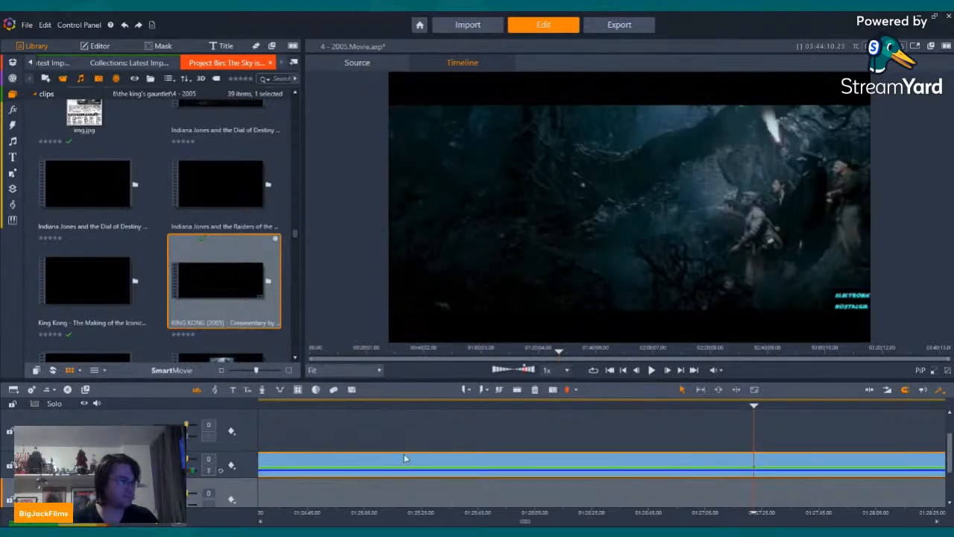
click(652, 372)
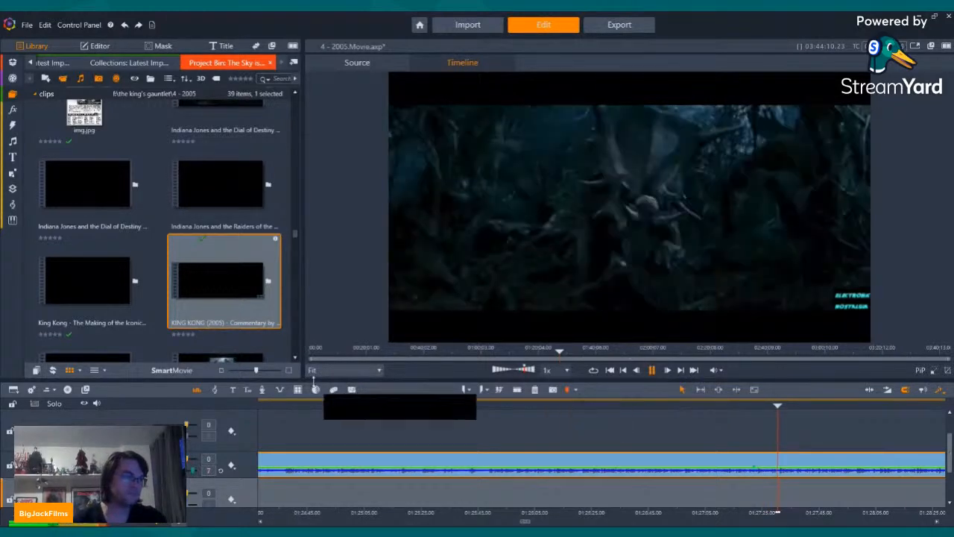
drag(306, 378, 303, 467)
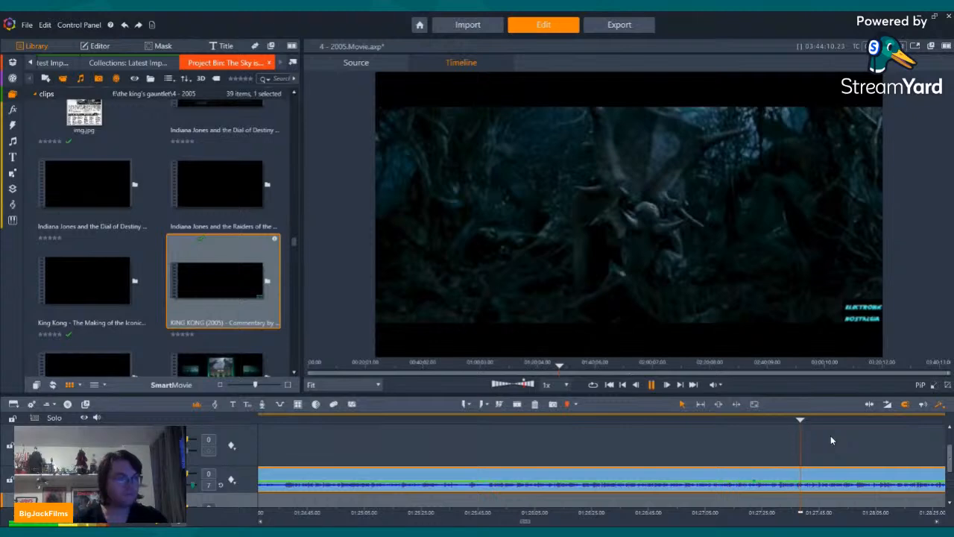
click(840, 416)
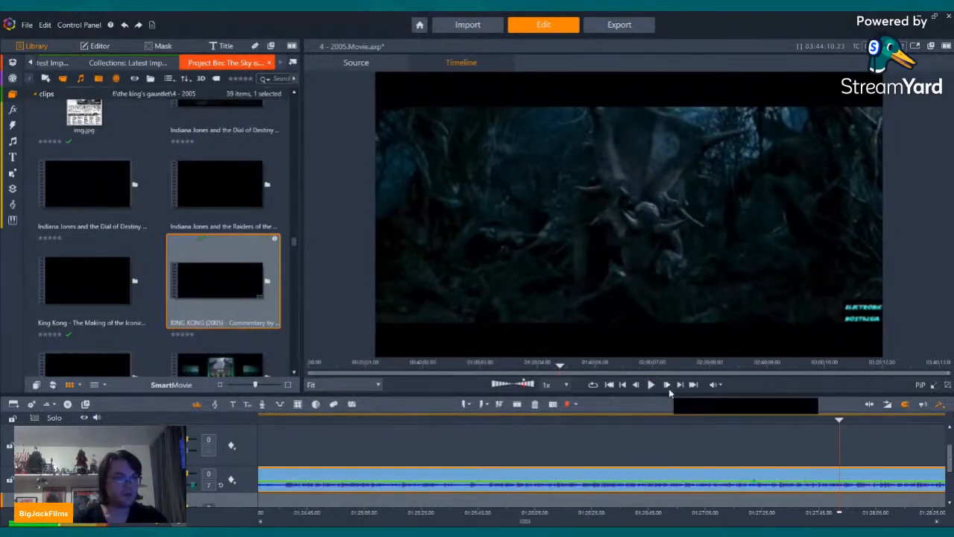
click(651, 384)
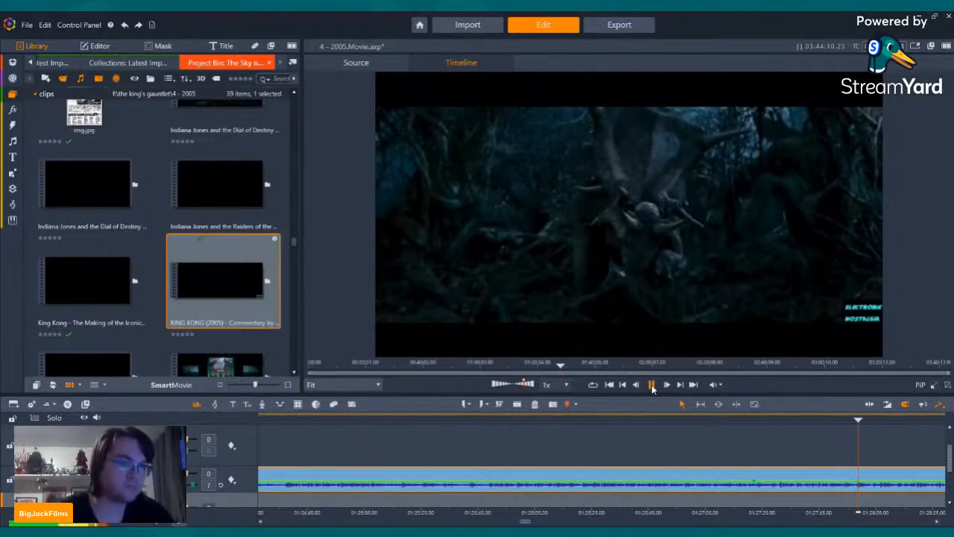
click(885, 419)
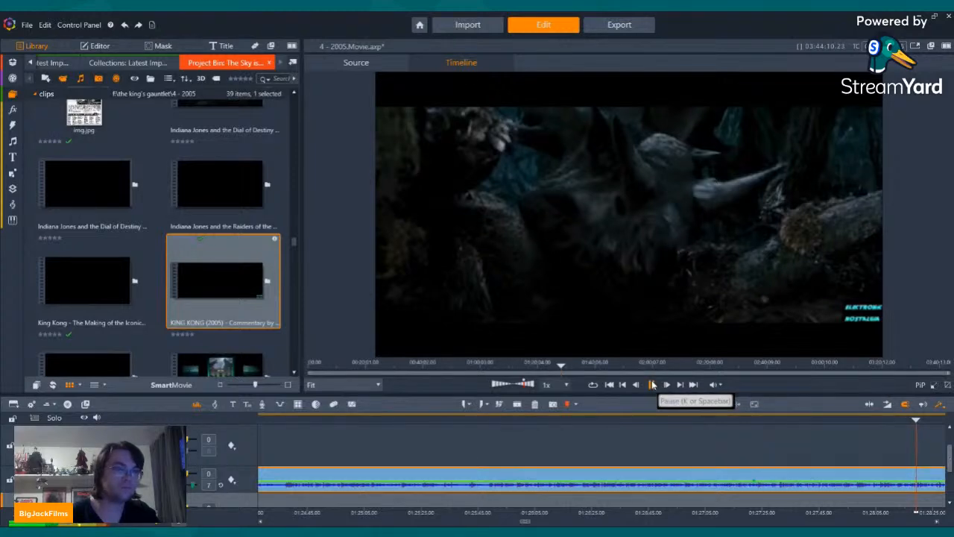
Step: Split the commentary clip at about 01:28:12 on the timeline and delete the part before the cut
click(896, 420)
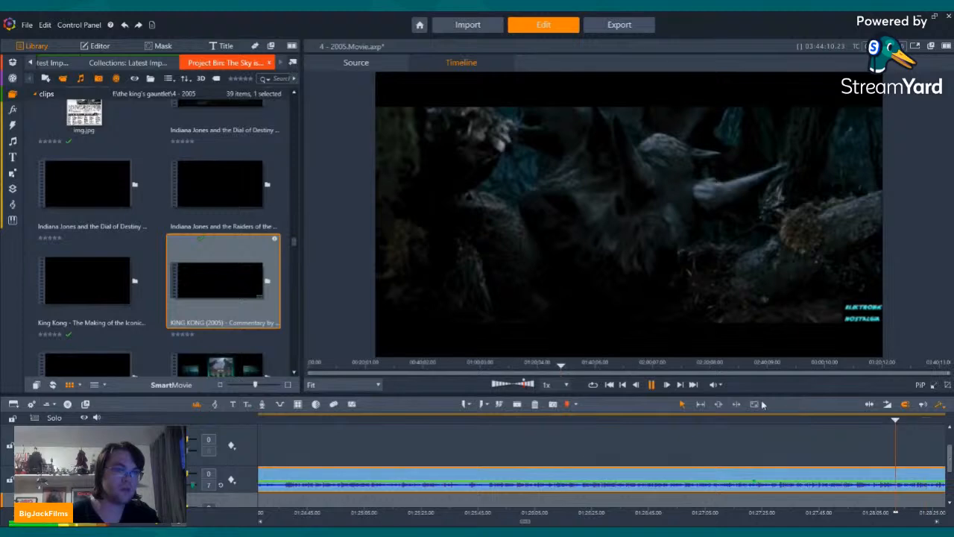
click(651, 385)
click(651, 385)
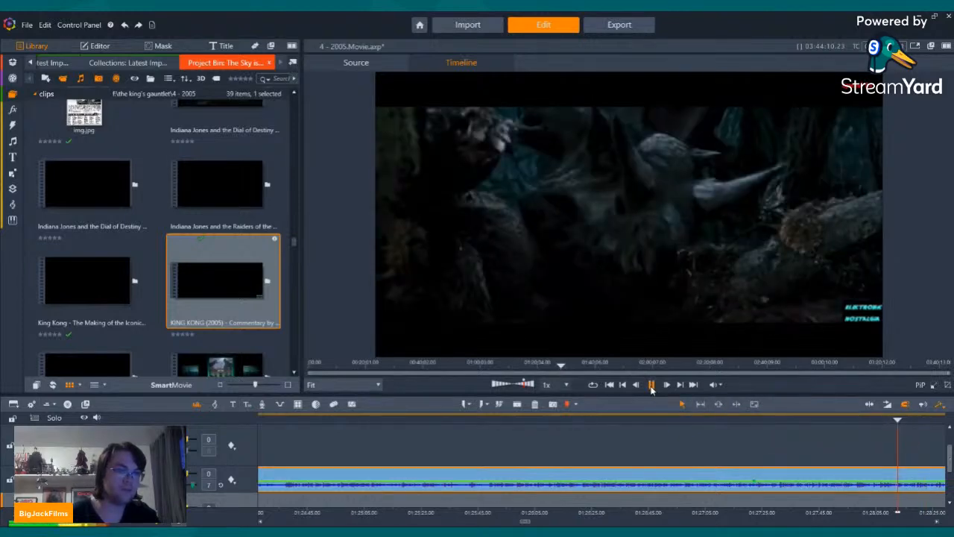
click(651, 385)
click(652, 386)
scroll(744, 439, up, 2)
scroll(744, 439, down, 1)
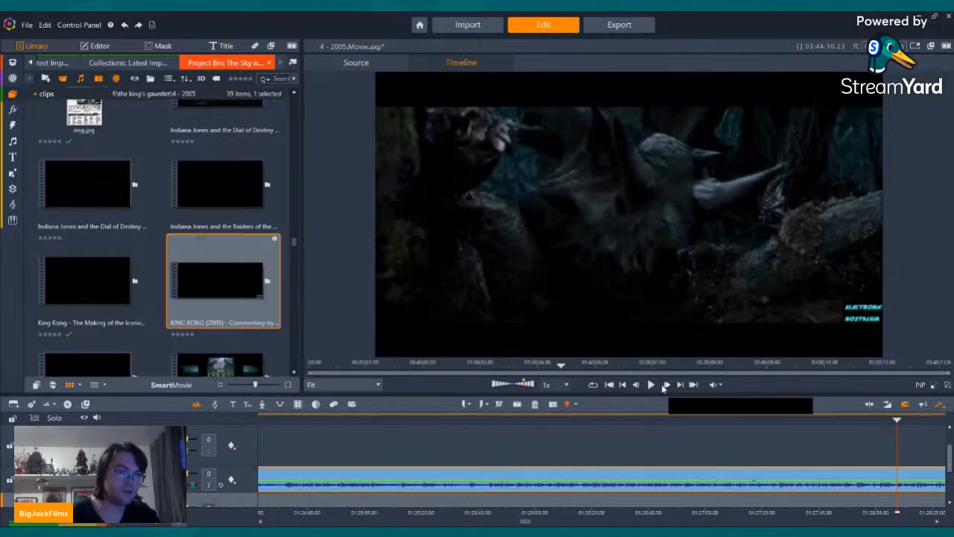
click(516, 408)
click(549, 474)
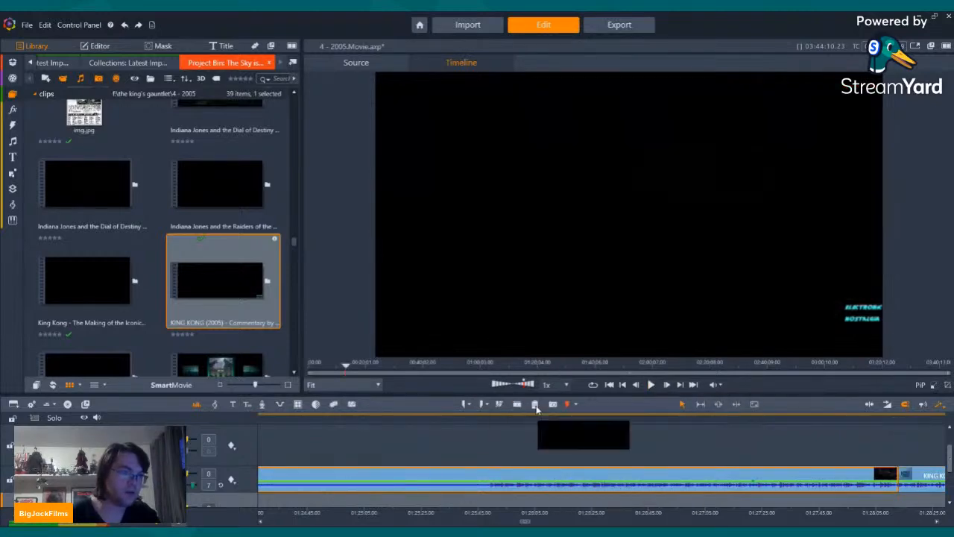
click(535, 404)
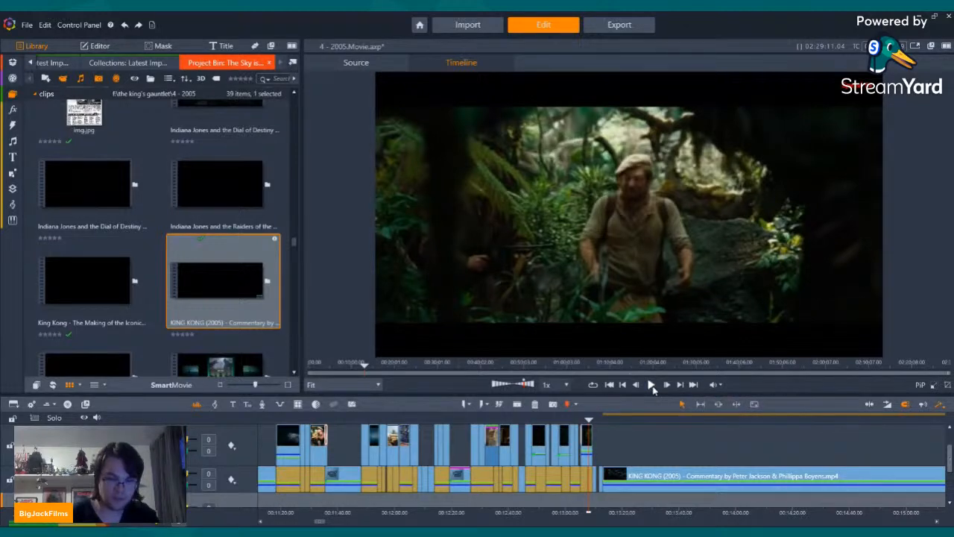
Step: Cut the commentary clip at about 00:13:32 and delete the remainder, then split the kept part at about 00:13:25
click(651, 384)
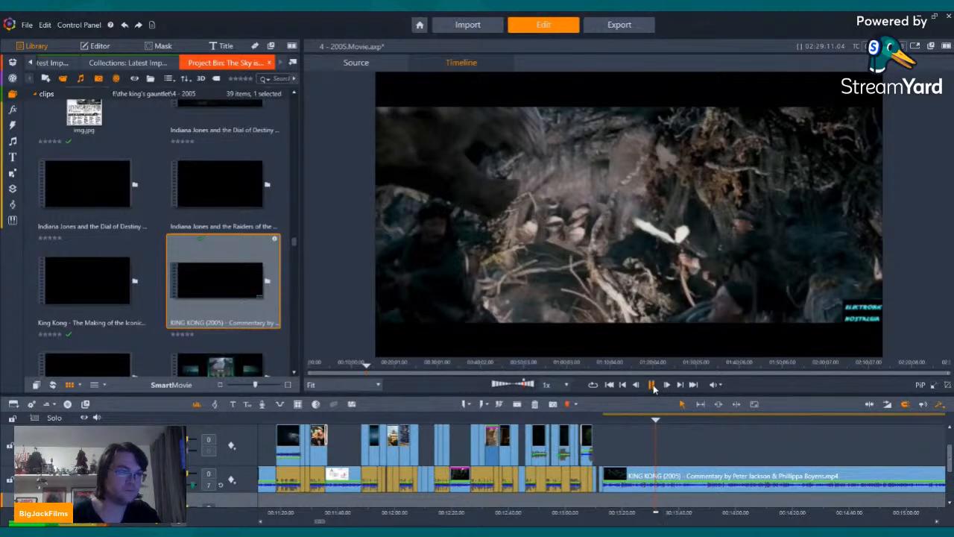
click(653, 384)
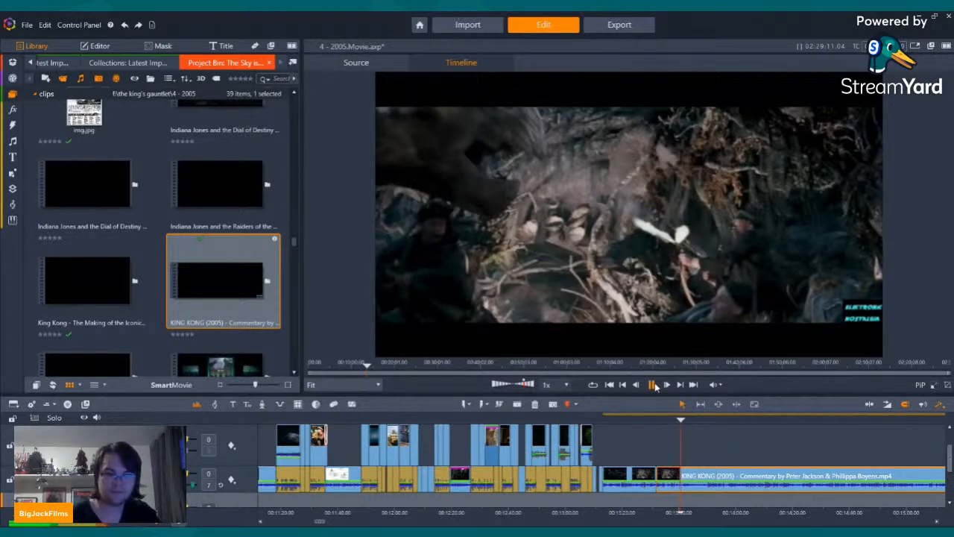
click(655, 383)
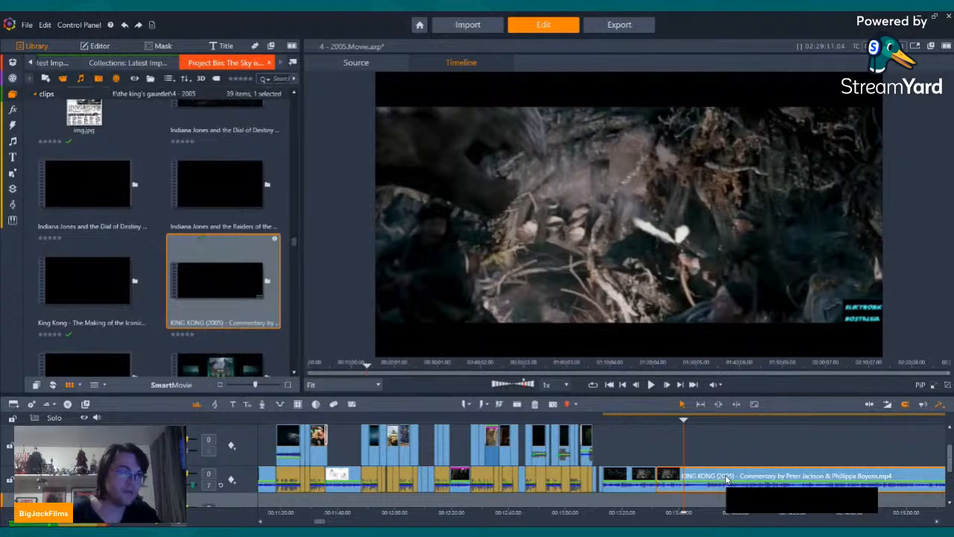
click(534, 405)
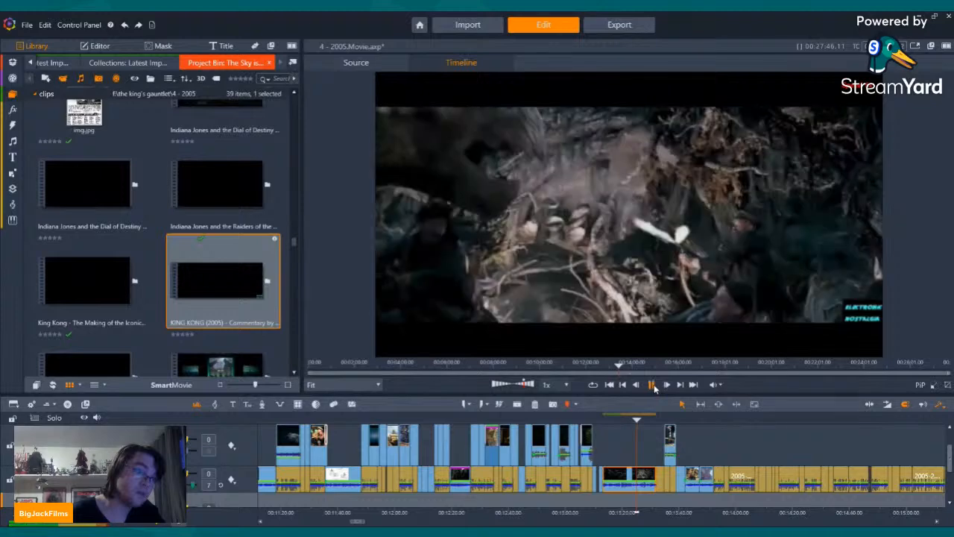
click(652, 384)
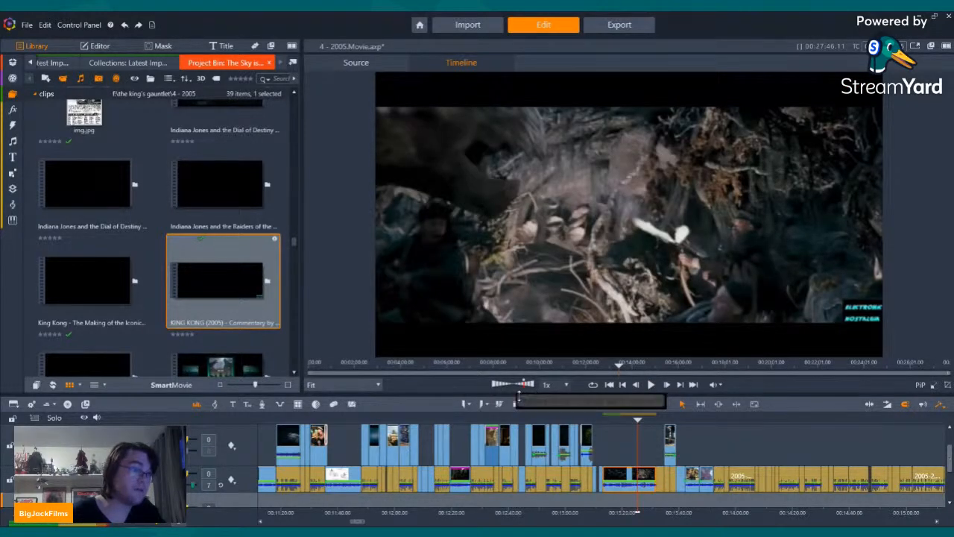
Step: Return to the King Kong (2005).mp4 scenes in the library and find the scenes around 01:15:56
click(27, 63)
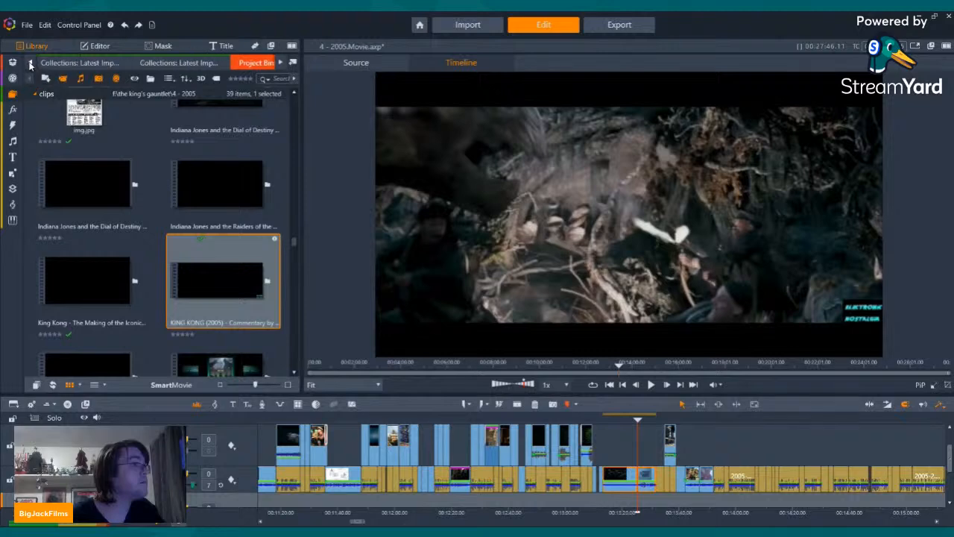
click(30, 64)
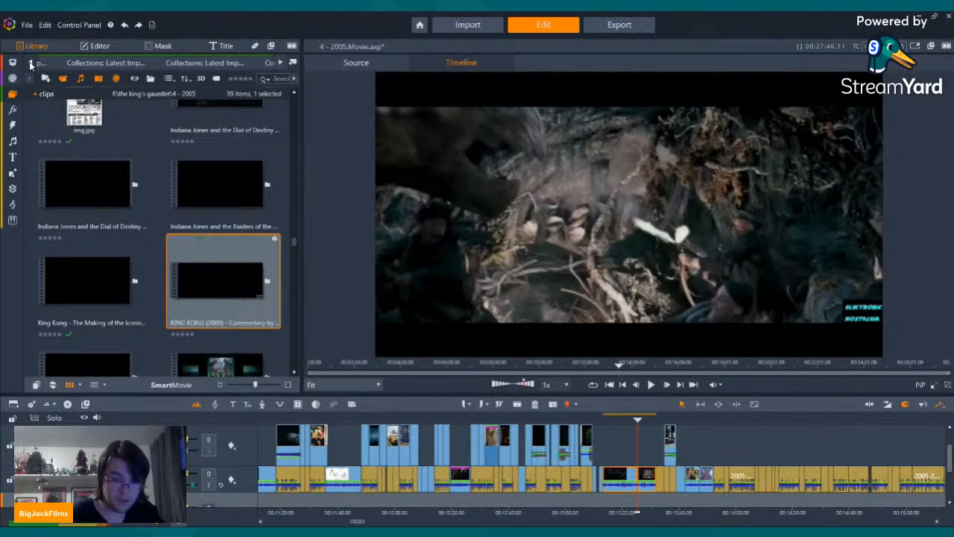
click(30, 64)
click(30, 64)
click(30, 64)
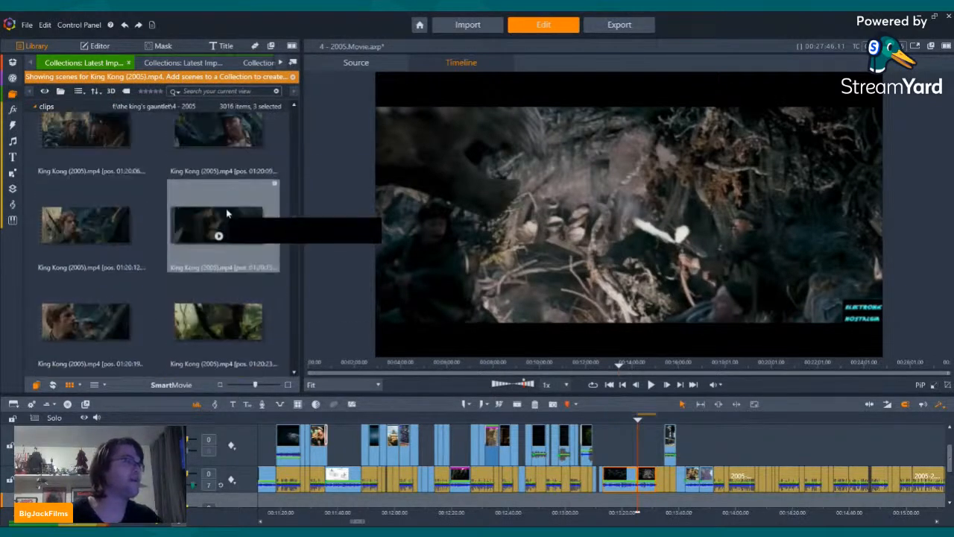
scroll(226, 214, up, 15)
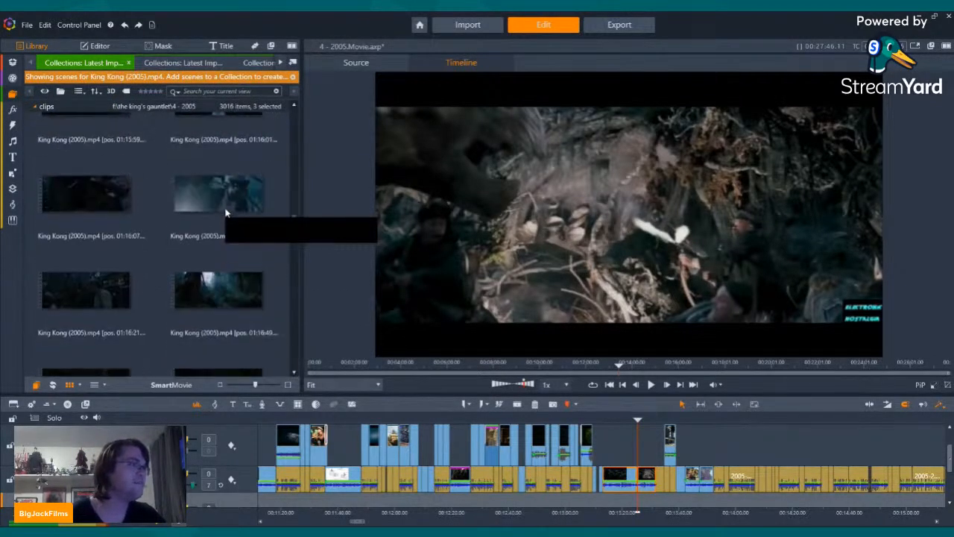
scroll(225, 213, up, 4)
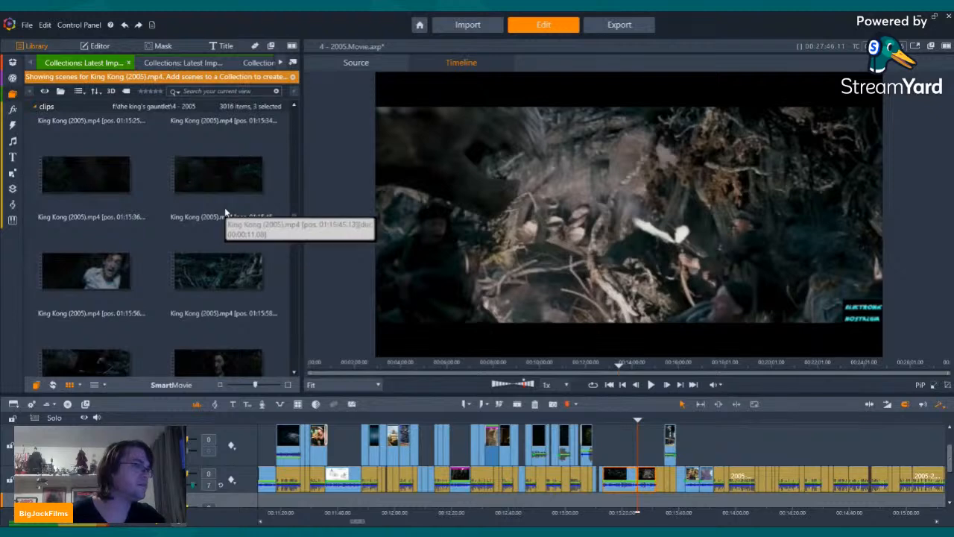
Step: Preview the scenes from 01:15:56 to 01:16:01 and place the 01:16:01 scene above the commentary at the 00:13:25 split
click(99, 147)
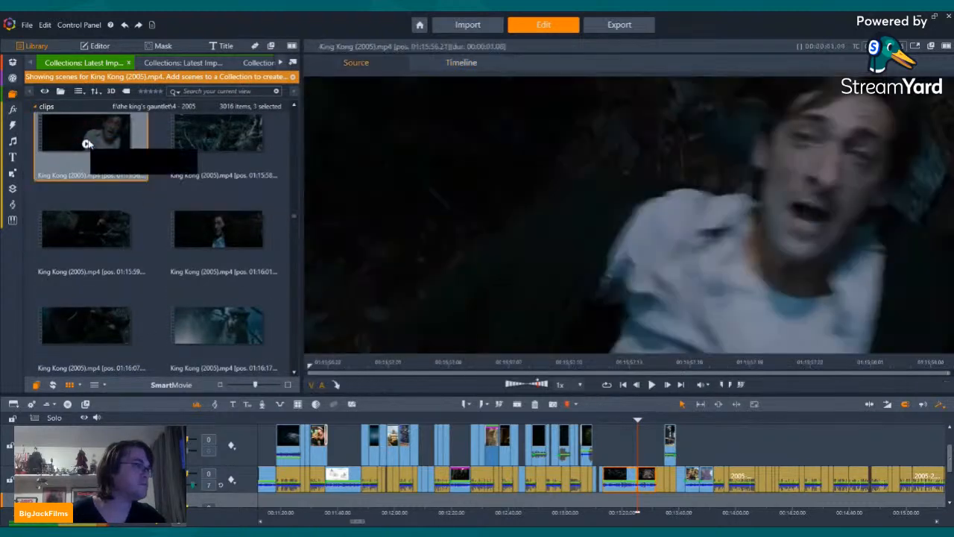
click(86, 145)
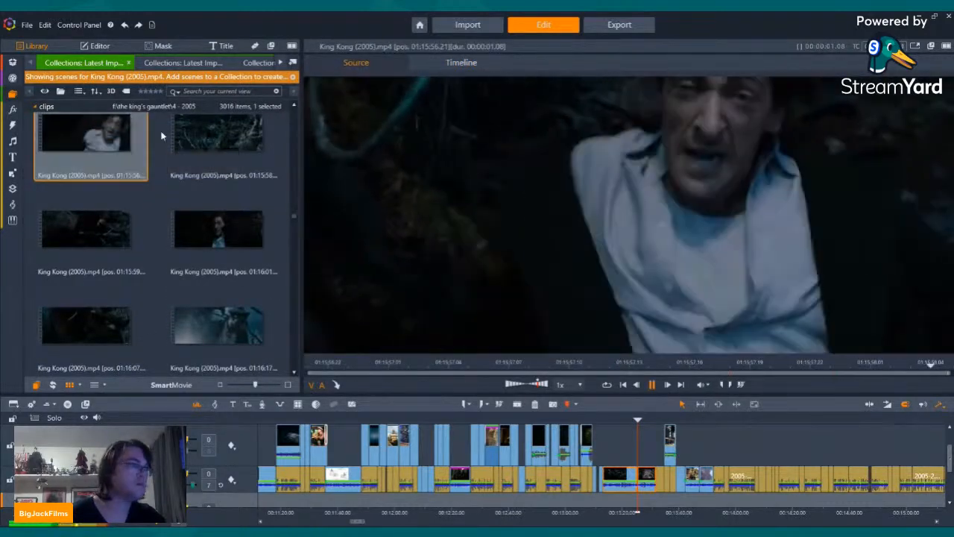
click(87, 240)
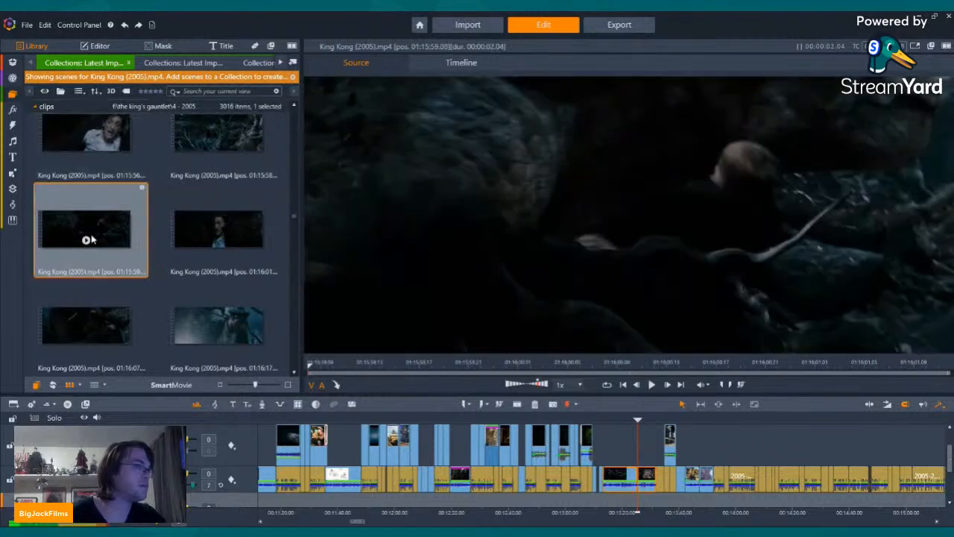
click(219, 240)
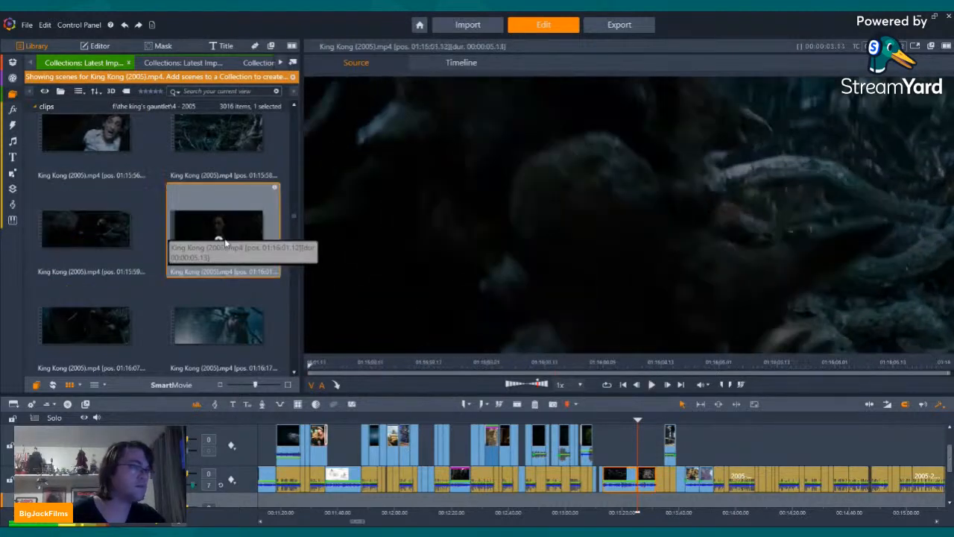
click(218, 240)
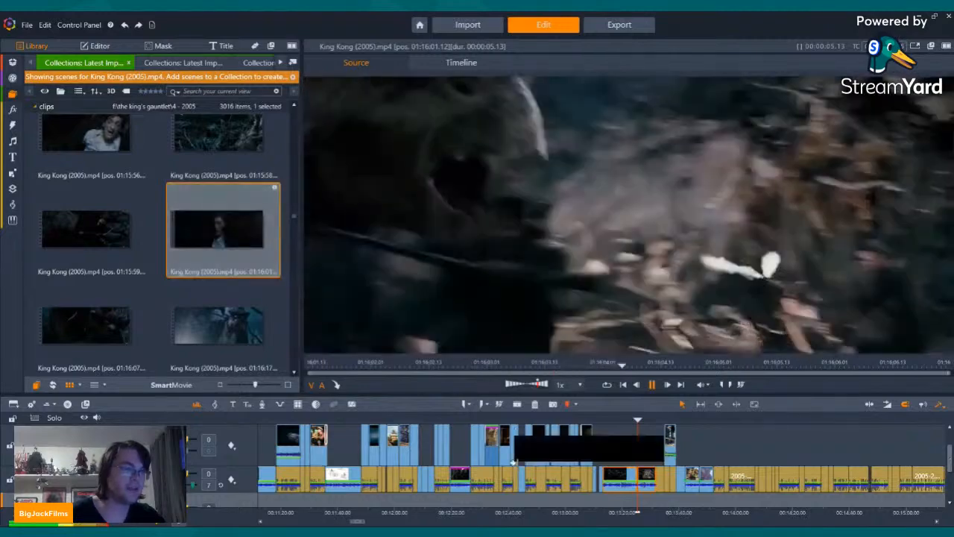
drag(672, 509, 791, 509)
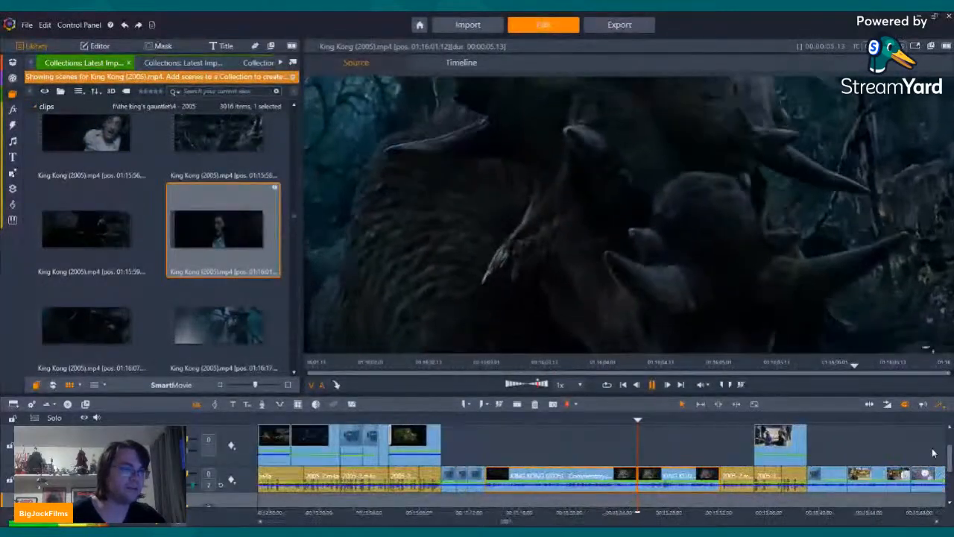
drag(253, 232, 638, 455)
Step: Set the active streams of the newly placed 01:16:01 King Kong scene to video only
right_click(679, 440)
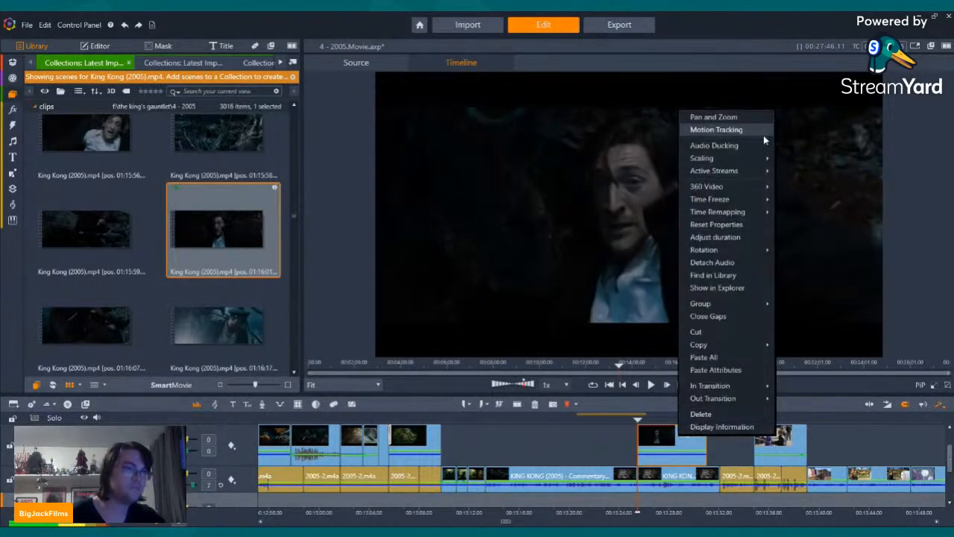
mouse_move(743, 173)
click(807, 185)
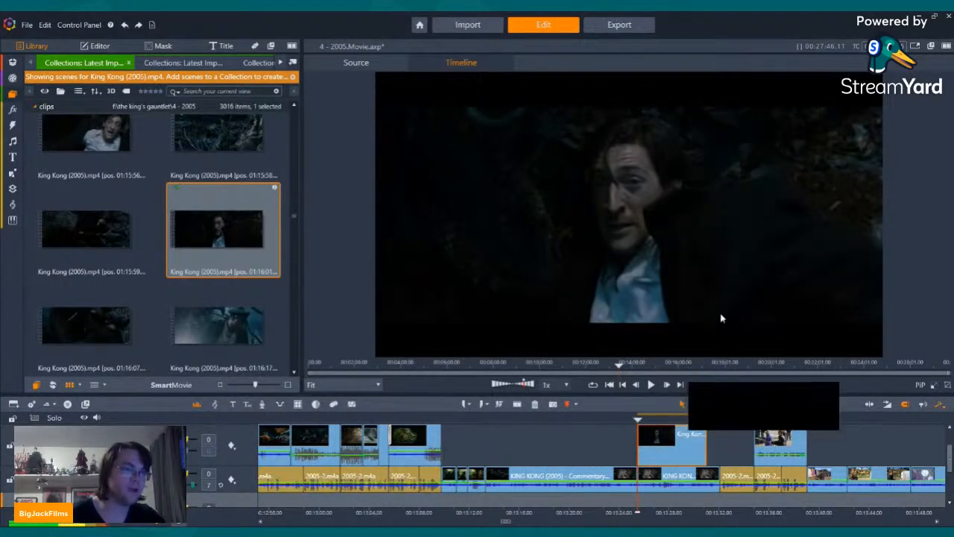
Step: Trim the start of the 01:16:01 King Kong scene and move it down onto the commentary track at the split
click(652, 384)
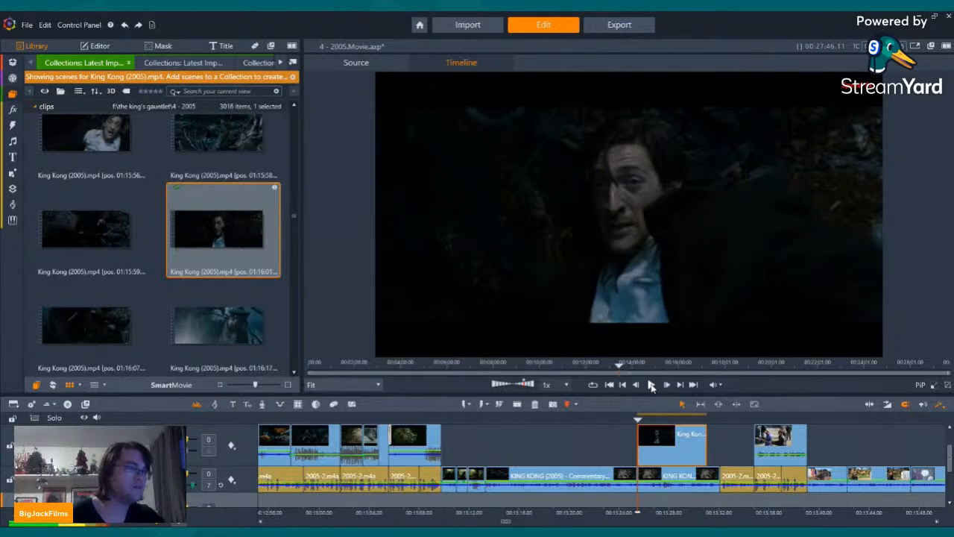
click(653, 386)
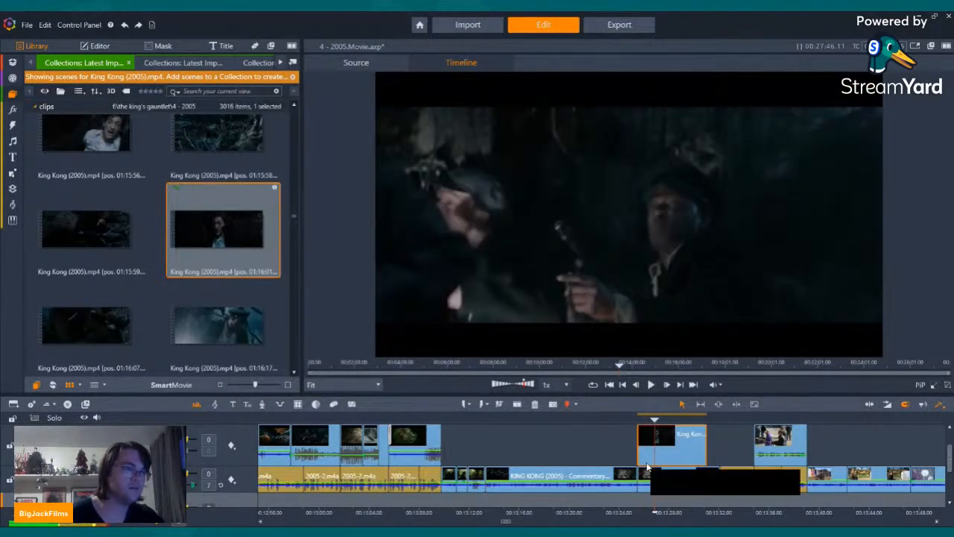
drag(646, 453, 663, 452)
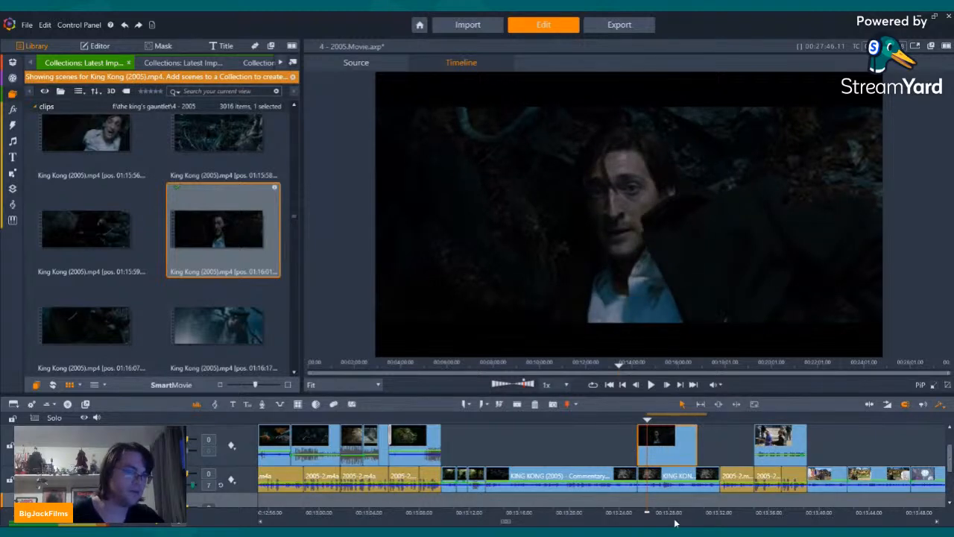
drag(673, 512, 774, 520)
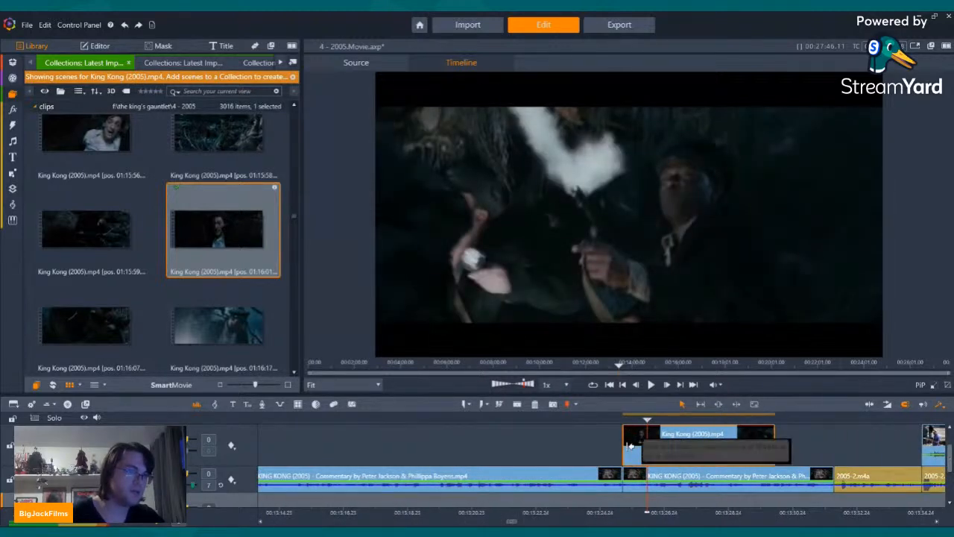
drag(630, 446, 667, 483)
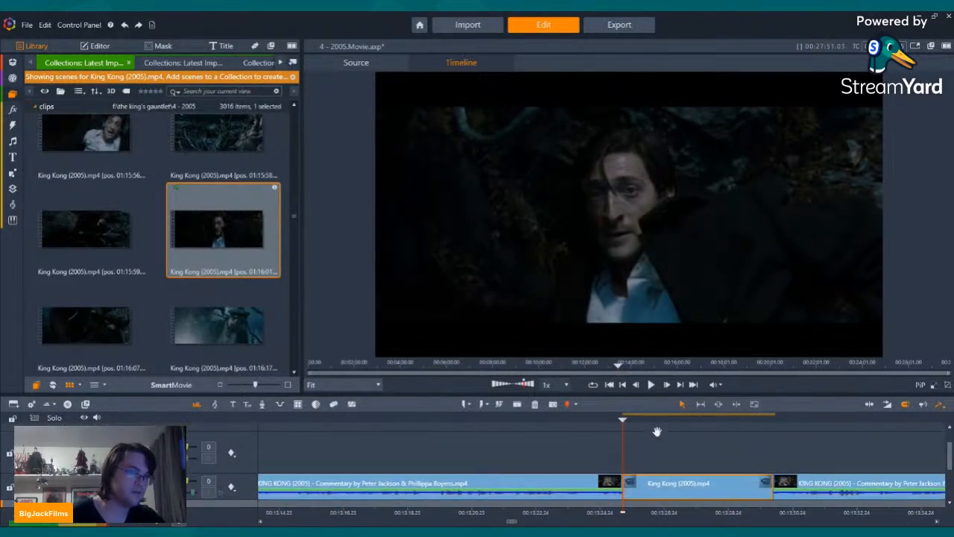
Step: Move the 01:16:01 King Kong scene back to the track above the restored commentary and play through its start at the split
drag(657, 432, 636, 481)
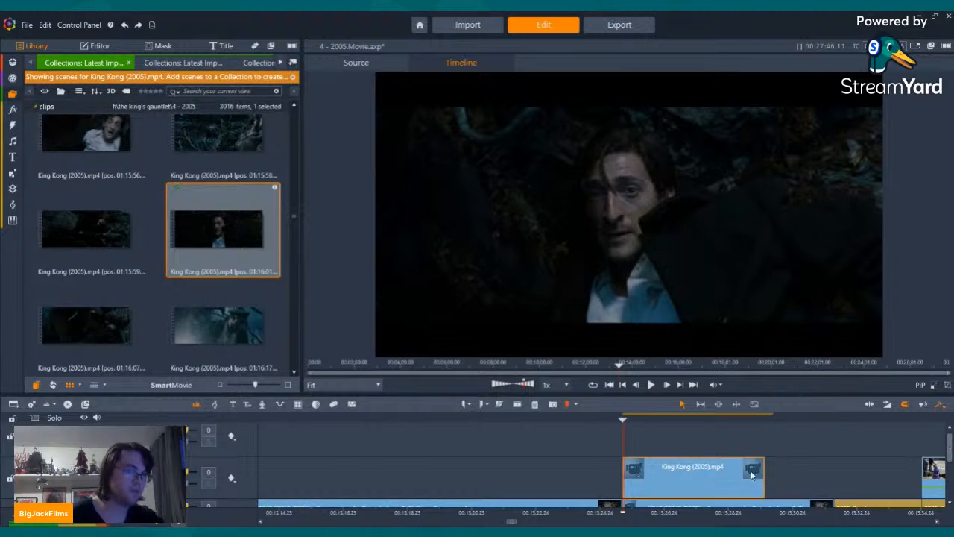
key(Right)
key(Right)
key(Right)
key(Right)
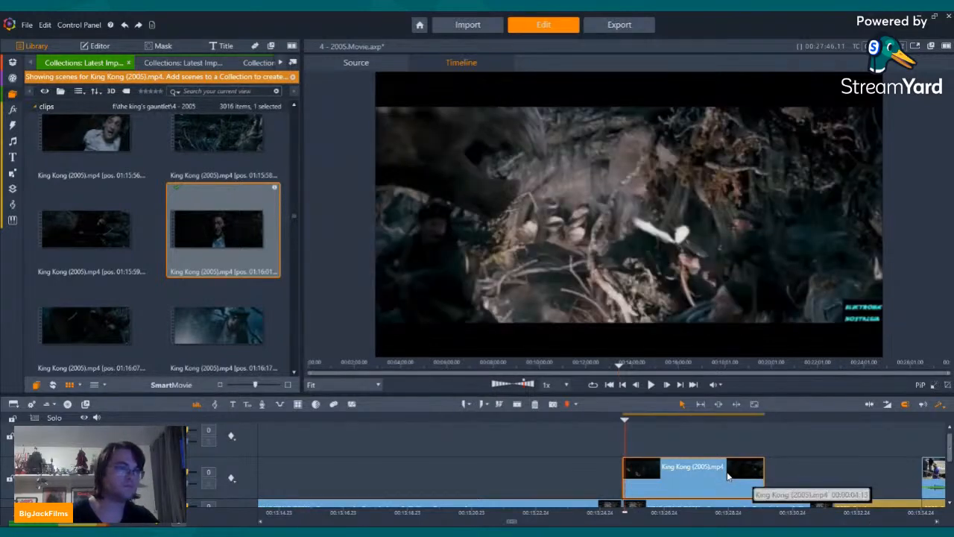
key(Left)
key(Left)
key(Left)
key(Left)
key(Left)
key(Left)
key(Left)
key(Left)
key(Left)
key(Left)
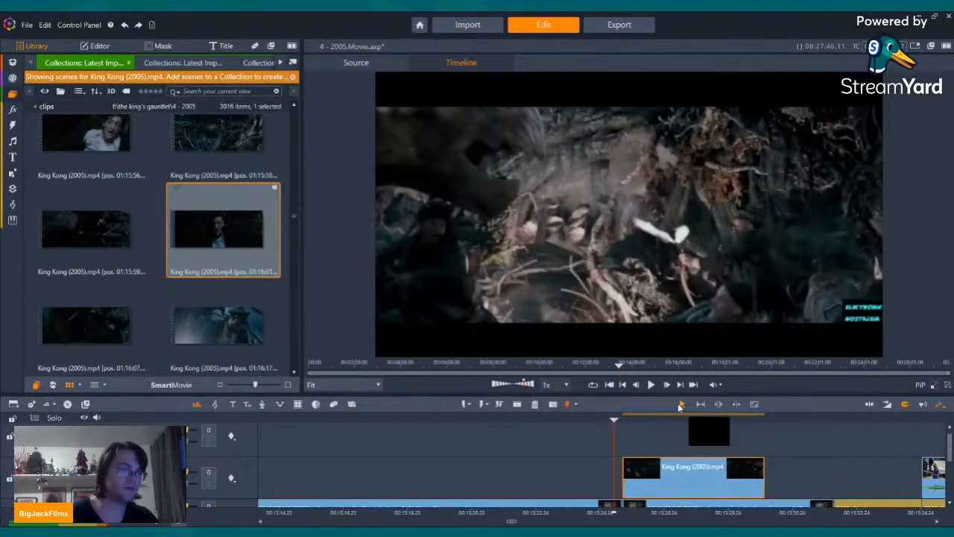
click(651, 385)
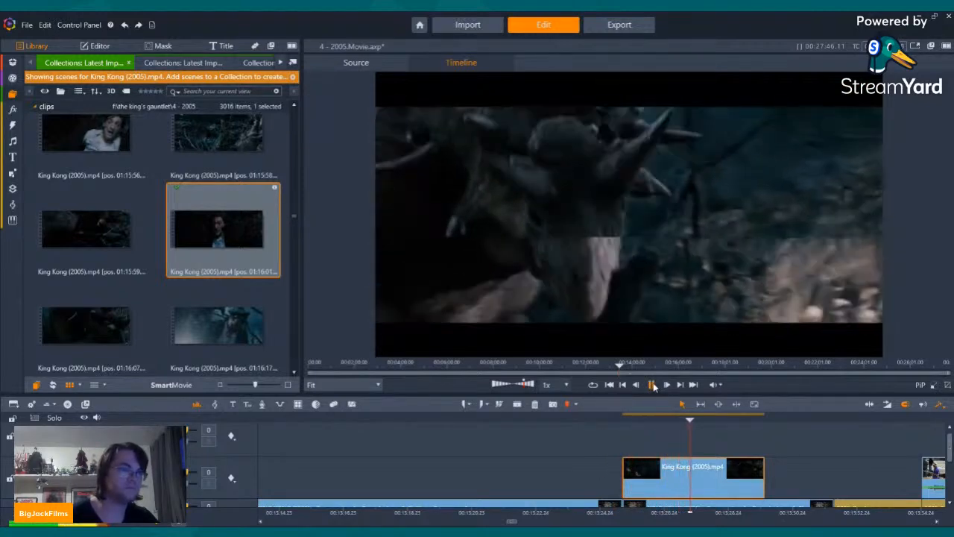
click(652, 385)
Step: Place the 01:16:07 King Kong scene directly after the 01:16:01 scene and set its active streams to video only
drag(75, 313, 770, 484)
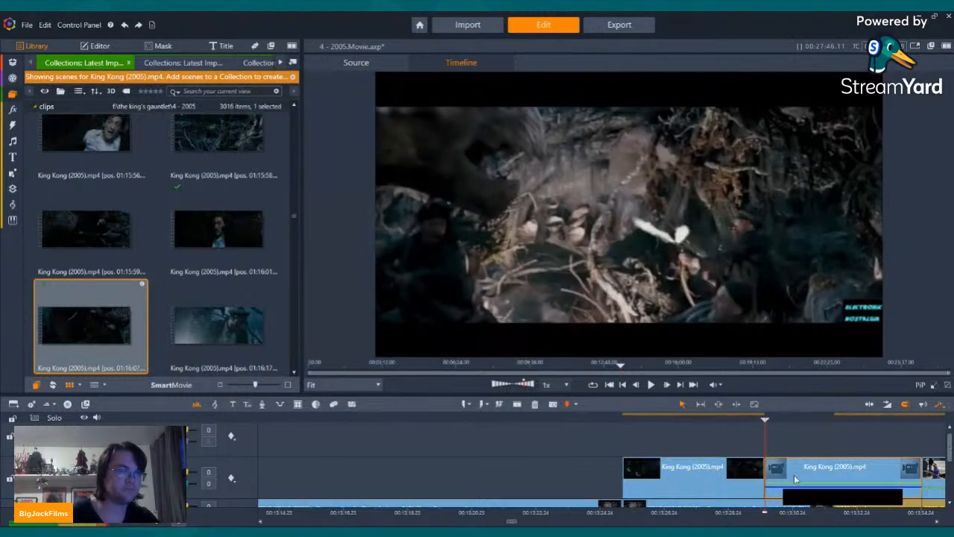
right_click(795, 477)
mouse_move(840, 203)
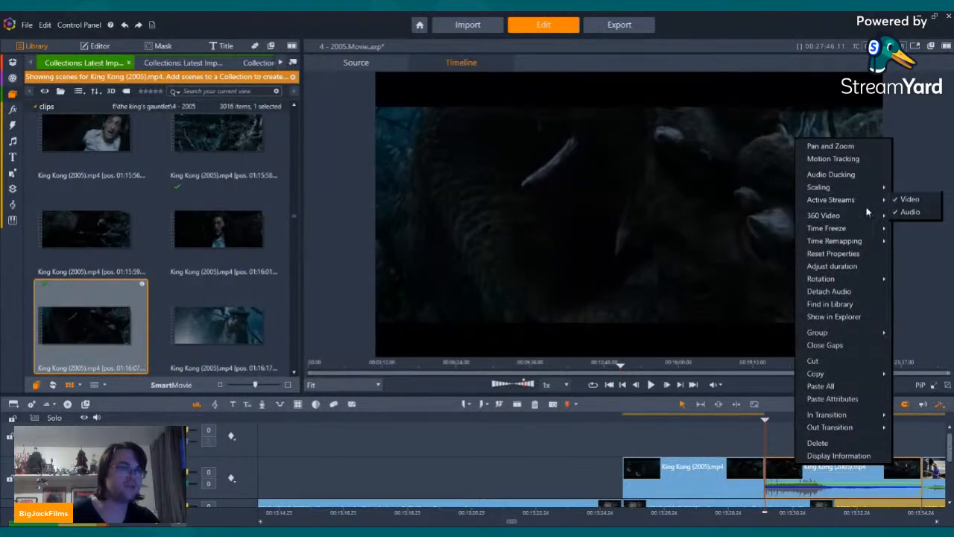
click(911, 214)
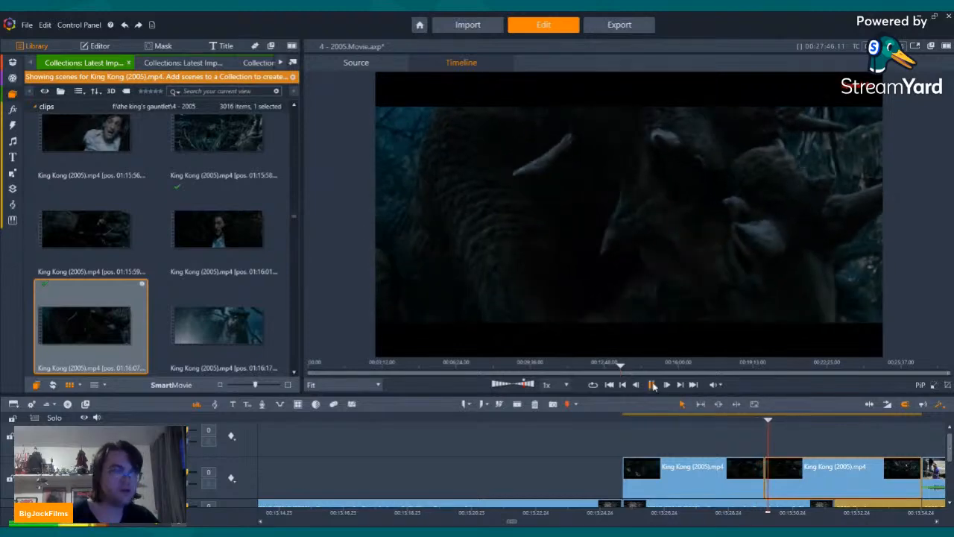
Step: Split the 01:16:07 scene where the commentary below ends, delete the remainder and close the gap before the making-of footage
click(653, 385)
click(653, 385)
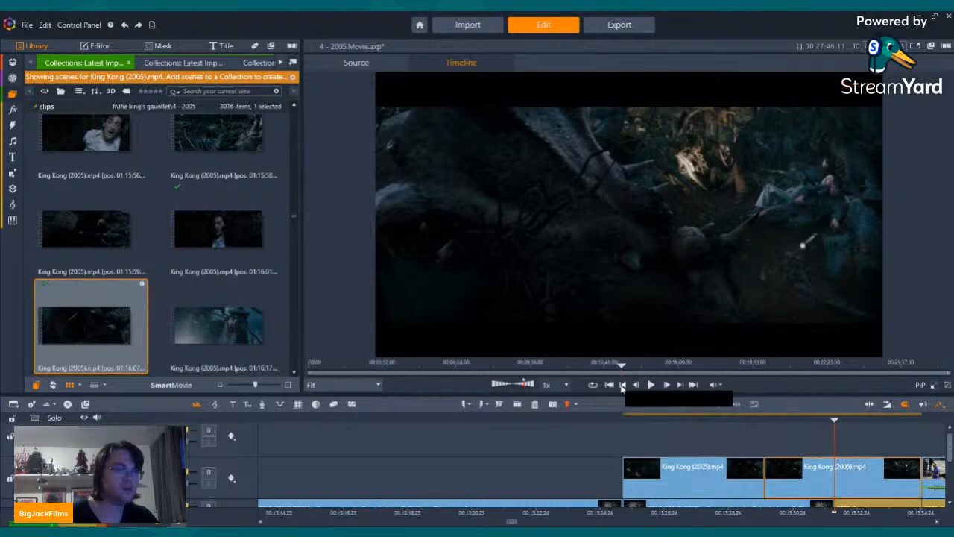
click(622, 384)
click(681, 385)
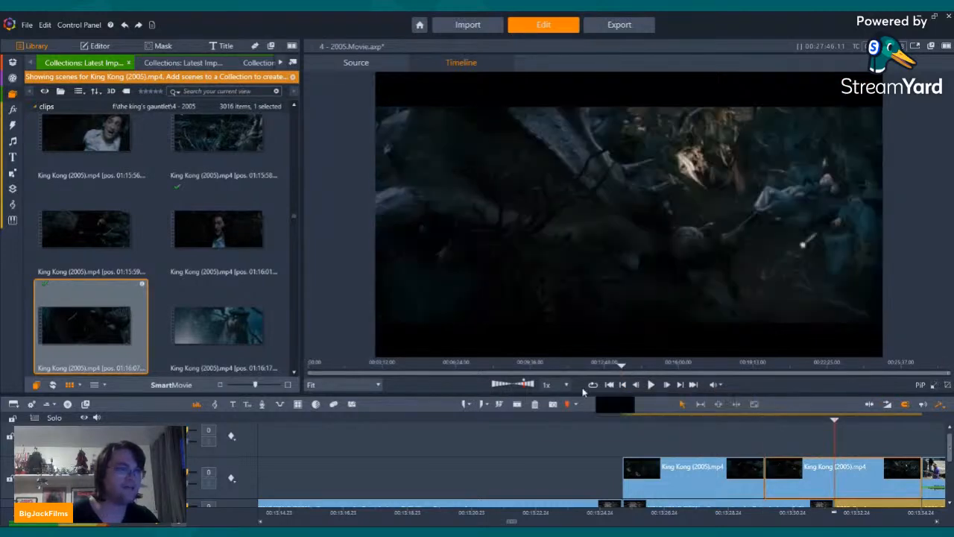
click(515, 409)
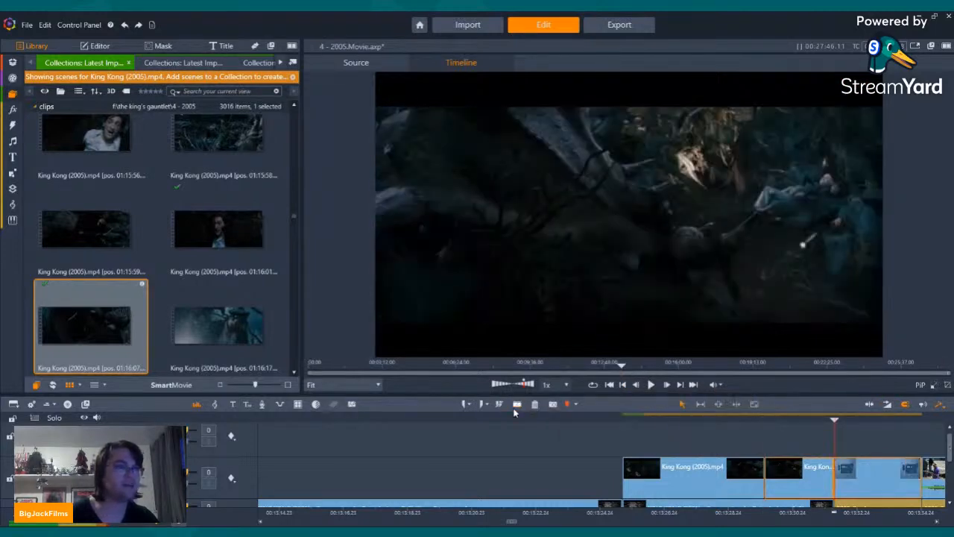
right_click(874, 466)
click(817, 447)
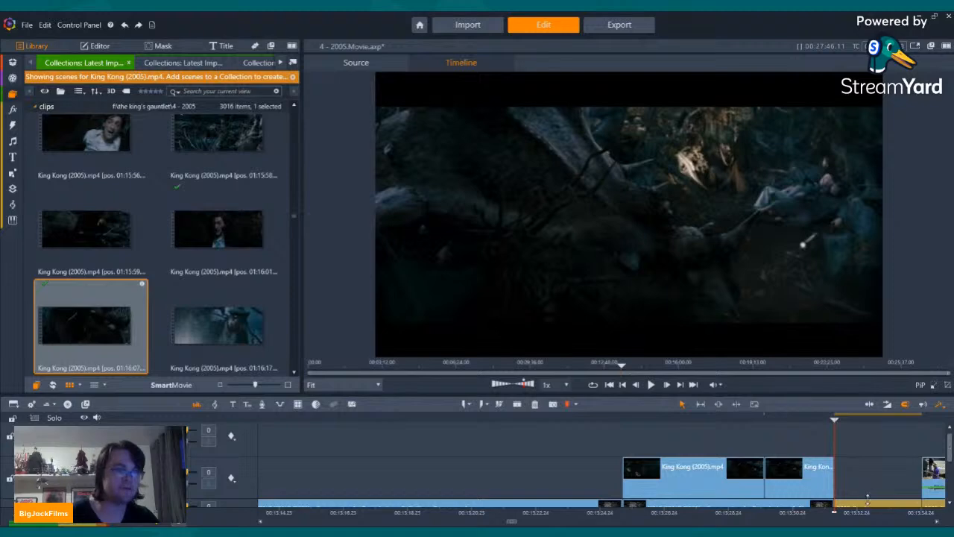
scroll(895, 481, down, 1)
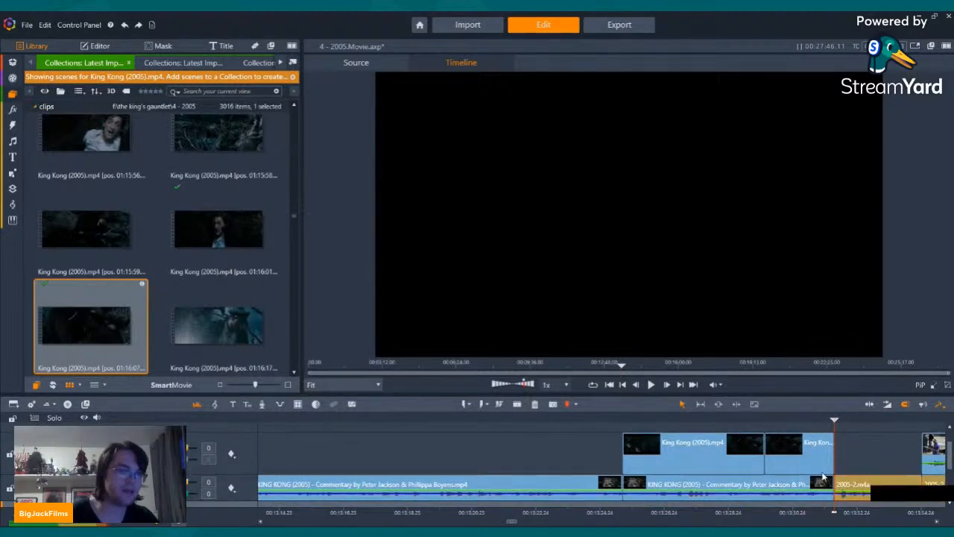
click(535, 405)
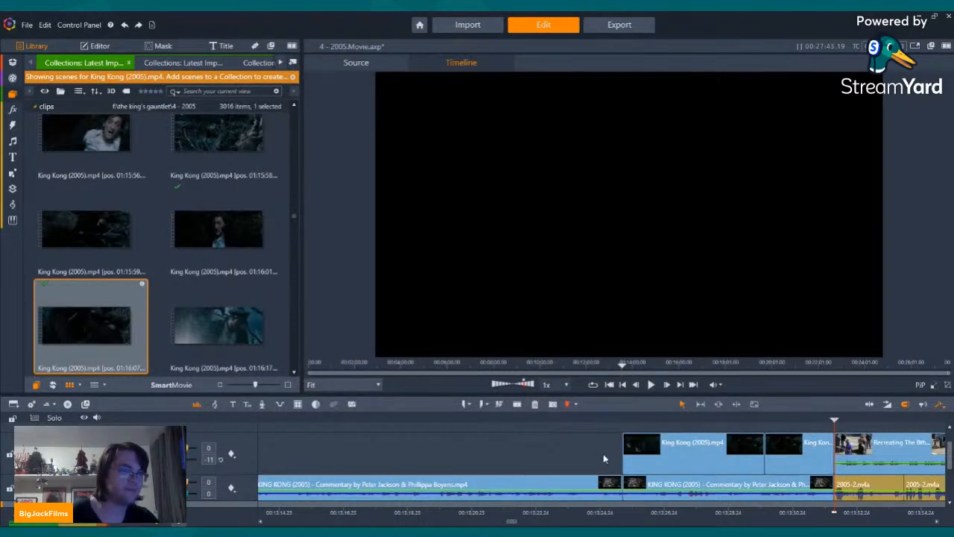
Step: Turn off the video stream of the commentary segment beneath the two King Kong scenes
click(655, 484)
right_click(654, 484)
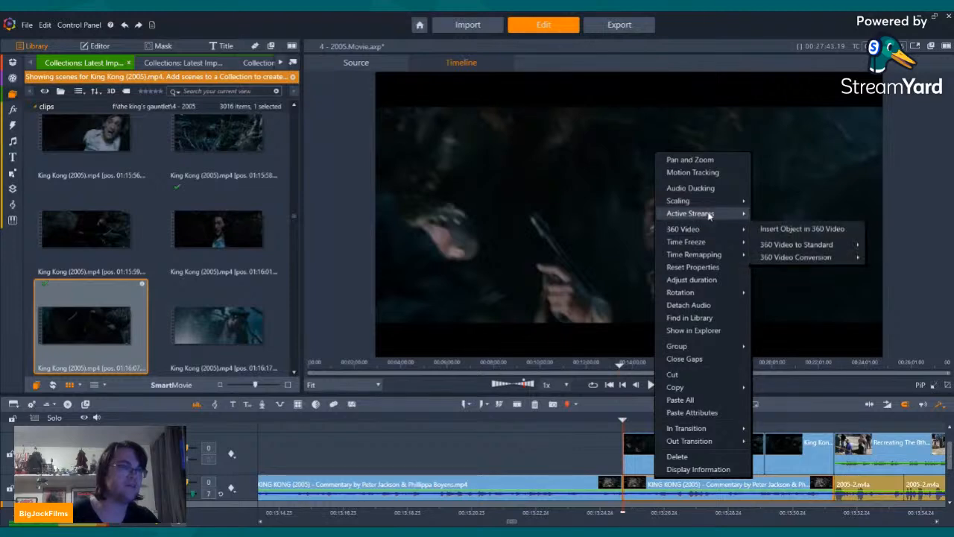
mouse_move(711, 214)
click(759, 214)
Step: Review the footage around 00:13:13 and turn off the video stream of the long commentary segment starting there
key(shift+Left)
key(Left)
key(Left)
key(Left)
key(Left)
key(Left)
key(Left)
key(Left)
key(Left)
key(Left)
key(Left)
key(Left)
key(Left)
key(Left)
key(Left)
key(Left)
key(Left)
key(Left)
key(Left)
key(Left)
key(Left)
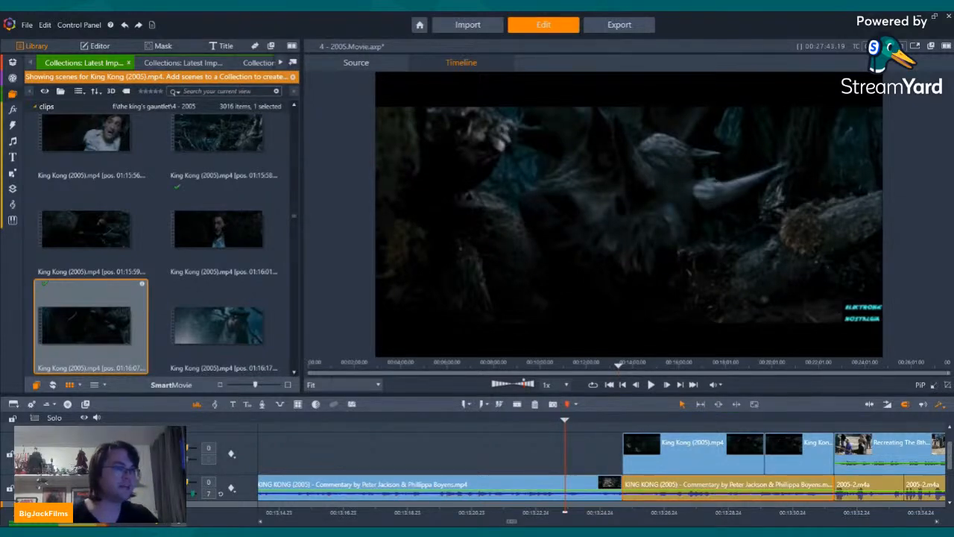
click(625, 385)
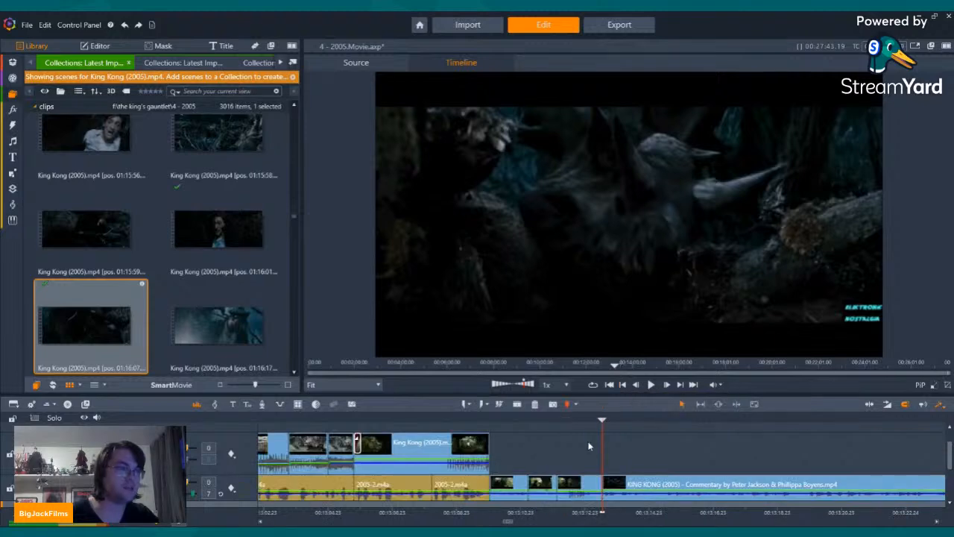
key(Left)
key(Left)
key(Left)
key(Left)
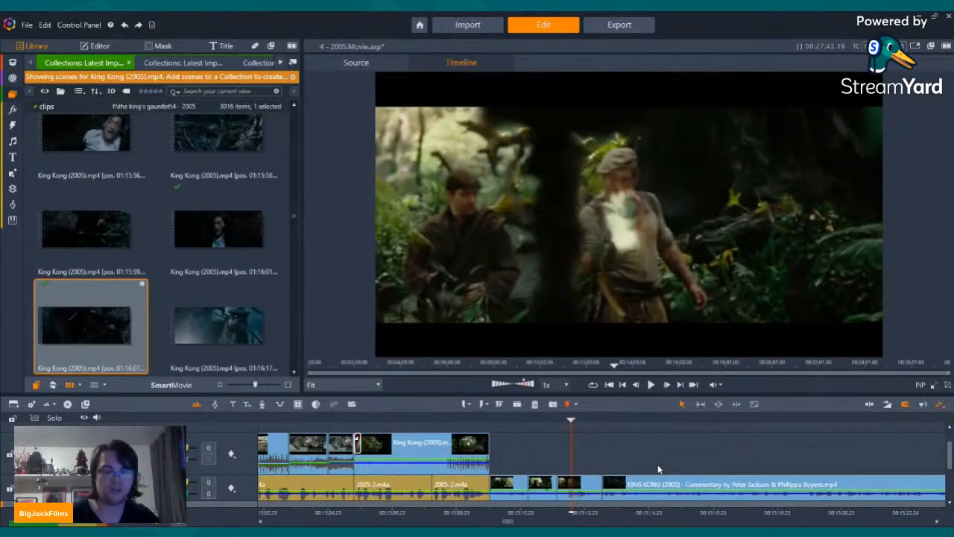
key(space)
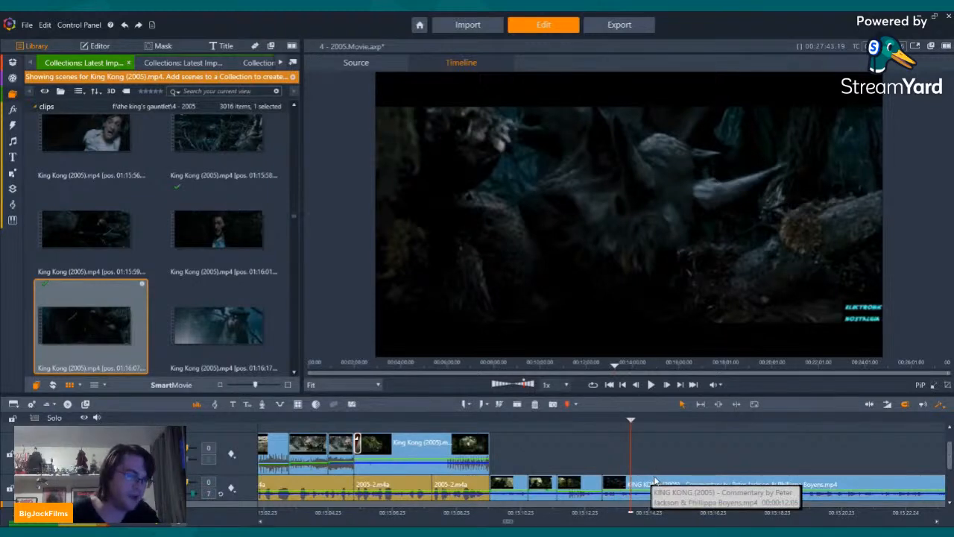
right_click(655, 481)
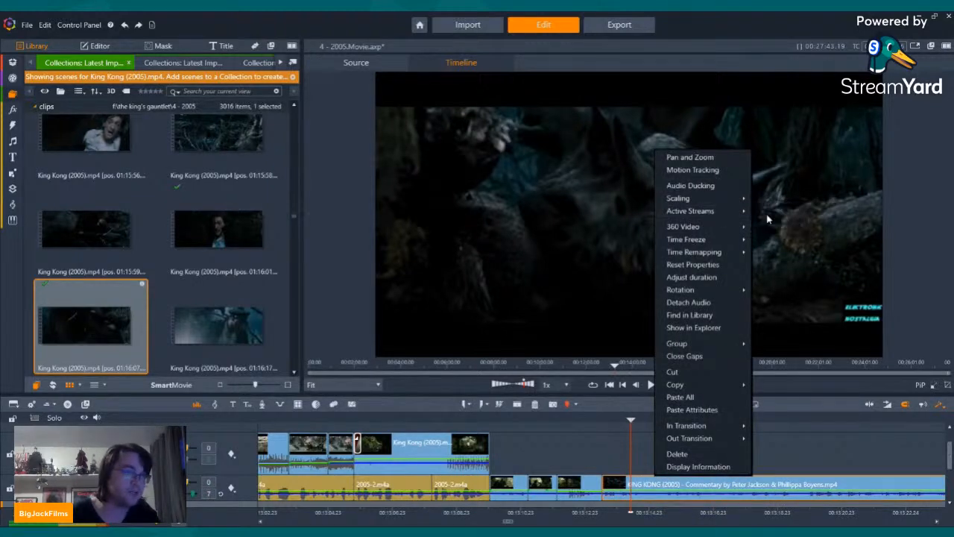
click(684, 355)
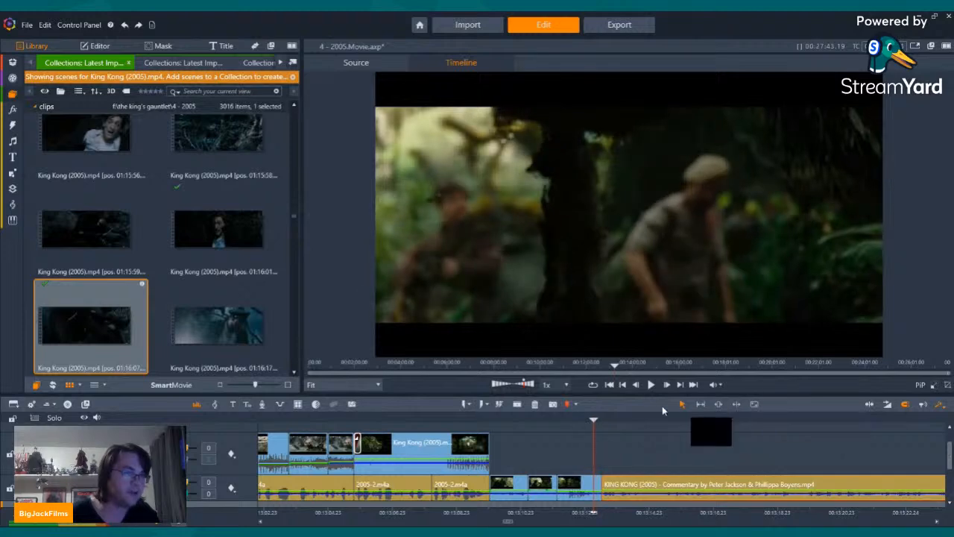
click(651, 385)
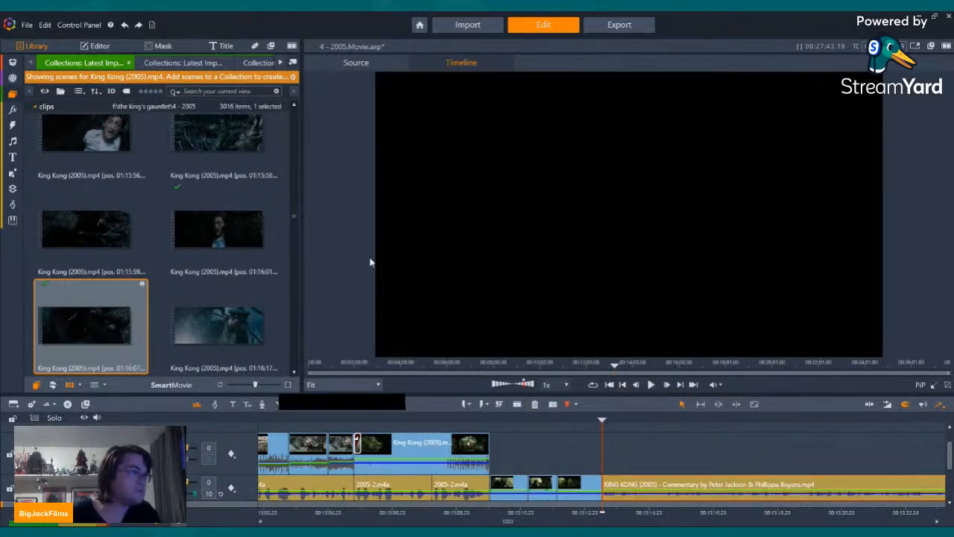
Step: Find the triceratops sculpting scene at 01:37:15 in Recreating The 8th Wonder and place it above the start of the audio-only commentary
click(181, 62)
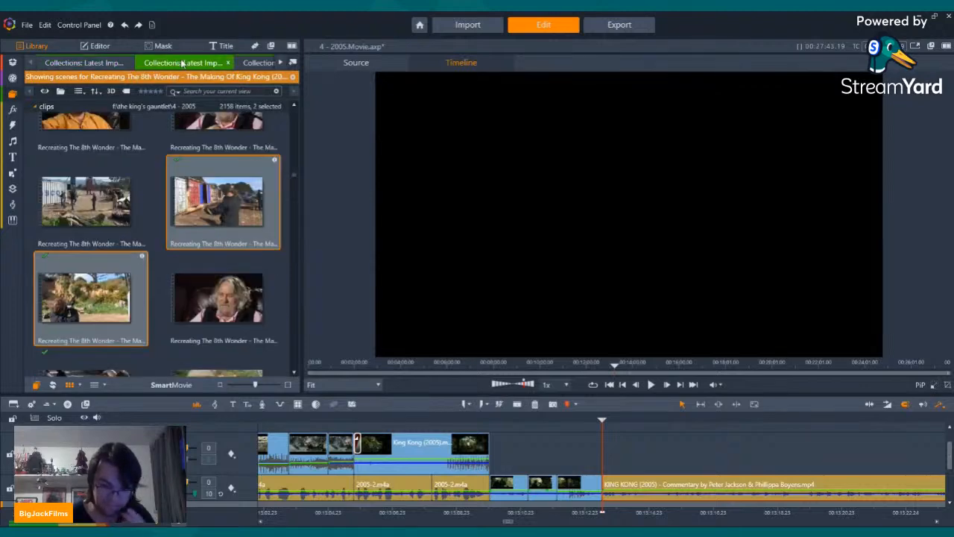
scroll(218, 227, down, 5)
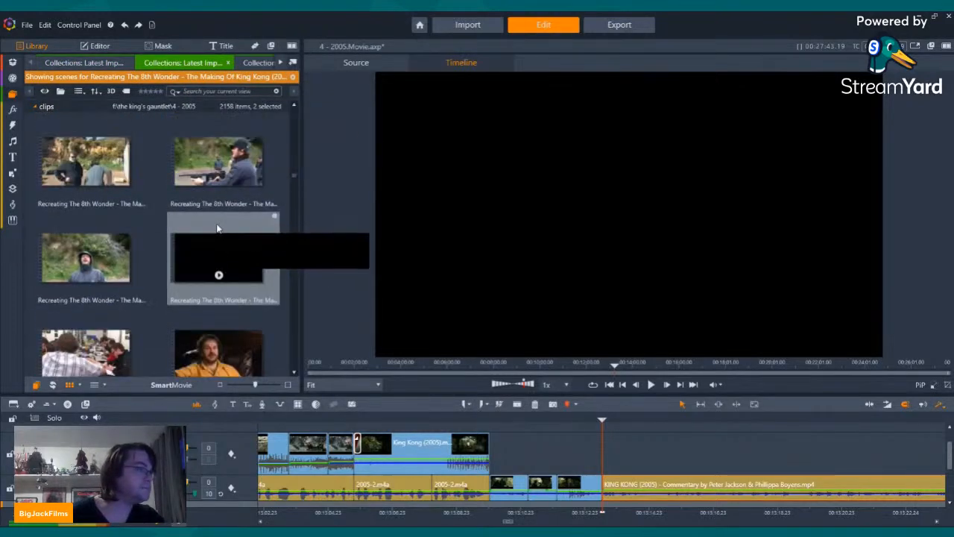
scroll(218, 227, down, 8)
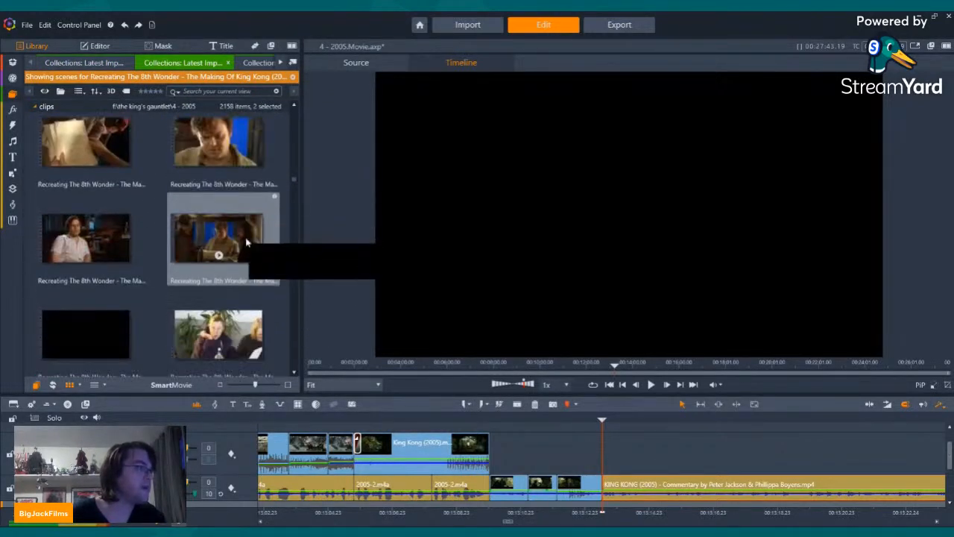
scroll(244, 242, down, 8)
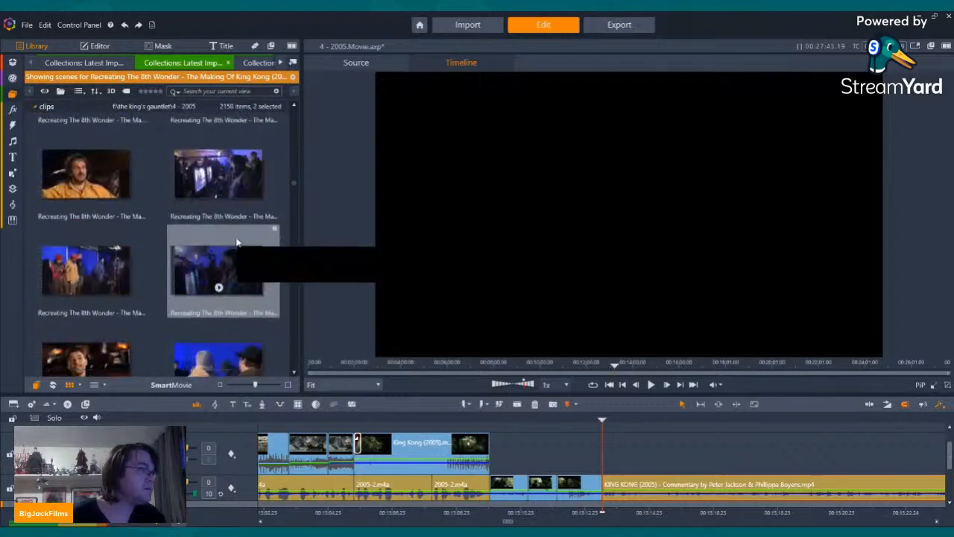
scroll(238, 244, down, 8)
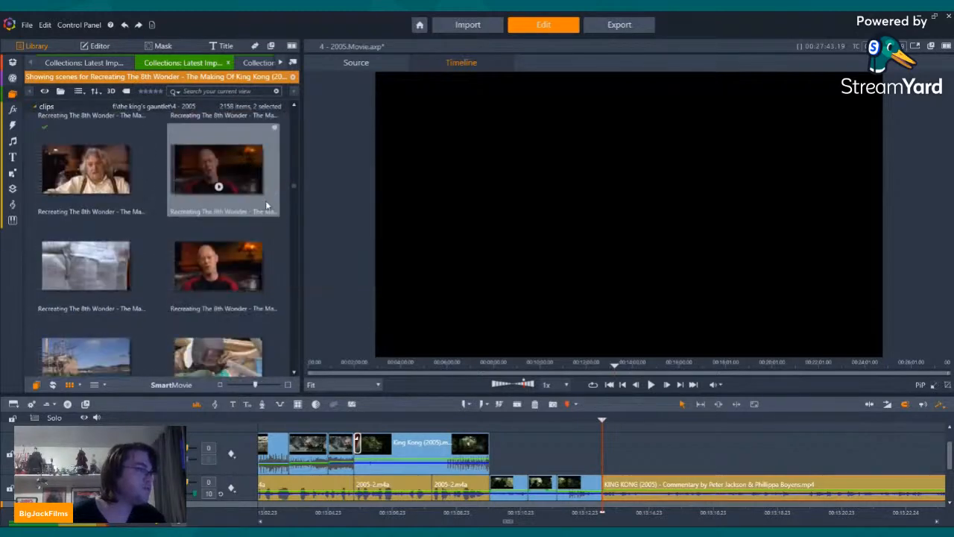
drag(293, 189, 290, 236)
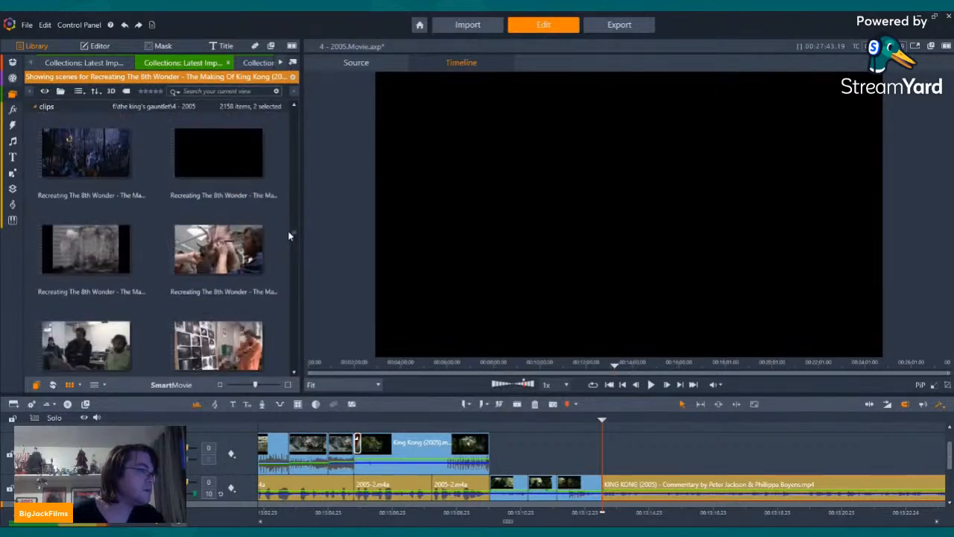
scroll(183, 259, down, 5)
scroll(186, 242, up, 4)
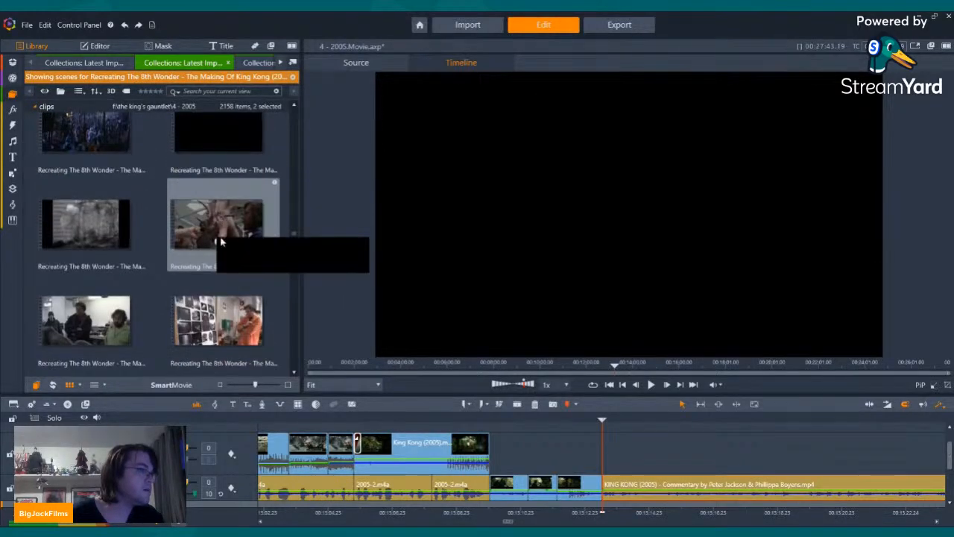
double_click(220, 241)
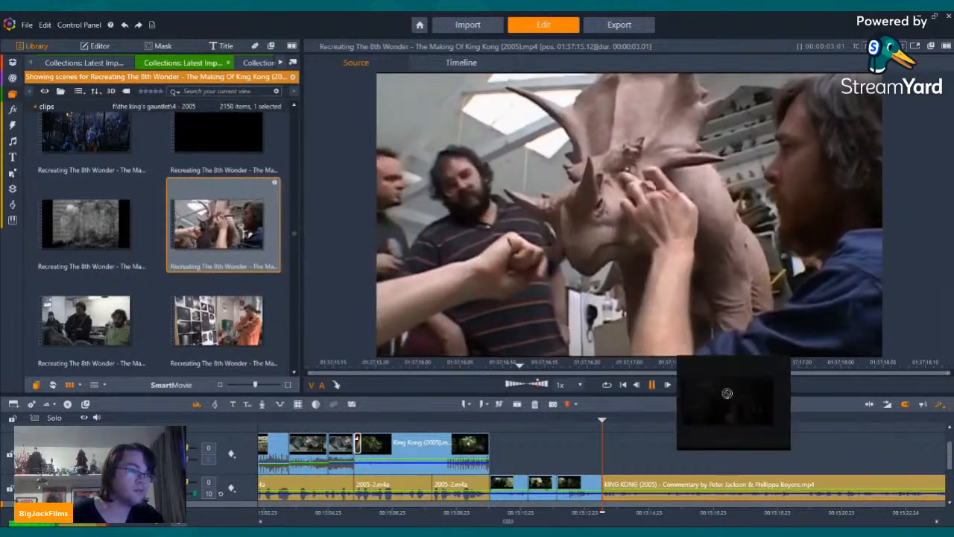
drag(727, 393, 605, 465)
Step: Set the placed triceratops sculpting scene to video only and play it against the commentary
right_click(629, 452)
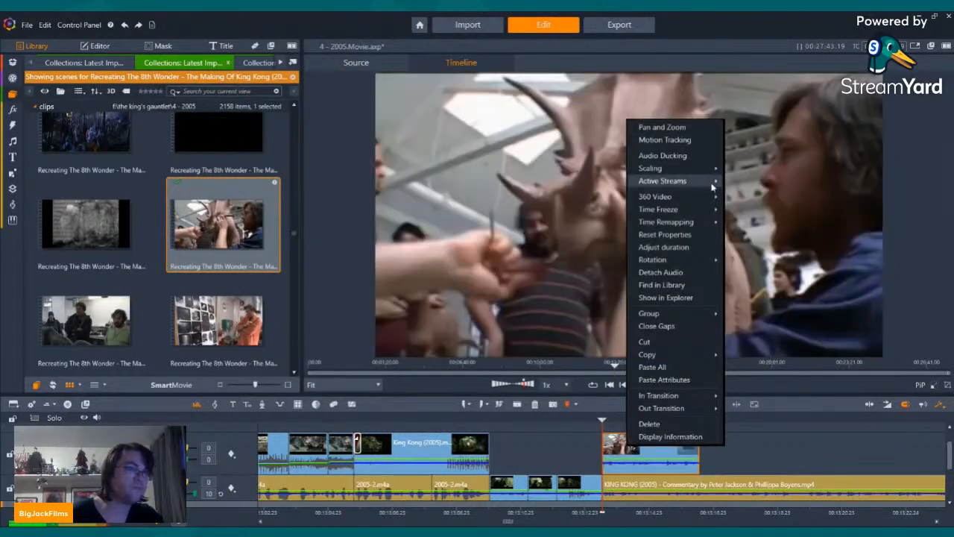
click(759, 195)
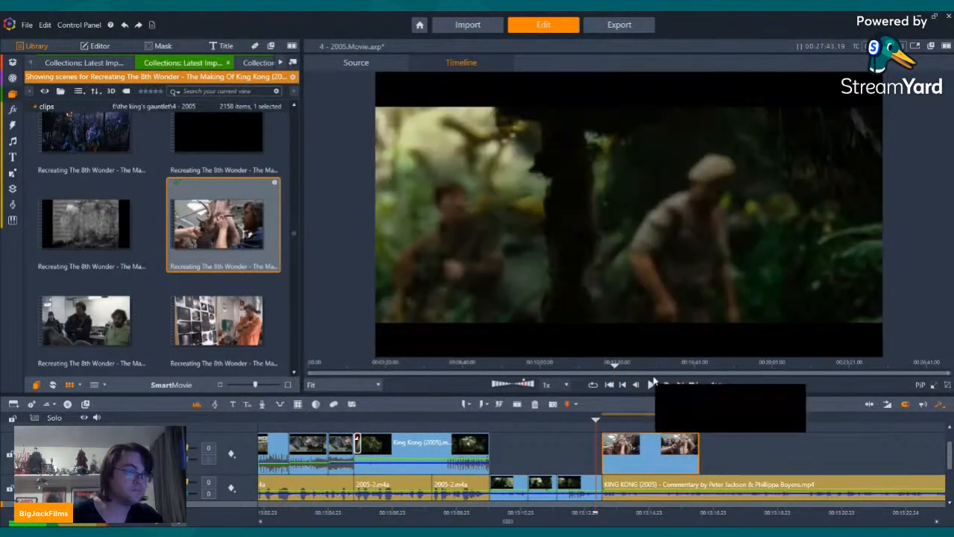
click(651, 384)
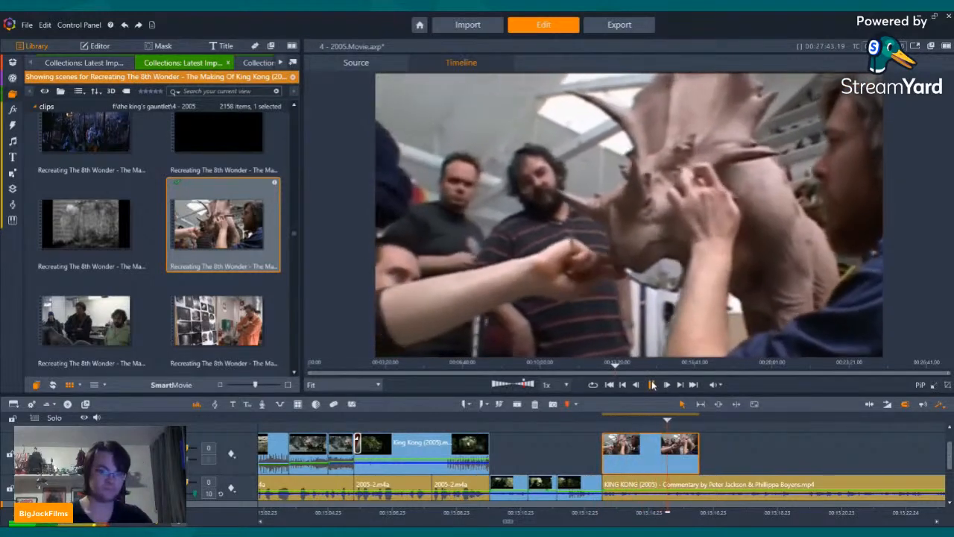
Step: Place the scene of the man working under the triceratops head directly after the first sculpting scene and turn off its audio stream
scroll(213, 208, down, 3)
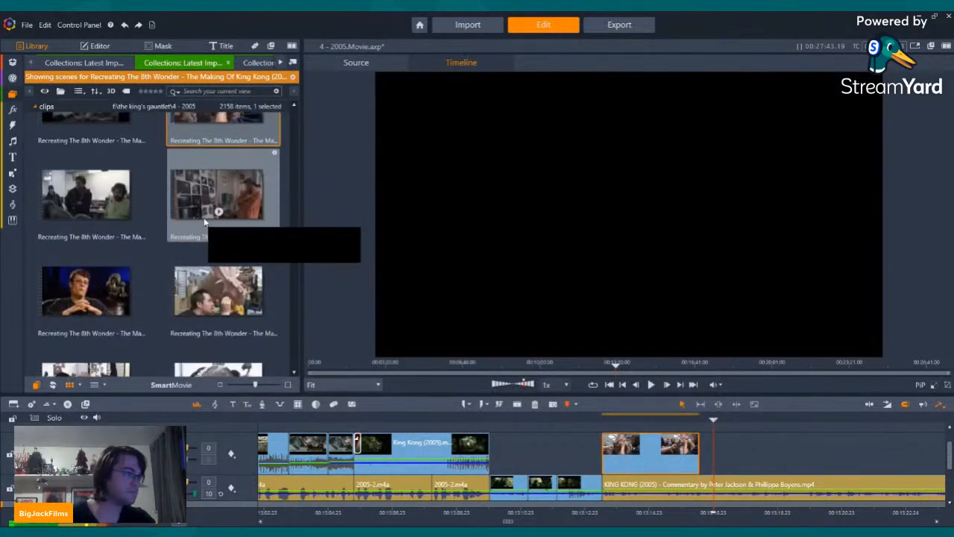
click(219, 287)
drag(219, 296, 750, 468)
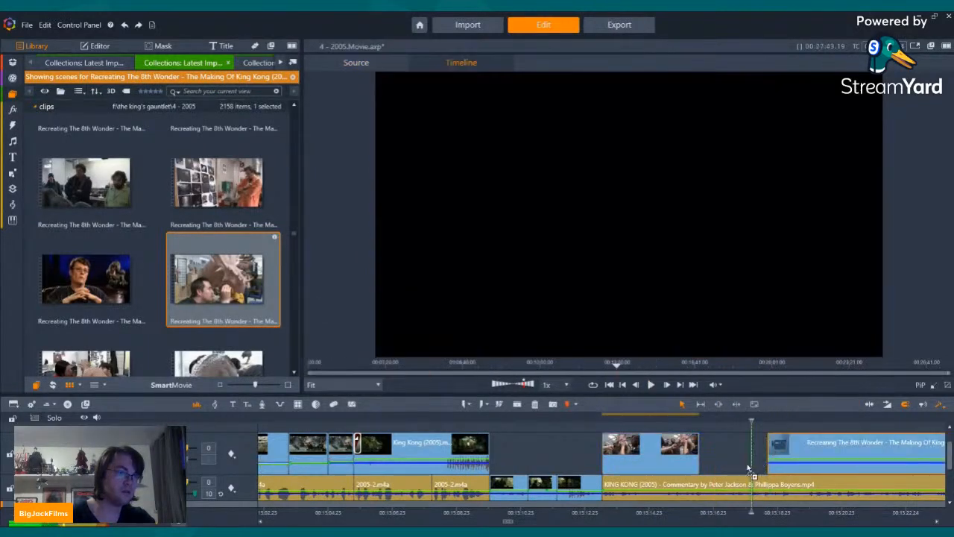
right_click(712, 451)
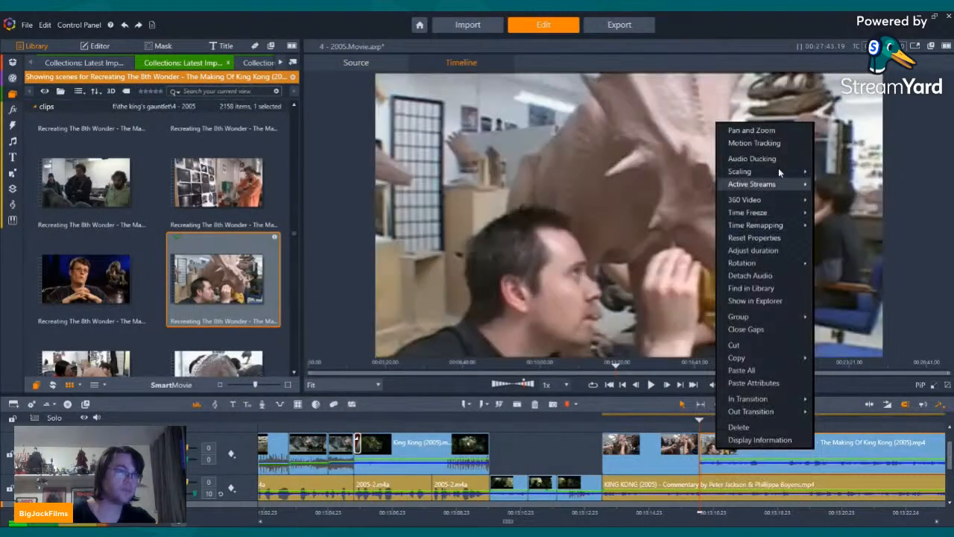
click(831, 196)
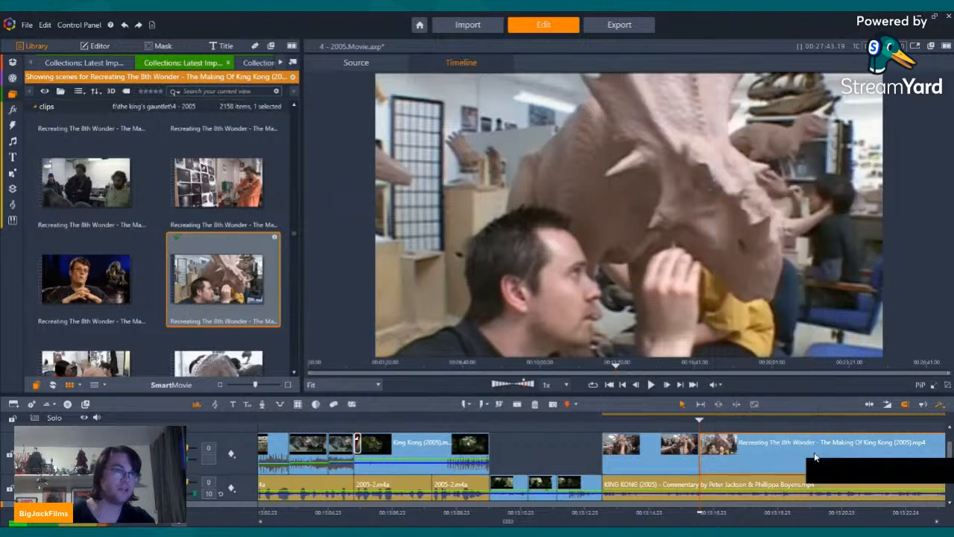
Step: Trim the second triceratops sculpting scene to end at about 00:13:18 and play the commentary past the cut
click(681, 420)
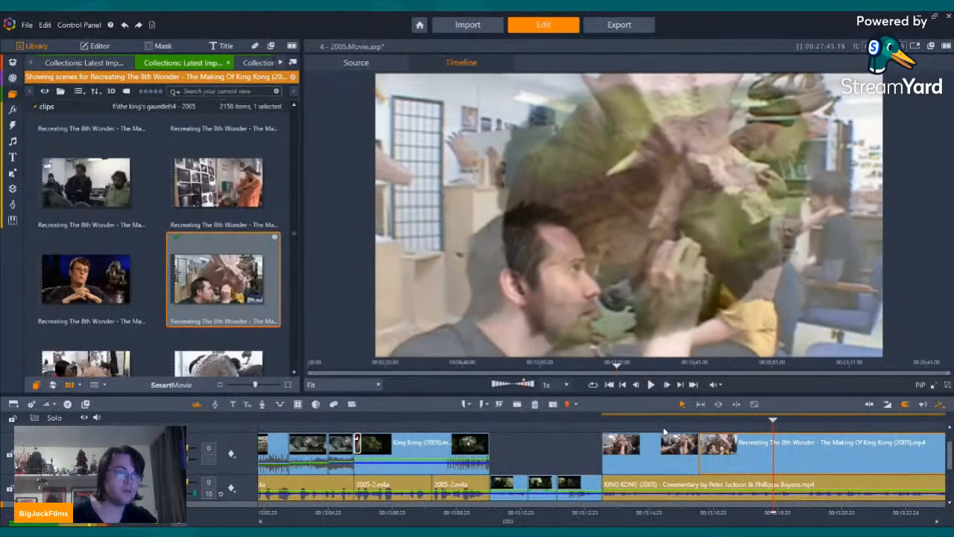
key(Left)
key(Left)
key(Left)
key(Left)
key(Left)
key(Left)
key(Left)
key(Left)
key(Left)
key(Left)
key(Left)
key(Left)
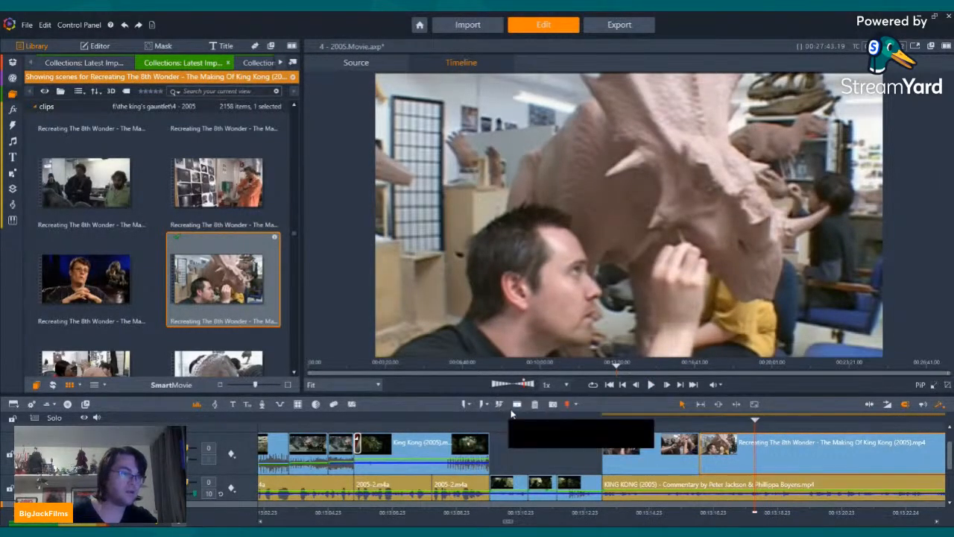
click(566, 403)
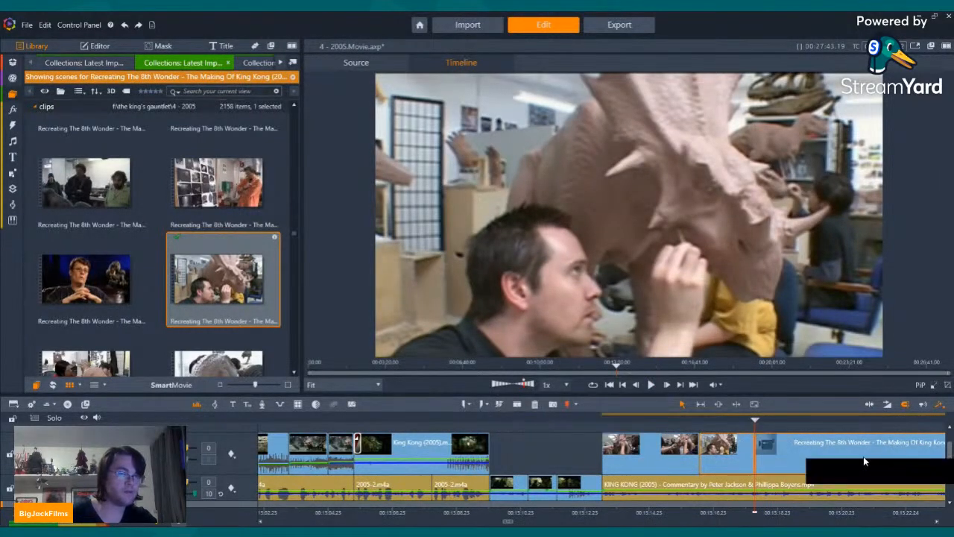
click(535, 403)
key(Left)
key(Left)
key(Left)
key(Left)
key(Left)
key(Left)
key(Left)
key(Left)
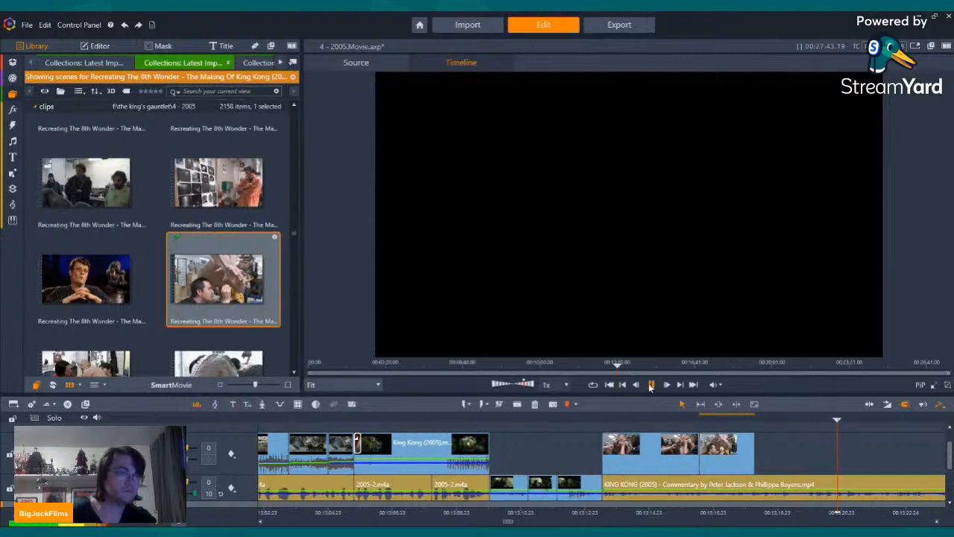
click(651, 385)
Step: Find the container-yard gun training scene in Recreating The 8th Wonder and place it after the triceratops scenes as video only
scroll(223, 224, down, 6)
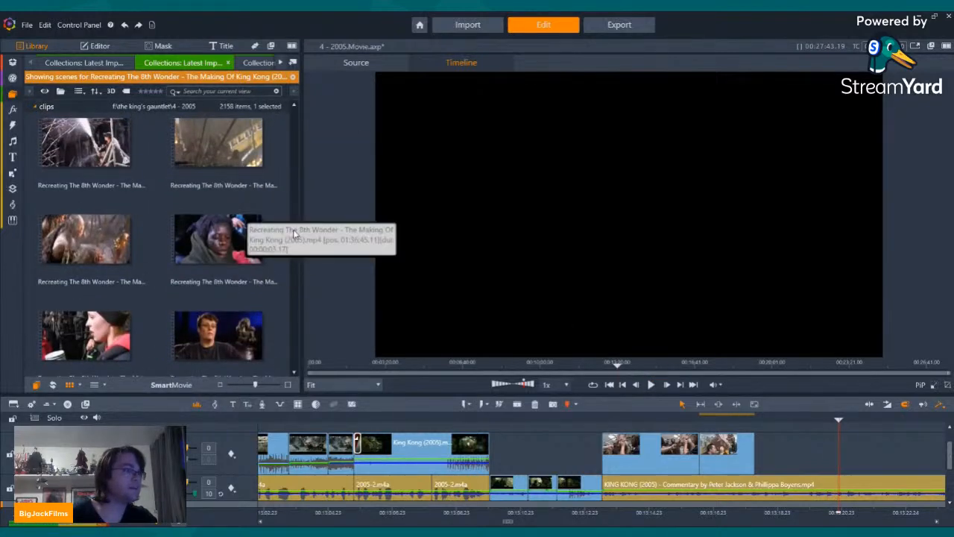
drag(293, 230, 292, 169)
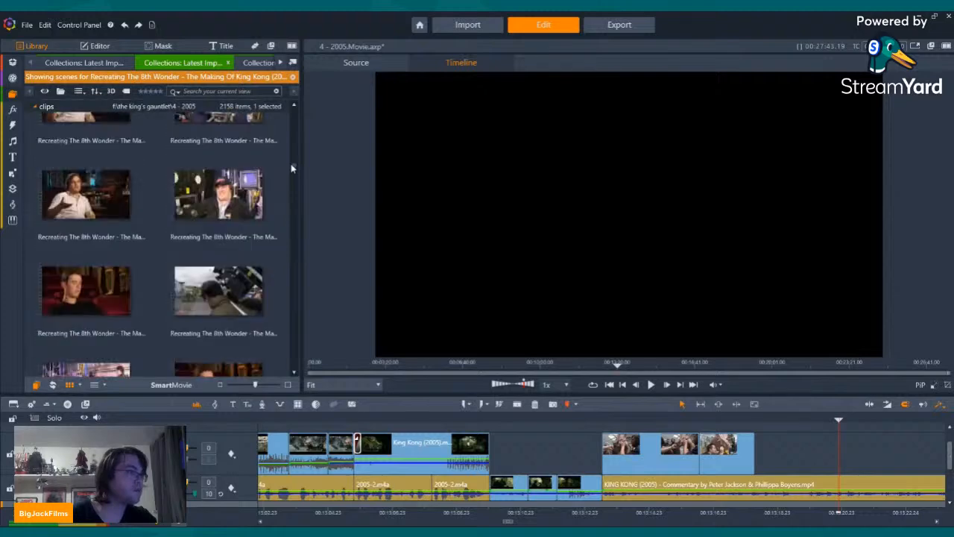
scroll(212, 217, down, 10)
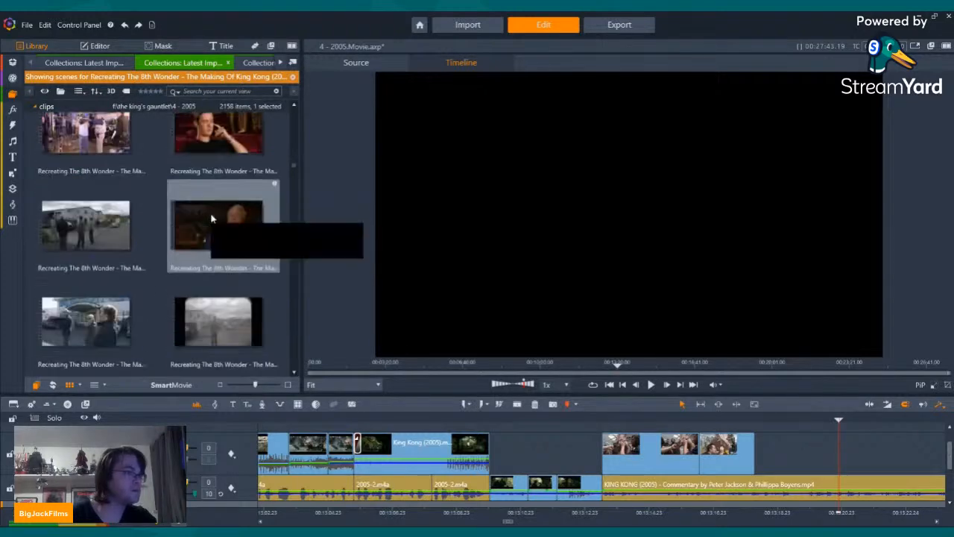
scroll(216, 221, down, 5)
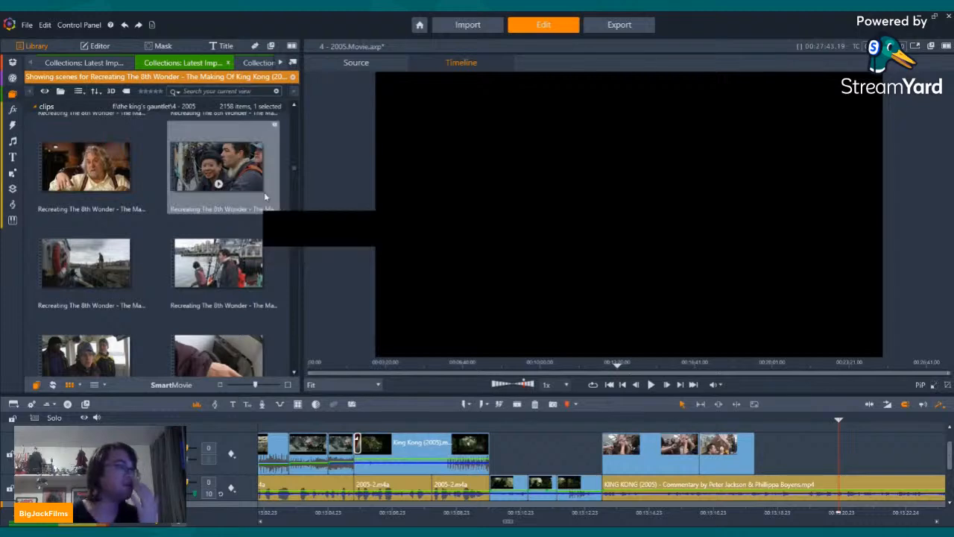
scroll(261, 224, down, 4)
scroll(256, 233, down, 8)
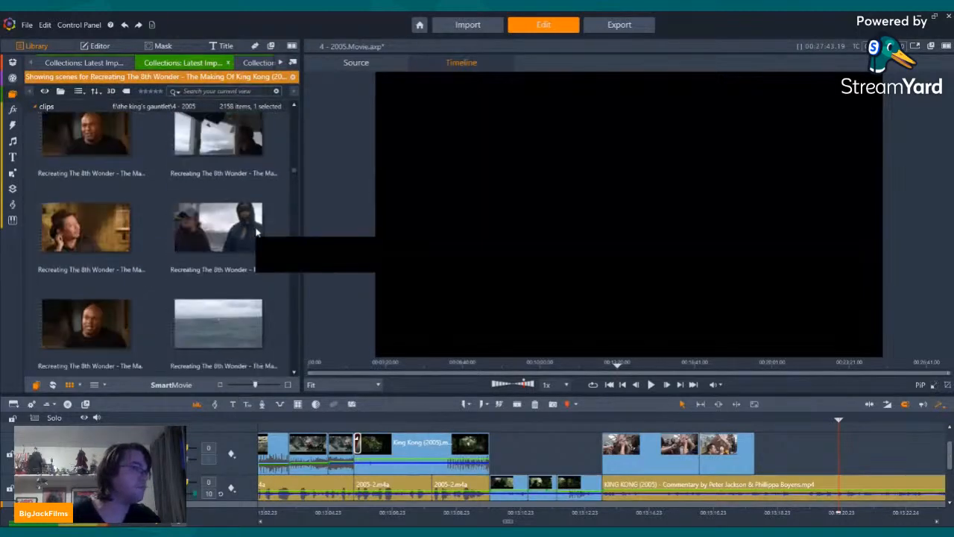
scroll(241, 238, down, 8)
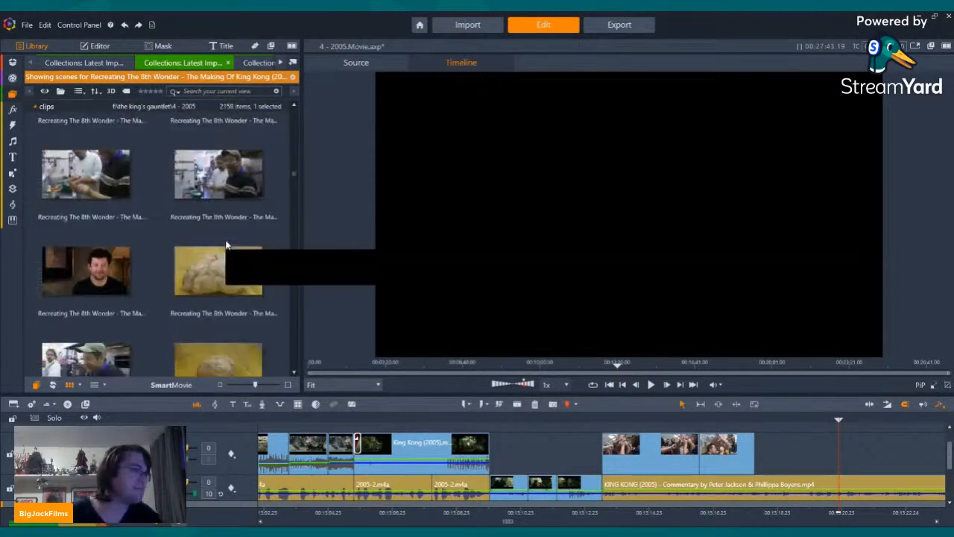
scroll(226, 245, down, 8)
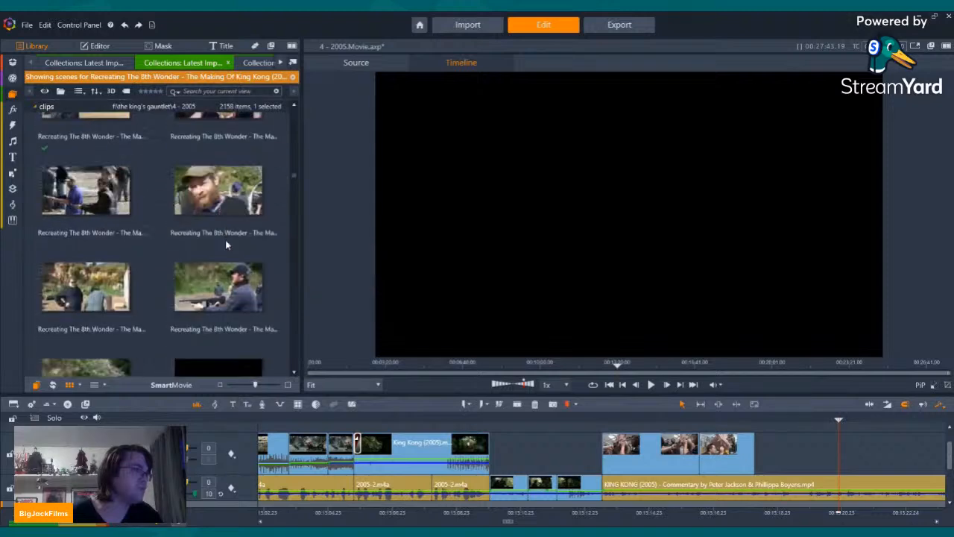
scroll(197, 264, up, 1)
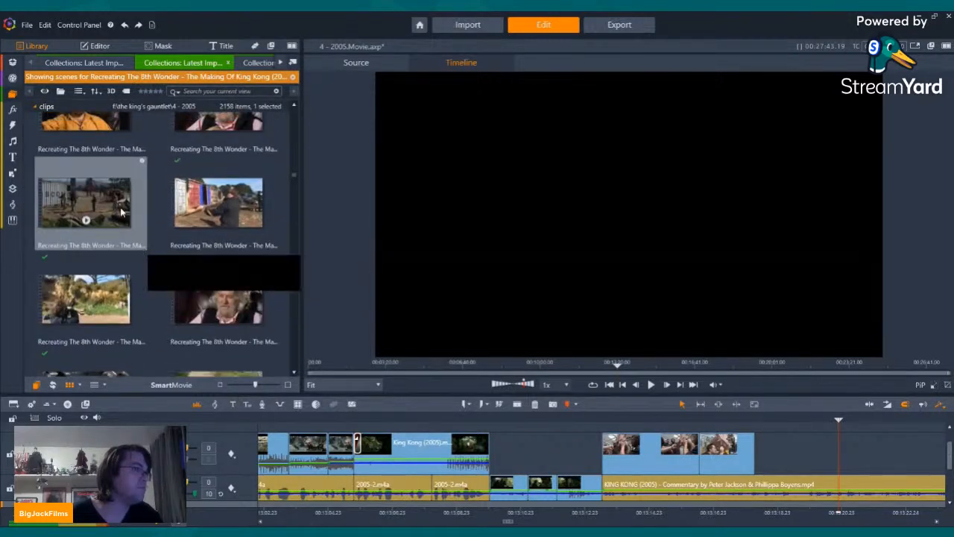
drag(94, 195, 788, 457)
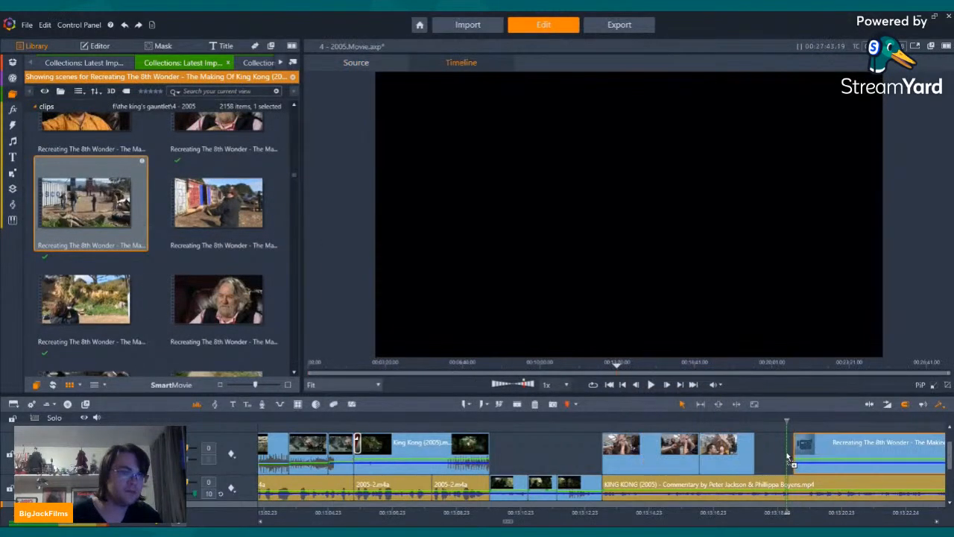
right_click(768, 449)
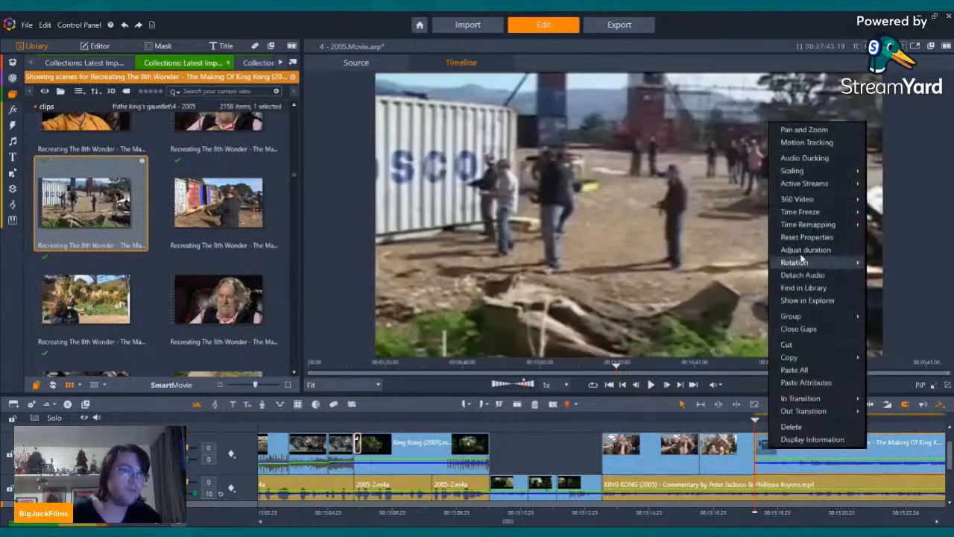
click(885, 195)
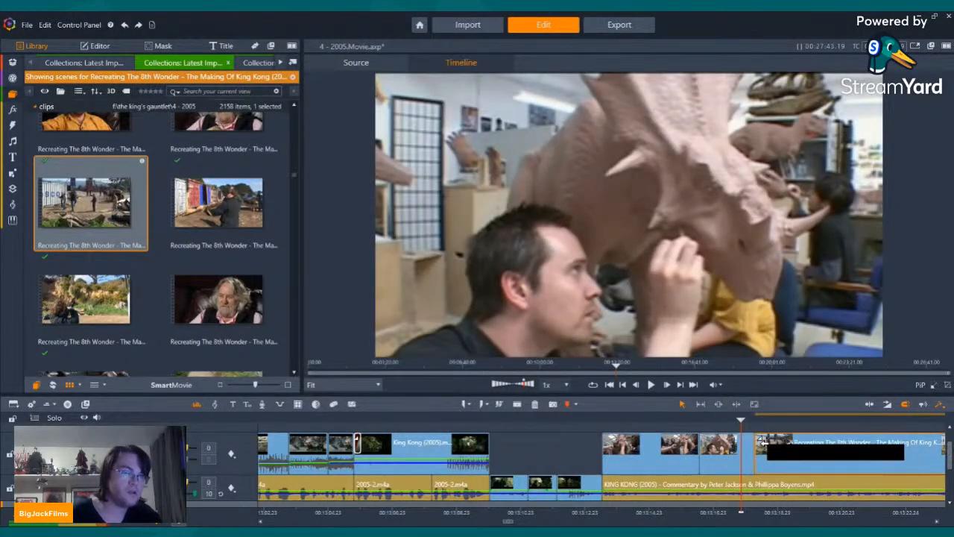
Step: Add a short transition between the second triceratops scene and the container-yard scene and play it back
drag(785, 450, 764, 470)
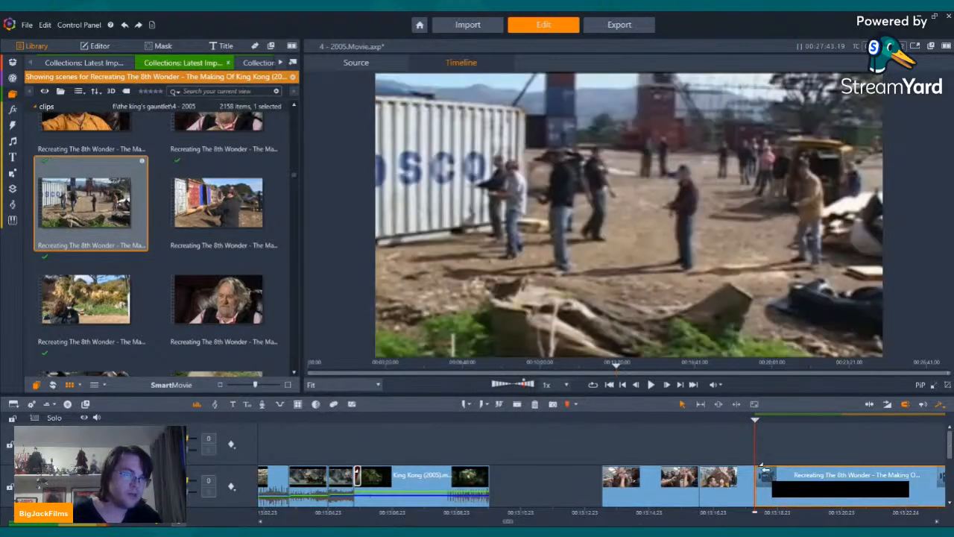
key(Left)
key(Left)
key(Left)
key(Left)
key(Left)
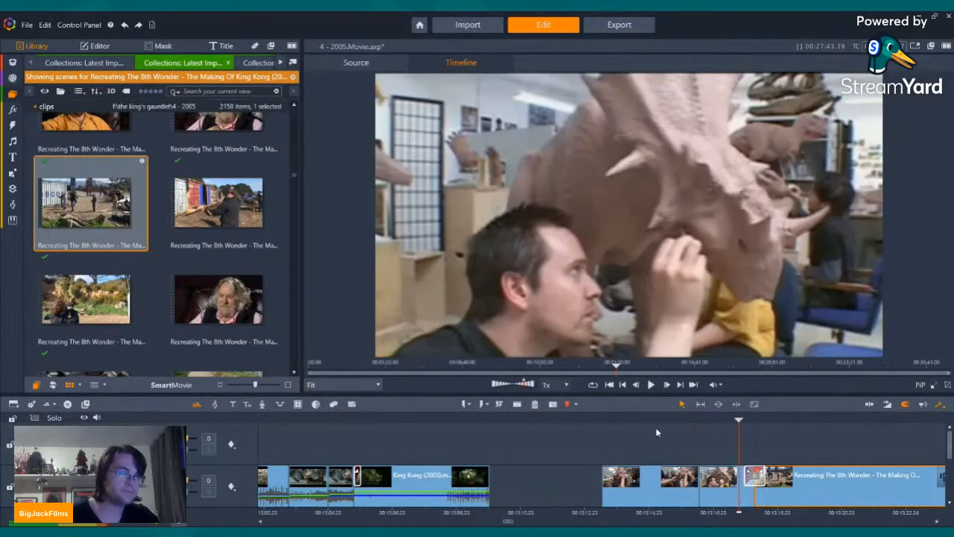
click(651, 385)
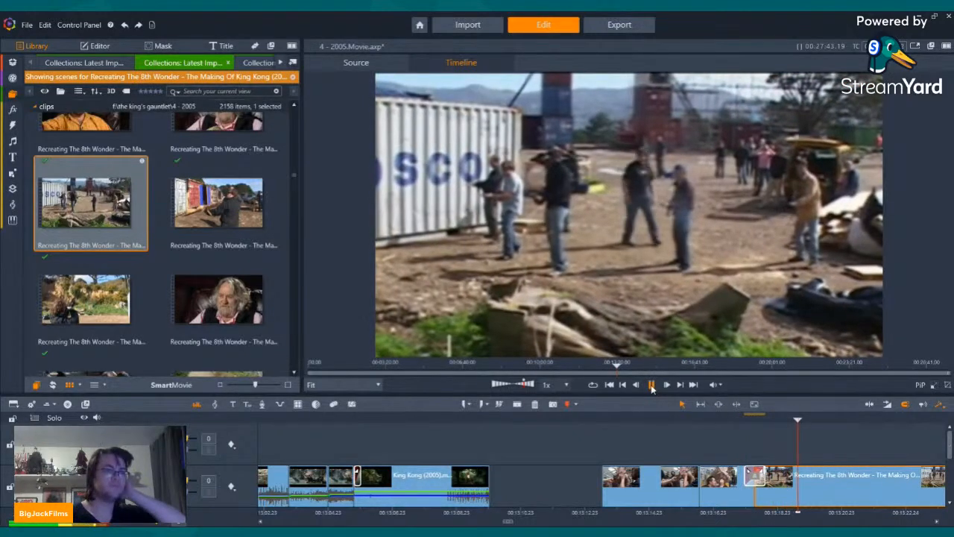
click(651, 386)
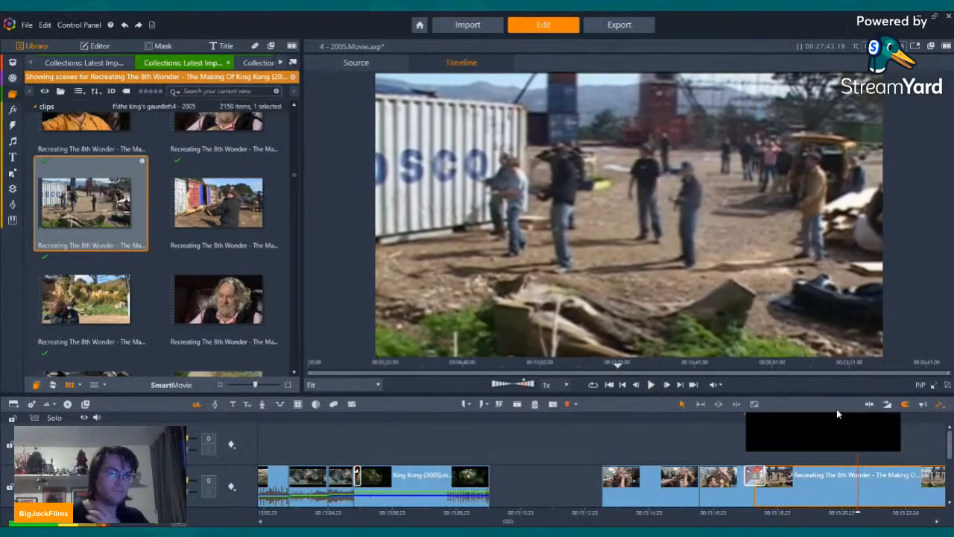
Step: Split the container-yard scene a little before its midpoint and delete the part after the cut
scroll(944, 448, down, 2)
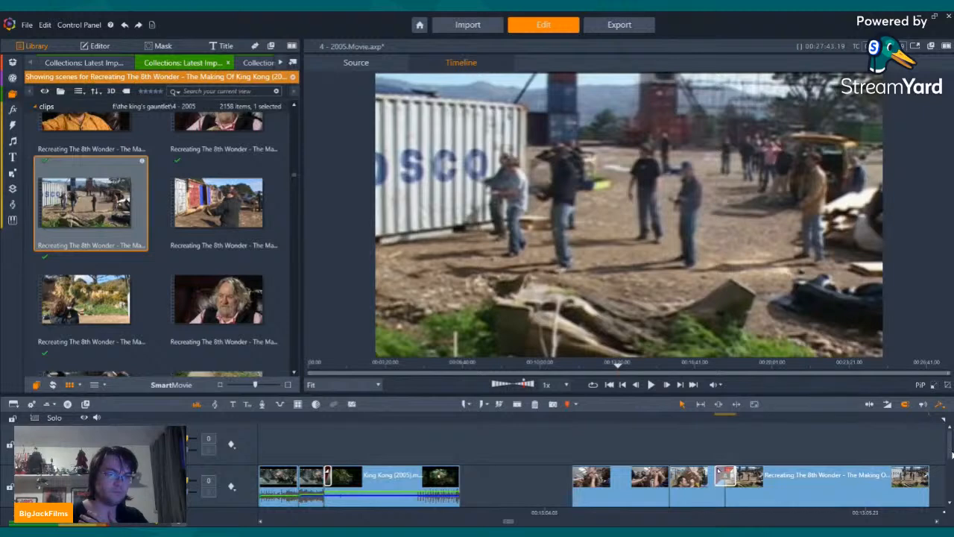
scroll(951, 452, down, 2)
click(807, 440)
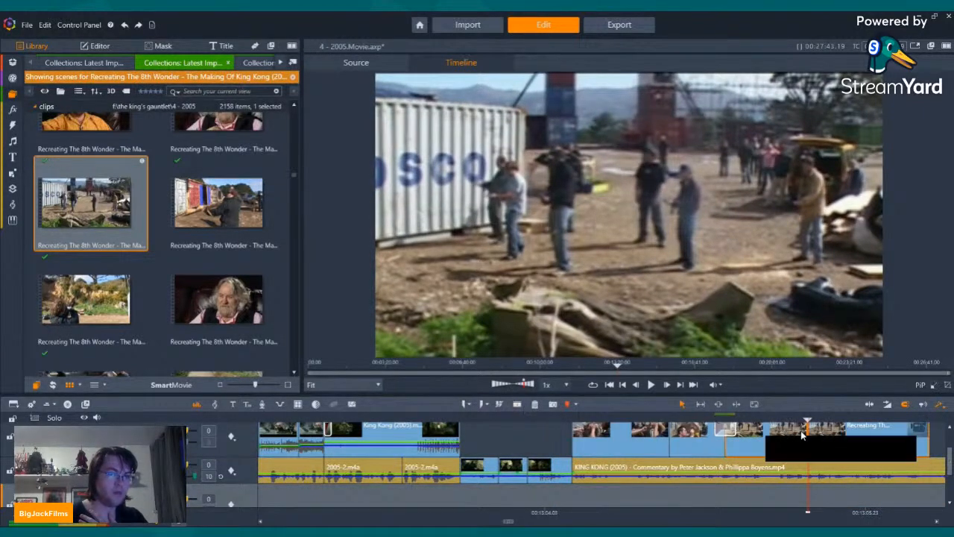
click(534, 403)
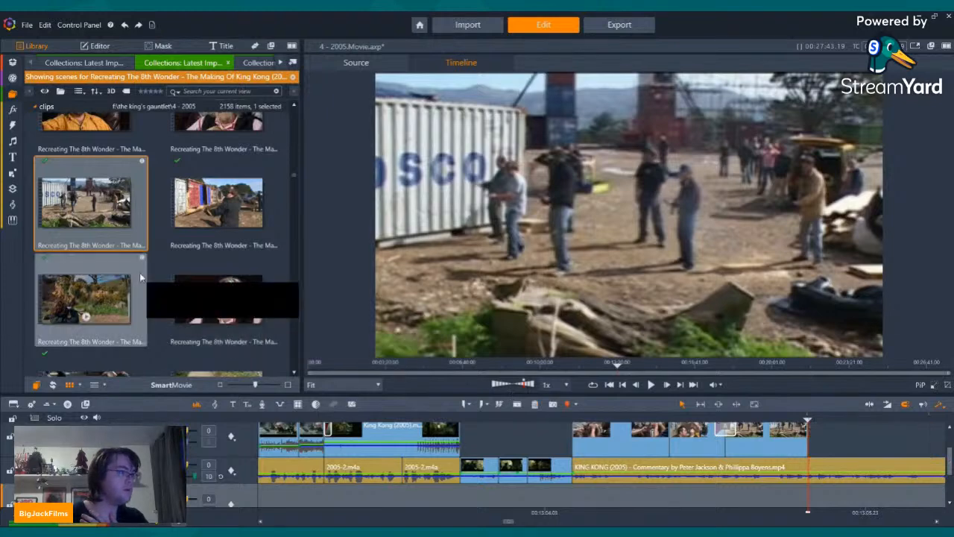
Step: Find the scene of the man in a dark cap aiming a gun, place it after the container-yard scene, and turn off its audio stream
scroll(107, 255, down, 3)
click(107, 256)
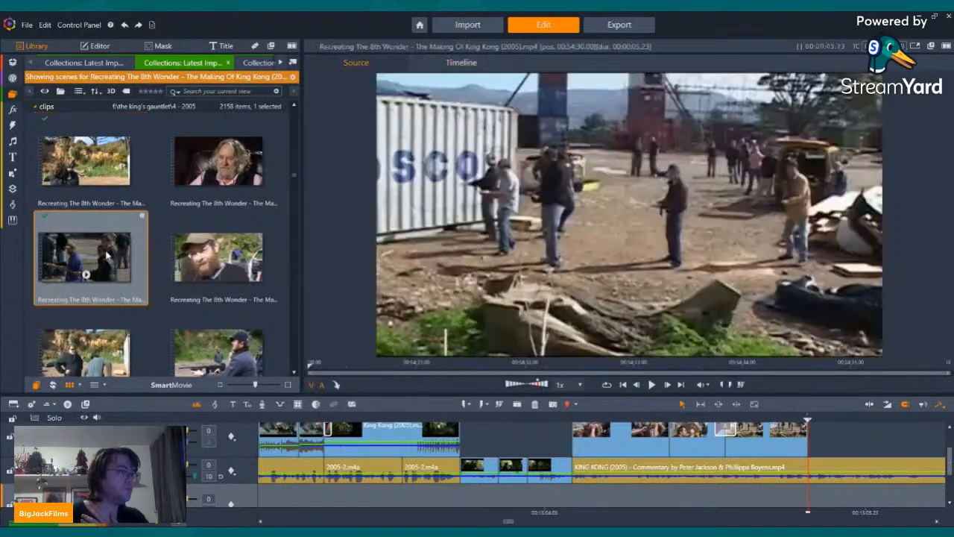
scroll(187, 225, down, 2)
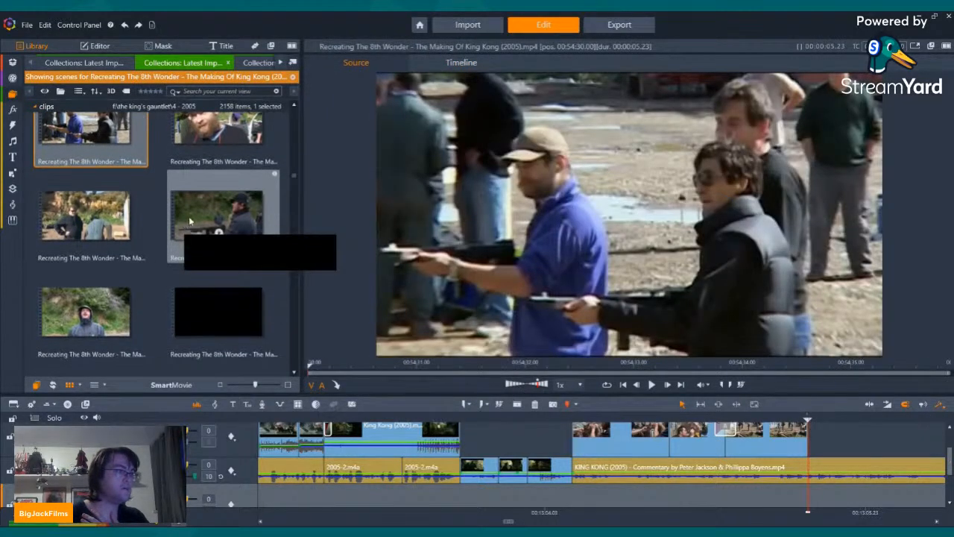
drag(193, 216, 810, 450)
right_click(848, 432)
mouse_move(887, 167)
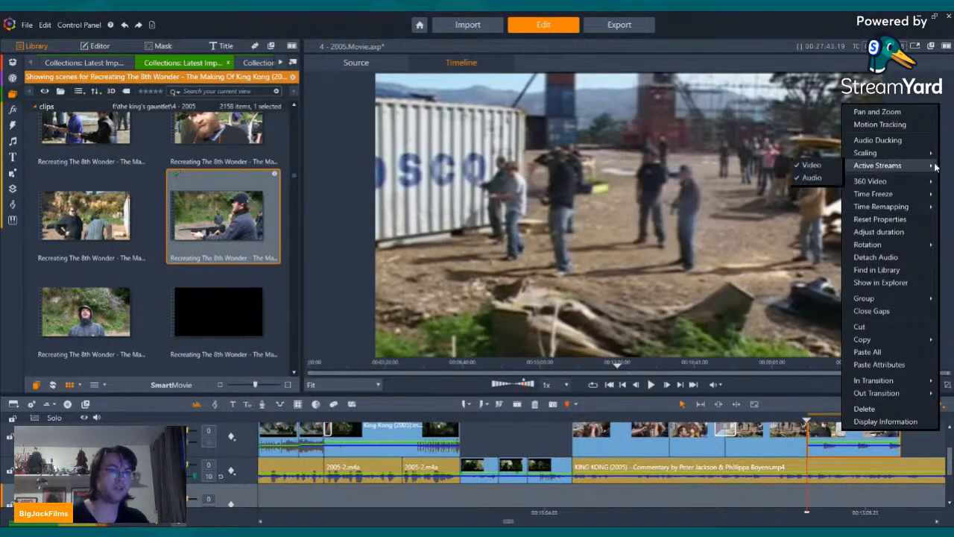
click(807, 182)
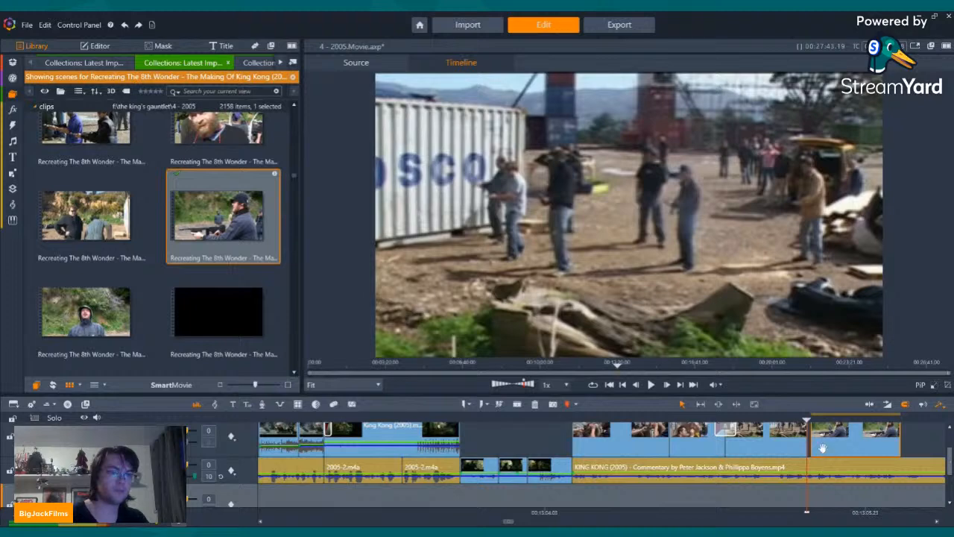
Step: Move the gun-aiming clip flush against the container-yard scene and play it against the commentary up to the following gap
drag(824, 448, 823, 482)
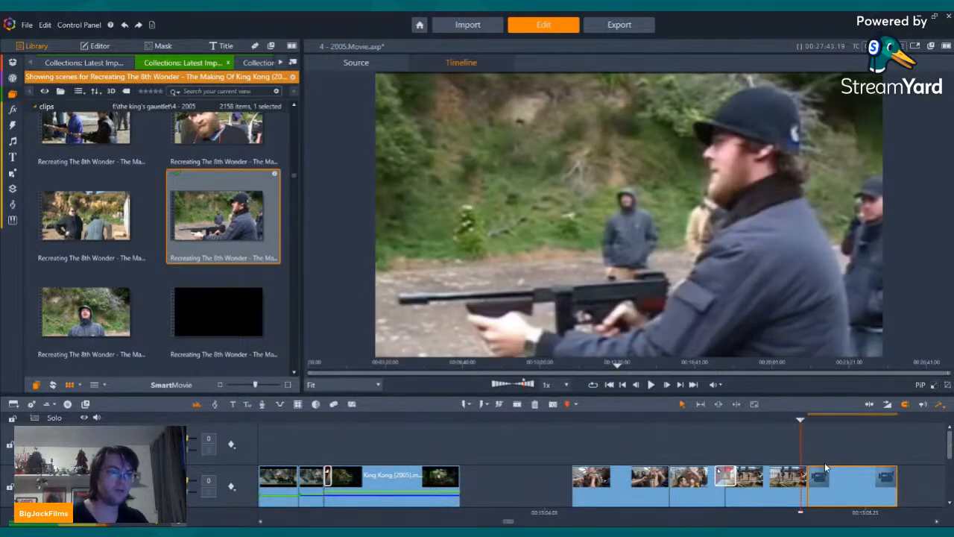
click(650, 386)
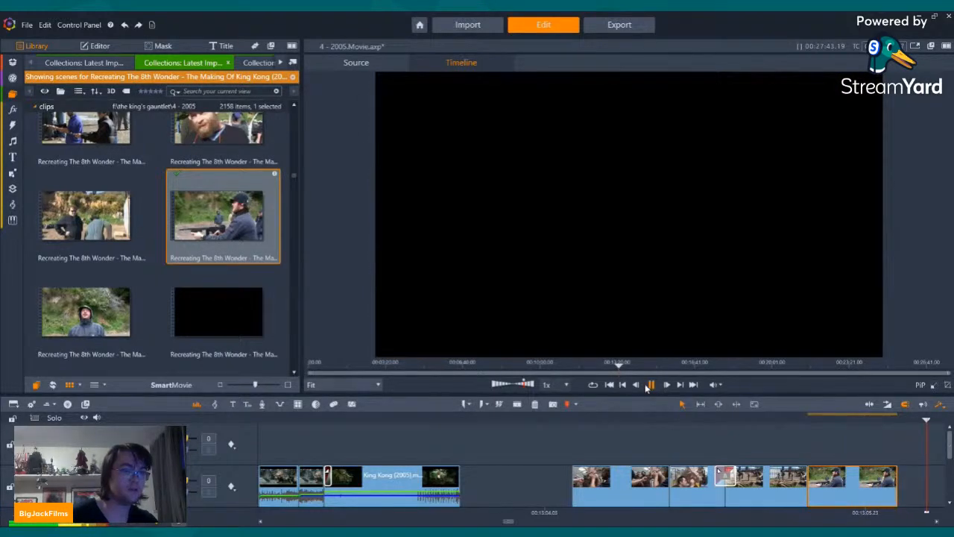
key(space)
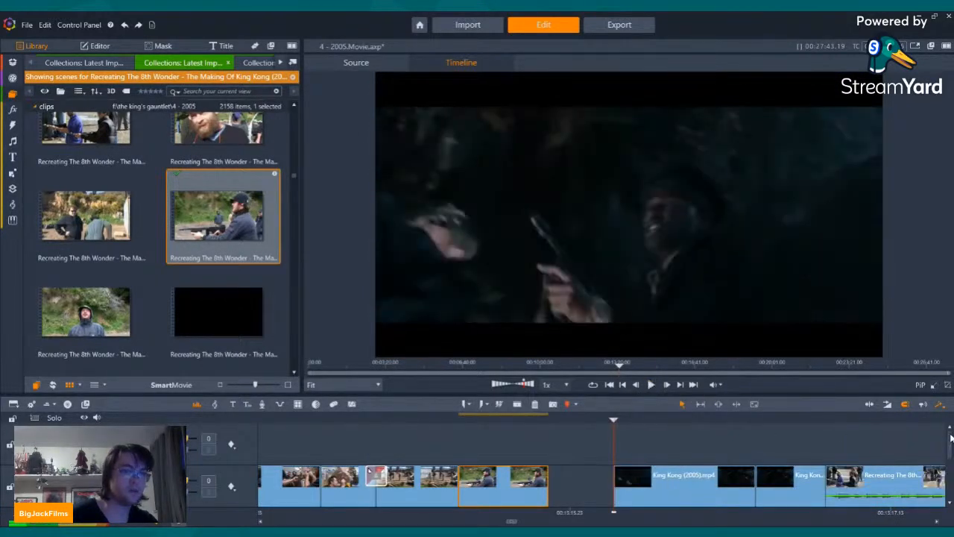
Step: Preview the making-of scene of the man in the grey hooded jacket and check the gap after the gun-aiming clip
scroll(950, 440, down, 1)
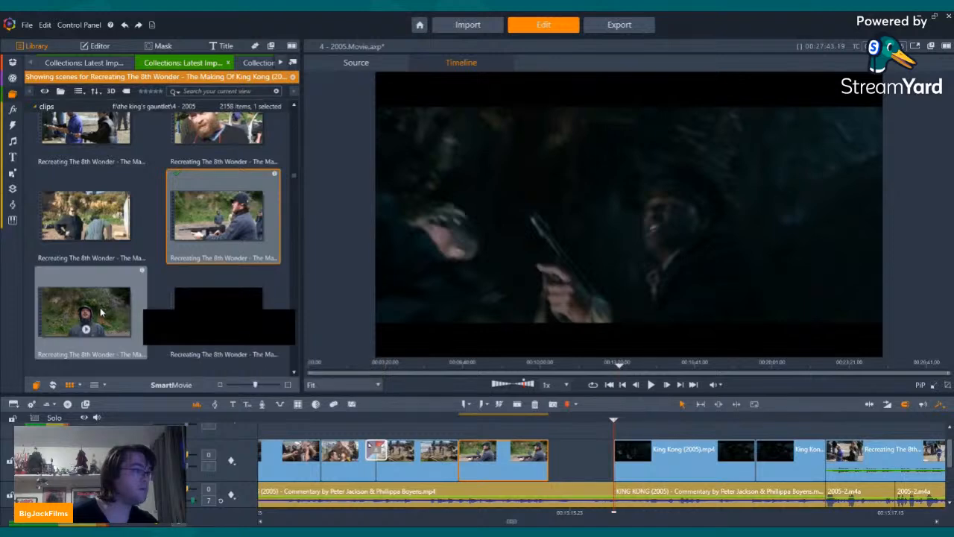
click(88, 332)
key(space)
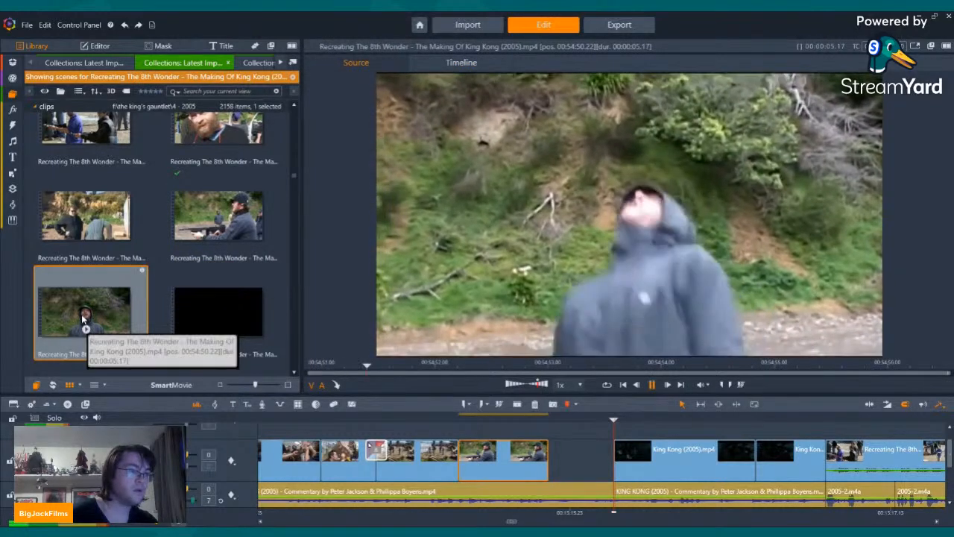
click(525, 452)
key(Left)
key(Left)
key(Left)
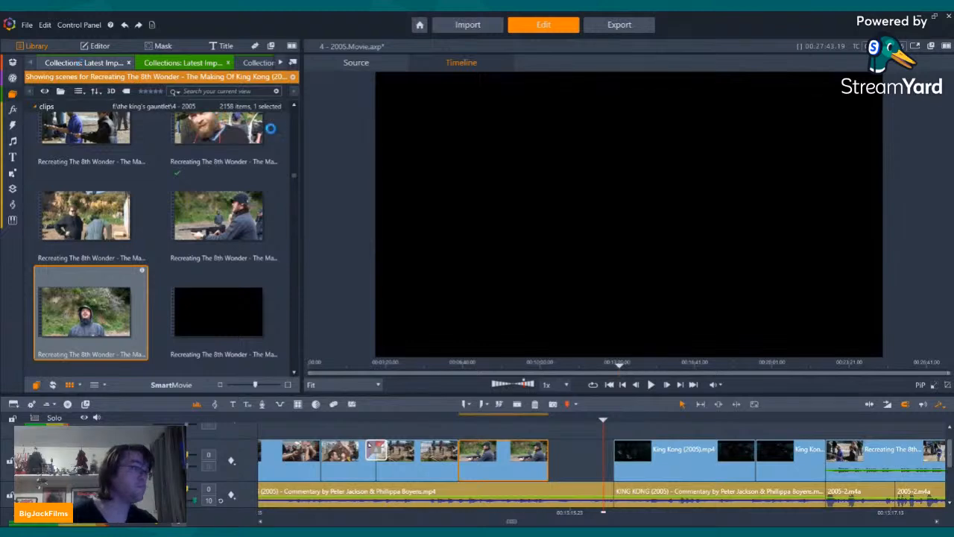
Step: Preview the King Kong (2005) film's dark forest scenes at 01:15:25, 01:15:11 and 01:15:16 as candidates for the gap
scroll(223, 242, up, 4)
scroll(229, 240, down, 3)
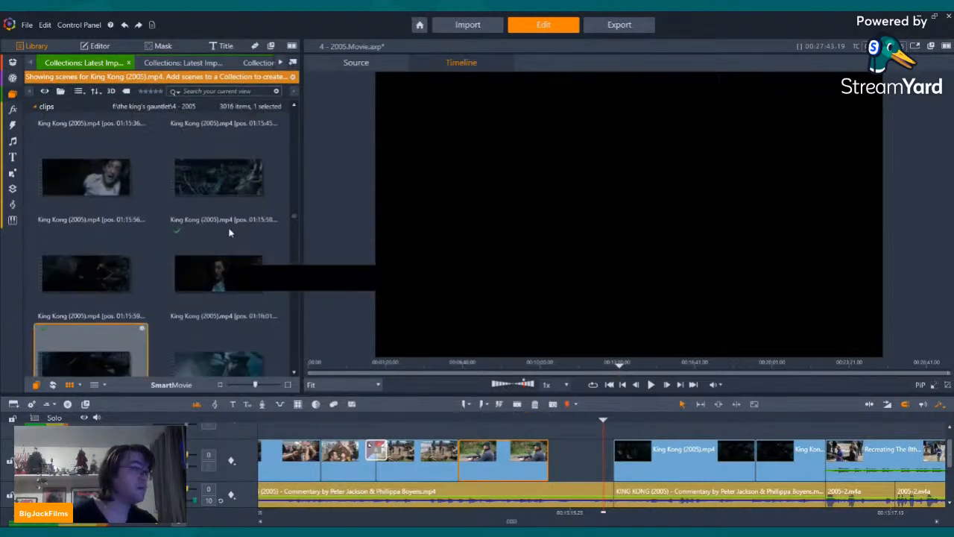
scroll(228, 226, up, 3)
click(91, 294)
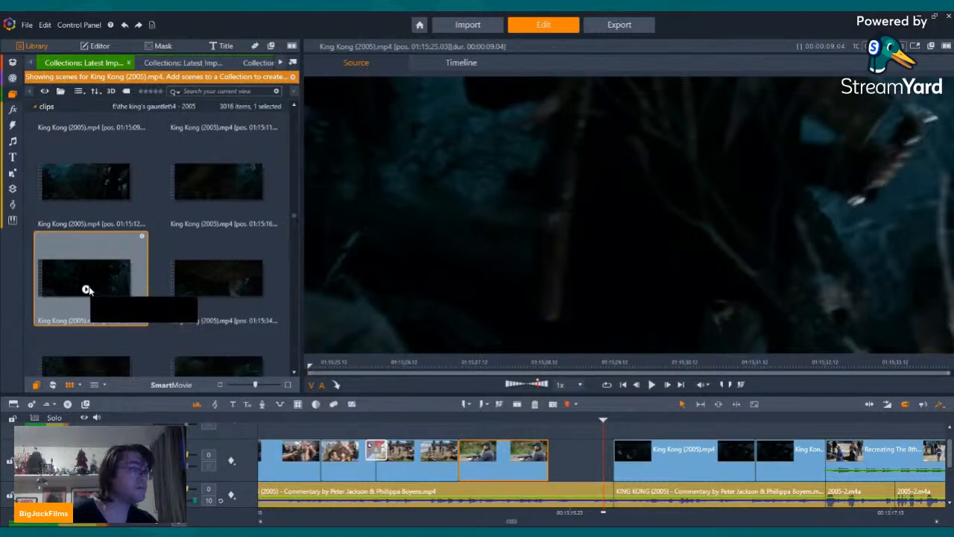
click(87, 289)
scroll(126, 276, up, 2)
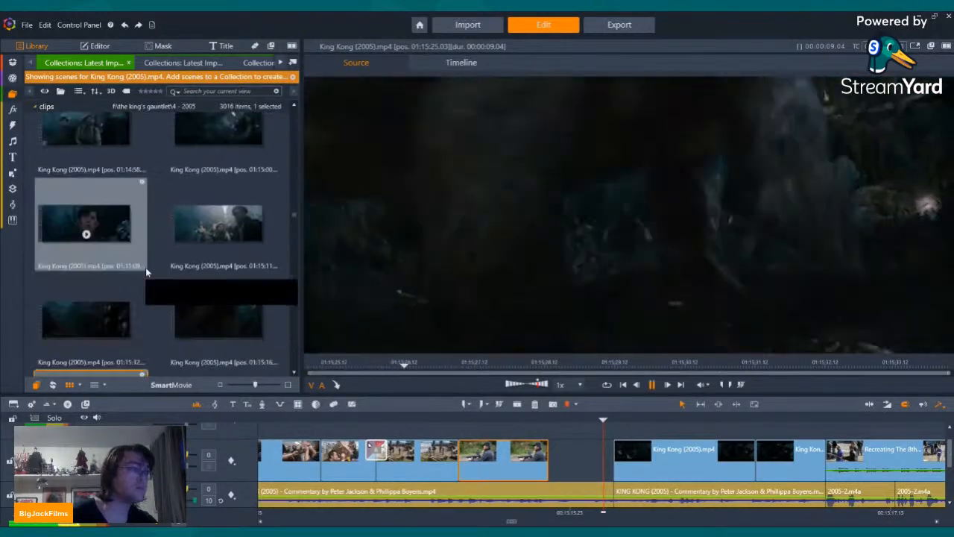
click(218, 235)
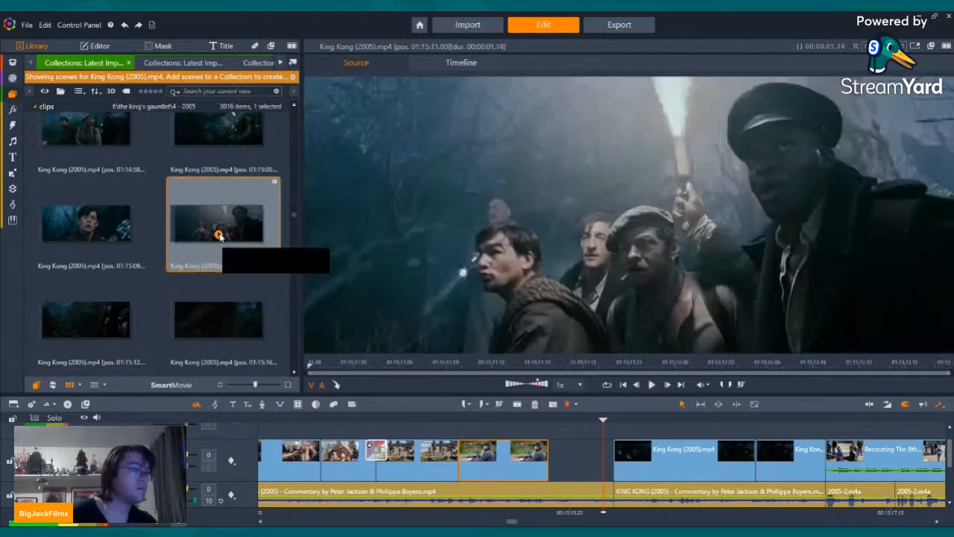
scroll(218, 235, down, 2)
click(218, 185)
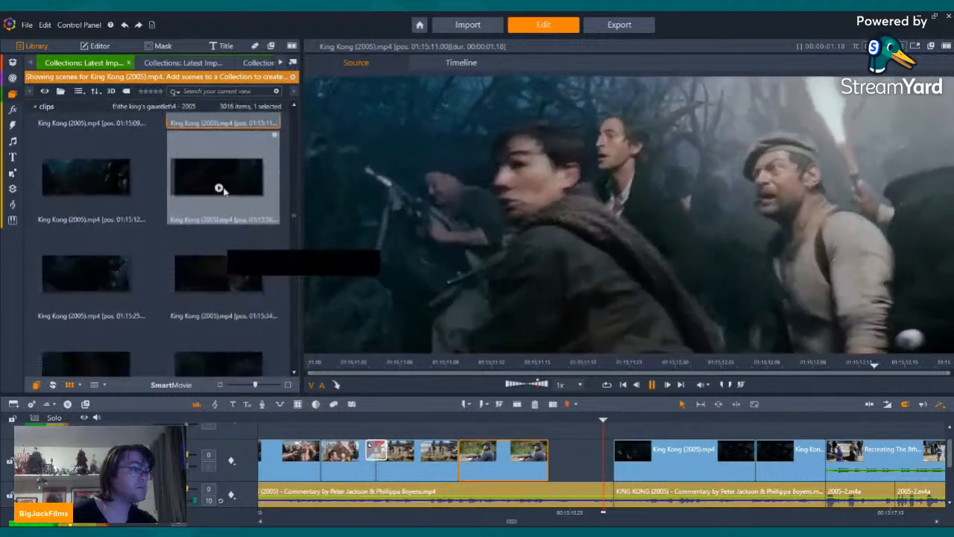
click(218, 184)
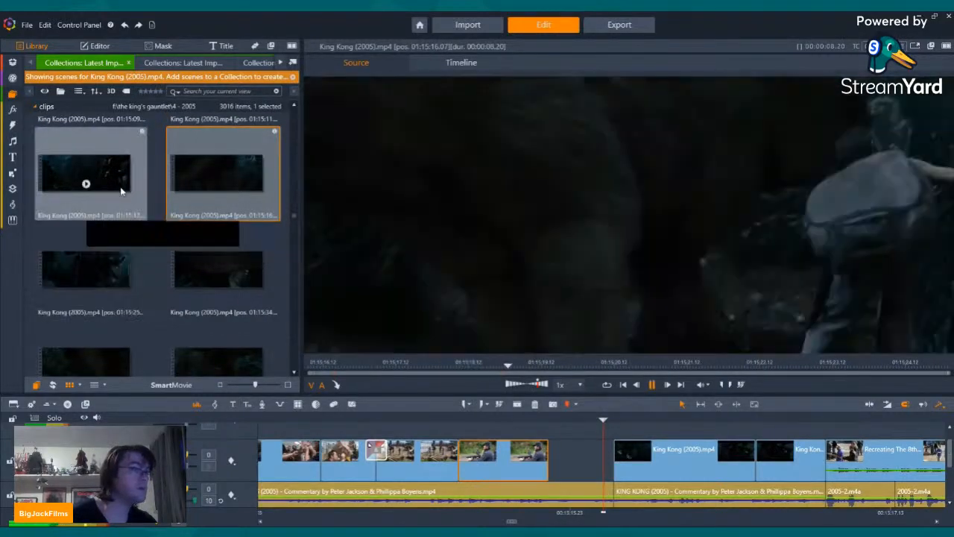
Step: Preview the film scenes at 01:15:11 and 01:15:09 again and the wide forest shot at 01:15:00
scroll(170, 238, up, 2)
click(219, 216)
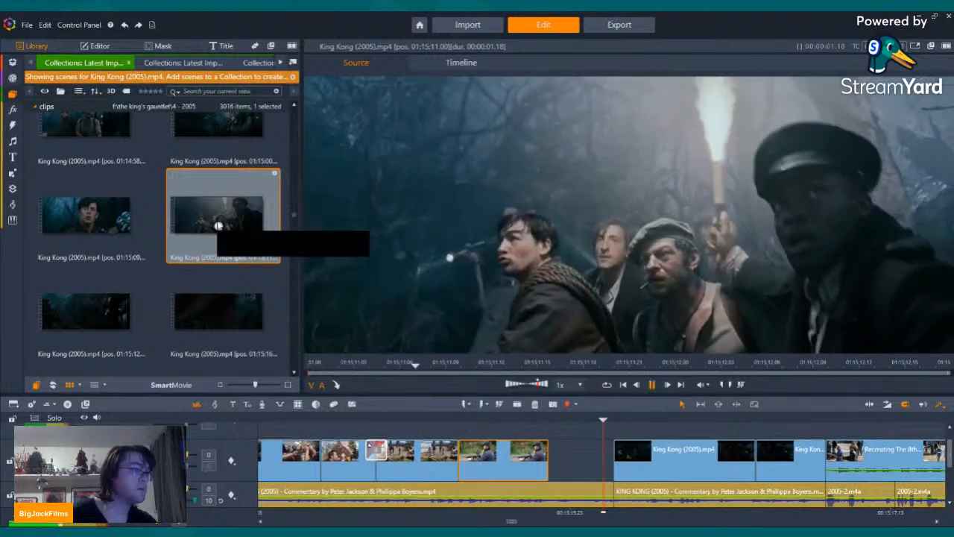
click(91, 215)
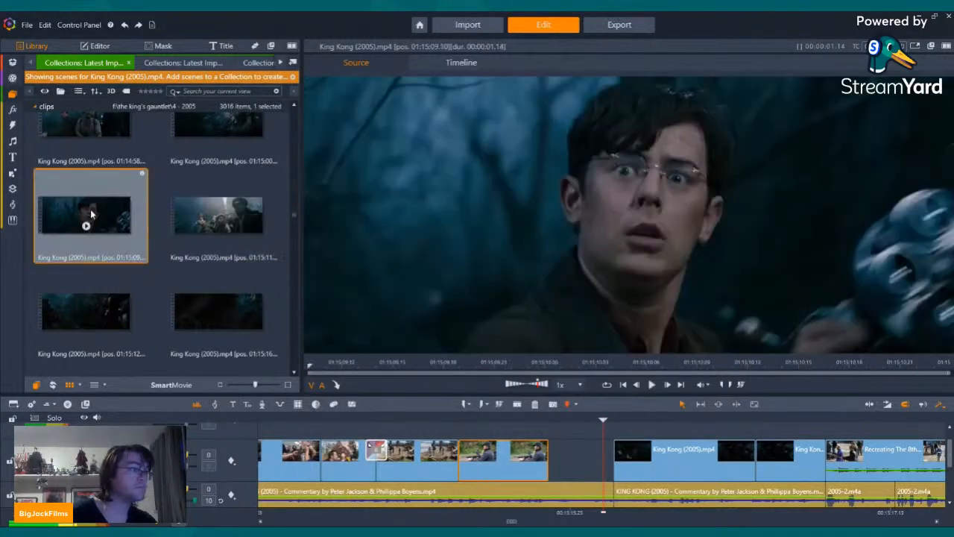
click(85, 226)
scroll(232, 248, up, 1)
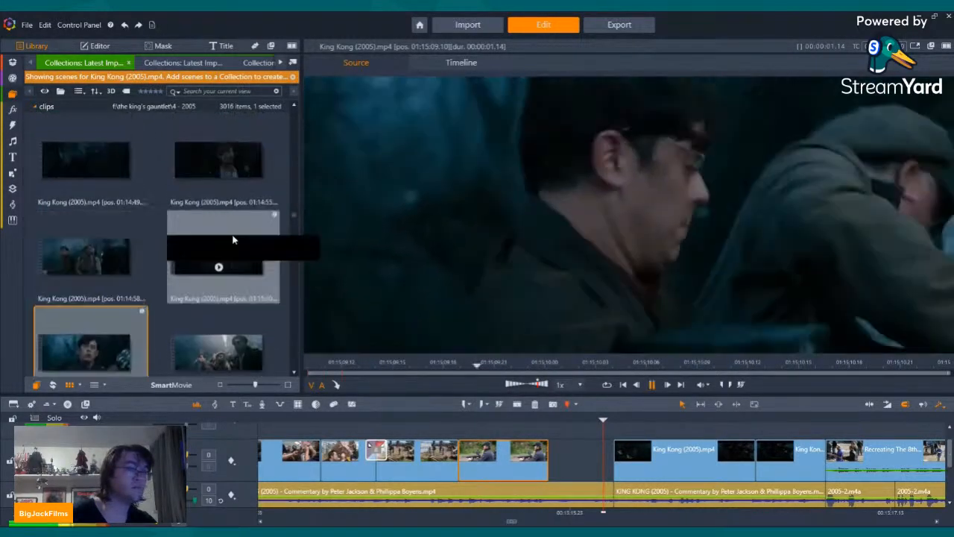
click(217, 257)
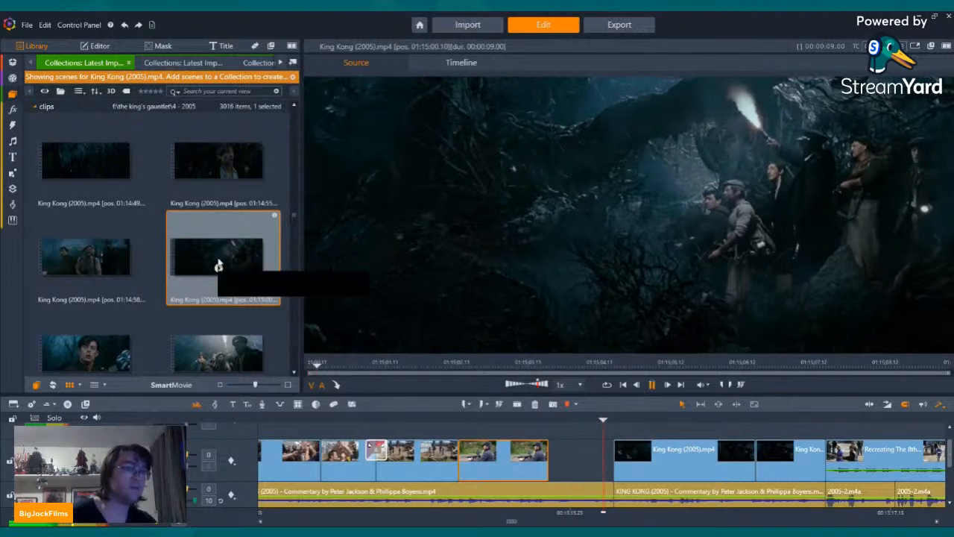
mouse_move(217, 257)
mouse_down()
mouse_move(448, 273)
mouse_move(485, 286)
mouse_move(224, 264)
mouse_up()
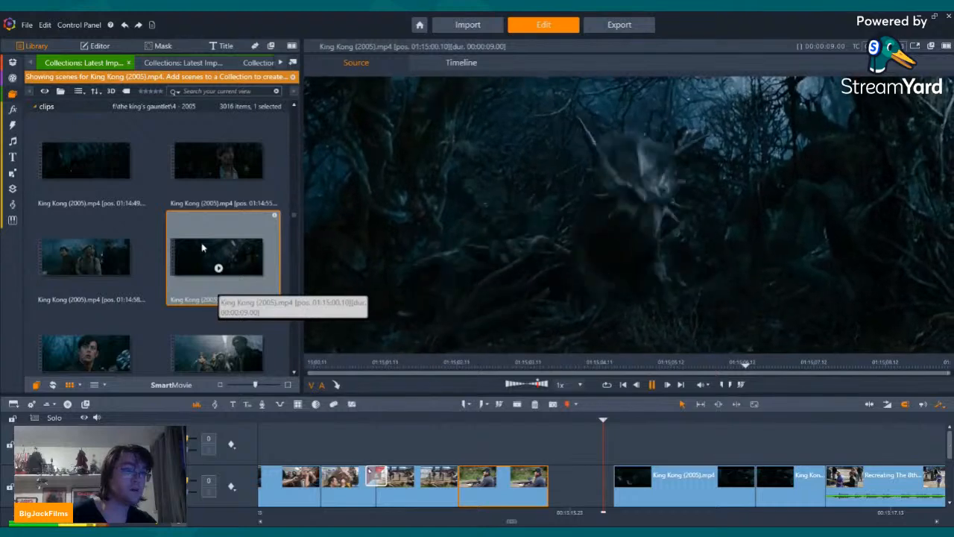
Step: Place the 01:15:00 forest scene in the gap after the gun-aiming clip and turn off its audio stream
drag(207, 247, 556, 443)
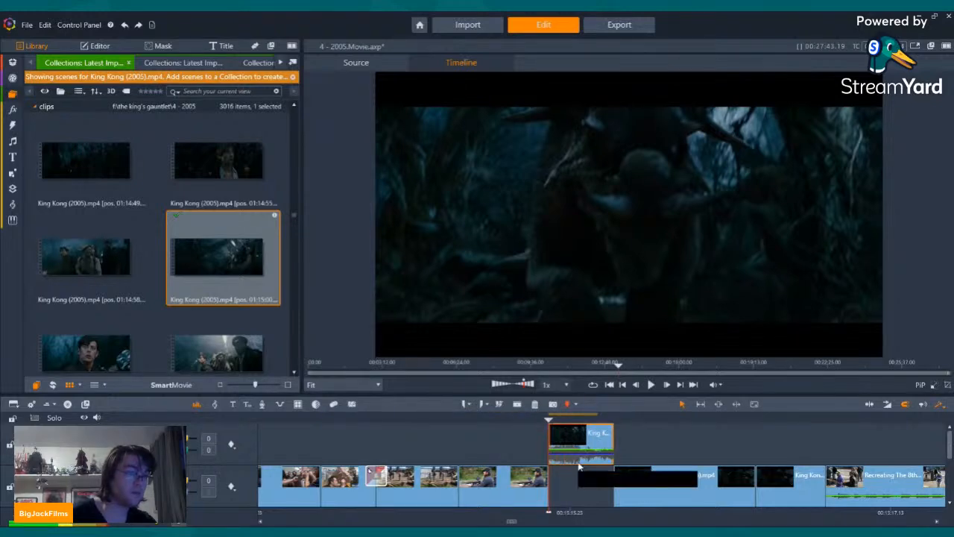
drag(579, 466, 579, 471)
right_click(560, 486)
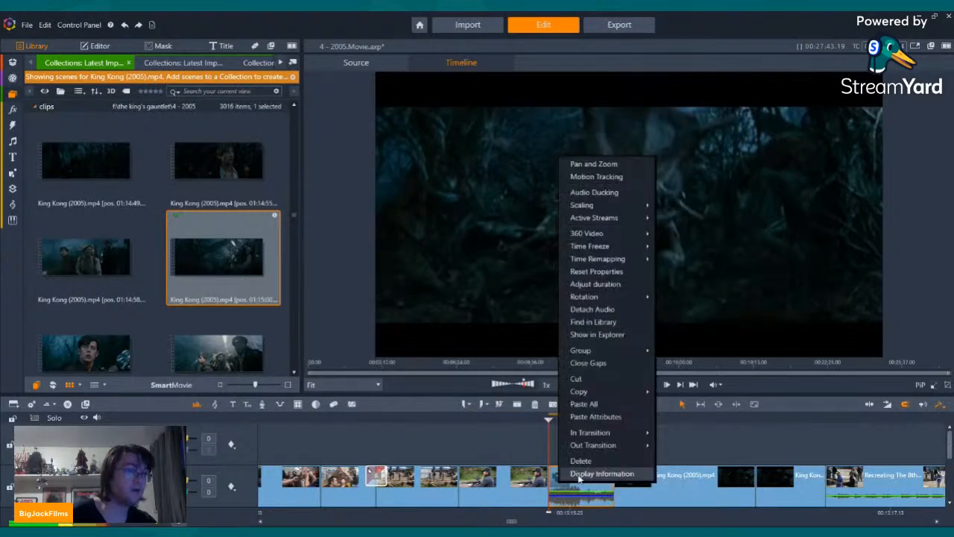
mouse_move(616, 217)
click(669, 231)
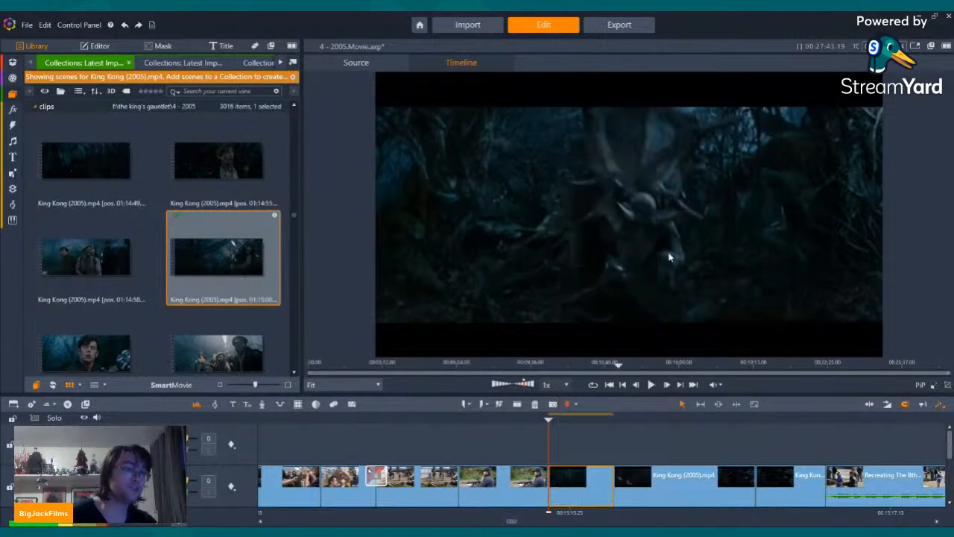
Step: Play across the join and add a short transition between the gun-aiming clip and the newly placed forest scene
key(Left)
key(Left)
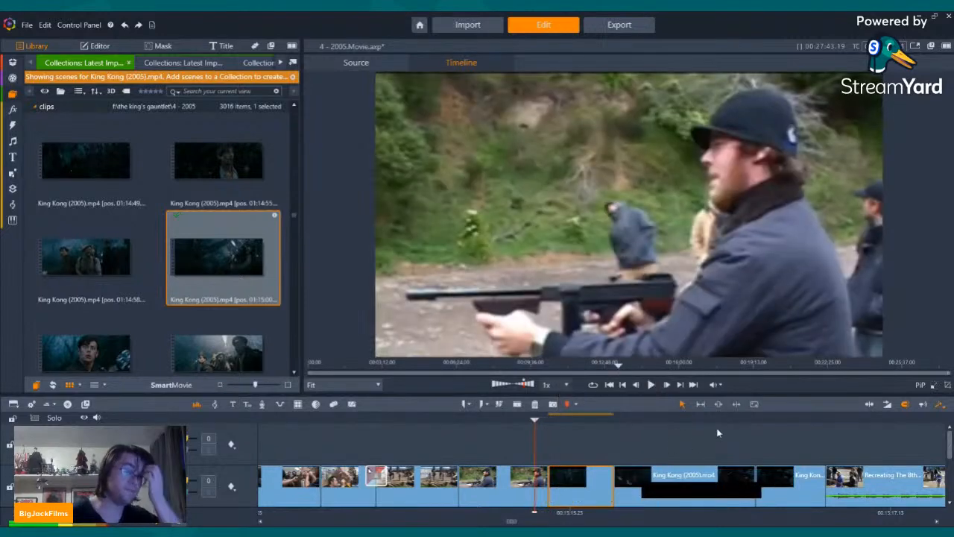
click(648, 385)
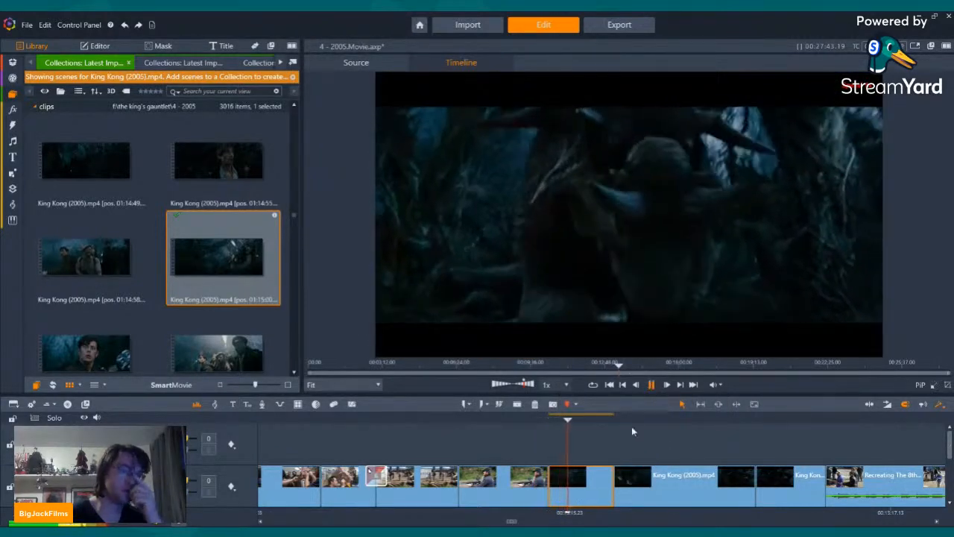
drag(558, 470, 566, 467)
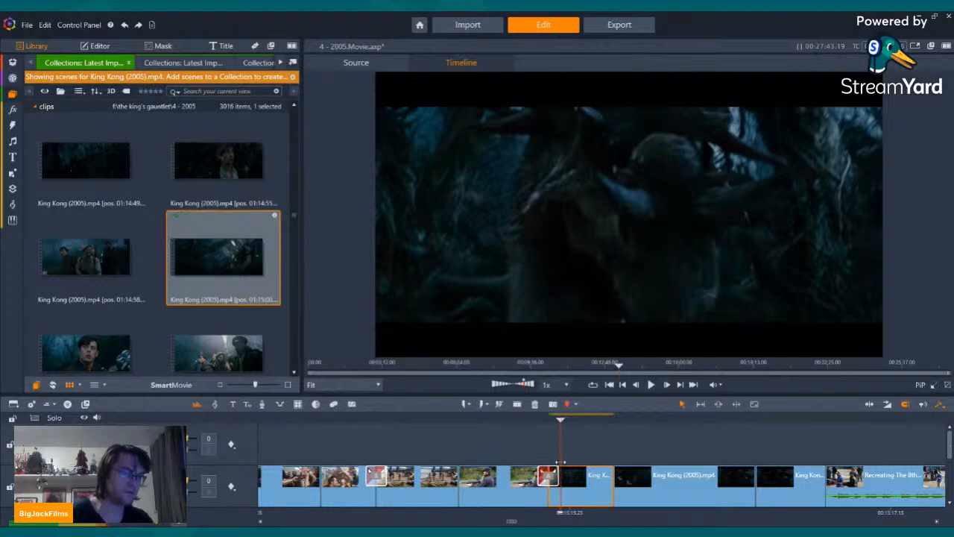
key(Left)
key(Left)
key(Left)
key(Left)
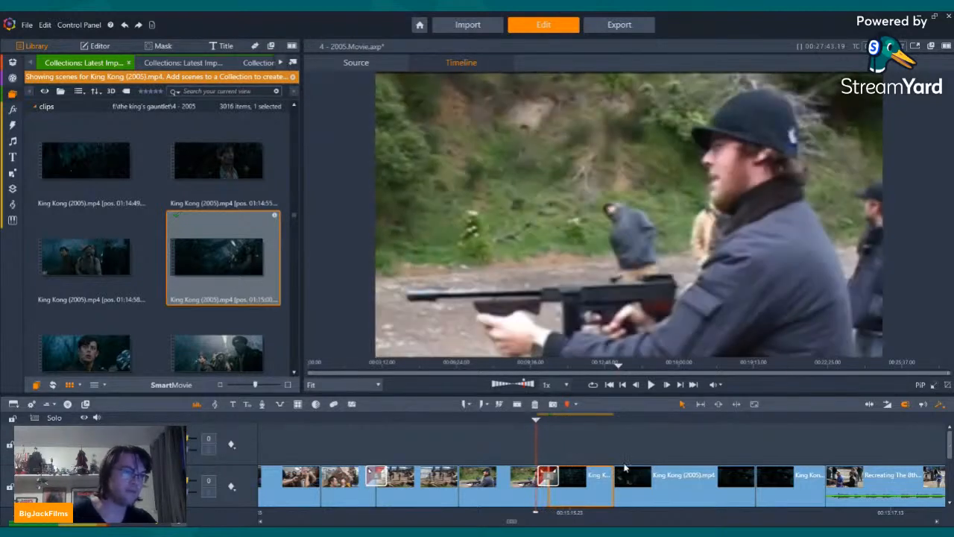
Step: Go back to the earlier film scene of the men shooting in the forest and play the sequence from there
click(624, 386)
click(624, 386)
click(624, 386)
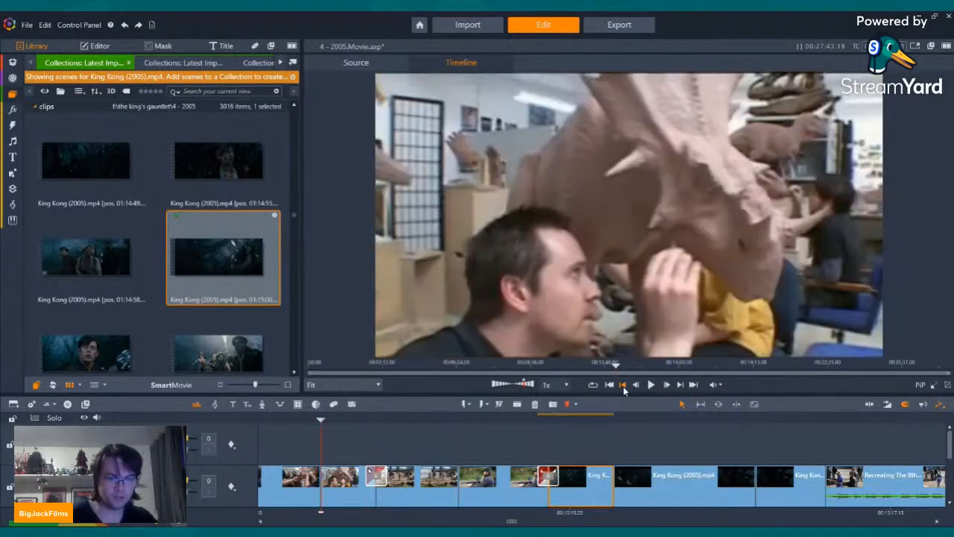
click(624, 387)
click(624, 387)
click(624, 386)
click(624, 387)
click(624, 386)
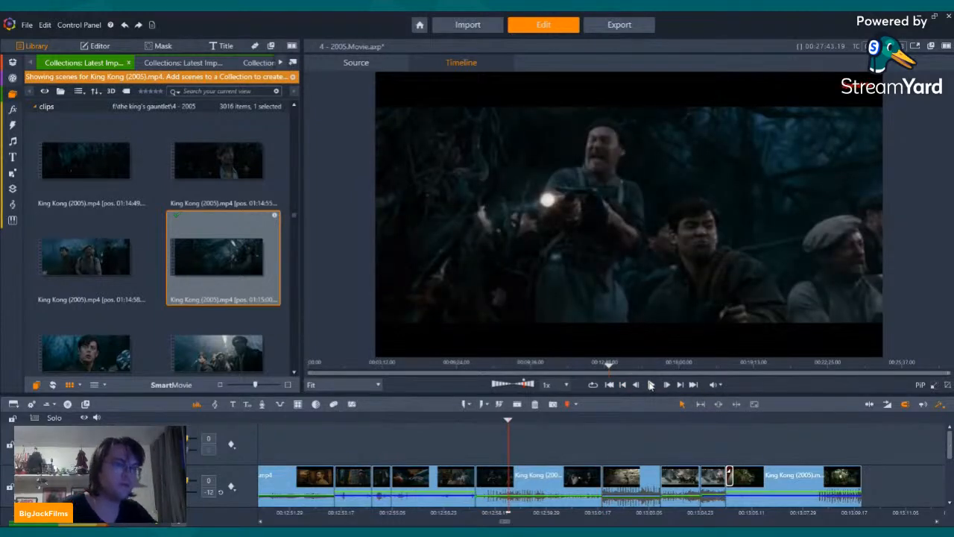
click(651, 385)
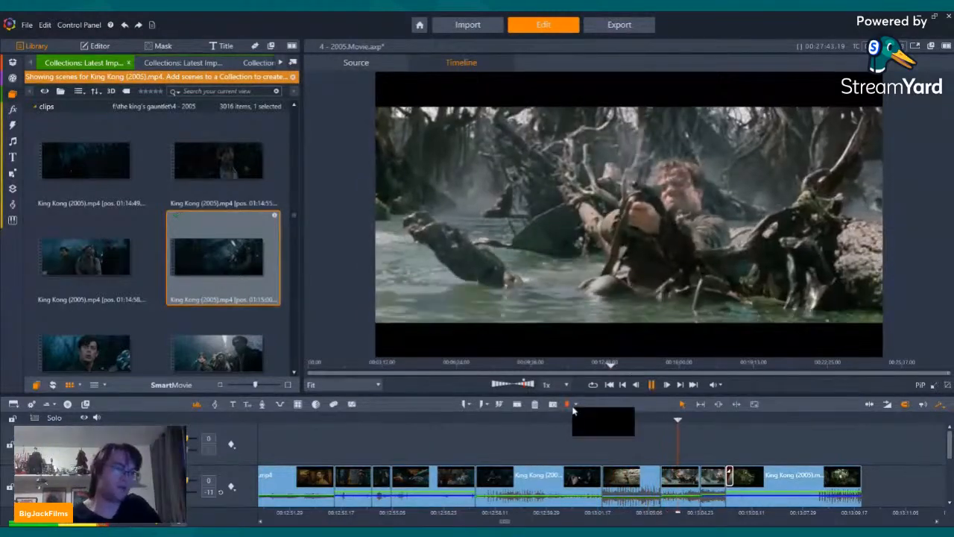
Step: Step back and forth across the cut between the dark forest scene and the rocky-slope scene to check it
click(599, 420)
key(Left)
key(Left)
key(Left)
key(Left)
key(Left)
key(Left)
key(Left)
key(Left)
key(Left)
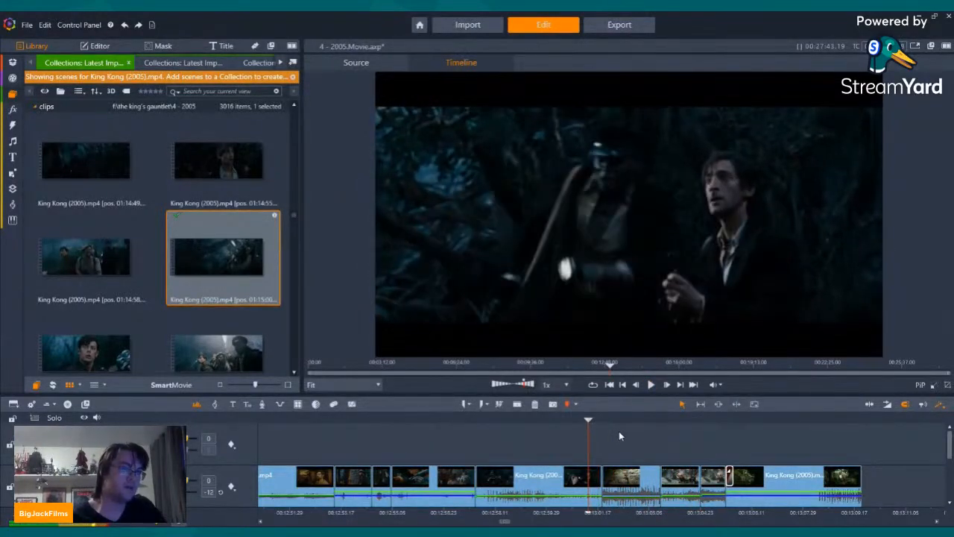
key(Right)
key(Right)
key(Right)
key(Right)
key(Right)
key(Right)
key(Right)
key(Right)
key(Right)
key(Right)
key(Right)
key(Right)
key(Right)
key(Right)
key(Right)
key(Right)
key(Left)
key(Left)
key(Left)
key(Left)
key(Left)
key(Left)
key(Right)
key(Right)
key(Right)
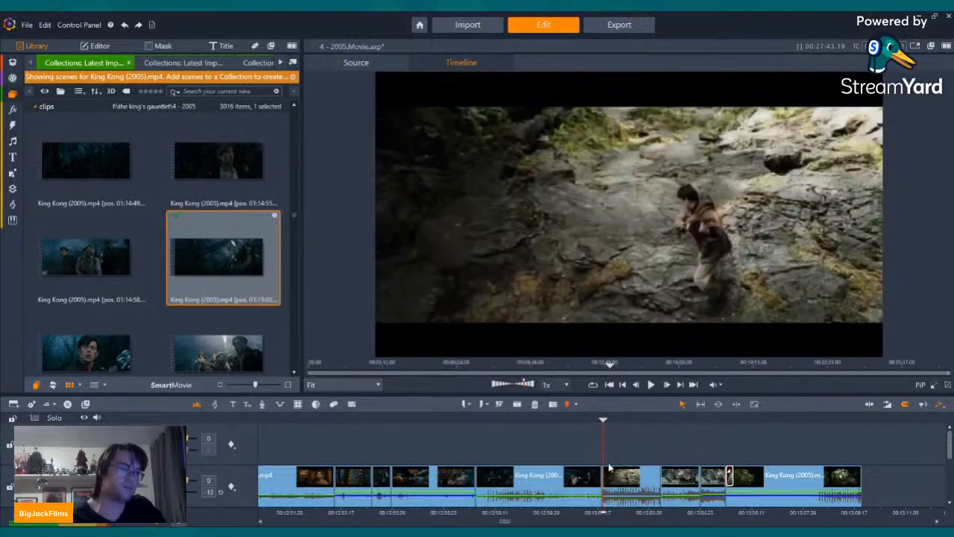
key(Left)
key(Left)
key(Left)
key(Left)
key(Left)
key(Left)
key(Left)
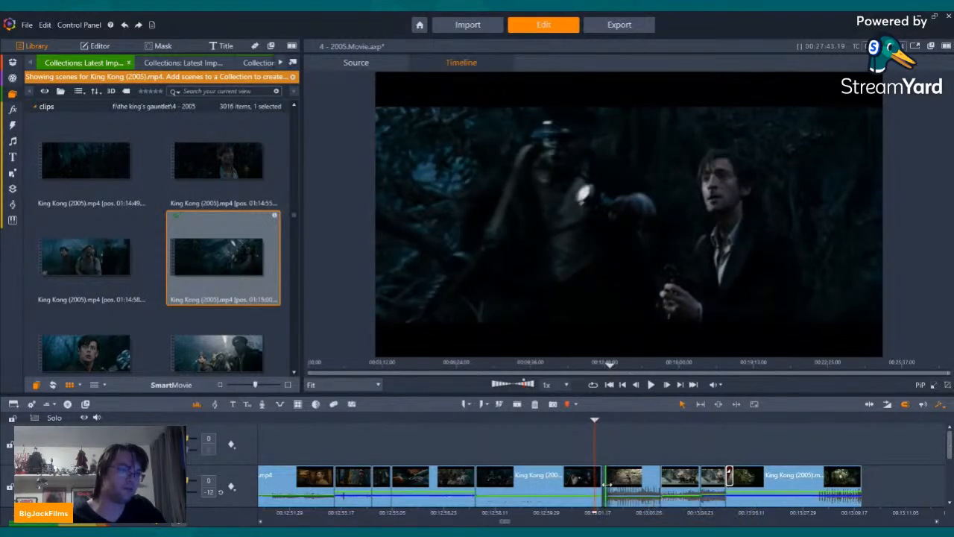
Step: Check the end of the rocky-slope clip and play the sequence onward through the container-yard scene and the tracks below
click(626, 480)
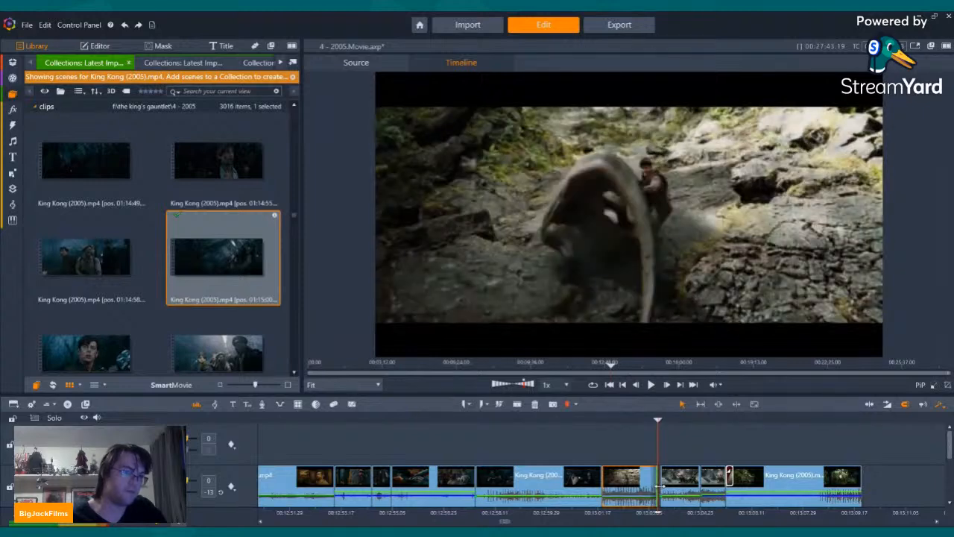
drag(659, 485, 647, 481)
key(Left)
key(Left)
key(Left)
key(Left)
key(Left)
key(Left)
key(Left)
key(Left)
key(Left)
key(Left)
key(Left)
key(Left)
key(Left)
key(Left)
key(Left)
key(Left)
key(Left)
key(Left)
key(Left)
key(Left)
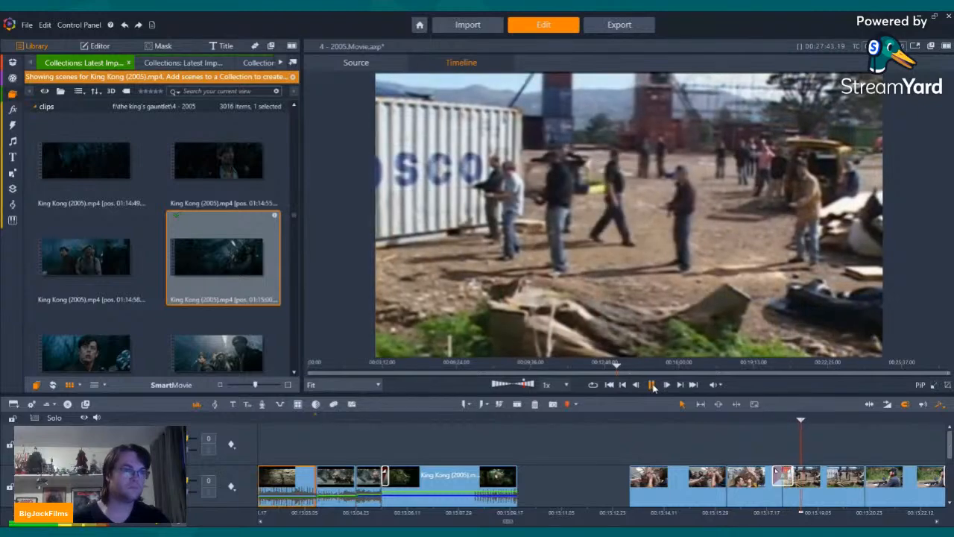
drag(949, 445, 949, 454)
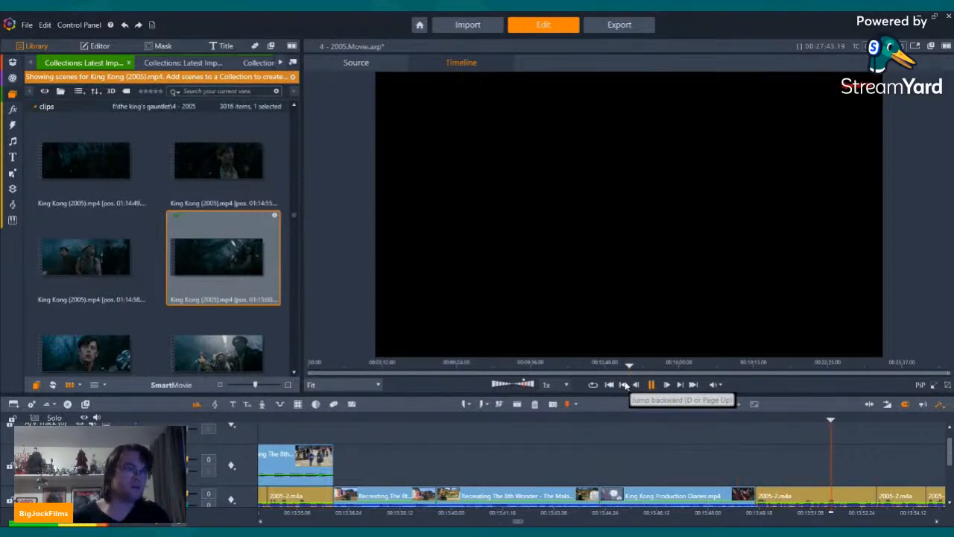
Step: Return to the end of the King Kong Production Diaries clip and browse the film's scenes for the ship's hold sequence with the cages
click(625, 384)
scroll(216, 171, up, 3)
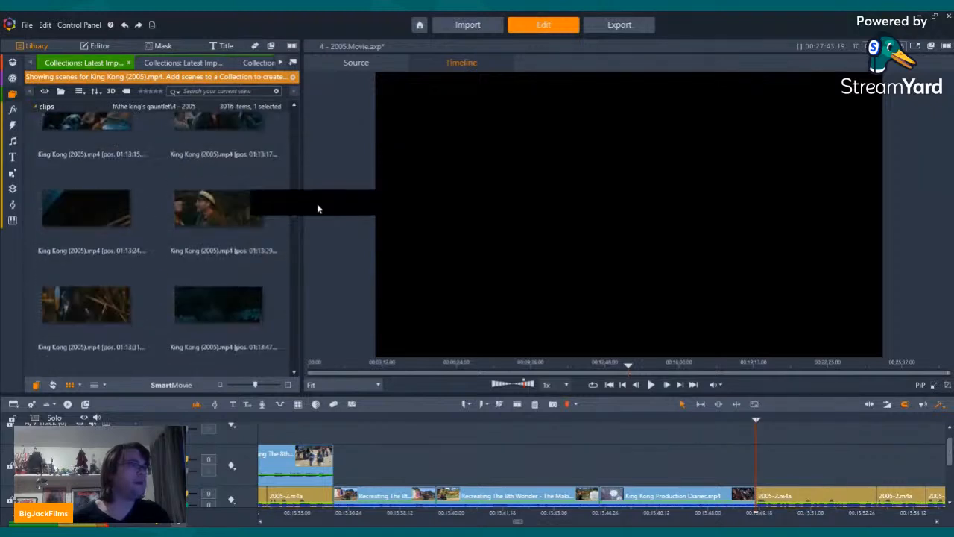
scroll(296, 211, up, 3)
drag(295, 212, 295, 120)
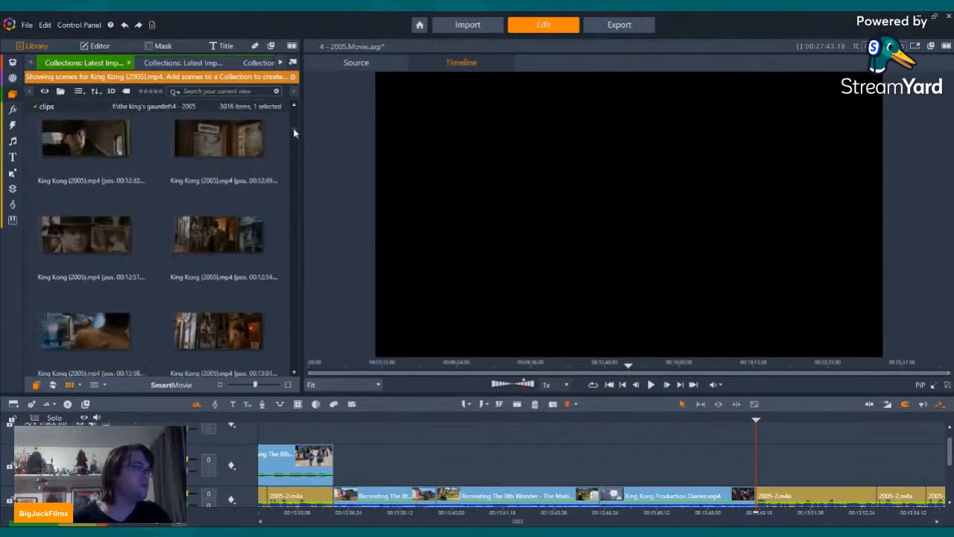
scroll(293, 133, down, 3)
drag(293, 128, 296, 147)
scroll(151, 293, down, 5)
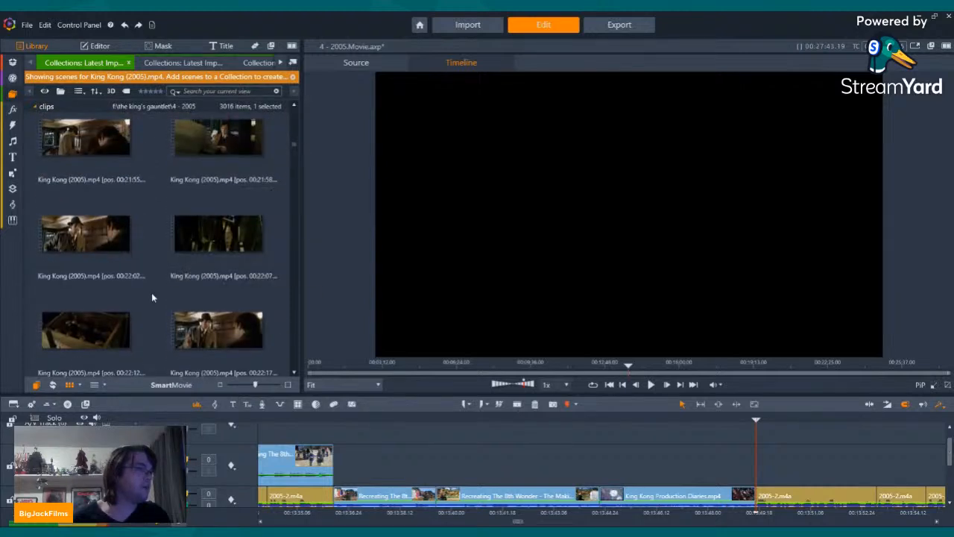
scroll(153, 297, down, 6)
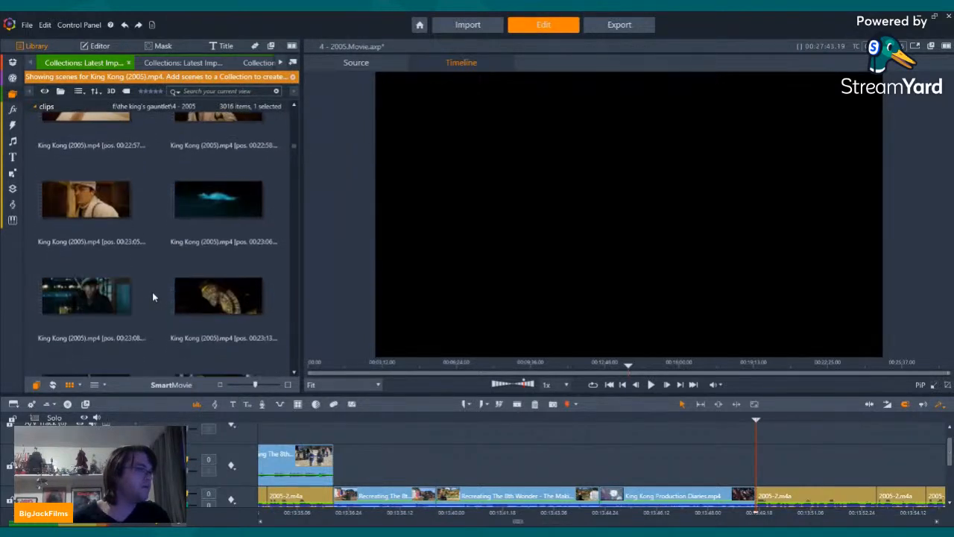
scroll(158, 284, down, 5)
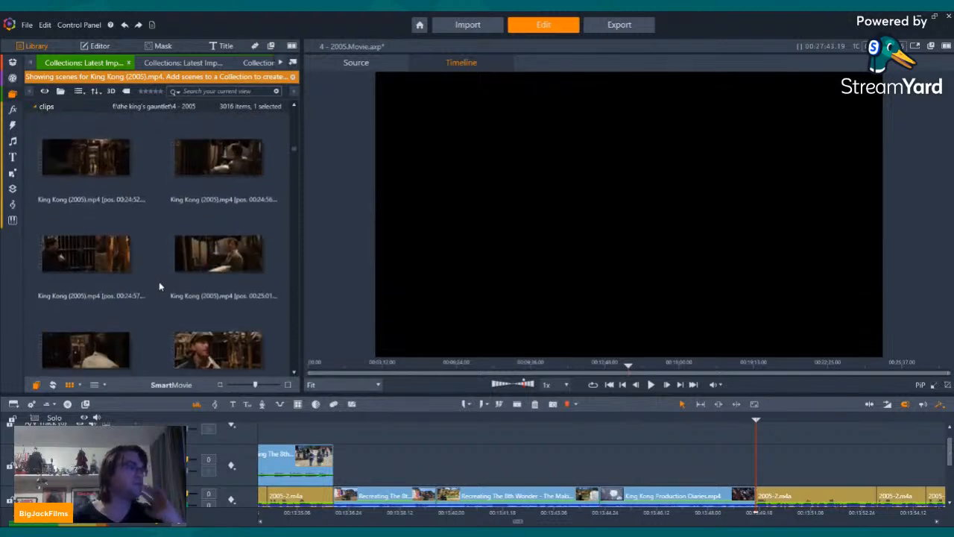
scroll(158, 269, down, 4)
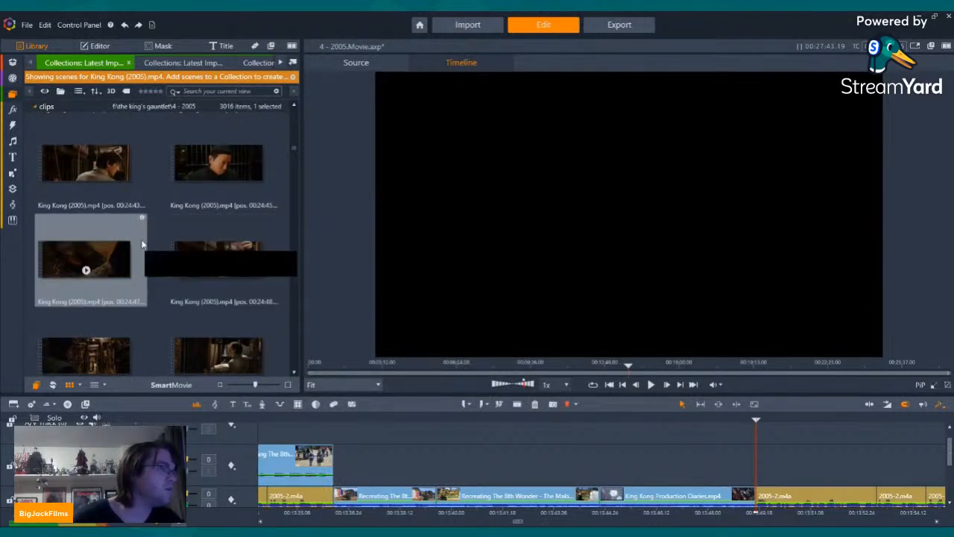
scroll(156, 267, down, 3)
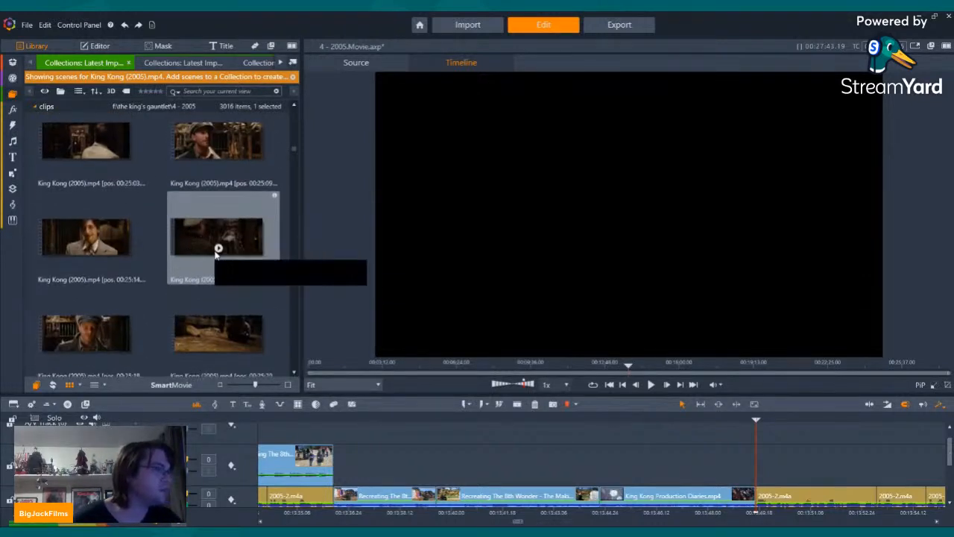
Step: Place the film scenes of the officer looking down and the bottle on the floor after the Production Diaries clip, and play them
click(215, 312)
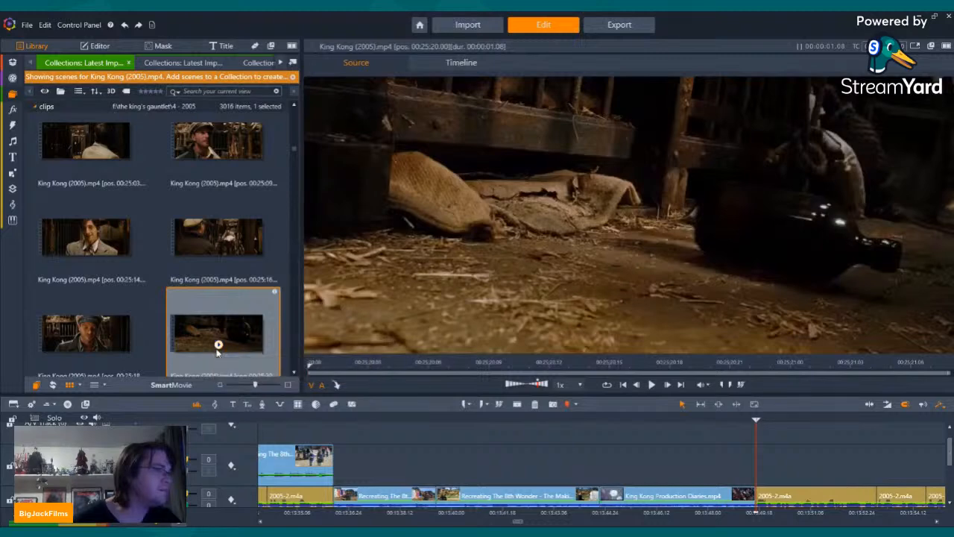
scroll(187, 312, down, 1)
click(106, 195)
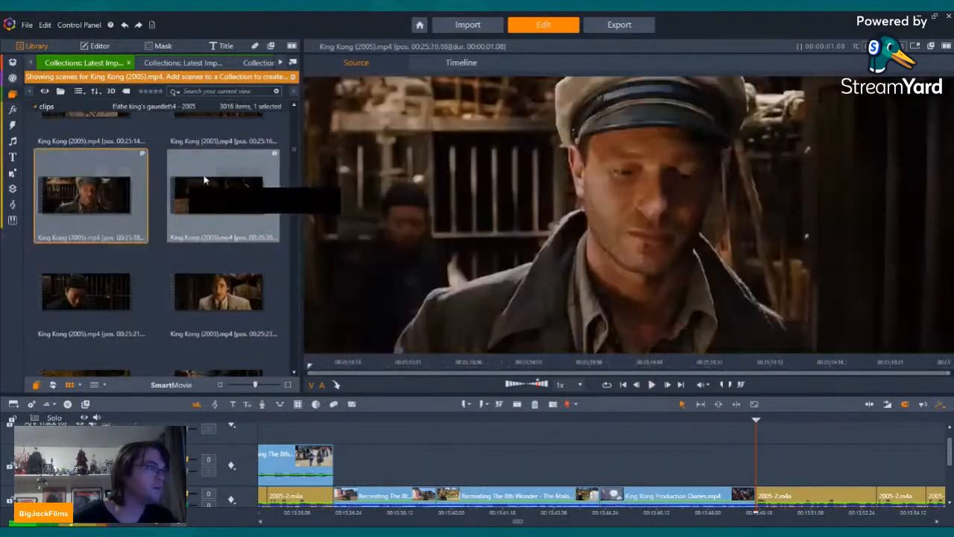
scroll(222, 213, up, 1)
scroll(222, 216, up, 1)
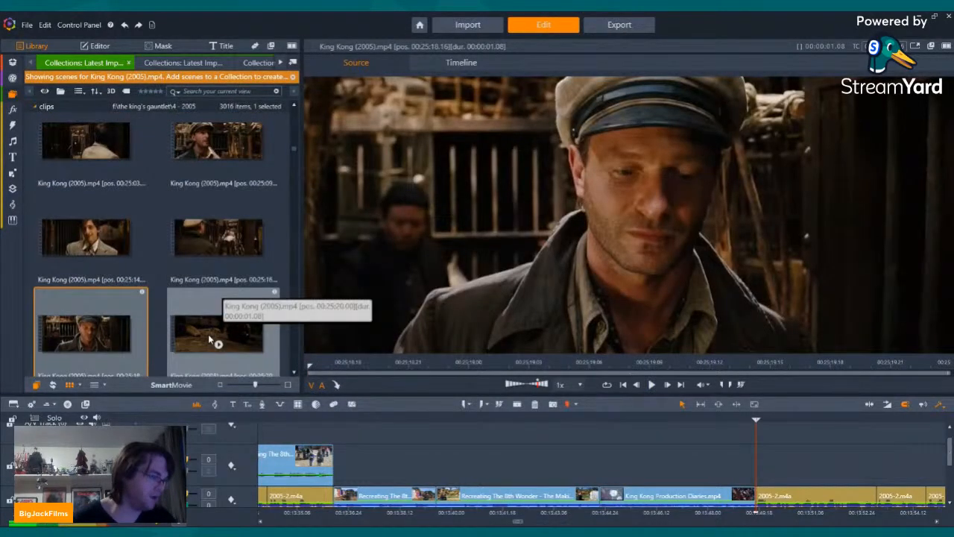
ctrl+click(211, 341)
drag(210, 341, 775, 462)
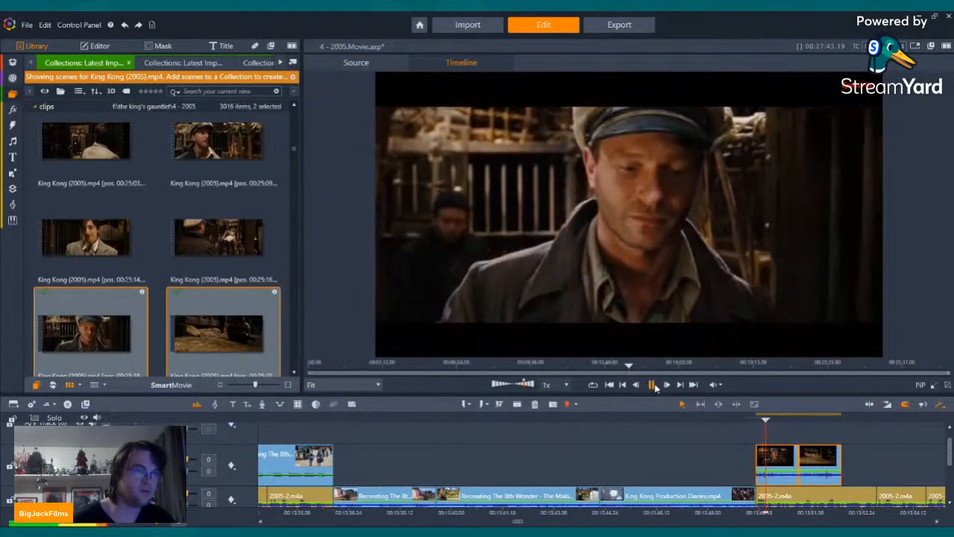
click(652, 384)
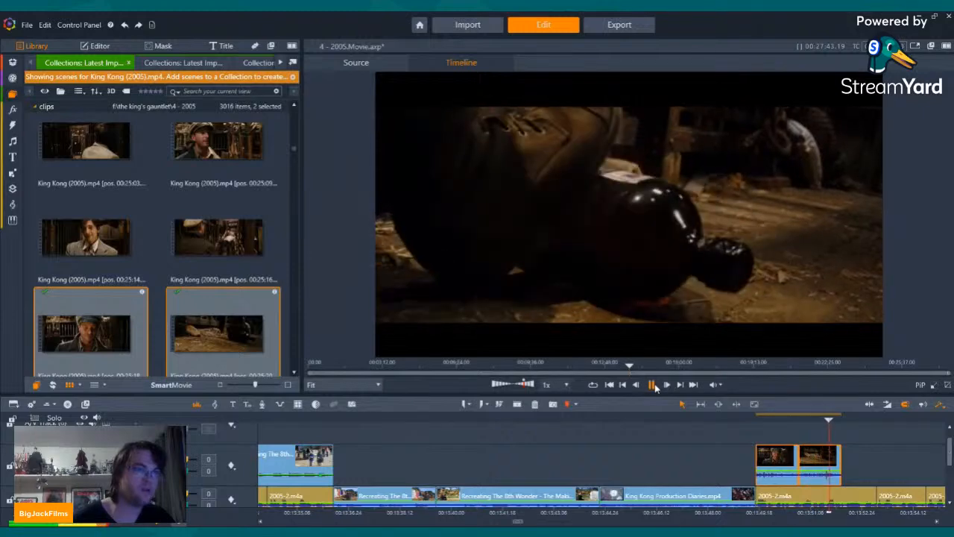
Step: Add the close-up of the man in the black cap, lowering its volume to -9 and the bottle clip's to -8
scroll(104, 291, down, 2)
click(90, 292)
drag(89, 292, 861, 461)
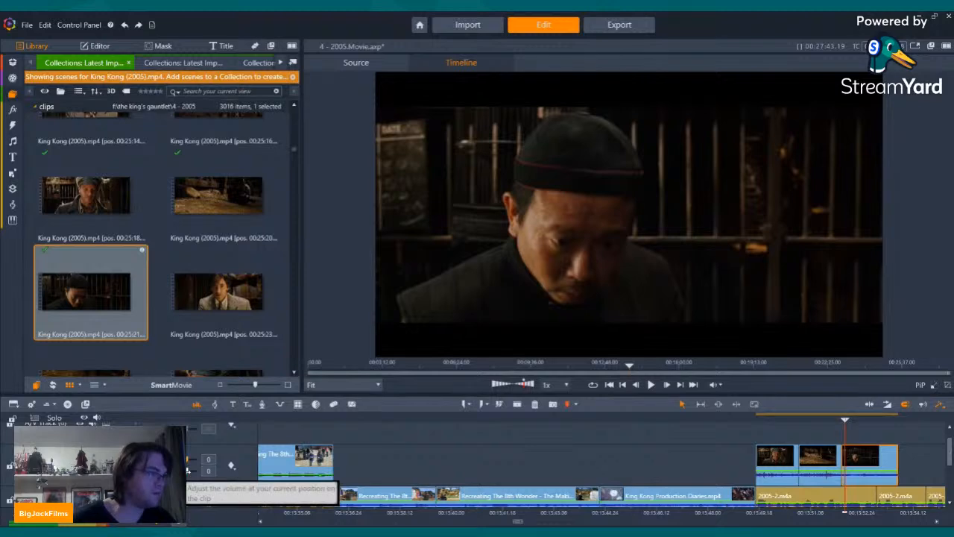
drag(184, 471, 179, 471)
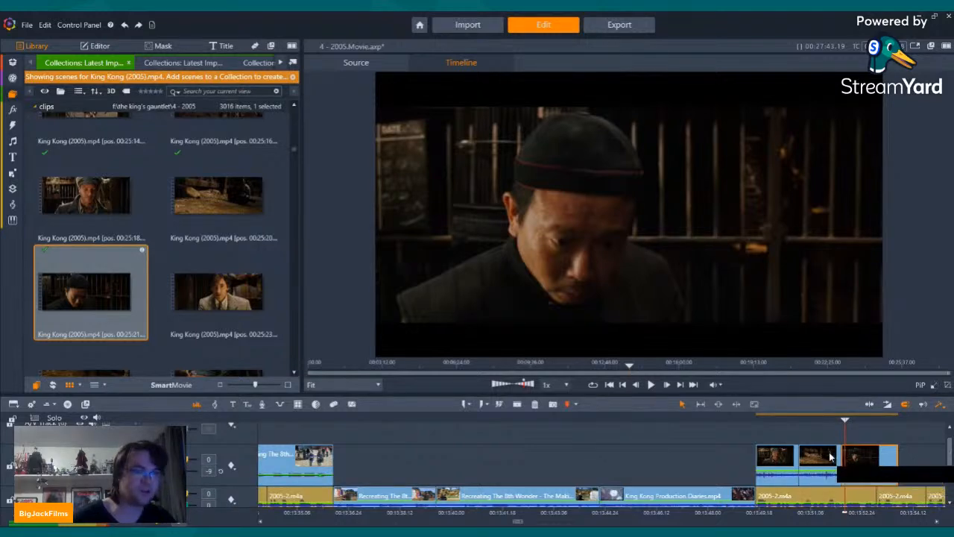
click(832, 458)
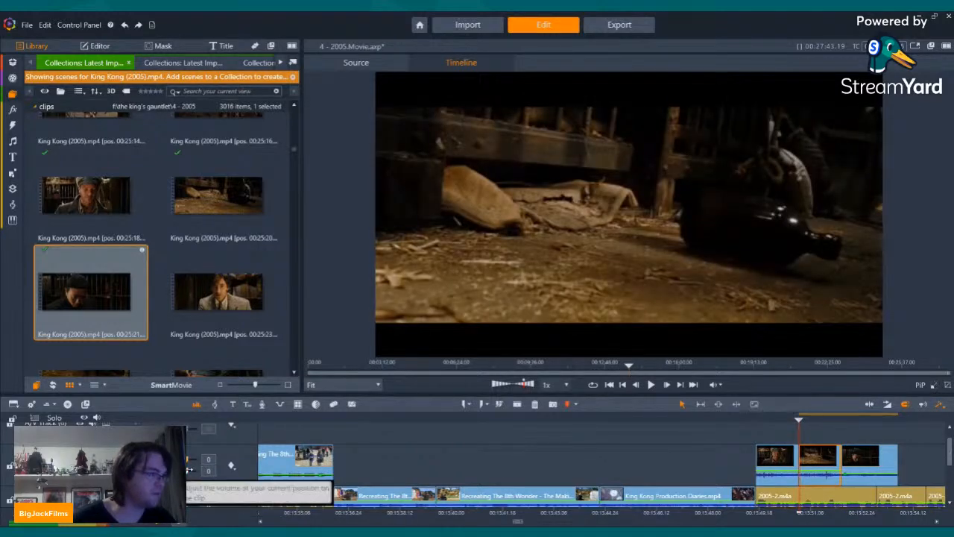
drag(184, 471, 175, 471)
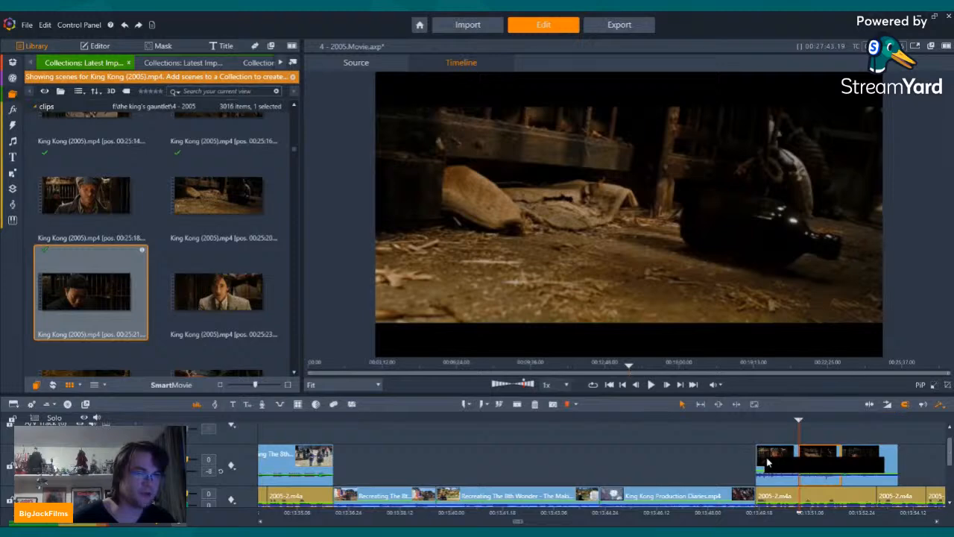
click(768, 462)
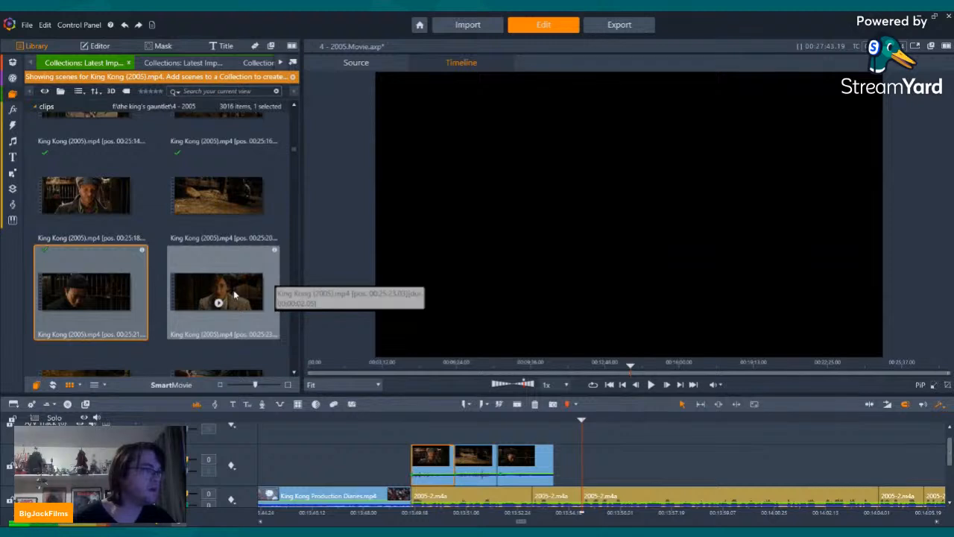
Step: Append the close-up of the man in the tweed jacket at volume -12 and trim its end to the cut in the narration audio
drag(270, 298, 563, 457)
right_click(573, 456)
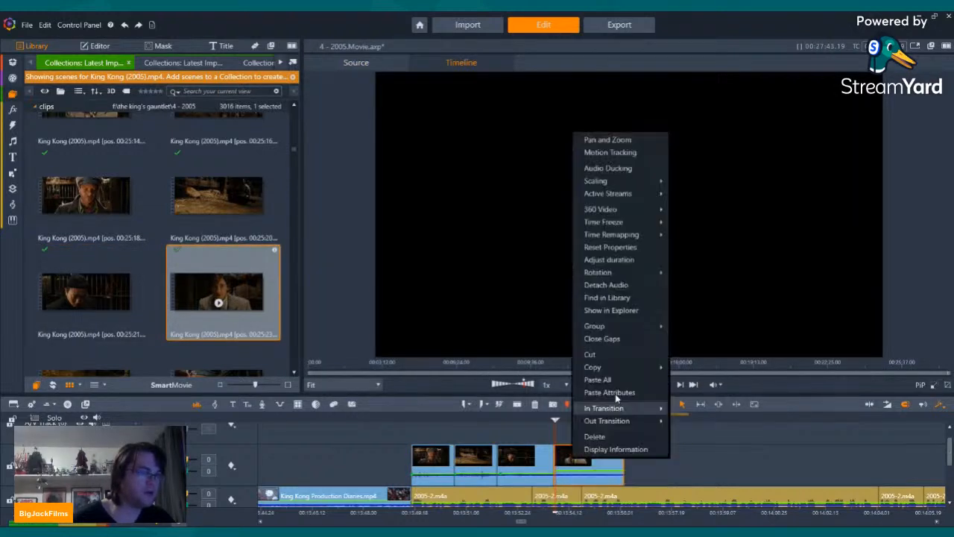
click(189, 471)
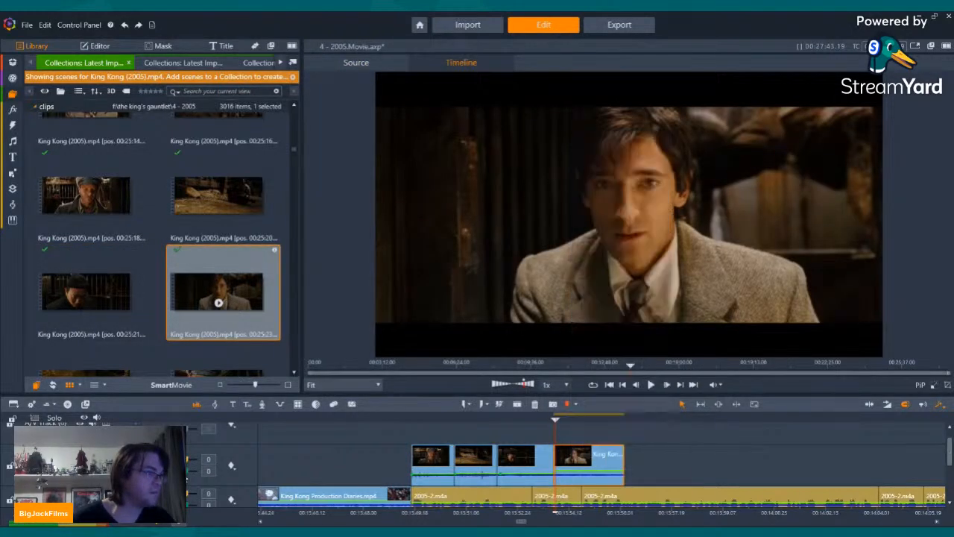
drag(189, 471, 185, 471)
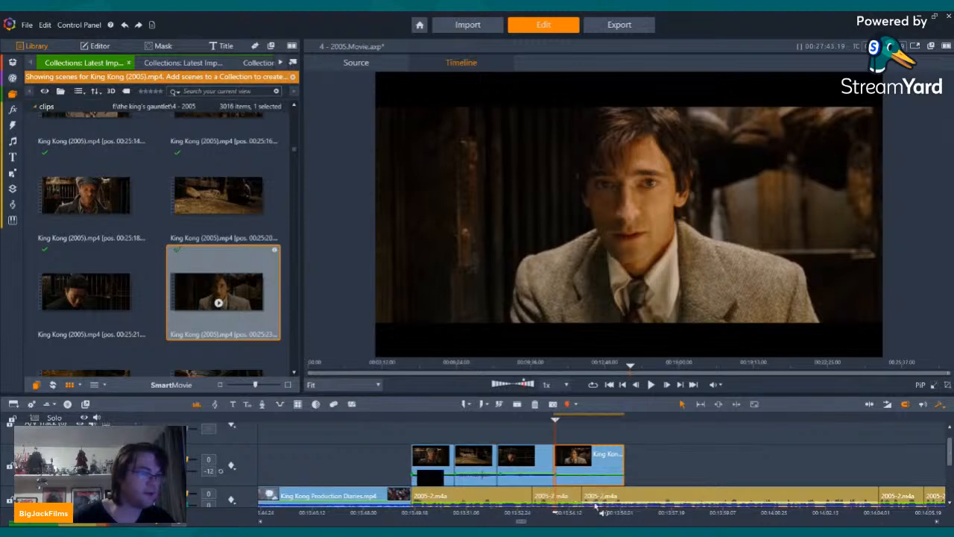
scroll(596, 507, down, 1)
drag(622, 454, 599, 451)
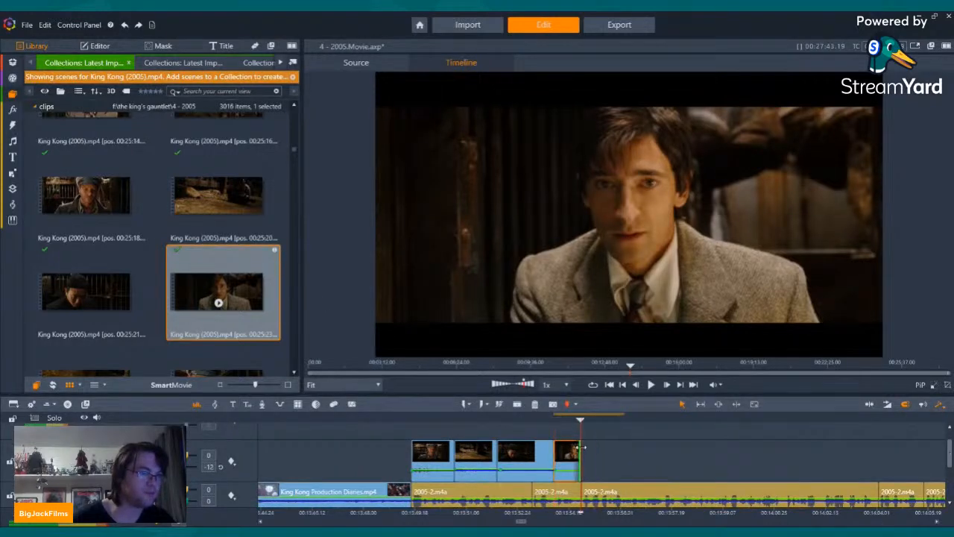
Step: Browse the Recreating The 8th Wonder making-of scenes for footage of the ship's hold set and its cages
click(184, 62)
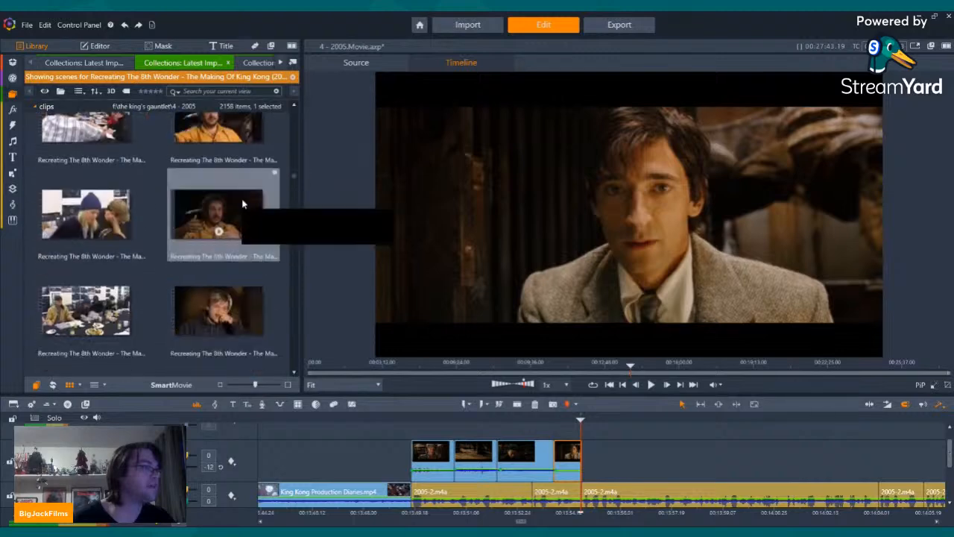
scroll(248, 207, down, 10)
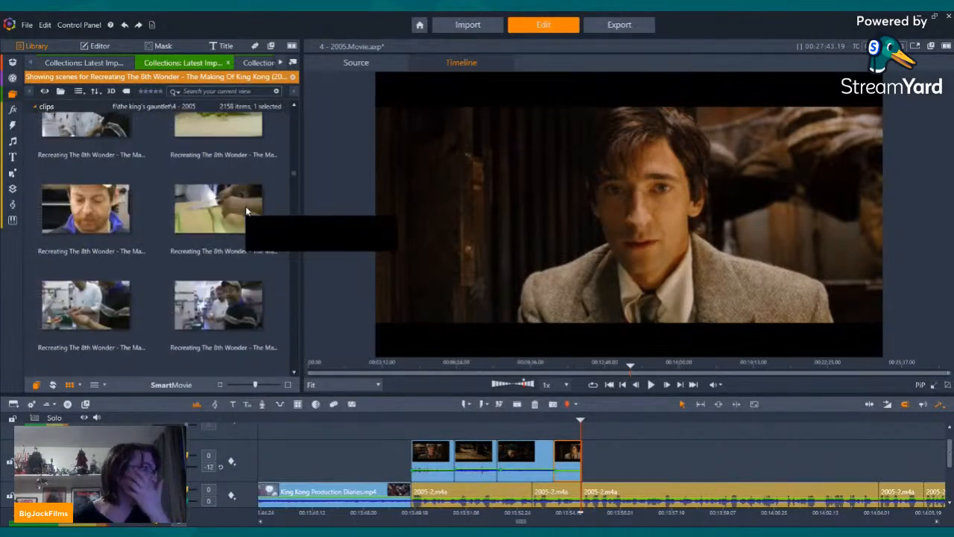
scroll(248, 209, down, 8)
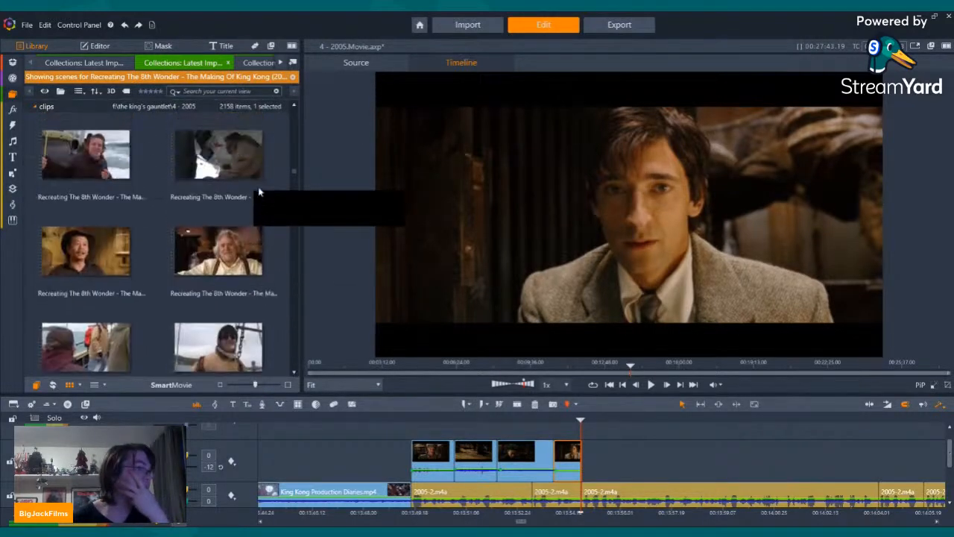
scroll(259, 191, down, 10)
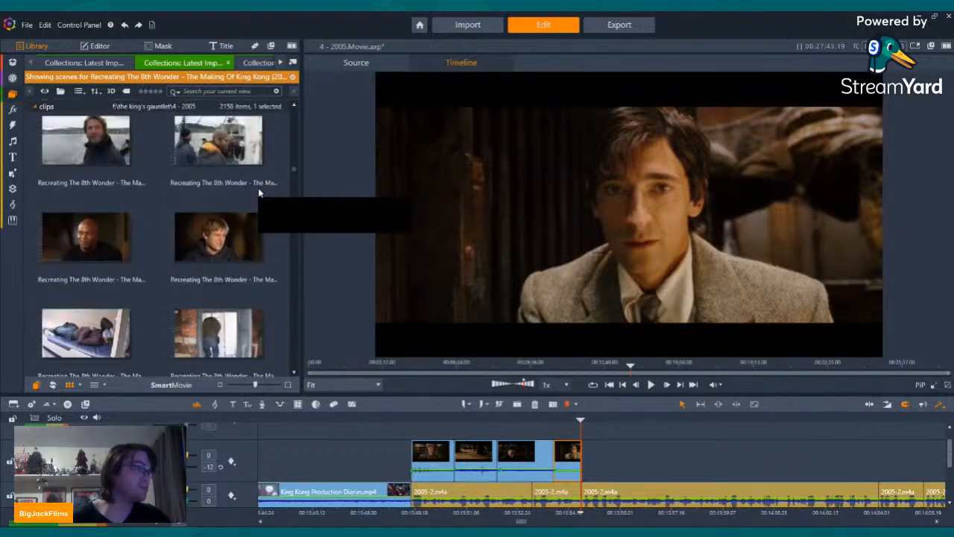
scroll(259, 192, down, 10)
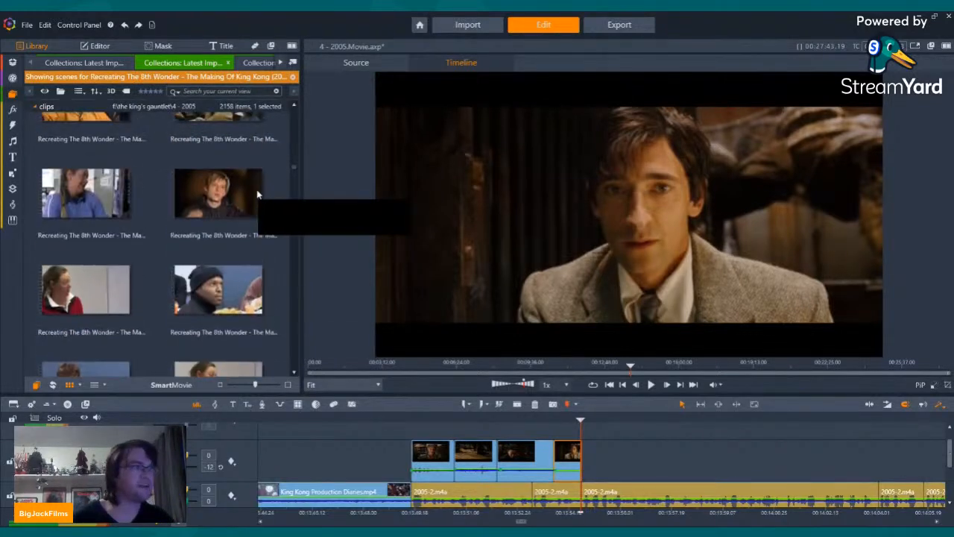
scroll(257, 194, down, 10)
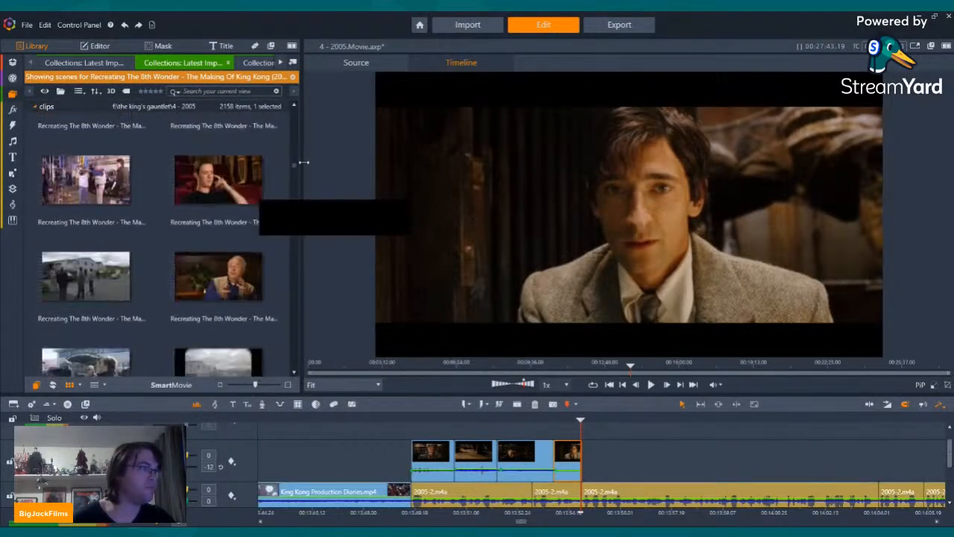
drag(296, 164, 290, 202)
scroll(196, 226, up, 9)
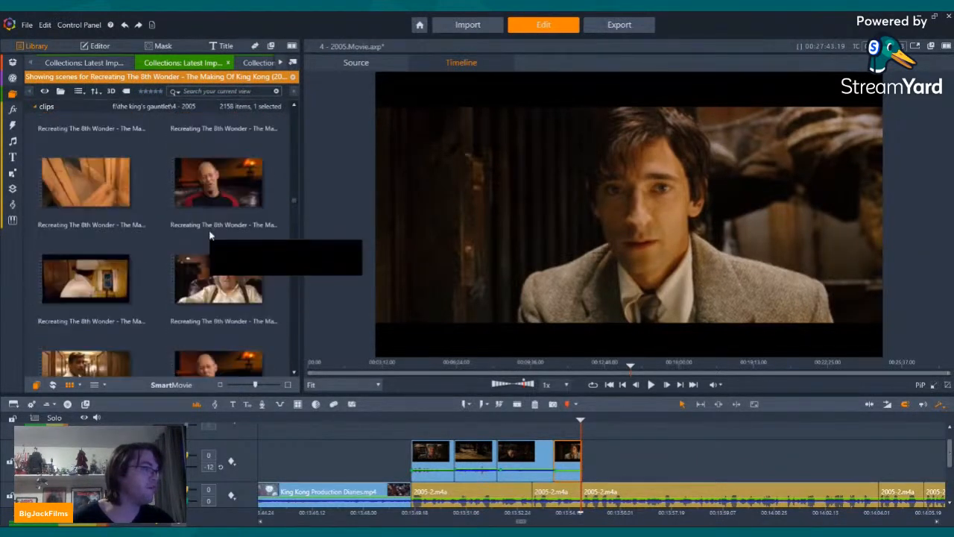
scroll(209, 234, up, 2)
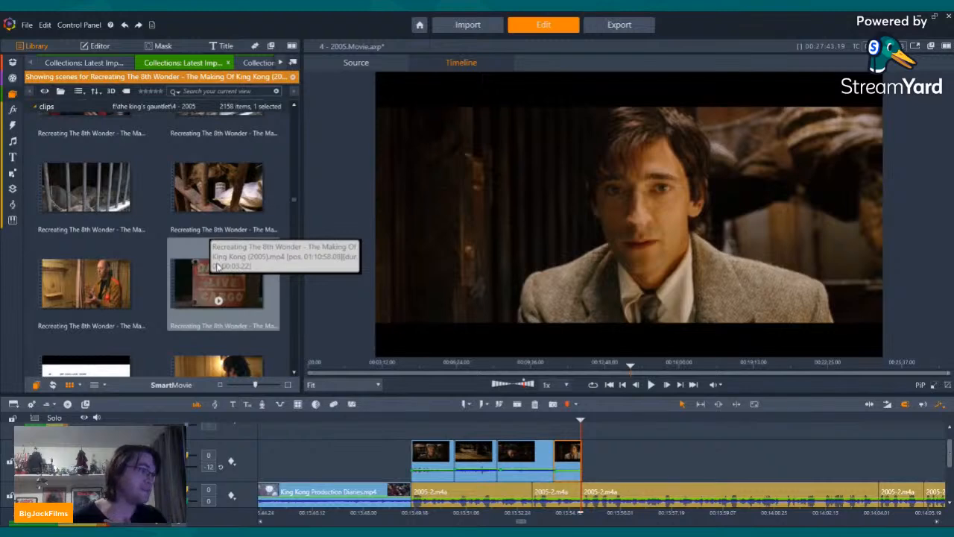
Step: Preview the making-of clips of the Danger Live Cargo sign and the chloroform bottles behind the bars
click(217, 297)
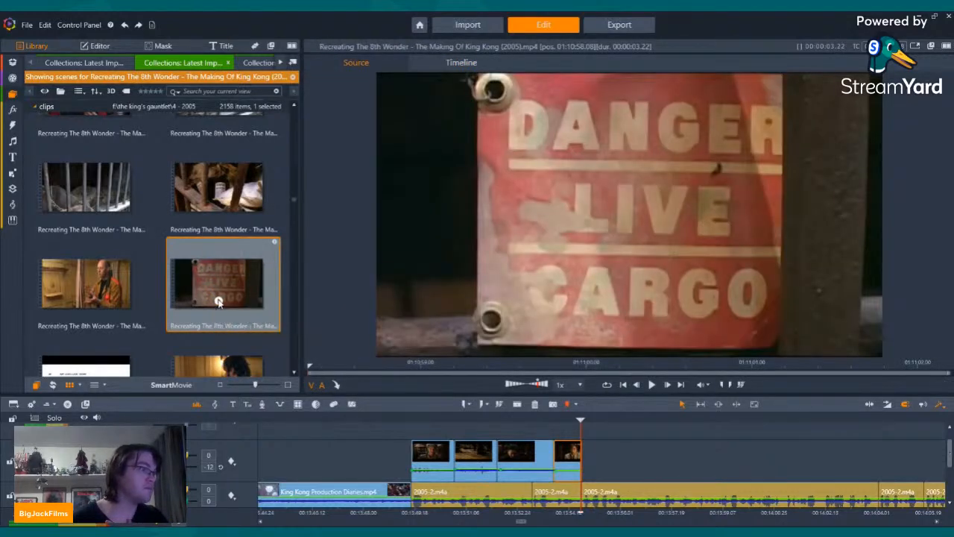
key(space)
scroll(223, 294, up, 4)
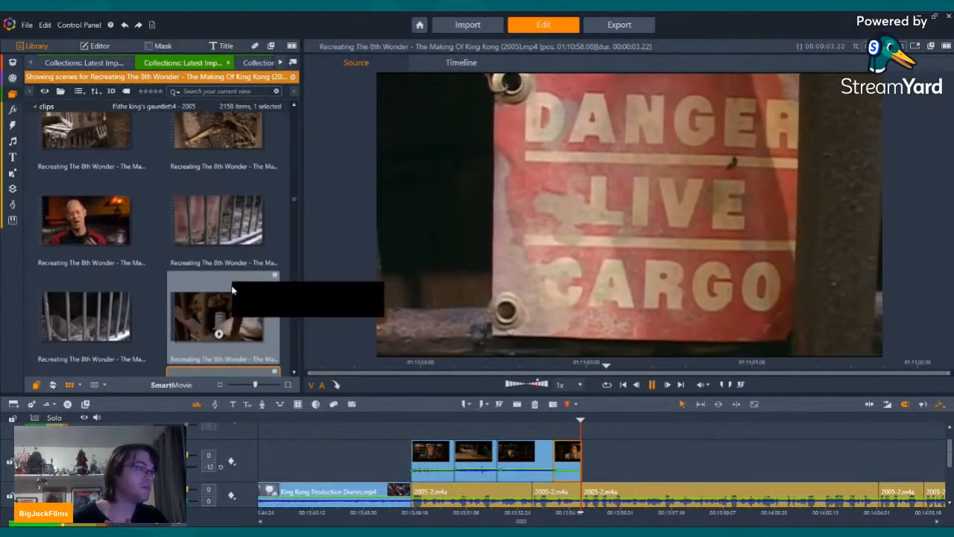
click(221, 330)
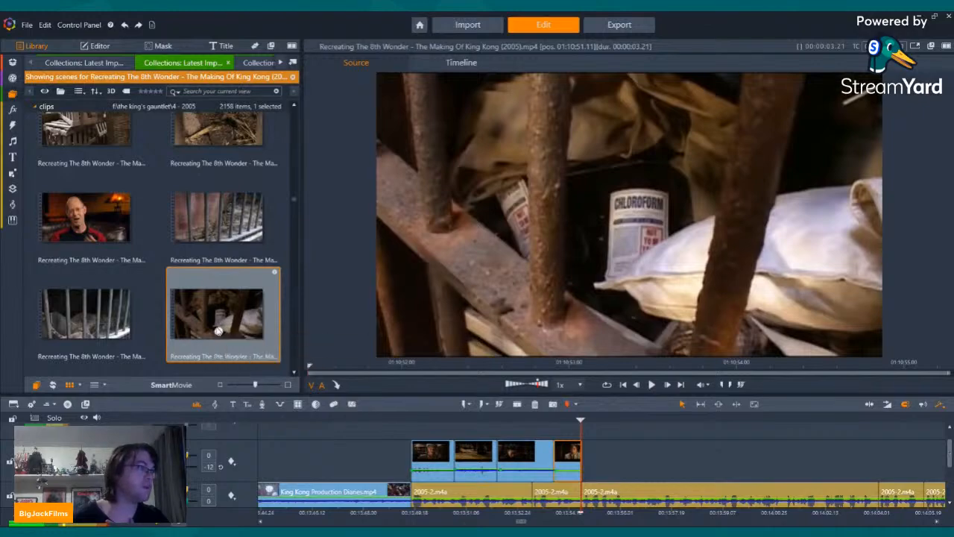
key(space)
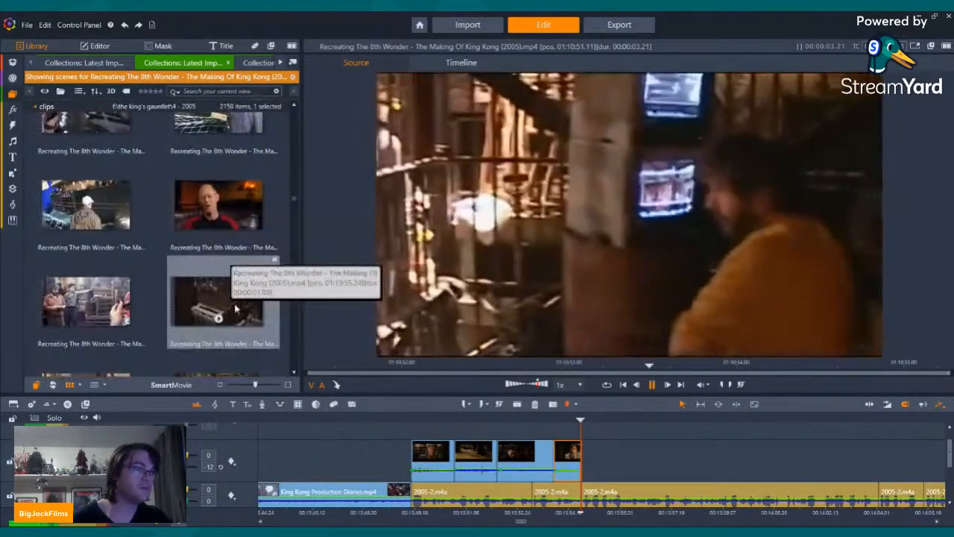
Step: Preview the making-of clips of the wooden crates and the interview with the man in the black and red top
click(230, 289)
scroll(229, 287, up, 3)
scroll(230, 287, down, 3)
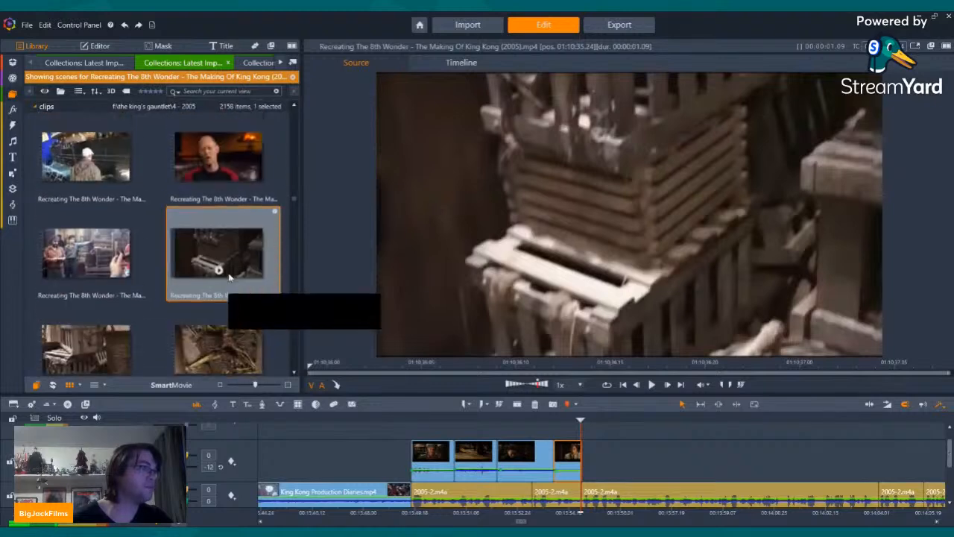
click(93, 227)
click(218, 155)
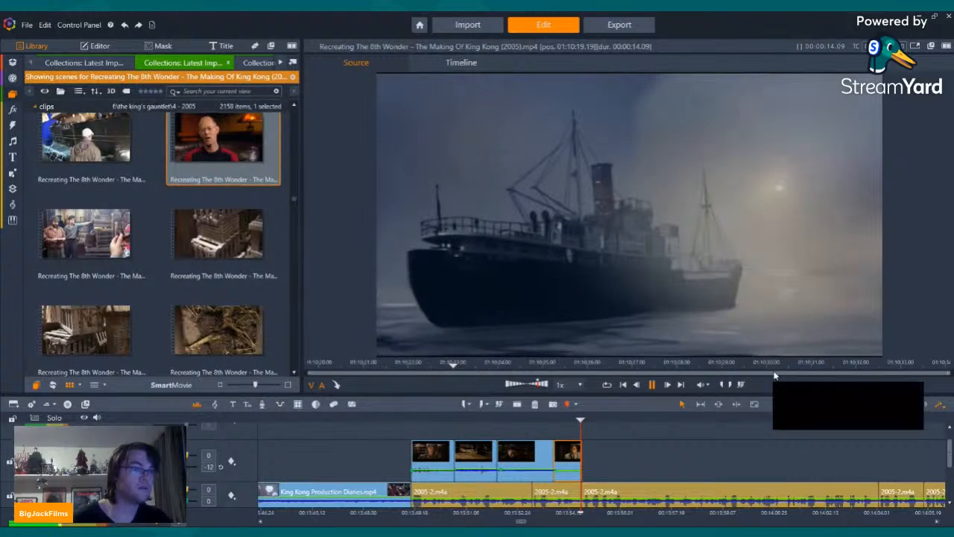
Step: Preview the making-of clips of the Live Animals Inside sign, the ship's hull set and the crew standing among the cages
drag(773, 365, 639, 356)
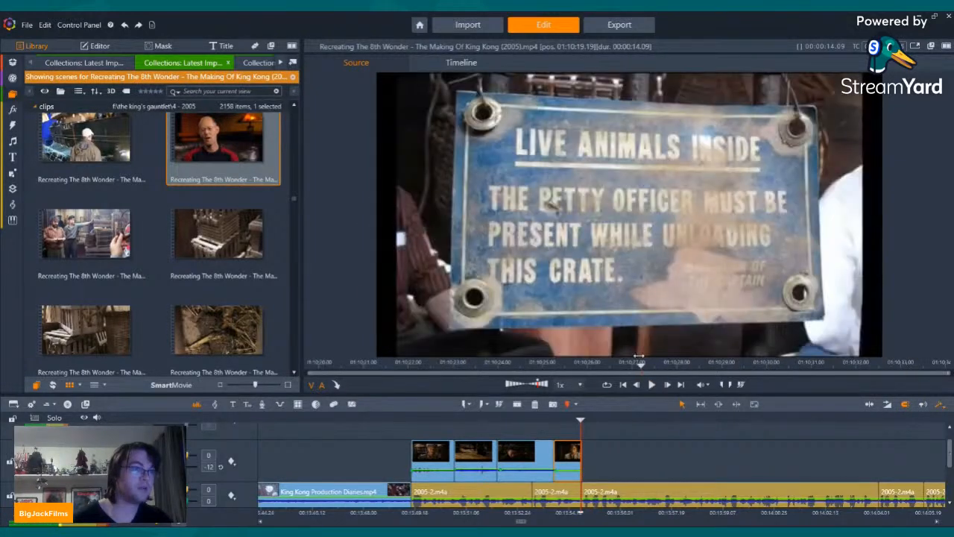
click(86, 155)
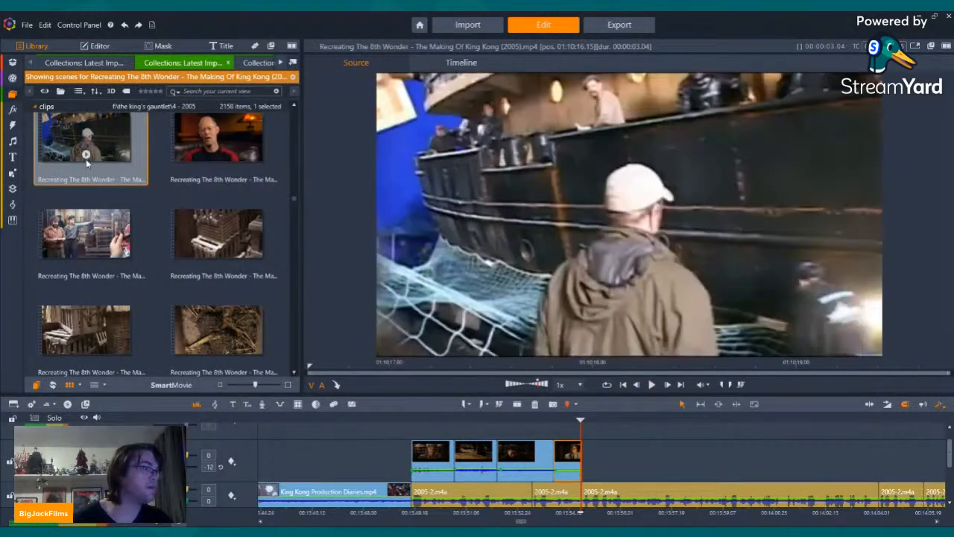
key(space)
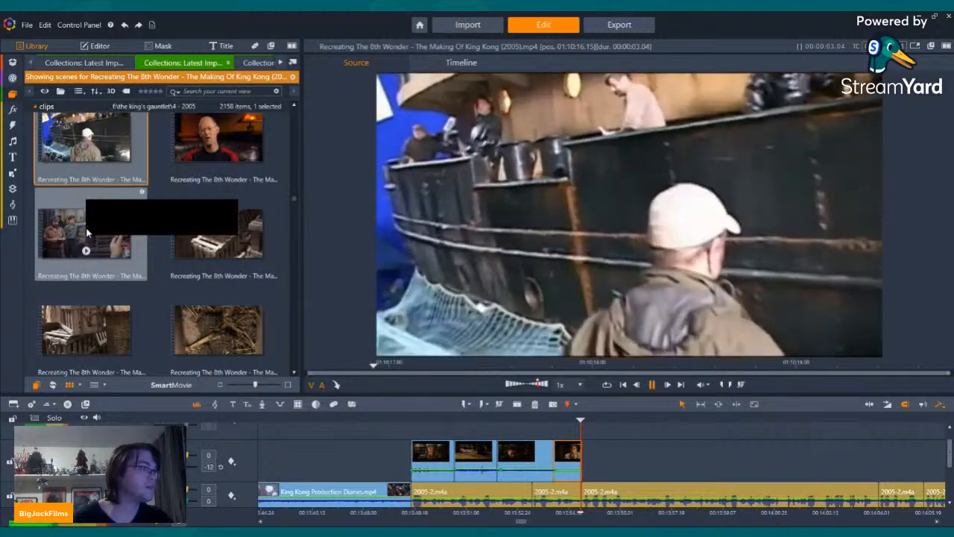
click(85, 250)
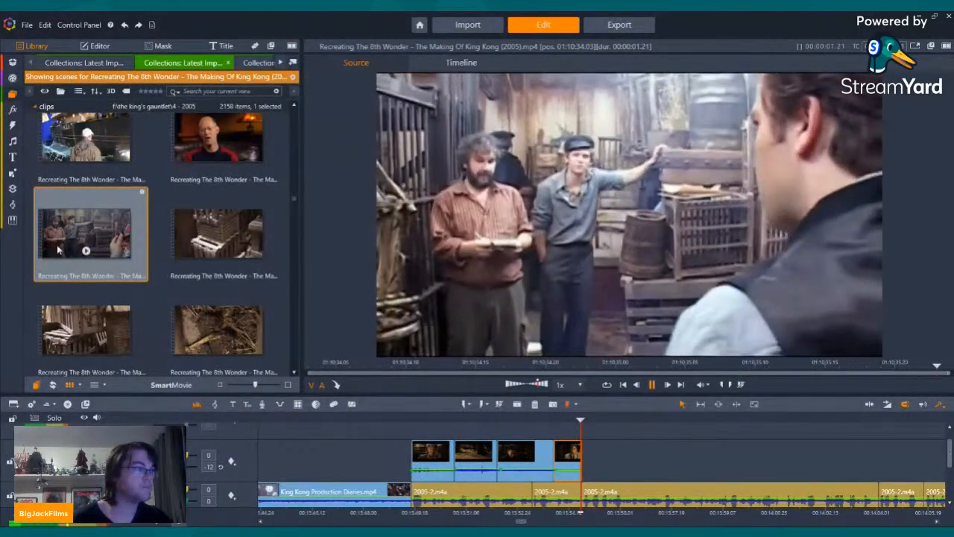
Step: Insert the making-of clip that opens on stacked wooden crates at the narration audio cut after the tweed-jacket close-up
scroll(58, 249, down, 2)
click(87, 149)
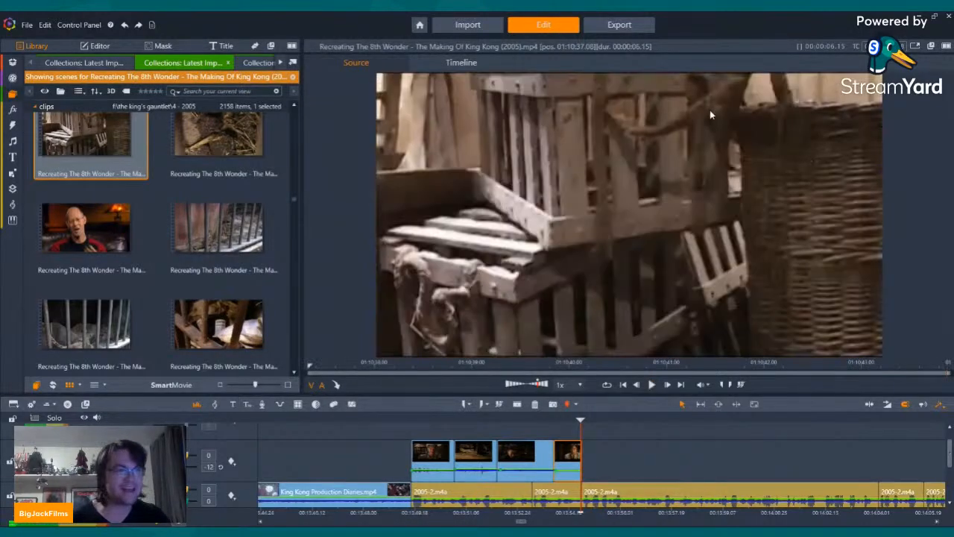
drag(88, 142, 603, 503)
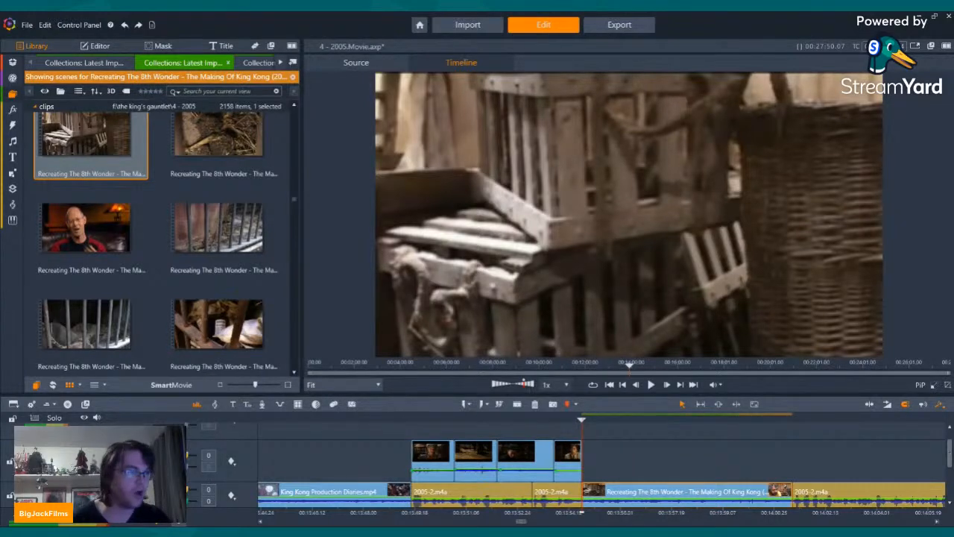
Step: Cut off the leftover crate frames so the clip starts on the man in yellow at the Sumatran Rat Monkey sign, leaving no gap
drag(951, 462, 951, 470)
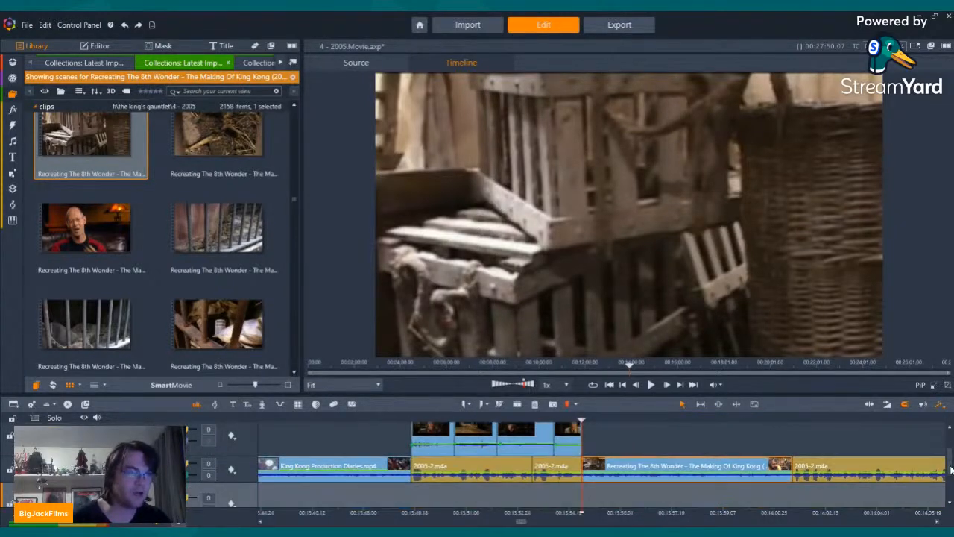
key(Right)
key(Right)
key(Right)
key(Left)
key(Left)
key(Left)
key(Right)
key(Right)
key(Right)
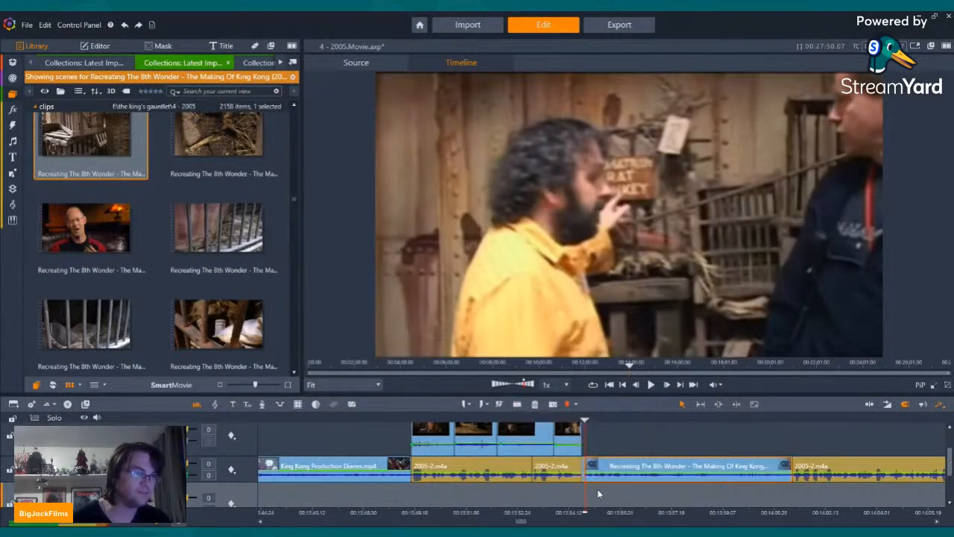
scroll(639, 520, up, 5)
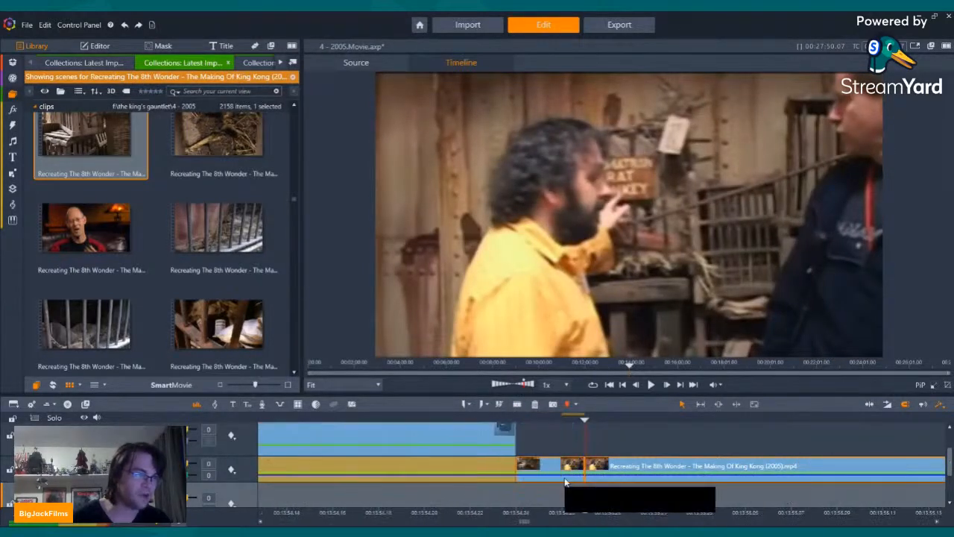
key(Left)
key(Left)
key(Left)
right_click(556, 471)
click(586, 446)
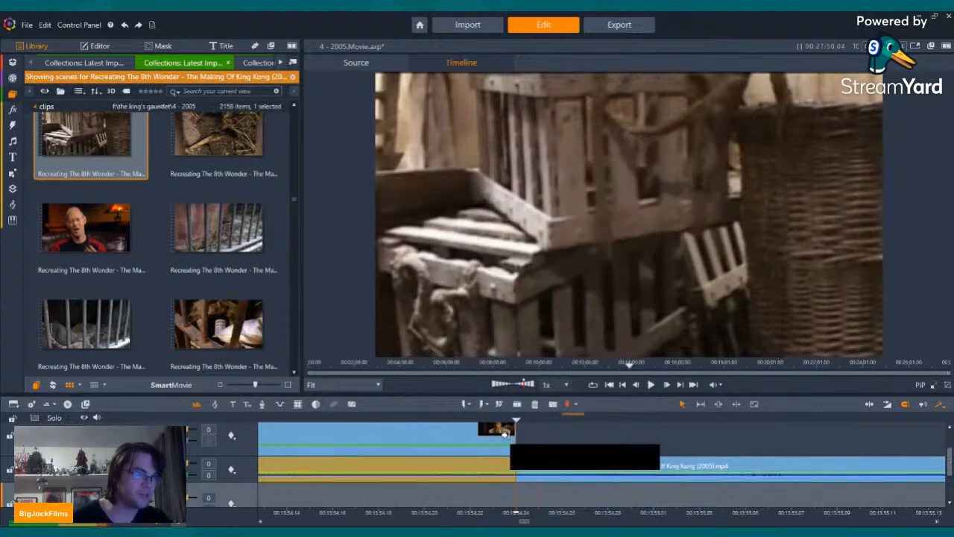
Step: Try extending the tweed-jacket close-up over the start of the rat monkey clip with a 4-frame transition, and undo it
drag(506, 435, 598, 446)
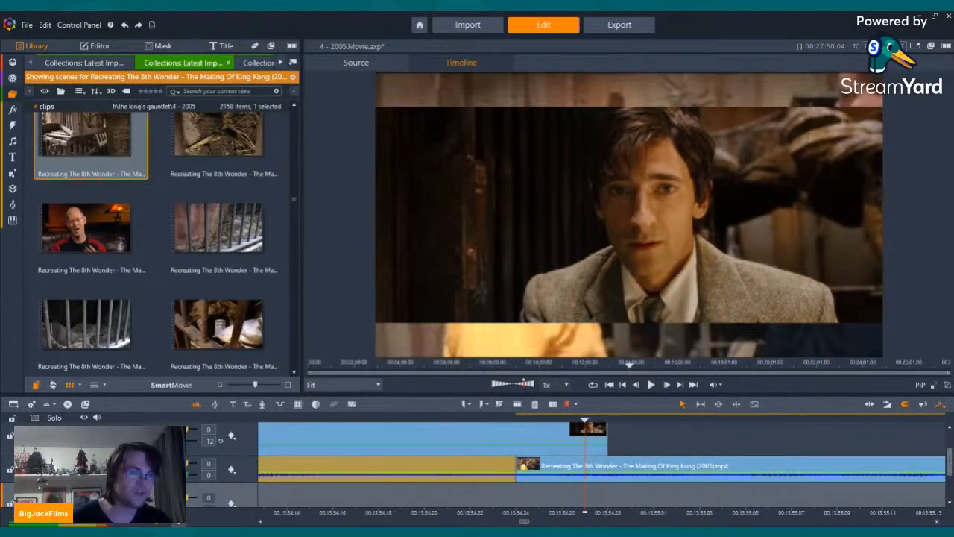
scroll(951, 462, up, 2)
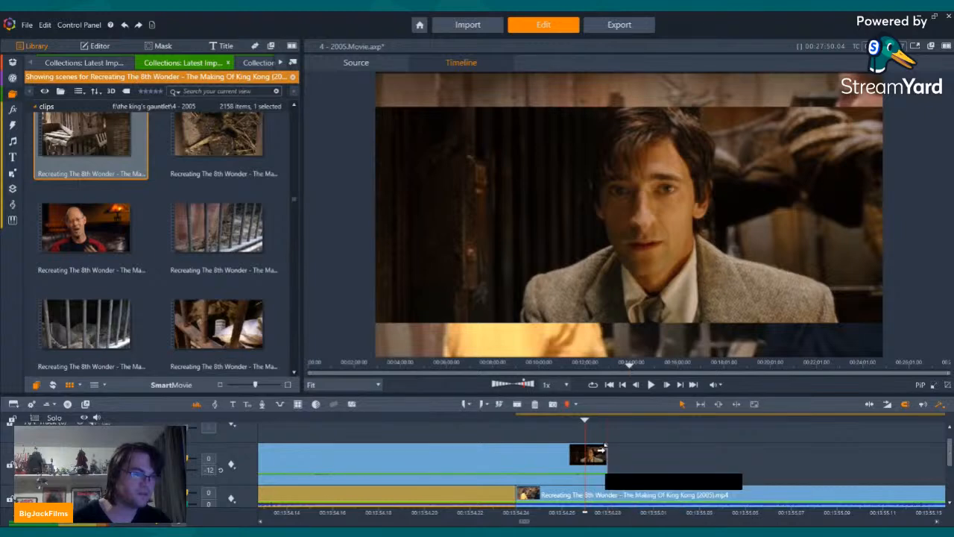
key(Left)
key(Left)
key(Left)
key(Left)
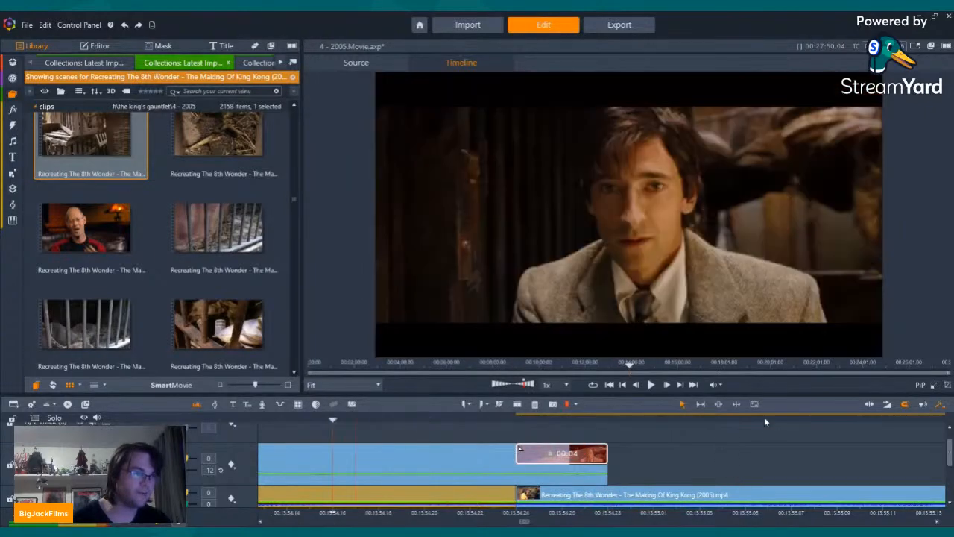
click(651, 385)
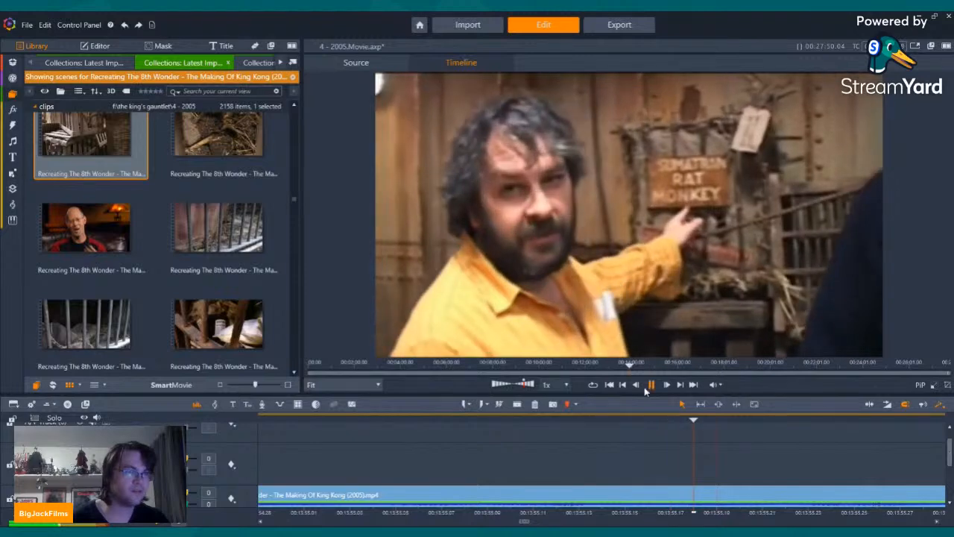
click(621, 387)
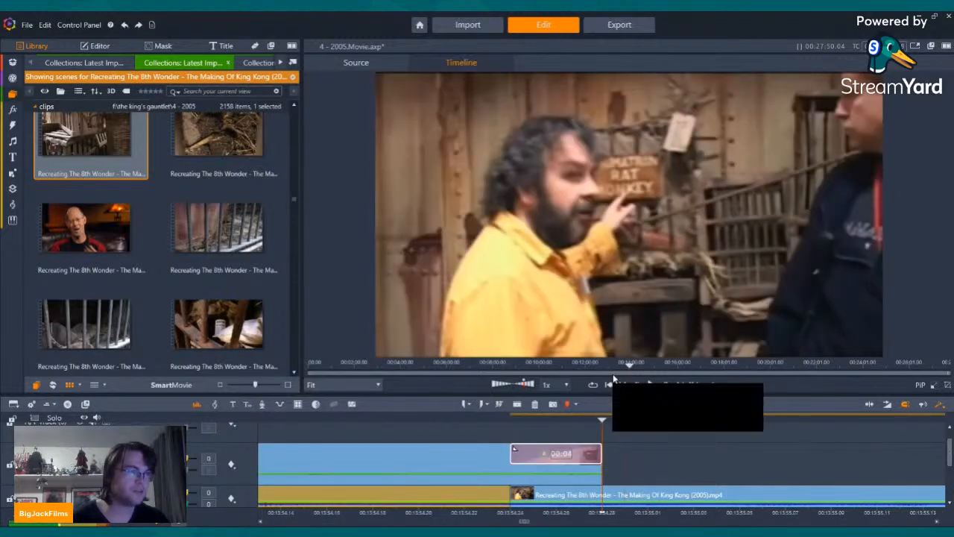
click(125, 27)
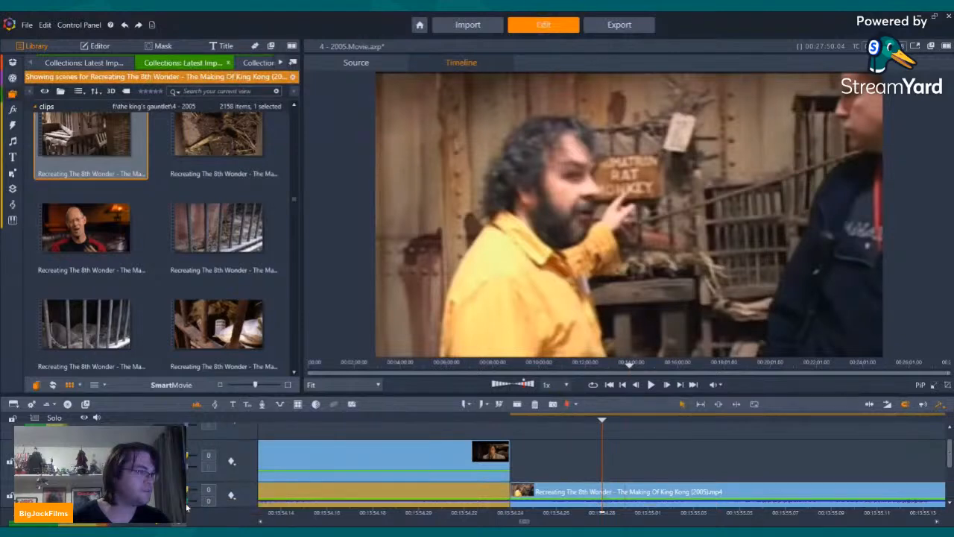
Step: Set the rat monkey clip's volume to -12 and play from the tweed-jacket close-up through to the clip's end
key(Left)
key(Left)
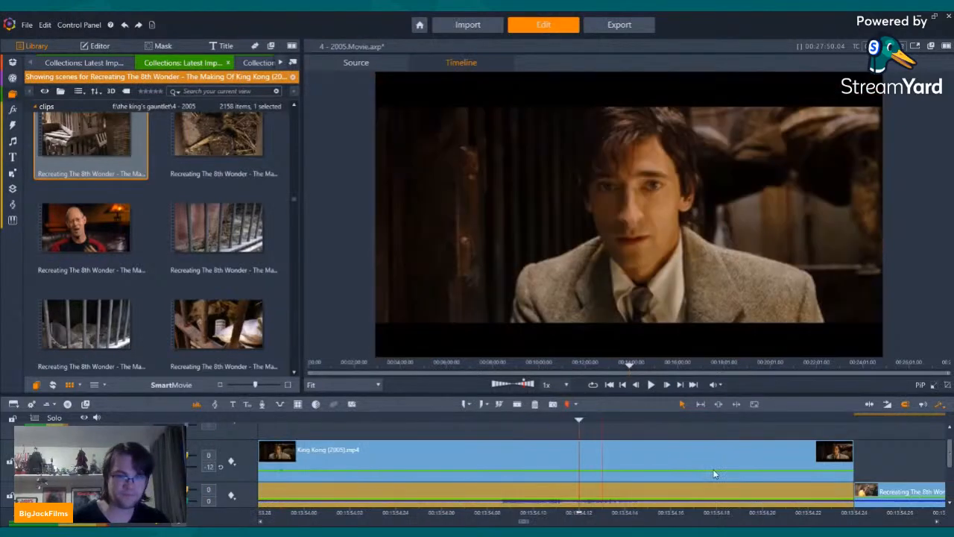
key(Left)
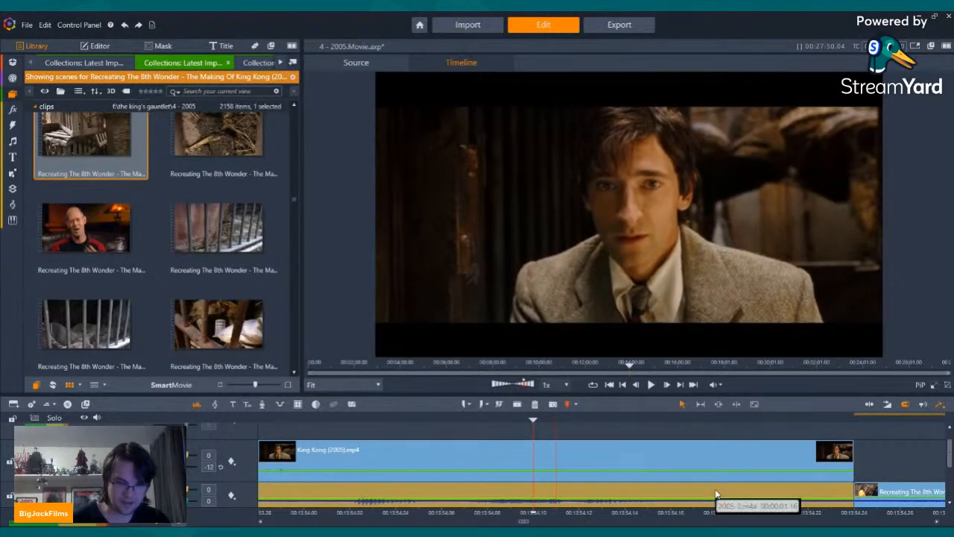
click(651, 385)
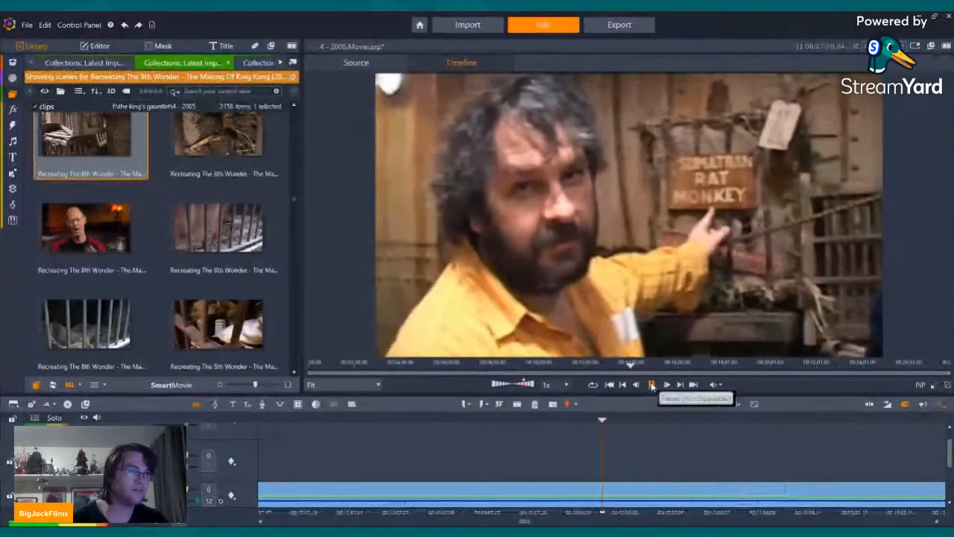
click(651, 385)
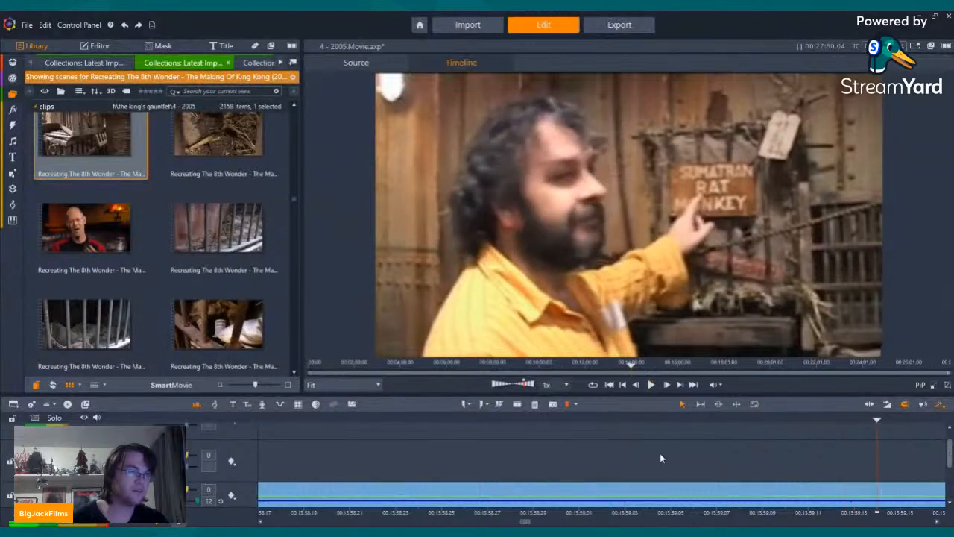
click(652, 384)
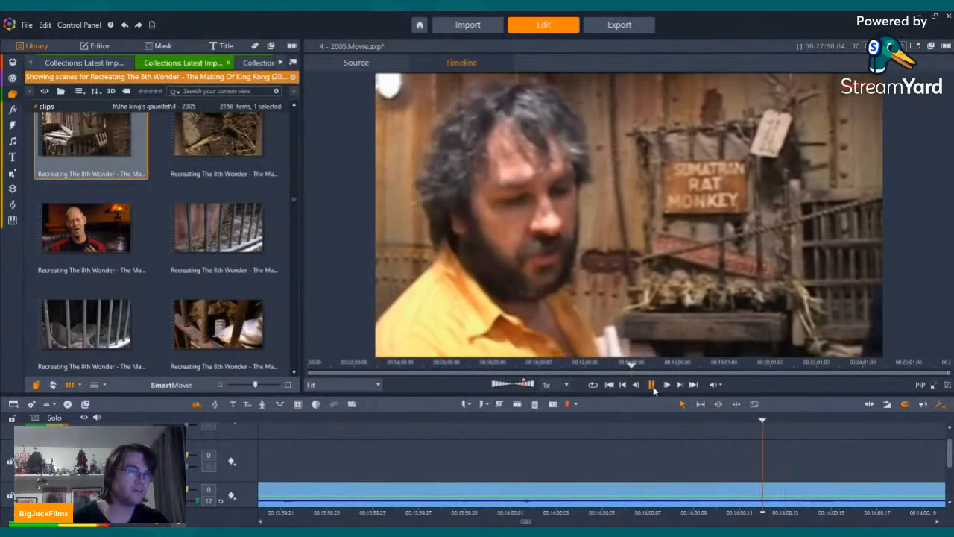
click(652, 385)
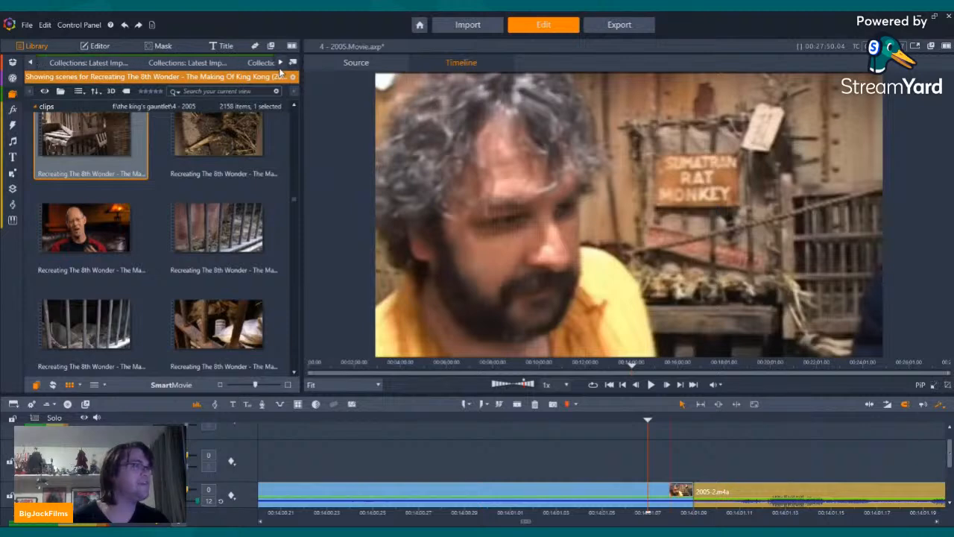
Step: Look through the open library collections for the scenes of Dead Alive AKA Braindead (1992)
click(257, 62)
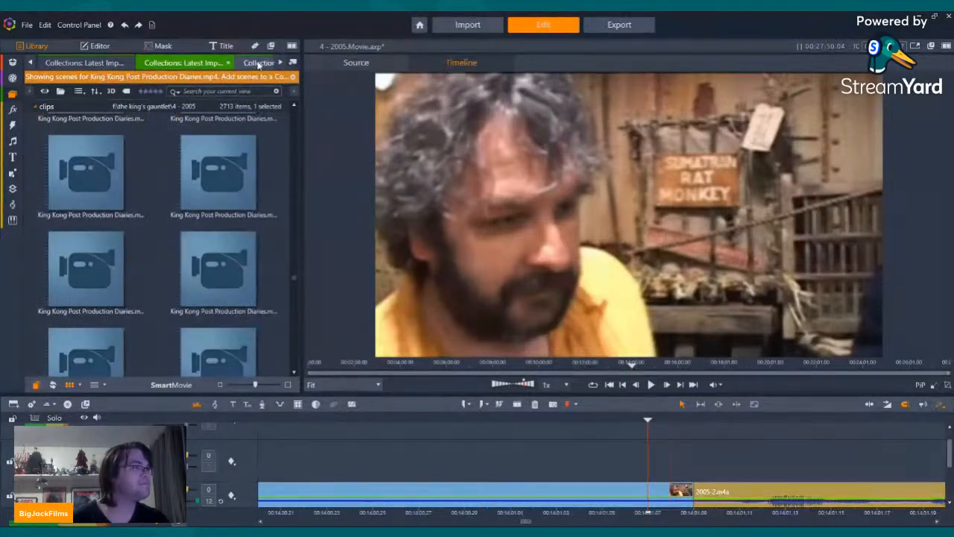
click(282, 63)
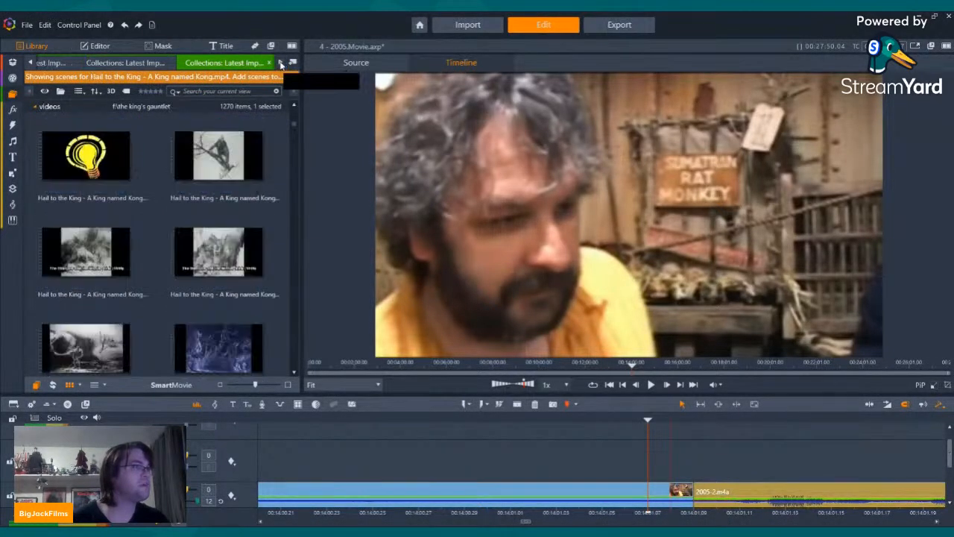
click(280, 63)
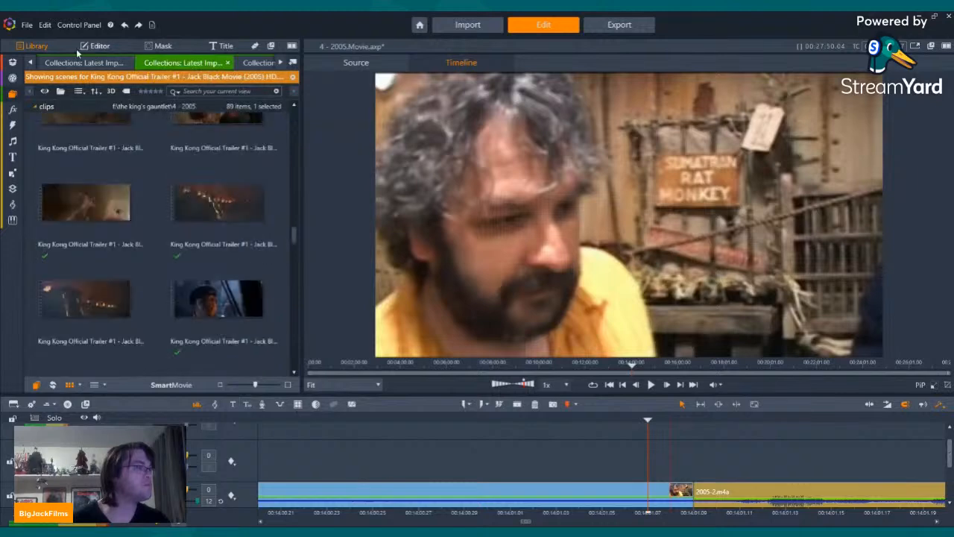
click(280, 63)
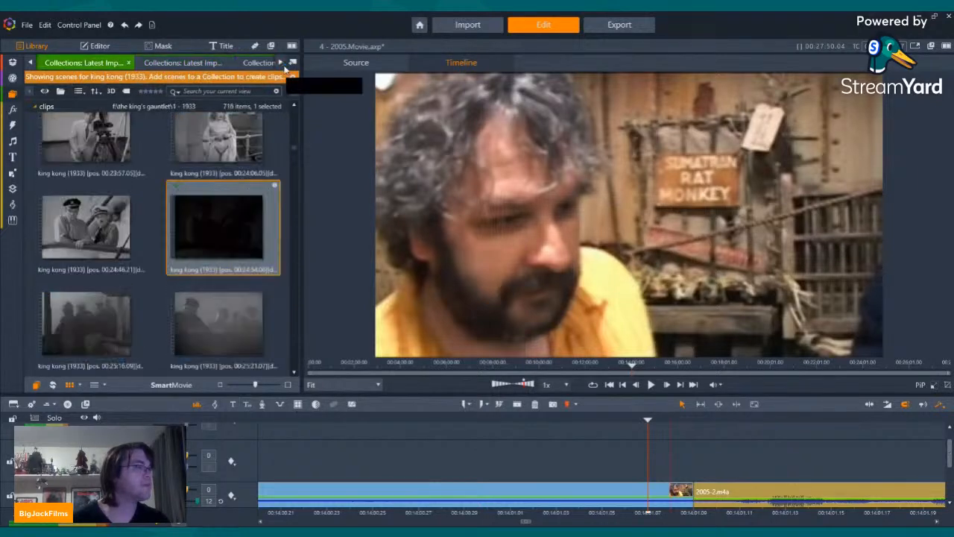
click(249, 63)
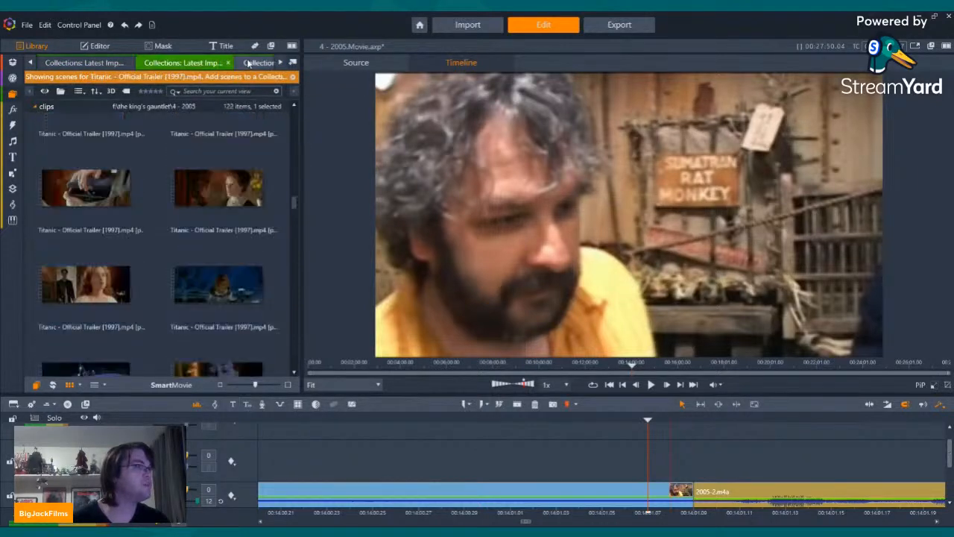
click(249, 63)
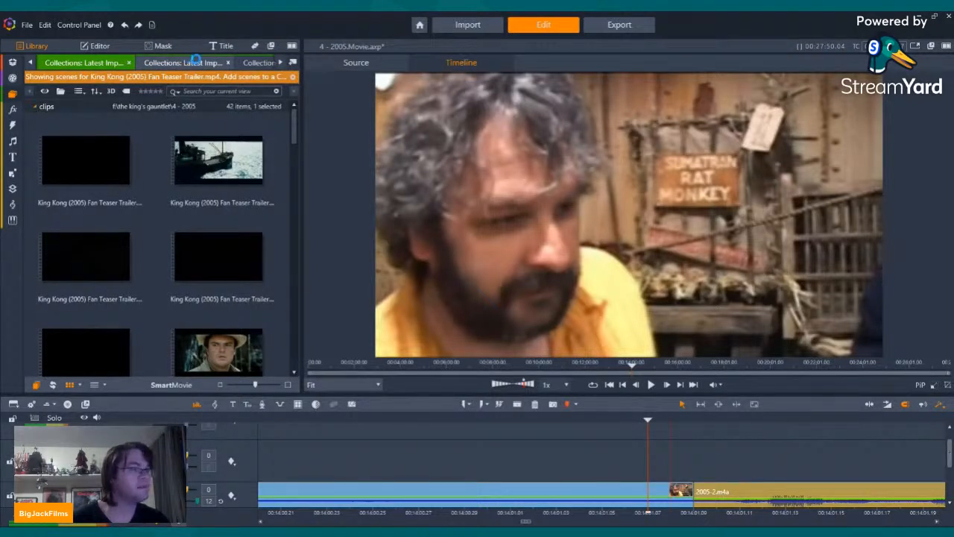
click(197, 63)
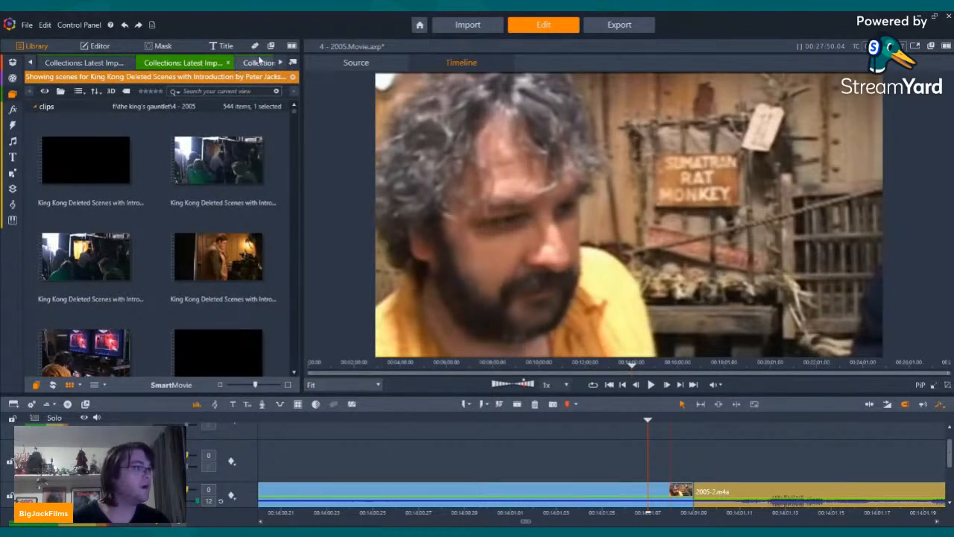
click(280, 63)
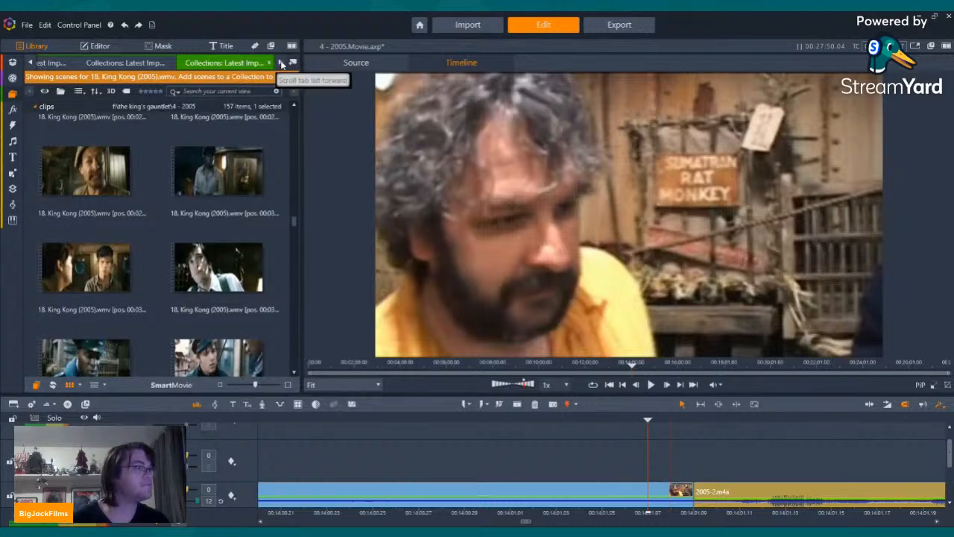
click(187, 63)
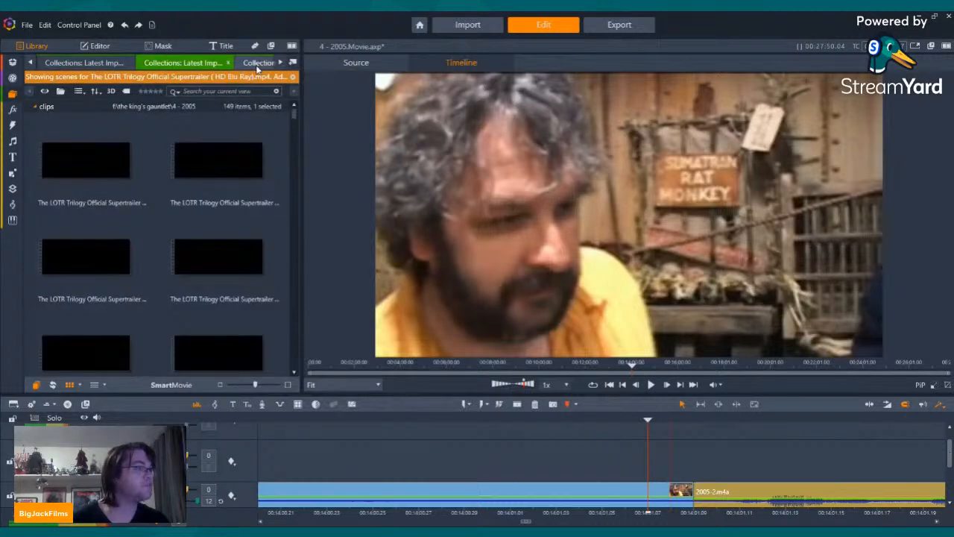
click(256, 64)
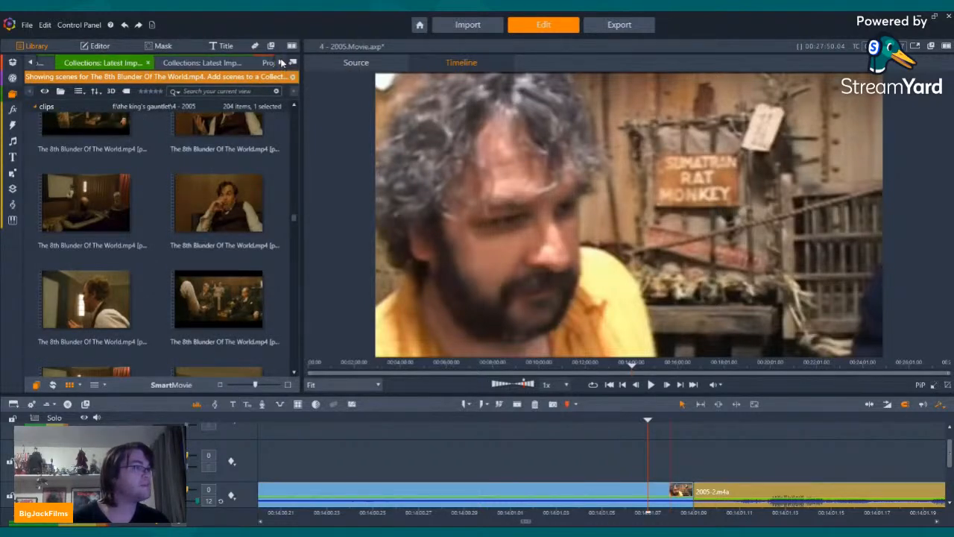
click(32, 63)
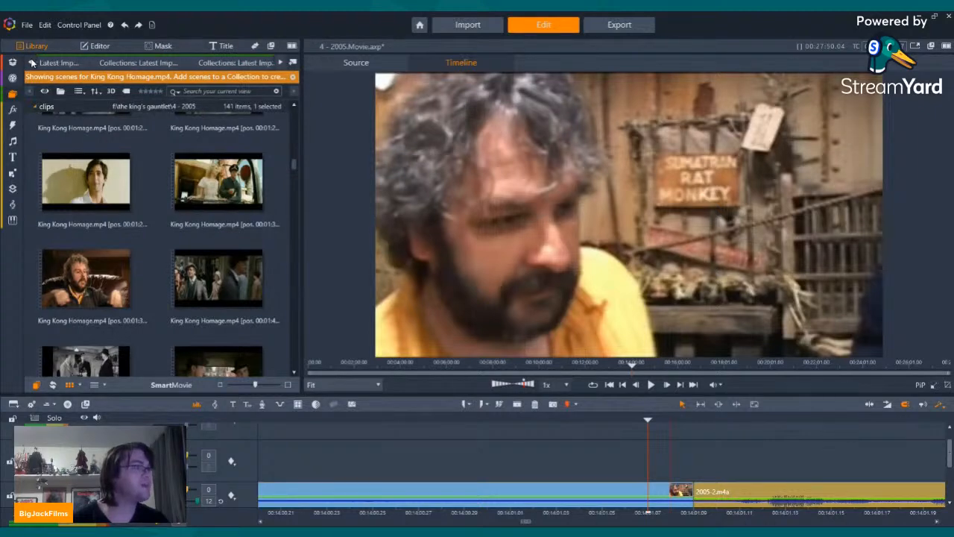
click(172, 63)
click(176, 63)
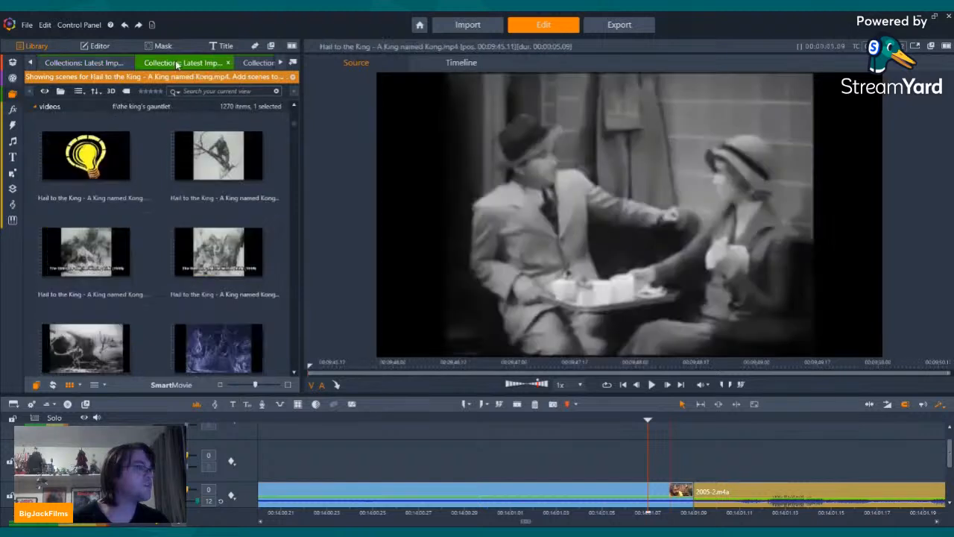
click(261, 66)
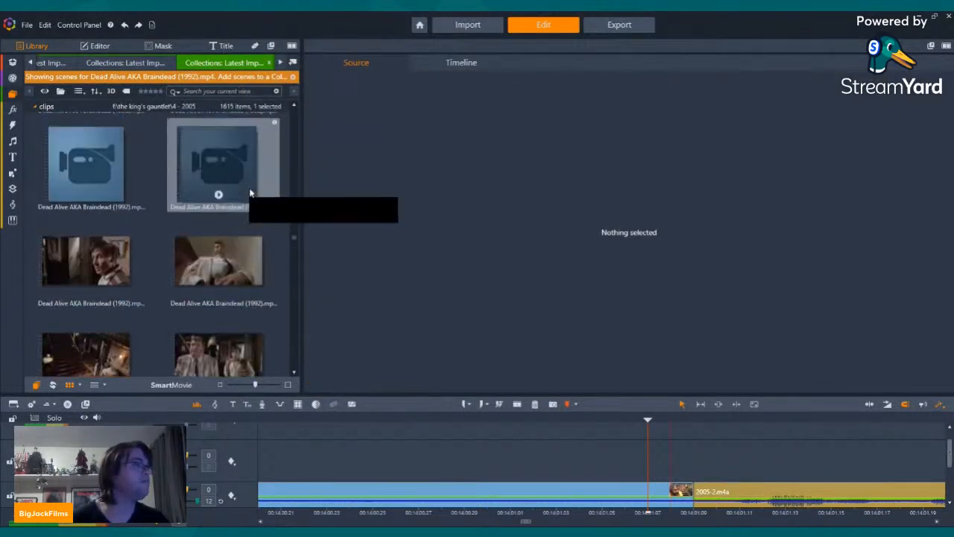
Step: Return to the first scenes of Dead Alive AKA Braindead (1992) and preview the shot of the man lying beside the wooden crate
scroll(250, 193, up, 5)
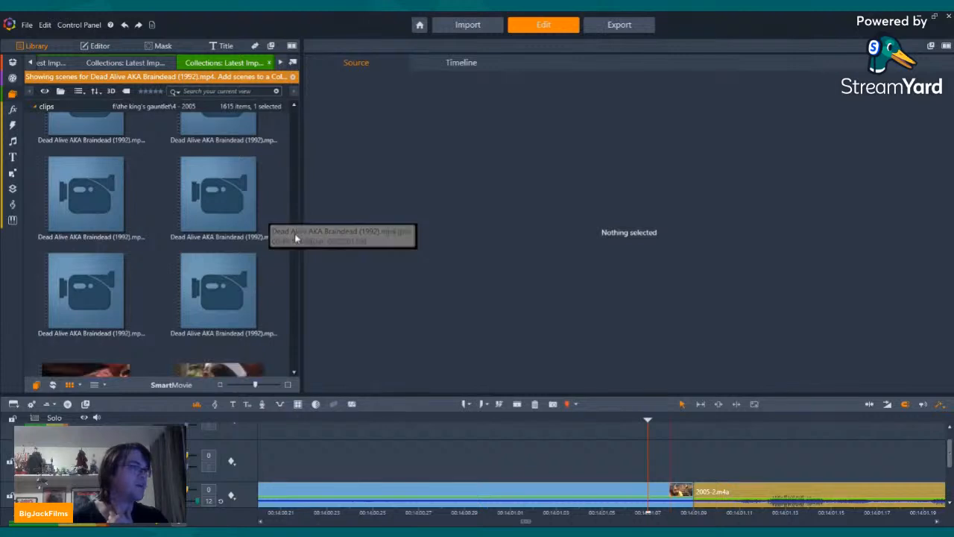
drag(295, 235, 293, 112)
scroll(217, 220, down, 5)
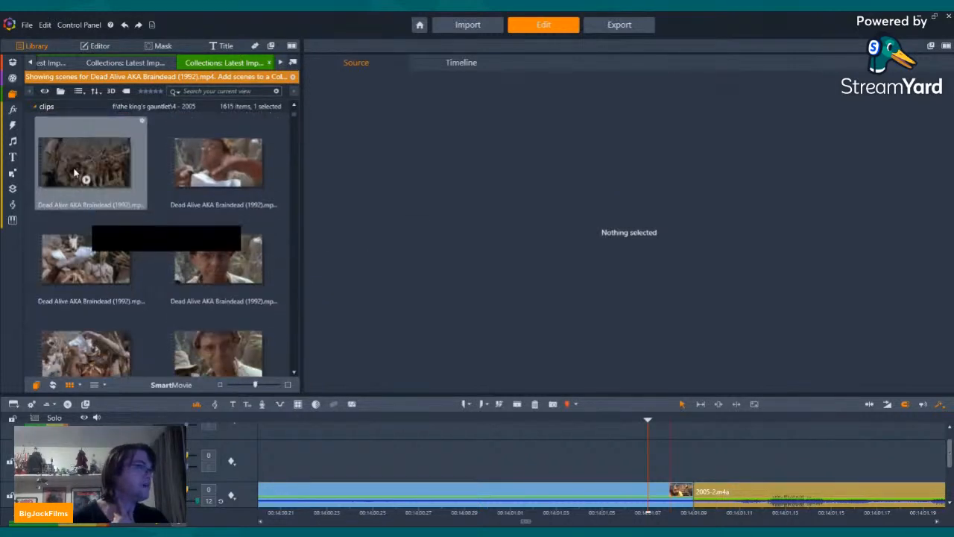
click(83, 263)
scroll(91, 270, down, 3)
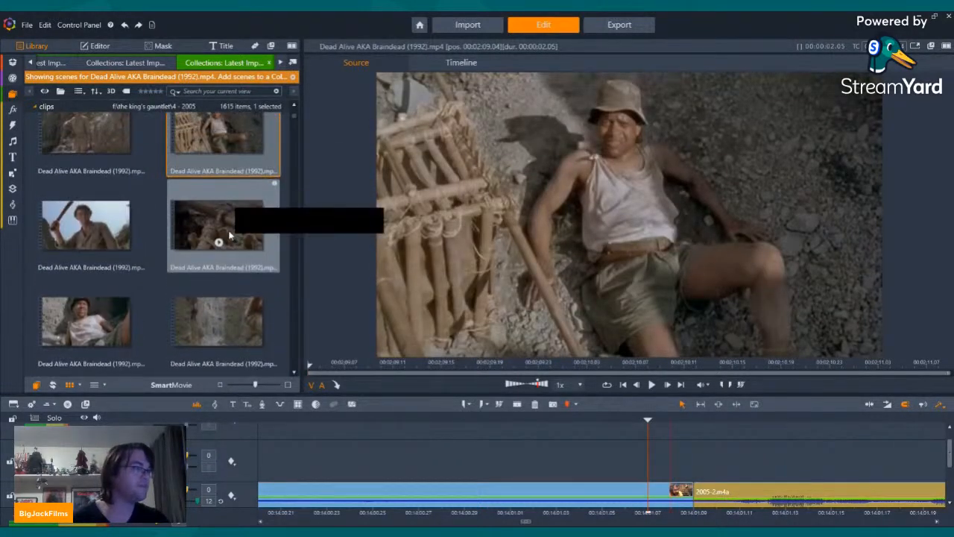
Step: Look through the Dead Alive scenes from the opening to the zoo, and preview the couple walking past the cages
scroll(224, 253, down, 5)
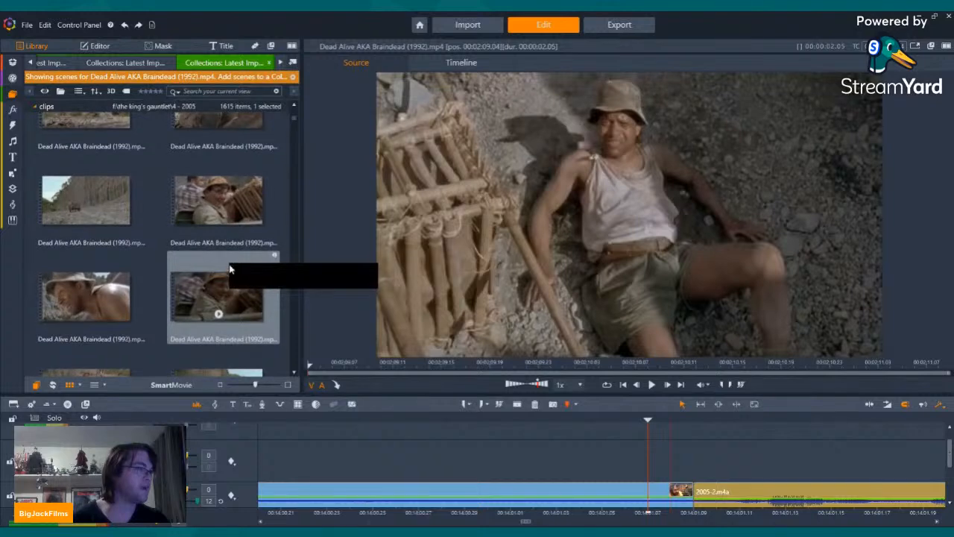
scroll(229, 269, down, 5)
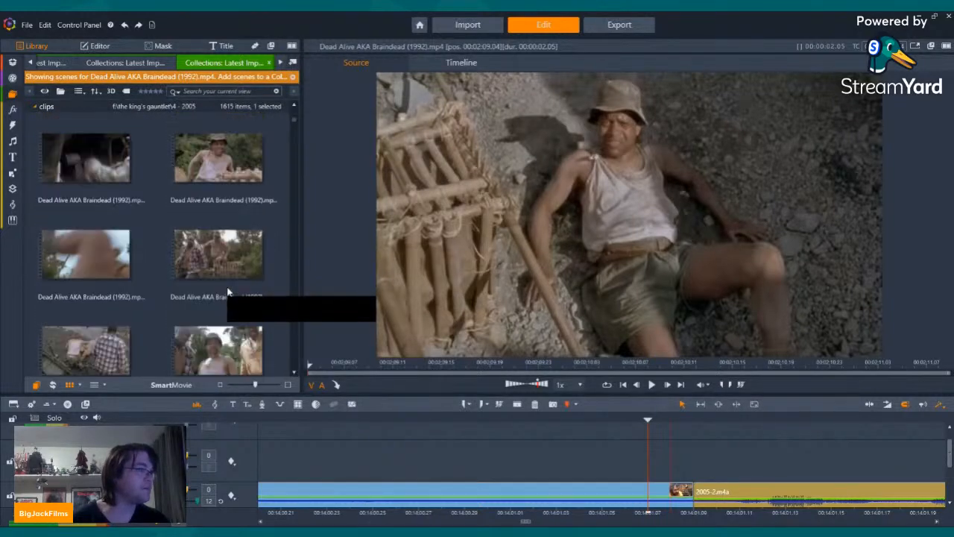
scroll(225, 290, down, 5)
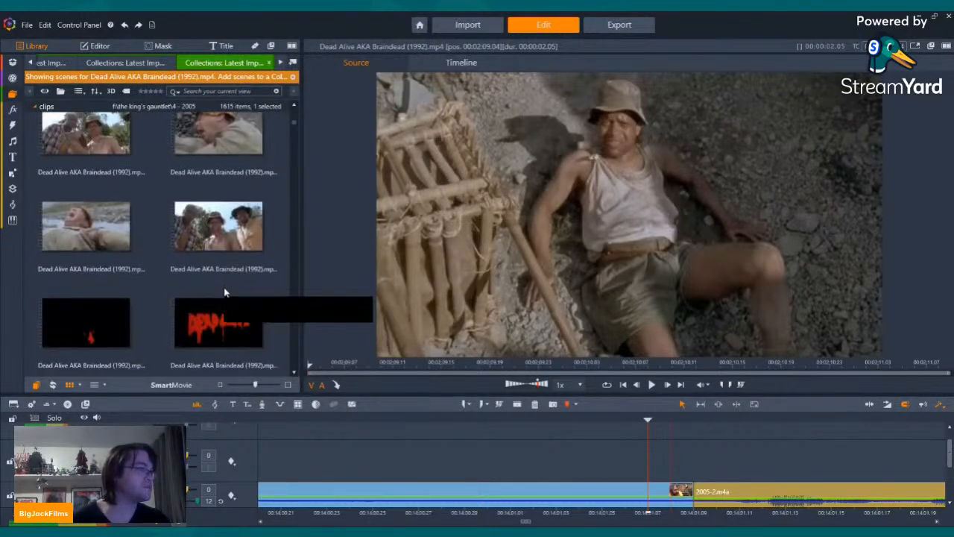
scroll(224, 294, down, 5)
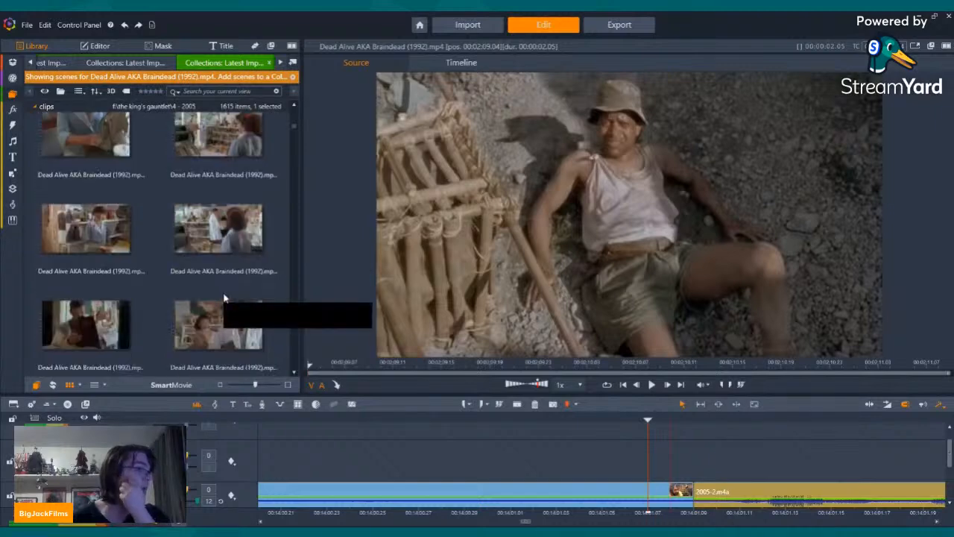
scroll(224, 298, down, 5)
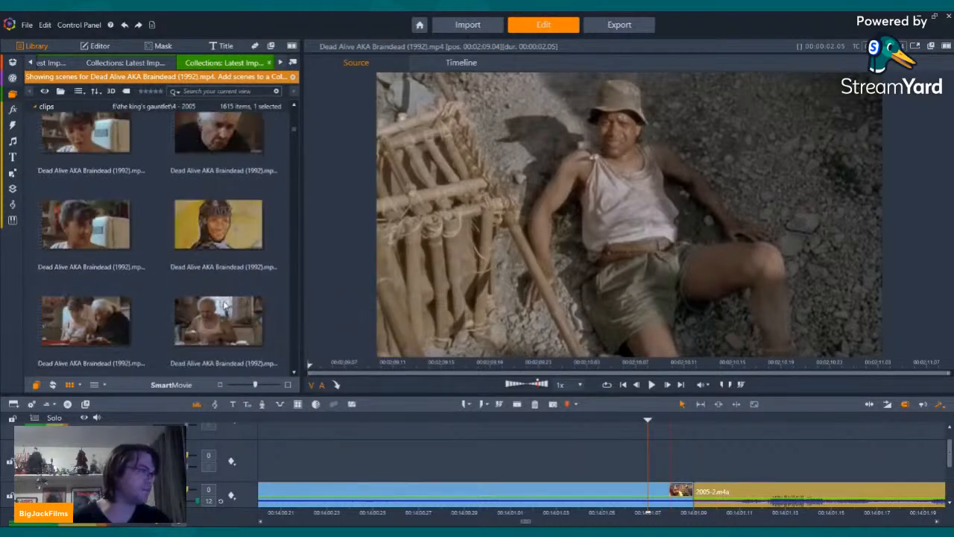
scroll(224, 302, down, 5)
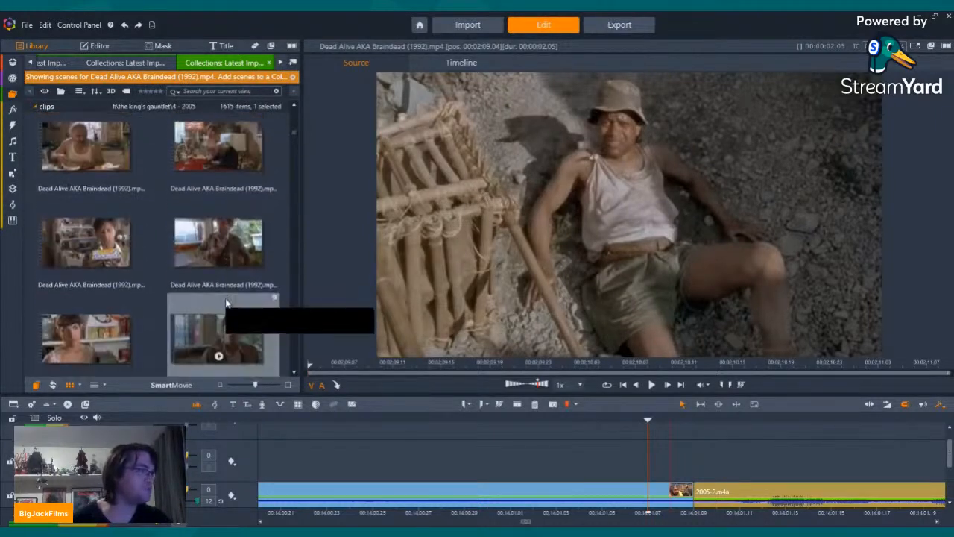
scroll(226, 302, down, 5)
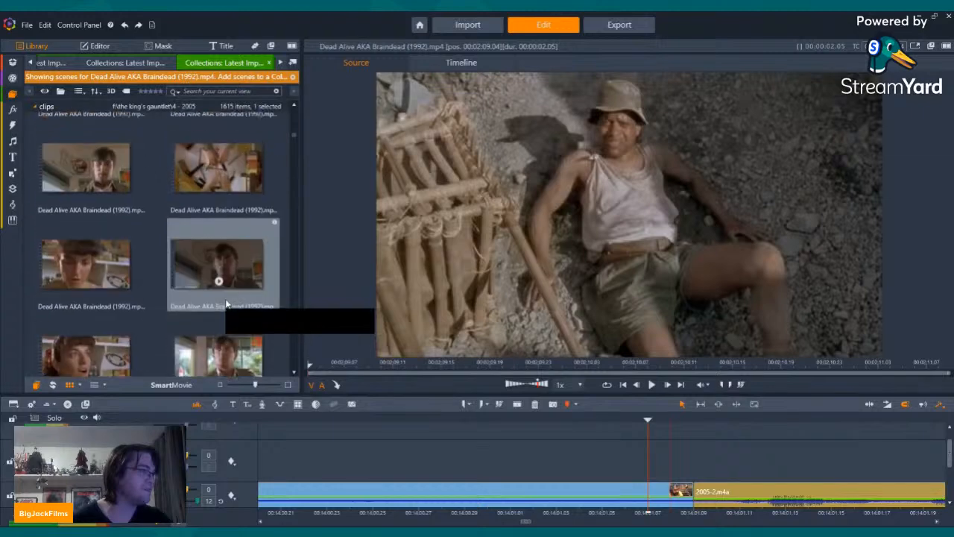
scroll(224, 300, down, 5)
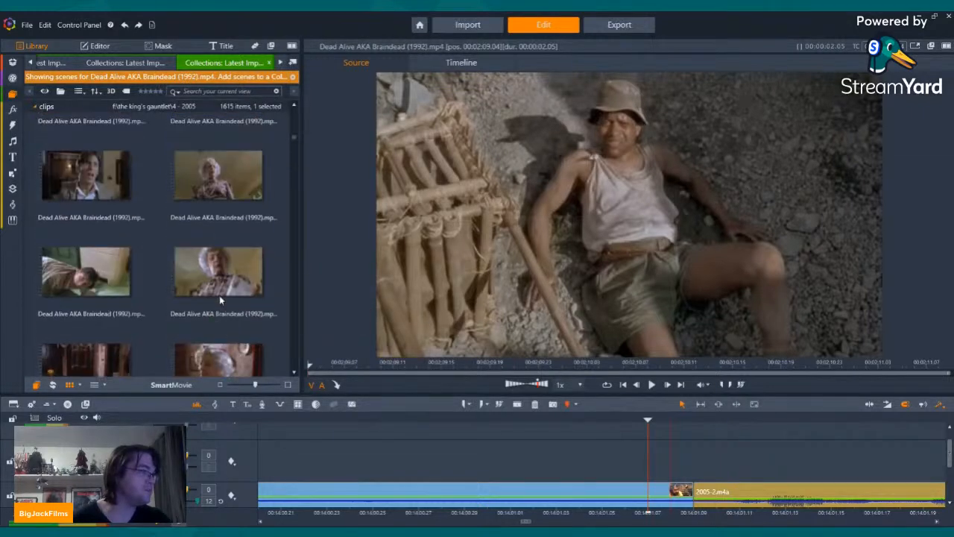
scroll(219, 298, down, 5)
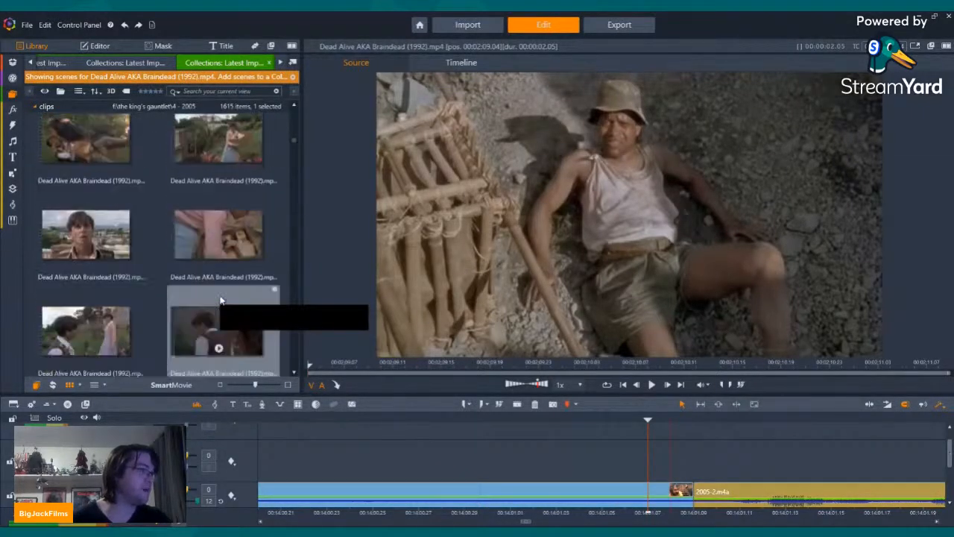
scroll(224, 302, down, 5)
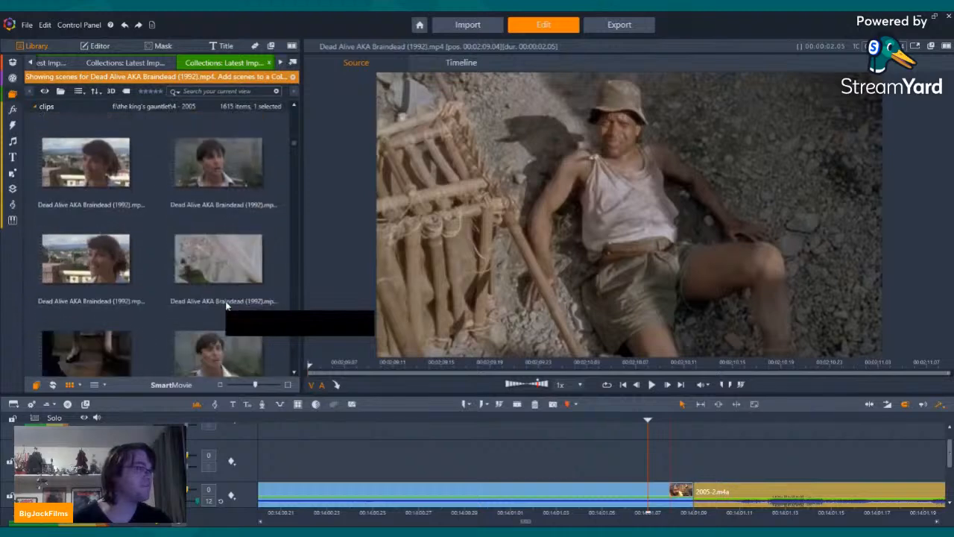
scroll(225, 305, down, 5)
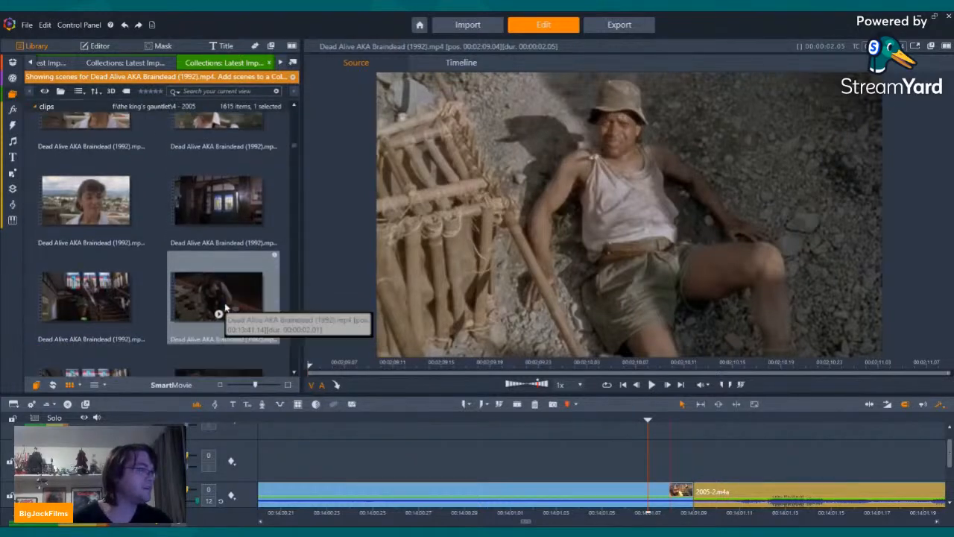
scroll(226, 306, down, 5)
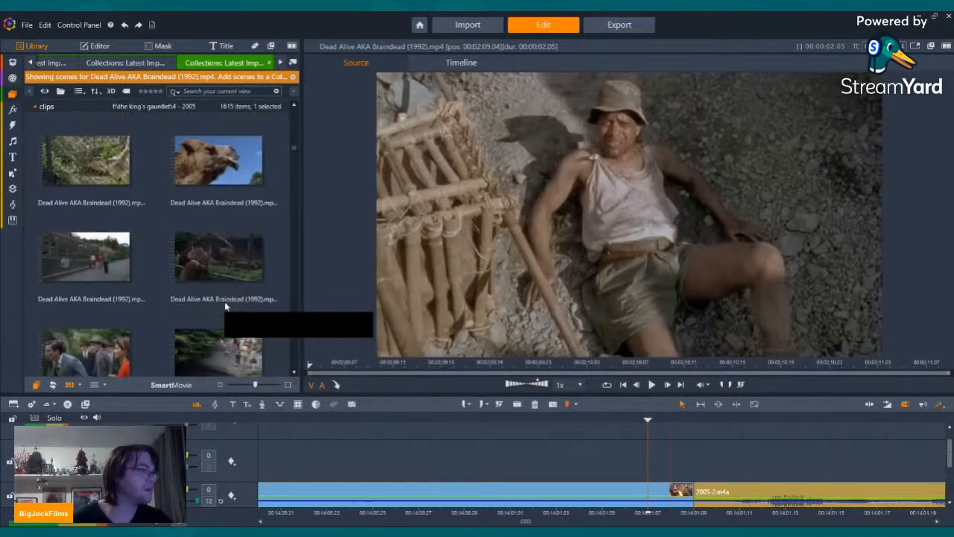
click(80, 241)
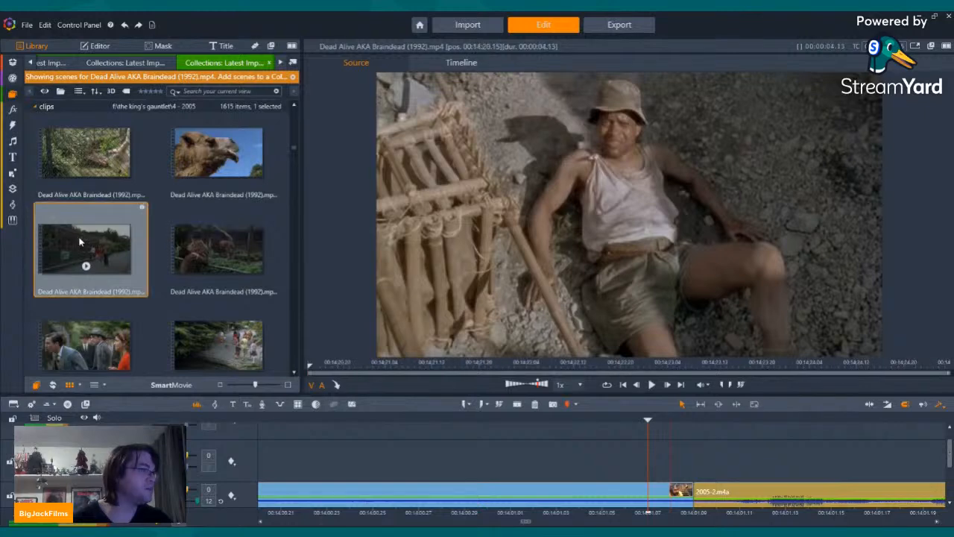
Step: Examine the zoo scenes around the clasped hands and the monkeys behind the chain-link fence
scroll(85, 257, down, 4)
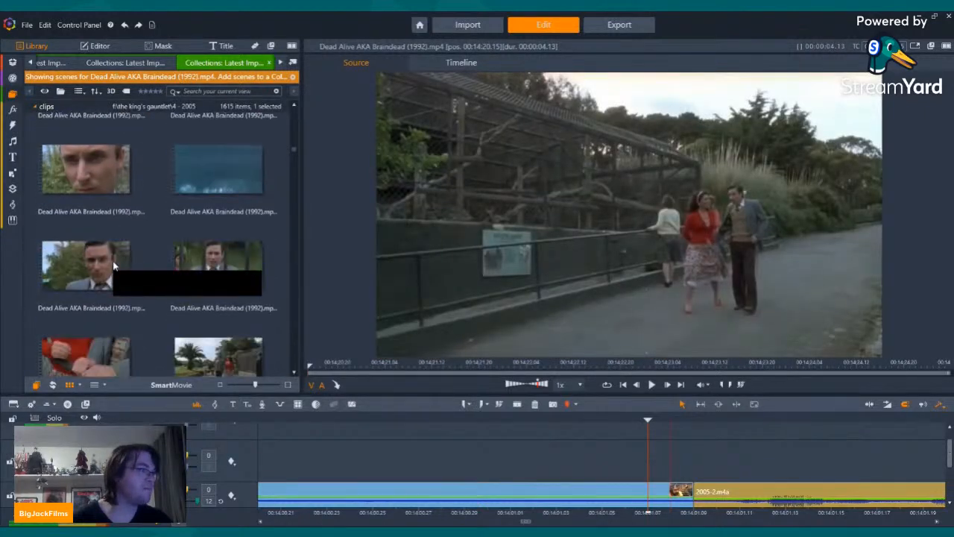
scroll(114, 264, down, 2)
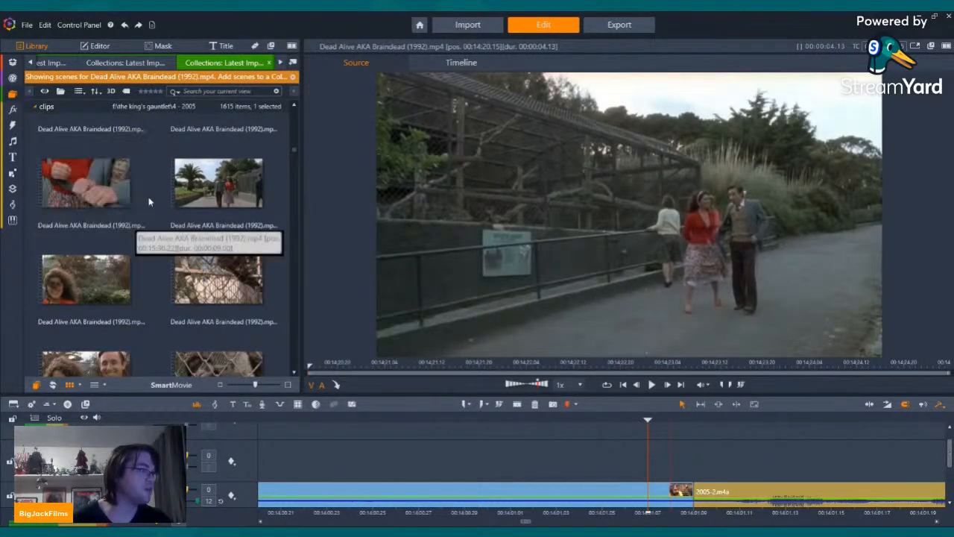
click(87, 198)
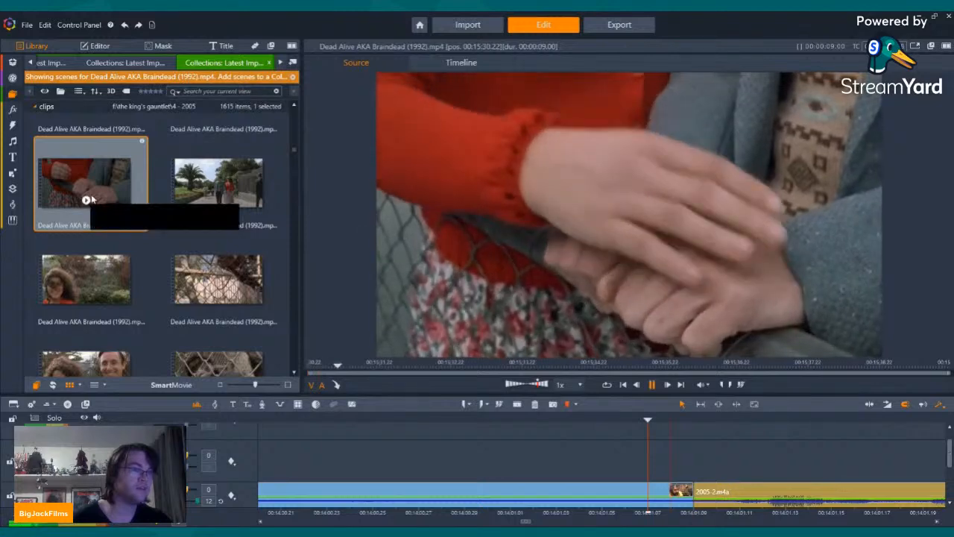
click(217, 277)
scroll(214, 277, down, 1)
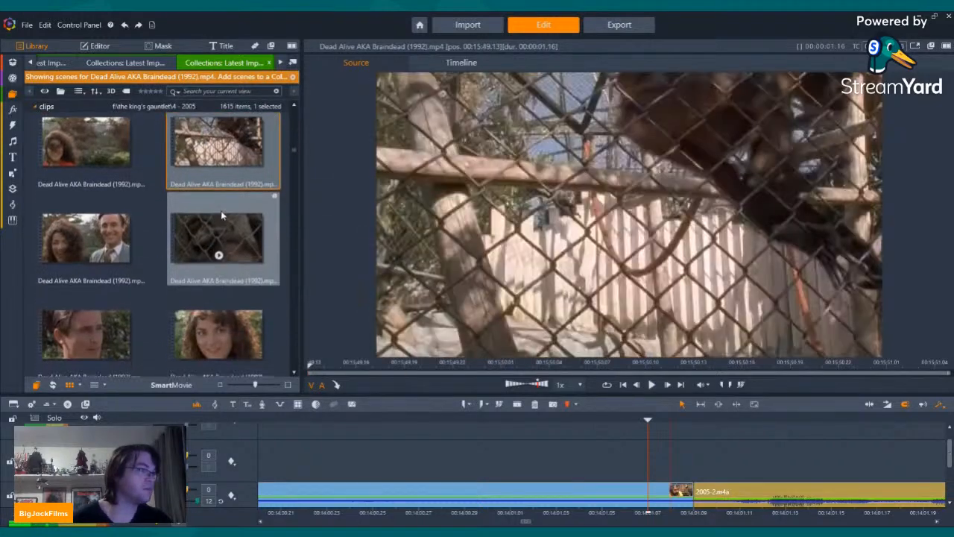
scroll(218, 235, down, 6)
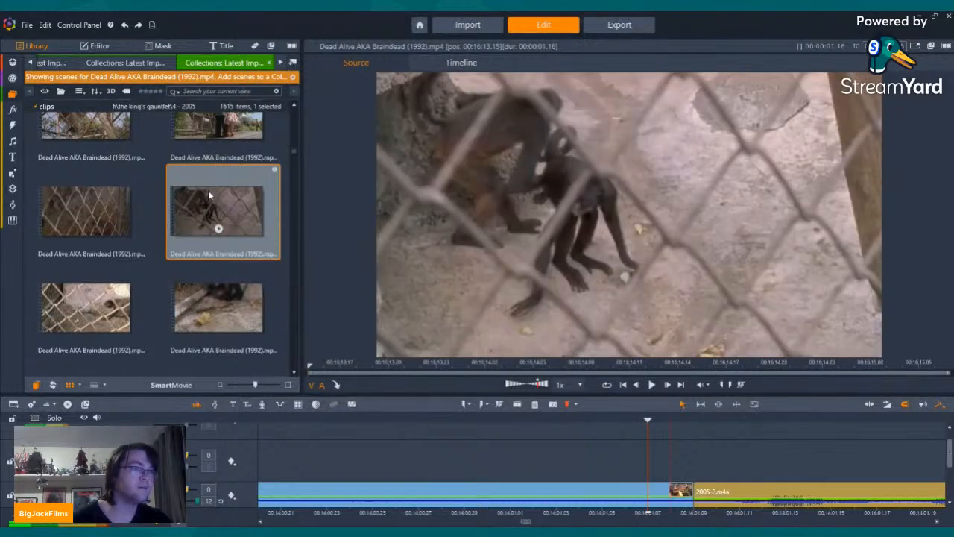
click(115, 197)
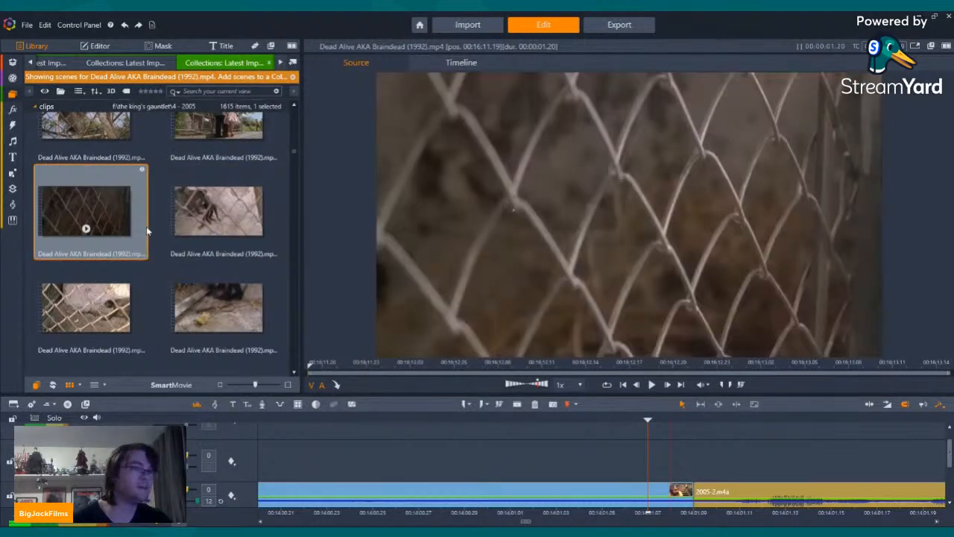
click(86, 229)
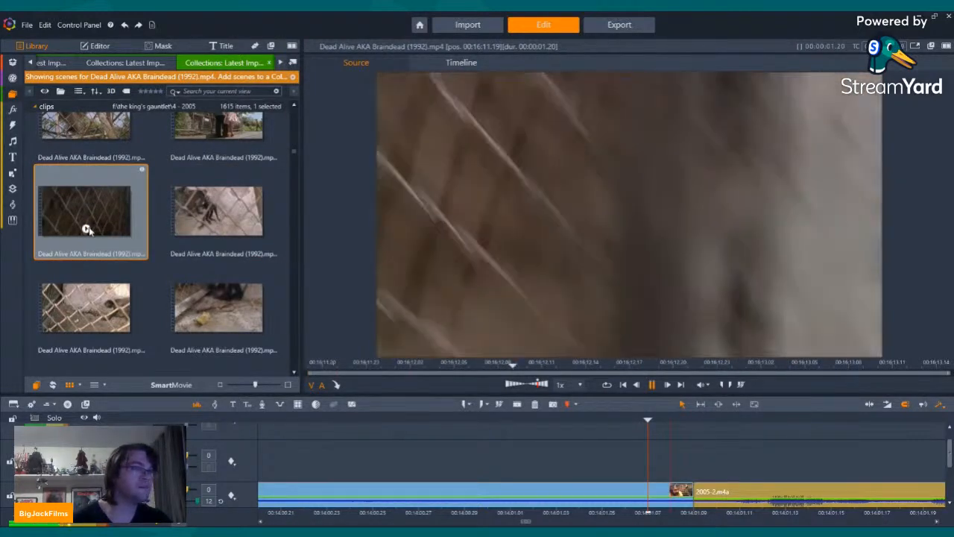
scroll(121, 229, up, 3)
click(87, 271)
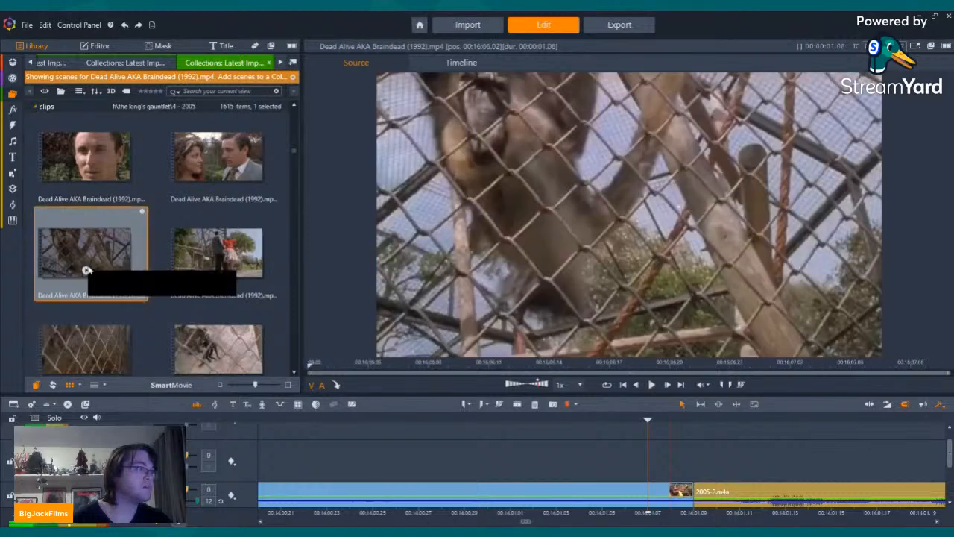
scroll(86, 270, down, 5)
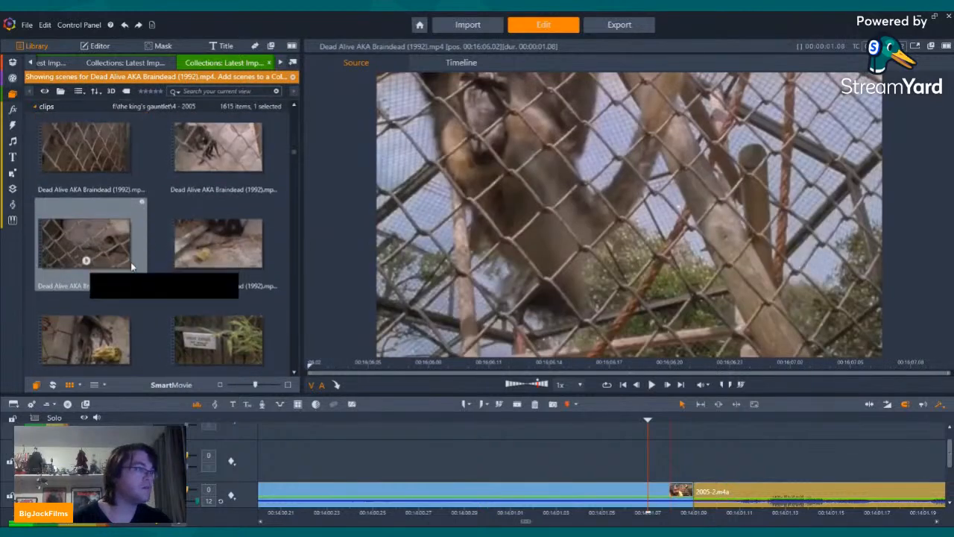
Step: Preview the Simian Raticus Rat Monkey Sumatra sign scene and the rat monkey shots that follow it
click(214, 131)
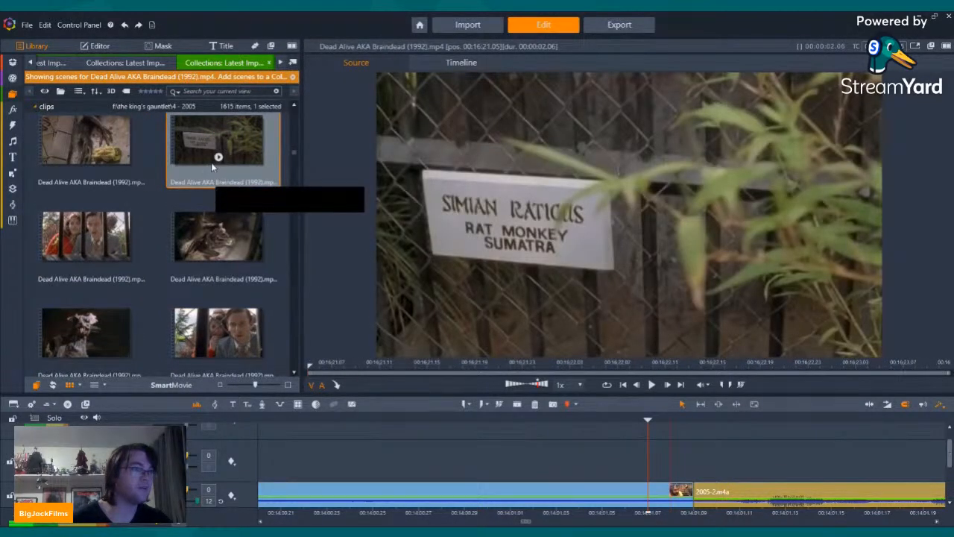
click(219, 157)
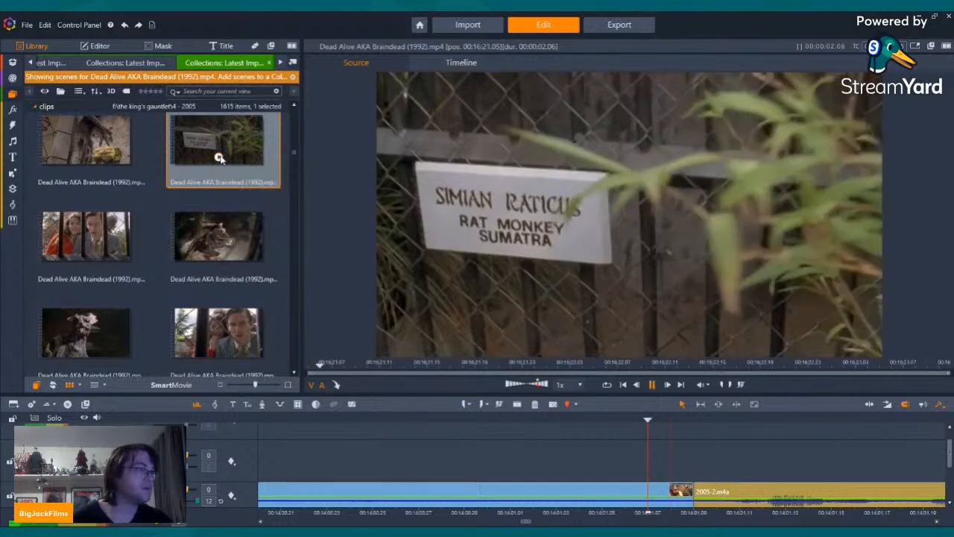
click(218, 254)
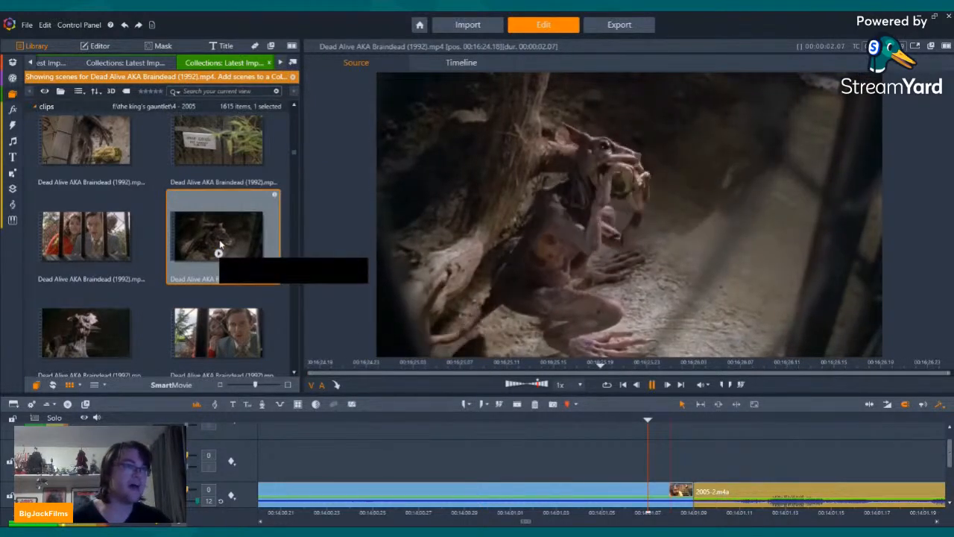
click(67, 332)
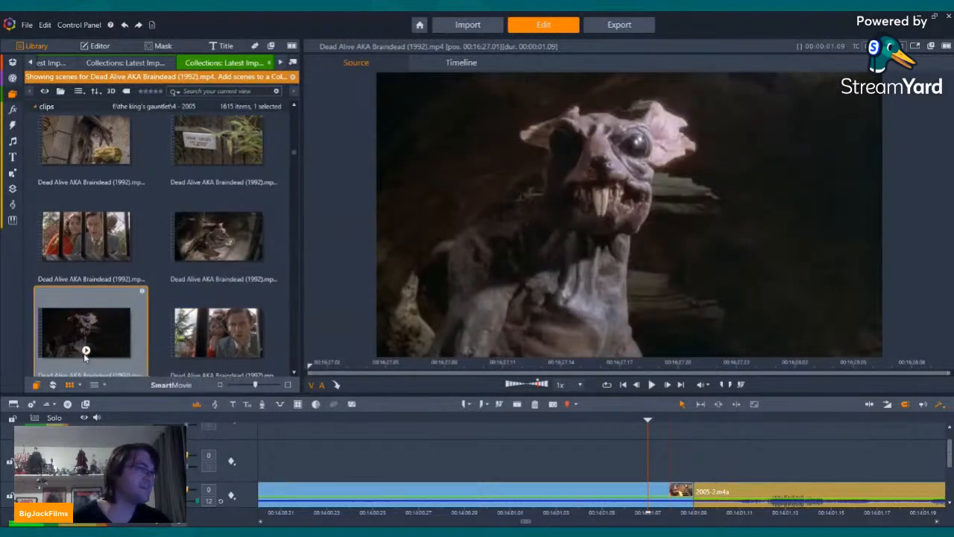
click(86, 350)
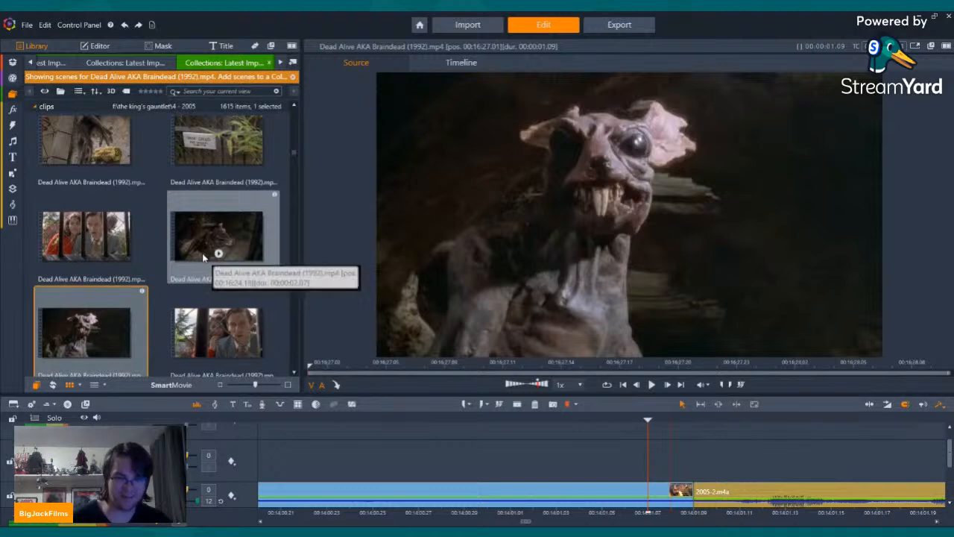
Step: Preview the following shots of the snarling rat monkey, the fur at the fence and the creature by the tree roots
scroll(202, 256, down, 5)
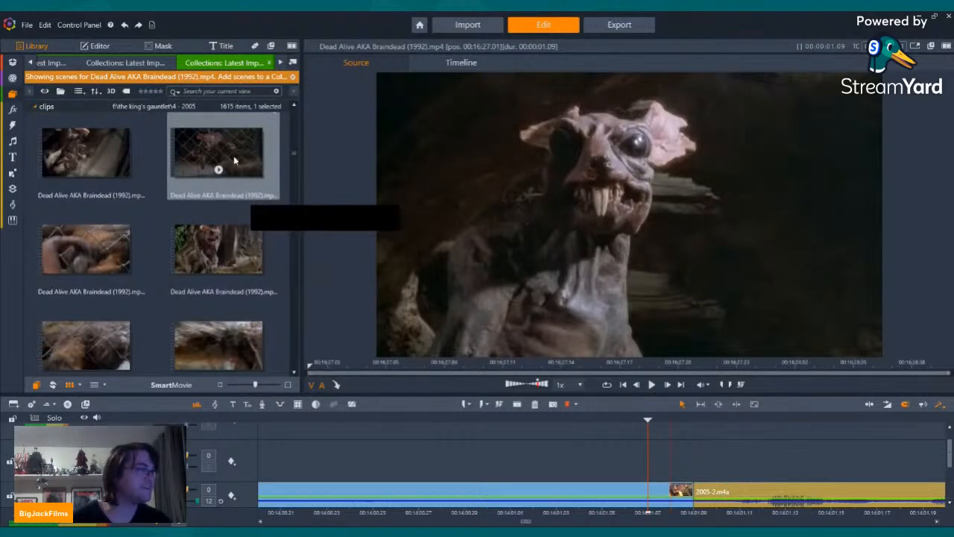
click(218, 171)
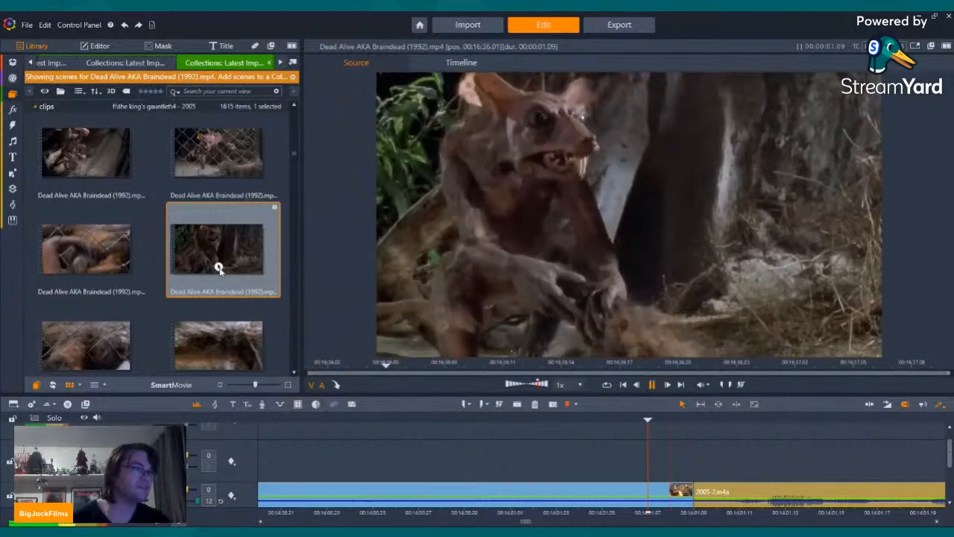
scroll(159, 254, down, 3)
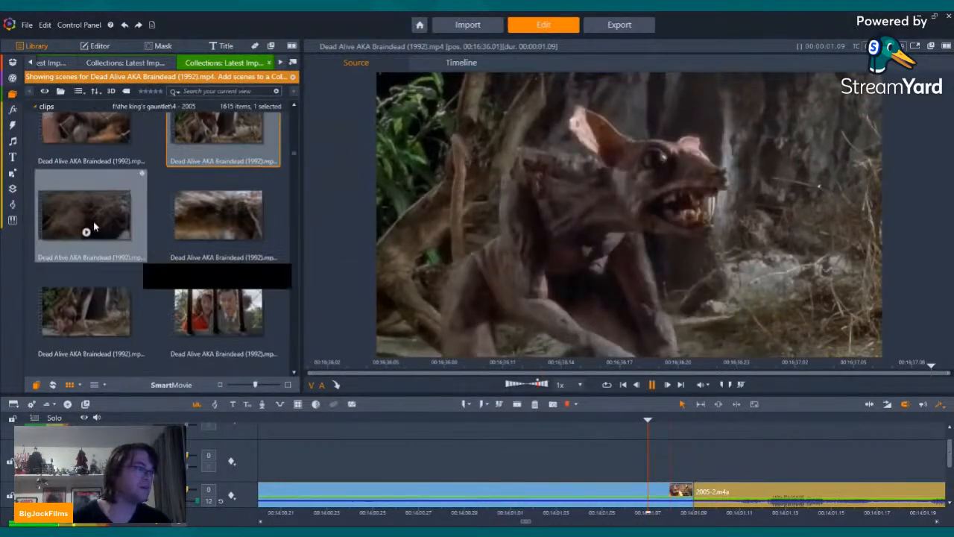
click(87, 225)
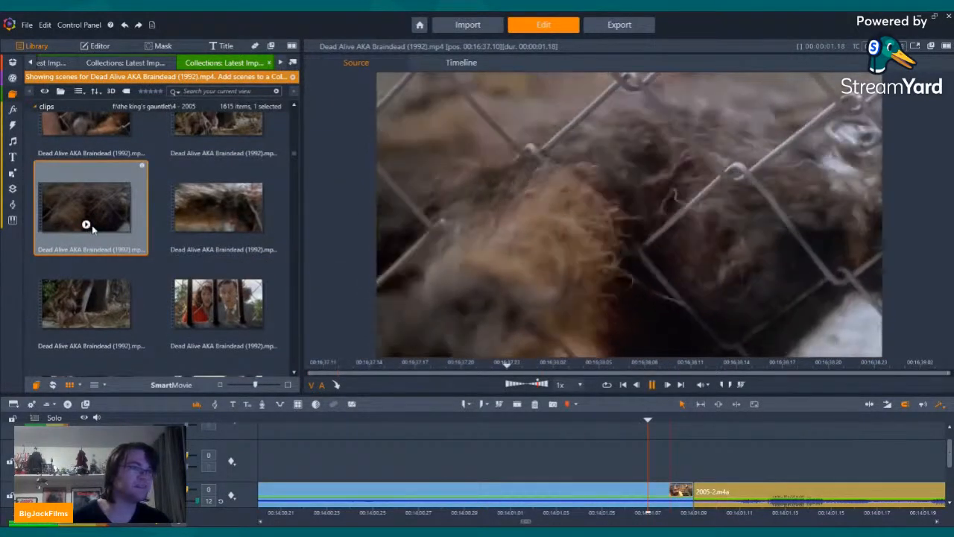
click(128, 296)
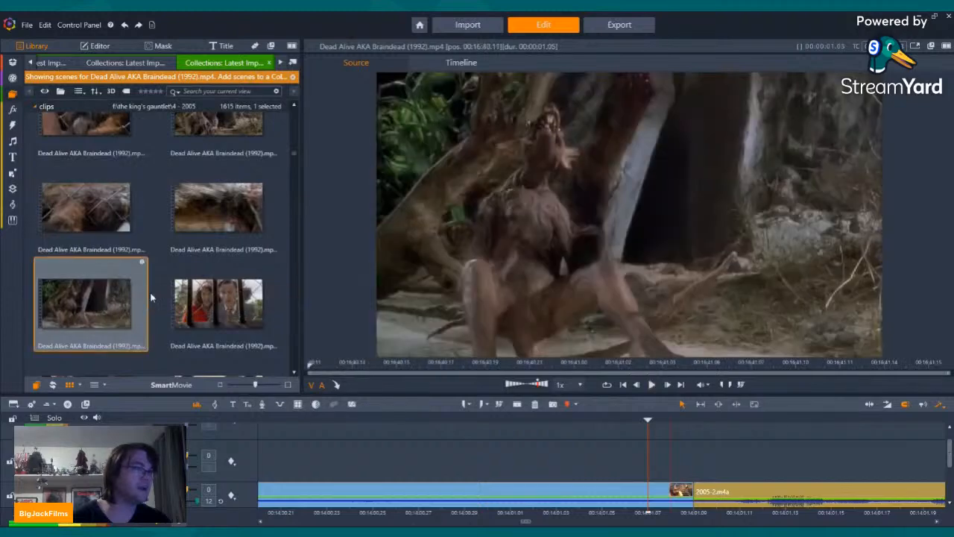
Step: Preview the Dead Alive scene of the chimpanzee behind bars and the scene of the older woman leaning beside the cage
scroll(149, 276, down, 5)
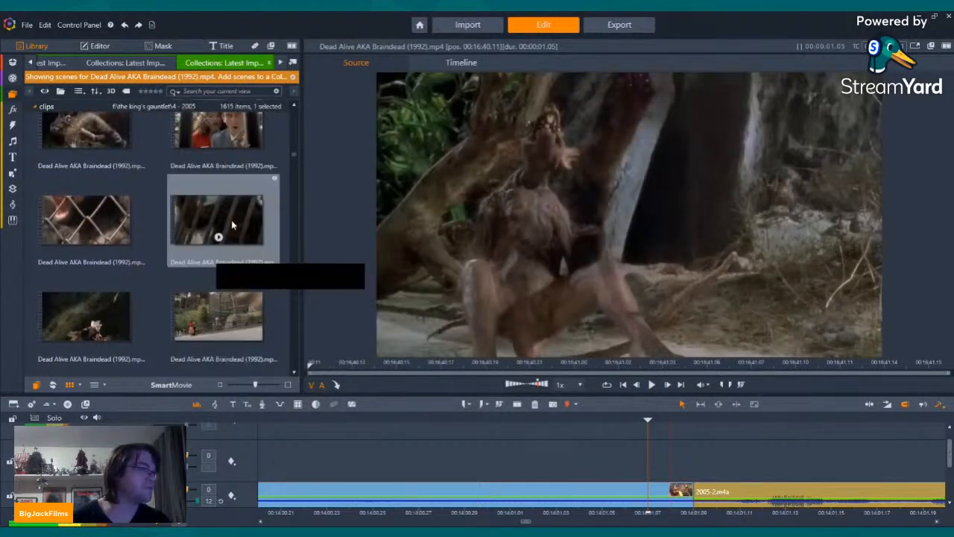
click(220, 237)
scroll(238, 240, down, 3)
scroll(246, 259, down, 5)
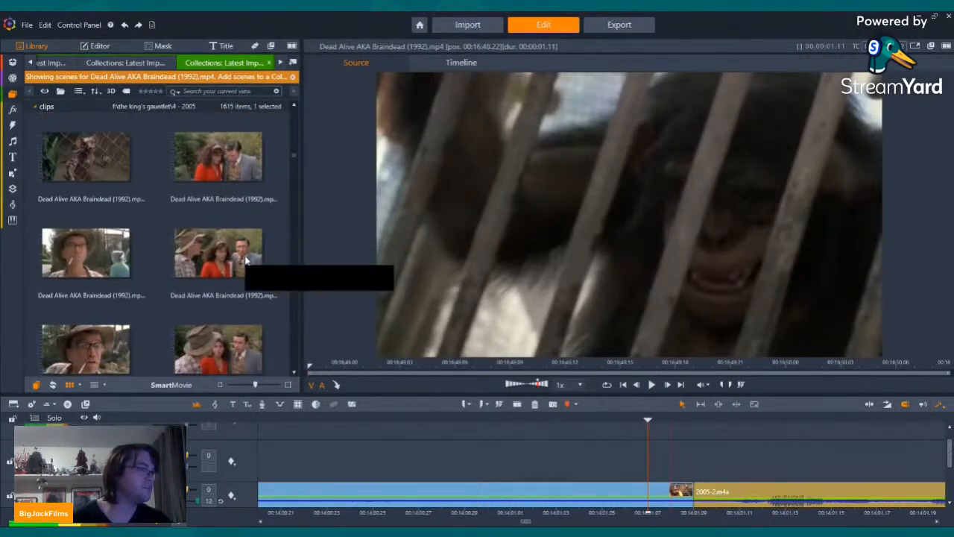
scroll(246, 260, down, 8)
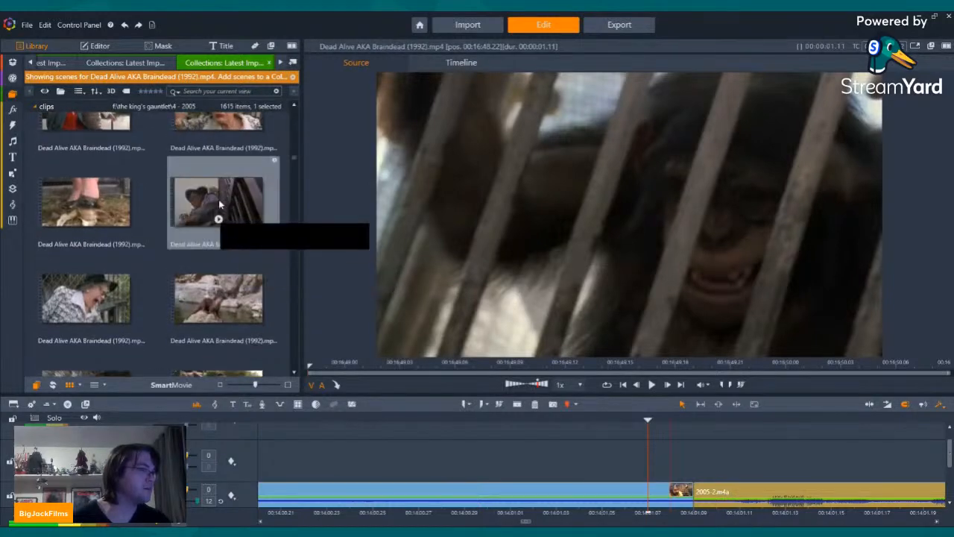
click(218, 218)
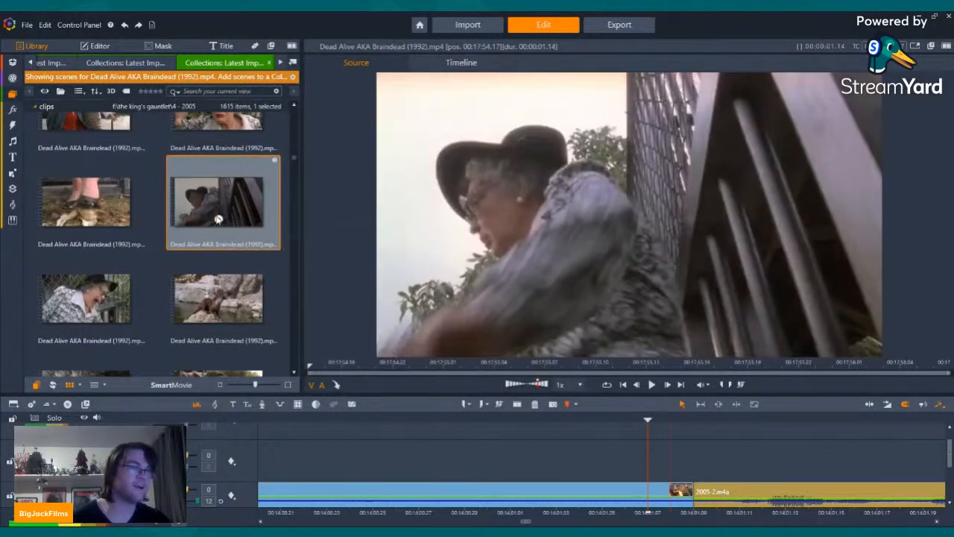
key(space)
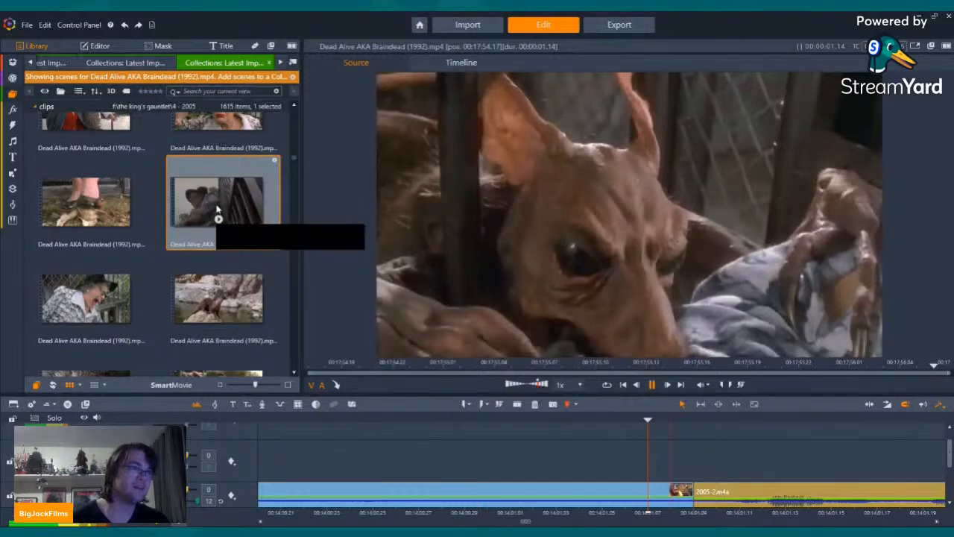
Step: Preview the following scenes of the screaming woman, the zoo animals and the close-up of the bird's eye
click(79, 277)
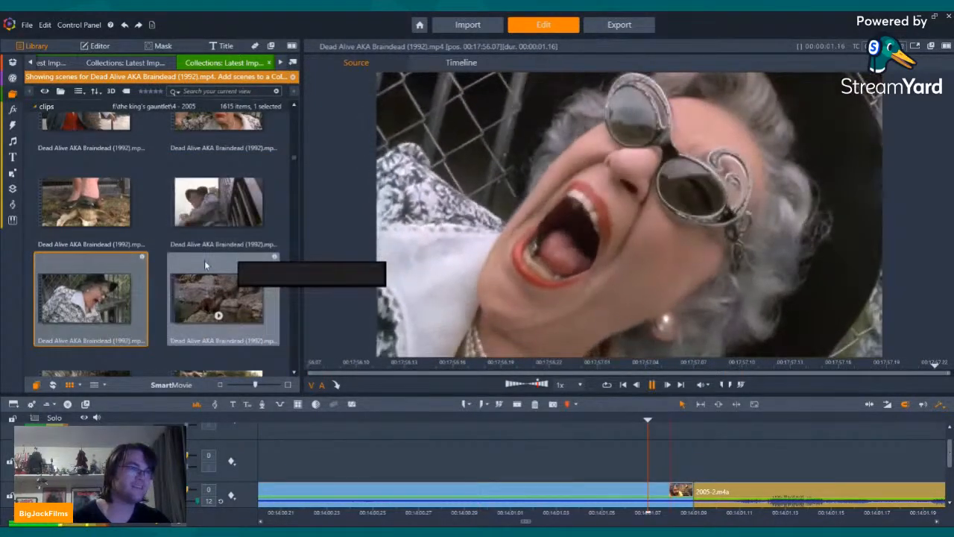
scroll(205, 254, down, 2)
scroll(220, 231, up, 1)
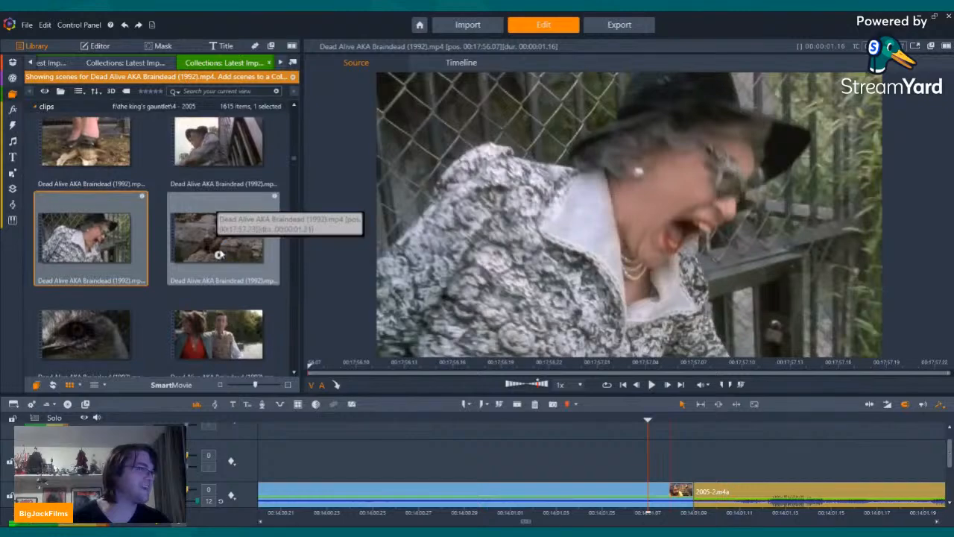
click(218, 259)
click(219, 257)
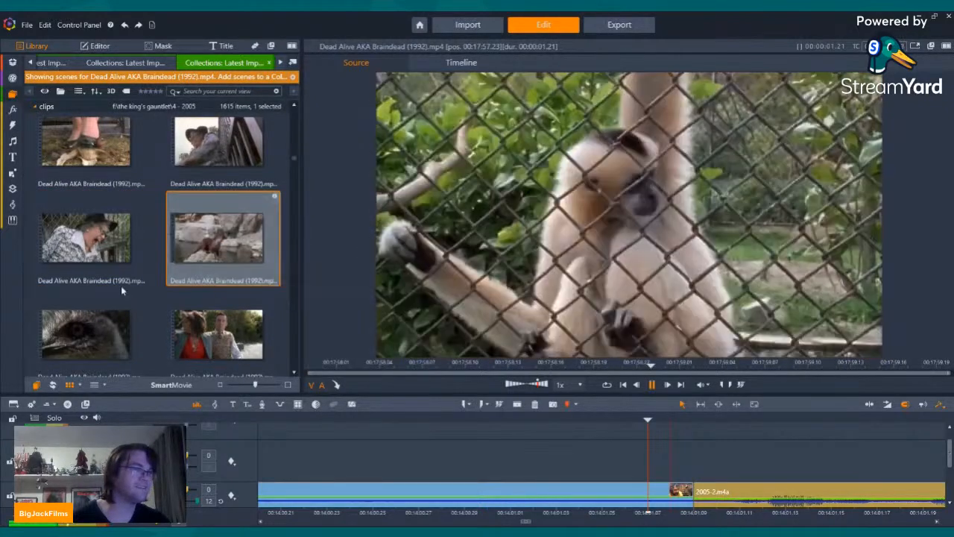
click(86, 354)
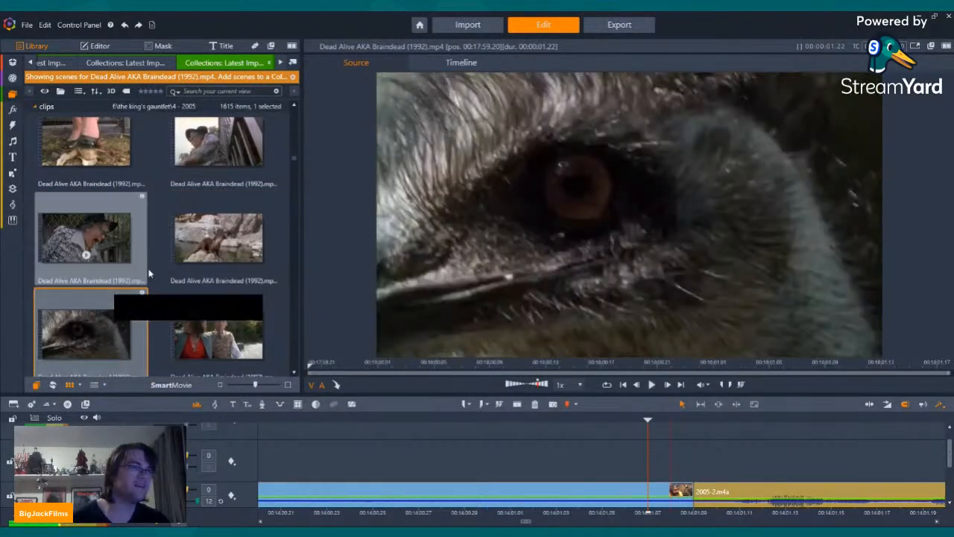
Step: Preview the close-up scene of the rat monkey biting the woman's arm through the bars
scroll(167, 258, down, 2)
scroll(215, 246, down, 2)
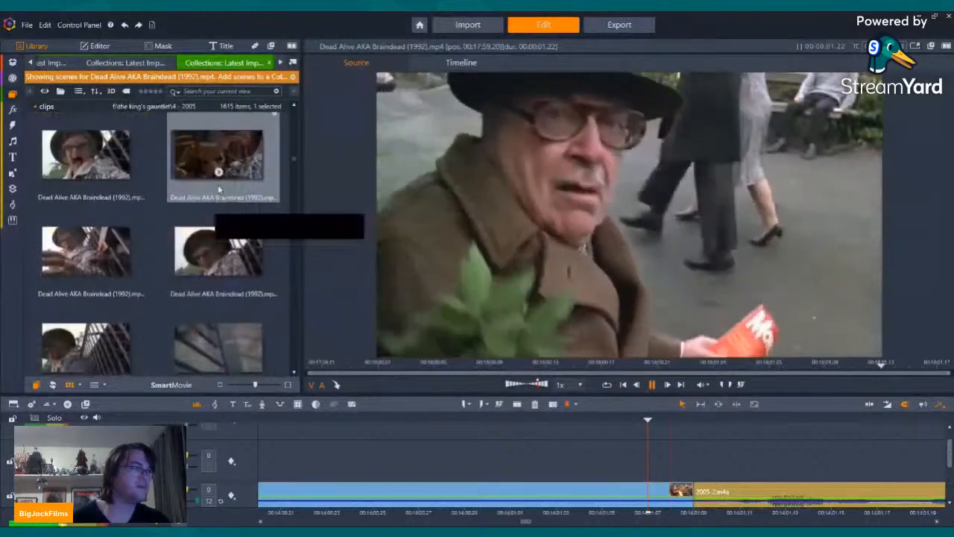
click(217, 170)
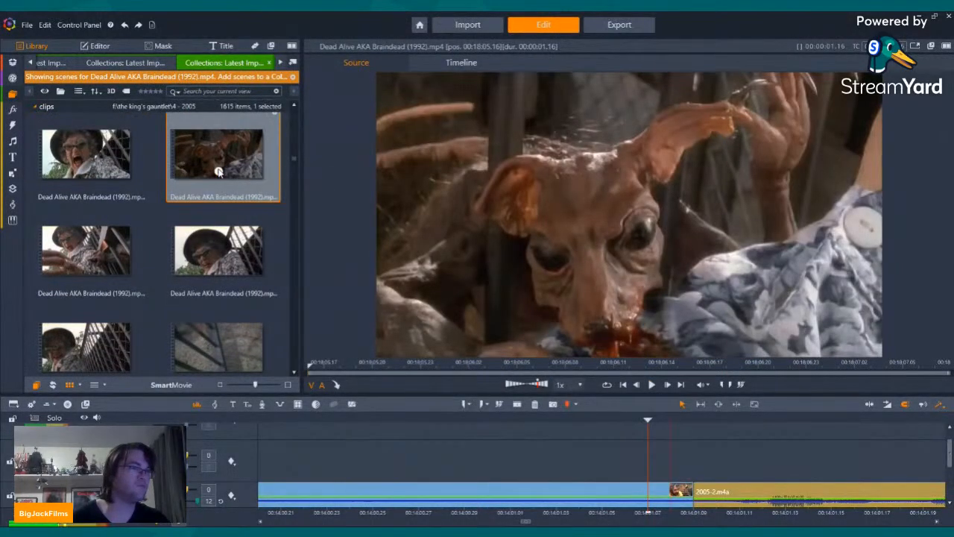
click(218, 171)
Step: Insert the Simian Raticus Rat Monkey Sumatra sign scene into the timeline gap directly after the Sumatran Rat Monkey crate footage
scroll(250, 187, up, 1)
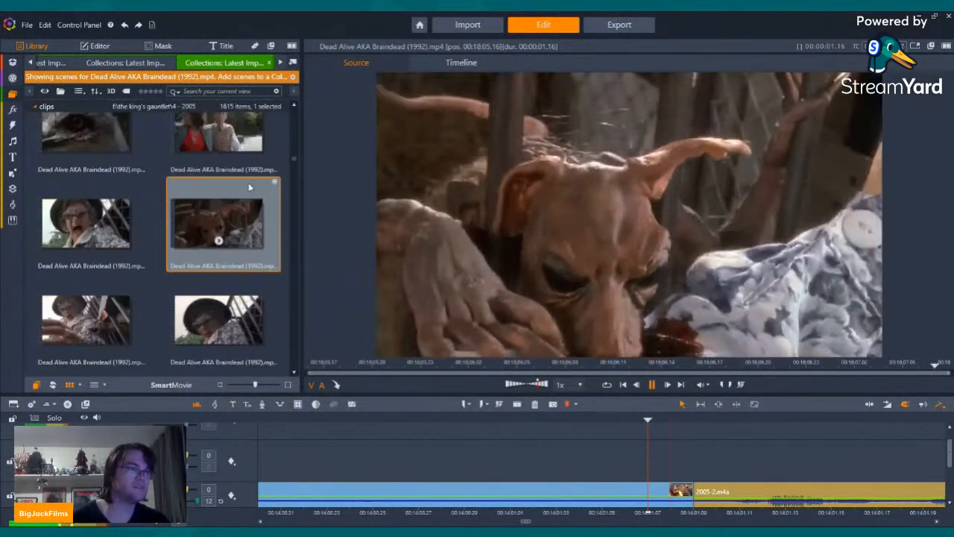
scroll(250, 194, up, 5)
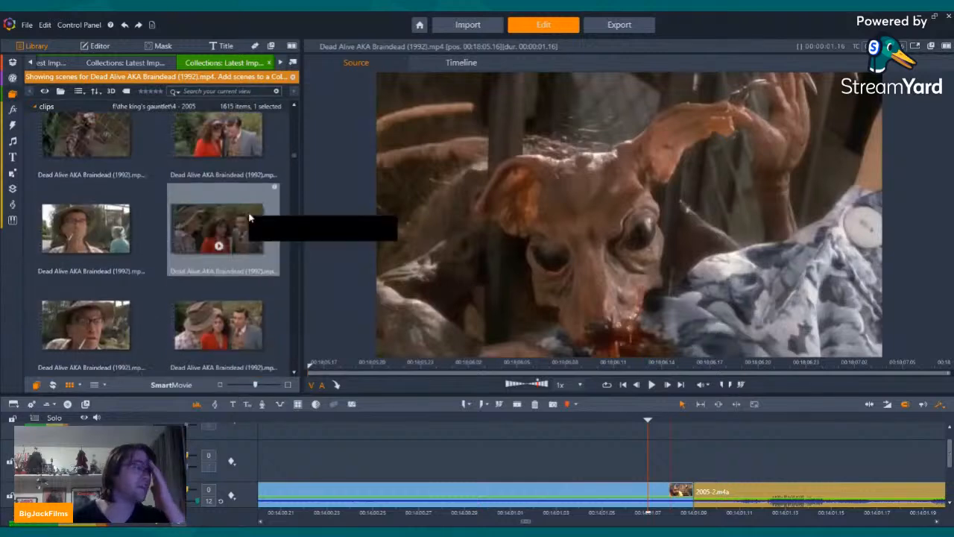
scroll(250, 218, up, 5)
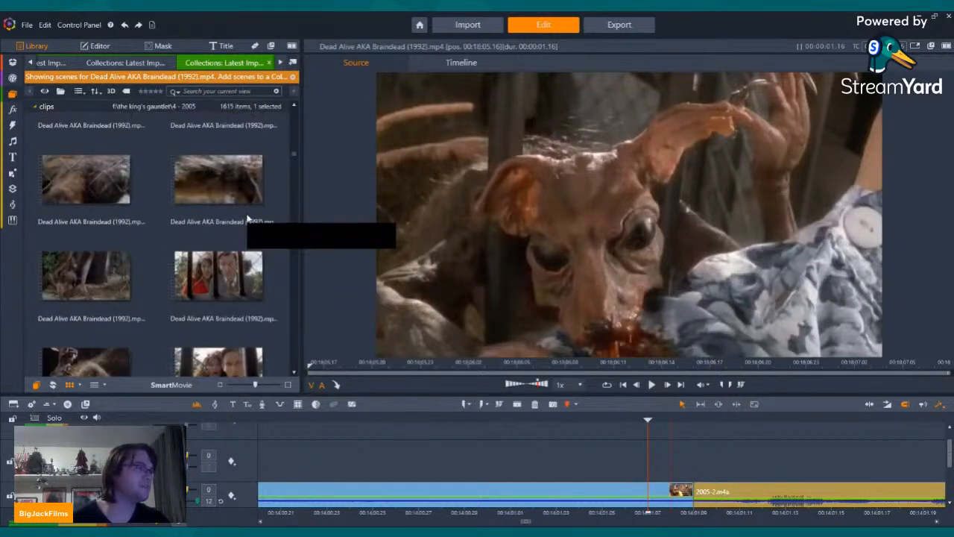
scroll(248, 219, up, 5)
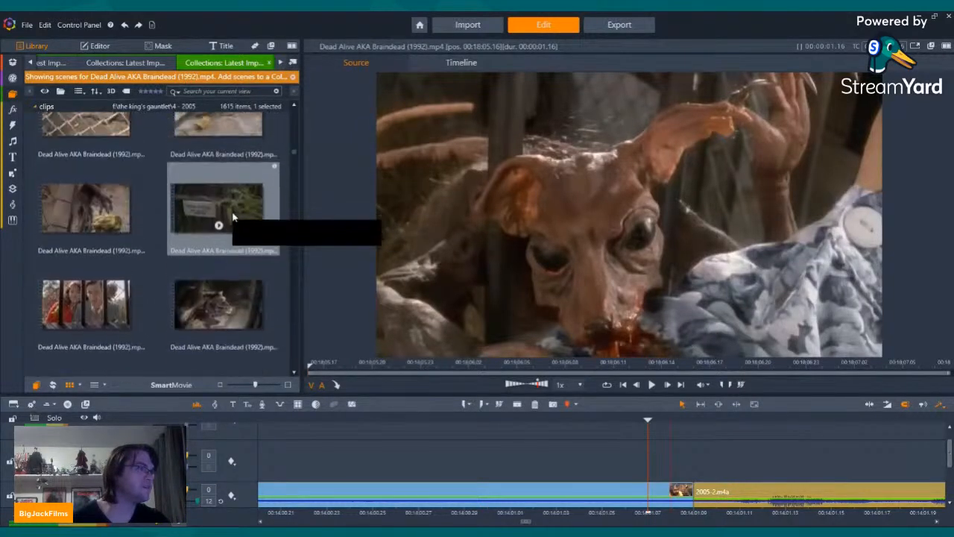
drag(230, 205, 855, 433)
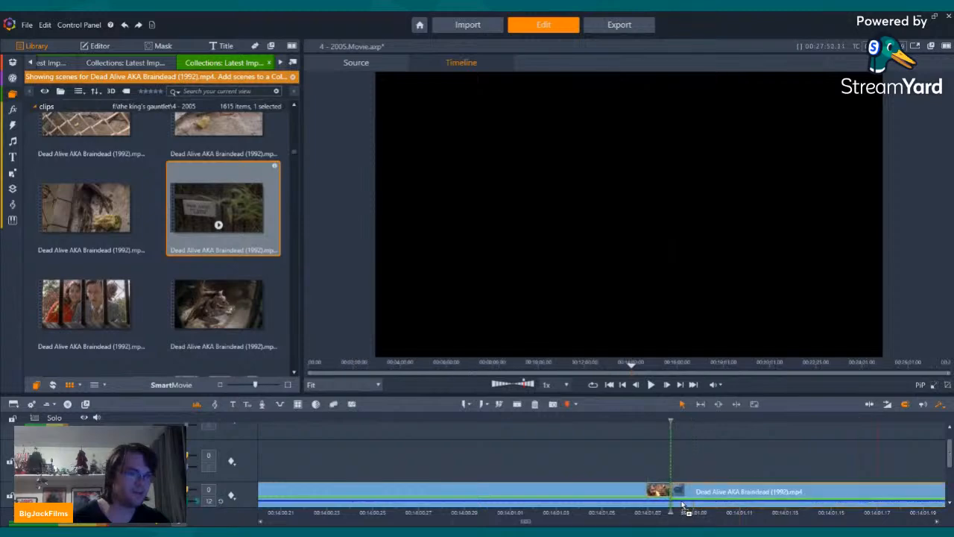
Step: Cut the opening frames showing the woman in red from the start of the sign clip and play back the transition
click(764, 468)
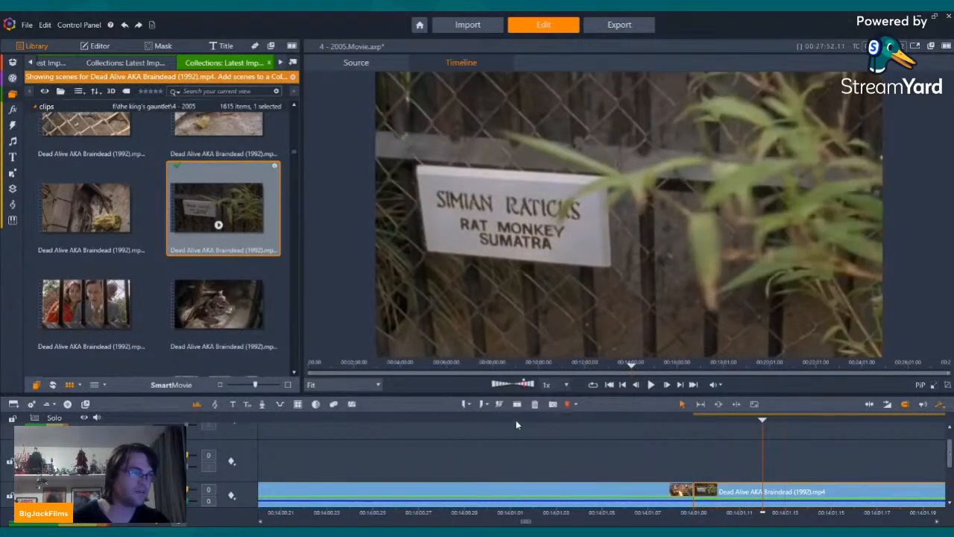
click(715, 501)
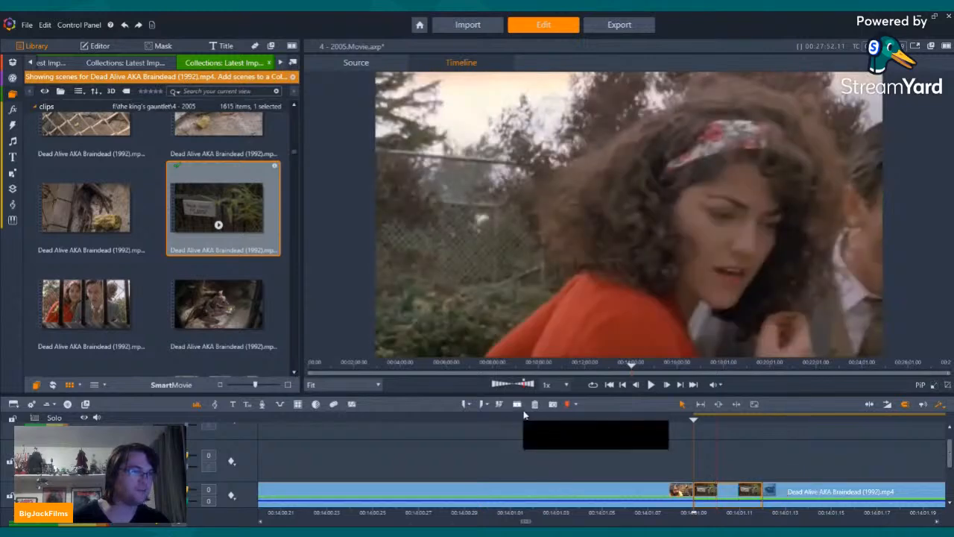
key(Left)
key(Left)
key(Left)
key(Left)
key(Left)
key(Left)
key(Left)
key(Left)
key(Left)
key(Left)
key(Left)
key(Left)
key(Left)
key(Left)
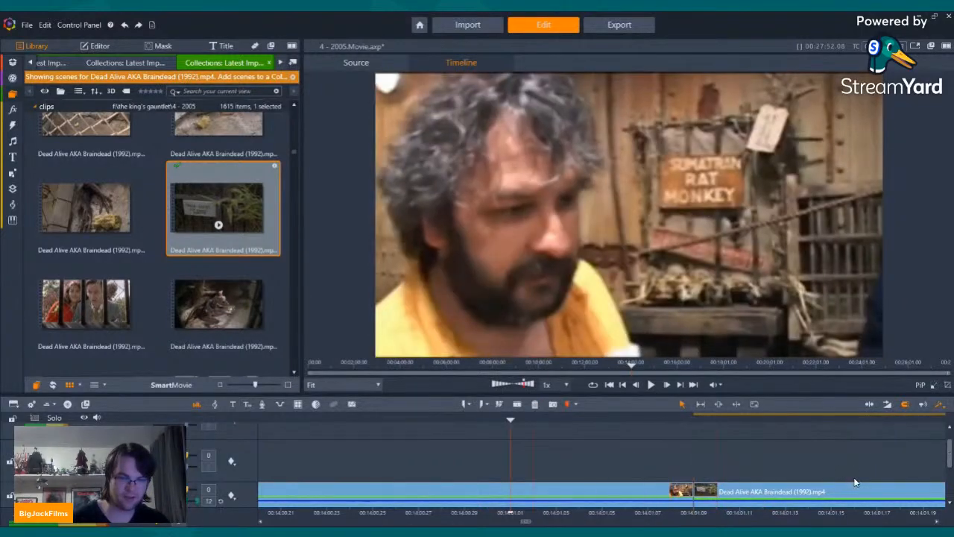
click(651, 384)
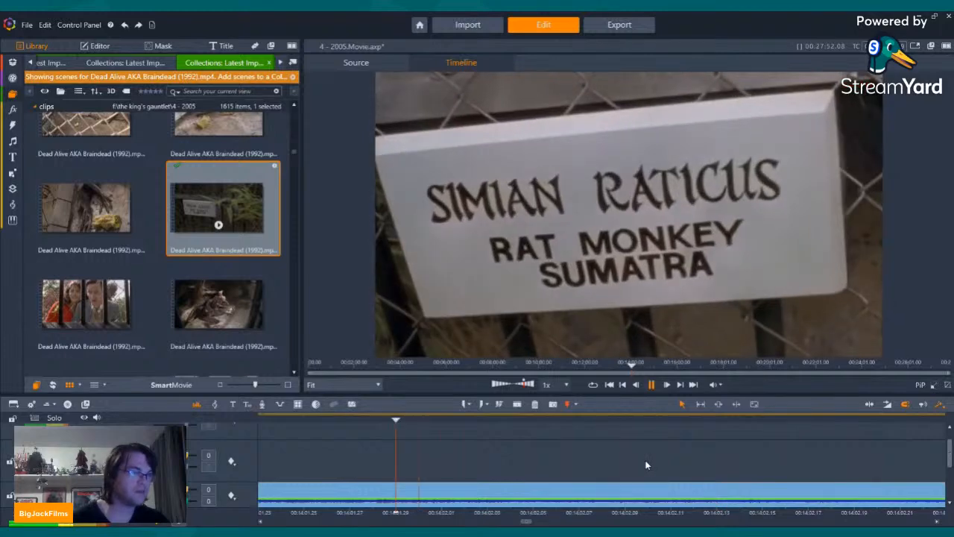
Step: Remove another short stretch from the start of the sign clip and cut off its end during the sign close-up
key(space)
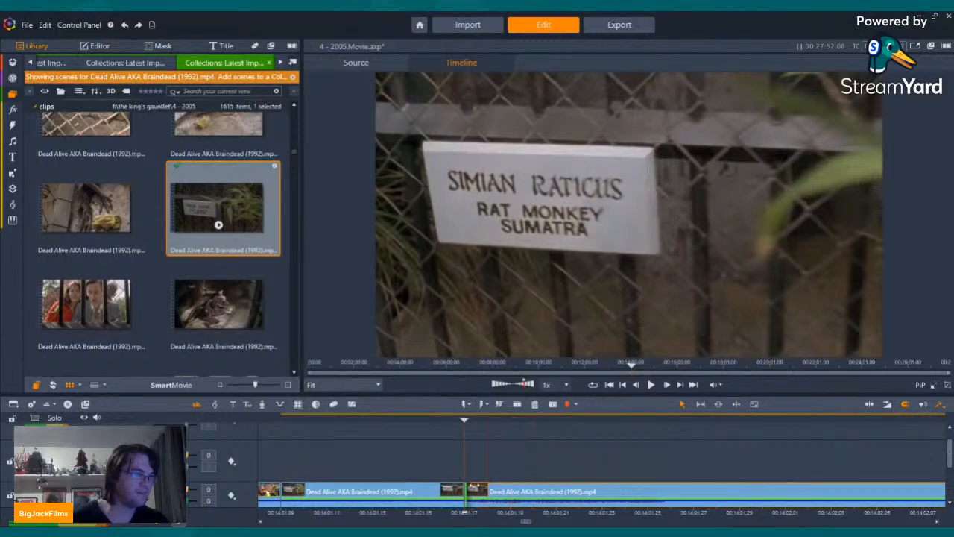
drag(471, 488, 383, 504)
drag(417, 406, 531, 420)
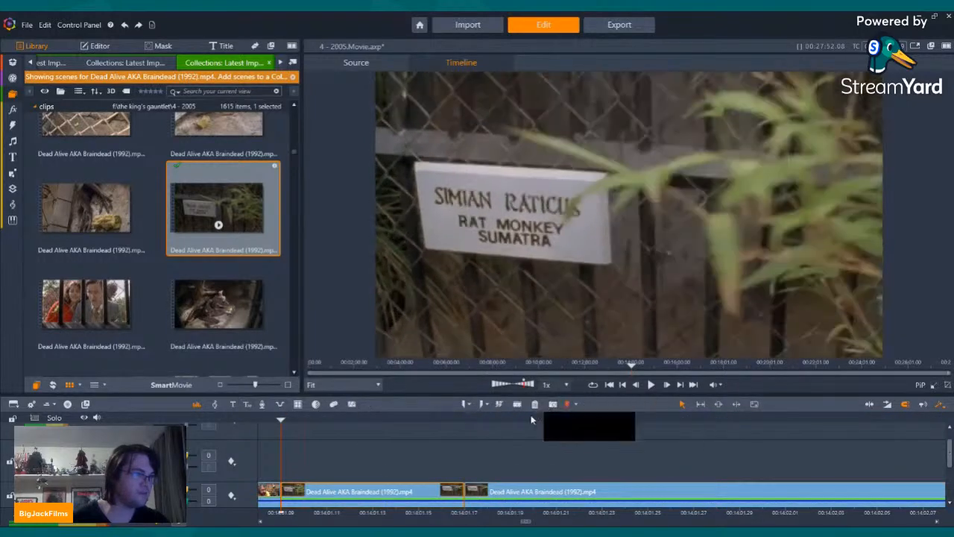
key(Left)
key(Left)
key(Left)
key(Left)
key(Left)
key(Left)
key(Left)
key(Left)
key(Left)
key(Left)
key(Left)
key(Left)
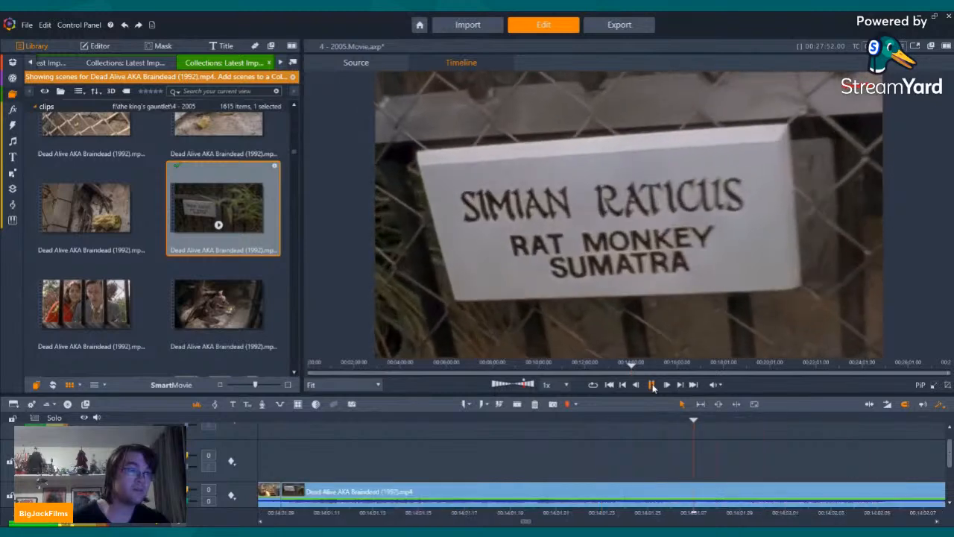
click(652, 386)
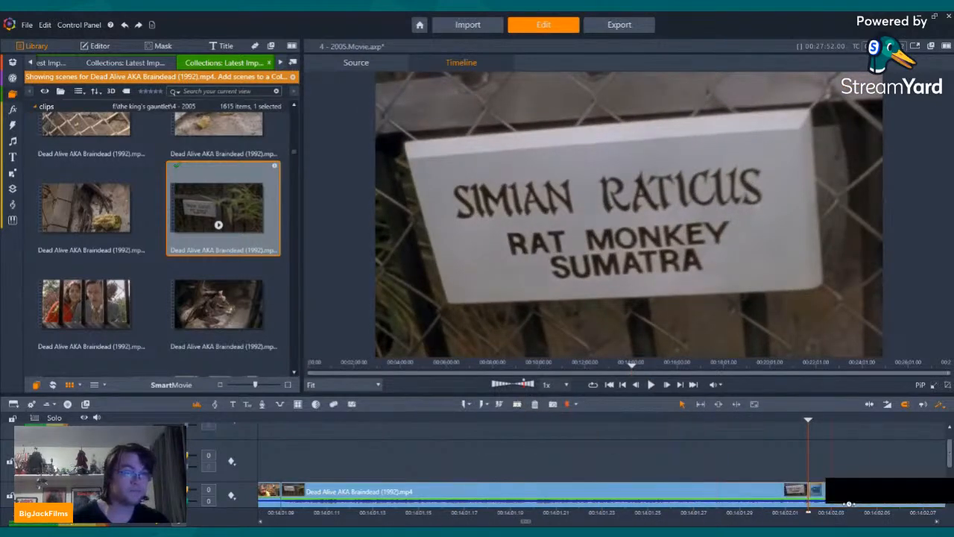
Step: Preview the rat monkey scenes at the tree roots and chain-link fence, and look through the scenes up to the woman at the cage
scroll(149, 171, down, 3)
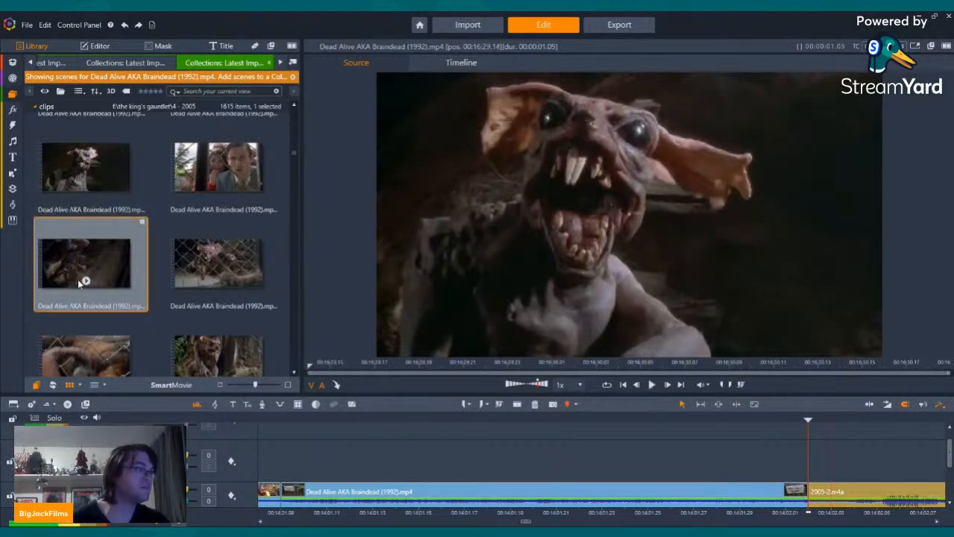
click(84, 280)
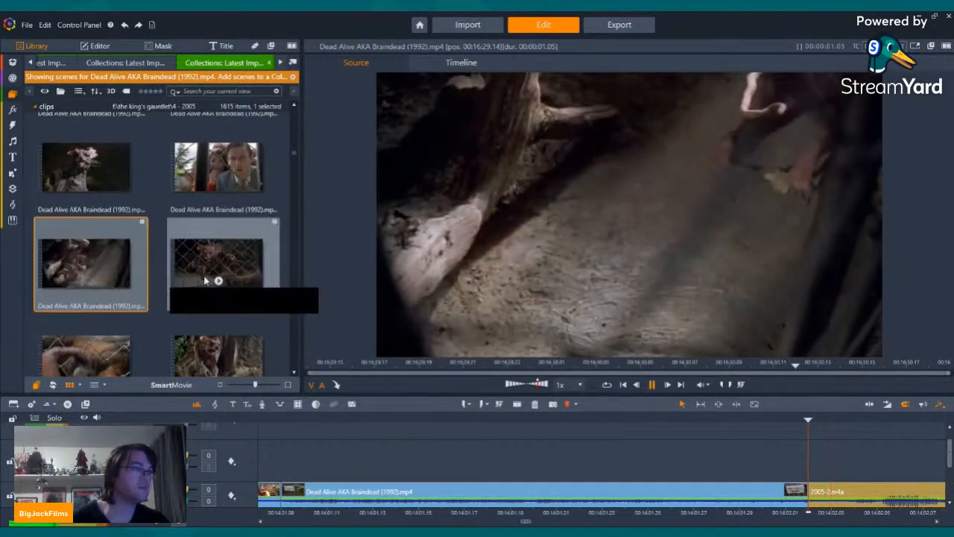
click(218, 281)
scroll(214, 282, down, 2)
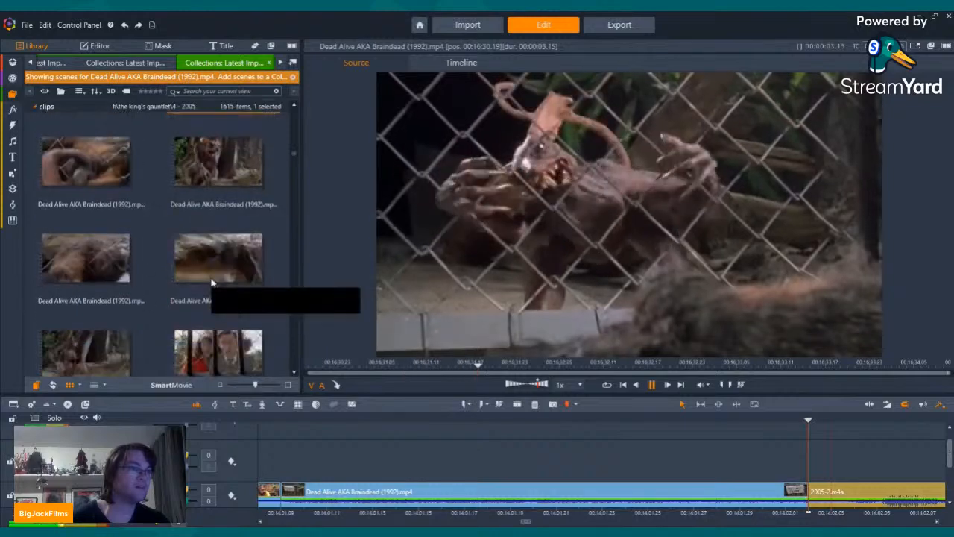
scroll(212, 279, down, 6)
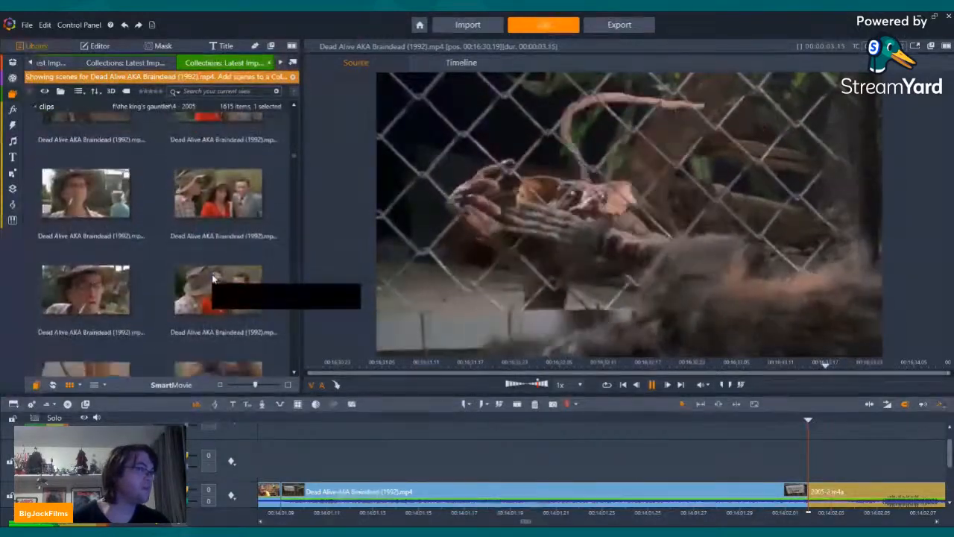
scroll(213, 275, down, 4)
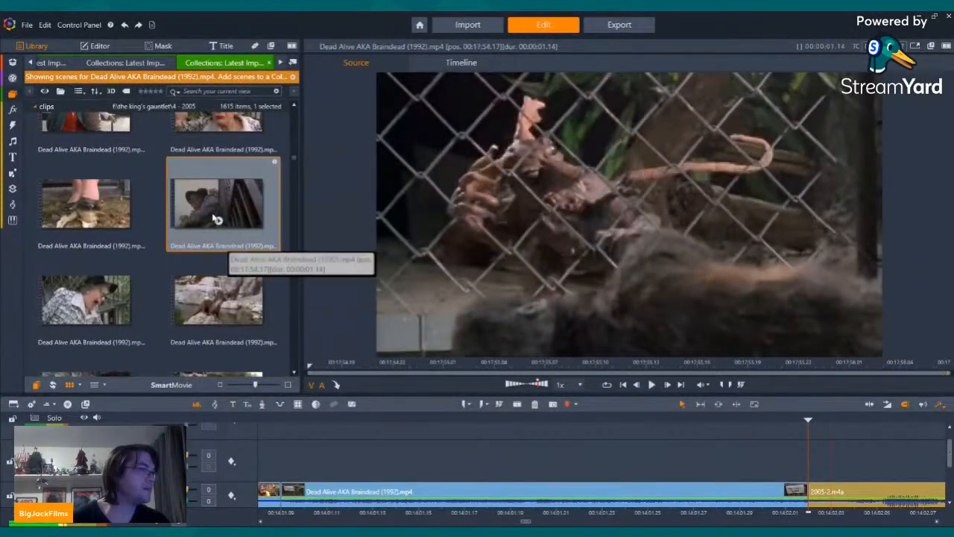
Step: Insert the scene of the older woman leaning beside the cage directly after the sign clip and play back the sequence
click(218, 221)
drag(218, 221, 833, 483)
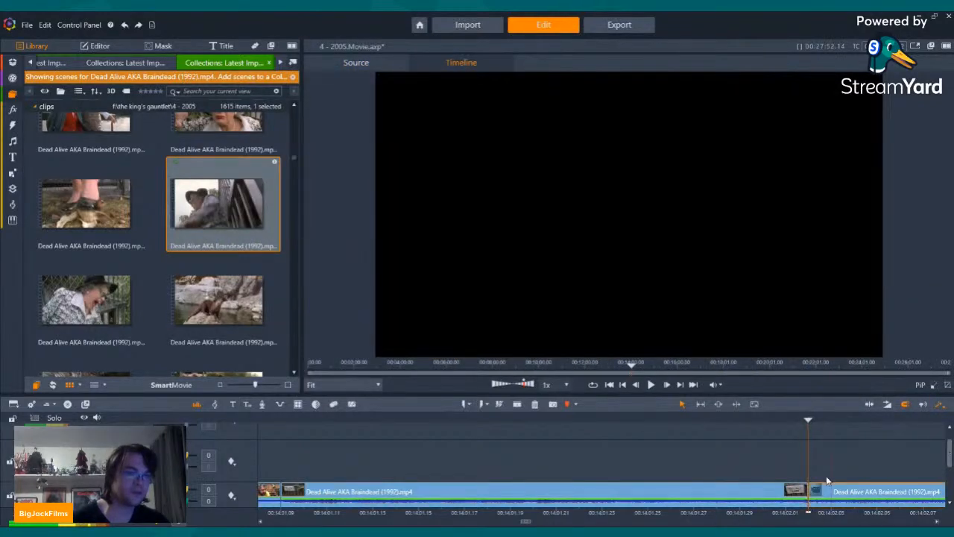
click(653, 385)
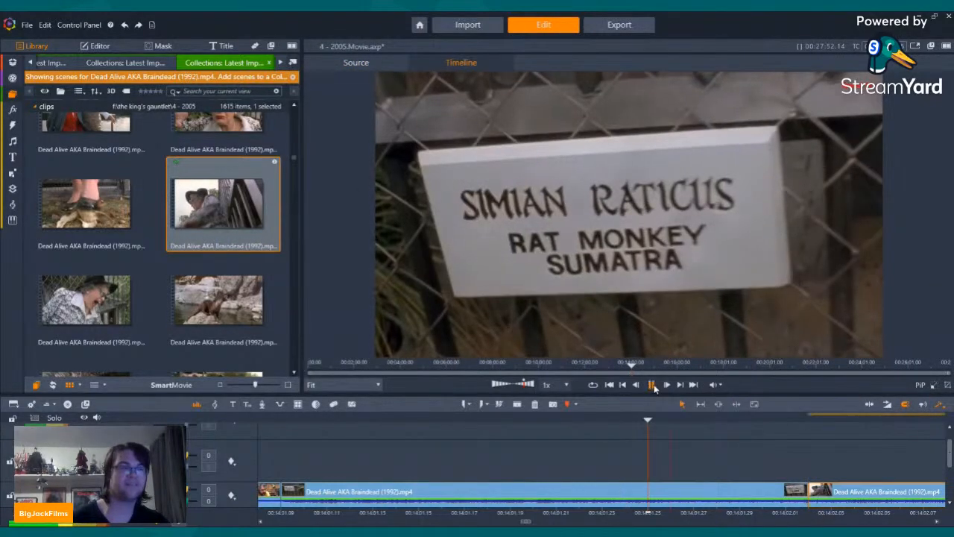
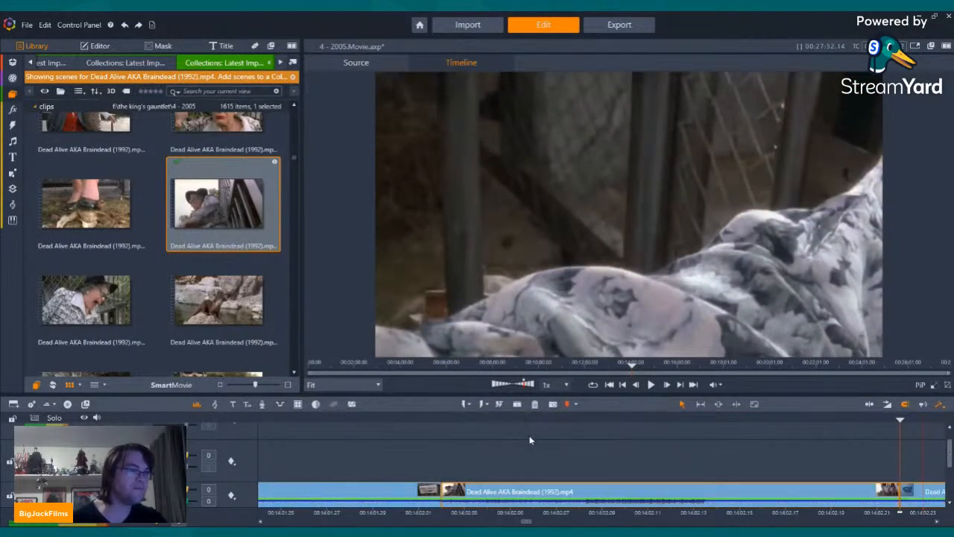
Step: Delete the first part of the older woman clip, before the cage close-up, and play back the sequence through the remaining footage
key(ctrl+Left)
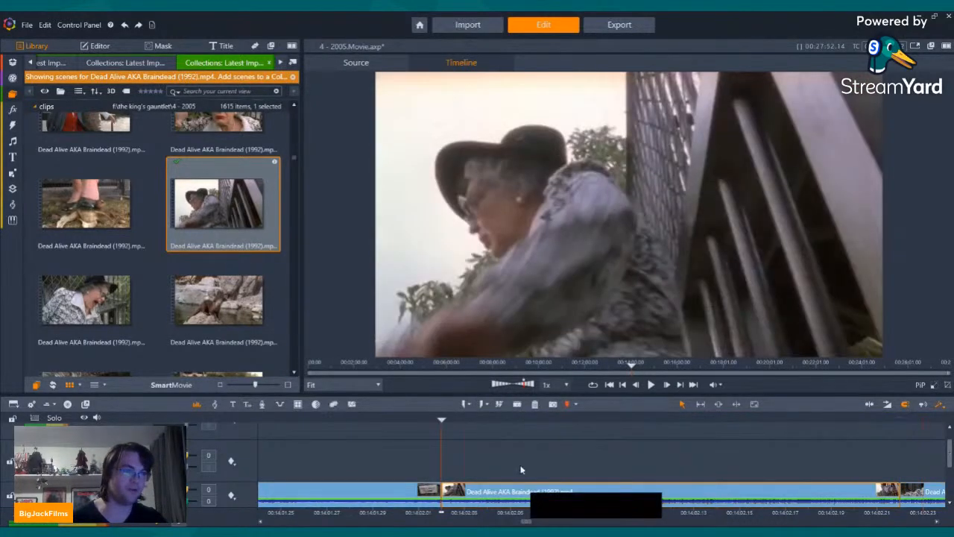
click(535, 405)
key(Left)
key(Left)
key(Left)
key(Left)
key(Left)
key(Left)
key(Left)
key(Left)
key(Left)
key(Left)
key(Left)
key(Left)
key(Left)
key(Left)
key(Left)
key(Left)
key(Left)
key(Left)
key(Left)
key(Left)
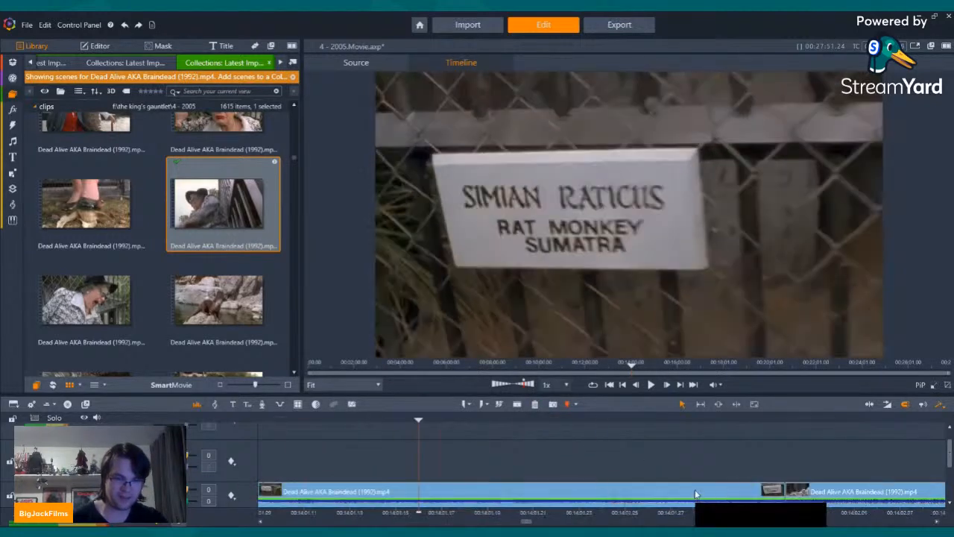
click(651, 384)
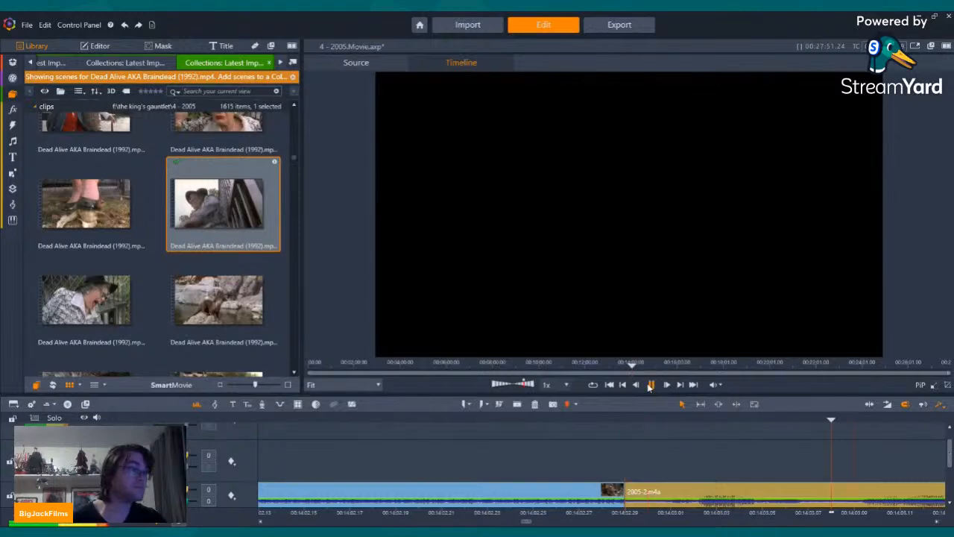
click(651, 385)
Step: Insert the scene of the older woman screaming at the fence directly after the rat monkey footage and cut off its end
scroll(130, 282, down, 2)
drag(97, 258, 669, 457)
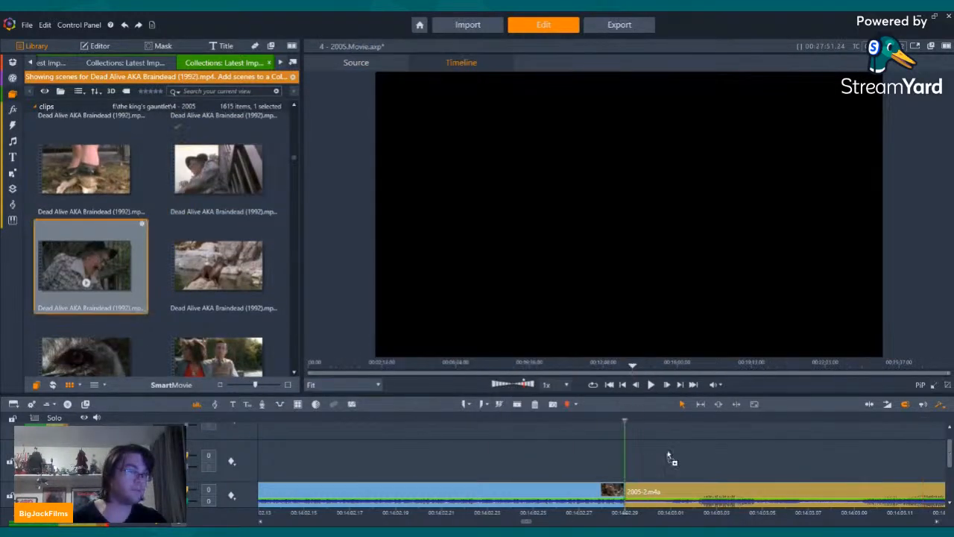
drag(634, 496, 635, 497)
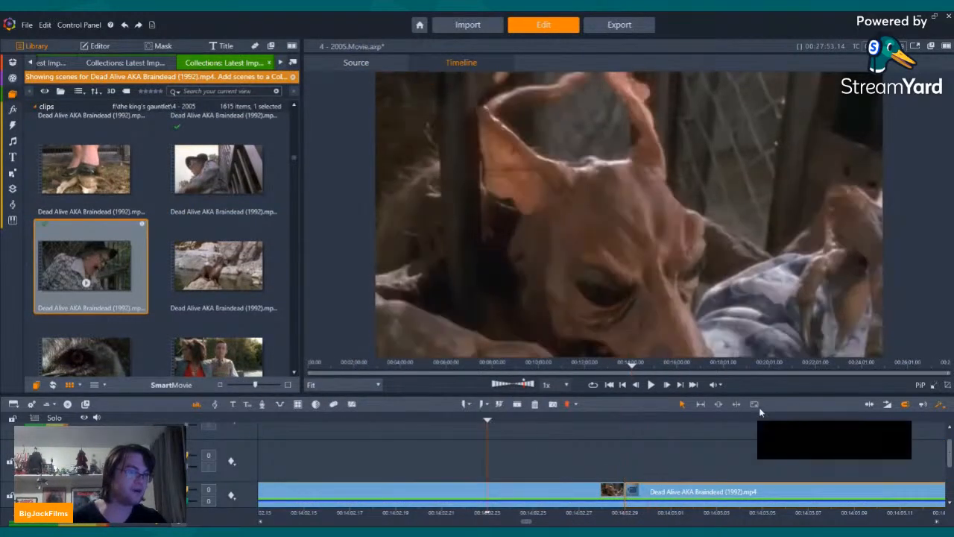
click(650, 385)
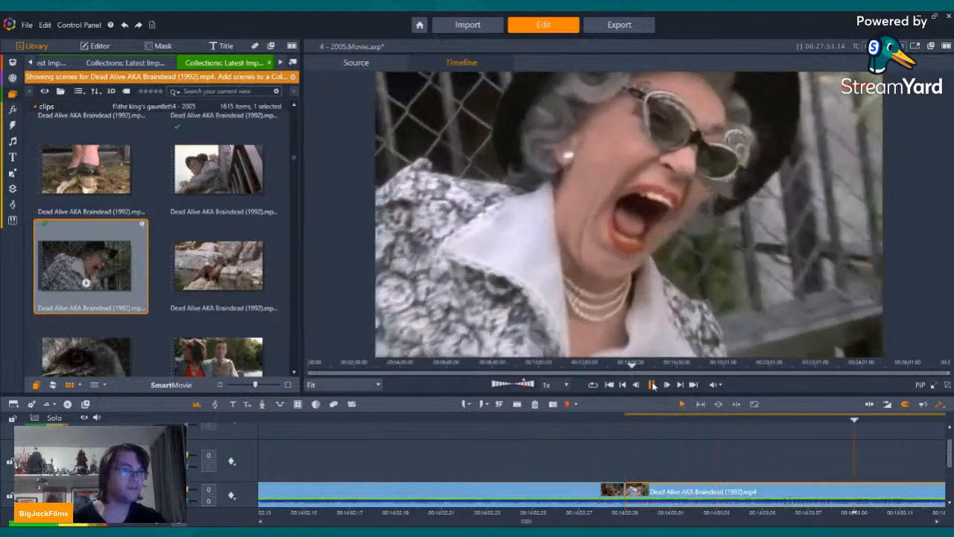
click(653, 384)
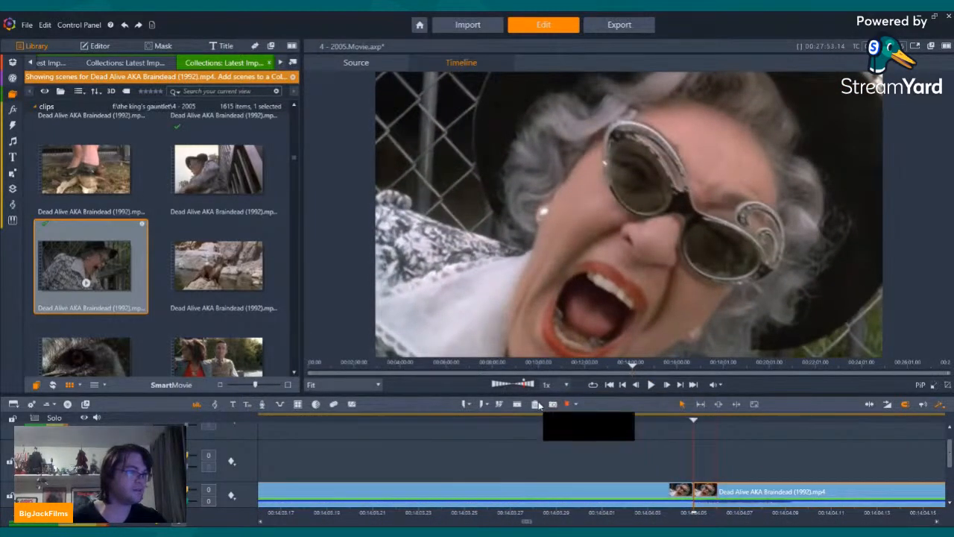
Step: Preview the next rat monkey scenes, then insert the scene of the woman reaching out beside the bars after the screaming clip and play the transition
scroll(139, 222, down, 3)
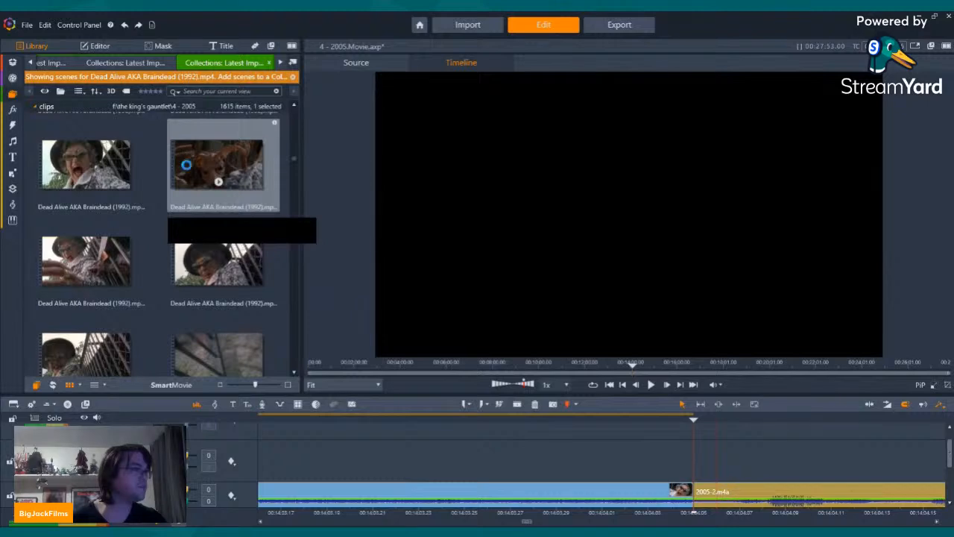
click(187, 165)
key(space)
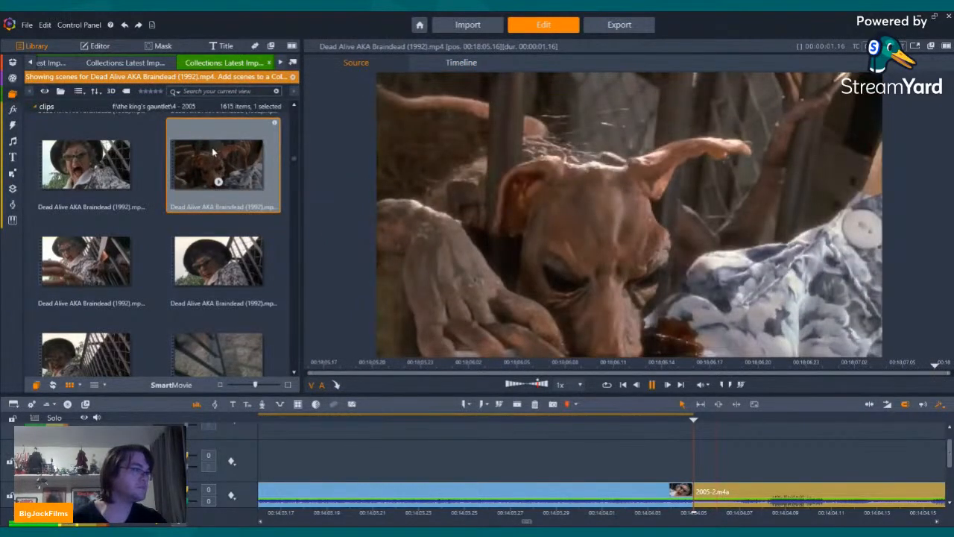
click(85, 278)
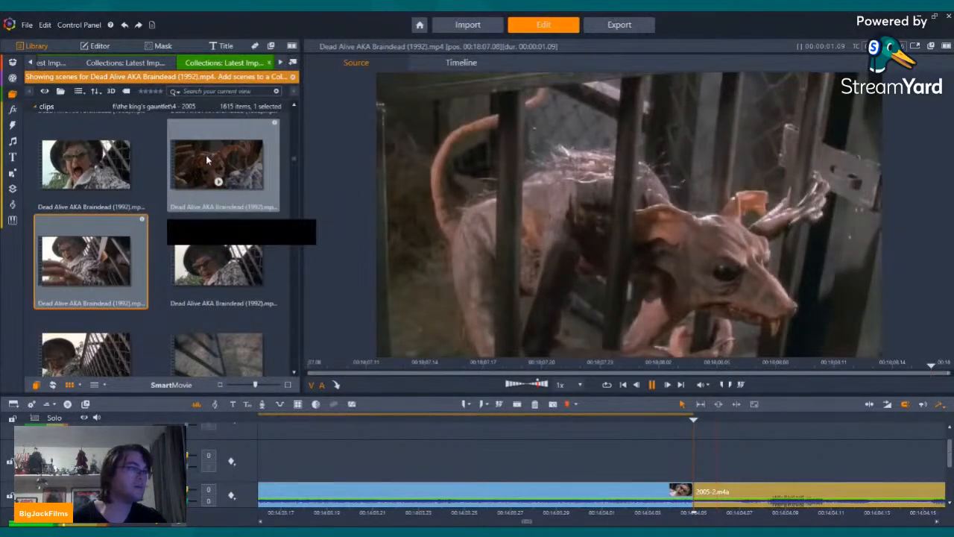
click(206, 156)
drag(80, 237, 703, 487)
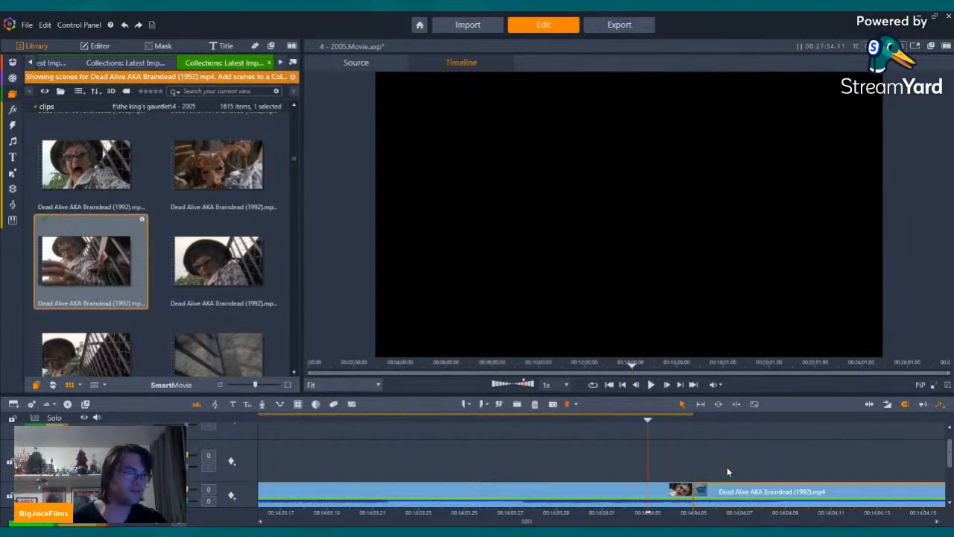
key(Left)
key(Left)
key(Left)
key(Left)
key(Left)
key(Left)
key(Left)
key(Left)
key(Left)
key(Left)
key(Left)
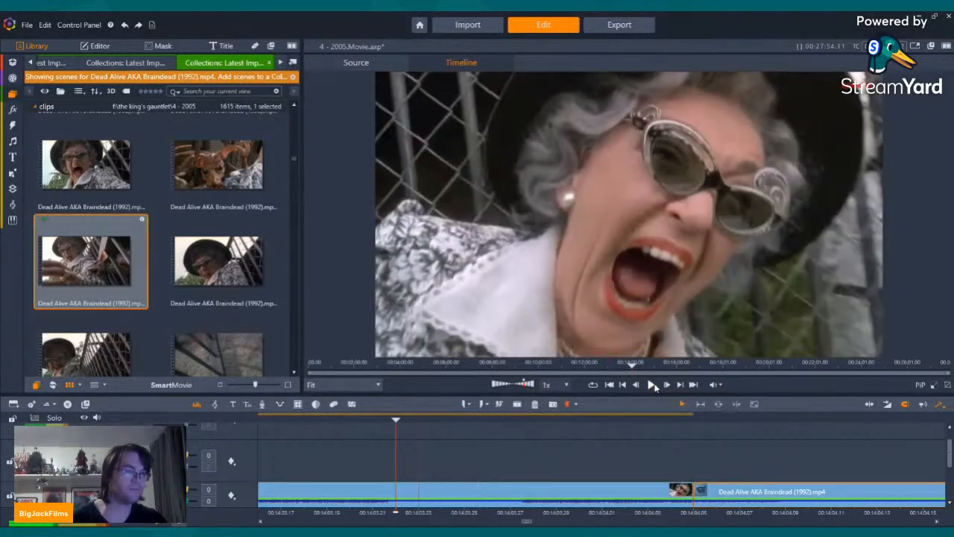
click(652, 384)
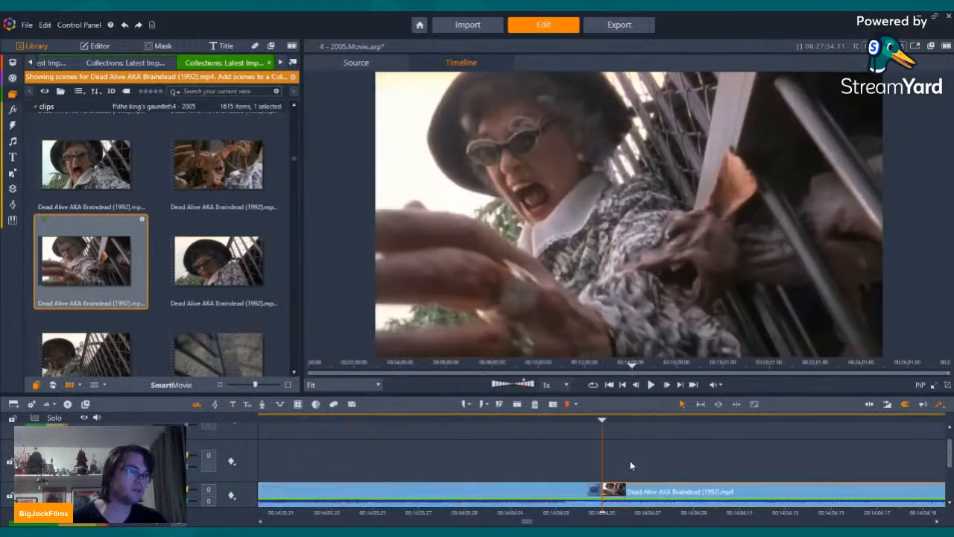
key(space)
Step: Trim two frames off the start of the clip showing the woman reaching out beside the bars
key(Right)
key(Right)
key(Right)
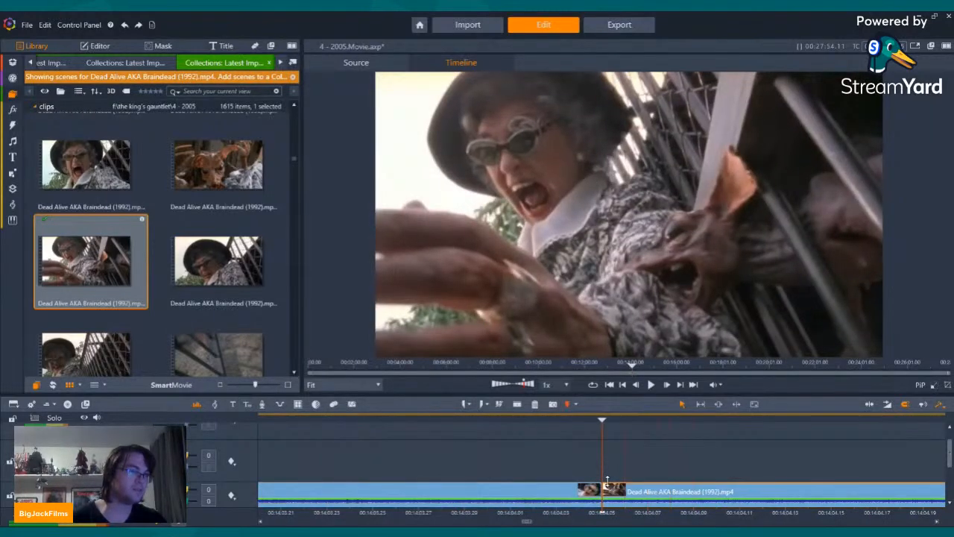
key(Left)
key(Right)
key(Right)
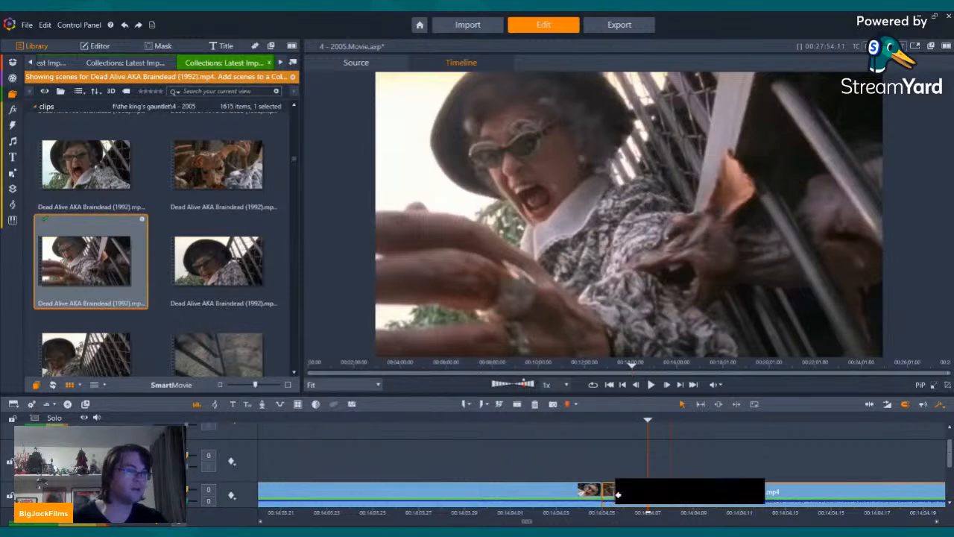
key(Left)
key(Left)
key(Left)
key(Left)
key(Left)
key(Left)
key(Left)
key(Left)
key(Left)
key(Left)
key(Left)
key(Left)
key(Left)
key(Left)
key(Left)
key(Left)
key(Left)
key(Left)
key(Left)
key(Left)
key(Left)
key(Left)
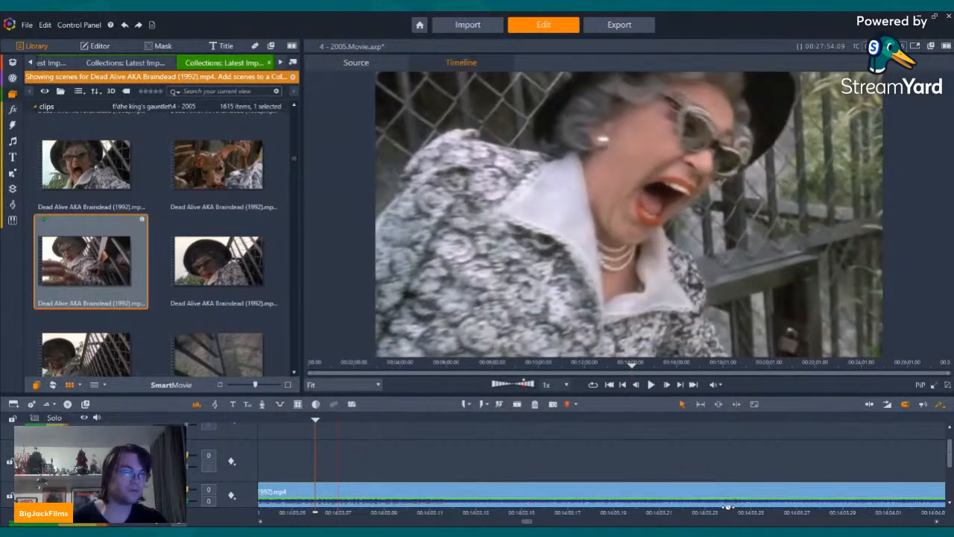
Step: Play back the rat monkey attack sequence from the cage close-up through the end of the last inserted clip
key(Left)
key(Left)
key(Left)
key(Left)
key(Left)
key(Left)
key(Left)
key(Left)
key(Left)
key(Left)
key(Left)
key(Left)
key(Left)
key(Left)
key(Left)
key(Left)
key(Left)
key(Left)
key(Left)
key(Left)
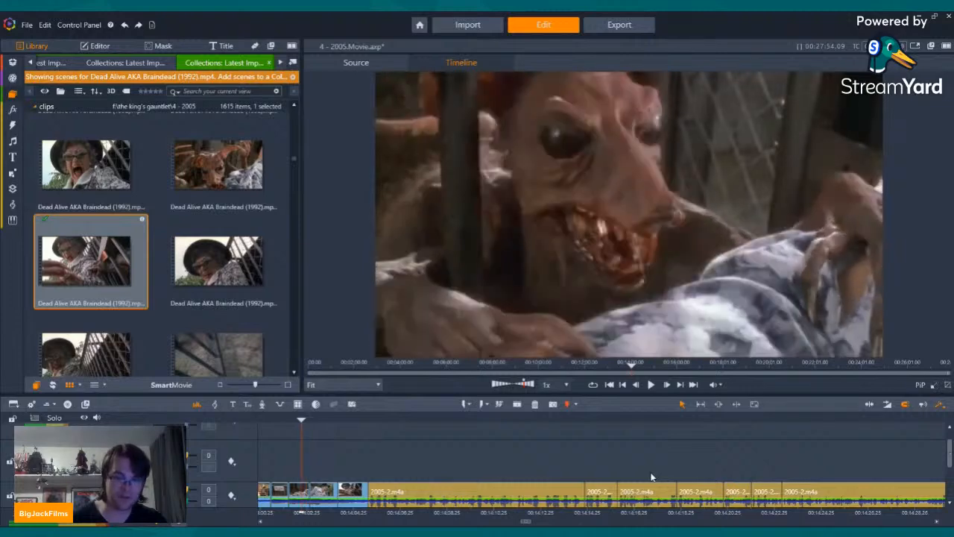
key(Left)
key(Left)
key(Left)
key(Left)
key(Left)
key(Left)
key(Left)
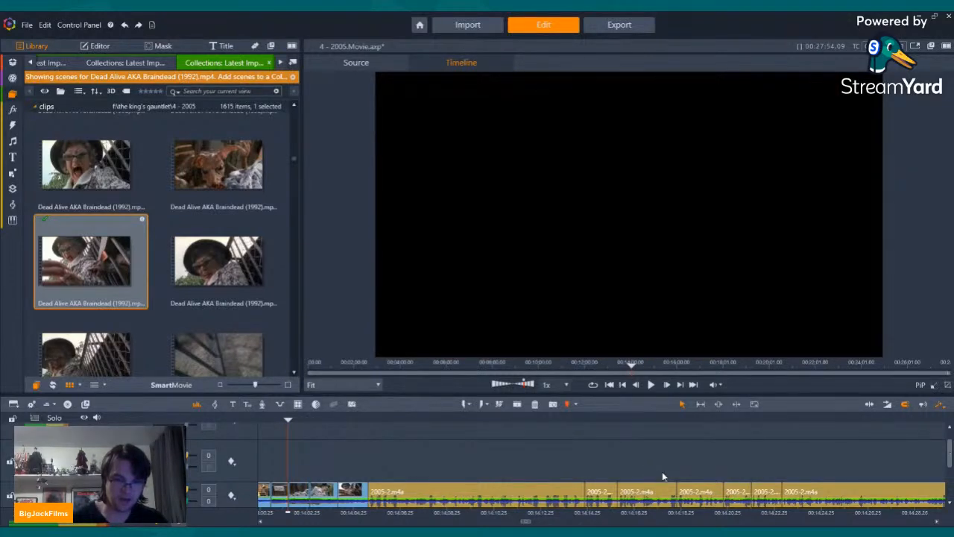
click(651, 385)
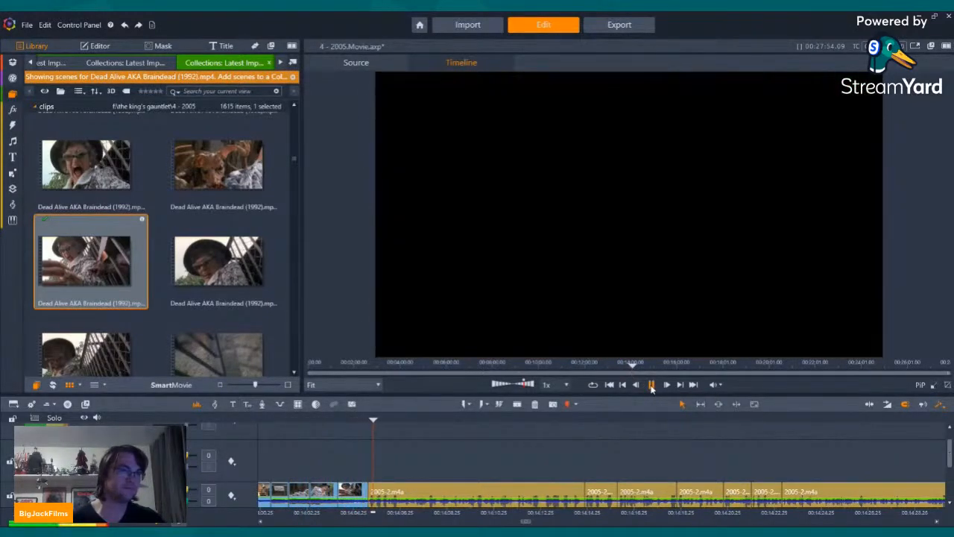
Step: Preview the scenes of the shoe crushing the rat monkey and the disgusted onlooker, and look through the surrounding Dead Alive scenes
scroll(247, 263, down, 2)
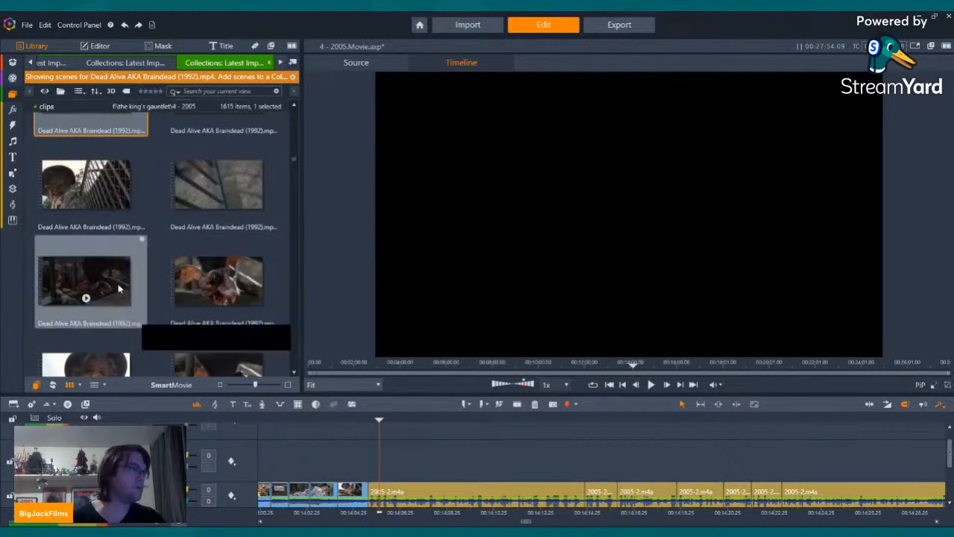
click(86, 298)
key(space)
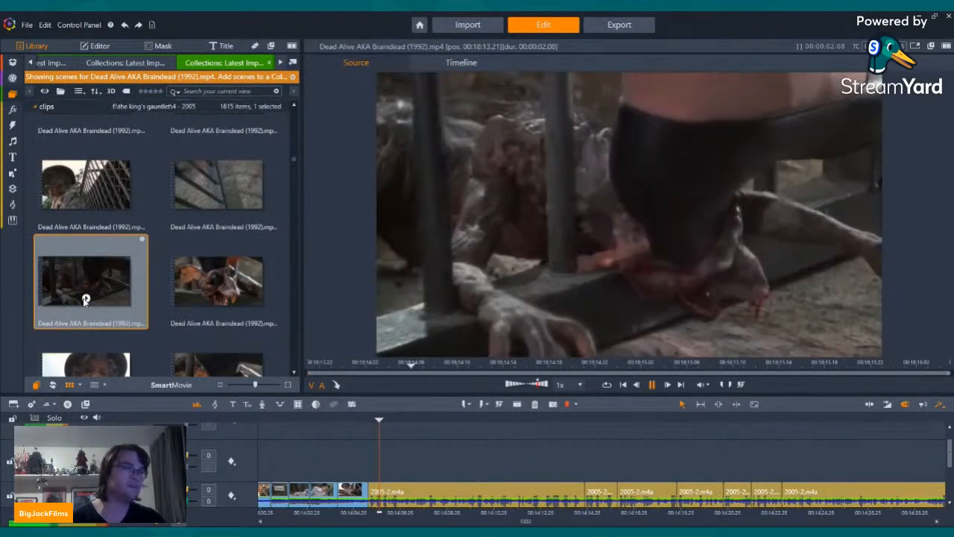
click(217, 299)
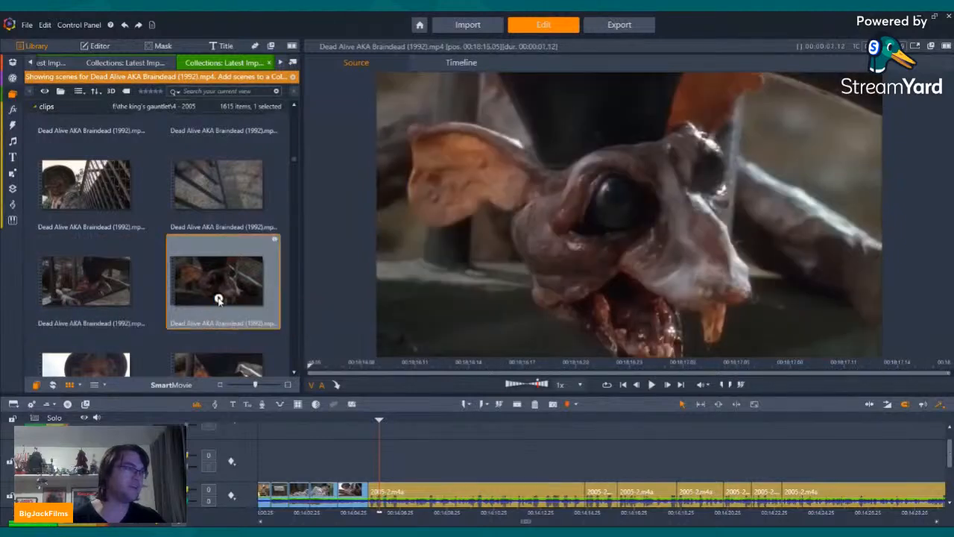
scroll(193, 250, down, 2)
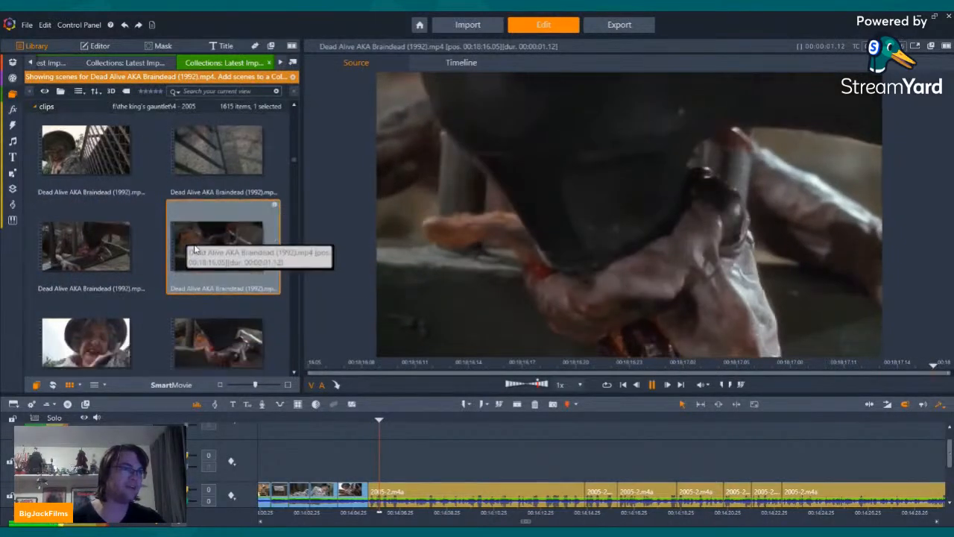
click(84, 349)
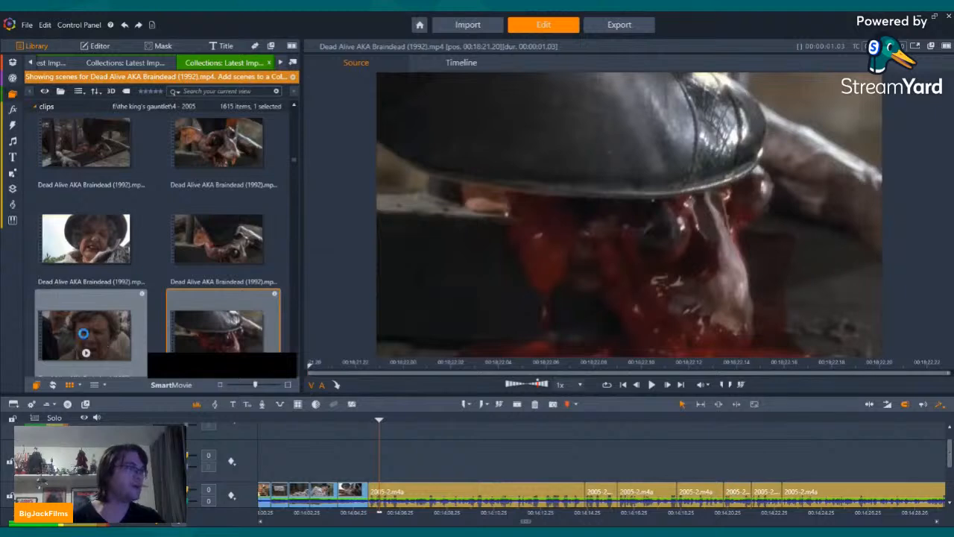
click(84, 333)
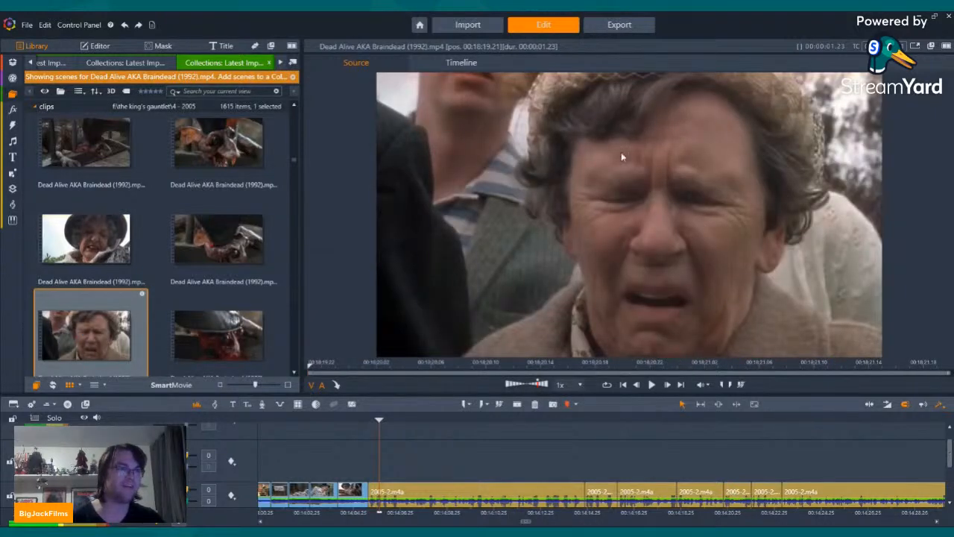
click(219, 354)
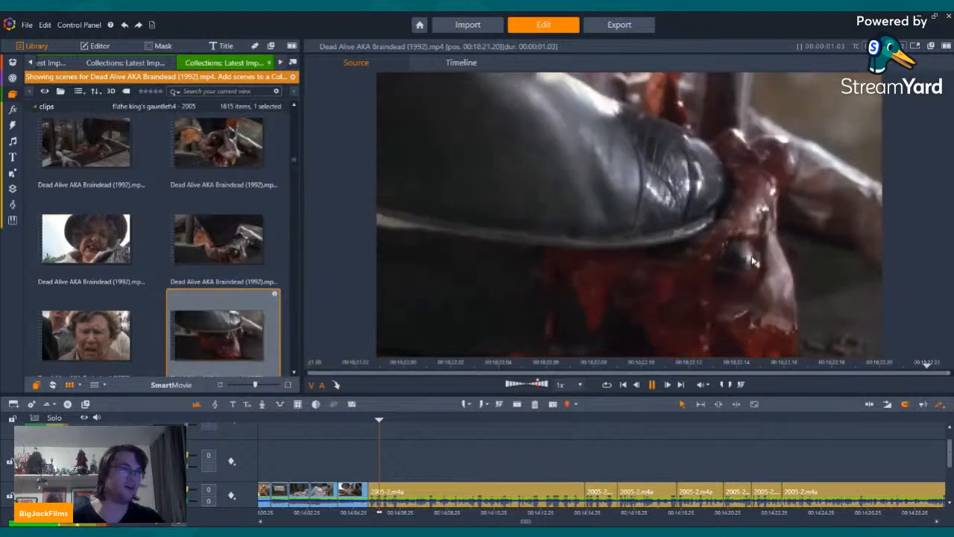
scroll(213, 277, down, 3)
click(218, 273)
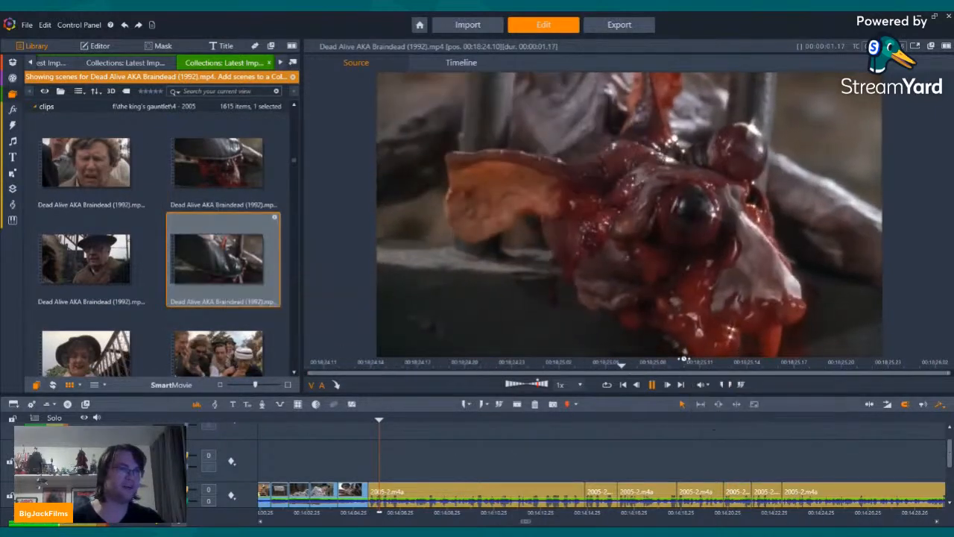
scroll(216, 235, down, 5)
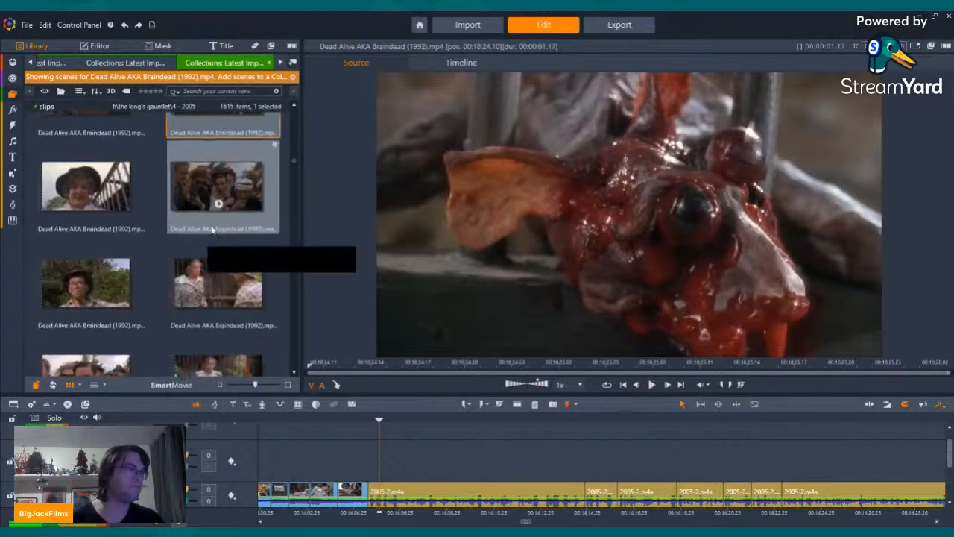
scroll(218, 239, down, 3)
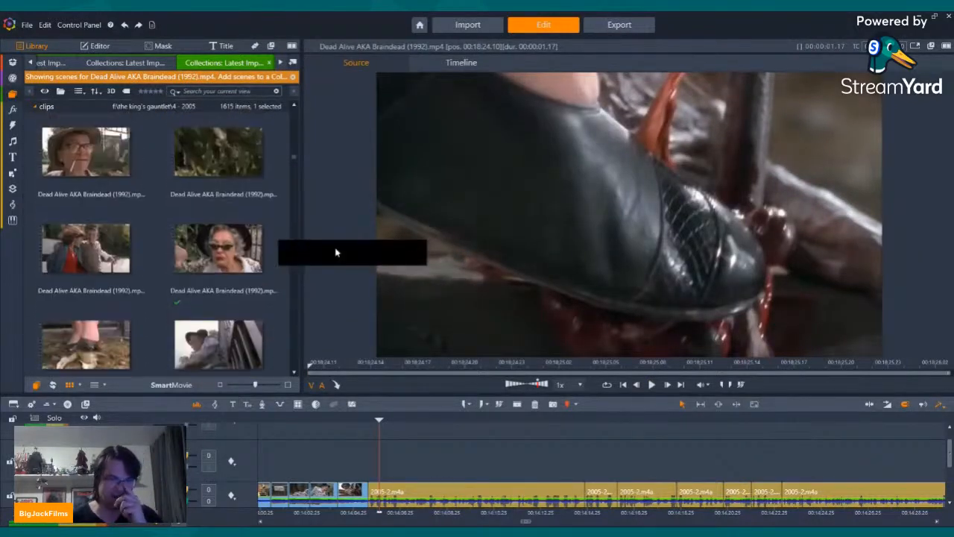
Step: Step back and forth through the last Dead Alive clip on the timeline up to its end at the narration gap
click(564, 459)
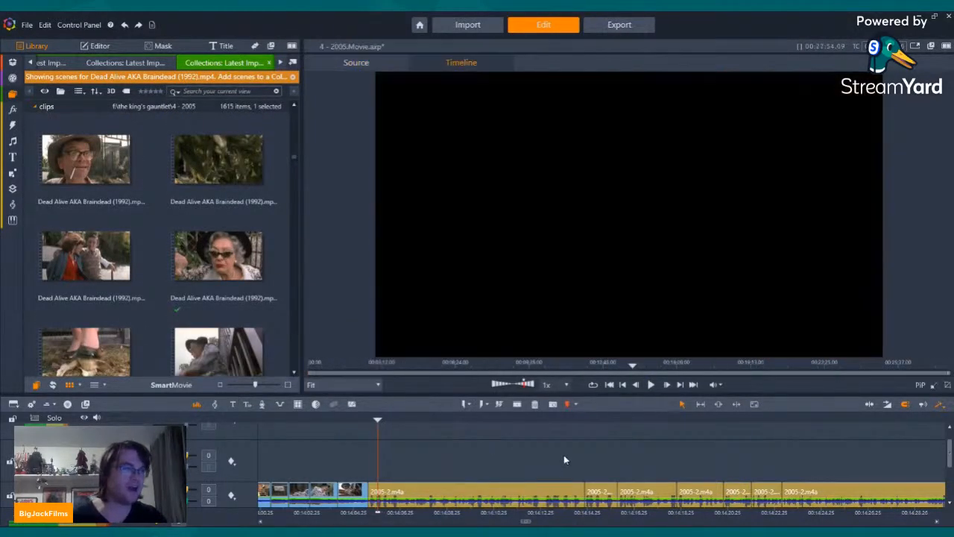
key(Left)
key(Left)
key(Left)
key(Left)
key(Left)
key(Left)
key(Left)
key(Left)
key(Left)
key(Left)
key(Left)
key(Left)
key(Left)
key(Left)
key(Left)
key(Left)
key(Left)
key(Left)
key(Left)
key(Left)
key(Right)
key(Right)
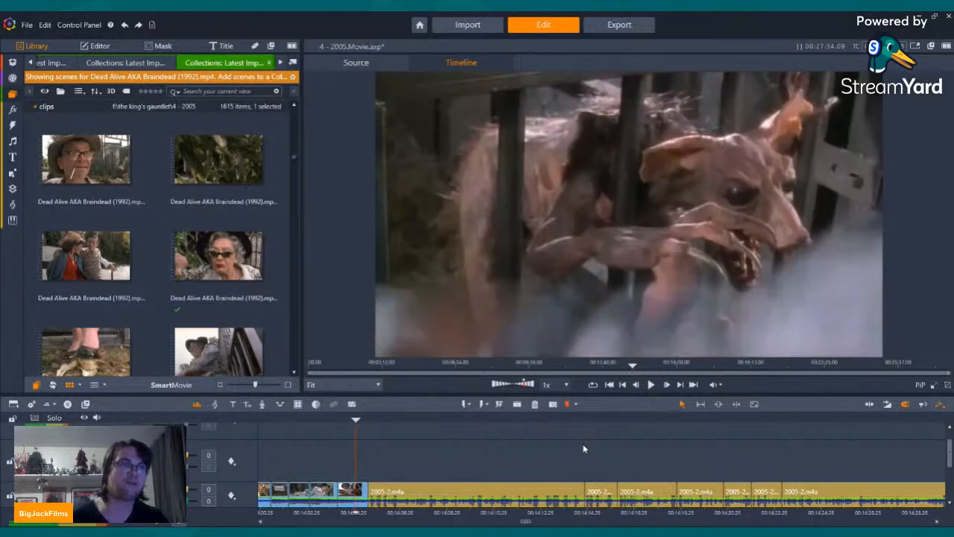
key(Left)
key(Right)
key(Right)
key(Right)
key(Right)
key(Right)
key(Right)
key(Right)
key(Right)
key(Right)
key(Right)
key(Right)
key(Right)
key(Right)
key(Right)
key(Right)
key(Right)
key(Right)
key(Right)
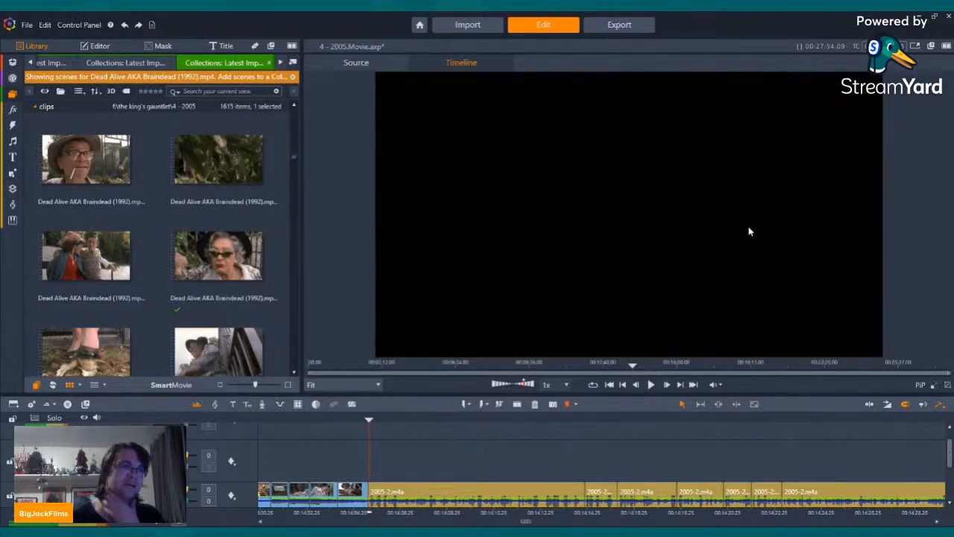